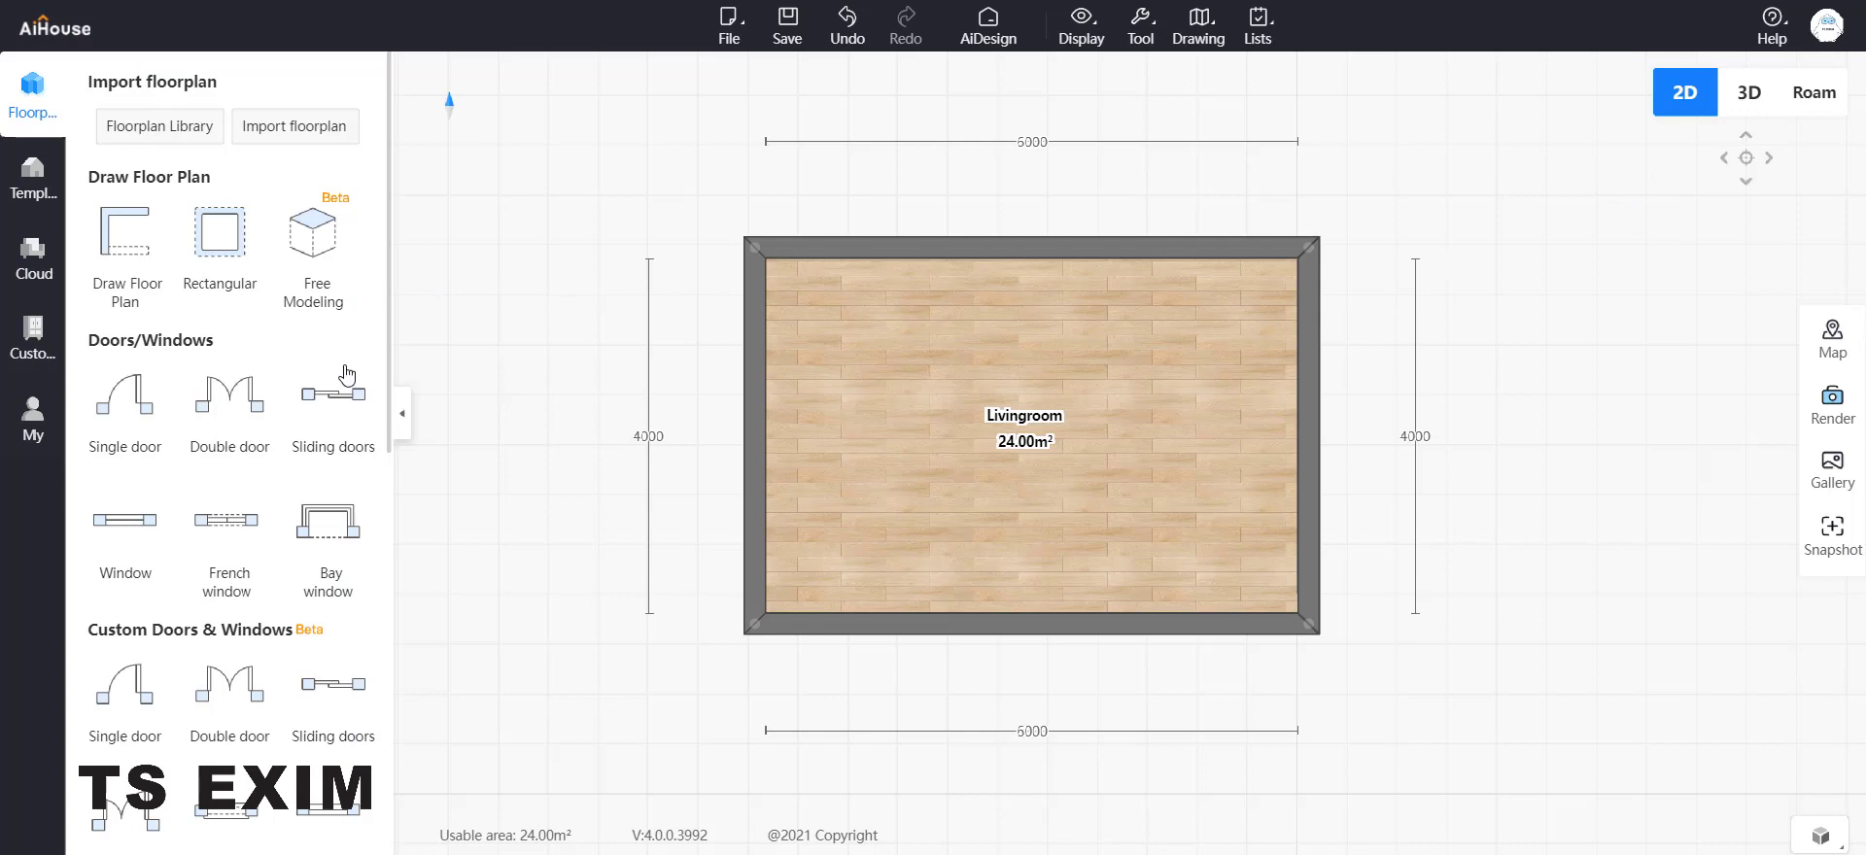
# Step: Place an arched doorway in the living room's lower wall on the floor plan and select it
pyautogui.scroll(-4, 347, 374)
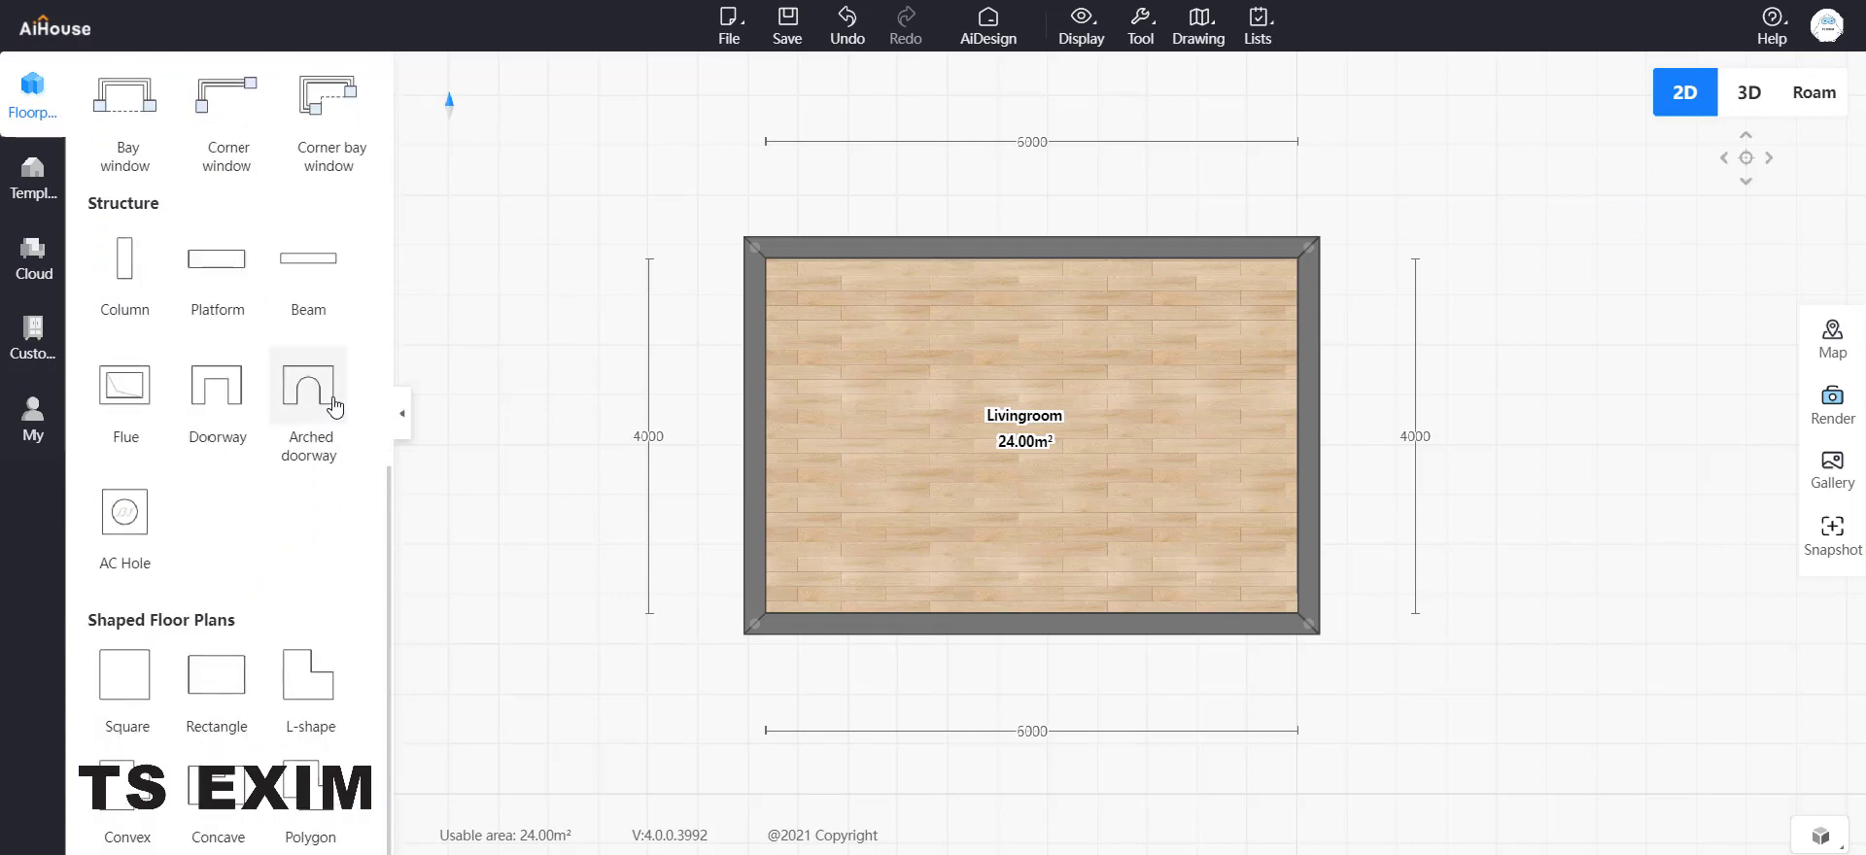
pyautogui.moveTo(335, 398); pyautogui.dragTo(1018, 647)
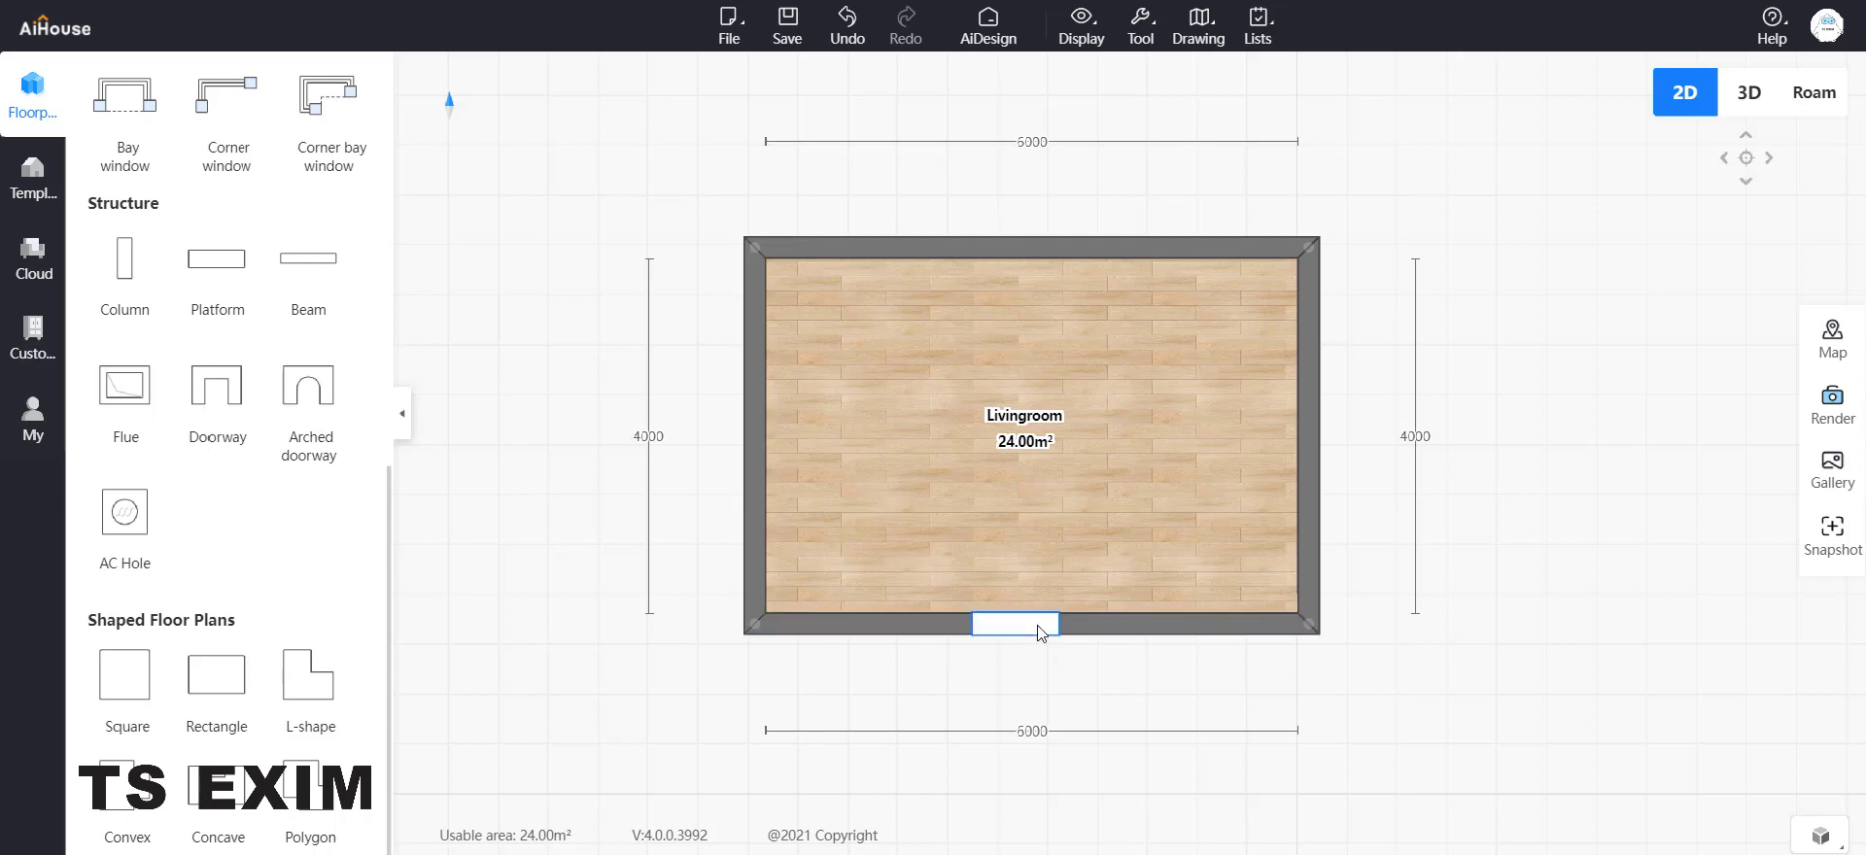
pyautogui.click(1041, 633)
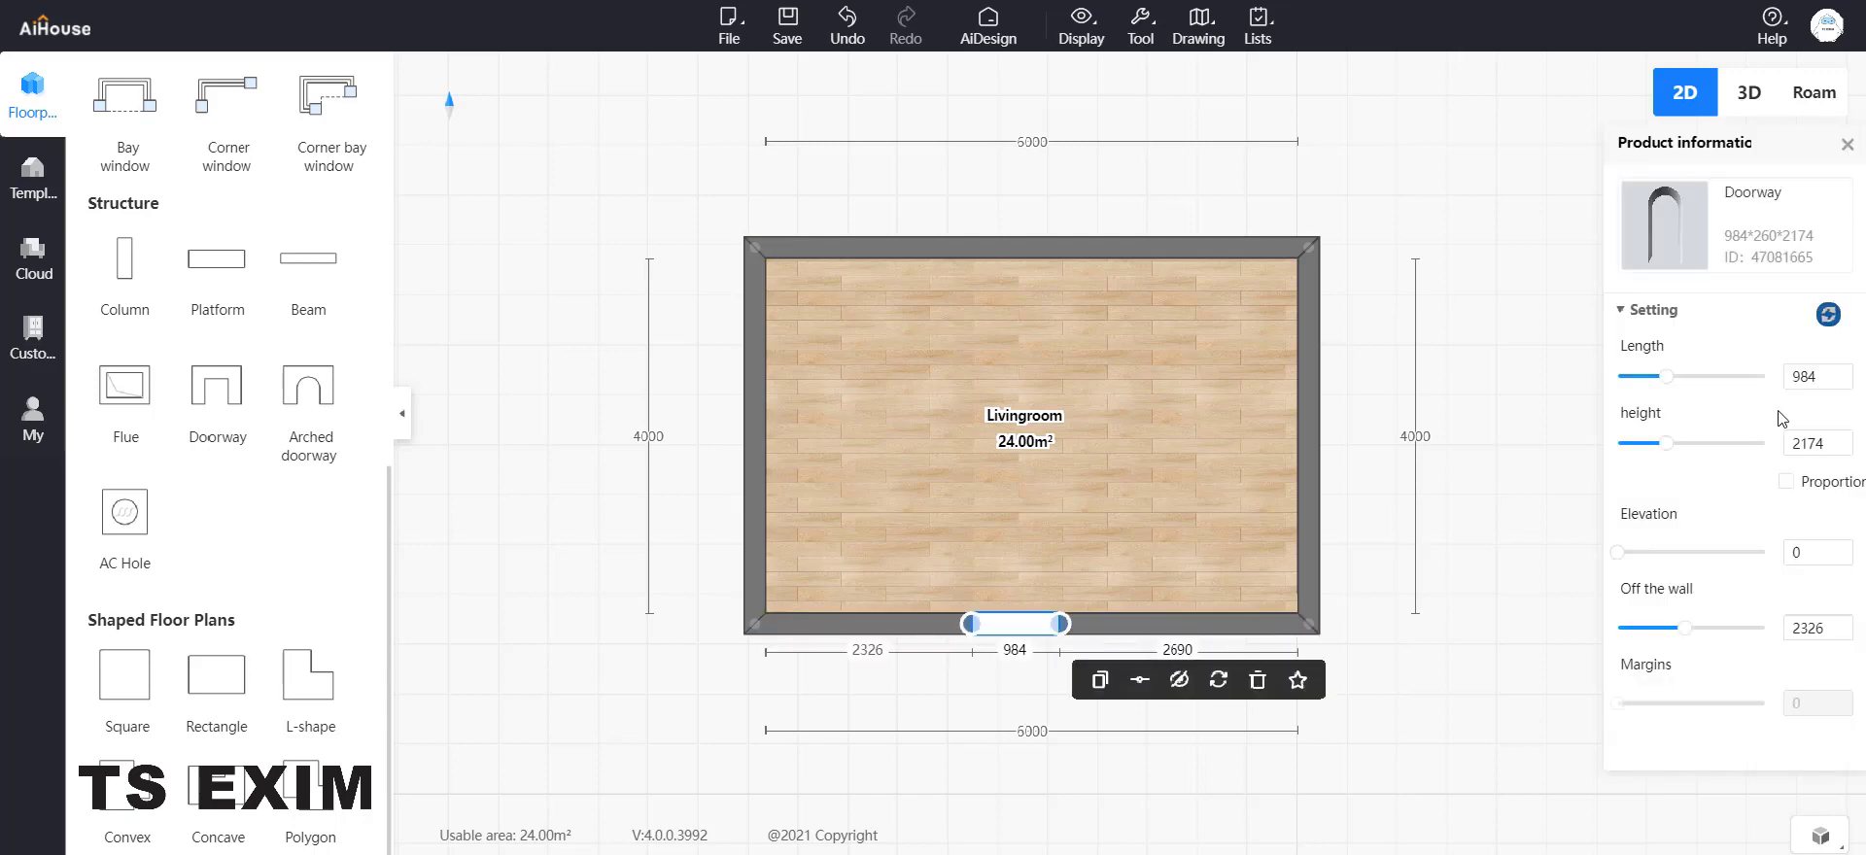
# Step: Set the arched doorway's length to 1600 mm and height to 2500 mm, and centre it along its wall
pyautogui.click(1820, 376)
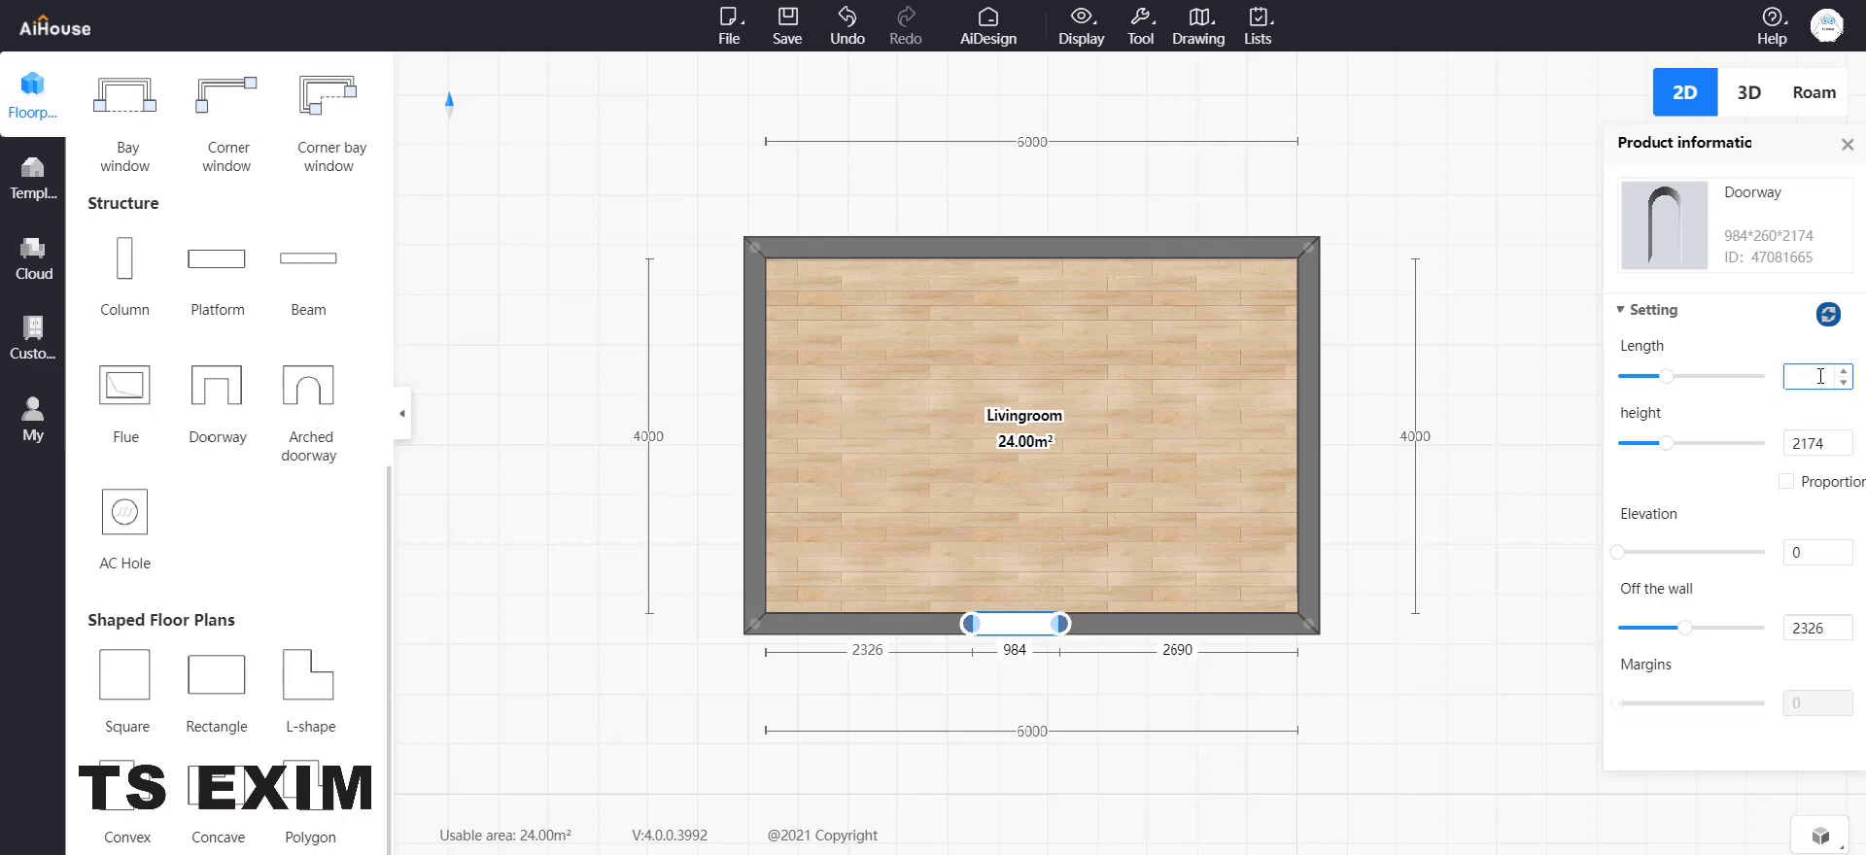
pyautogui.write('1600')
pyautogui.press('Return')
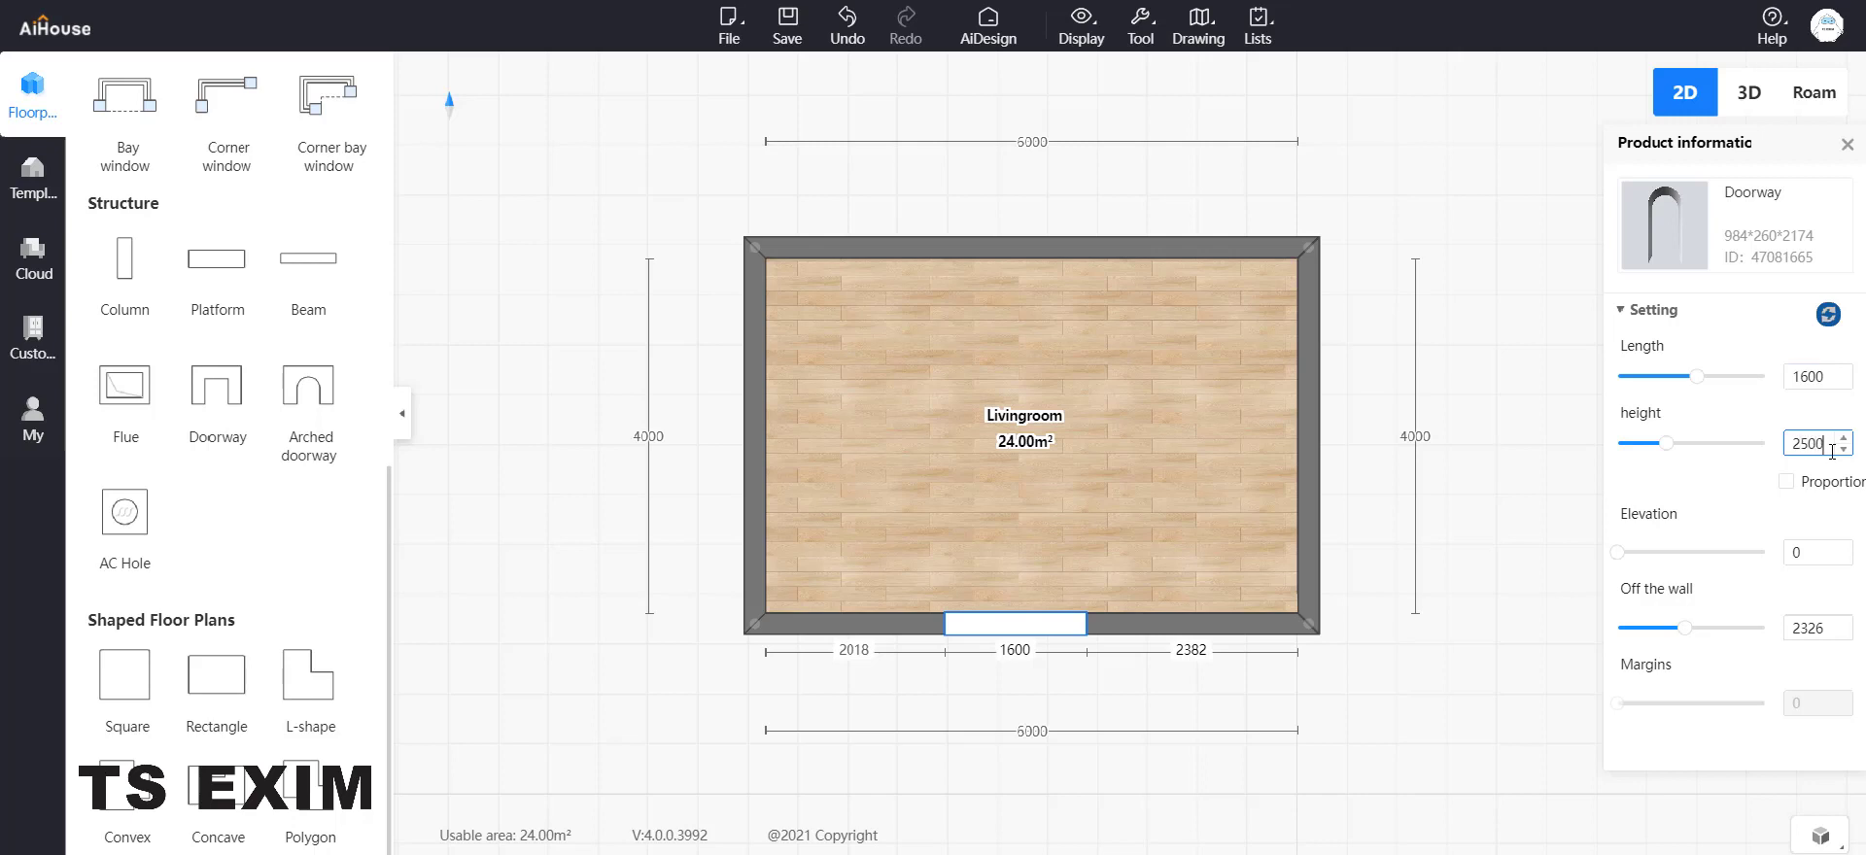
pyautogui.press('Return')
pyautogui.click(1533, 385)
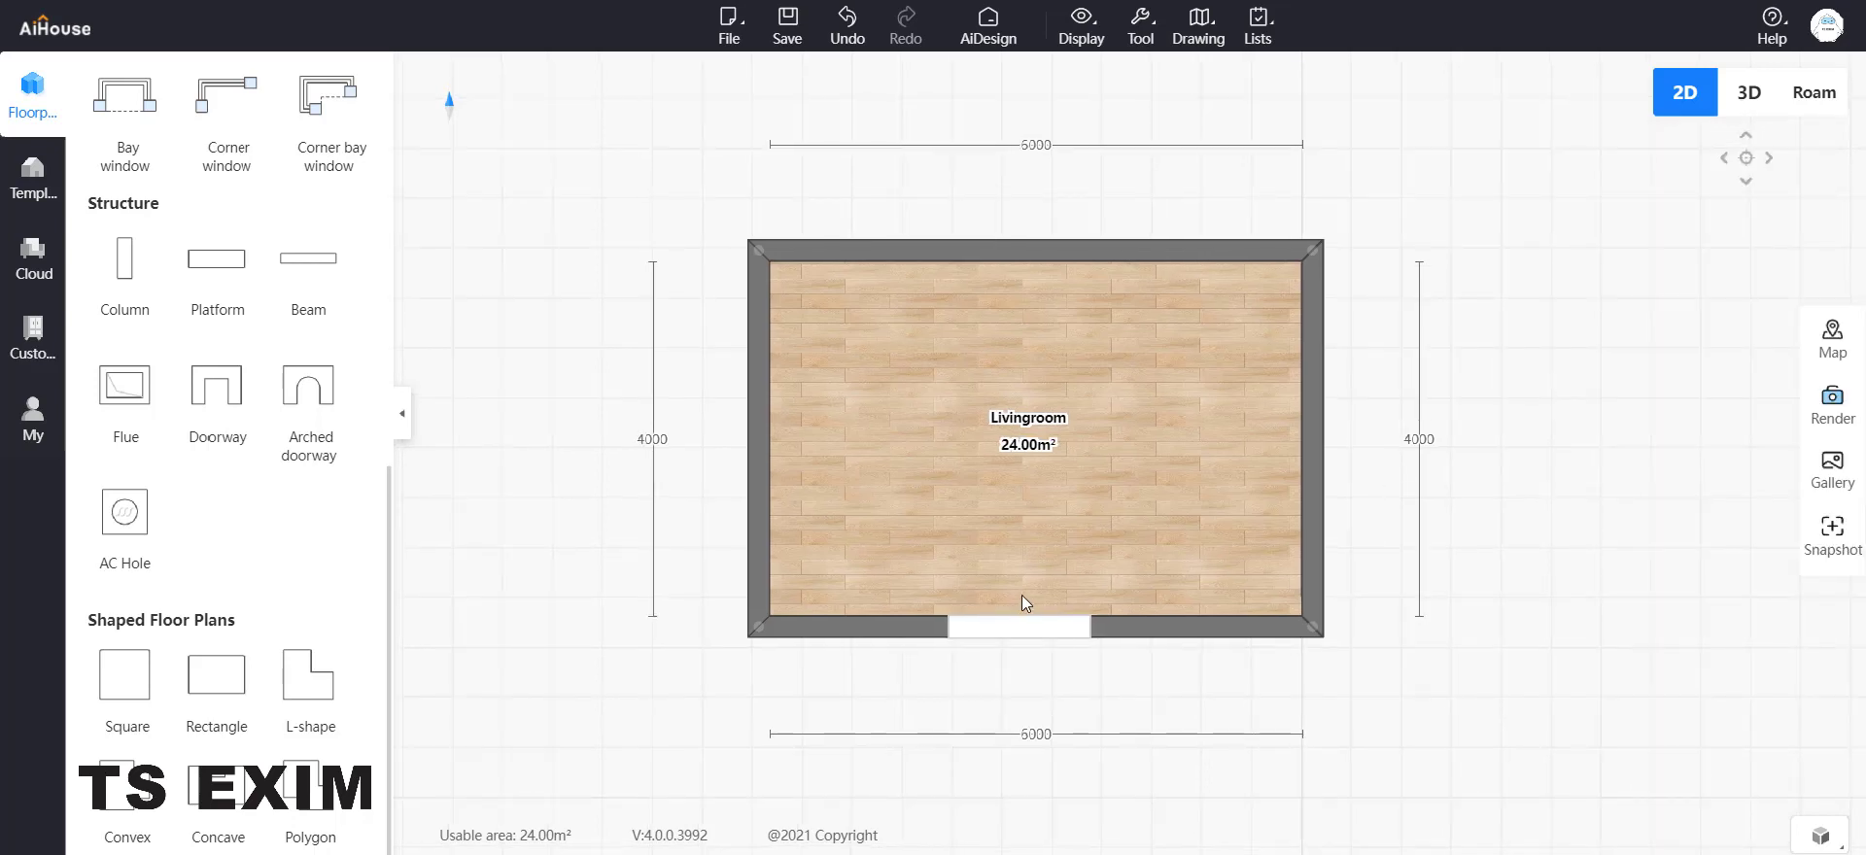
pyautogui.click(1006, 631)
pyautogui.click(1099, 690)
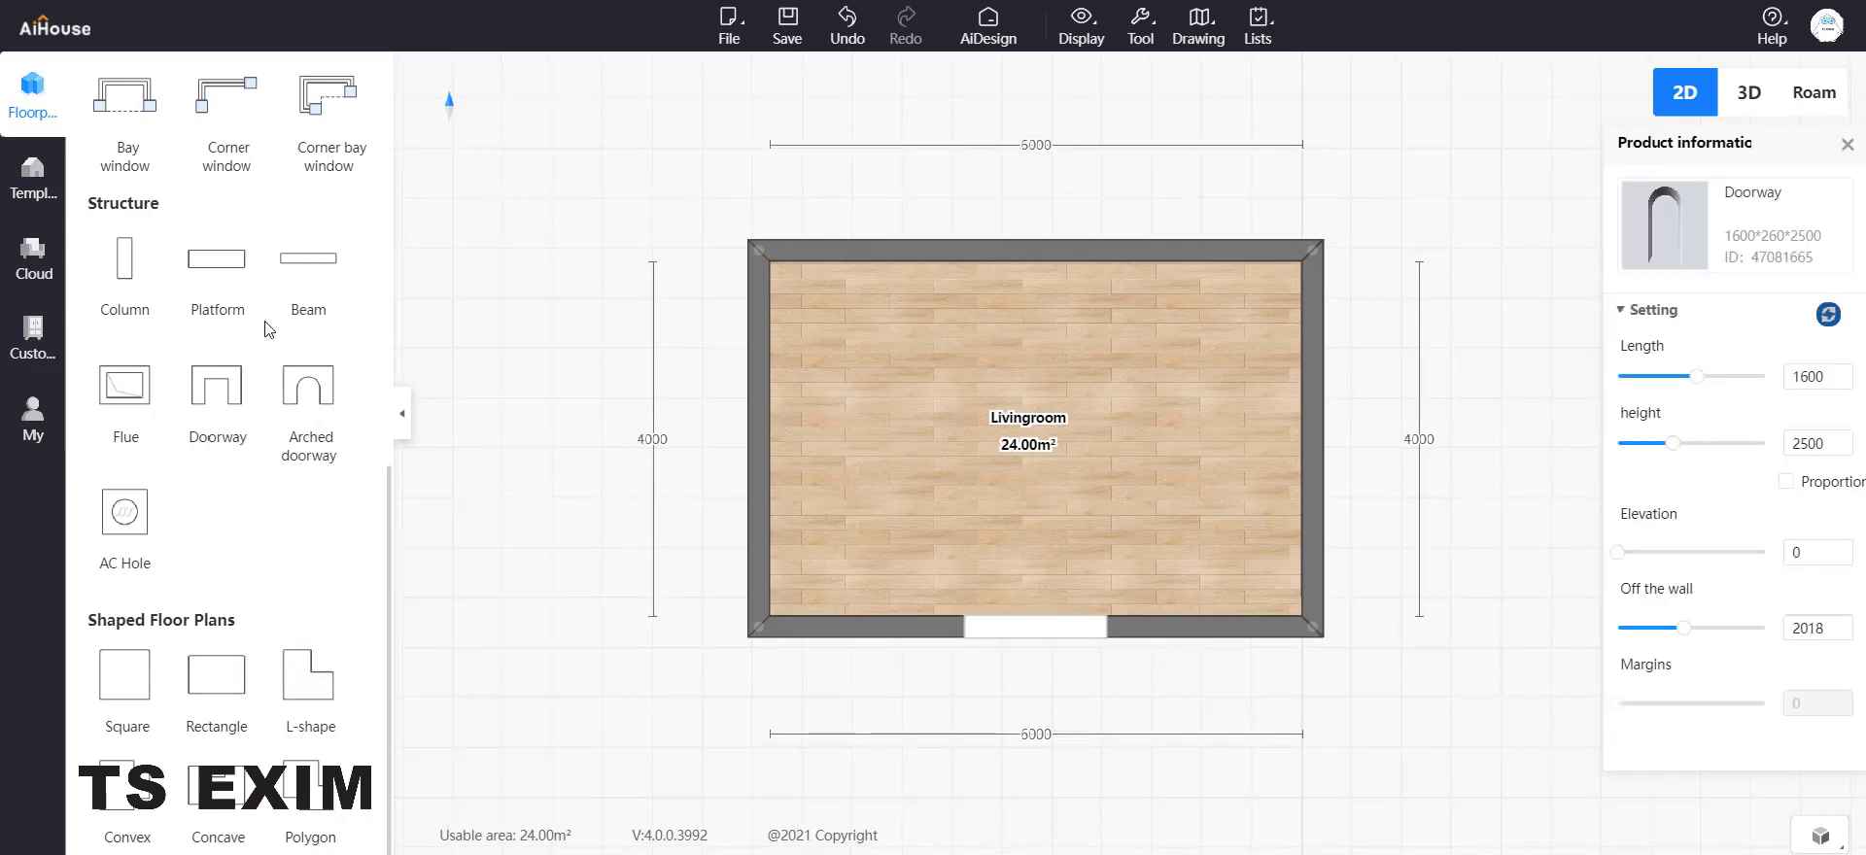
# Step: Place a platform outside the arched doorway and enlarge it so that it extends beyond both sides of the opening
pyautogui.moveTo(231, 283); pyautogui.dragTo(1018, 678)
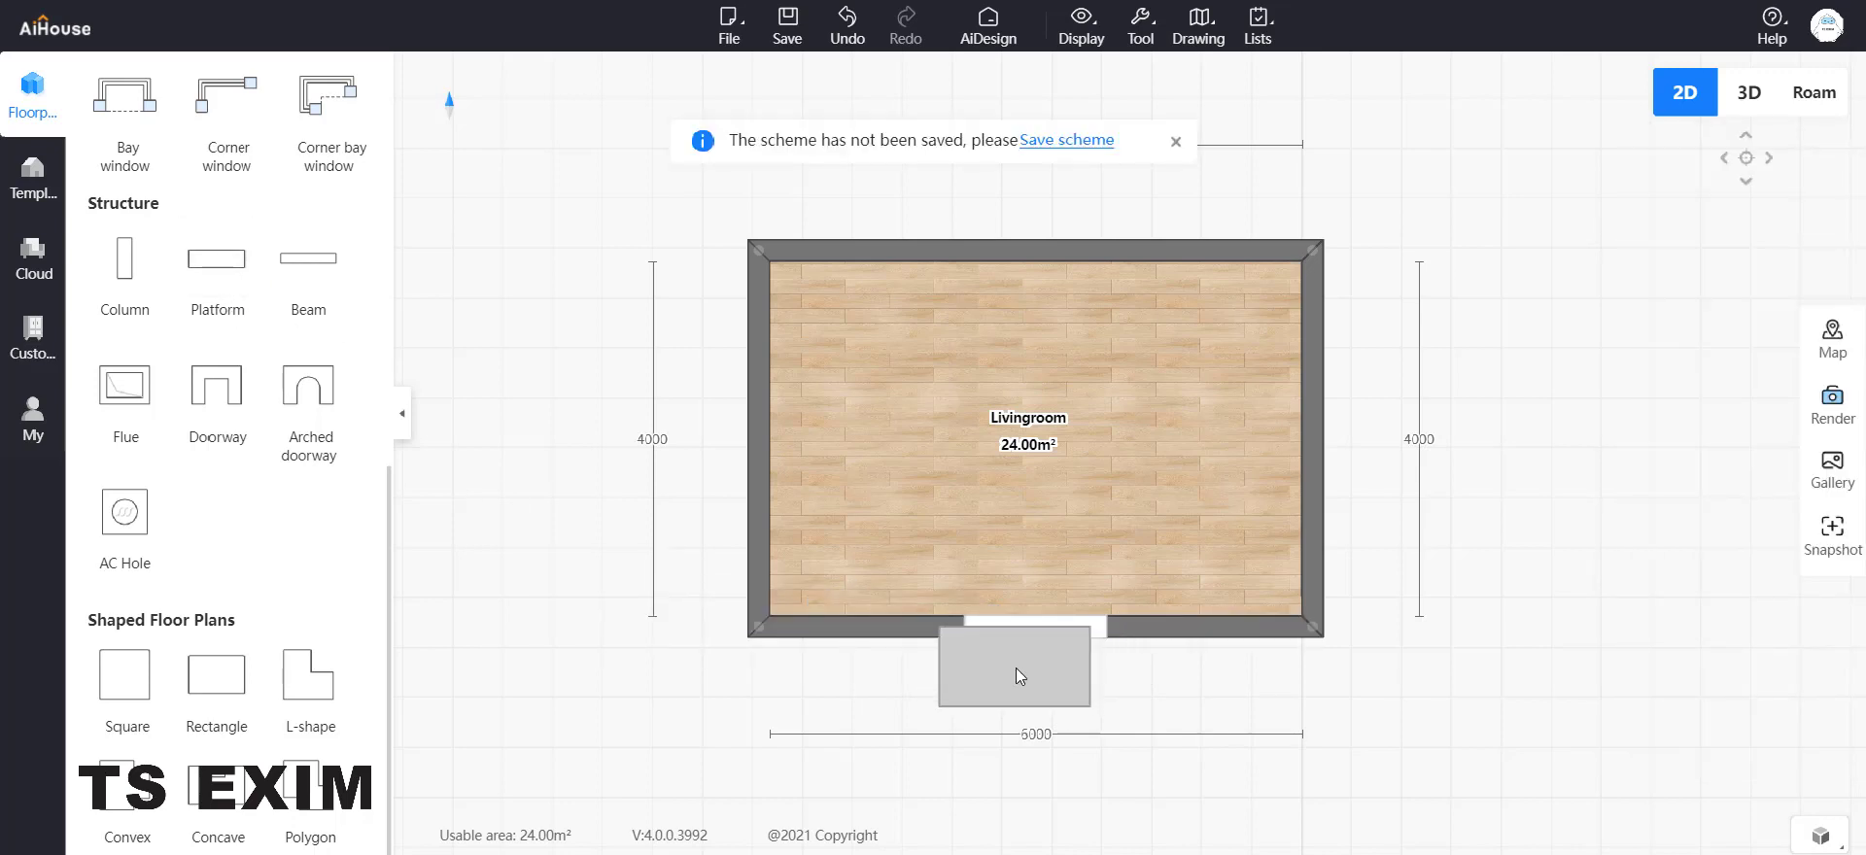
pyautogui.click(1017, 667)
pyautogui.moveTo(1090, 707); pyautogui.dragTo(1130, 728)
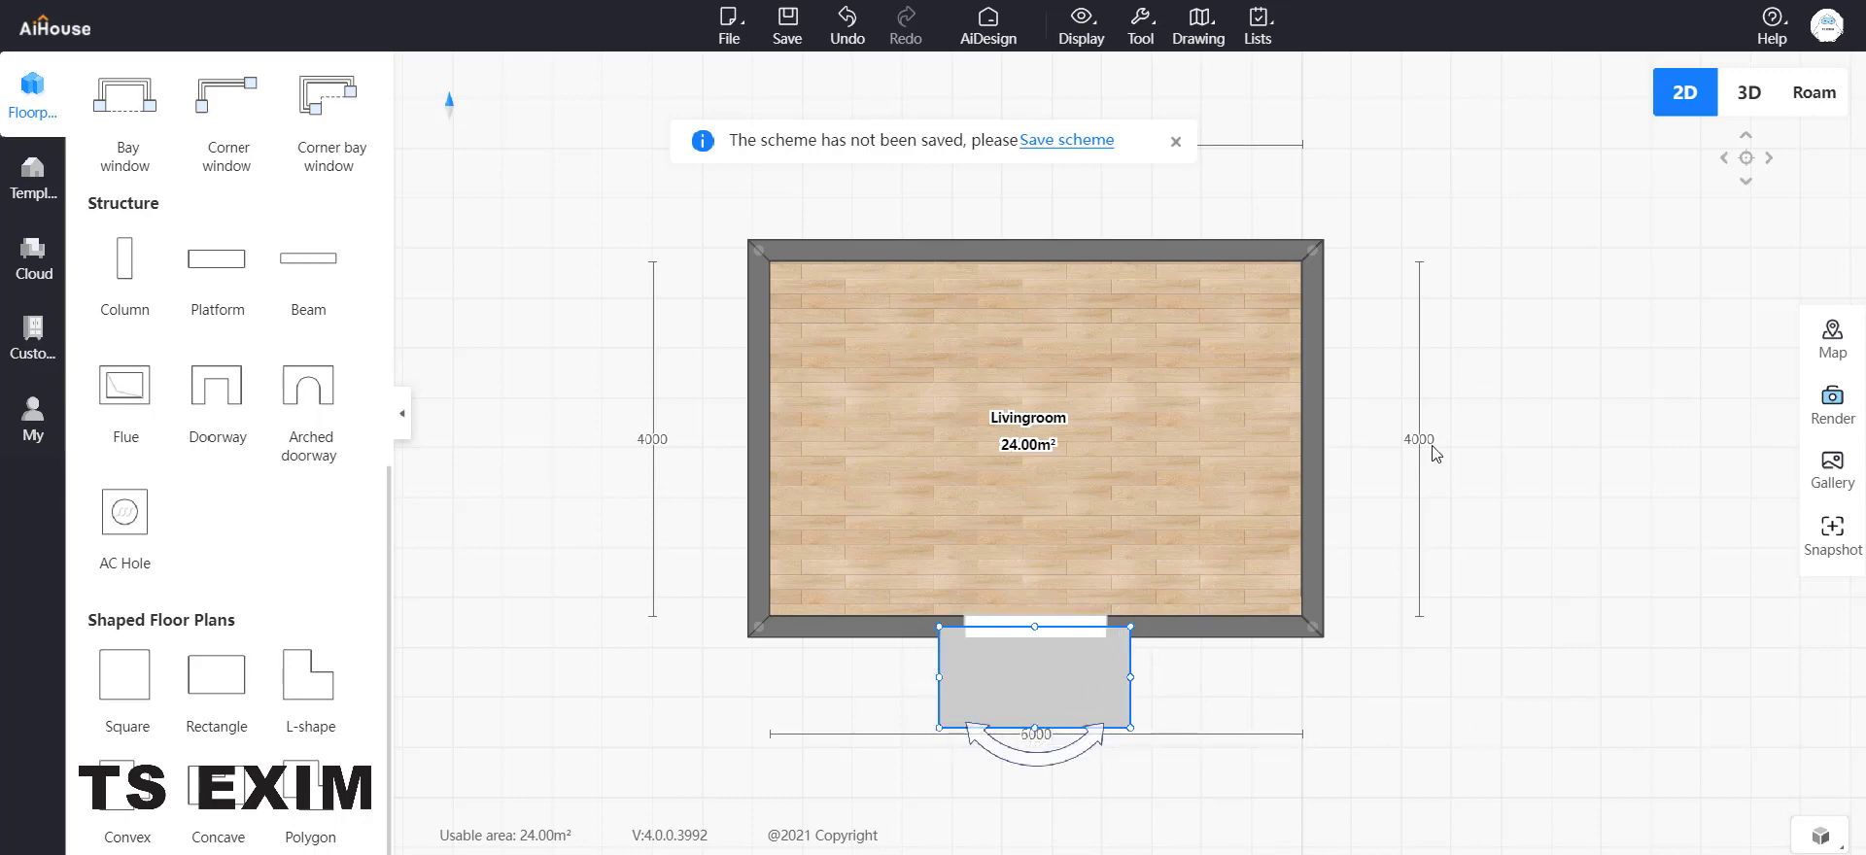
# Step: Examine the arched doorway and the platform in the Roam view from outside the room
pyautogui.click(1835, 101)
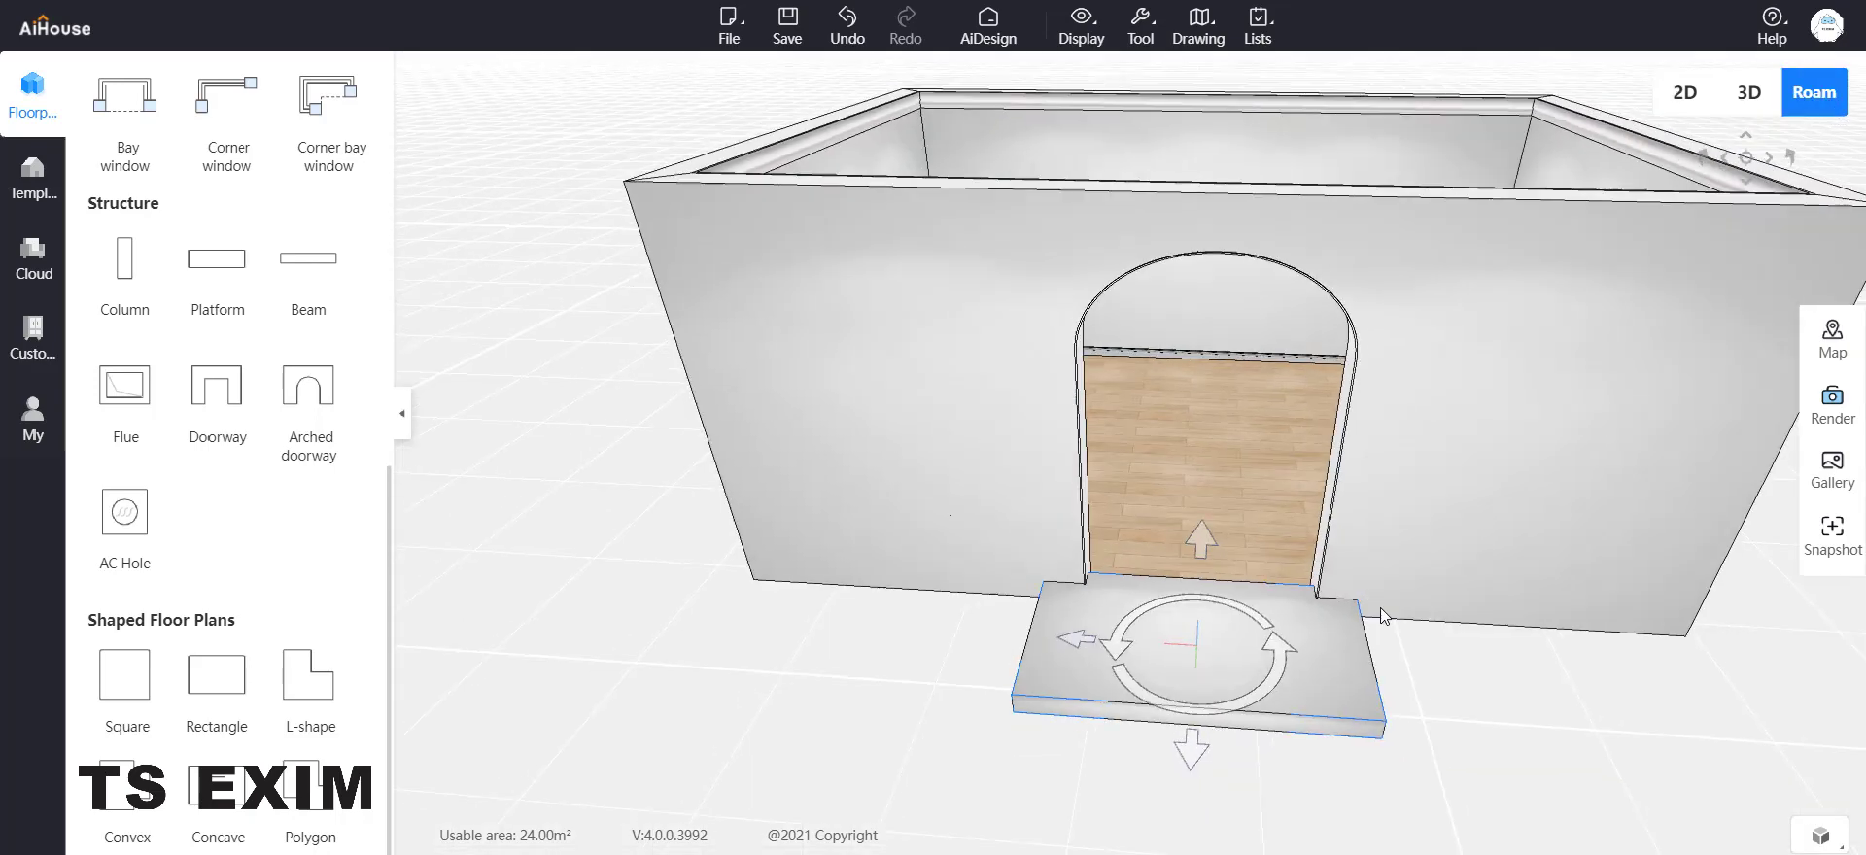
pyautogui.click(1395, 684)
pyautogui.scroll(1, 1465, 697)
pyautogui.moveTo(1445, 758); pyautogui.dragTo(1443, 732)
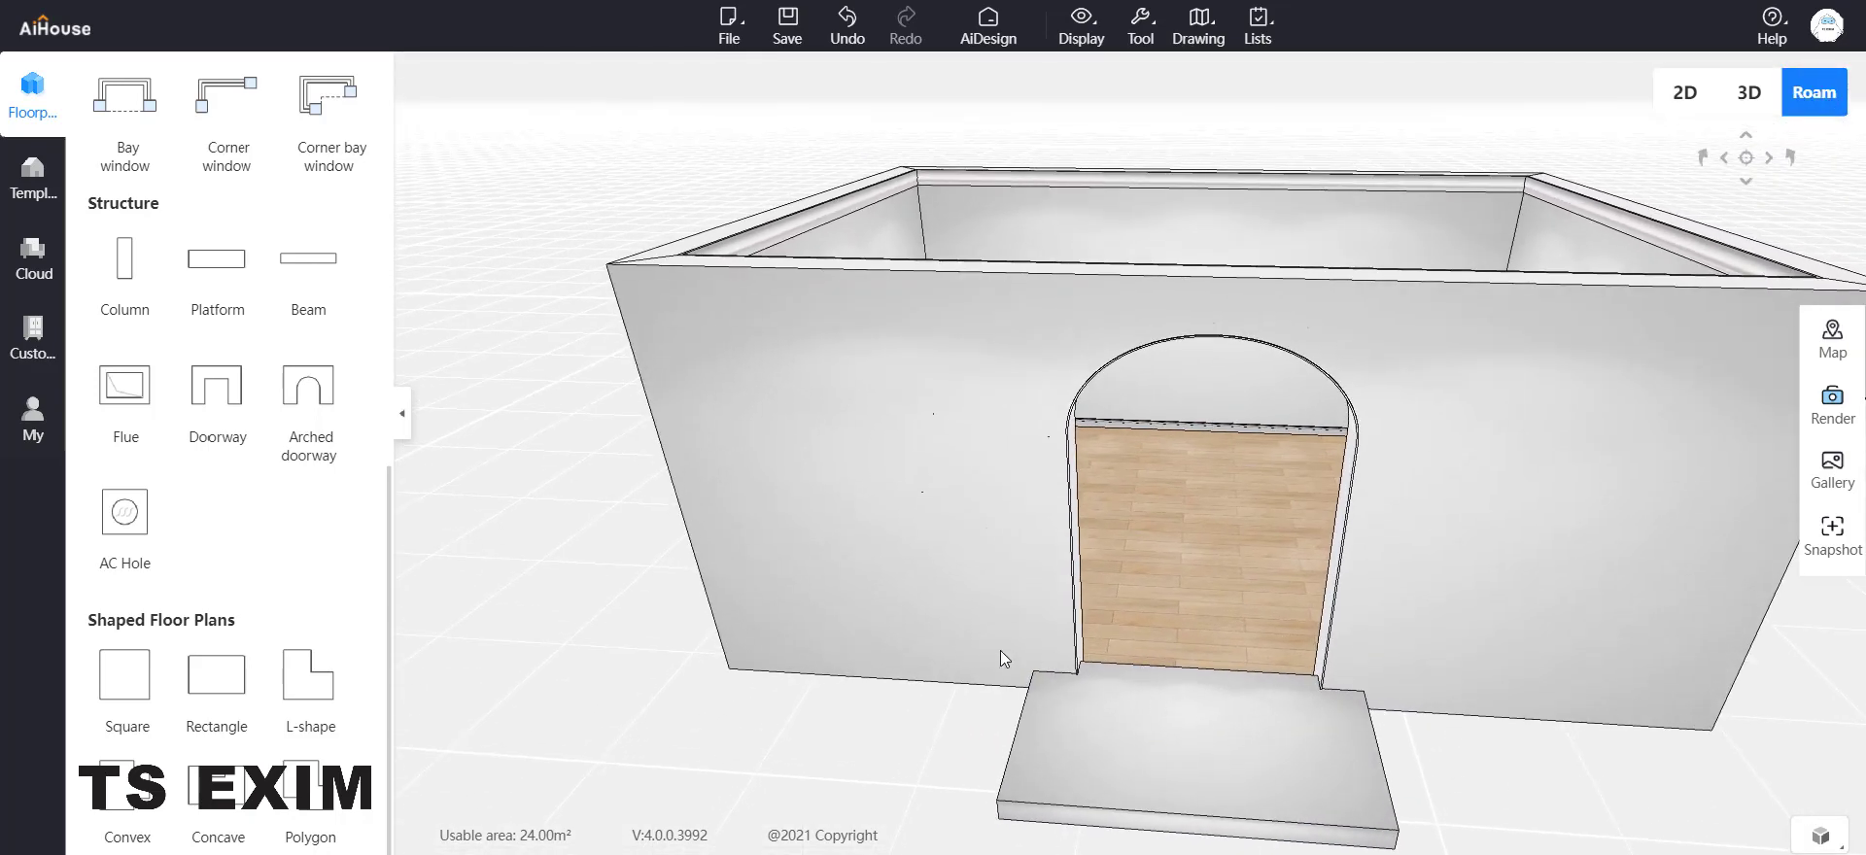
pyautogui.press('s')
pyautogui.press('w')
pyautogui.press('e')
pyautogui.press('e')
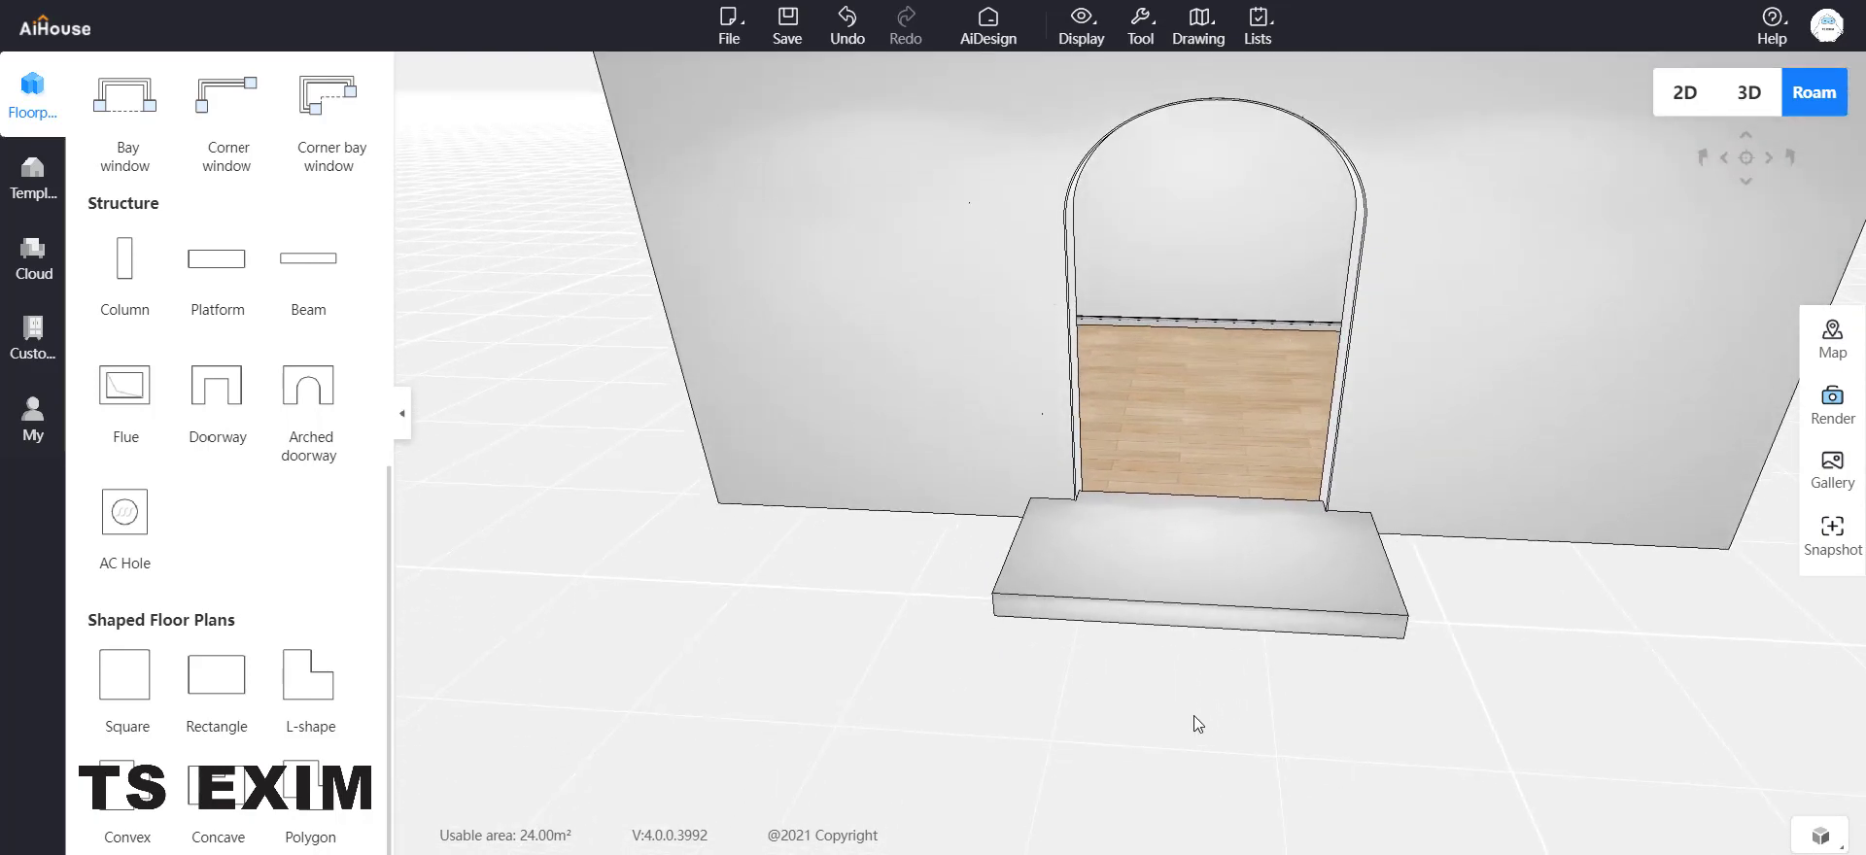
# Step: Enter Free Modeling mode and add an auxiliary line along the base of the front wall between its two corners
pyautogui.scroll(5, 349, 426)
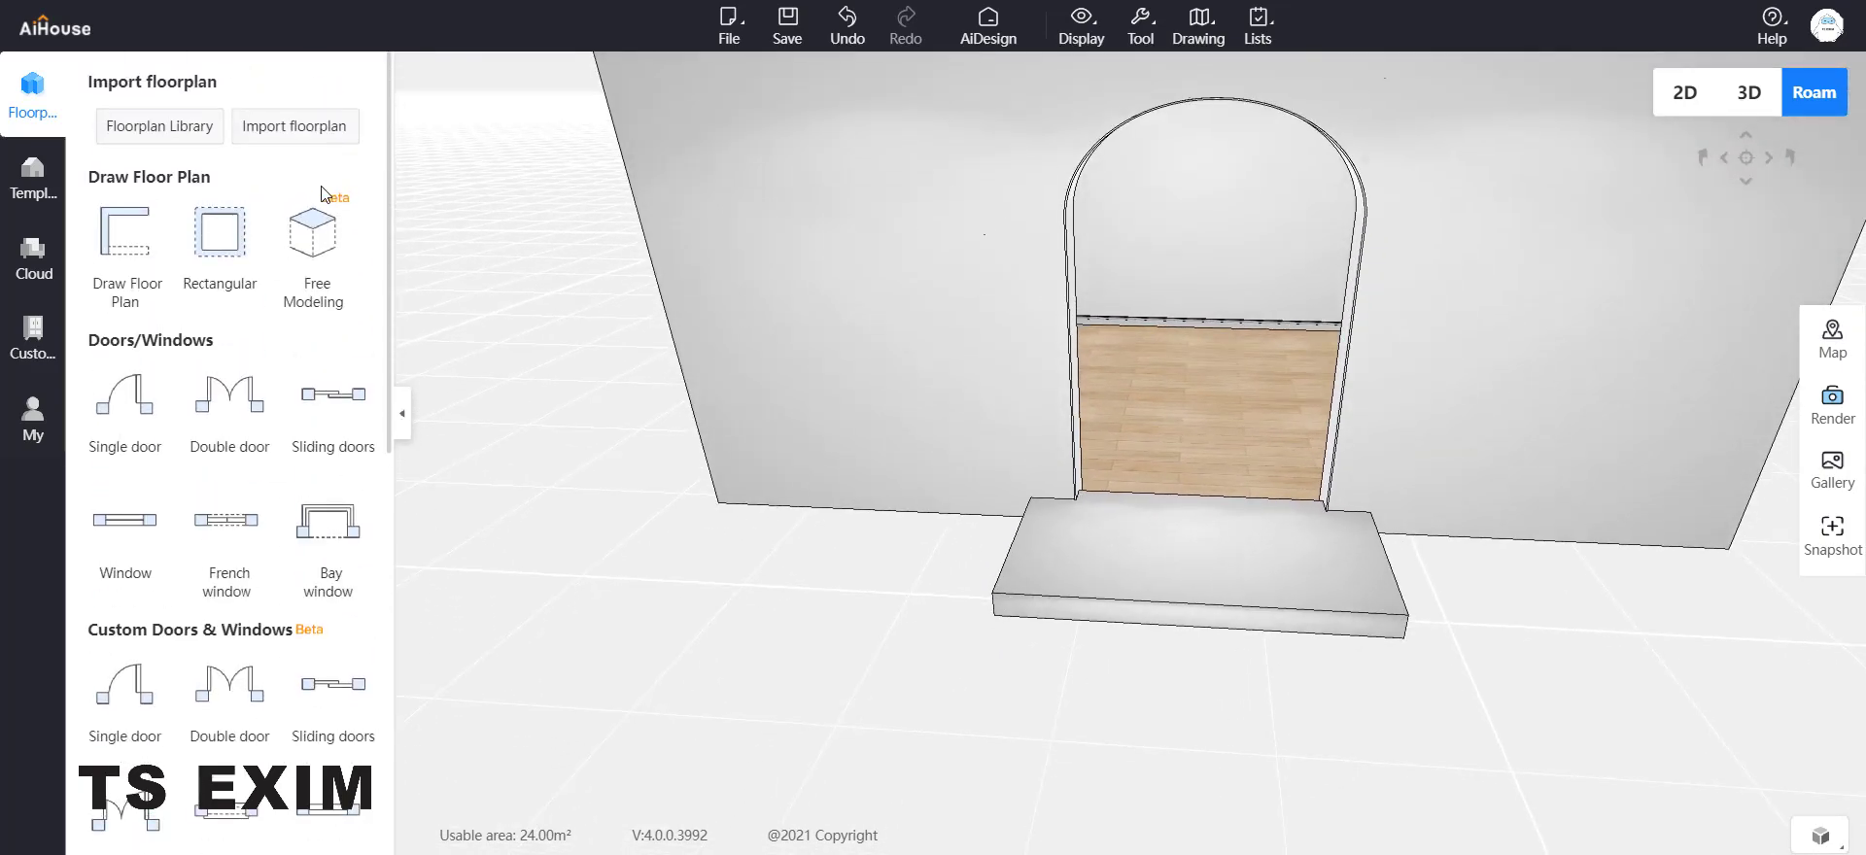
pyautogui.click(339, 259)
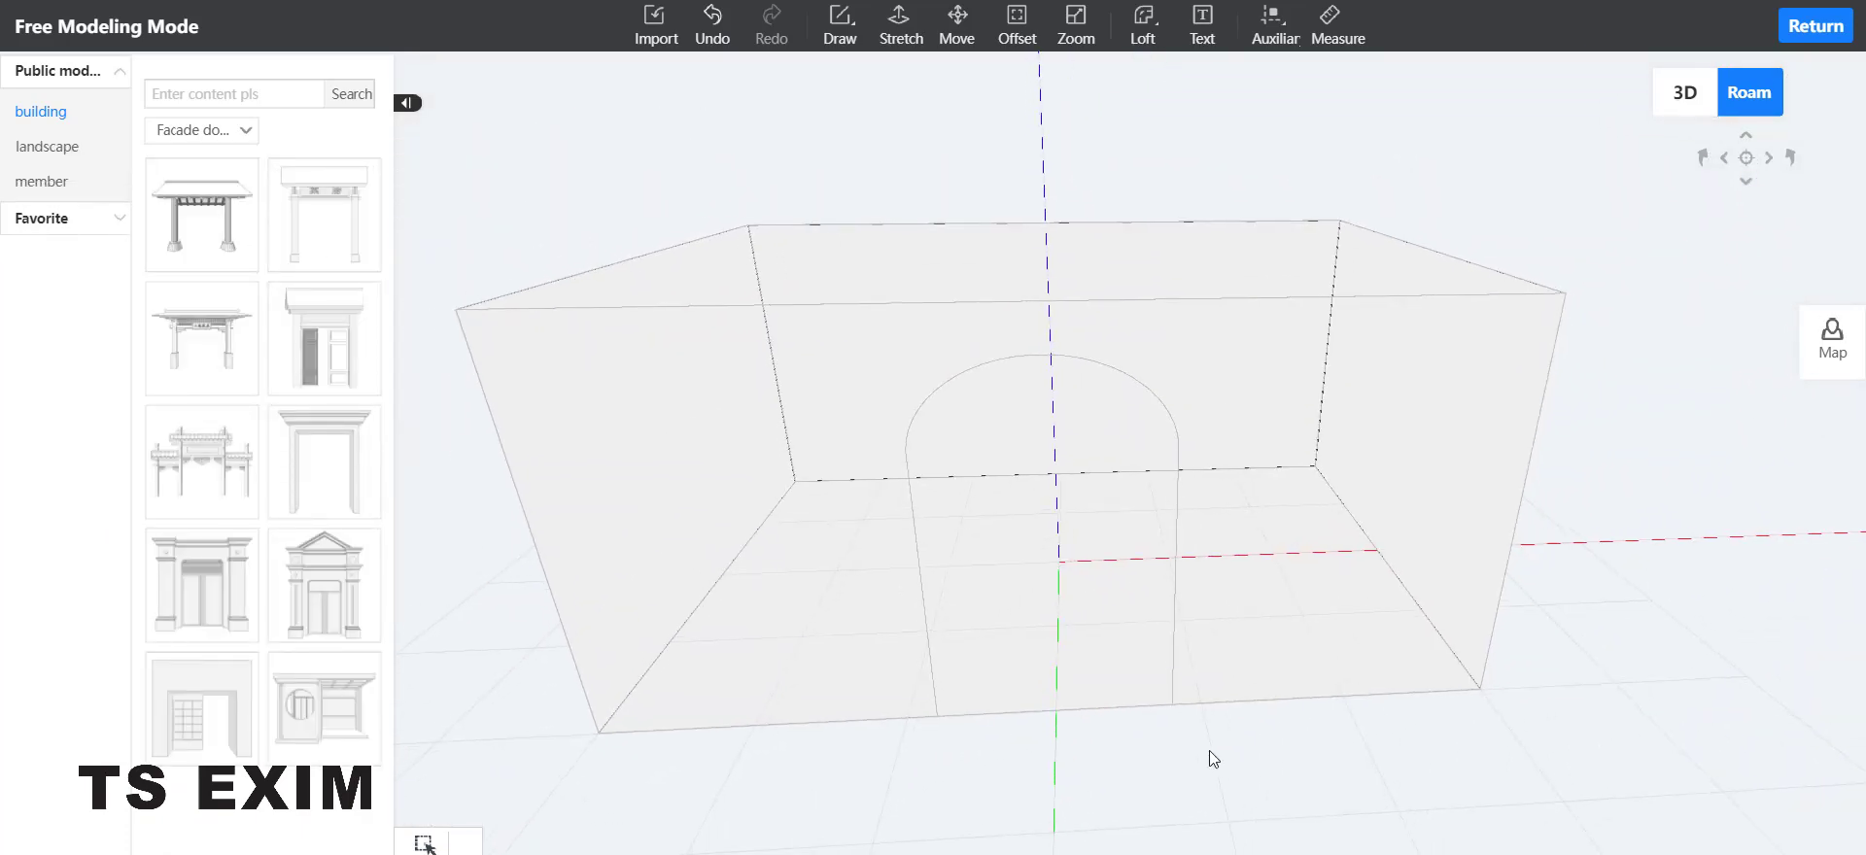
pyautogui.moveTo(1271, 39)
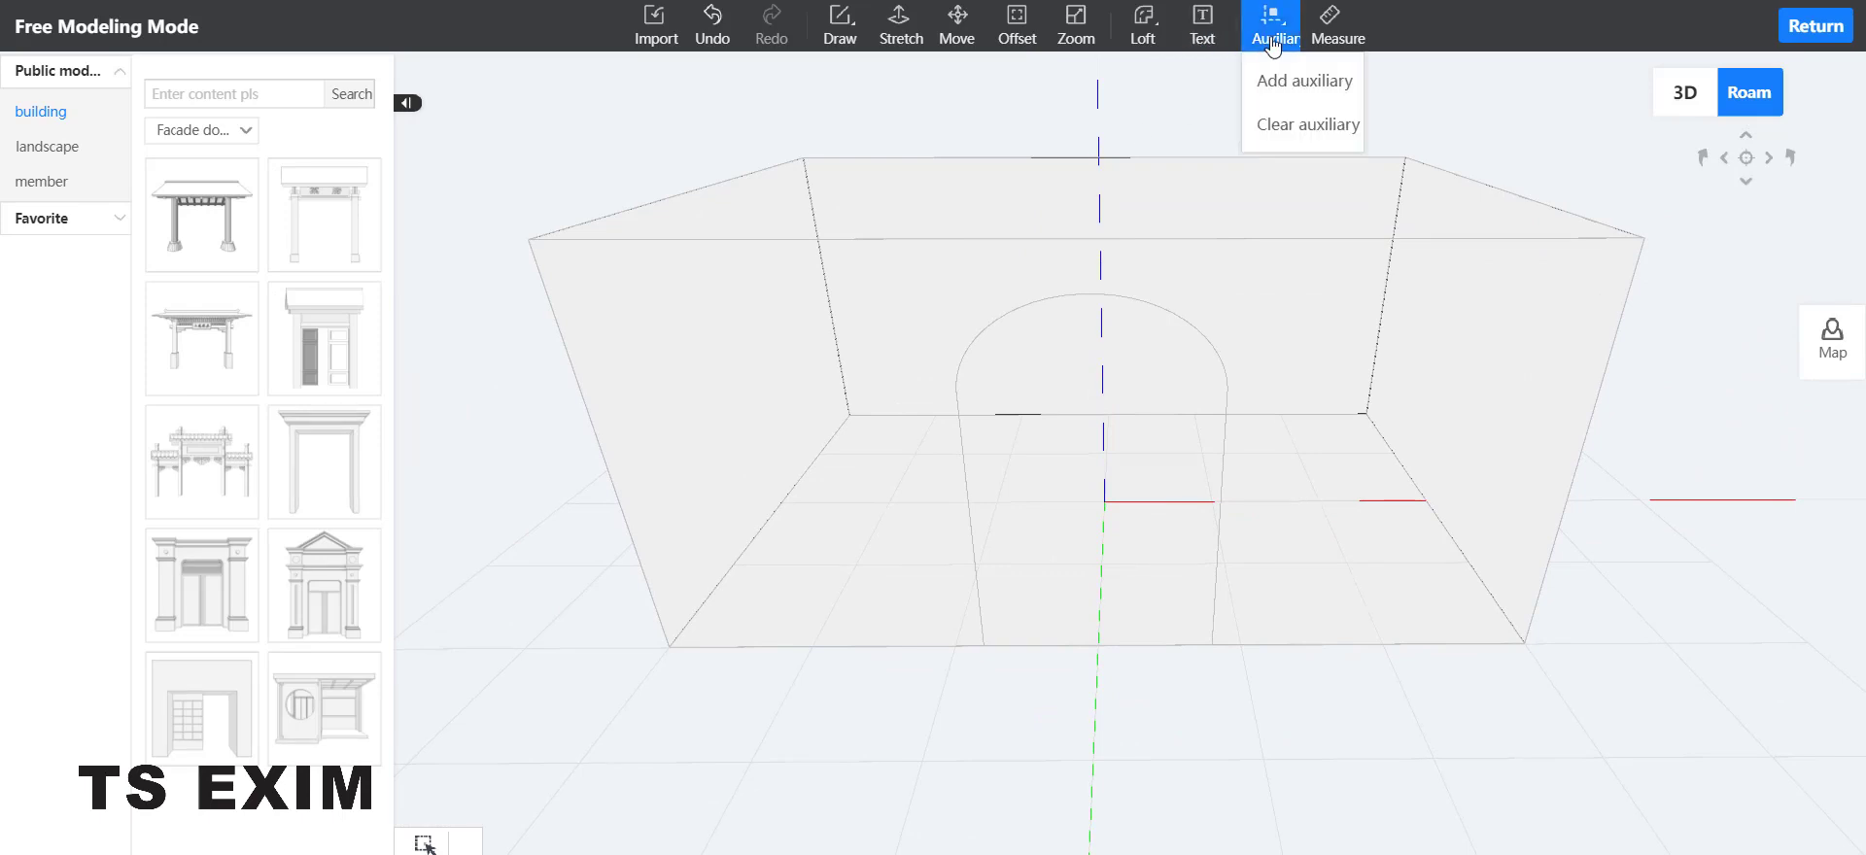
pyautogui.click(1273, 90)
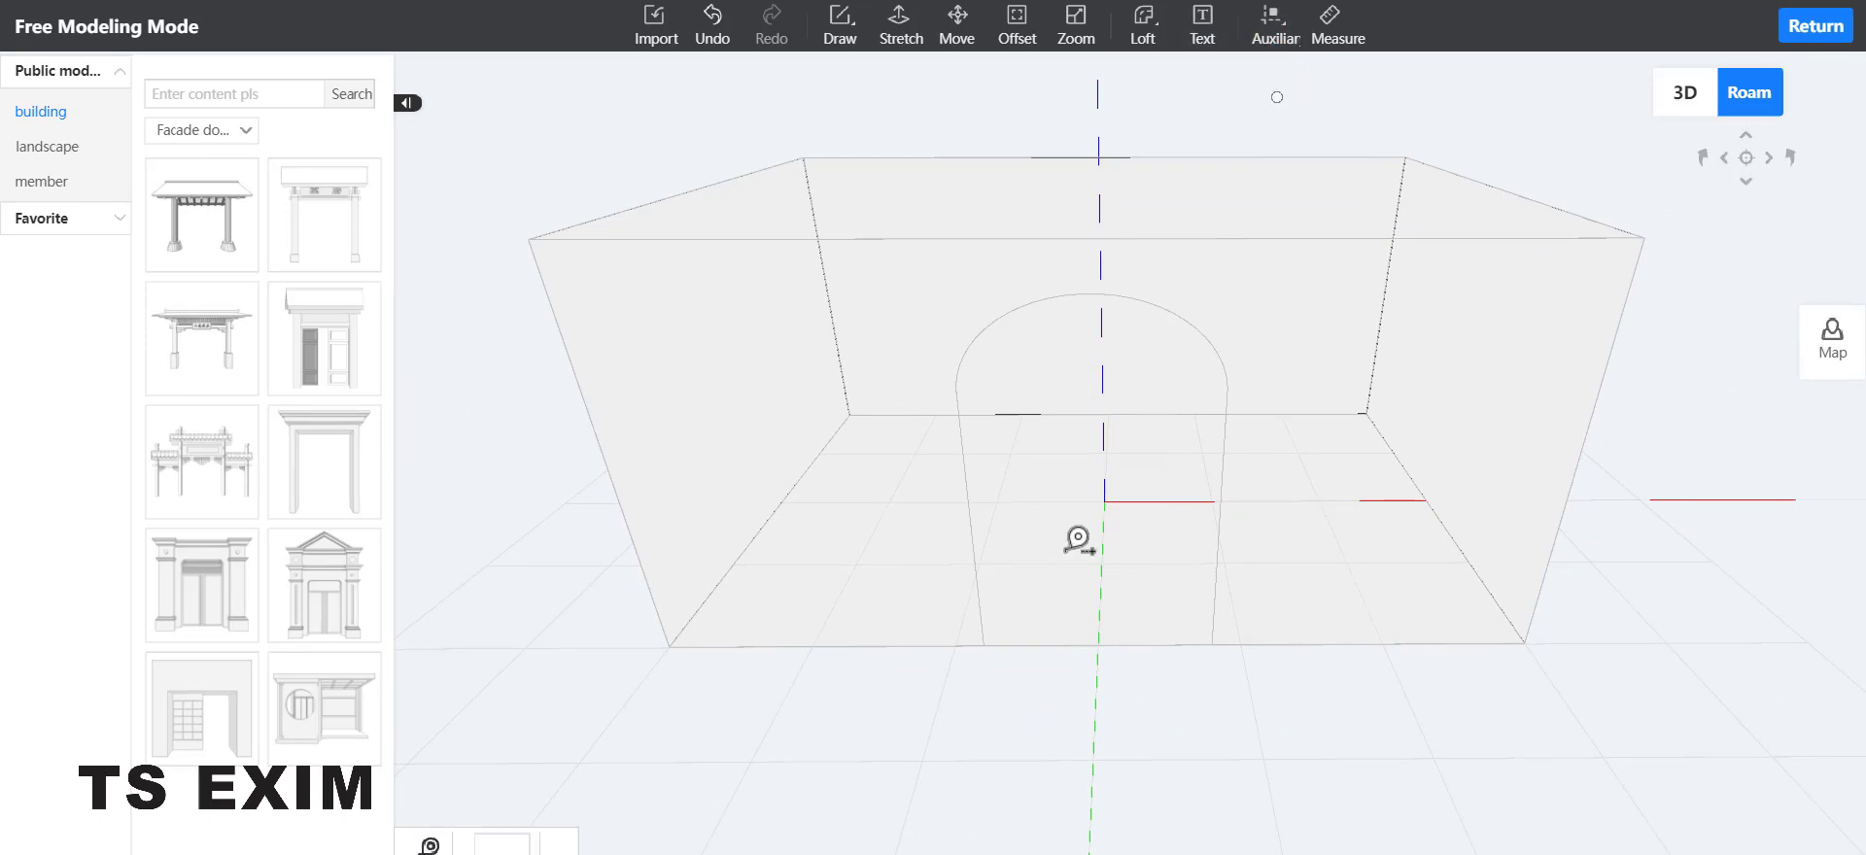
pyautogui.click(669, 646)
pyautogui.click(1525, 643)
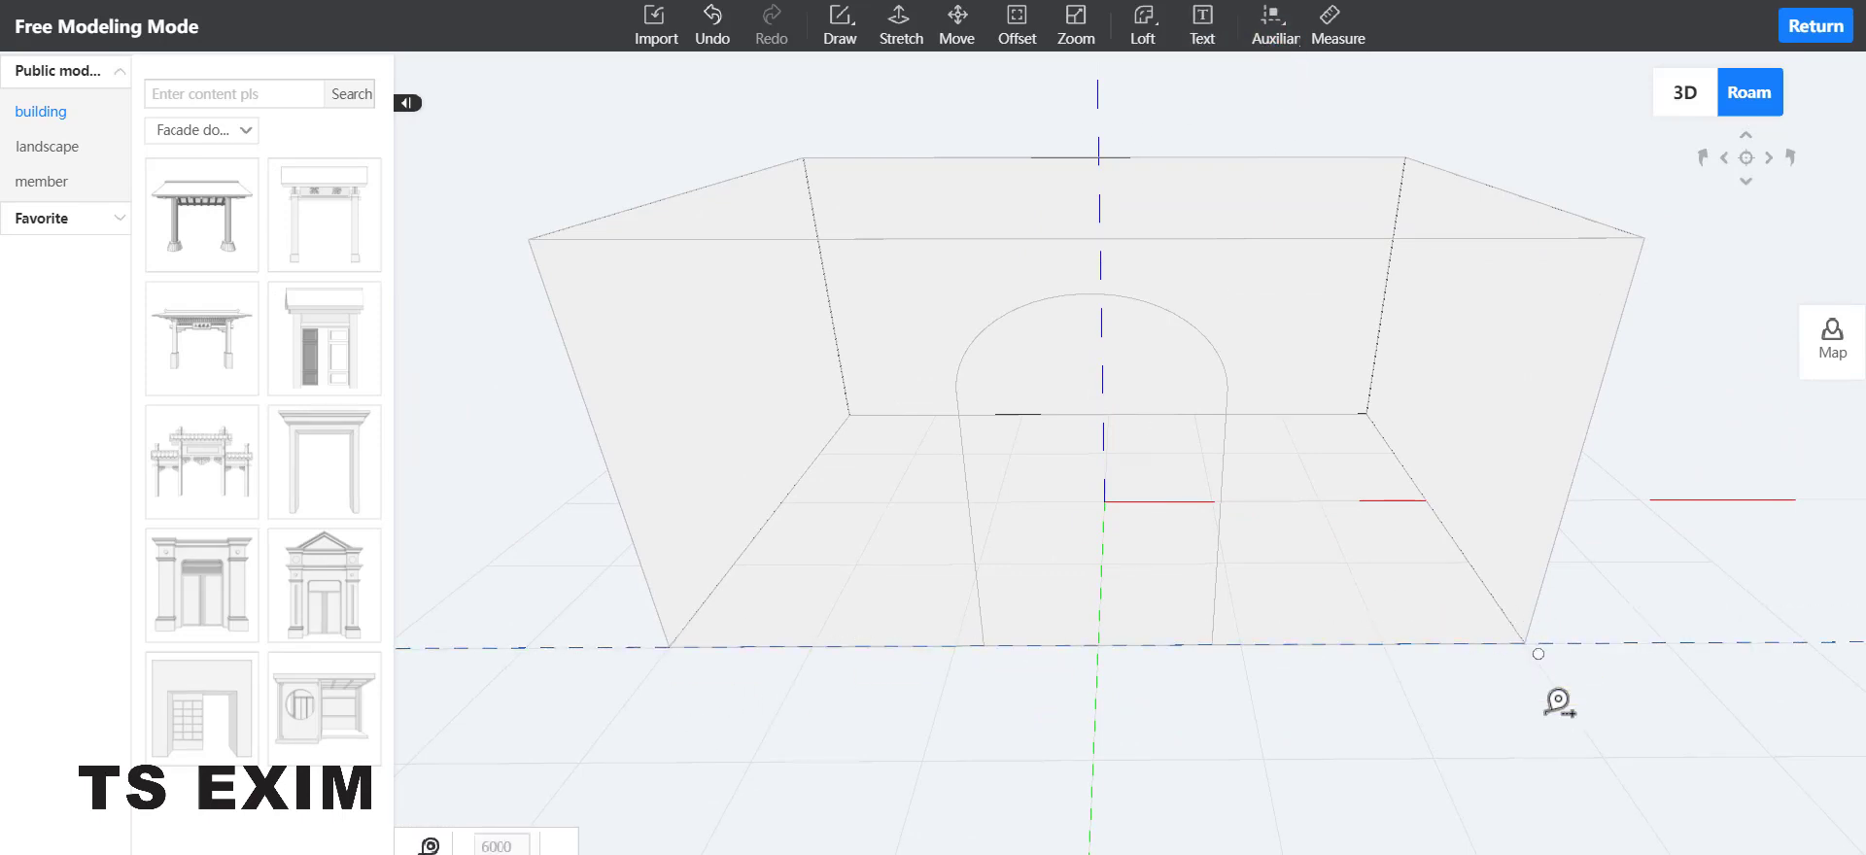
# Step: Add an auxiliary line along the left wall's base and parallel ones through both side edges of the arched doorway
pyautogui.click(669, 646)
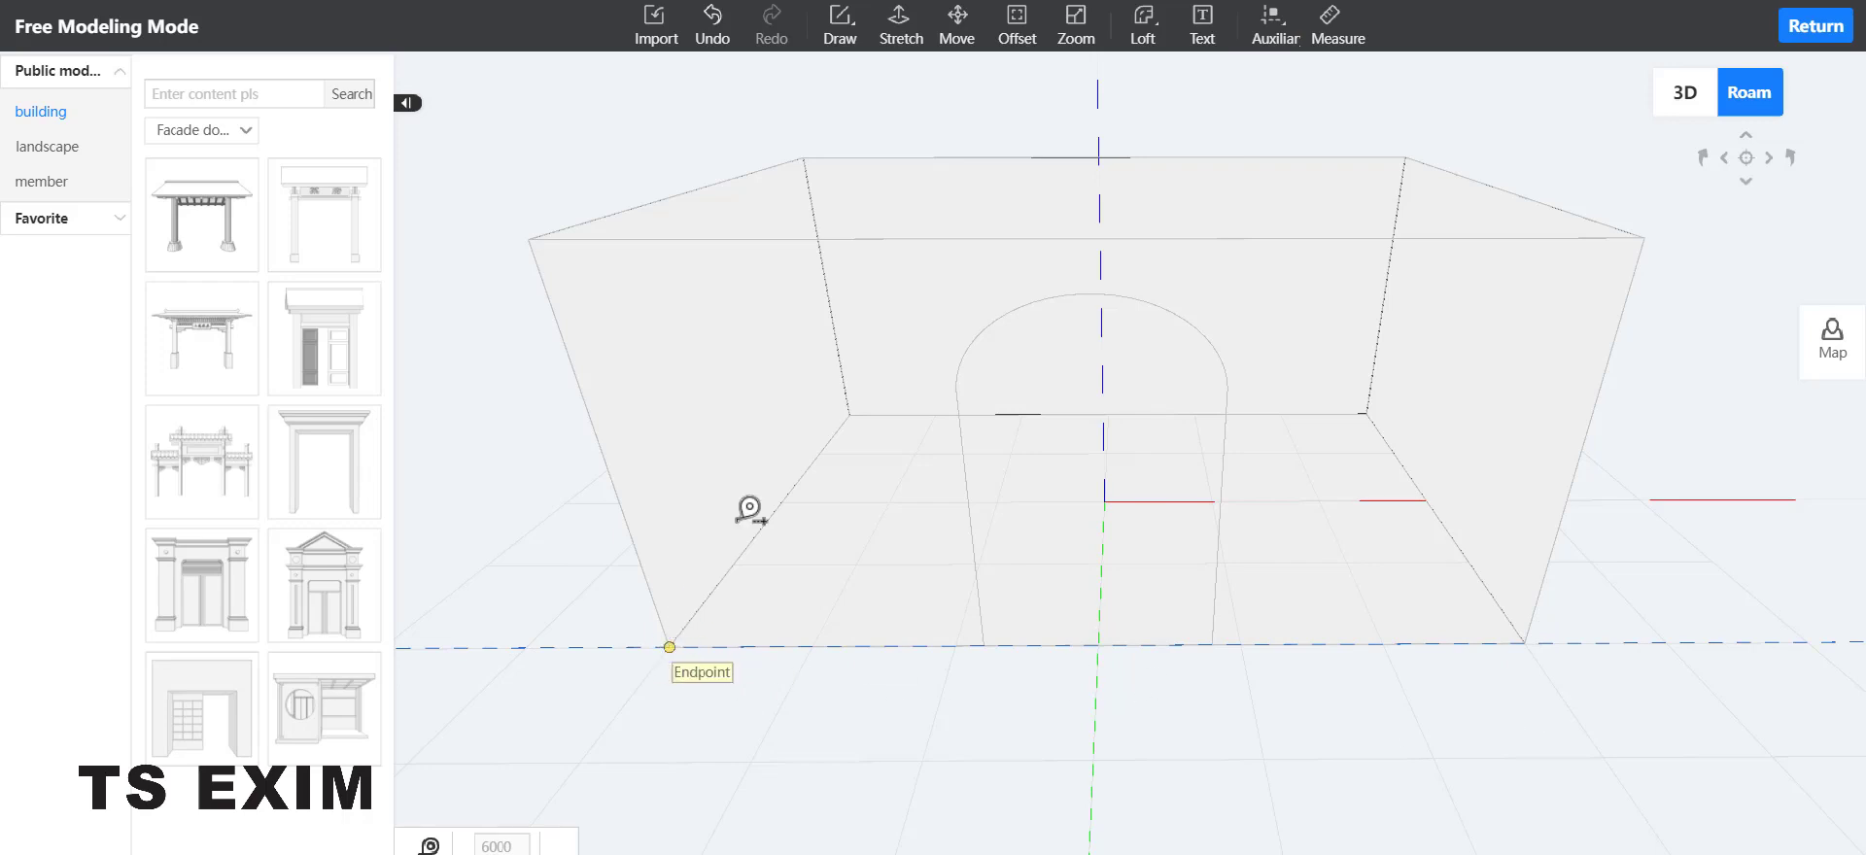
pyautogui.click(849, 415)
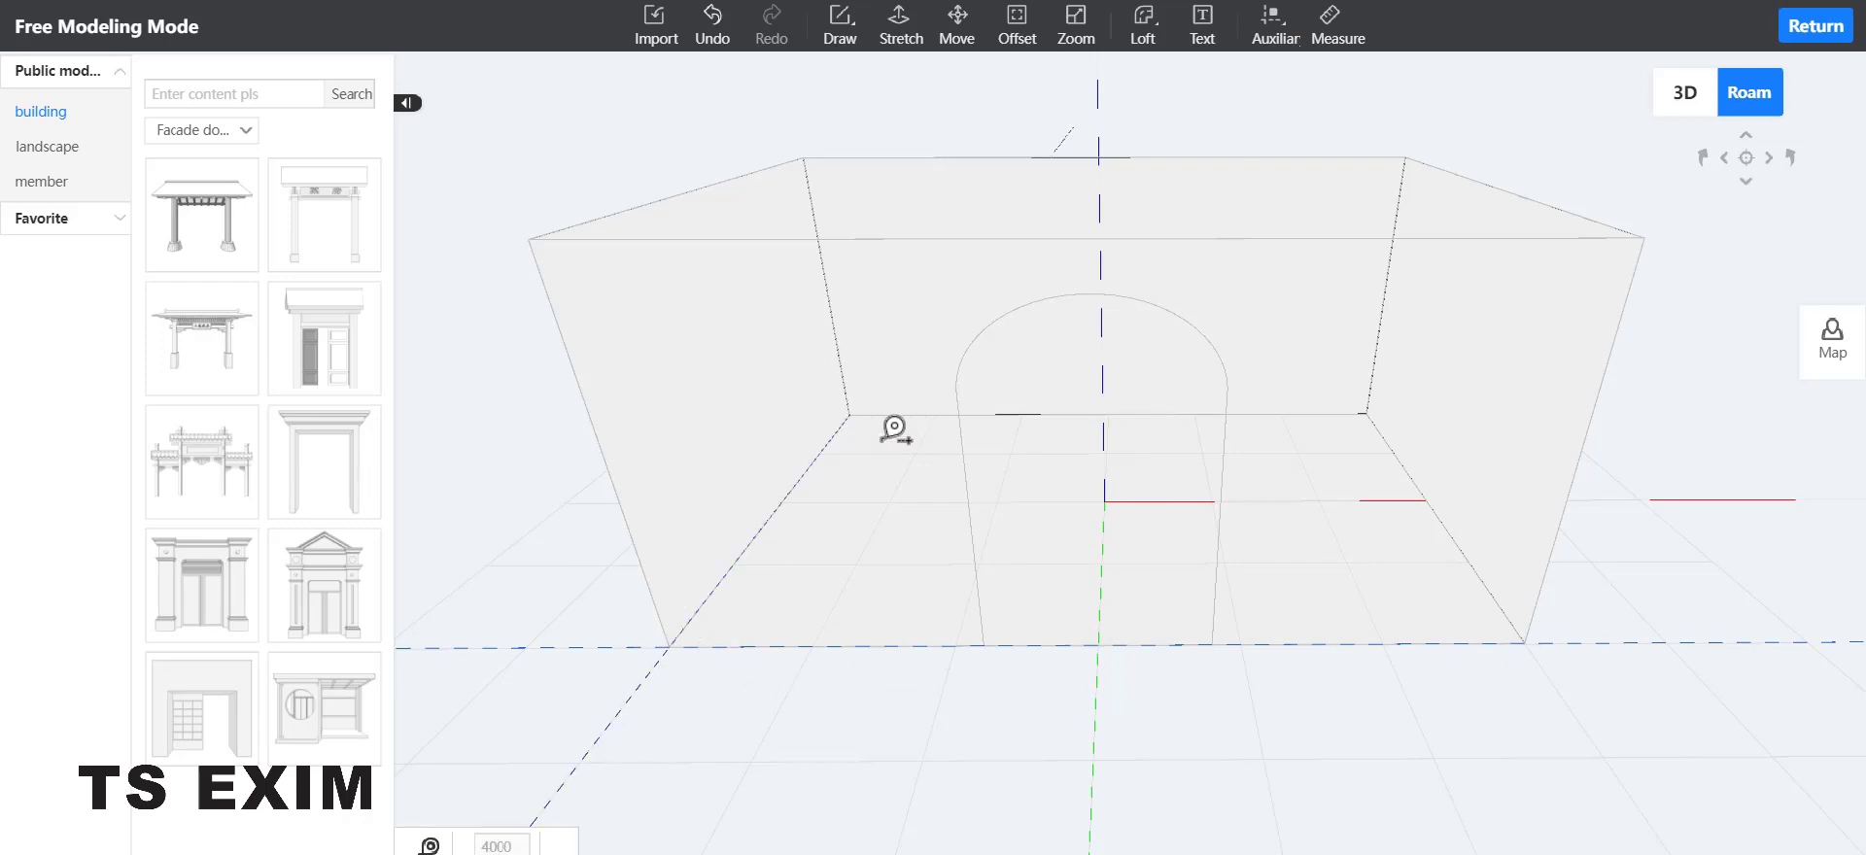
pyautogui.click(744, 551)
pyautogui.click(985, 645)
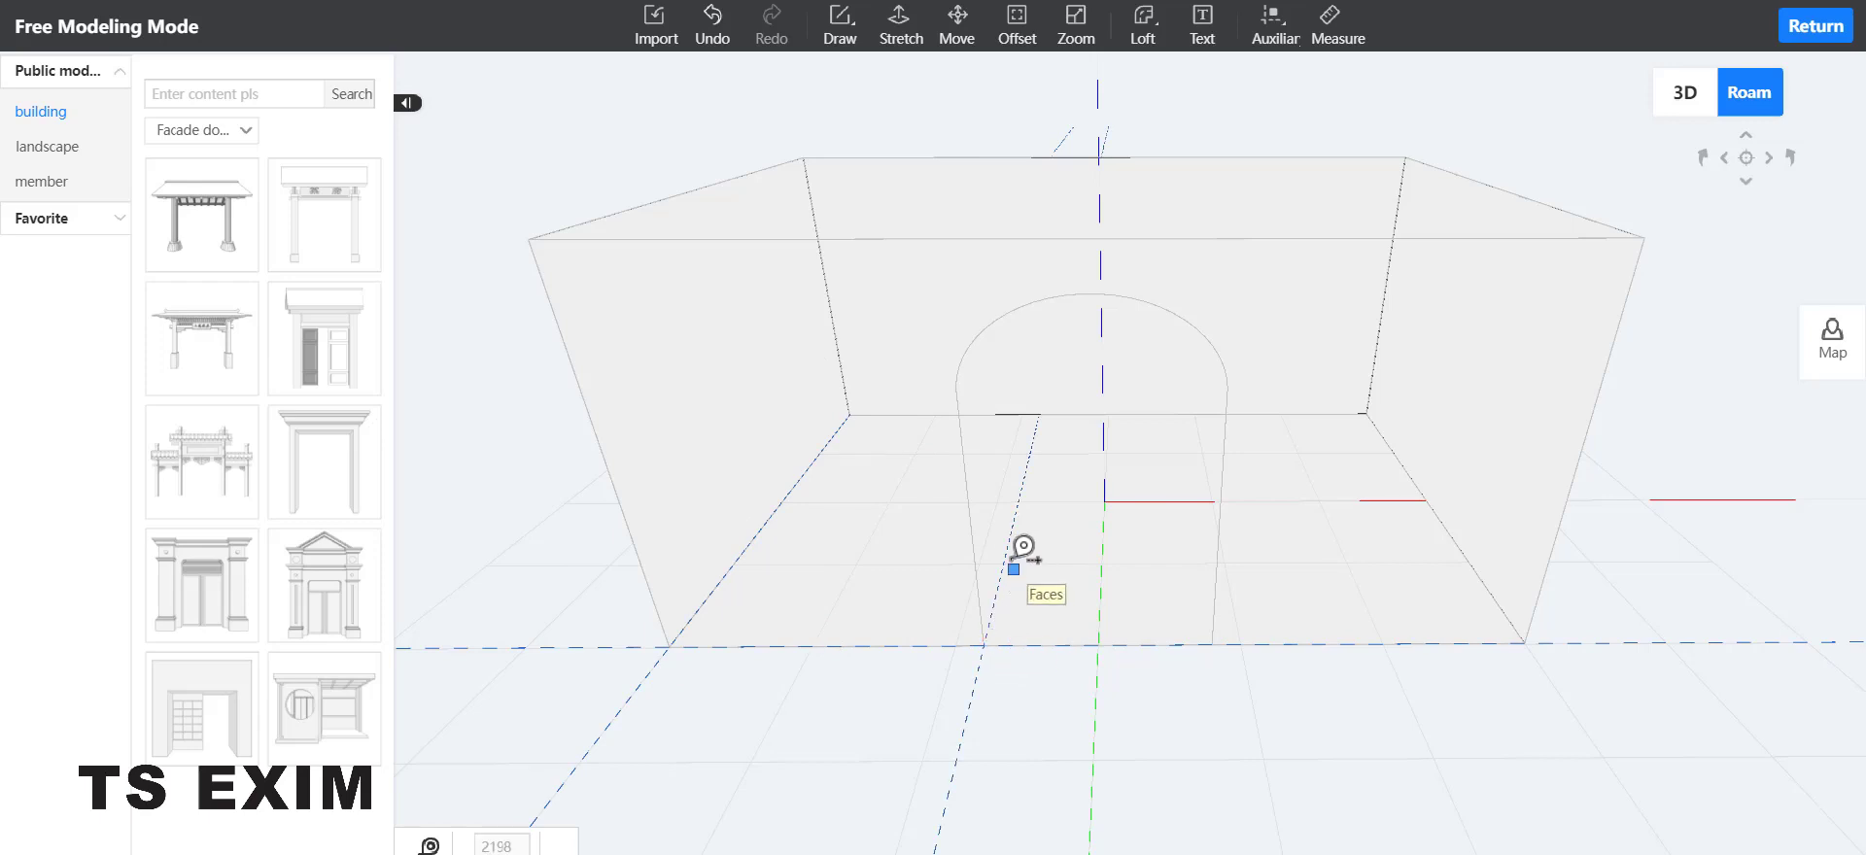
pyautogui.click(1008, 549)
pyautogui.click(1211, 644)
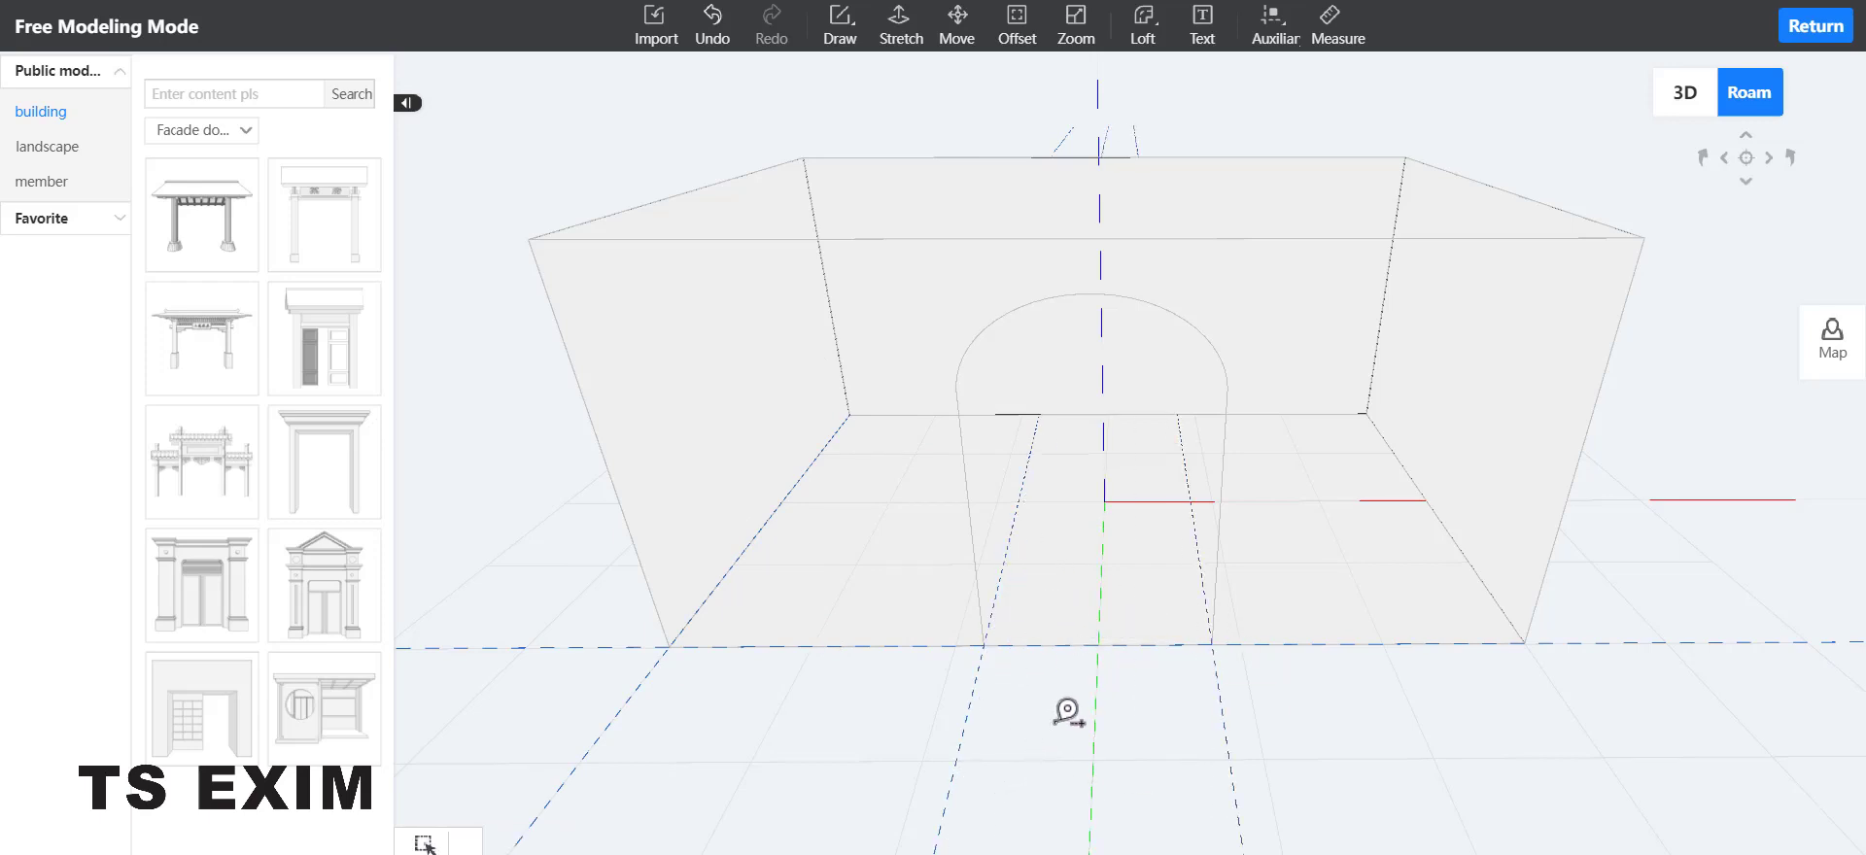
# Step: Add a horizontal auxiliary line 1939 mm above the front wall's base, where the doorway's arch begins
pyautogui.click(1263, 21)
pyautogui.click(1281, 82)
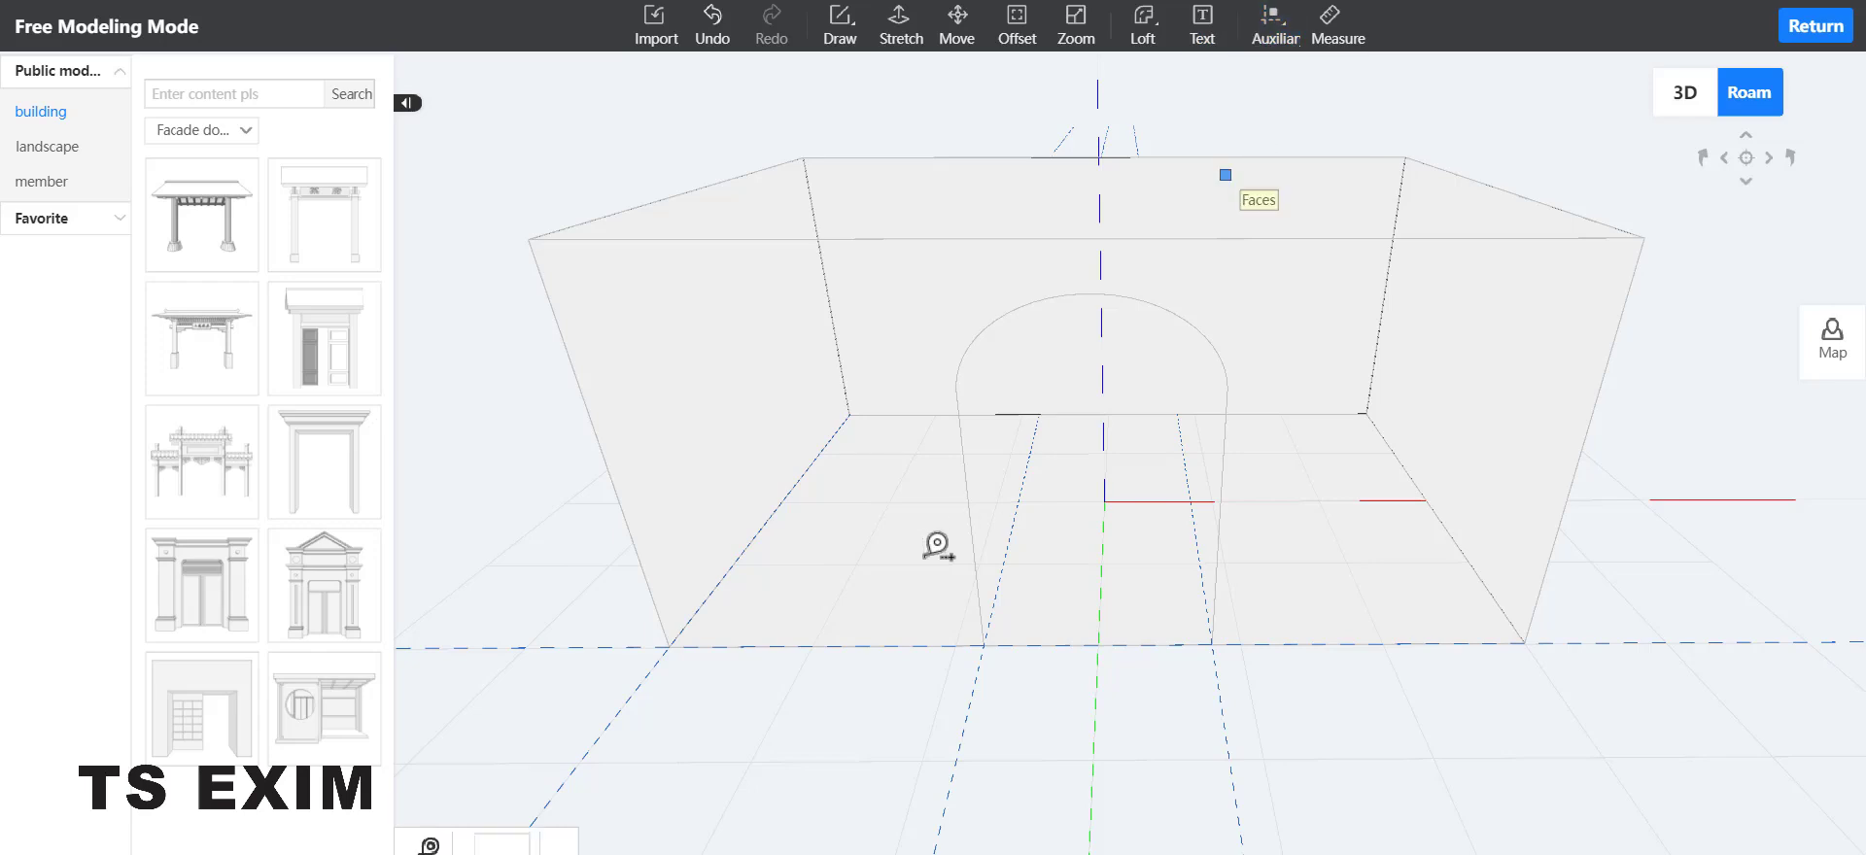
pyautogui.click(839, 645)
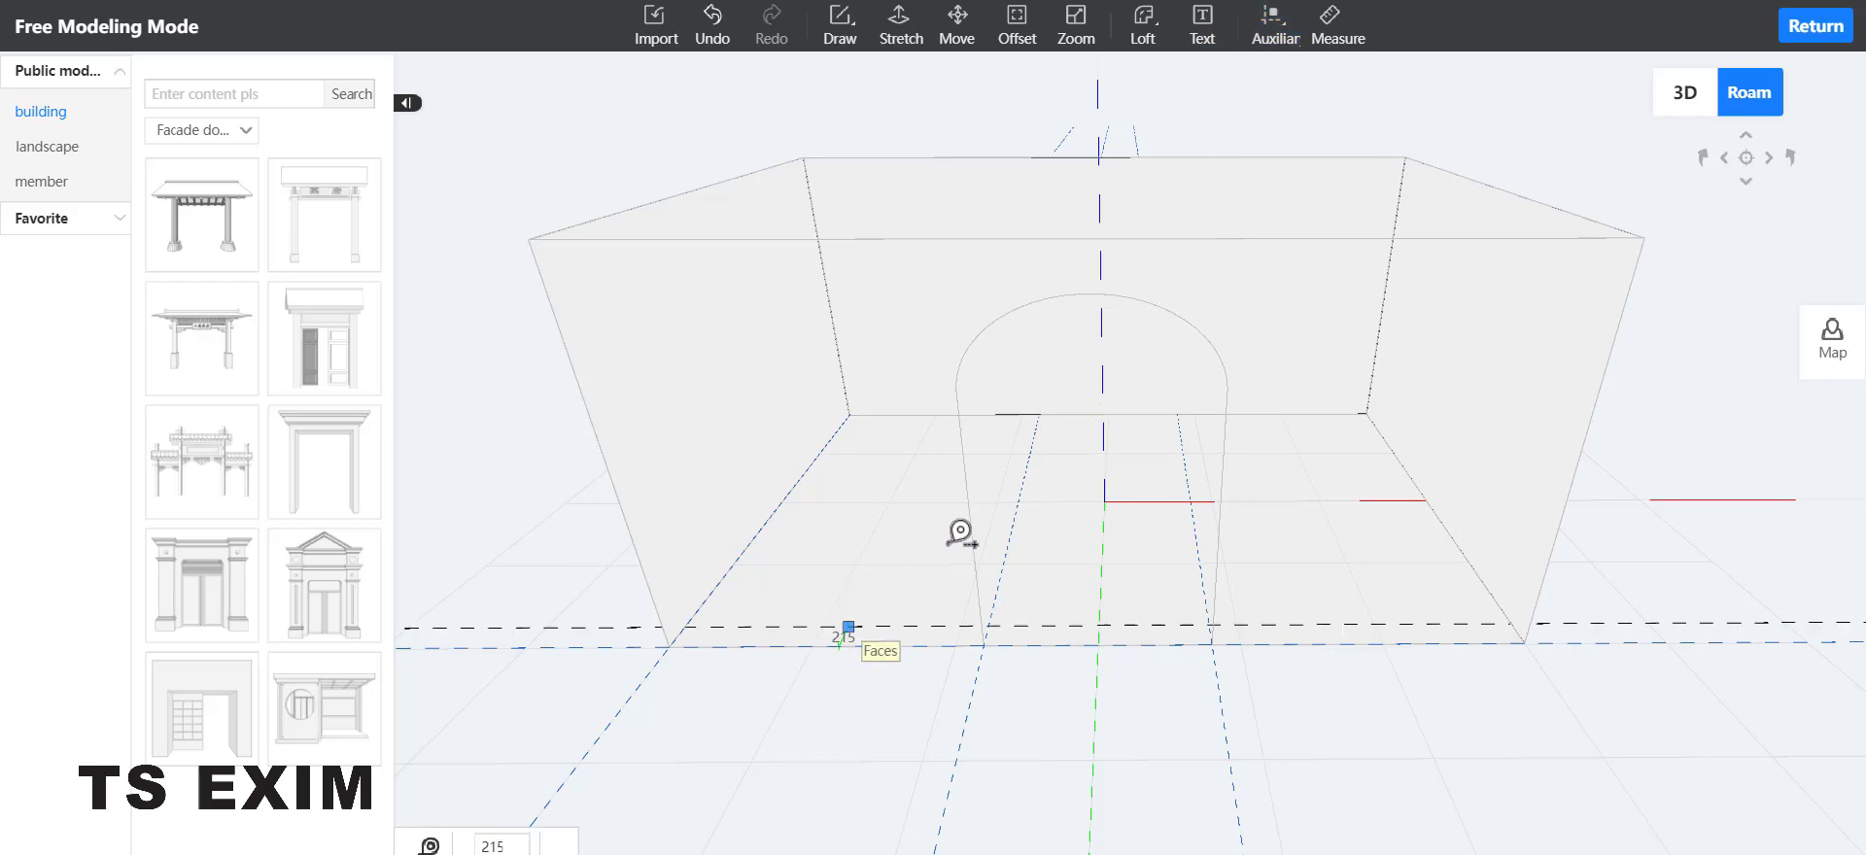
pyautogui.click(957, 403)
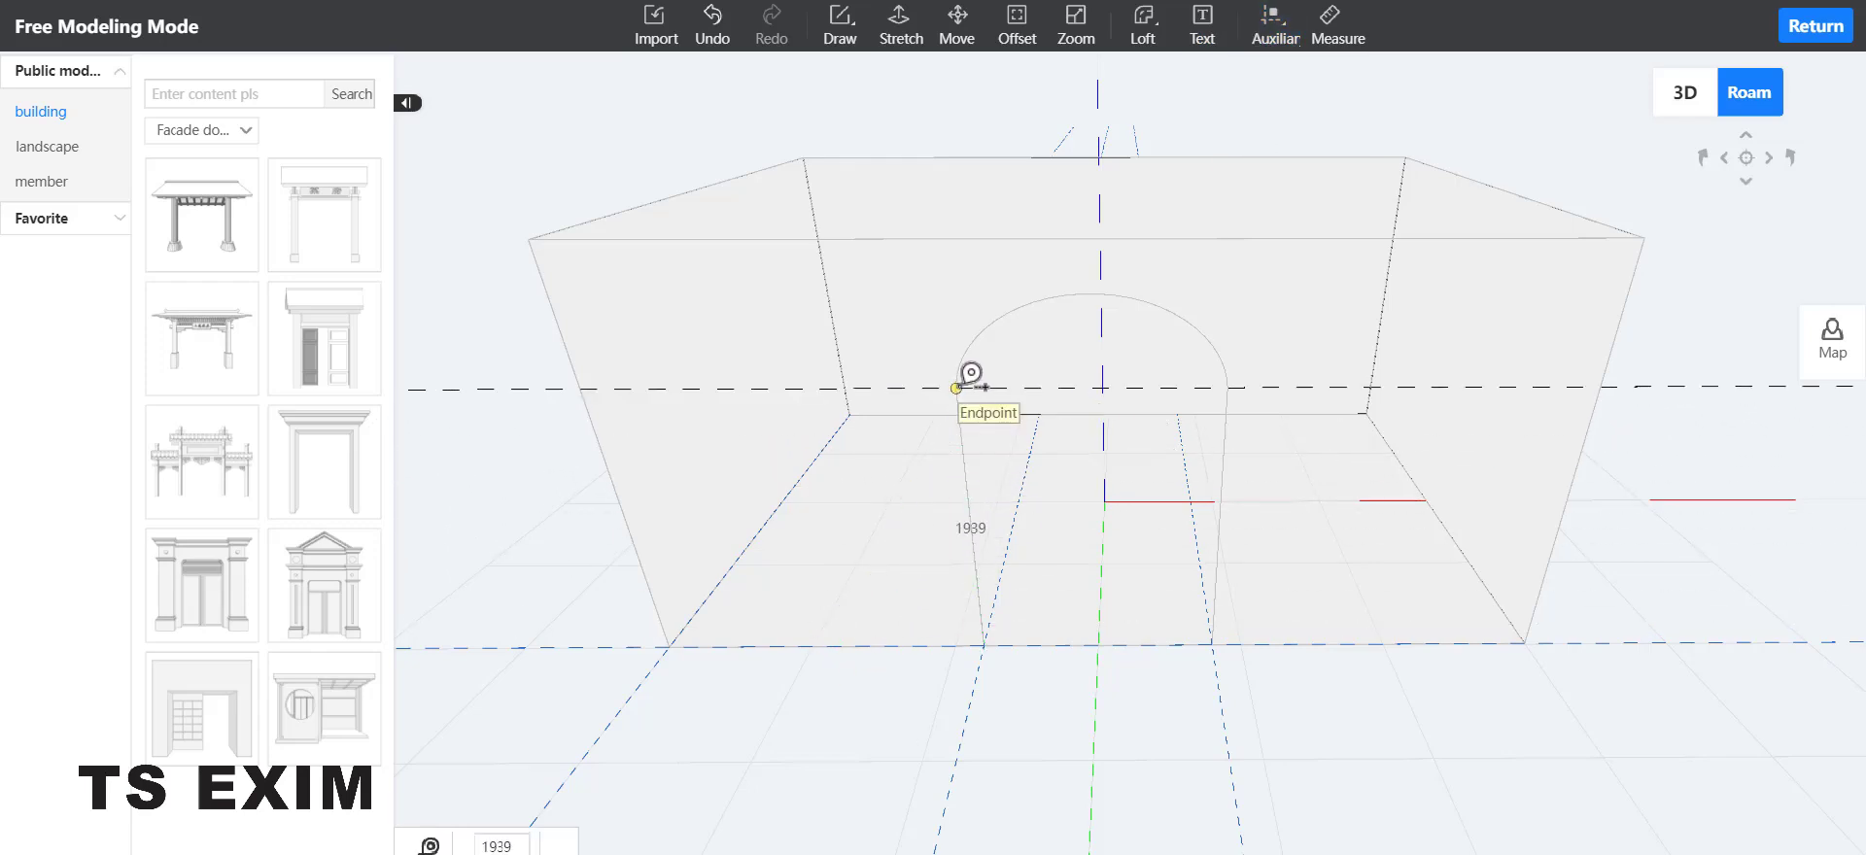
pyautogui.press('Escape')
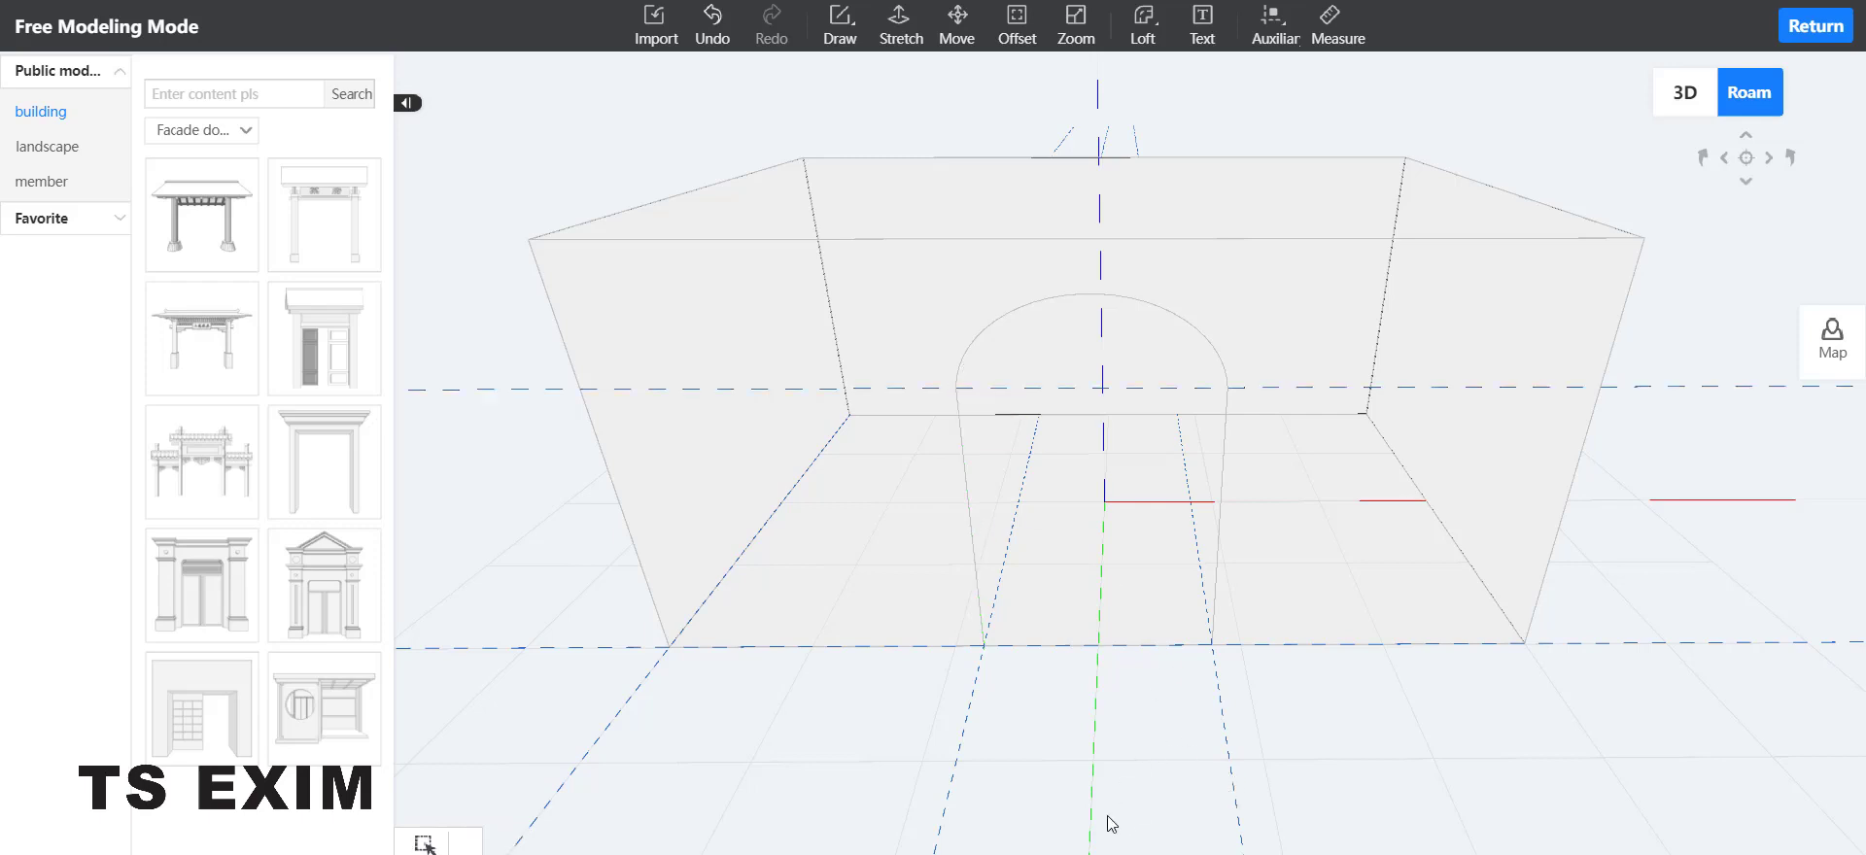
# Step: Draw a rectangle about 1939 by 1599 mm filling the straight part of the doorway, from its lower-left corner to the arch's right end
pyautogui.moveTo(1108, 818); pyautogui.dragTo(1100, 770, button='right')
pyautogui.press('e')
pyautogui.press('w')
pyautogui.press('w')
pyautogui.press('e')
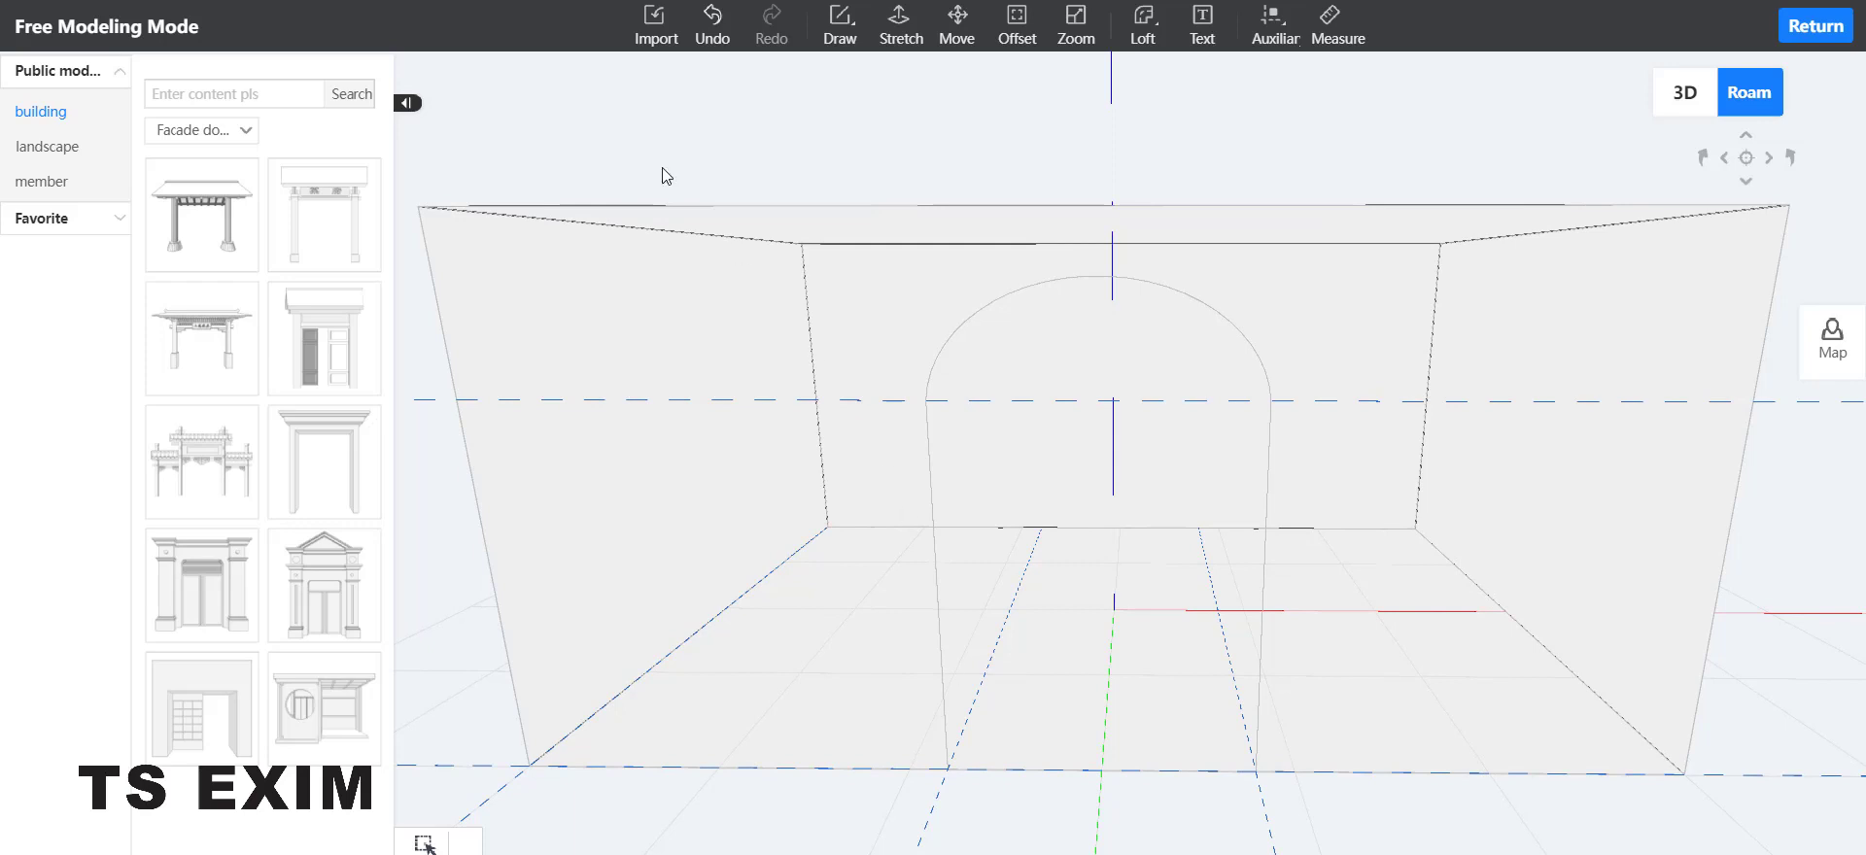
pyautogui.click(829, 39)
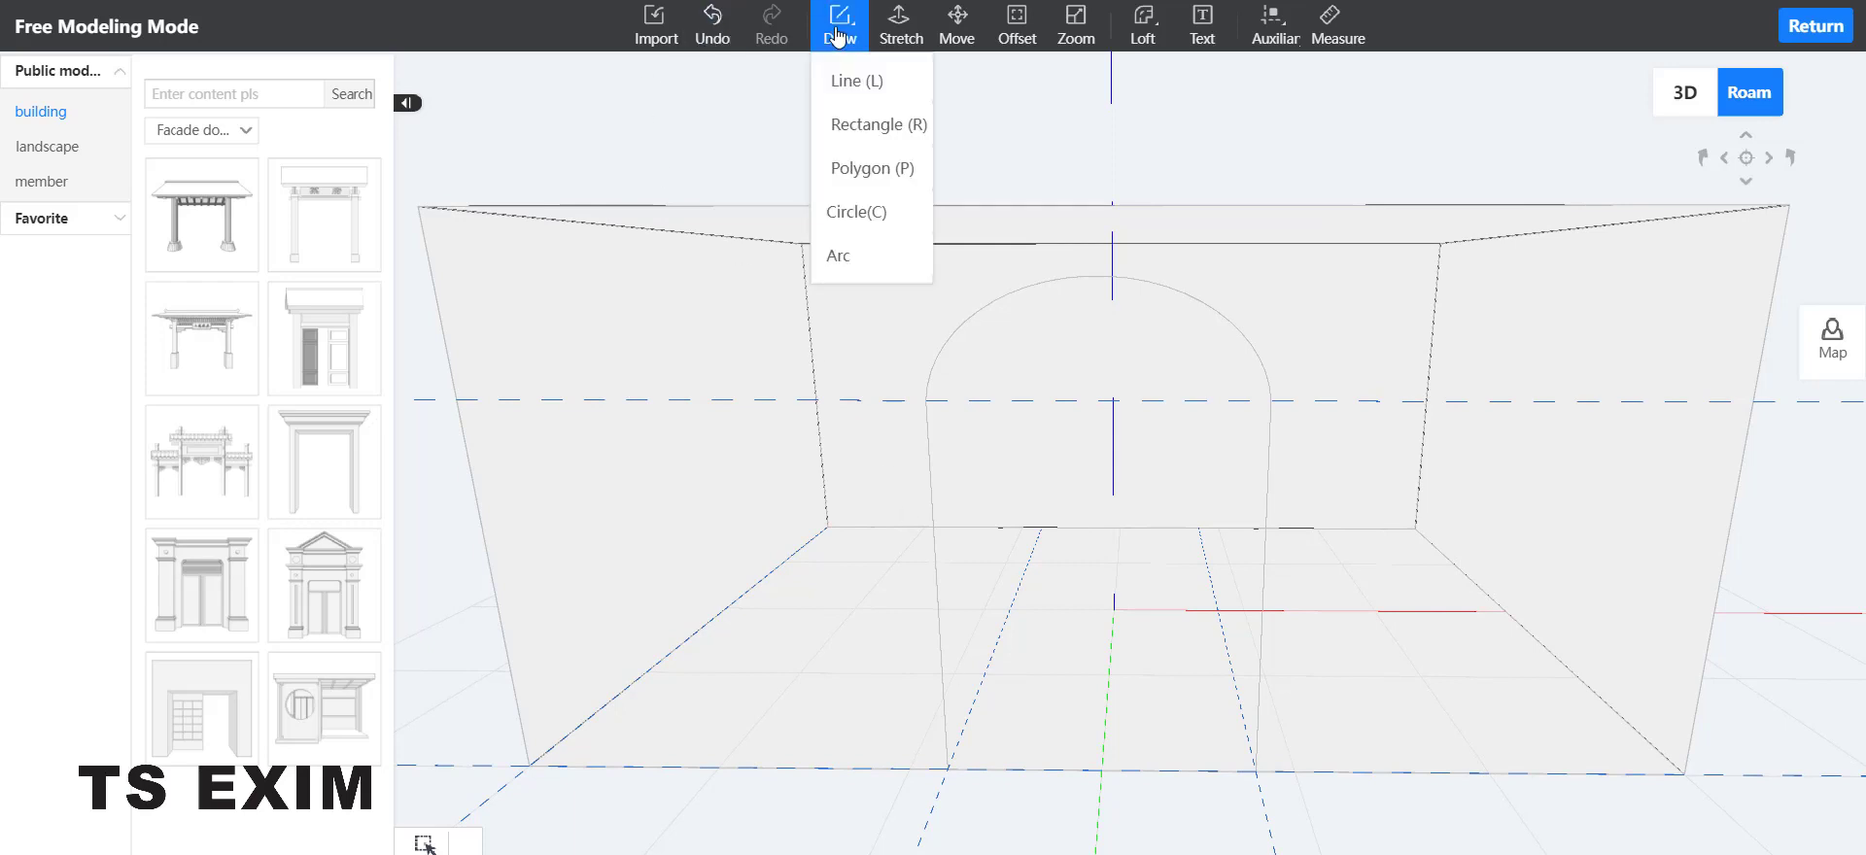
pyautogui.click(862, 123)
pyautogui.click(949, 767)
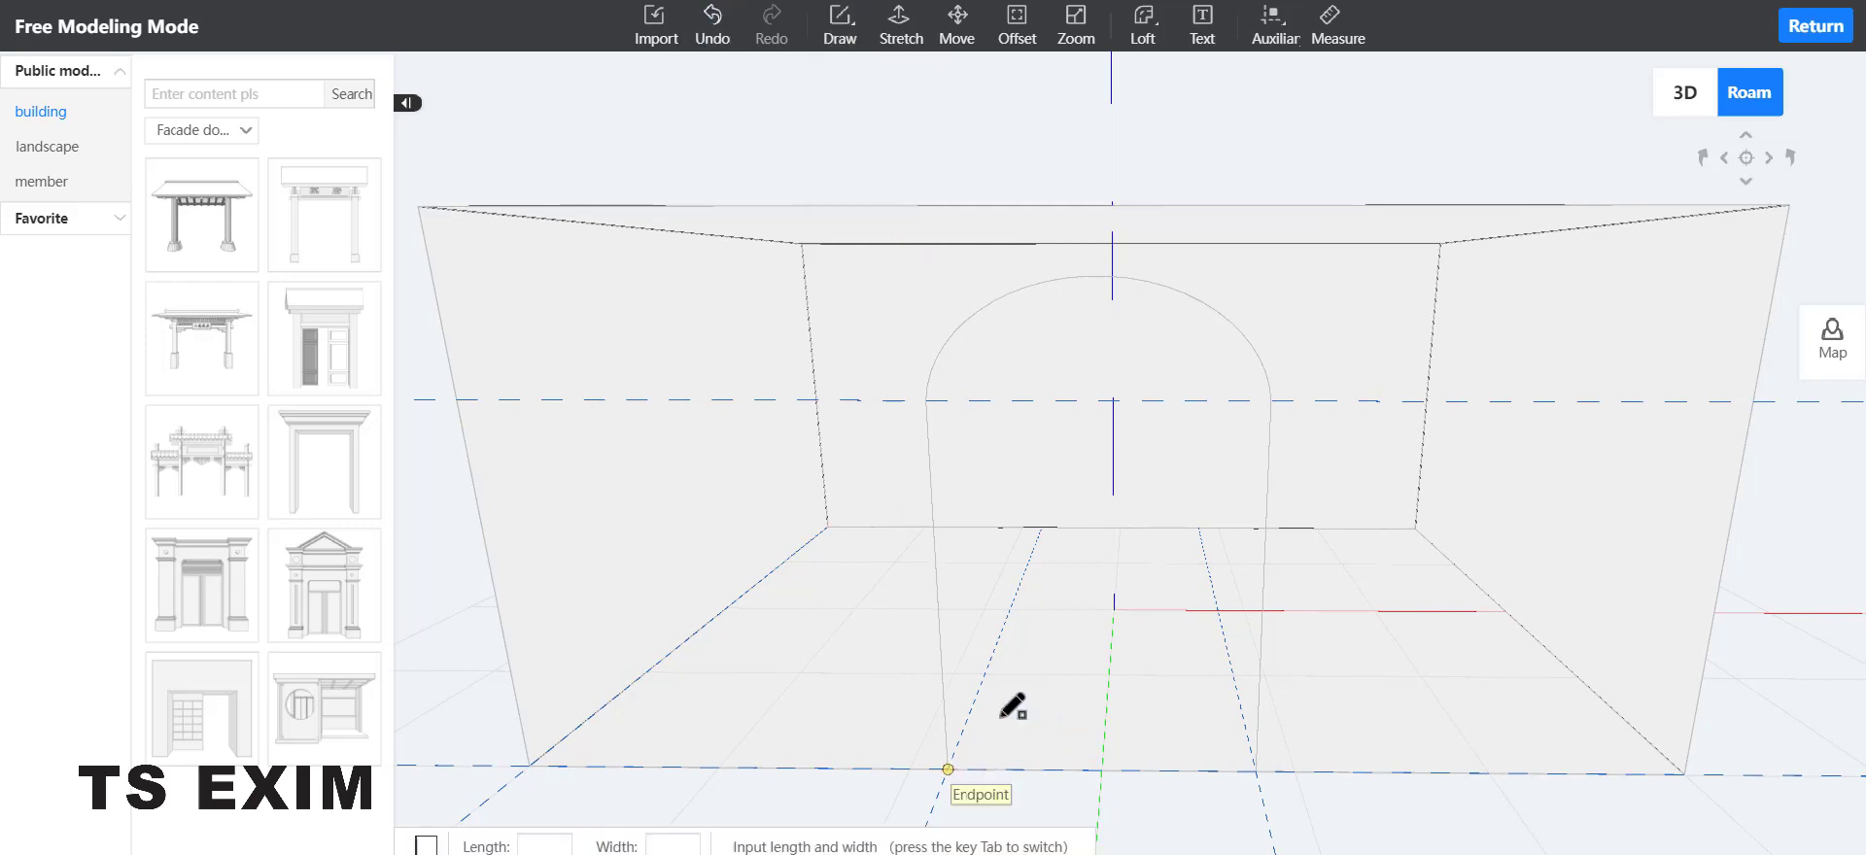
pyautogui.click(1271, 401)
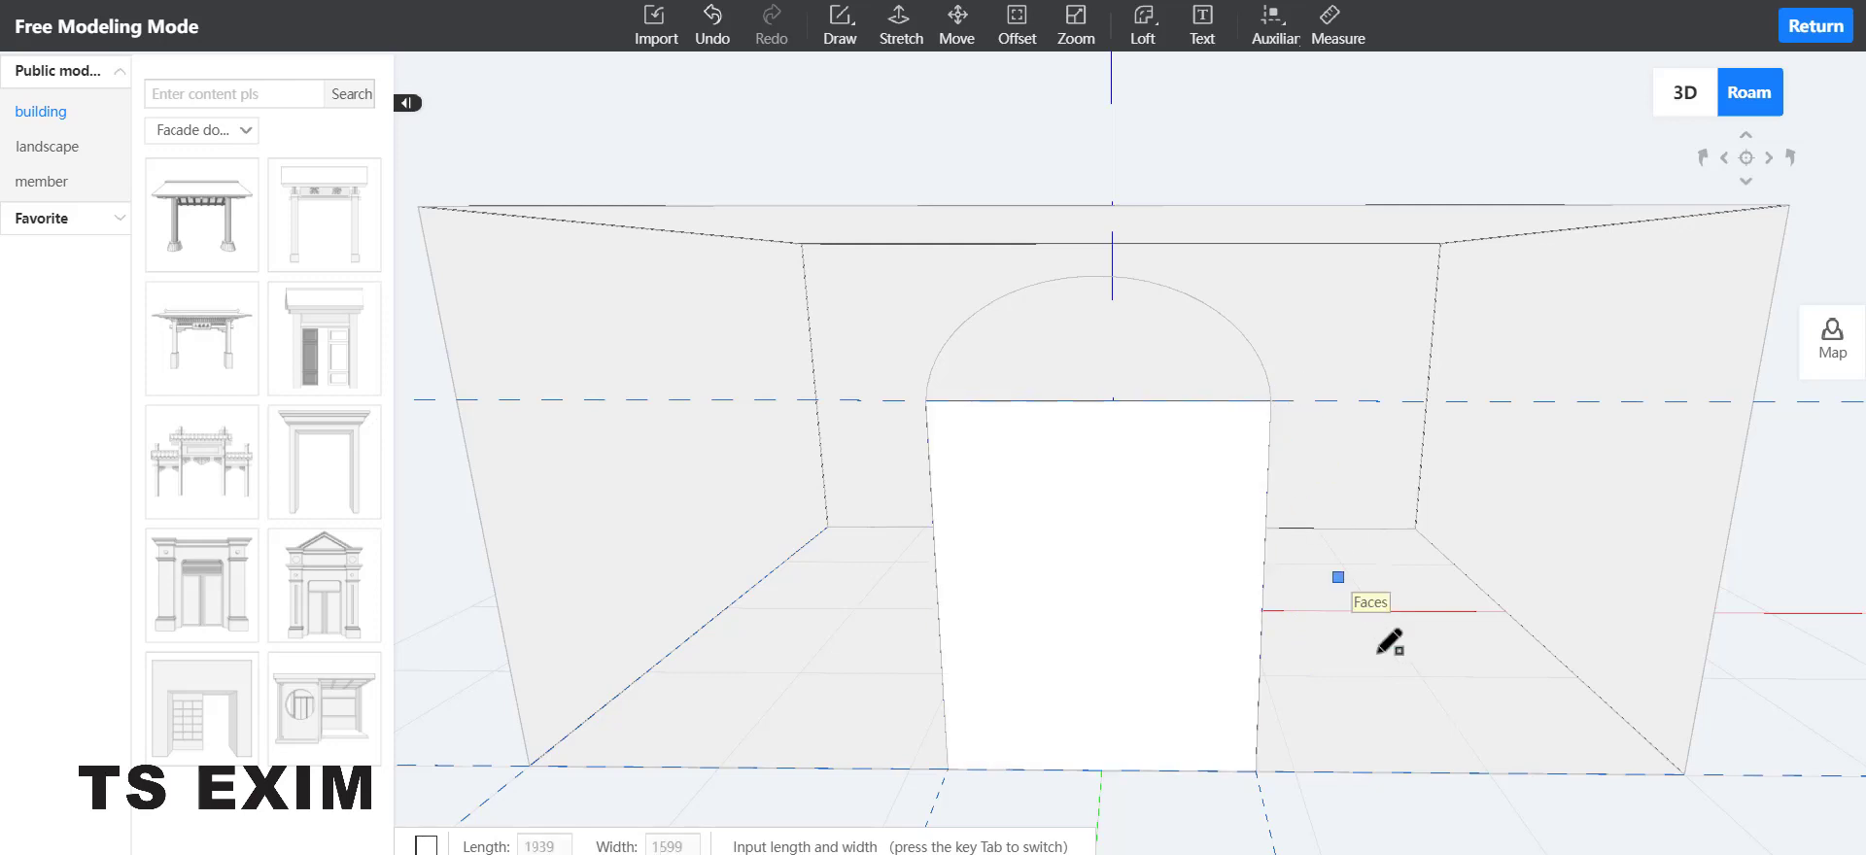
pyautogui.press('Escape')
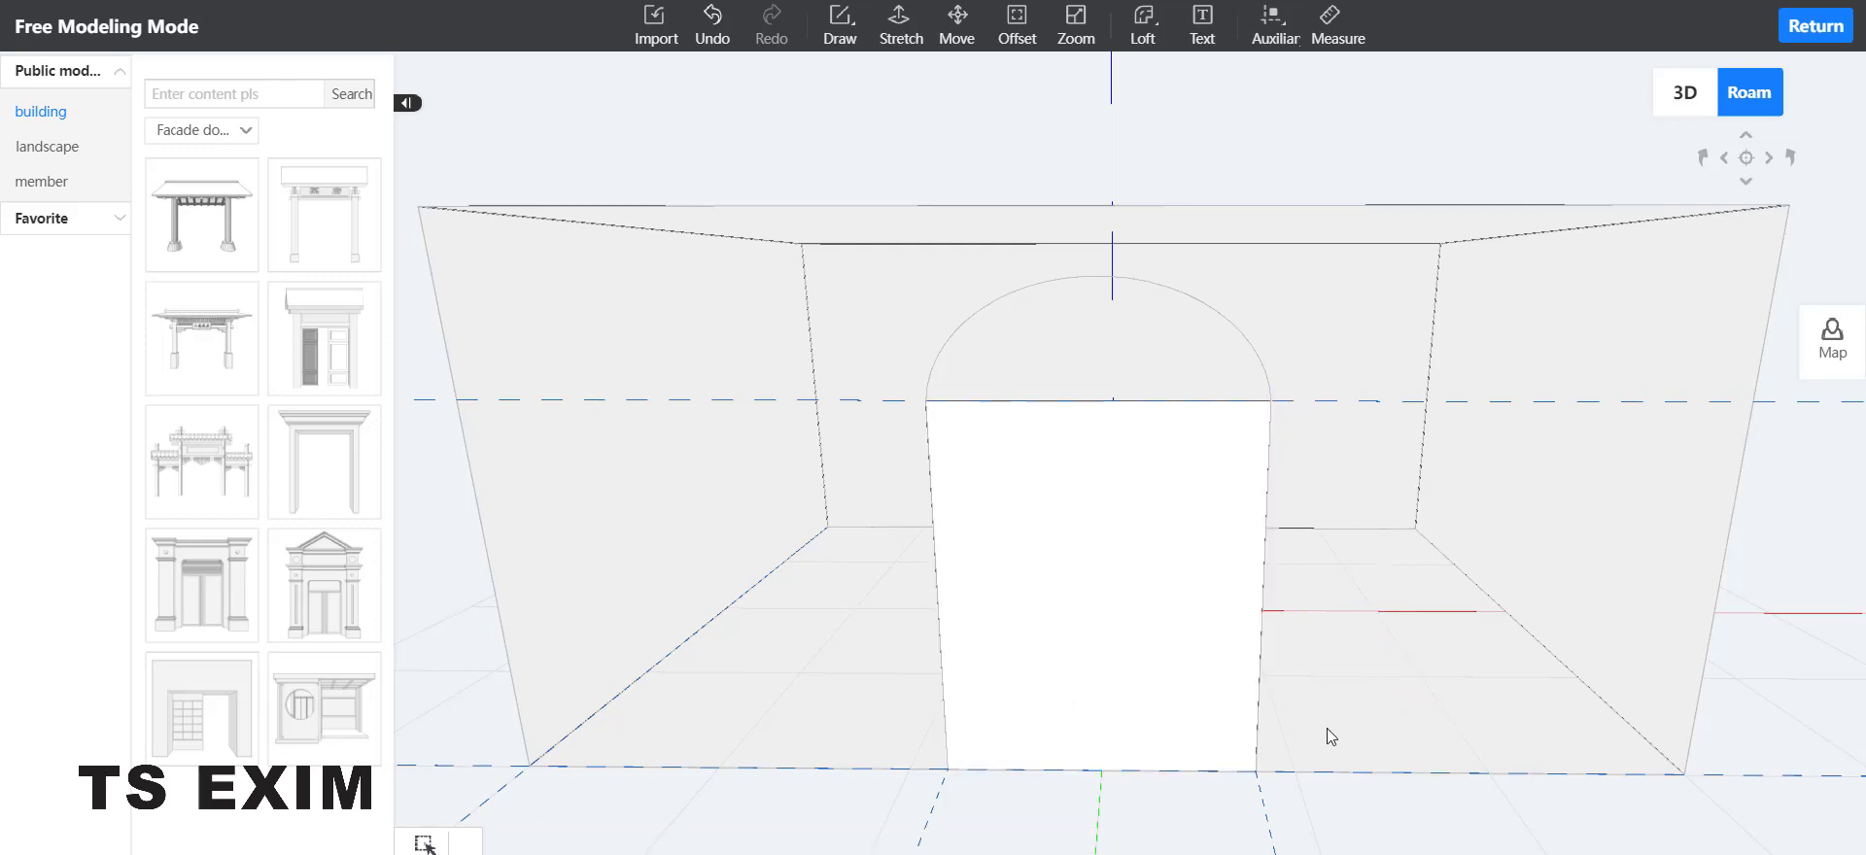
# Step: Draw a vertical line from the midpoint of the rectangle's top edge to the crown of the doorway's arch
pyautogui.click(840, 24)
pyautogui.click(855, 73)
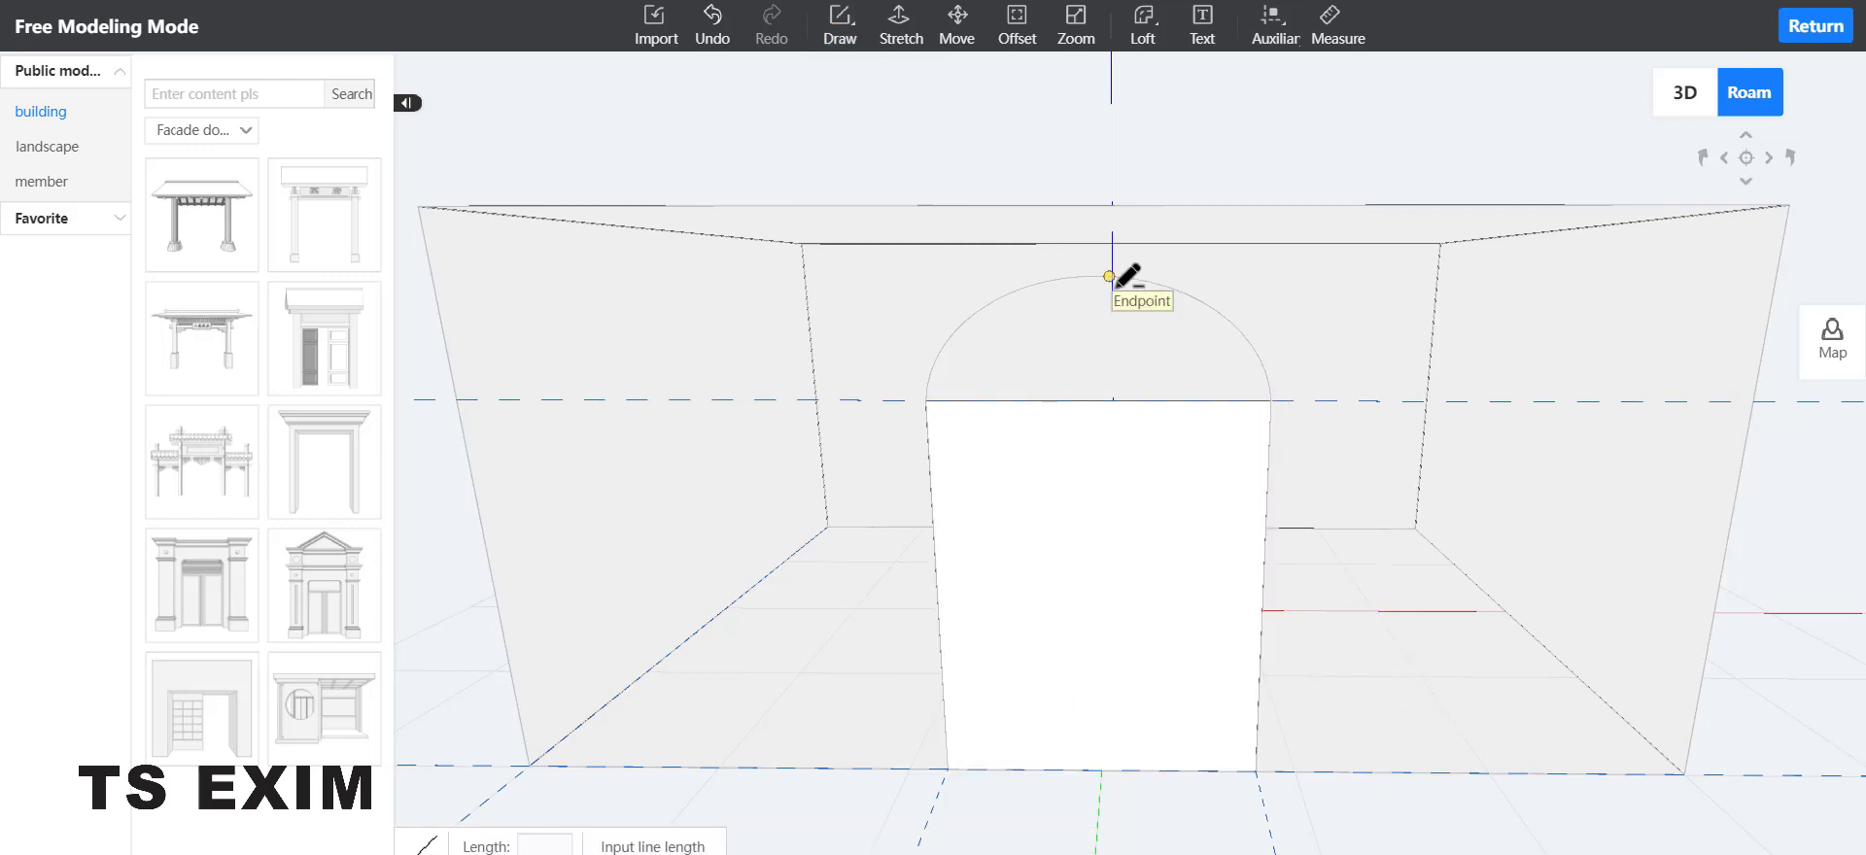
pyautogui.click(1091, 399)
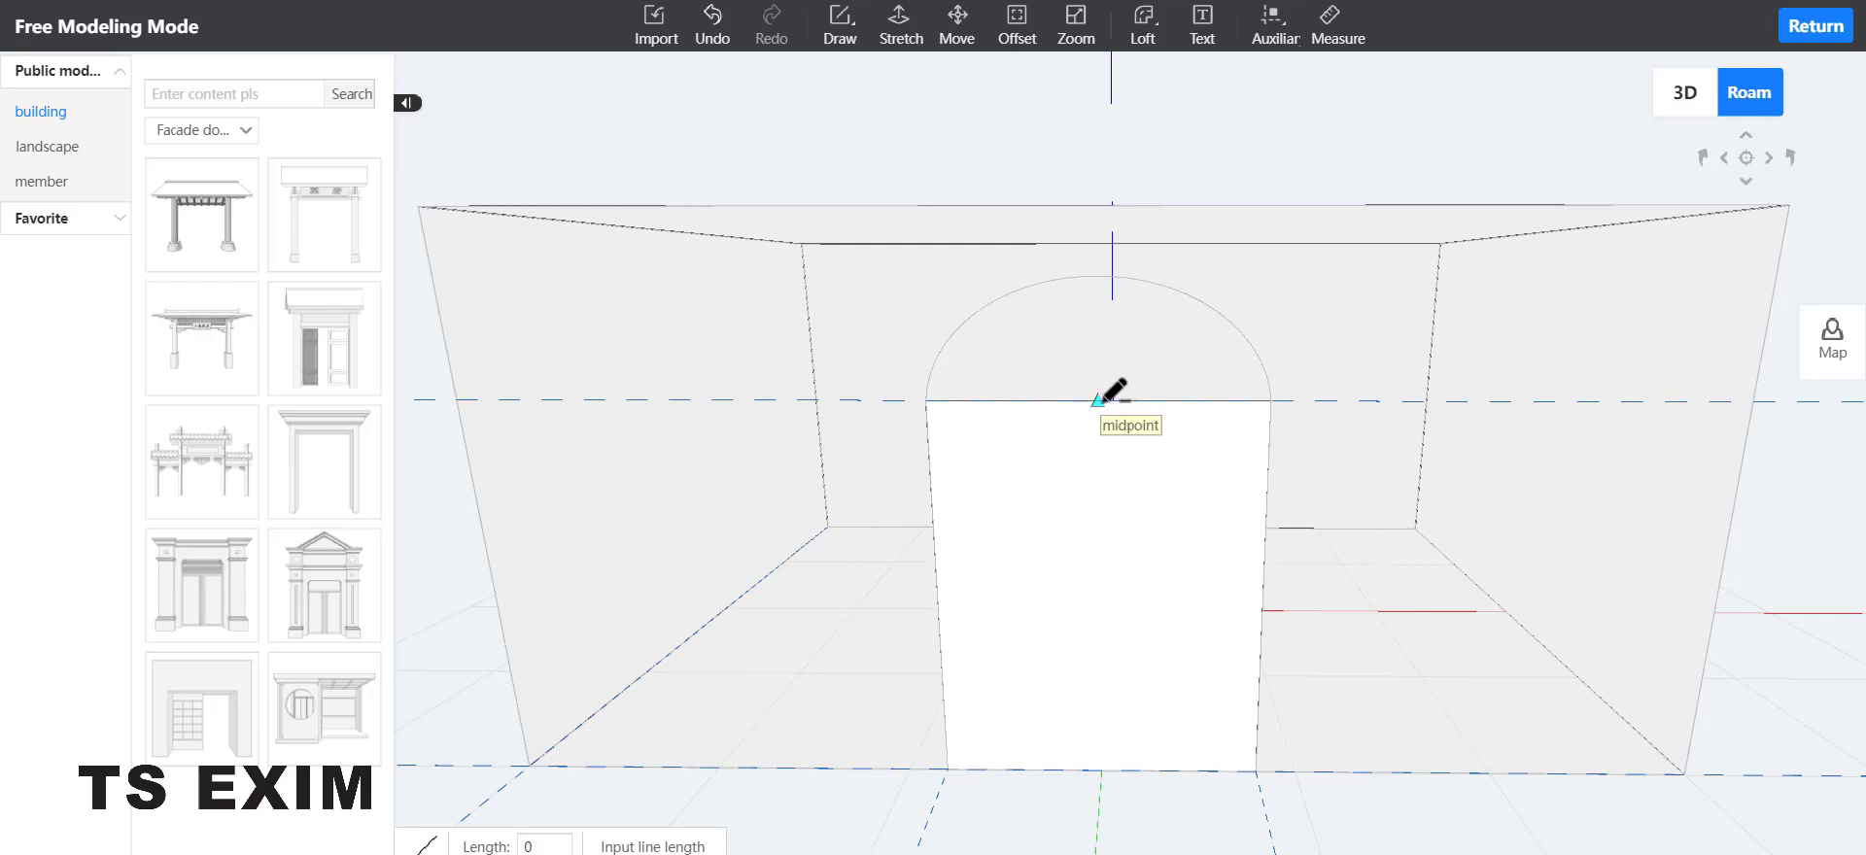
pyautogui.click(1097, 276)
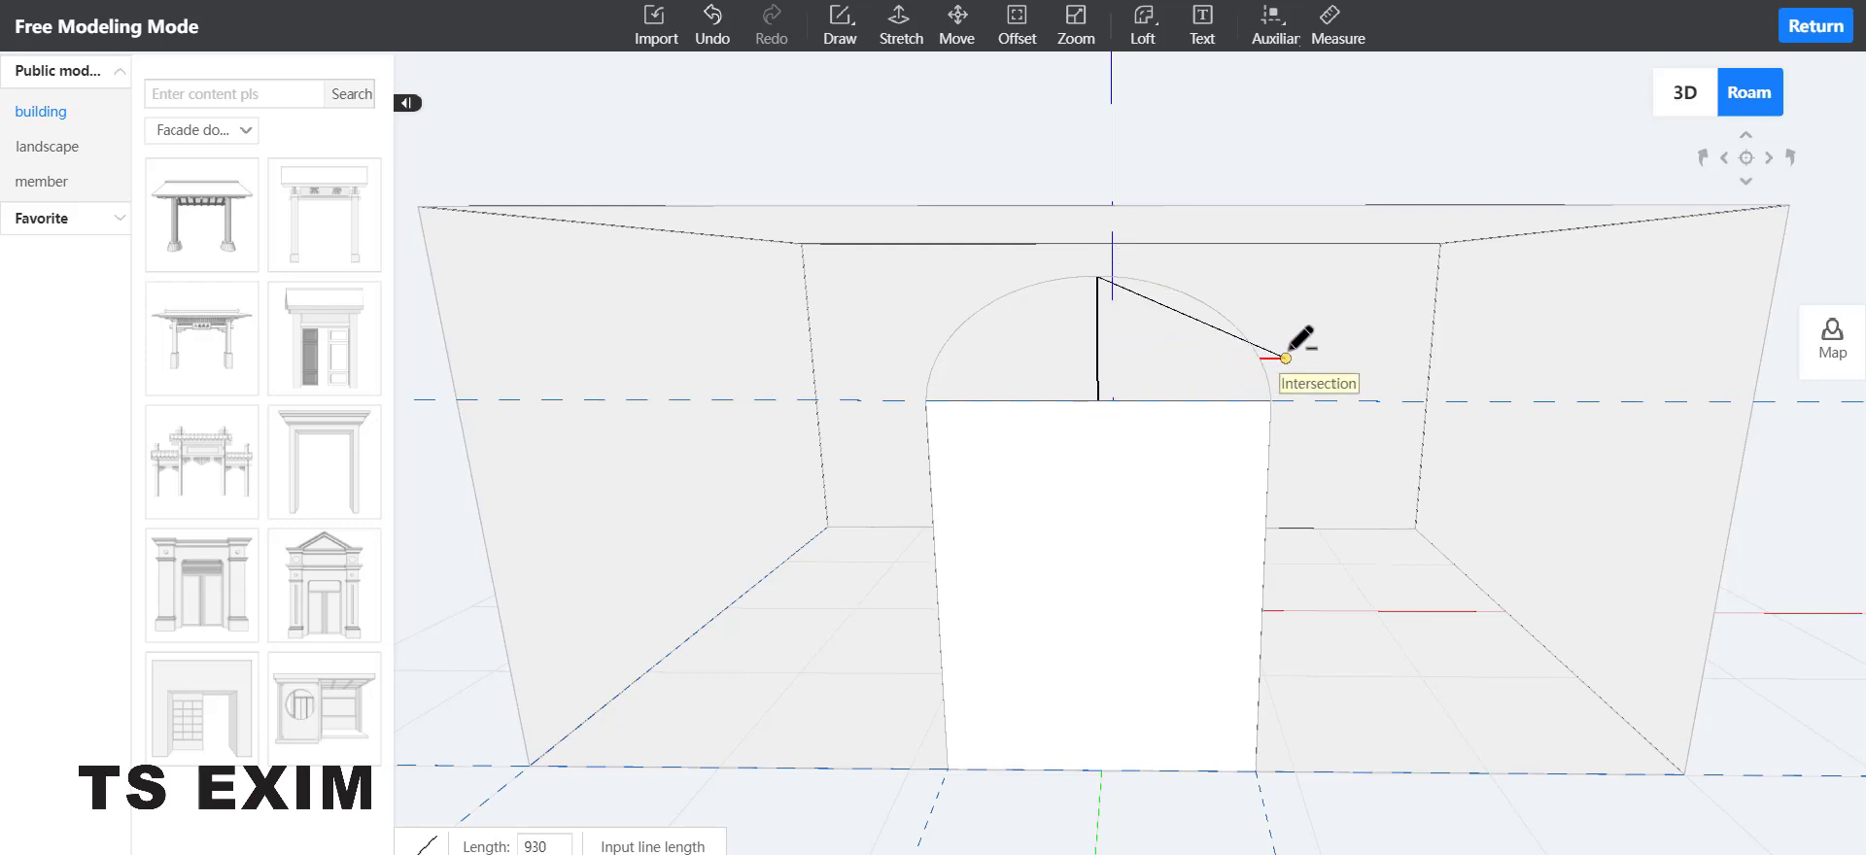
pyautogui.press('Escape')
# Step: Draw an arc with a height of about 210 mm from the vertical line's top end to the rectangle's upper-right corner
pyautogui.click(839, 27)
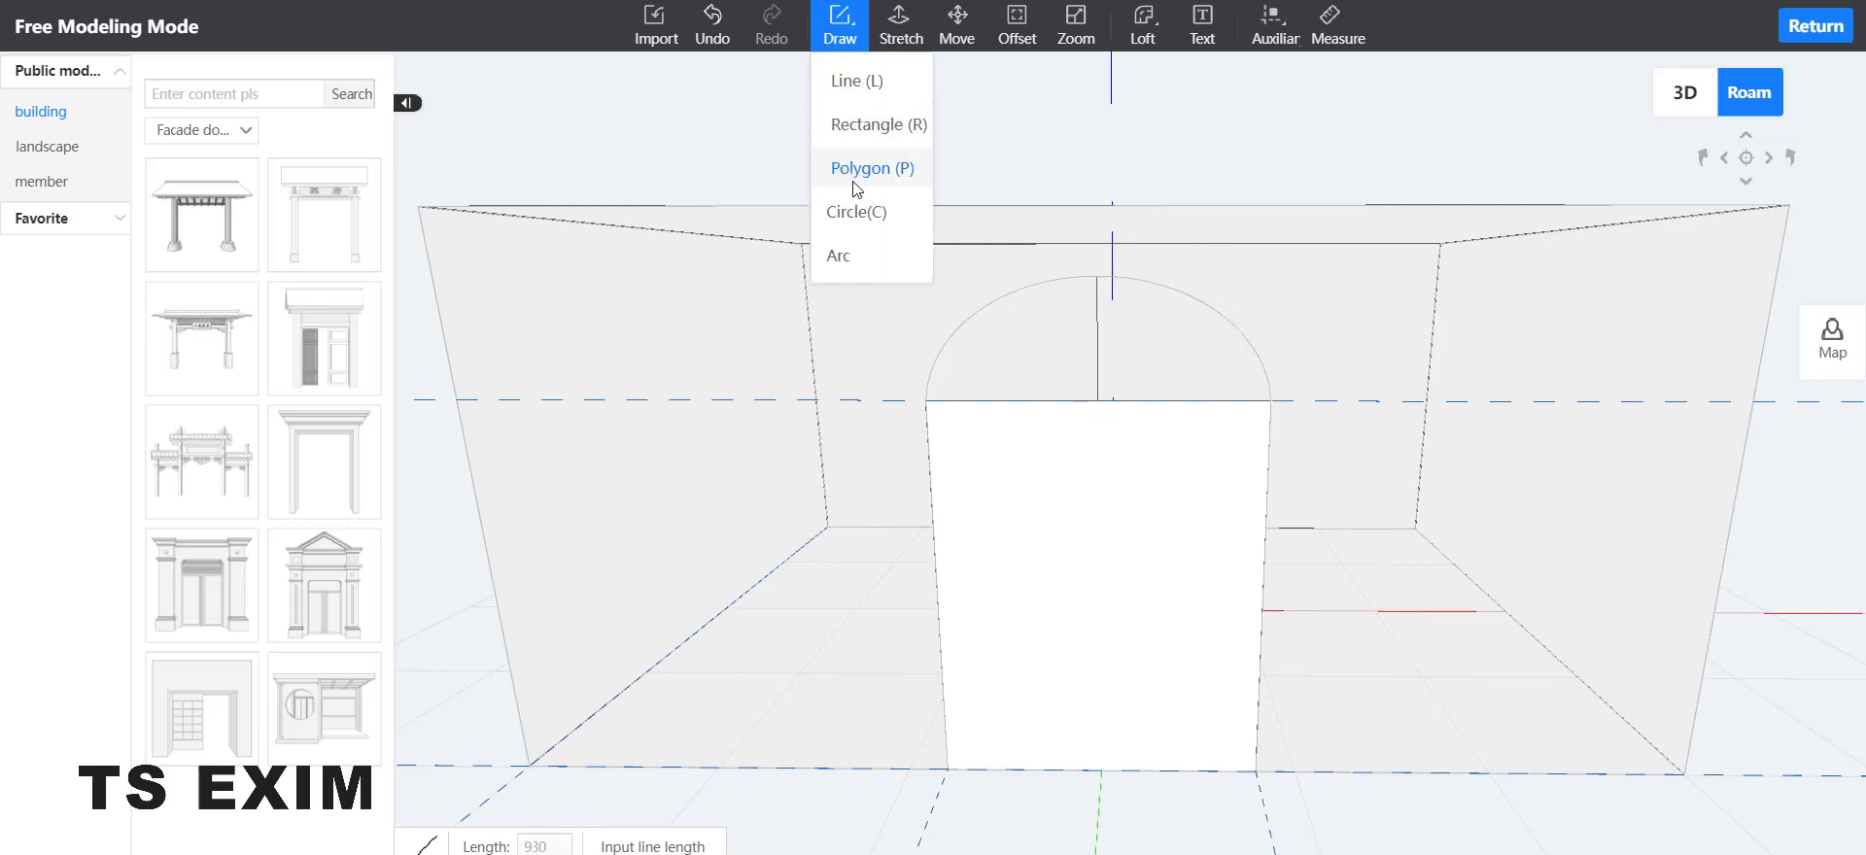
pyautogui.click(862, 254)
pyautogui.scroll(3, 1089, 319)
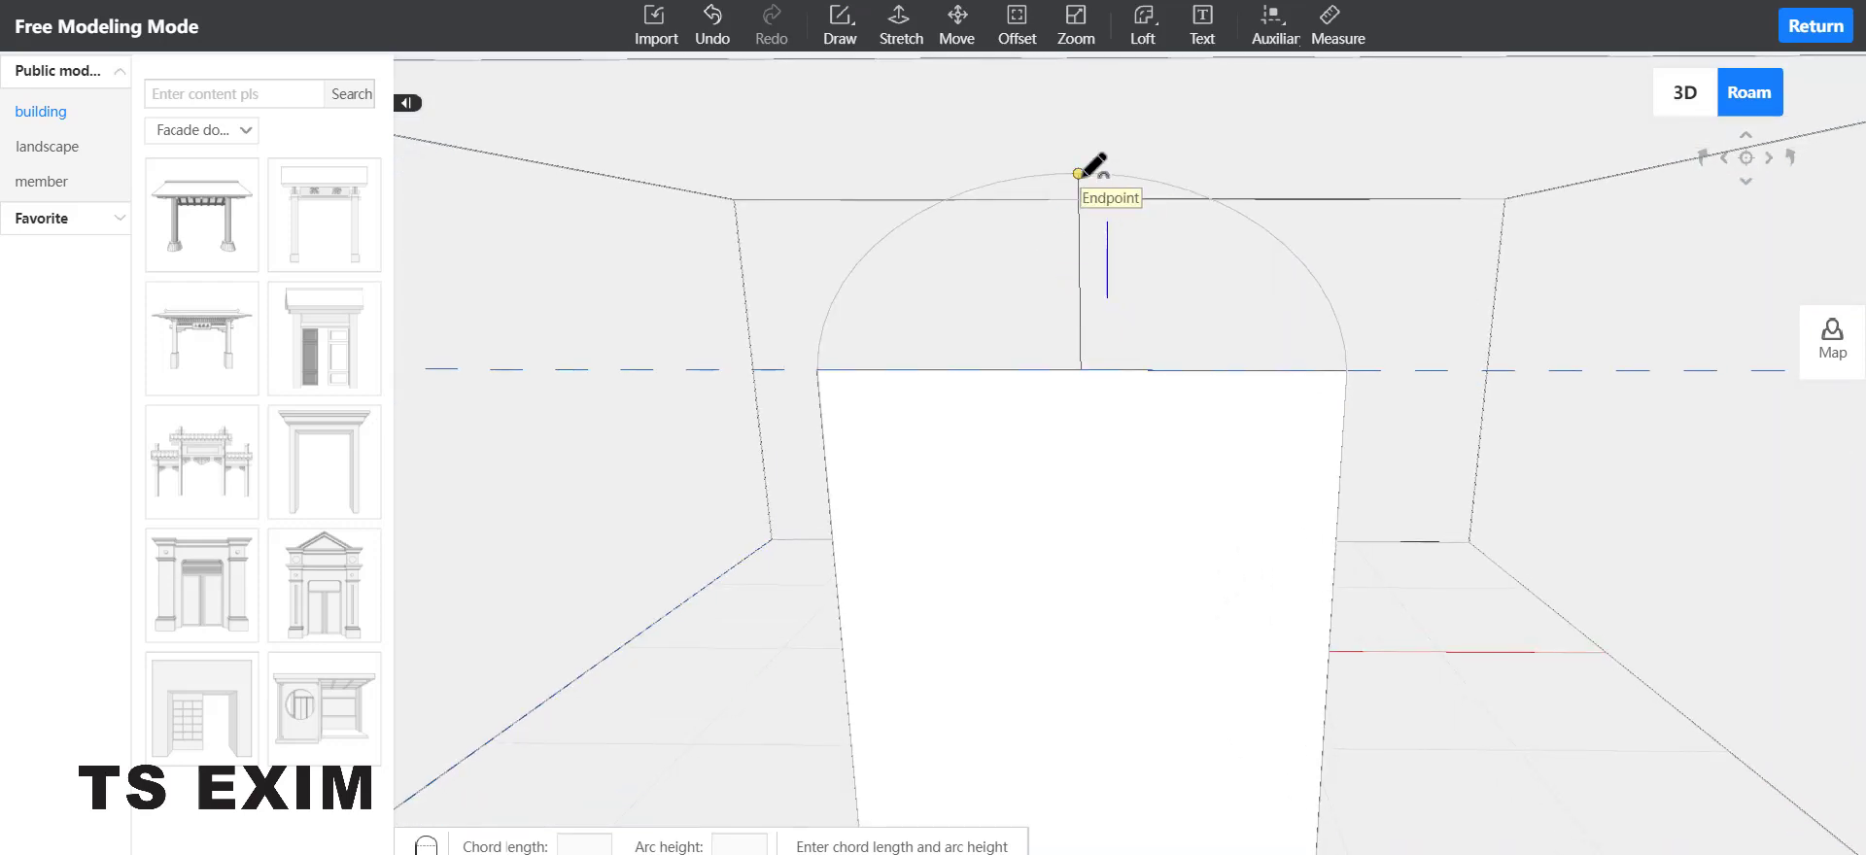
pyautogui.click(1078, 173)
pyautogui.click(1346, 369)
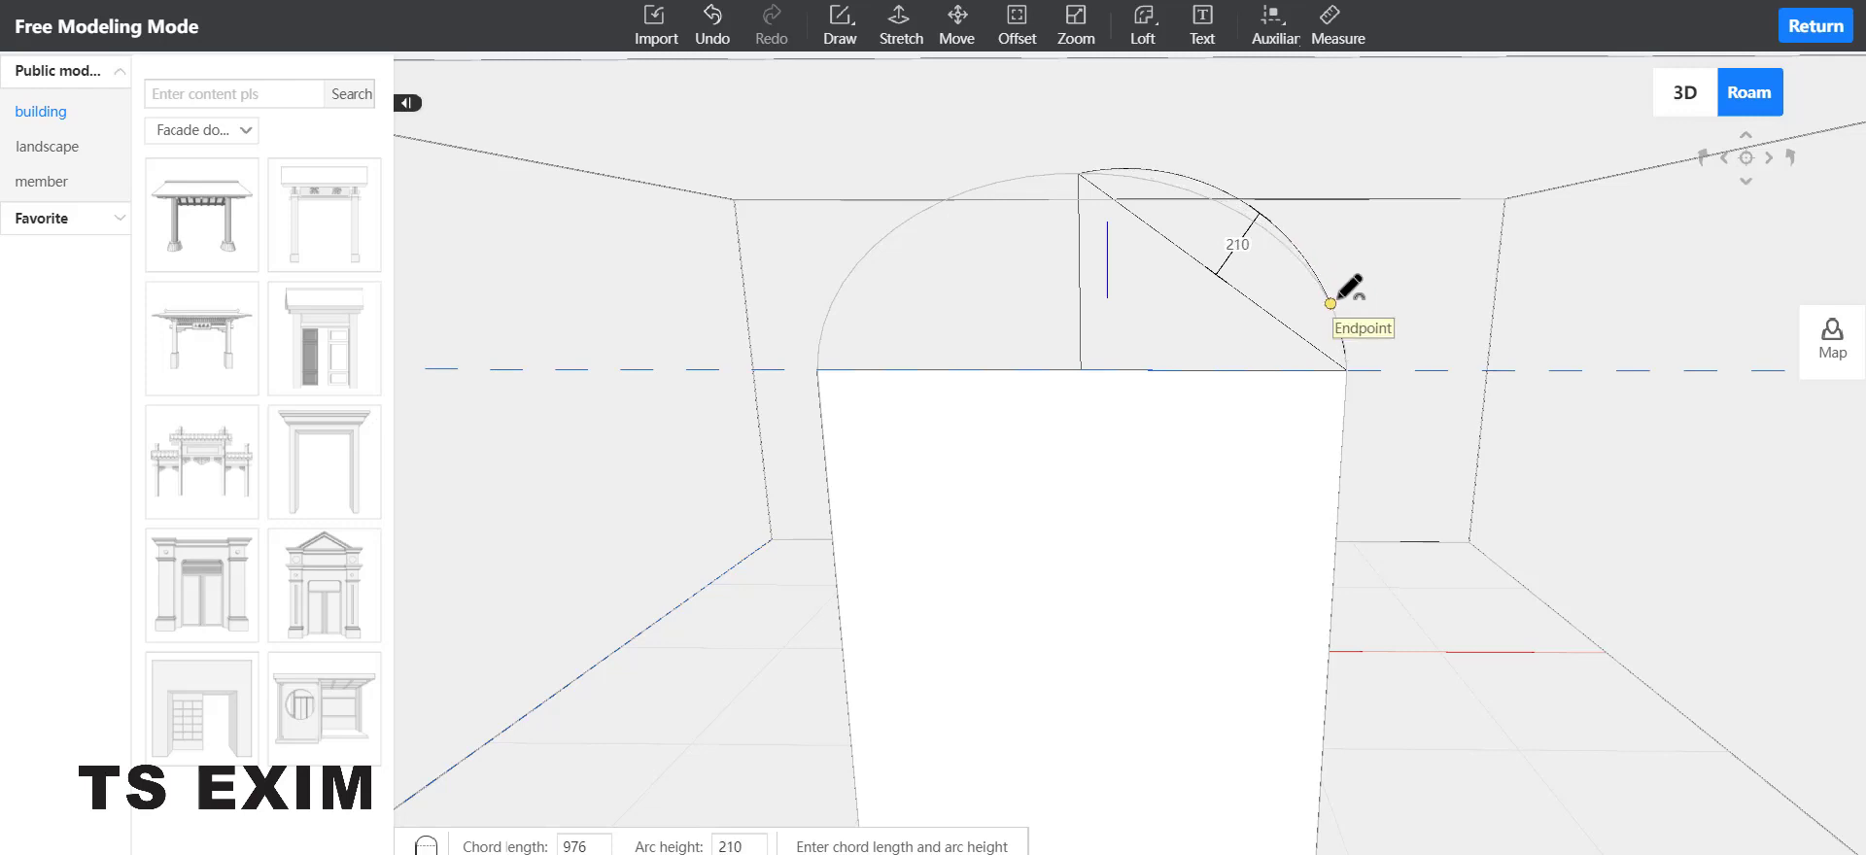
pyautogui.click(1331, 303)
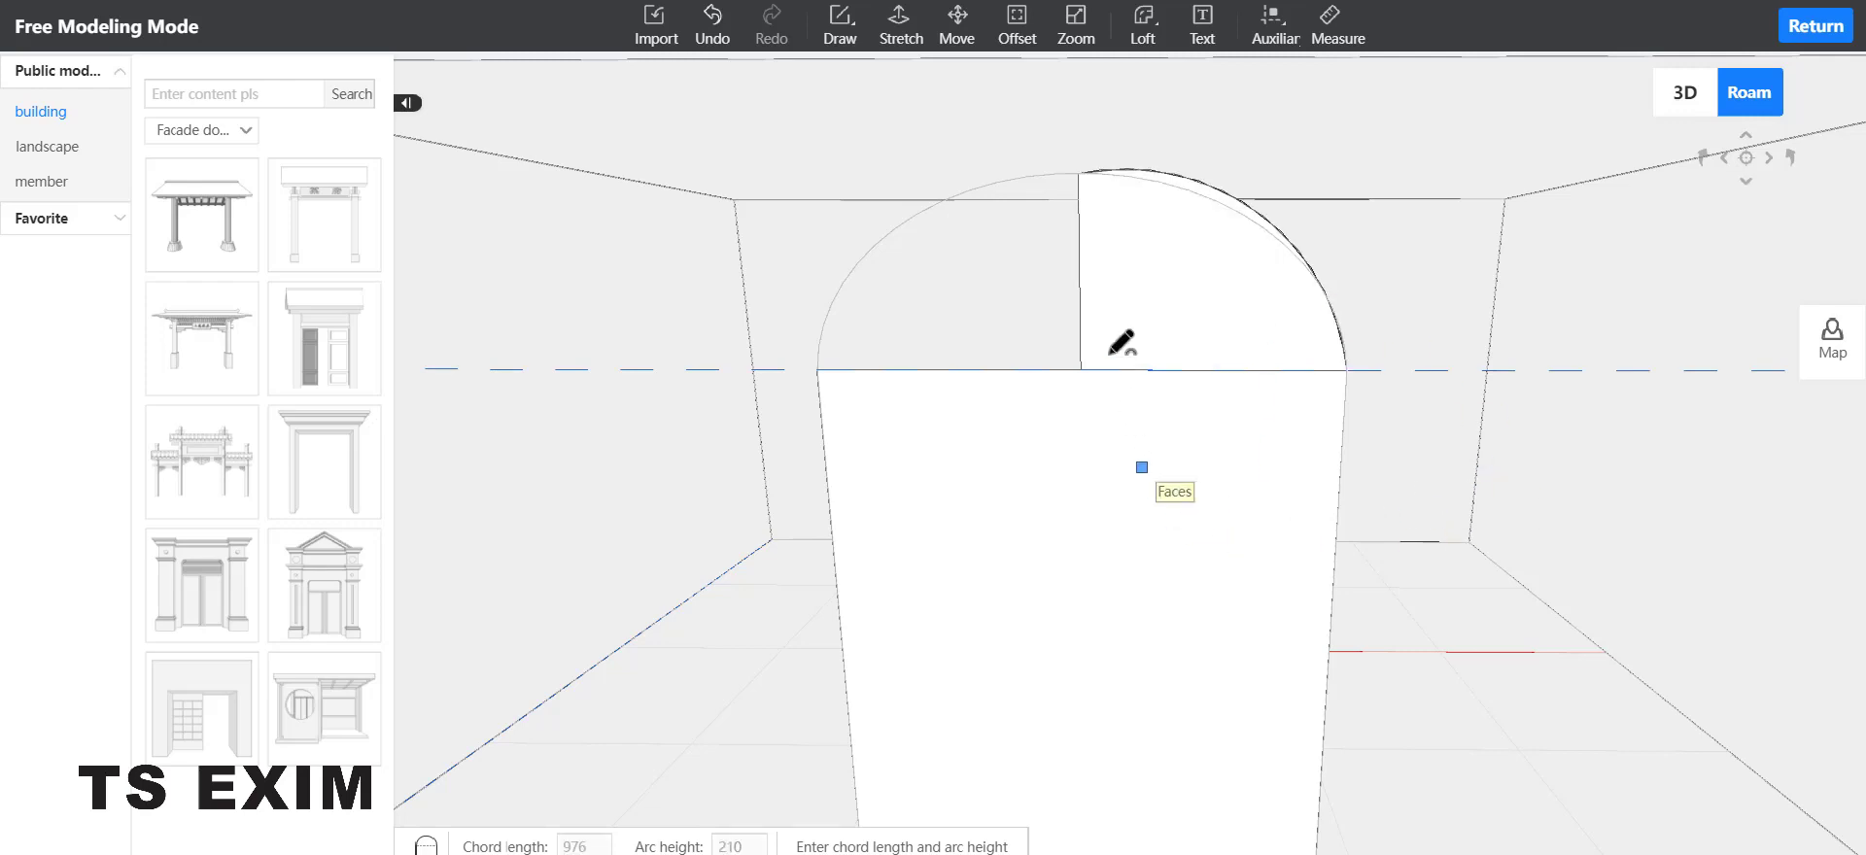
# Step: Draw a matching arc from the rectangle's upper-left corner to the vertical line's top end, with an arc height of 210 mm
pyautogui.click(816, 368)
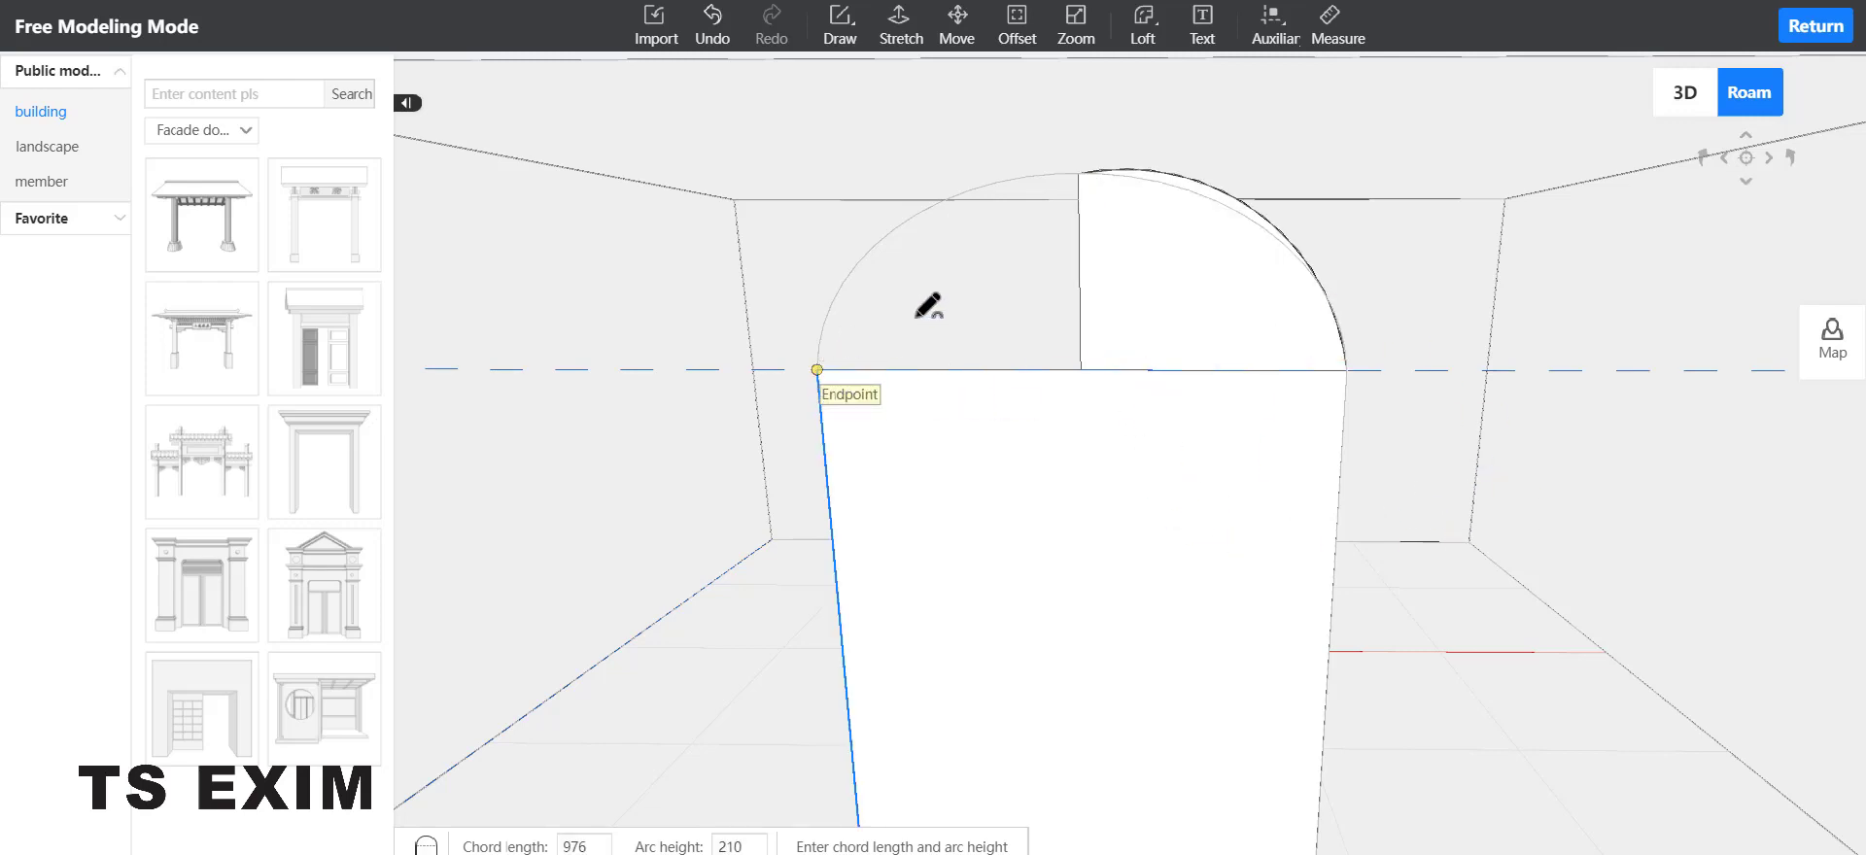
pyautogui.click(1078, 173)
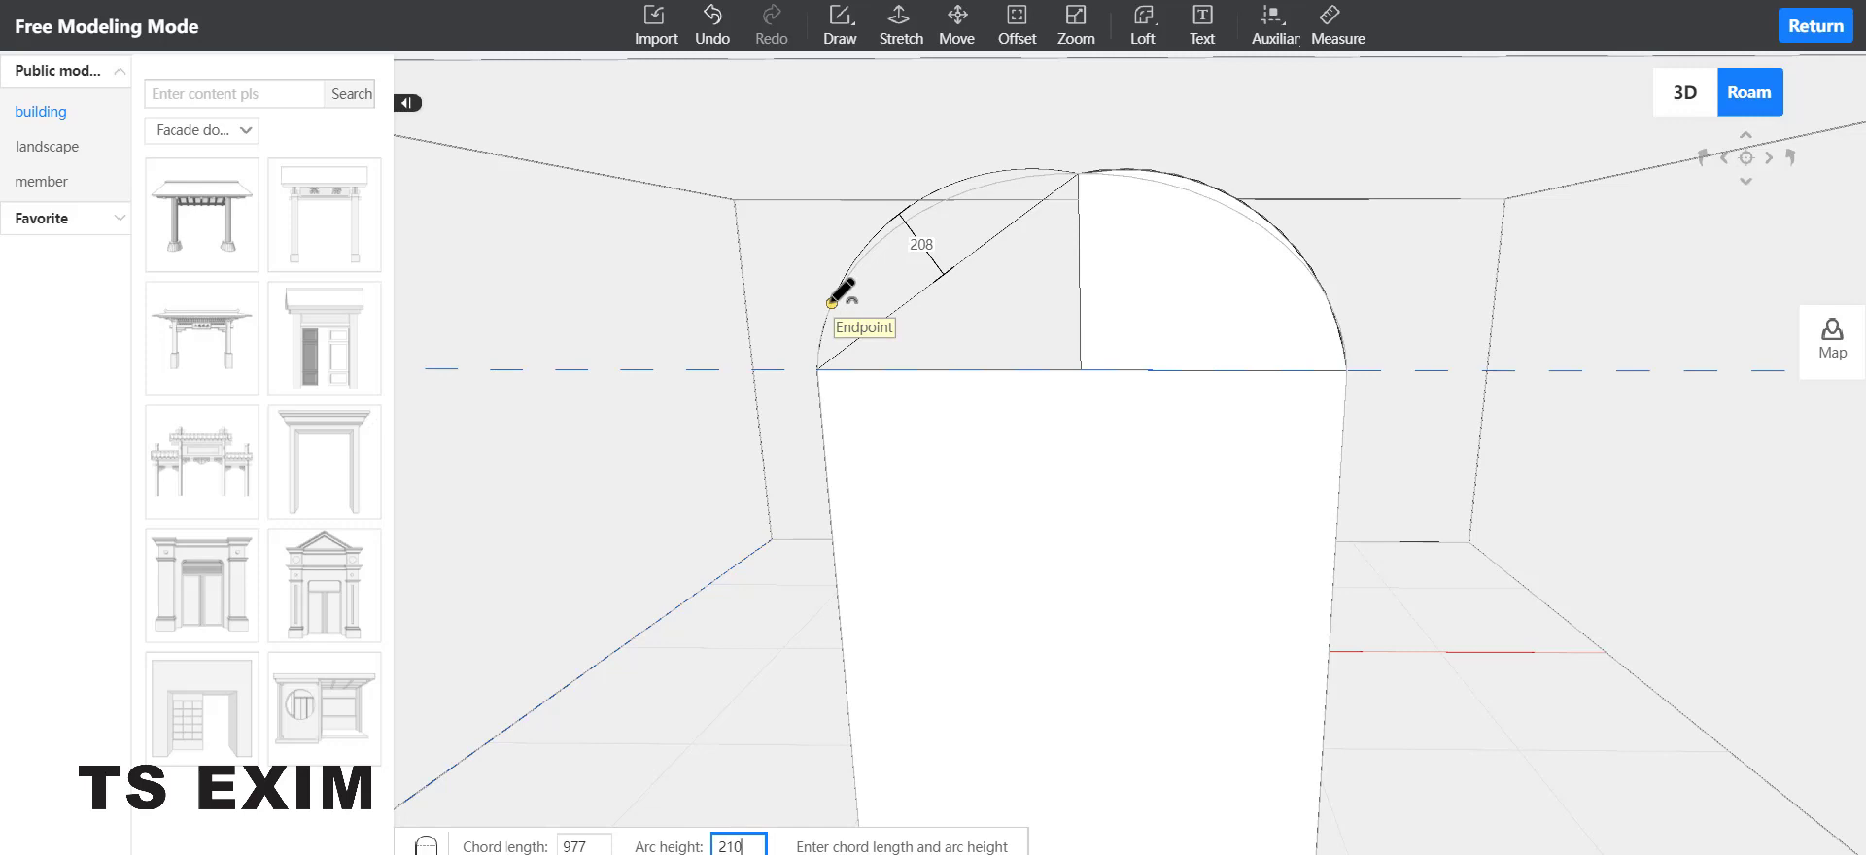
pyautogui.press('Return')
pyautogui.press('Escape')
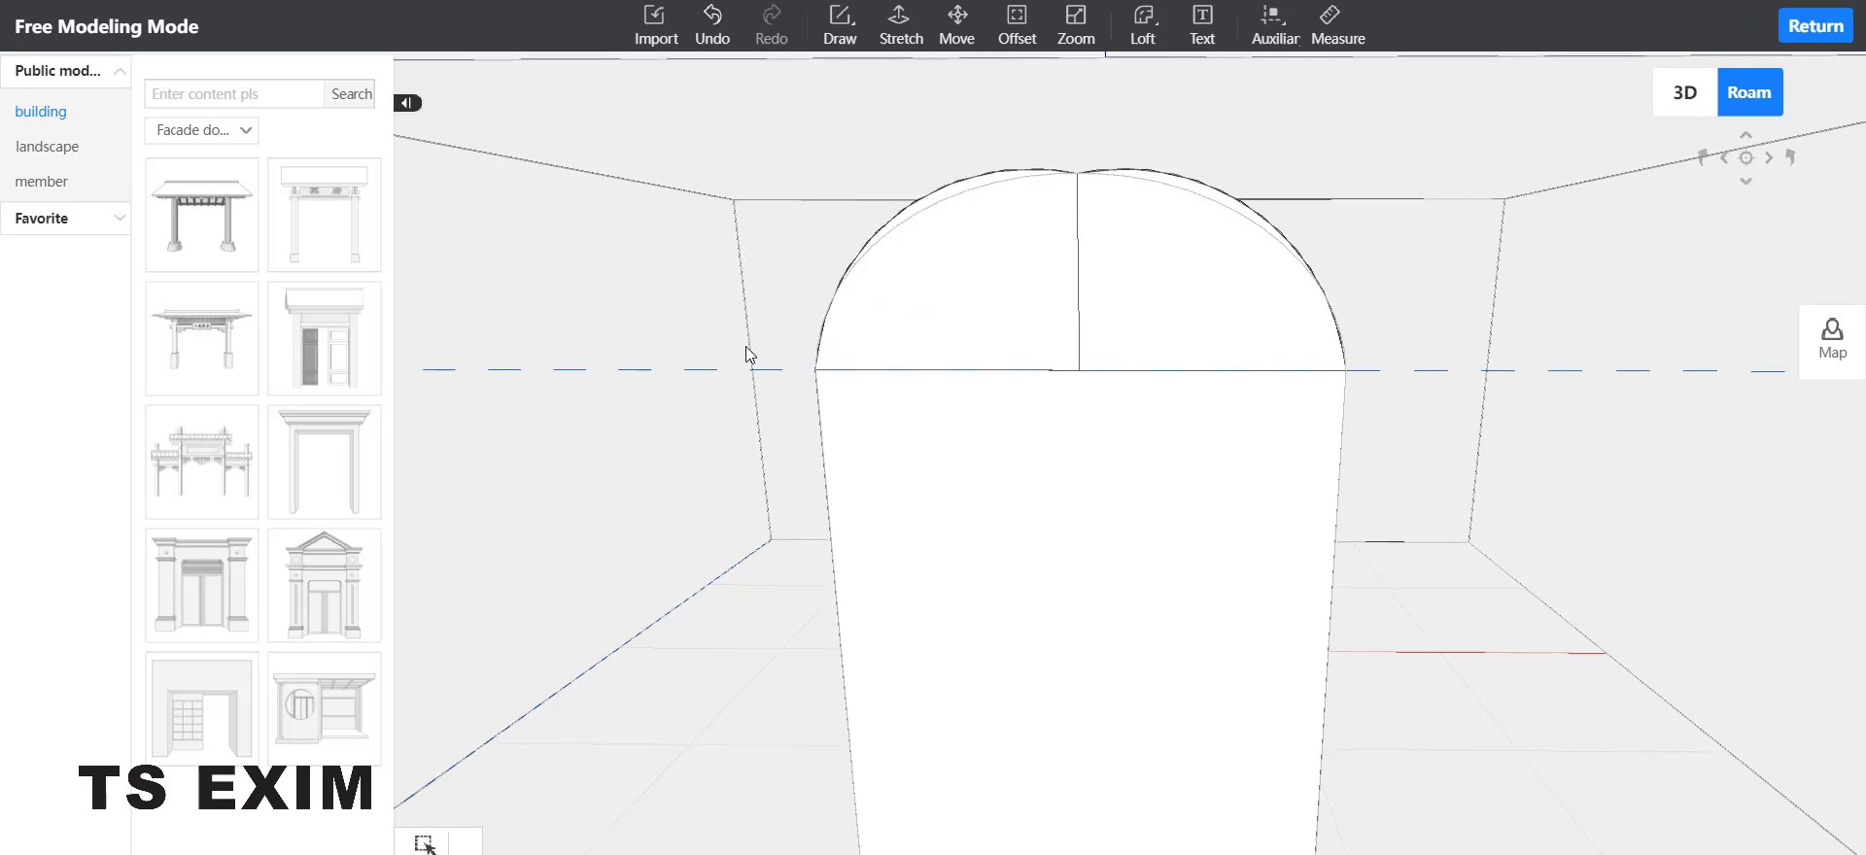
# Step: Draw a horizontal line about 205 mm long bridging the dip between the crests of the two arcs
pyautogui.scroll(2, 744, 359)
pyautogui.moveTo(1295, 404); pyautogui.dragTo(1354, 415, button='right')
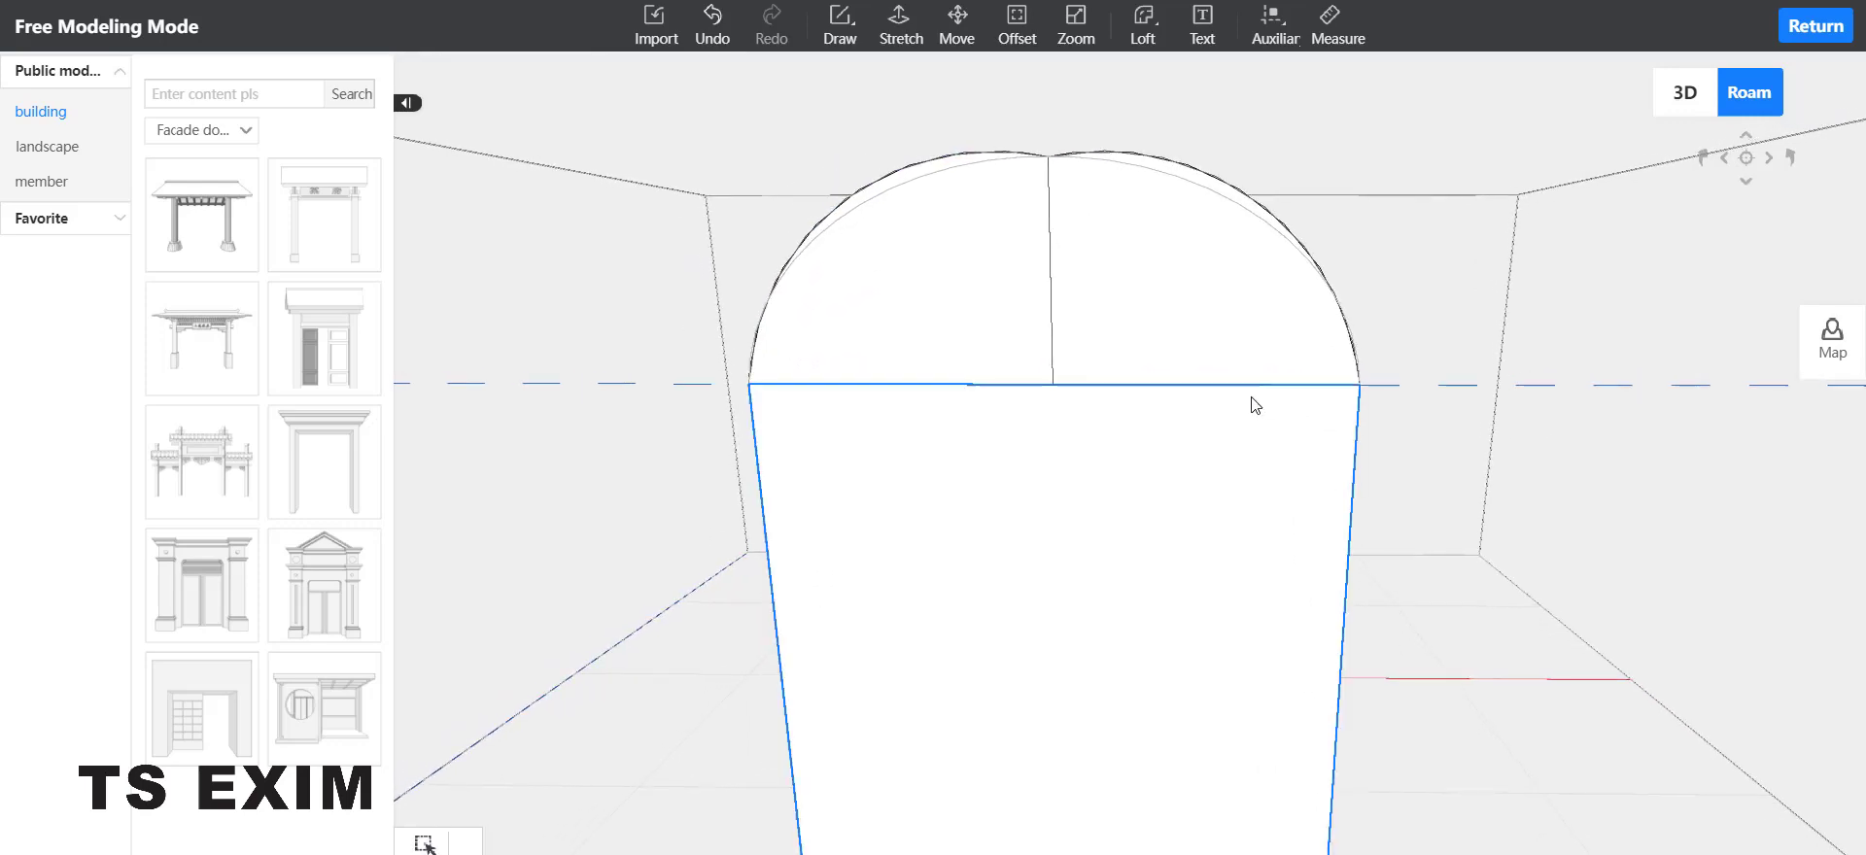
pyautogui.click(822, 13)
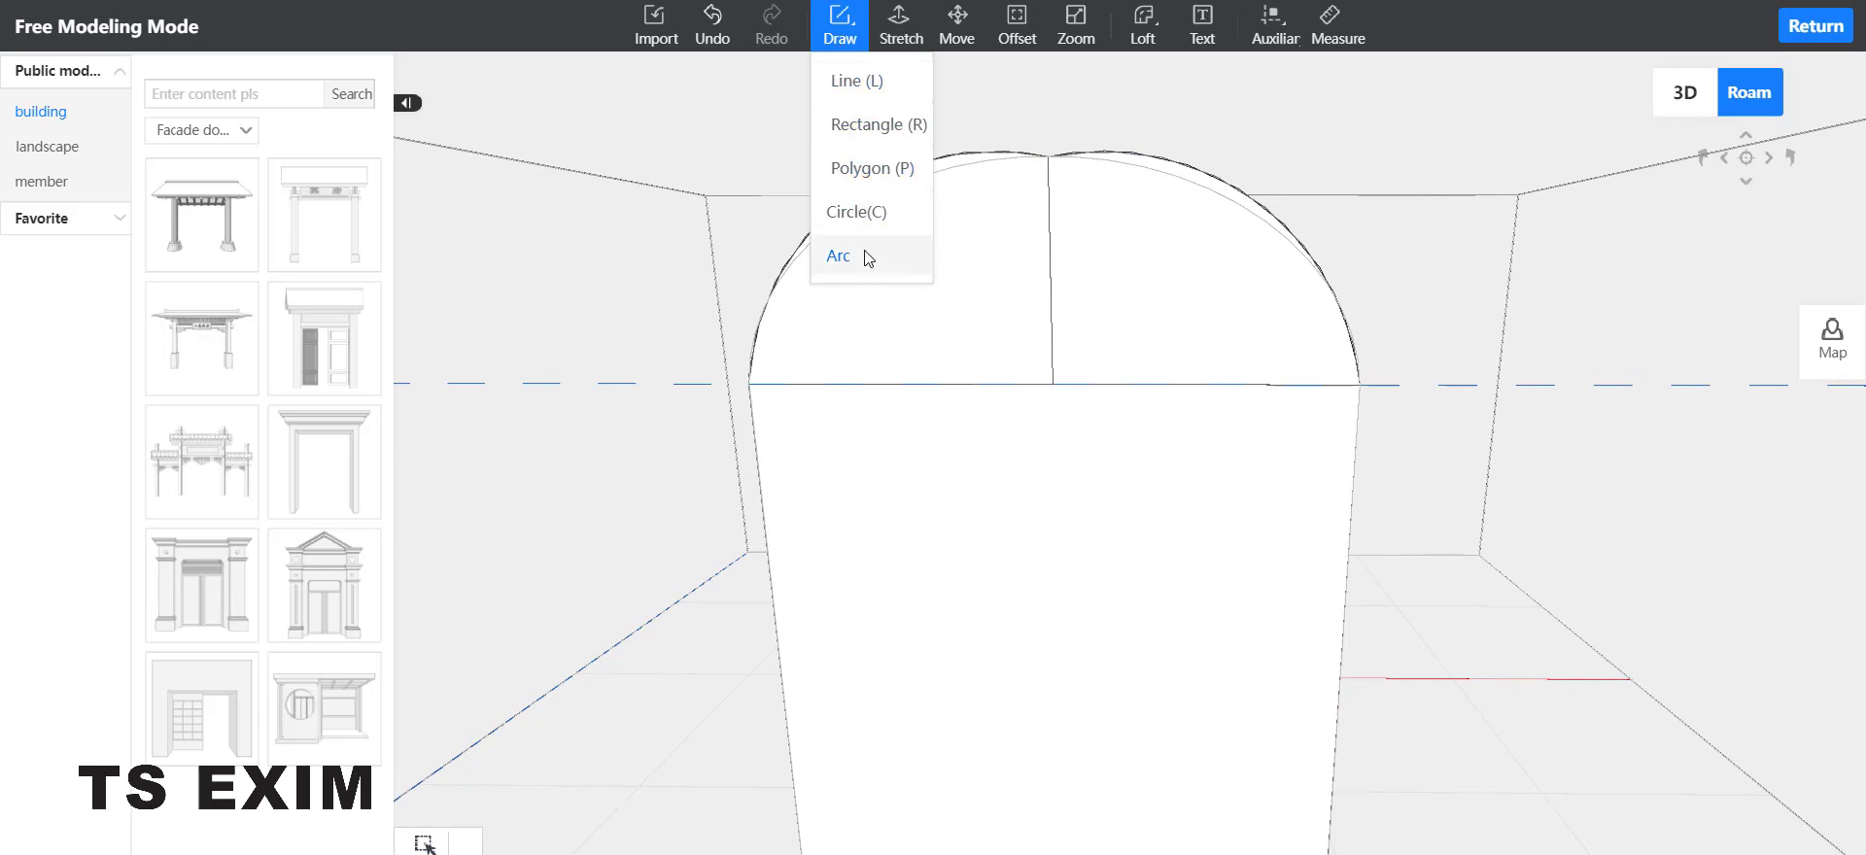
pyautogui.click(856, 83)
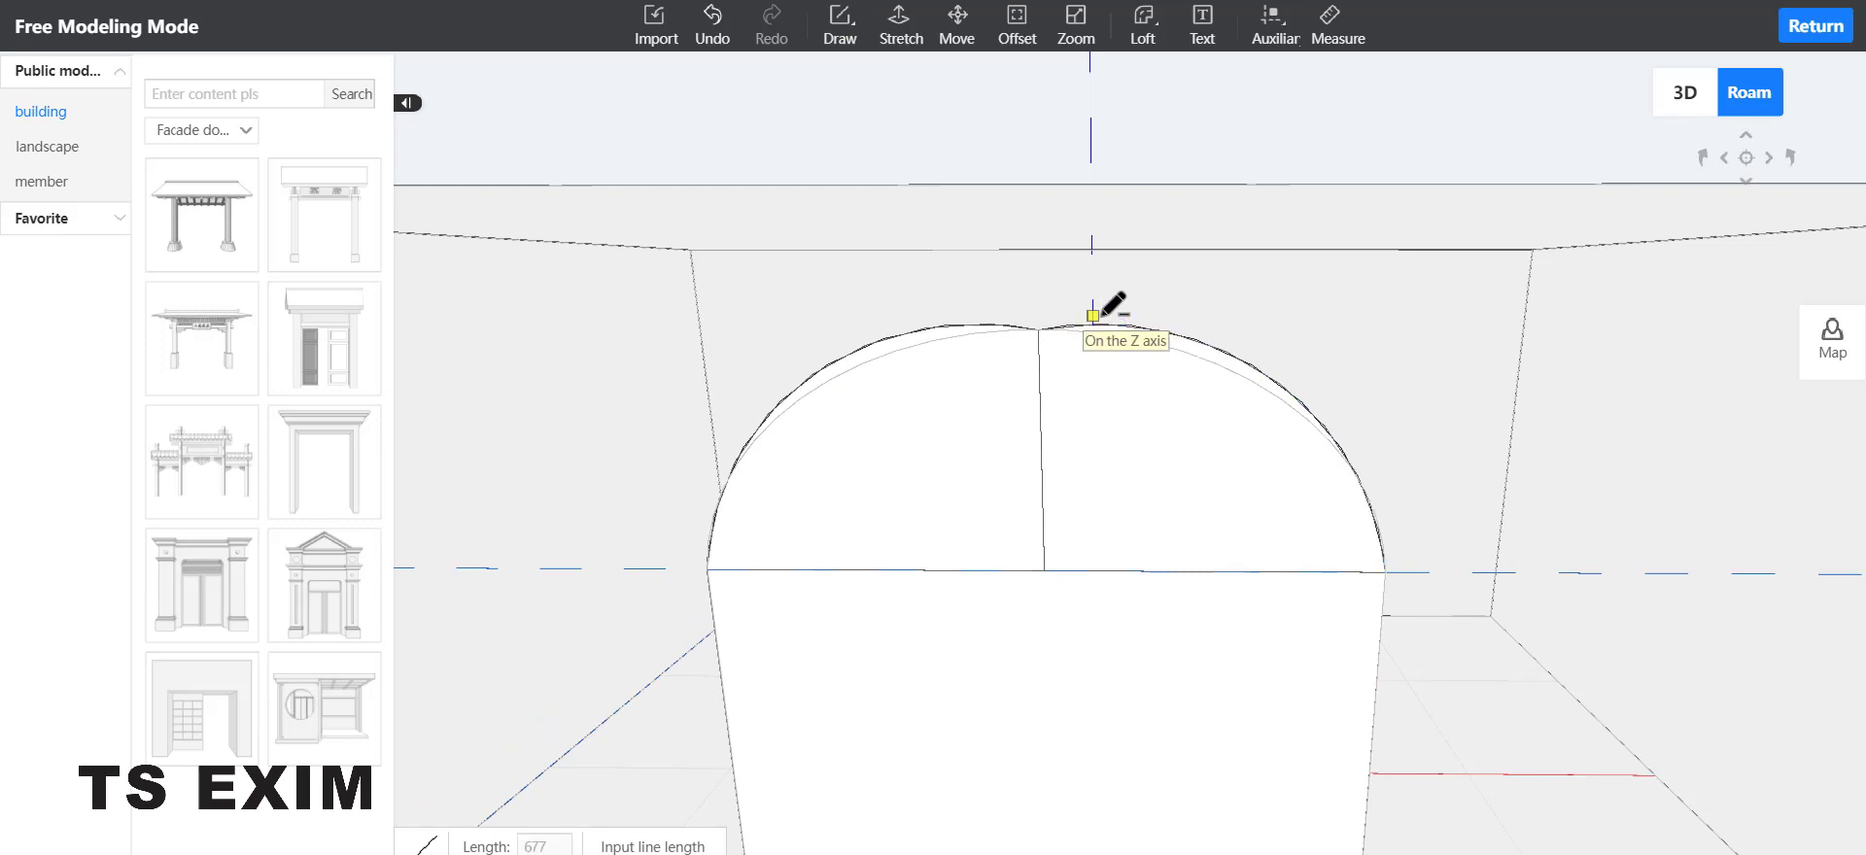
pyautogui.scroll(3, 1109, 306)
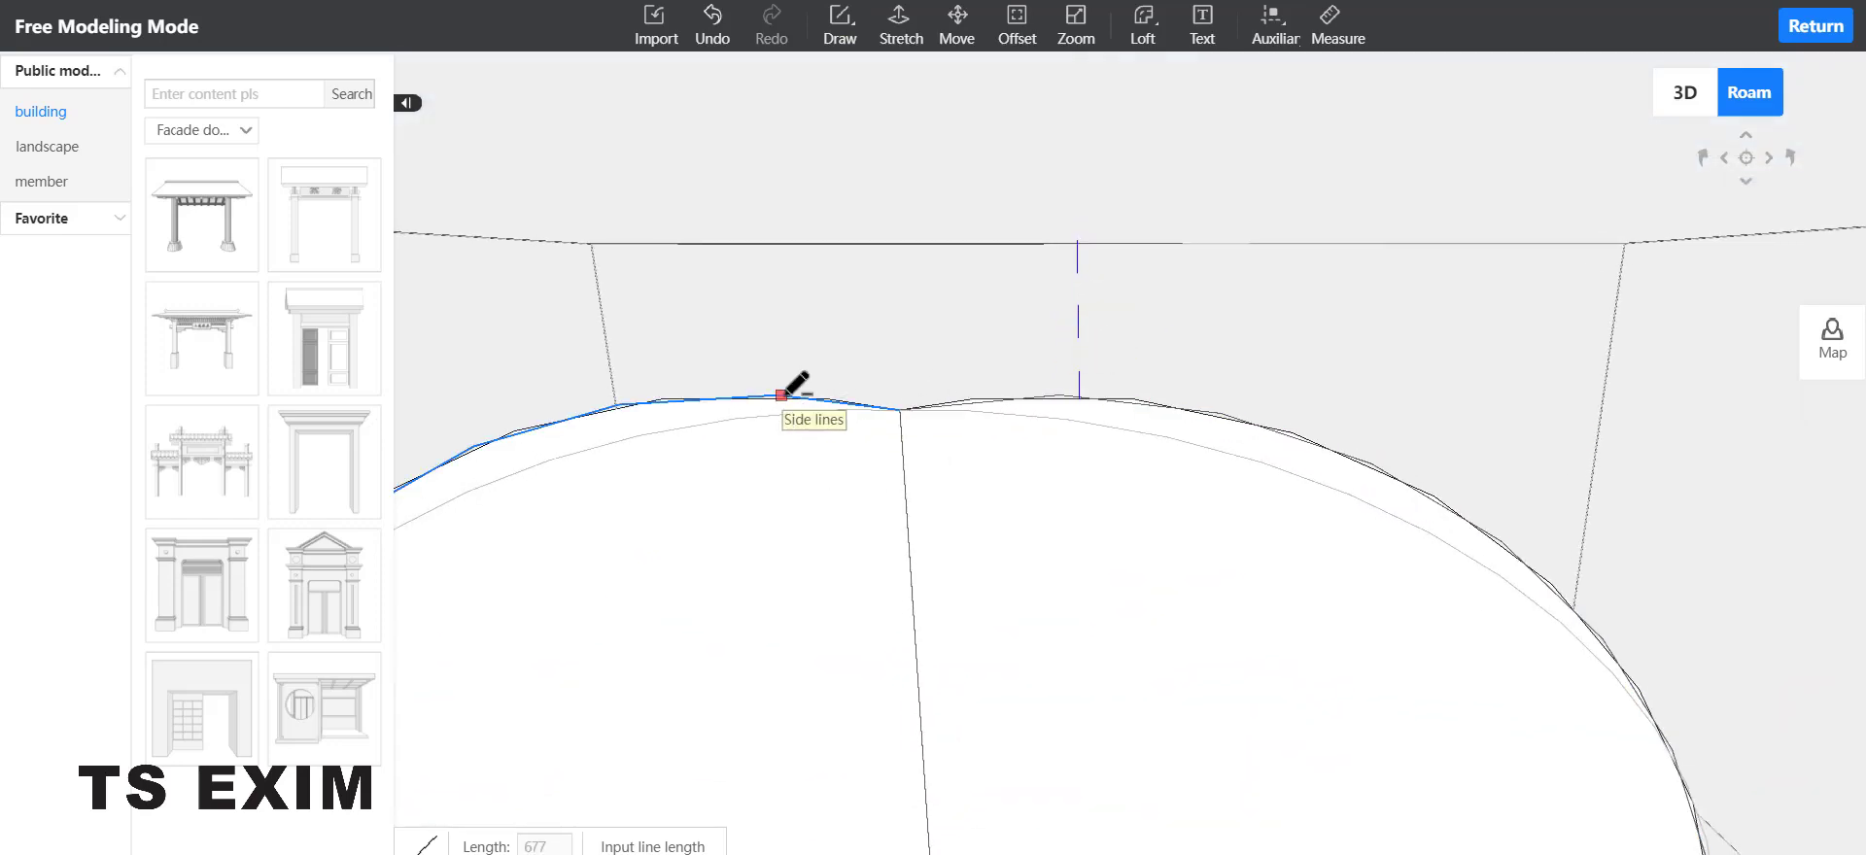
pyautogui.click(782, 395)
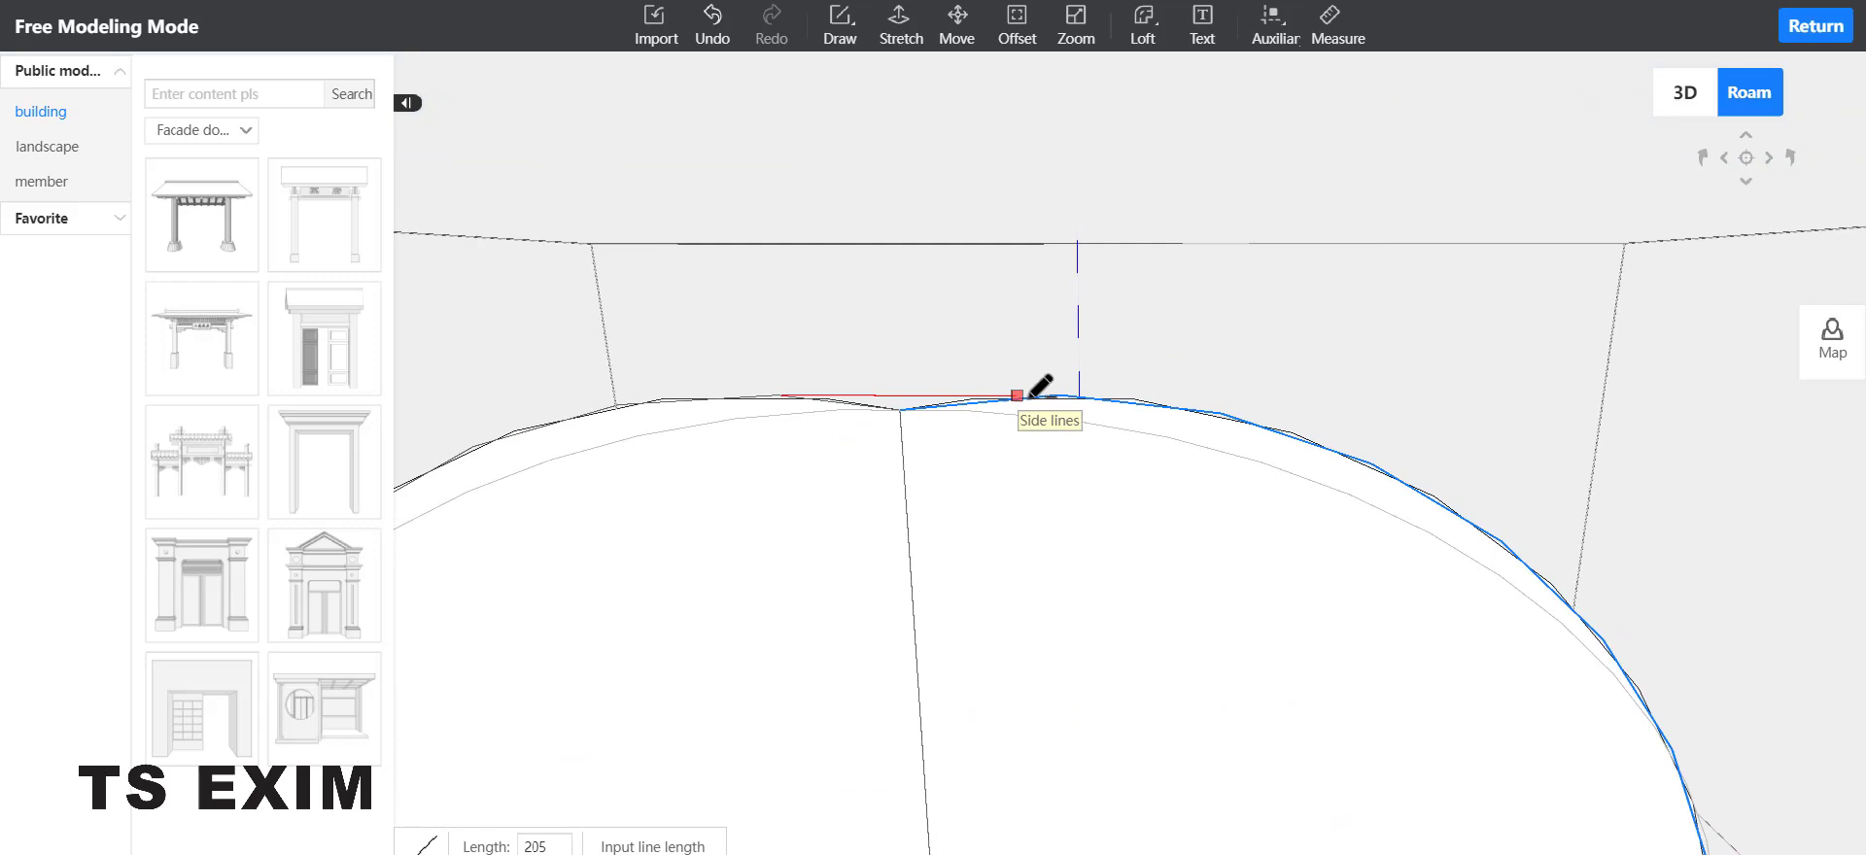
pyautogui.click(1081, 394)
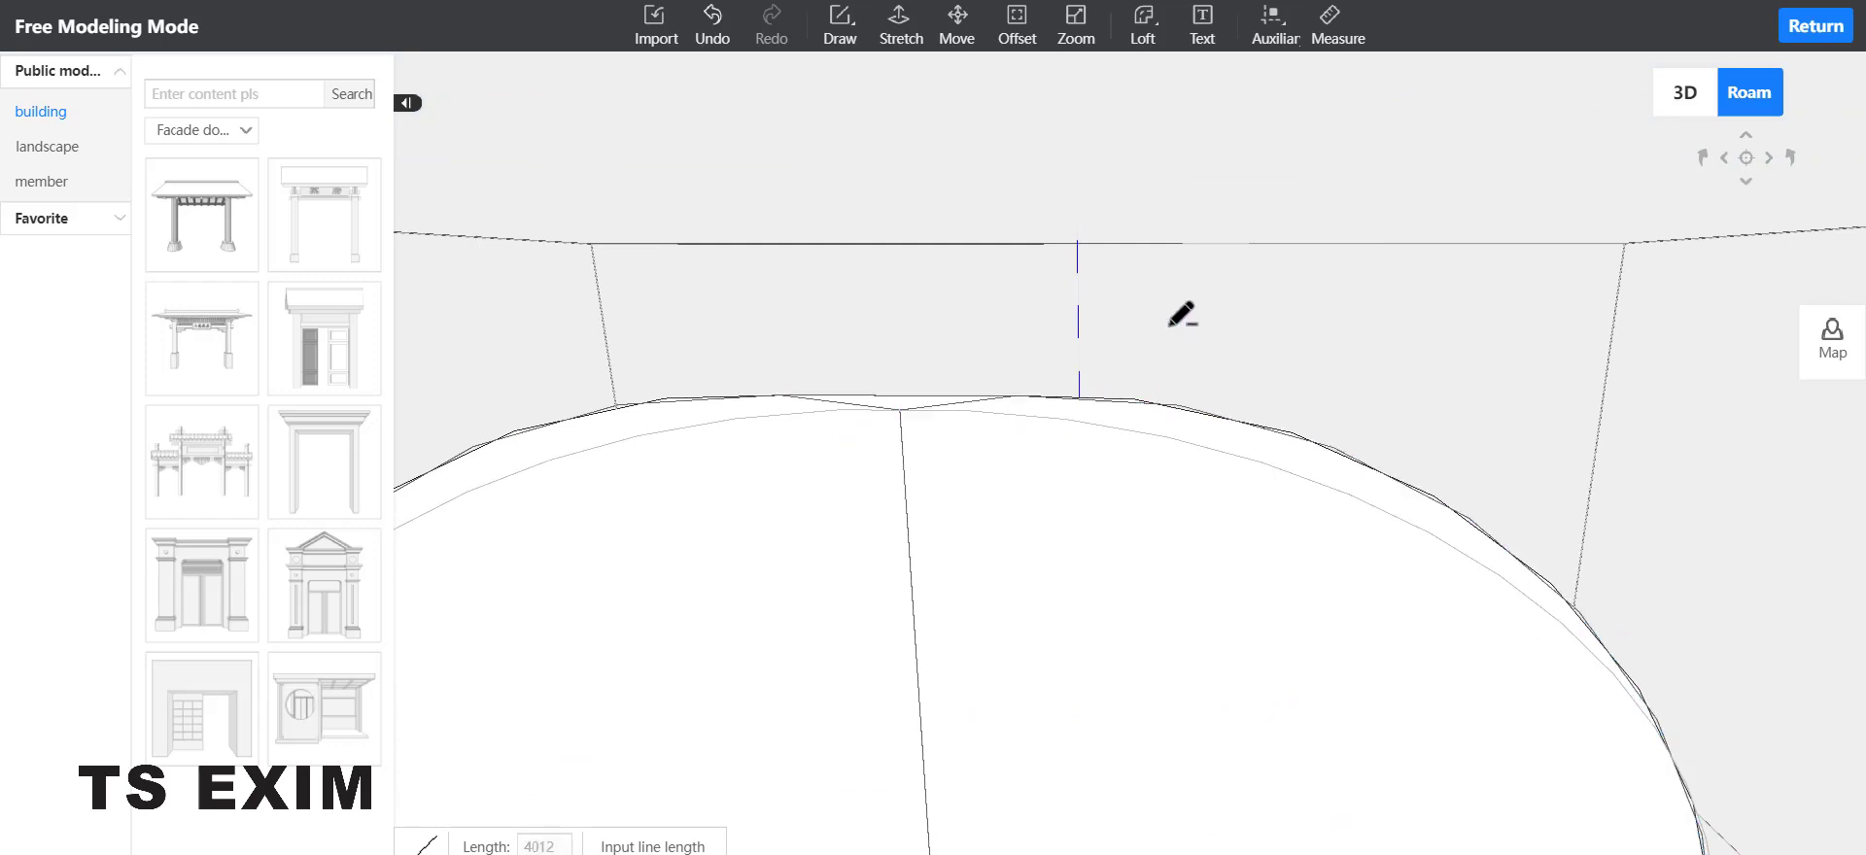
pyautogui.press('Escape')
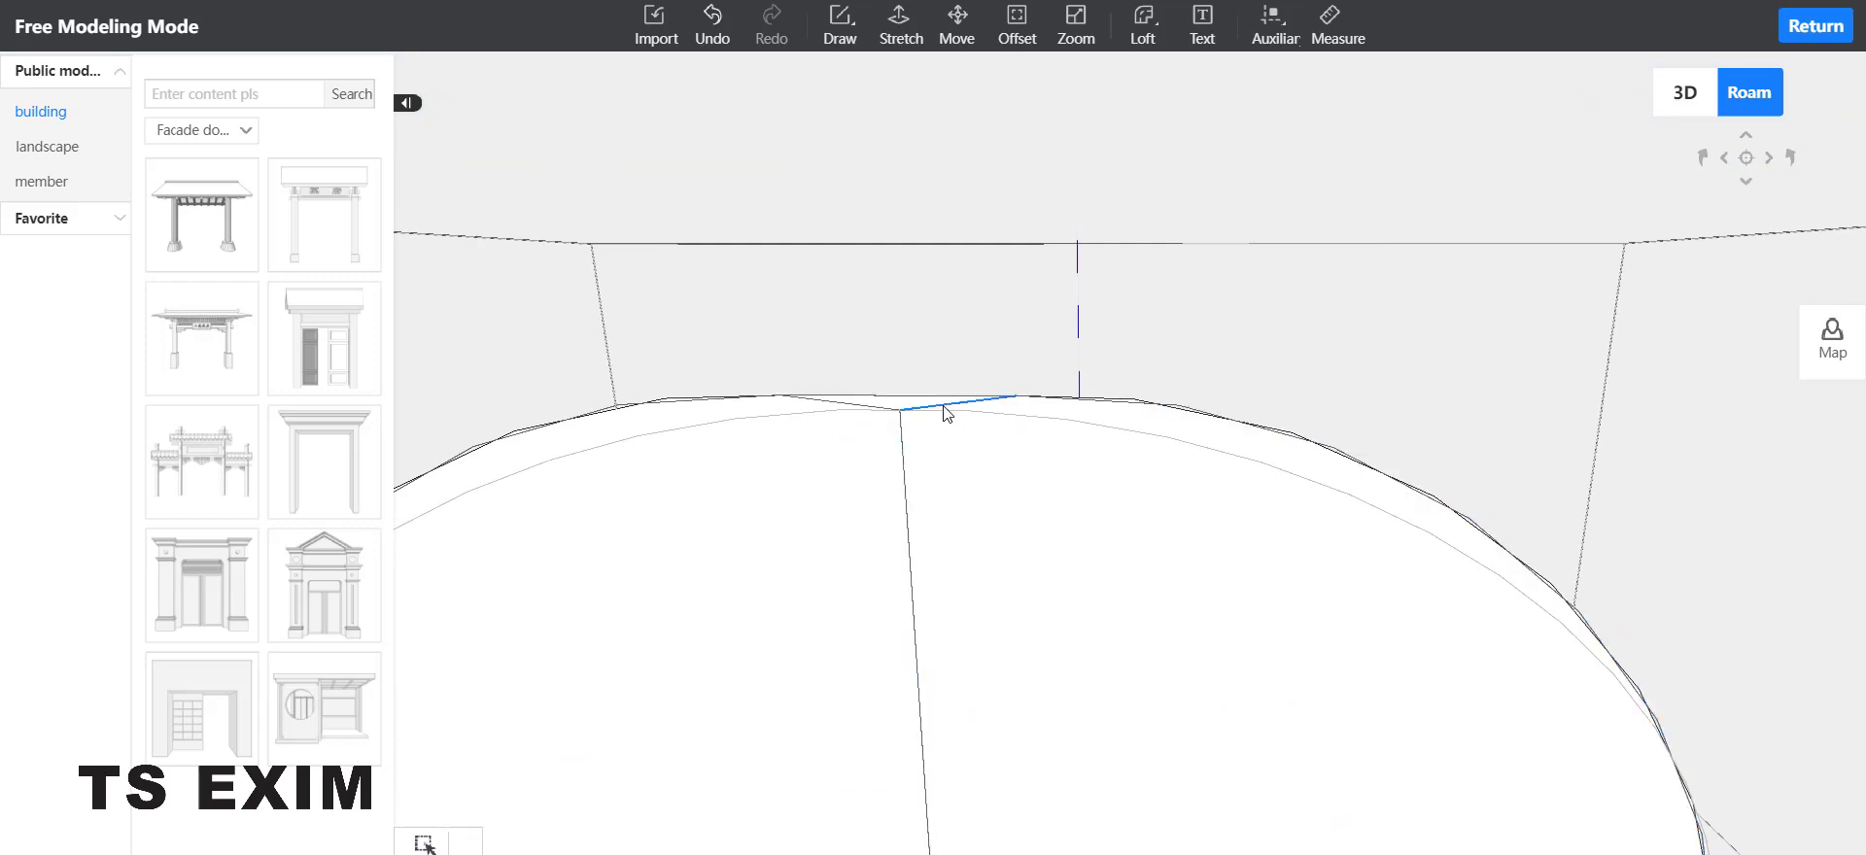
# Step: Delete the two short arc segments forming the dip under the bridging line and the vertical centre line
pyautogui.click(948, 406)
pyautogui.press('Delete')
pyautogui.click(850, 409)
pyautogui.press('Delete')
pyautogui.click(909, 494)
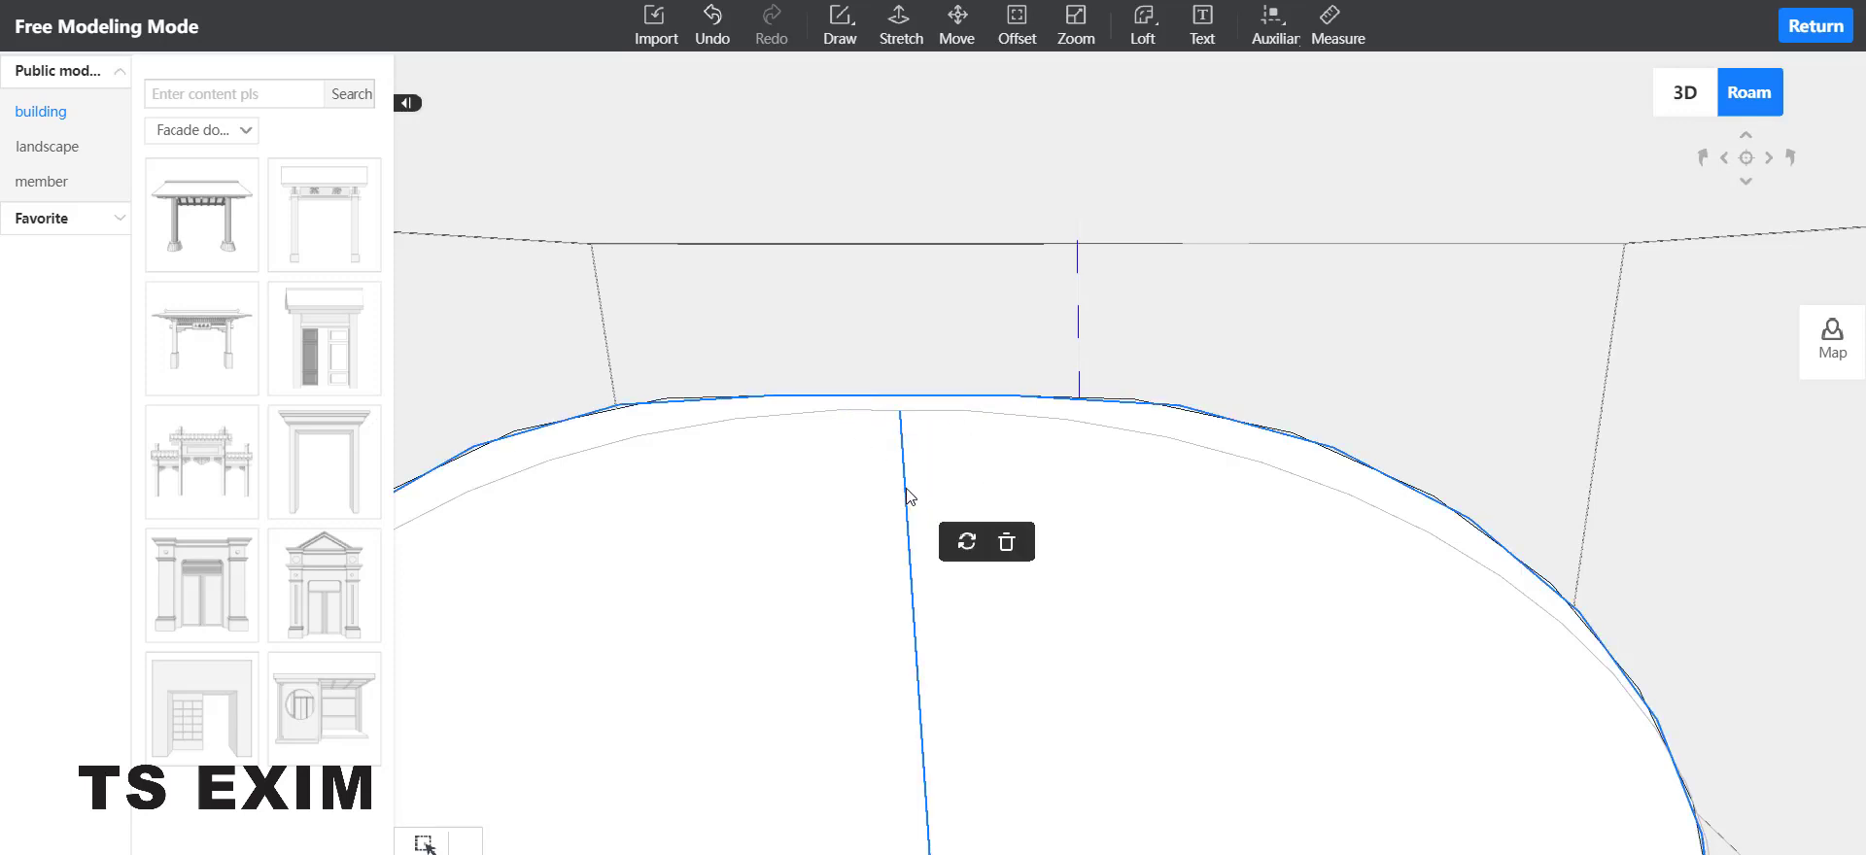
pyautogui.press('Delete')
# Step: Delete both halves of the horizontal line separating the arched top from the rectangle, merging them into one door face
pyautogui.scroll(-3, 928, 515)
pyautogui.scroll(-3, 934, 525)
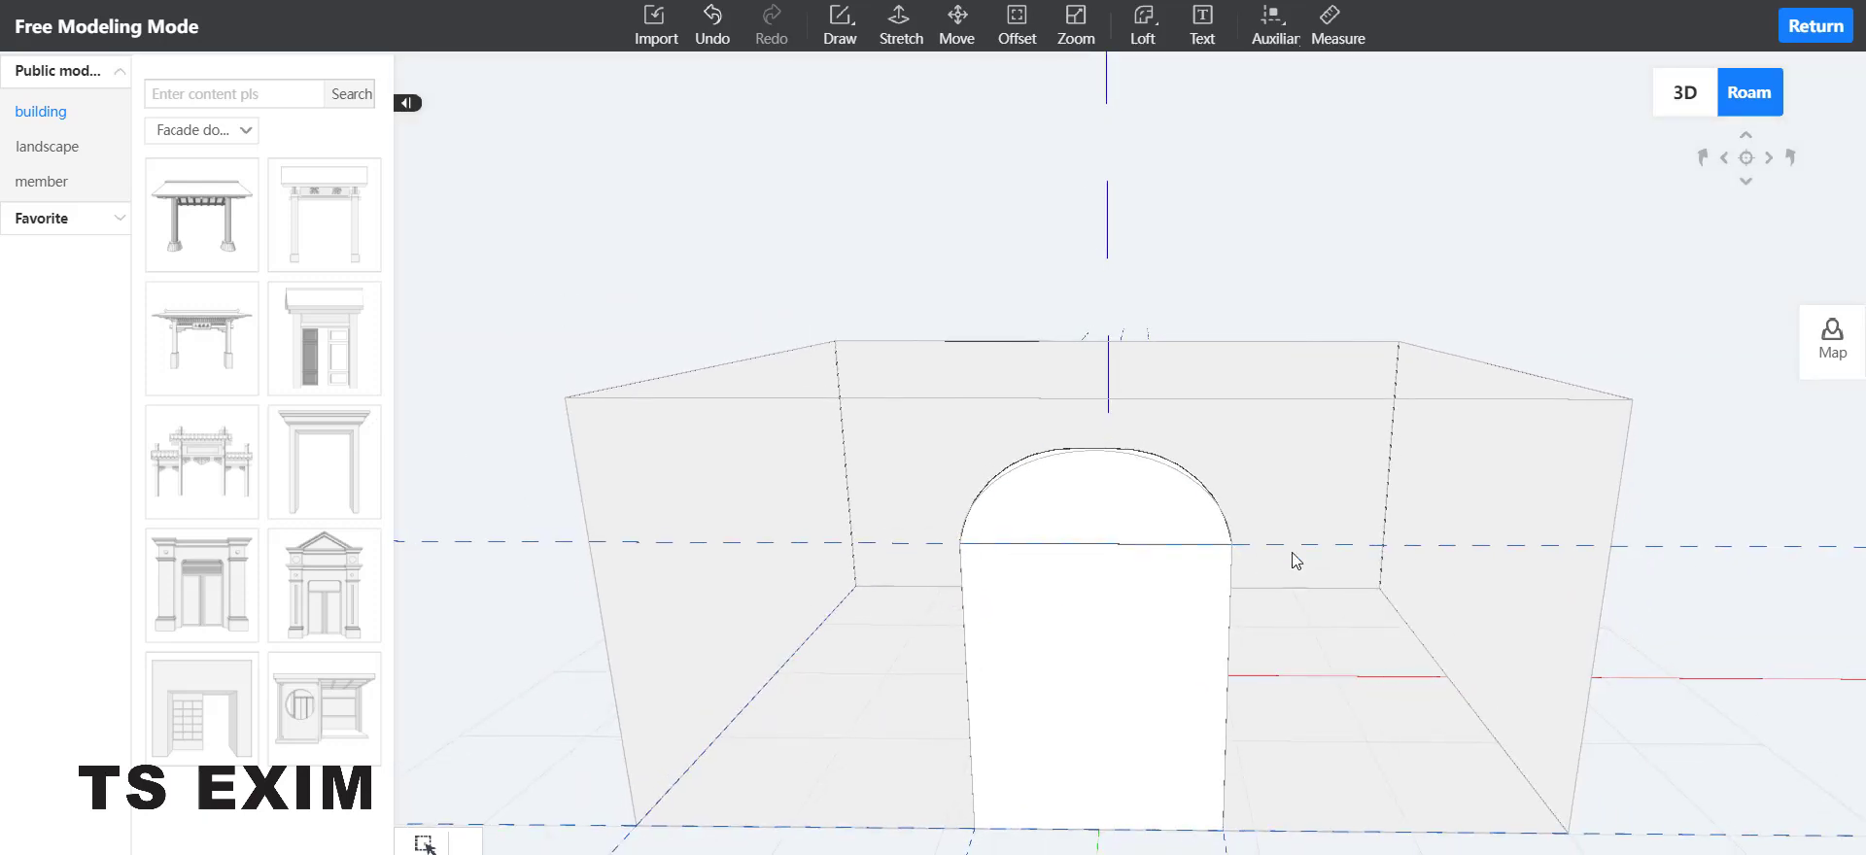
pyautogui.scroll(2, 1295, 554)
pyautogui.moveTo(1292, 546); pyautogui.dragTo(1295, 550, button='middle')
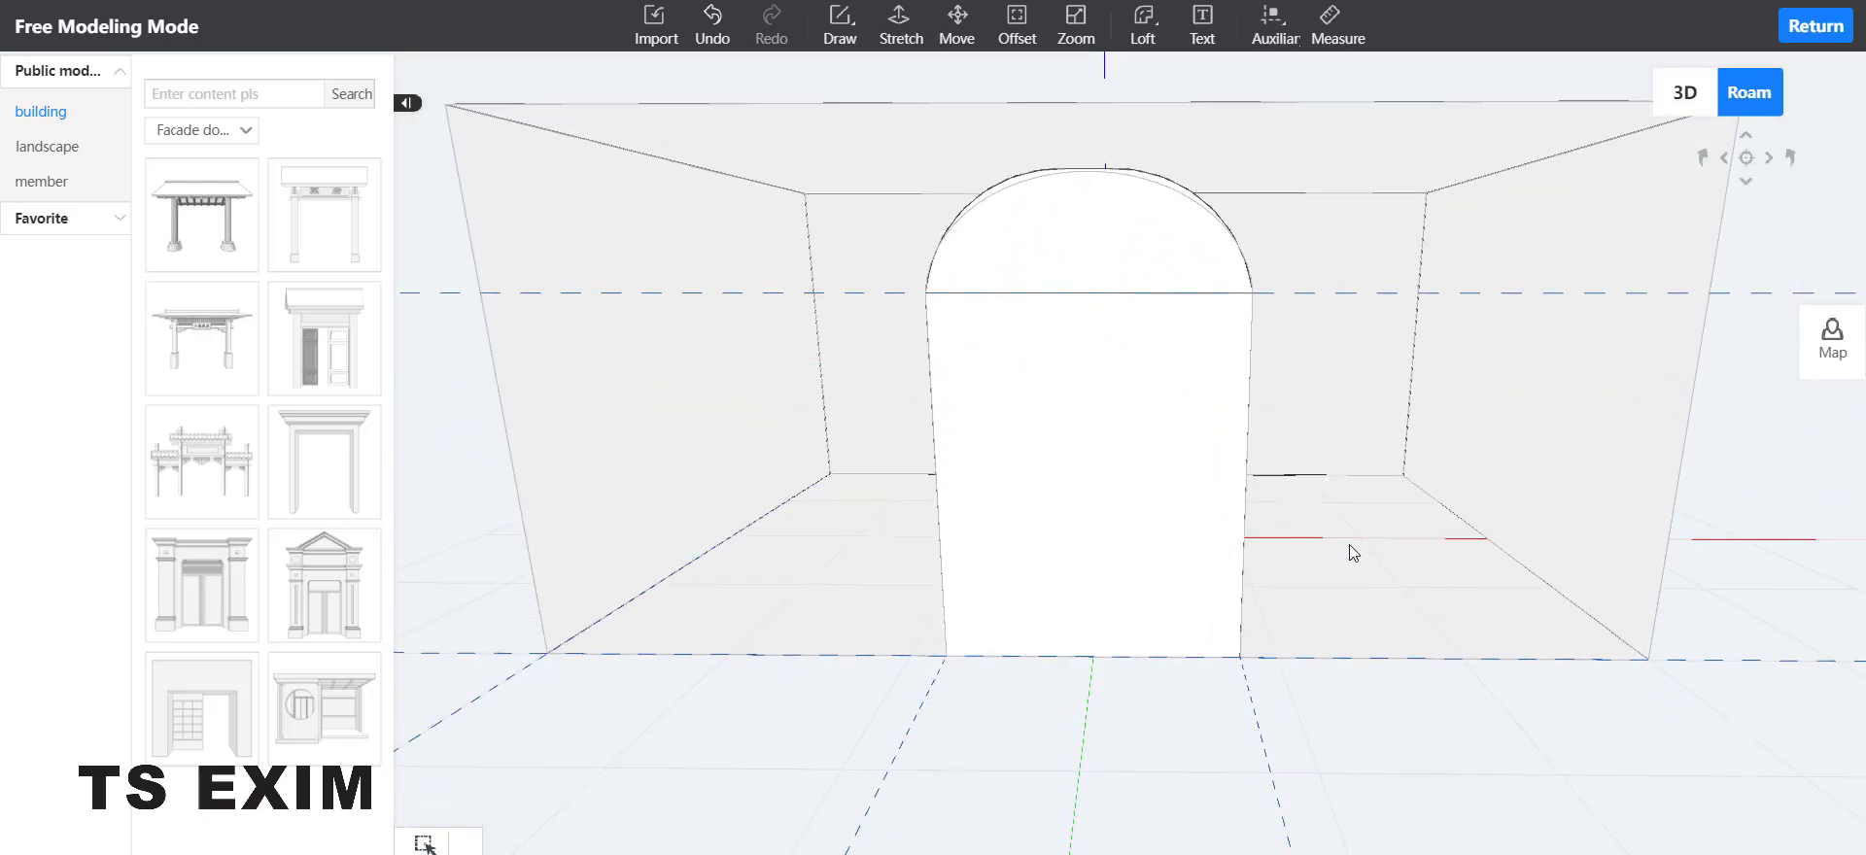
pyautogui.moveTo(1290, 685); pyautogui.dragTo(1295, 647, button='middle')
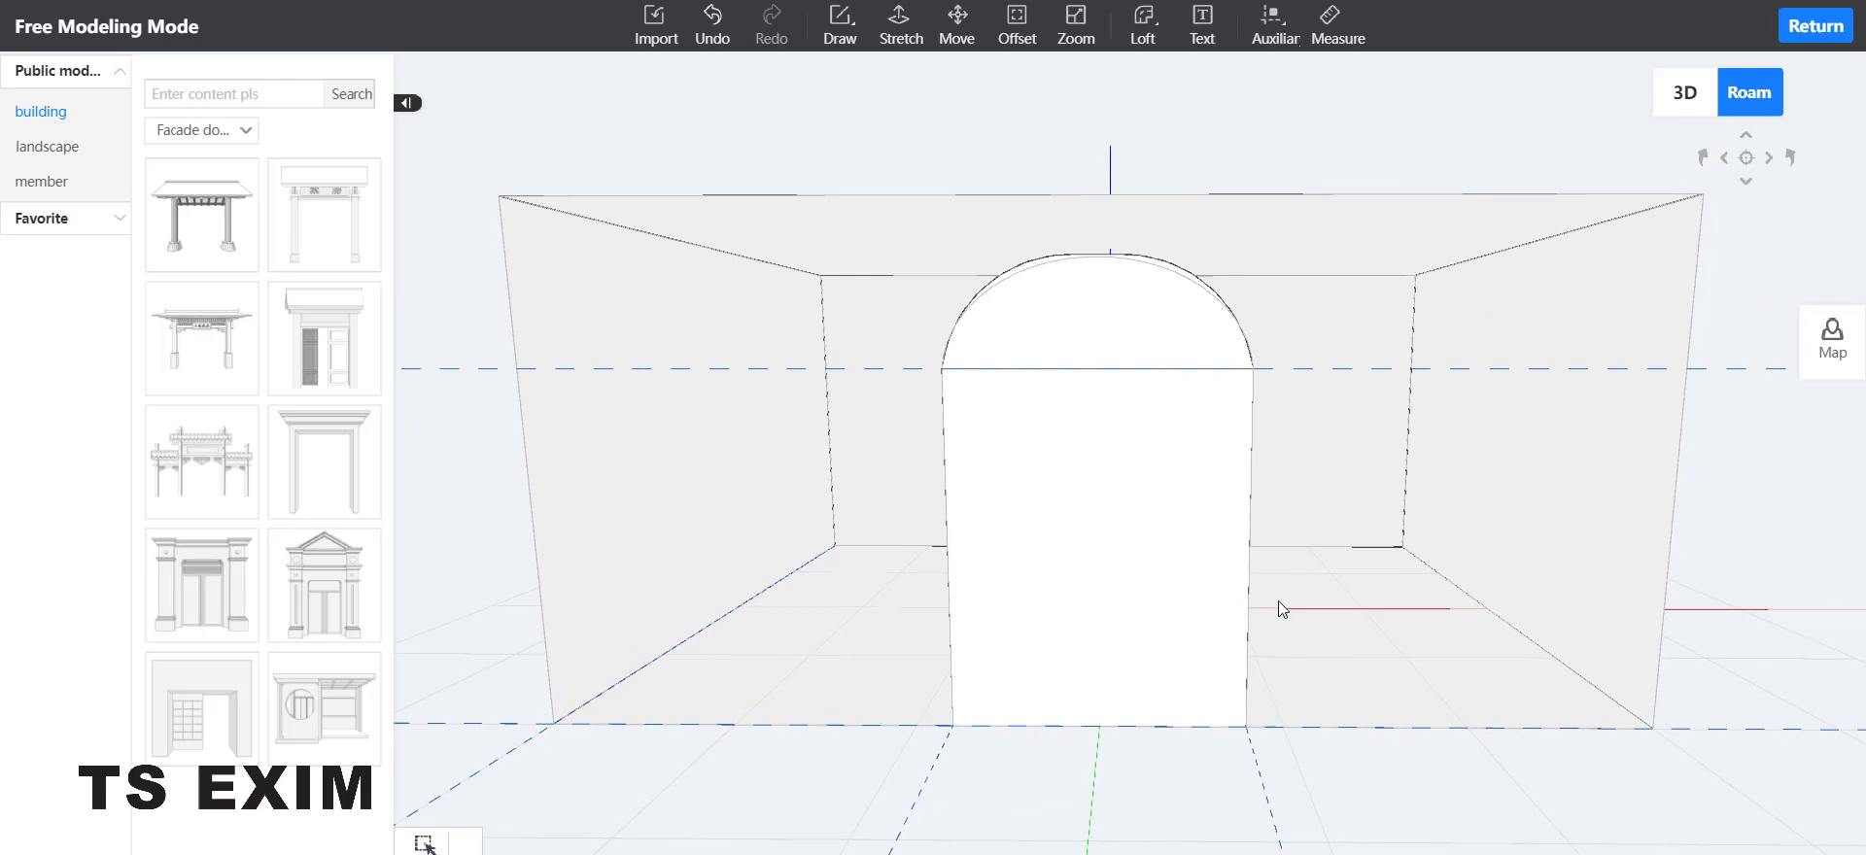
pyautogui.click(1134, 373)
pyautogui.press('Delete')
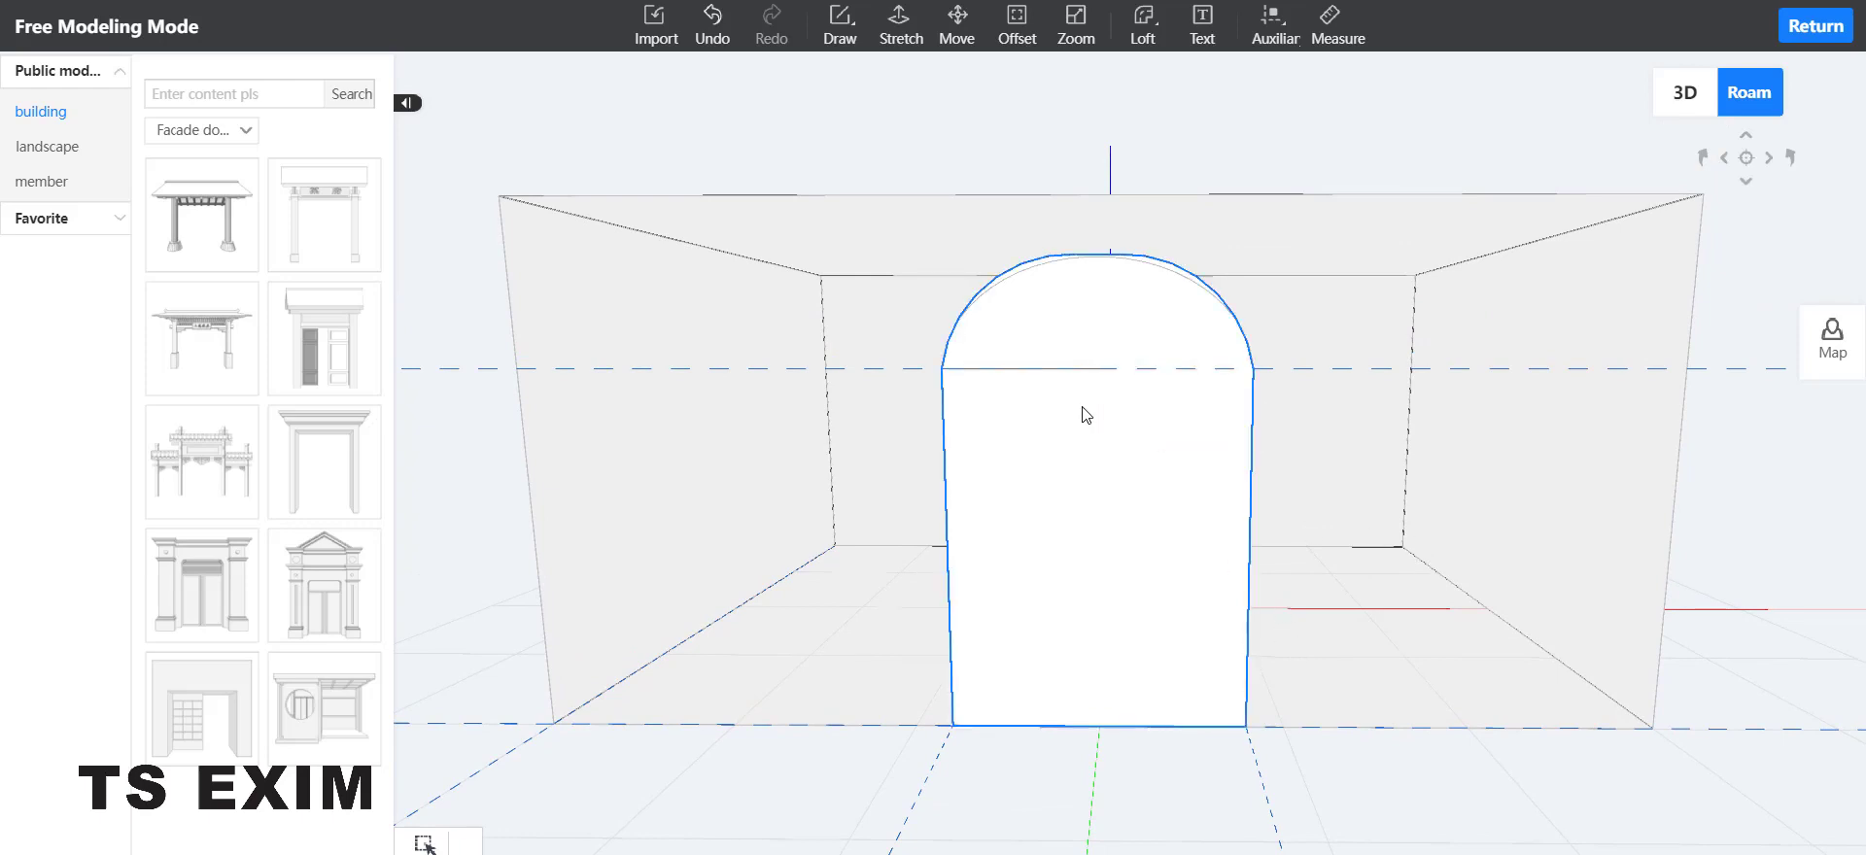
pyautogui.click(1054, 374)
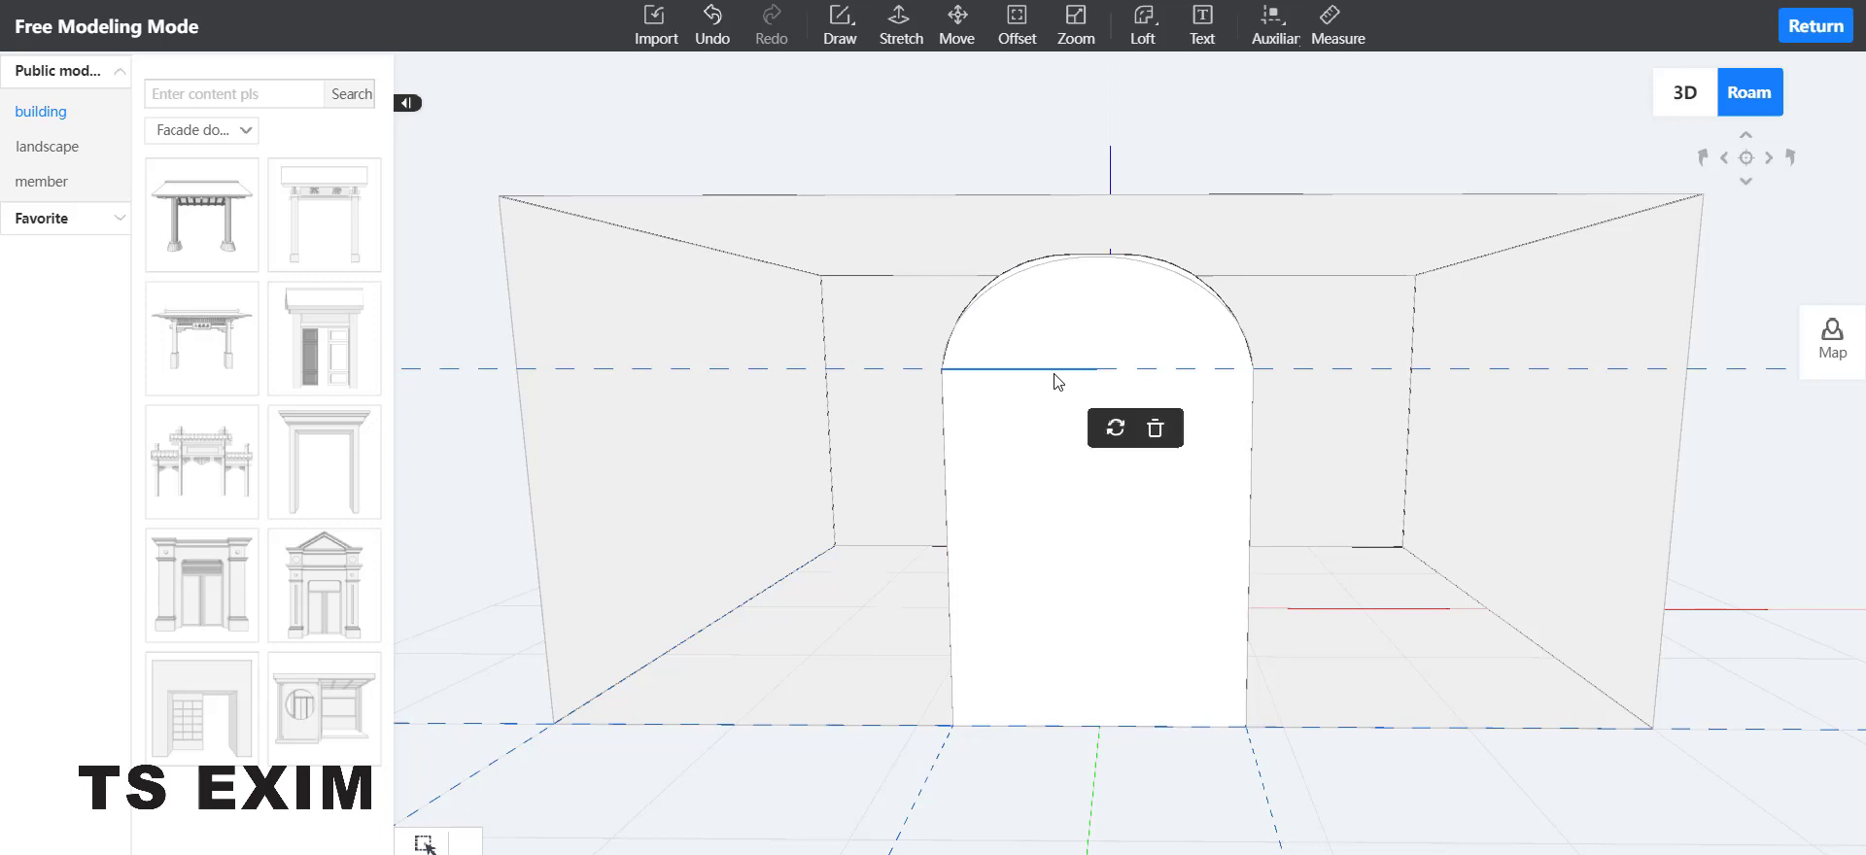
pyautogui.press('Delete')
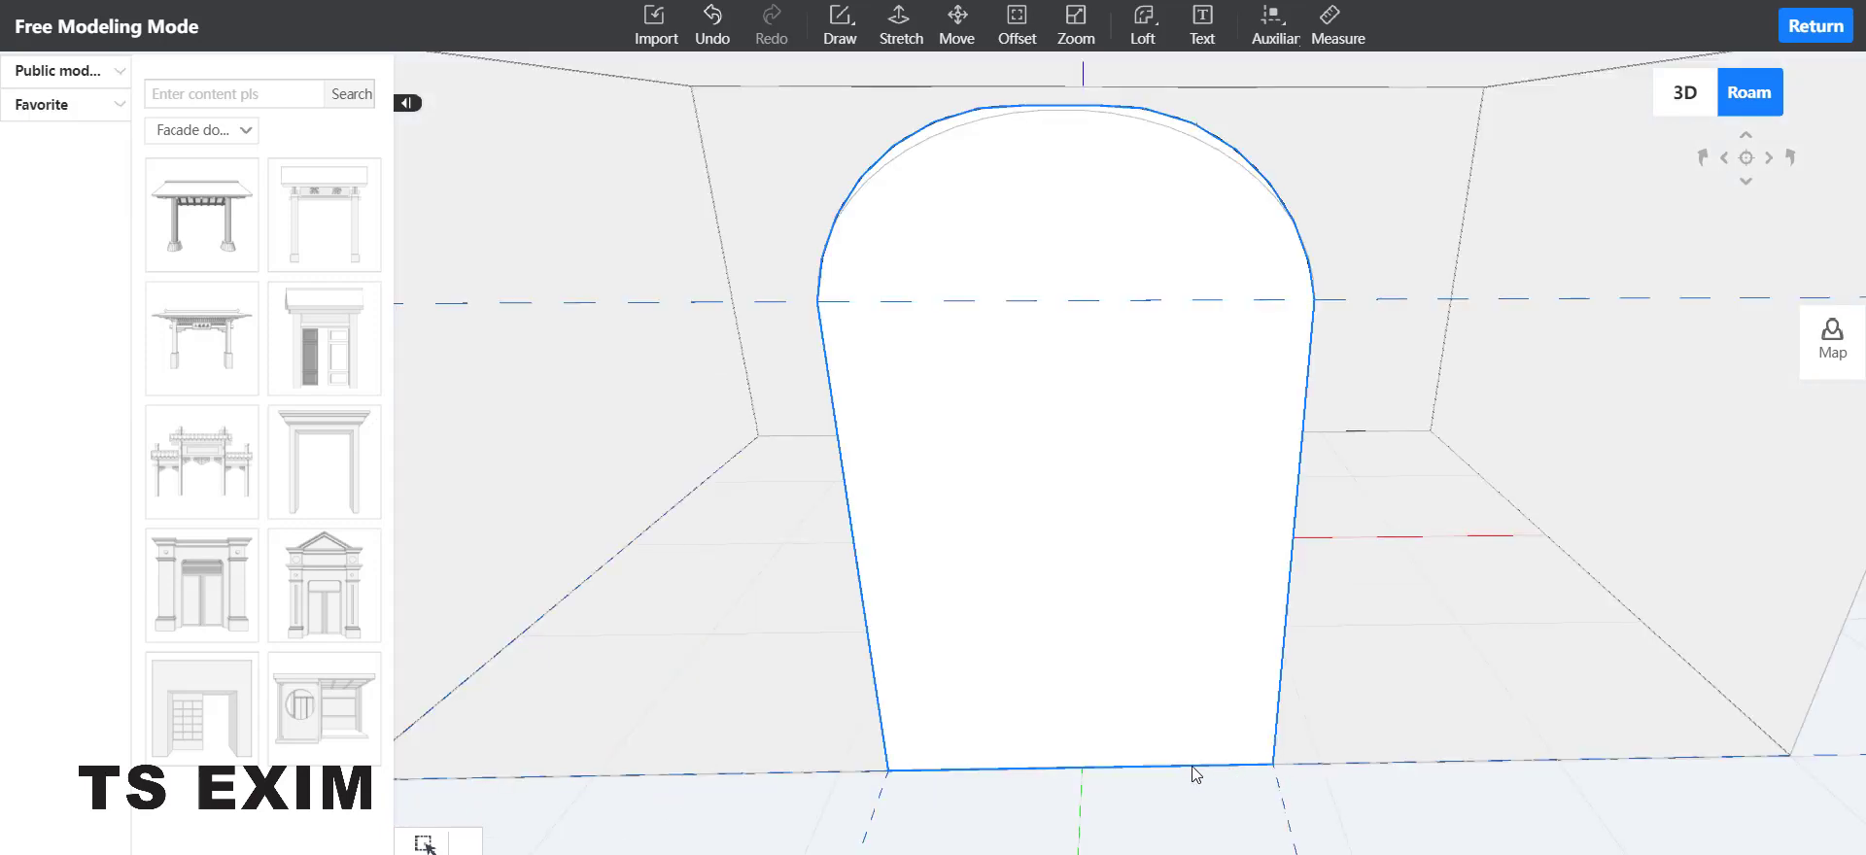
# Step: Offset the arched door face's outline inward by 100 mm
pyautogui.scroll(3, 1200, 791)
pyautogui.moveTo(1416, 763); pyautogui.dragTo(1474, 811)
pyautogui.scroll(-1, 1472, 807)
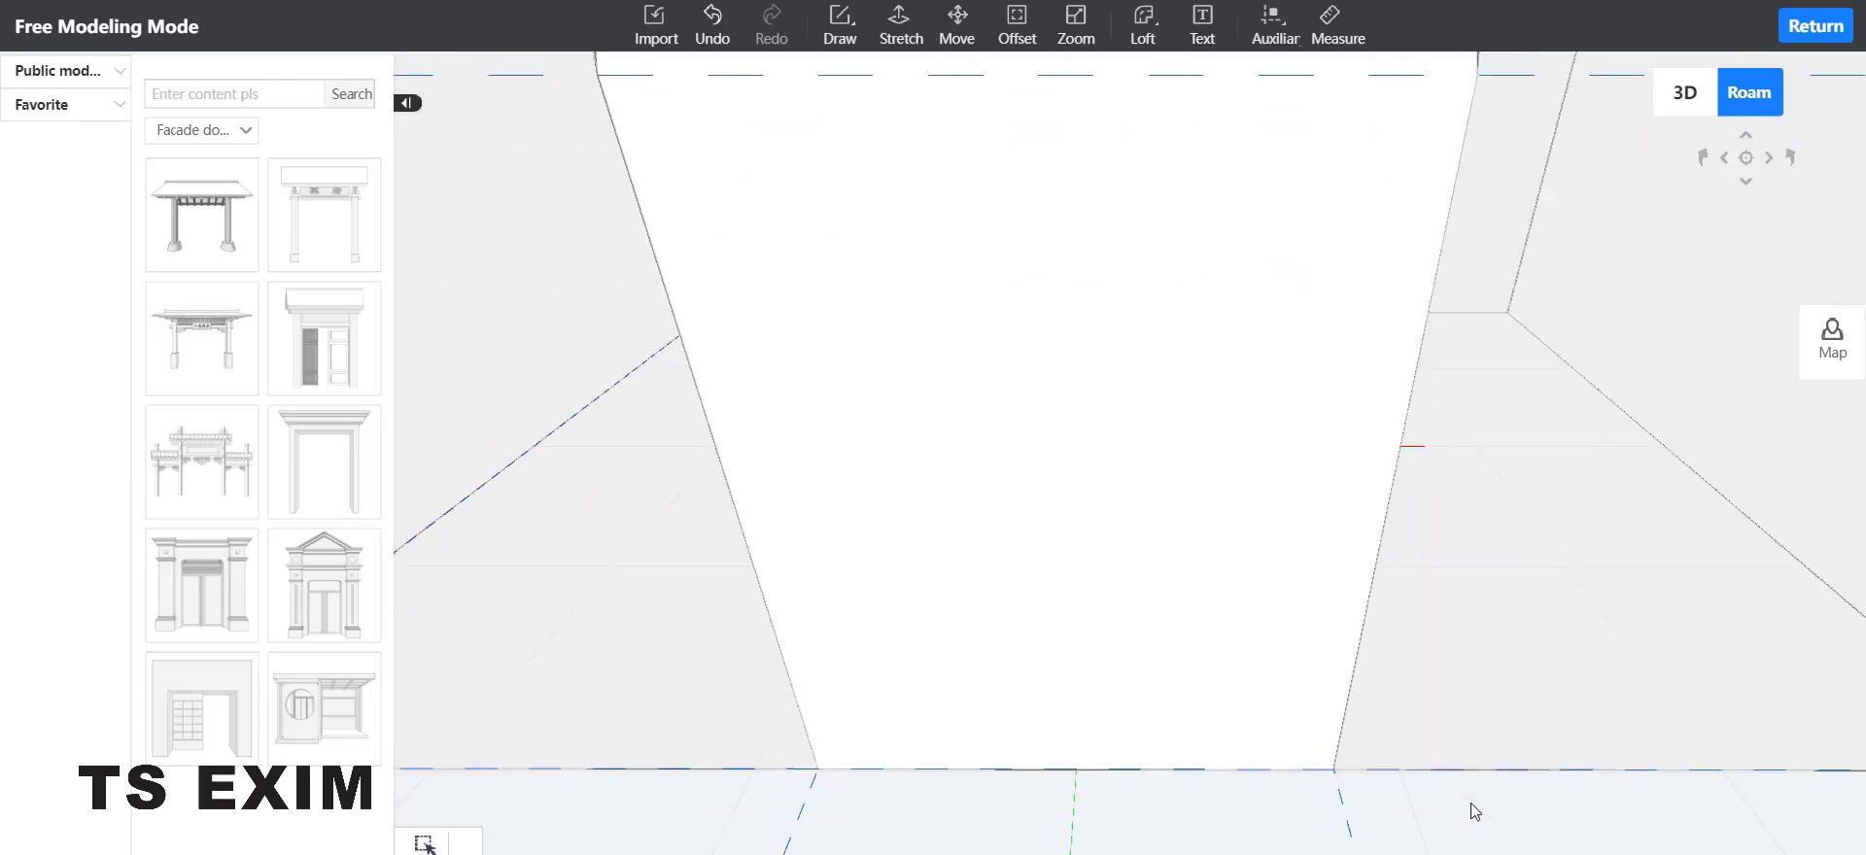
pyautogui.scroll(-2, 1474, 812)
pyautogui.moveTo(1342, 739); pyautogui.dragTo(1322, 791)
pyautogui.scroll(-2, 1351, 740)
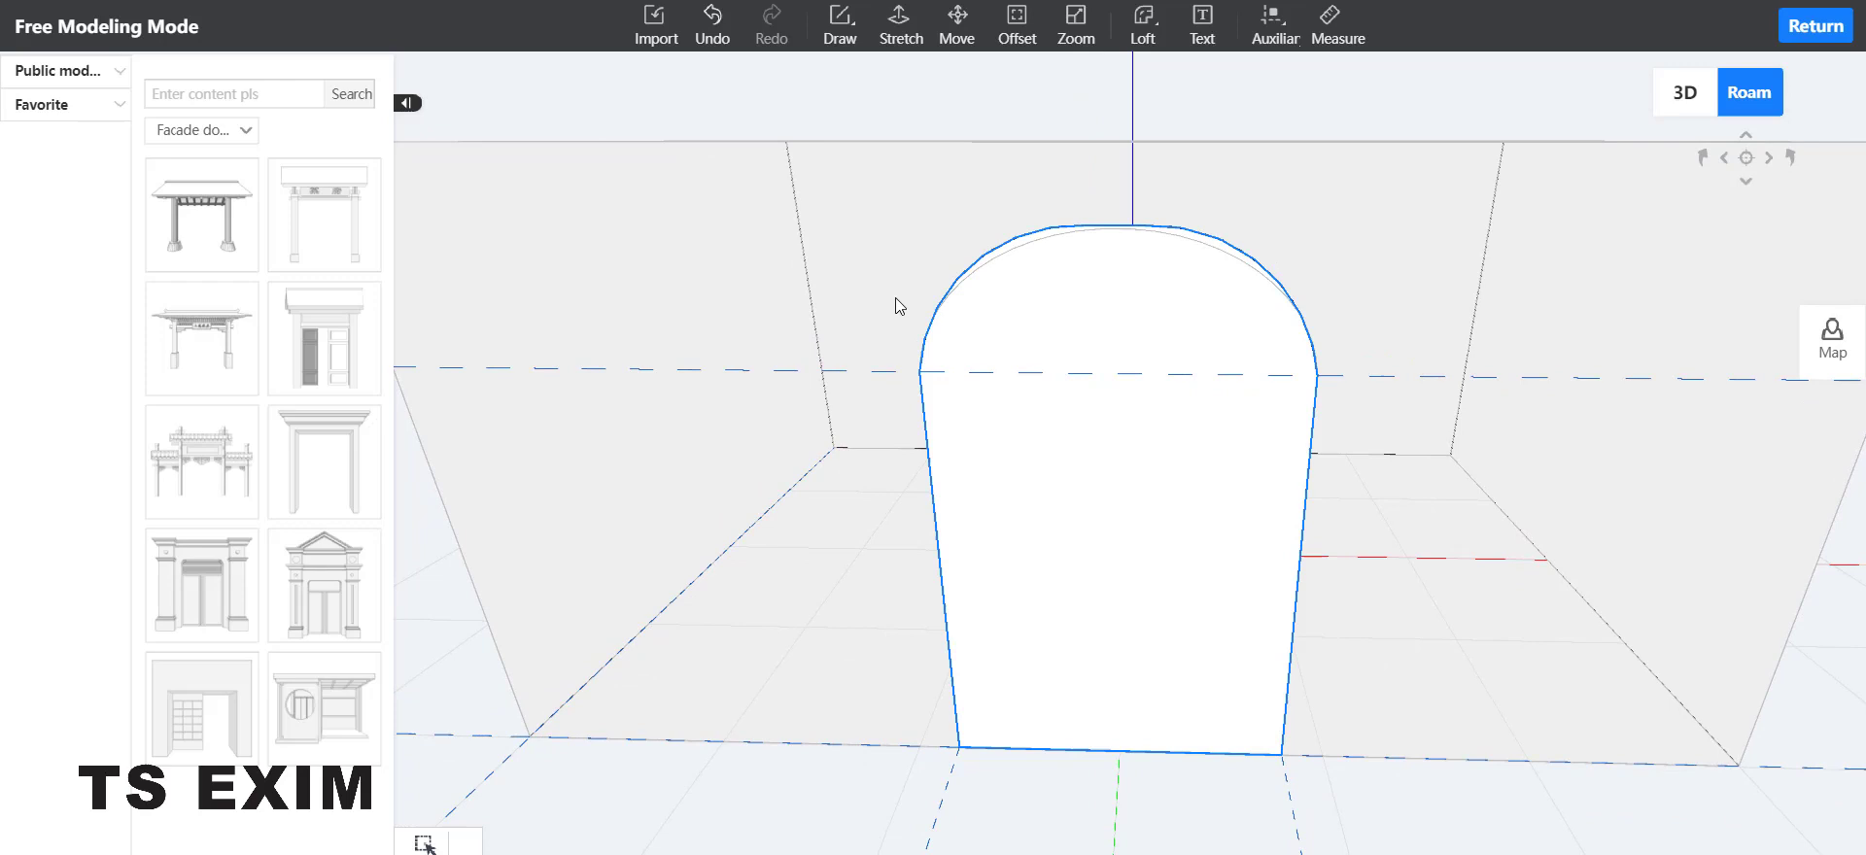
pyautogui.click(1016, 26)
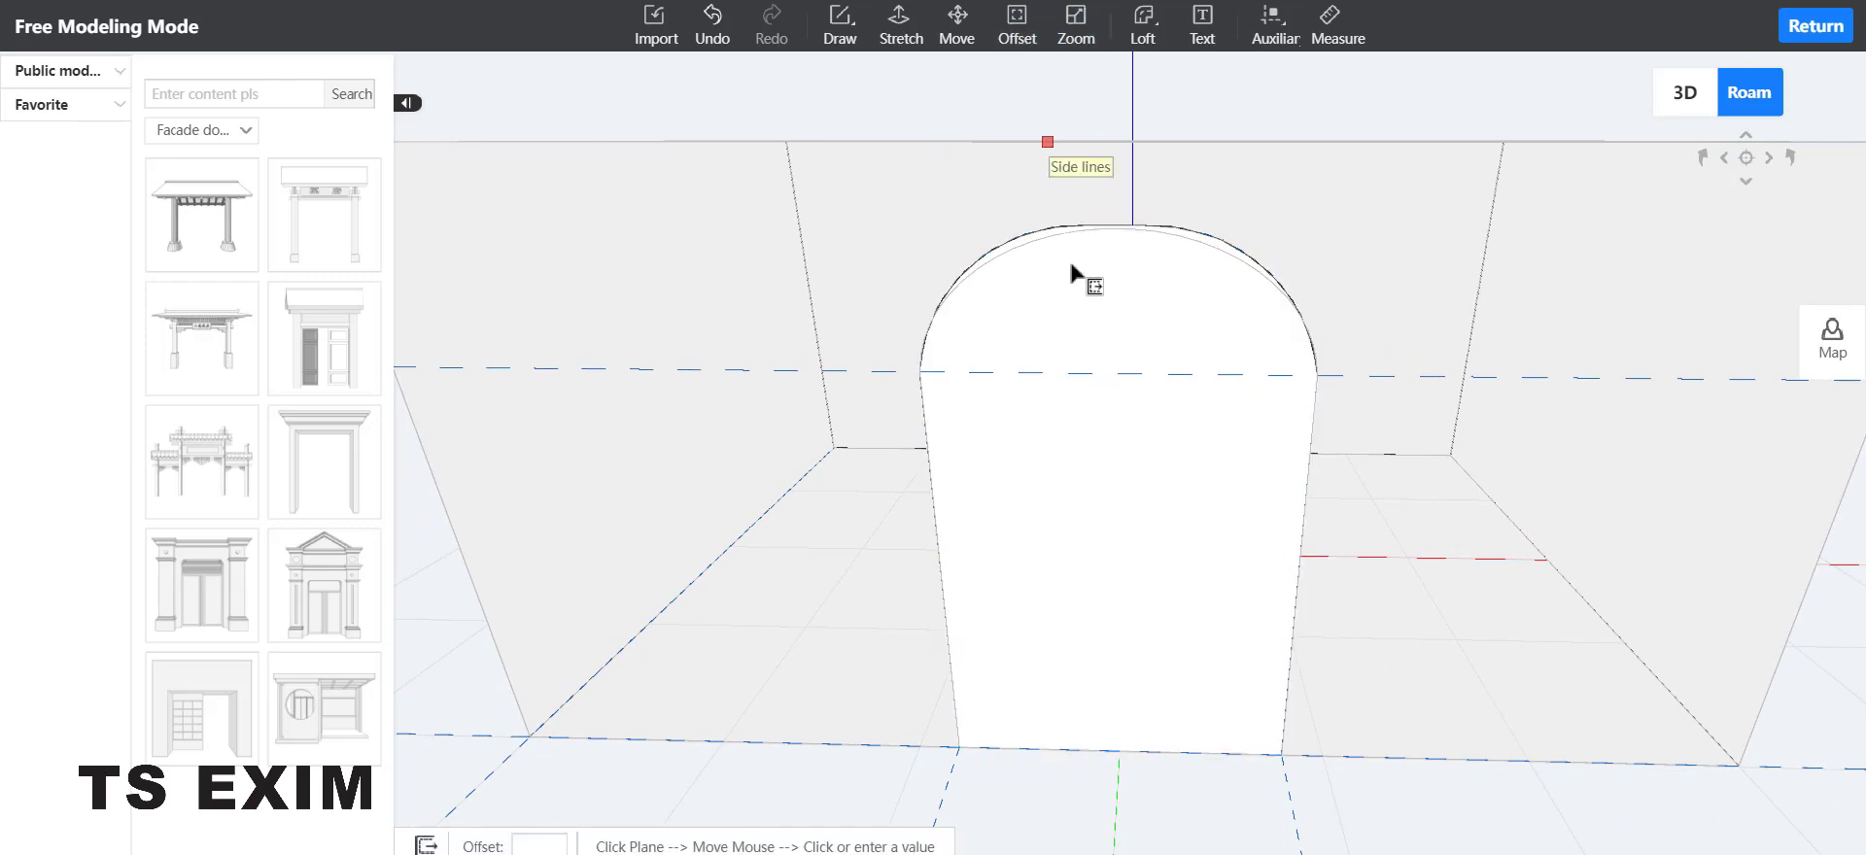
pyautogui.click(1074, 281)
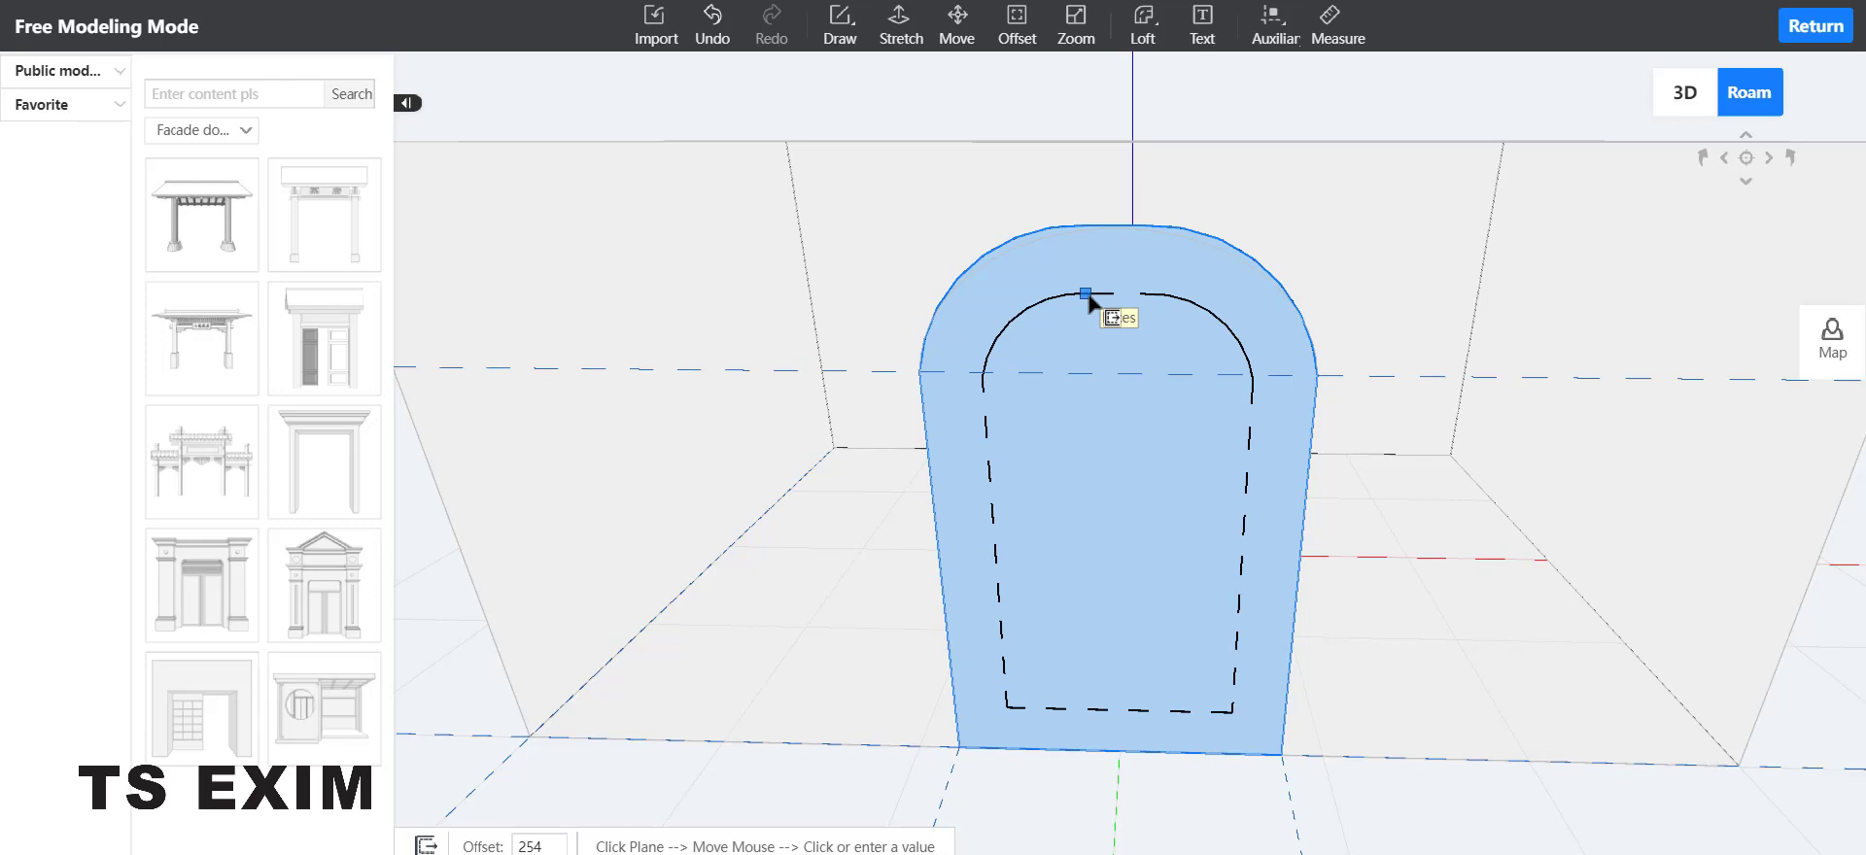
pyautogui.write('100')
pyautogui.press('Return')
pyautogui.scroll(-2, 1066, 517)
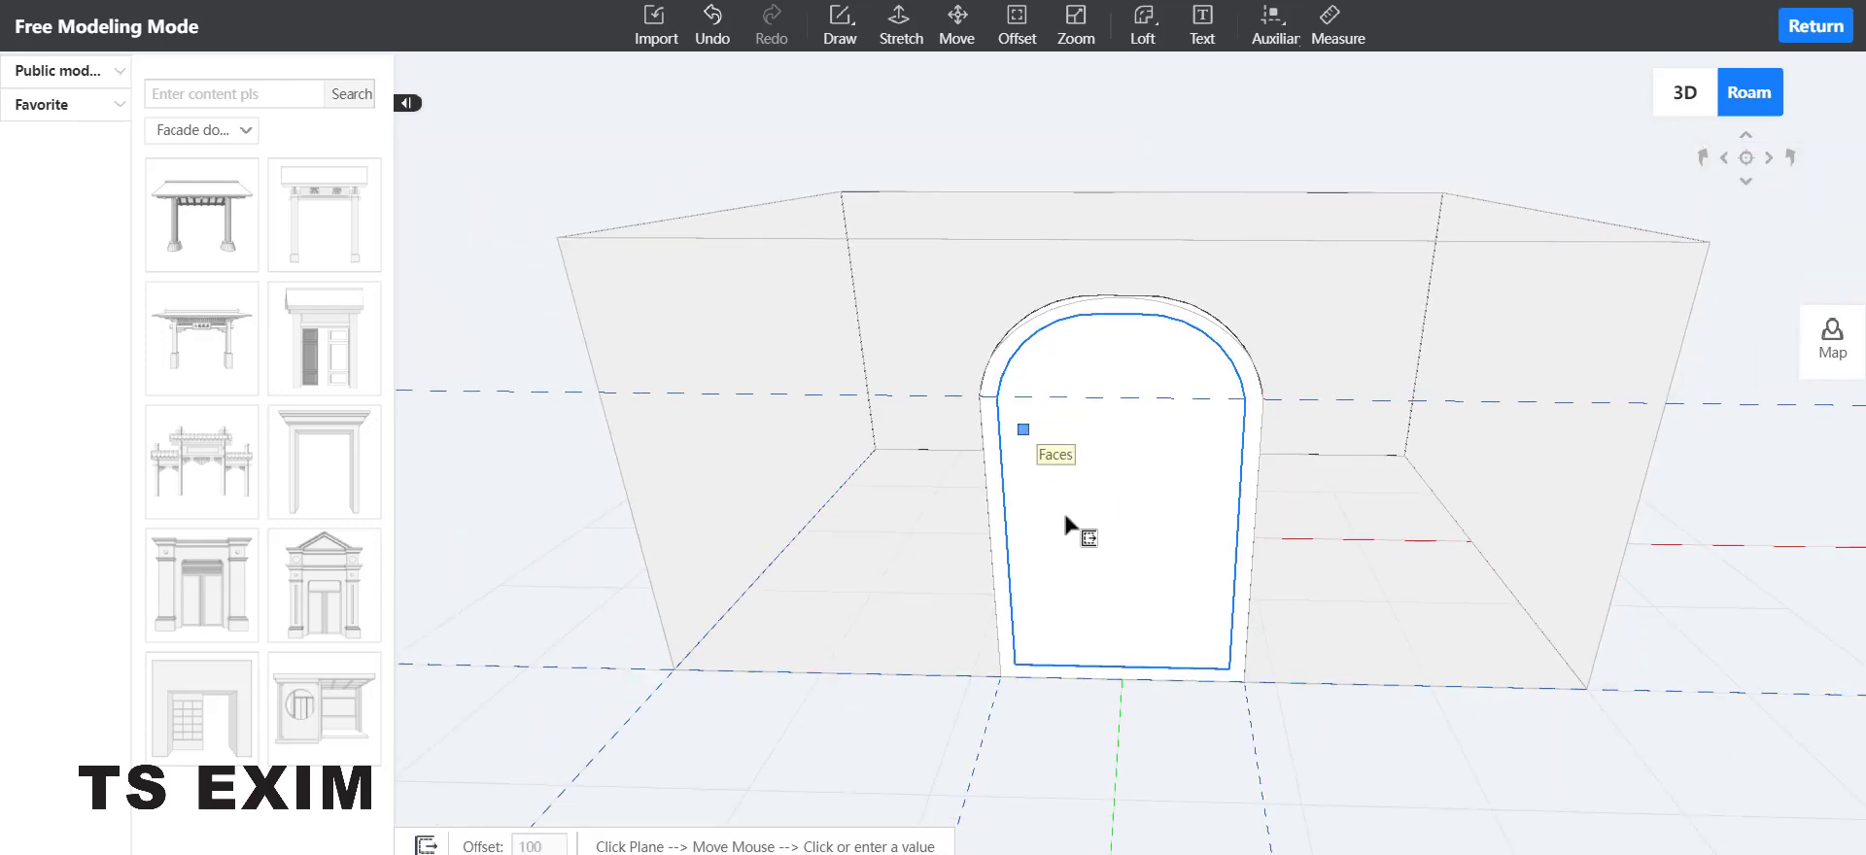
pyautogui.scroll(3, 1096, 594)
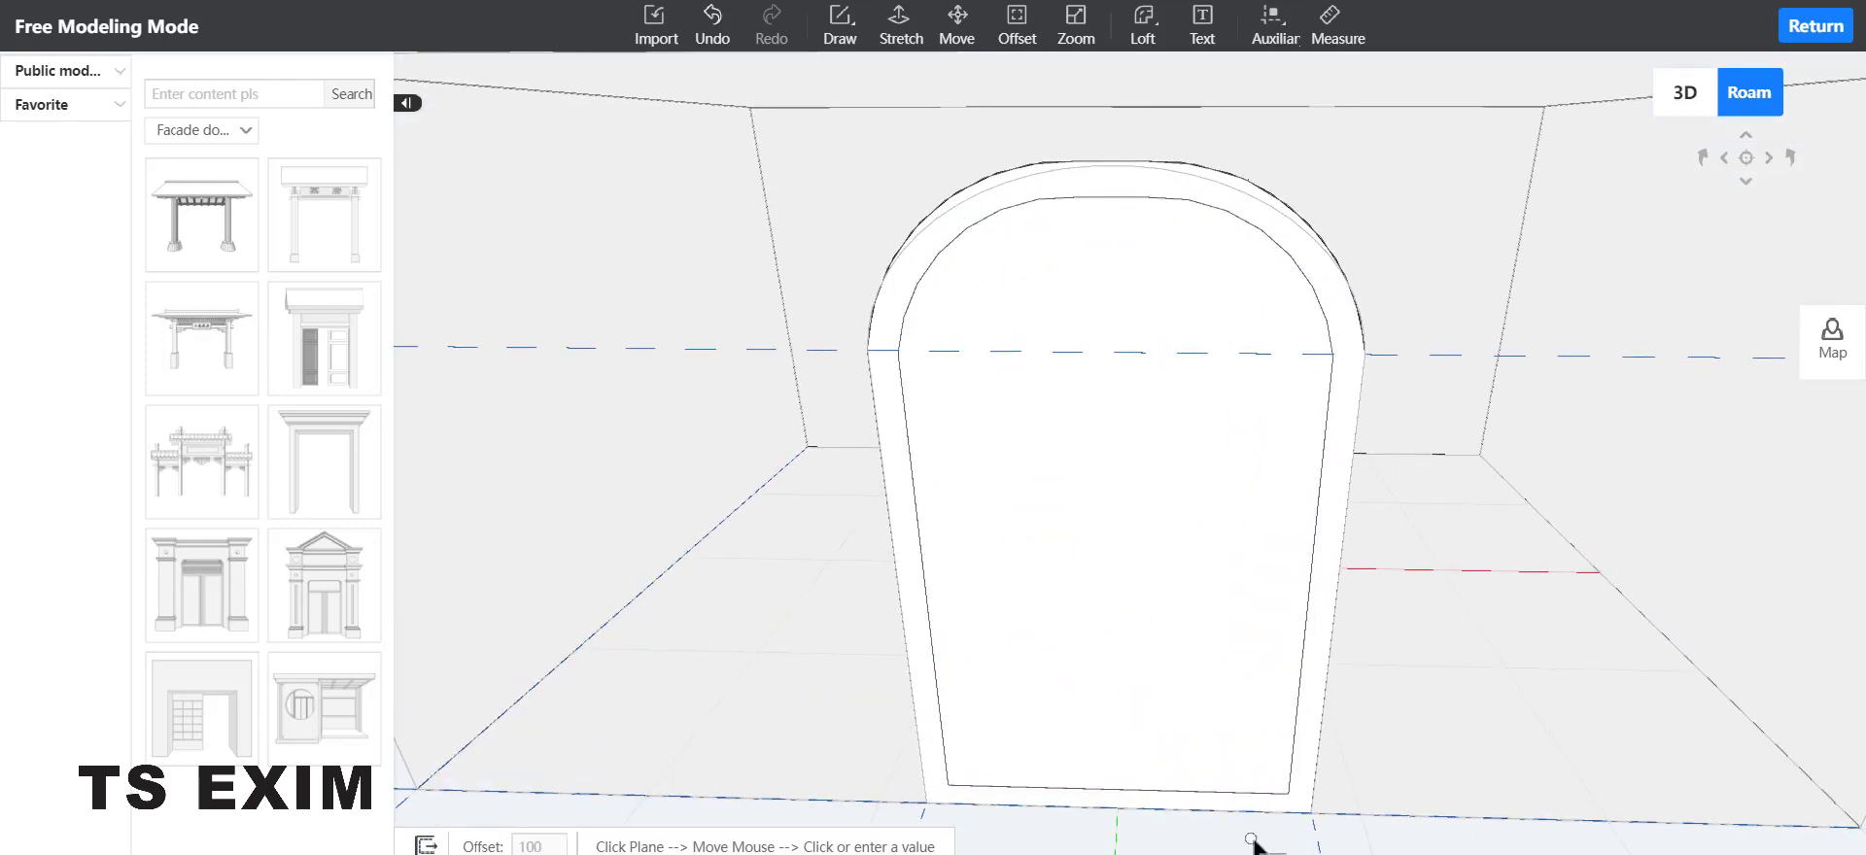
pyautogui.press('Escape')
# Step: Draw two vertical lines from the lower corners of the inner outline down to the door face's bottom edge
pyautogui.scroll(-2, 1249, 817)
pyautogui.scroll(3, 1244, 795)
pyautogui.press('e')
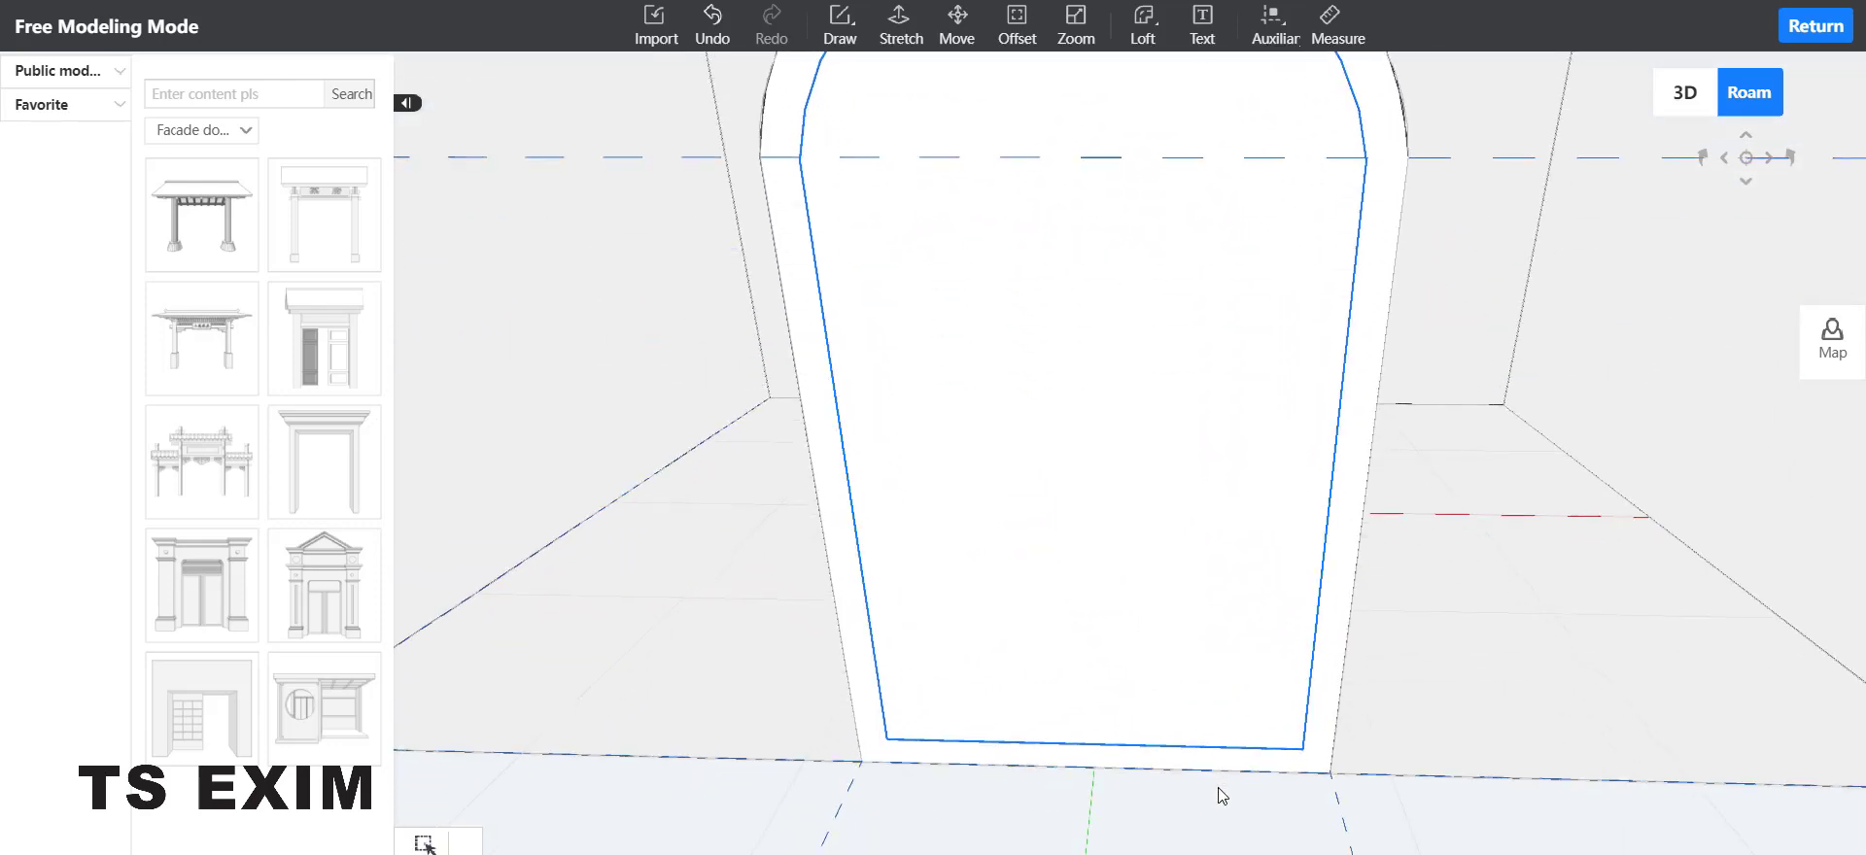
pyautogui.press('e')
pyautogui.moveTo(1102, 770); pyautogui.dragTo(1150, 753)
pyautogui.press('e')
pyautogui.scroll(-1, 1150, 738)
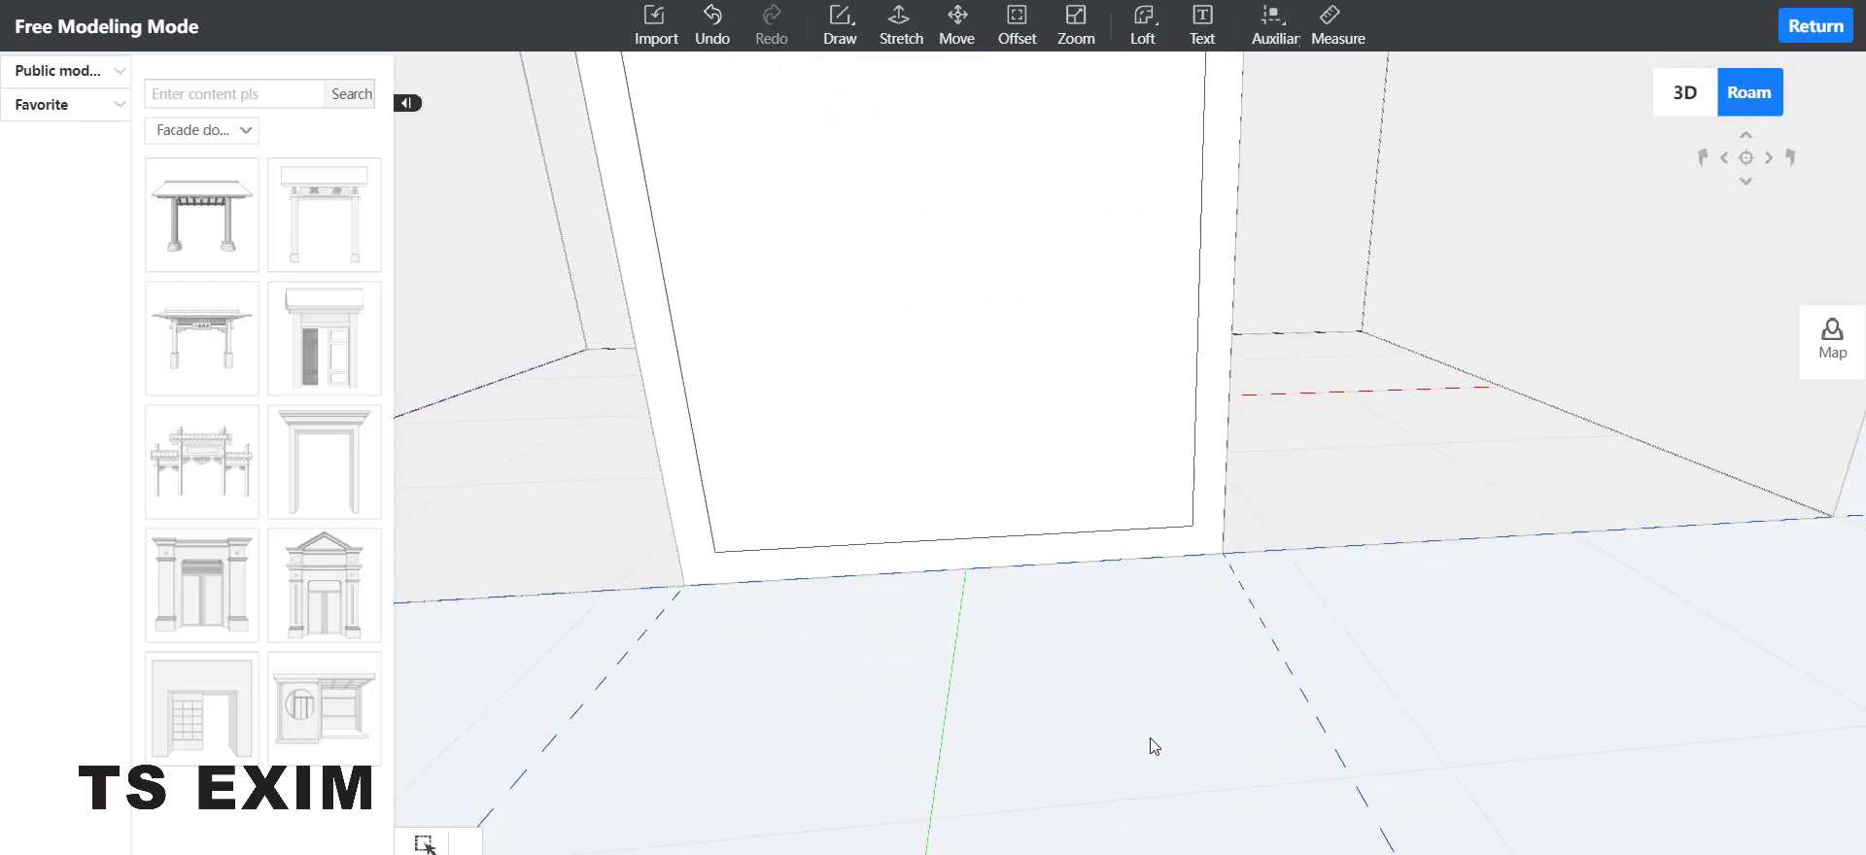
pyautogui.click(725, 105)
pyautogui.click(840, 25)
pyautogui.click(853, 75)
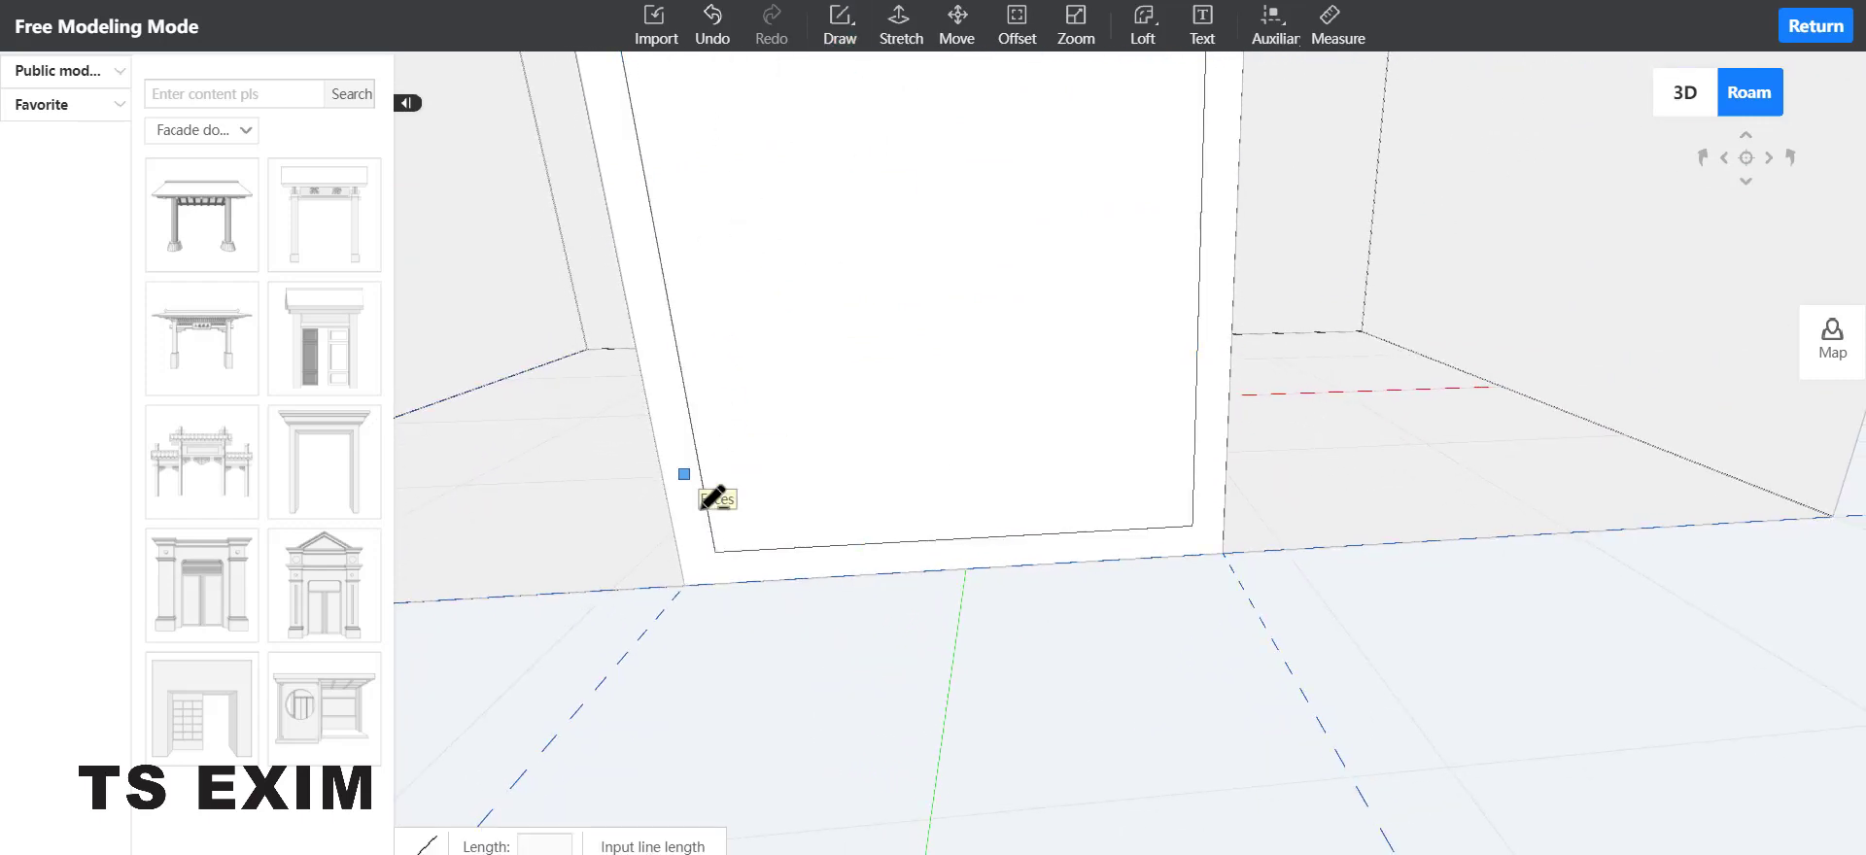
pyautogui.click(716, 551)
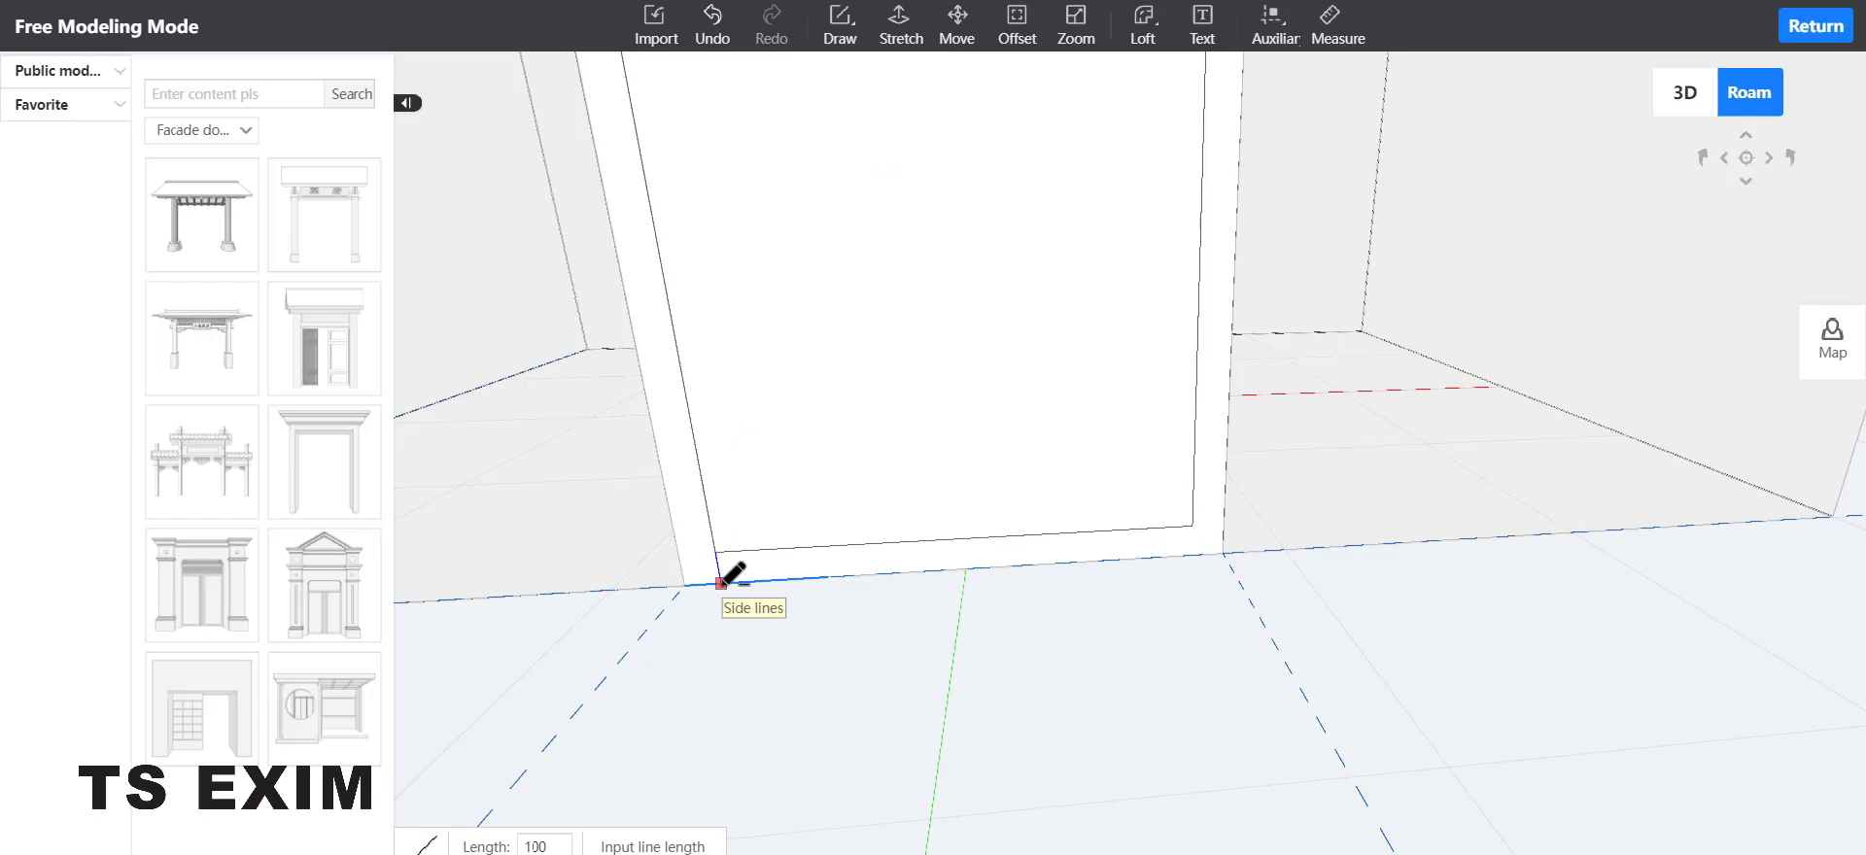
pyautogui.click(1192, 525)
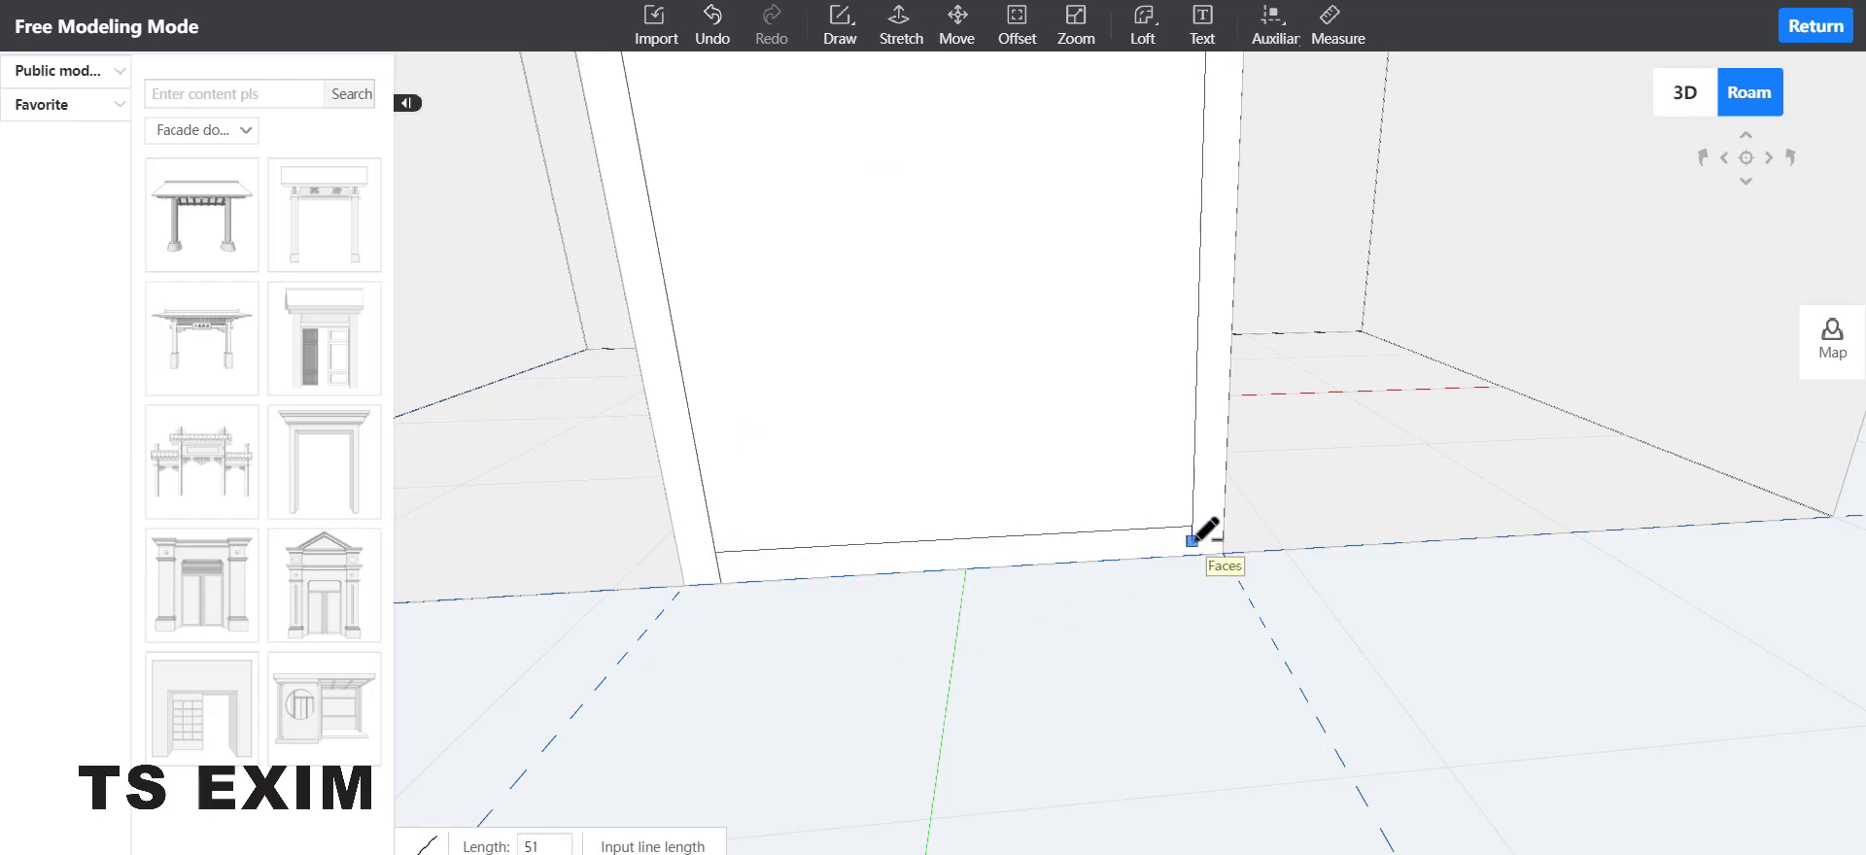
pyautogui.click(1191, 553)
pyautogui.press('Escape')
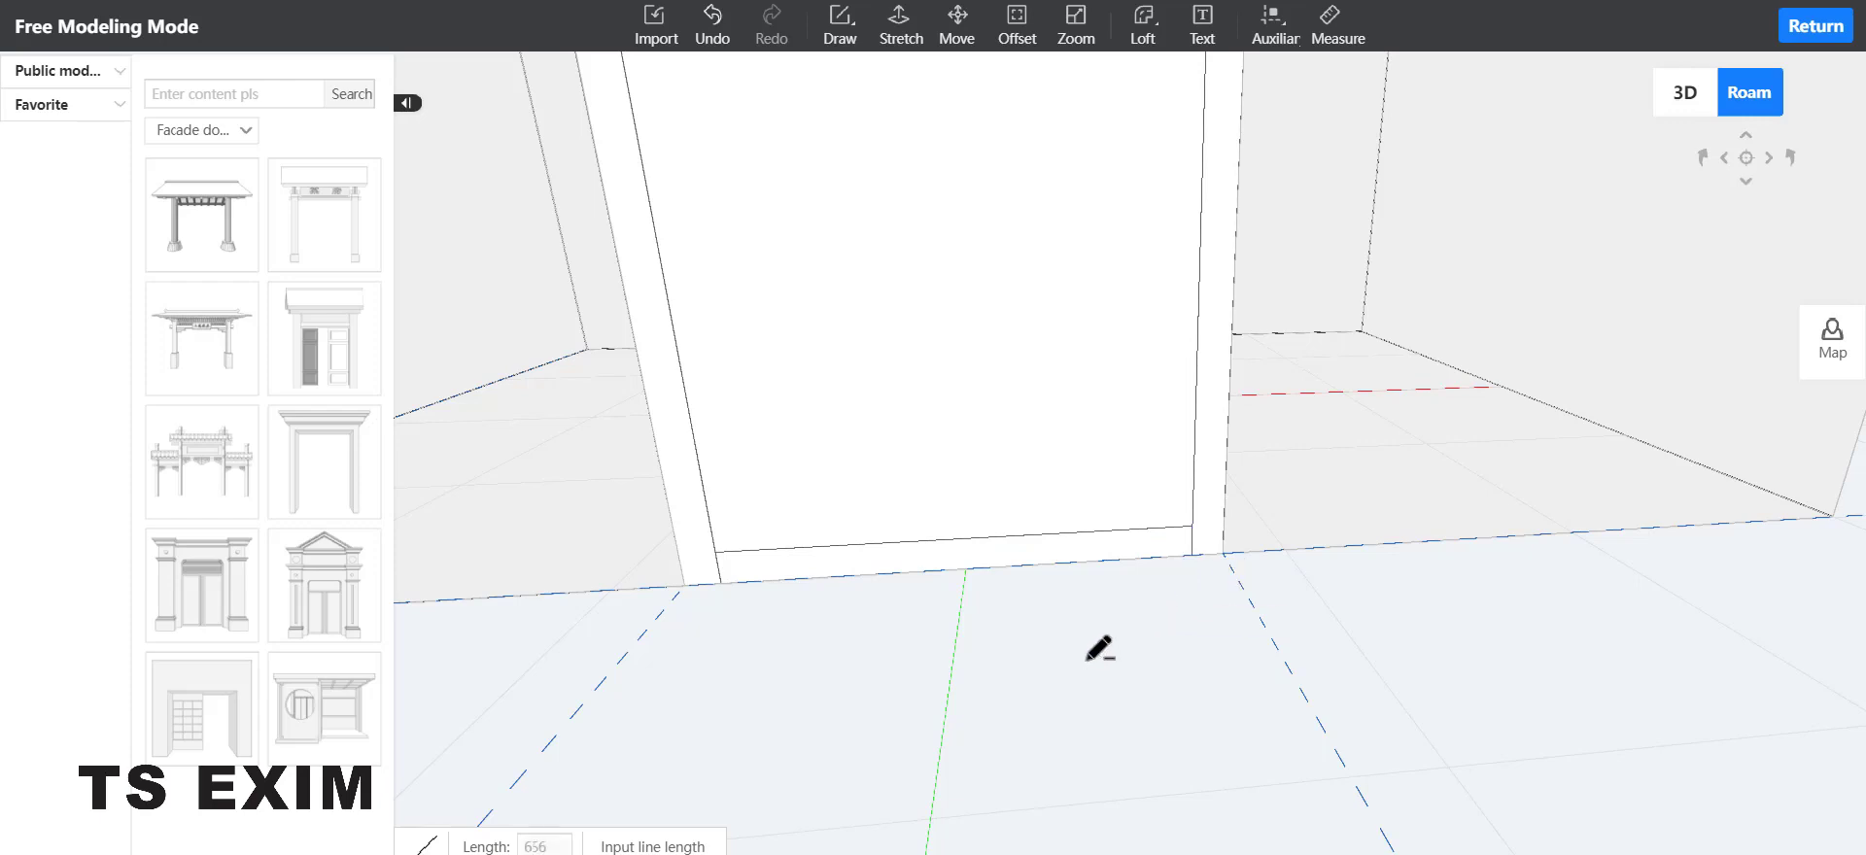
pyautogui.press('Escape')
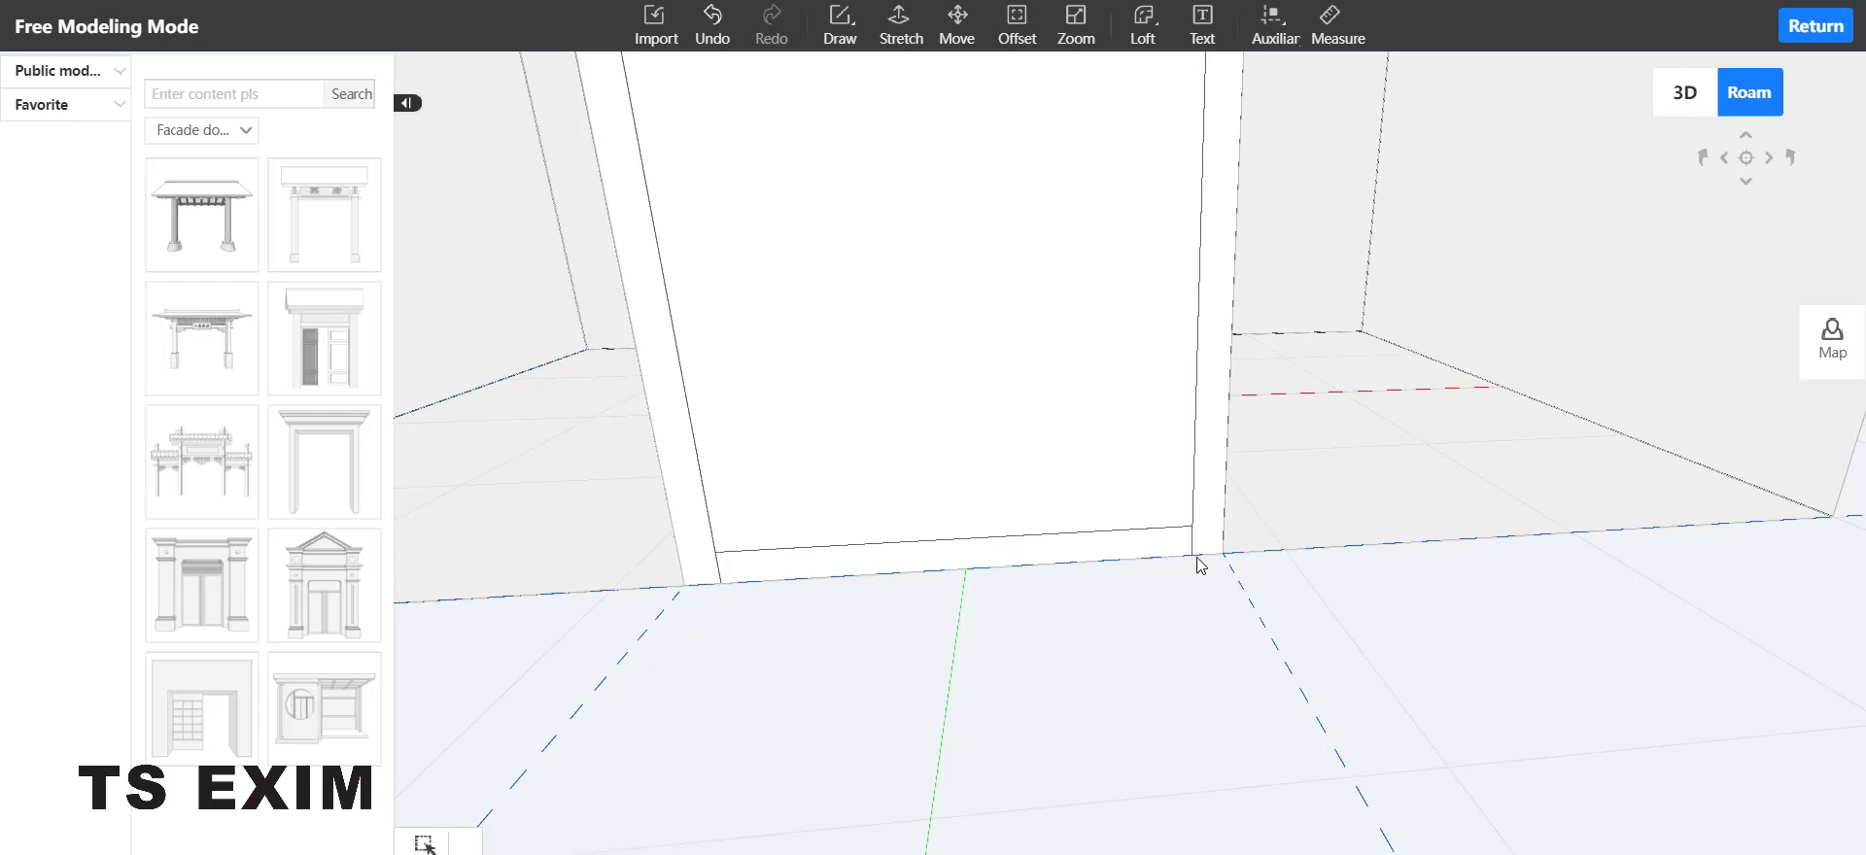
# Step: Delete the inner outline's bottom edge so the inner door panel reaches the floor
pyautogui.click(1148, 529)
pyautogui.click(1149, 529)
pyautogui.scroll(-3, 1000, 620)
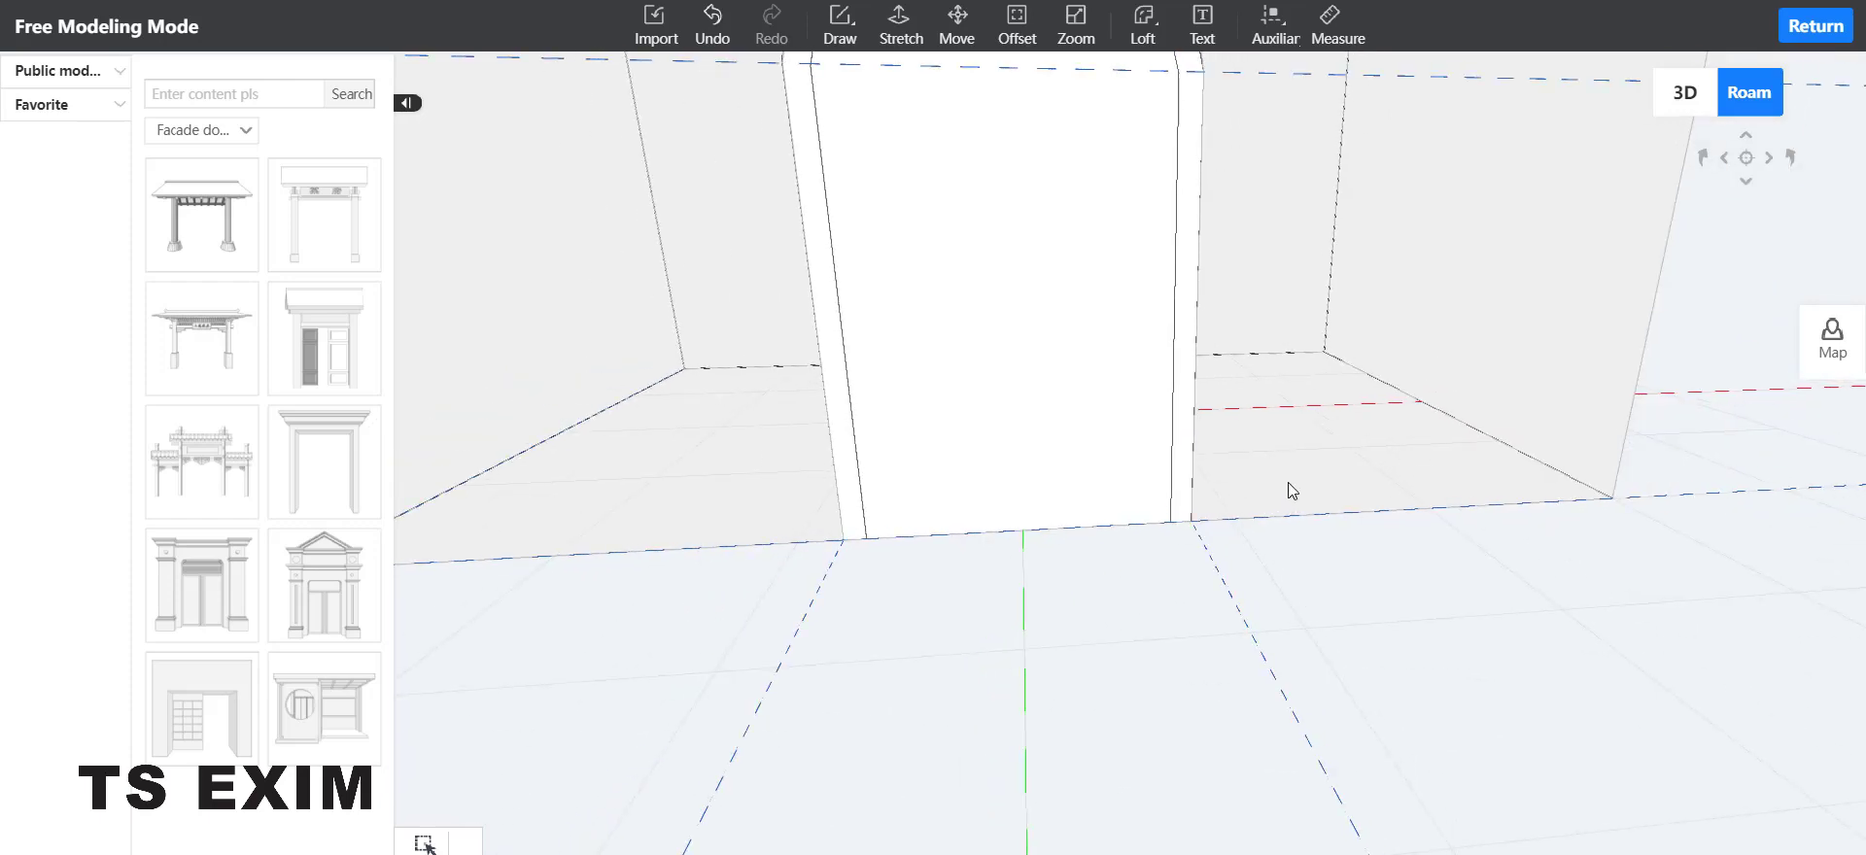
# Step: Mark points on the inner door panel's bottom edge with line segments 300 mm in from each lower corner
pyautogui.moveTo(1296, 533); pyautogui.dragTo(1297, 452)
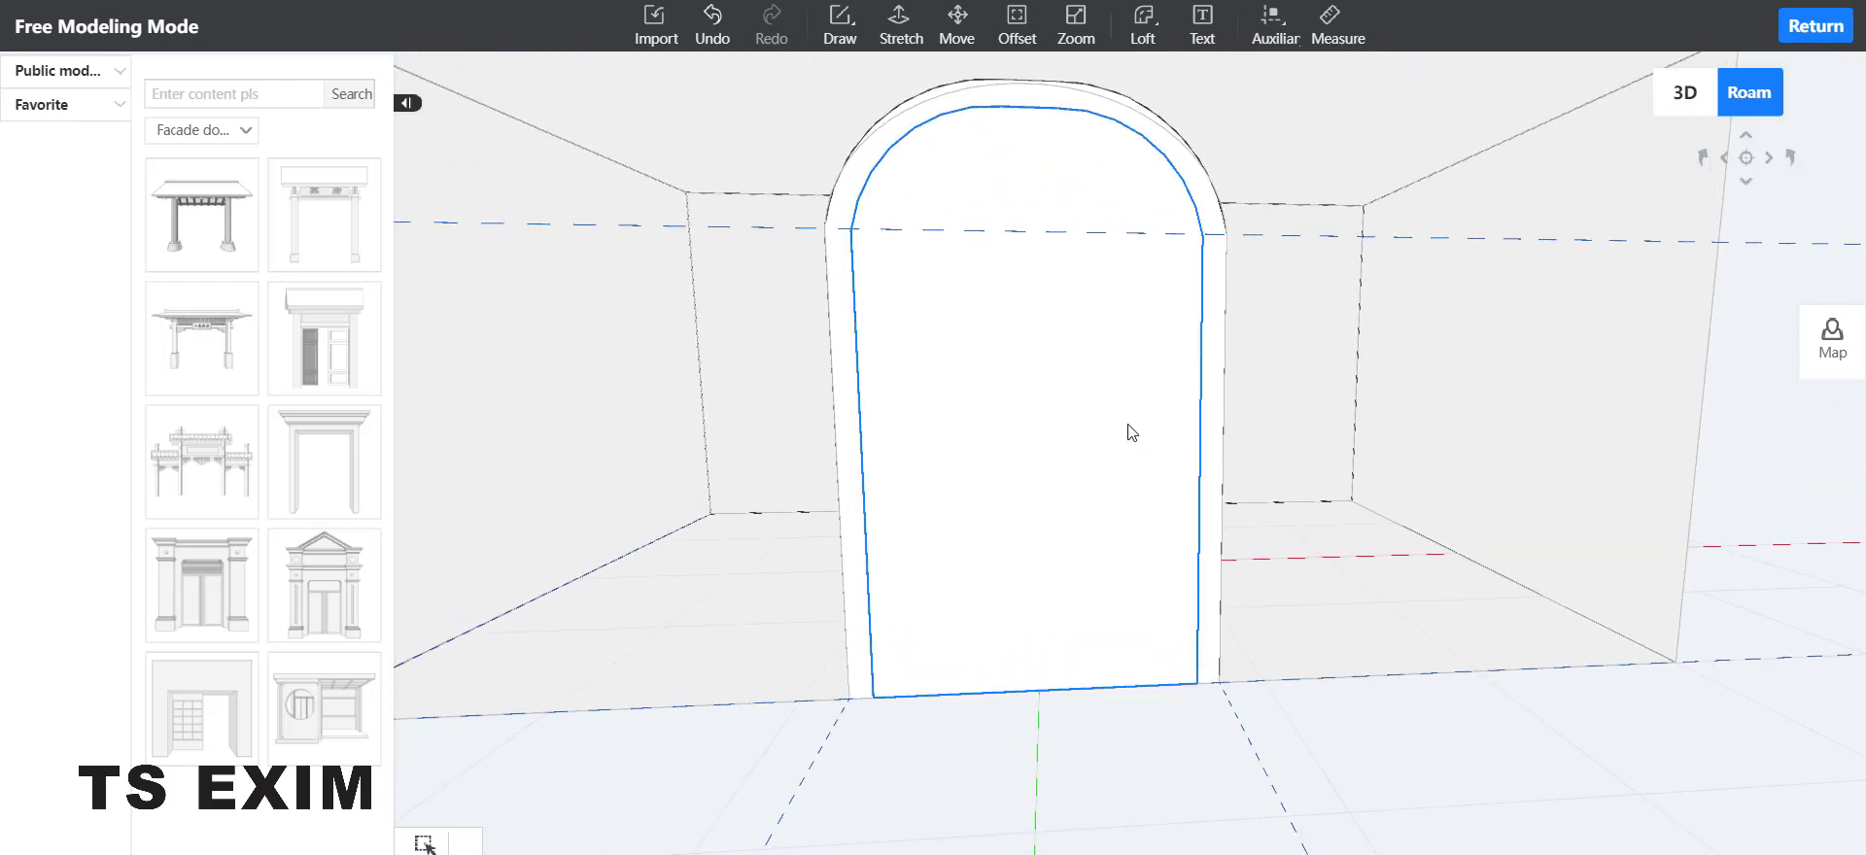
pyautogui.click(836, 34)
pyautogui.click(853, 80)
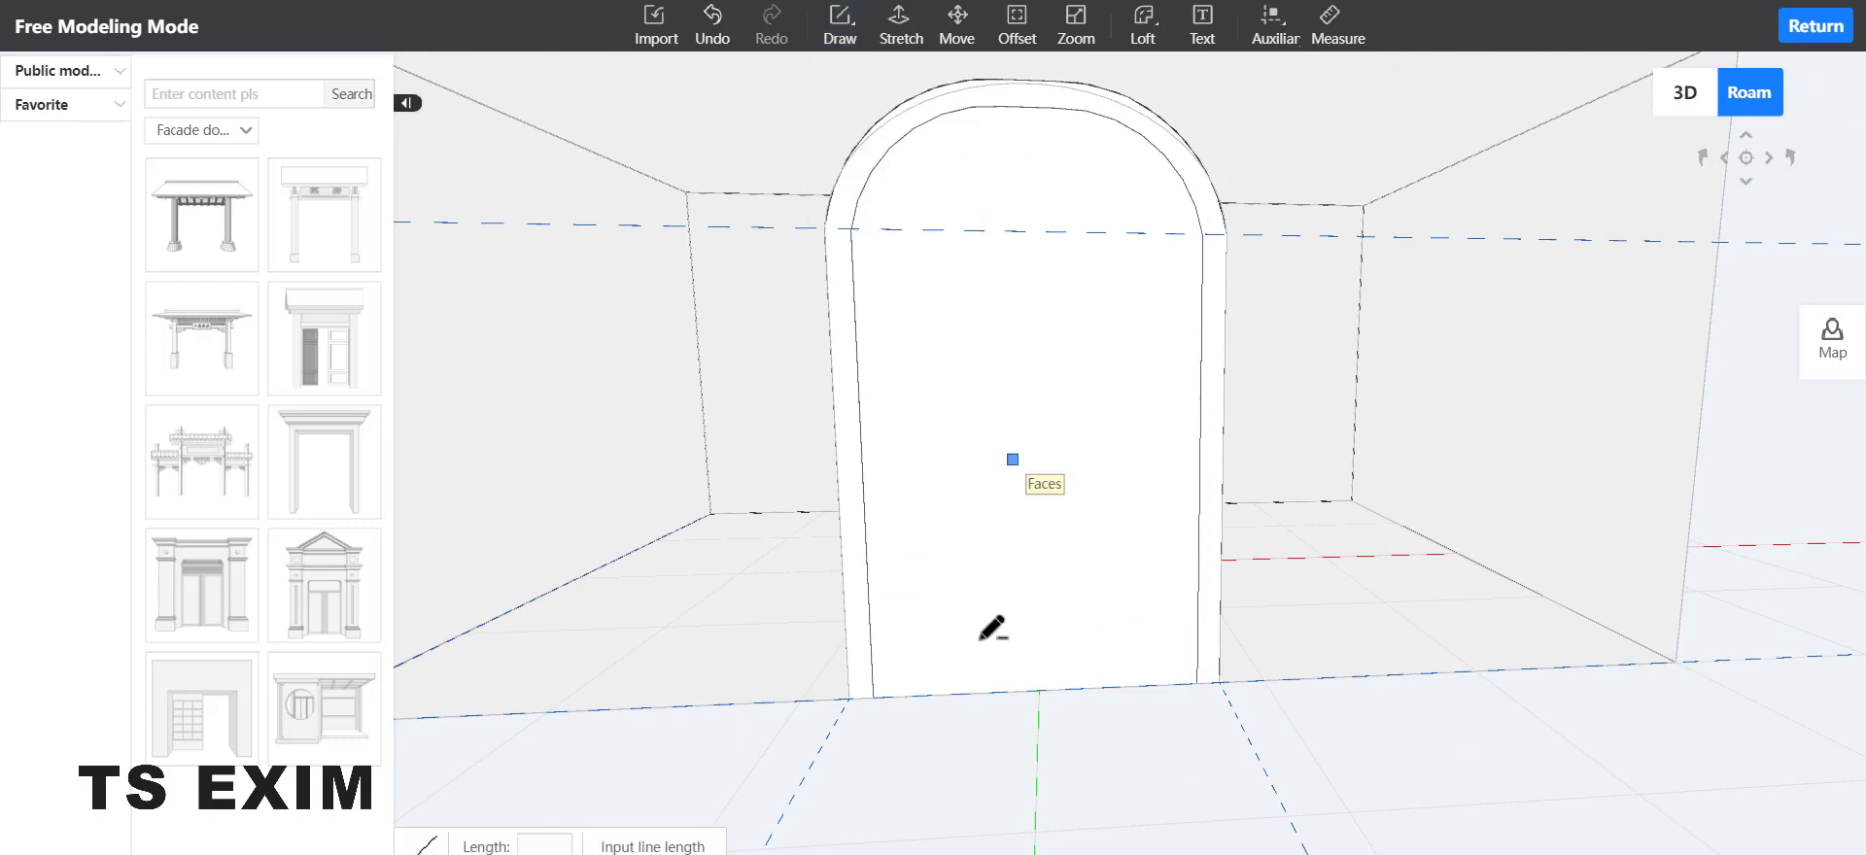
pyautogui.click(880, 693)
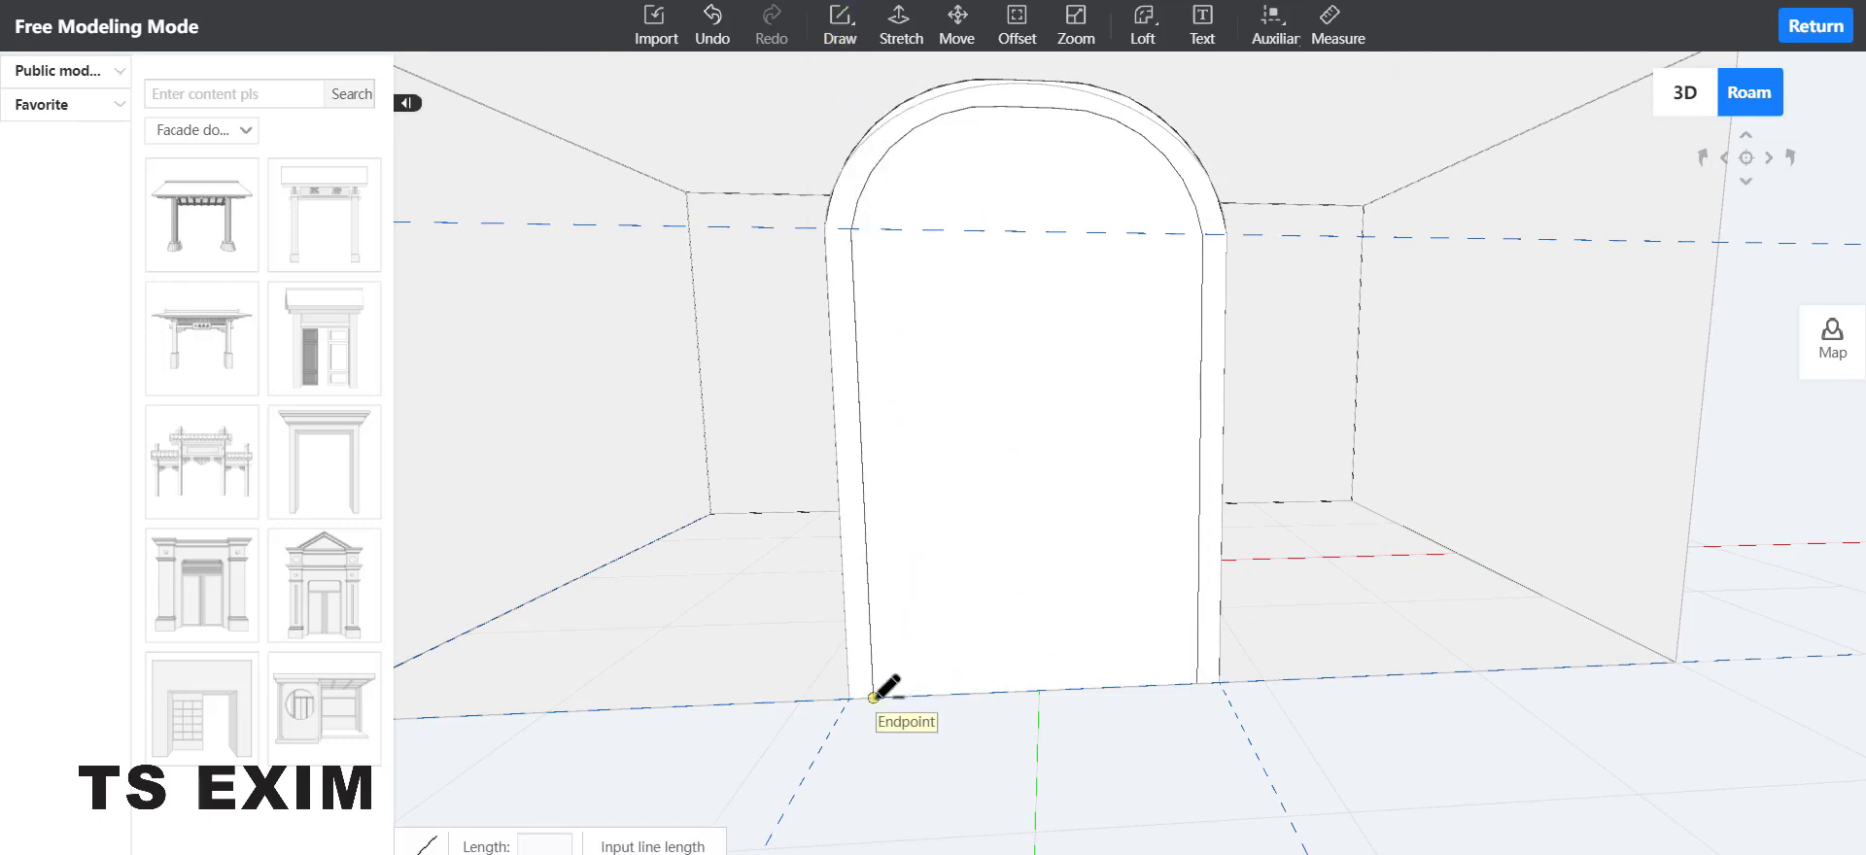
pyautogui.click(942, 695)
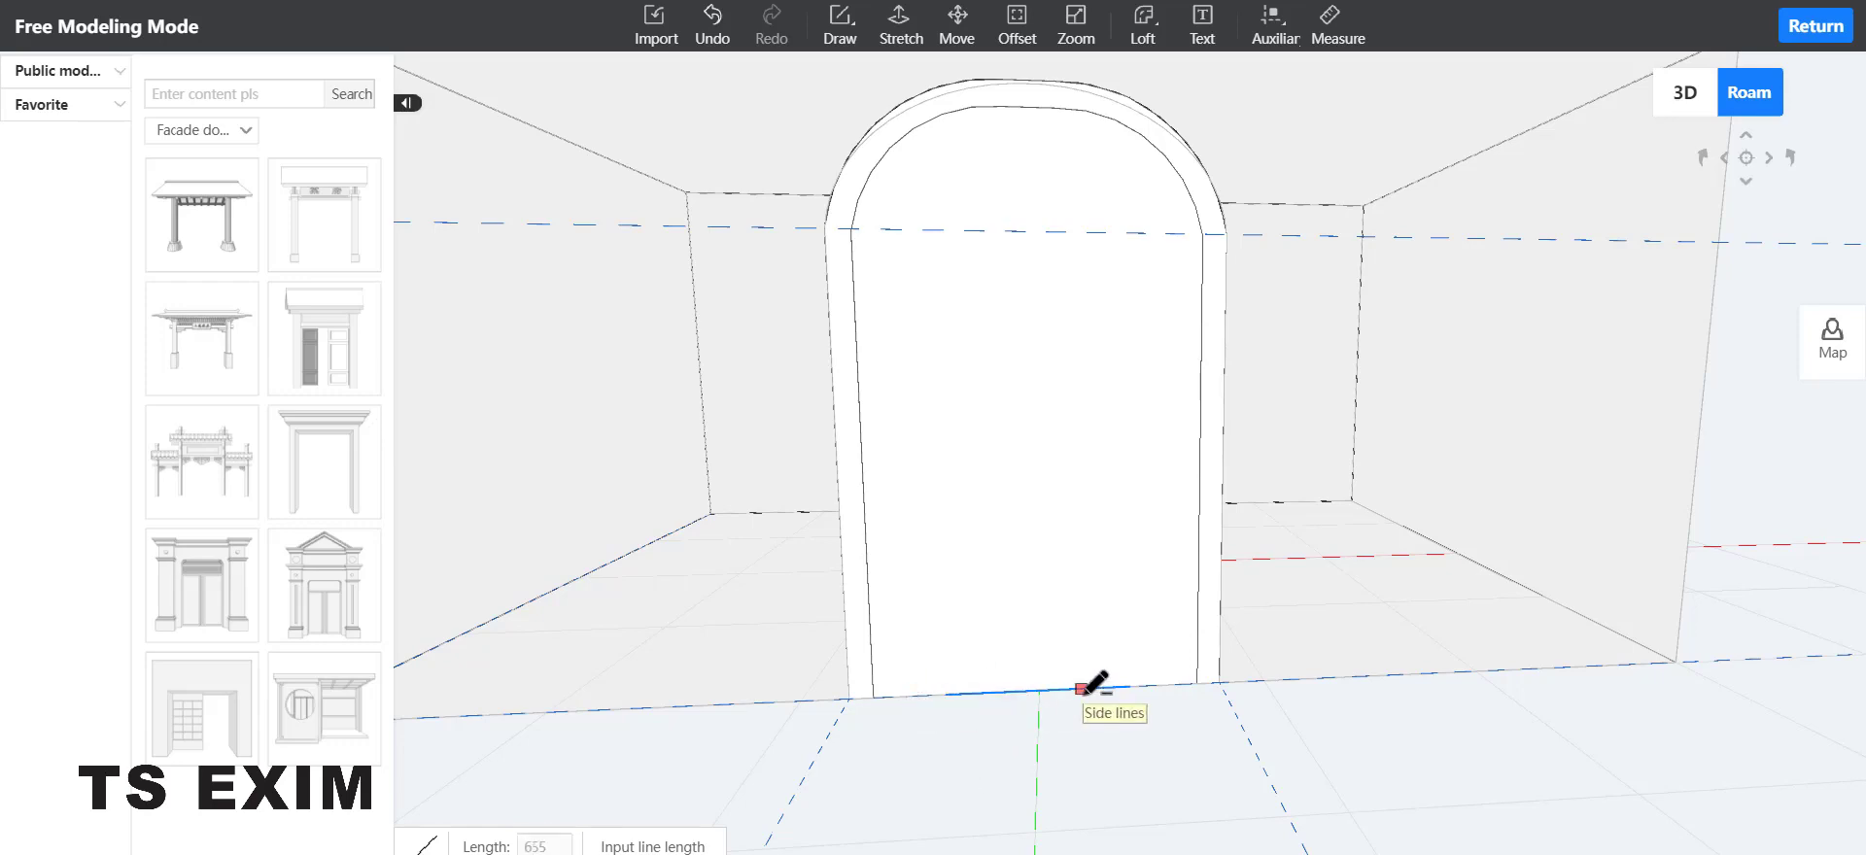
pyautogui.click(873, 697)
pyautogui.hotkey('ctrl', 'z')
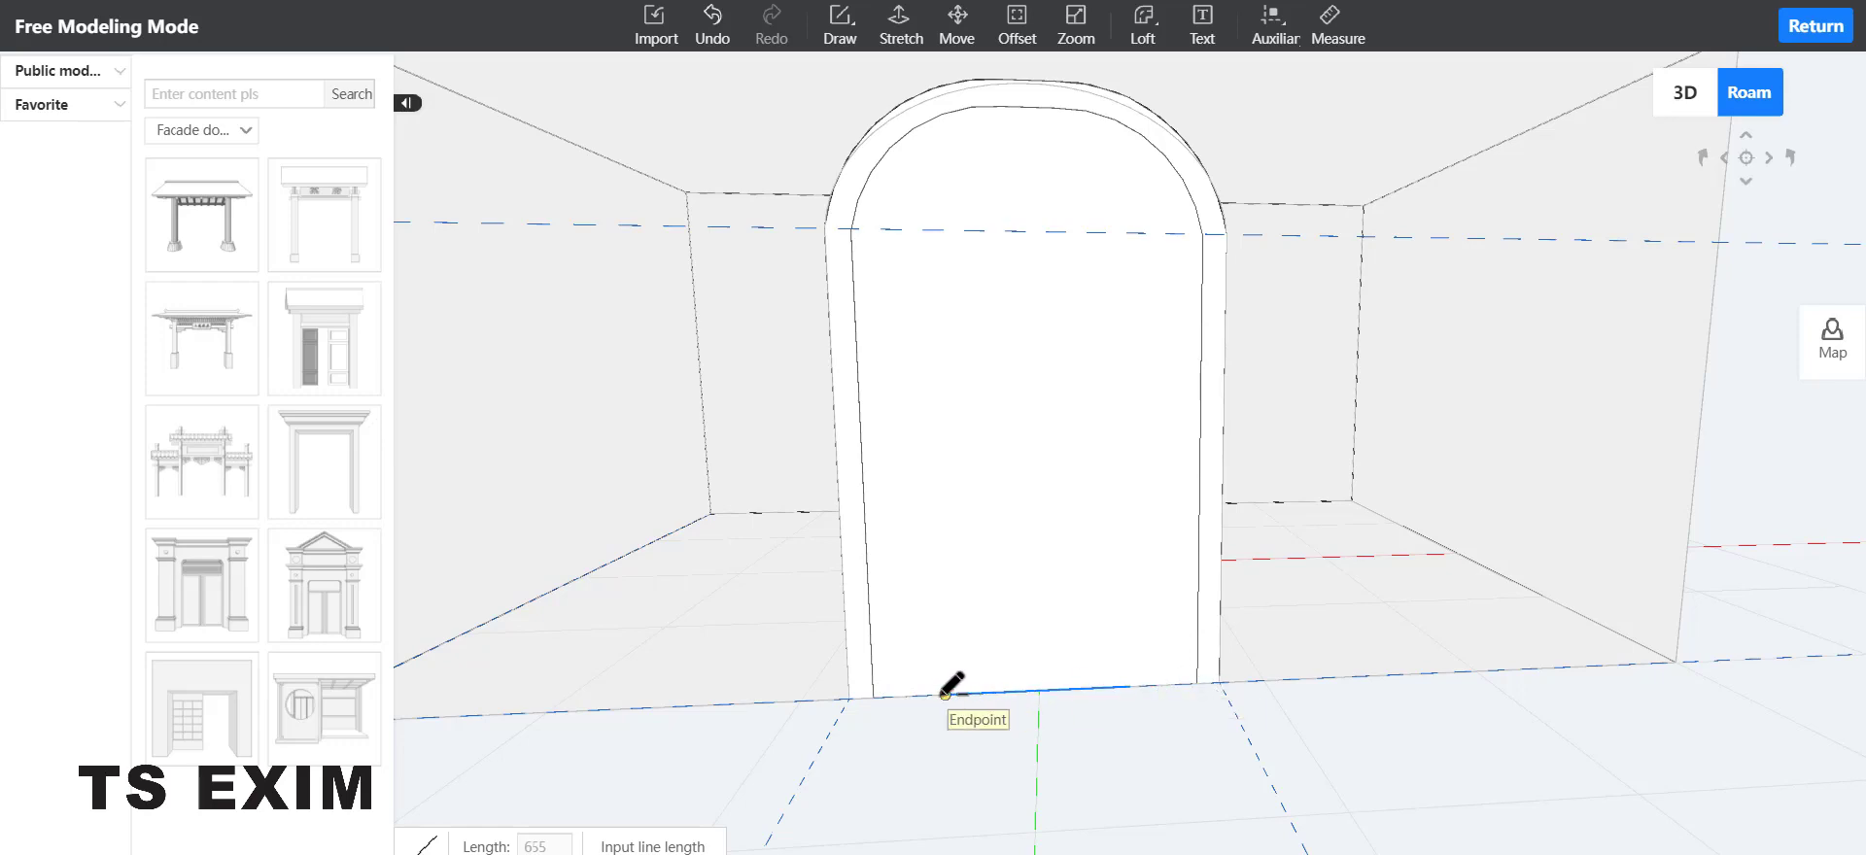
pyautogui.click(1197, 683)
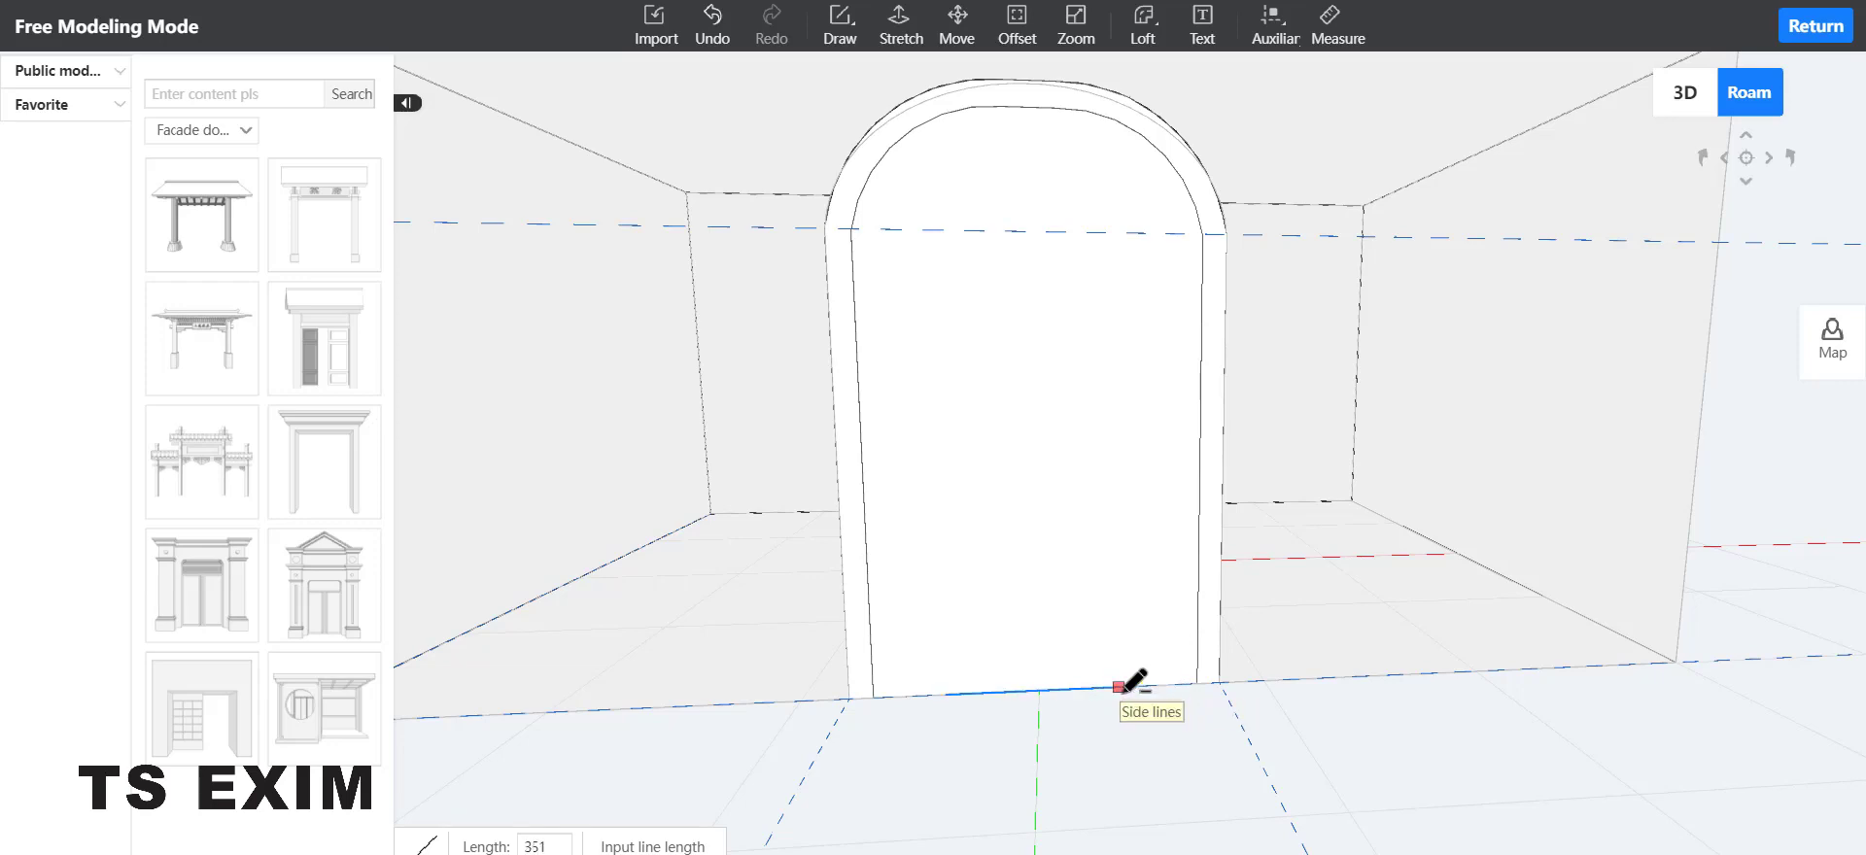
pyautogui.write('300')
pyautogui.press('Return')
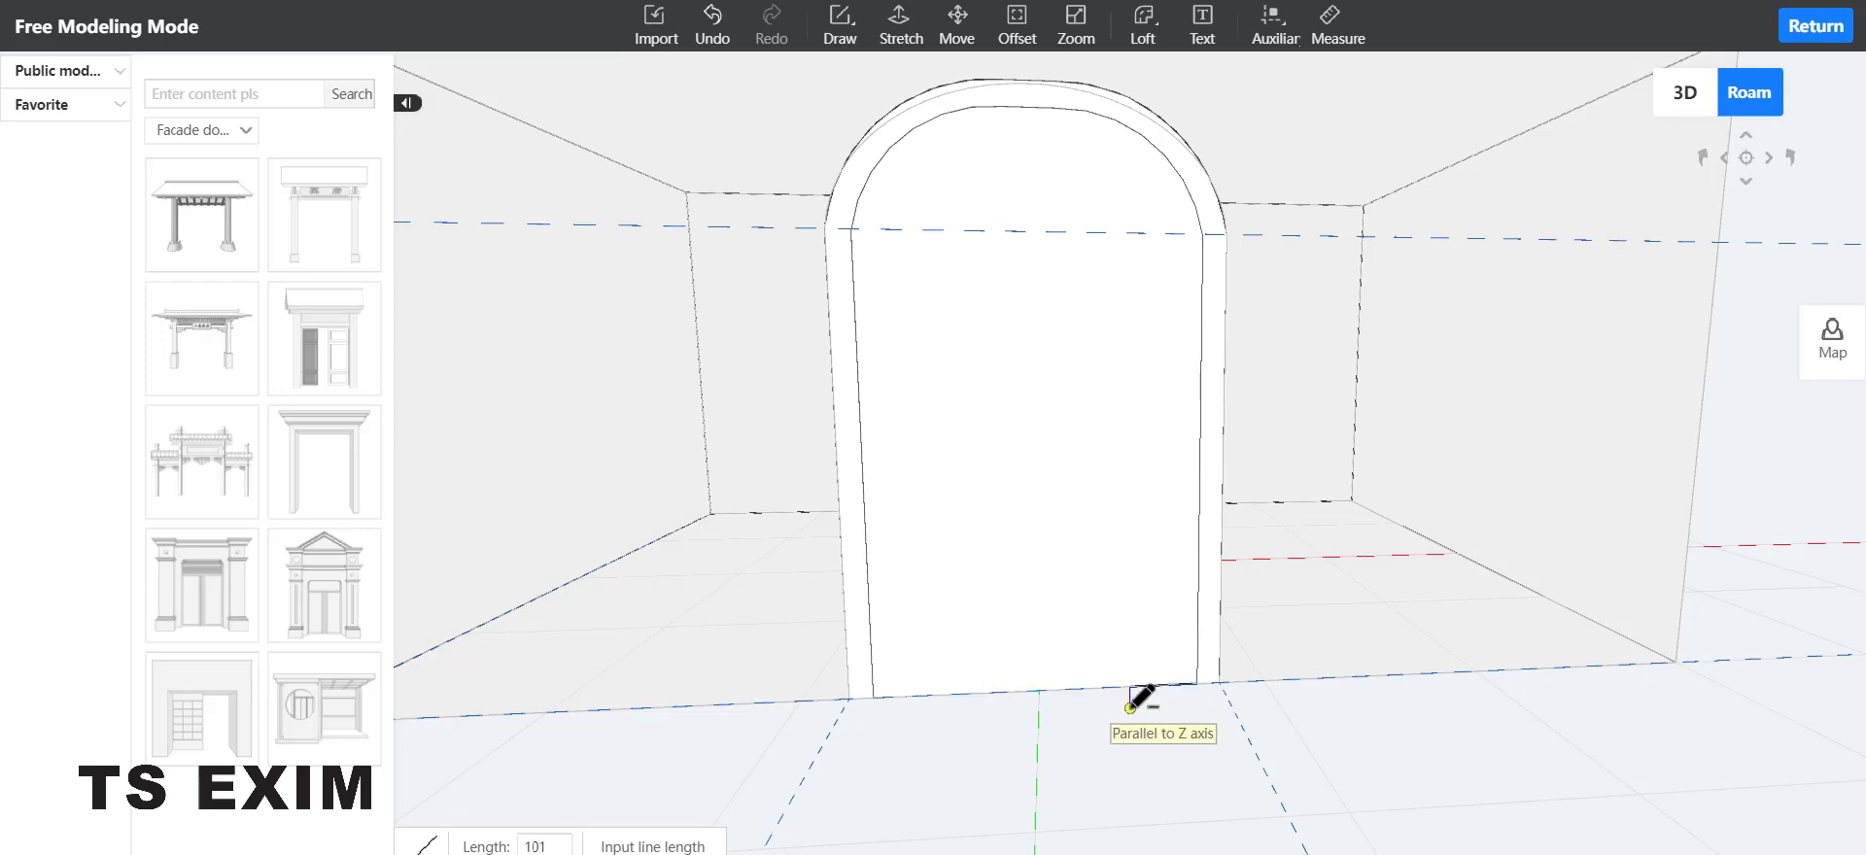
# Step: Draw two vertical lines from the 300 mm marks on the bottom edge up to the inner arch
pyautogui.moveTo(864, 35)
pyautogui.click(863, 76)
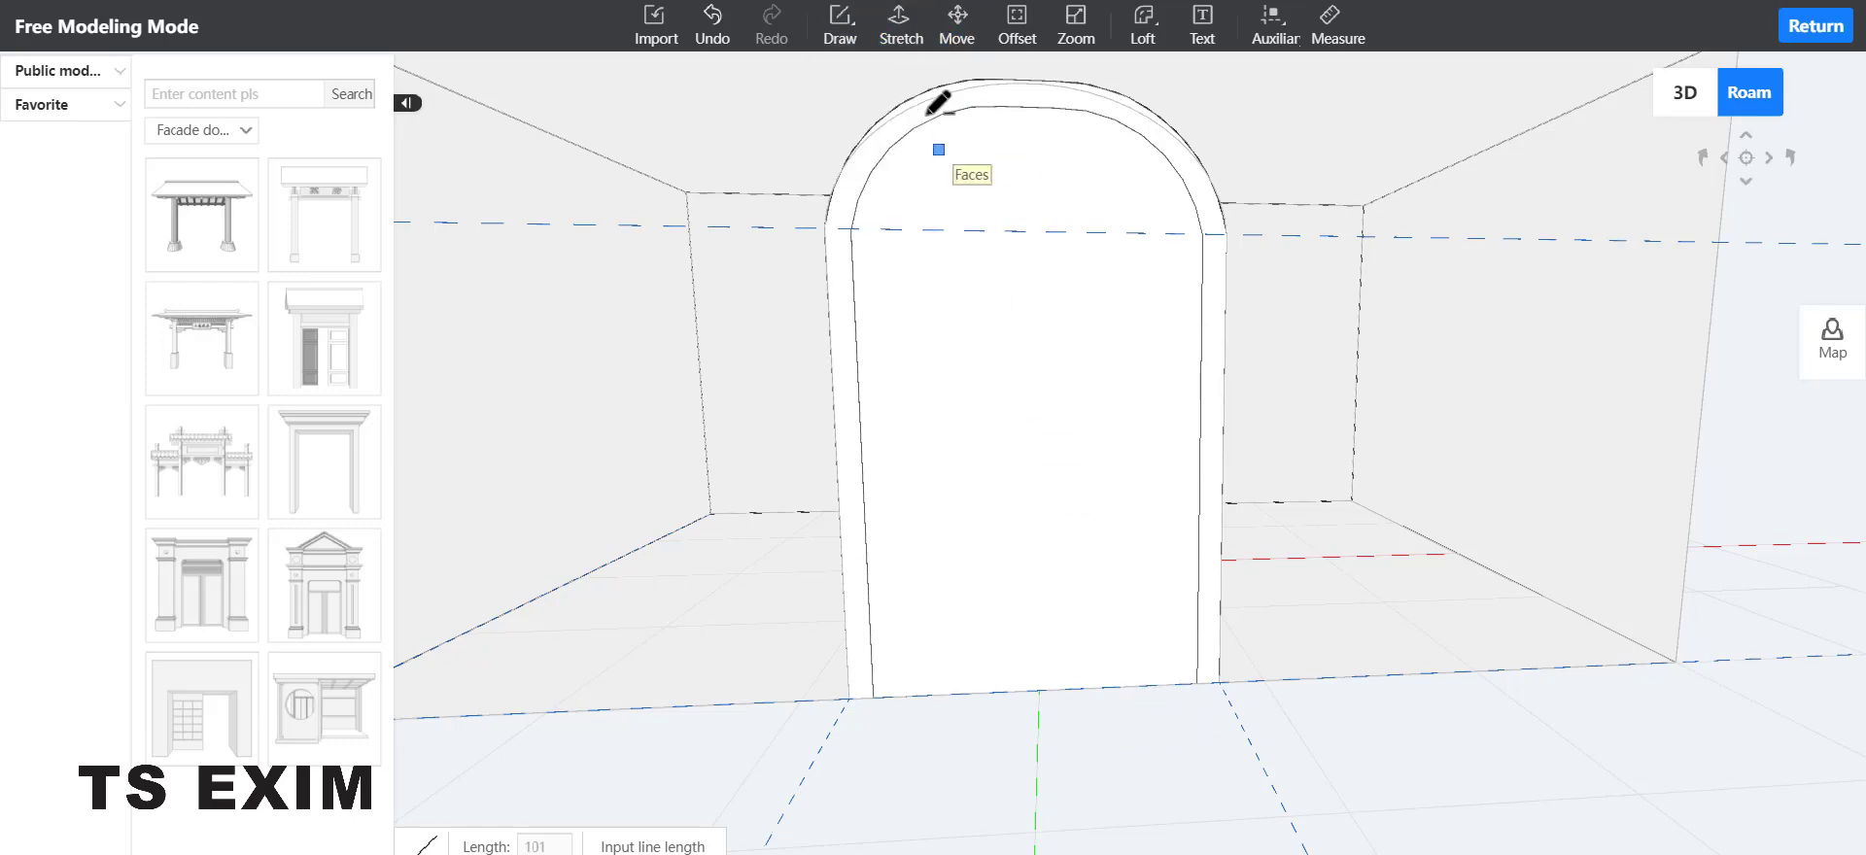
pyautogui.click(941, 694)
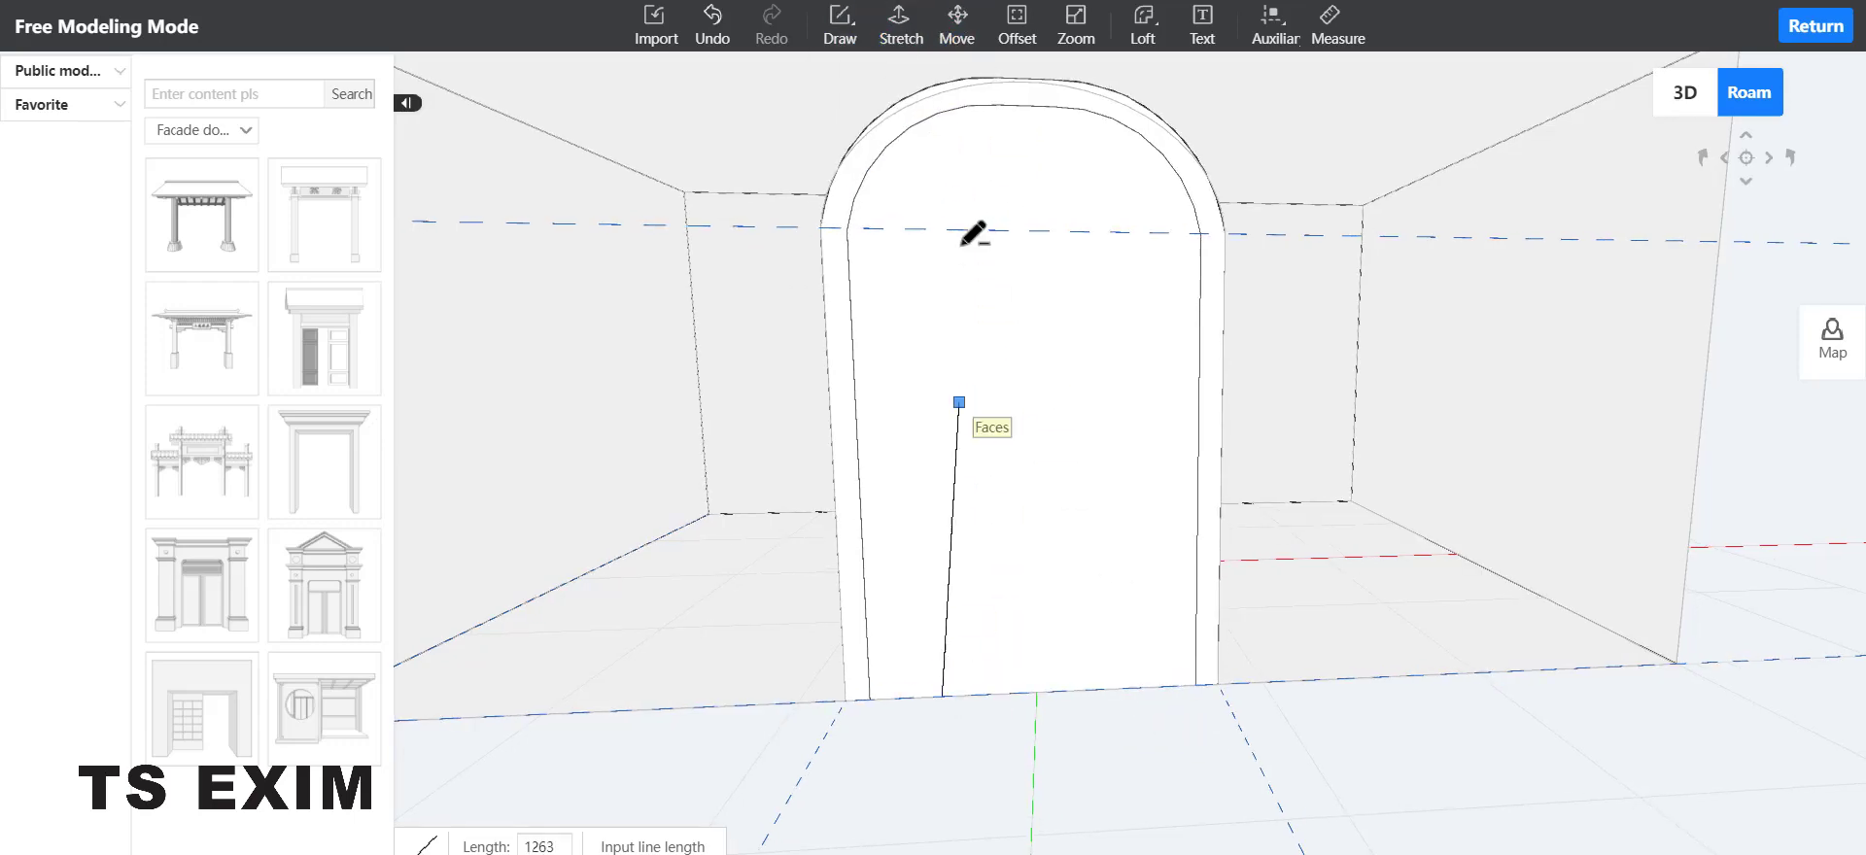
pyautogui.click(921, 109)
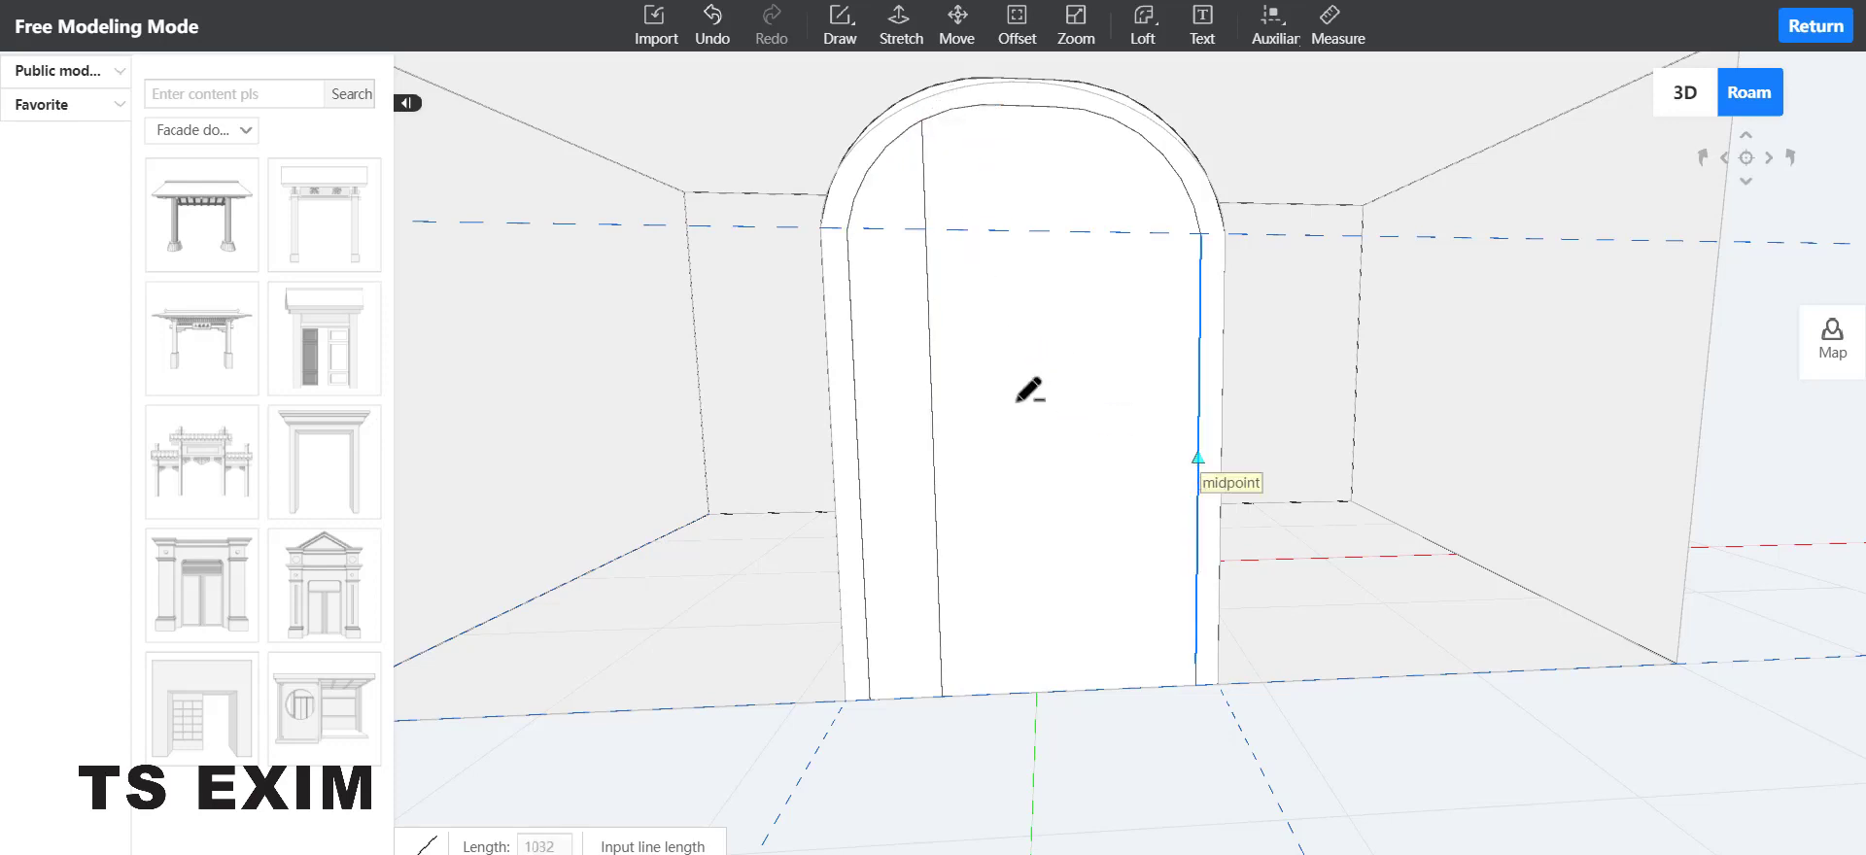
pyautogui.click(1127, 688)
pyautogui.moveTo(1127, 687); pyautogui.dragTo(1254, 165, button='middle')
pyautogui.click(1328, 219)
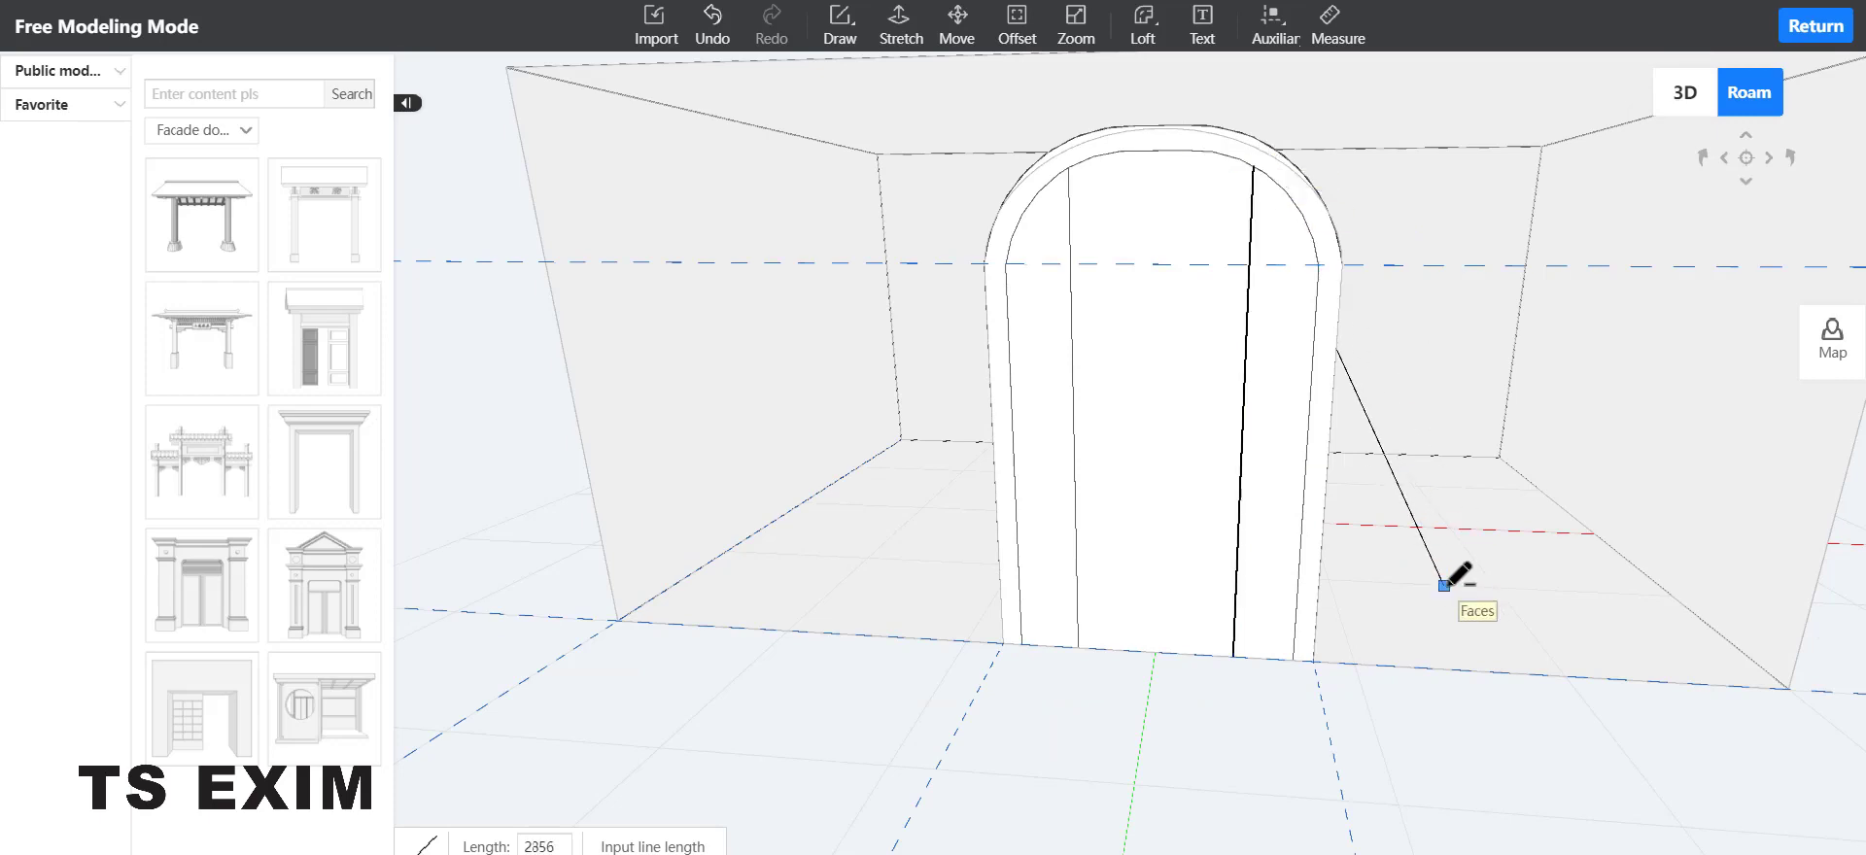
pyautogui.press('Escape')
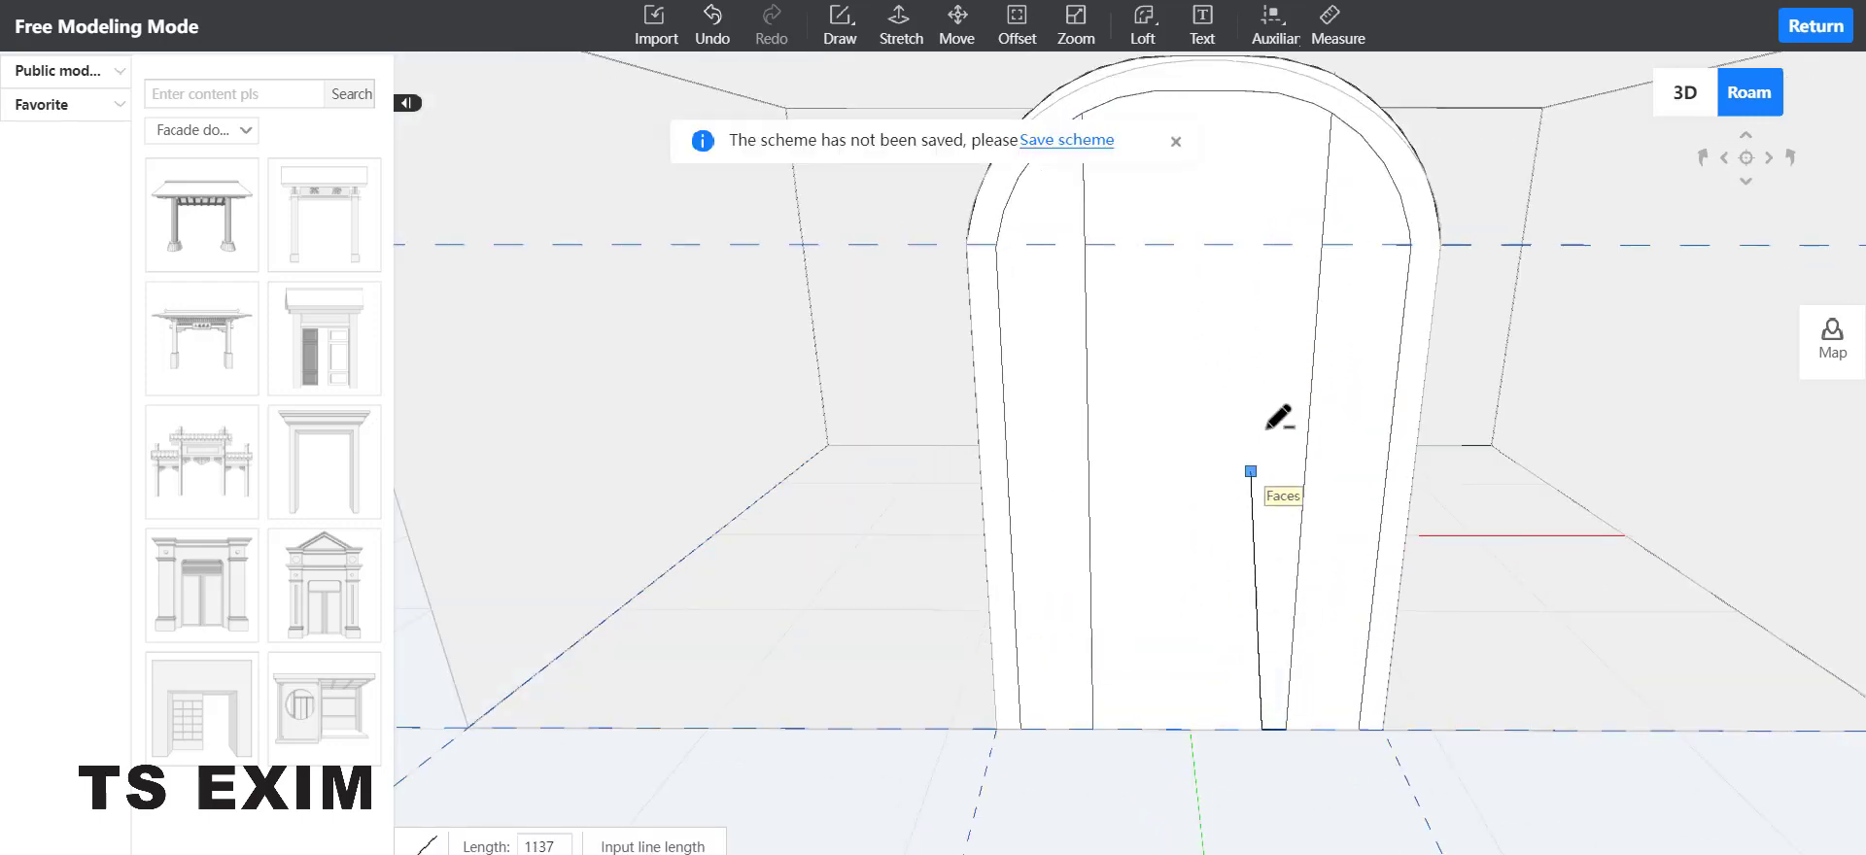
# Step: Draw a second vertical line up to the inner arch just inside the right vertical line, forming a narrow strip
pyautogui.click(1300, 94)
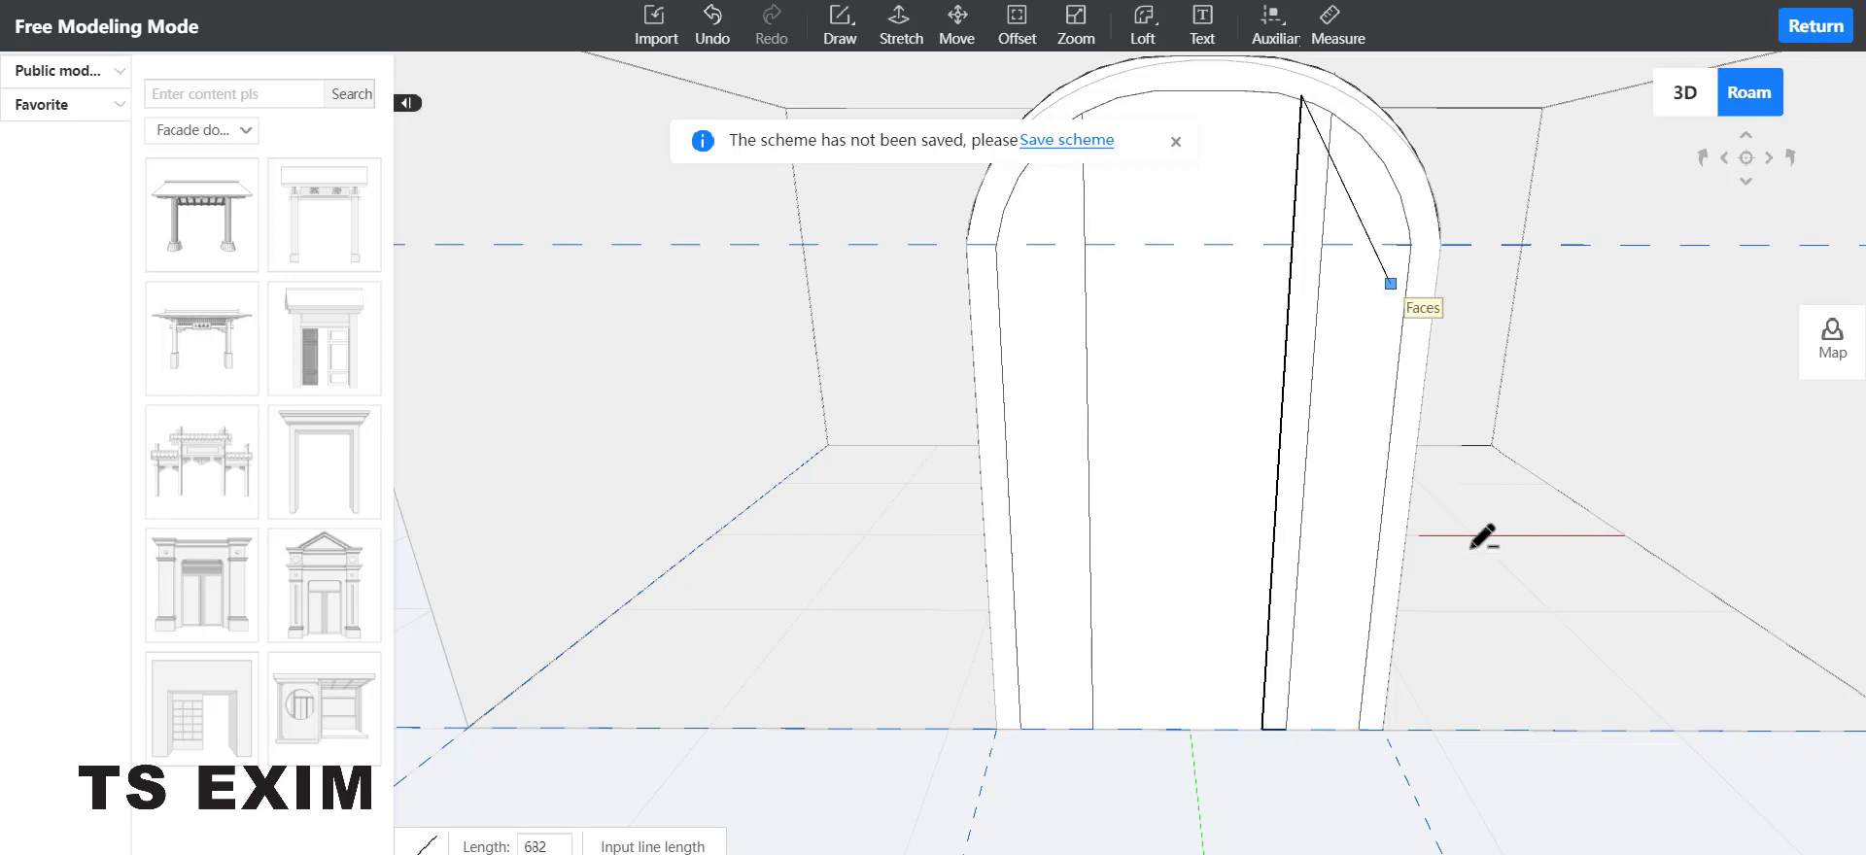
pyautogui.press('Escape')
pyautogui.press('Escape')
pyautogui.click(1300, 361)
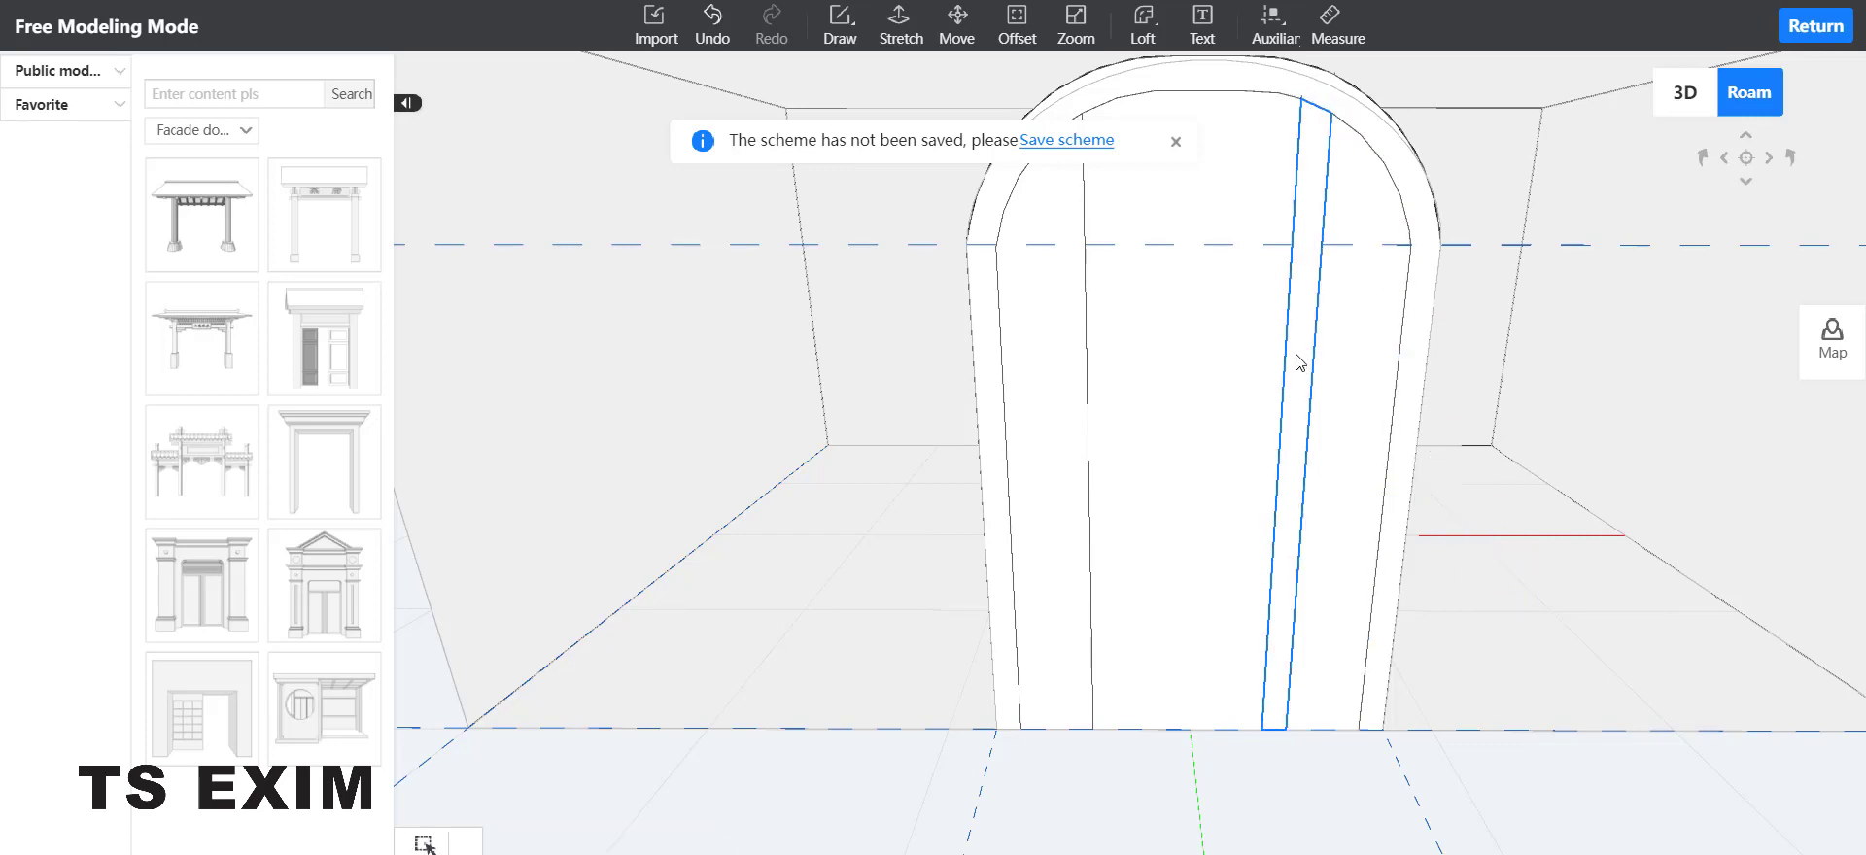
# Step: Draw a matching second vertical line just inside the left vertical line, from the bottom edge up to the inner arch
pyautogui.press('Return')
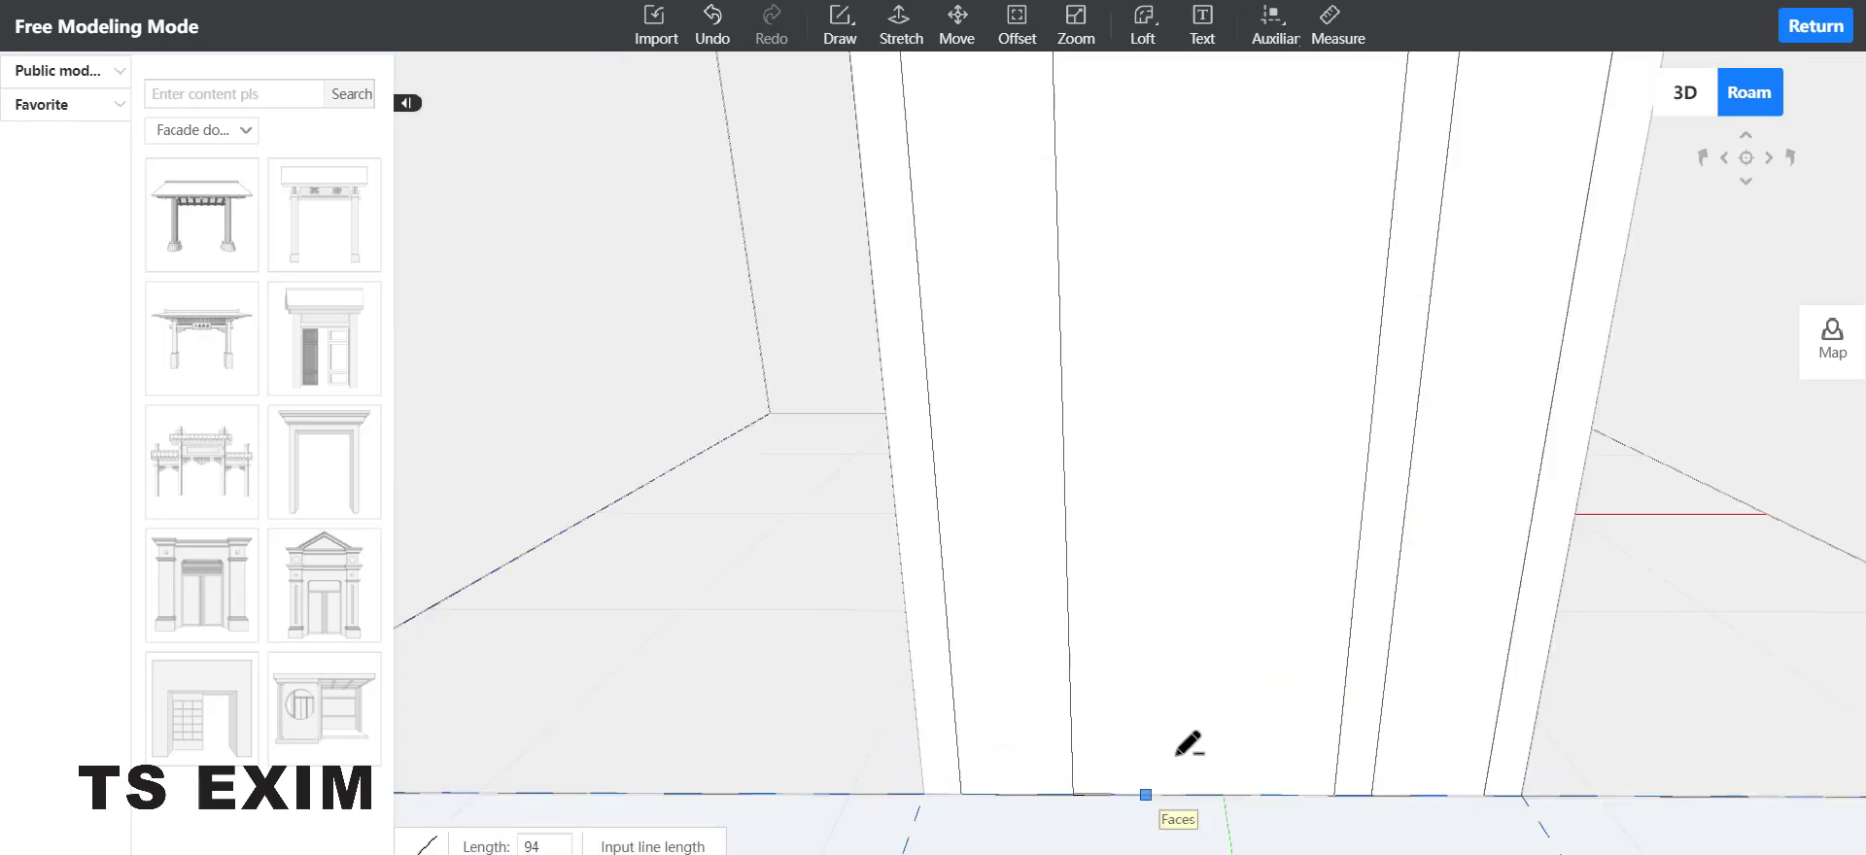
pyautogui.scroll(-5, 1146, 467)
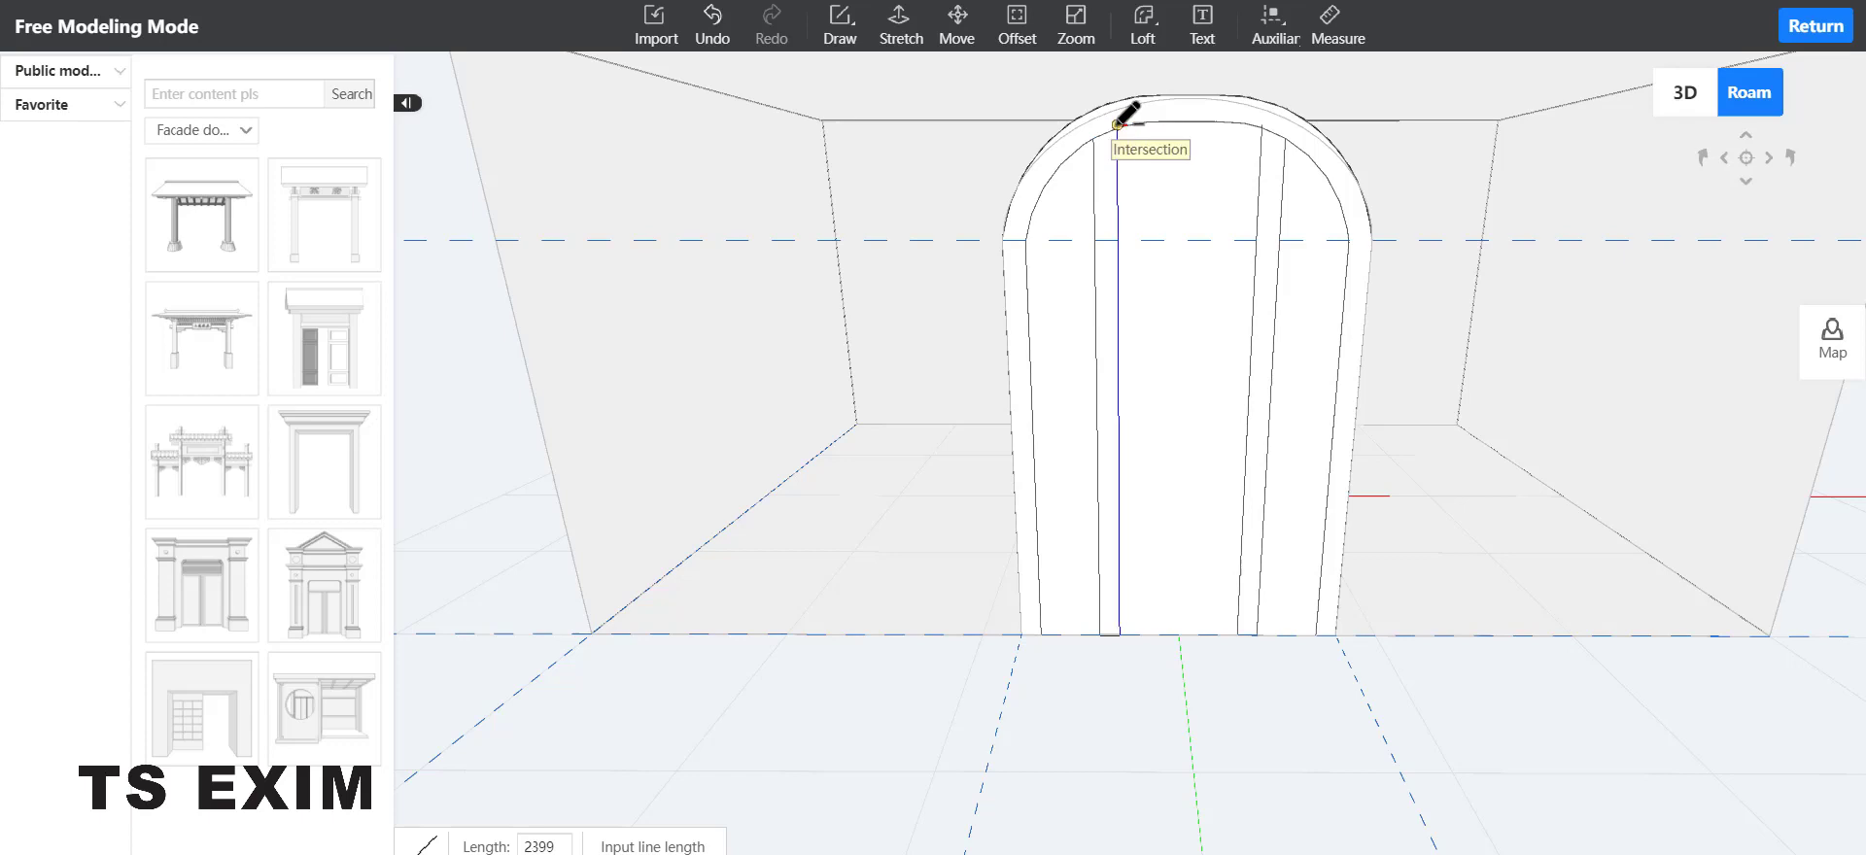
pyautogui.click(1117, 124)
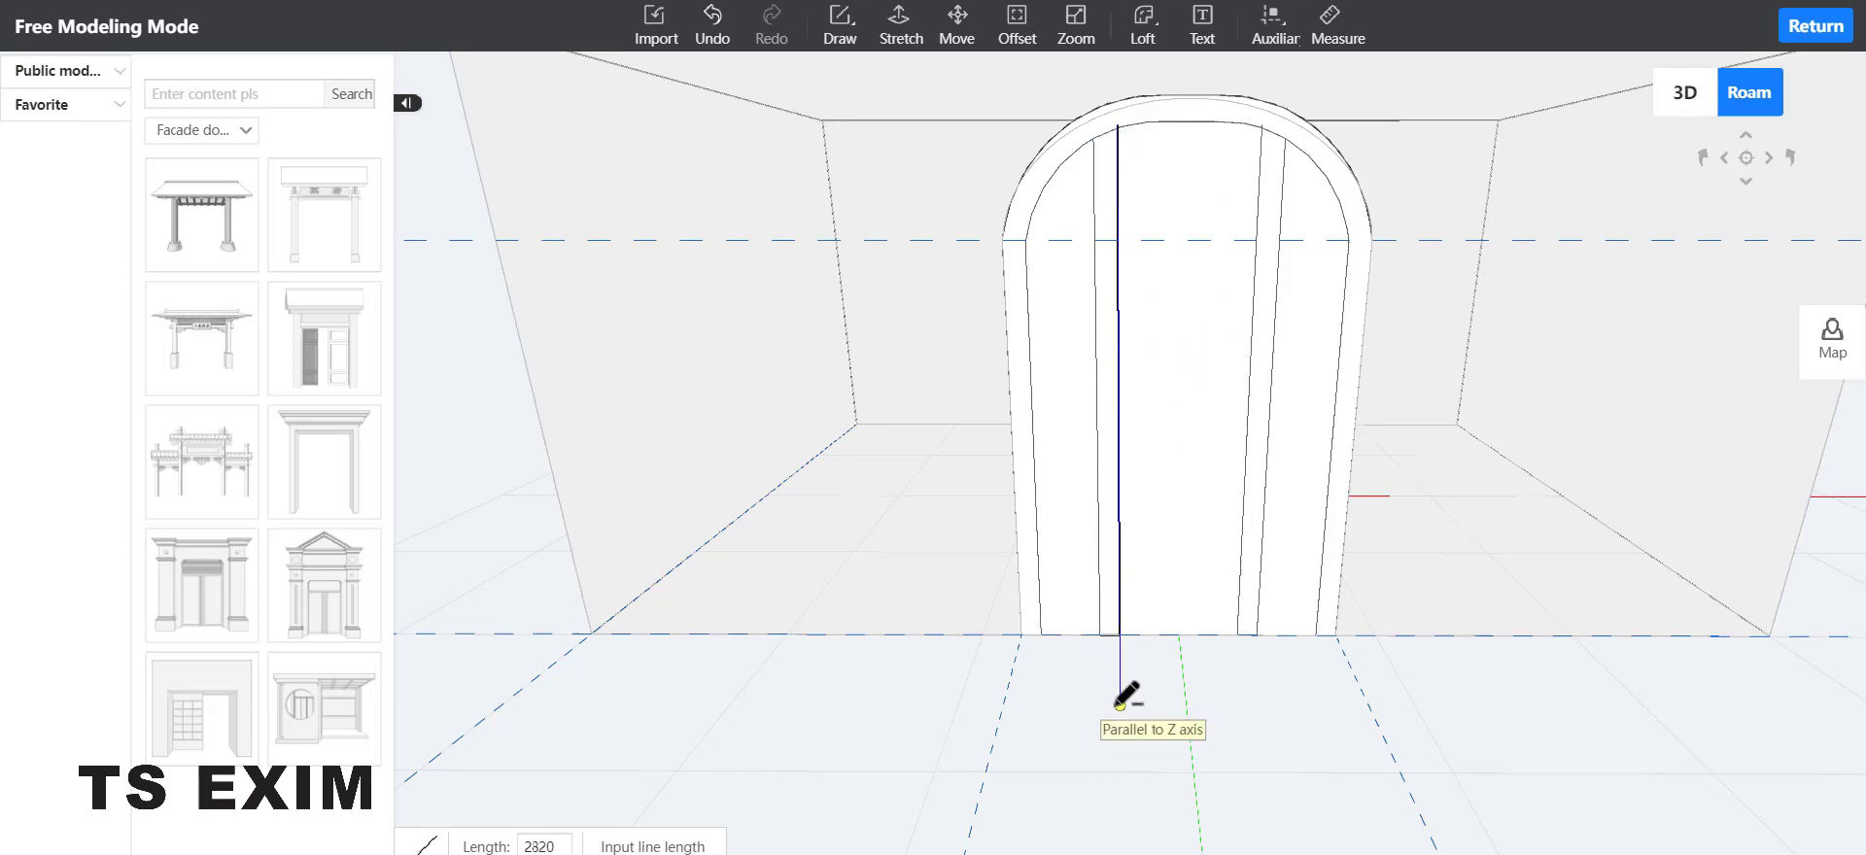
pyautogui.press('Escape')
pyautogui.moveTo(1117, 708)
pyautogui.mouseDown(button='right')
pyautogui.moveTo(1117, 685)
pyautogui.moveTo(1051, 668)
pyautogui.mouseUp(button='right')
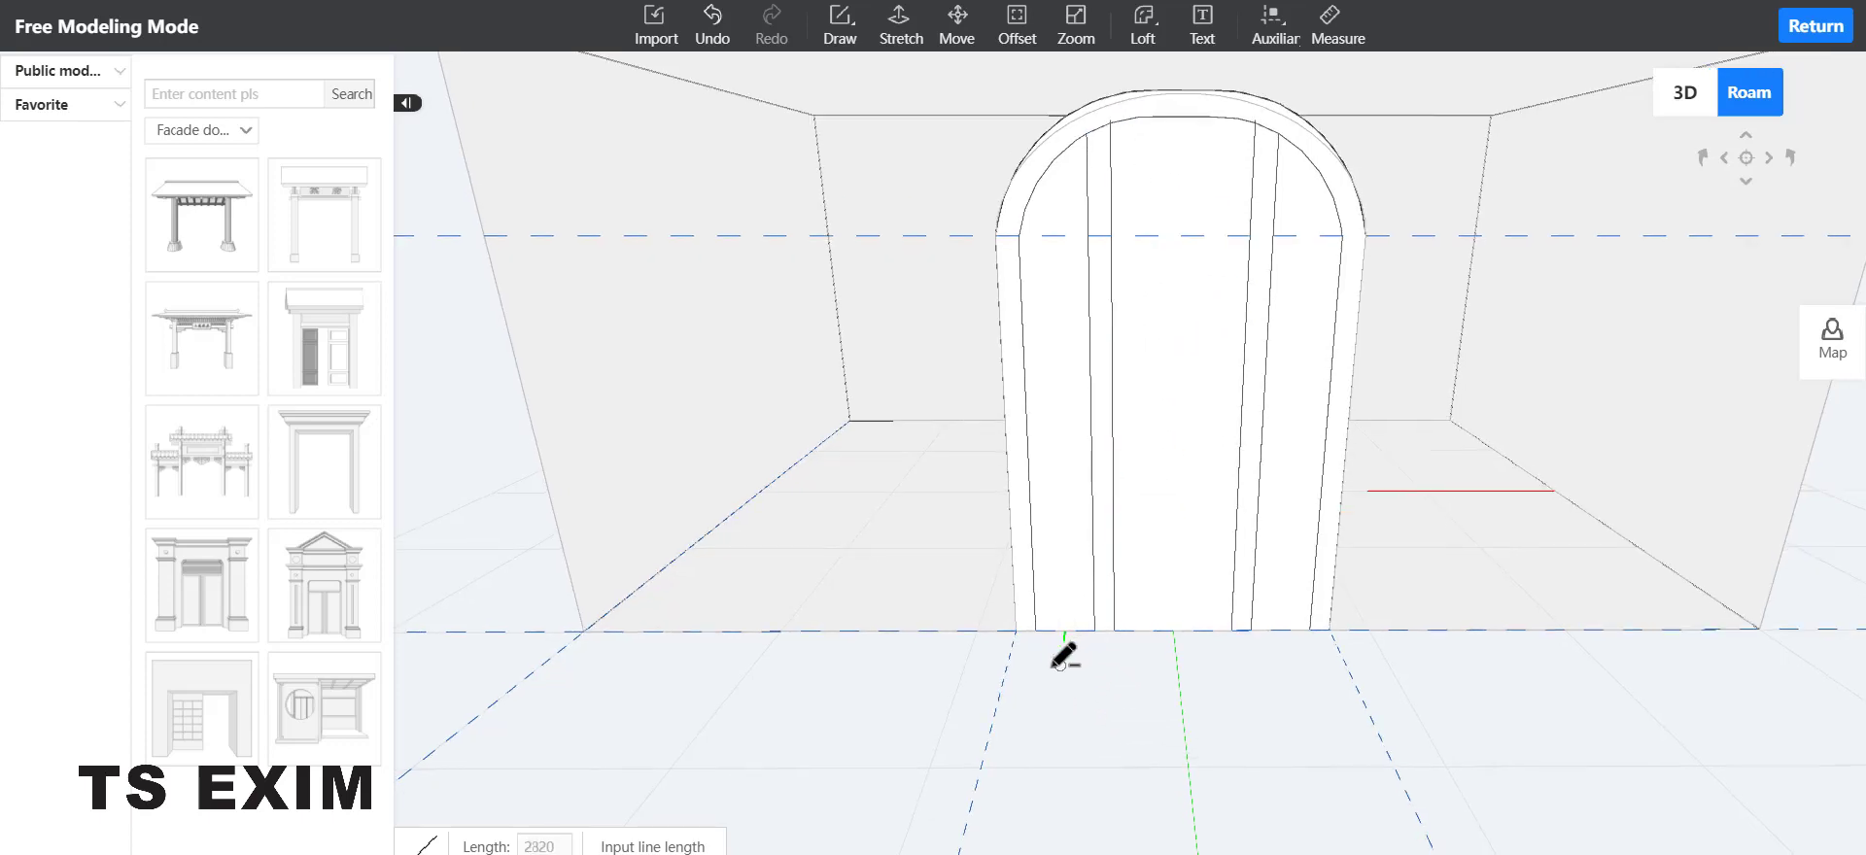
pyautogui.press('Escape')
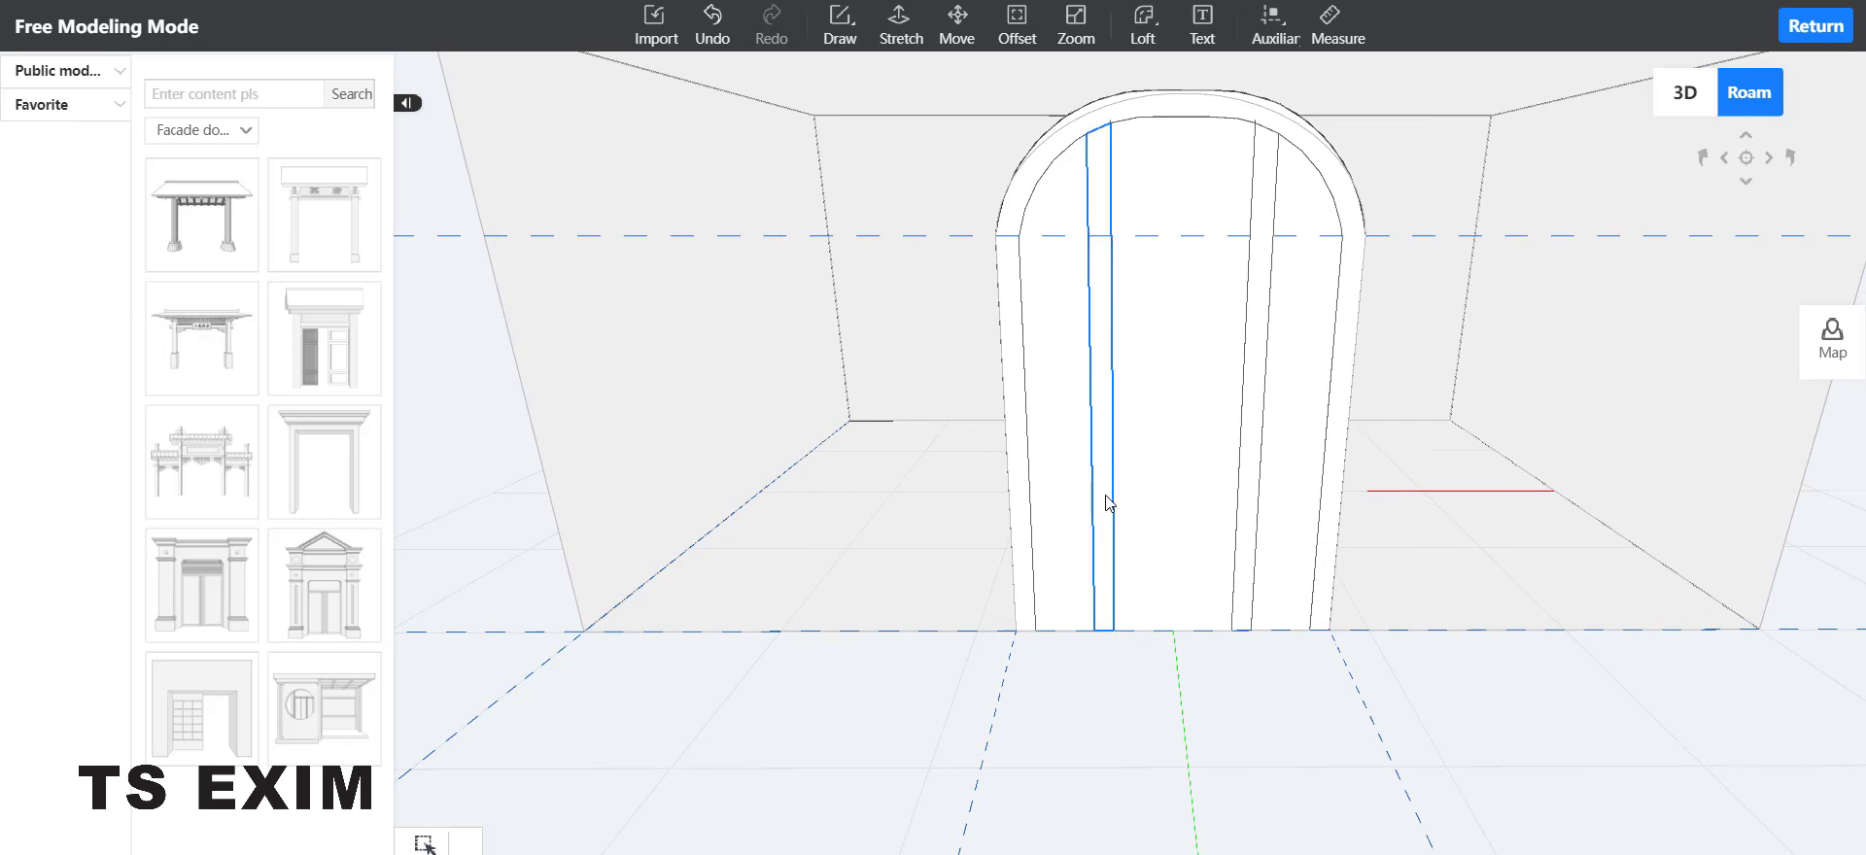
pyautogui.click(1109, 502)
pyautogui.scroll(2, 1453, 309)
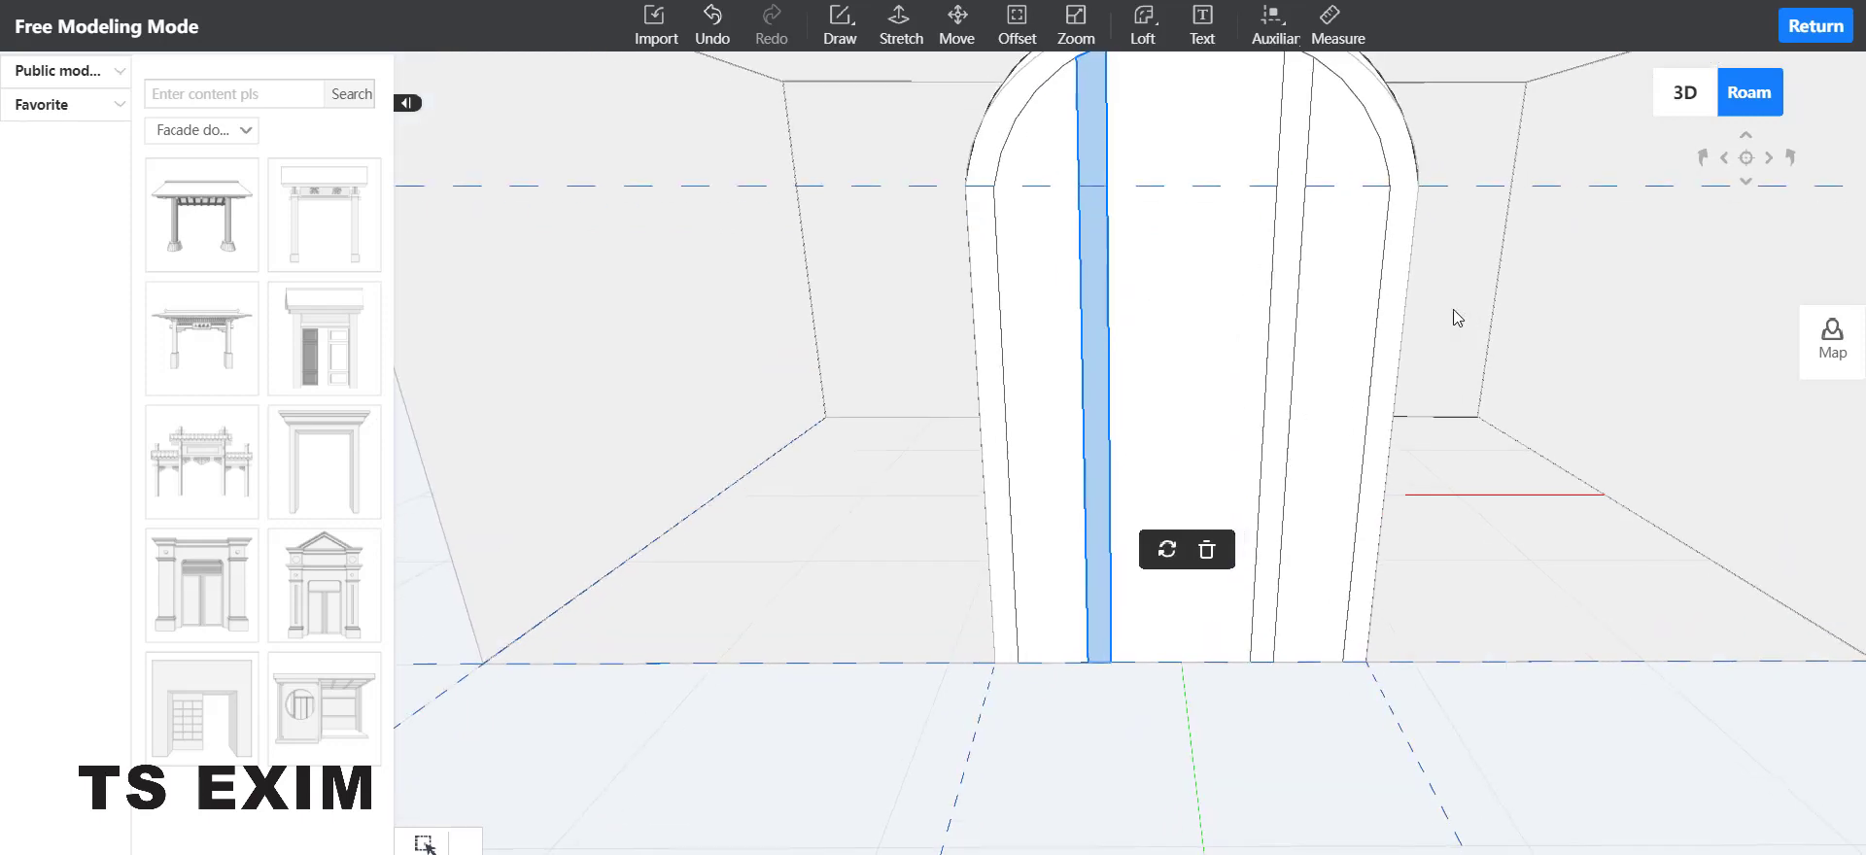
pyautogui.scroll(-3, 1431, 601)
pyautogui.click(1421, 667)
pyautogui.scroll(1, 1191, 778)
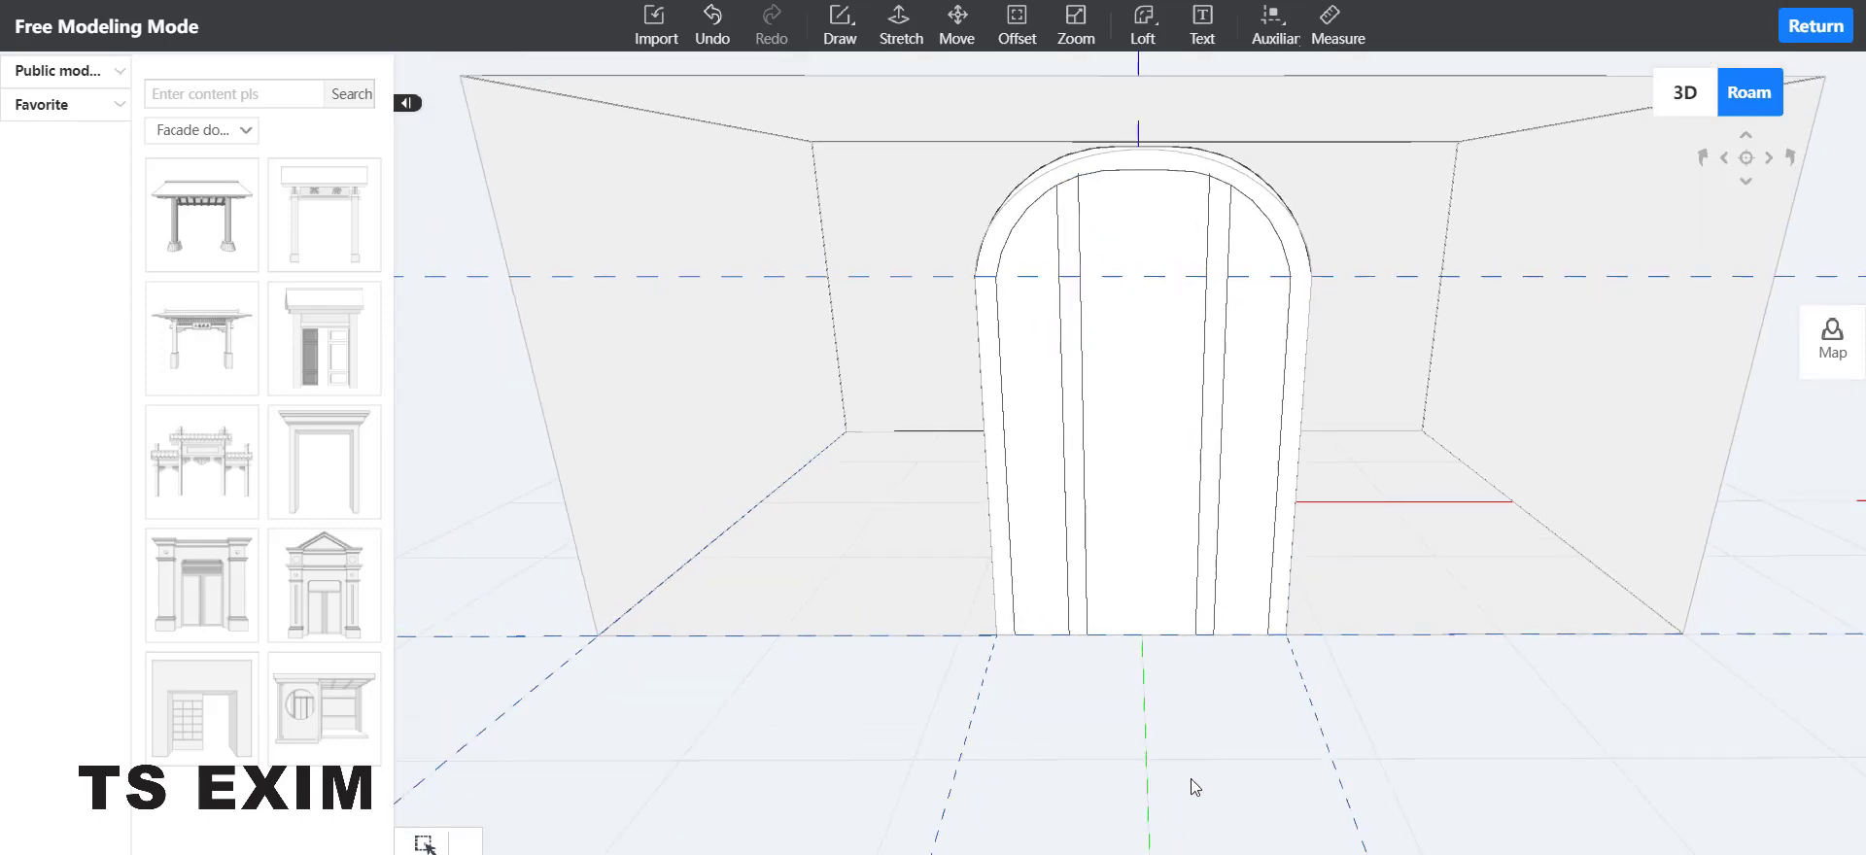
pyautogui.moveTo(1191, 779); pyautogui.dragTo(1145, 755)
pyautogui.scroll(1, 1167, 795)
pyautogui.moveTo(1184, 815); pyautogui.dragTo(1205, 821)
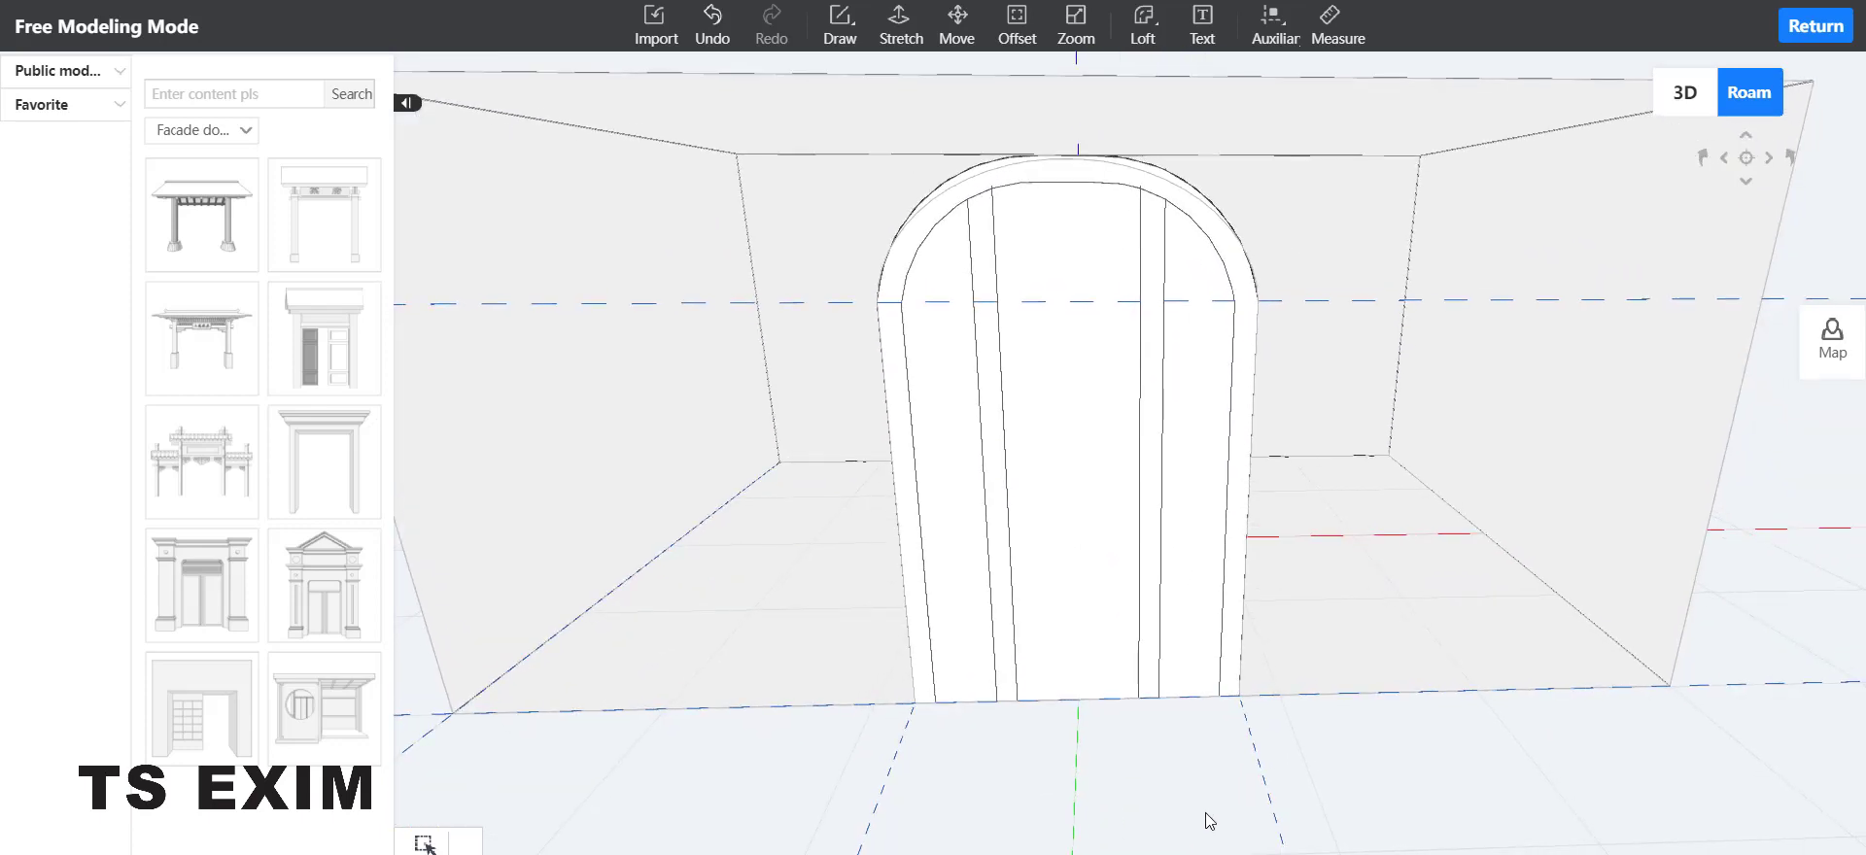
# Step: Redo the undone vertical line that closes the left narrow strip
pyautogui.scroll(1, 1141, 801)
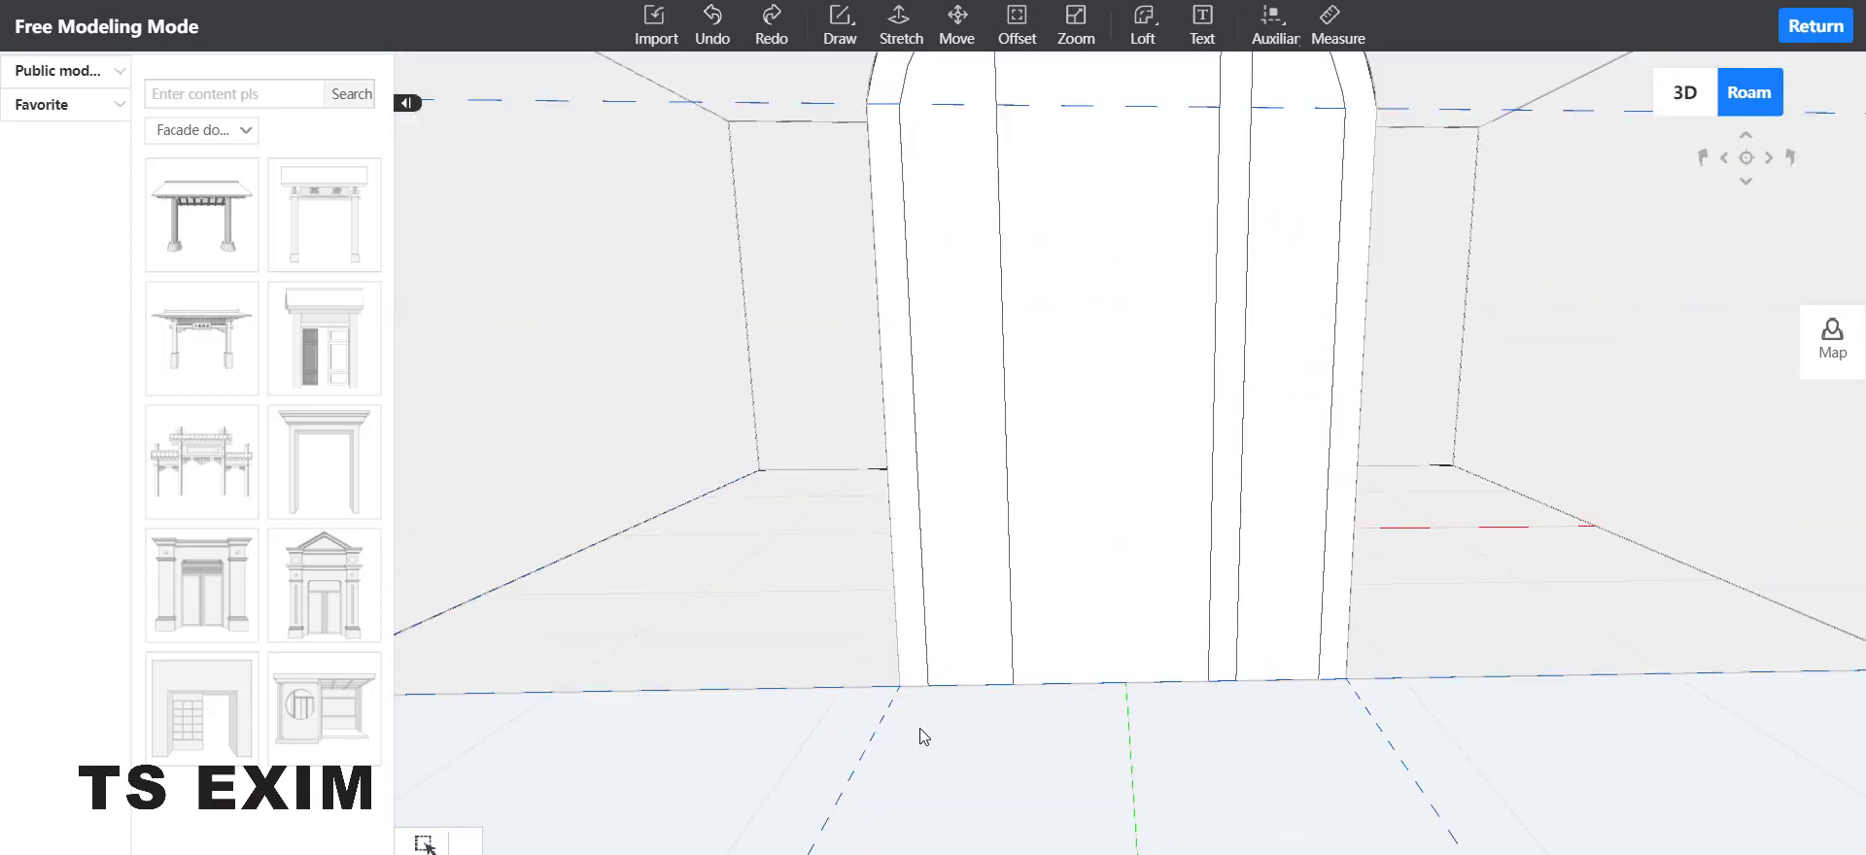
pyautogui.hotkey('ctrl', 'y')
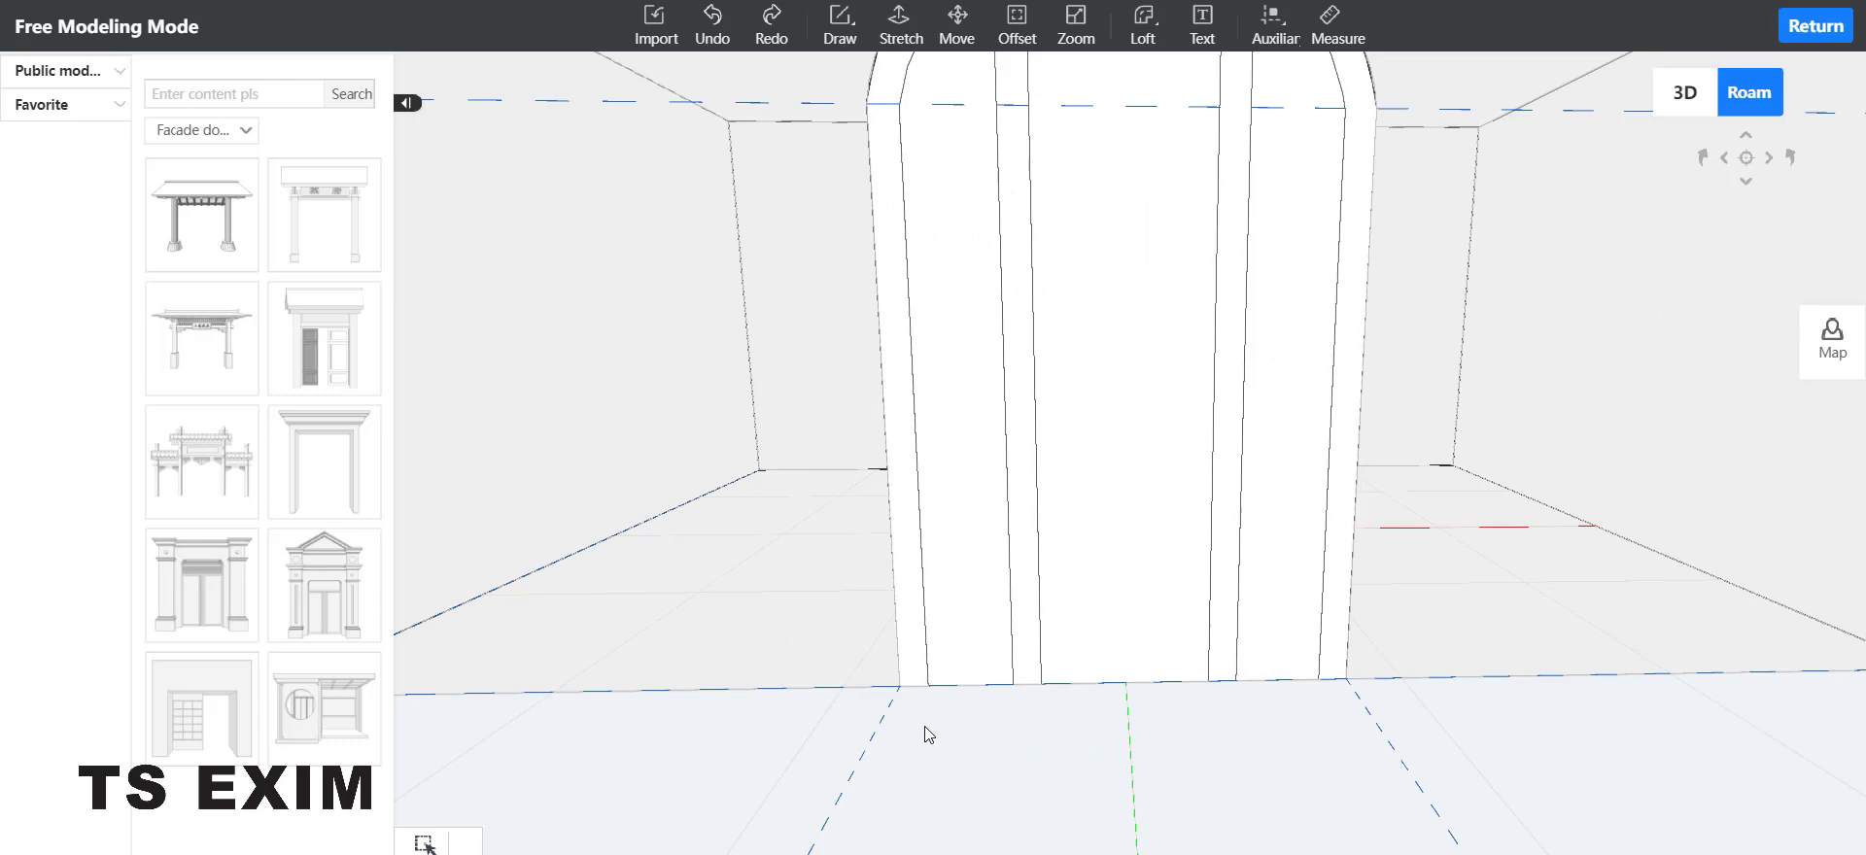
# Step: Try a horizontal dividing line from the midpoint of the inner panel's left edge straight across to its right edge
pyautogui.click(824, 18)
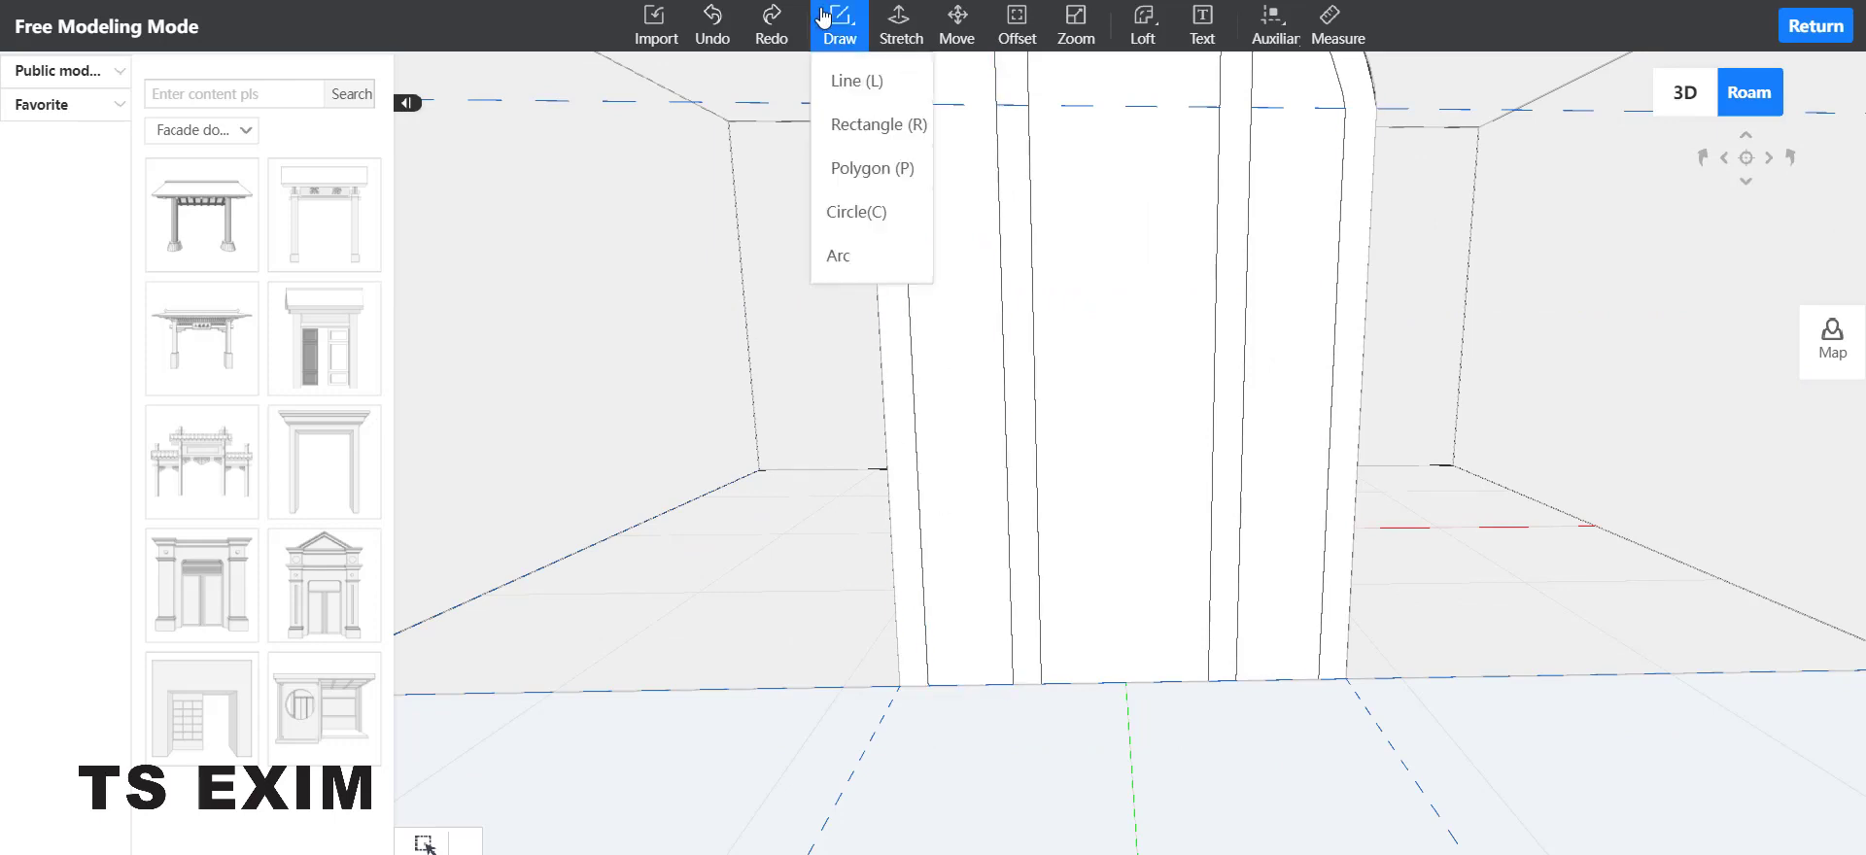
pyautogui.click(855, 81)
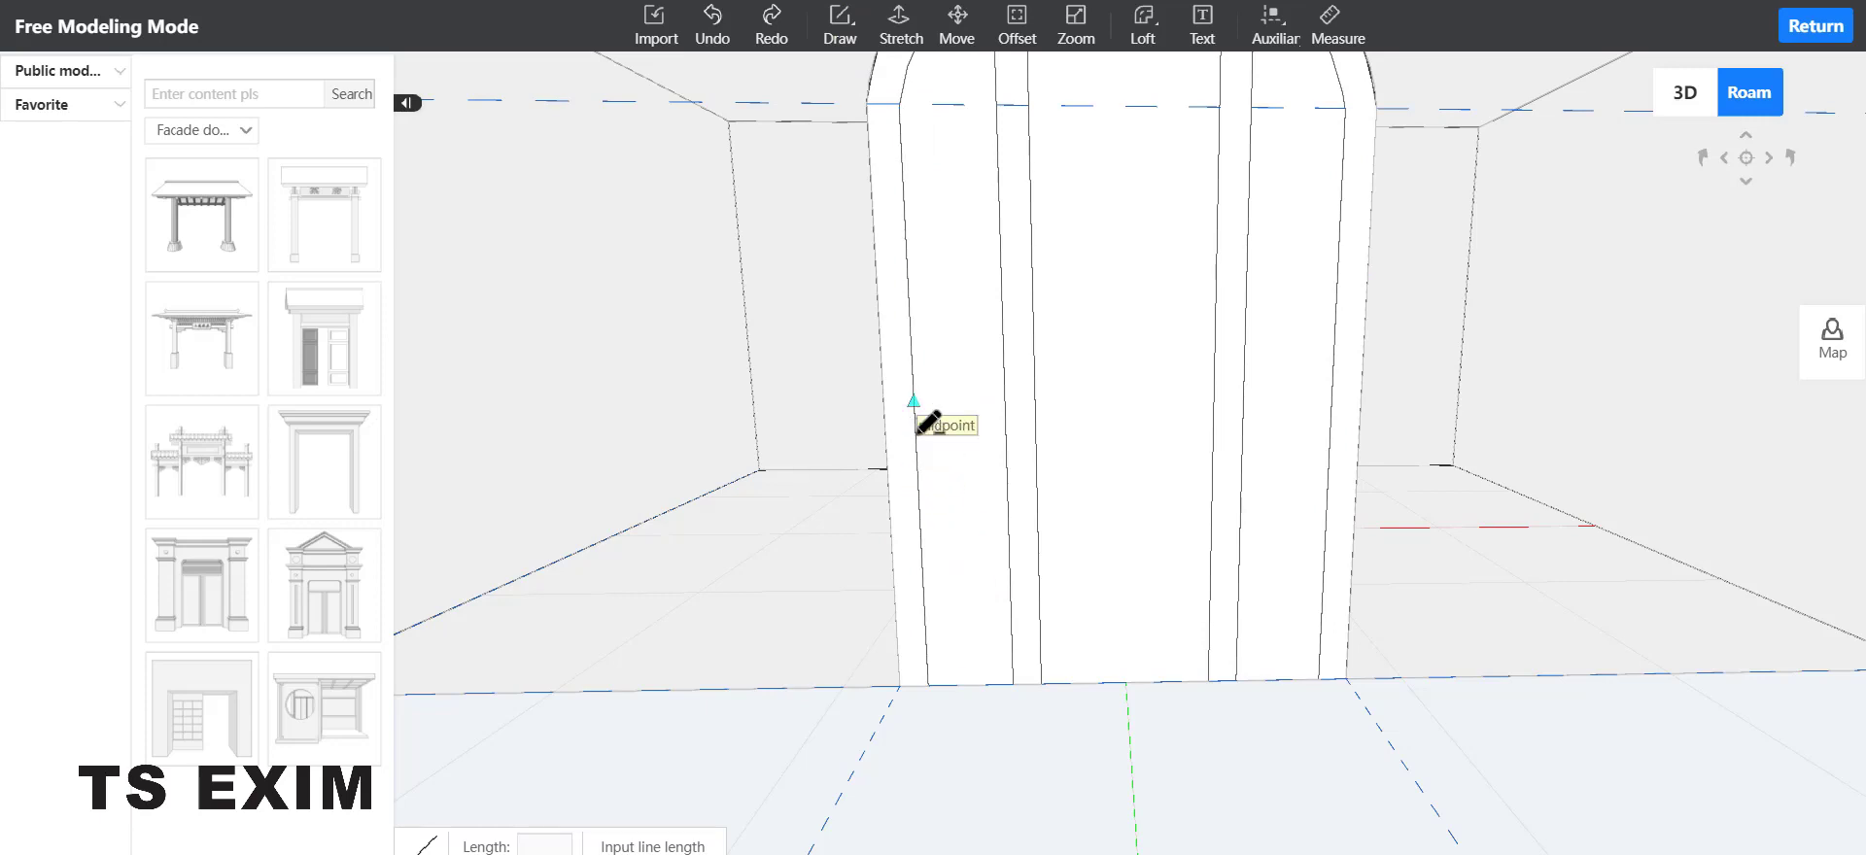
pyautogui.click(913, 399)
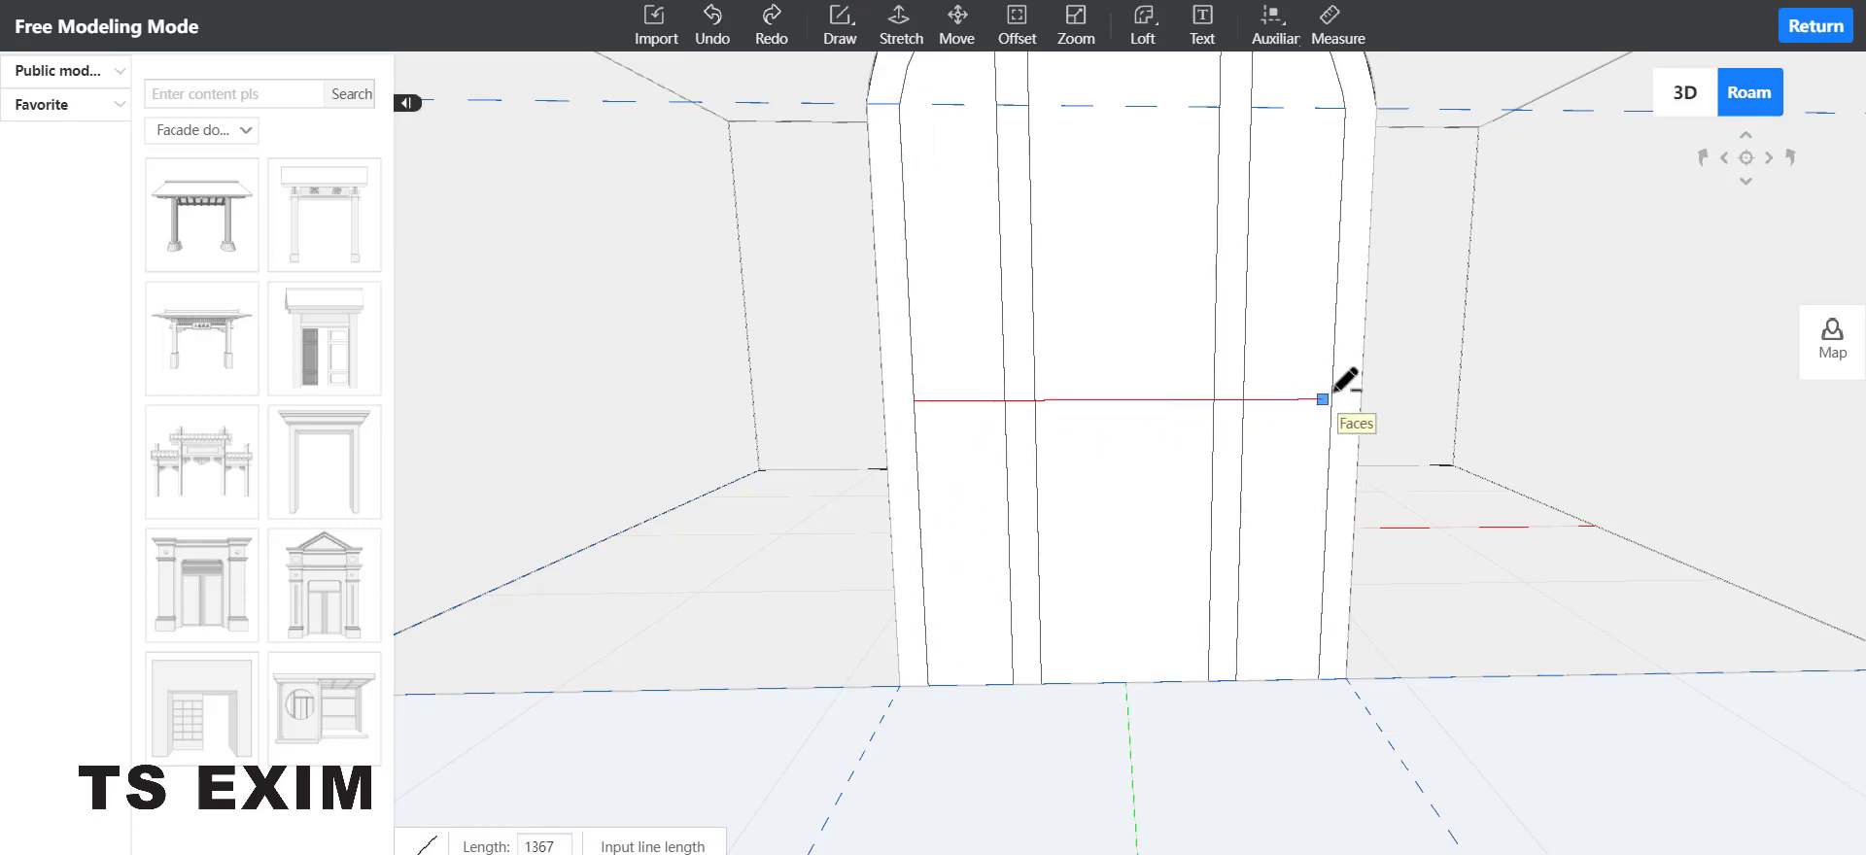
pyautogui.click(1331, 400)
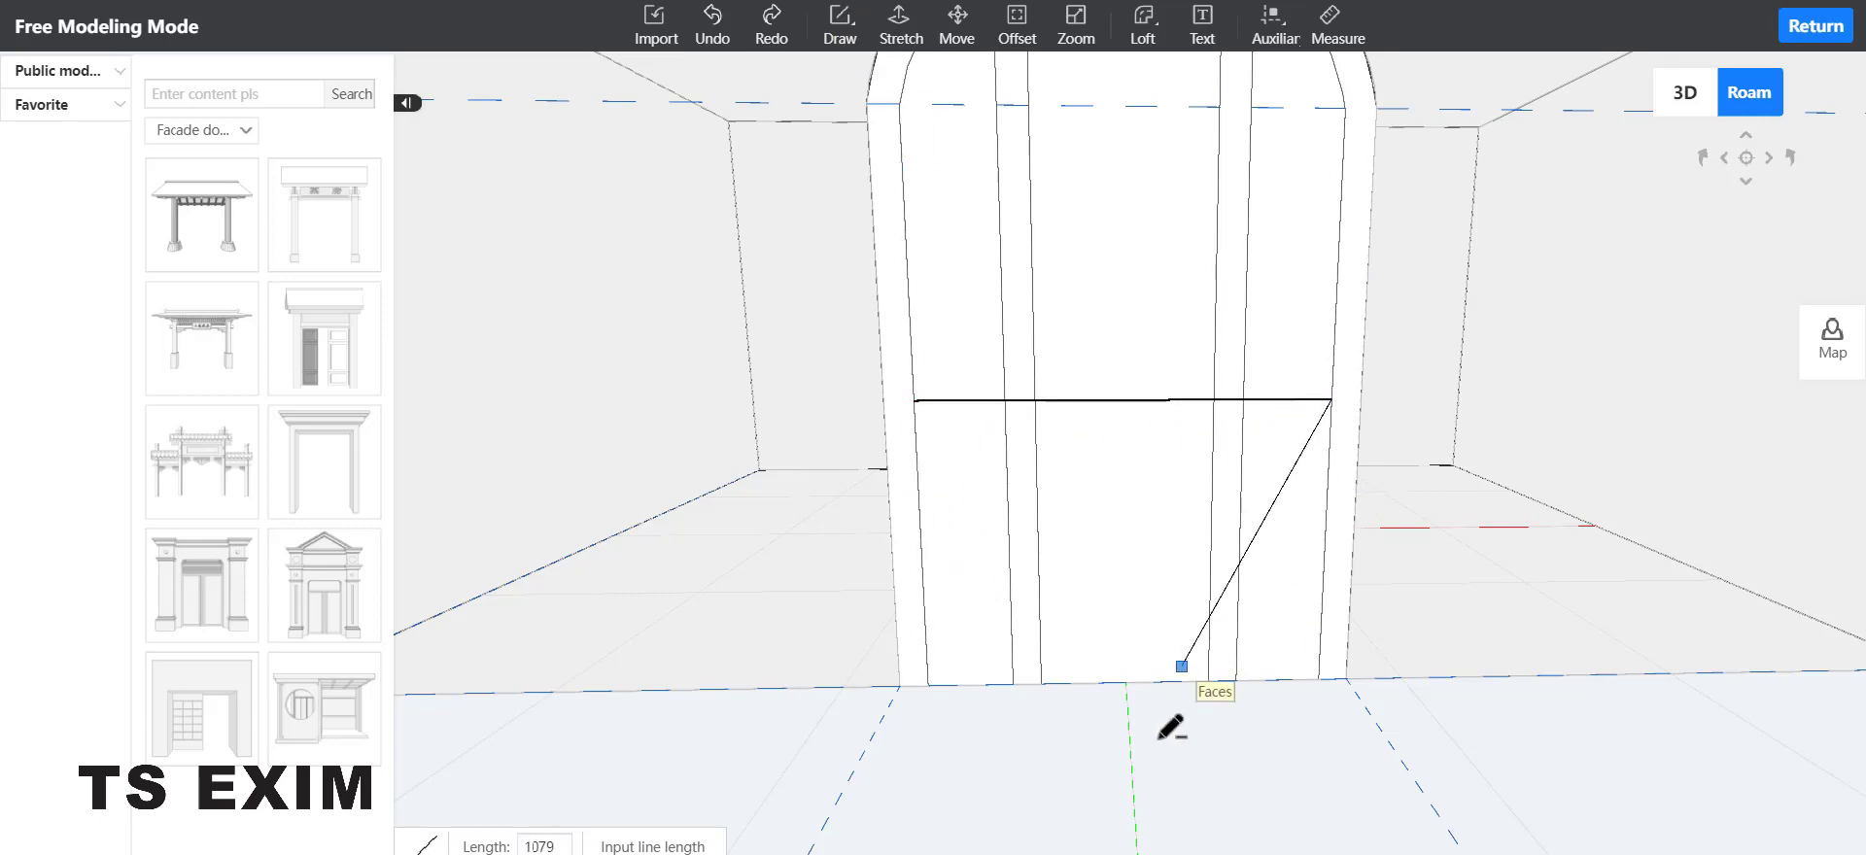
pyautogui.press('Escape')
pyautogui.scroll(-3, 1170, 727)
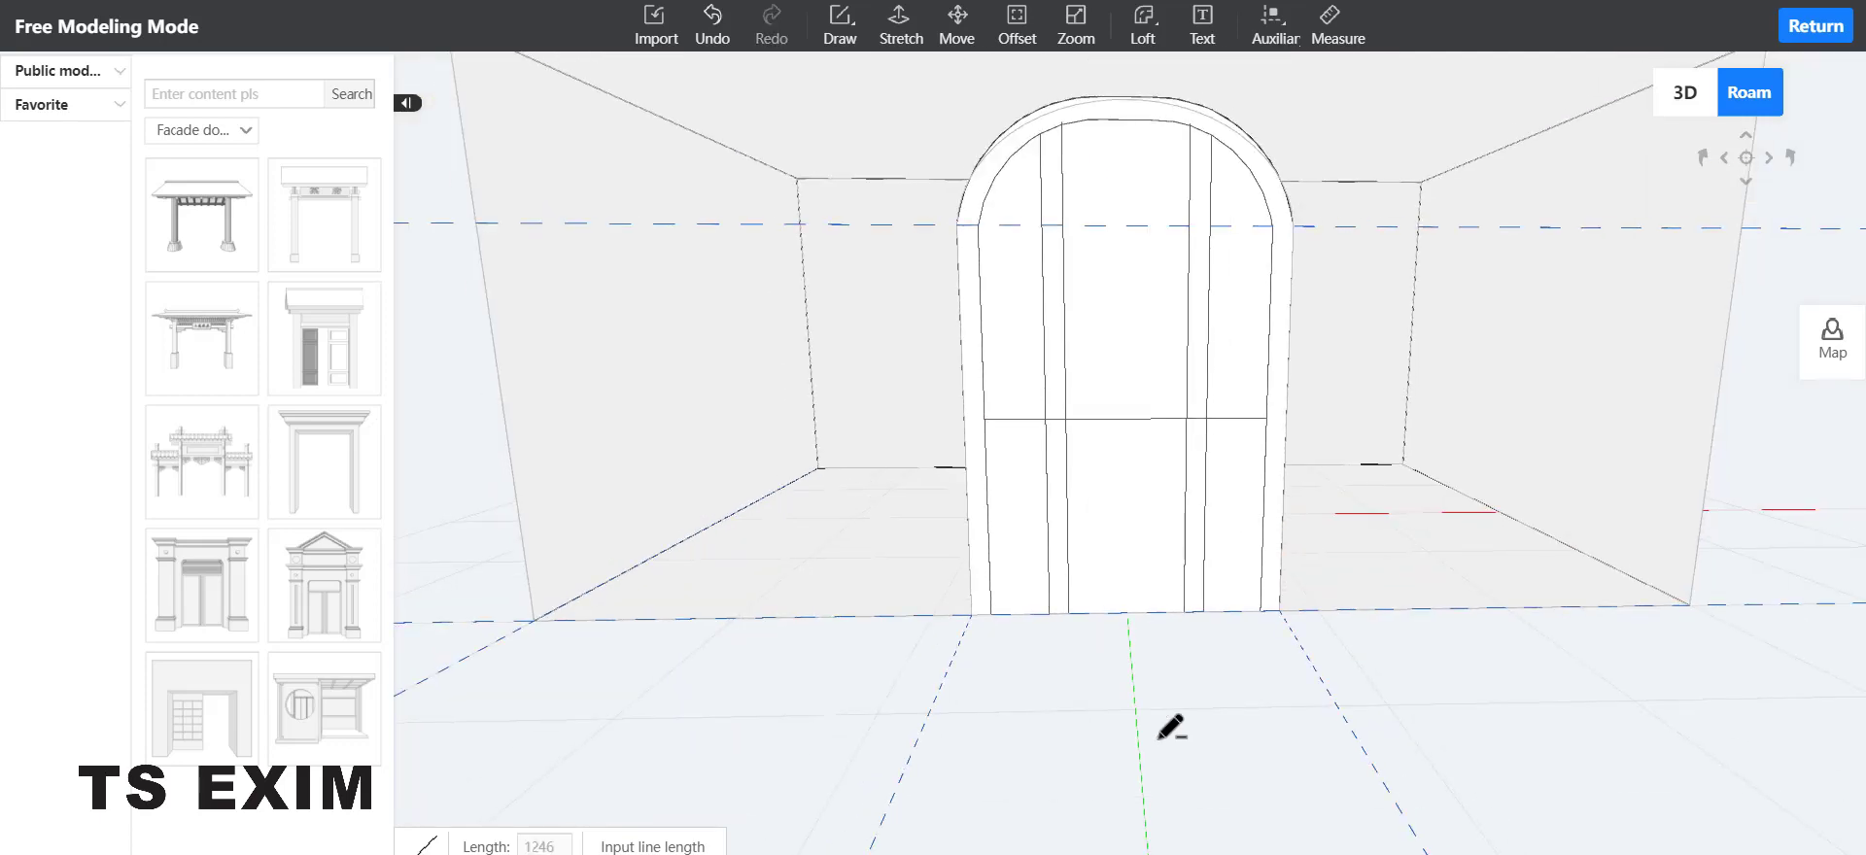
pyautogui.scroll(4, 1149, 788)
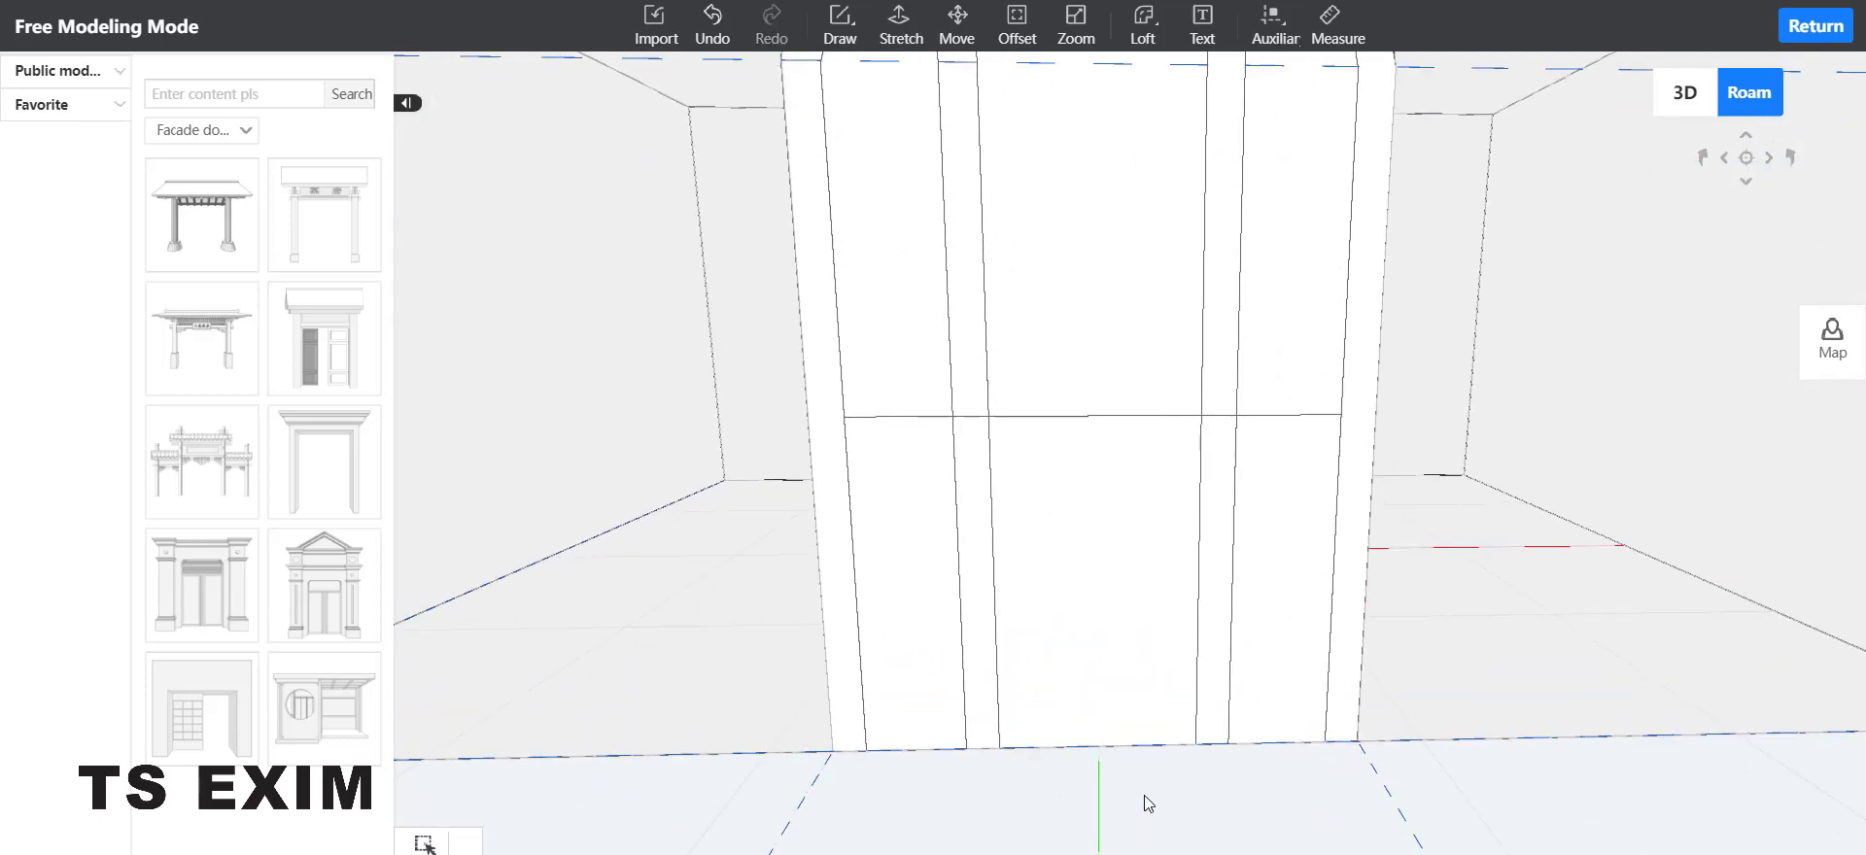
pyautogui.scroll(-2, 1165, 812)
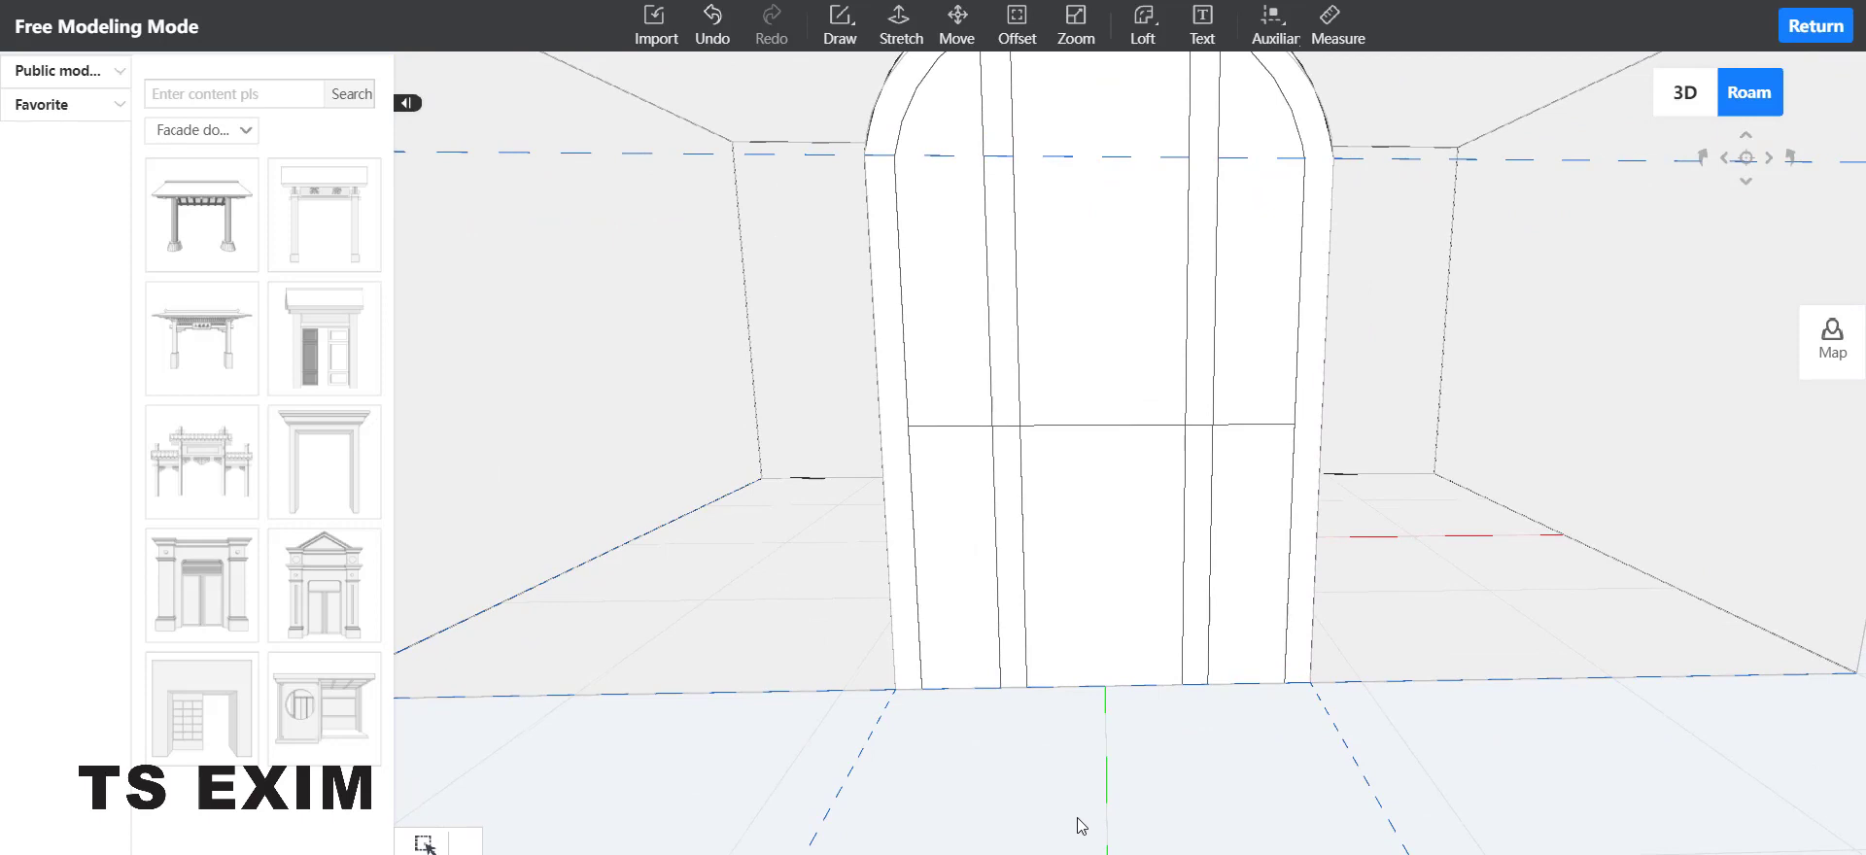
pyautogui.scroll(1, 1081, 826)
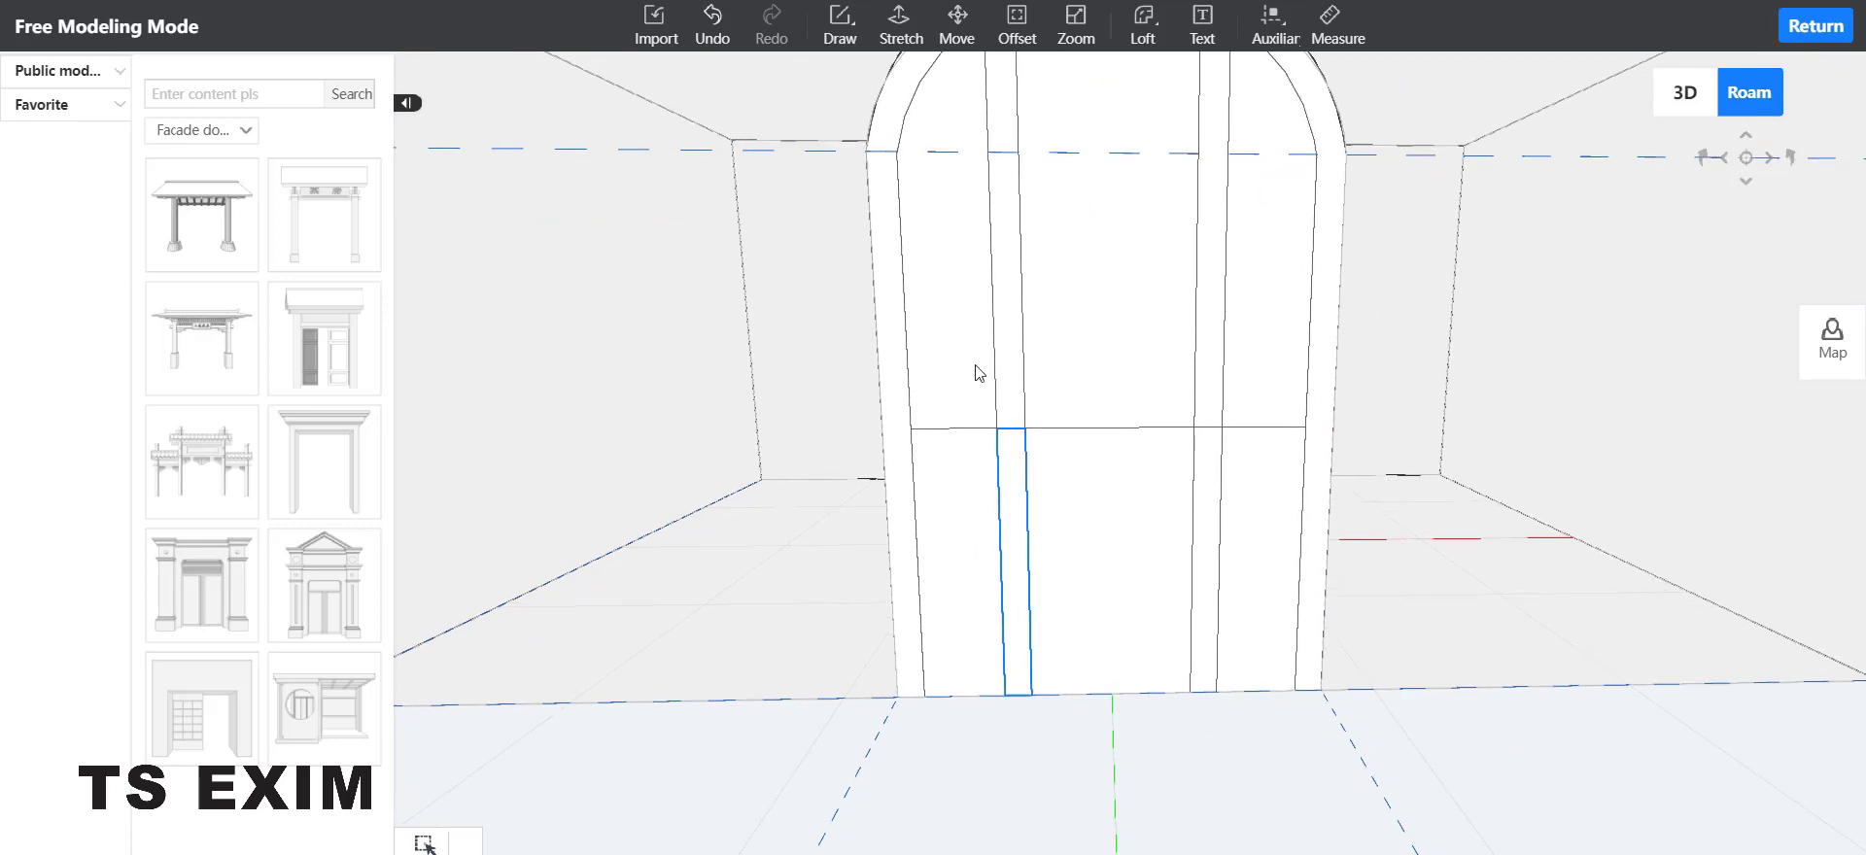
# Step: Draw a horizontal dividing line across the inner panel from its left edge to its right edge, below mid-height
pyautogui.click(833, 38)
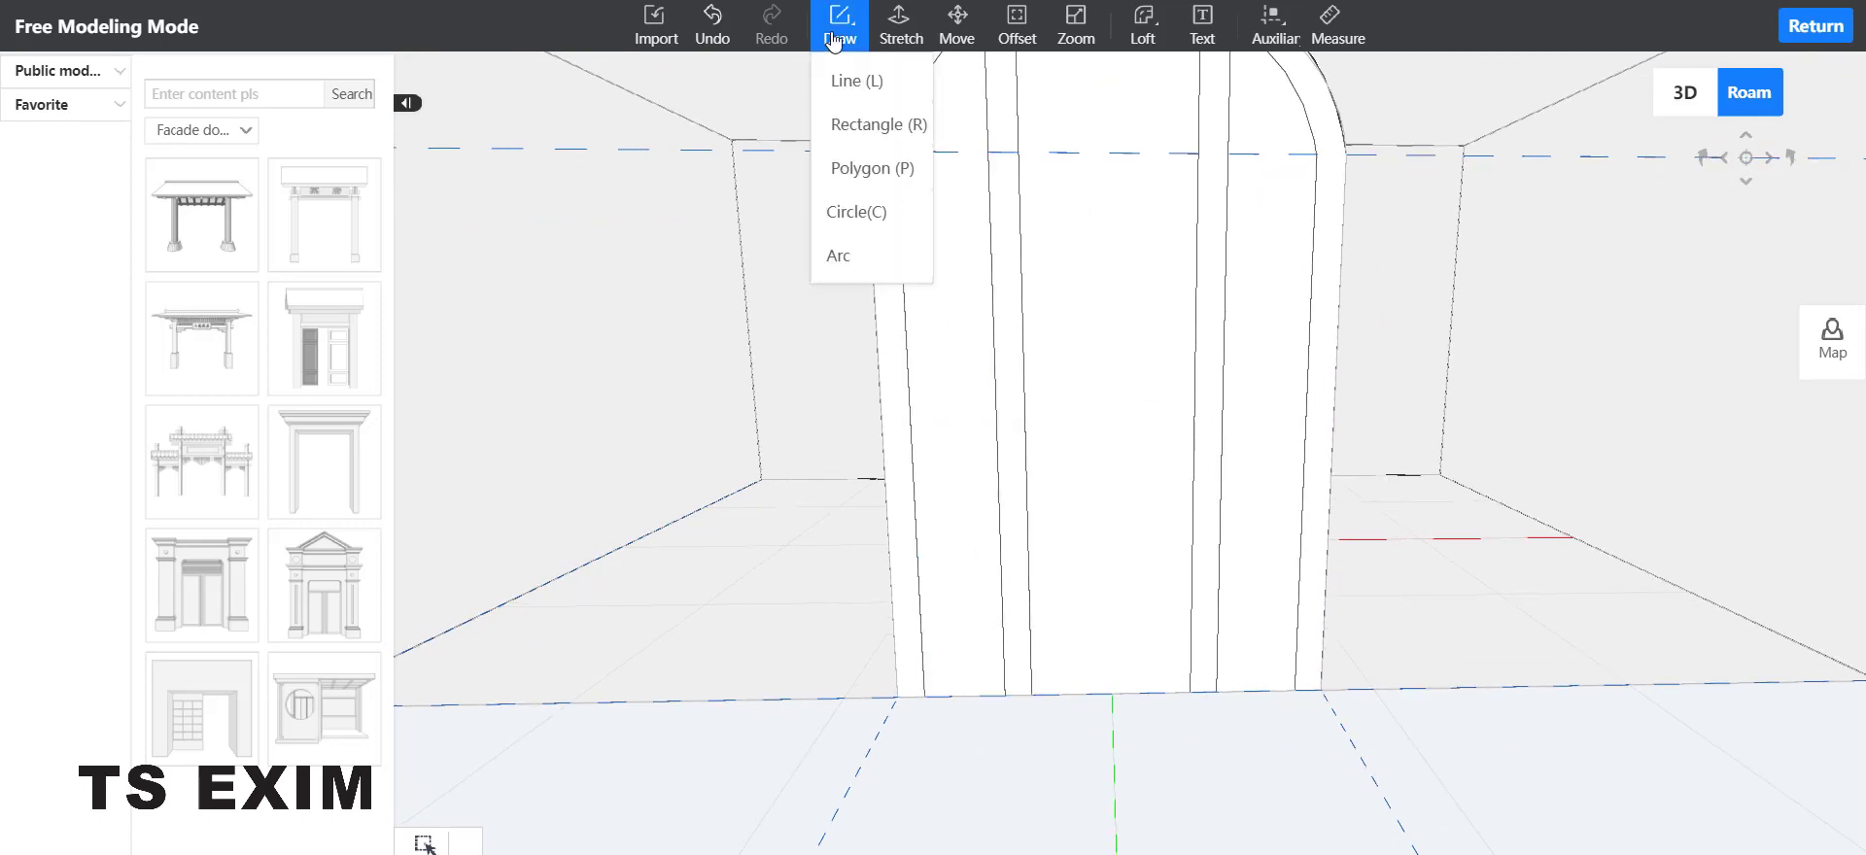
pyautogui.click(854, 80)
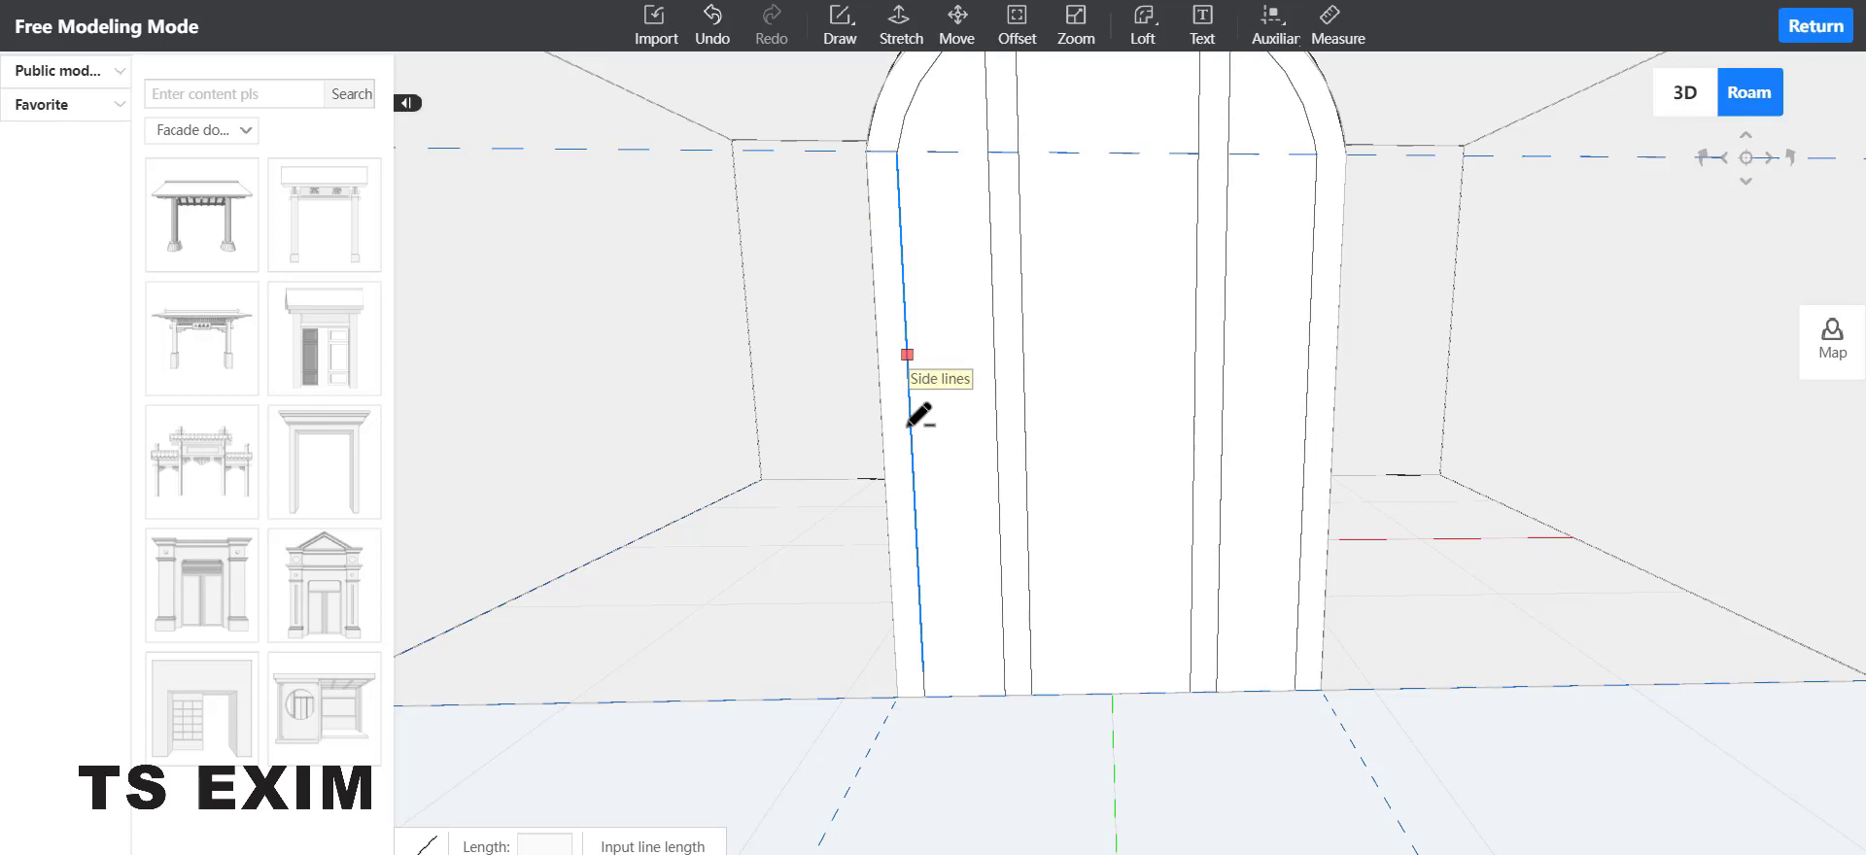
pyautogui.click(913, 484)
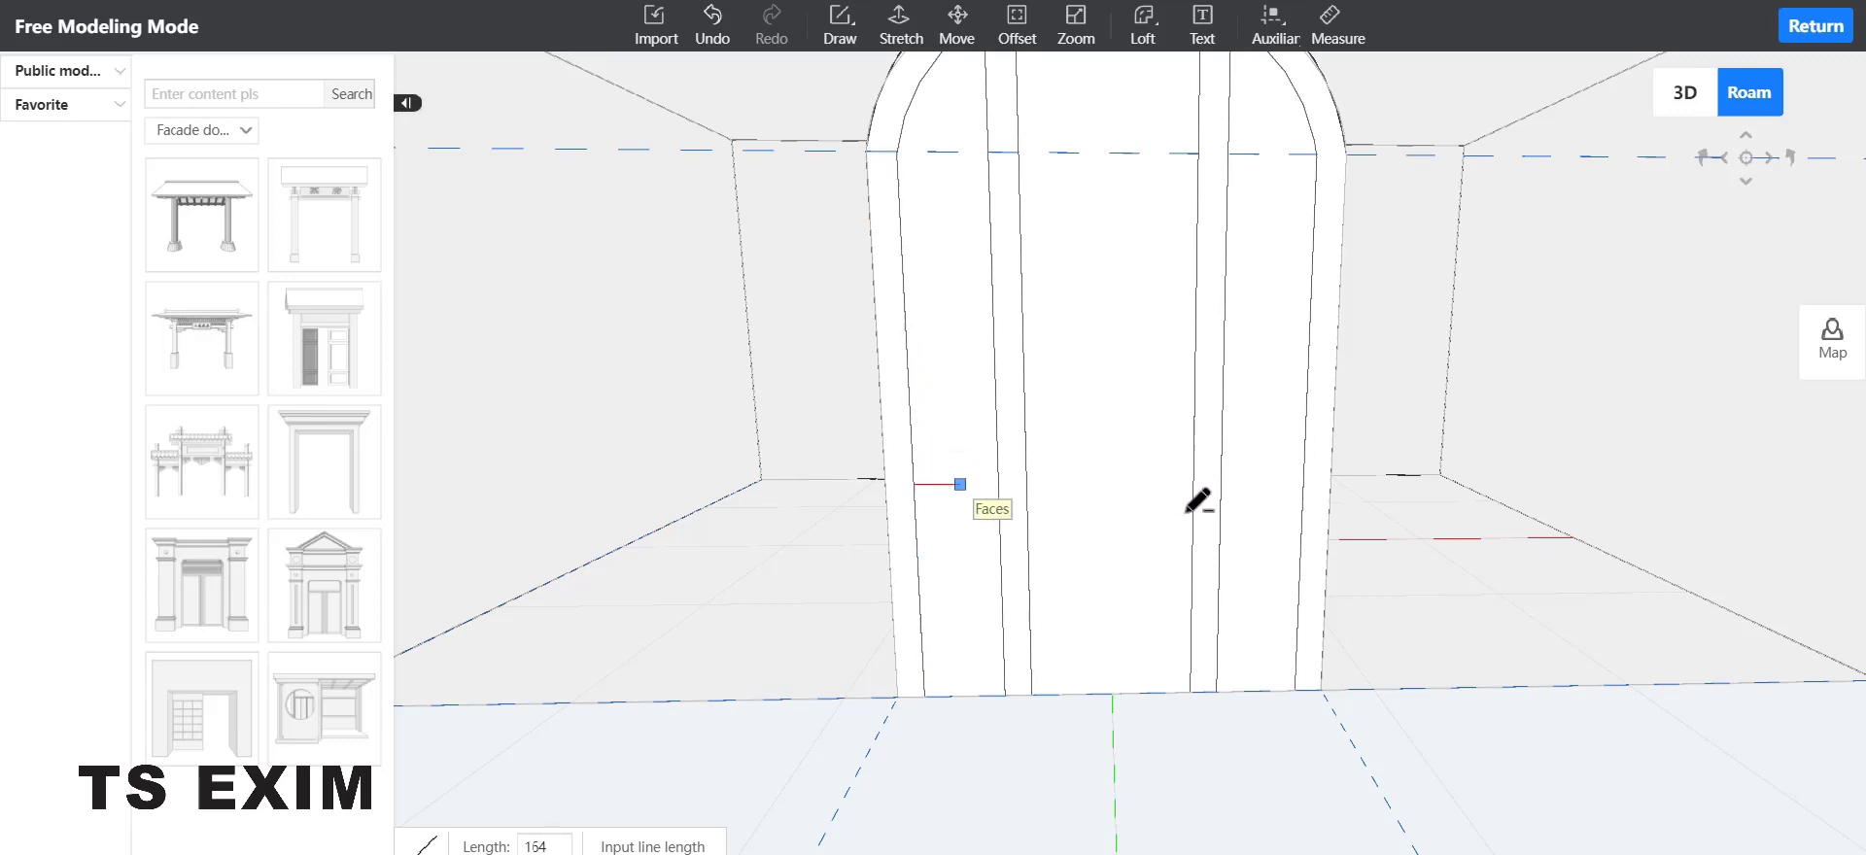
pyautogui.click(1303, 481)
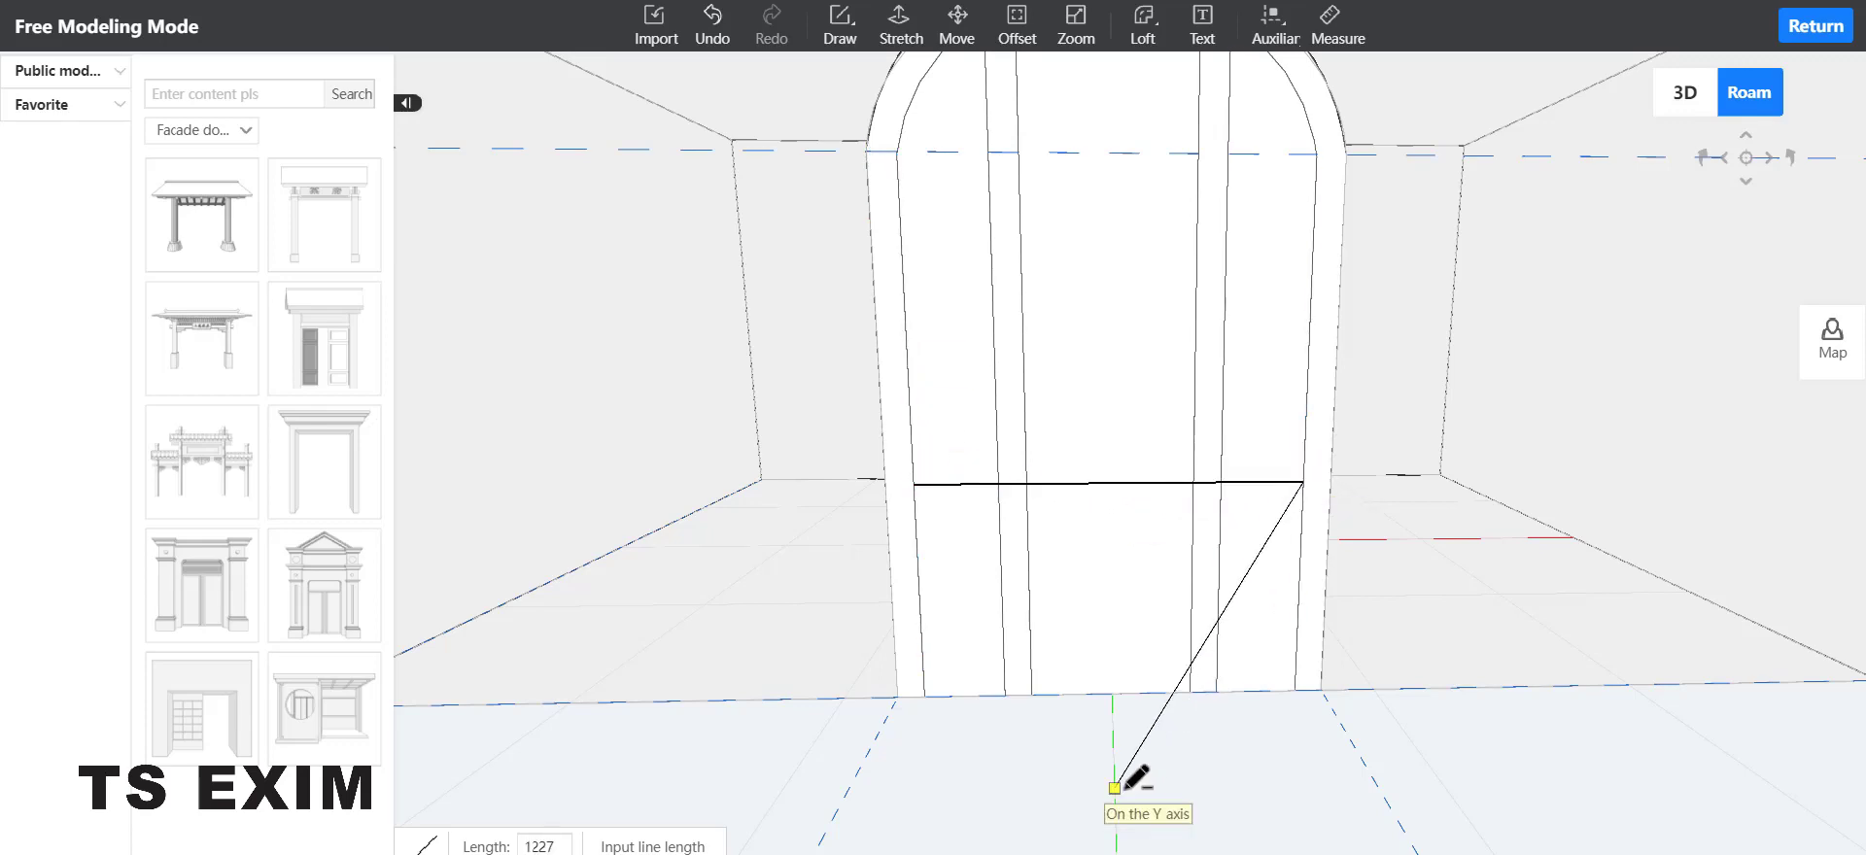
pyautogui.press('Escape')
# Step: Delete the segments of the horizontal dividing line that cross the two narrow vertical strips
pyautogui.click(1146, 610)
pyautogui.press('Delete')
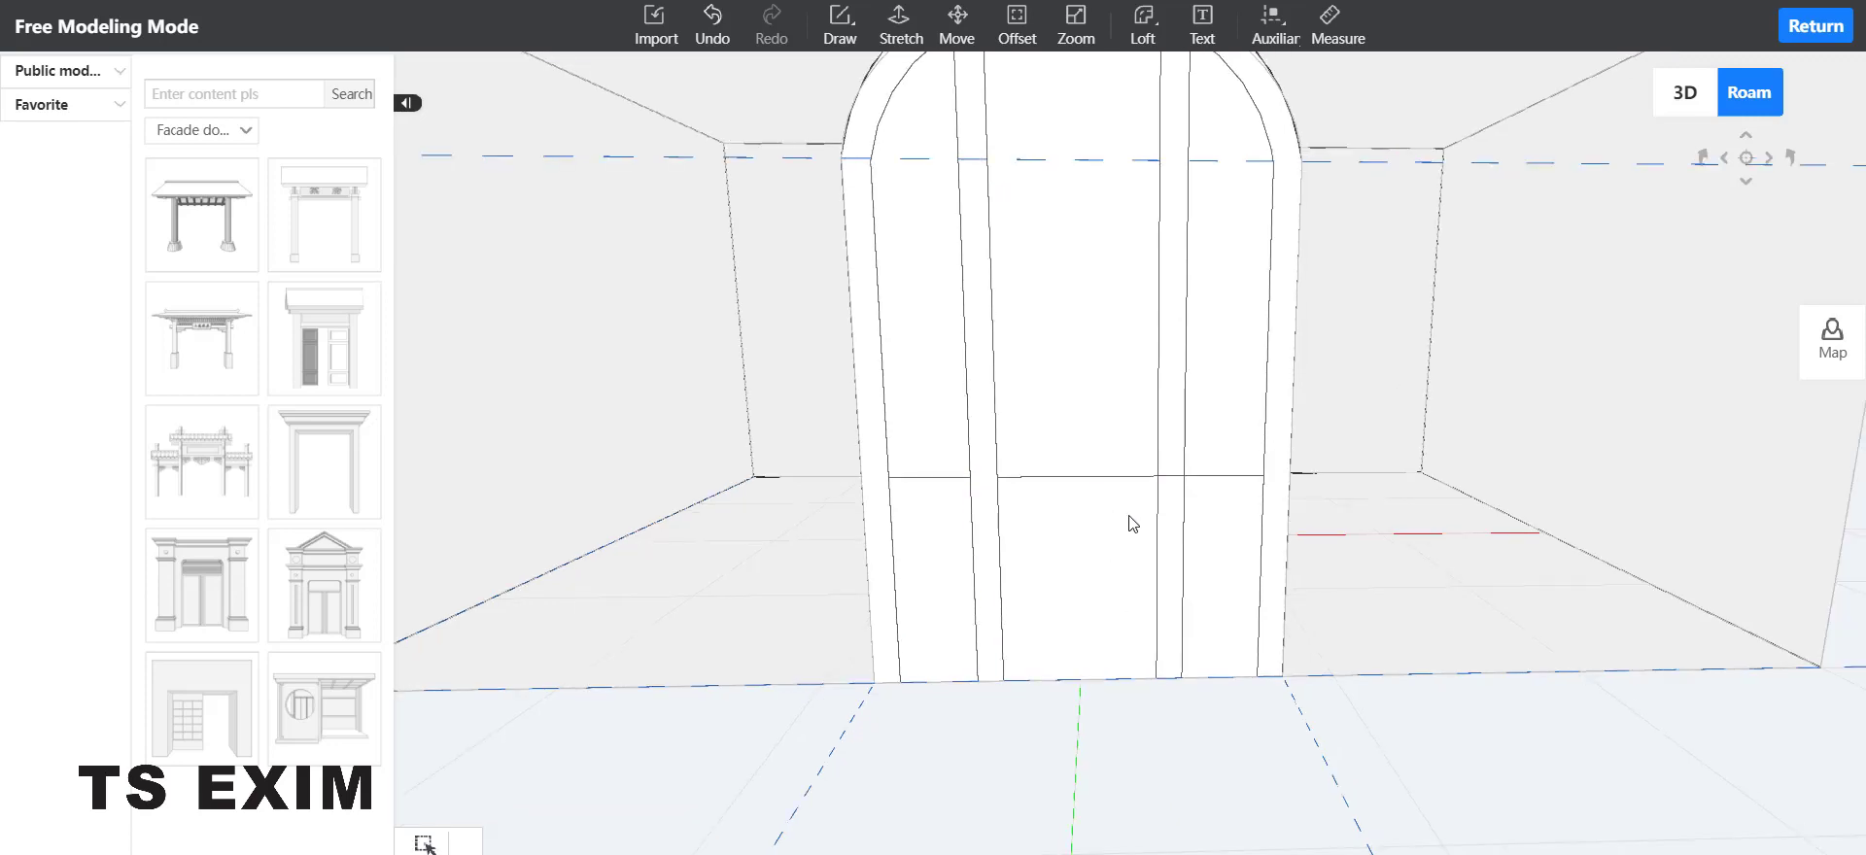
pyautogui.click(1170, 478)
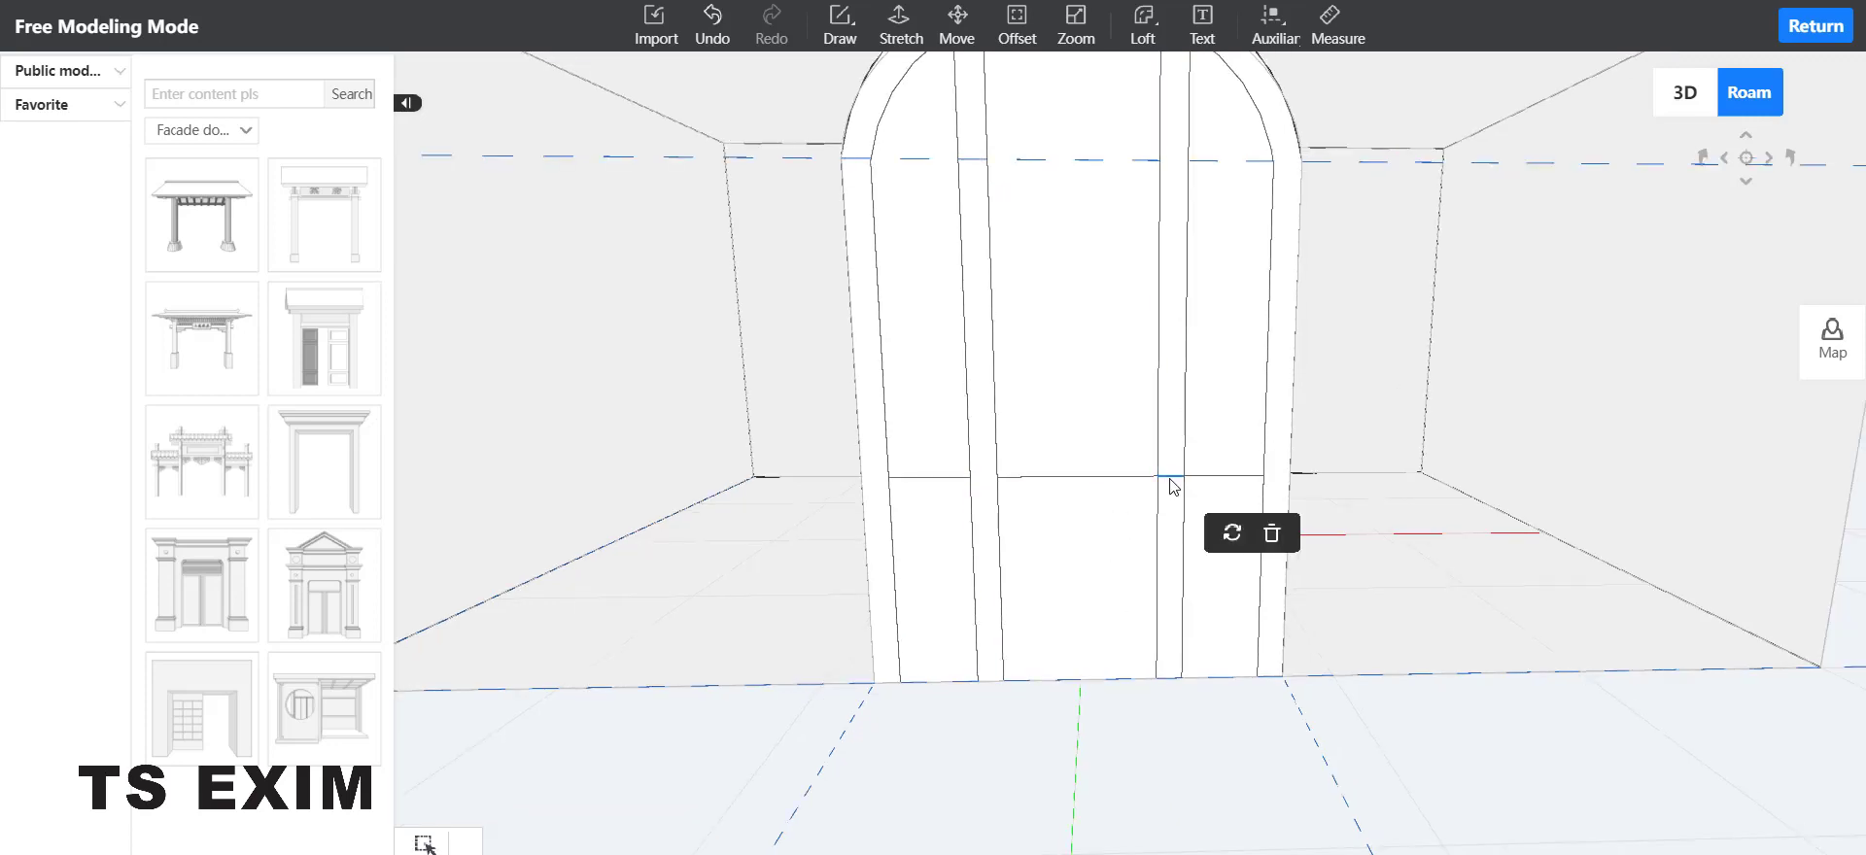
pyautogui.press('Delete')
# Step: Draw a second horizontal line straight across the inner panel, a short distance above the door's bottom edge
pyautogui.scroll(-2, 1113, 709)
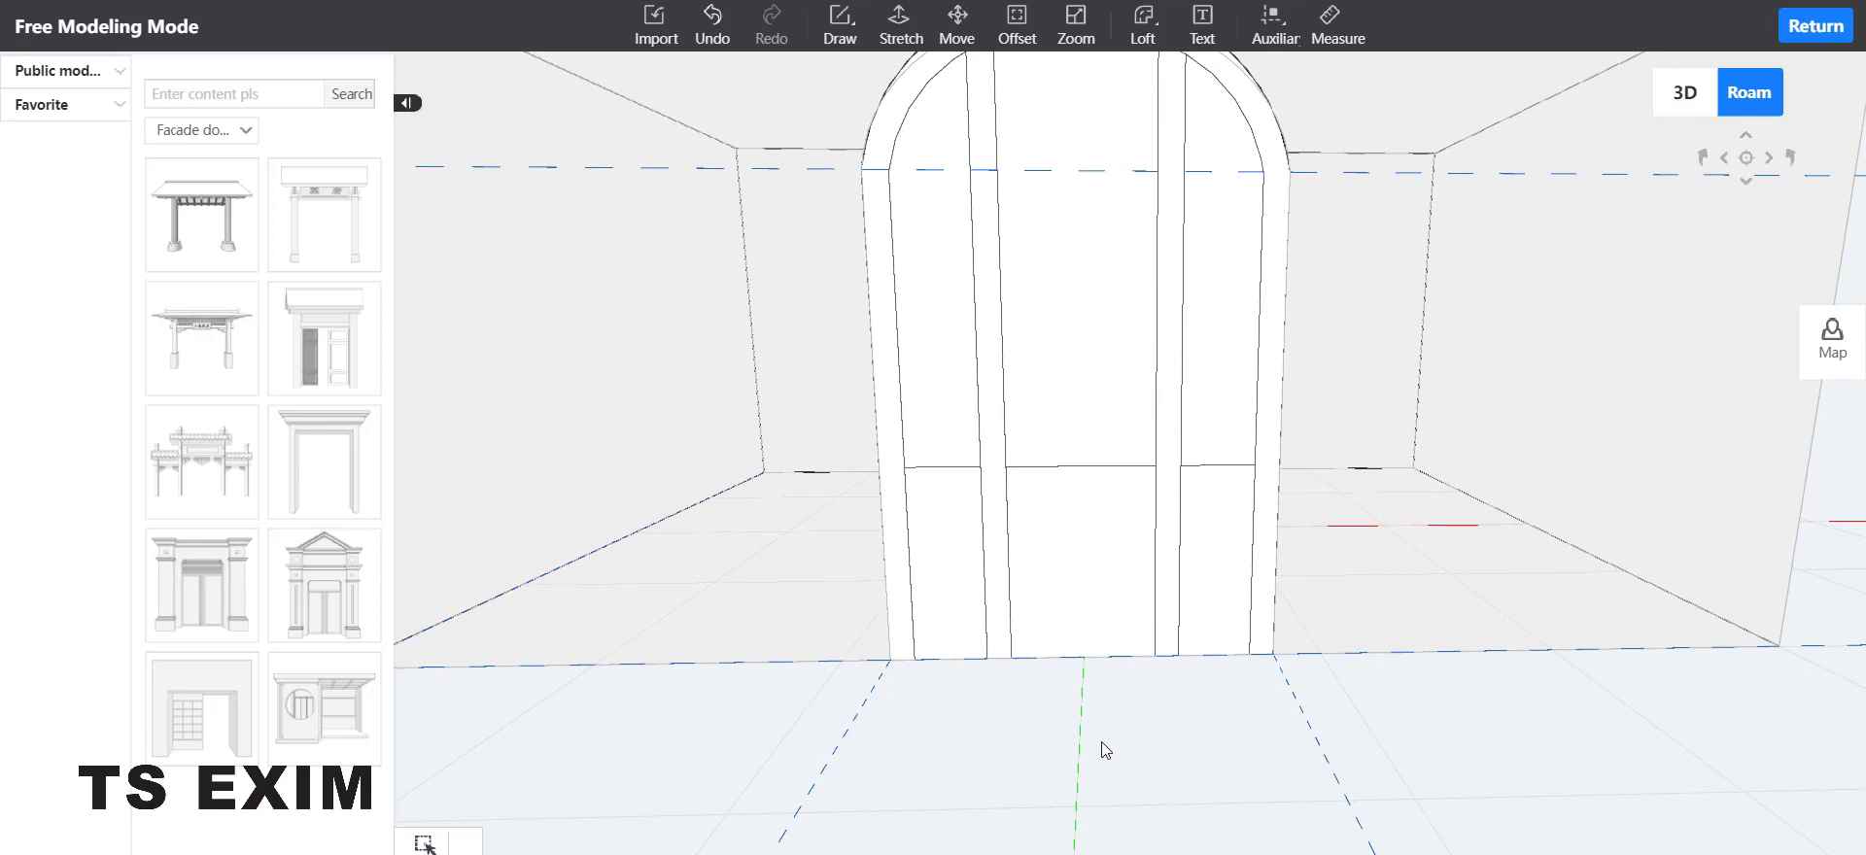
pyautogui.scroll(3, 1051, 744)
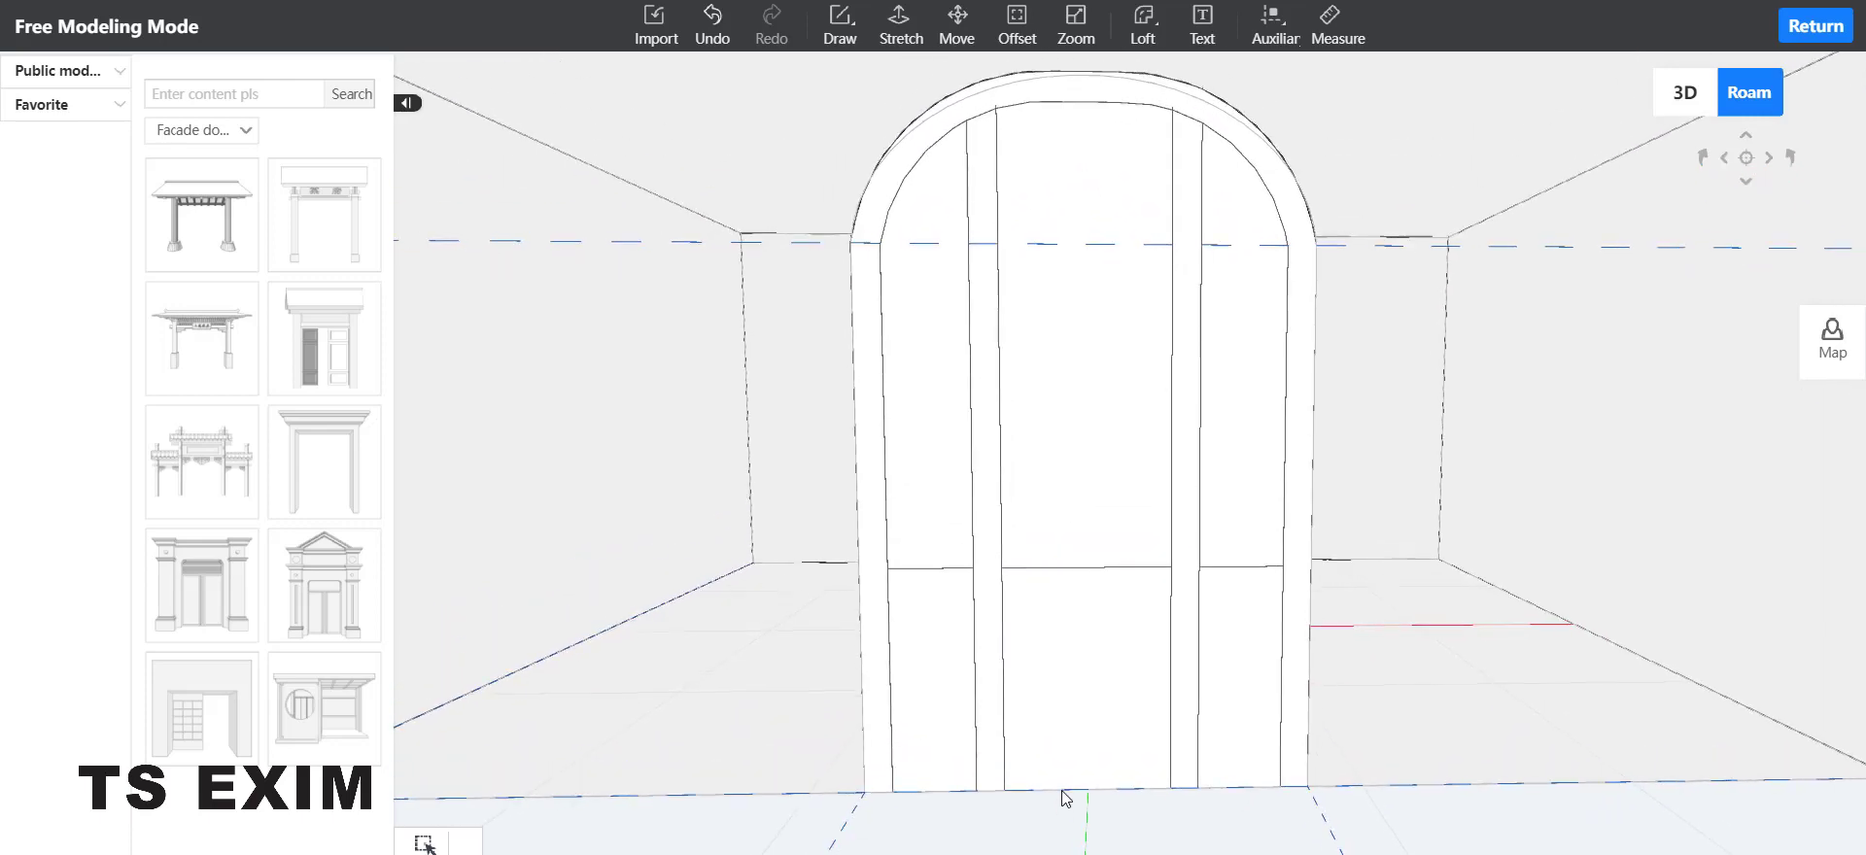
pyautogui.scroll(4, 1054, 790)
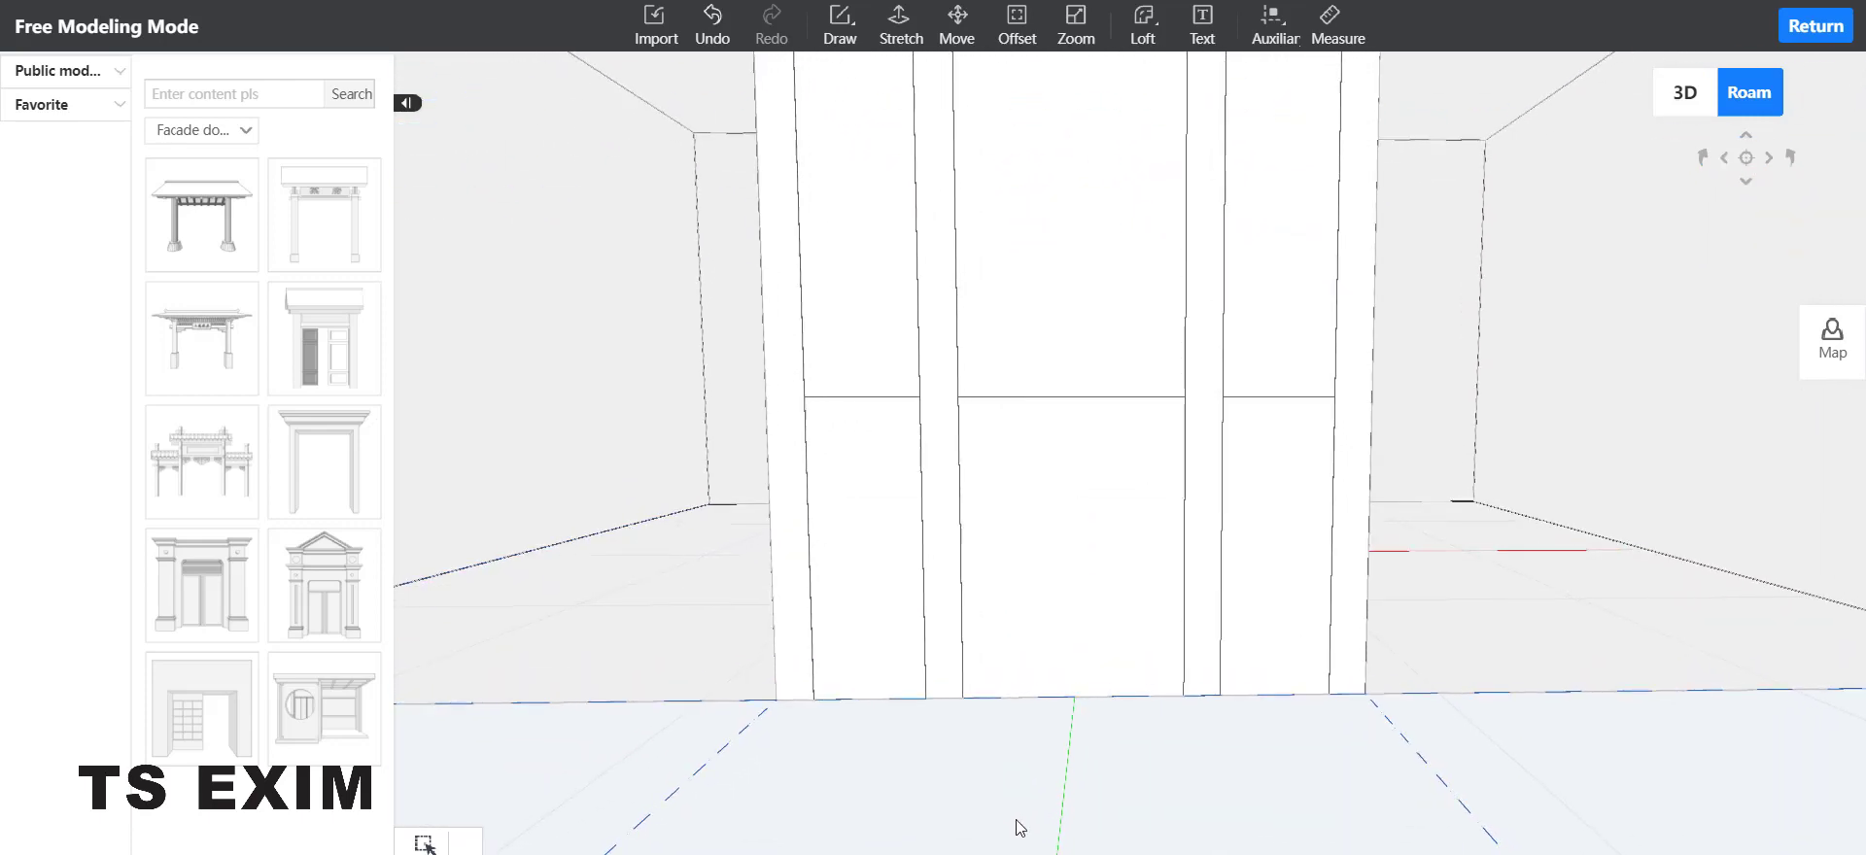
pyautogui.moveTo(840, 29)
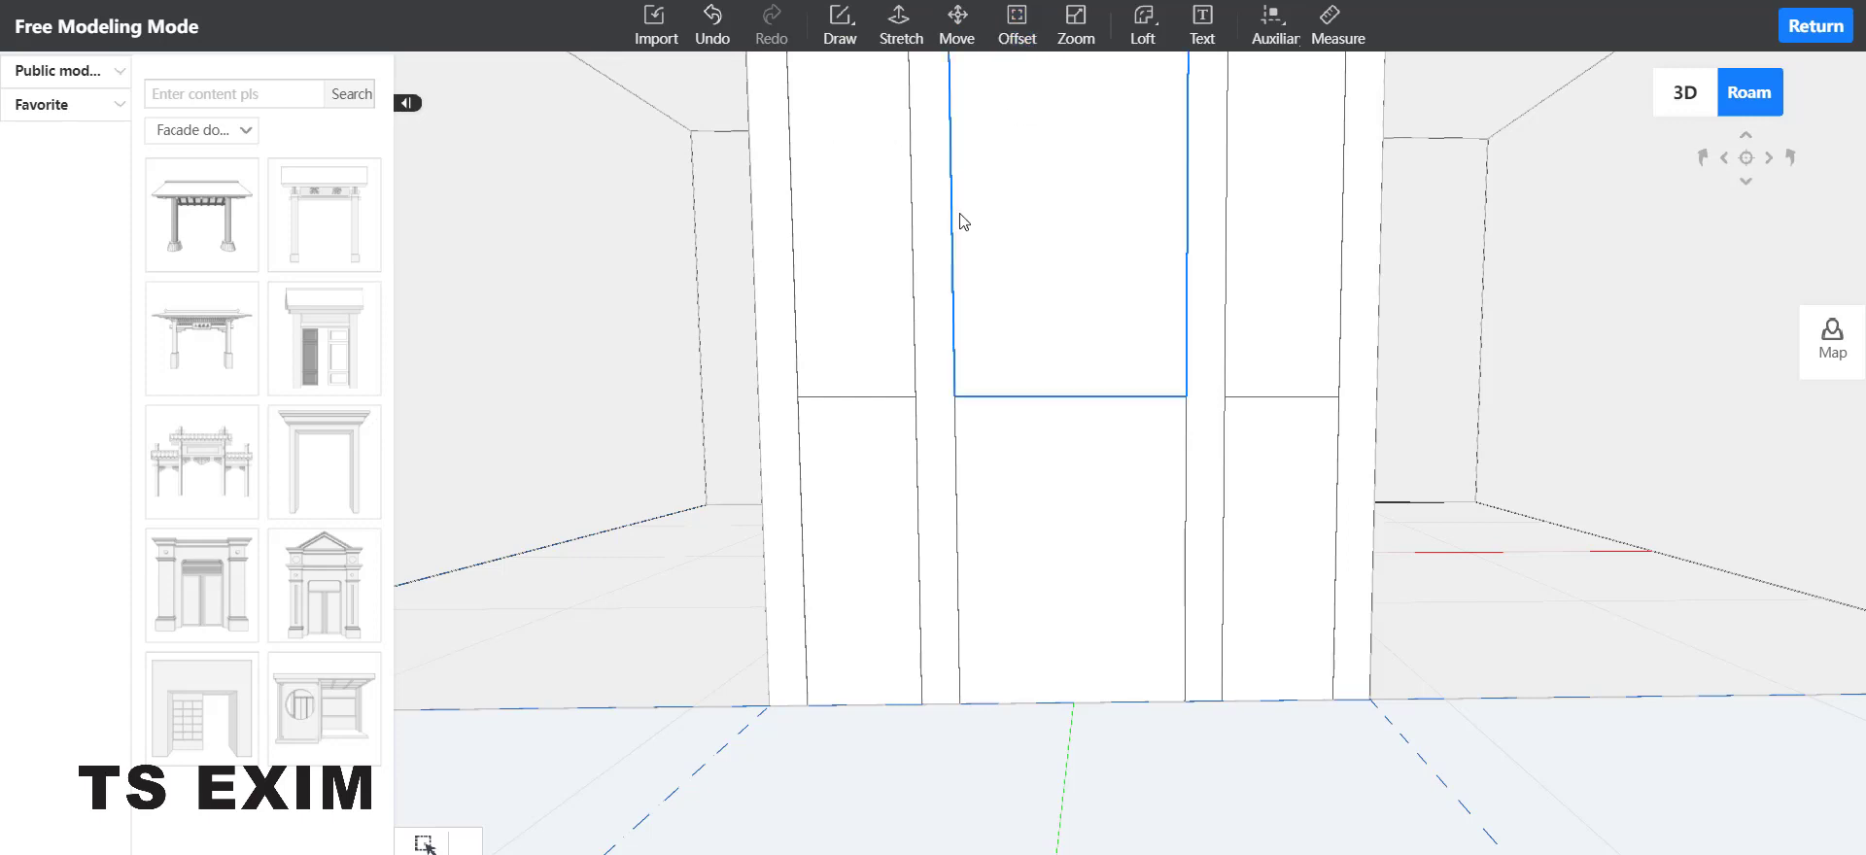
pyautogui.click(854, 85)
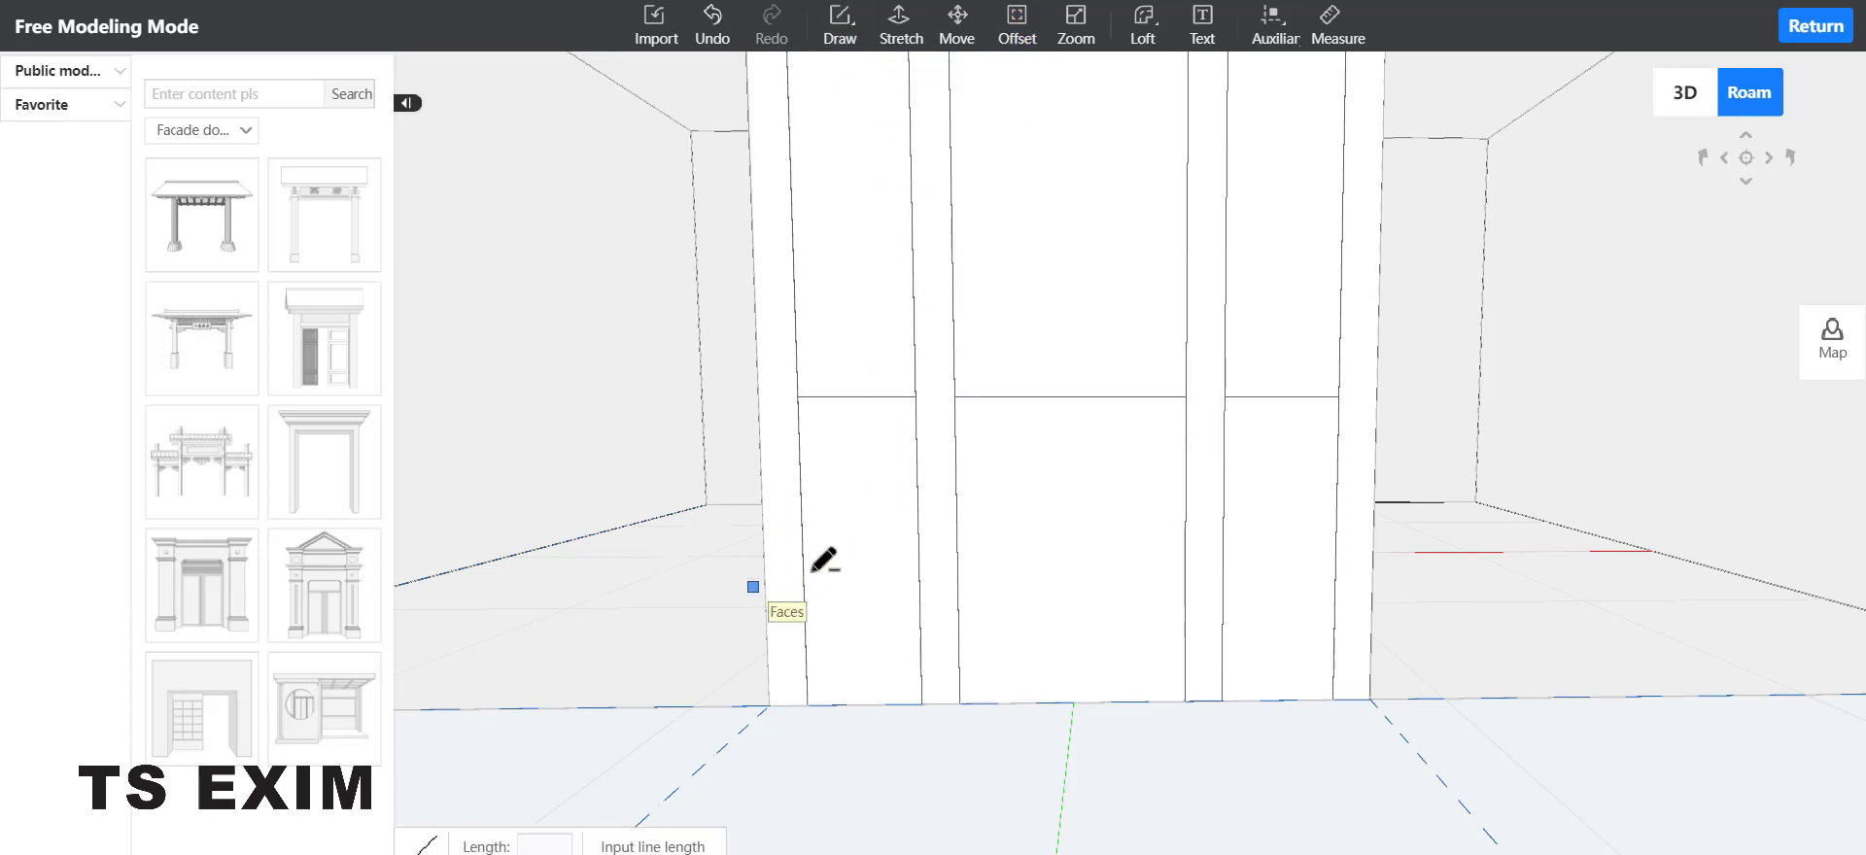
pyautogui.click(803, 536)
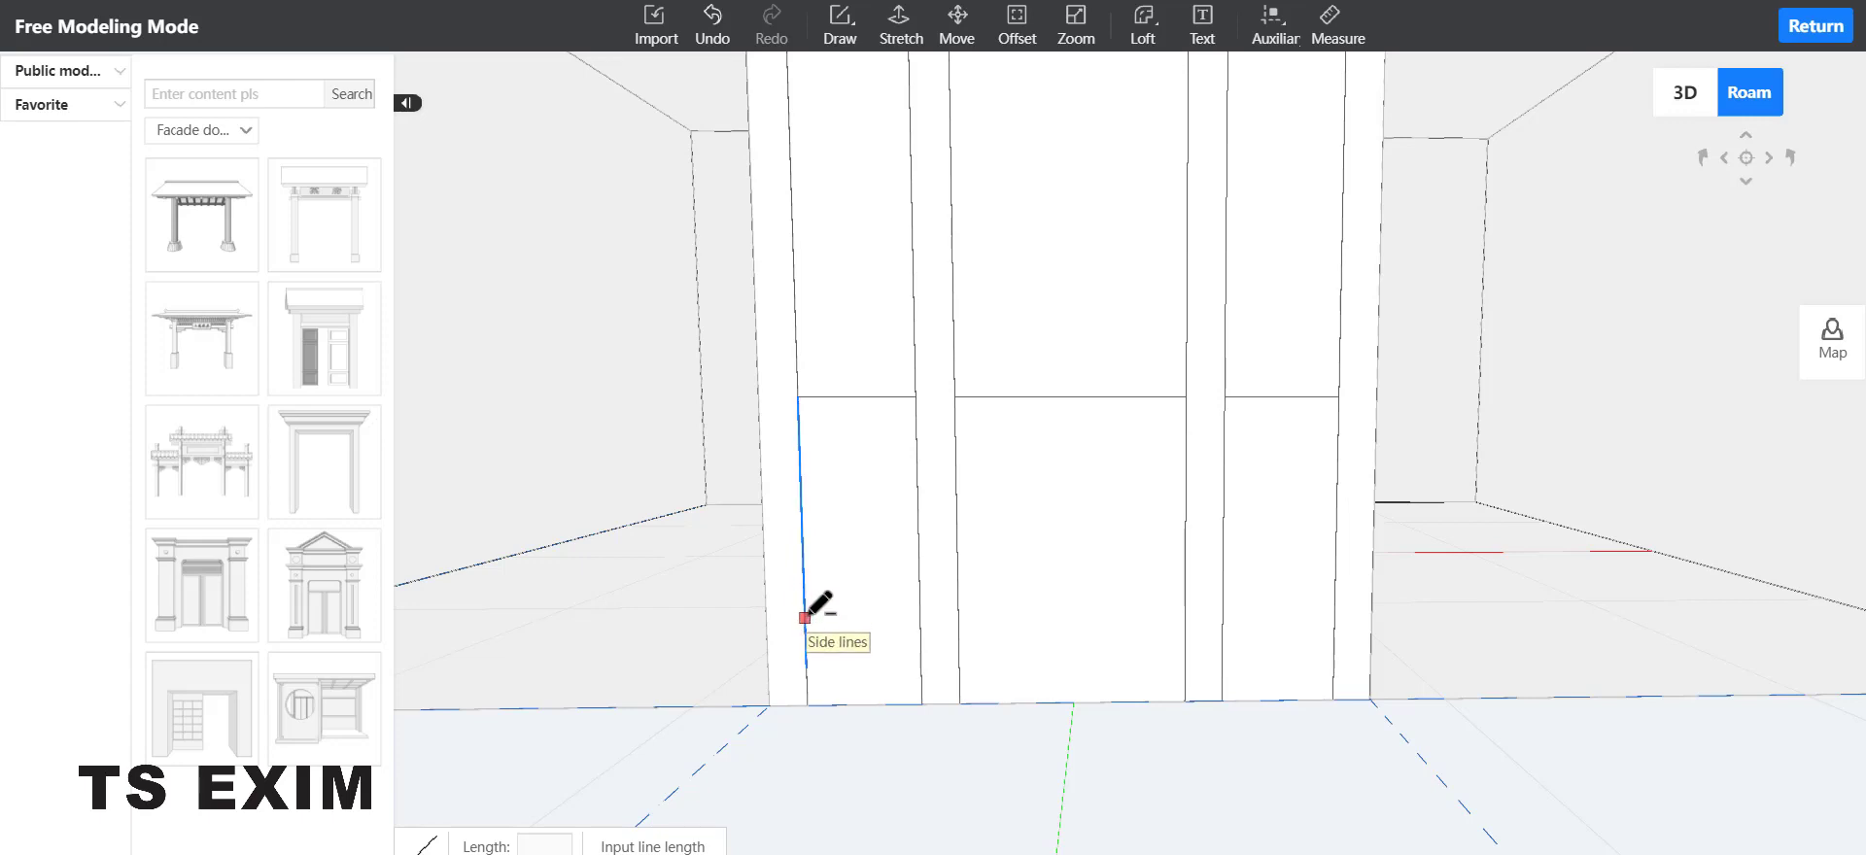
pyautogui.click(805, 615)
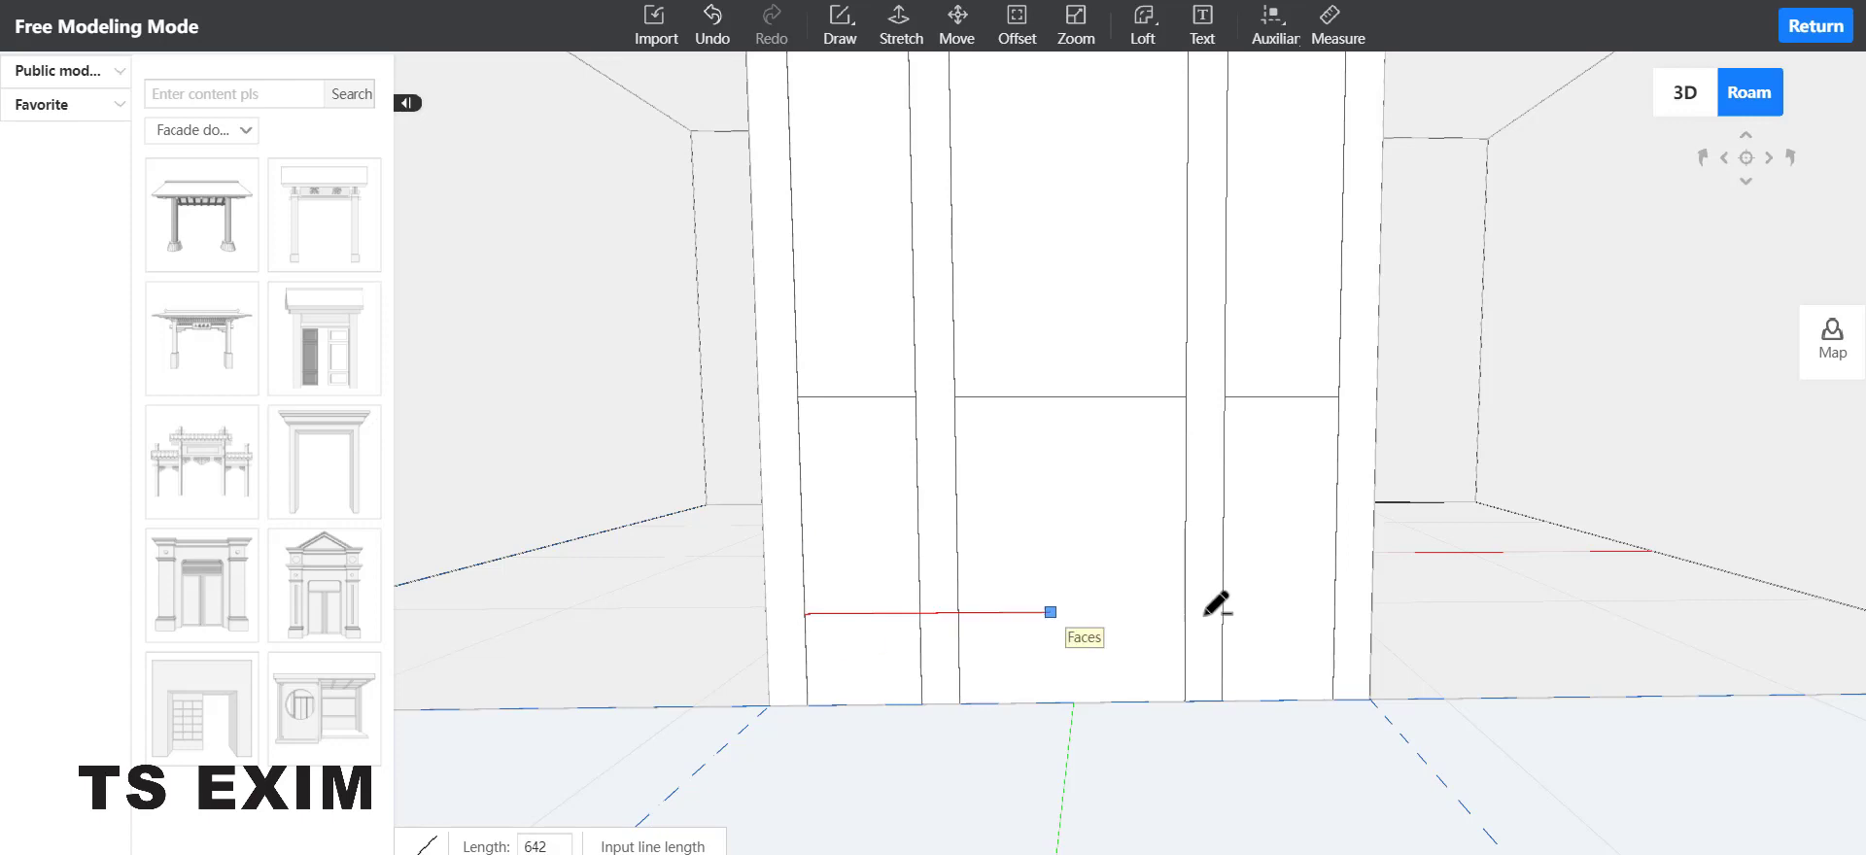
pyautogui.click(1334, 610)
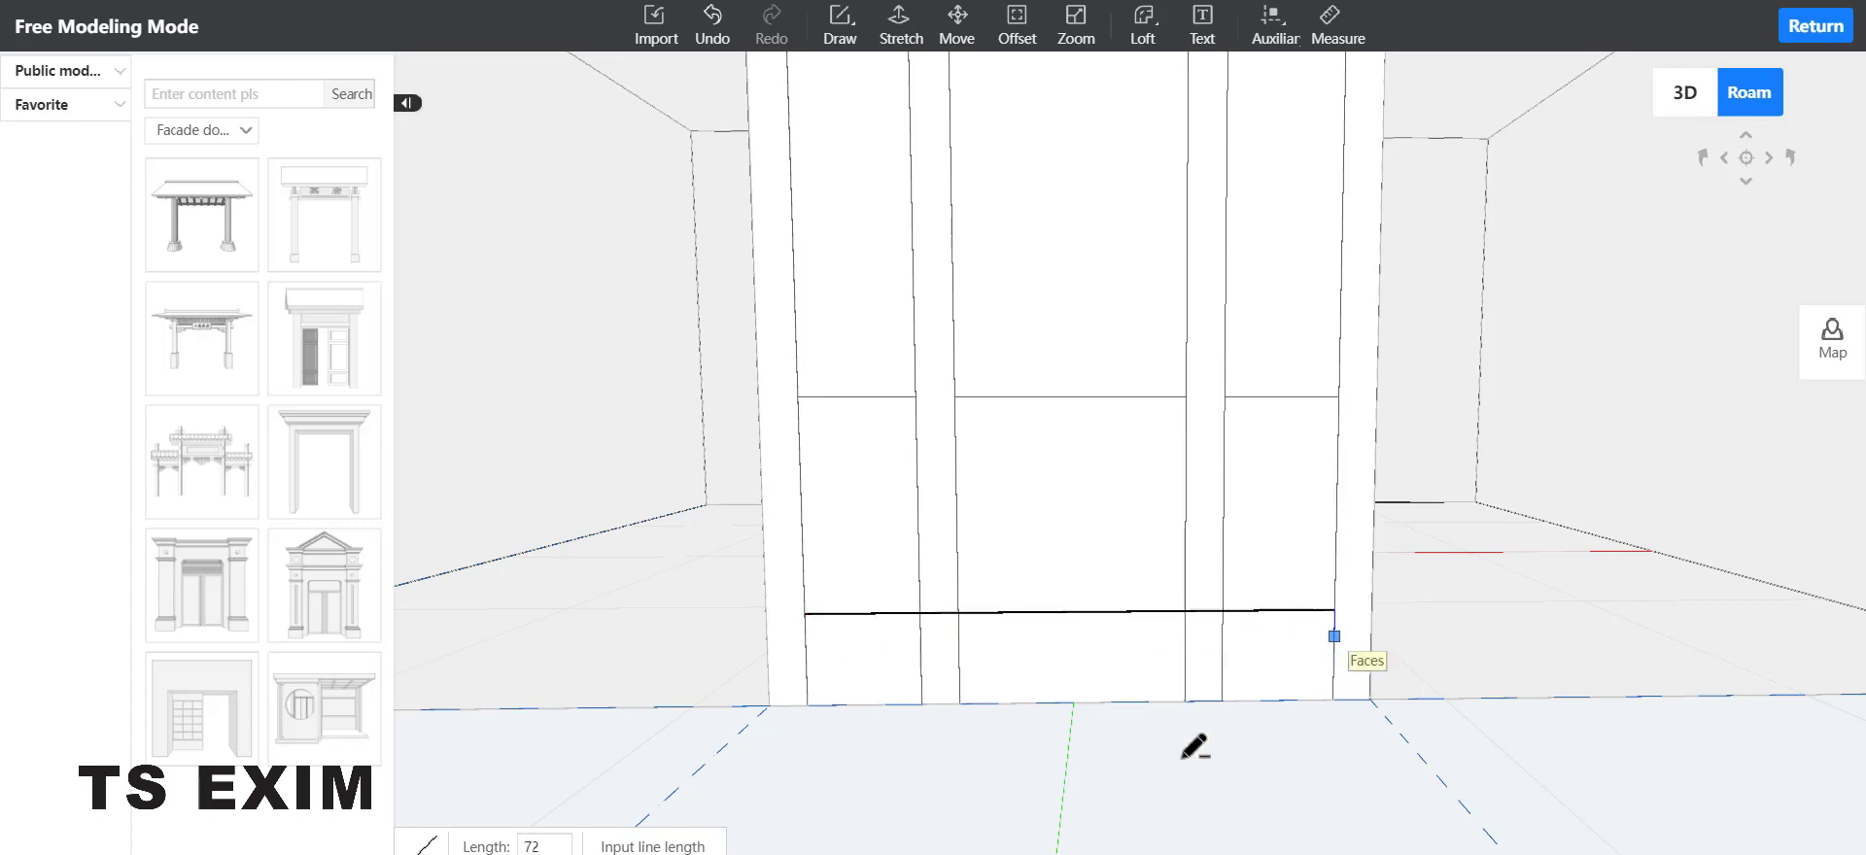
pyautogui.press('Escape')
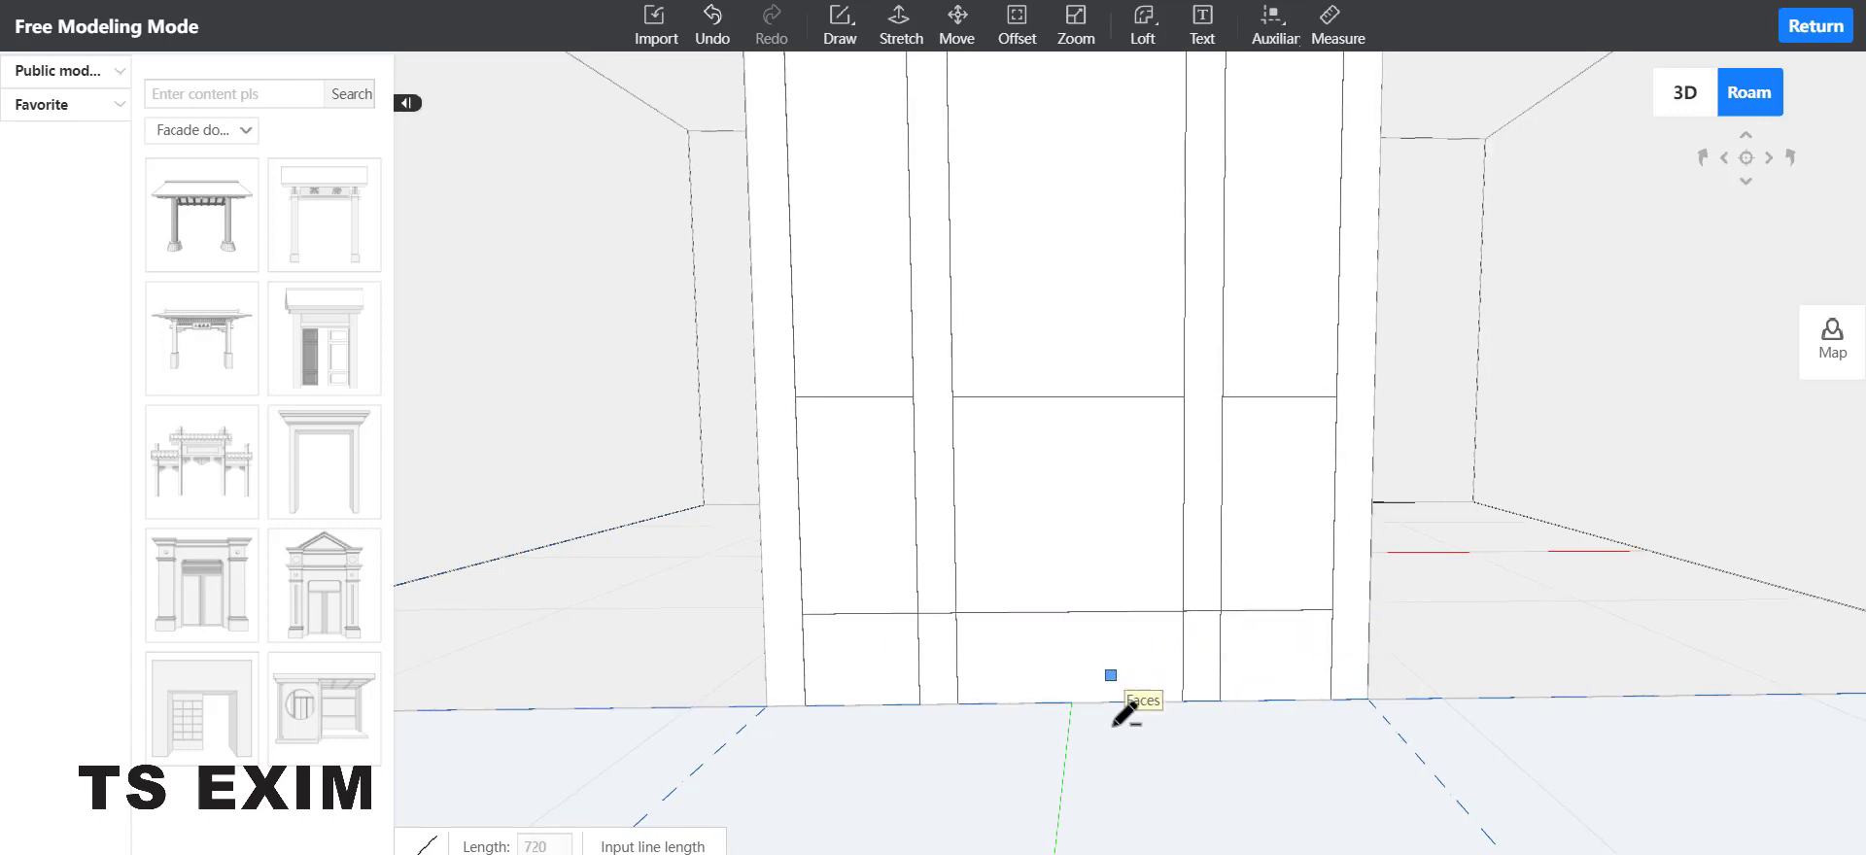
pyautogui.press('Escape')
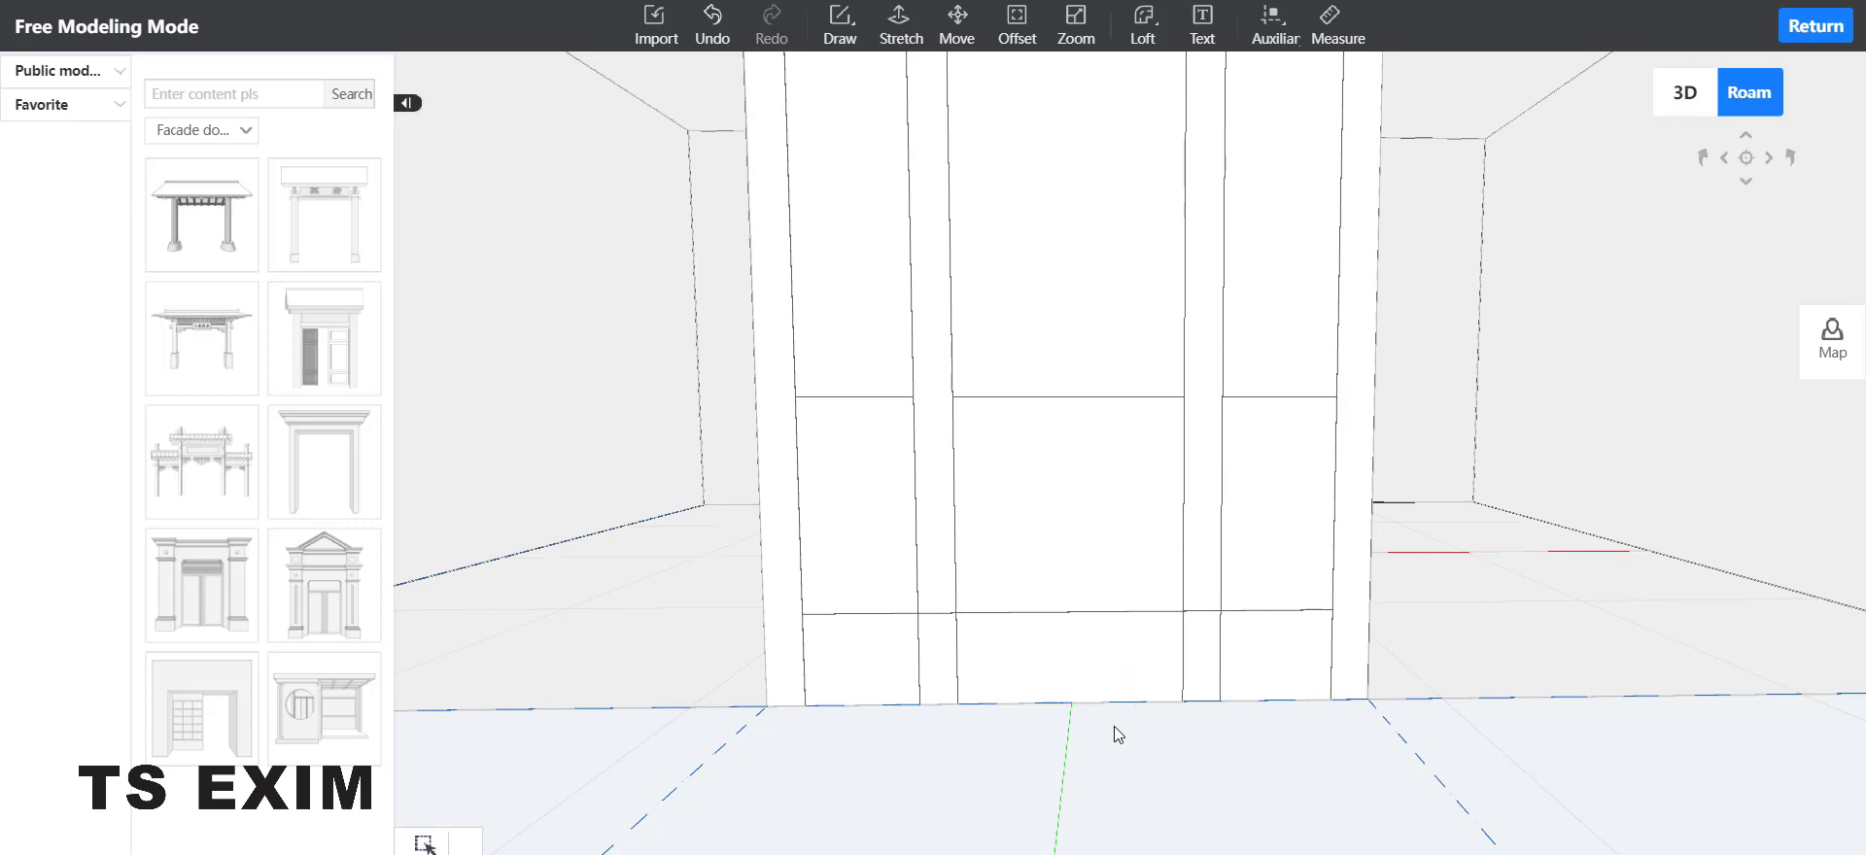
# Step: Remove the parts of the lower horizontal line that lie inside the two narrow vertical strips
pyautogui.click(941, 614)
pyautogui.press('Escape')
pyautogui.click(1283, 610)
pyautogui.press('Escape')
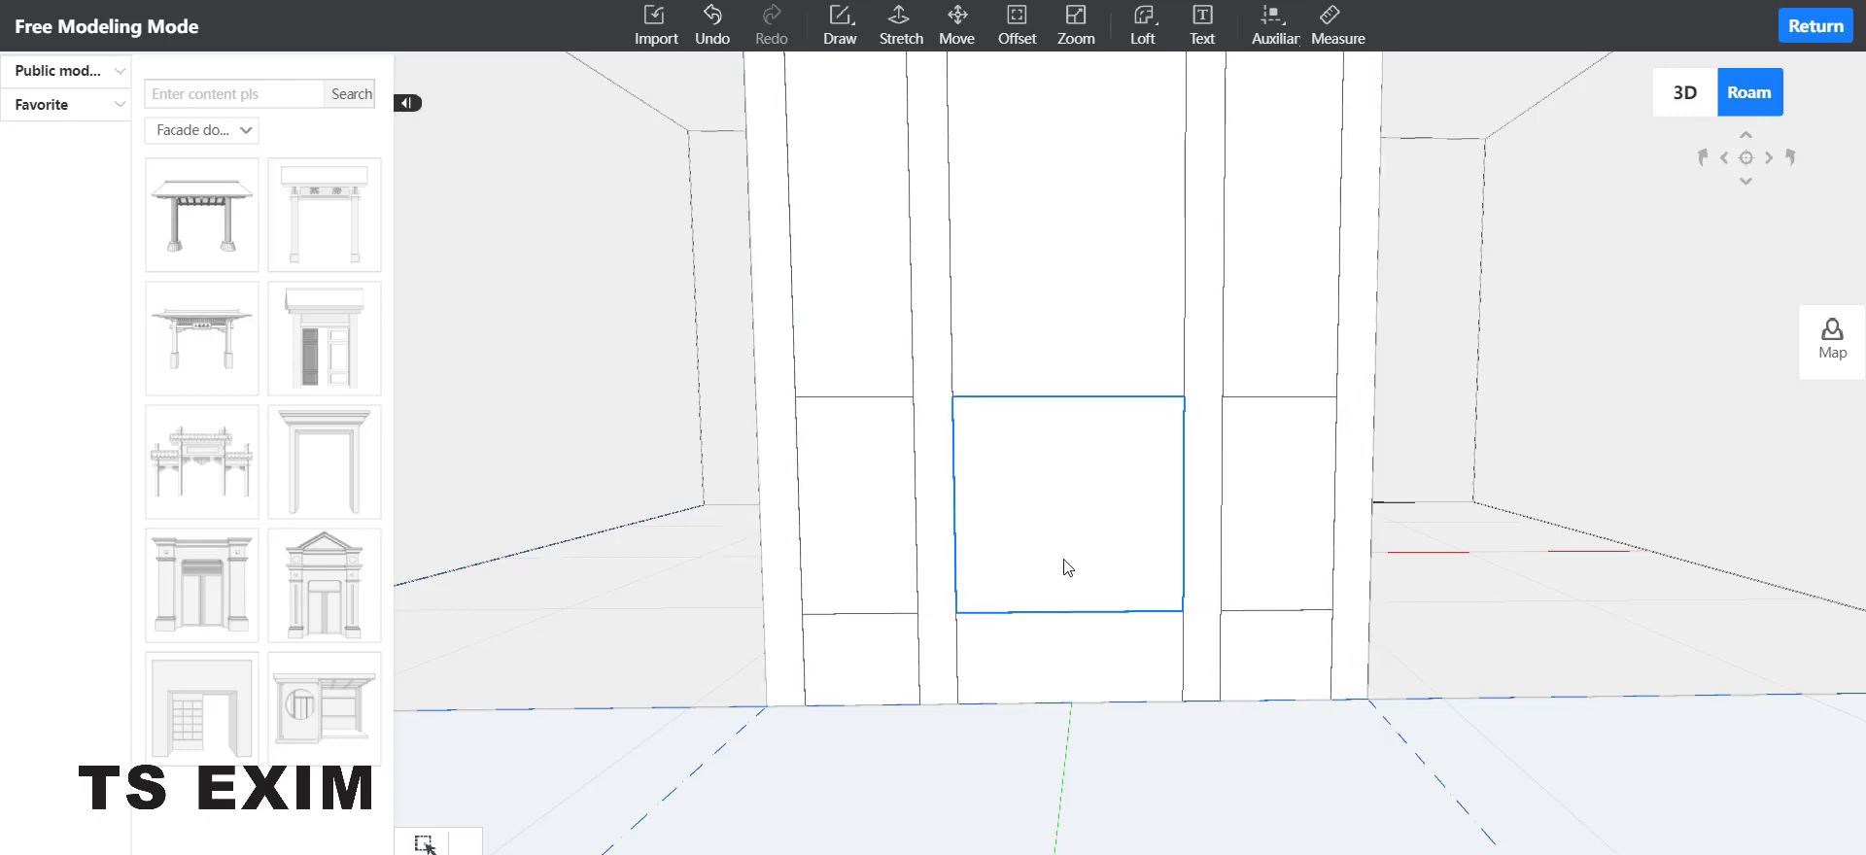
# Step: Draw a third horizontal line across the inner panel just below the upper dividing line, forming a thin band
pyautogui.click(840, 24)
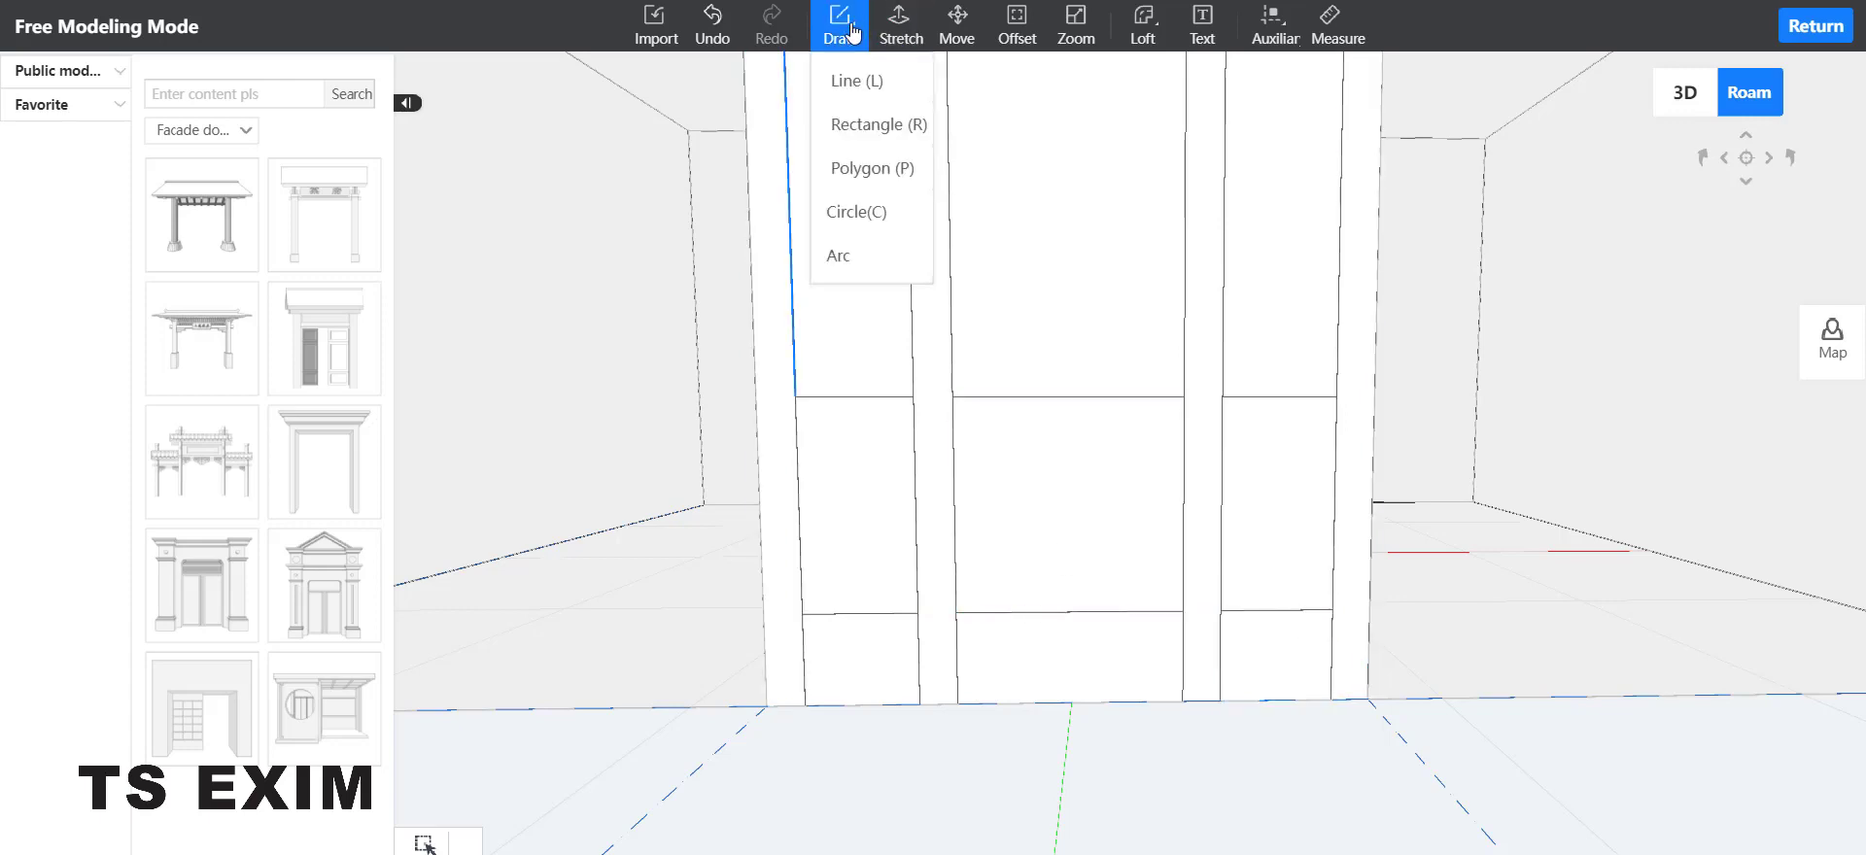
pyautogui.click(850, 82)
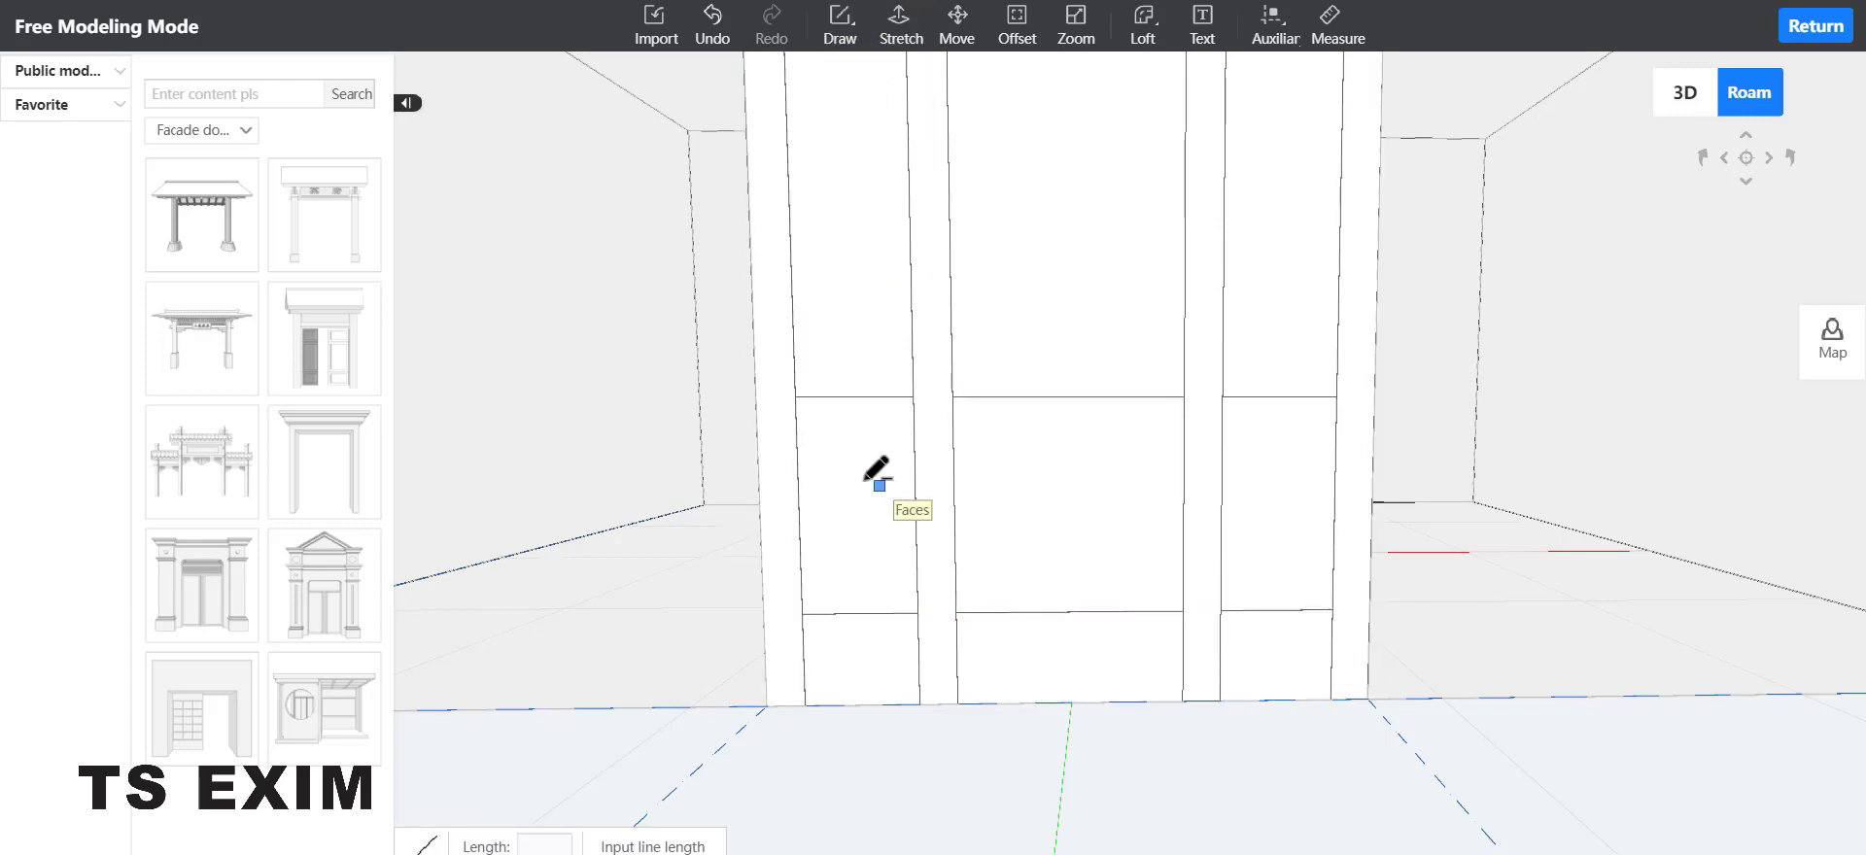
pyautogui.click(797, 450)
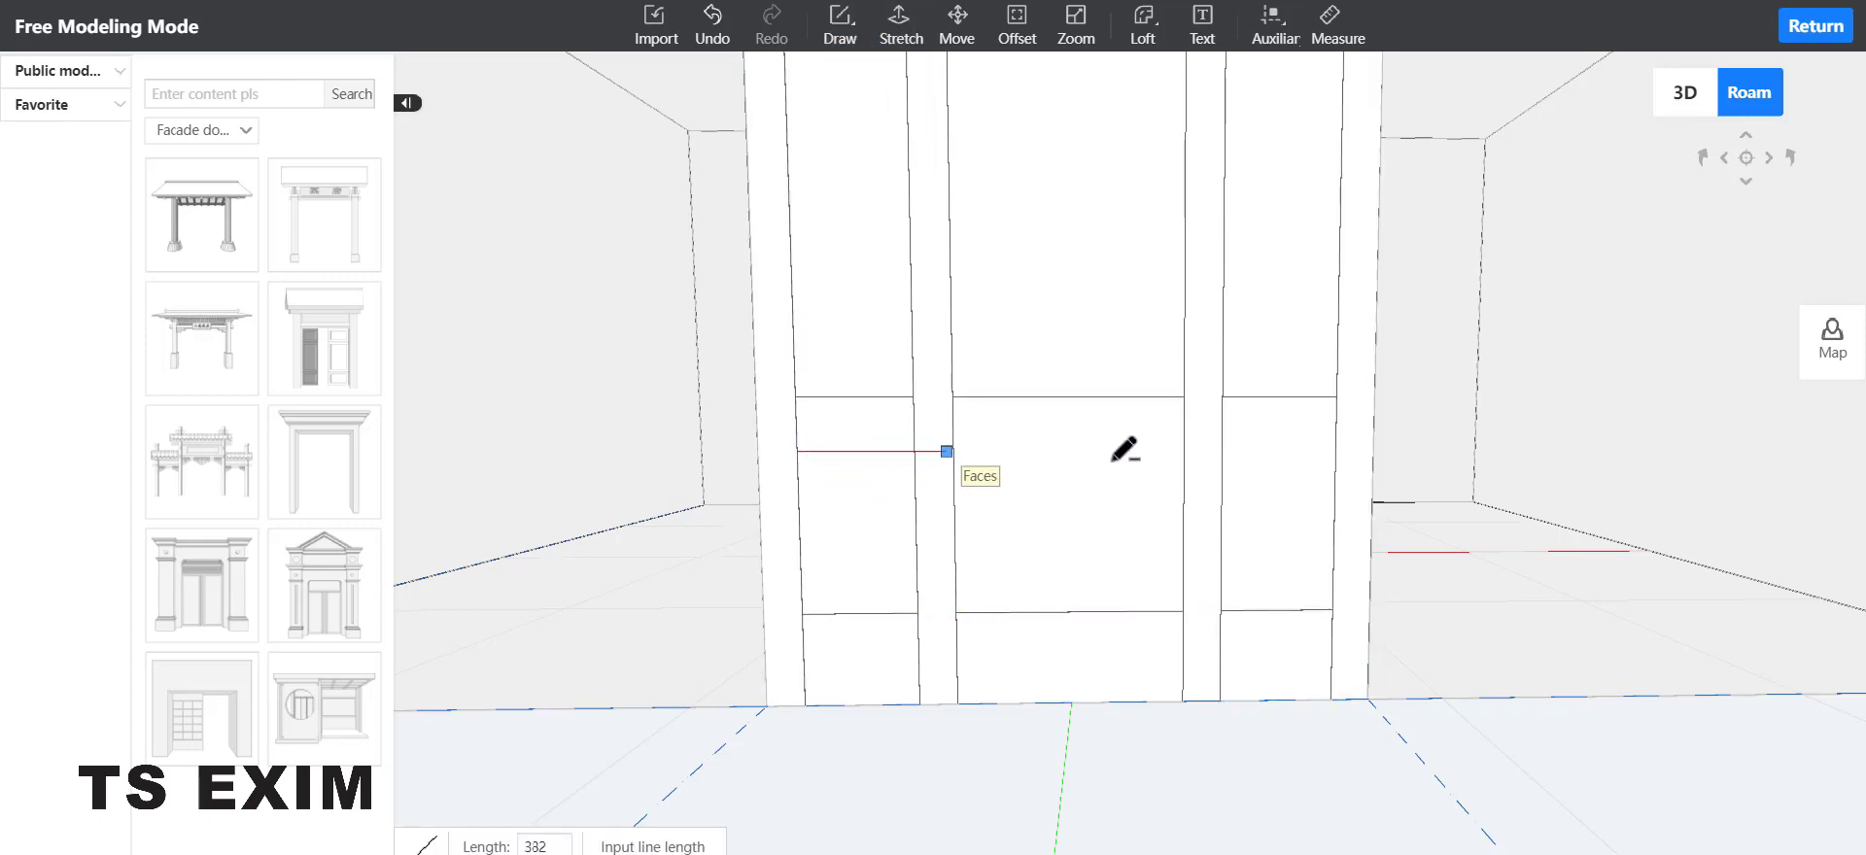
pyautogui.click(1336, 451)
pyautogui.press('Escape')
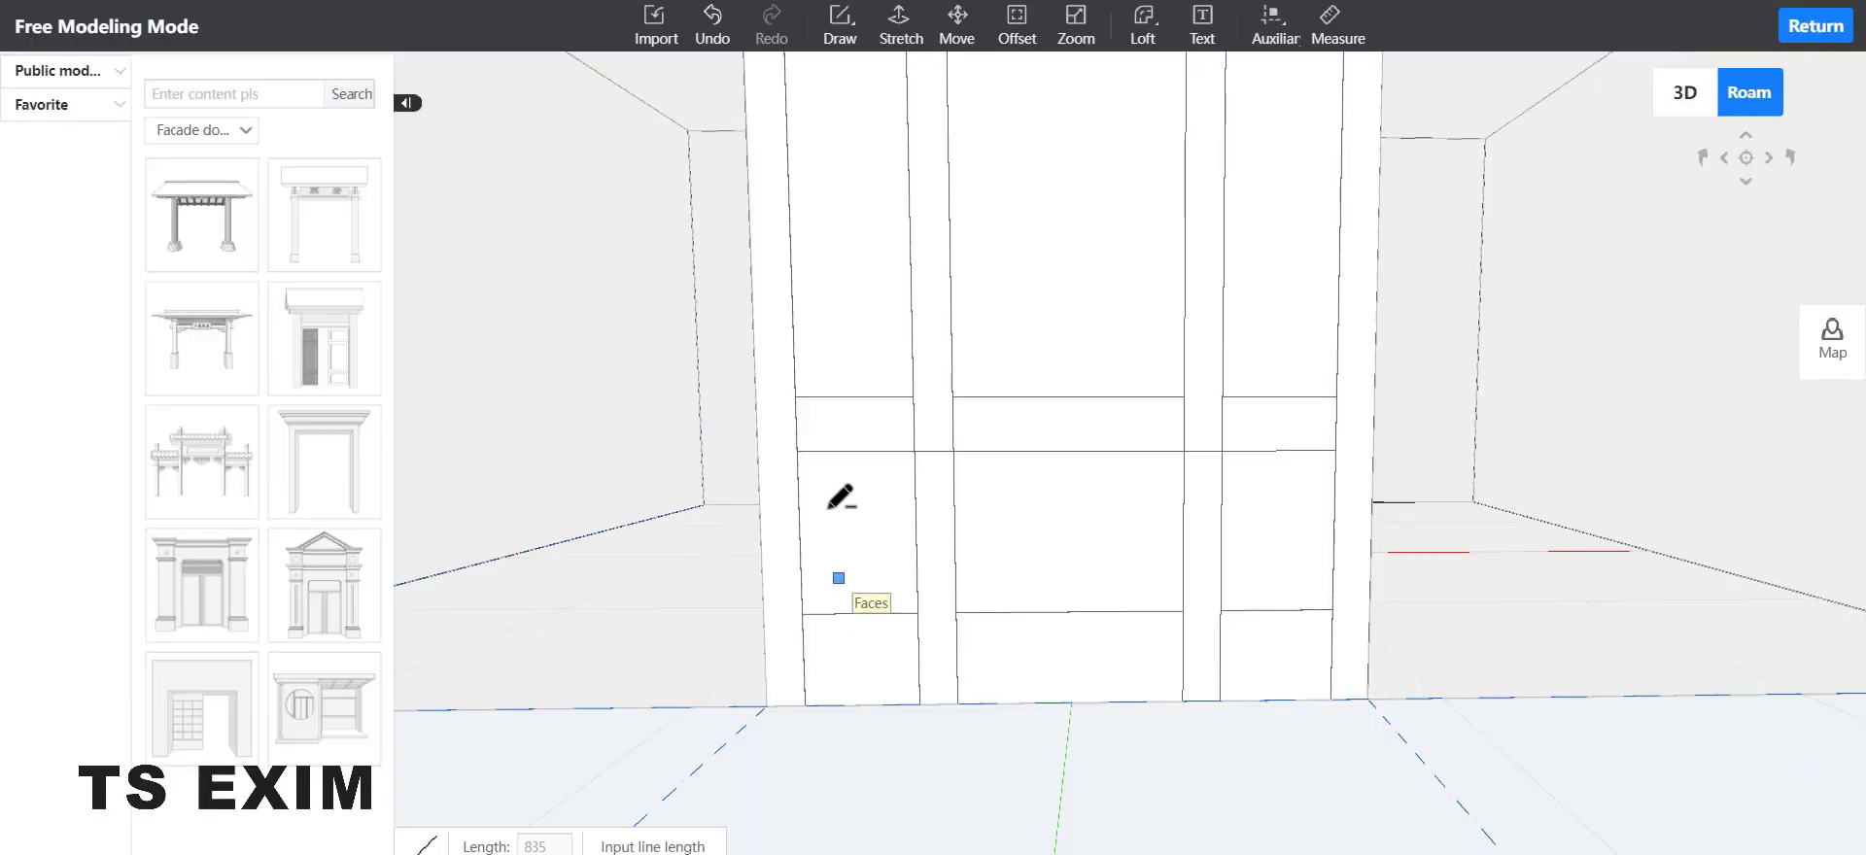
# Step: Split the band's left and right side cells horizontally with a line at mid-height in each
pyautogui.click(797, 423)
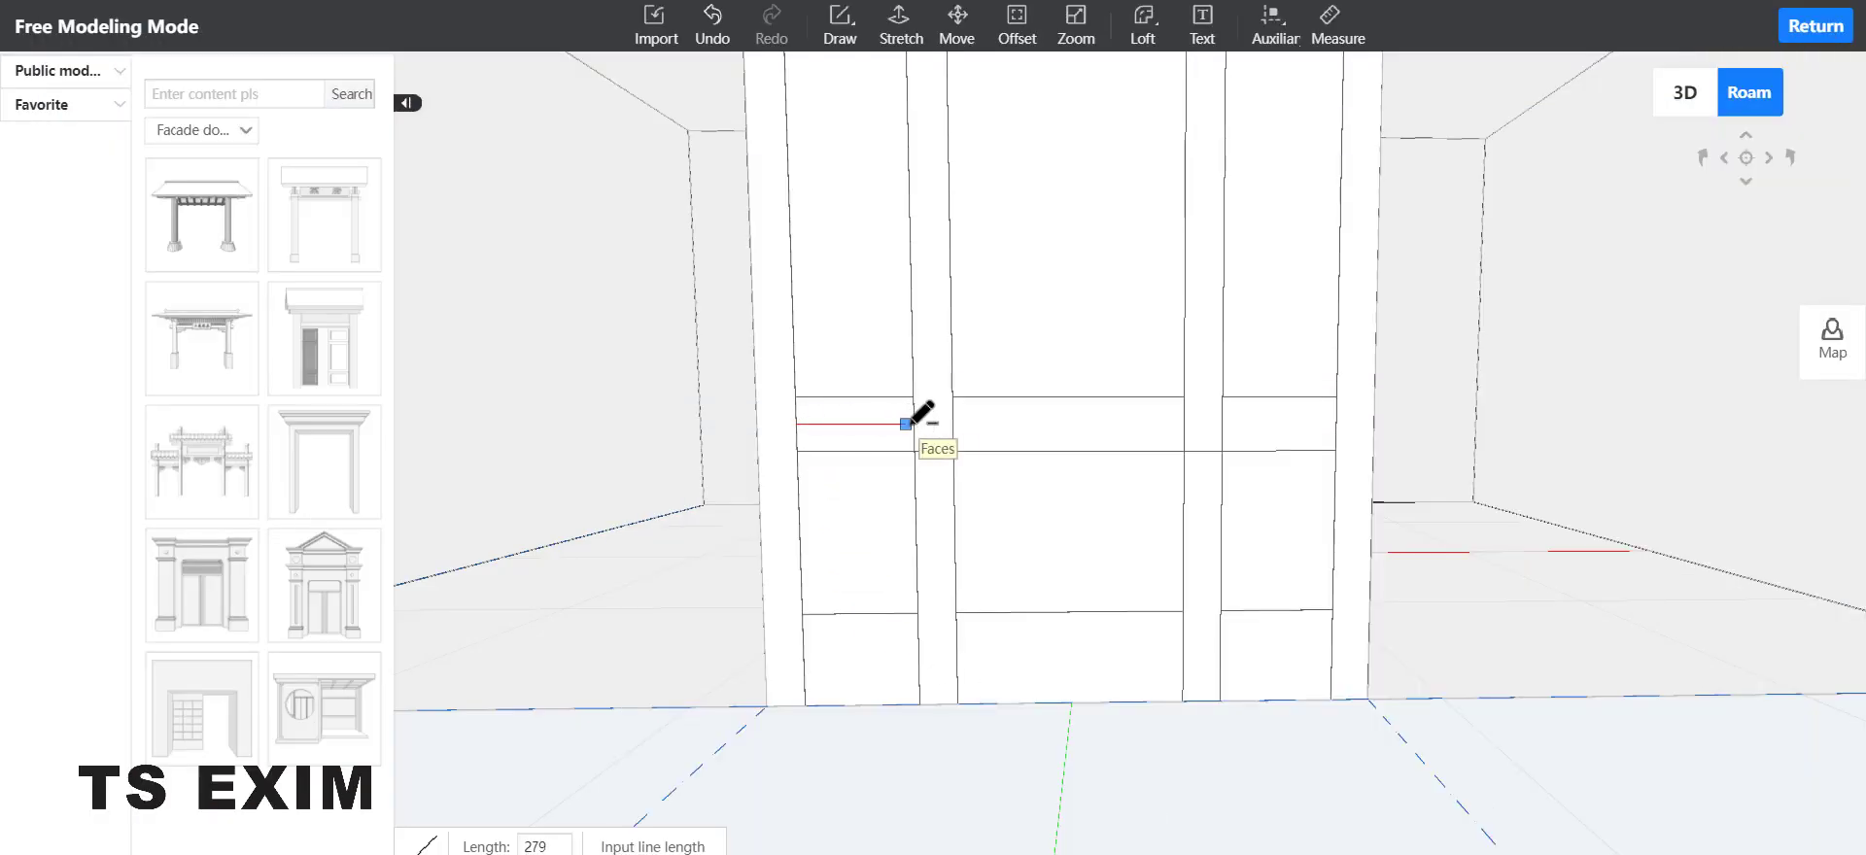
pyautogui.click(913, 424)
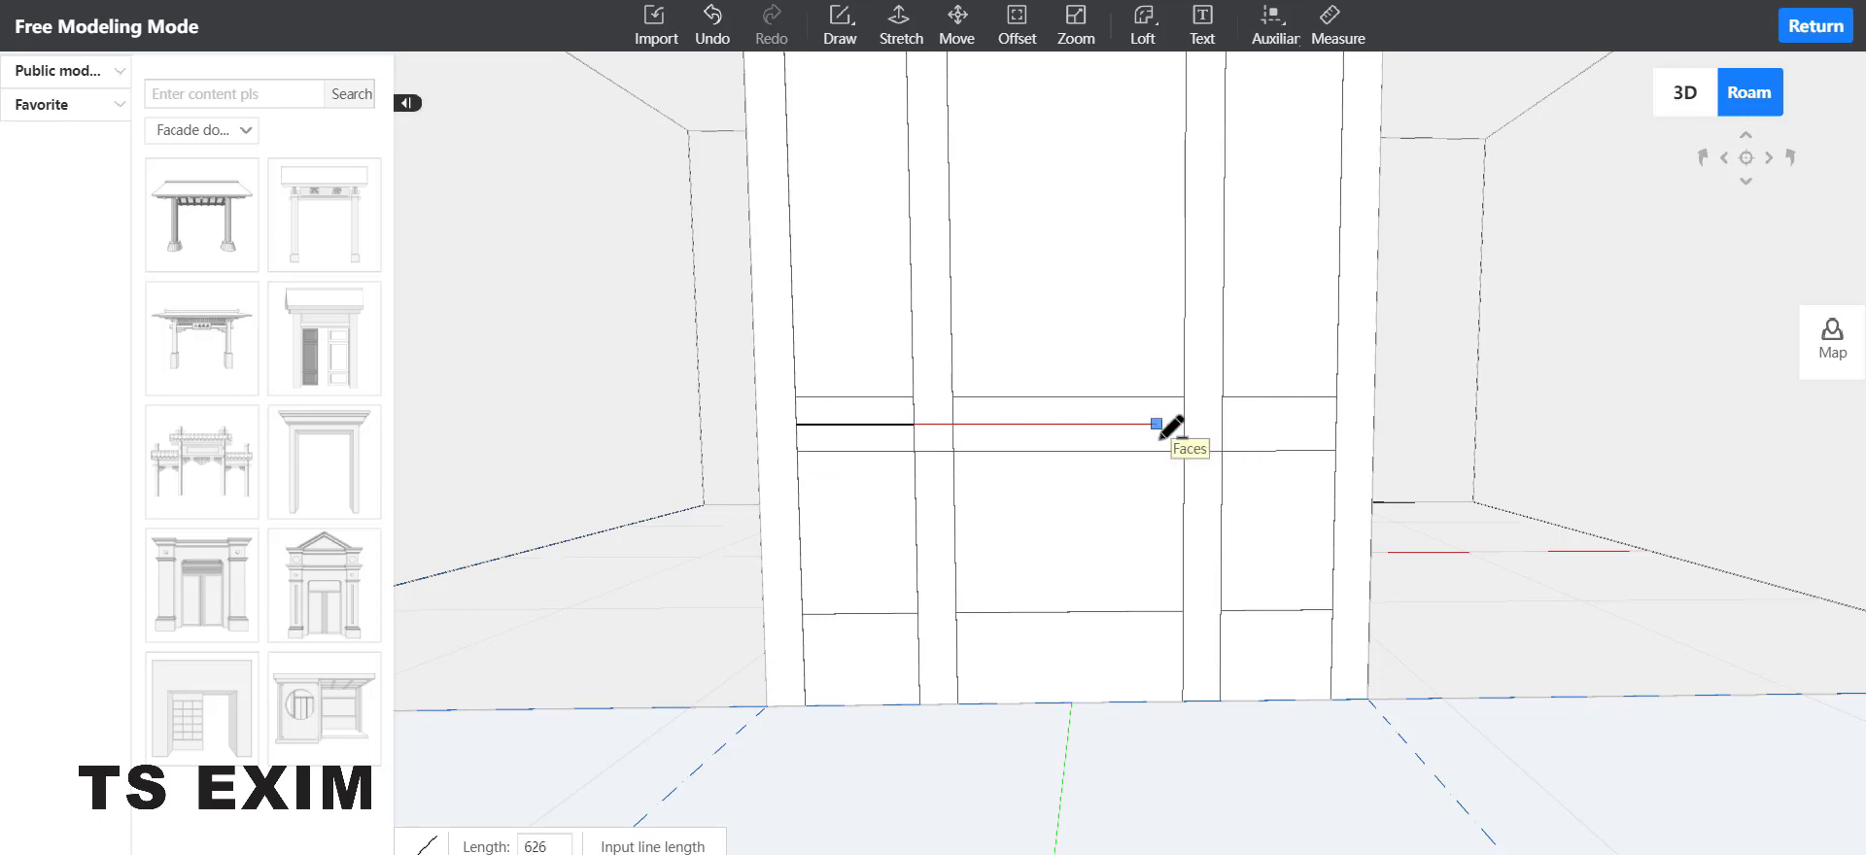
pyautogui.press('Escape')
pyautogui.click(1221, 424)
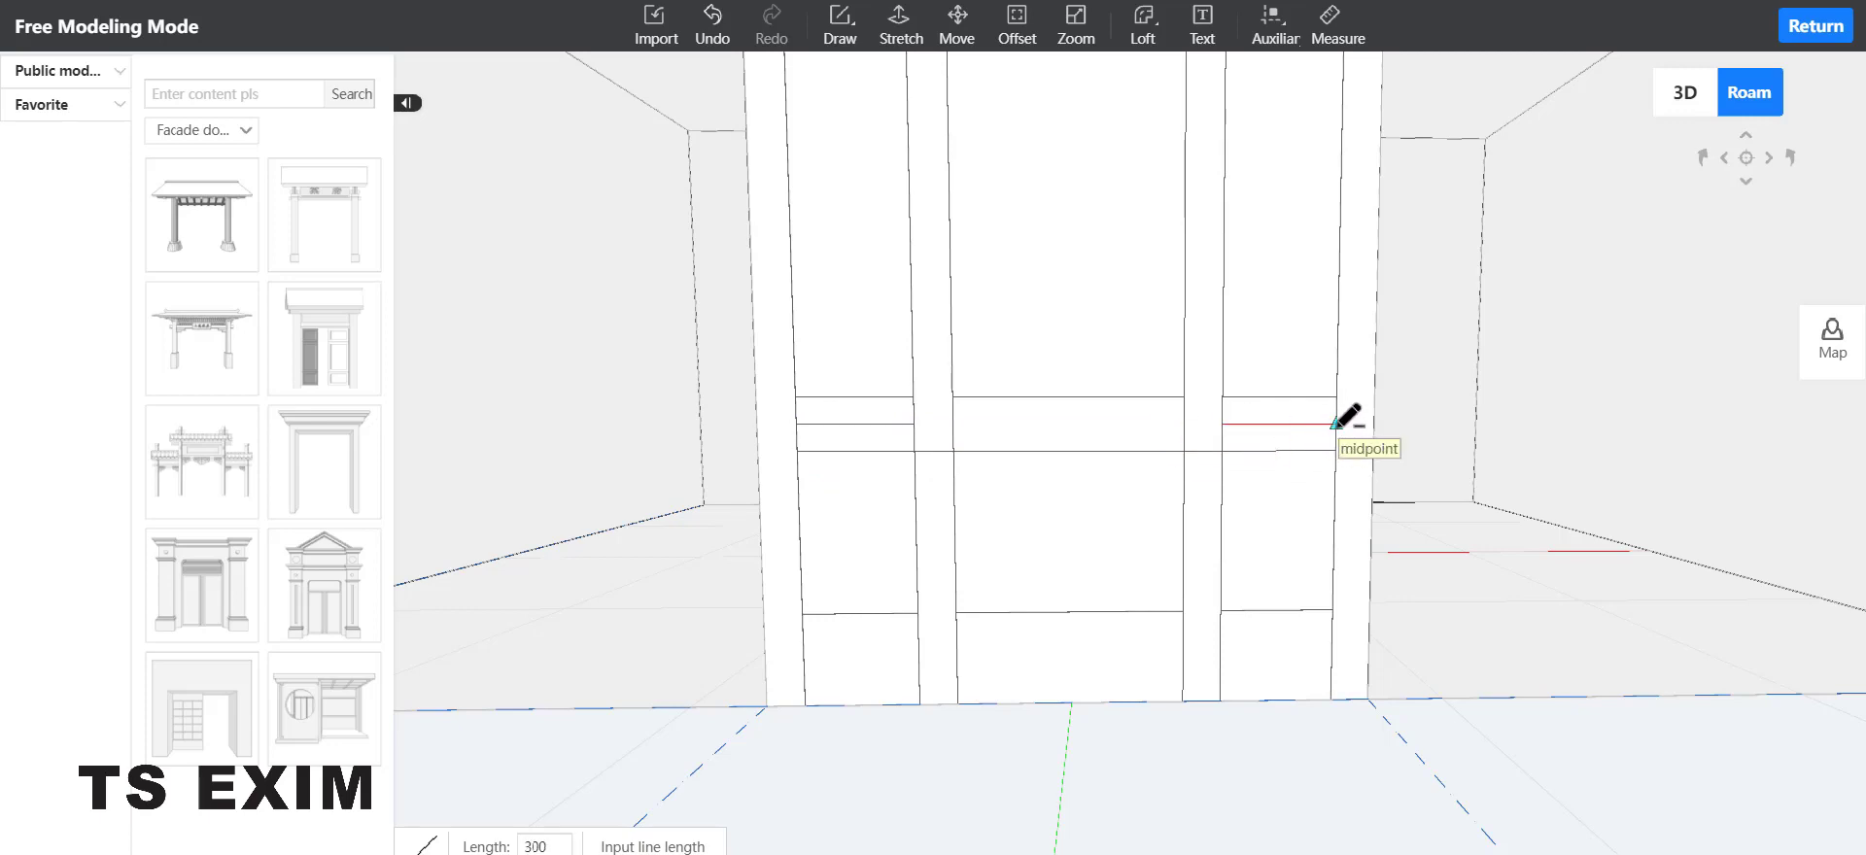
pyautogui.click(1336, 424)
# Step: Offset the outlines of the left and right lower panels inward by 60 mm
pyautogui.press('f')
pyautogui.click(868, 515)
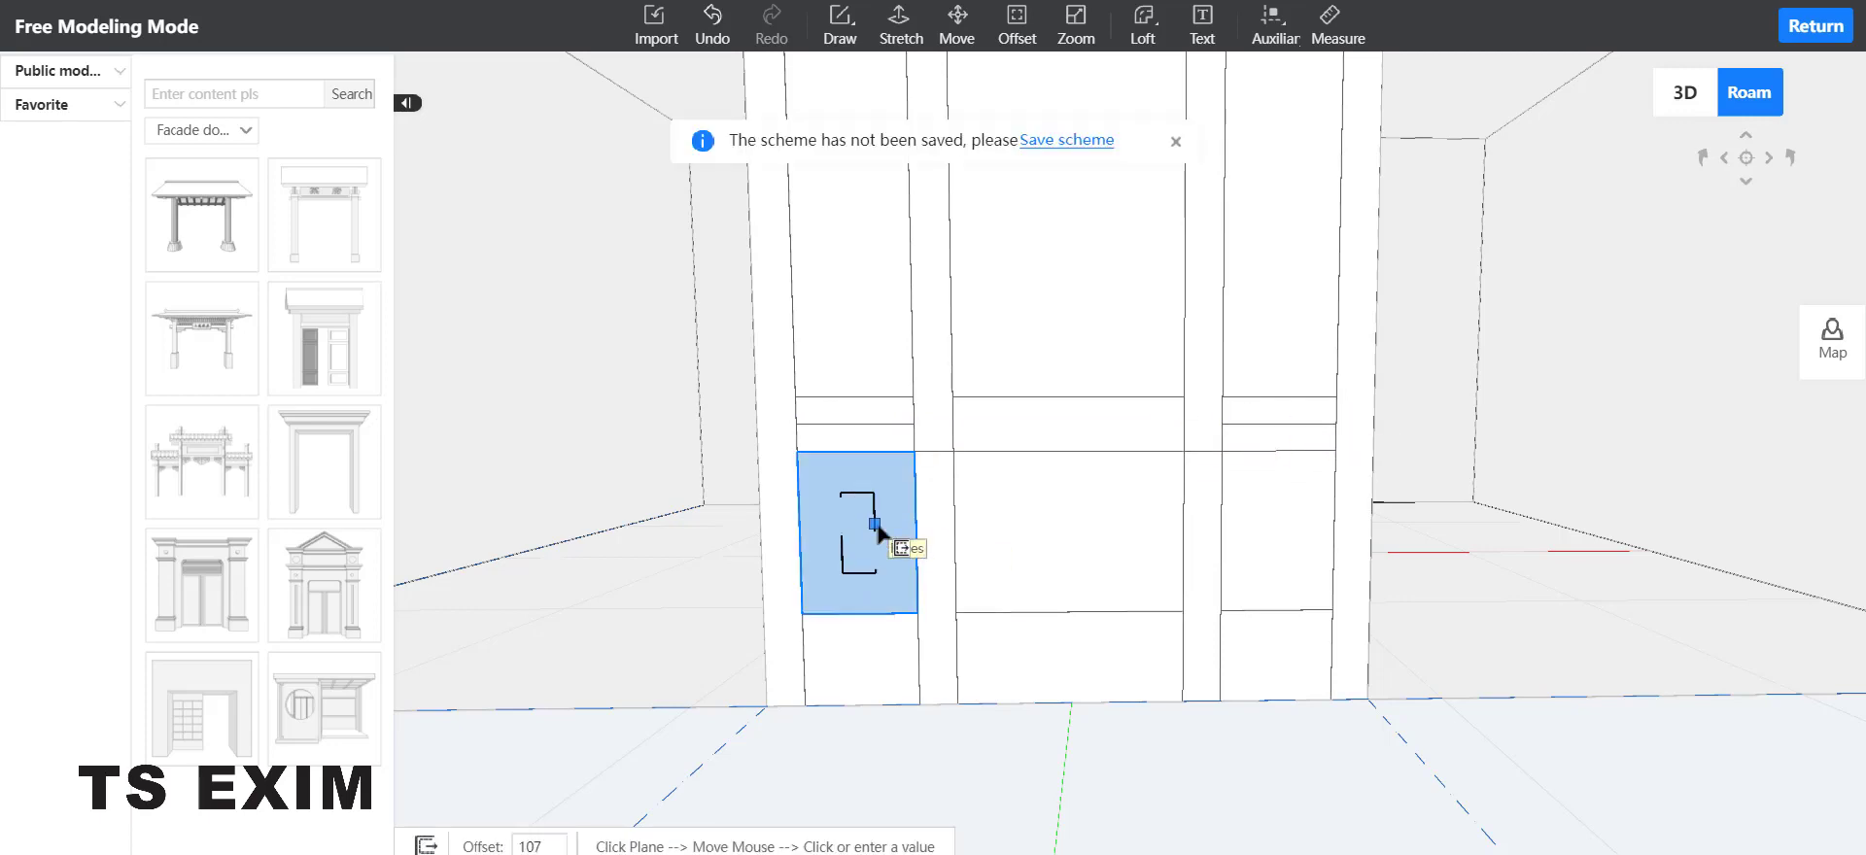
pyautogui.write('60')
pyautogui.press('Return')
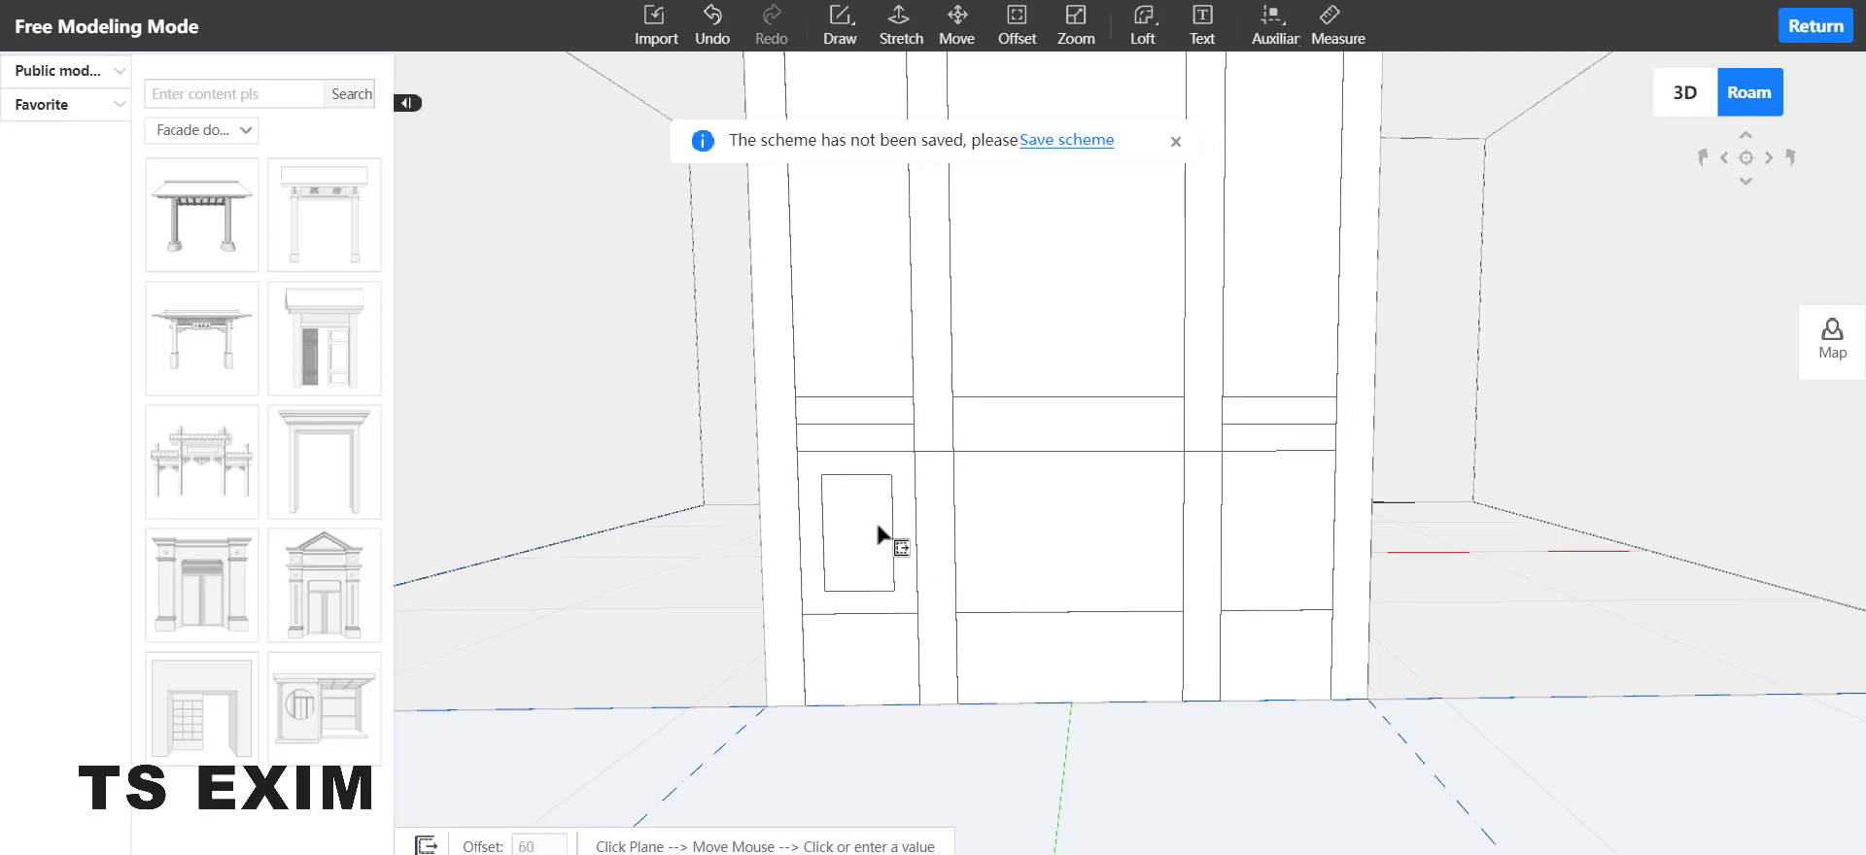
pyautogui.click(1266, 509)
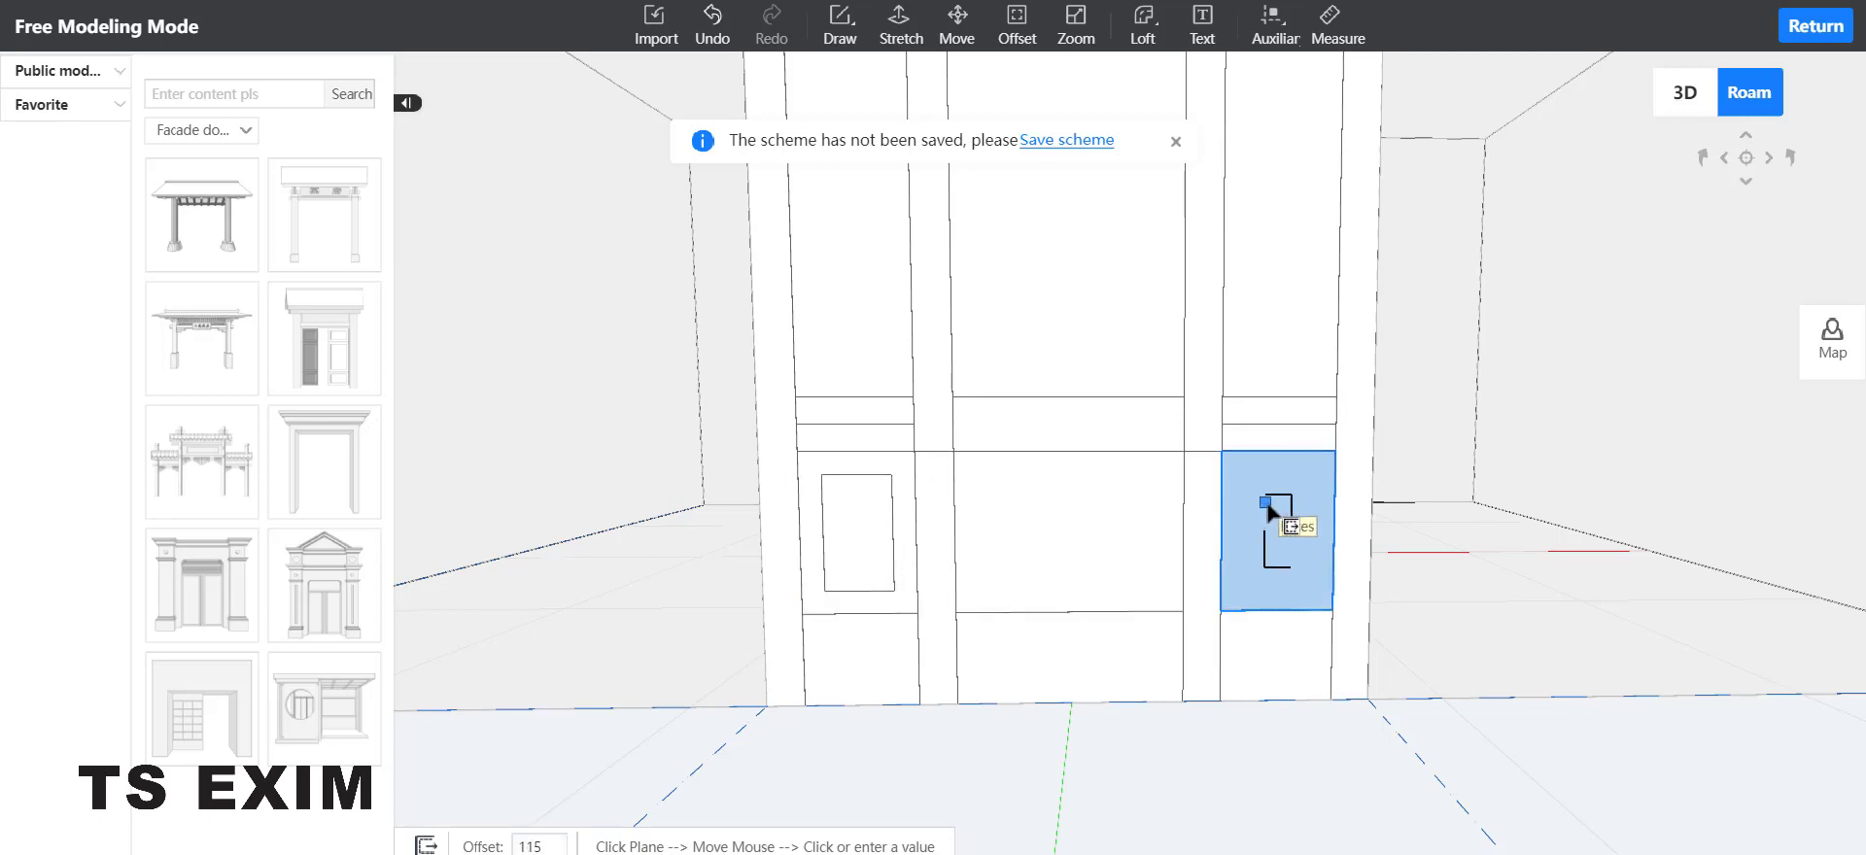
pyautogui.write('60')
pyautogui.press('Return')
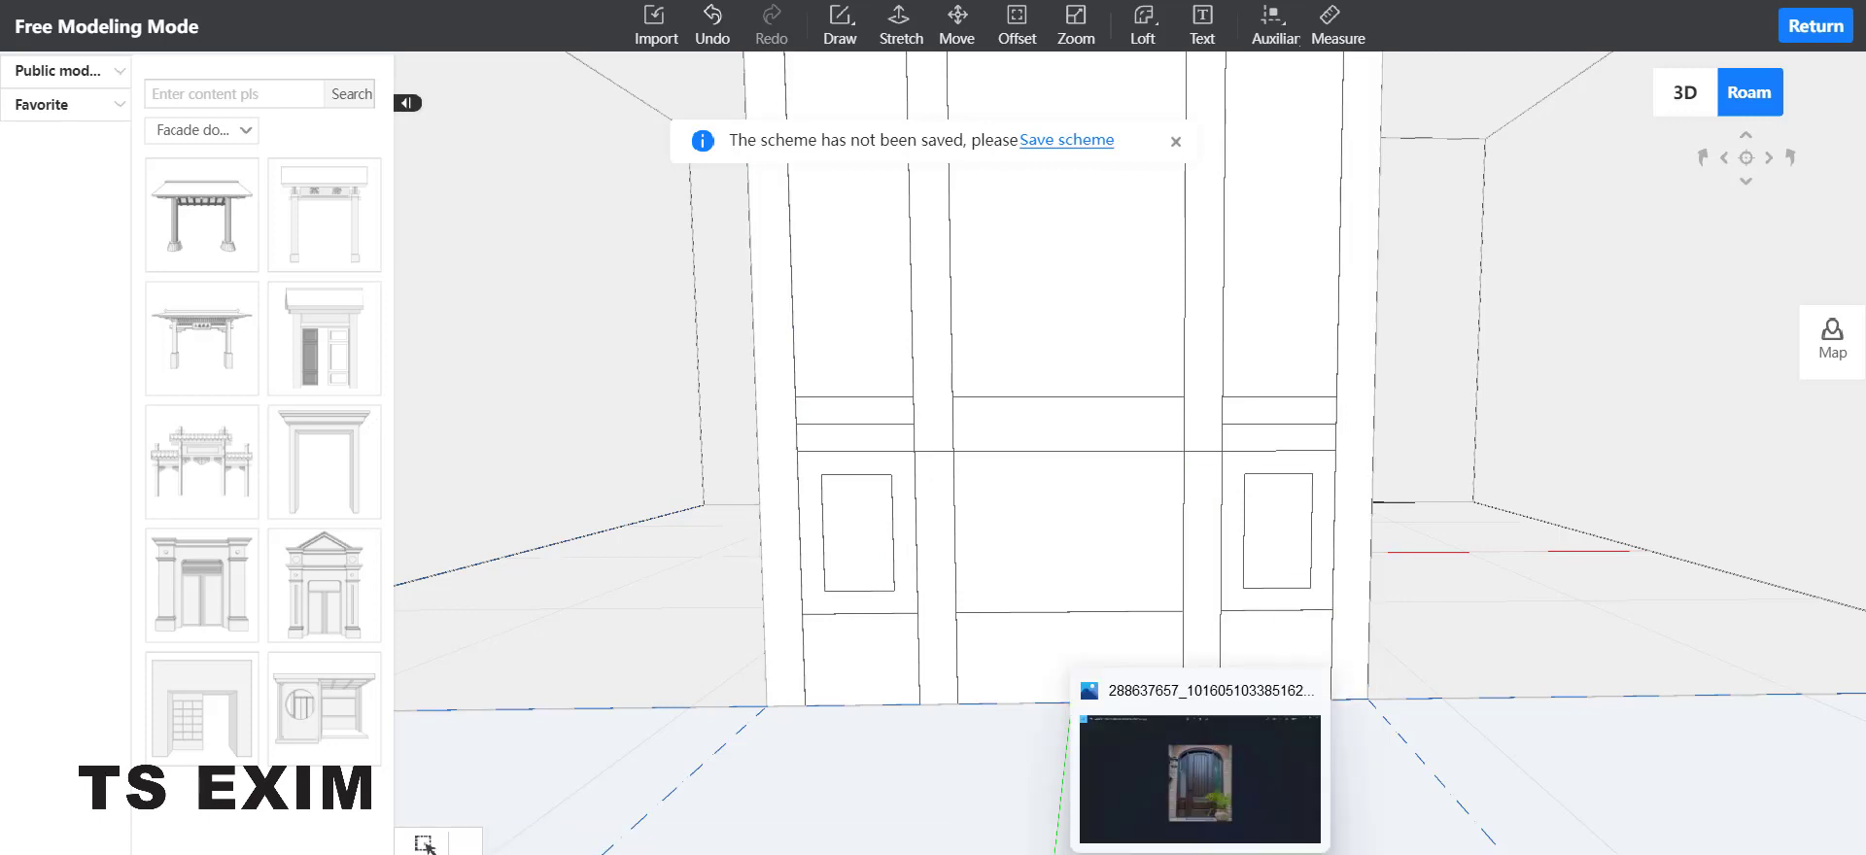
# Step: Offset the outline of the center lower panel inward by 60 mm
pyautogui.click(1130, 192)
pyautogui.click(1036, 48)
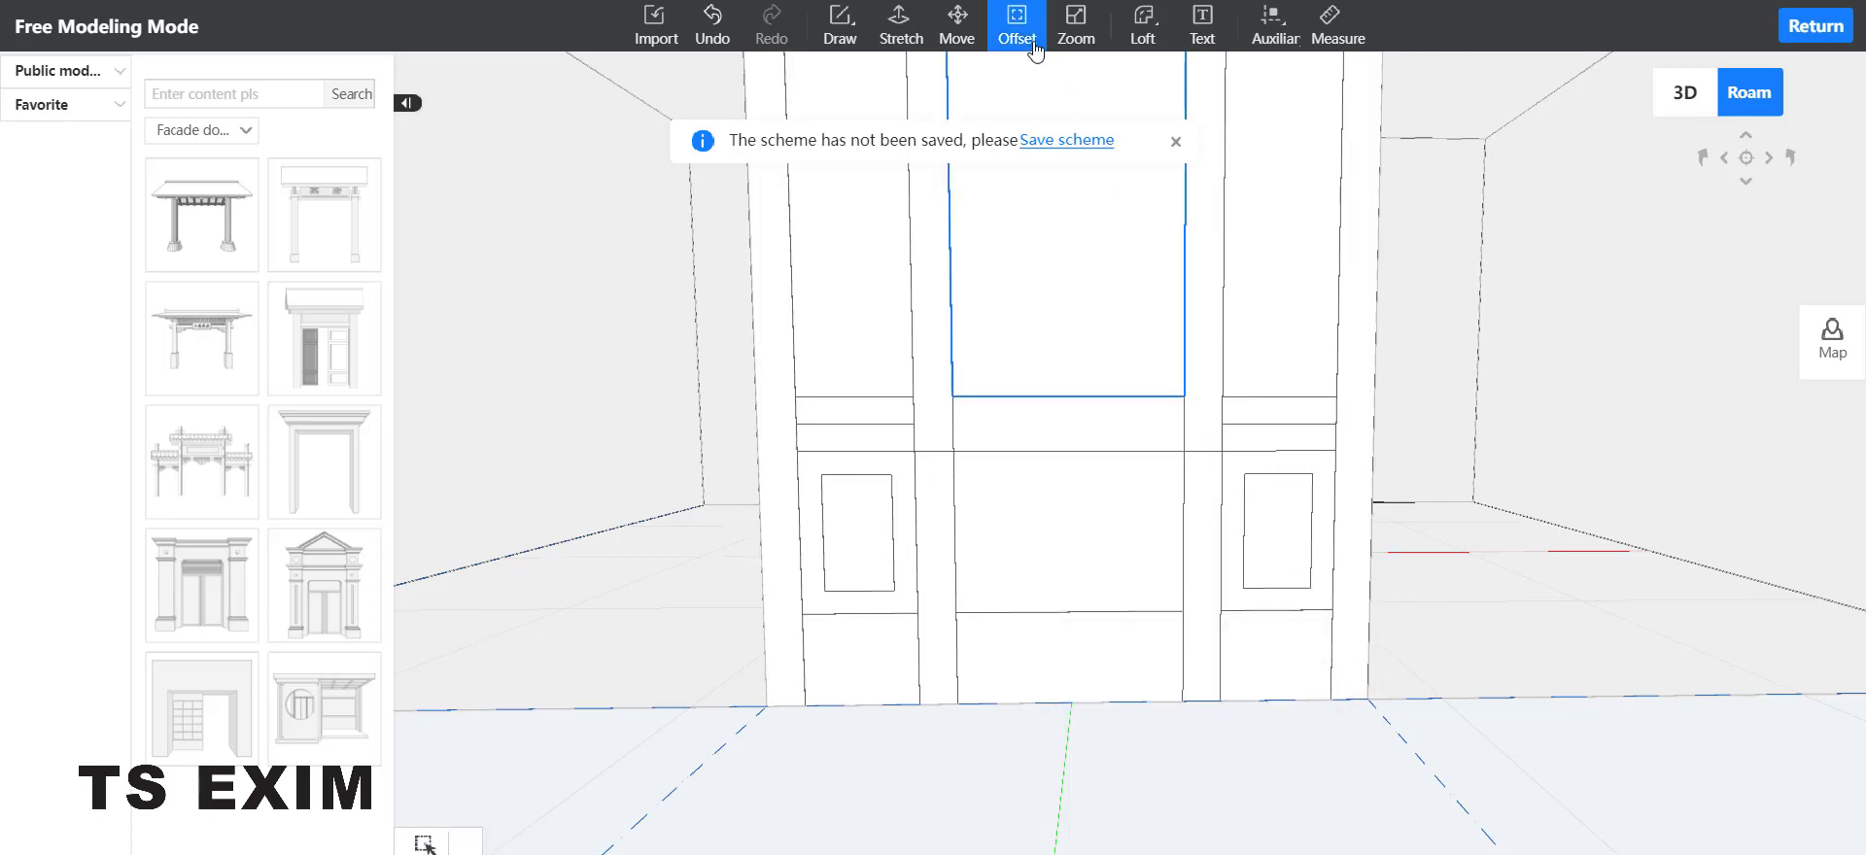
pyautogui.click(1059, 518)
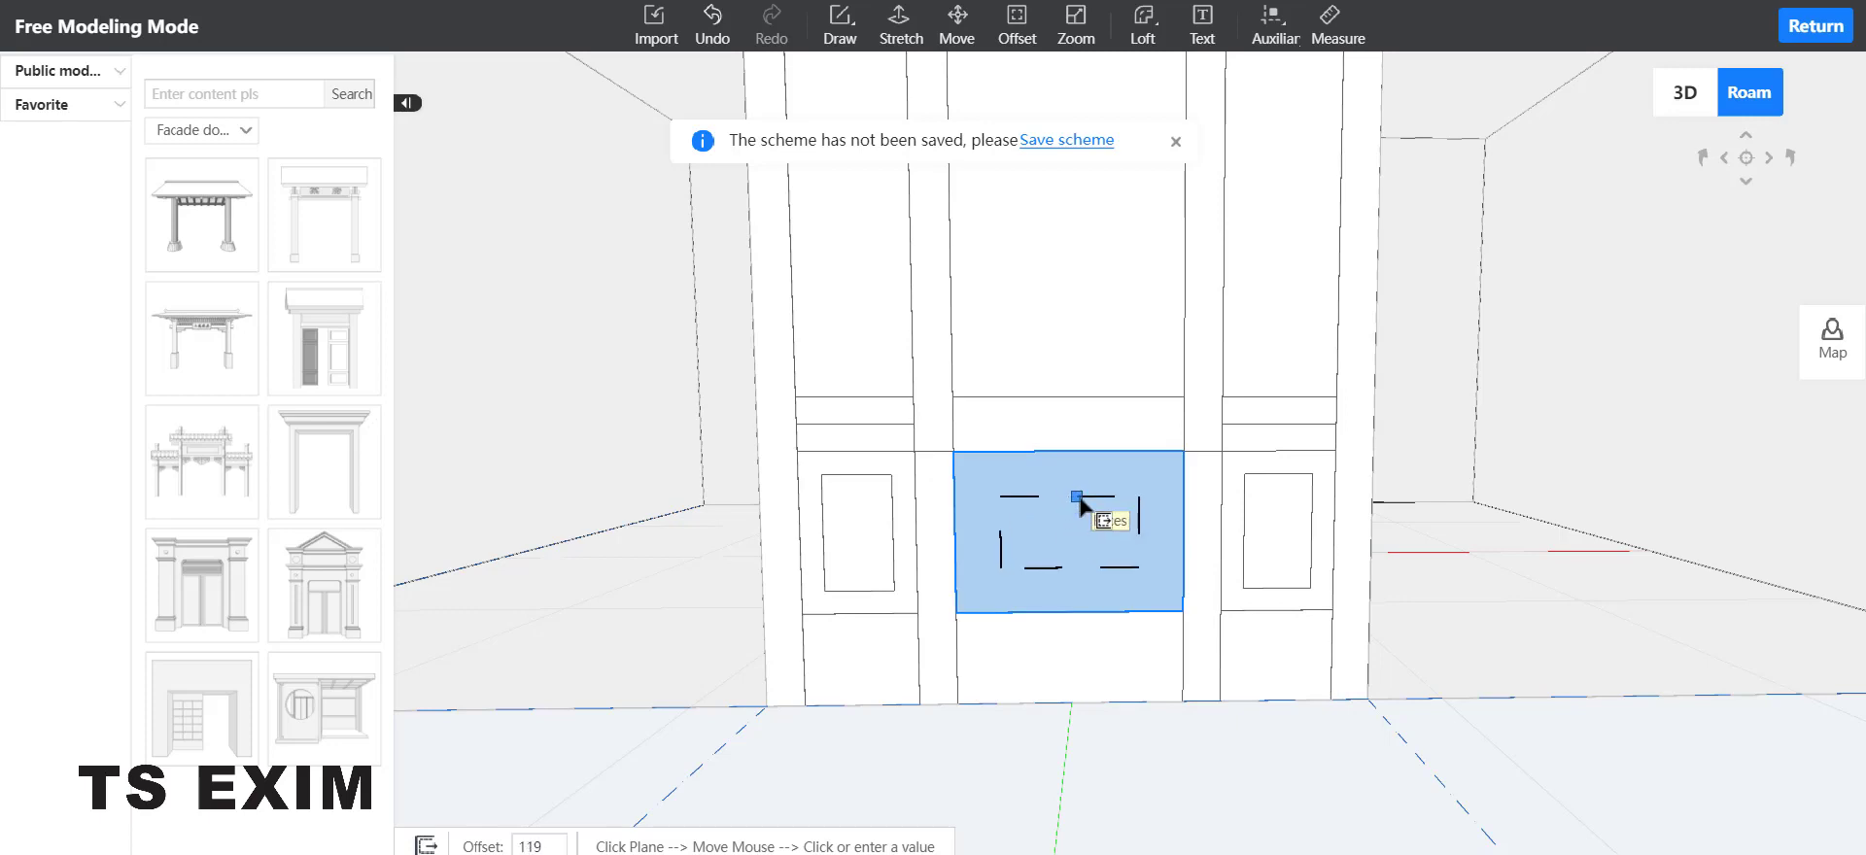
pyautogui.press('Return')
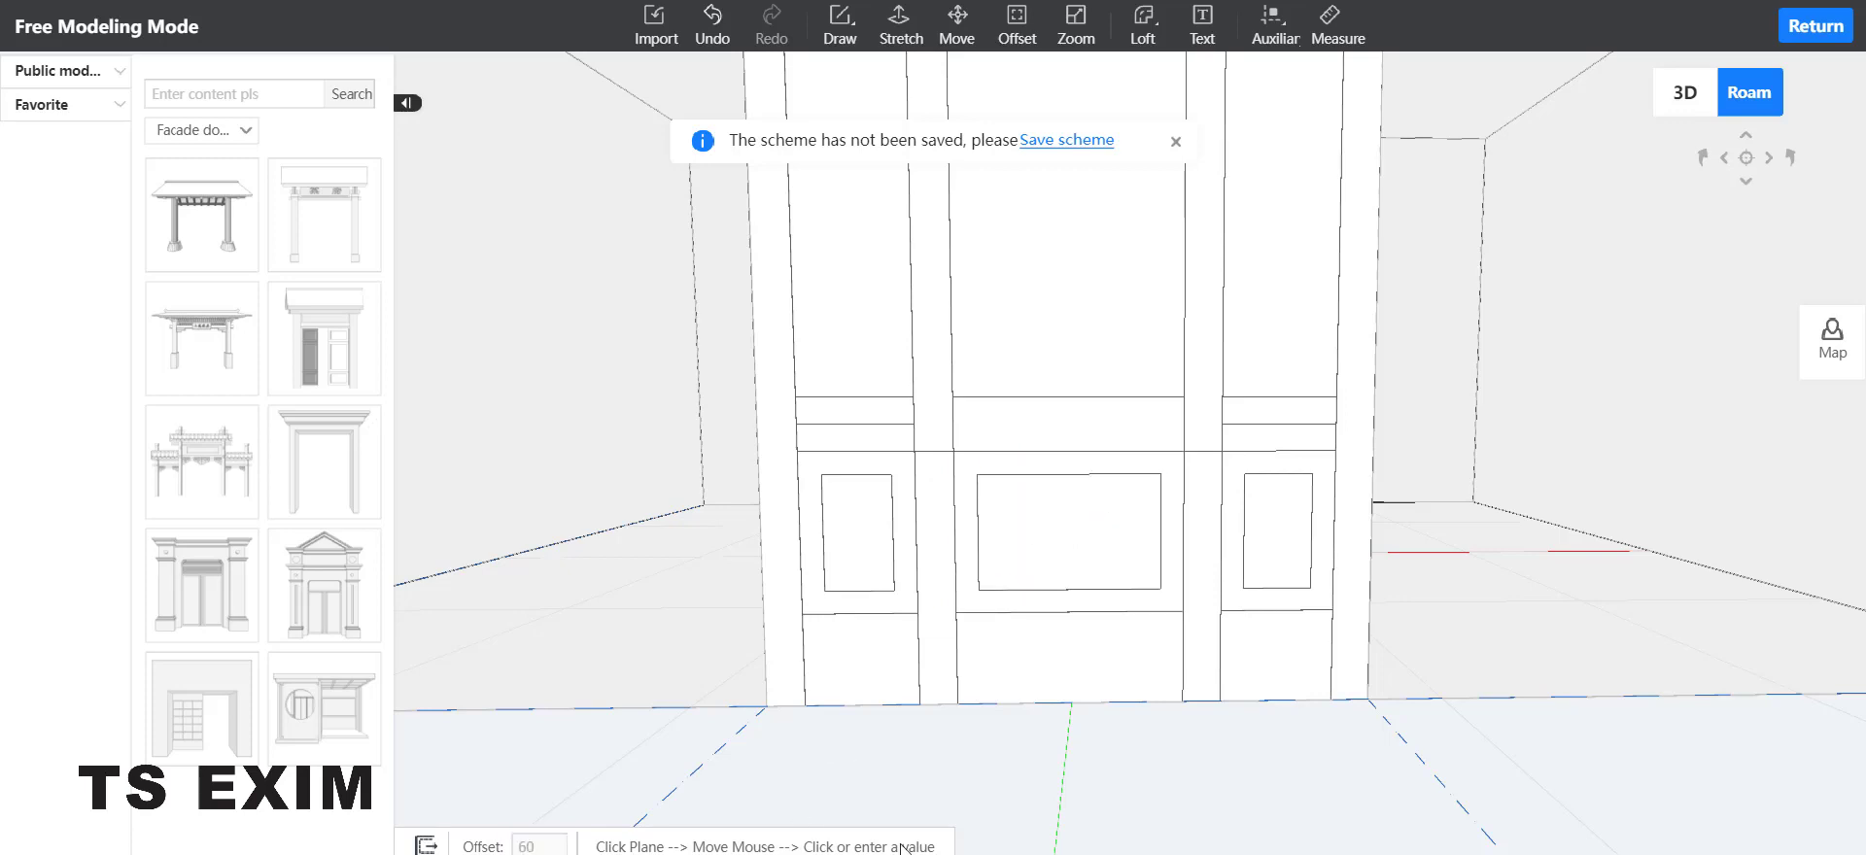
# Step: Measure the width of the inset rectangle in the center lower panel along its top edge
pyautogui.click(848, 49)
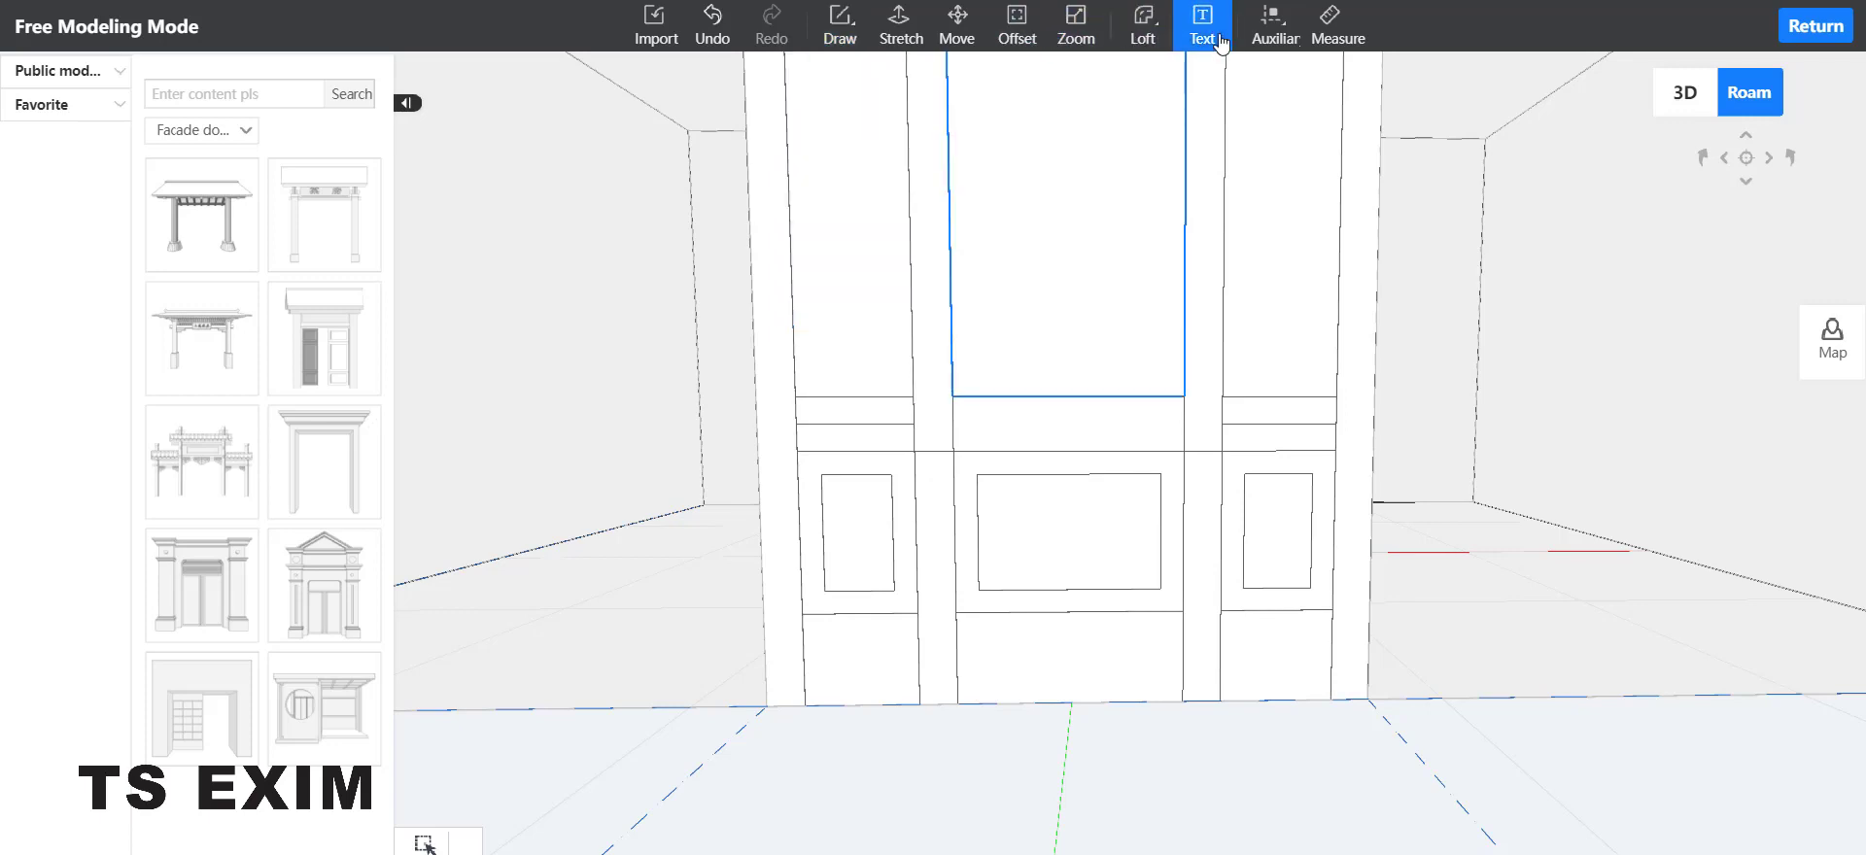
pyautogui.click(1353, 37)
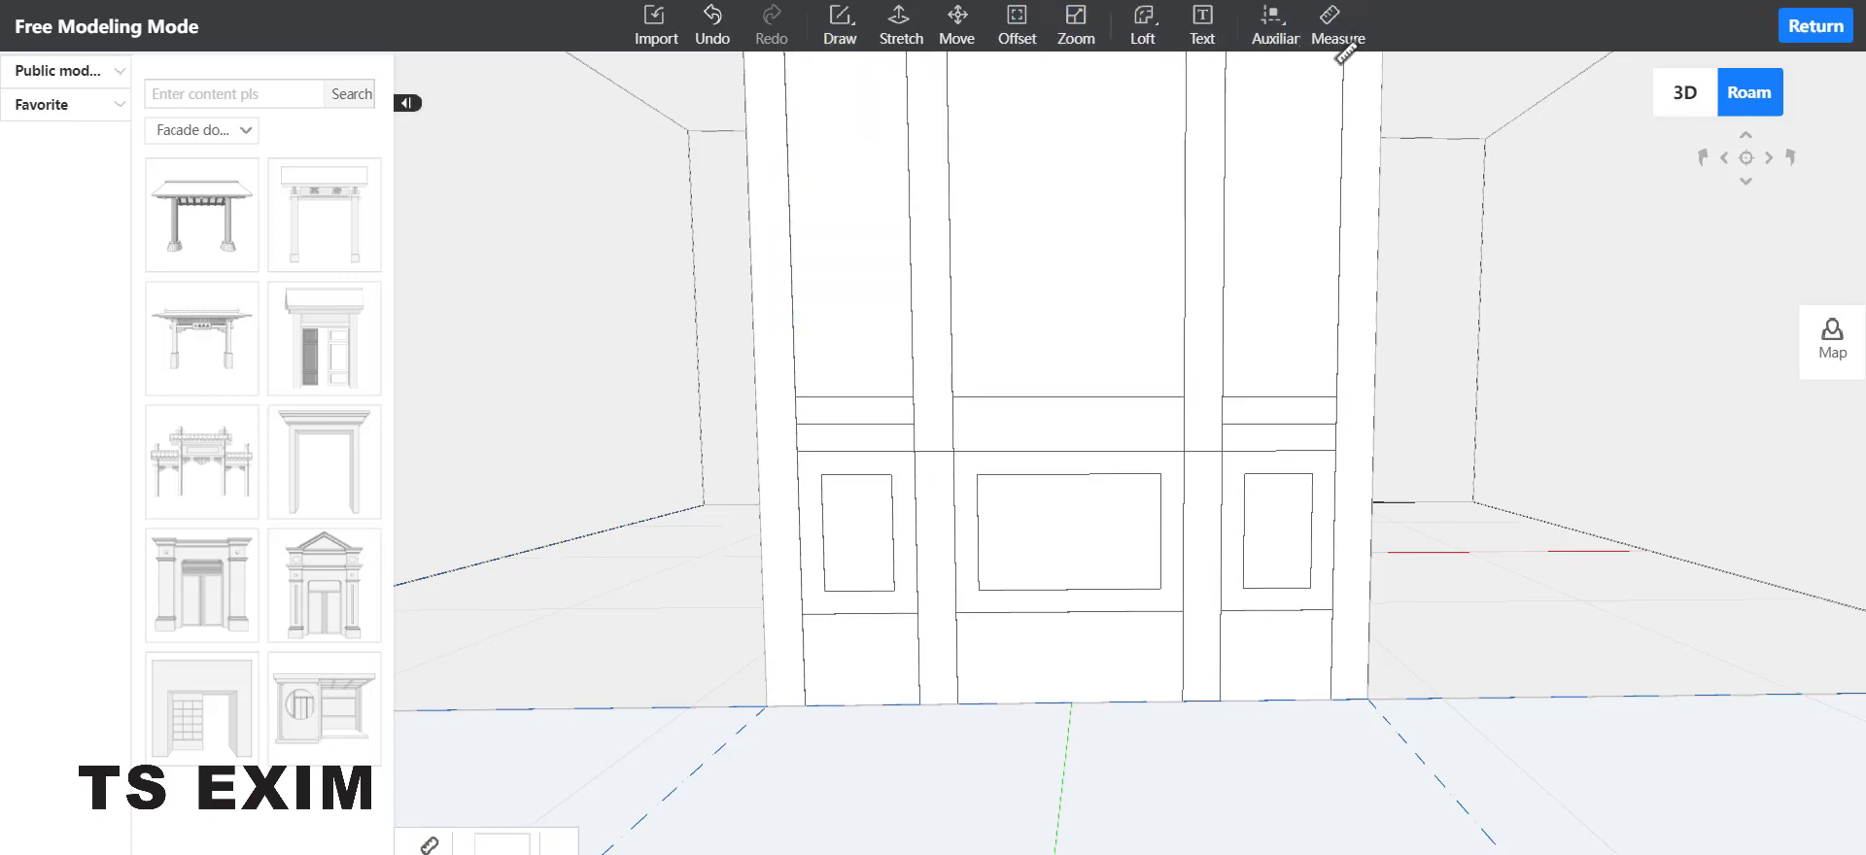
pyautogui.click(1160, 475)
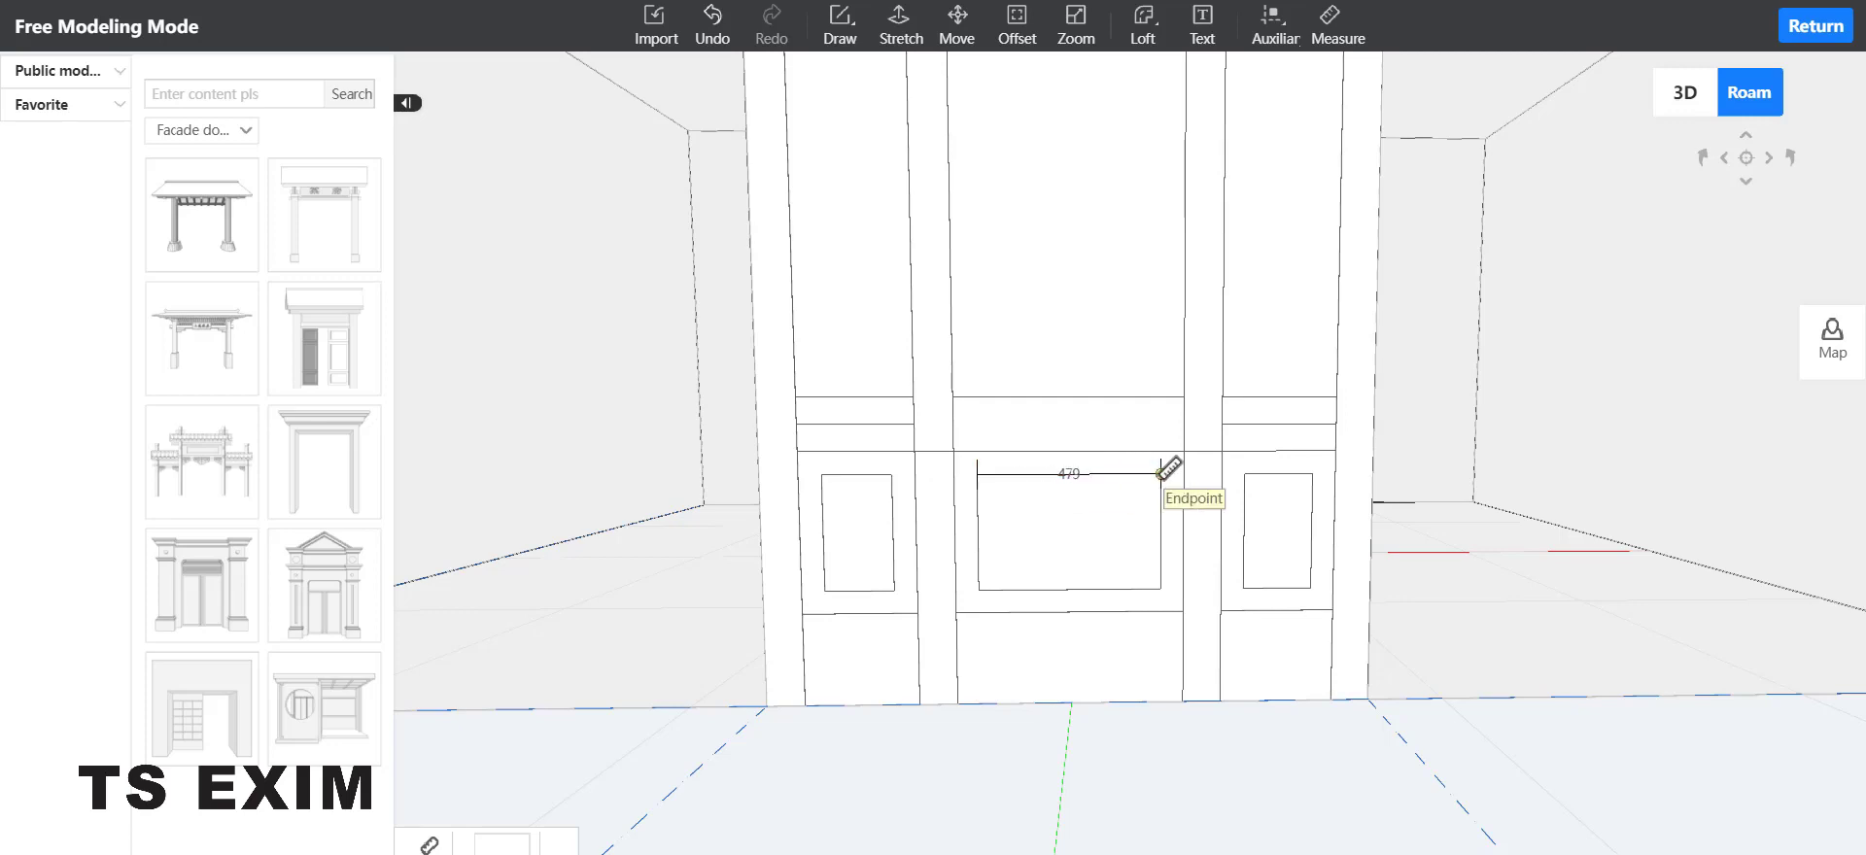
# Step: Draw four vertical lines from top to bottom edge inside the center lower panel's inset rectangle, dividing it into five strips
pyautogui.click(894, 36)
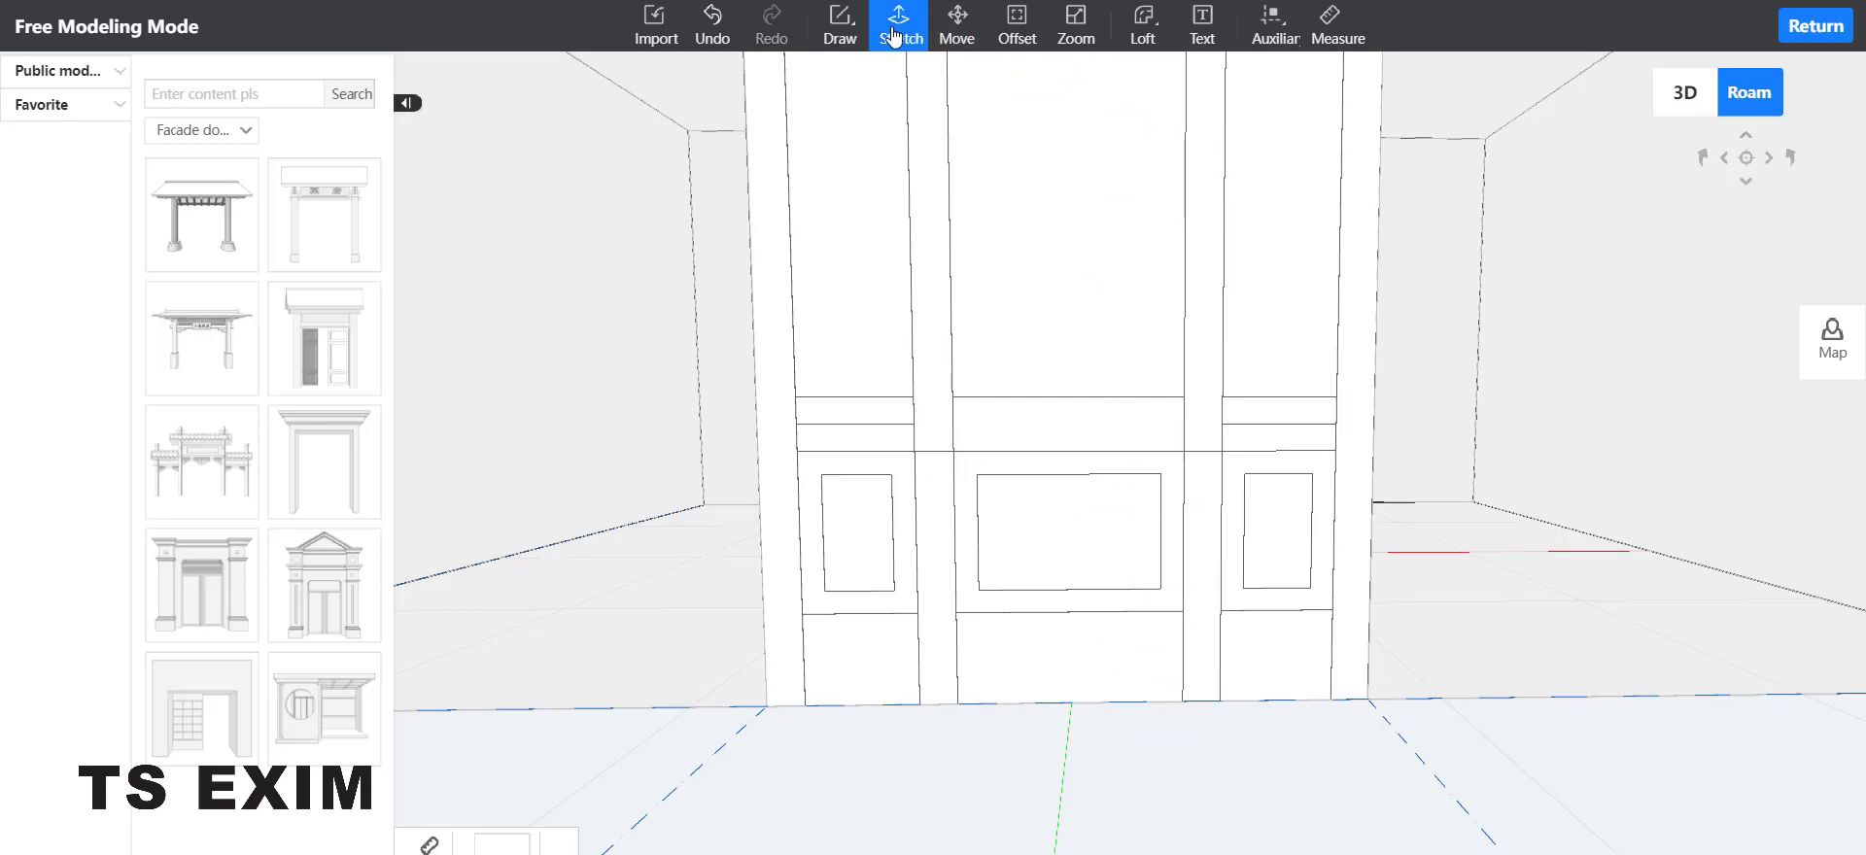
pyautogui.click(828, 42)
pyautogui.click(844, 81)
pyautogui.scroll(2, 938, 304)
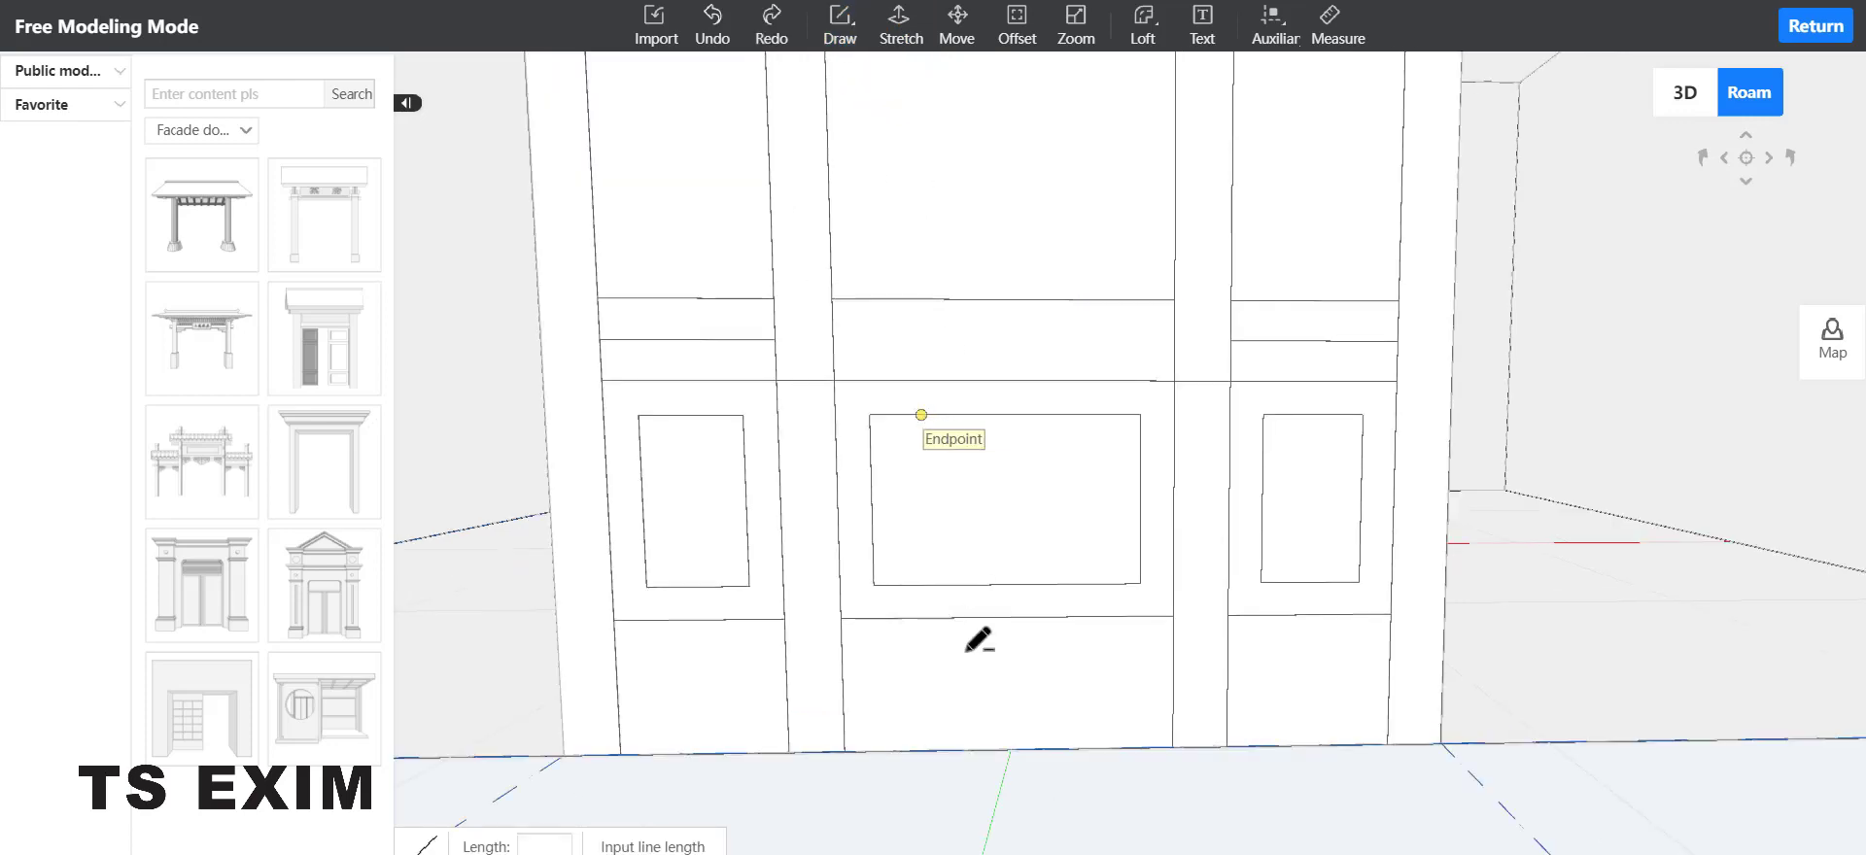
pyautogui.click(921, 415)
pyautogui.click(923, 584)
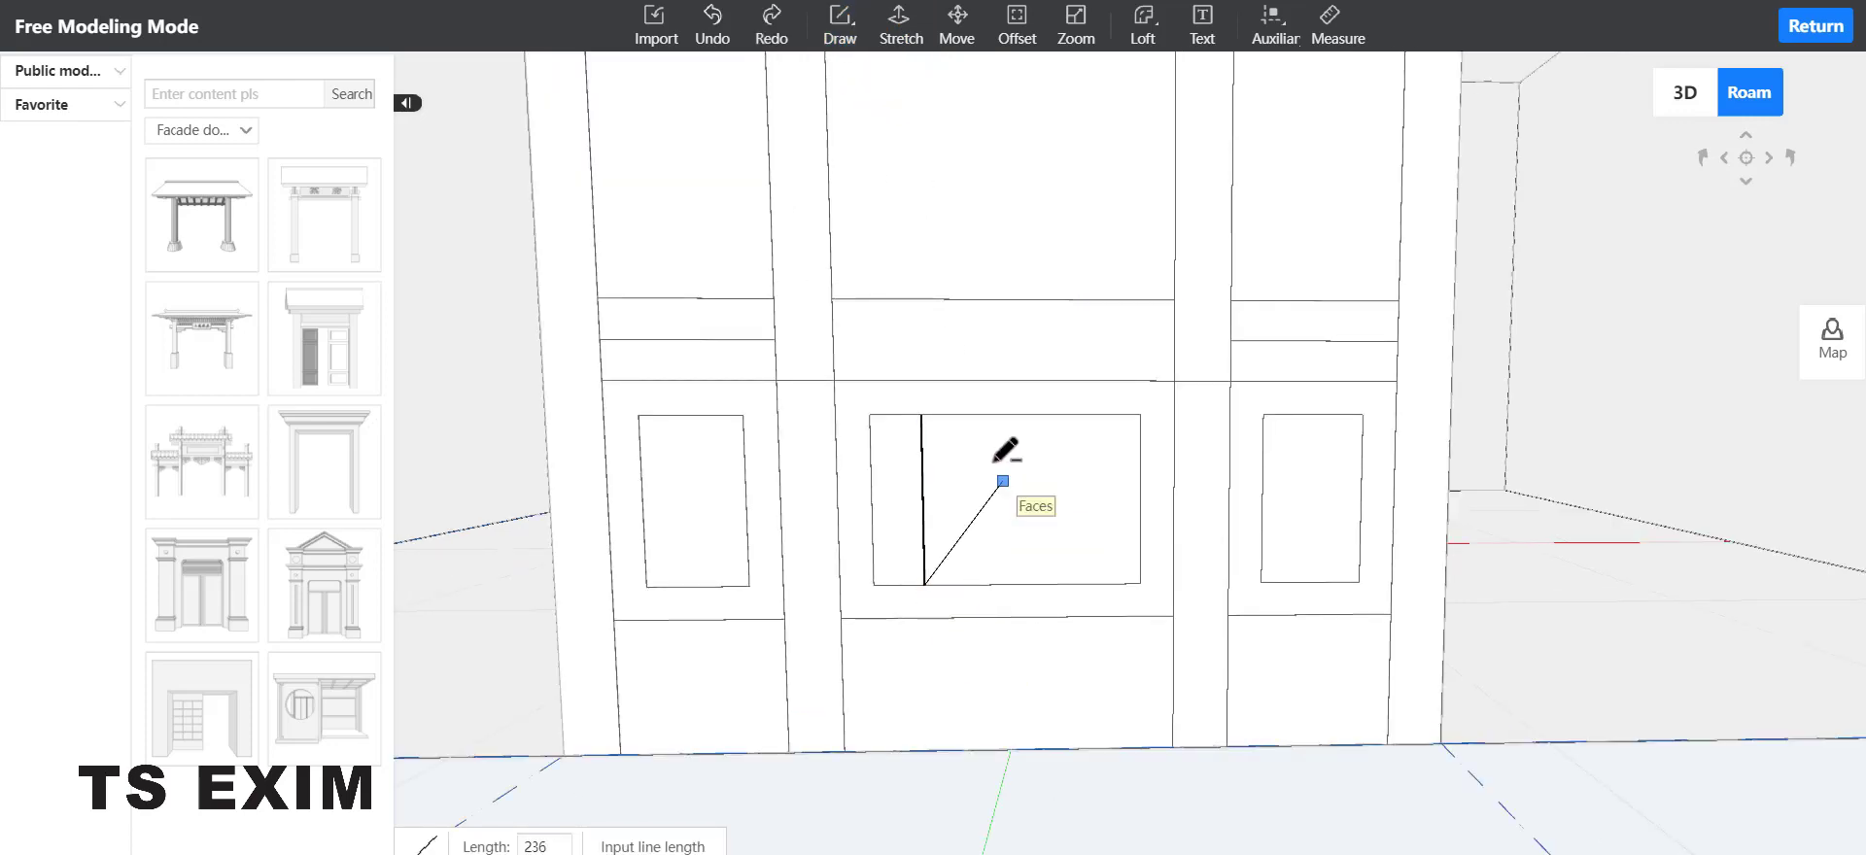
pyautogui.click(972, 415)
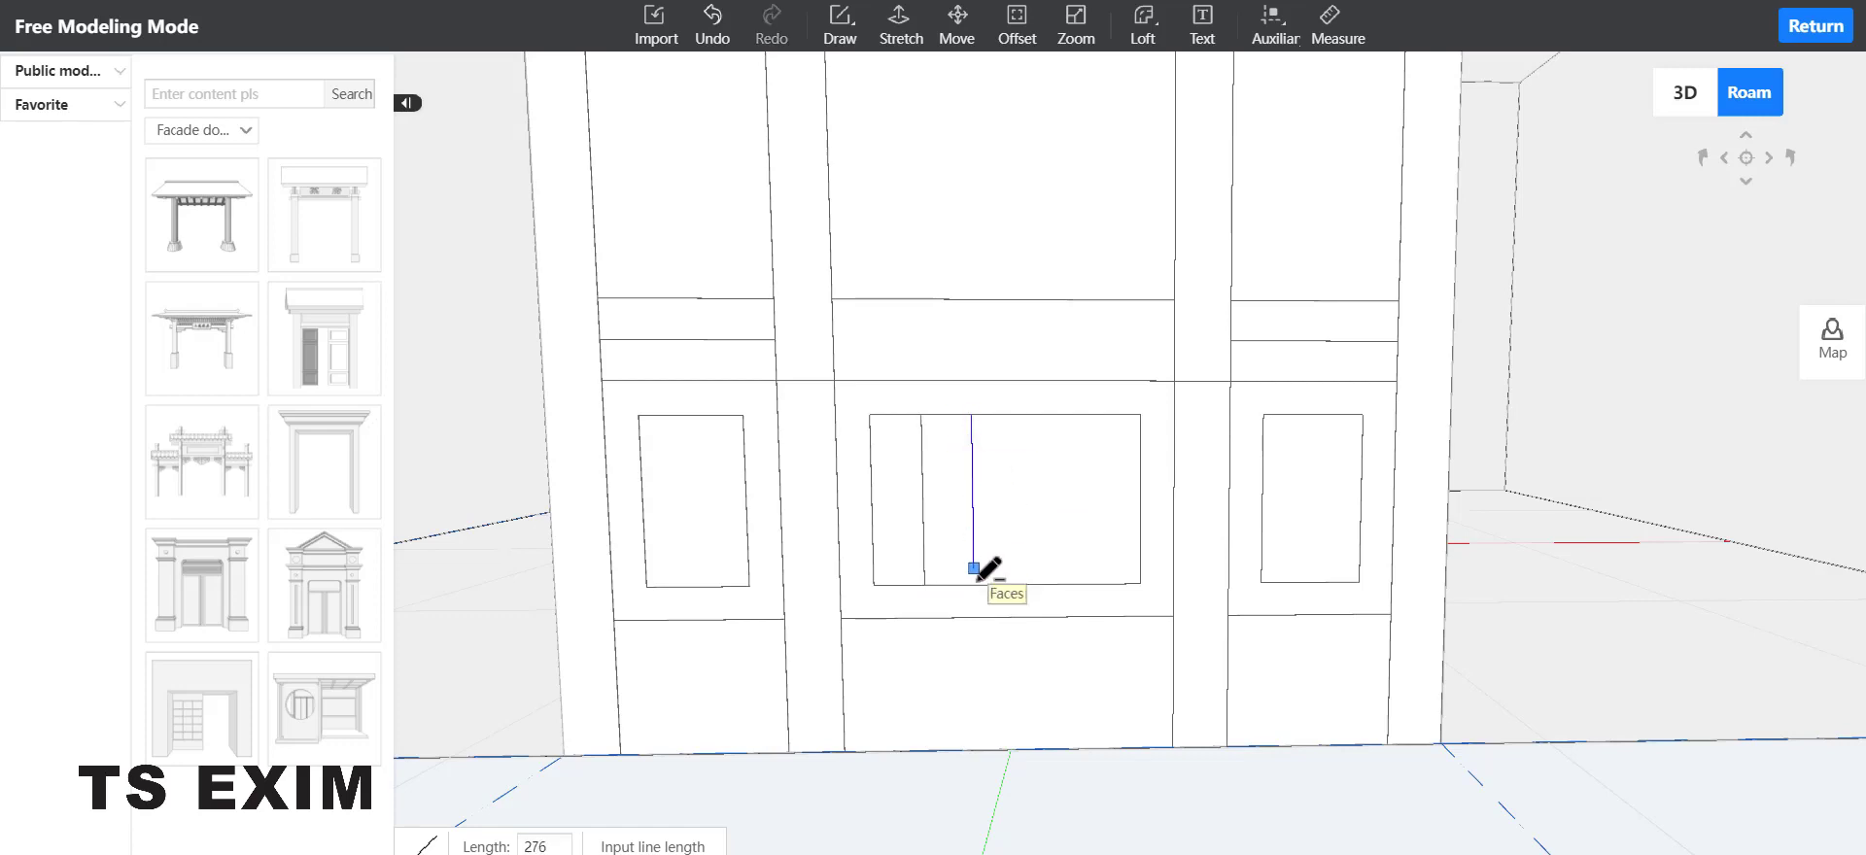
pyautogui.click(974, 584)
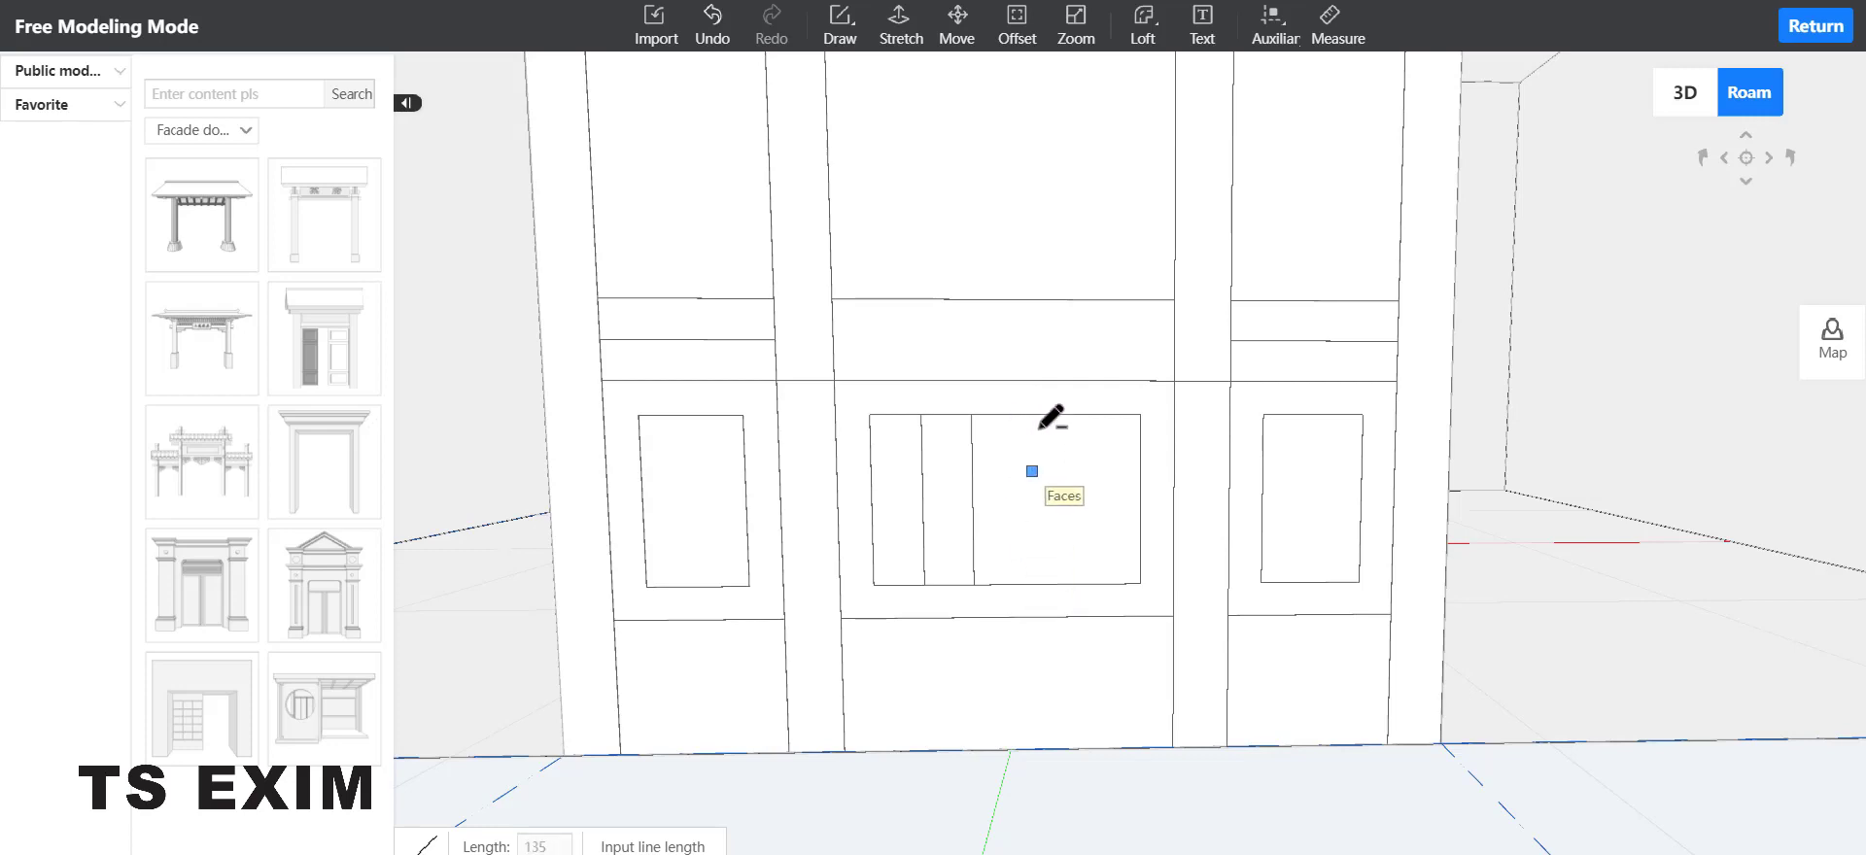
pyautogui.click(1035, 415)
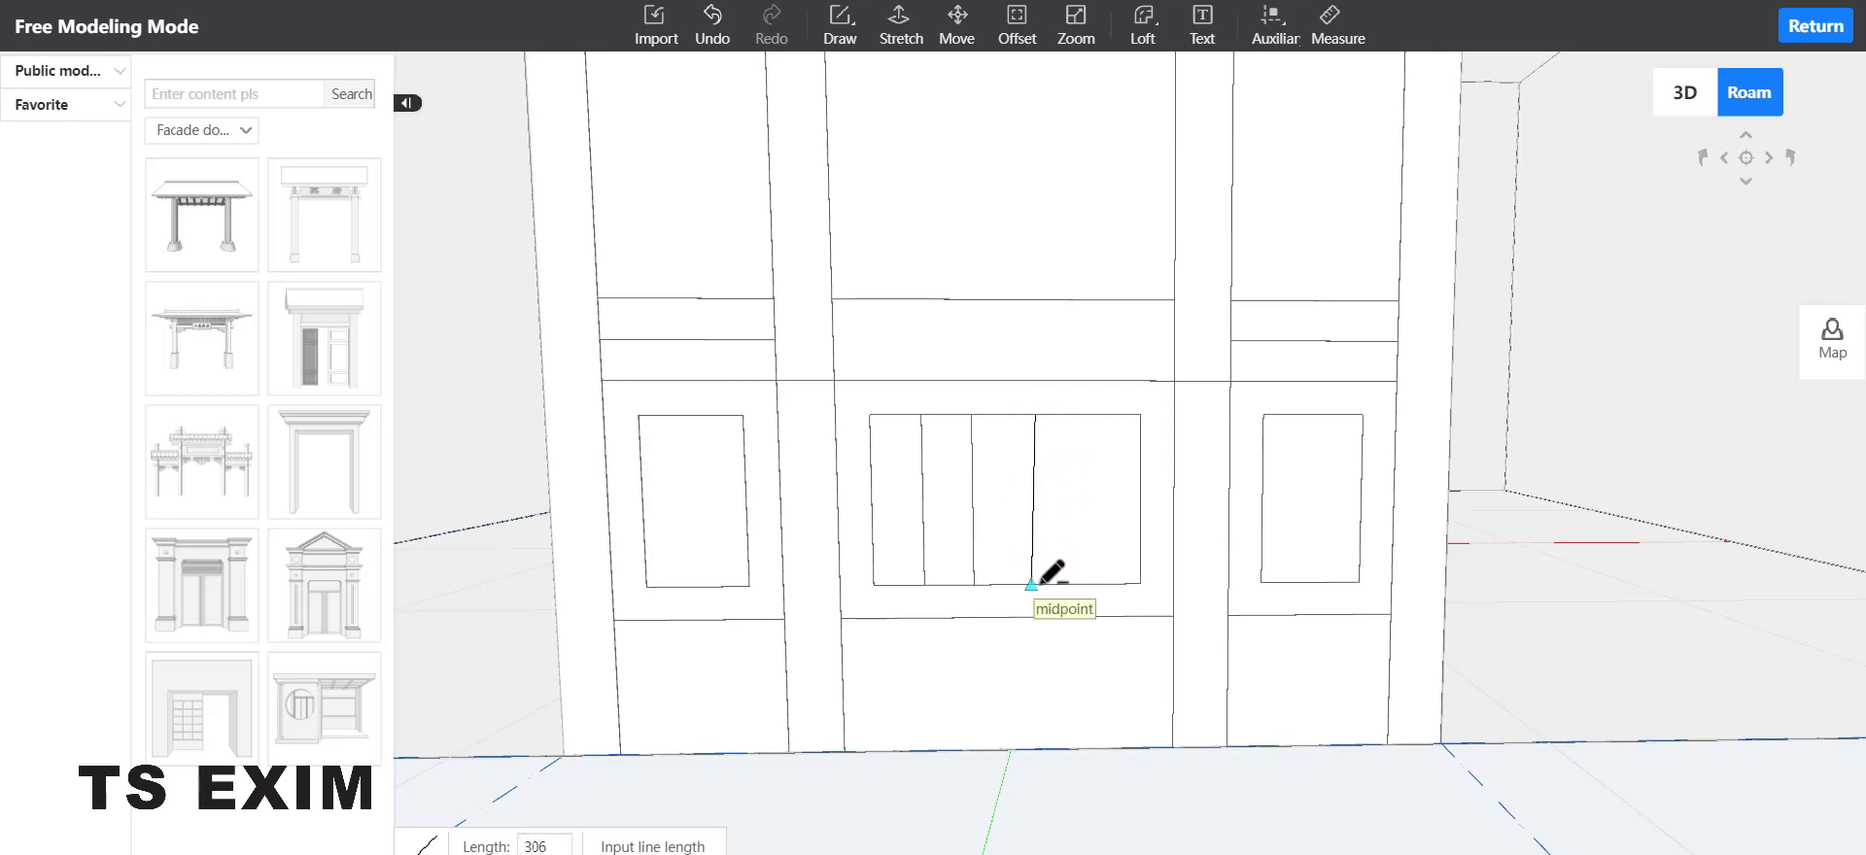
pyautogui.click(1031, 584)
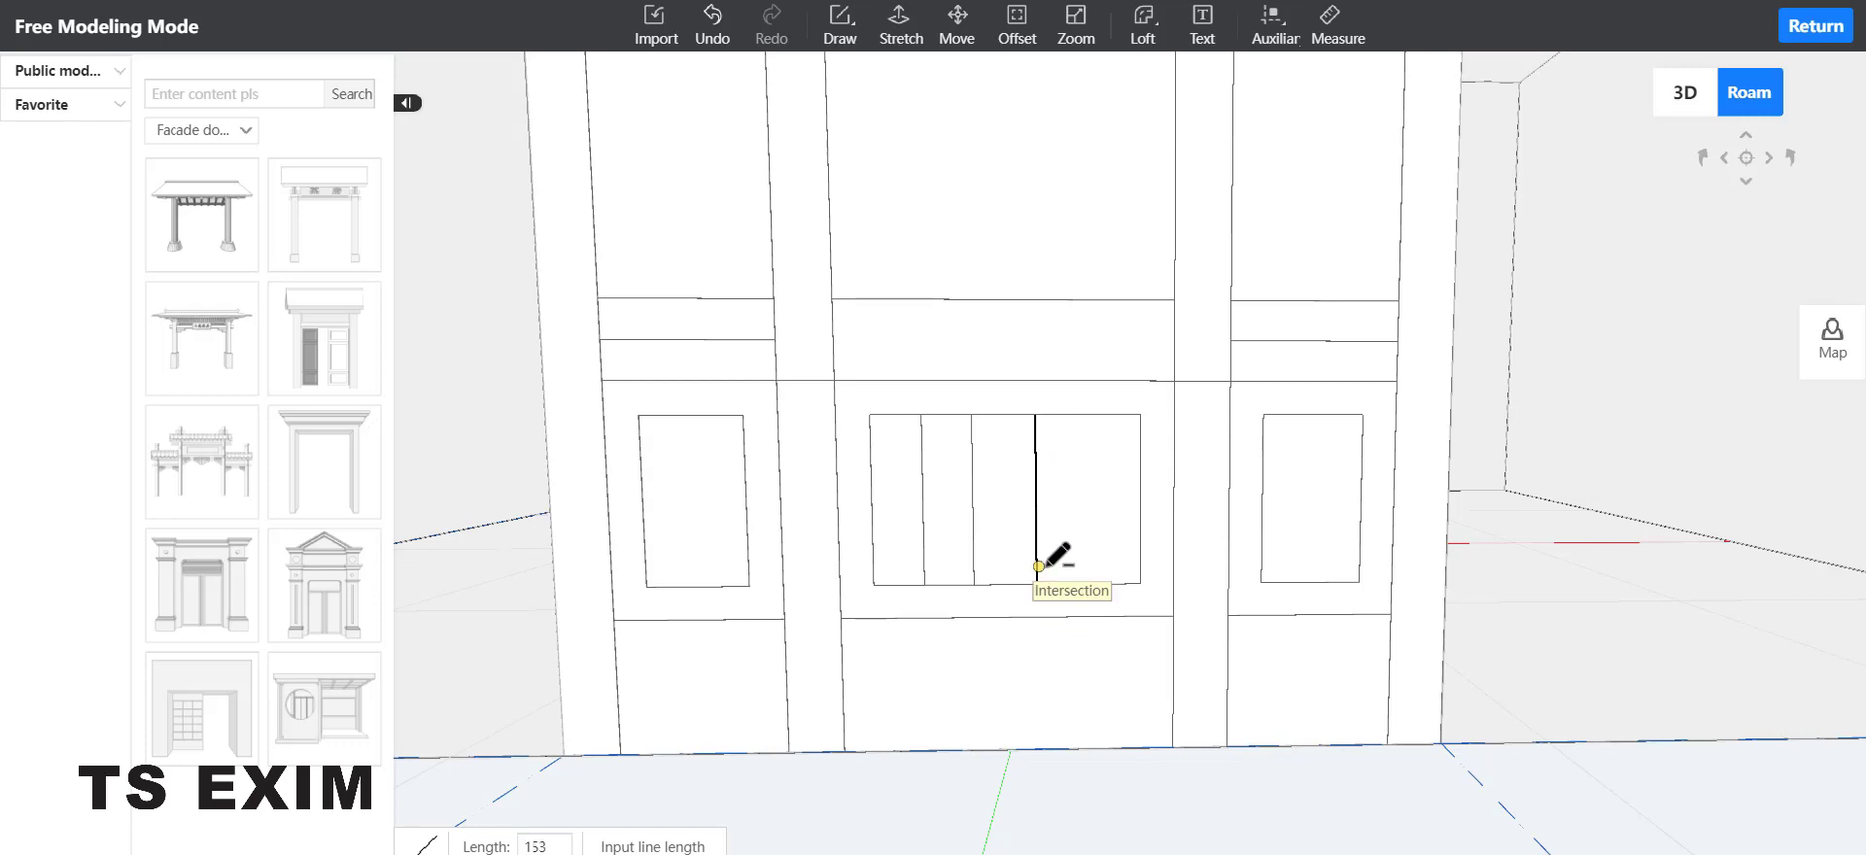
pyautogui.click(1088, 415)
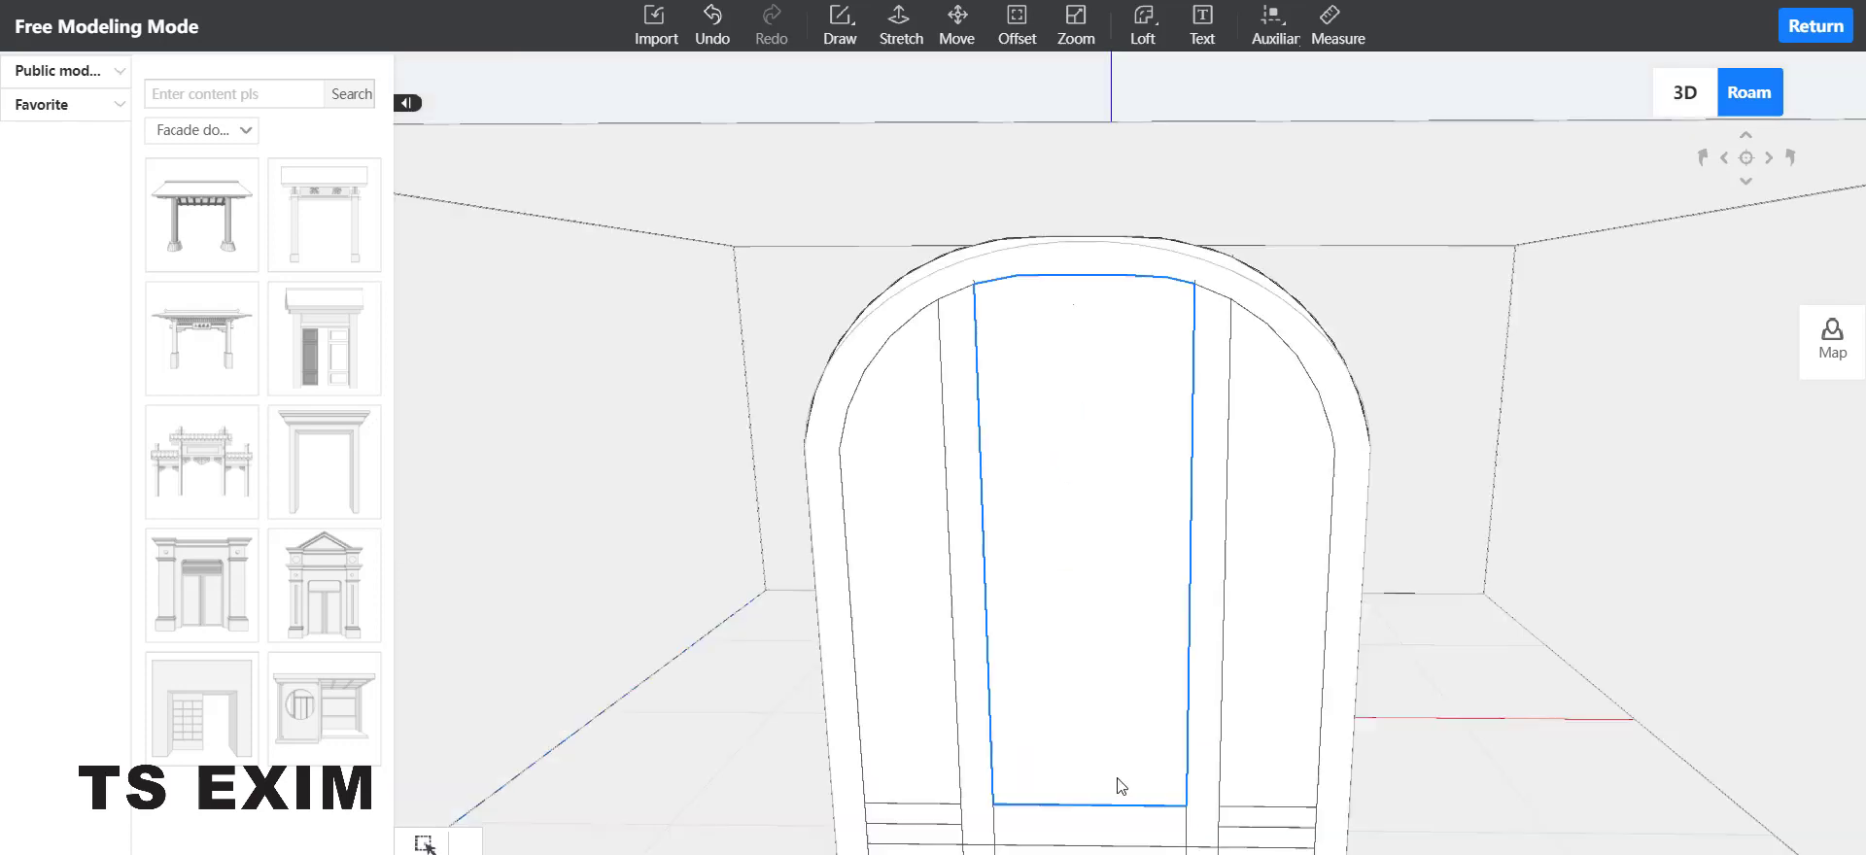
# Step: Offset the outline of the tall center upper panel inward by 100 mm
pyautogui.click(956, 30)
pyautogui.click(1017, 29)
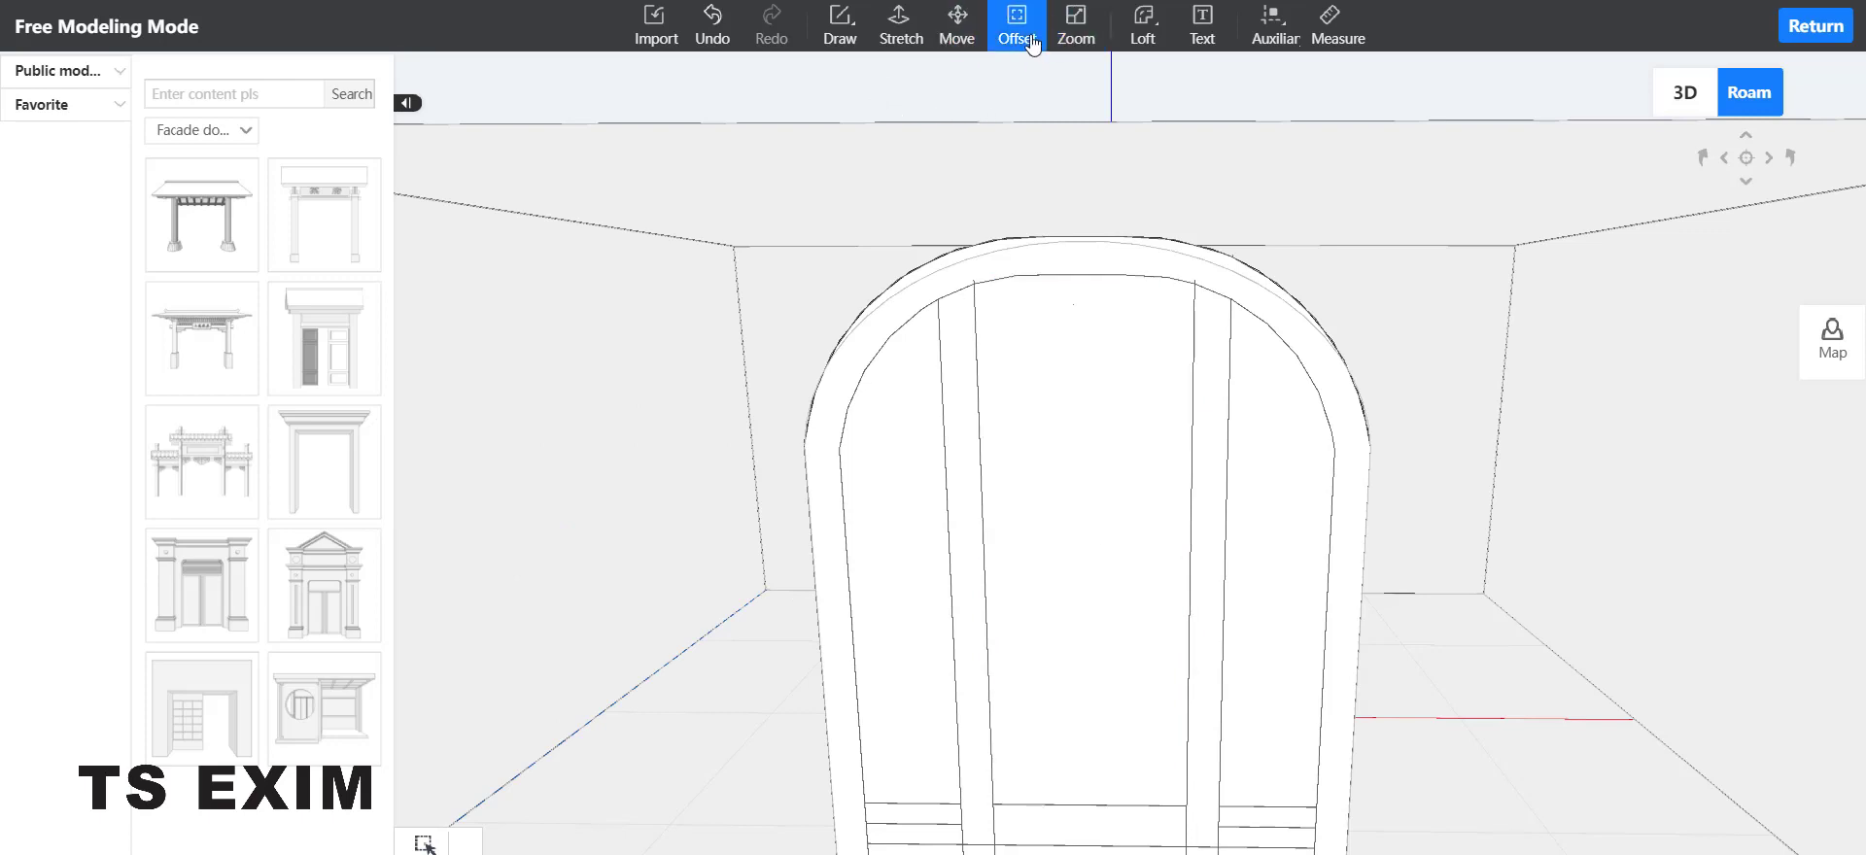
pyautogui.click(1092, 435)
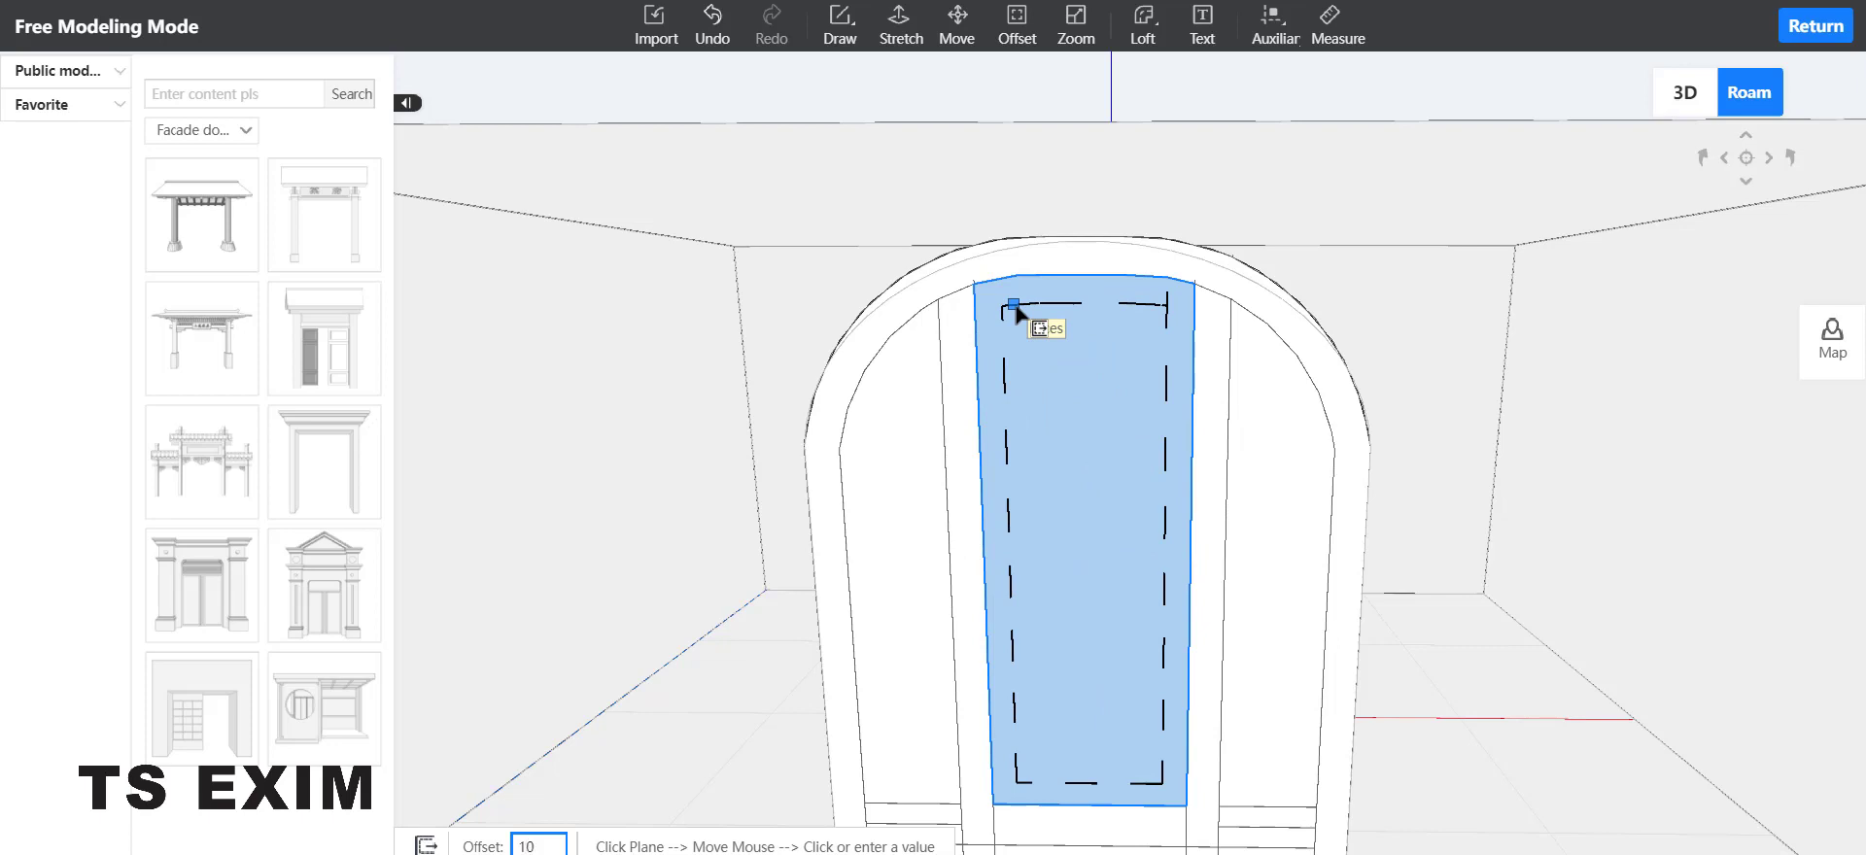
pyautogui.press('Return')
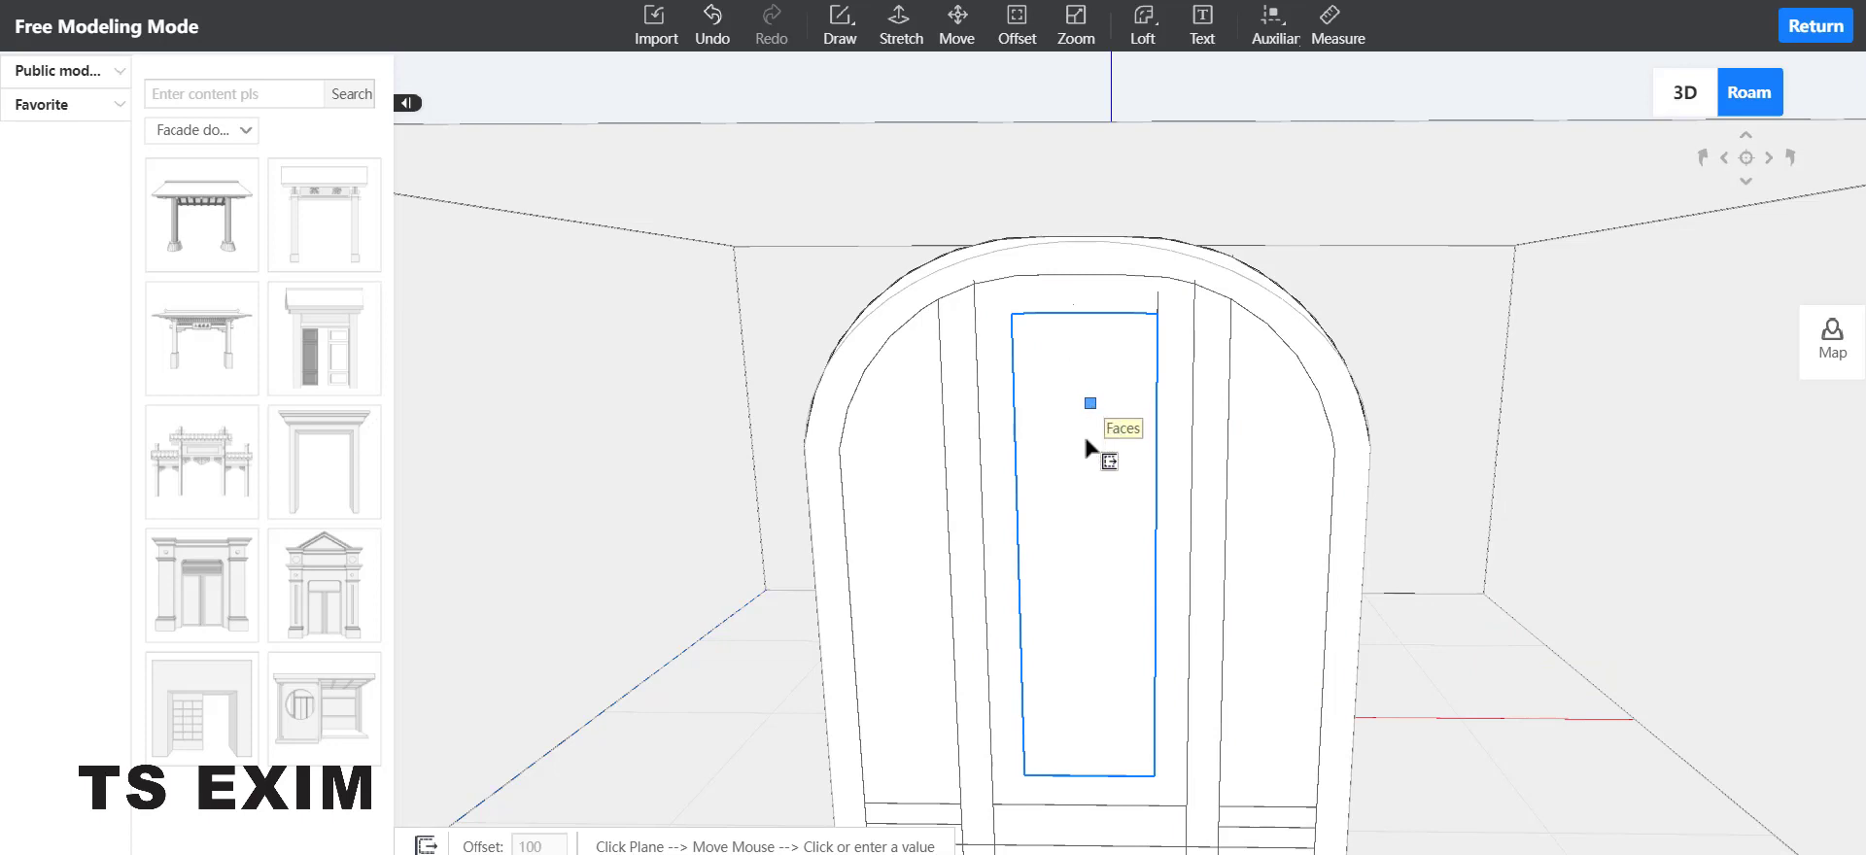
pyautogui.press('Escape')
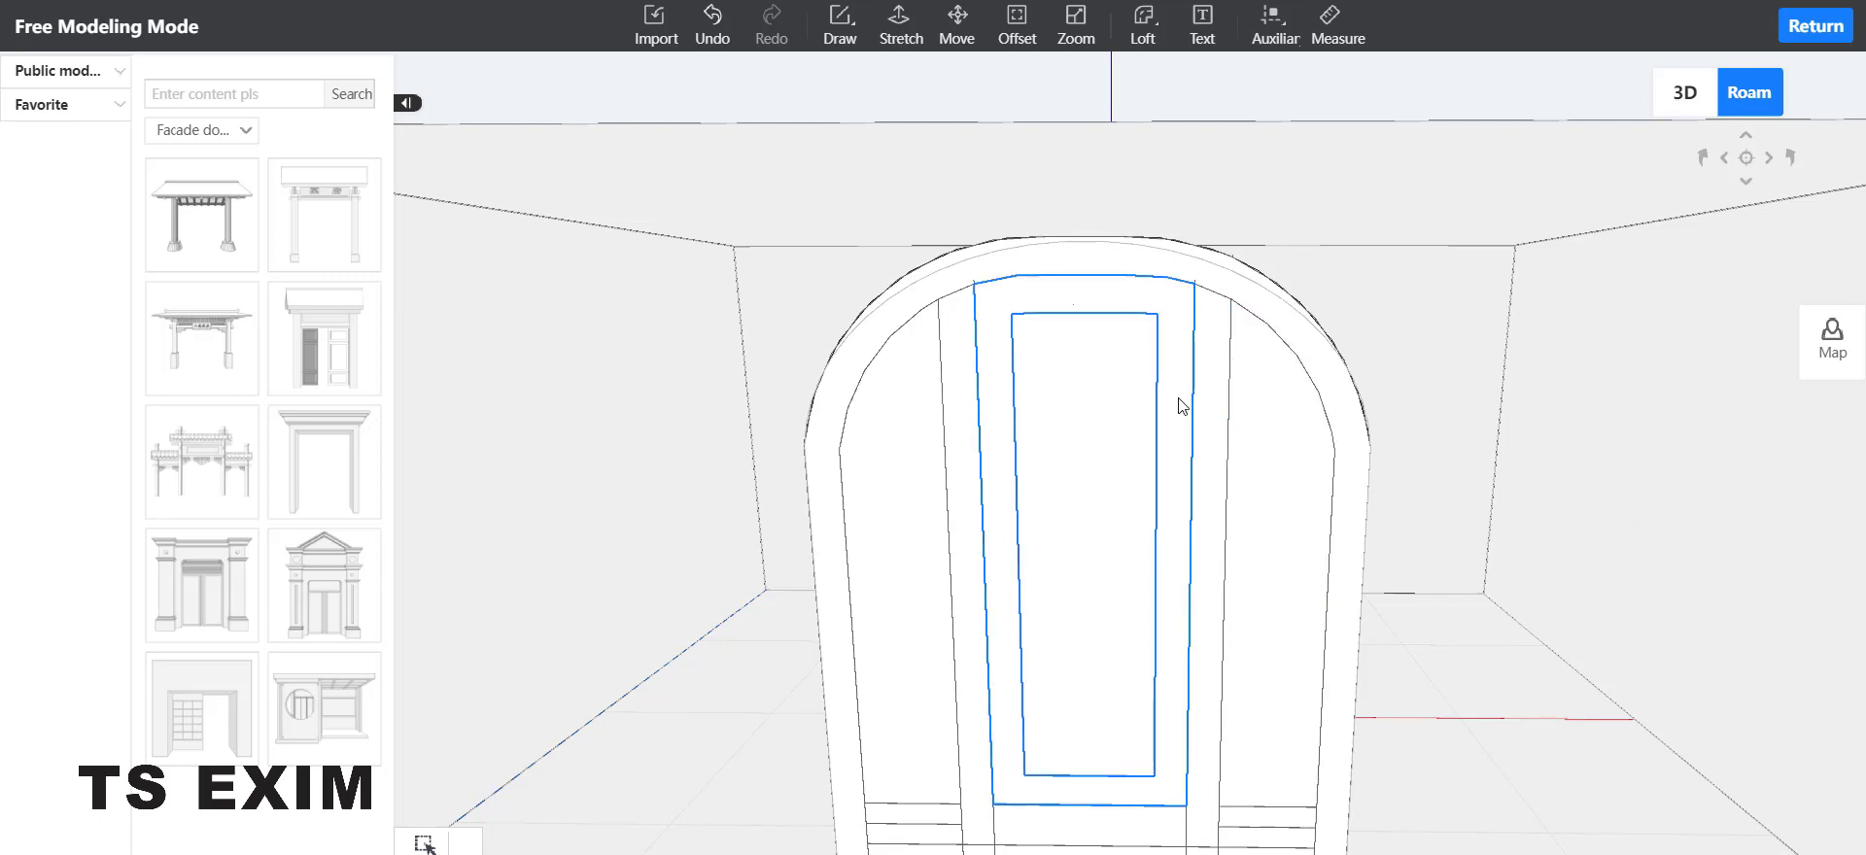
# Step: Draw an arc with a 20 mm arc height between the top corners of the center upper panel's inset rectangle
pyautogui.click(840, 27)
pyautogui.click(870, 252)
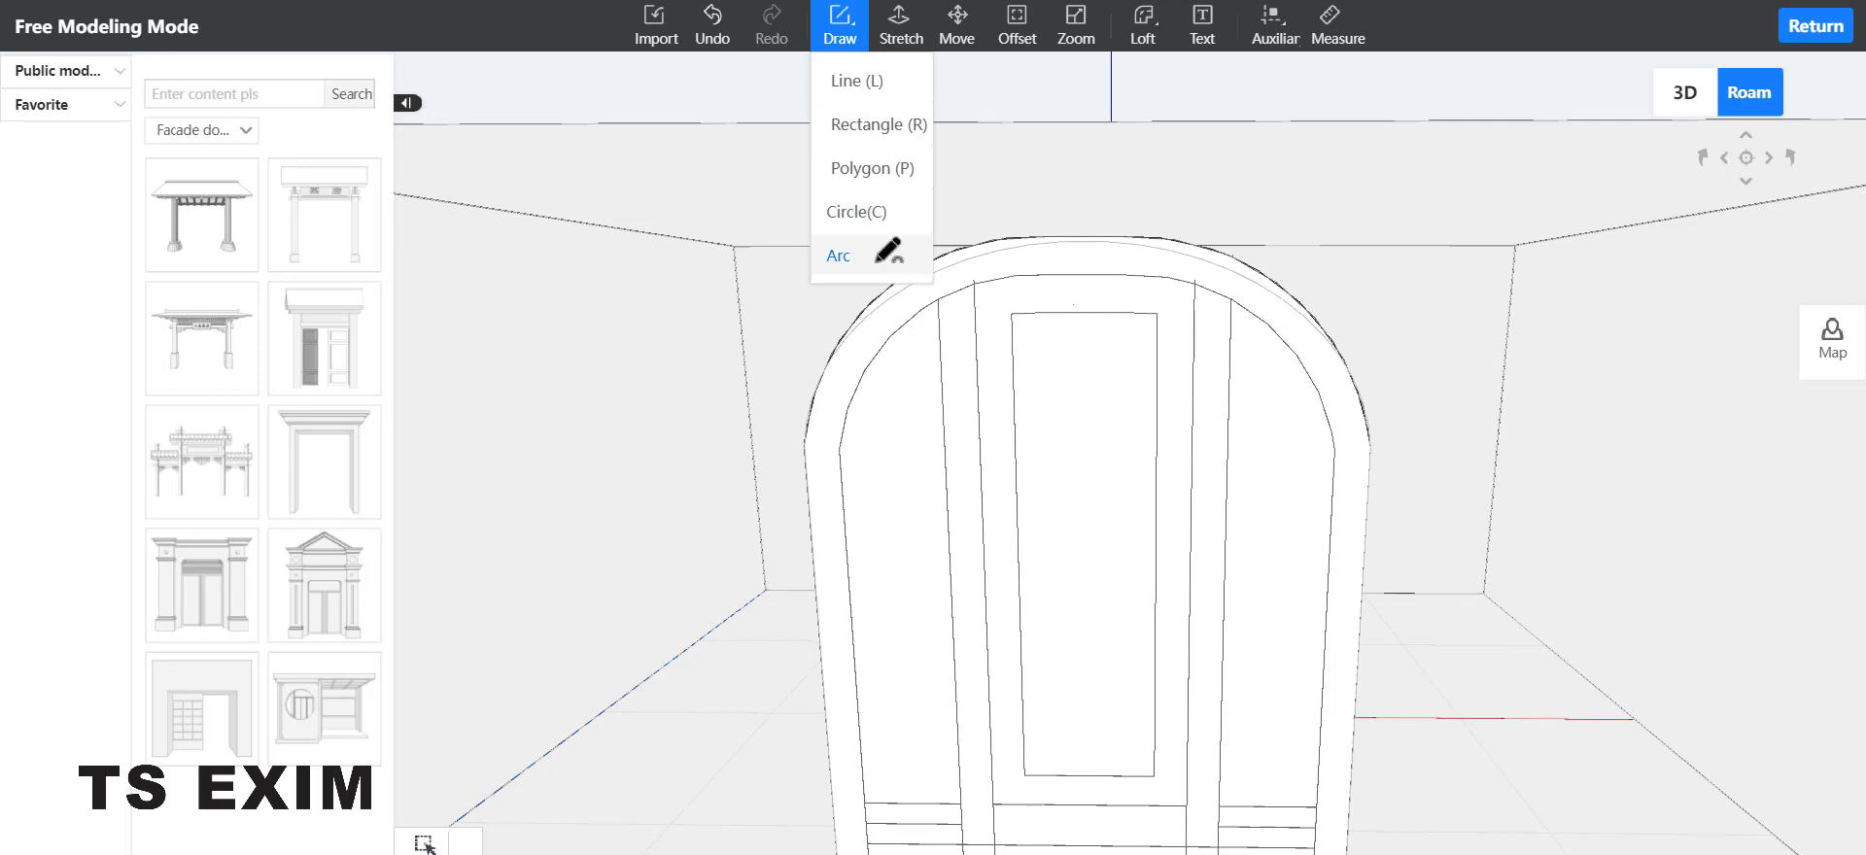
pyautogui.click(1156, 313)
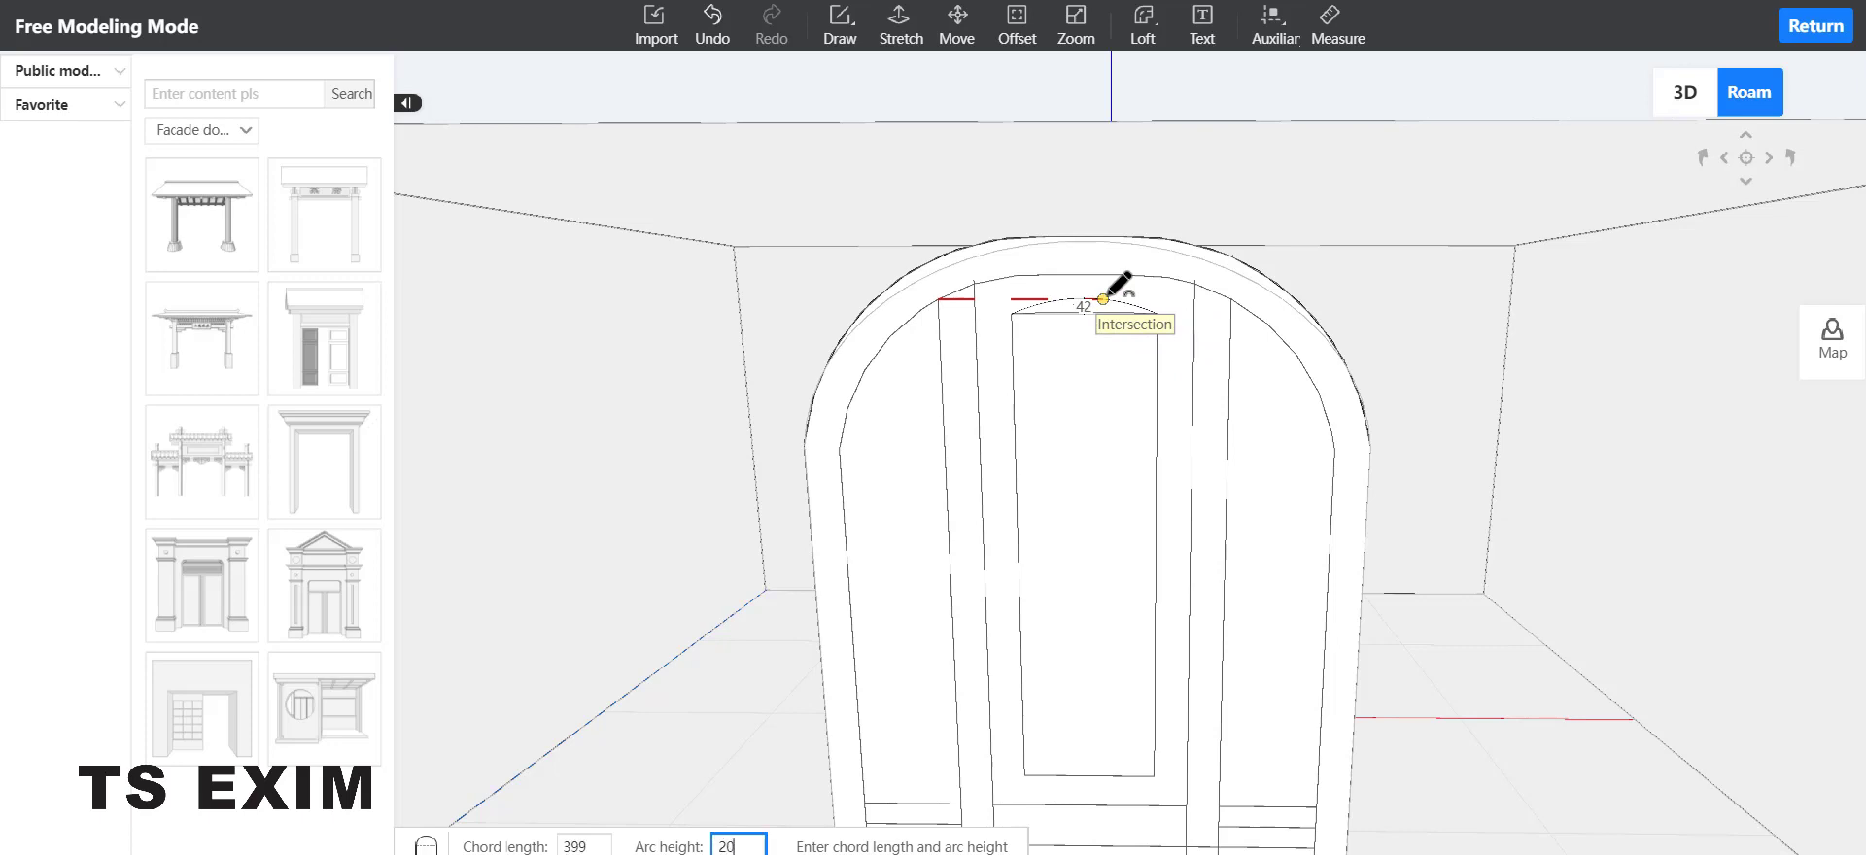
pyautogui.press('Return')
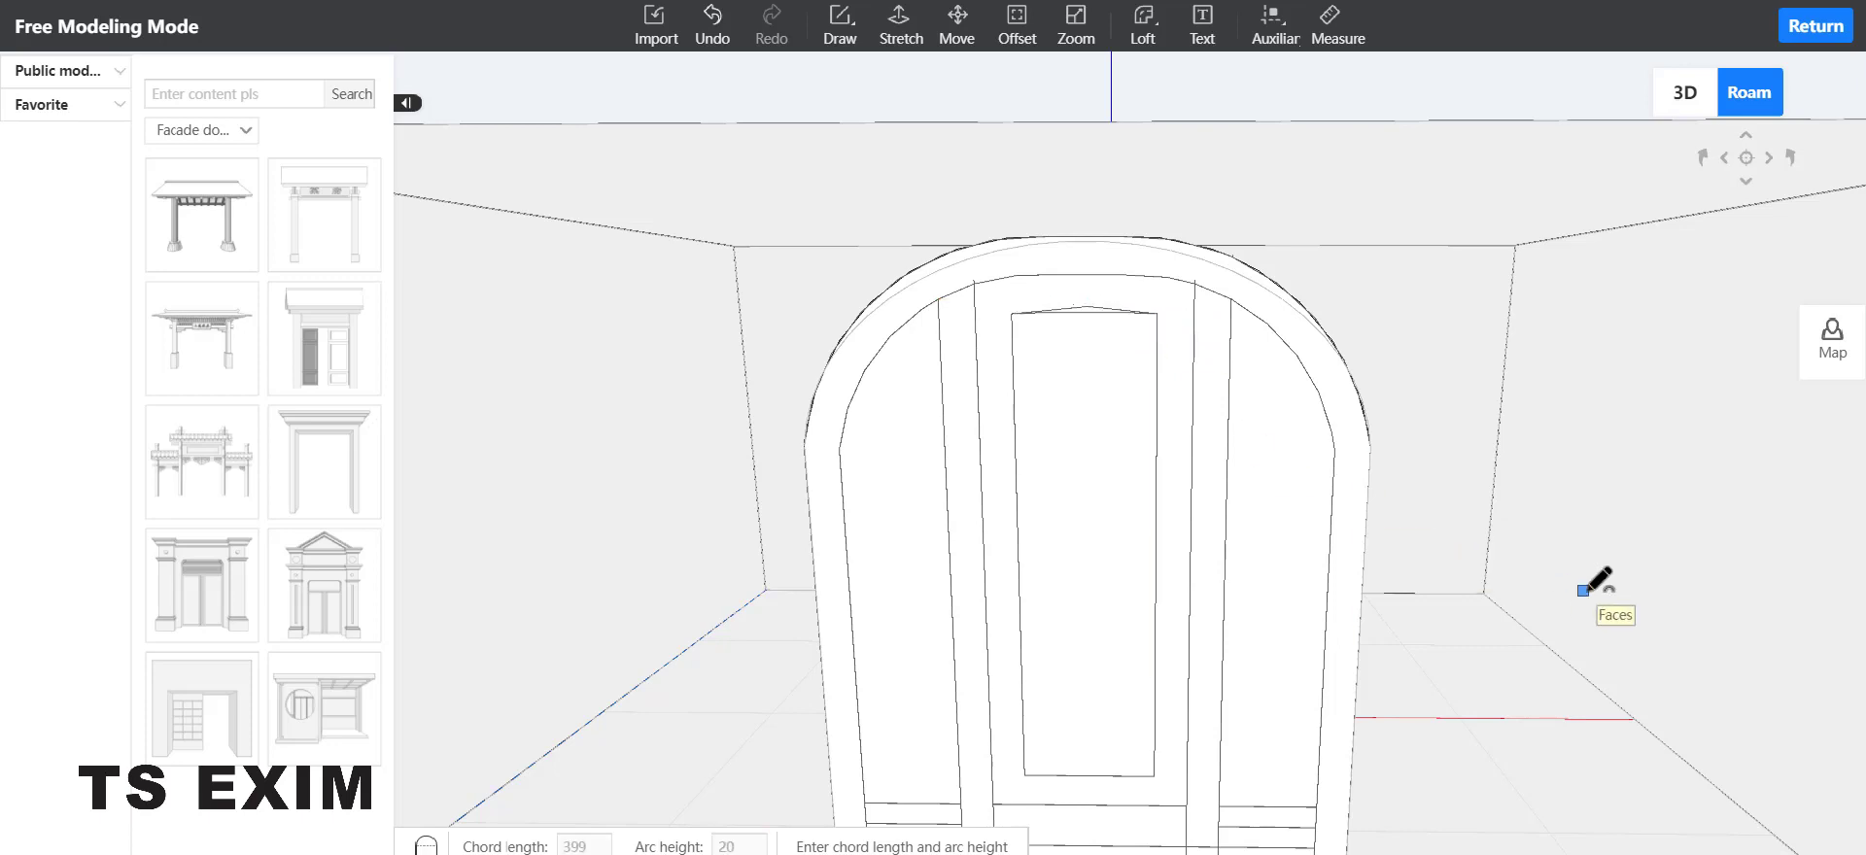
pyautogui.press('Escape')
# Step: Delete the straight top edge segments beneath the arc of the center upper inset panel
pyautogui.click(1083, 362)
pyautogui.scroll(5, 1075, 346)
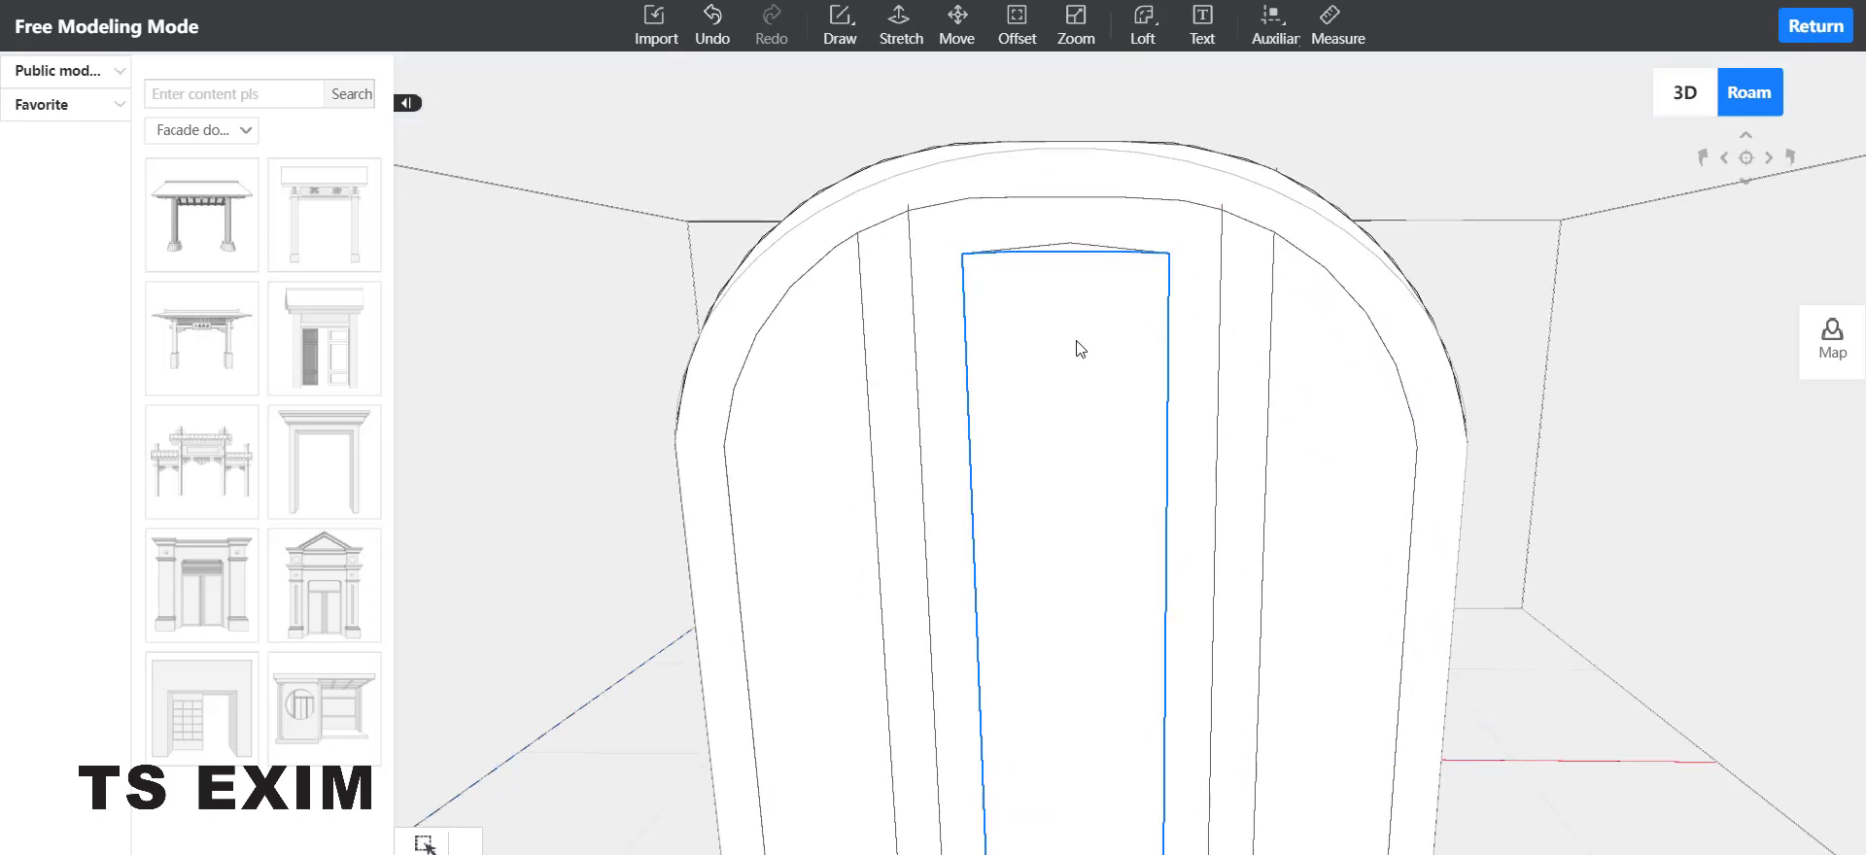
pyautogui.scroll(-5, 1053, 188)
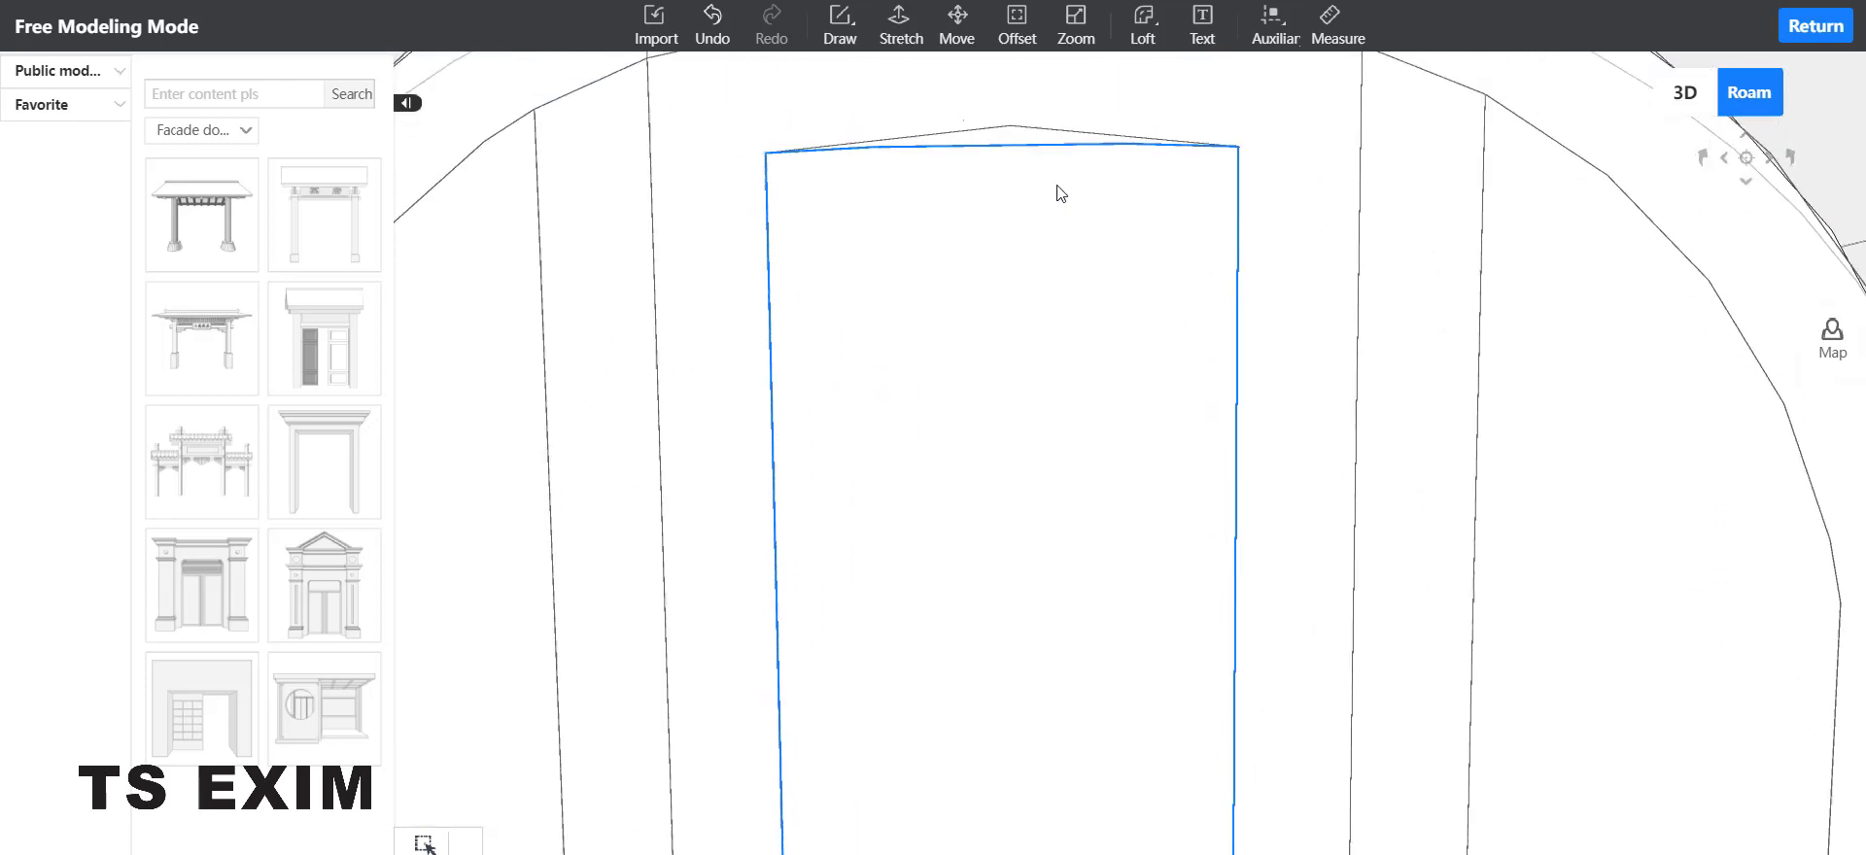
pyautogui.click(1027, 231)
pyautogui.click(1028, 233)
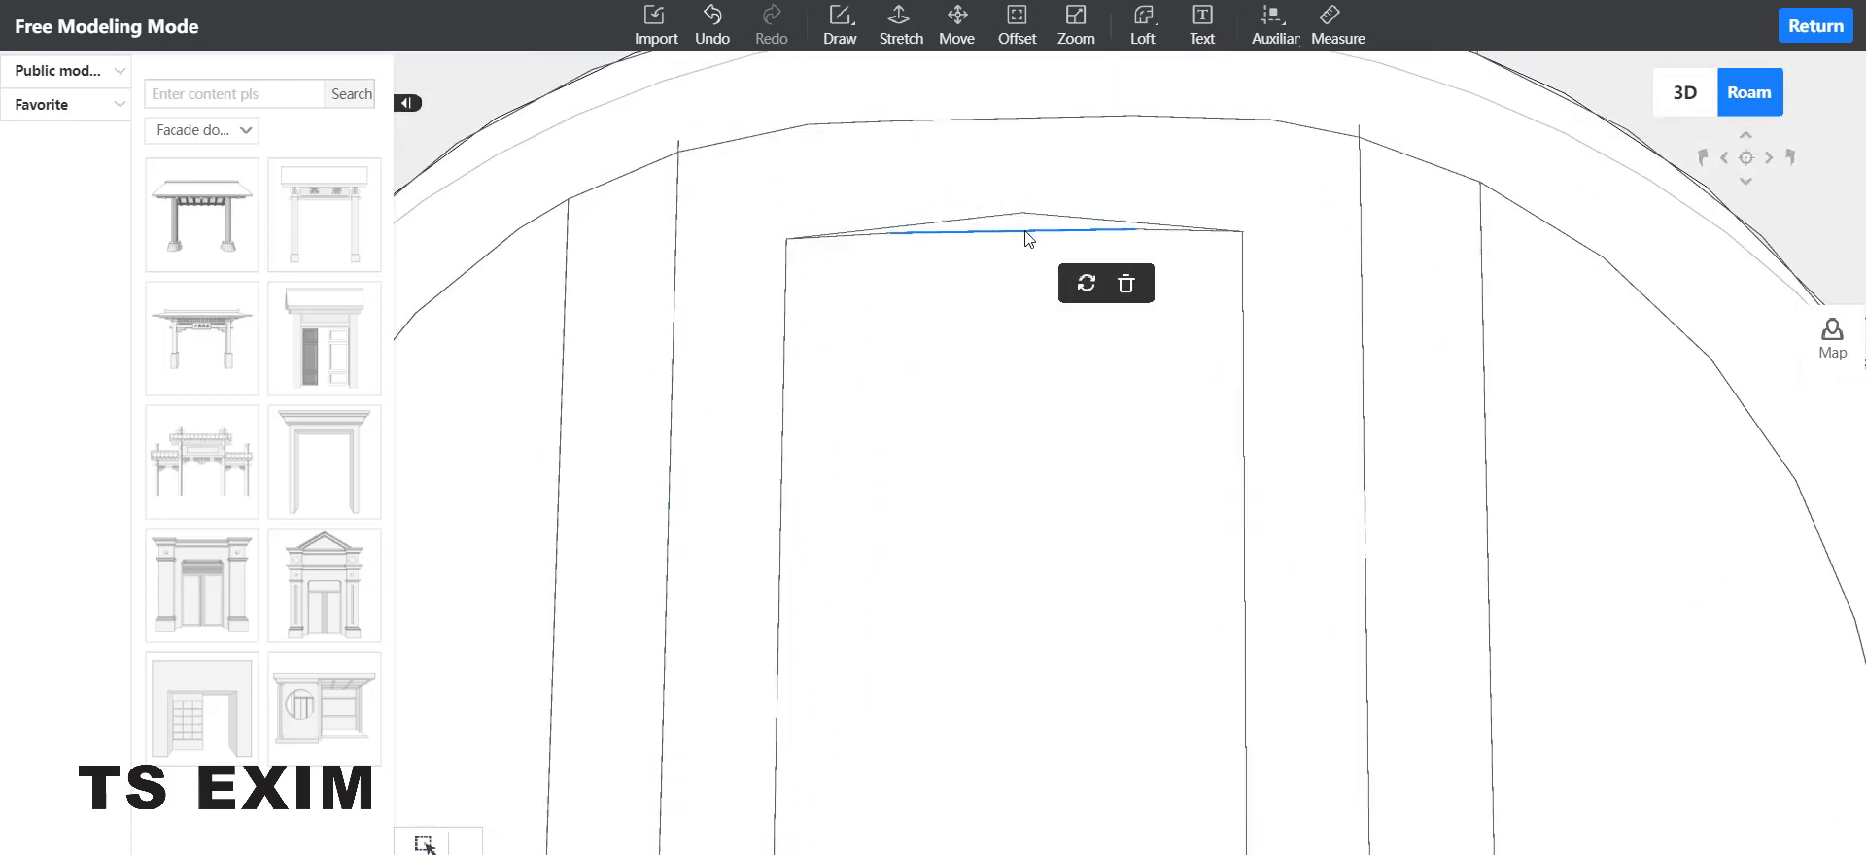
pyautogui.press('Delete')
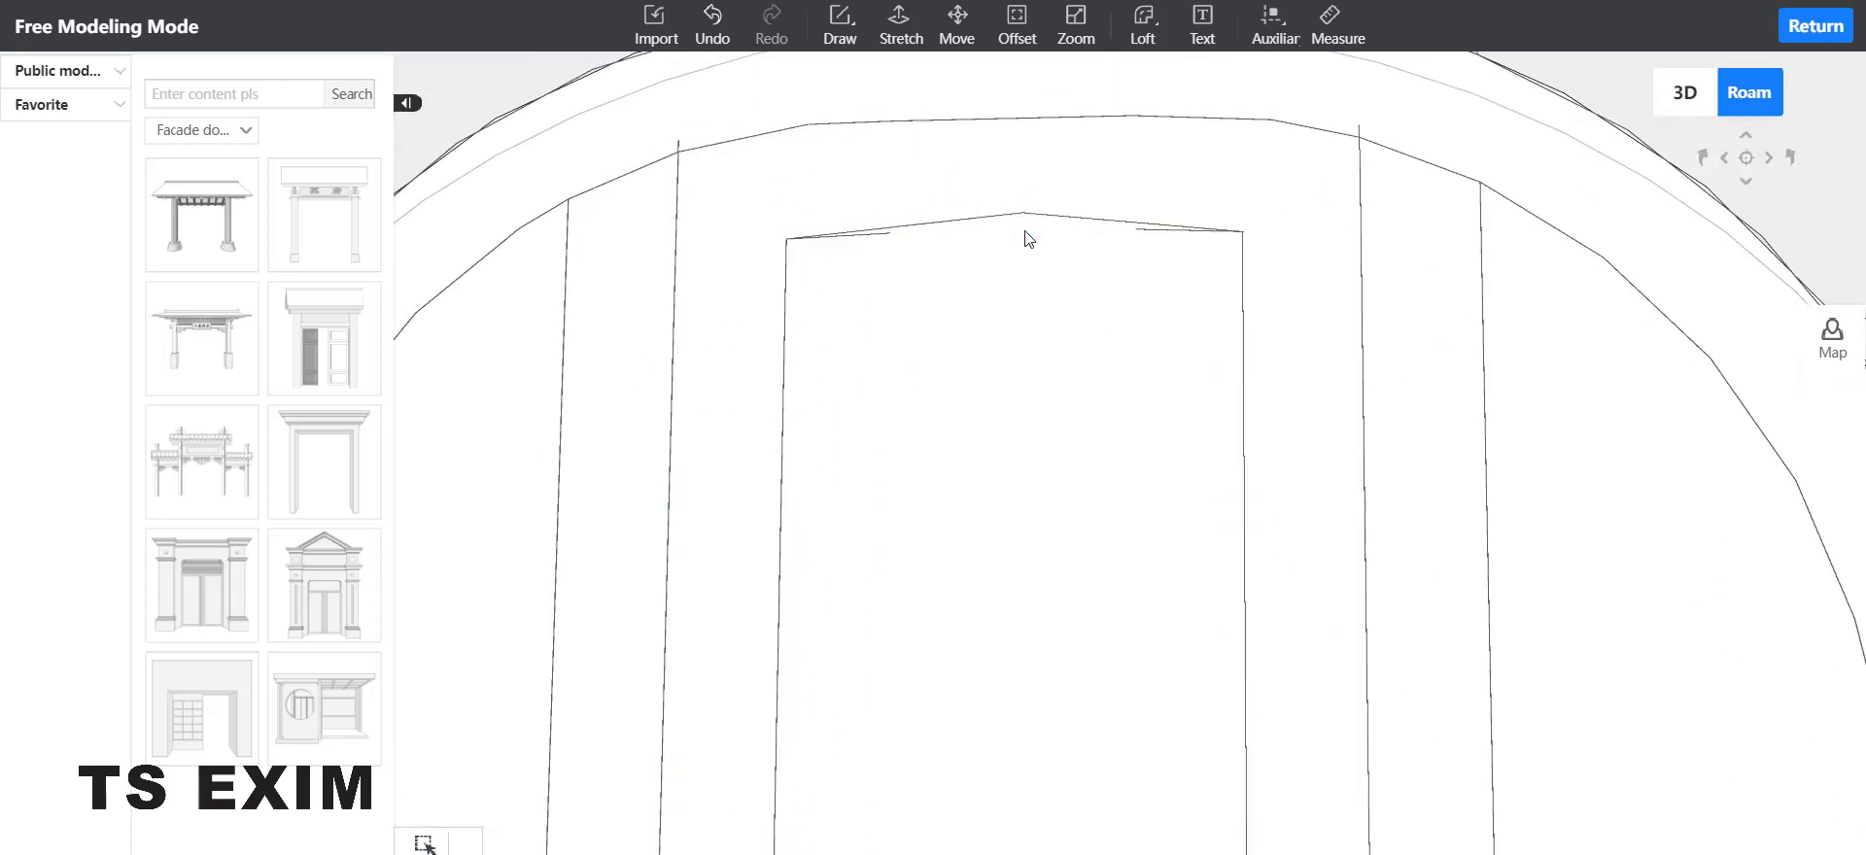
pyautogui.click(1136, 215)
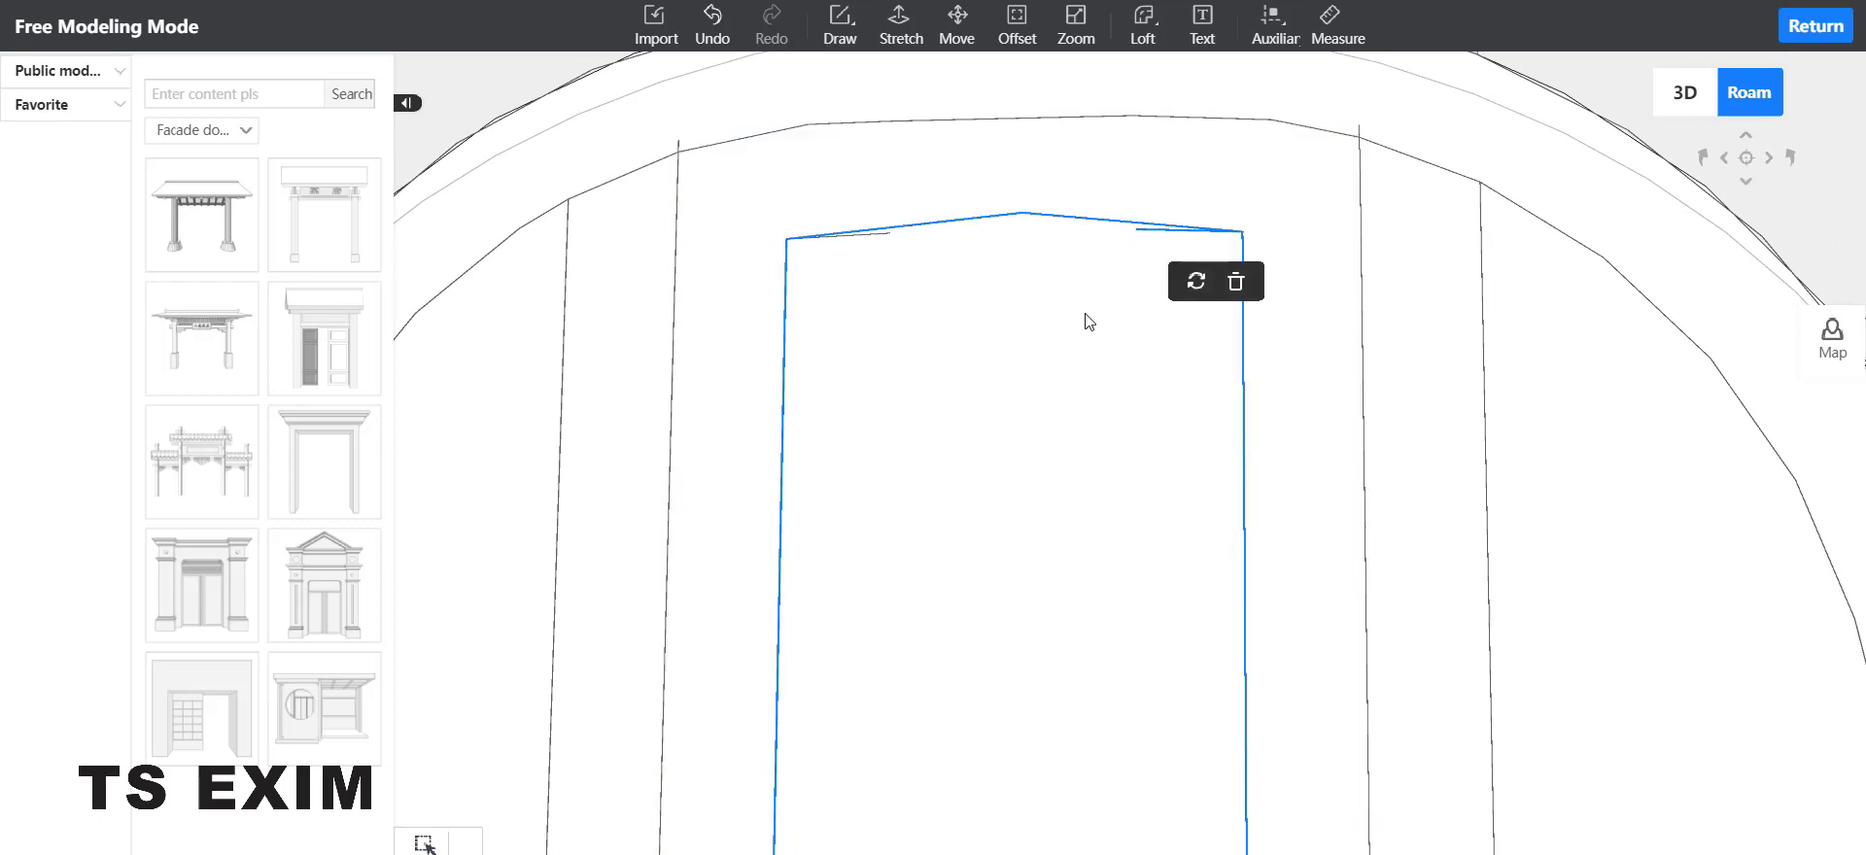
pyautogui.press('Delete')
pyautogui.click(874, 234)
pyautogui.press('Delete')
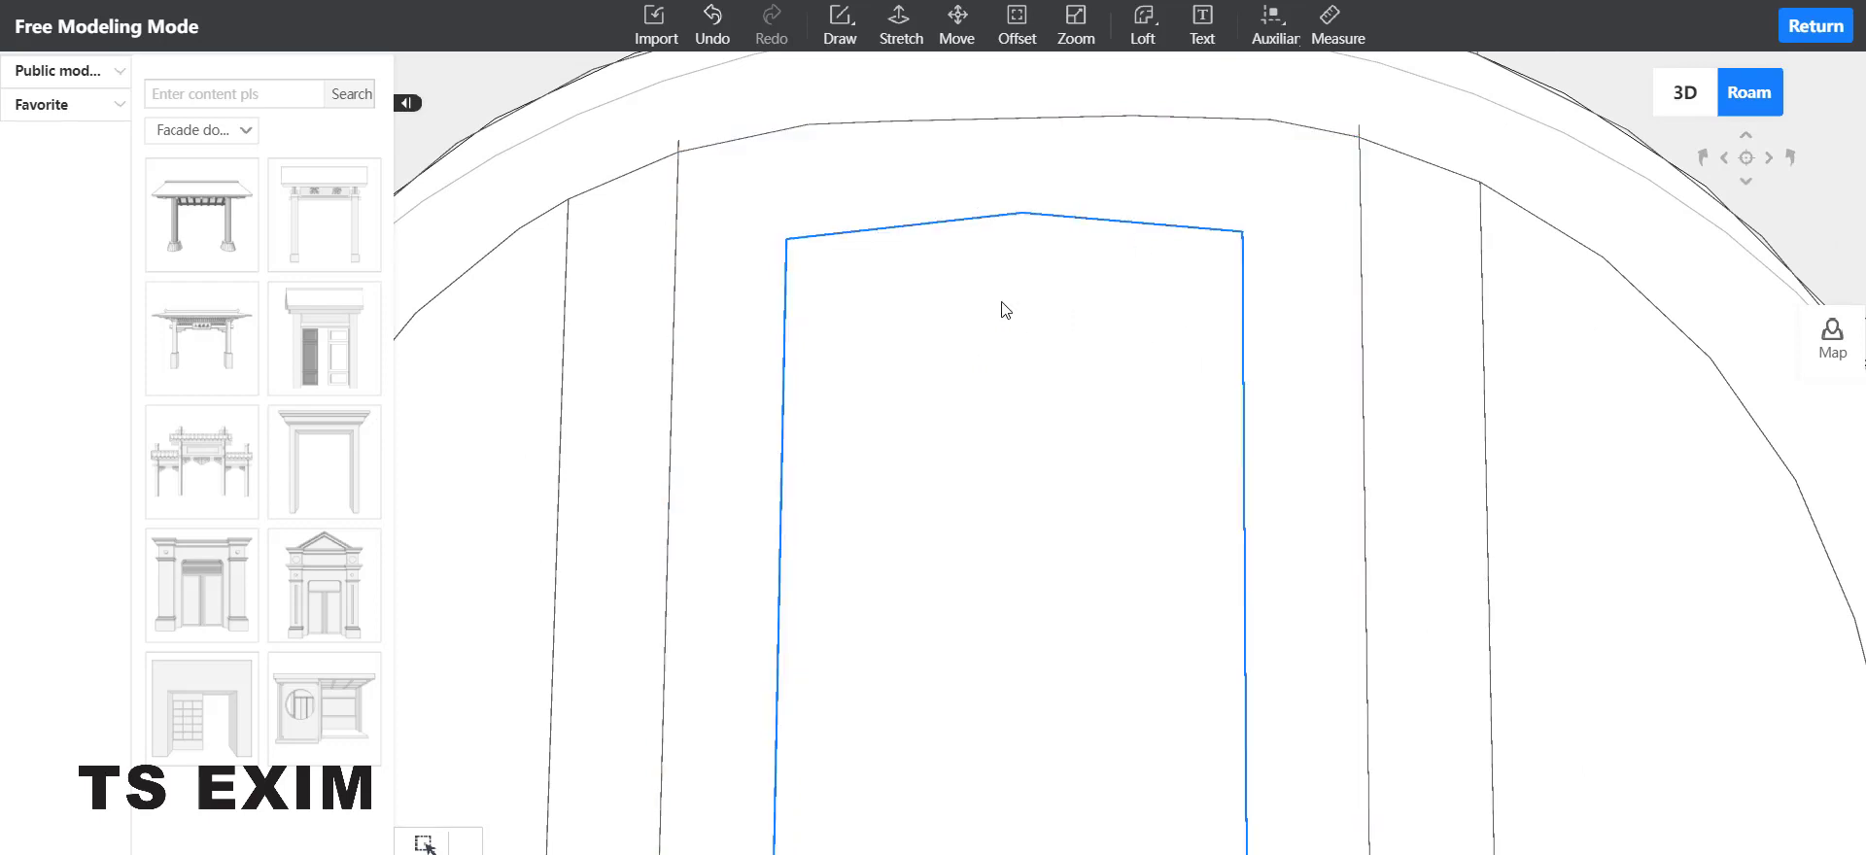
# Step: Draw three vertical lines from the bottom edge to the arched top of the center upper inset panel, dividing it into four strips
pyautogui.scroll(-3, 1027, 446)
pyautogui.scroll(2, 1045, 475)
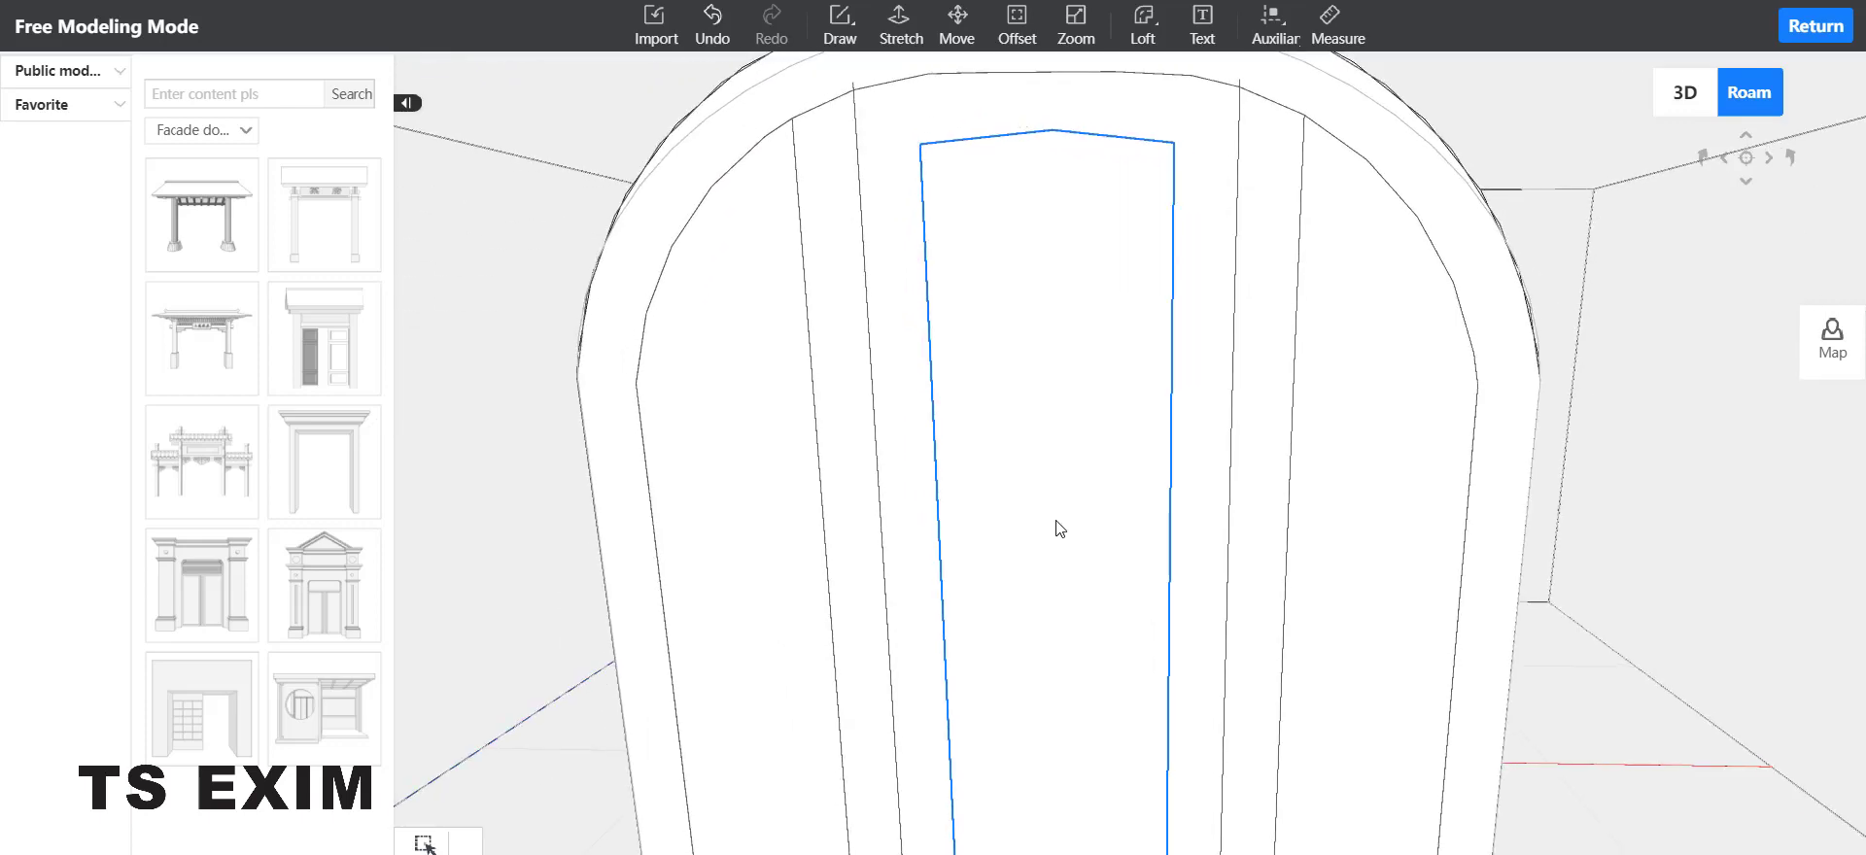
pyautogui.scroll(-1, 1096, 579)
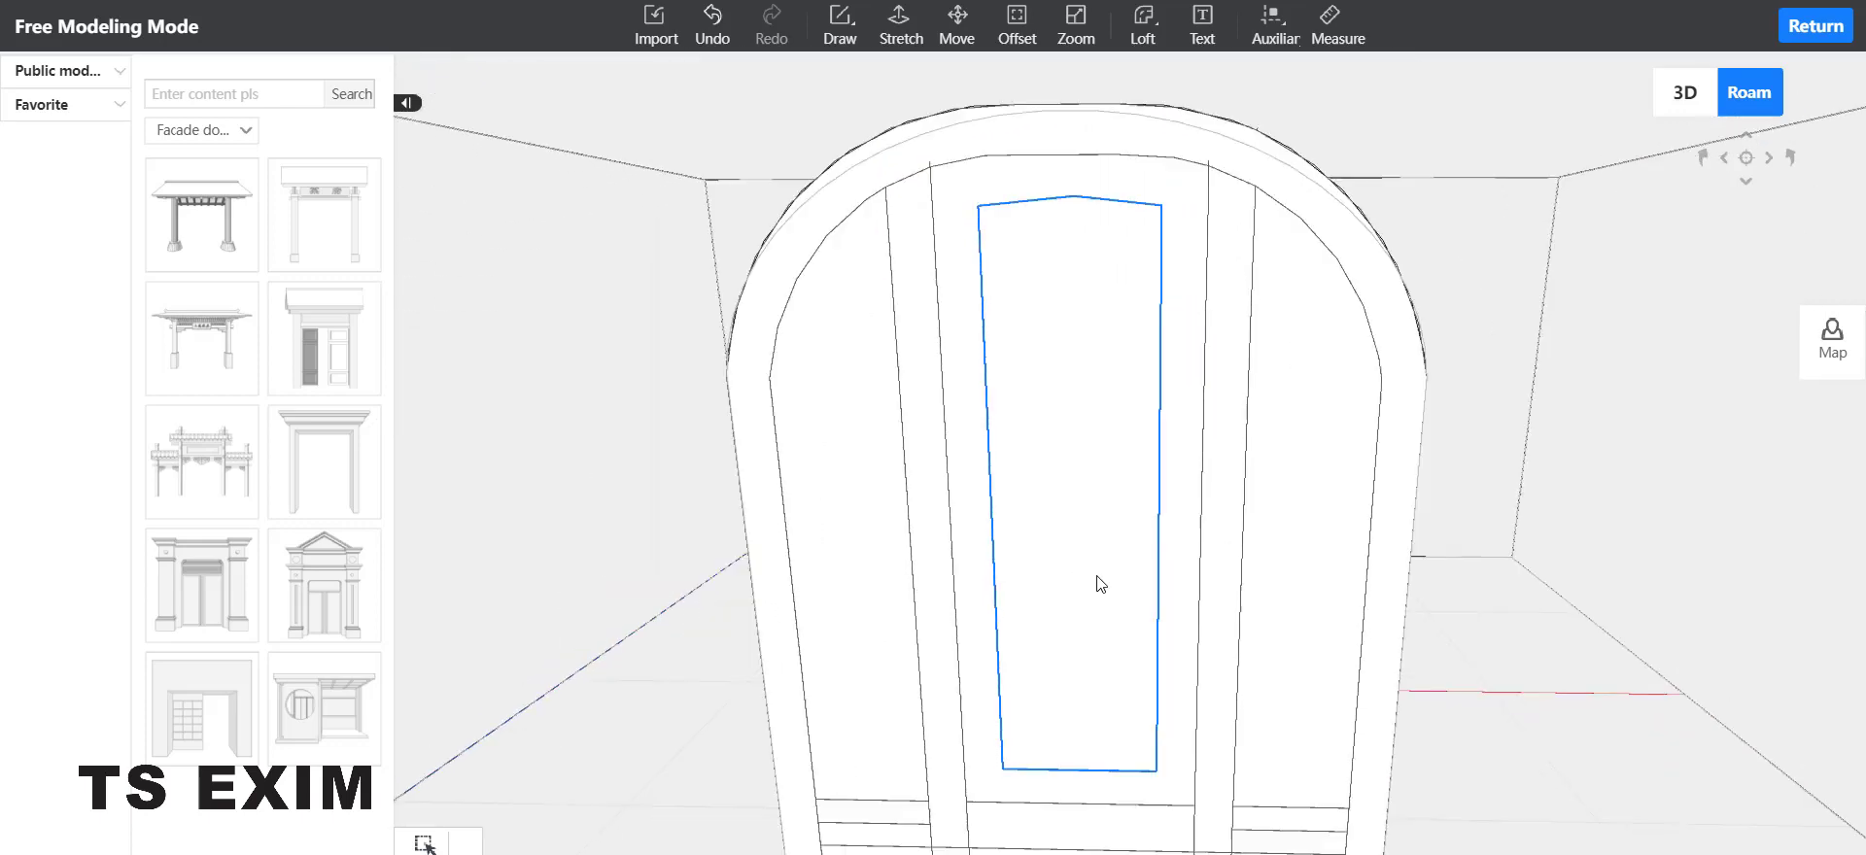
pyautogui.click(839, 24)
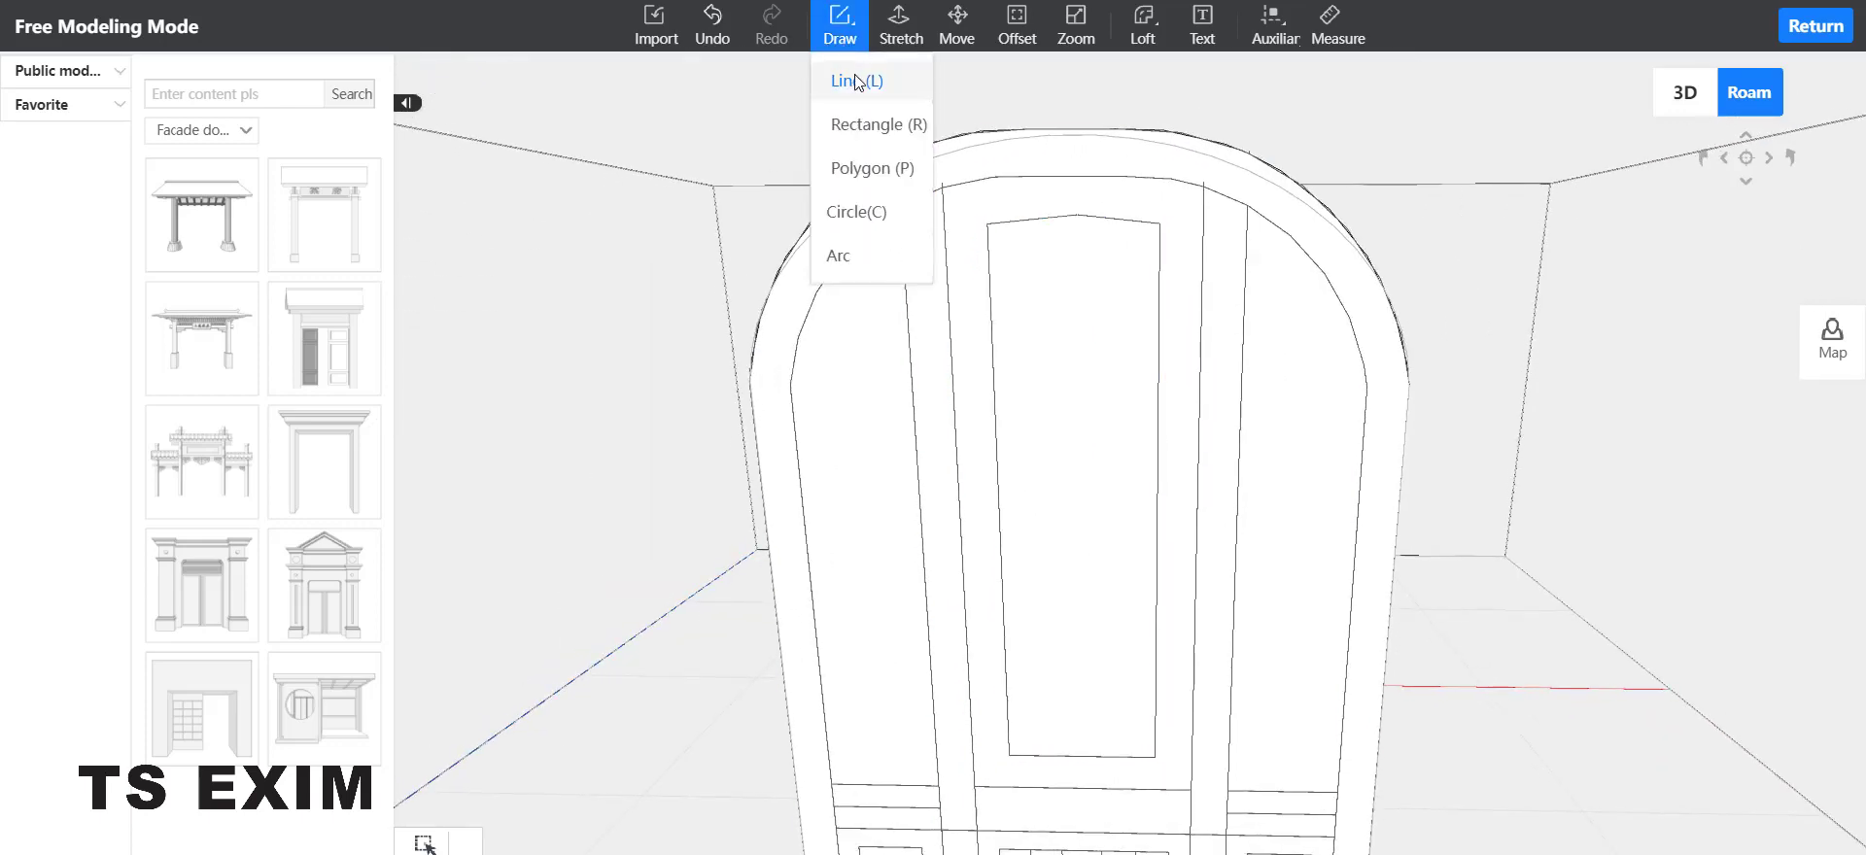
pyautogui.click(855, 76)
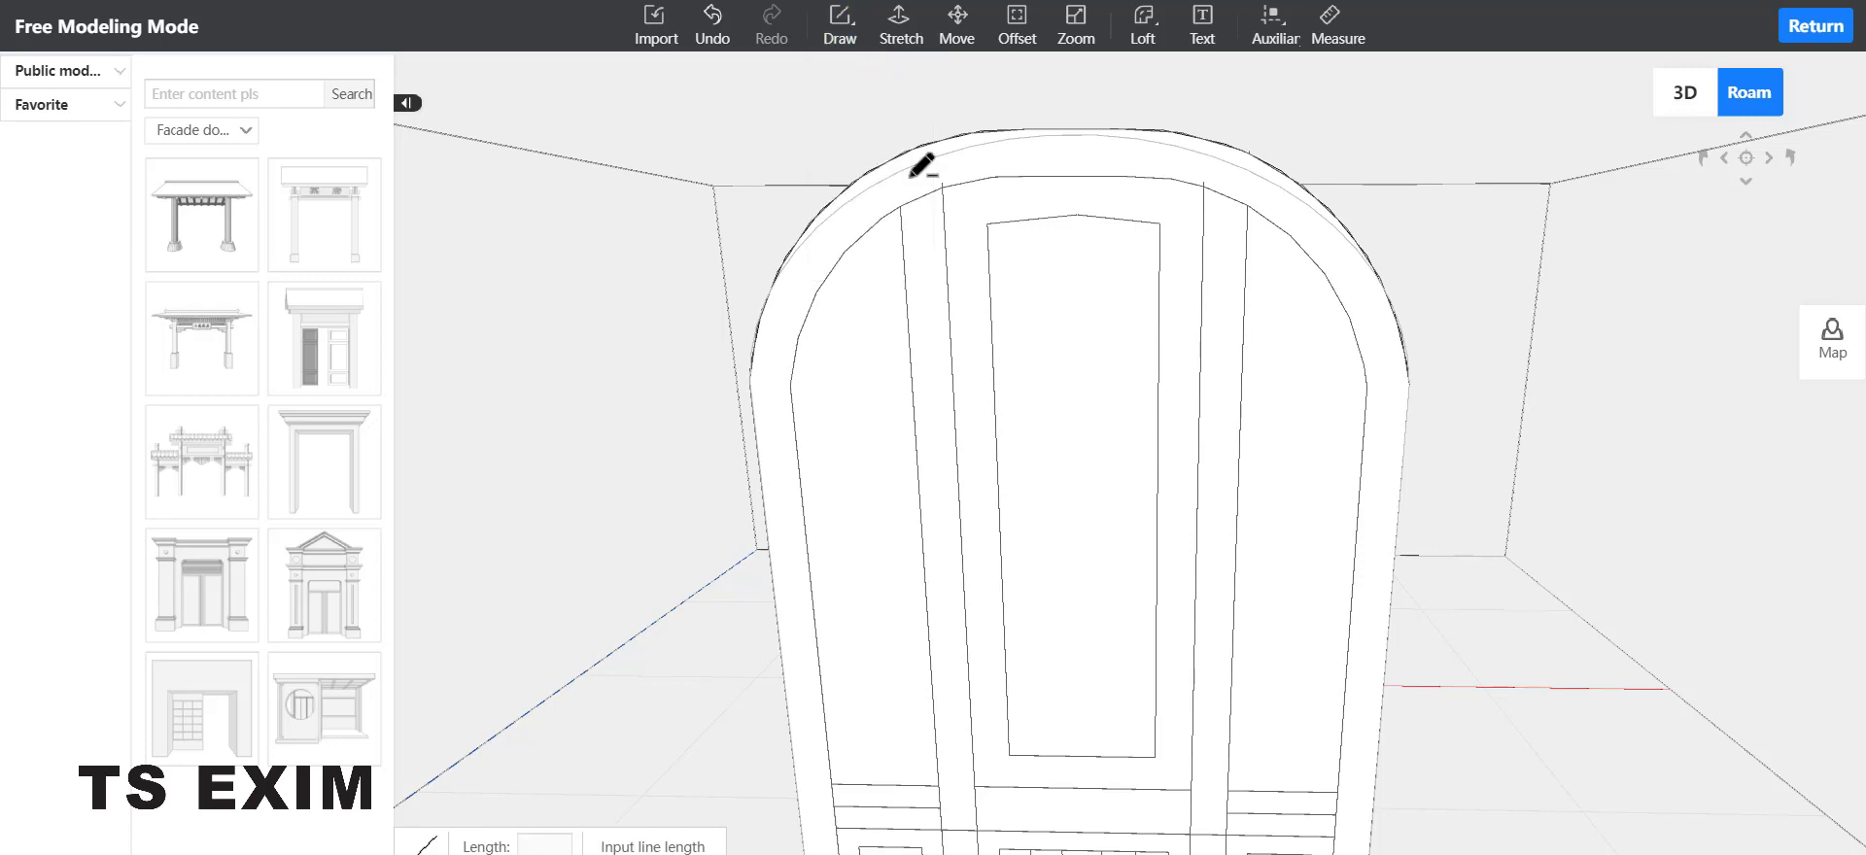
pyautogui.click(1086, 748)
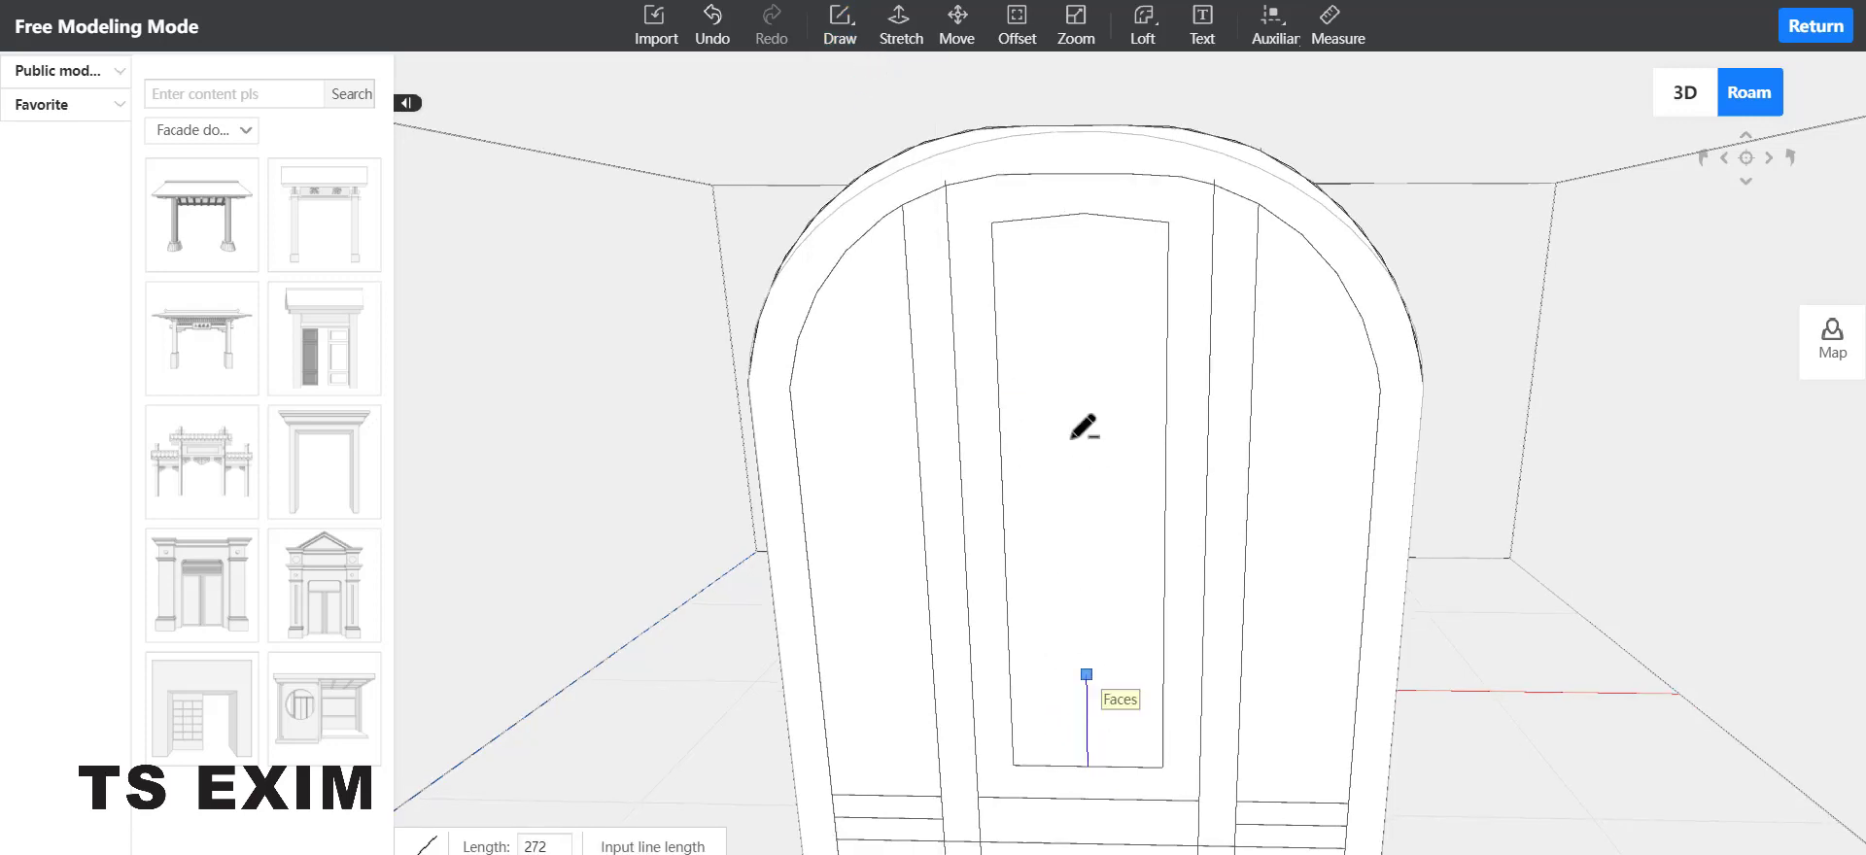
pyautogui.click(1079, 212)
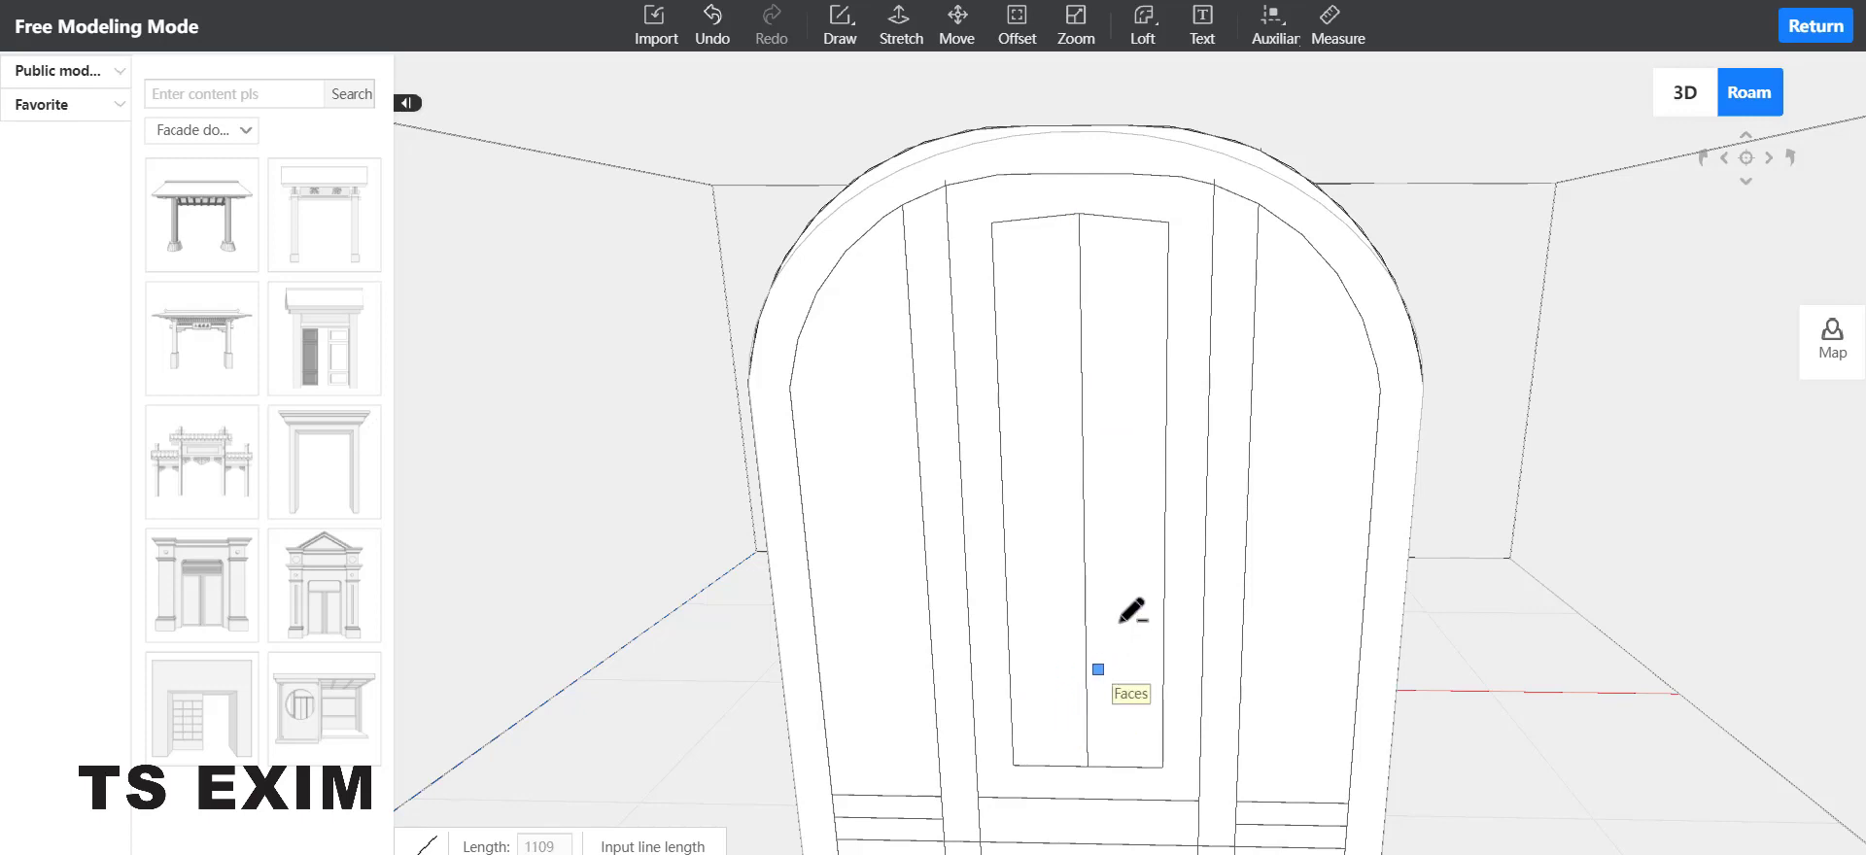
pyautogui.click(1050, 768)
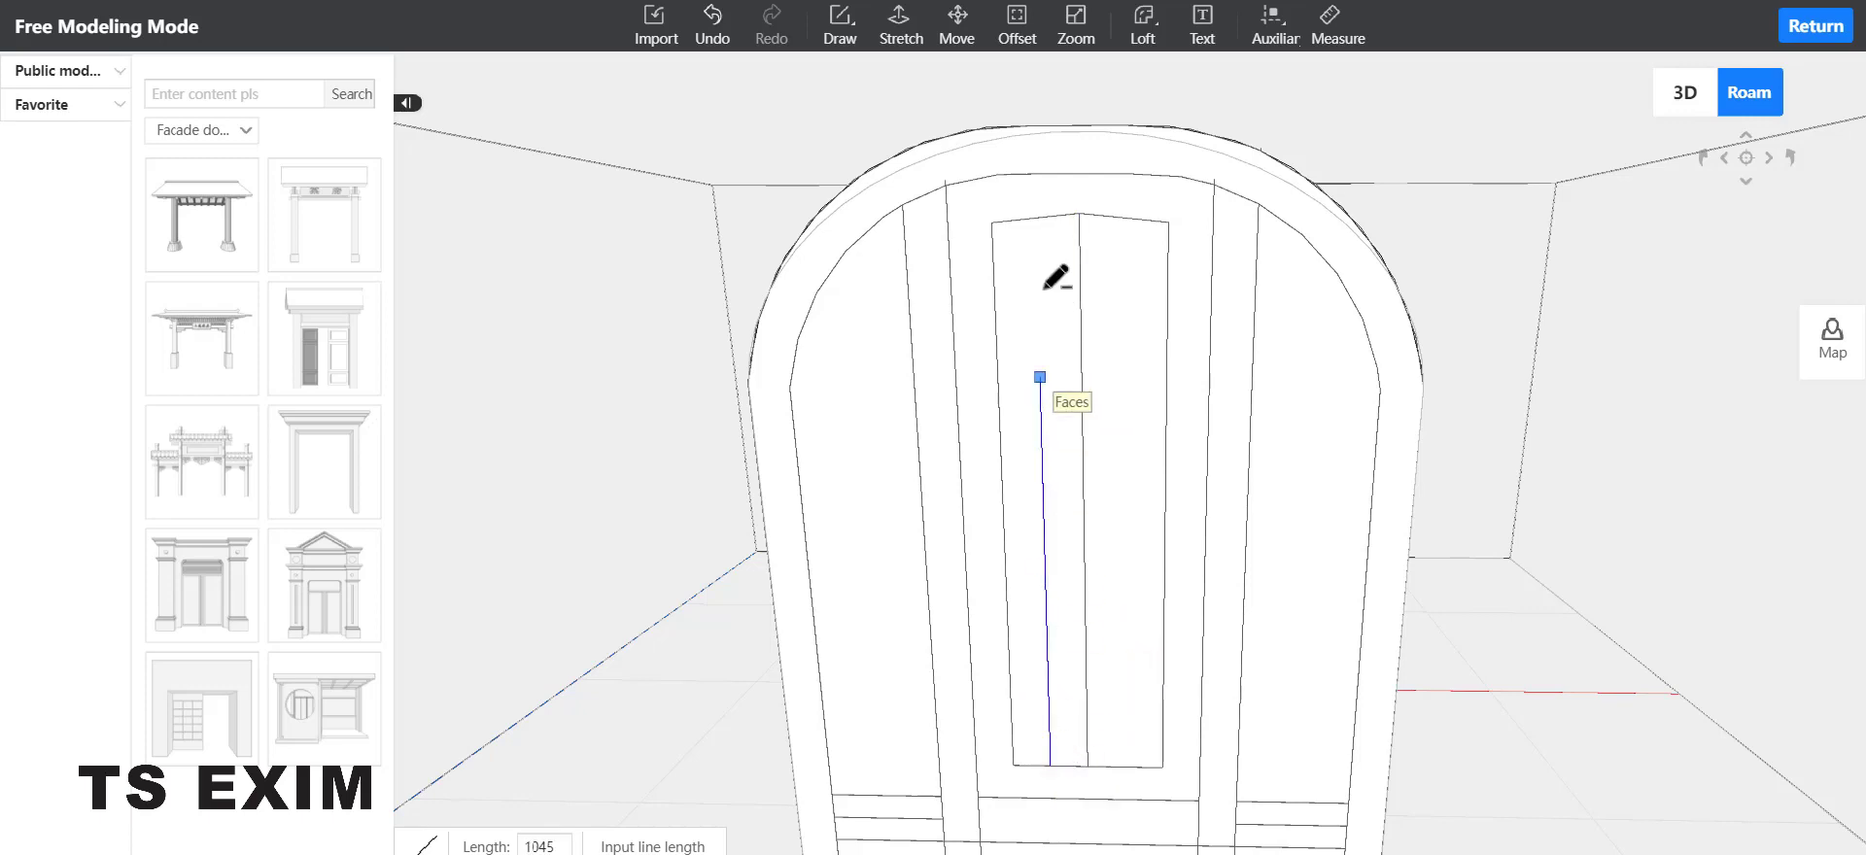
pyautogui.click(1036, 216)
pyautogui.click(1125, 767)
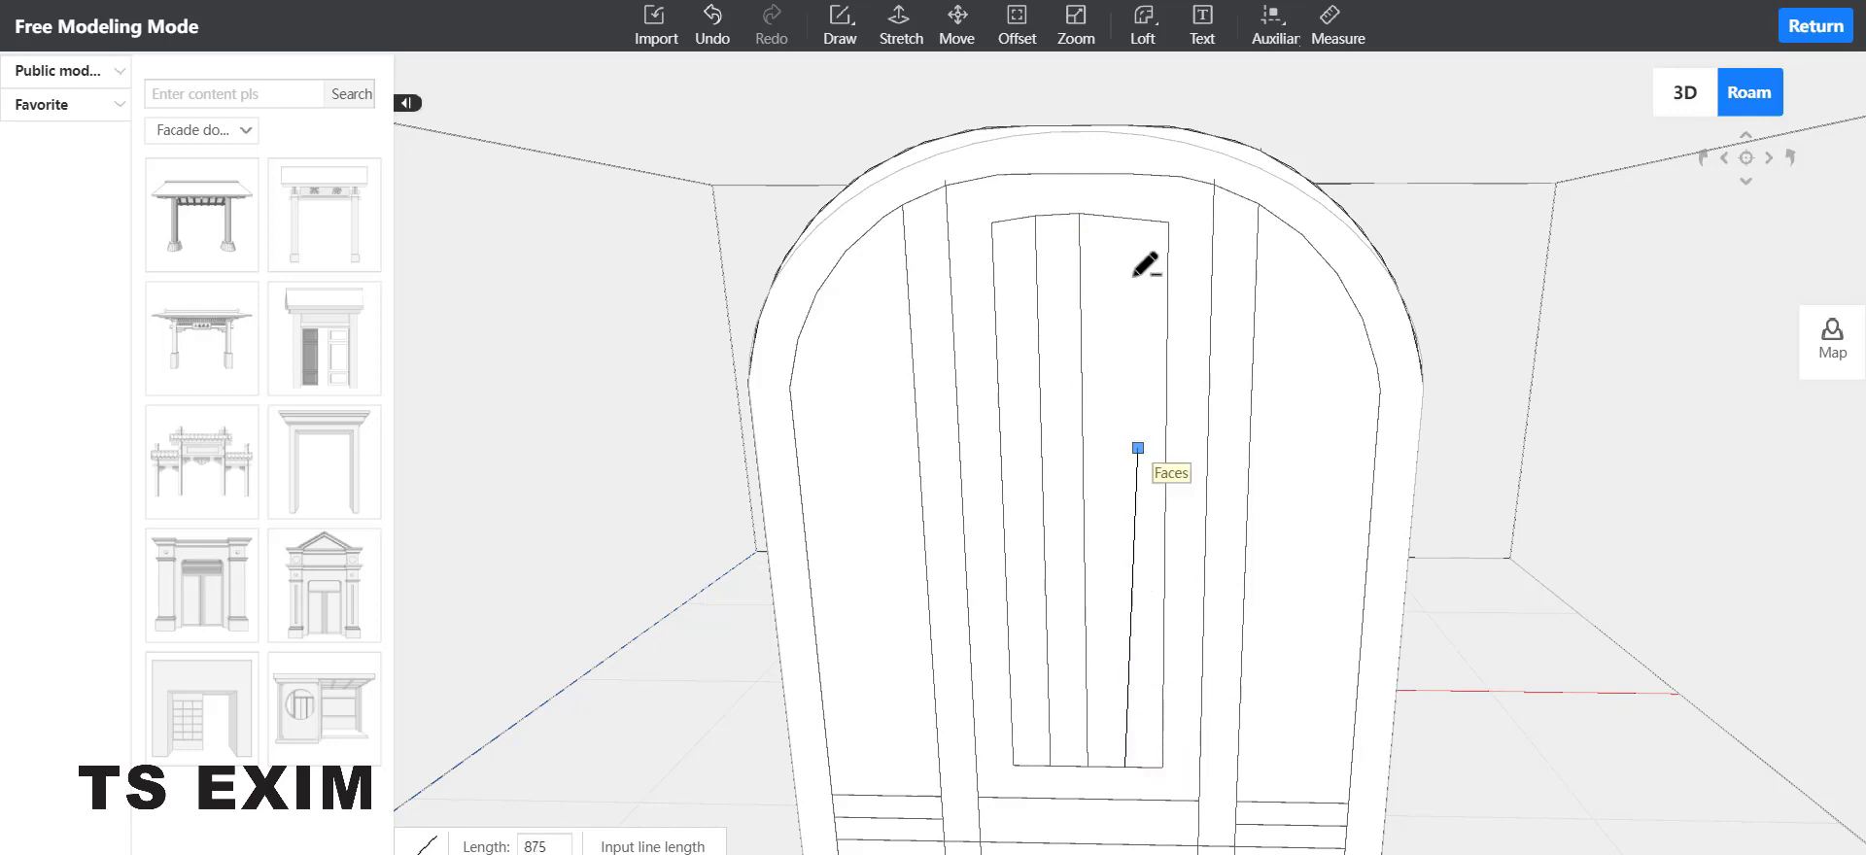
pyautogui.click(1124, 215)
pyautogui.press('Escape')
# Step: Offset the outline of the leftmost strip in the center upper inset panel inward by 10 mm
pyautogui.scroll(-2, 1128, 608)
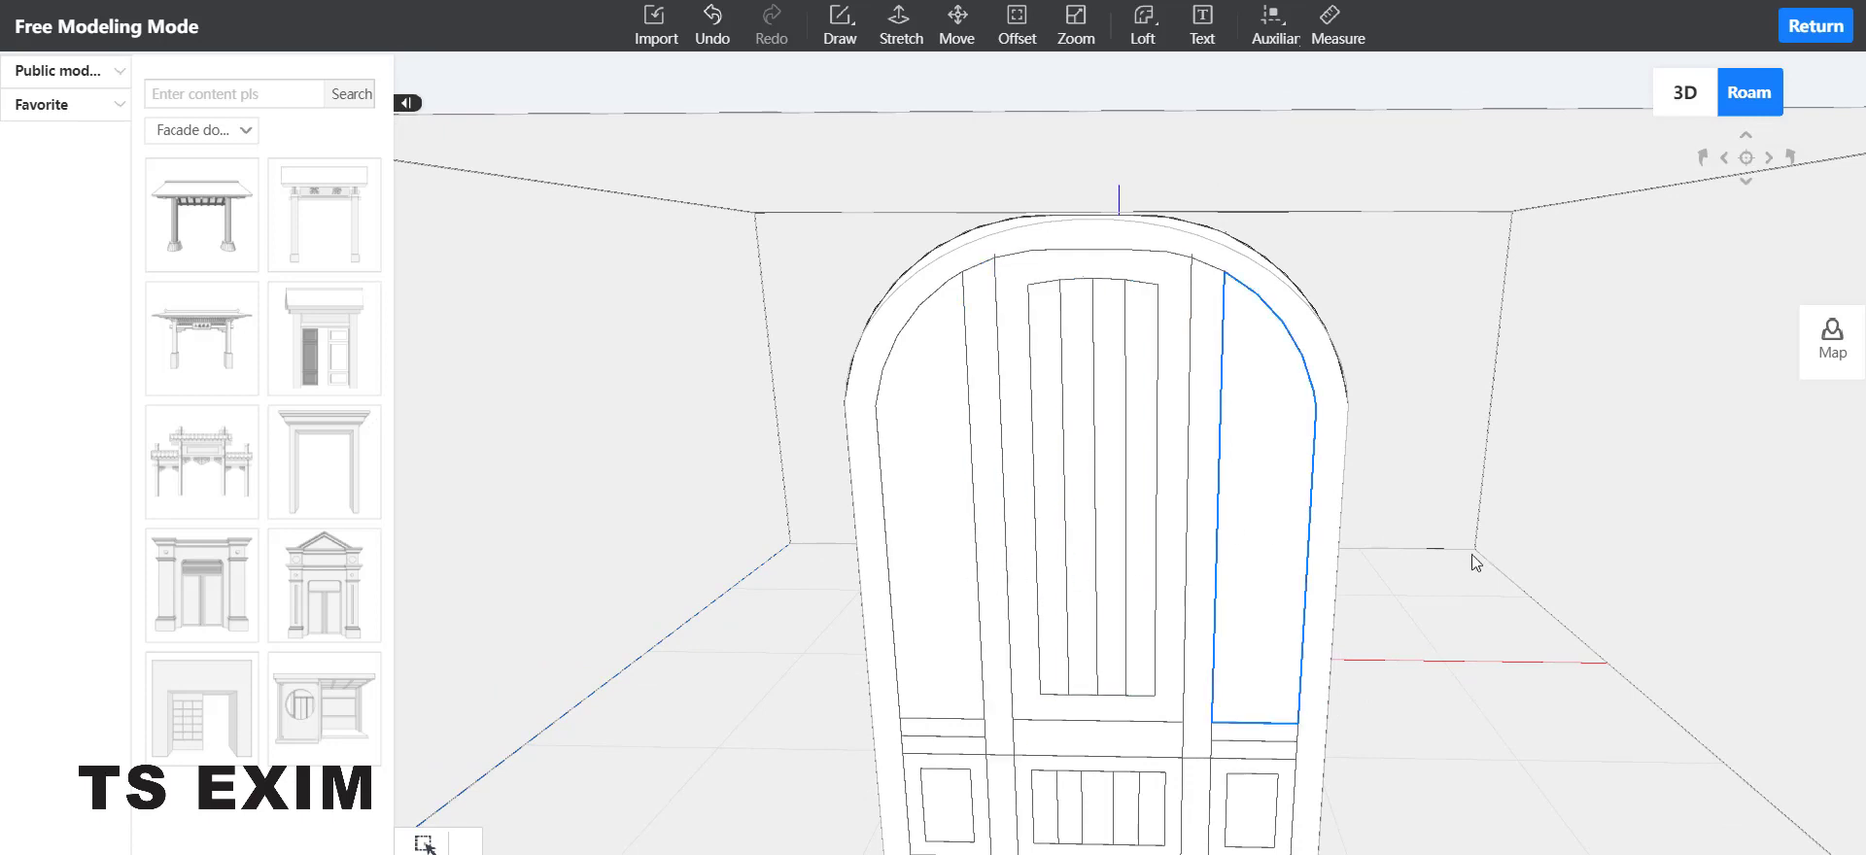
pyautogui.scroll(-4, 1433, 656)
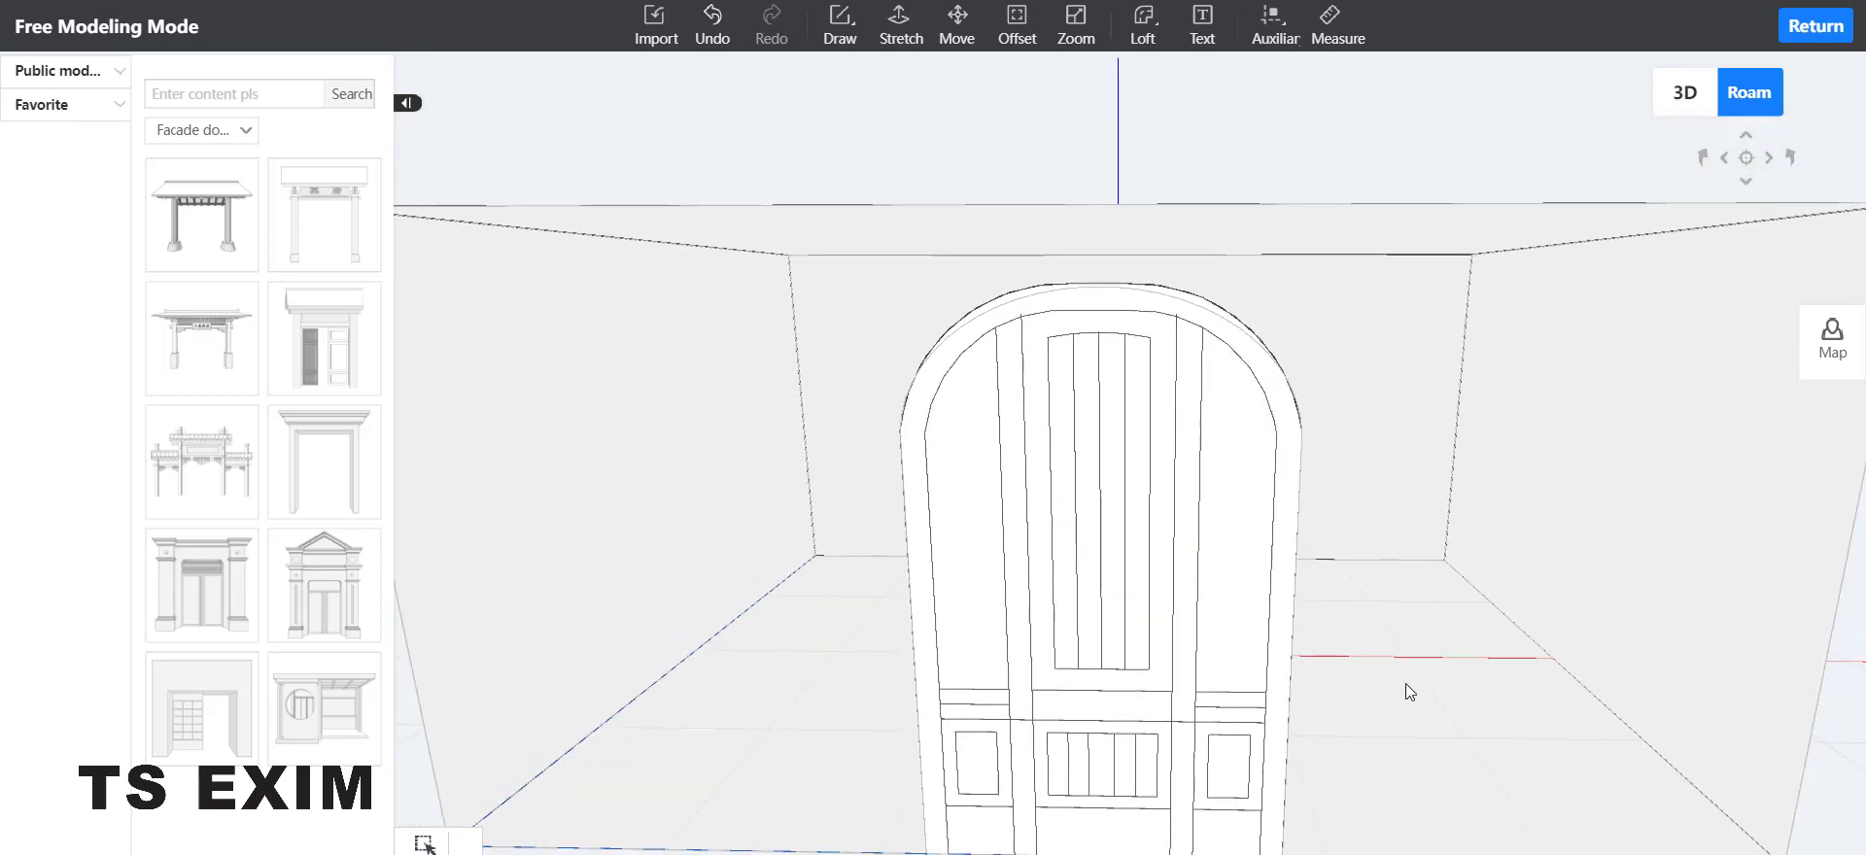
pyautogui.scroll(5, 1294, 768)
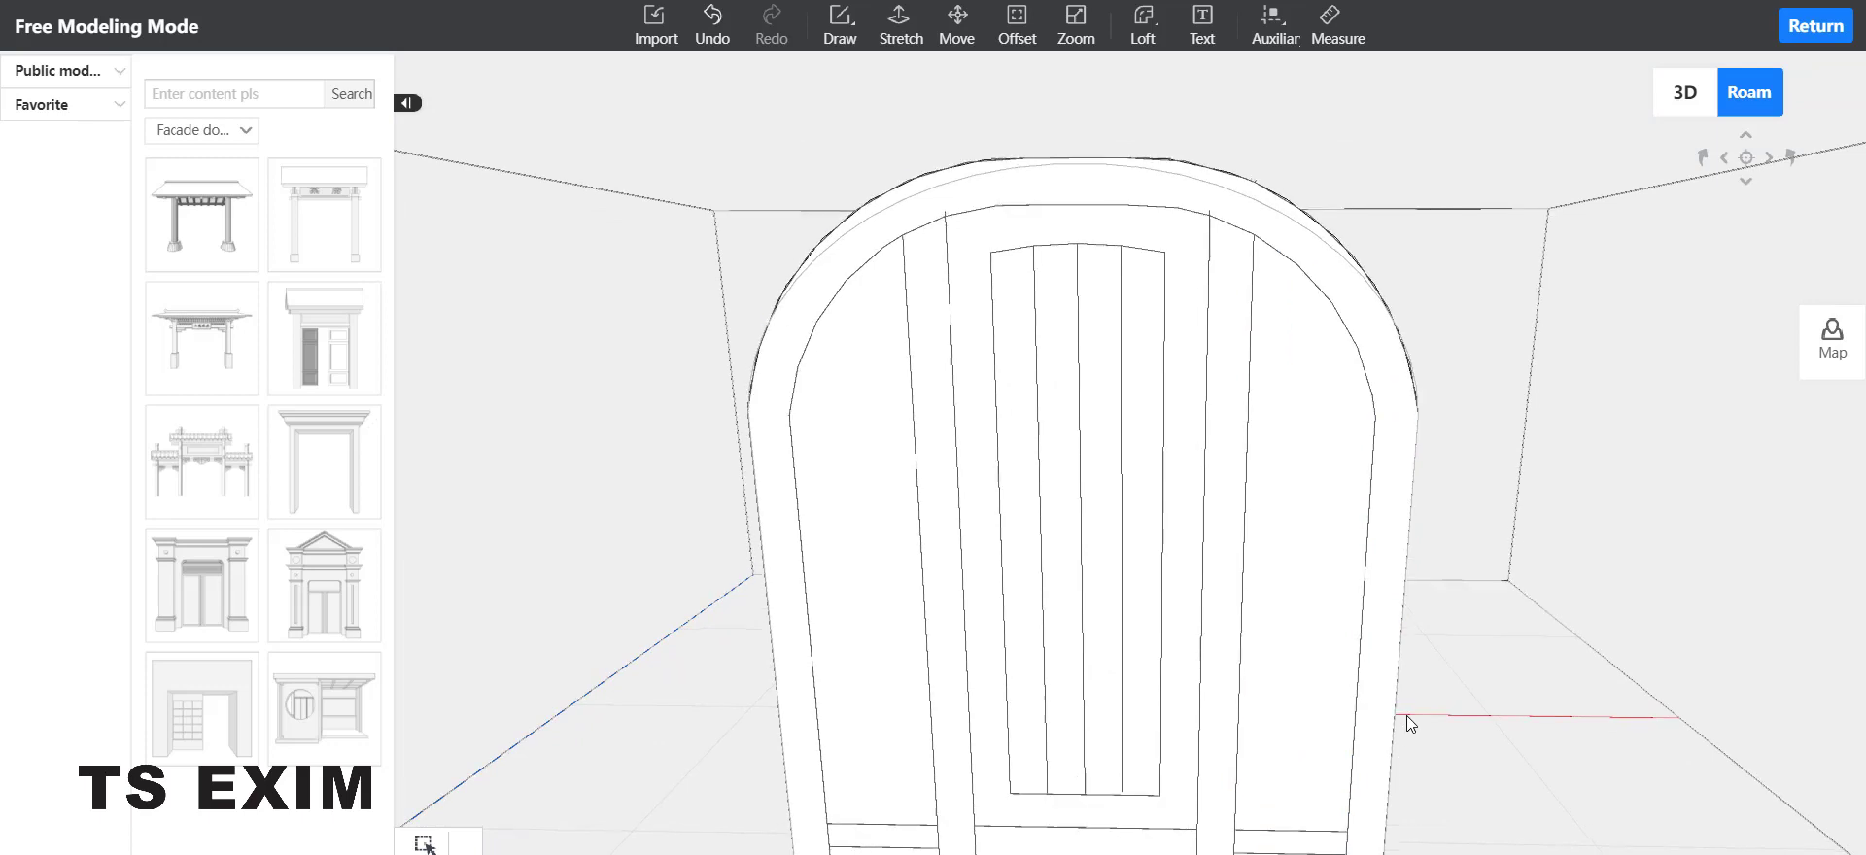
pyautogui.scroll(-2, 1405, 729)
pyautogui.scroll(3, 1403, 768)
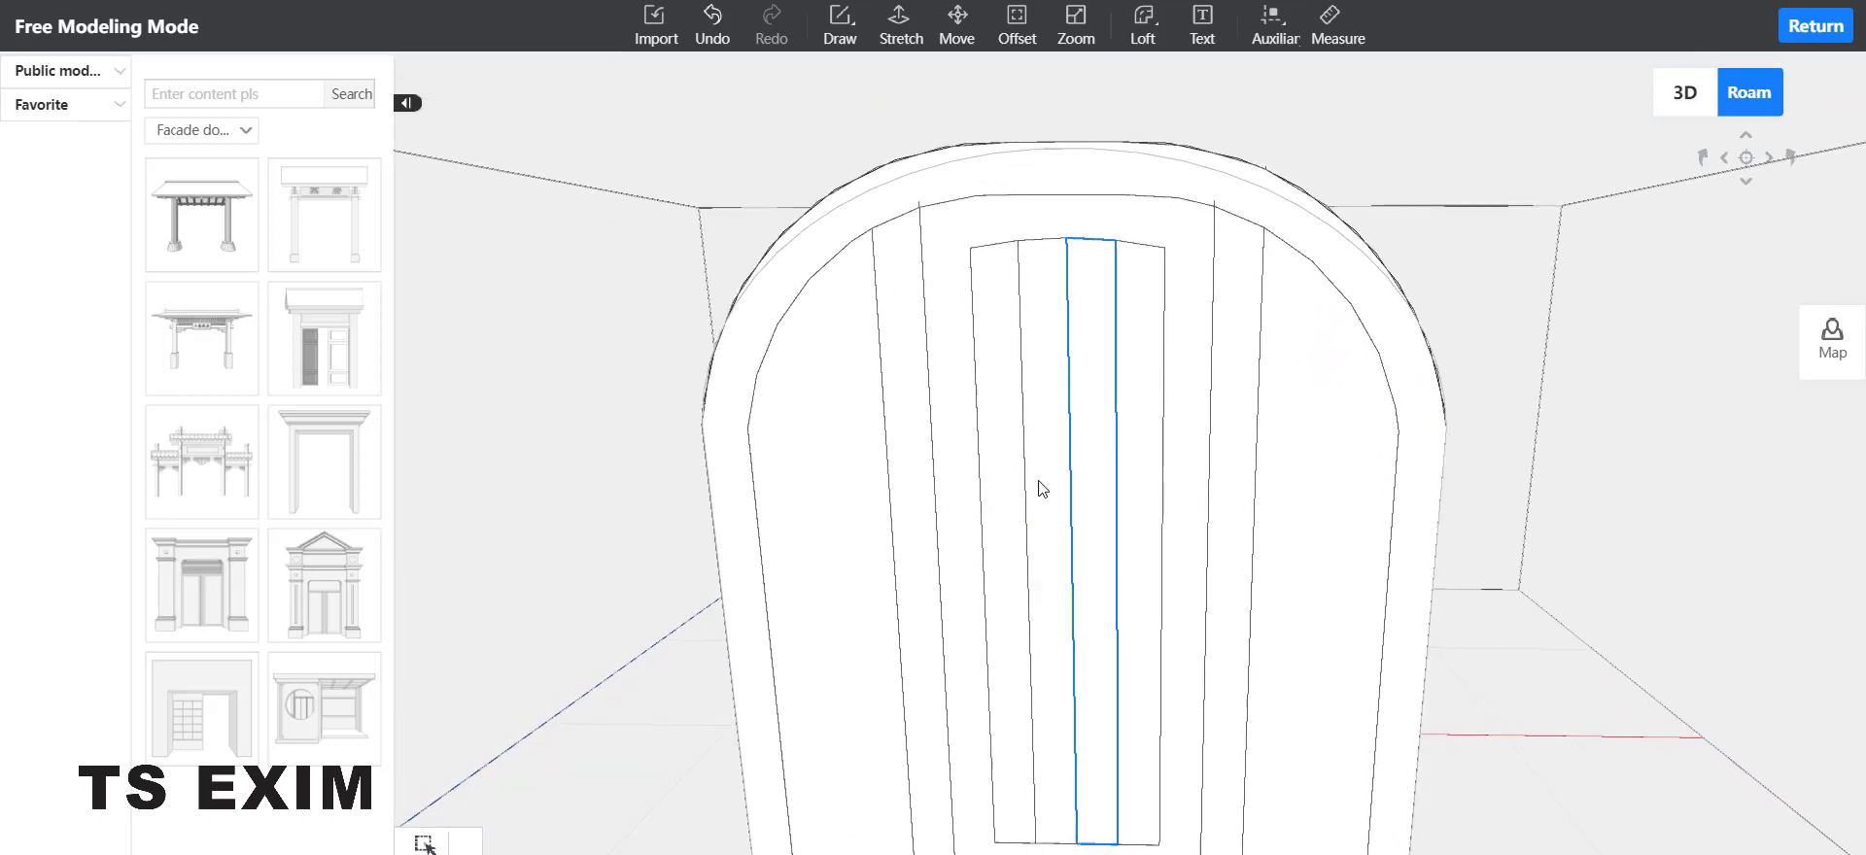
pyautogui.click(1013, 29)
pyautogui.click(1001, 359)
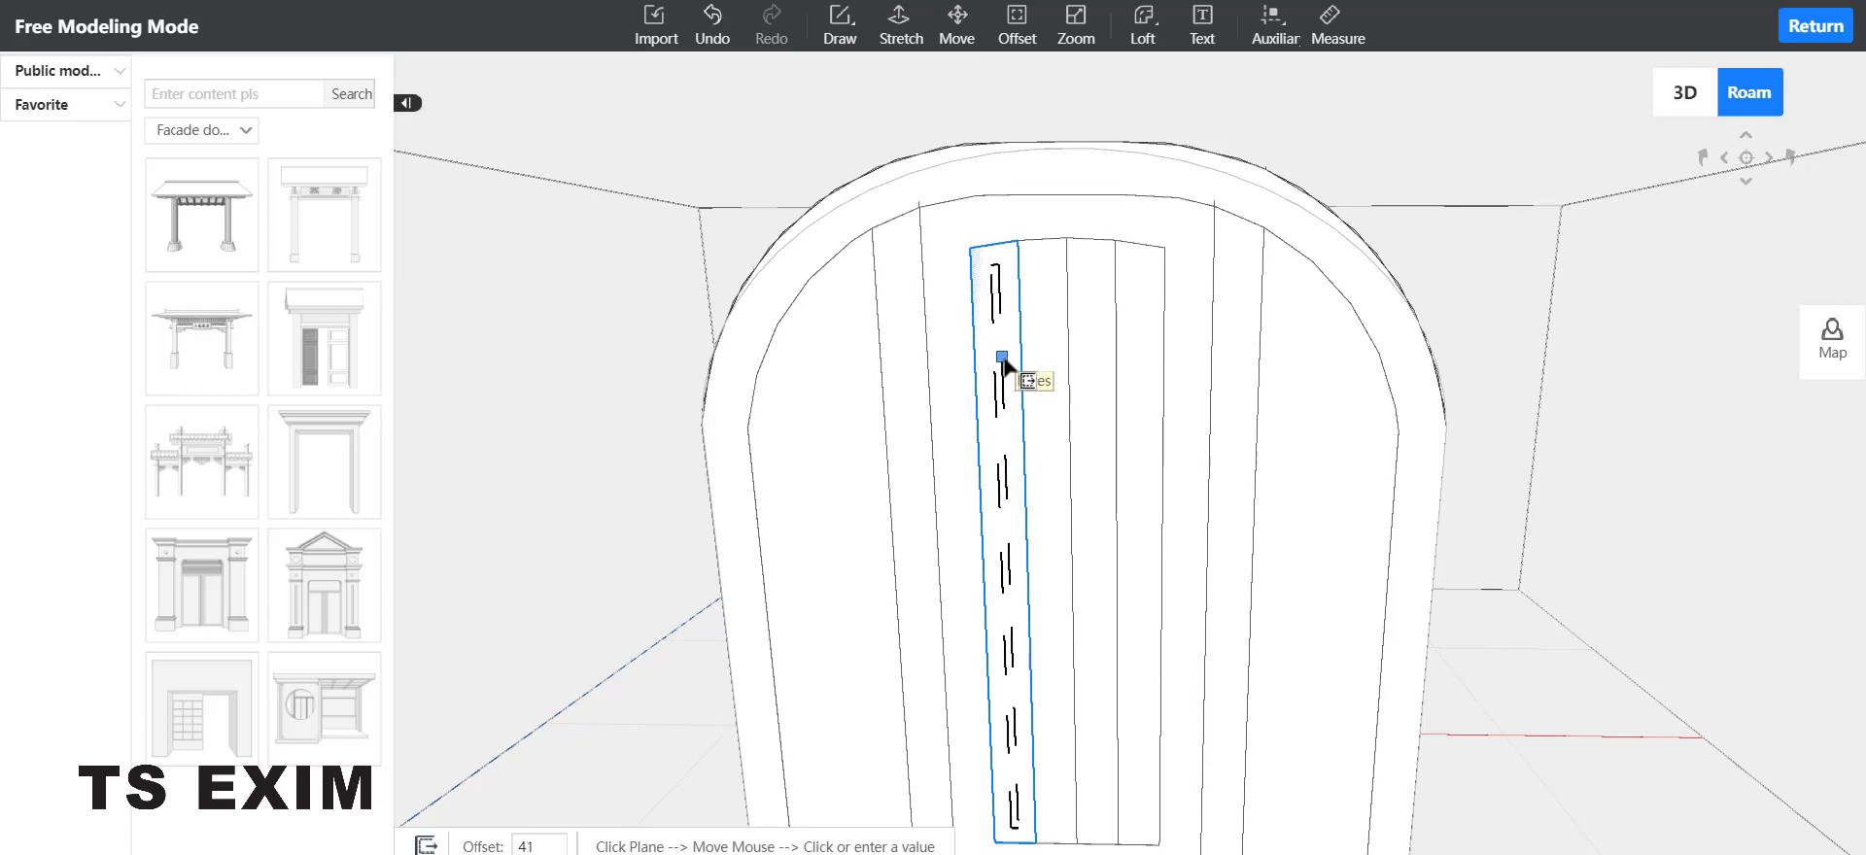
pyautogui.click(1004, 362)
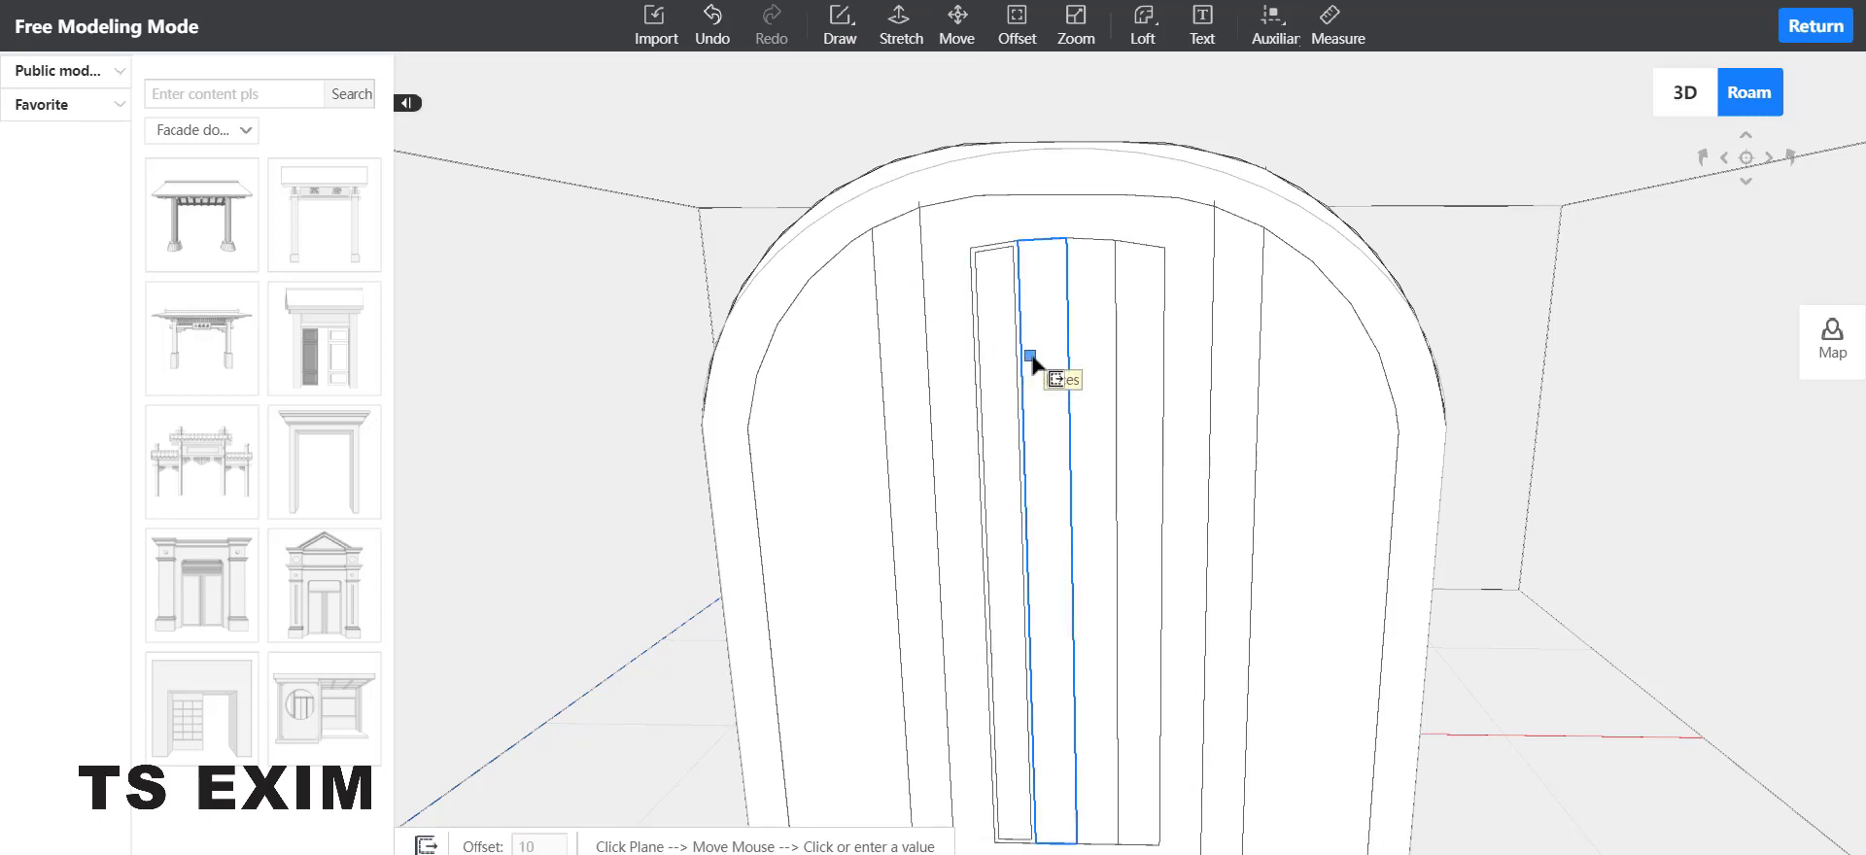
# Step: Offset the outlines of the remaining three strips in the center upper inset panel inward by 10 mm
pyautogui.press('Return')
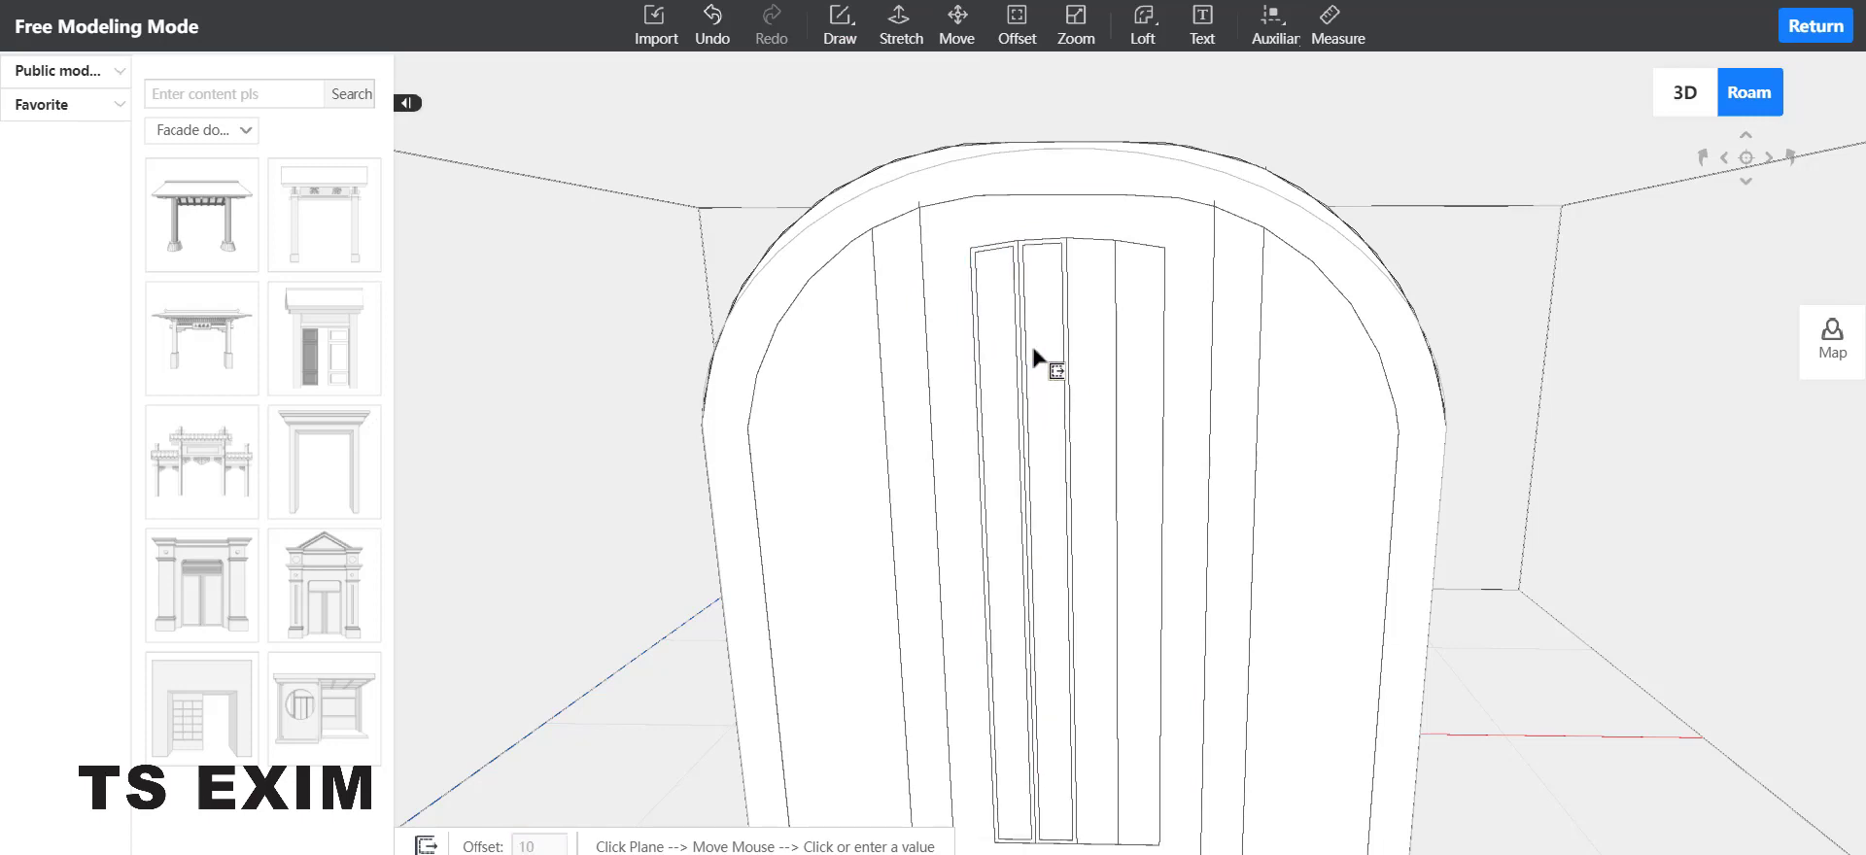
pyautogui.click(1087, 349)
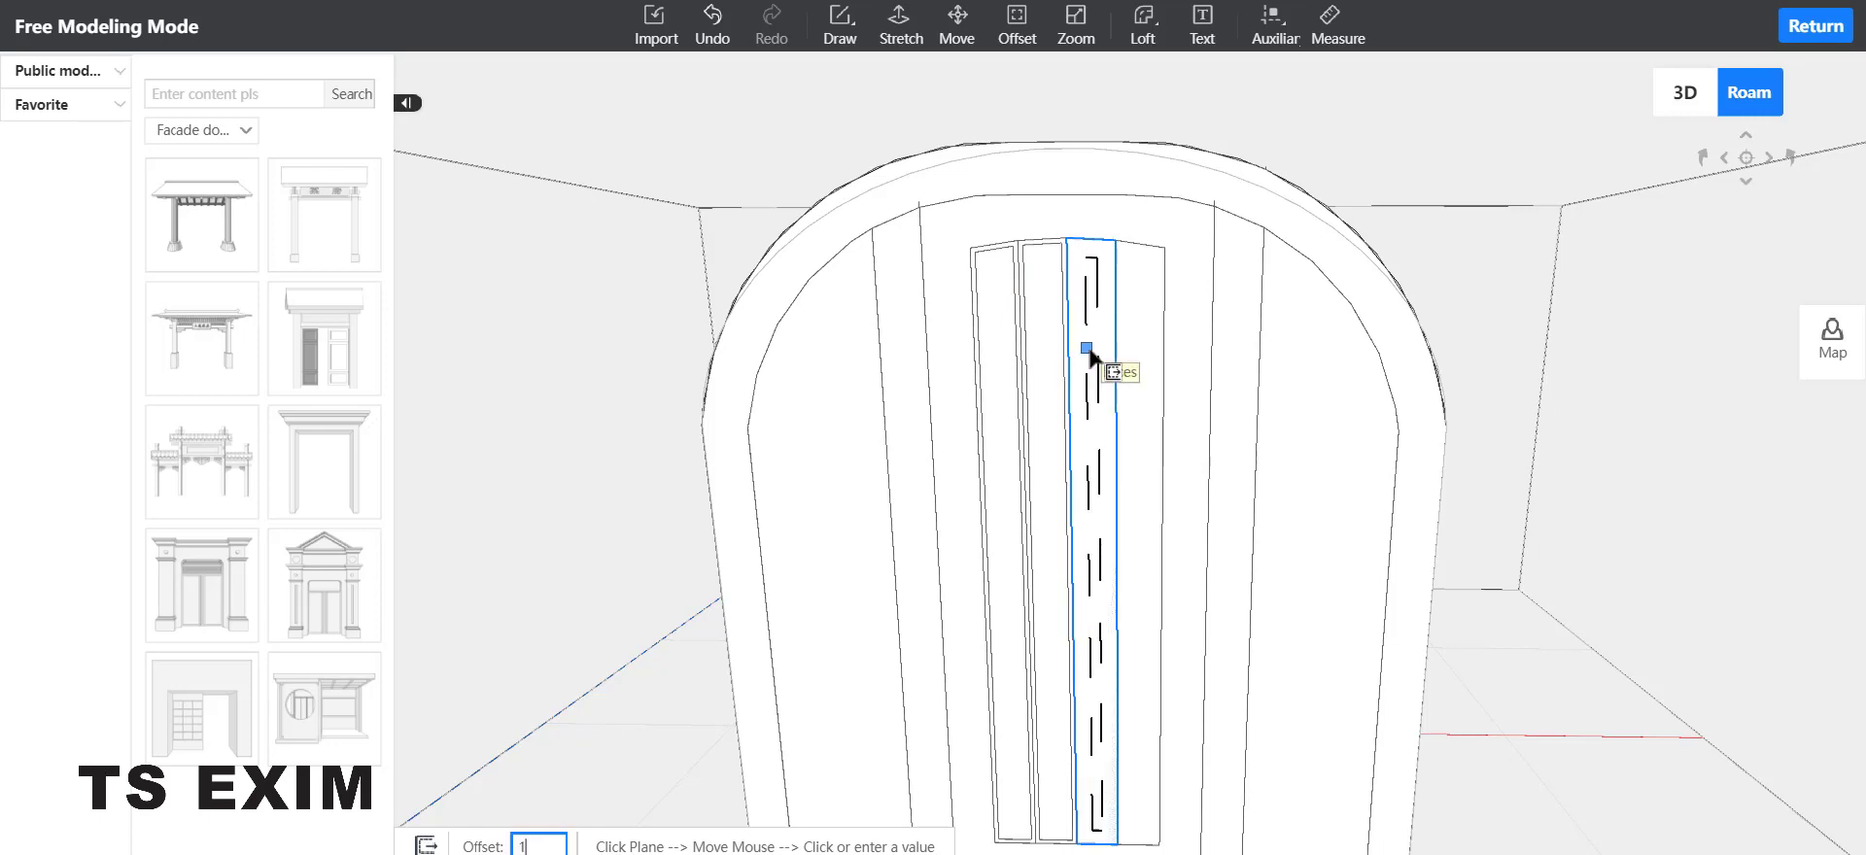
pyautogui.write('10')
pyautogui.press('Return')
pyautogui.click(1132, 355)
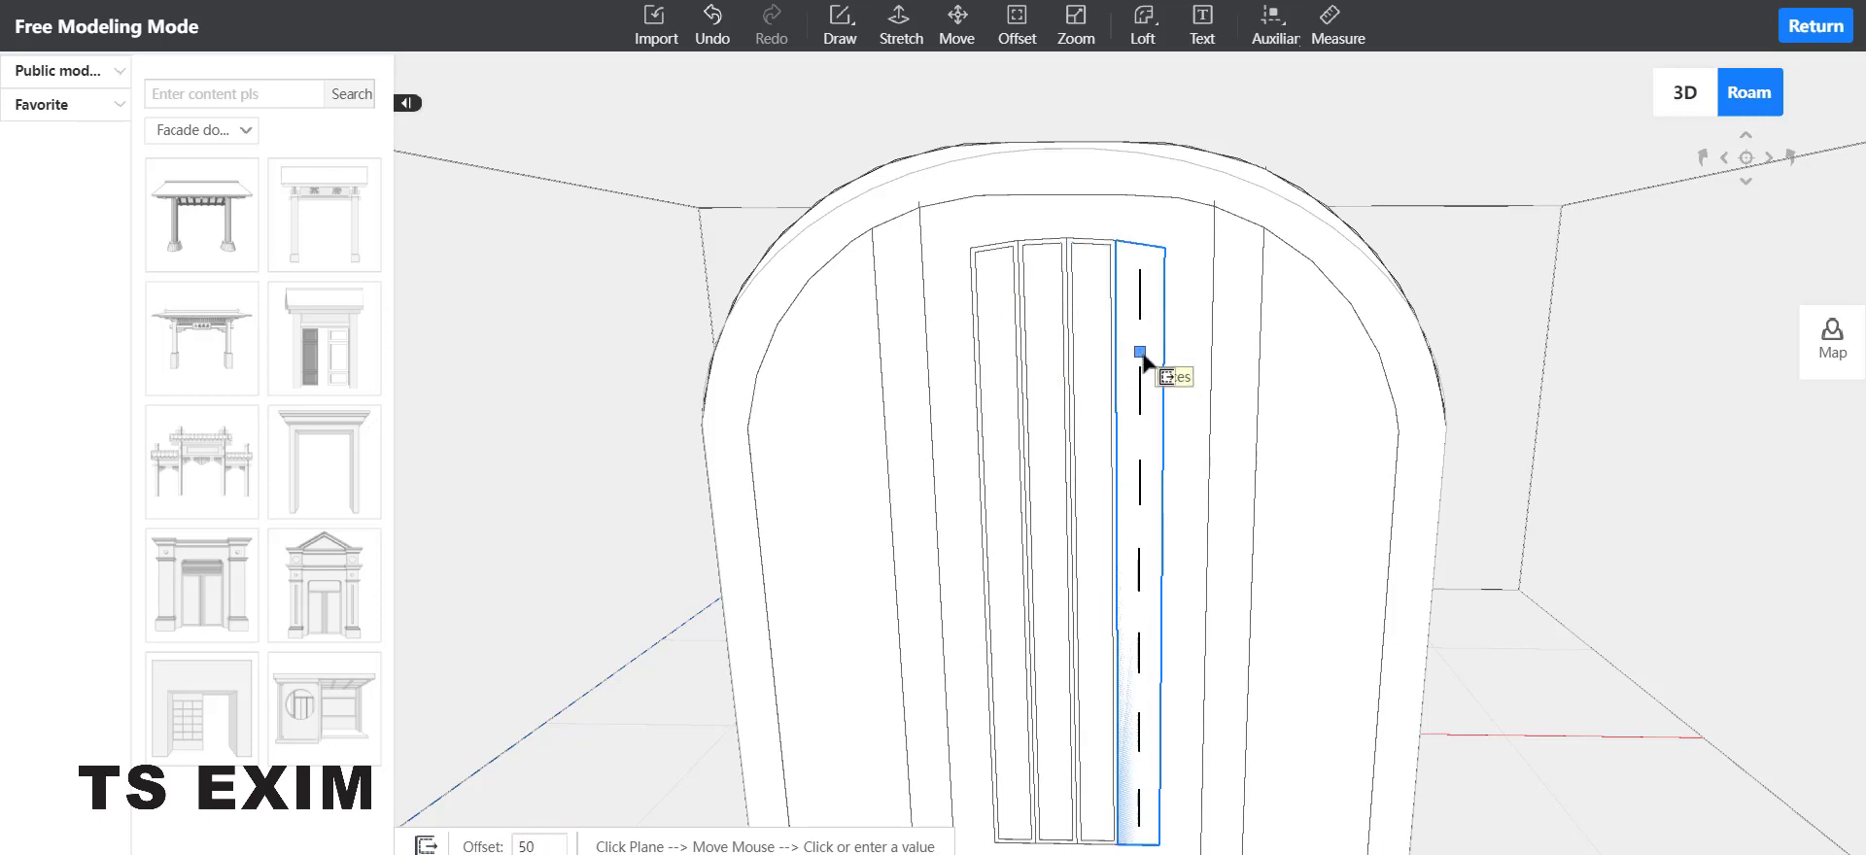
pyautogui.press('Return')
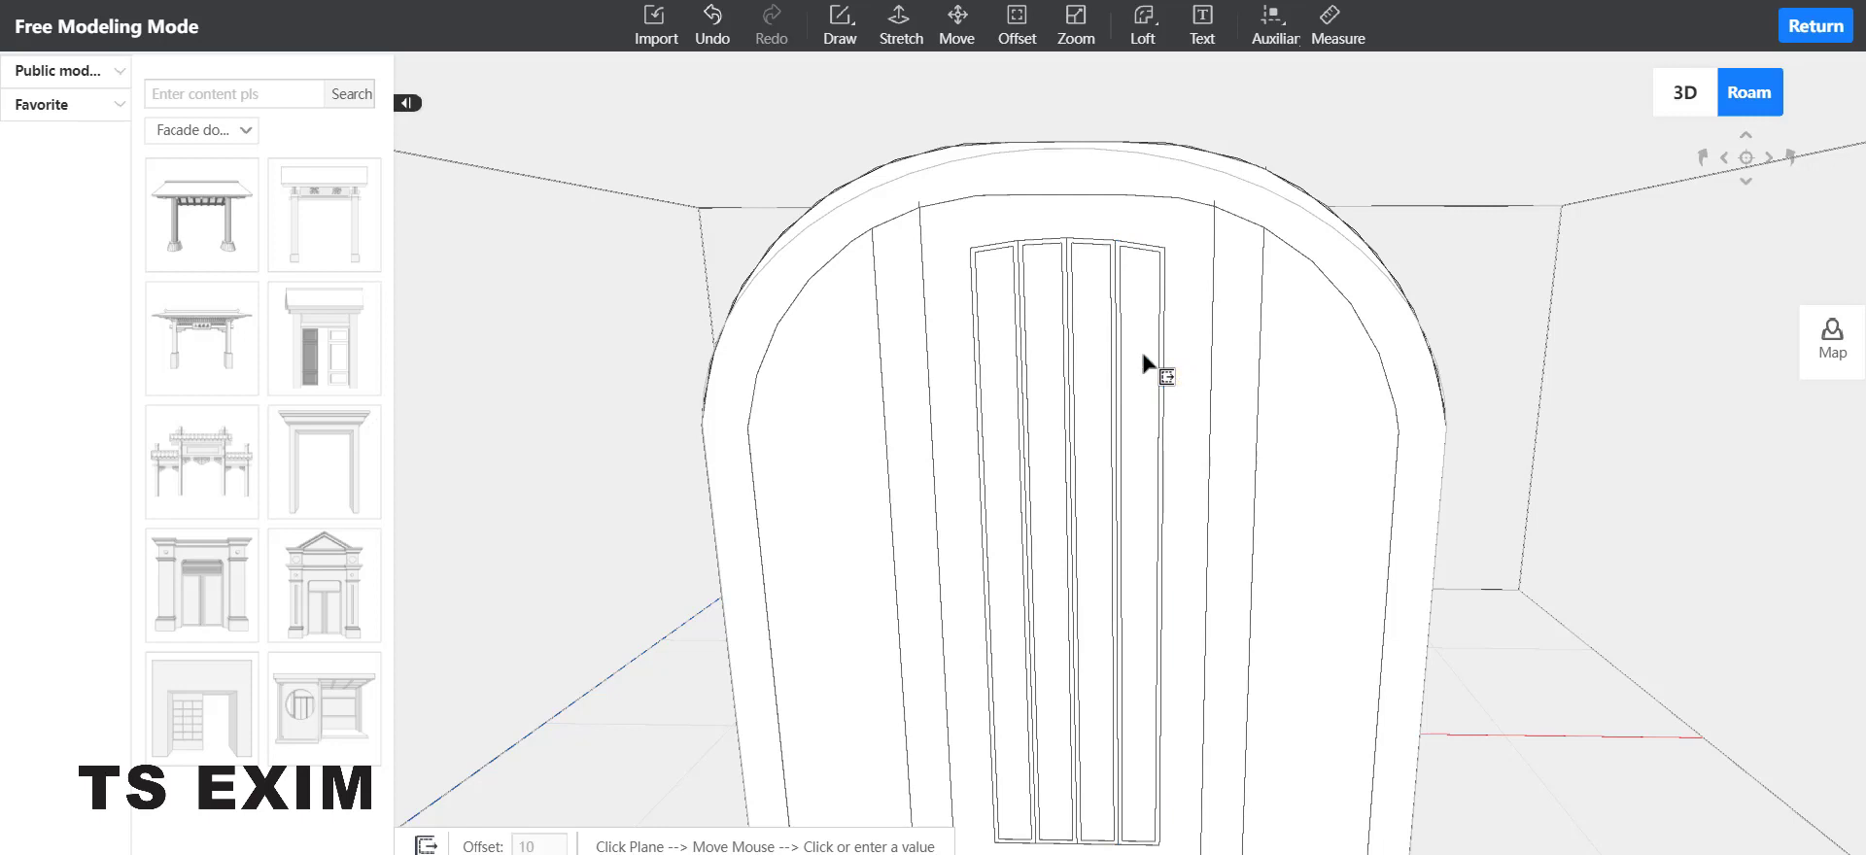
# Step: Offset the inset rectangle of the lower left panel inward by 20 mm
pyautogui.scroll(-5, 991, 506)
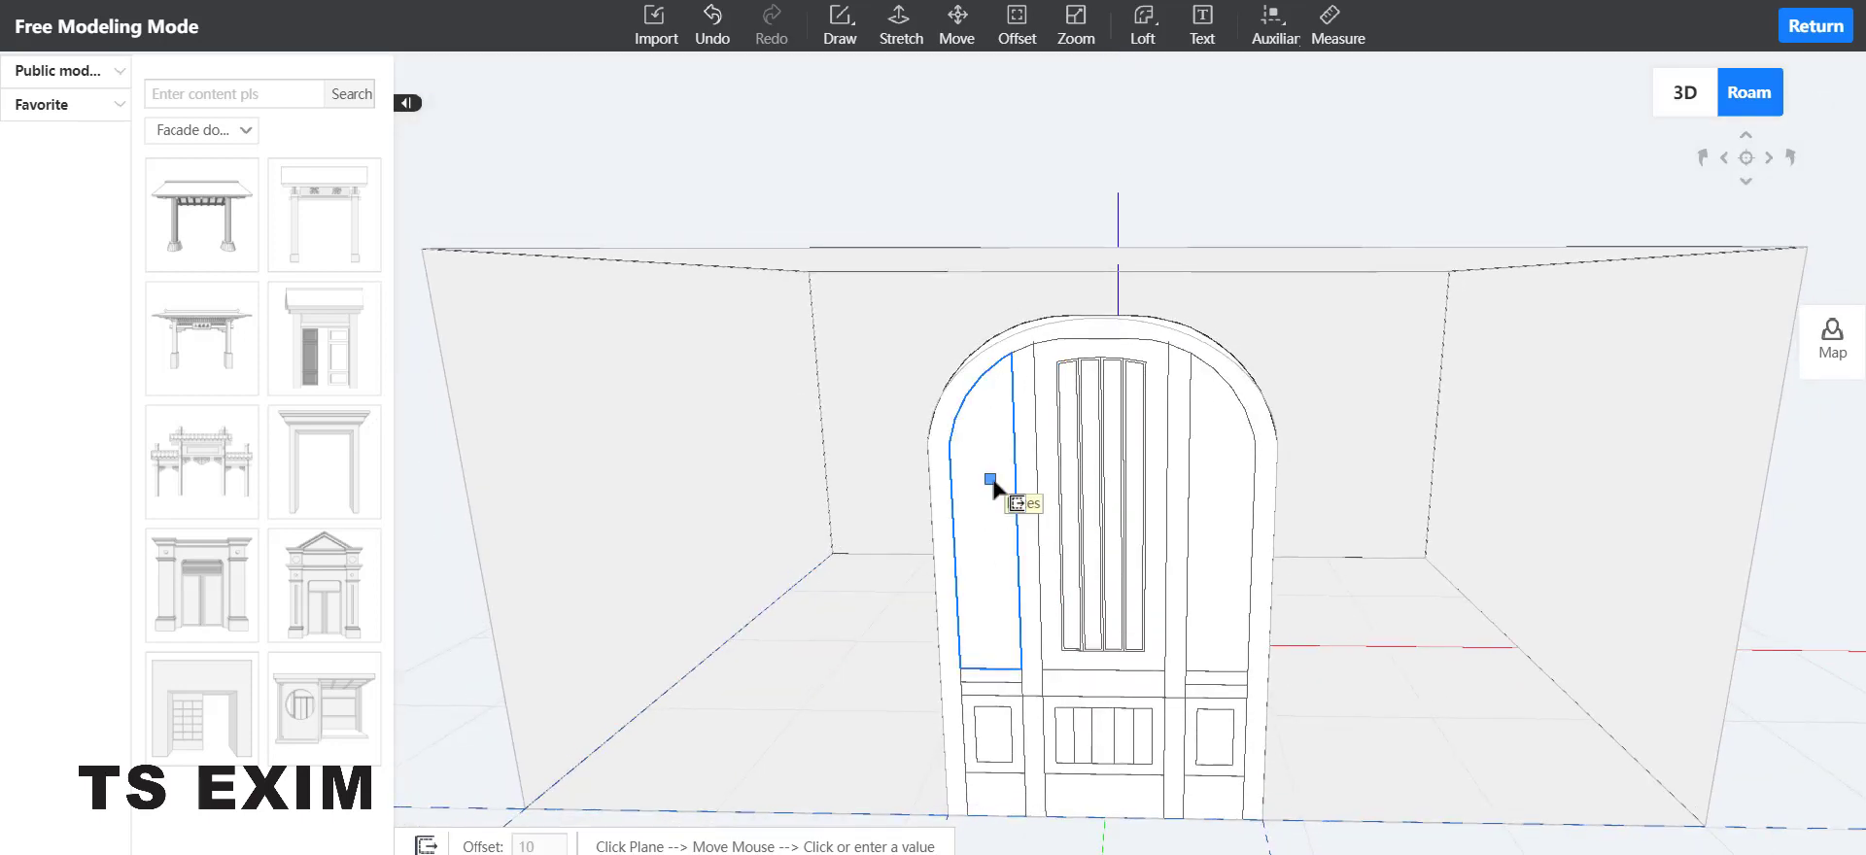
pyautogui.scroll(6, 993, 486)
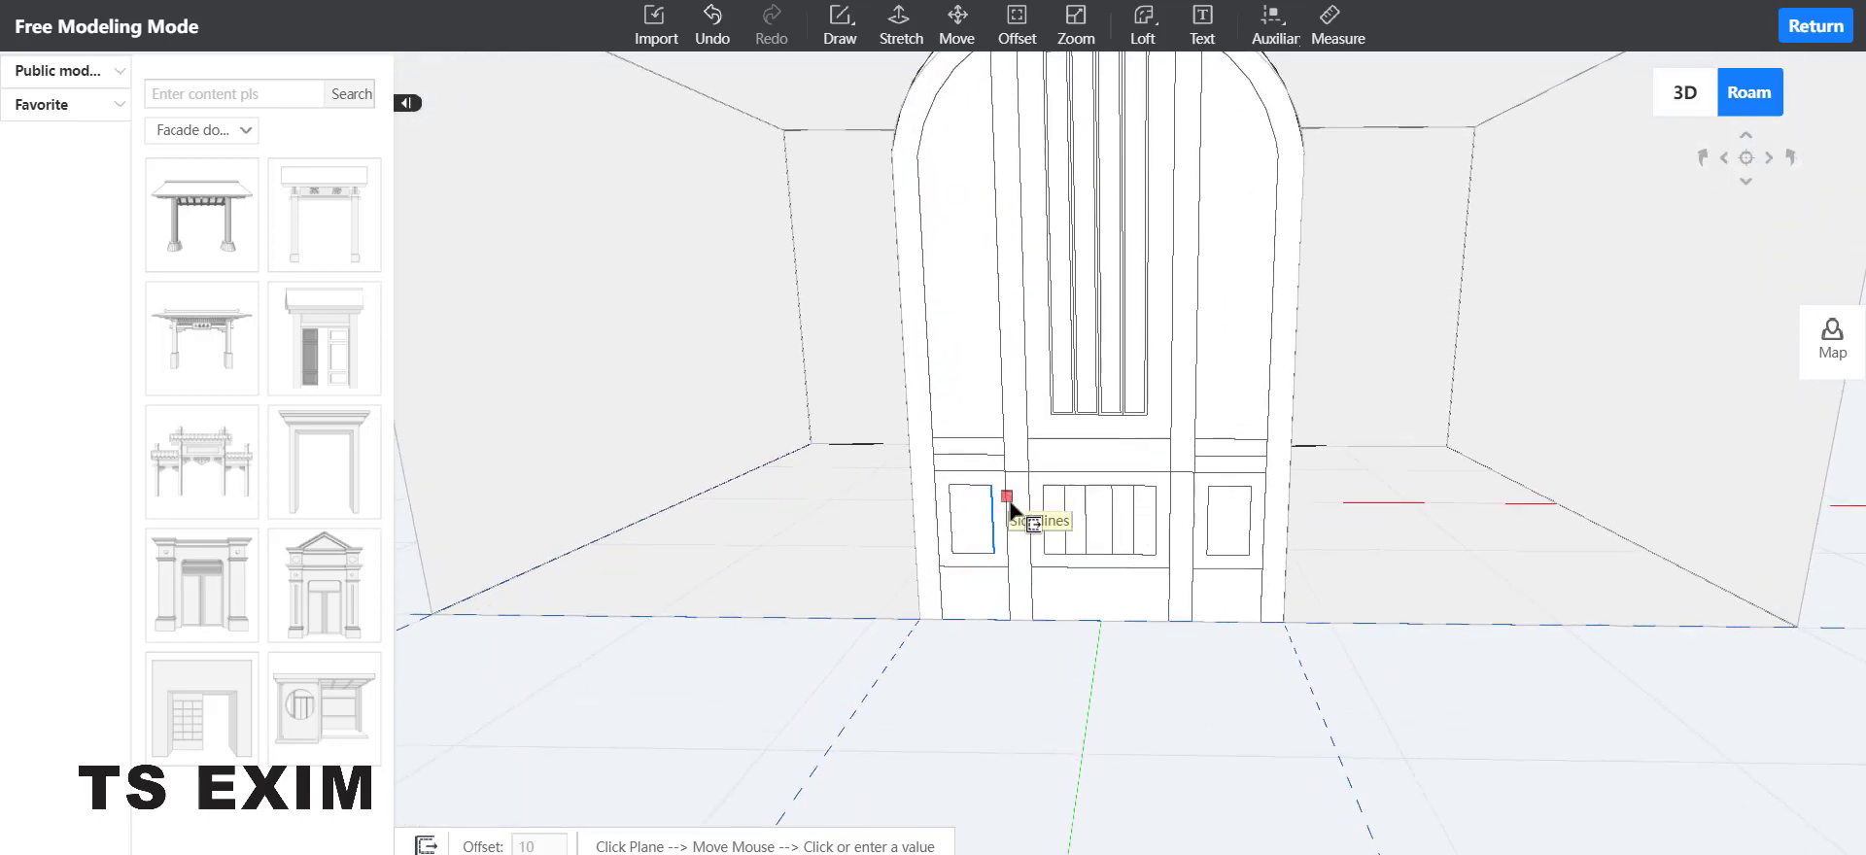
pyautogui.scroll(4, 1007, 498)
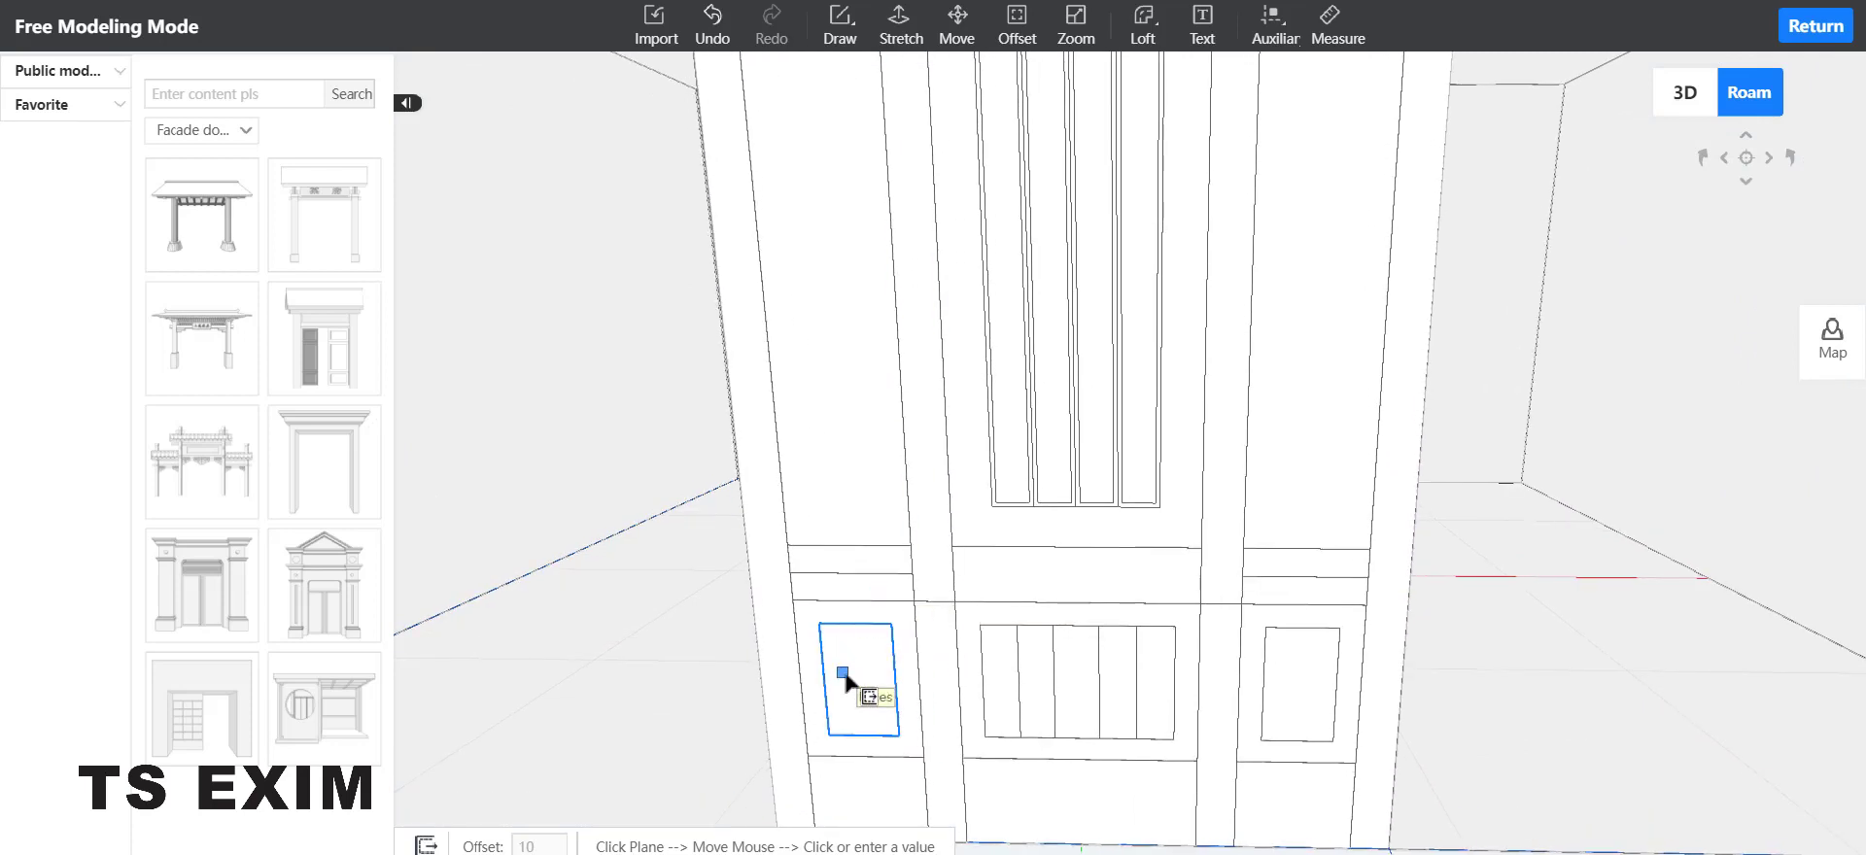
pyautogui.click(845, 675)
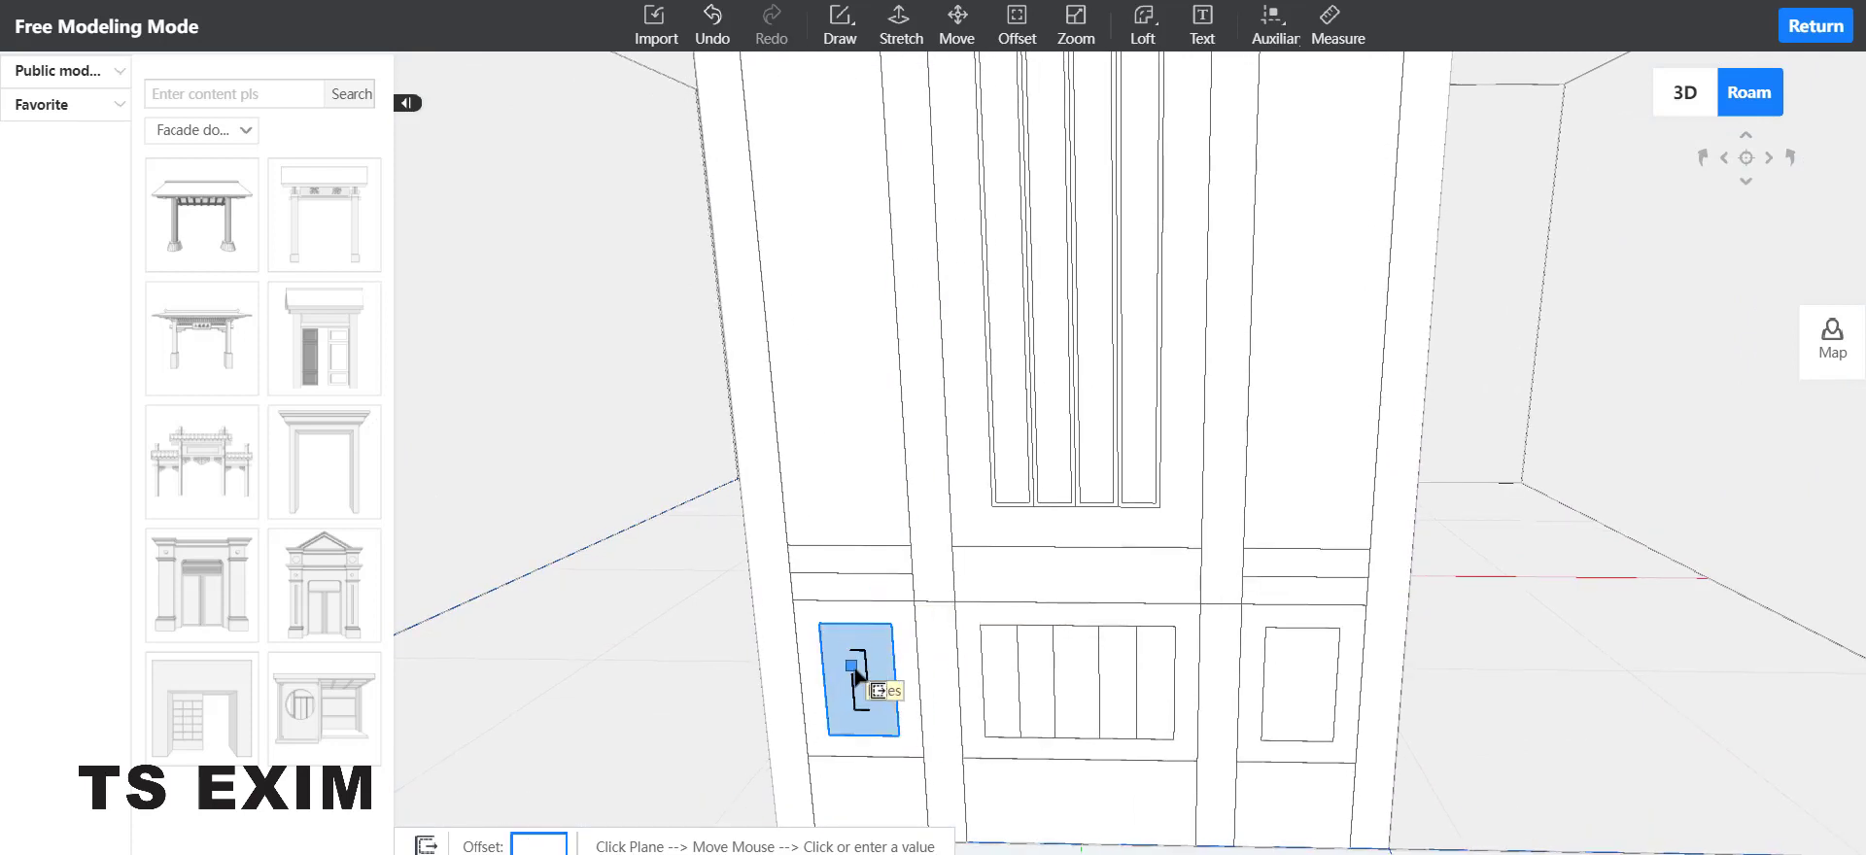
pyautogui.press('Return')
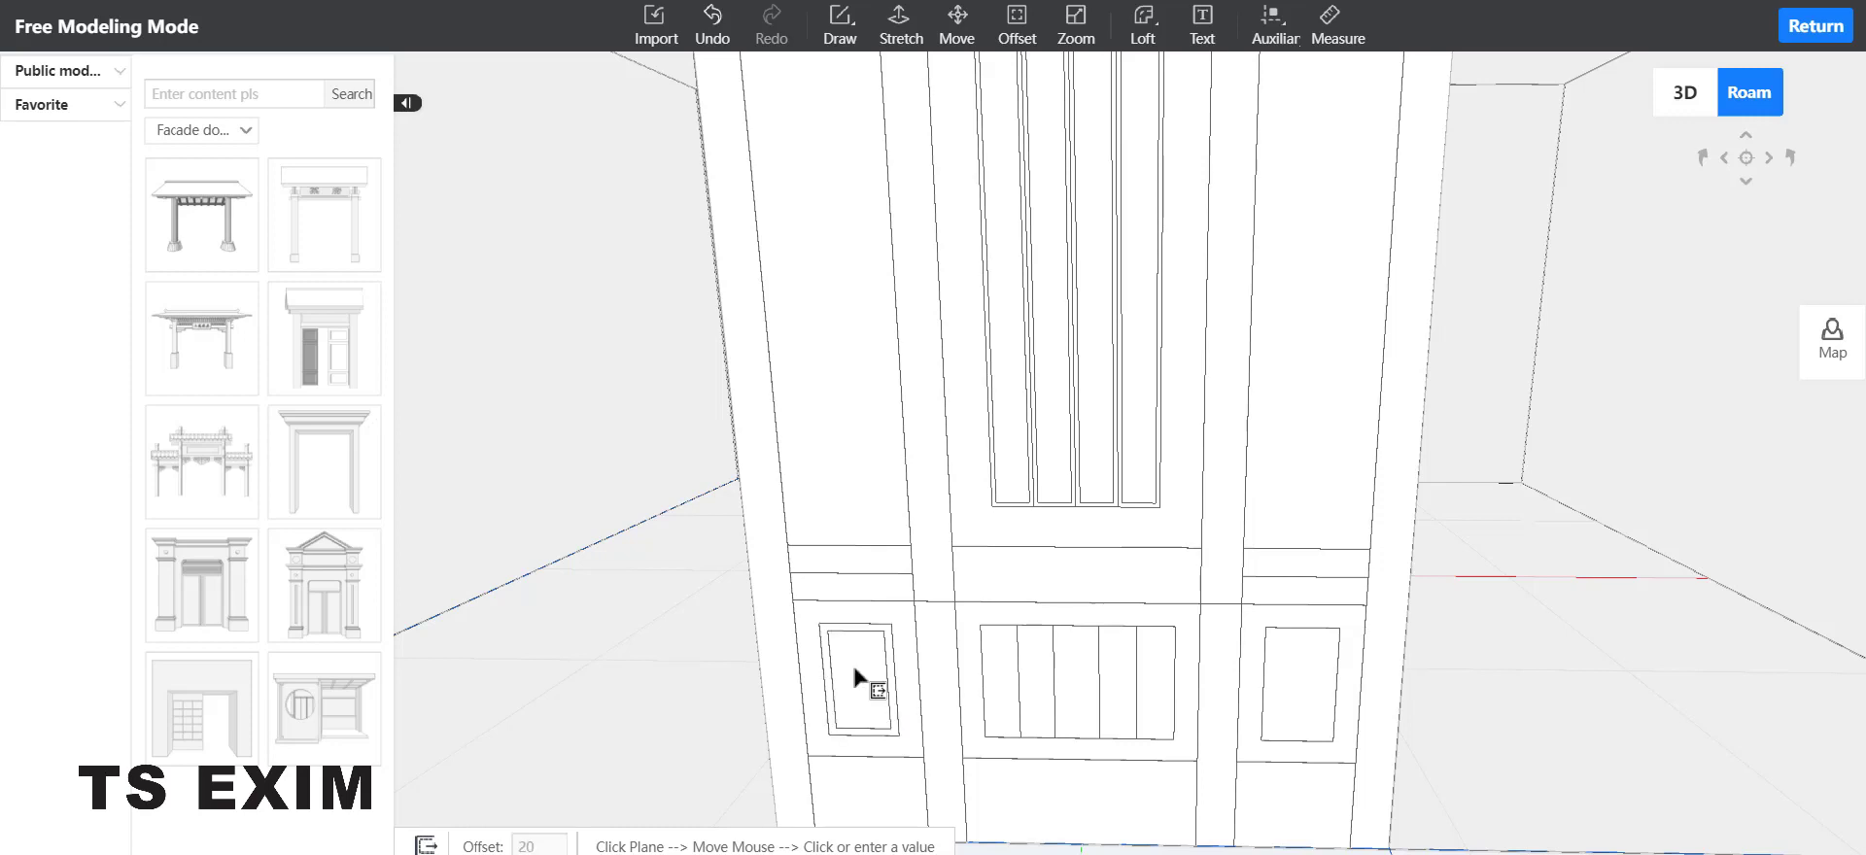
# Step: Offset the outlines of all five strips in the lower center inset panel inward by 10 mm each
pyautogui.click(991, 680)
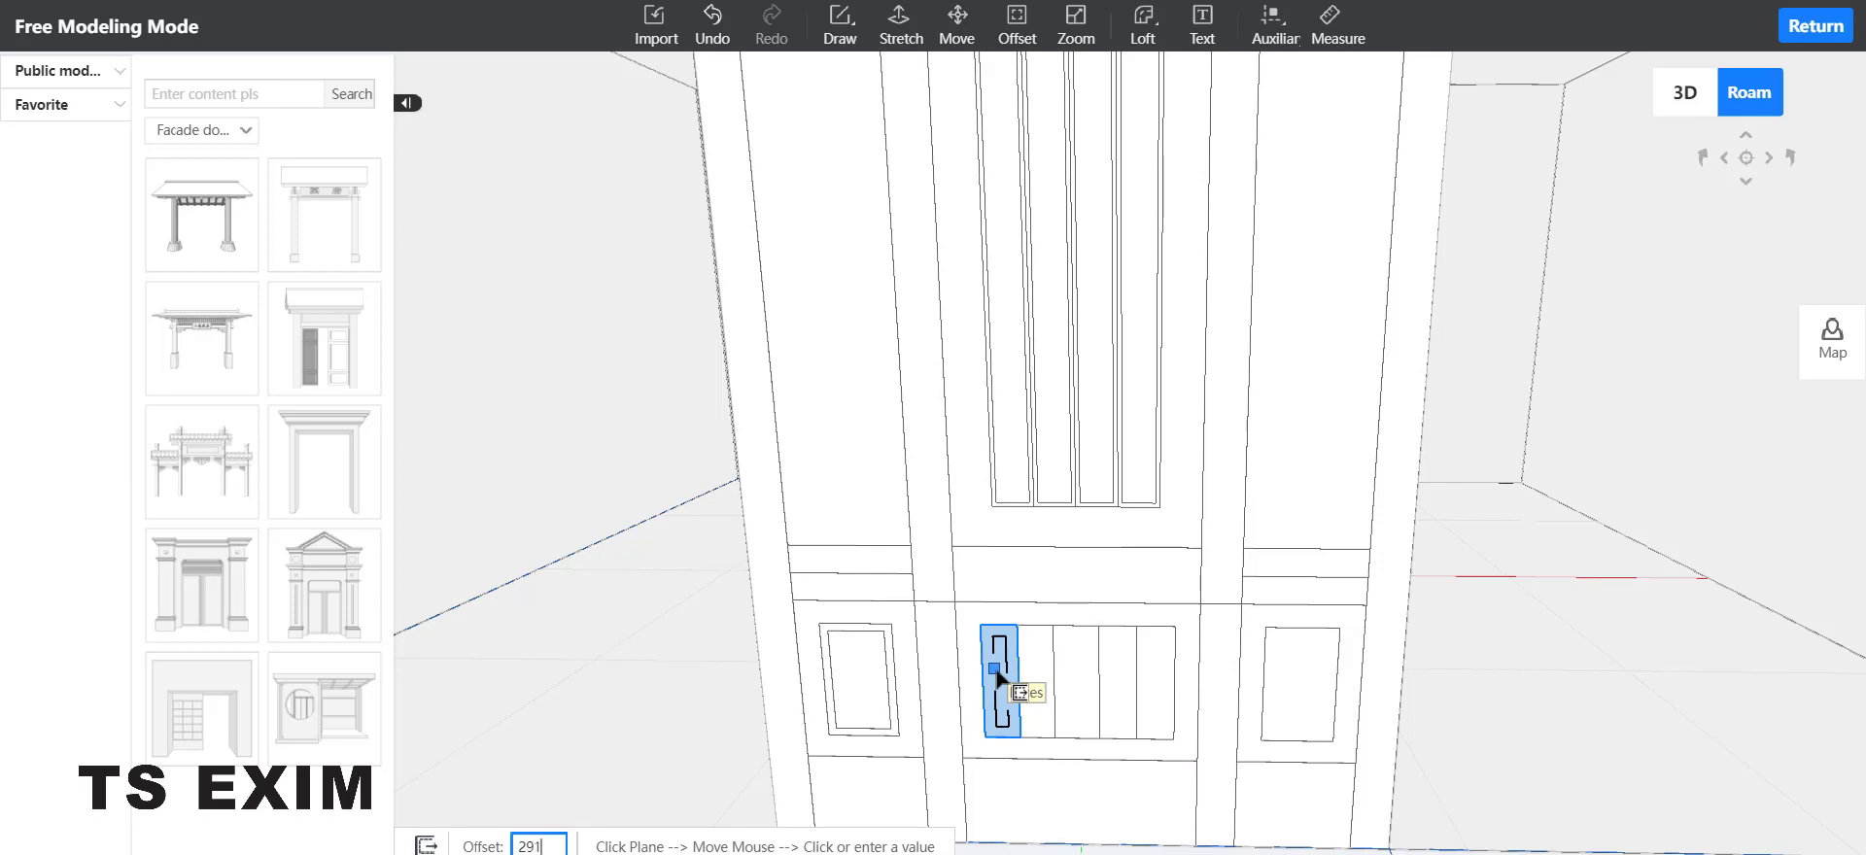
pyautogui.write('10')
pyautogui.press('Return')
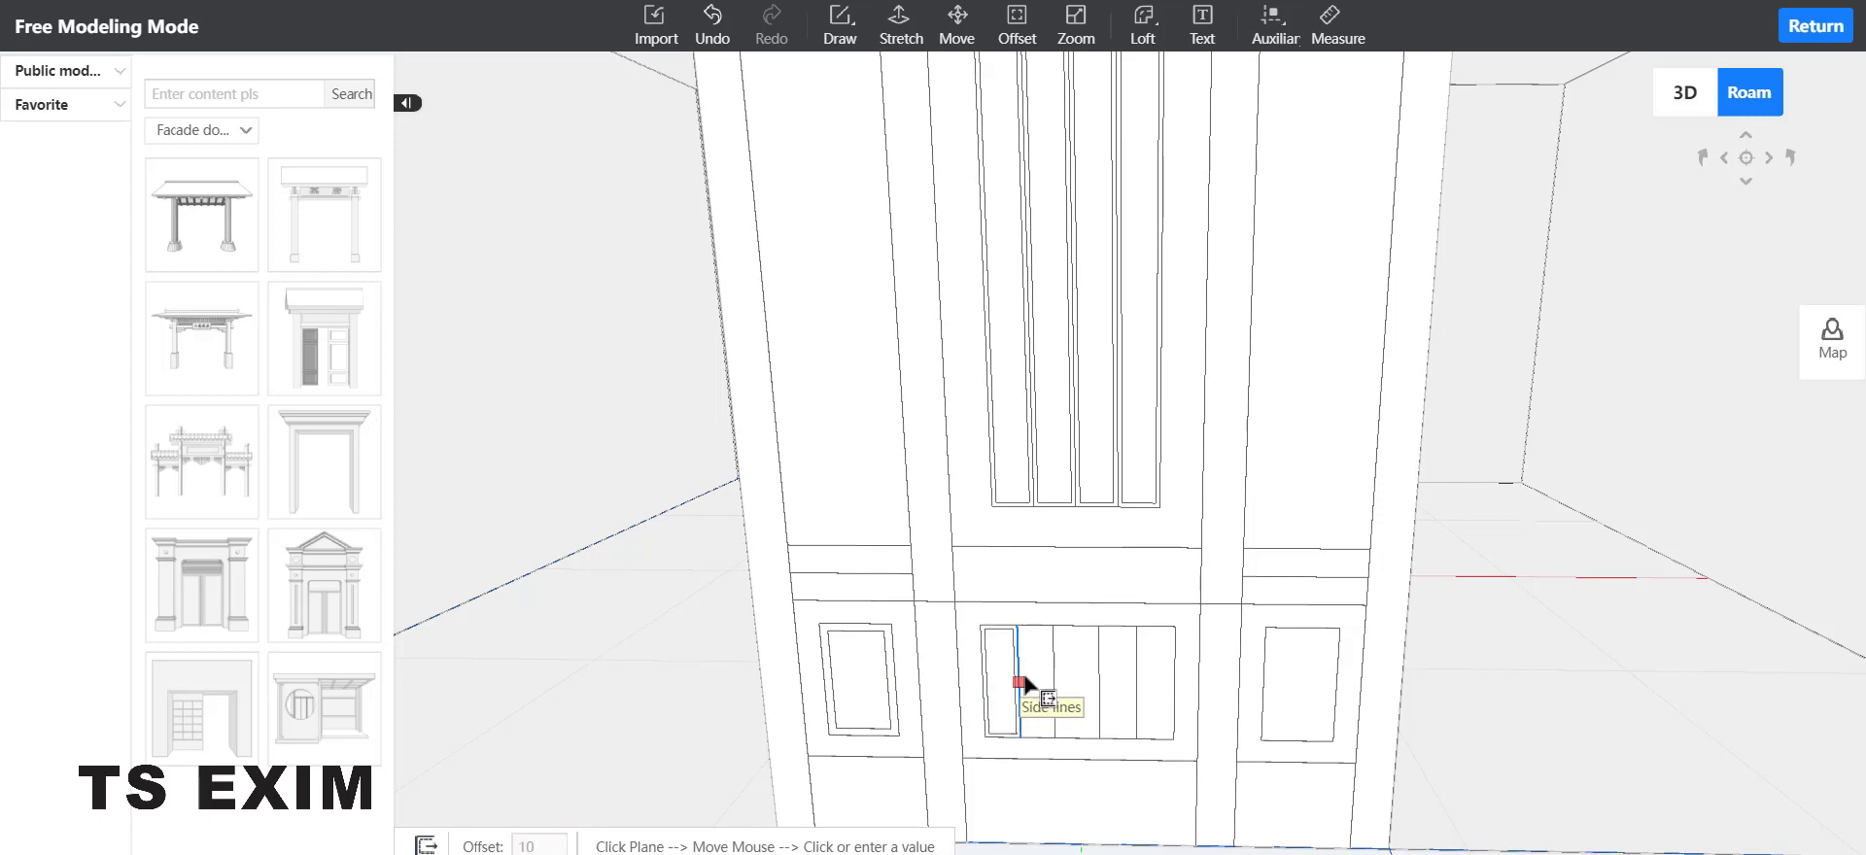
pyautogui.click(1036, 672)
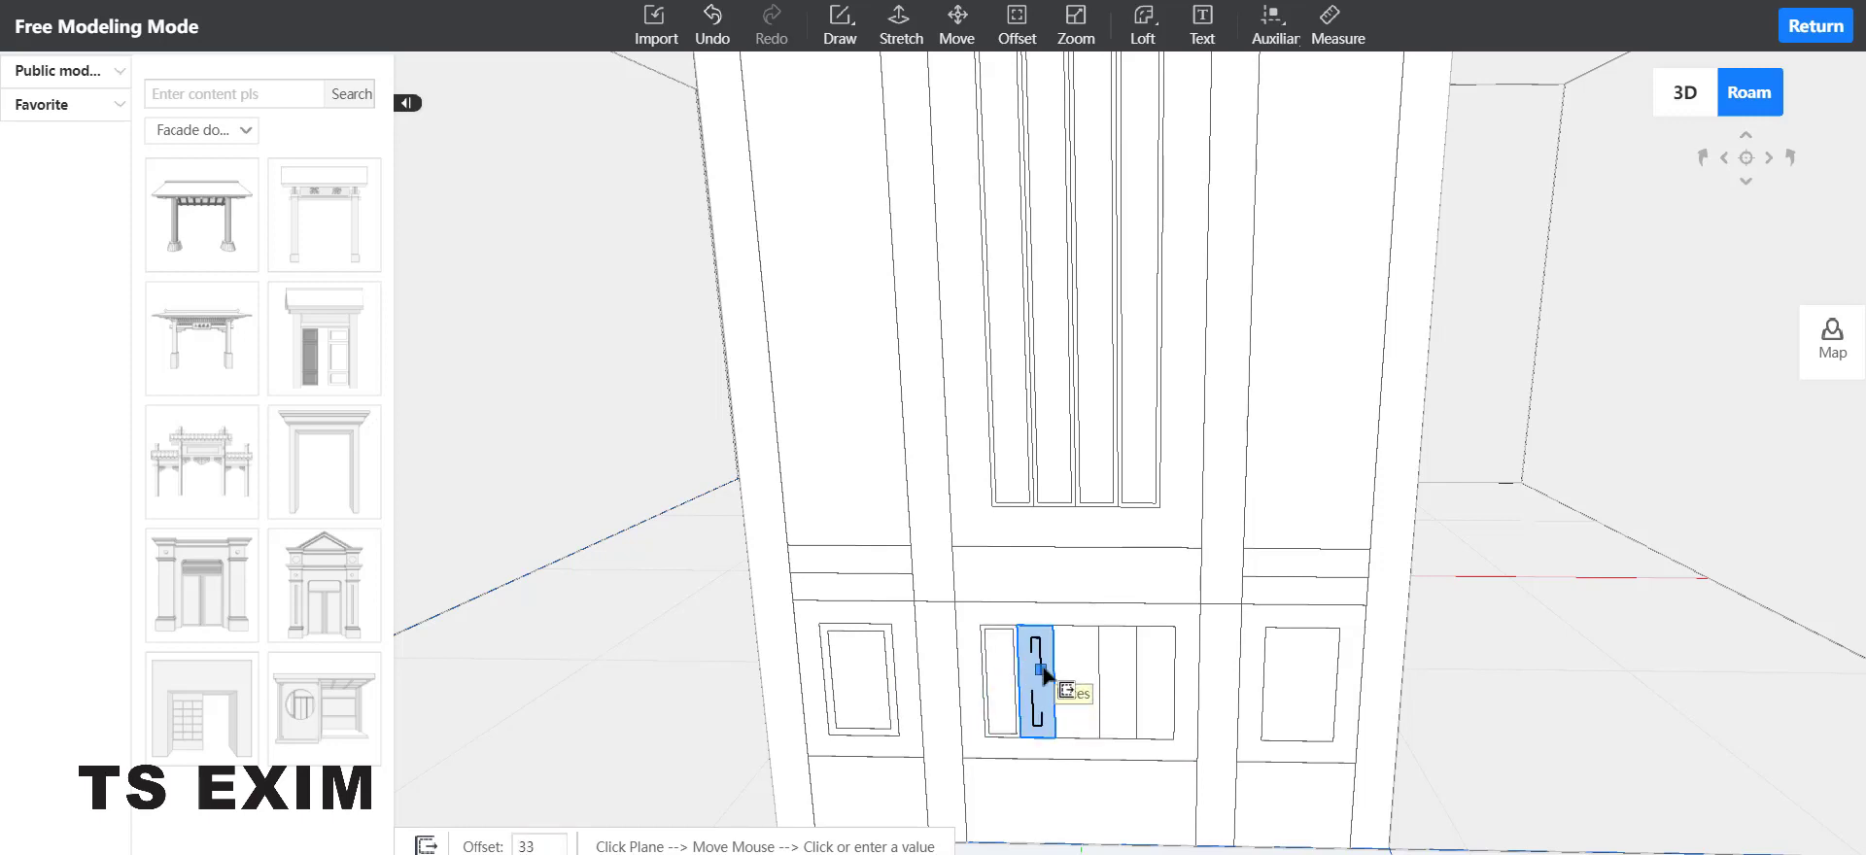
pyautogui.write('10')
pyautogui.press('Return')
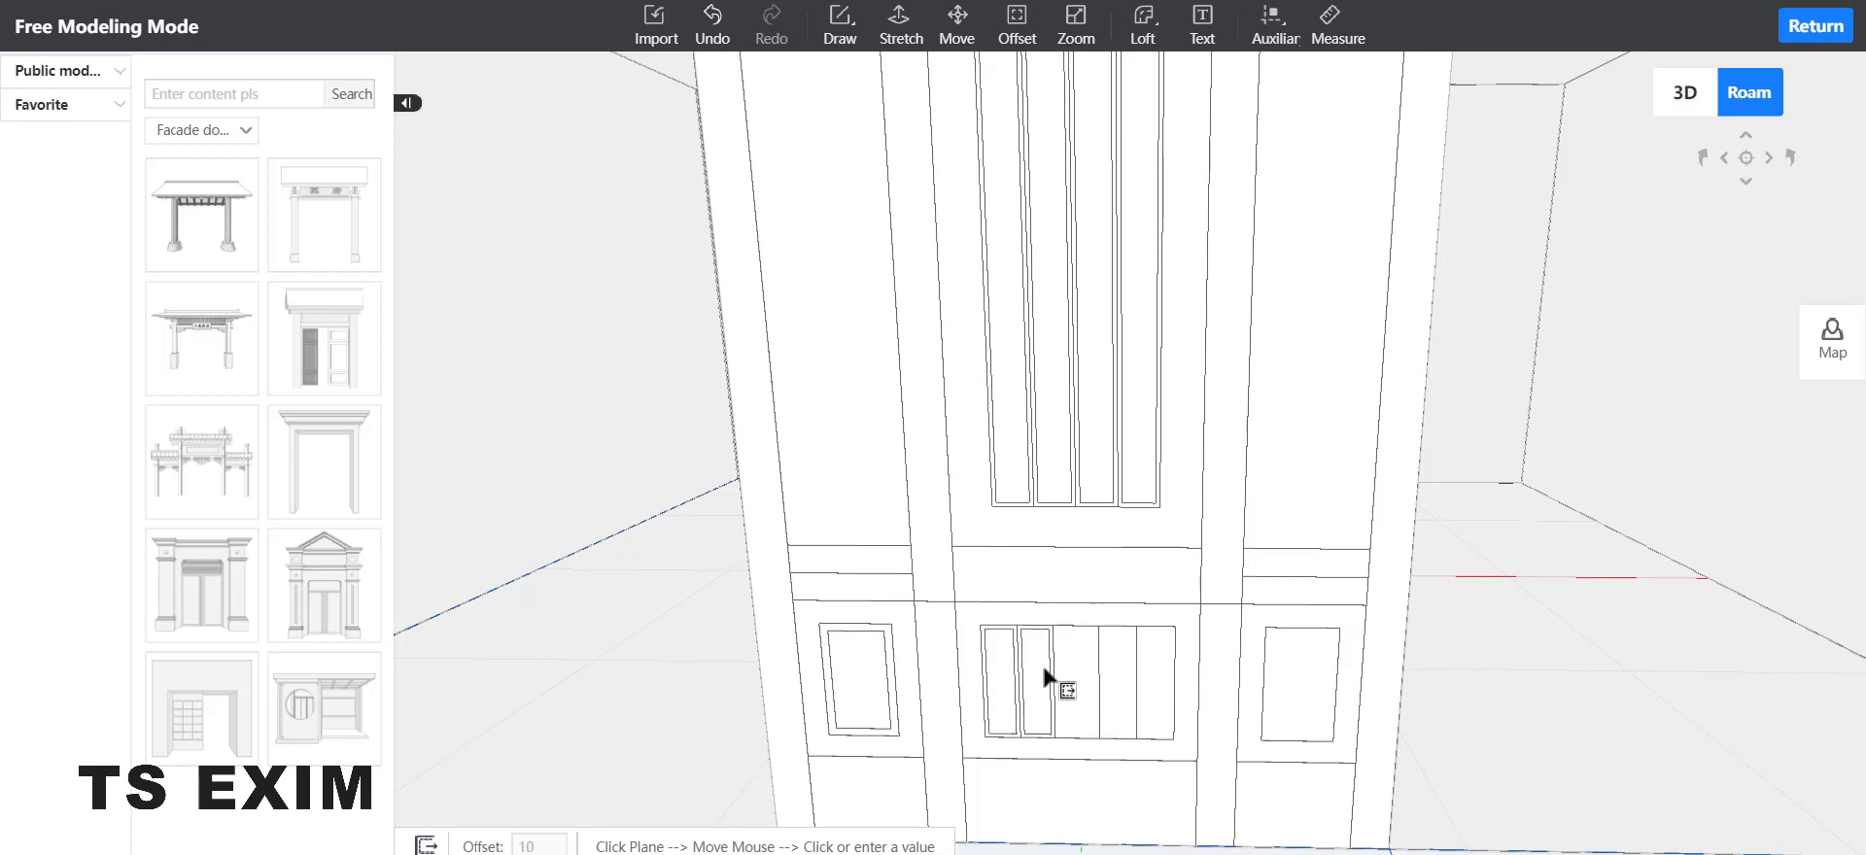
pyautogui.click(1069, 680)
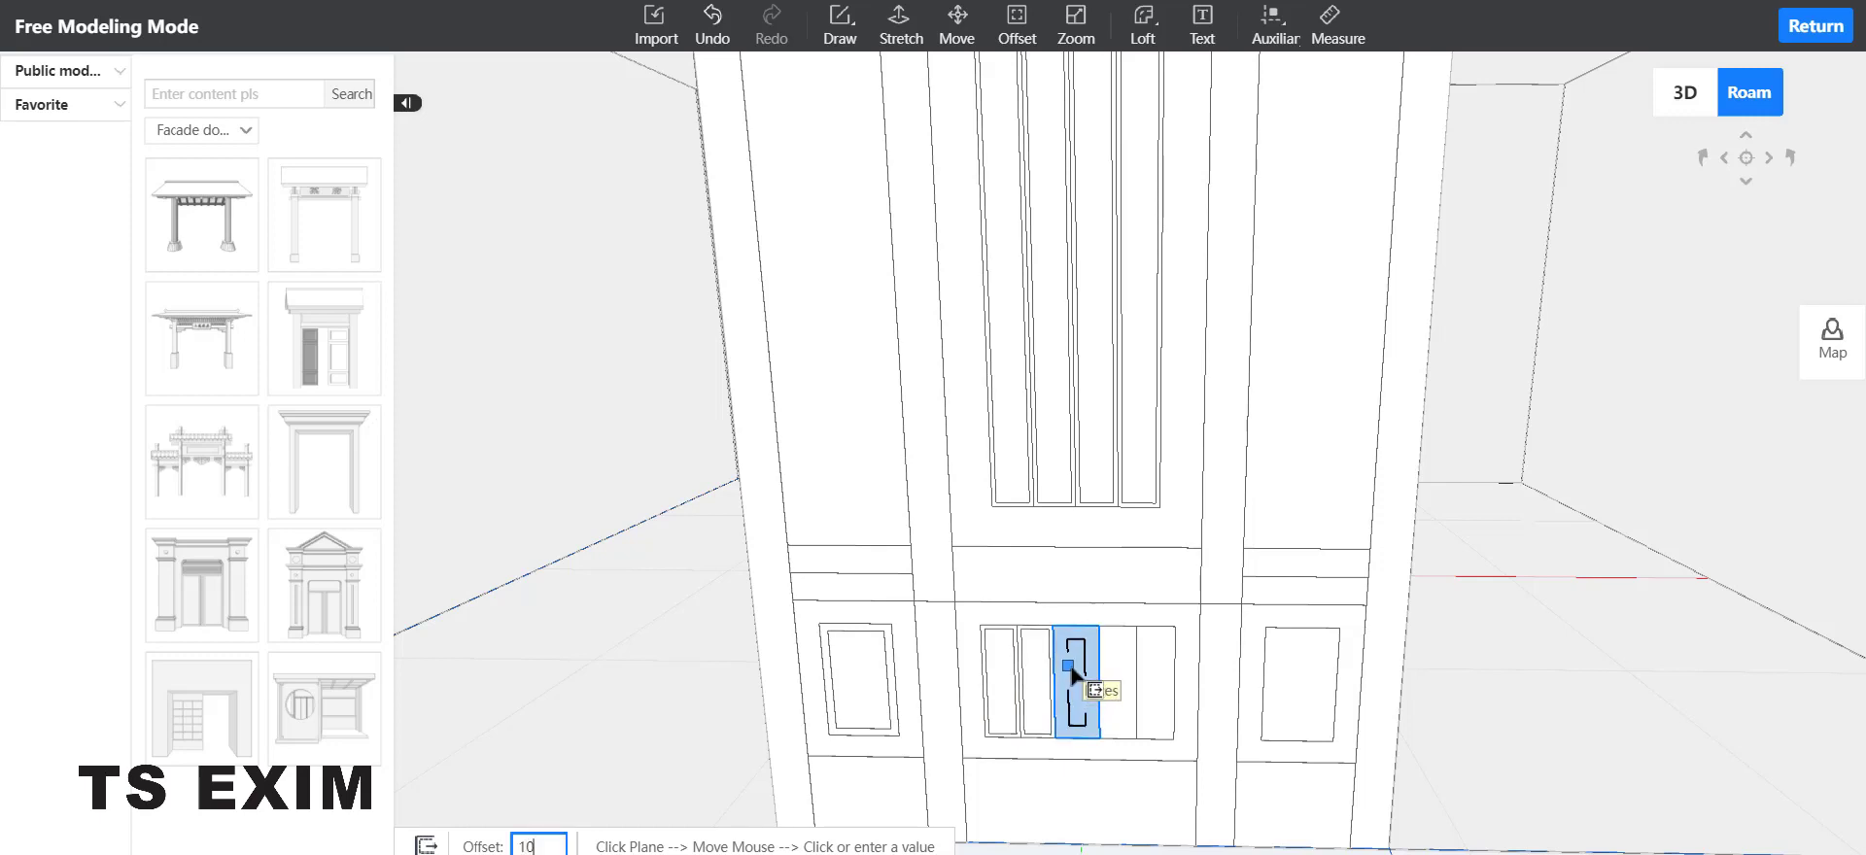
pyautogui.press('Return')
pyautogui.click(1118, 661)
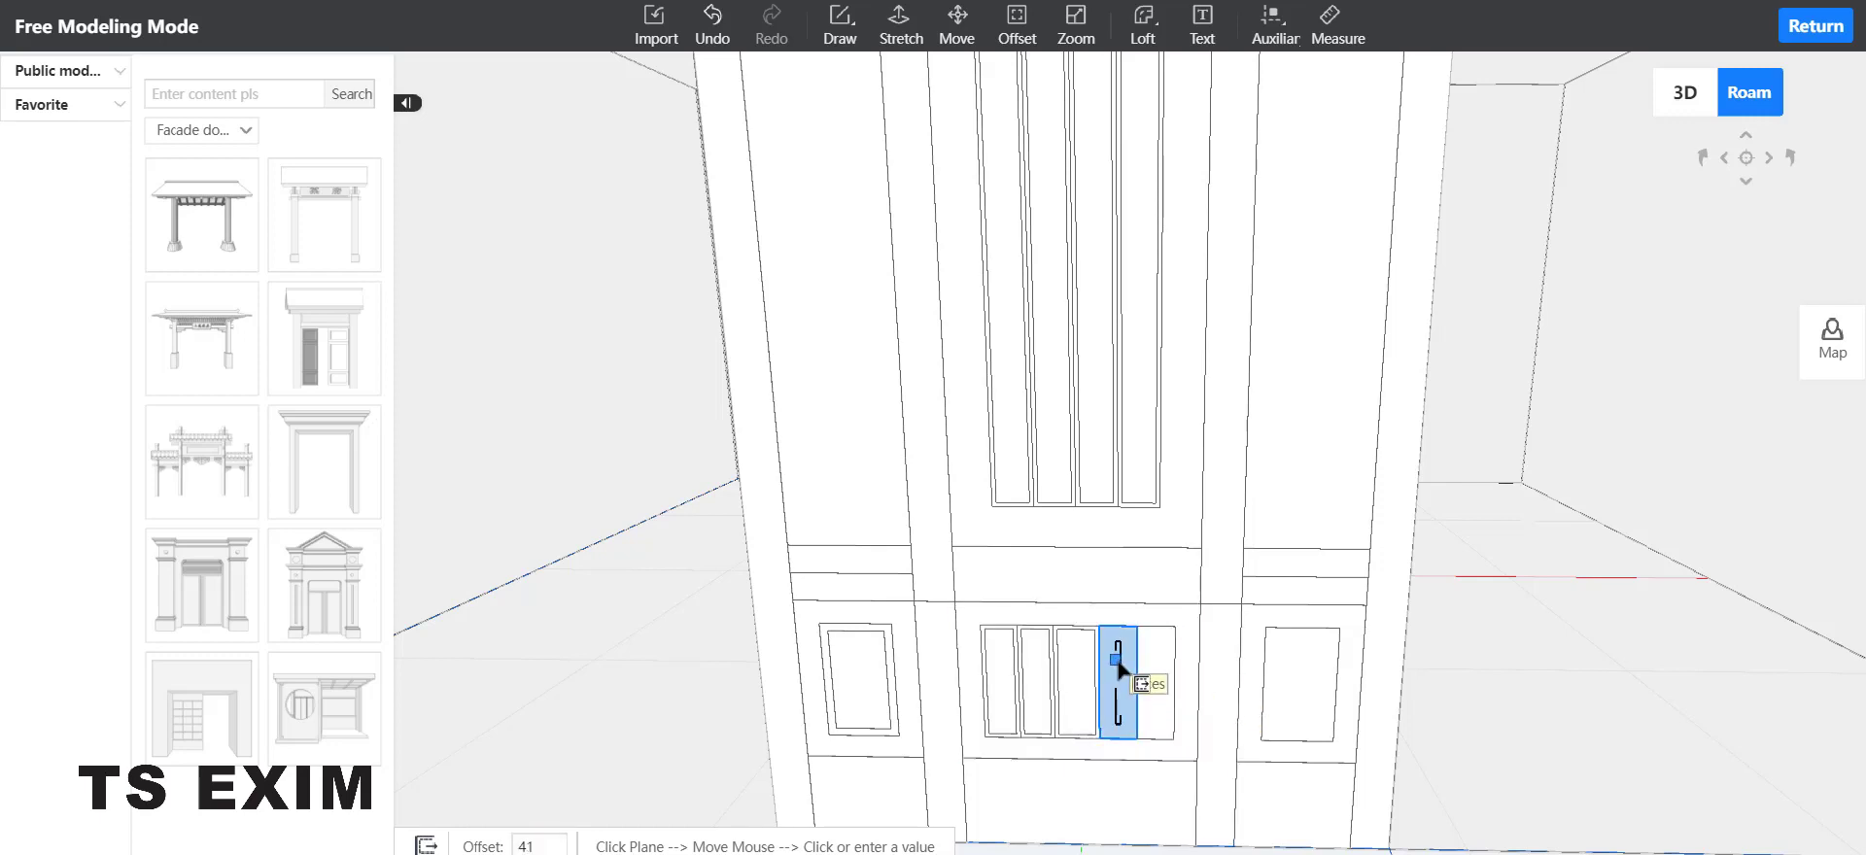
pyautogui.write('10')
pyautogui.press('Return')
pyautogui.click(1146, 661)
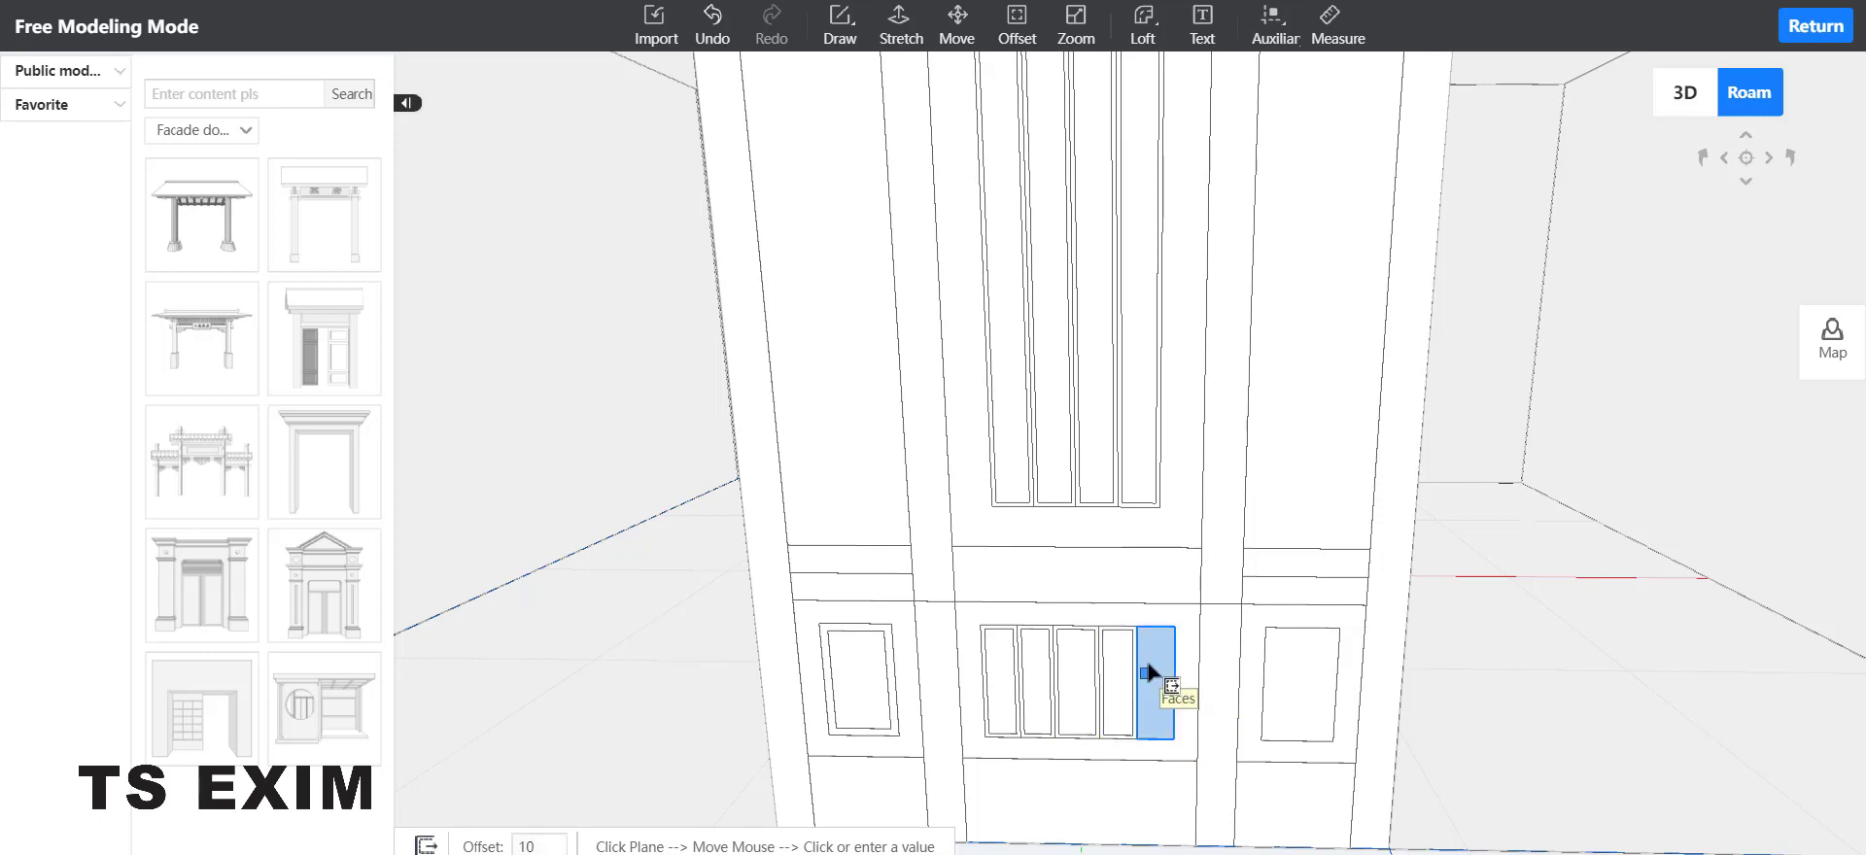
pyautogui.press('Return')
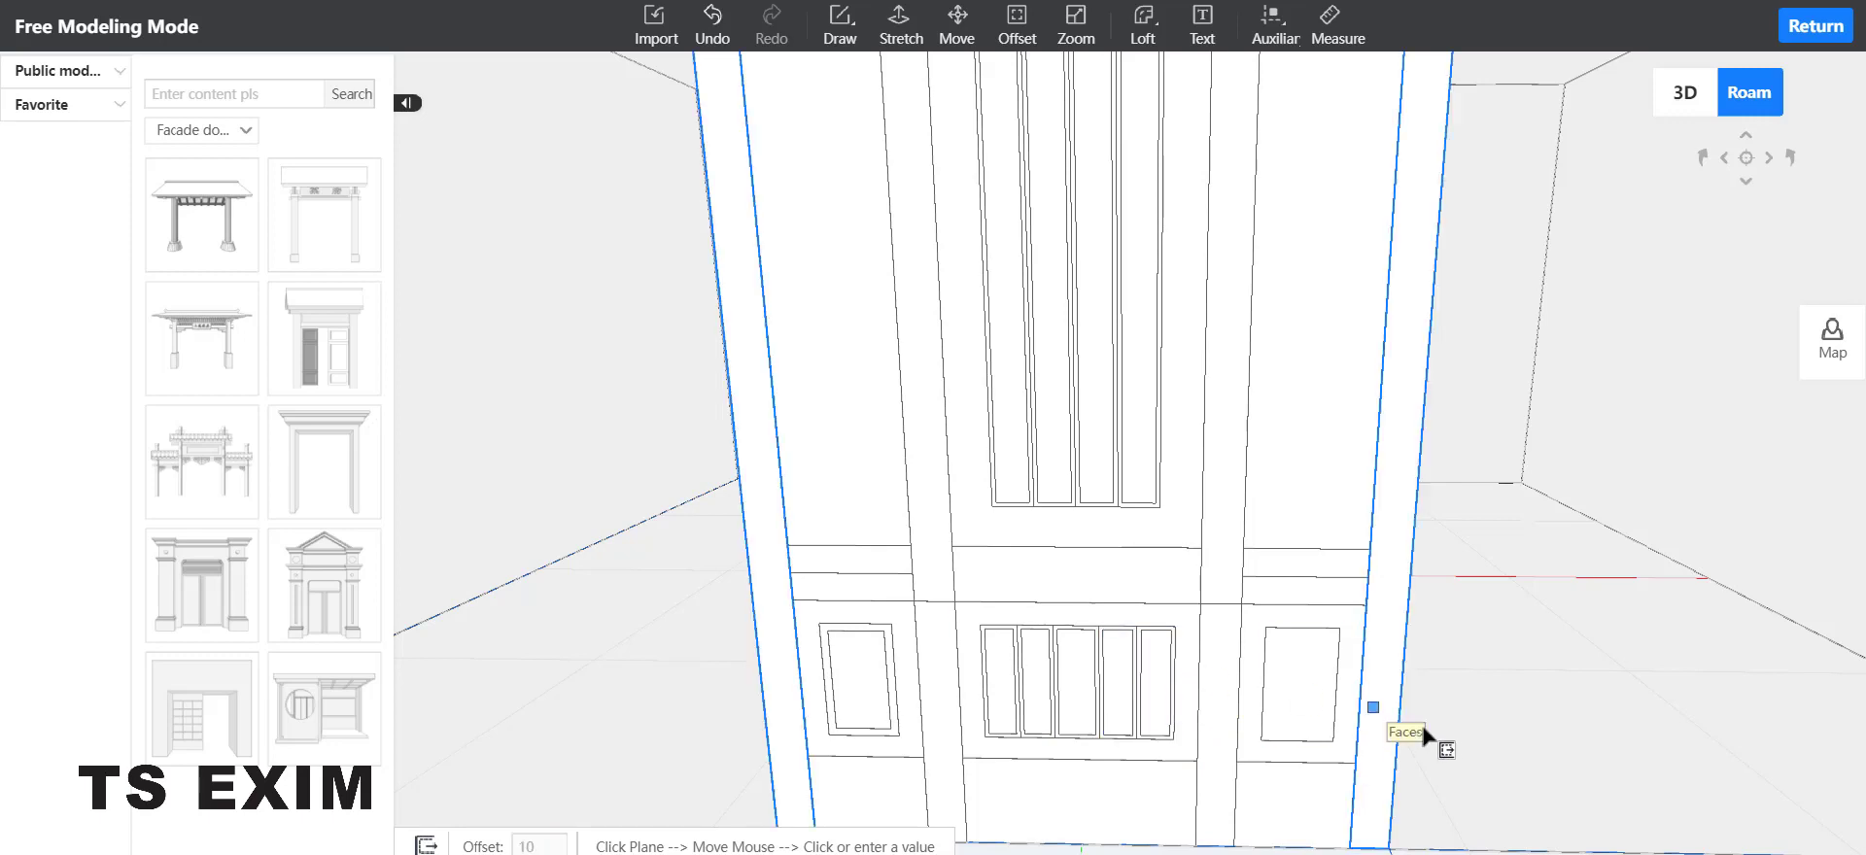
# Step: Offset the lower right panel's inset rectangle and the arched door frame face inward by 20 mm
pyautogui.click(1300, 662)
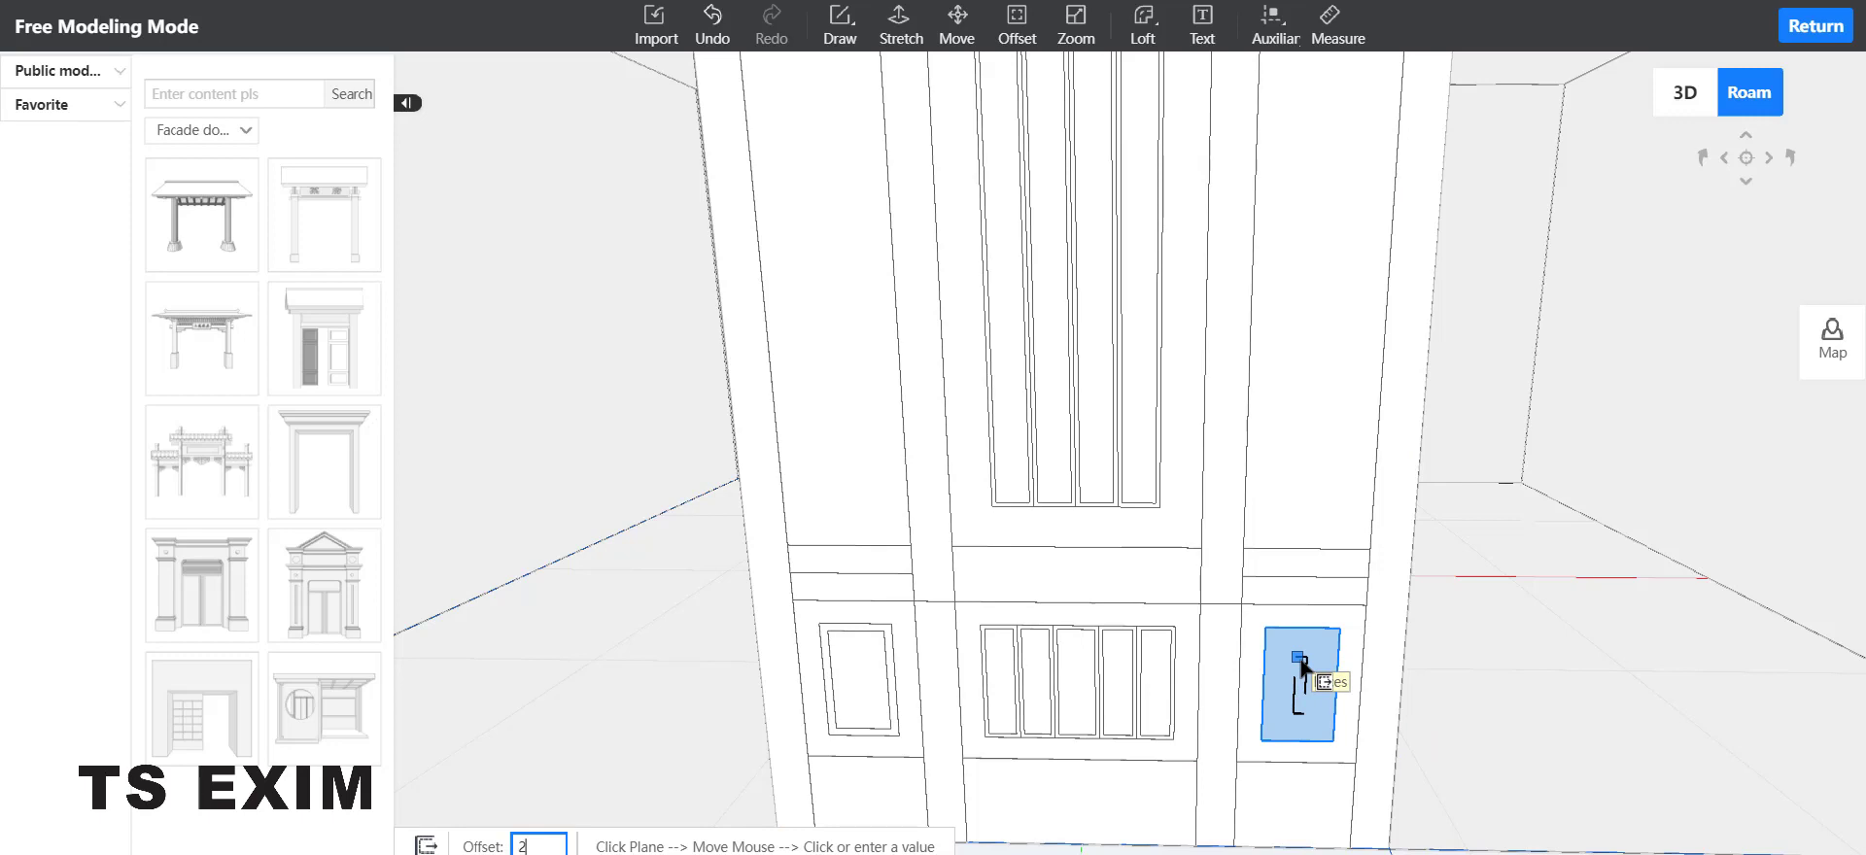
pyautogui.press('Return')
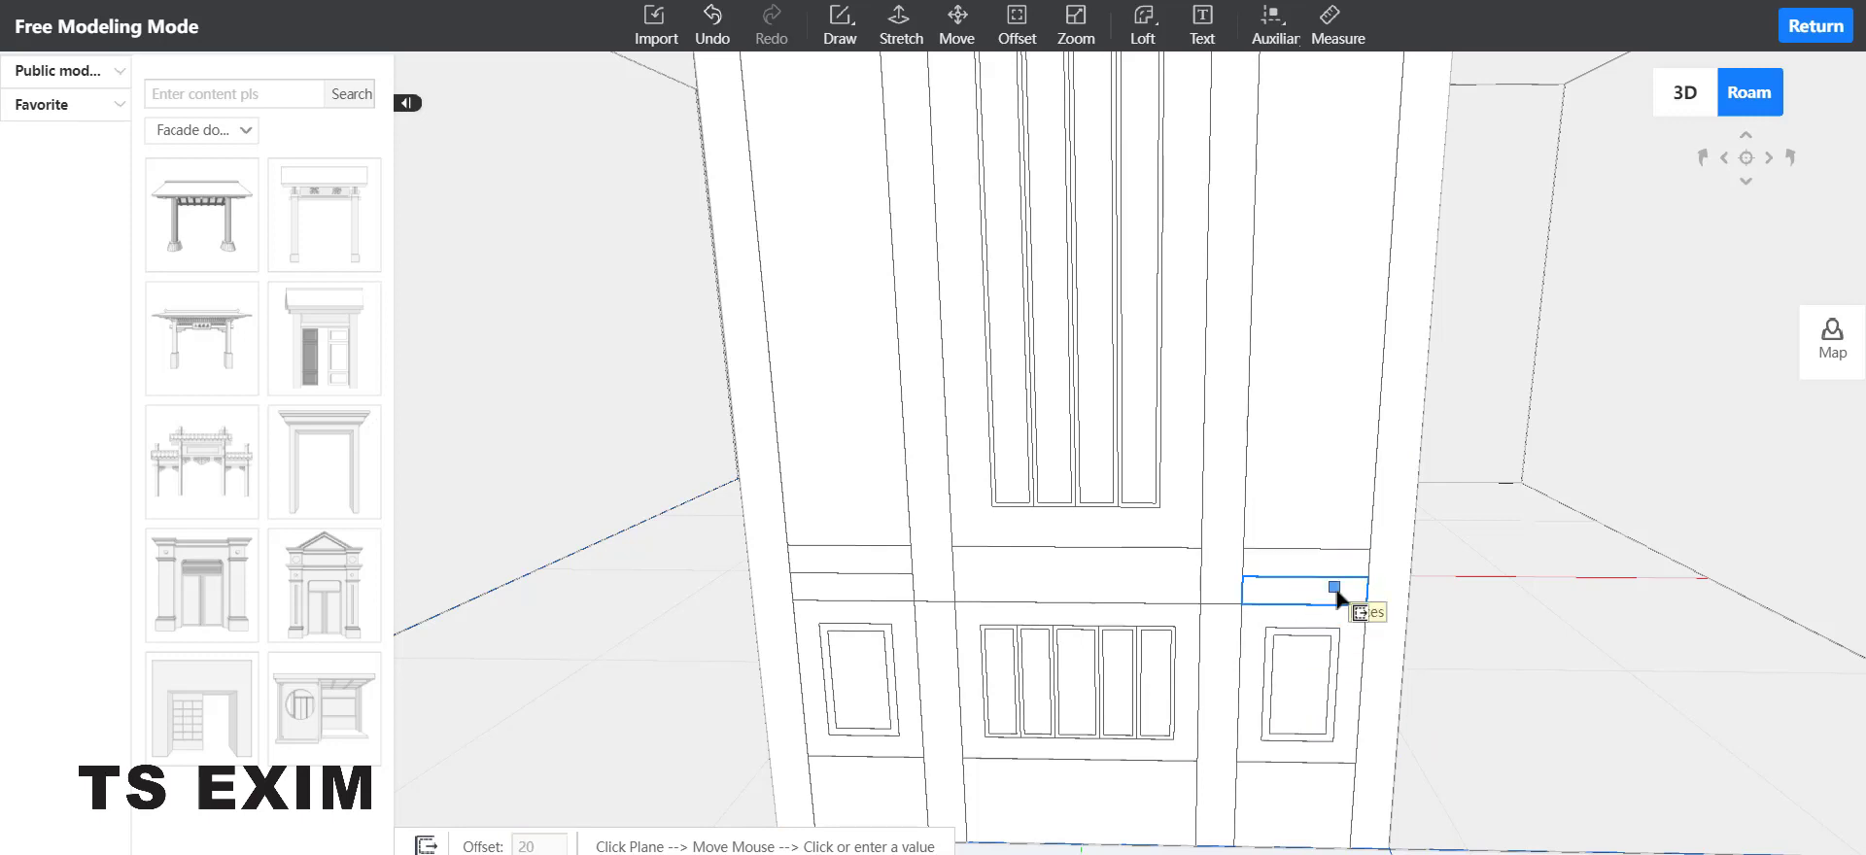
pyautogui.scroll(-2, 1337, 594)
pyautogui.scroll(-1, 1334, 597)
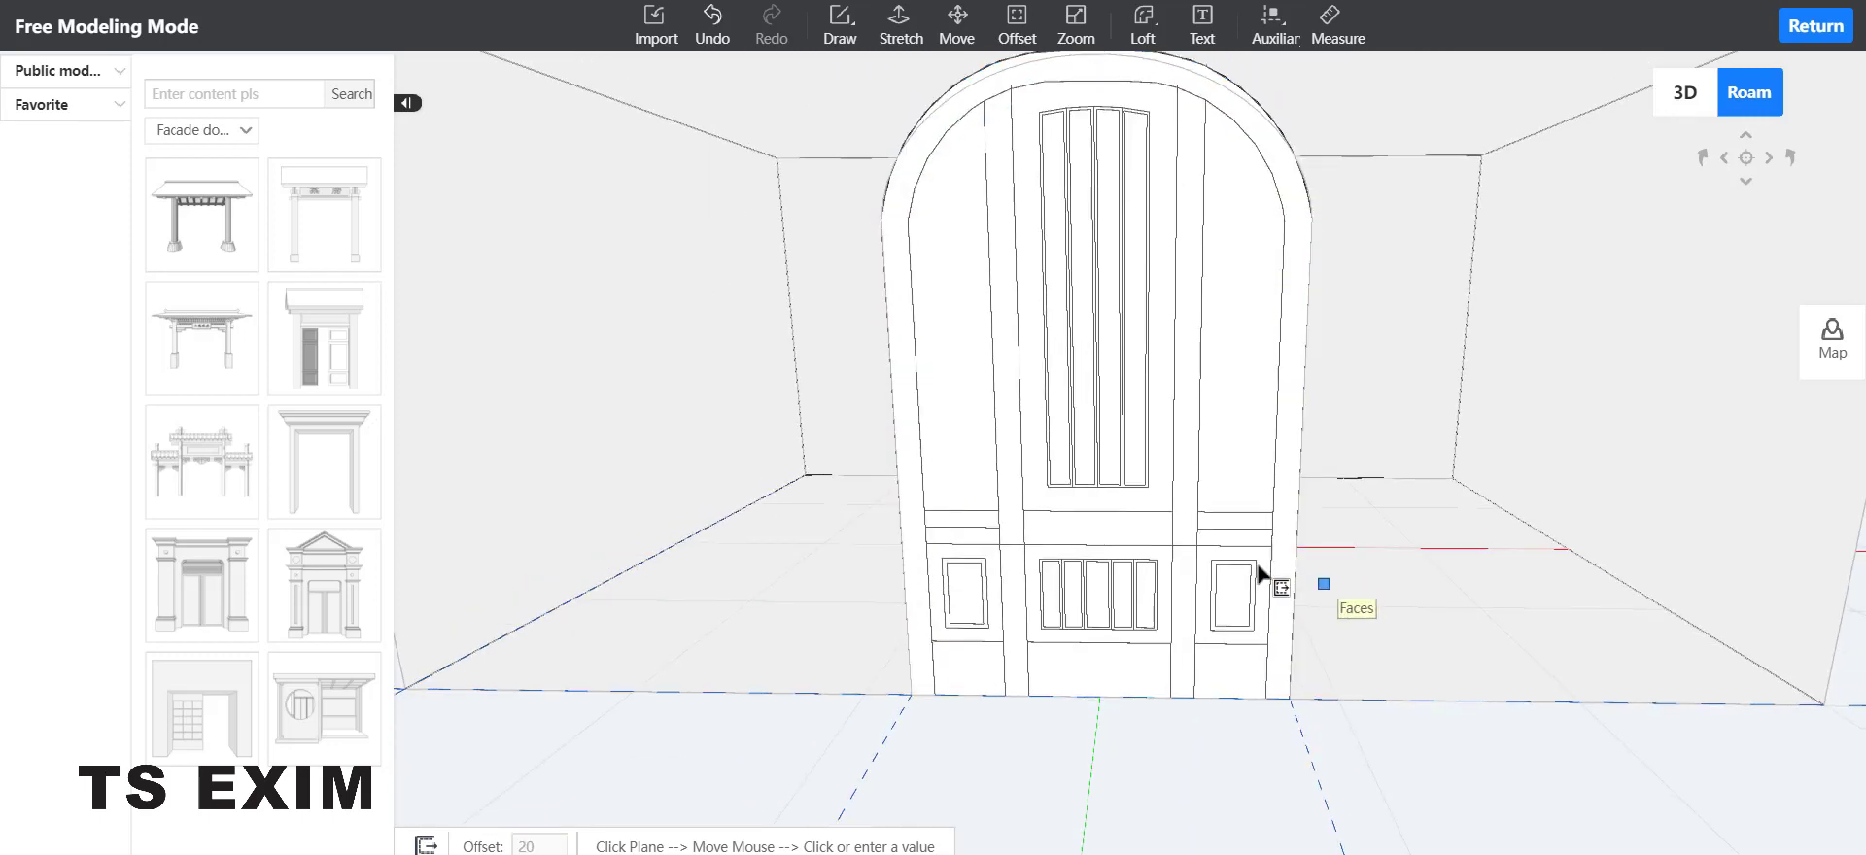
pyautogui.click(916, 550)
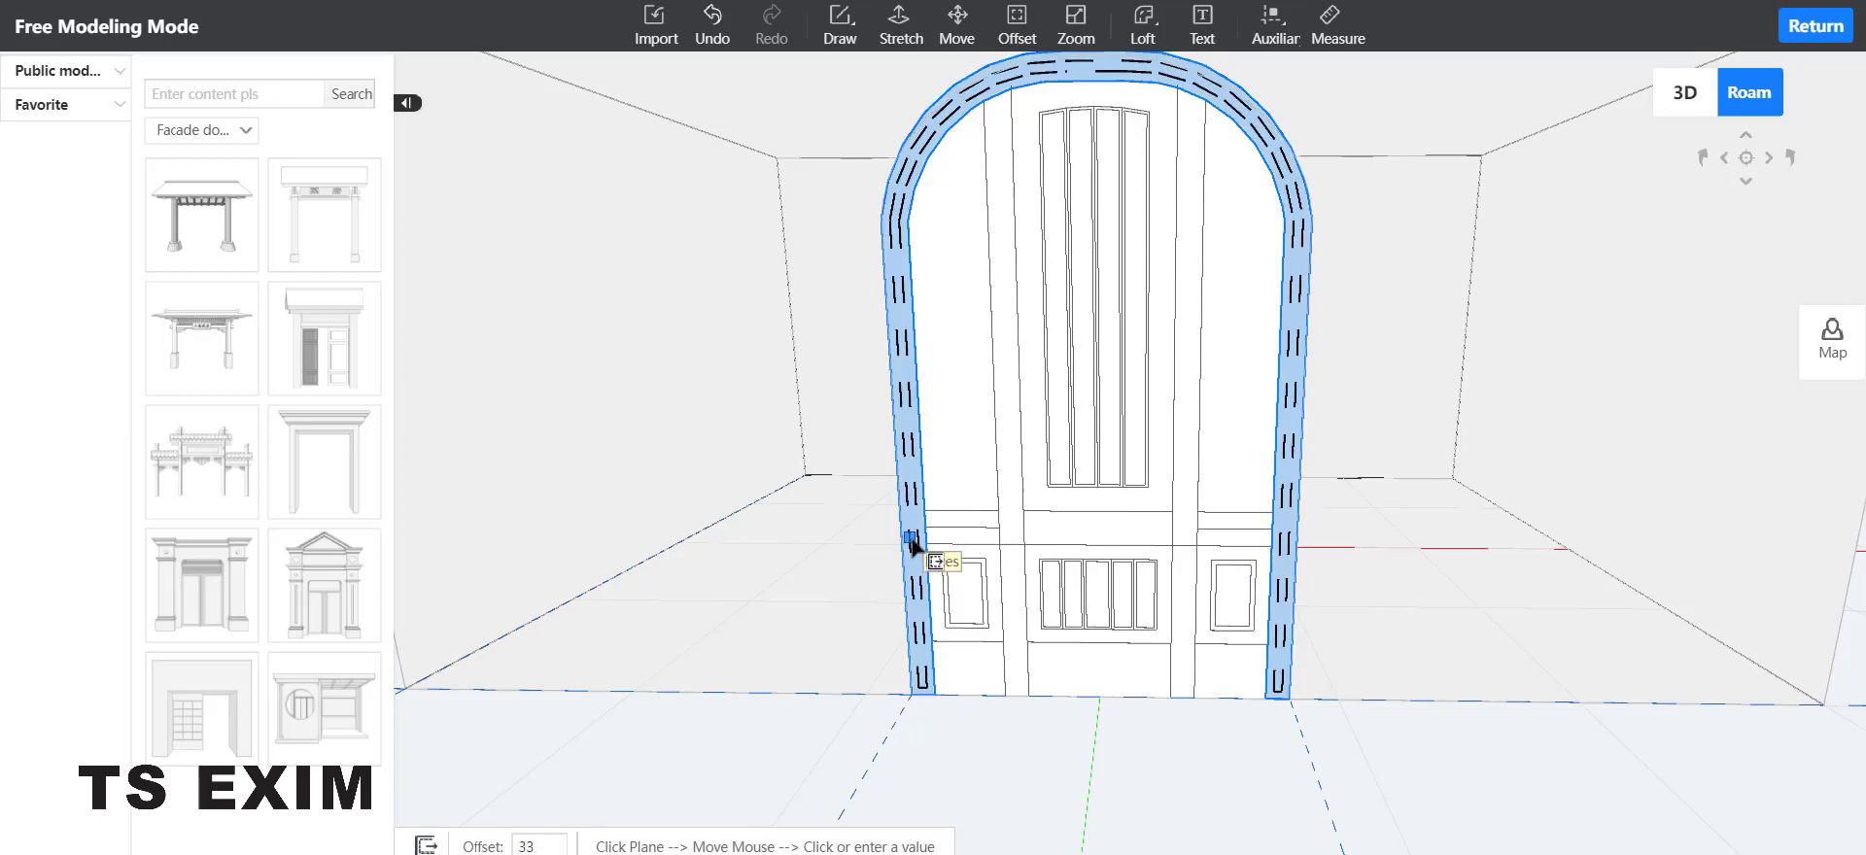
pyautogui.click(913, 546)
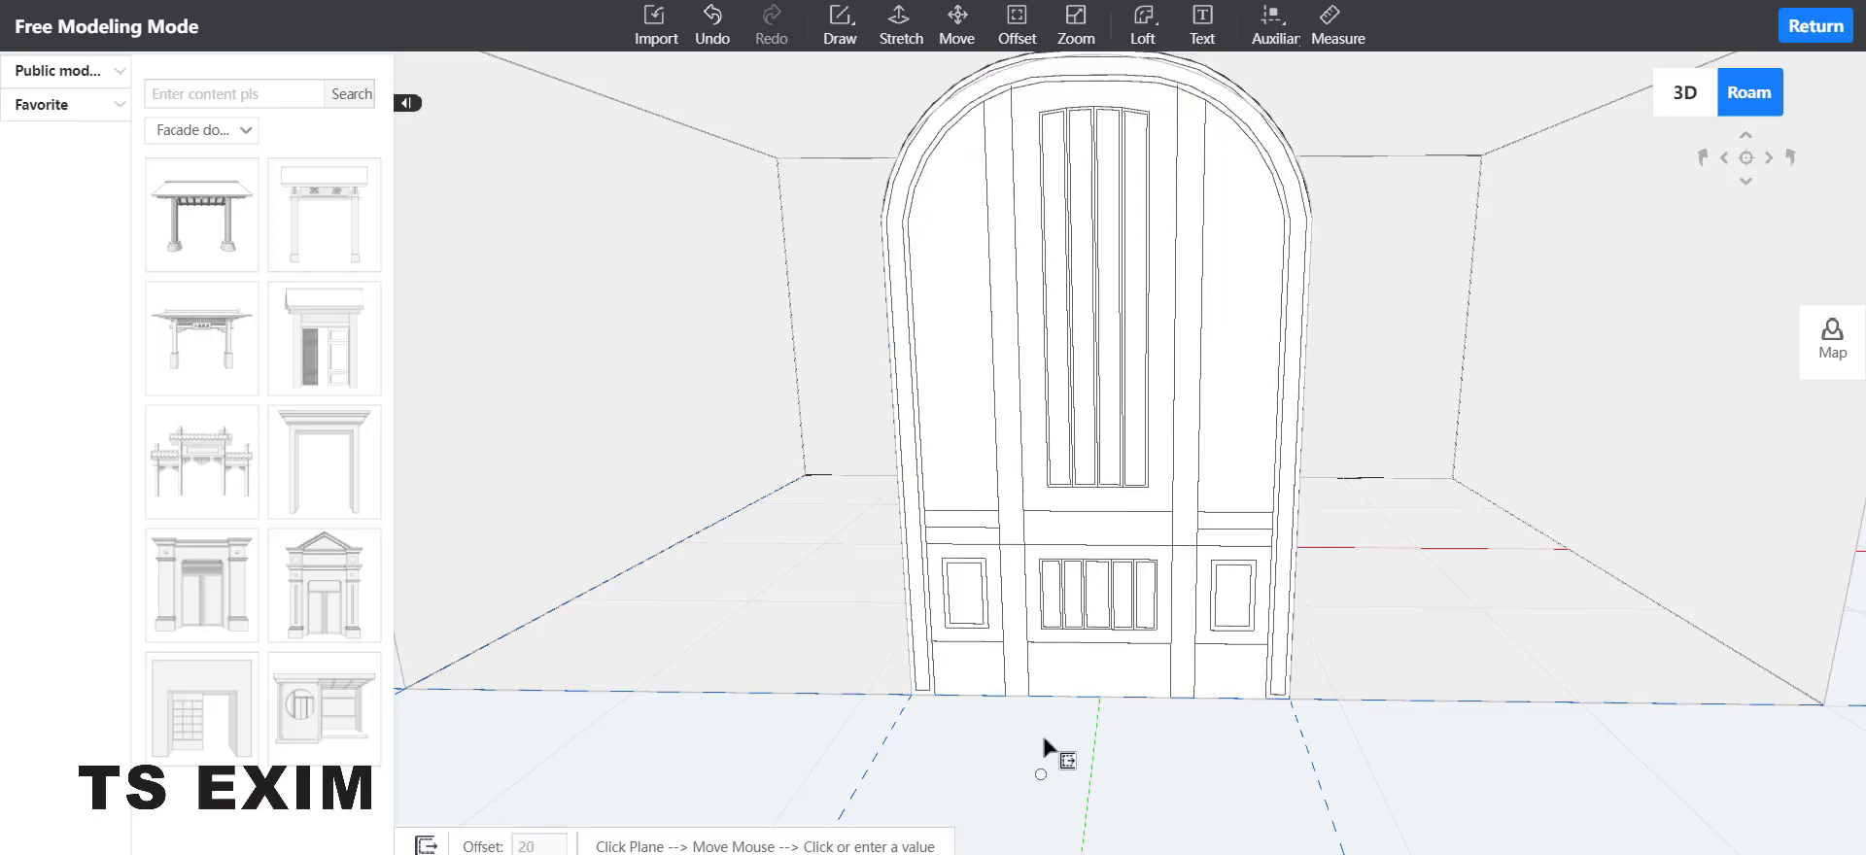
# Step: Delete the horizontal edge that crosses the right full-height vertical strip above the lower panels
pyautogui.scroll(3, 1041, 741)
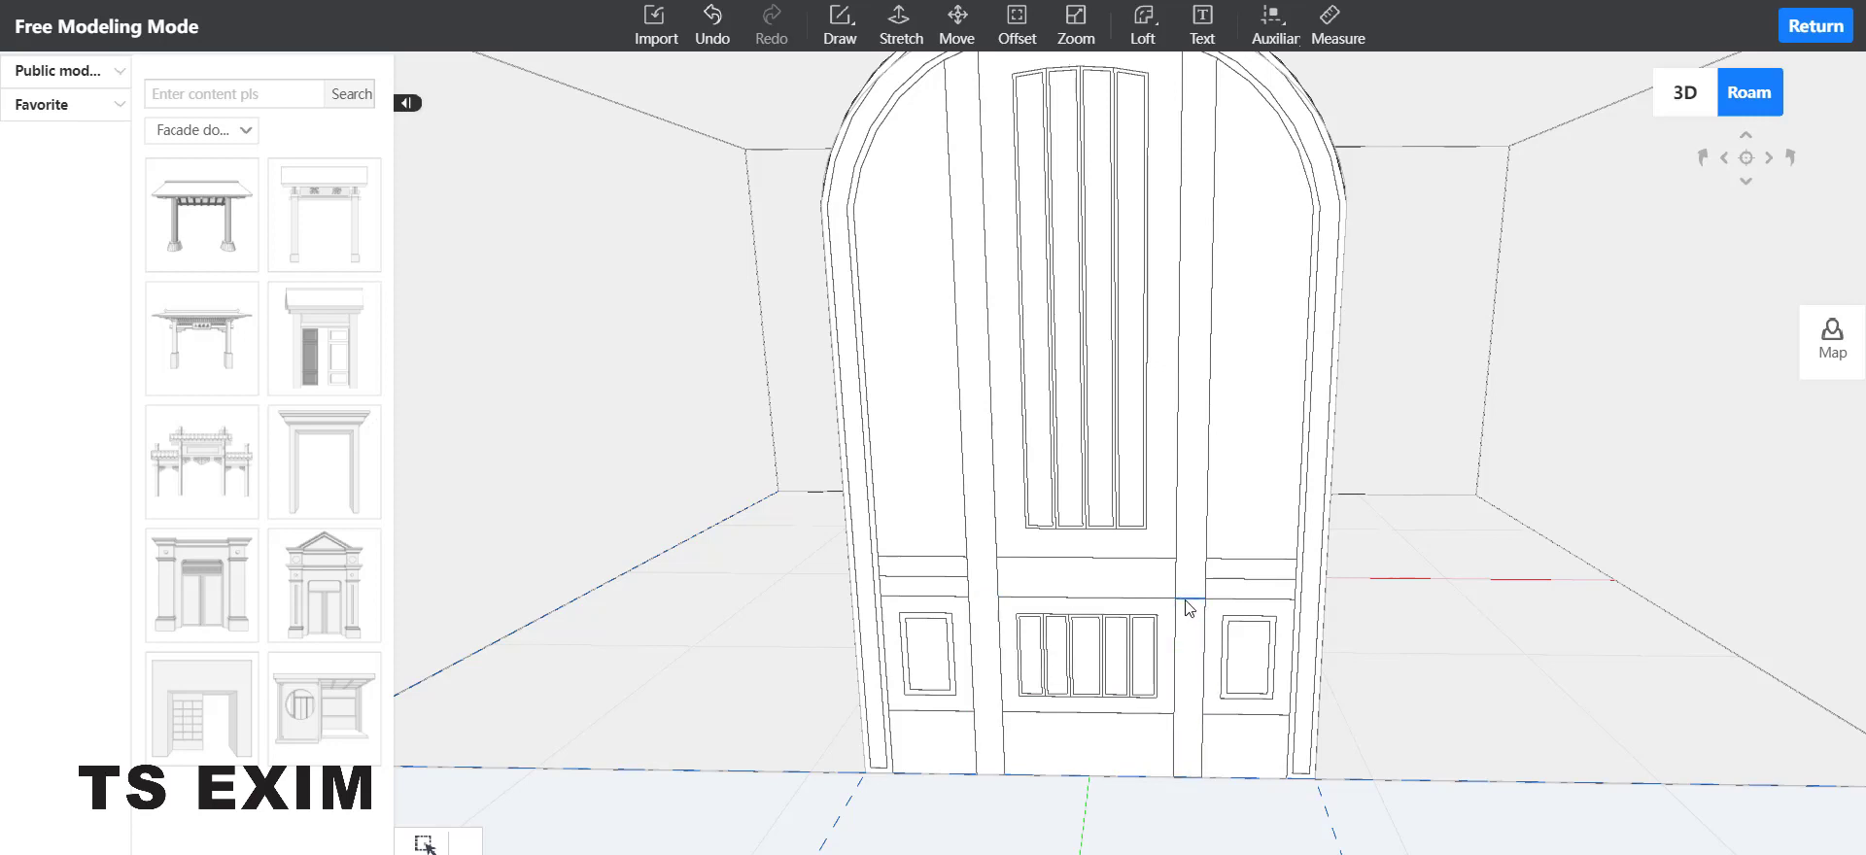
pyautogui.click(1182, 643)
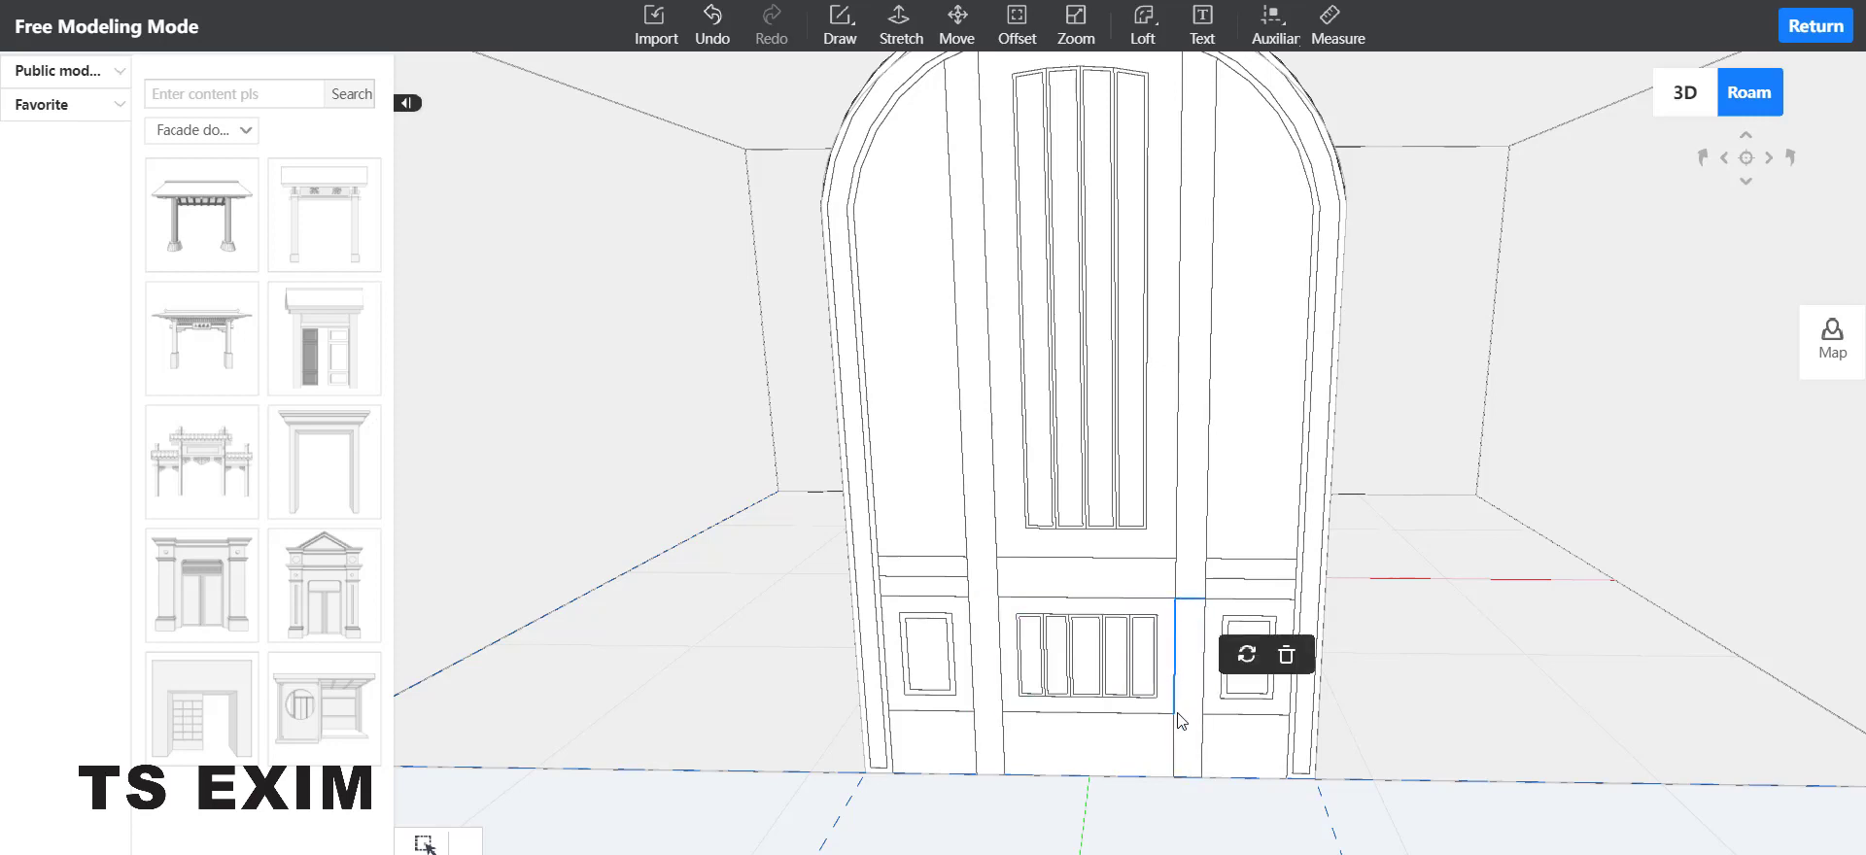
pyautogui.press('Delete')
# Step: Offset the outlines of the left and right full-height vertical strips inward by 20 mm
pyautogui.moveTo(1035, 801); pyautogui.dragTo(1035, 786)
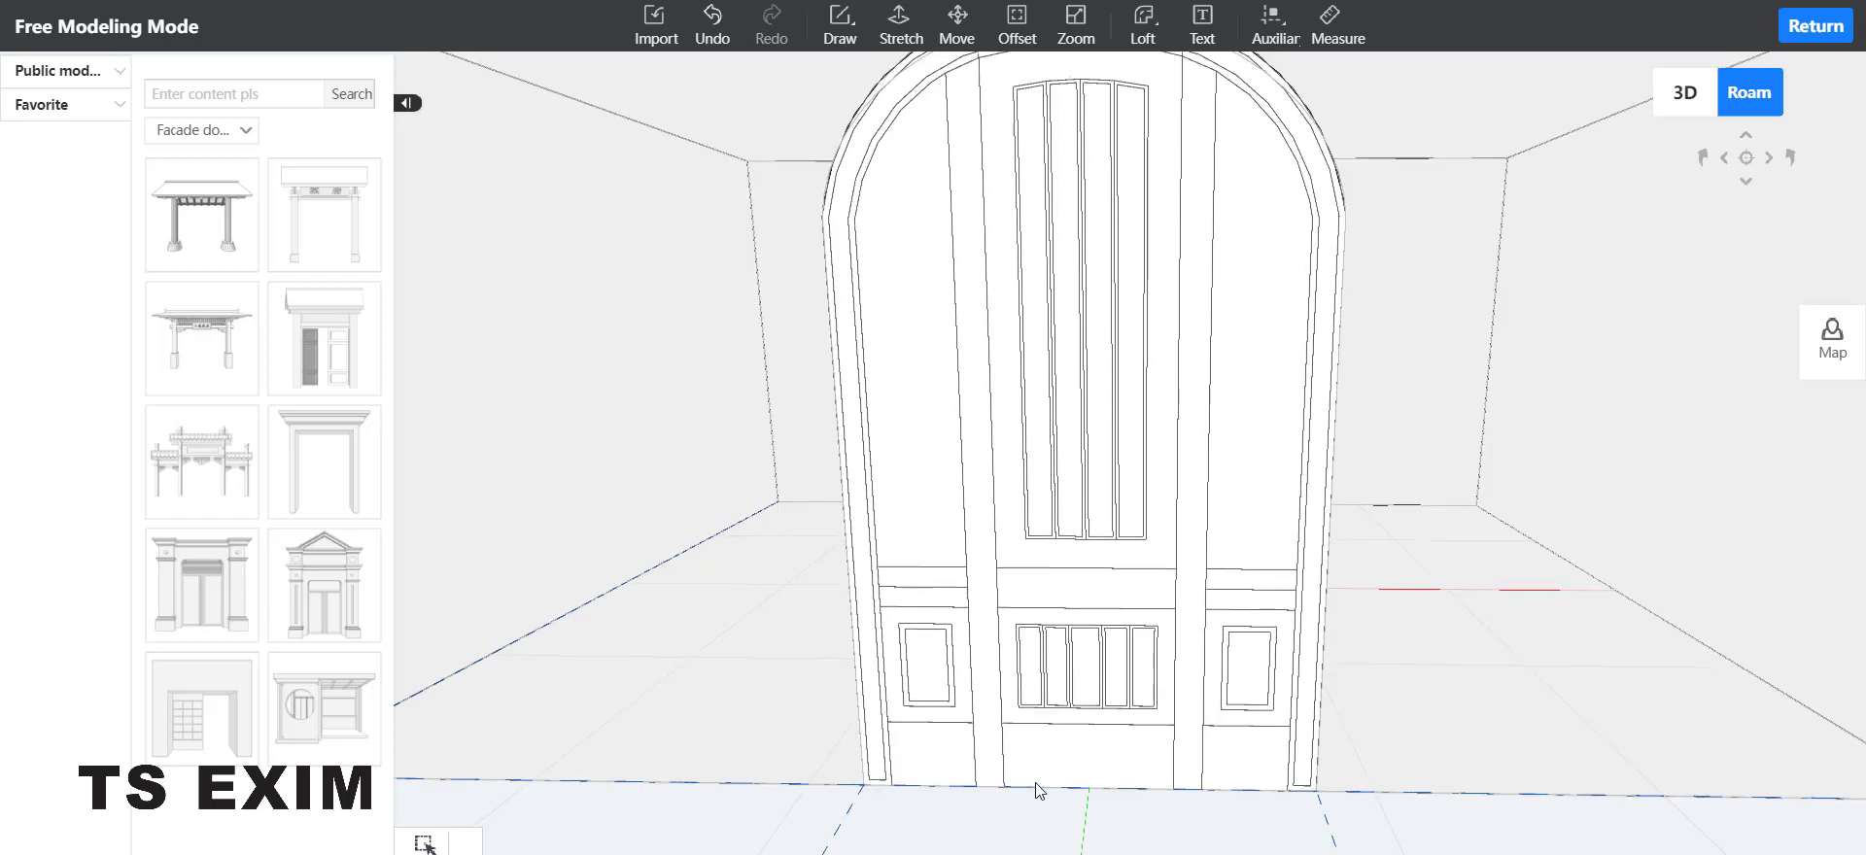
pyautogui.click(868, 44)
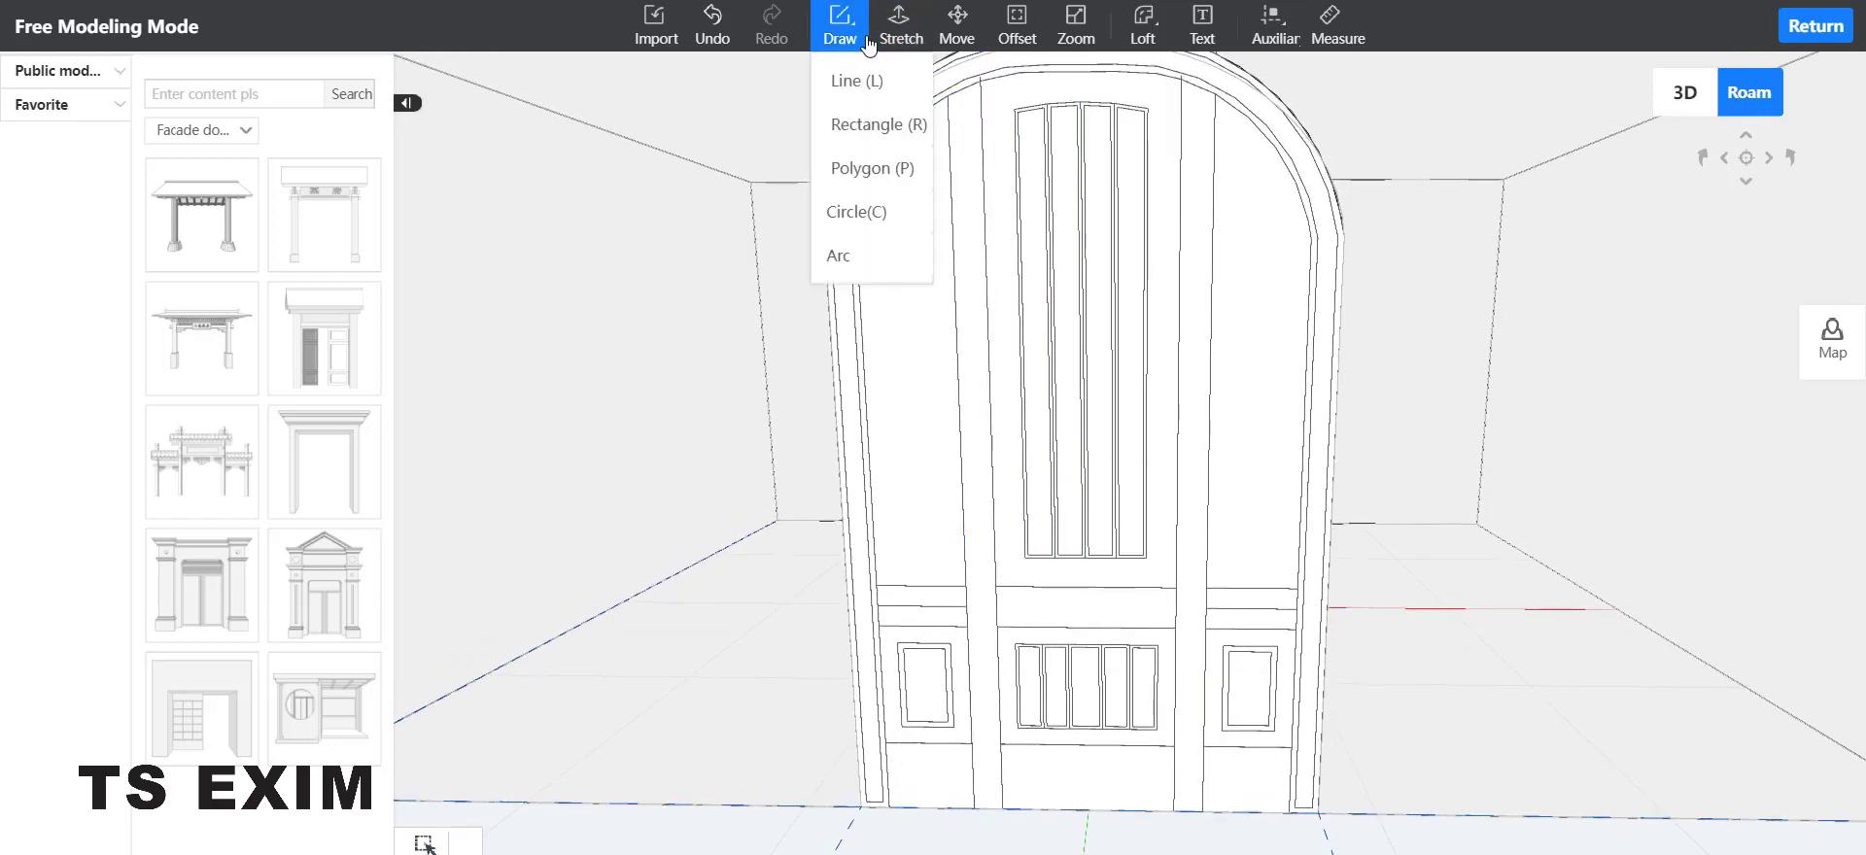
pyautogui.click(1016, 27)
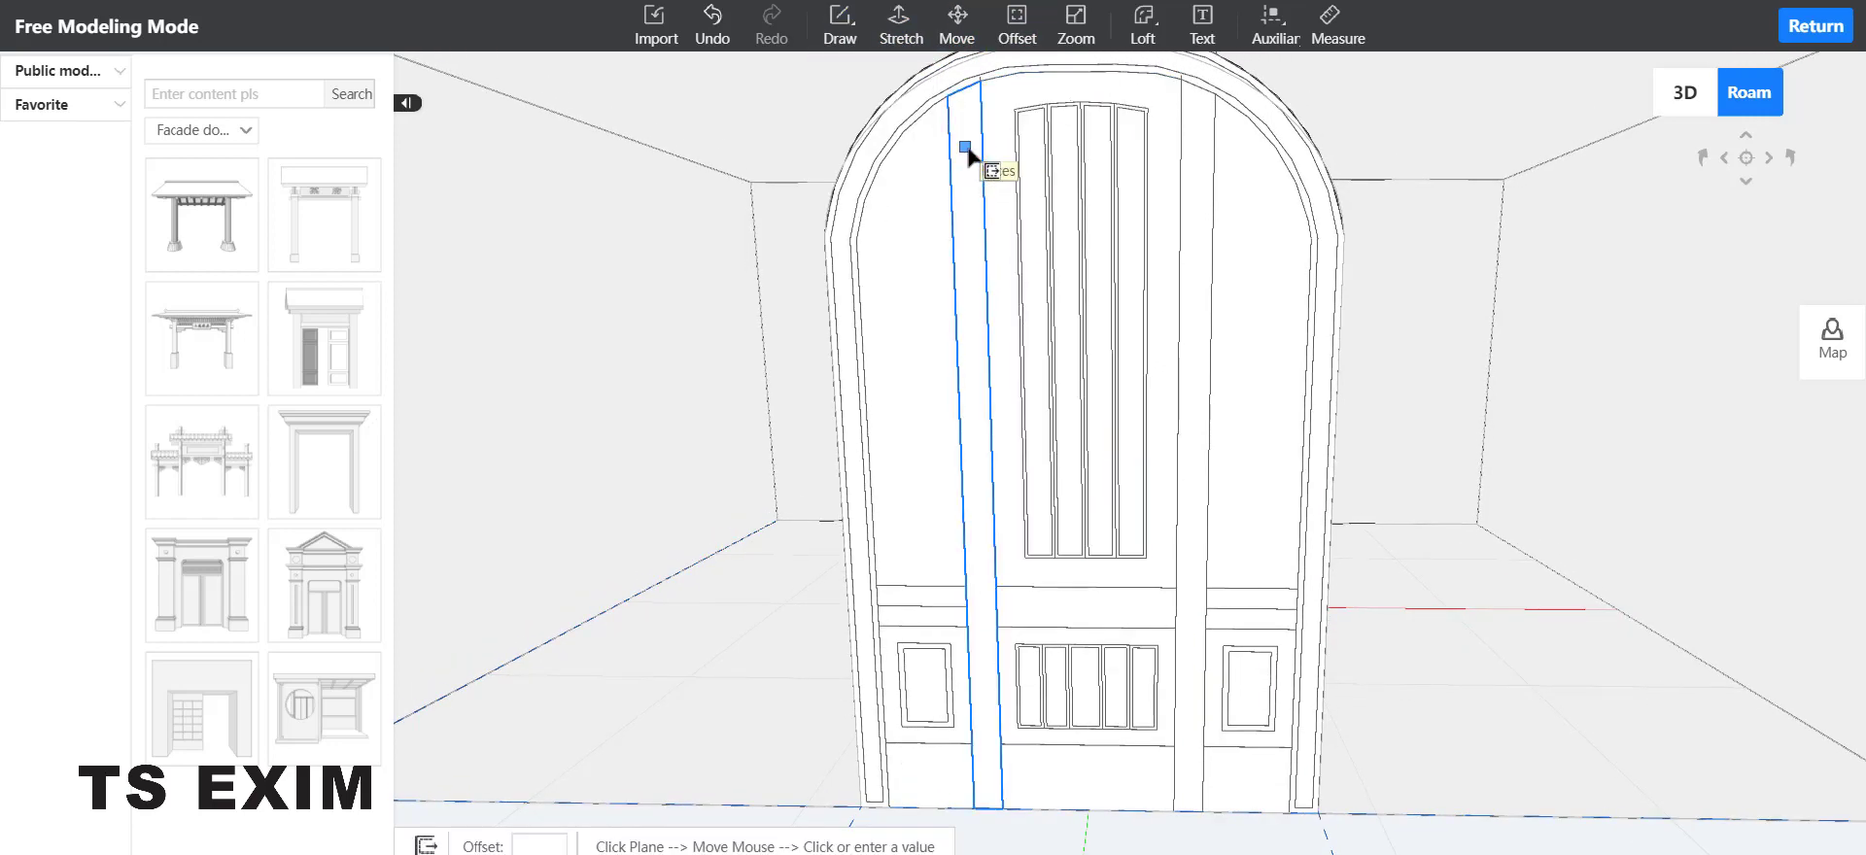
pyautogui.click(968, 153)
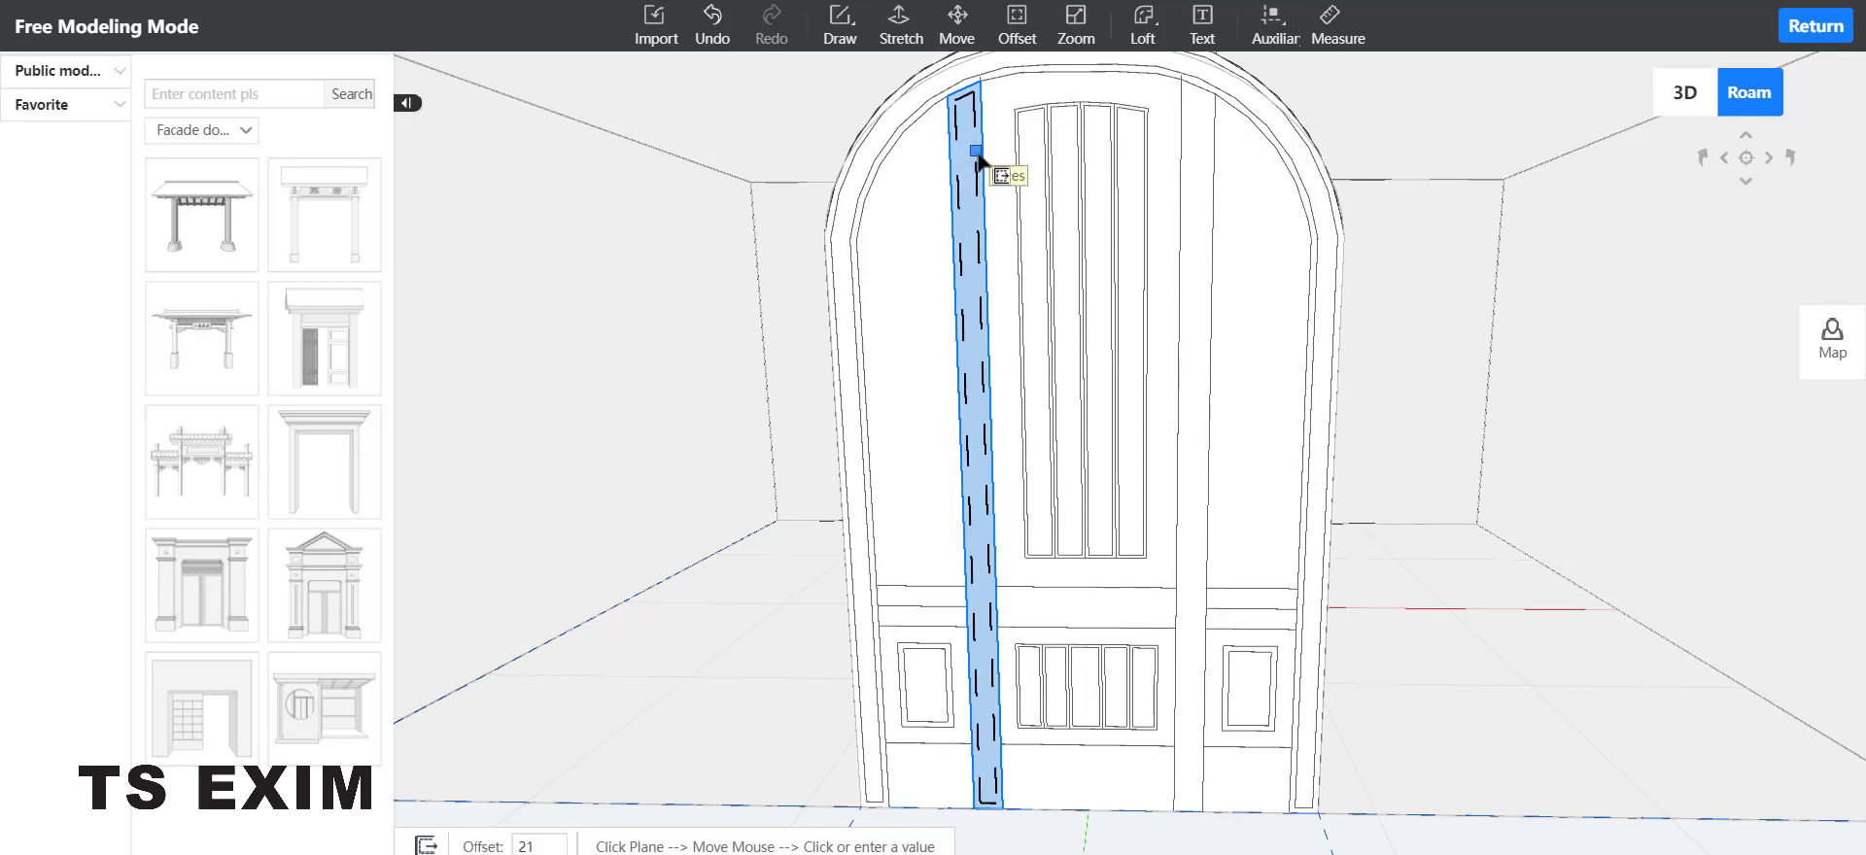
pyautogui.press('Return')
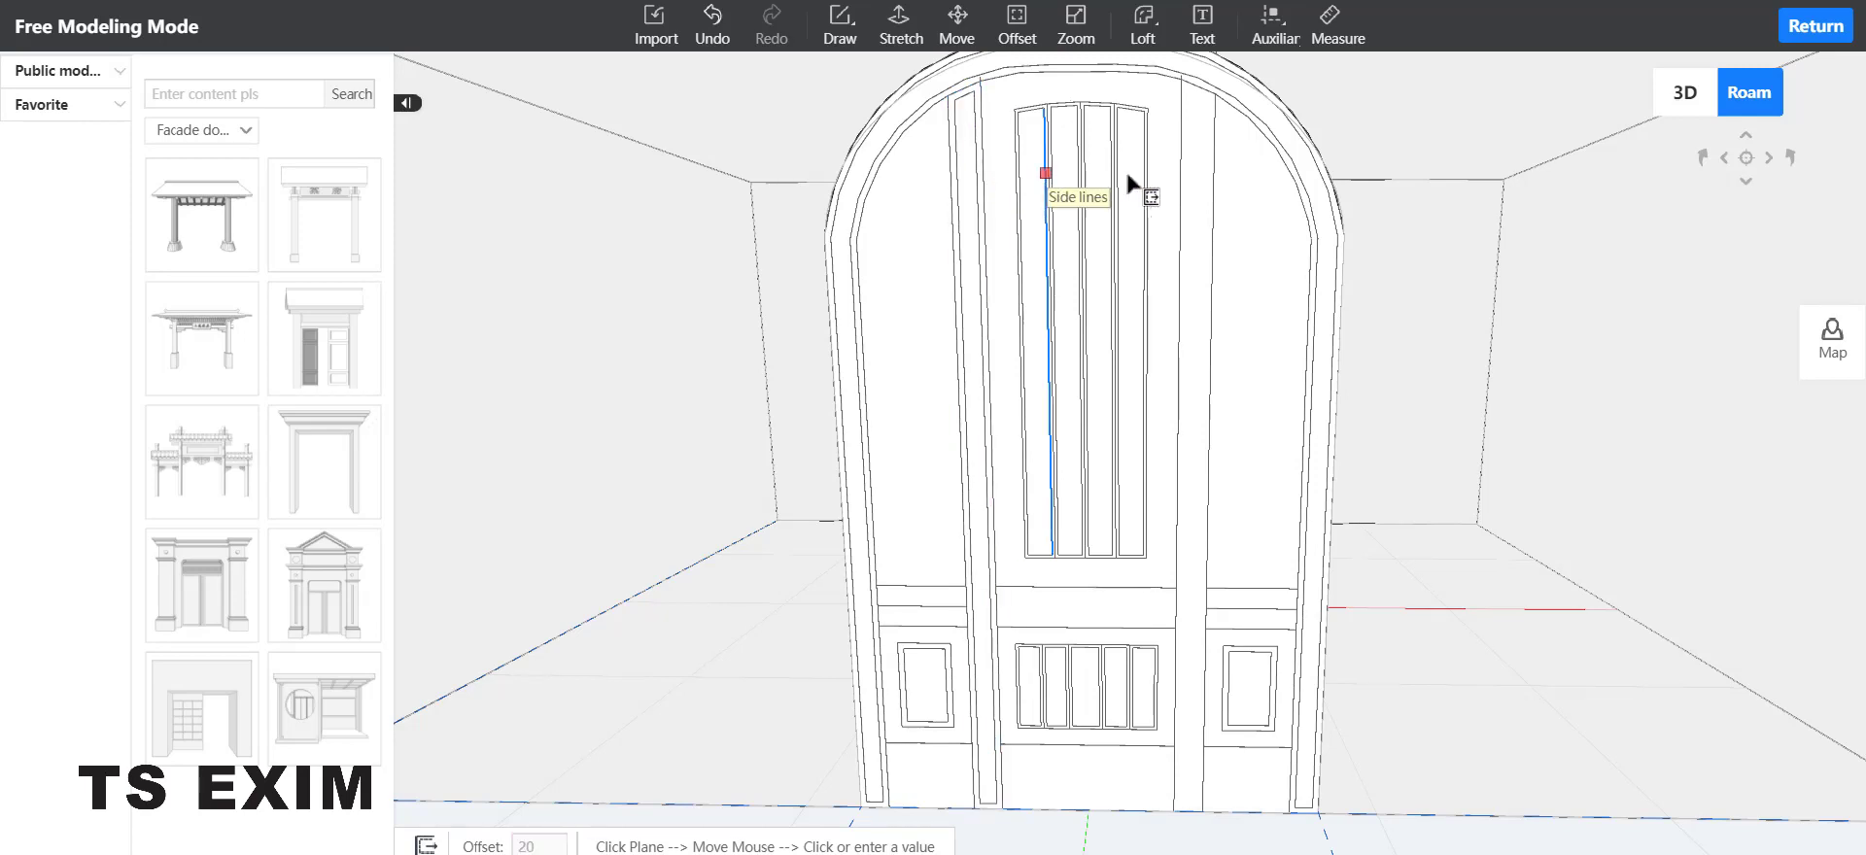
pyautogui.click(1204, 175)
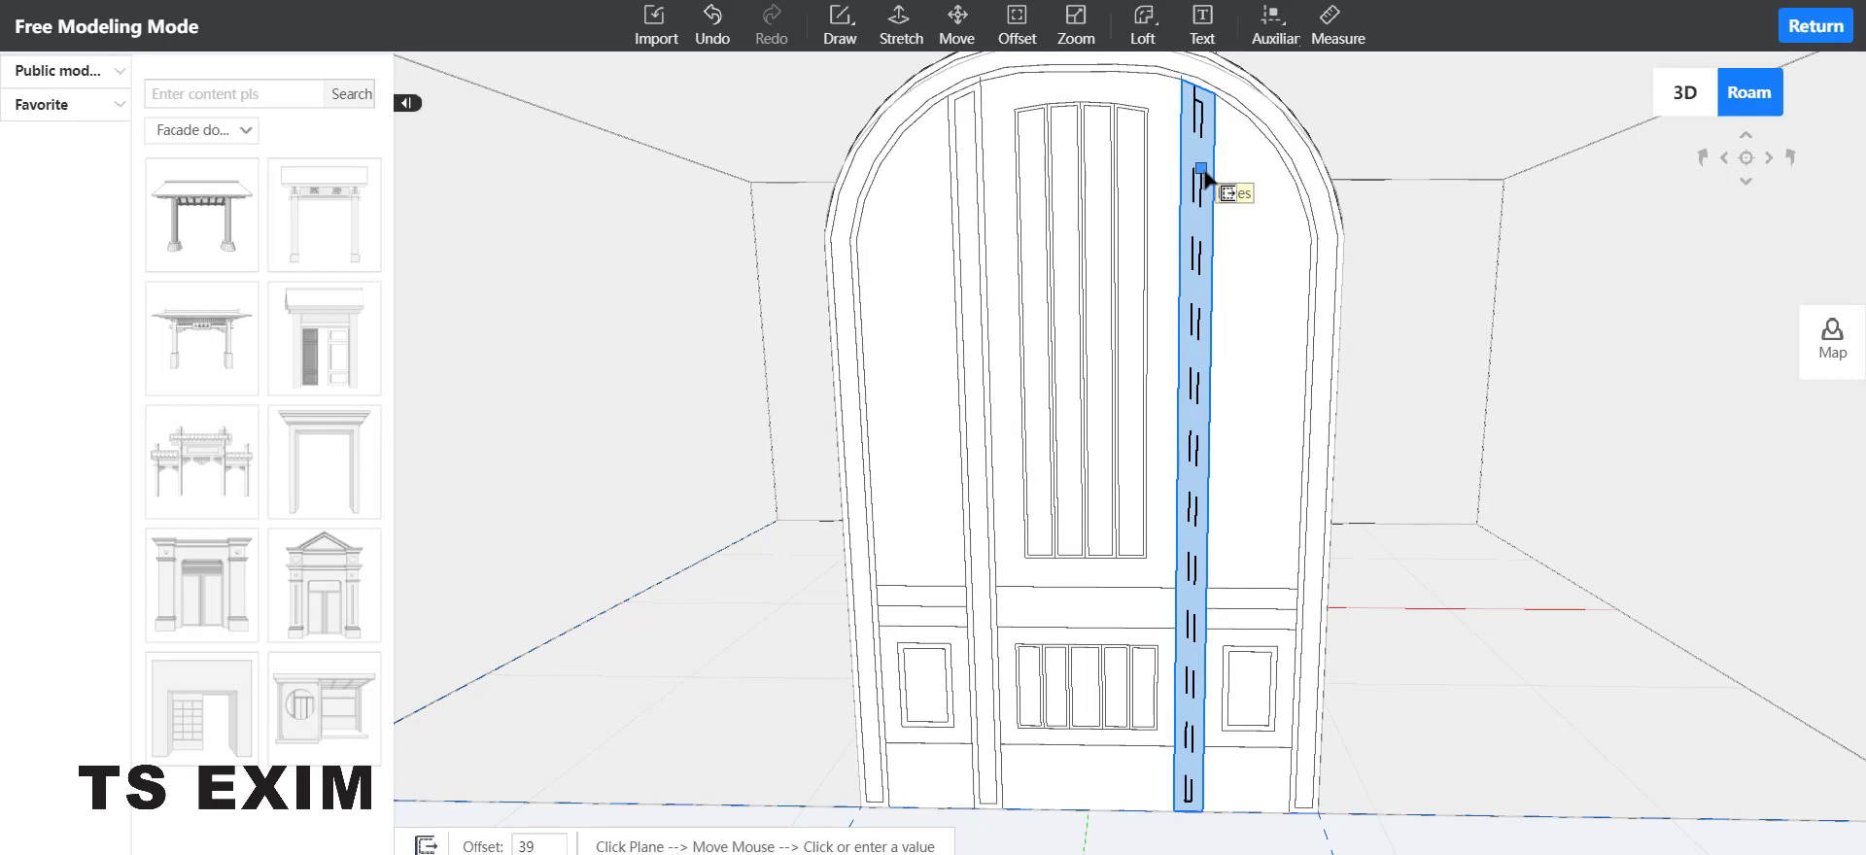
pyautogui.press('Return')
# Step: Draw lines extending the left vertical strip's inset sides from its top corners up to the inner edge of the arched frame
pyautogui.scroll(3, 1337, 300)
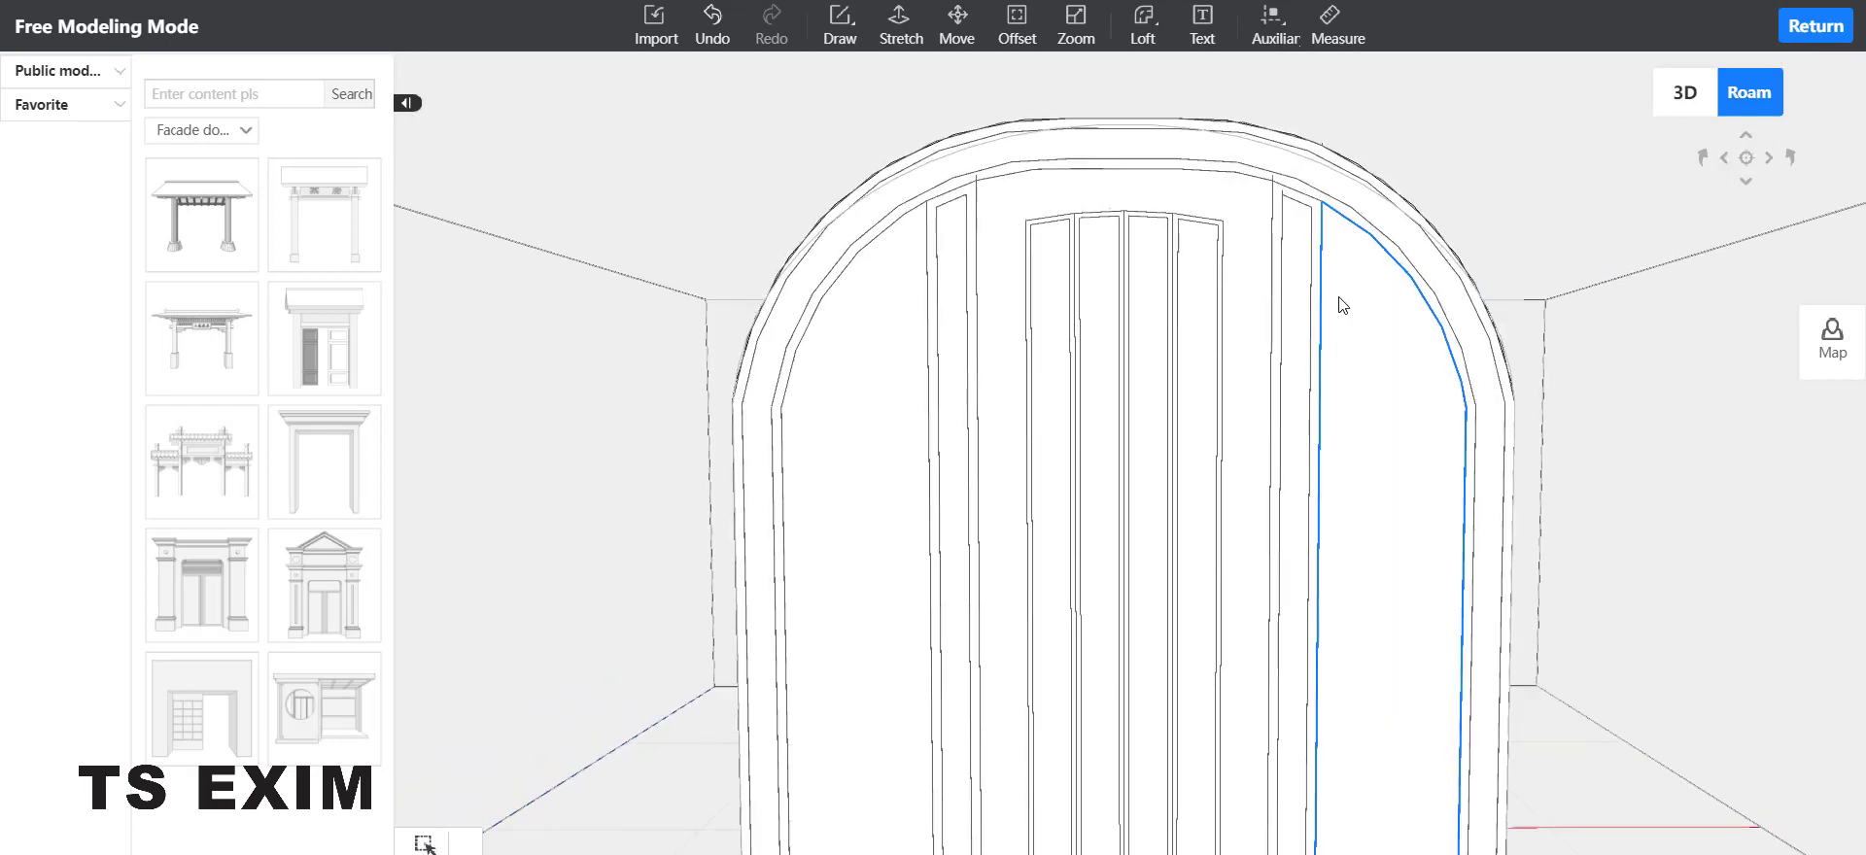
pyautogui.scroll(5, 1335, 297)
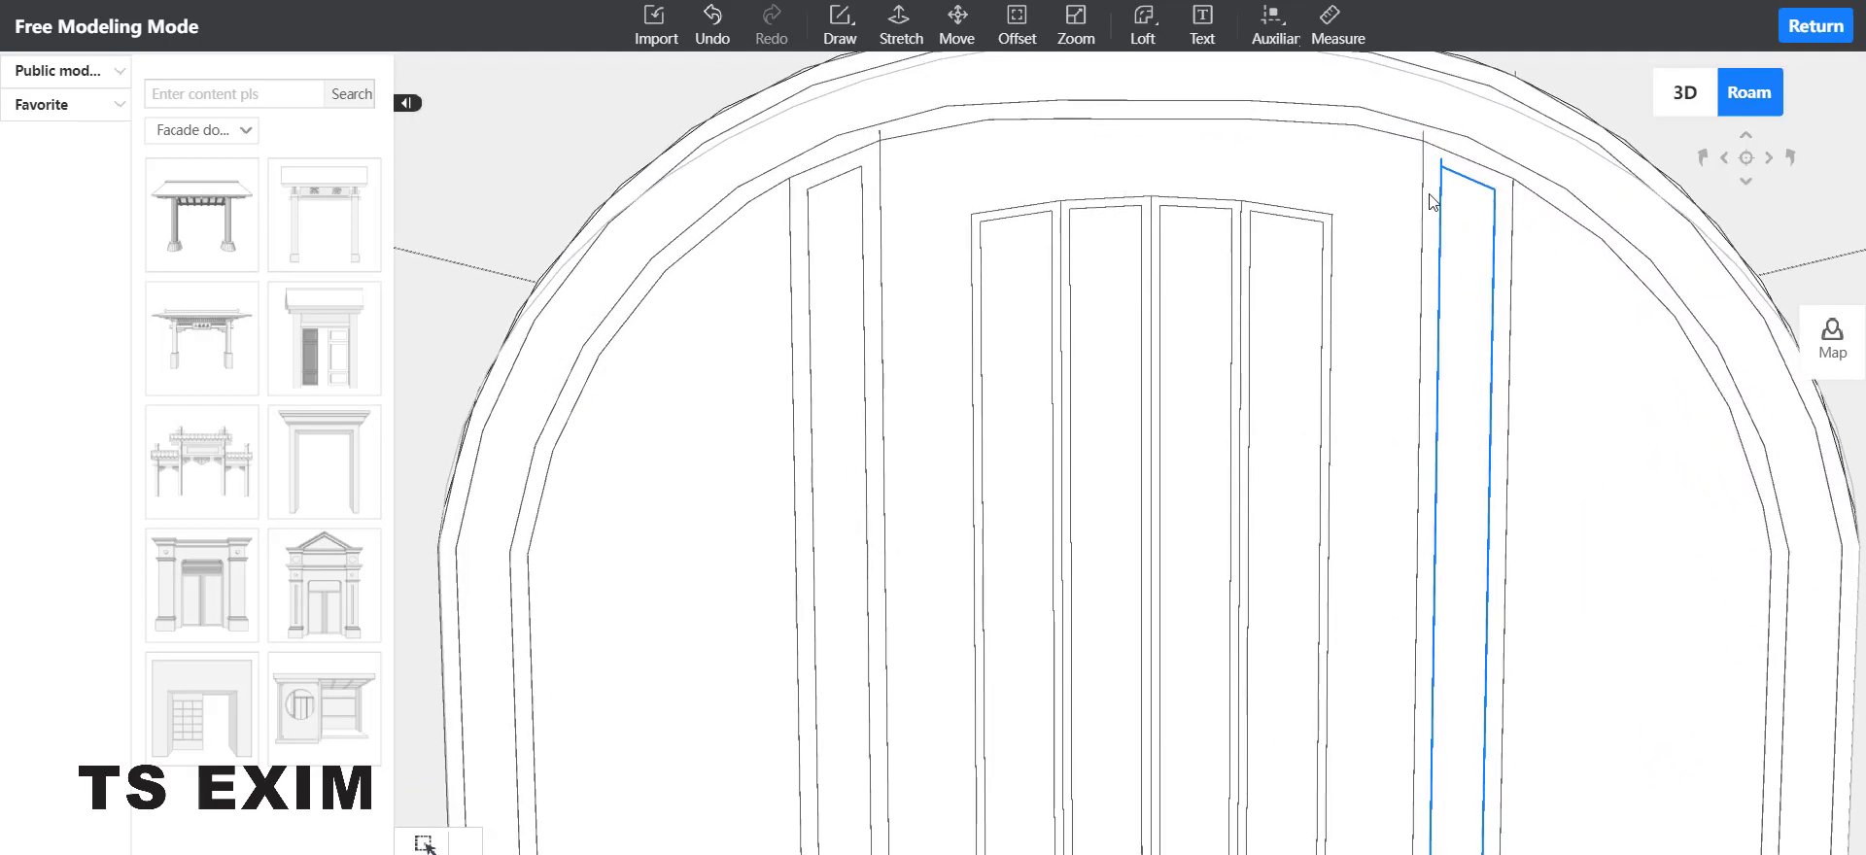
pyautogui.click(859, 44)
pyautogui.click(860, 74)
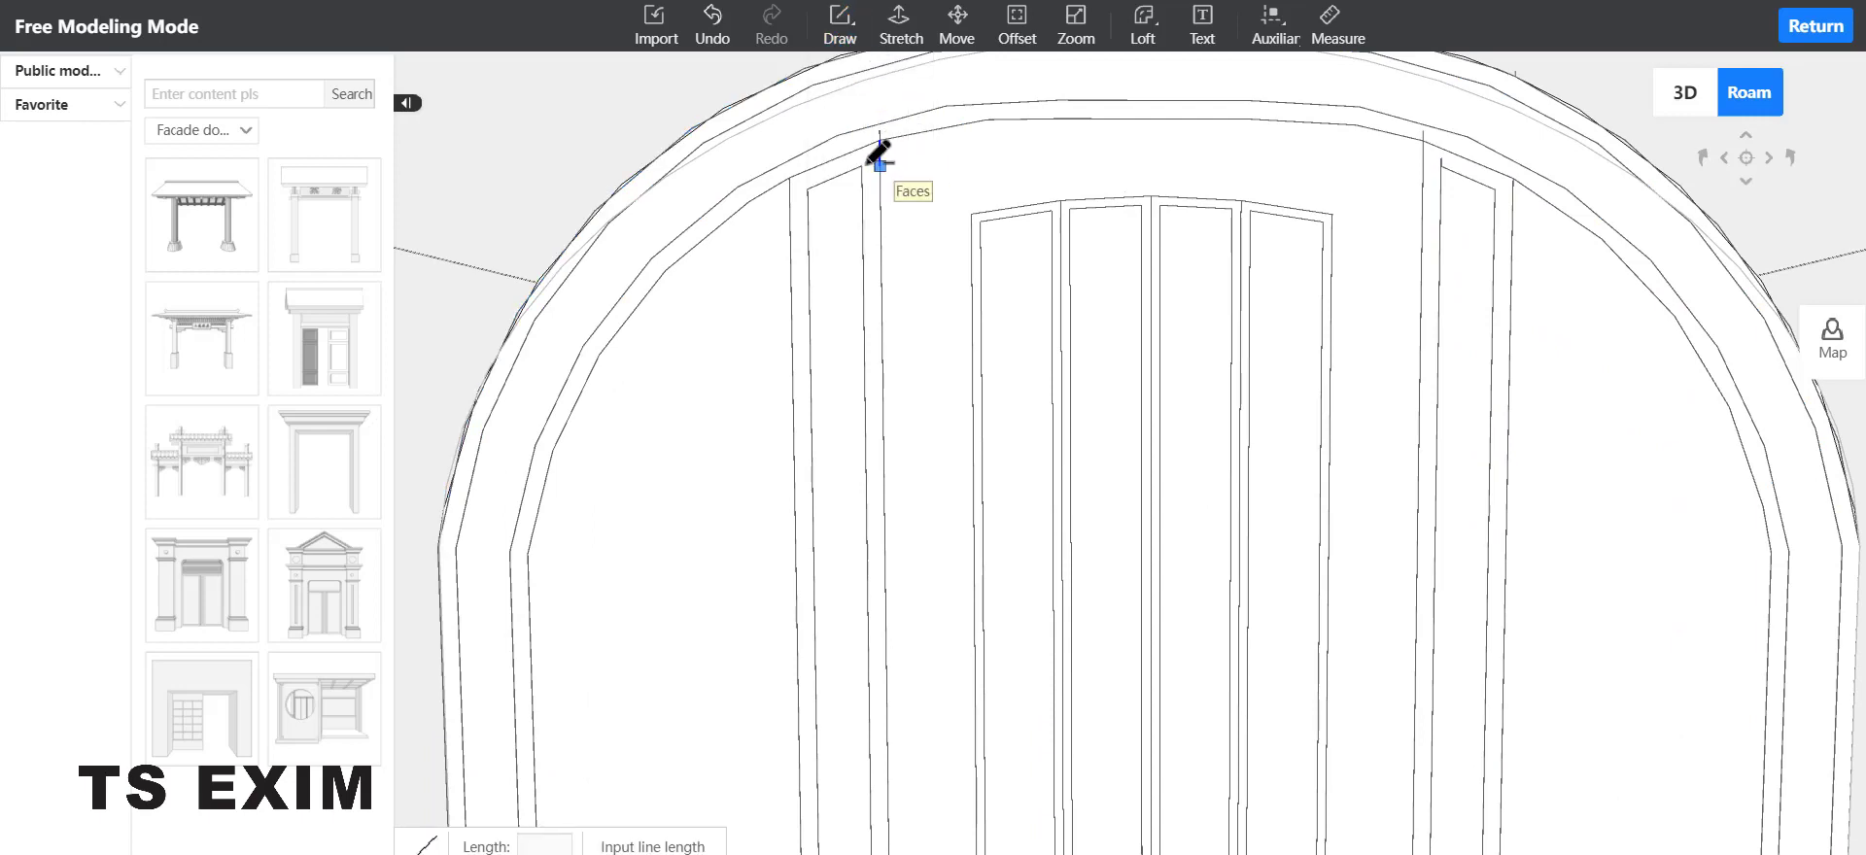
pyautogui.click(804, 187)
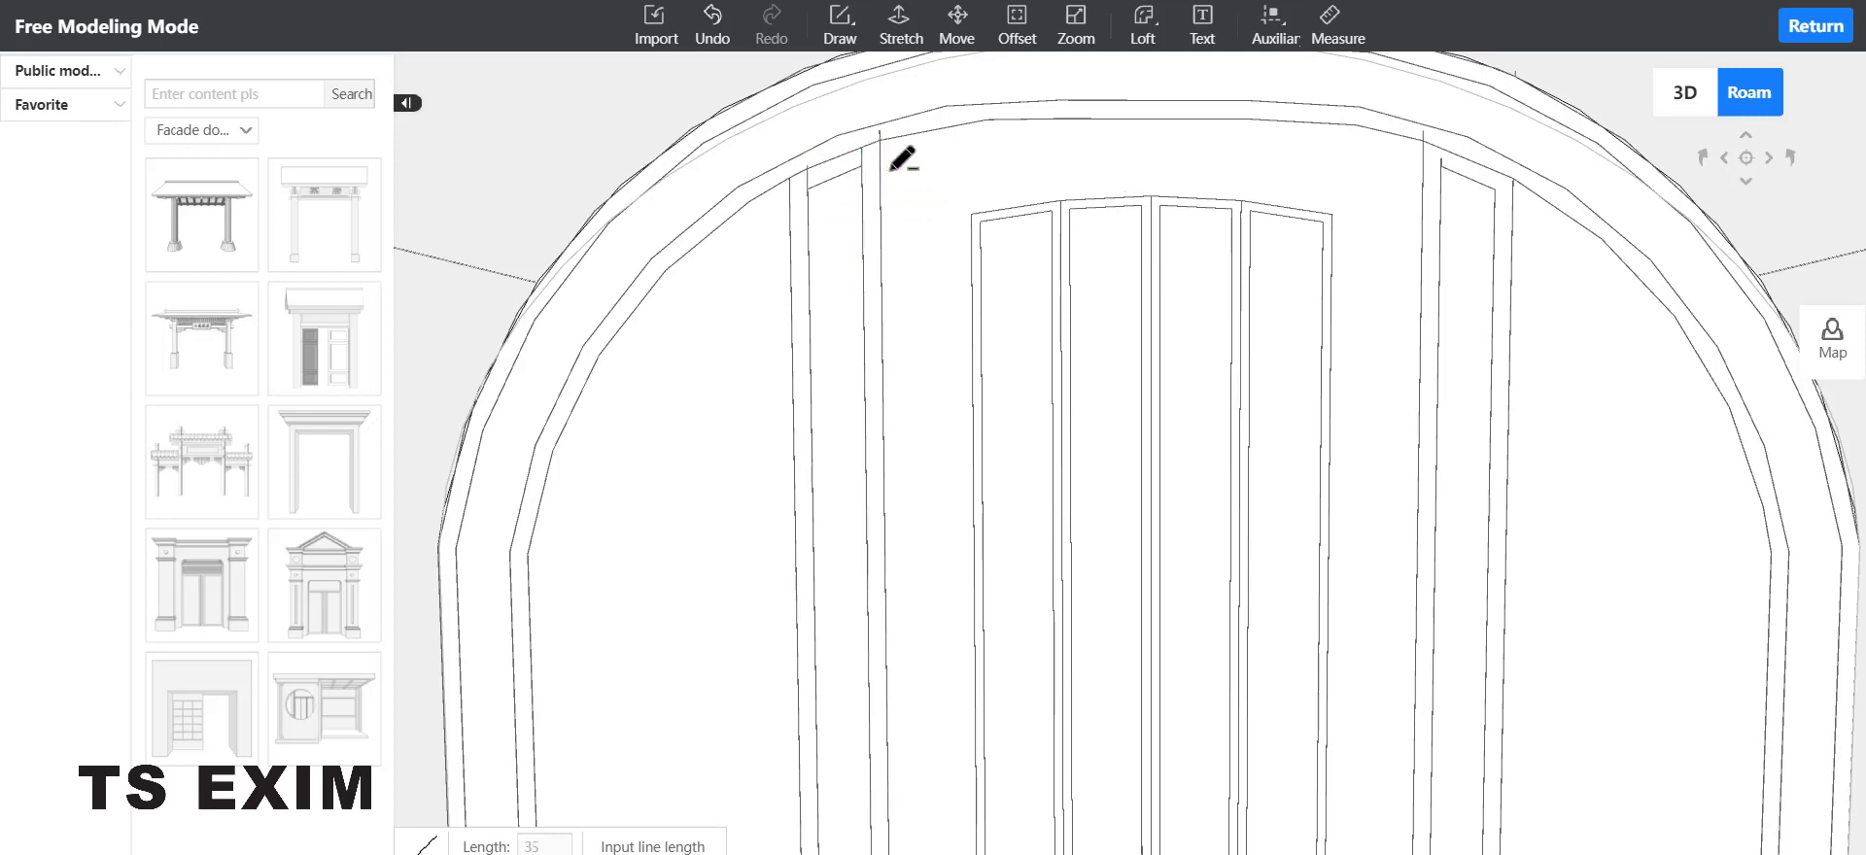
pyautogui.press('Escape')
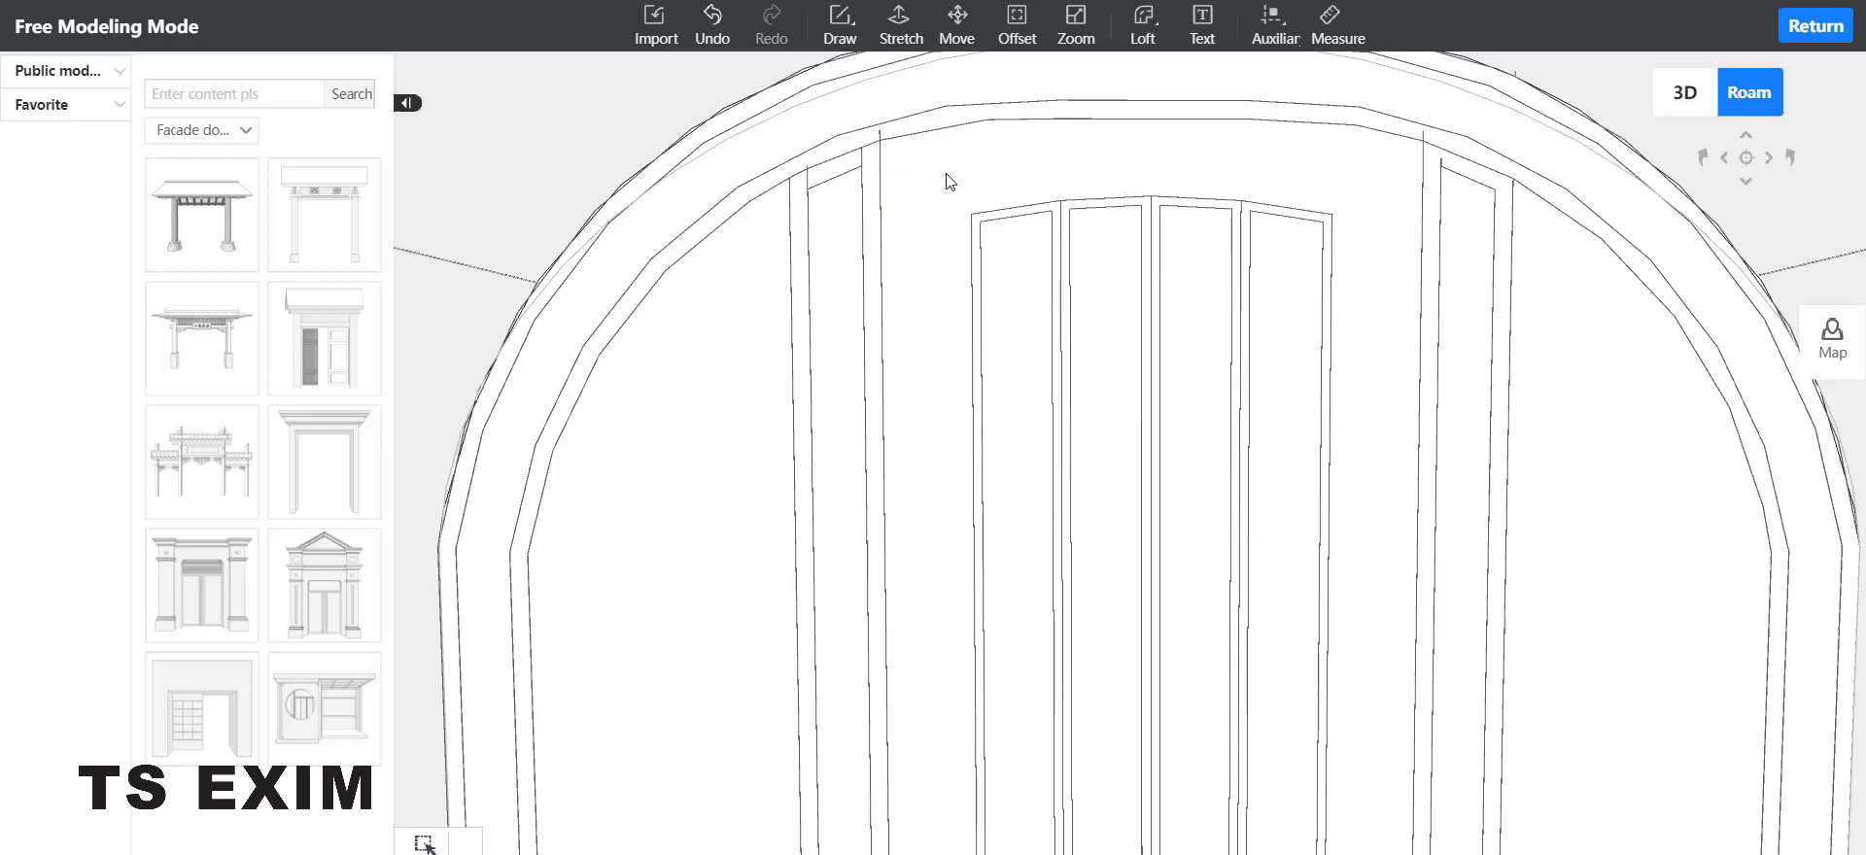
# Step: Delete the short line extending the right inset side of the left full-height strip up to the arched frame
pyautogui.click(844, 171)
pyautogui.click(843, 171)
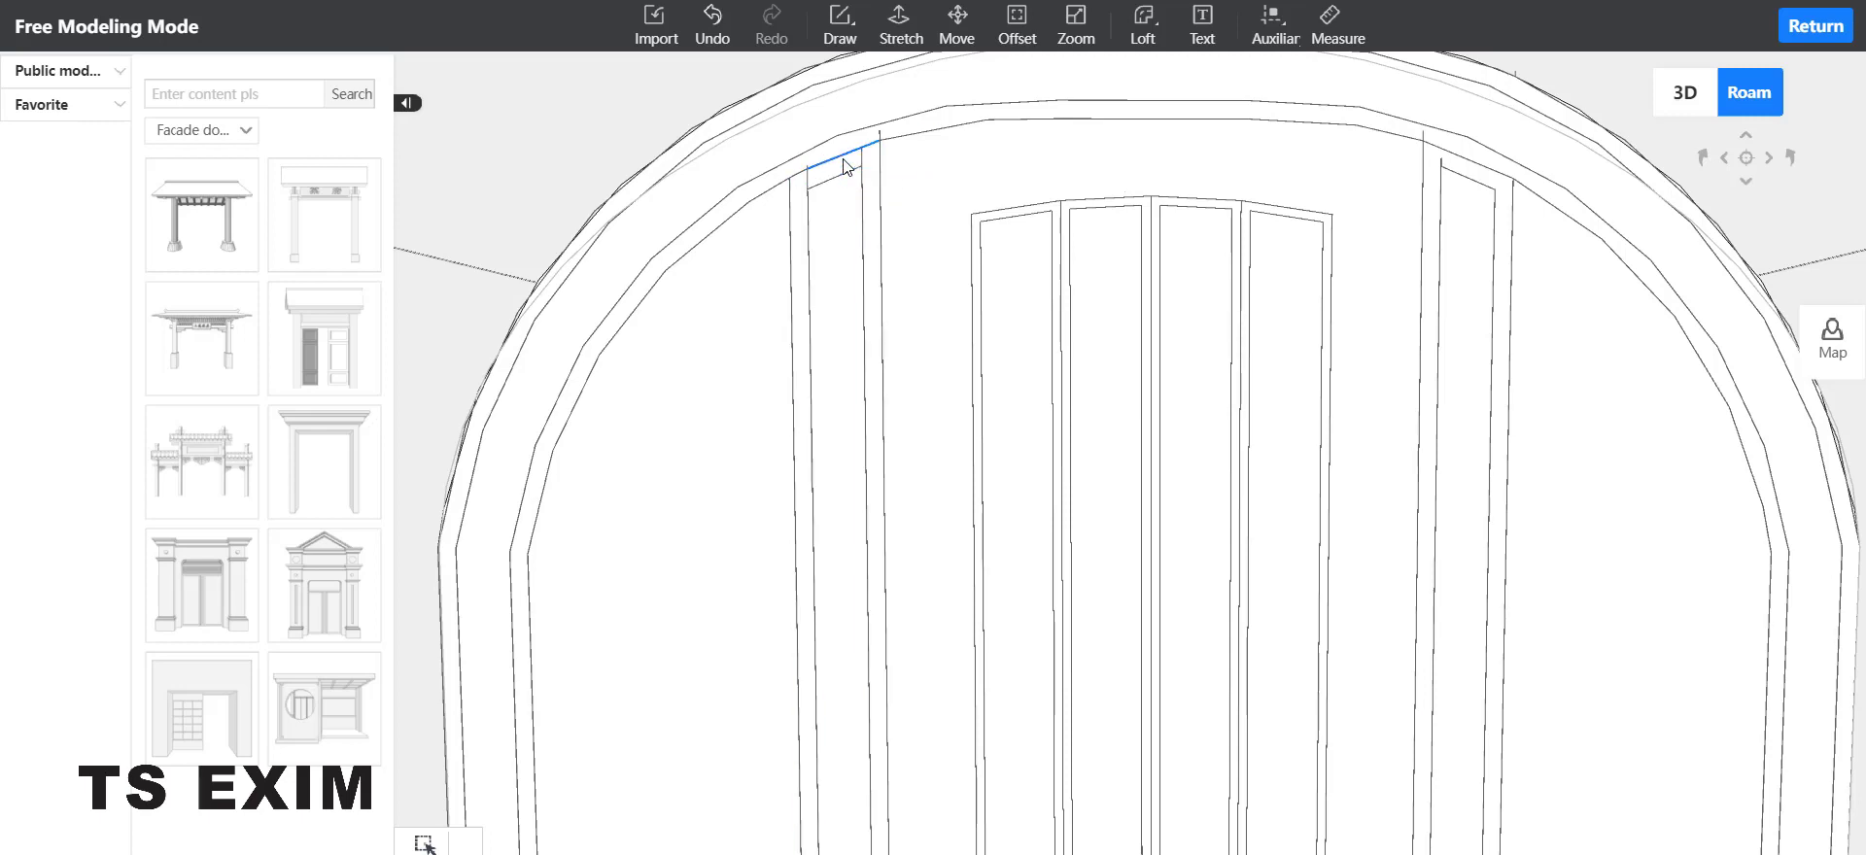
pyautogui.click(843, 169)
pyautogui.click(860, 168)
pyautogui.click(862, 159)
pyautogui.press('Delete')
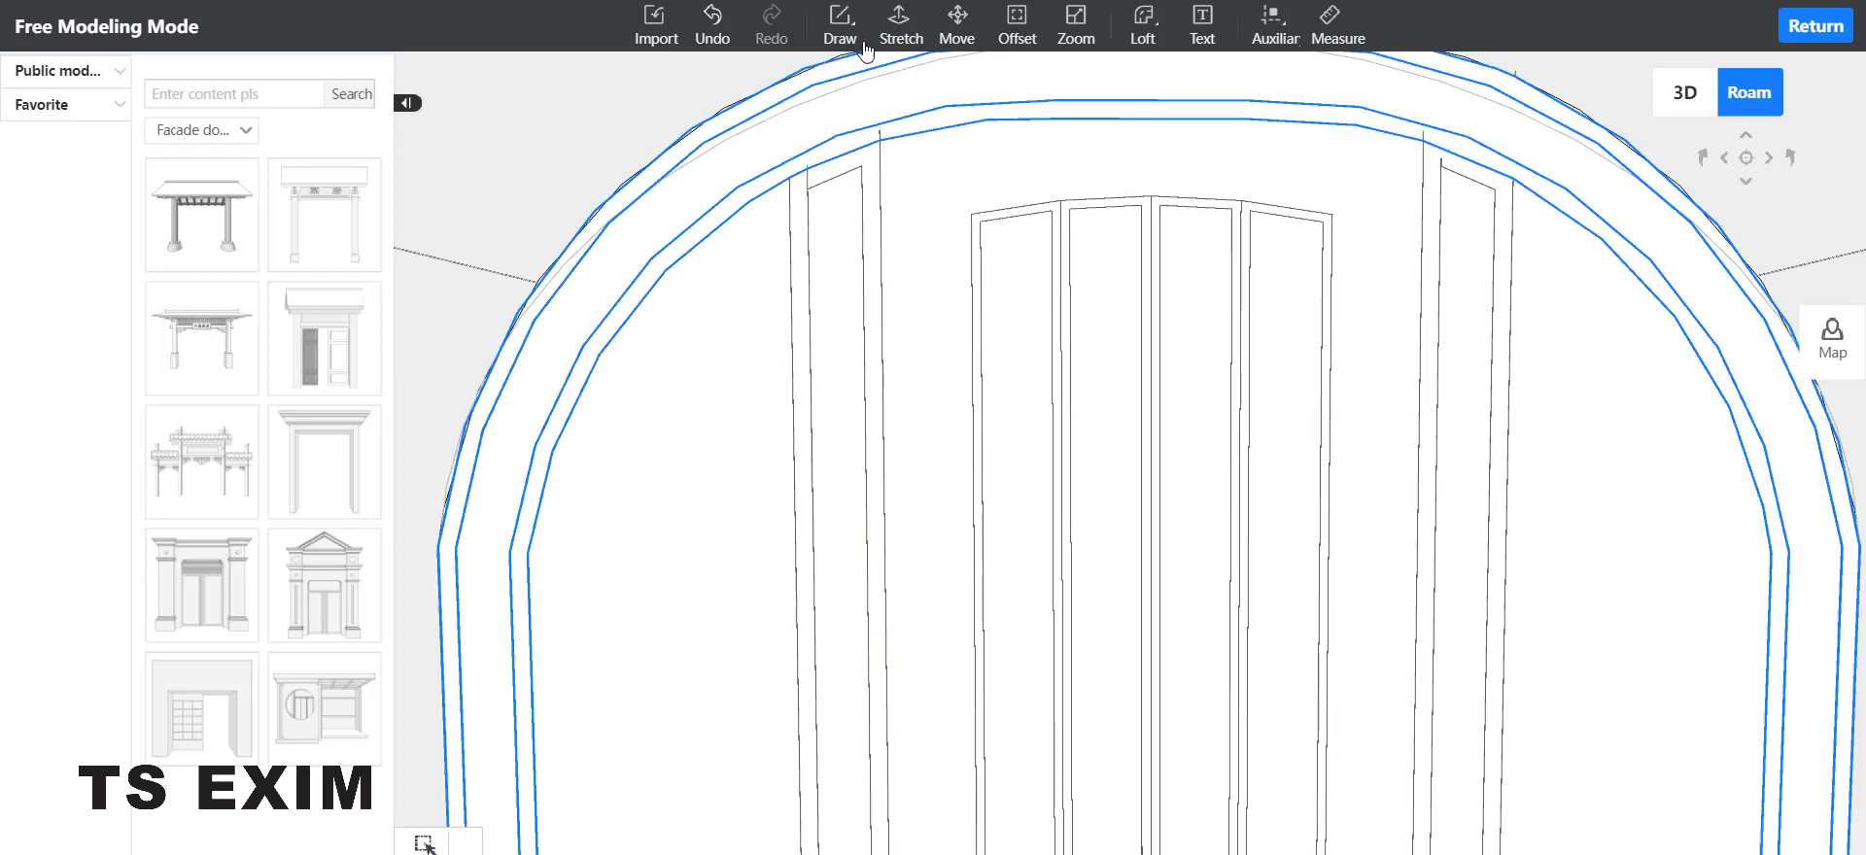
# Step: Try to extend the left strip's right inset side with a line from its top corner to the frame's inner edge
pyautogui.click(850, 37)
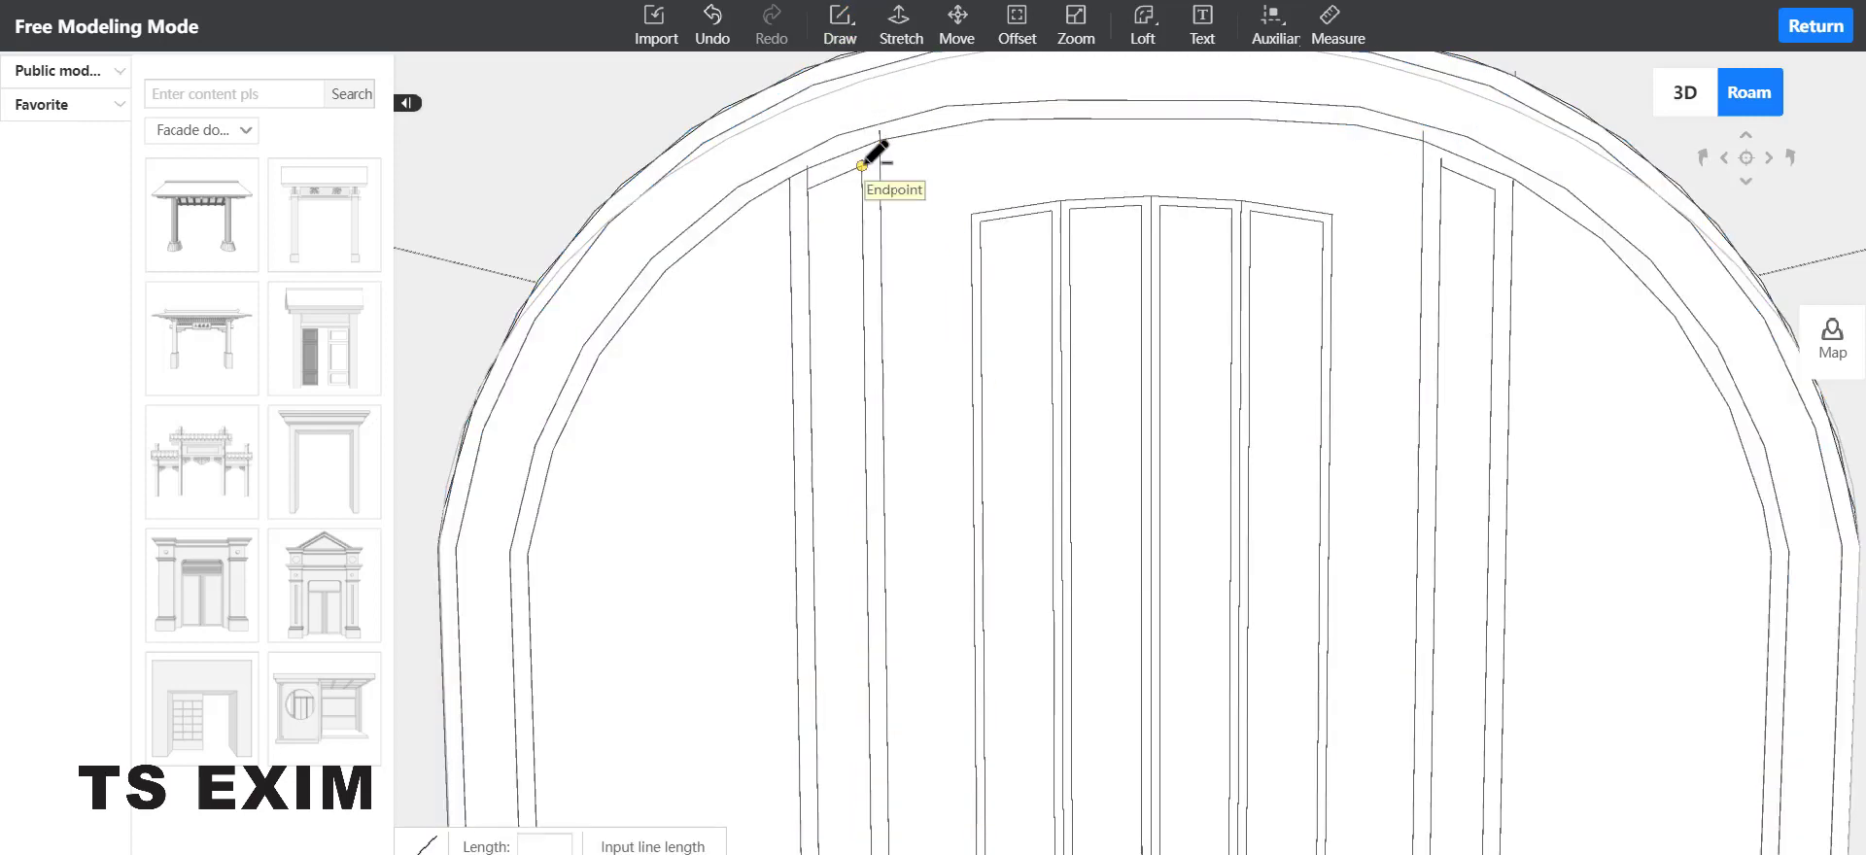
pyautogui.click(861, 165)
pyautogui.click(861, 143)
pyautogui.press('Escape')
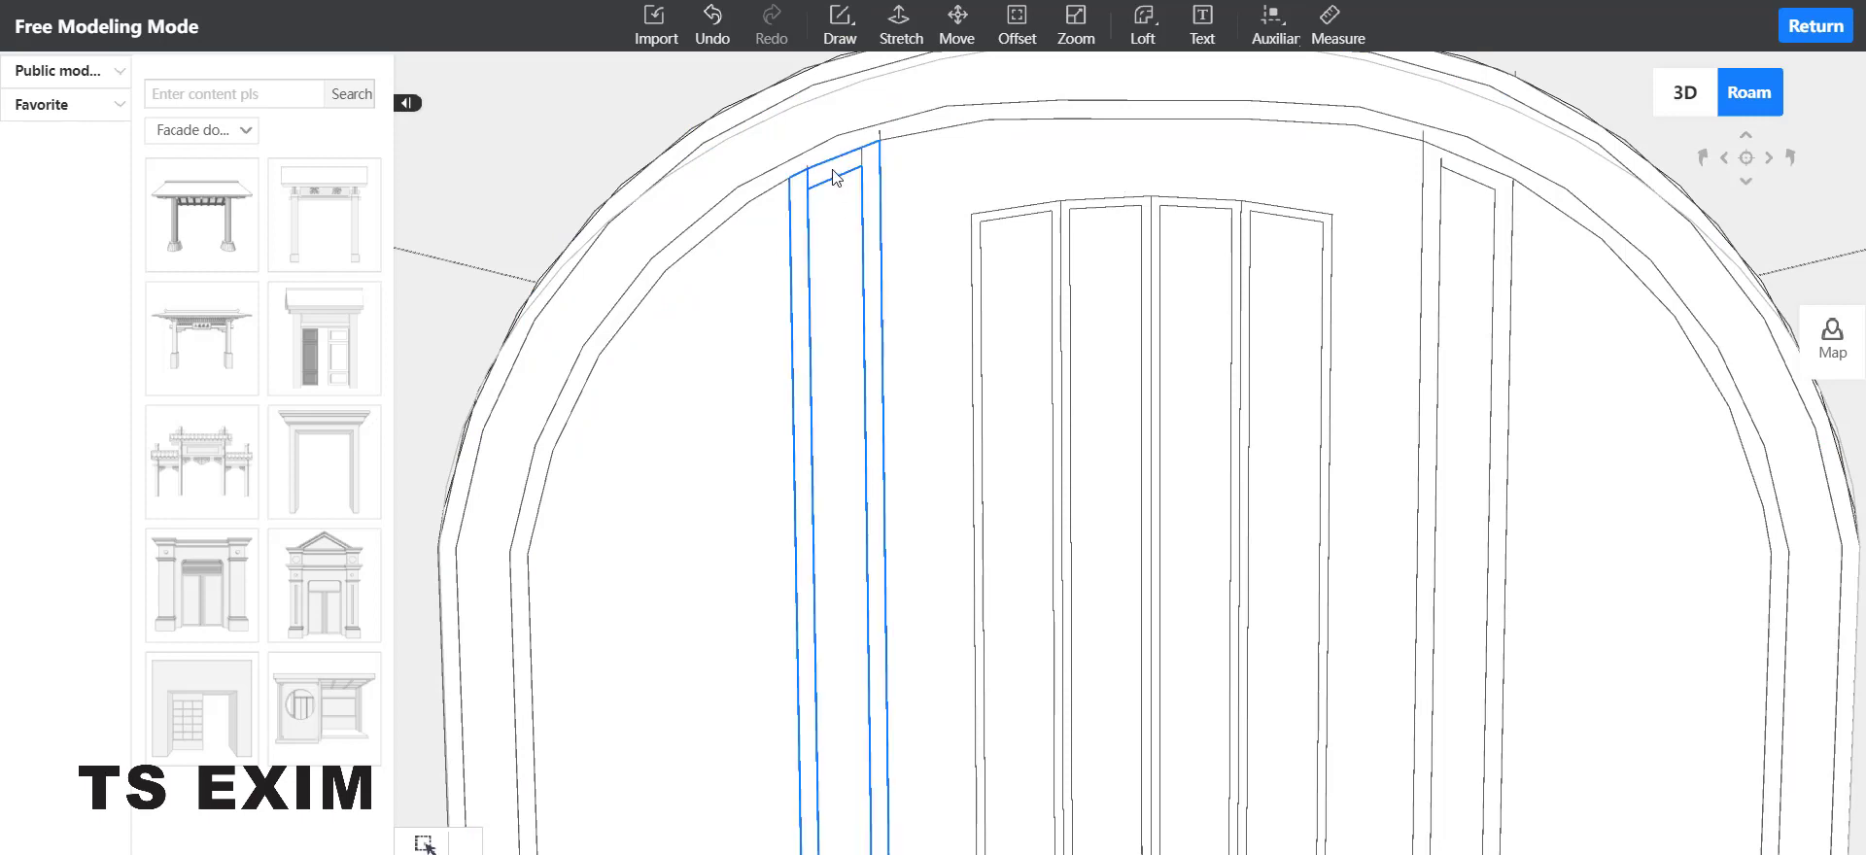
pyautogui.click(862, 163)
pyautogui.press('Delete')
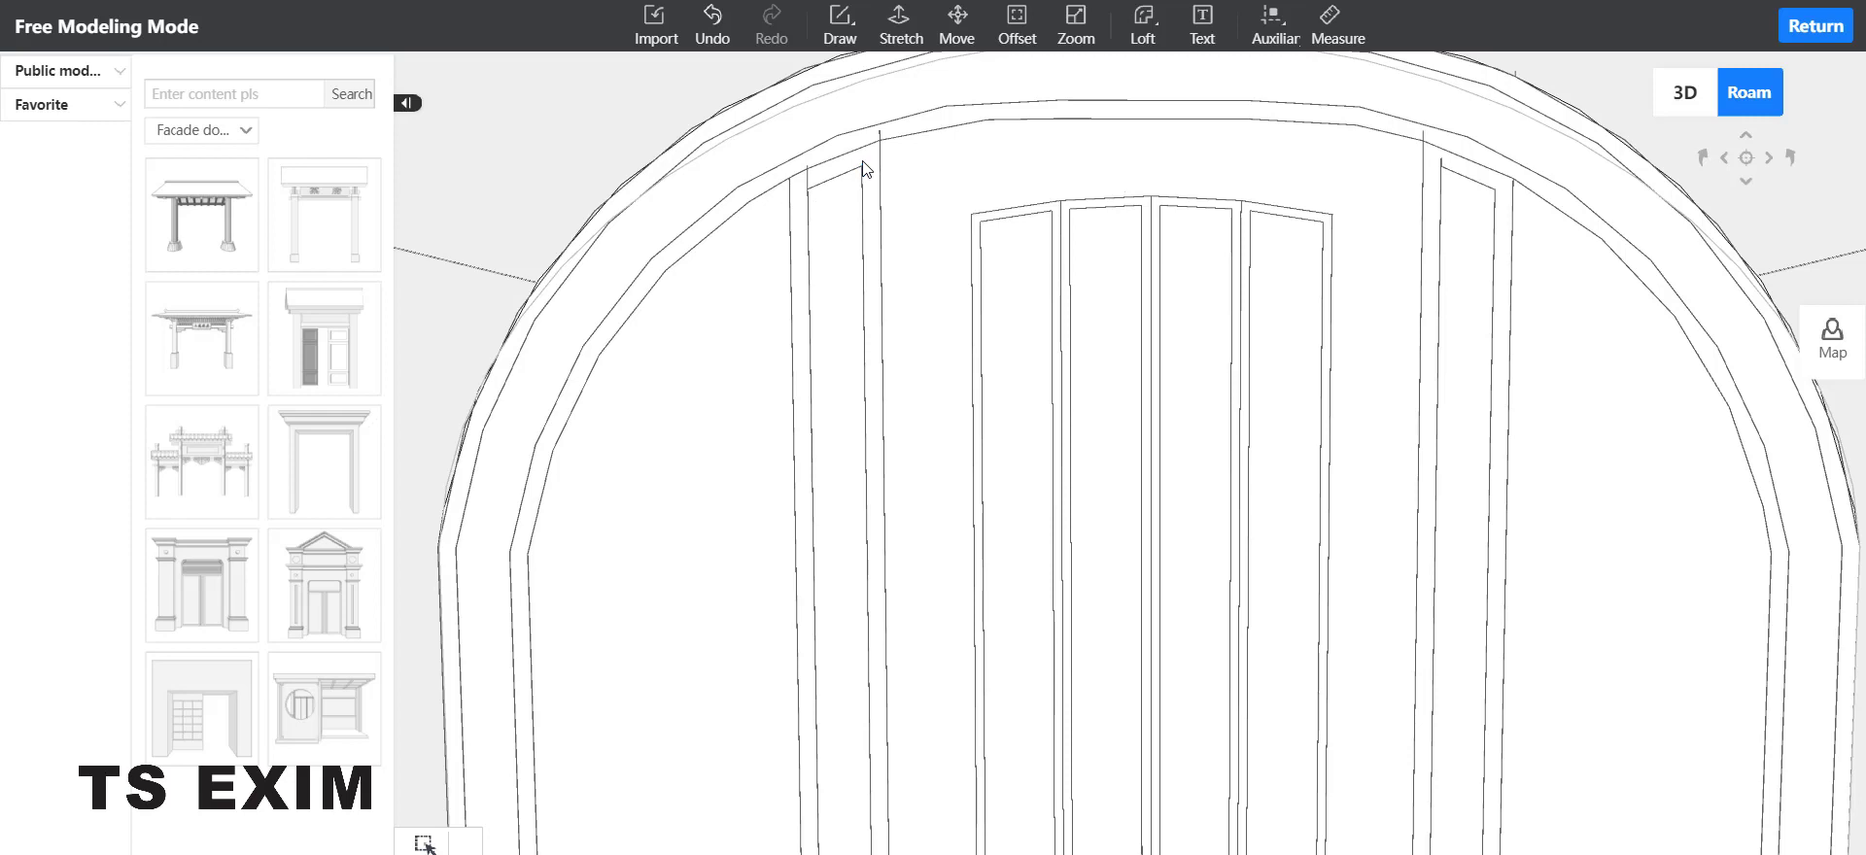
# Step: Draw a line about 37 mm long from the left strip's upper right inset corner up past the frame's inner edge
pyautogui.click(840, 24)
pyautogui.click(858, 78)
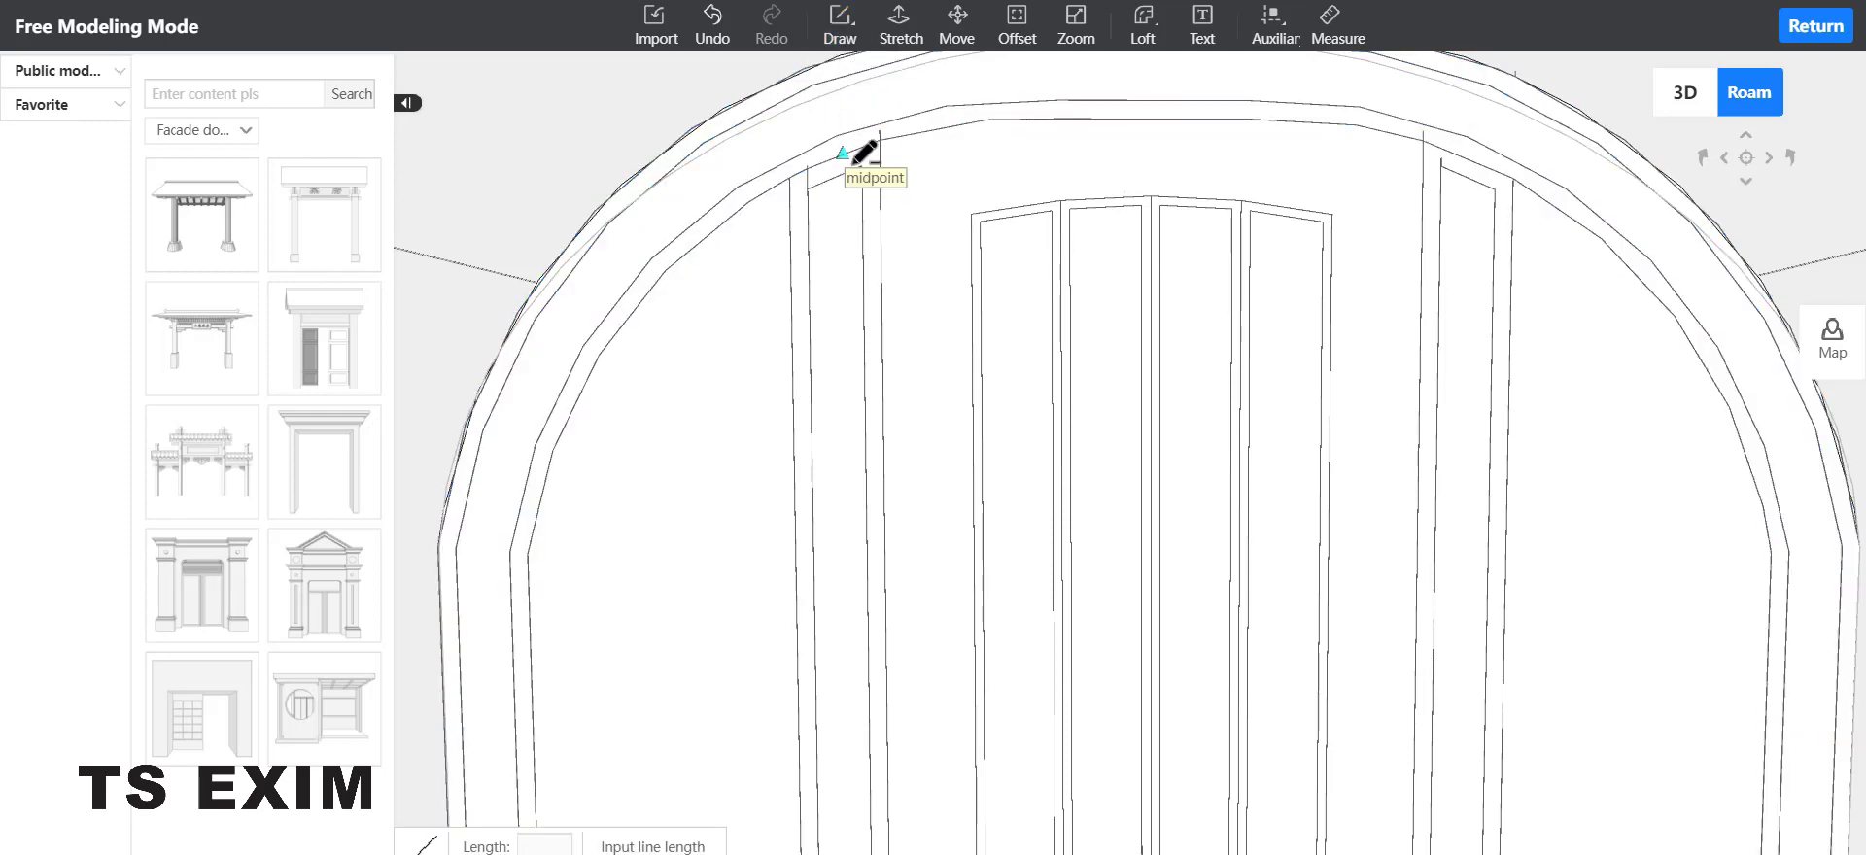
pyautogui.click(862, 165)
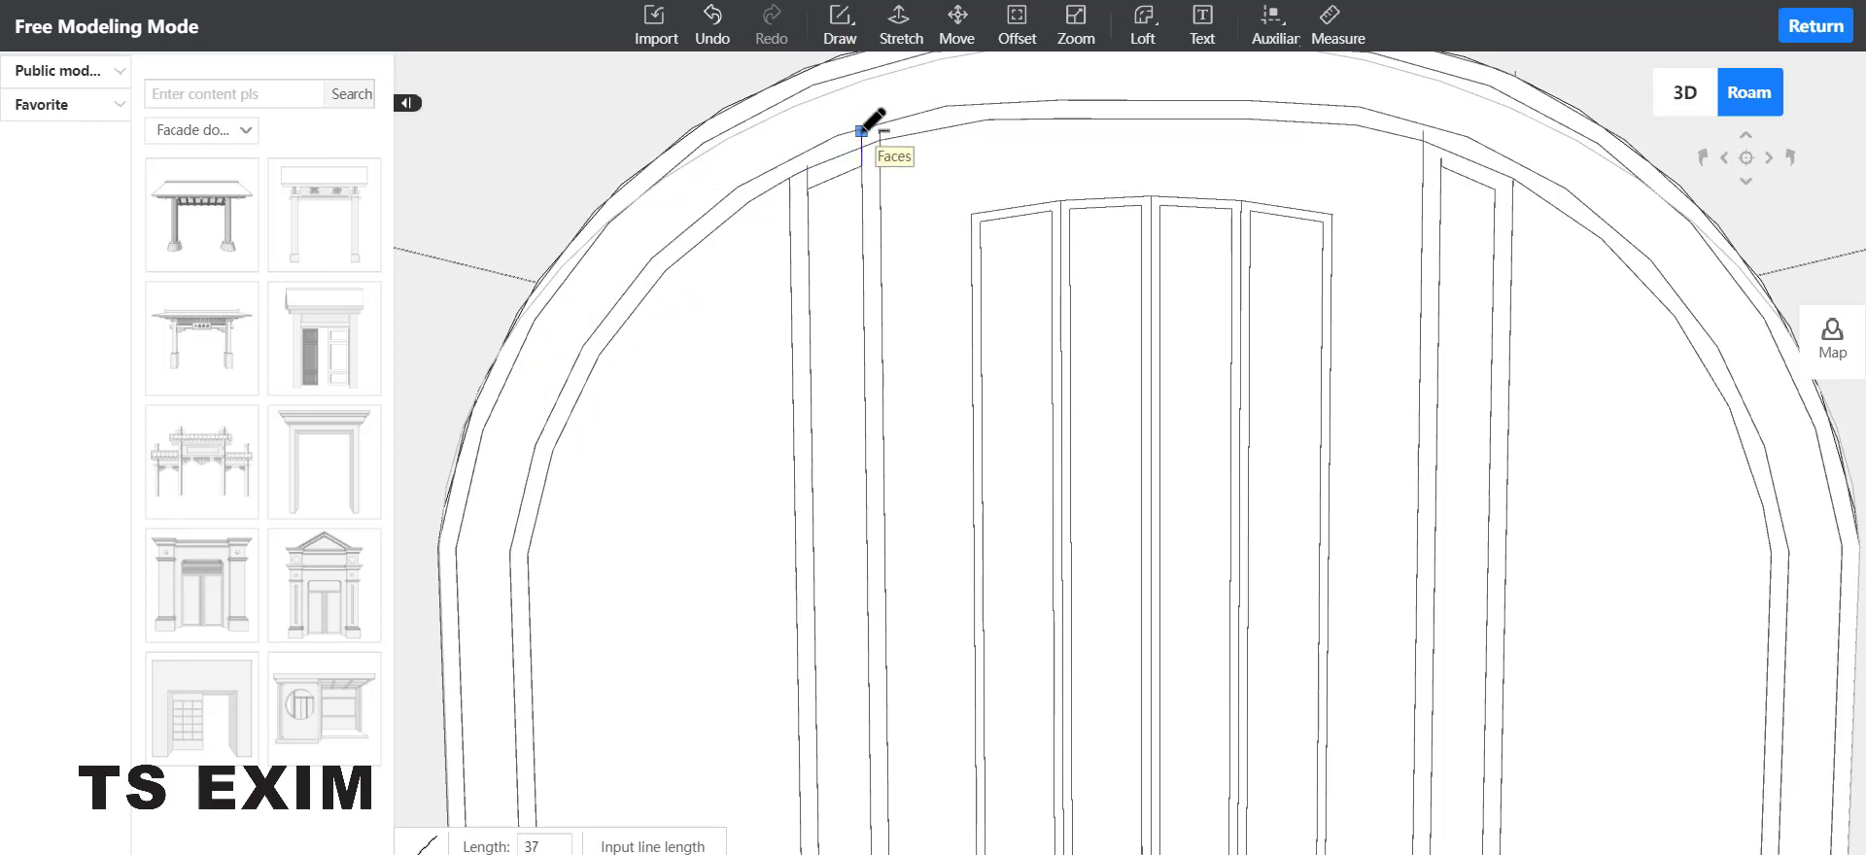
pyautogui.click(861, 130)
pyautogui.press('Escape')
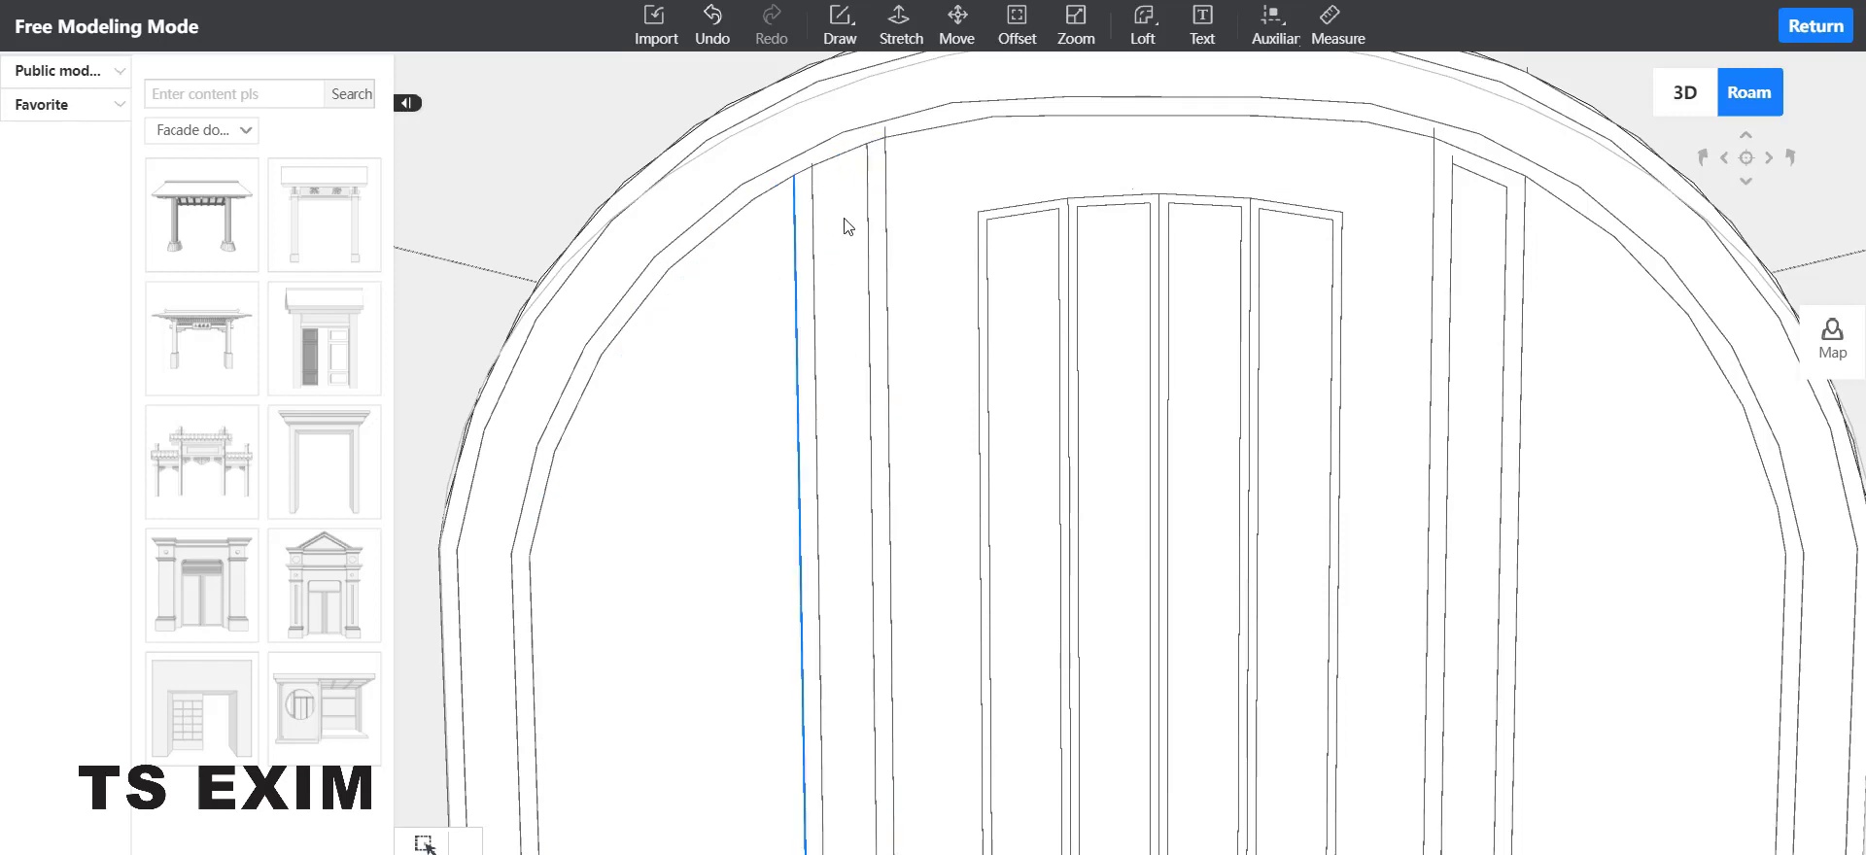
# Step: Examine the whole door and the points where the vertical strips' inset lines meet the arched frame
pyautogui.scroll(-3, 930, 296)
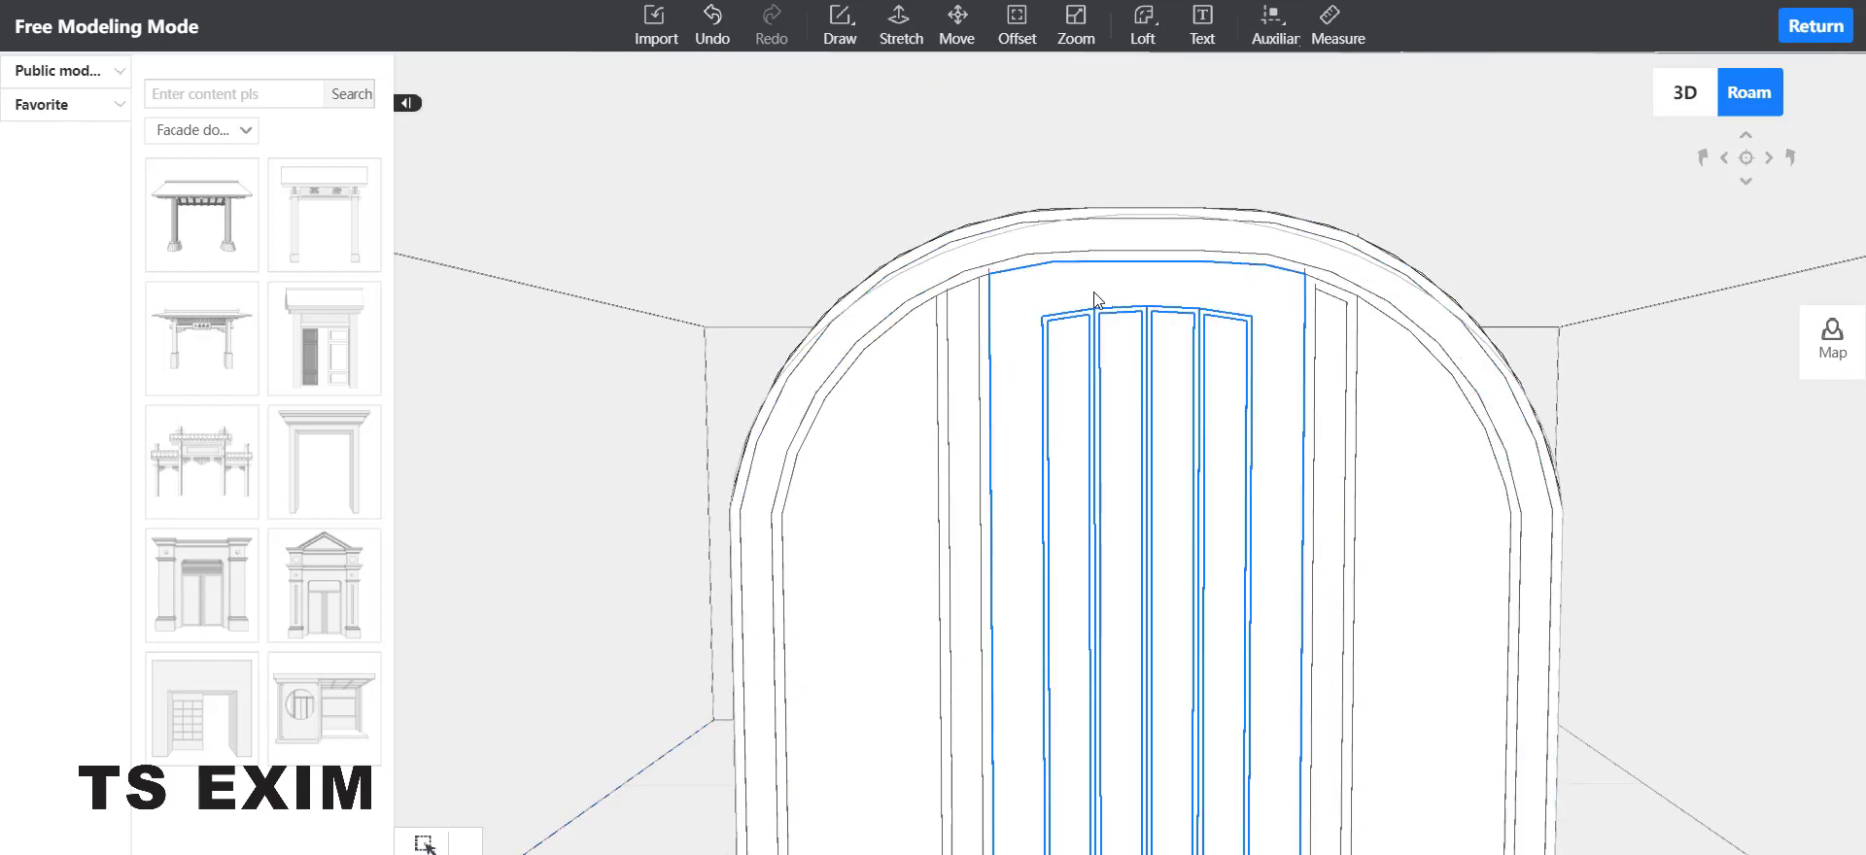
pyautogui.moveTo(1302, 297); pyautogui.dragTo(1066, 298, button='middle')
pyautogui.scroll(-5, 1064, 302)
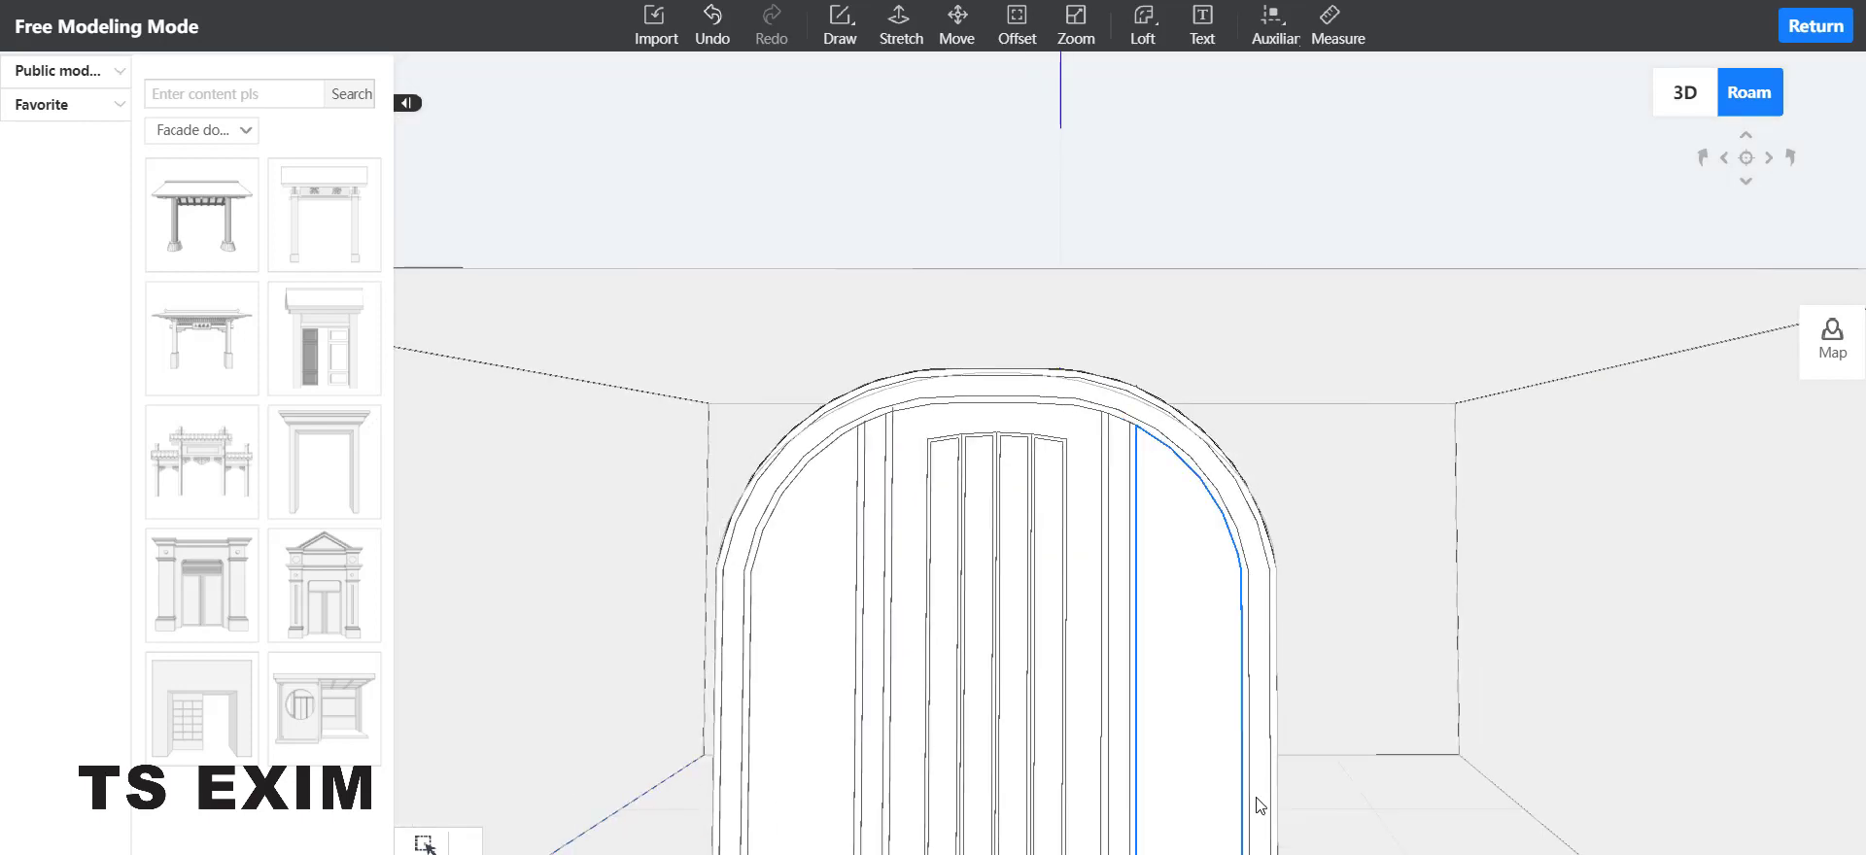
pyautogui.scroll(-1, 1118, 510)
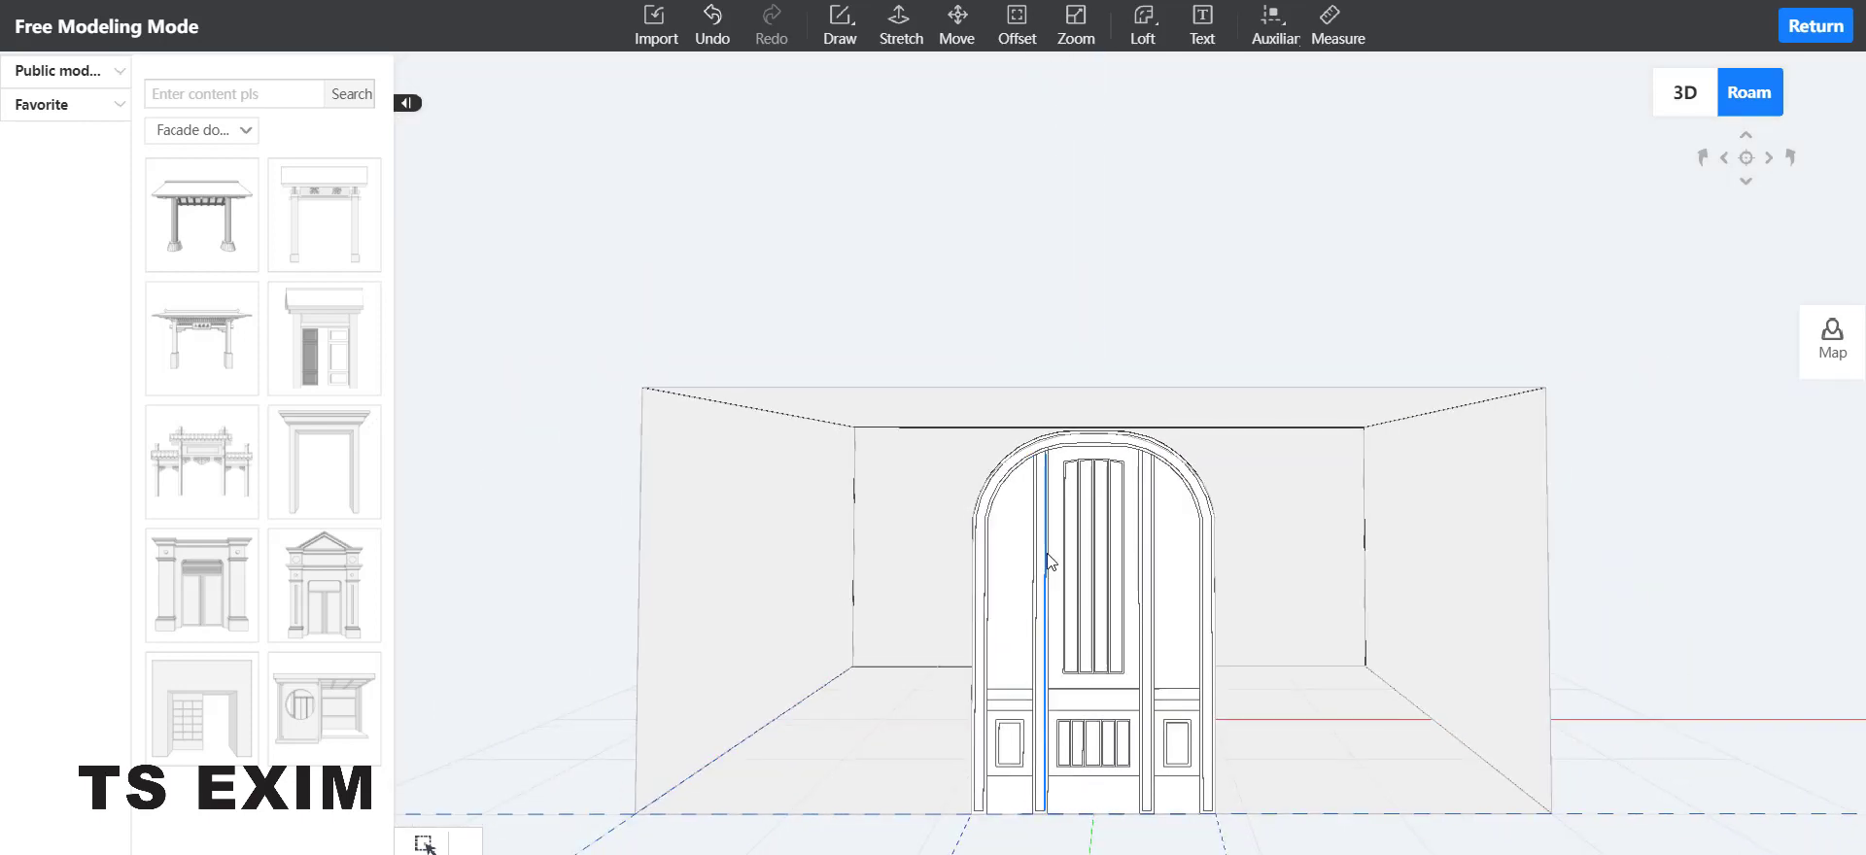
pyautogui.scroll(2, 1050, 512)
pyautogui.scroll(5, 1050, 512)
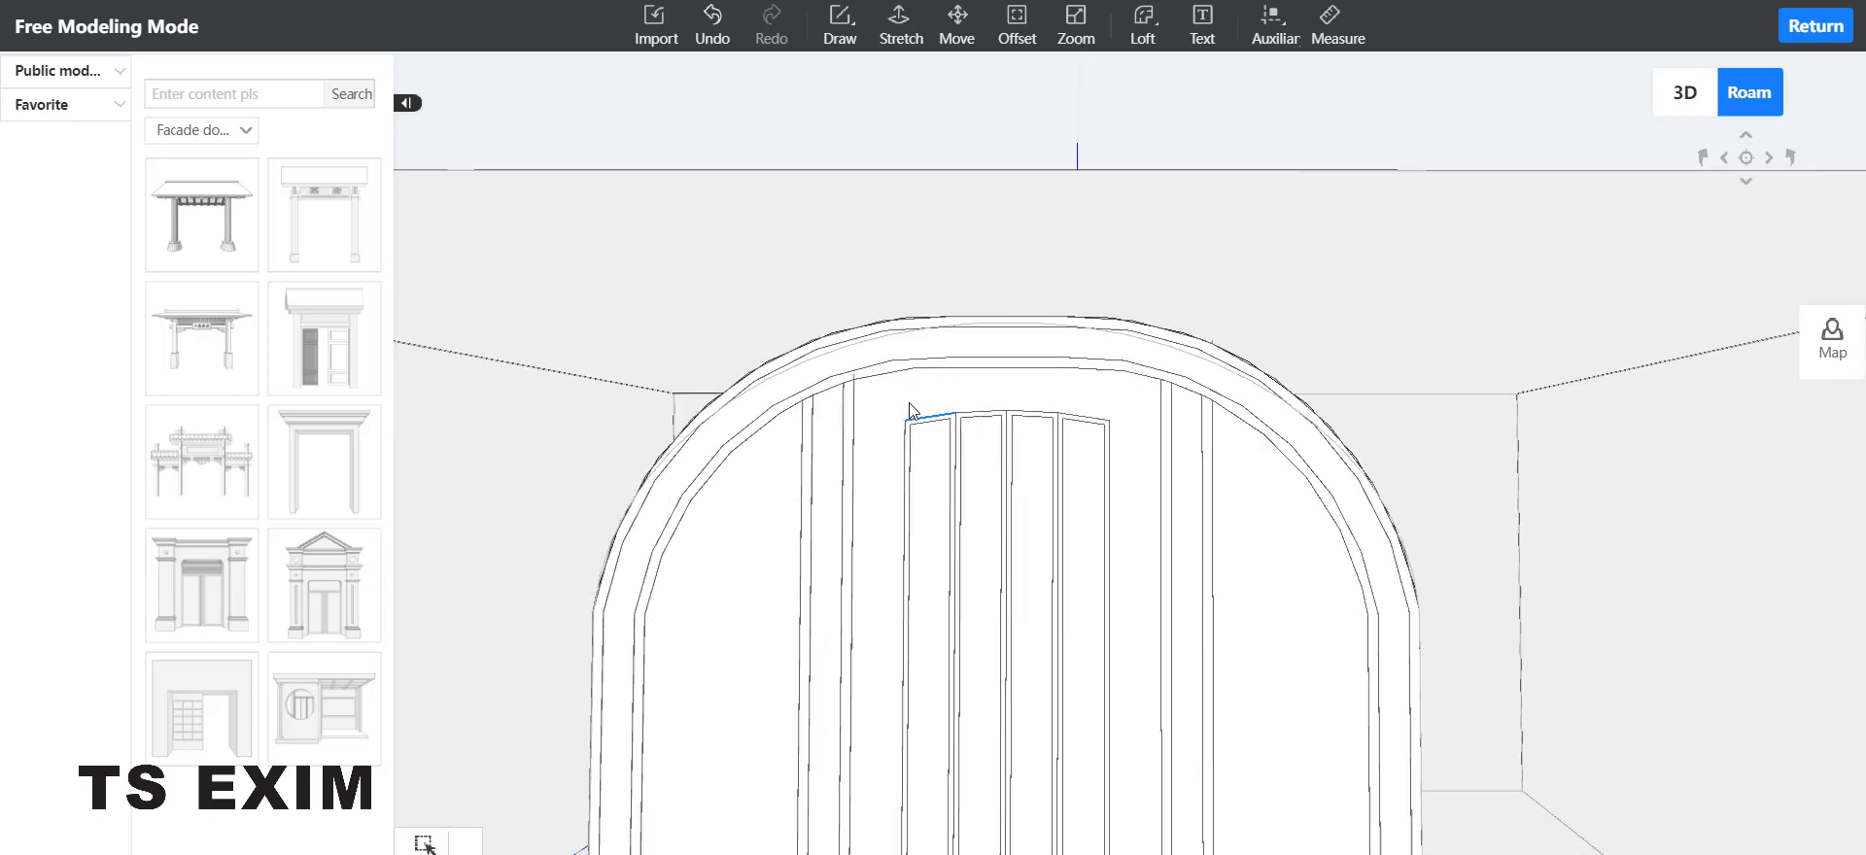
pyautogui.scroll(4, 1007, 402)
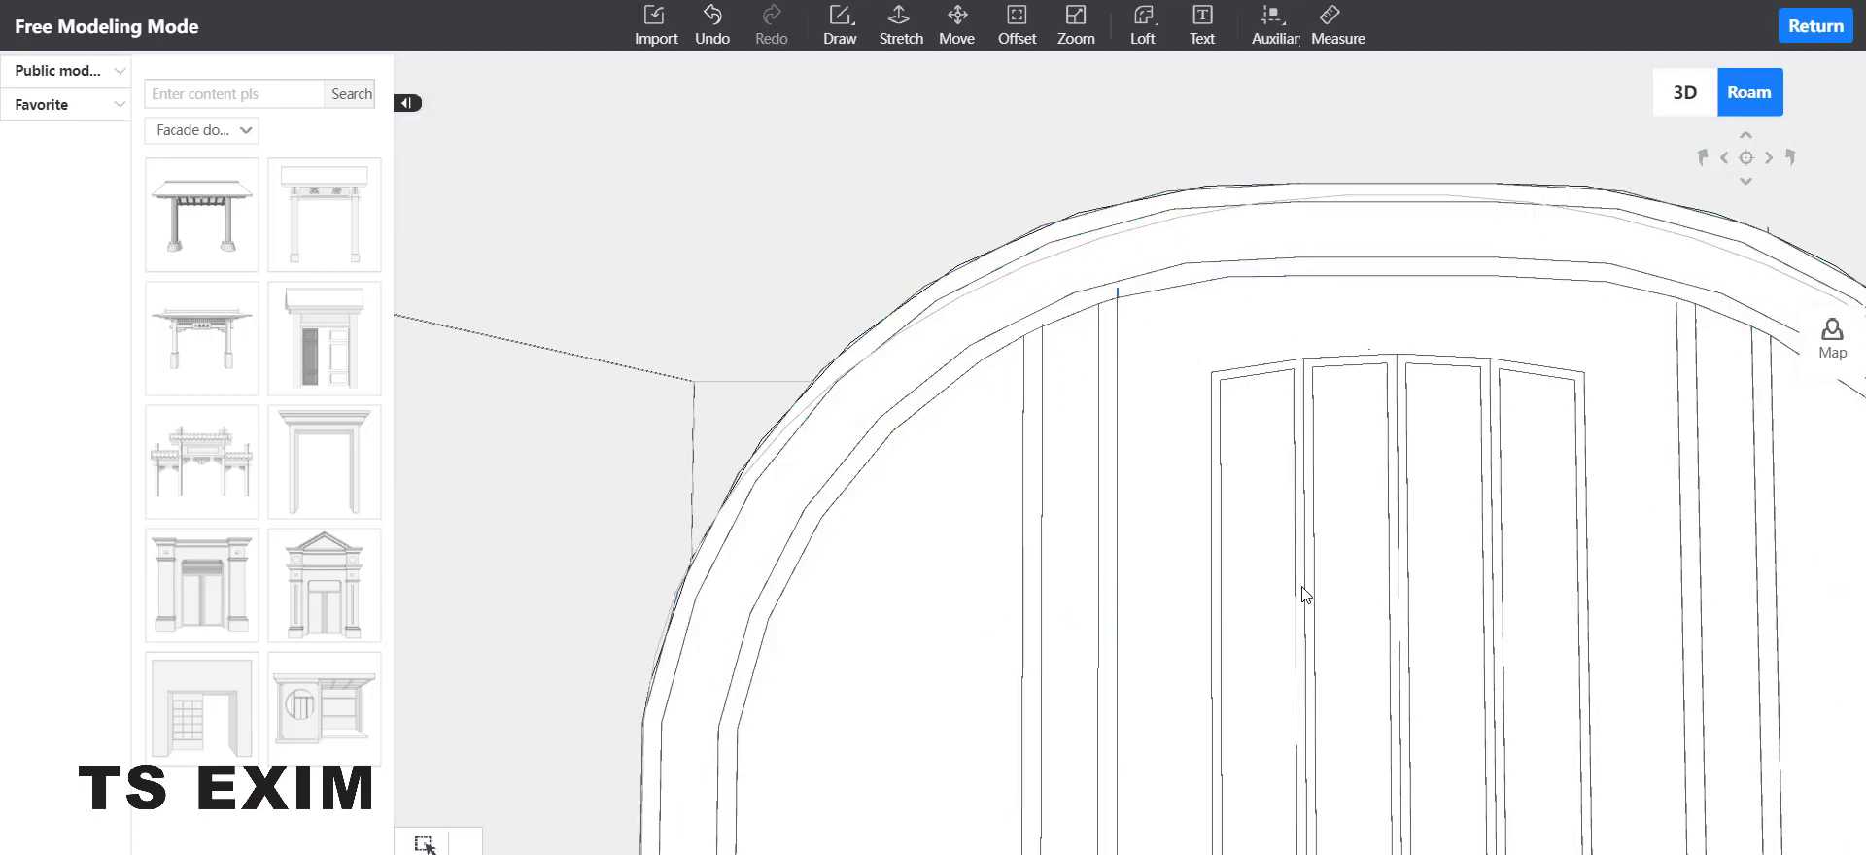
pyautogui.scroll(-3, 1122, 710)
pyautogui.scroll(-2, 1123, 710)
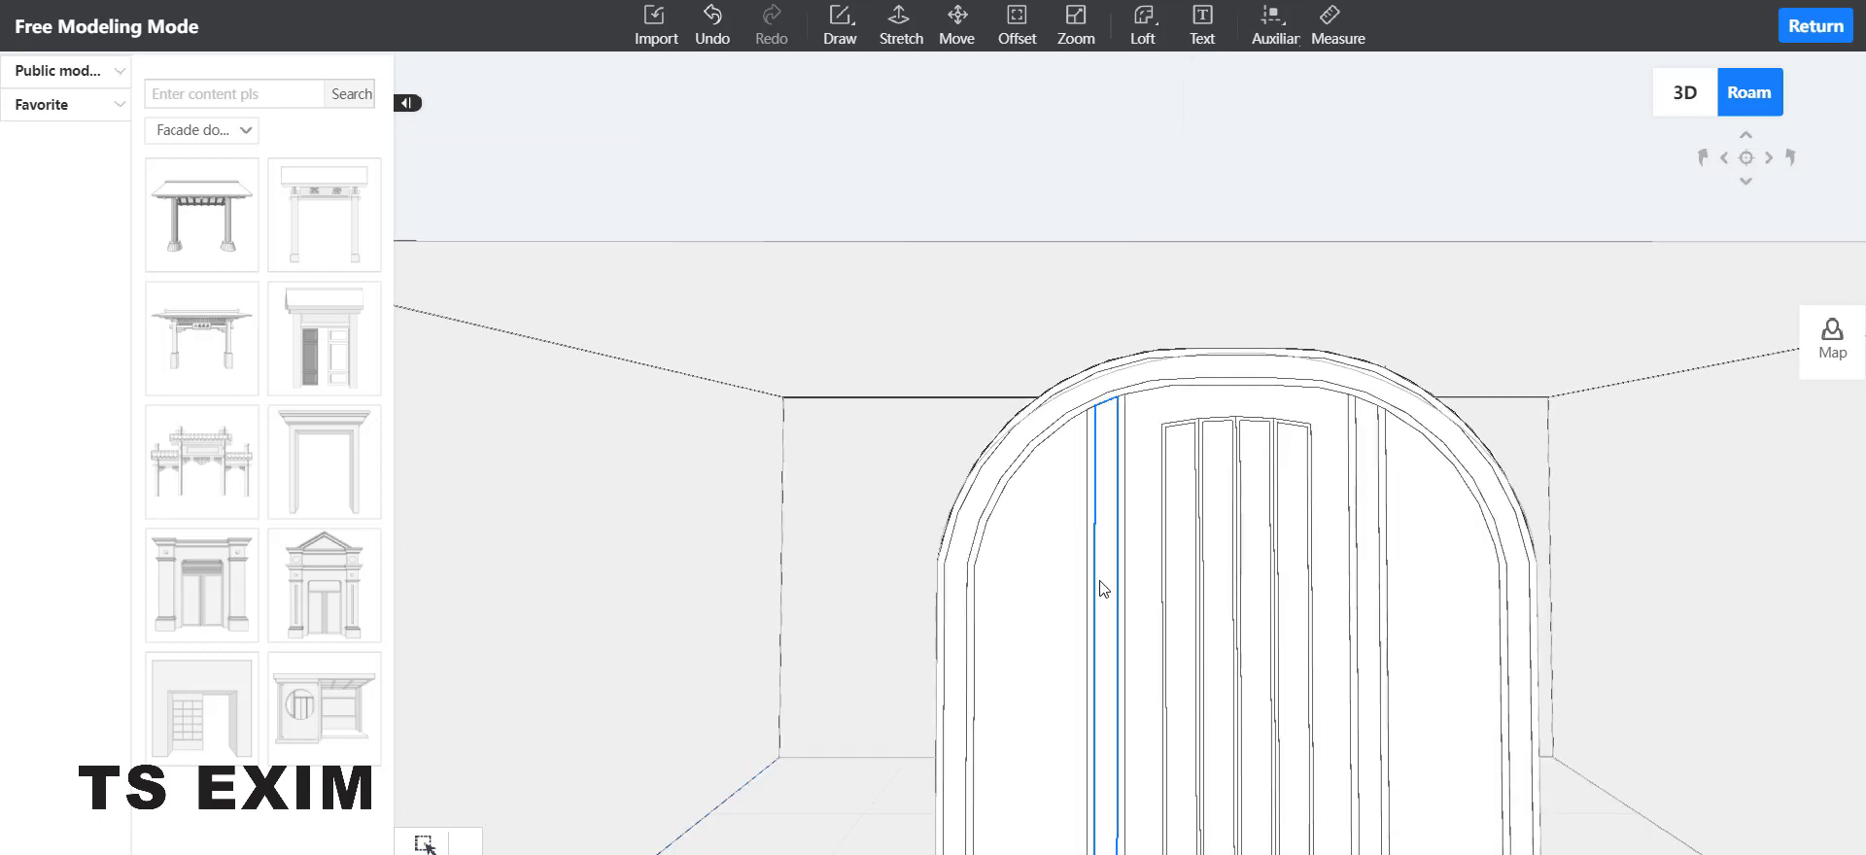
pyautogui.scroll(3, 1174, 650)
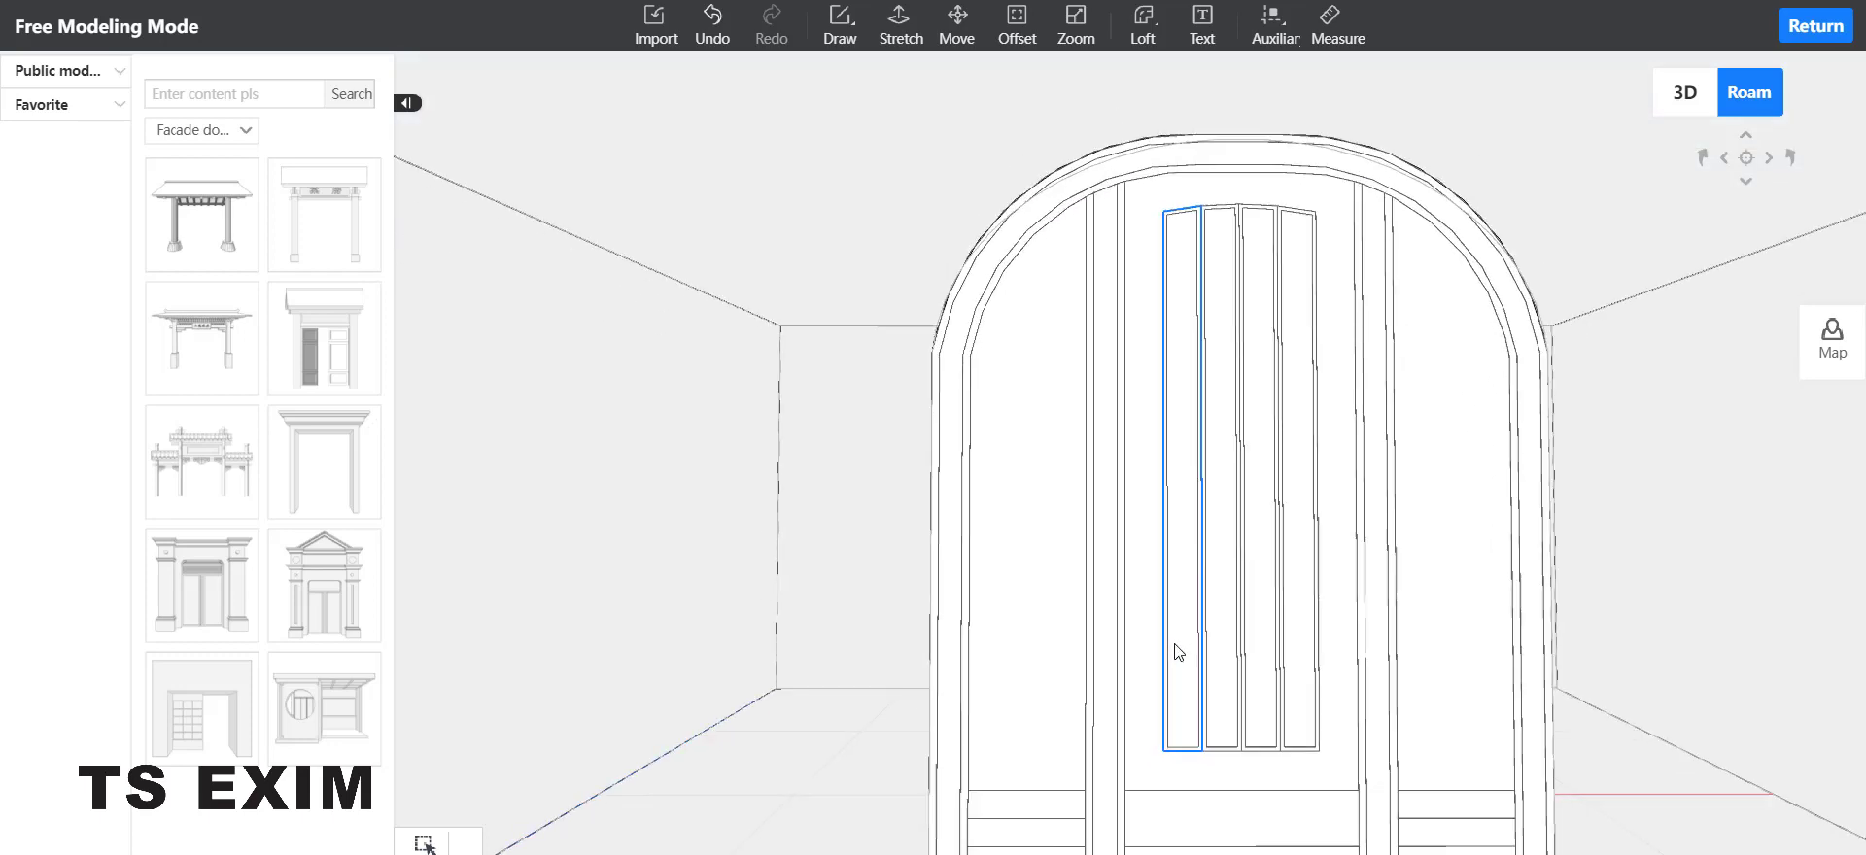
# Step: Draw 20 mm lines extending the inset sides of the frame's left leg and the left vertical strip down to the floor edge
pyautogui.scroll(5, 1175, 650)
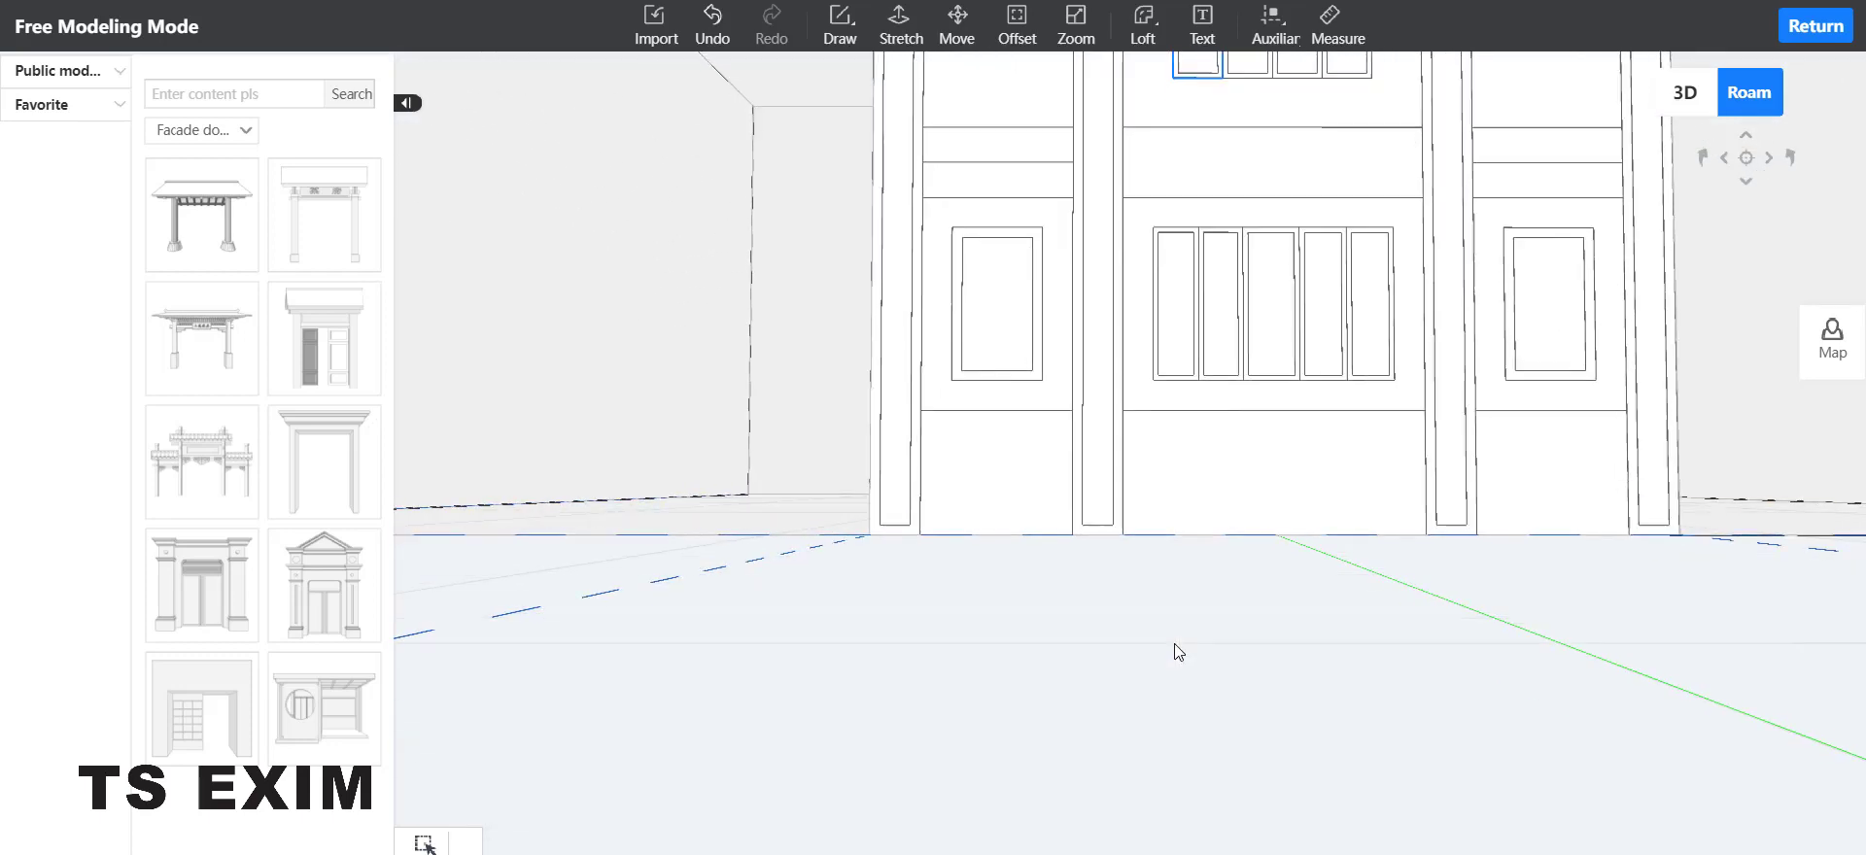
pyautogui.scroll(5, 1166, 649)
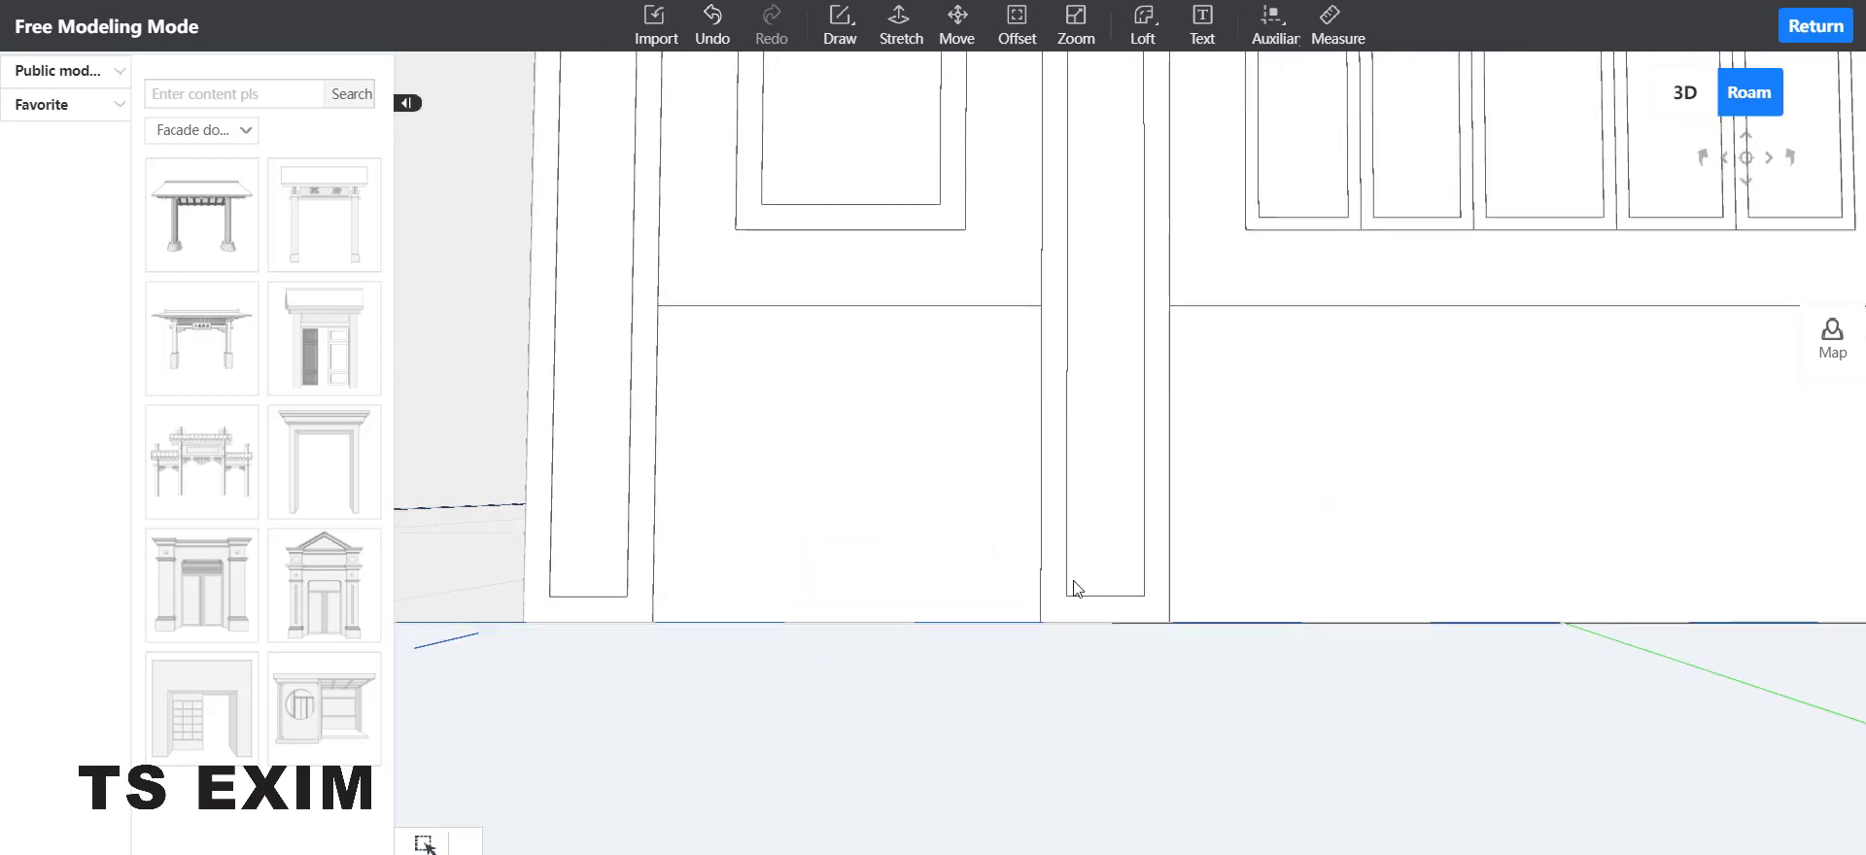
pyautogui.click(853, 39)
pyautogui.click(858, 75)
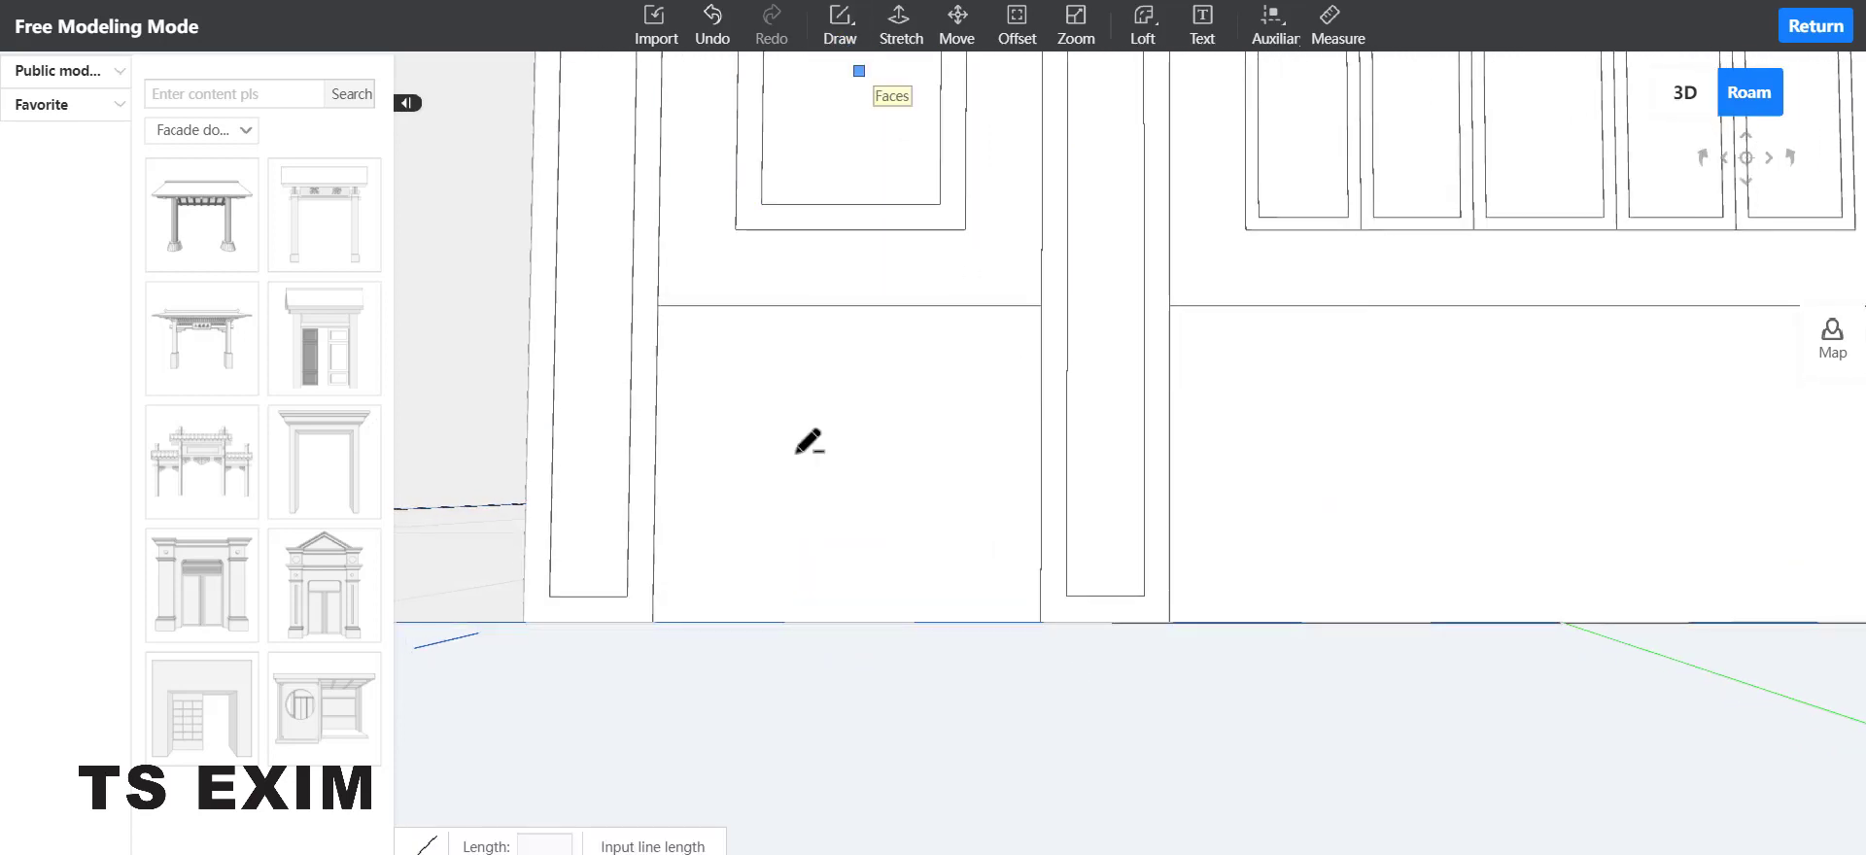
pyautogui.click(549, 596)
pyautogui.click(549, 622)
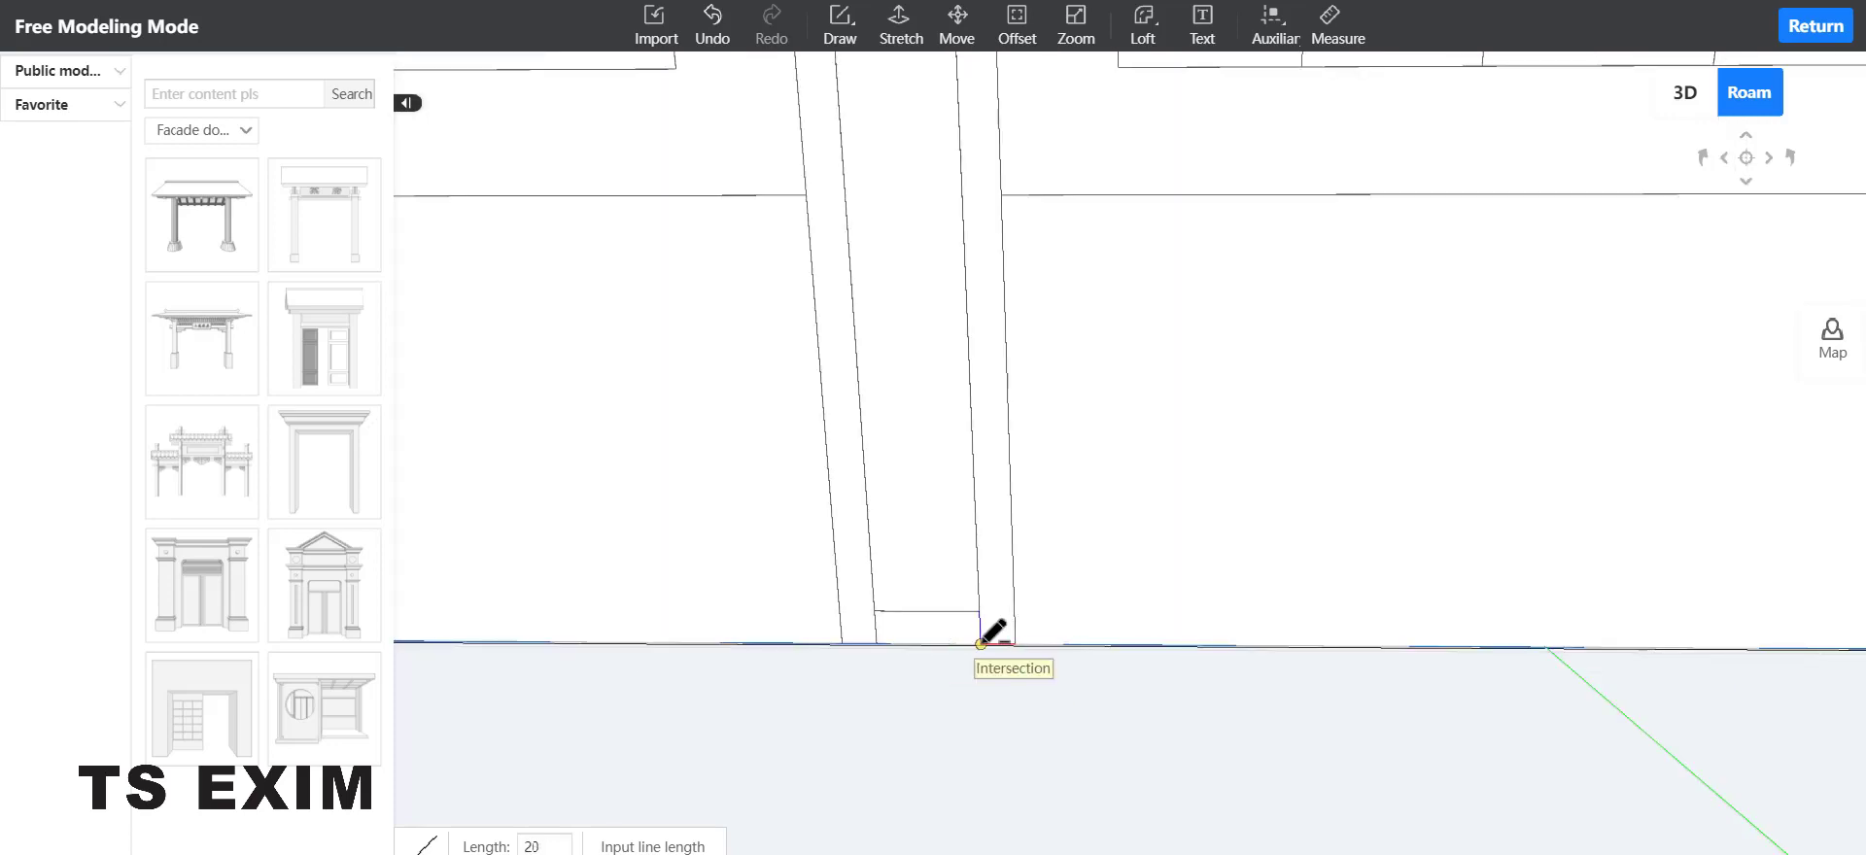
pyautogui.click(998, 652)
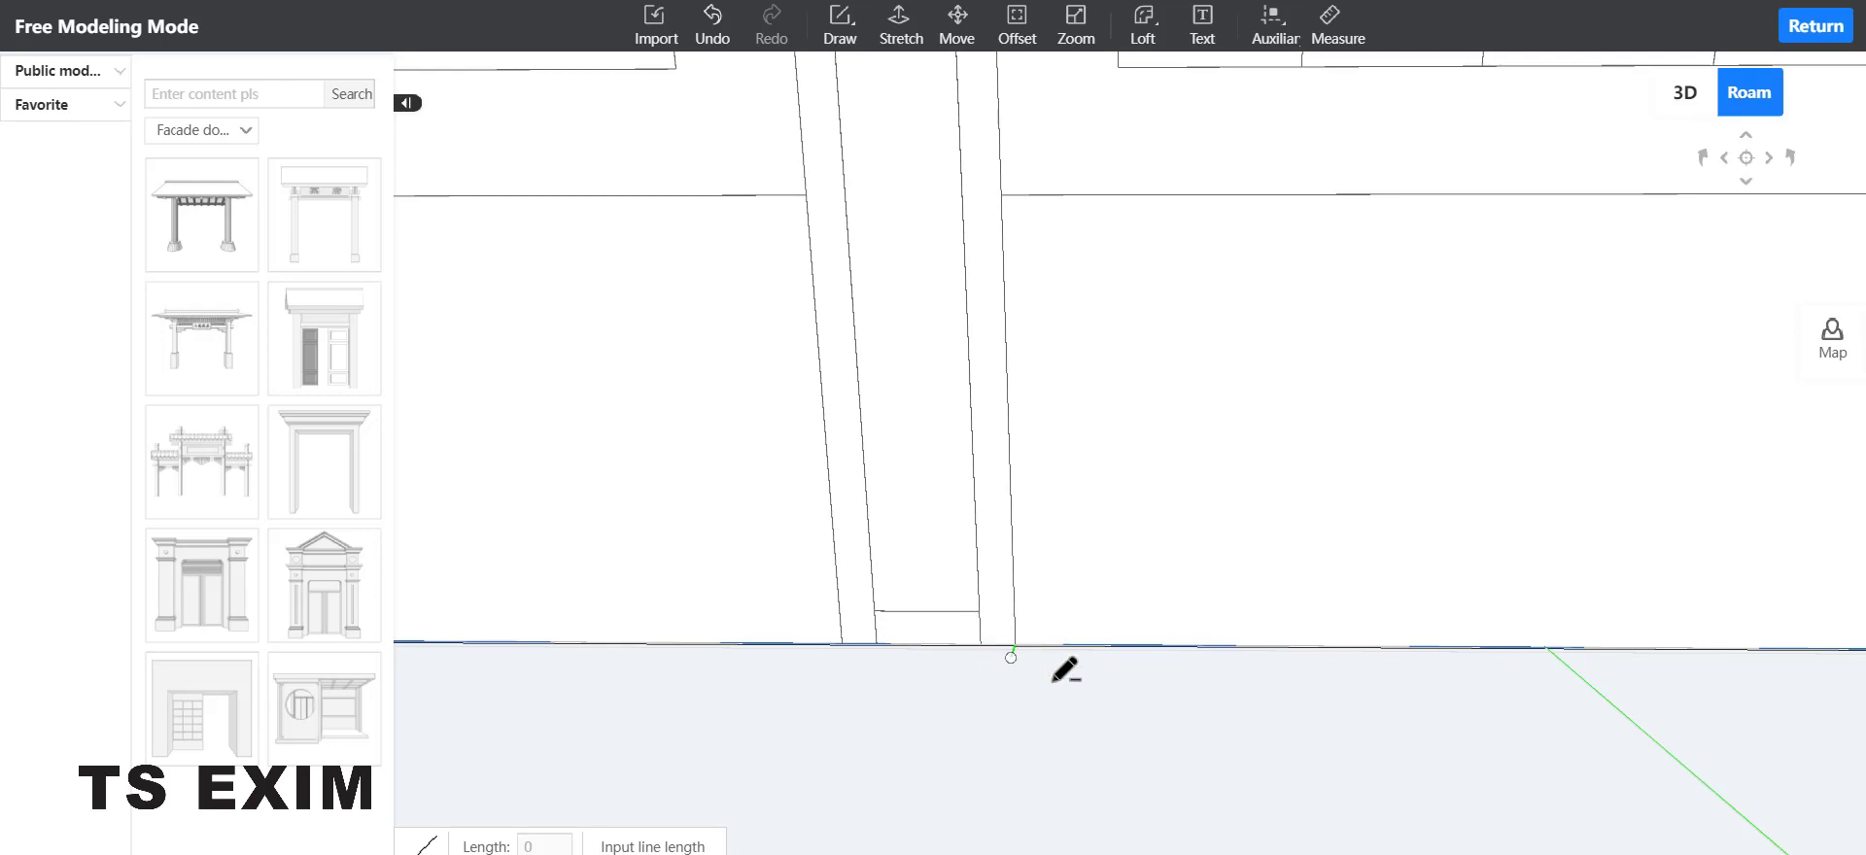
pyautogui.scroll(3, 987, 721)
pyautogui.press('Escape')
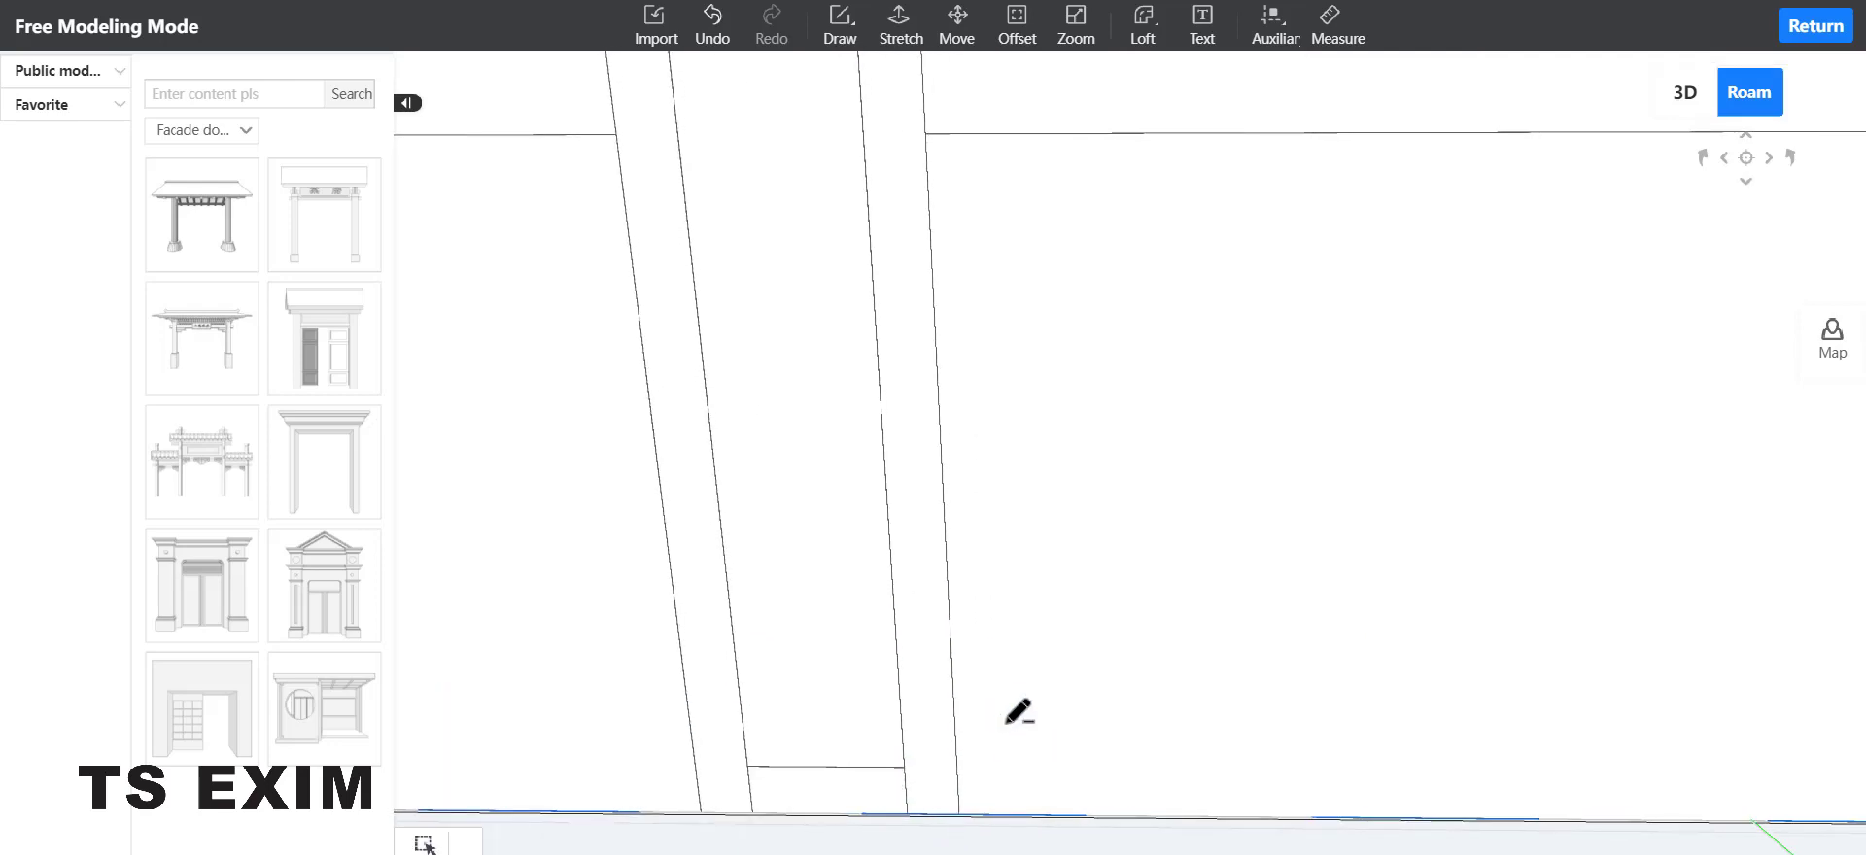
# Step: Delete the bottom inset edges of the left vertical strip and the frame's left leg
pyautogui.click(879, 767)
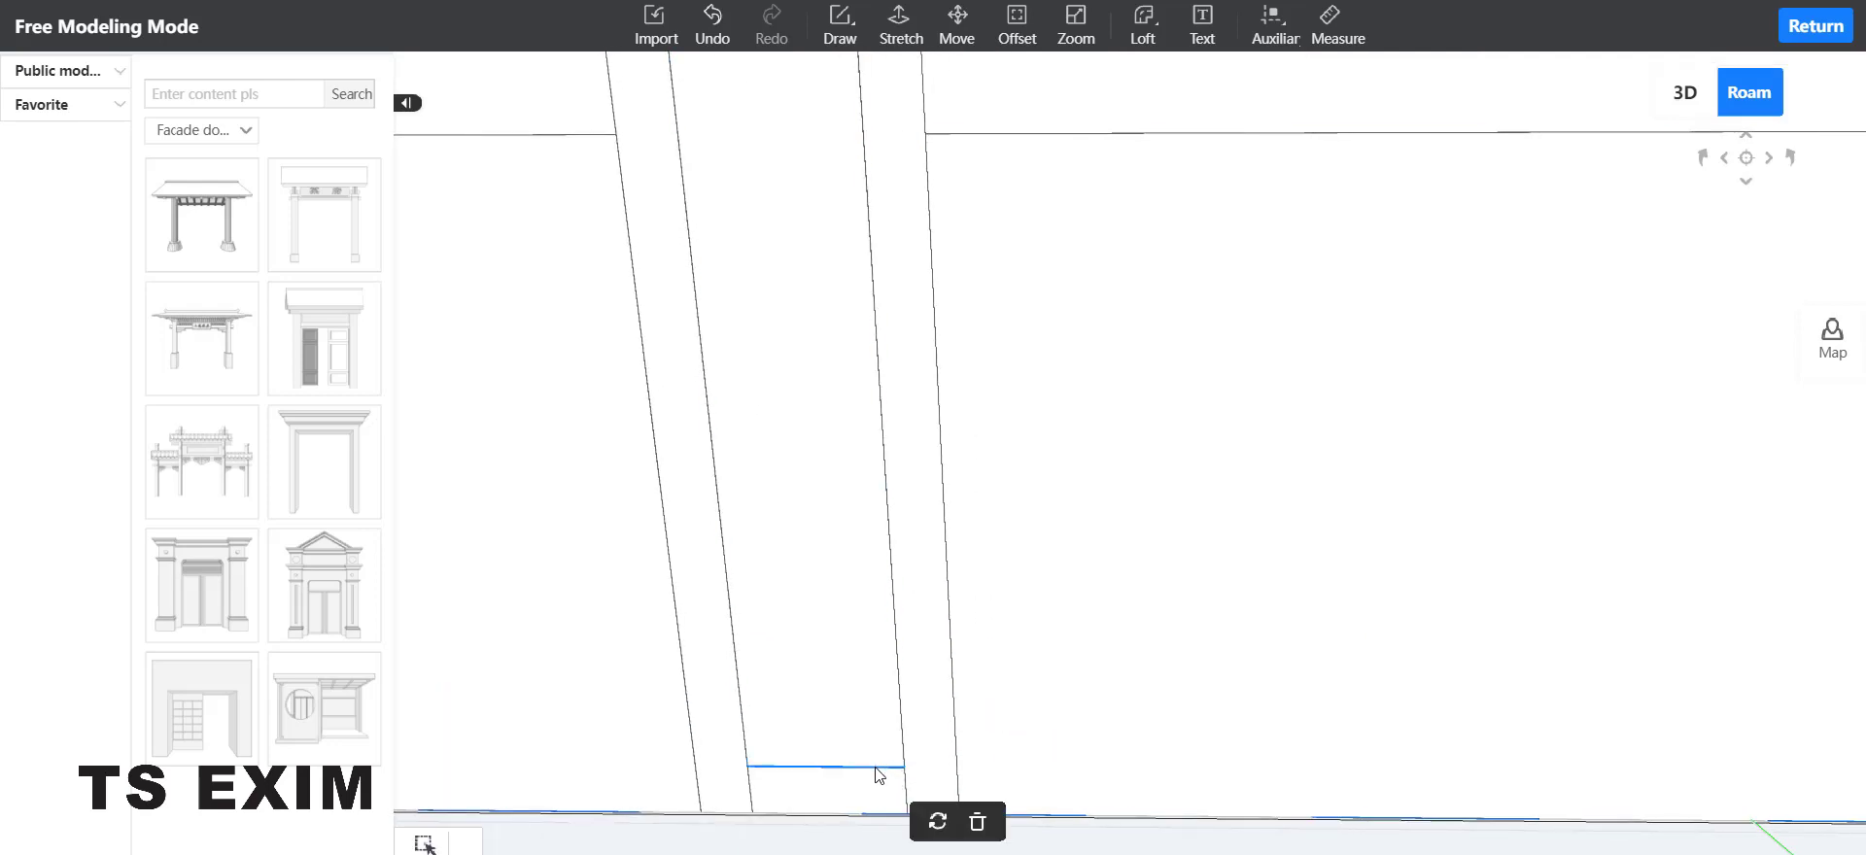
pyautogui.click(974, 812)
pyautogui.scroll(-5, 1137, 816)
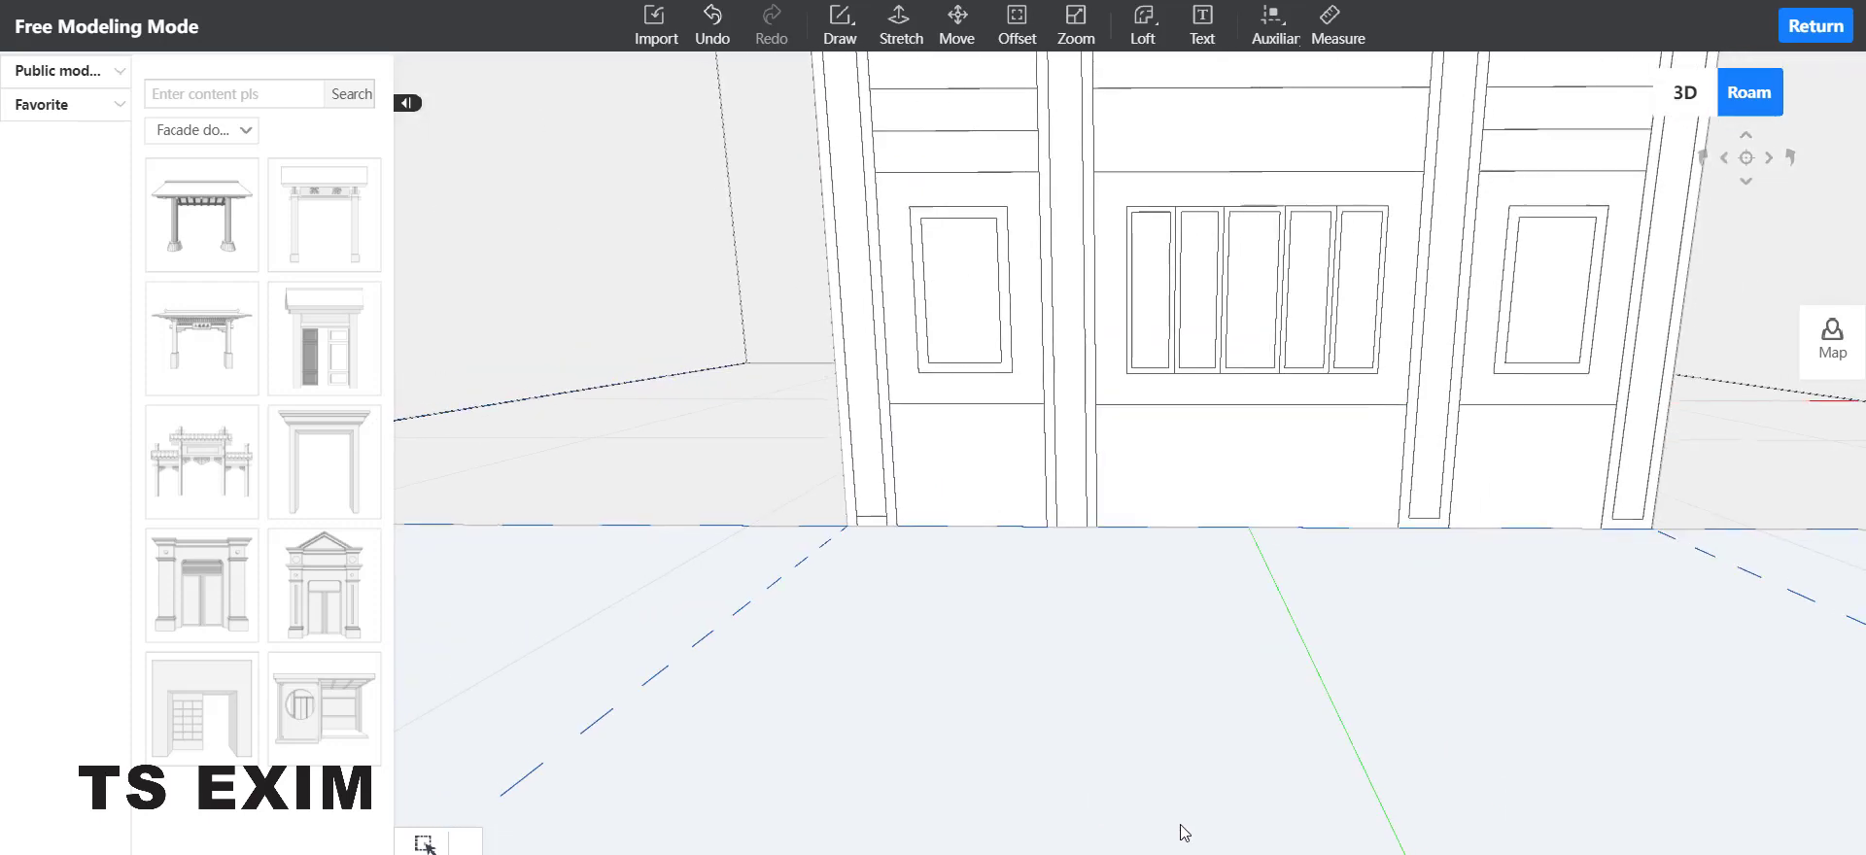
pyautogui.click(877, 524)
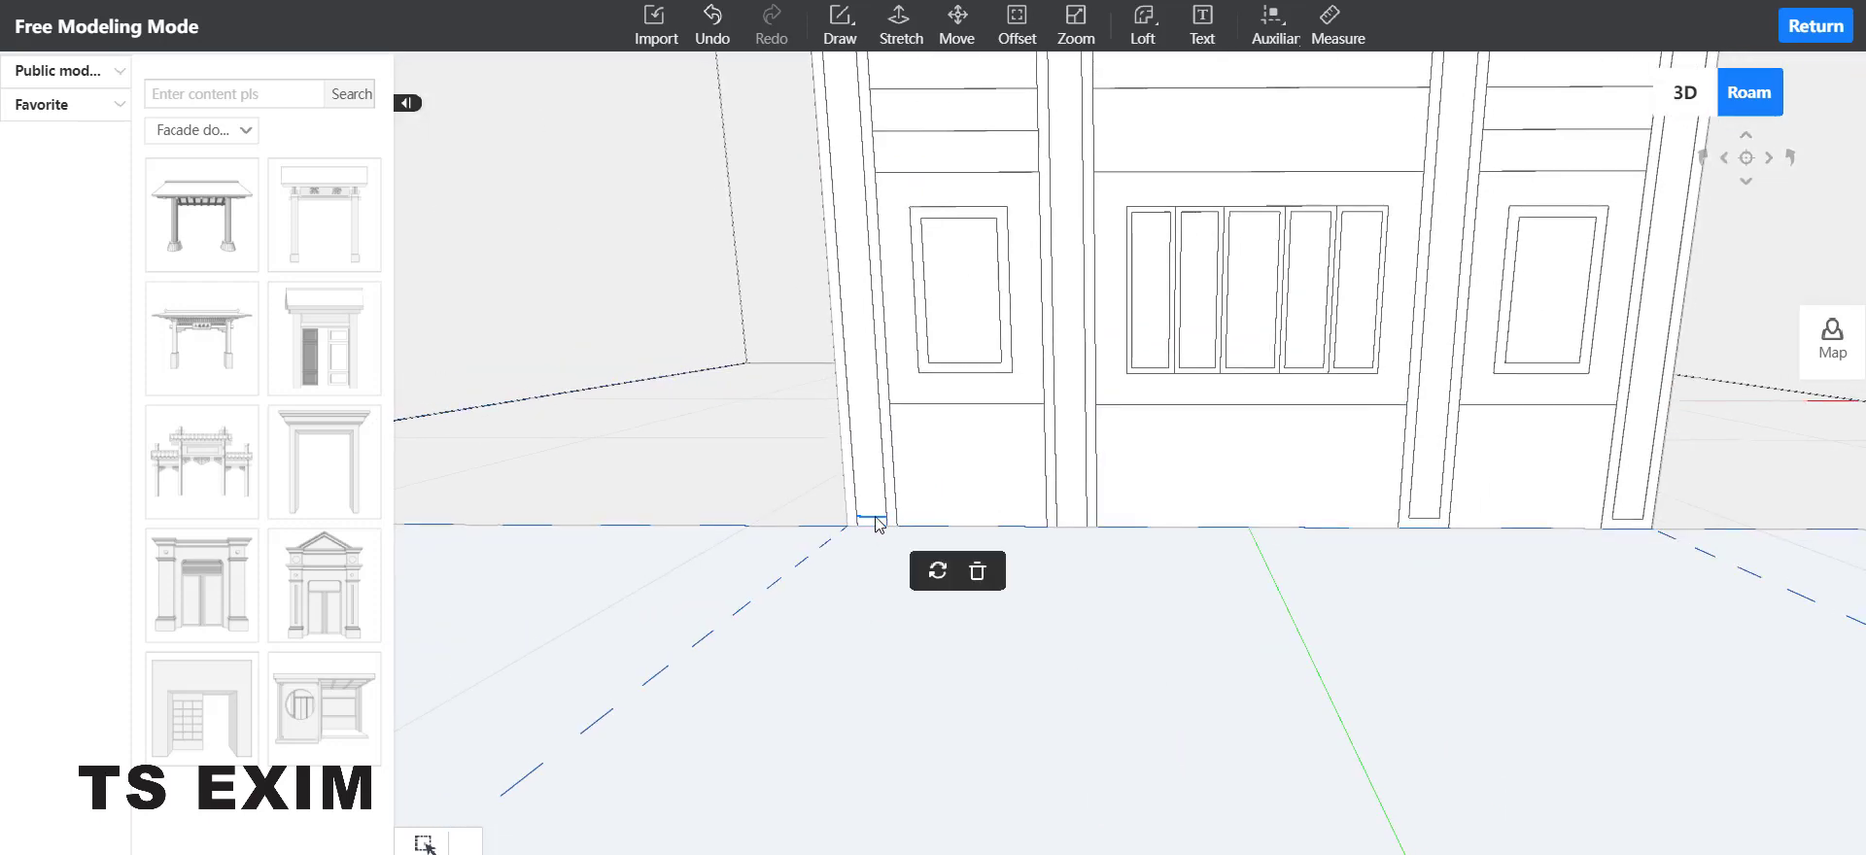
pyautogui.click(974, 571)
# Step: Draw lines extending both inset sides of the right vertical strip from its bottom corners down to the floor edge
pyautogui.scroll(5, 1054, 691)
pyautogui.scroll(-5, 1037, 748)
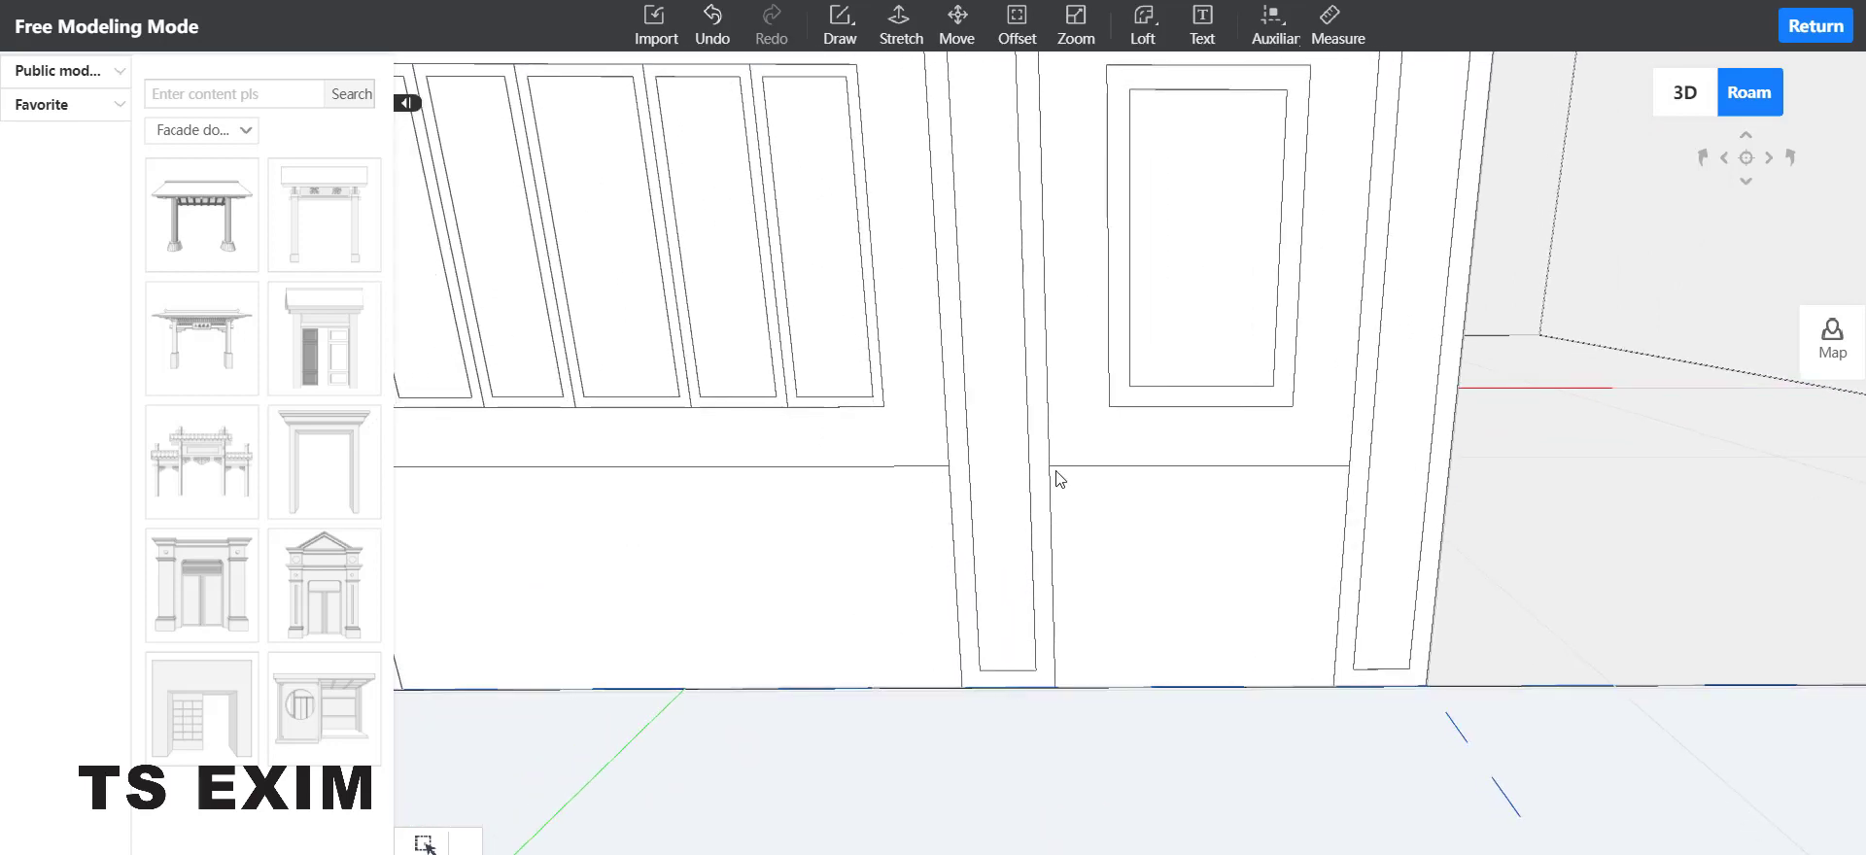
pyautogui.click(840, 24)
pyautogui.click(853, 75)
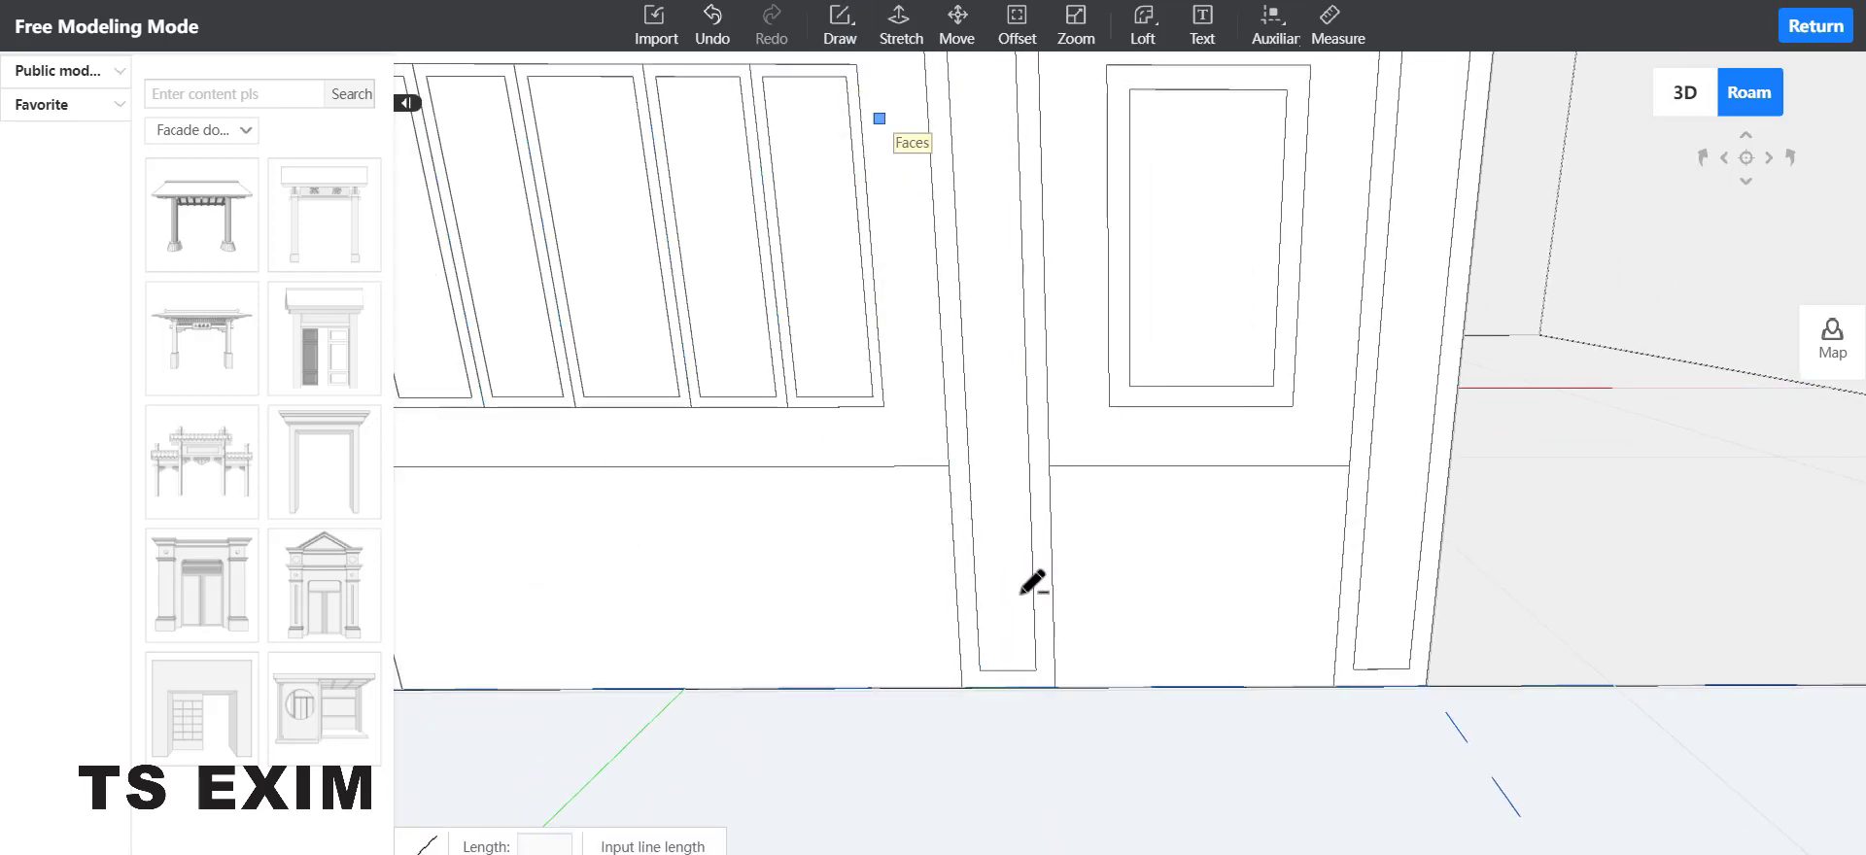
pyautogui.click(980, 670)
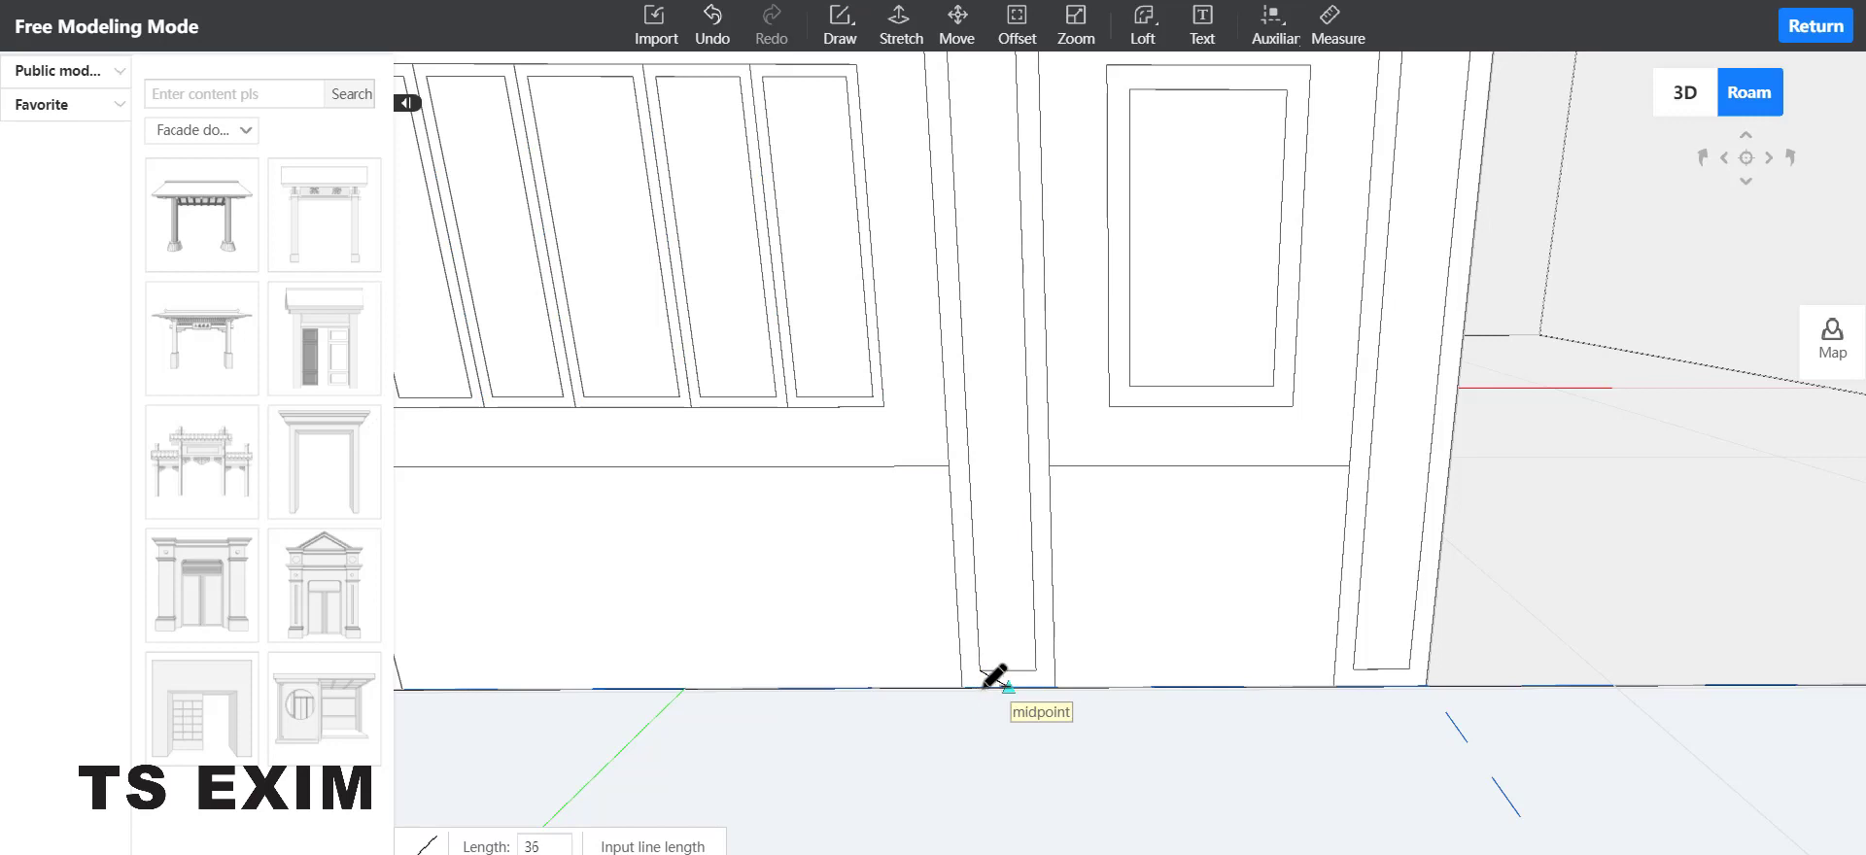
pyautogui.click(1036, 670)
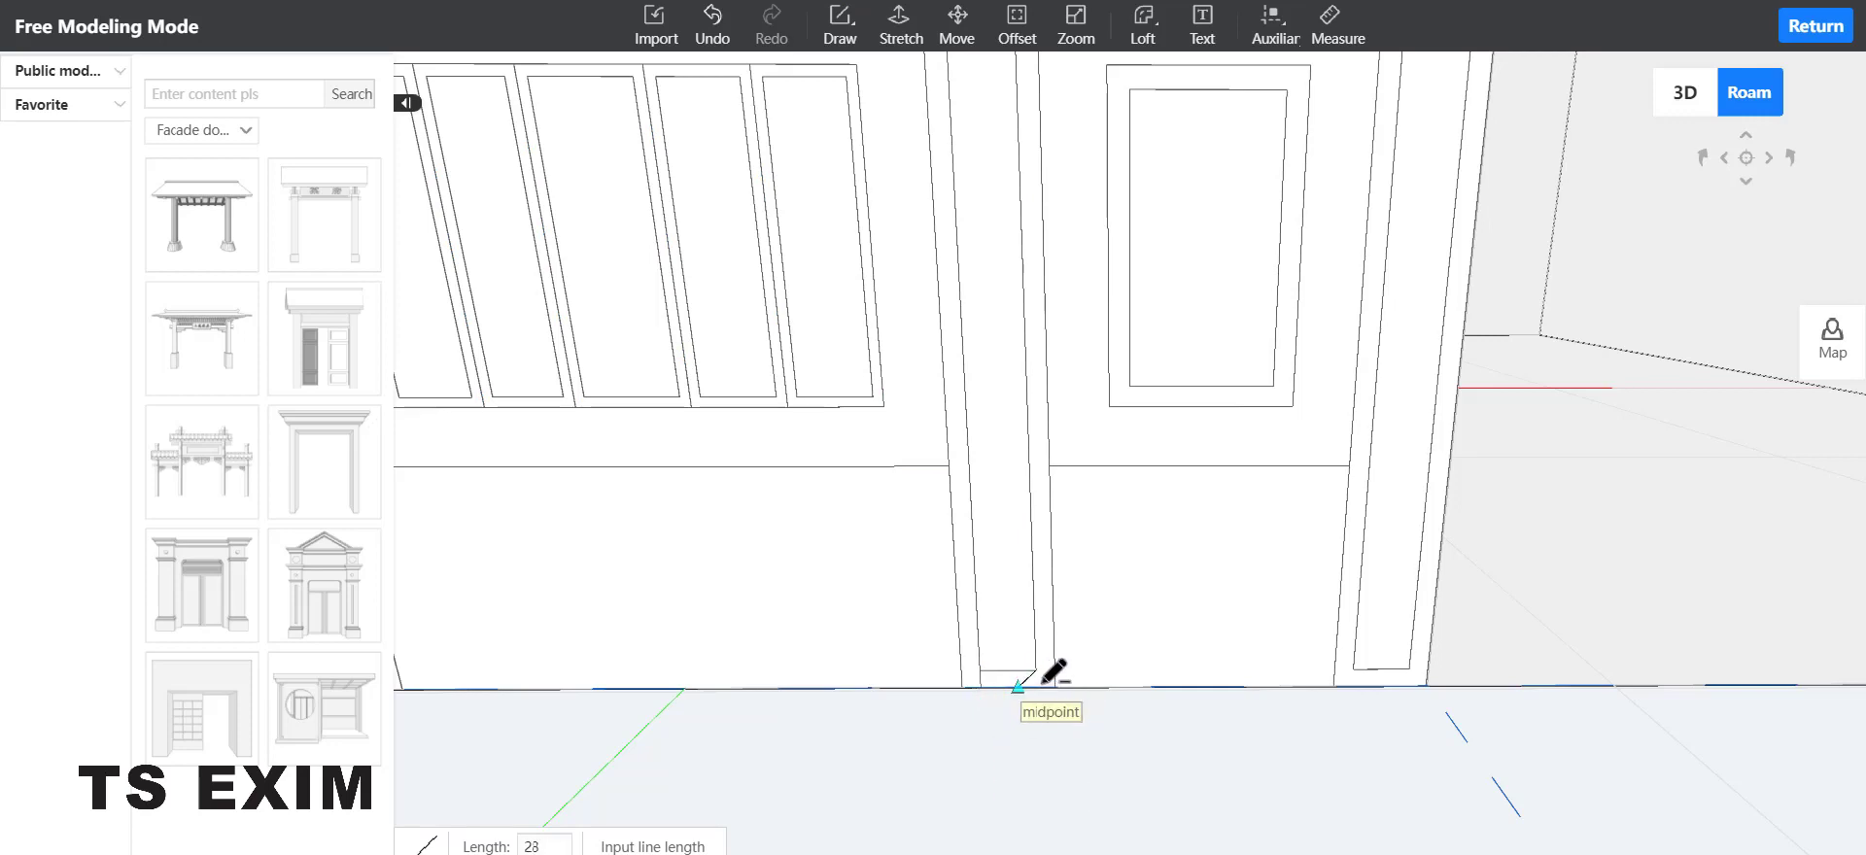
pyautogui.press('Escape')
pyautogui.click(1238, 748)
pyautogui.press('d')
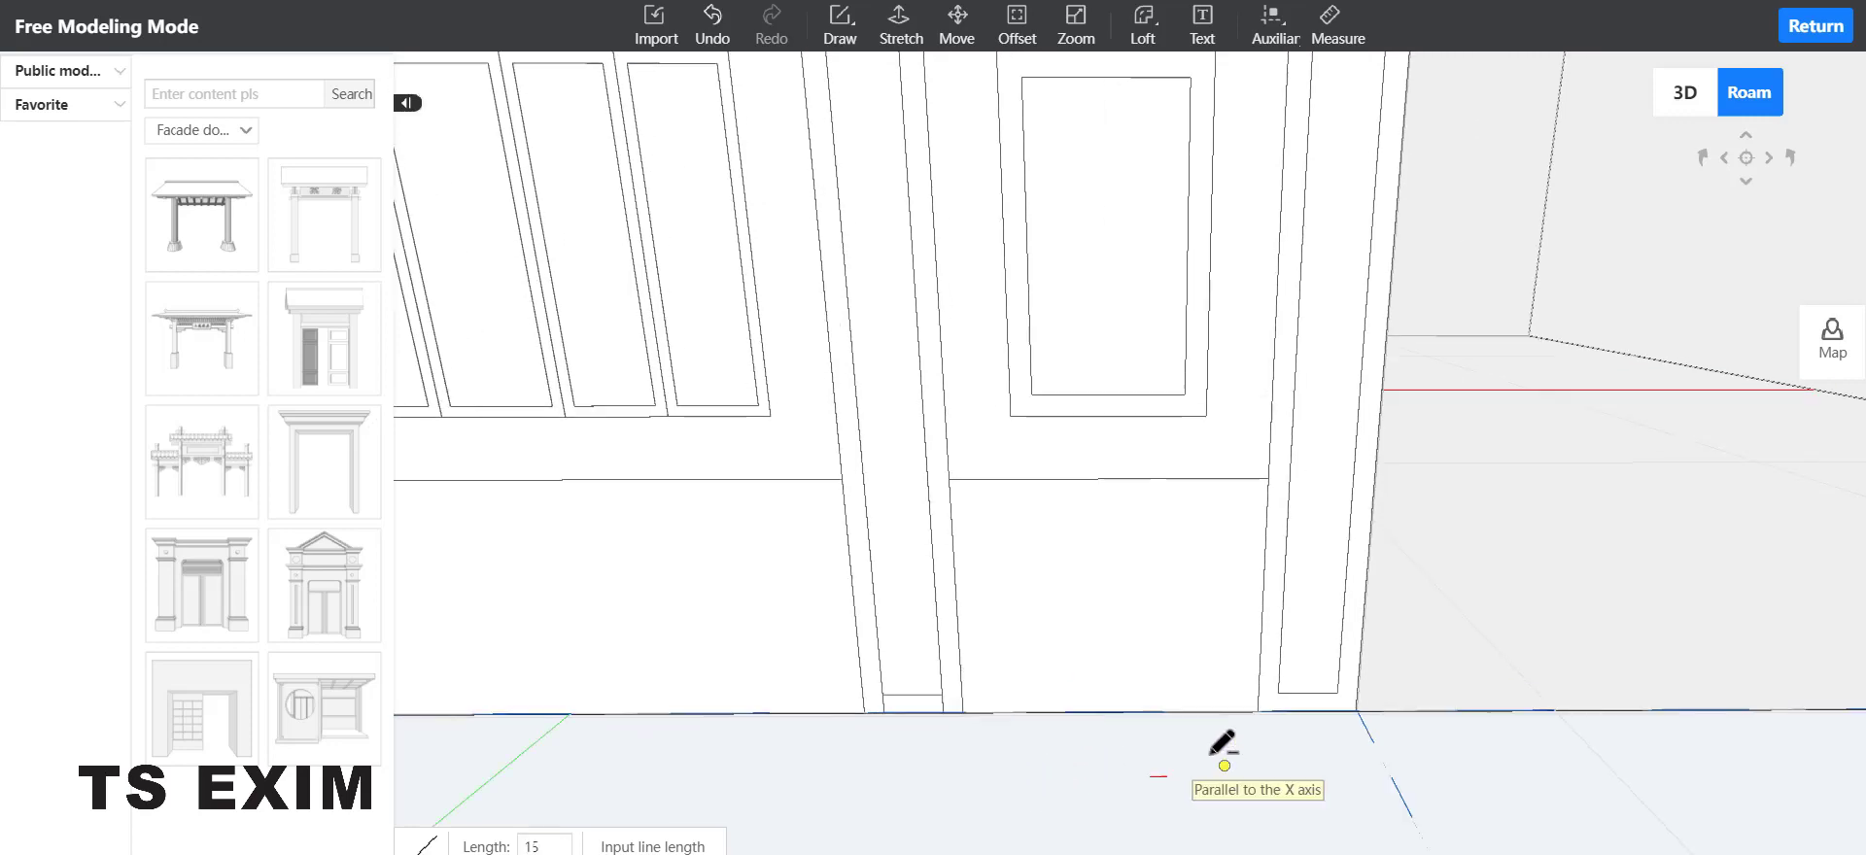
pyautogui.press('Escape')
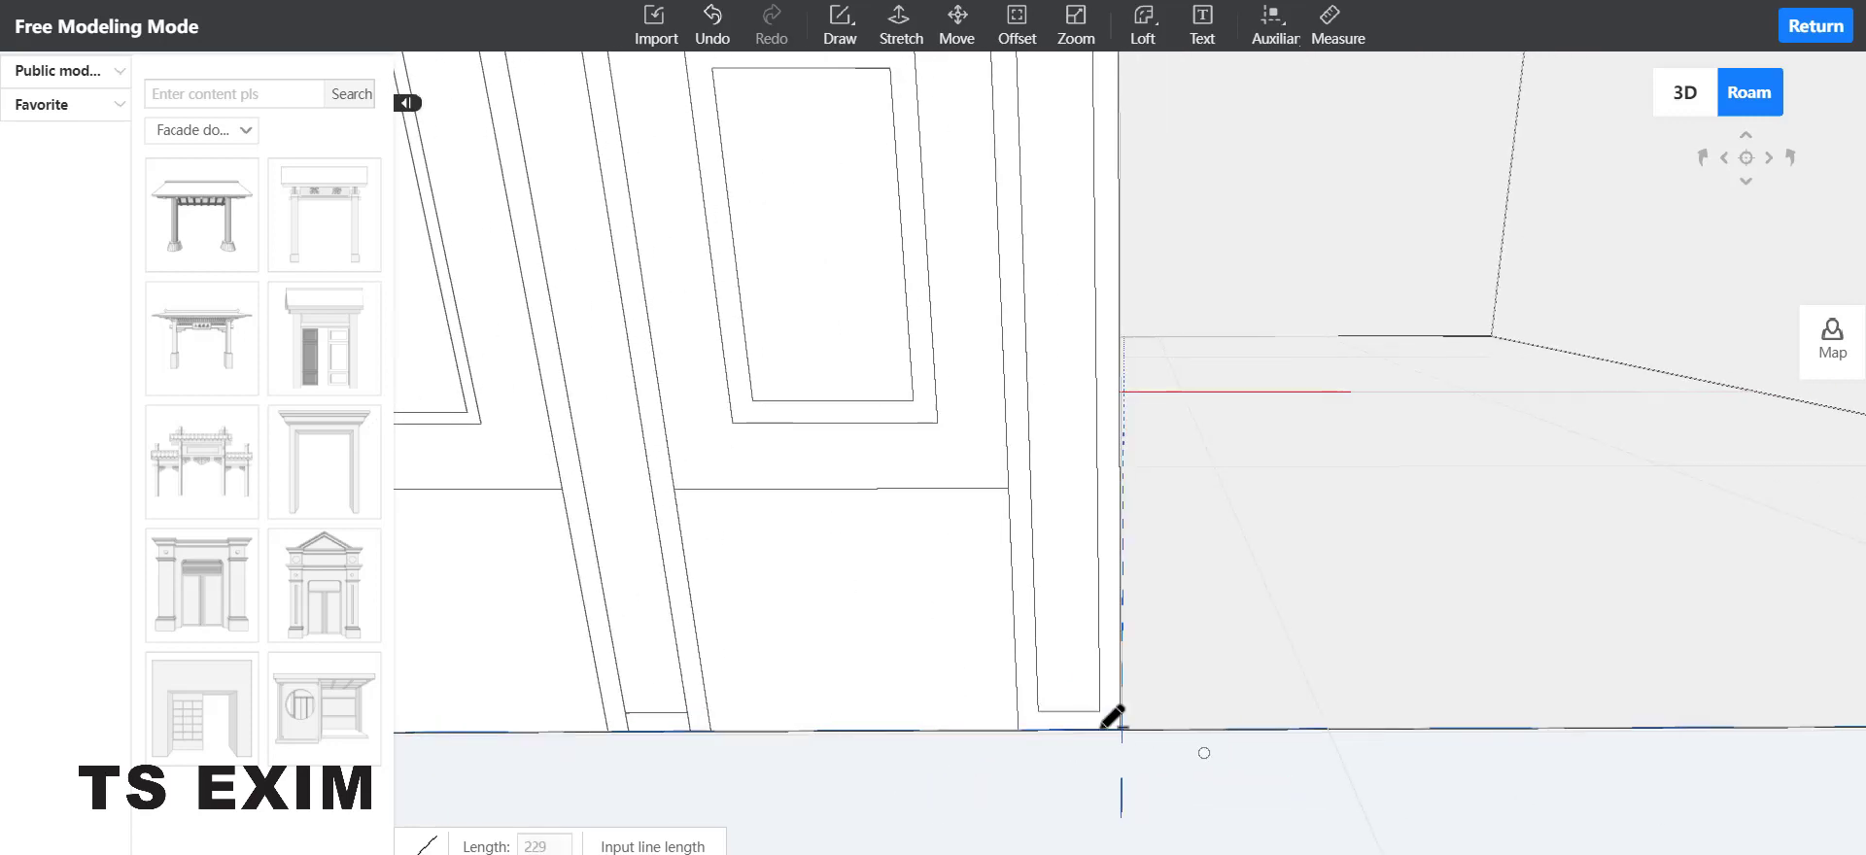
# Step: Draw lines extending the inset sides of the frame's right leg down to the floor edge
pyautogui.click(1038, 711)
pyautogui.click(1039, 729)
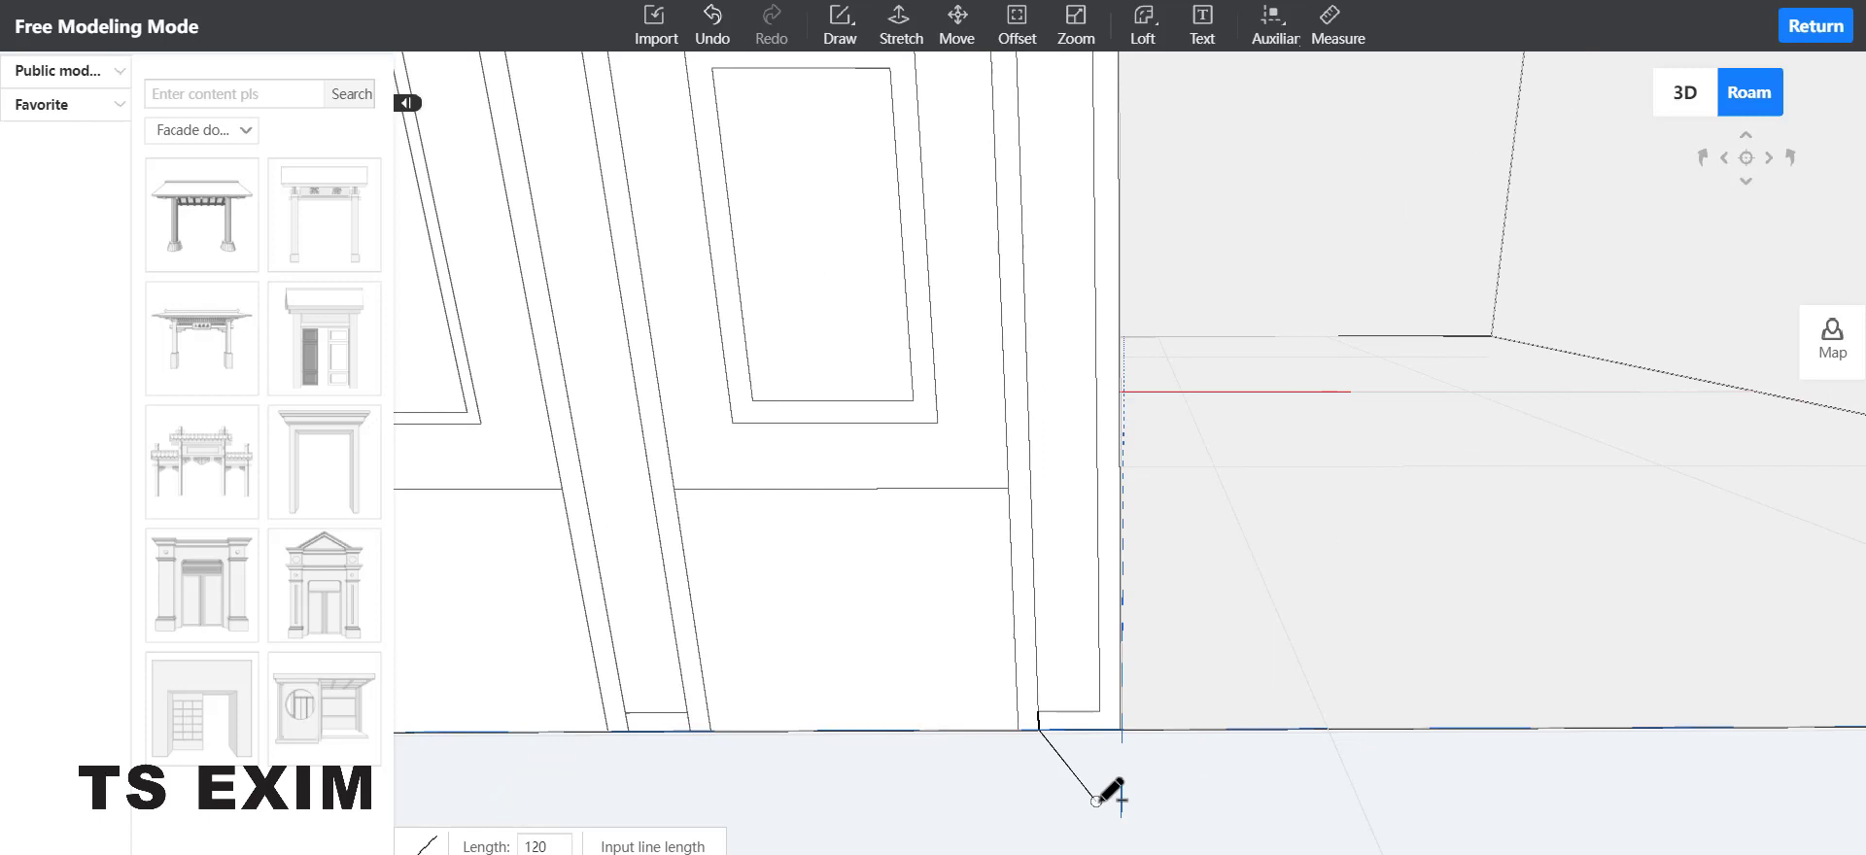
pyautogui.click(1106, 727)
pyautogui.press('Escape')
# Step: Delete the bottom inset edges of the right vertical strip and the frame's right leg
pyautogui.moveTo(1016, 778)
pyautogui.mouseDown()
pyautogui.moveTo(1063, 764)
pyautogui.moveTo(1074, 690)
pyautogui.mouseUp()
pyautogui.click(1076, 656)
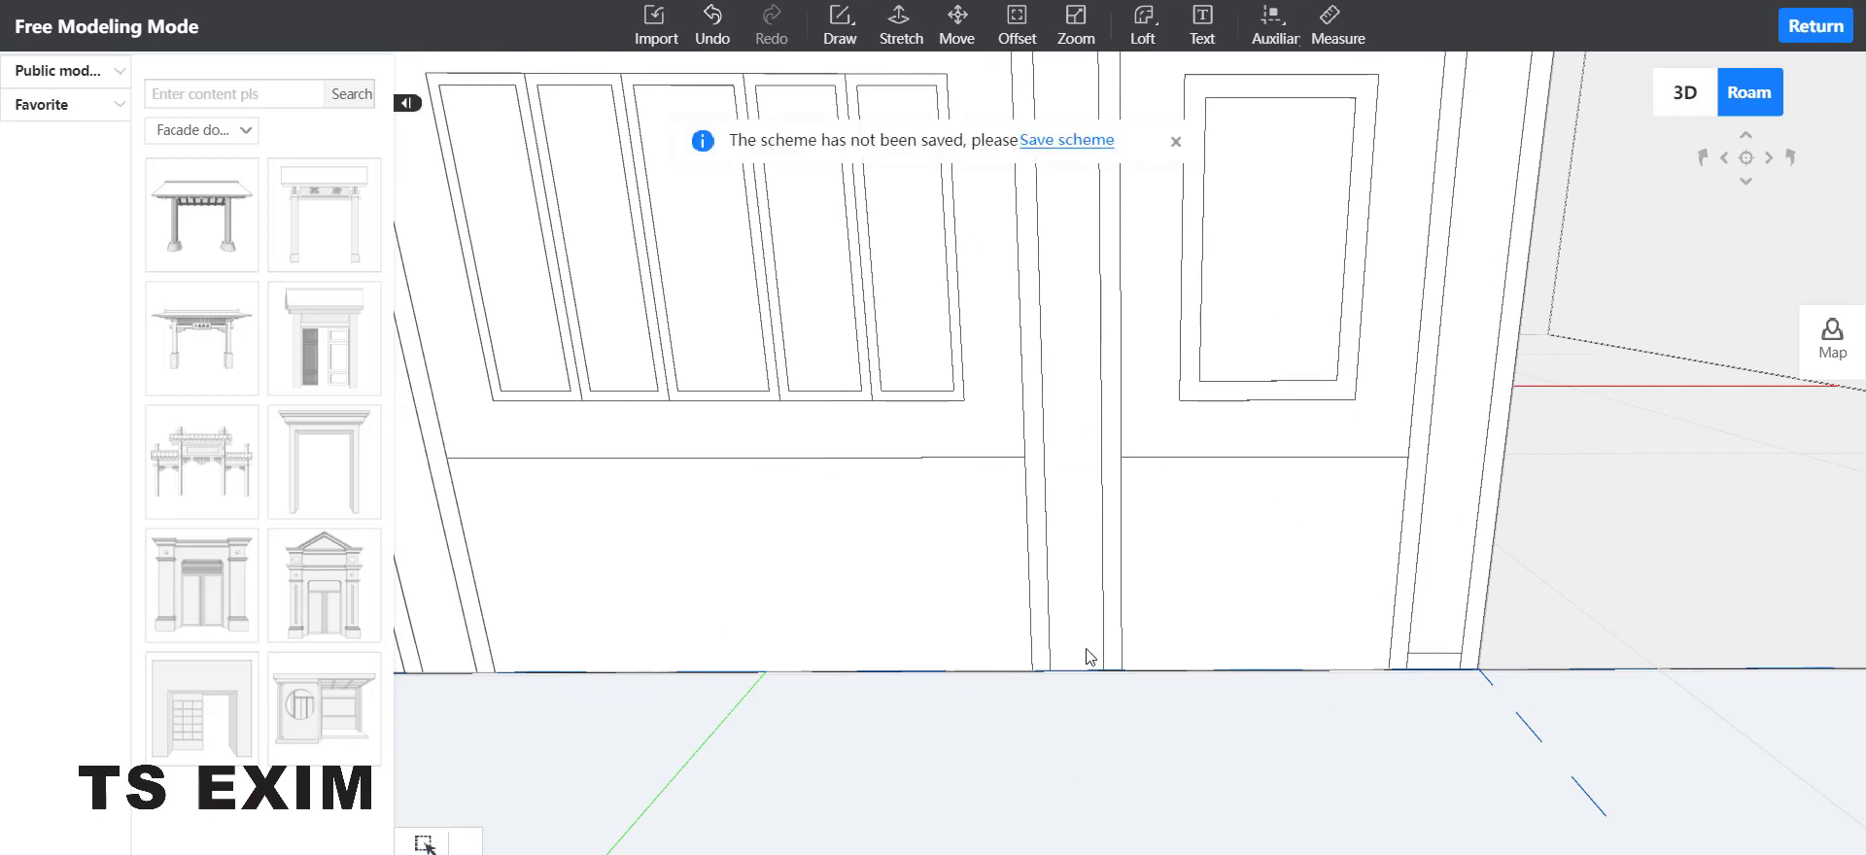
pyautogui.click(1427, 657)
pyautogui.scroll(-6, 1426, 747)
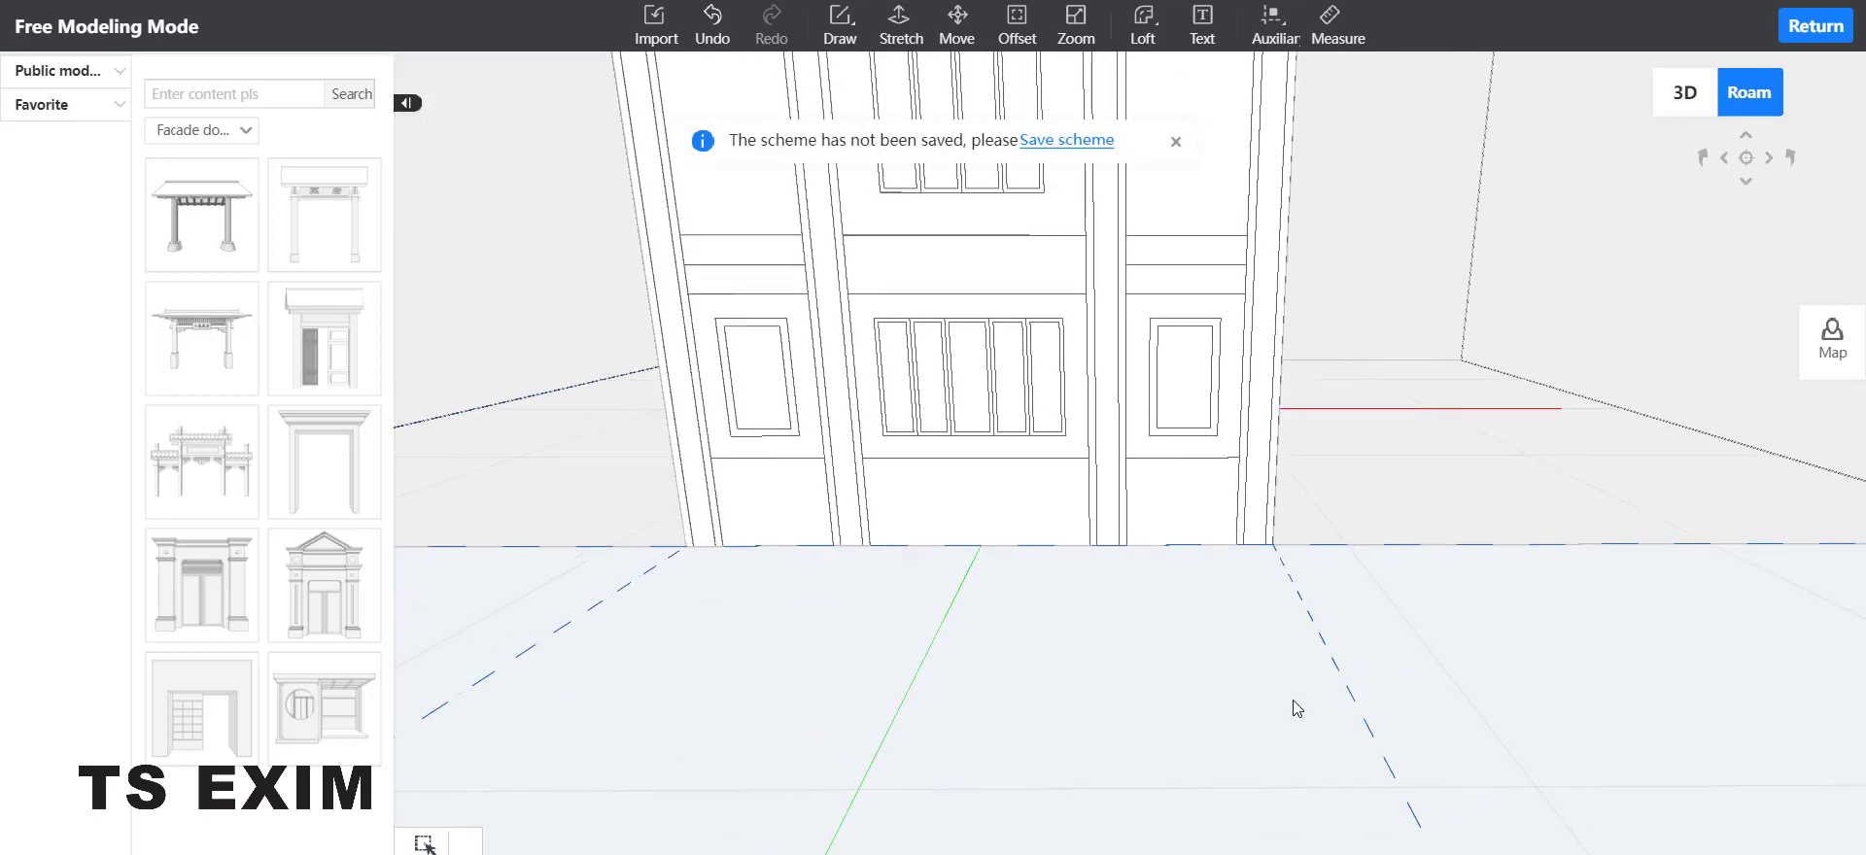
# Step: Undo the last edit and stretch the outer arched frame face by 40 mm
pyautogui.click(712, 25)
pyautogui.click(900, 24)
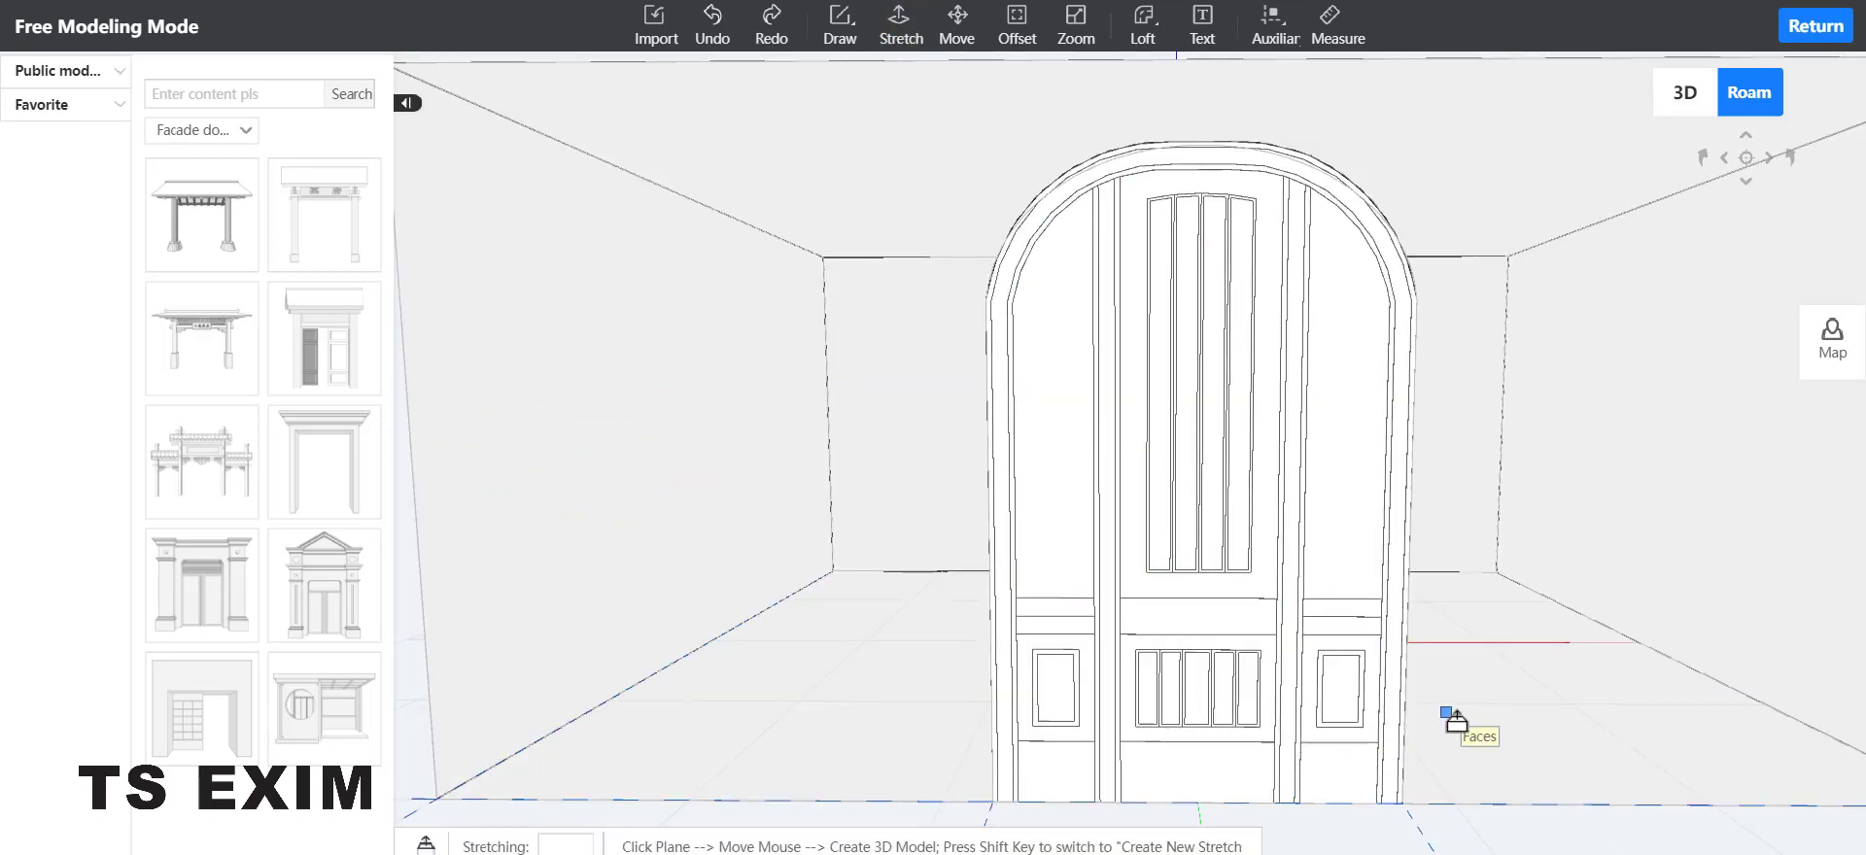
pyautogui.click(1002, 597)
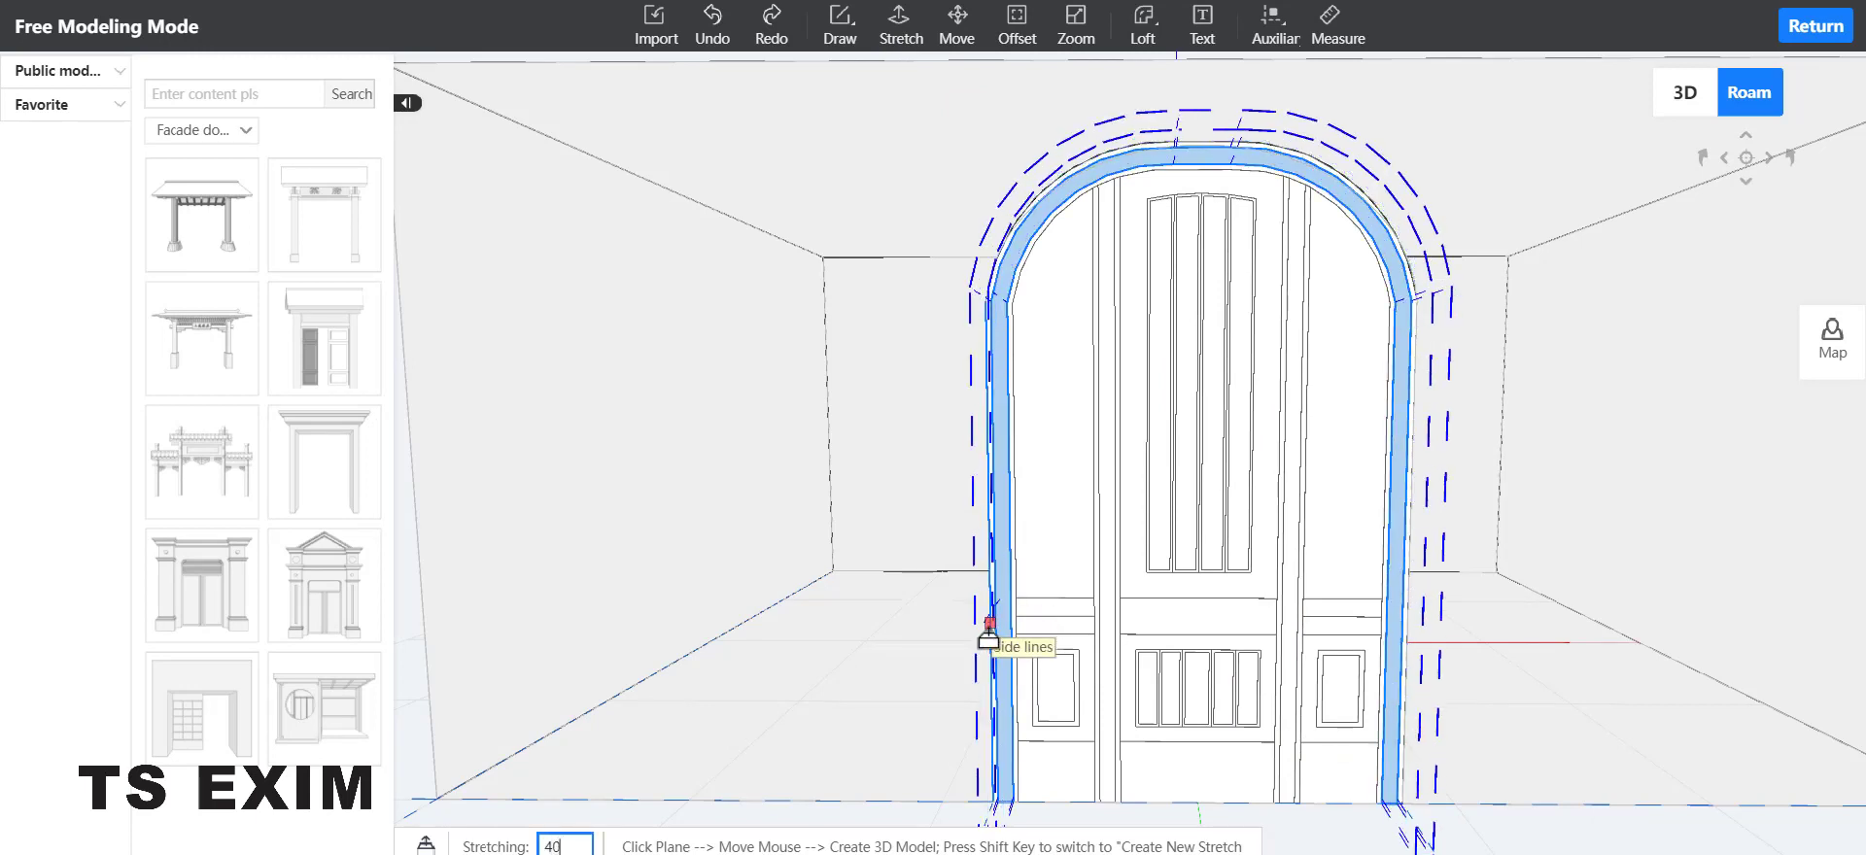
pyautogui.press('Return')
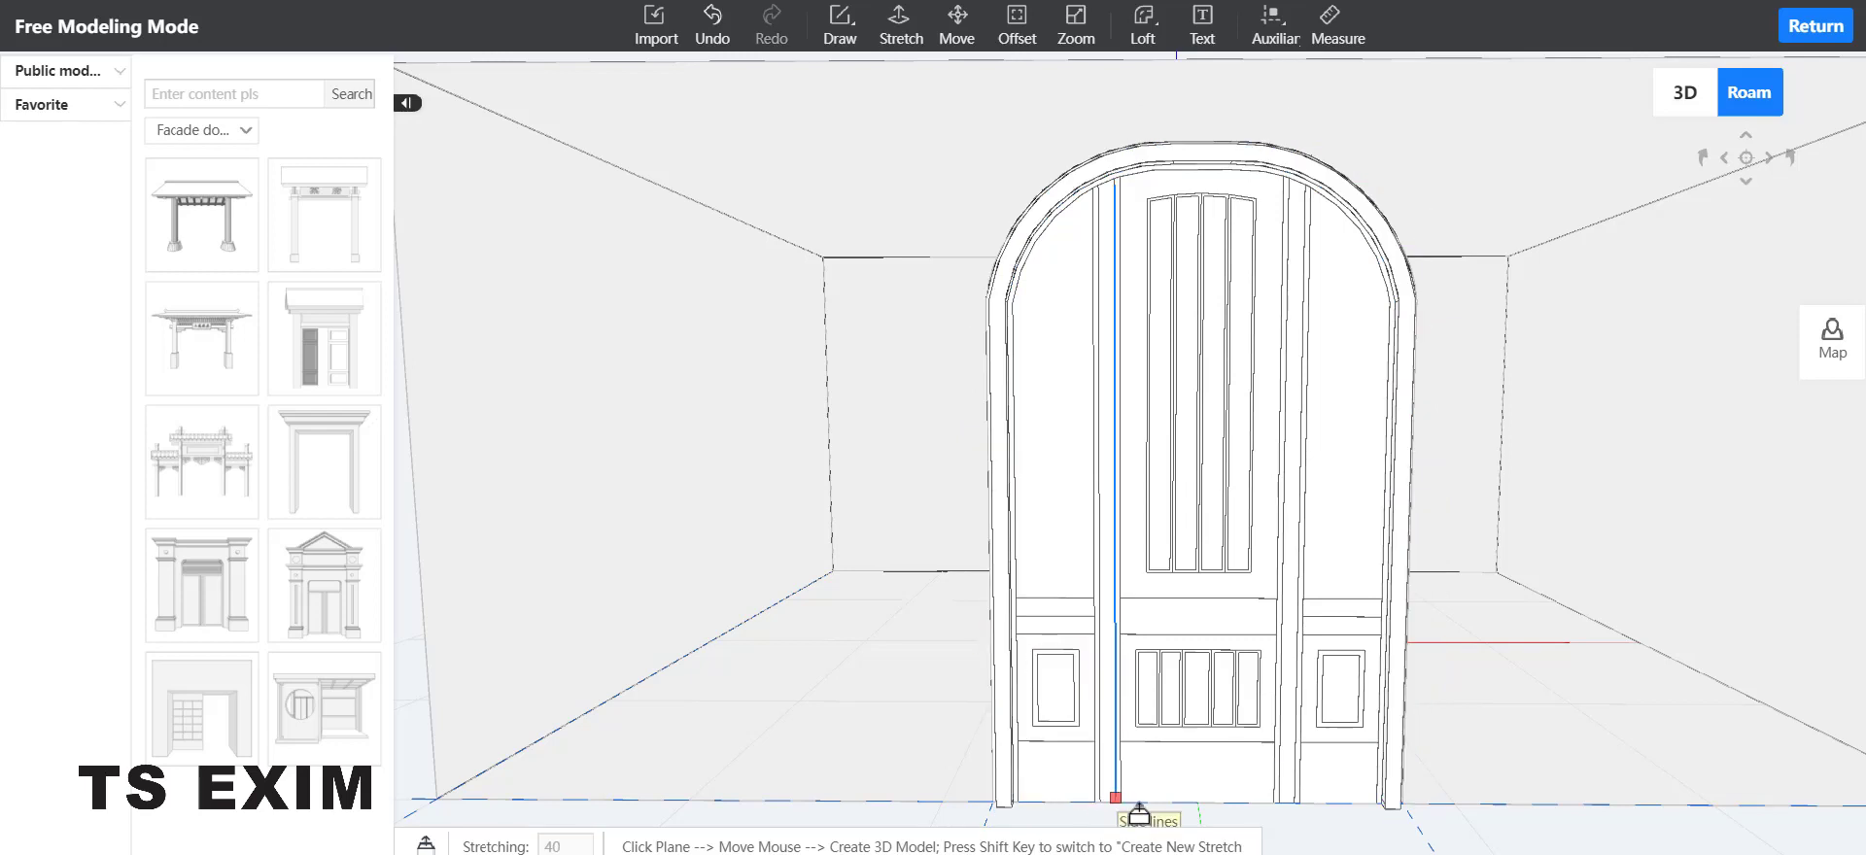
# Step: Stretch the left vertical strip by 40 mm and stretch the matching right vertical strip into 3D
pyautogui.click(1108, 523)
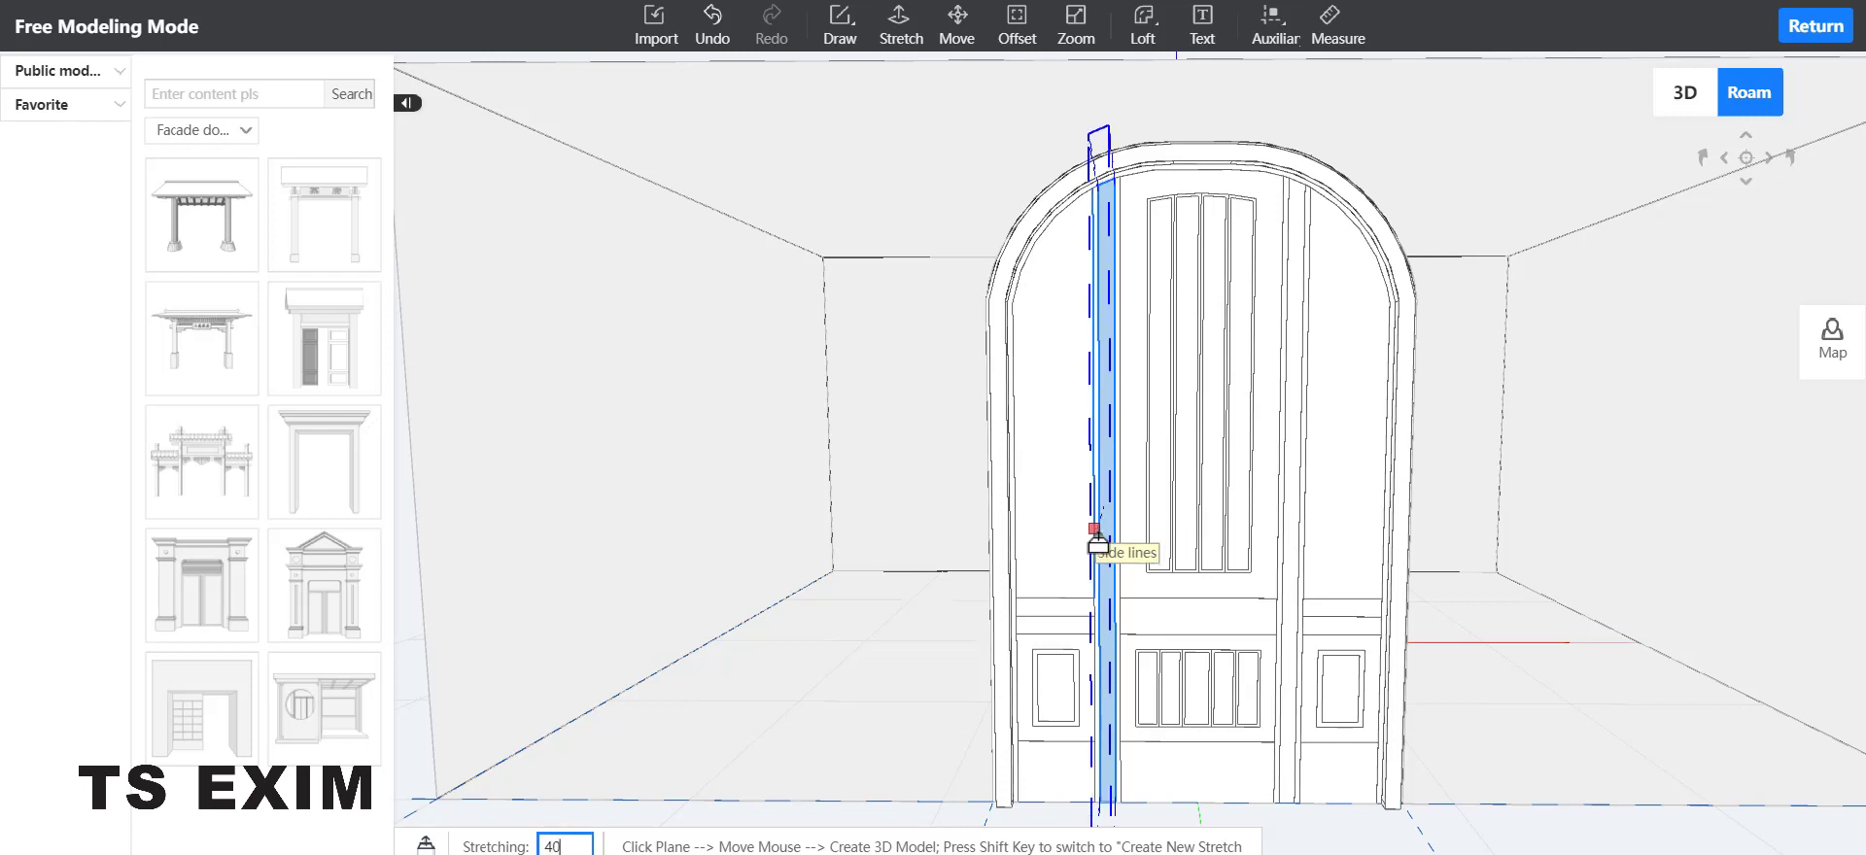
pyautogui.press('Return')
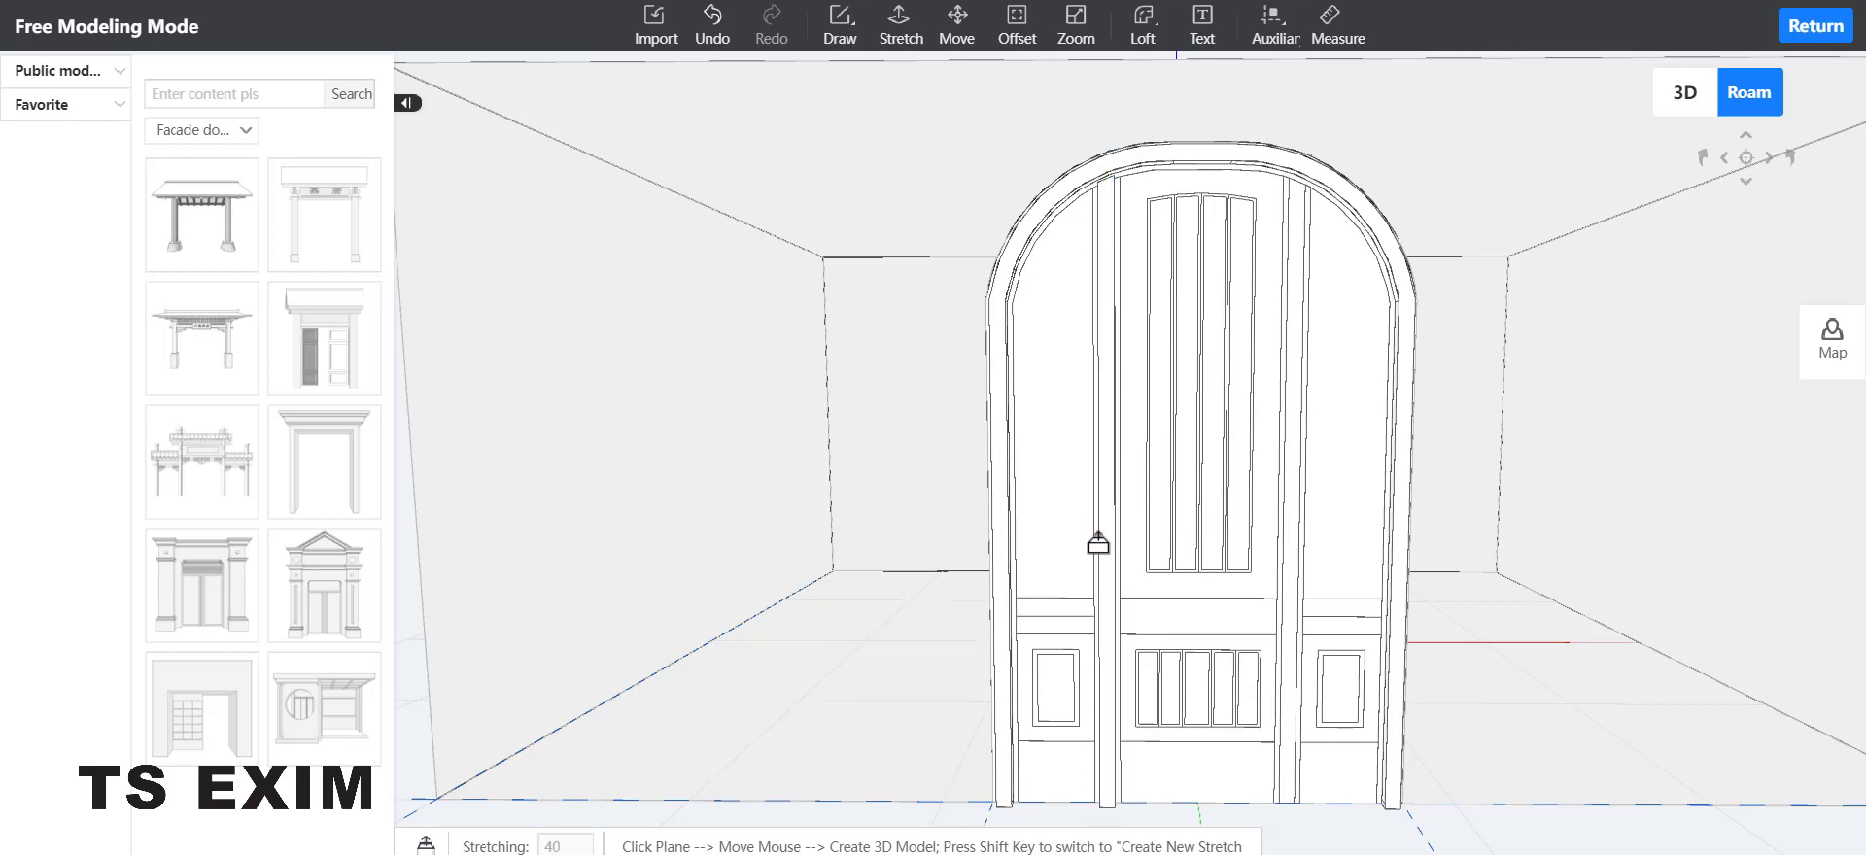
pyautogui.click(1291, 564)
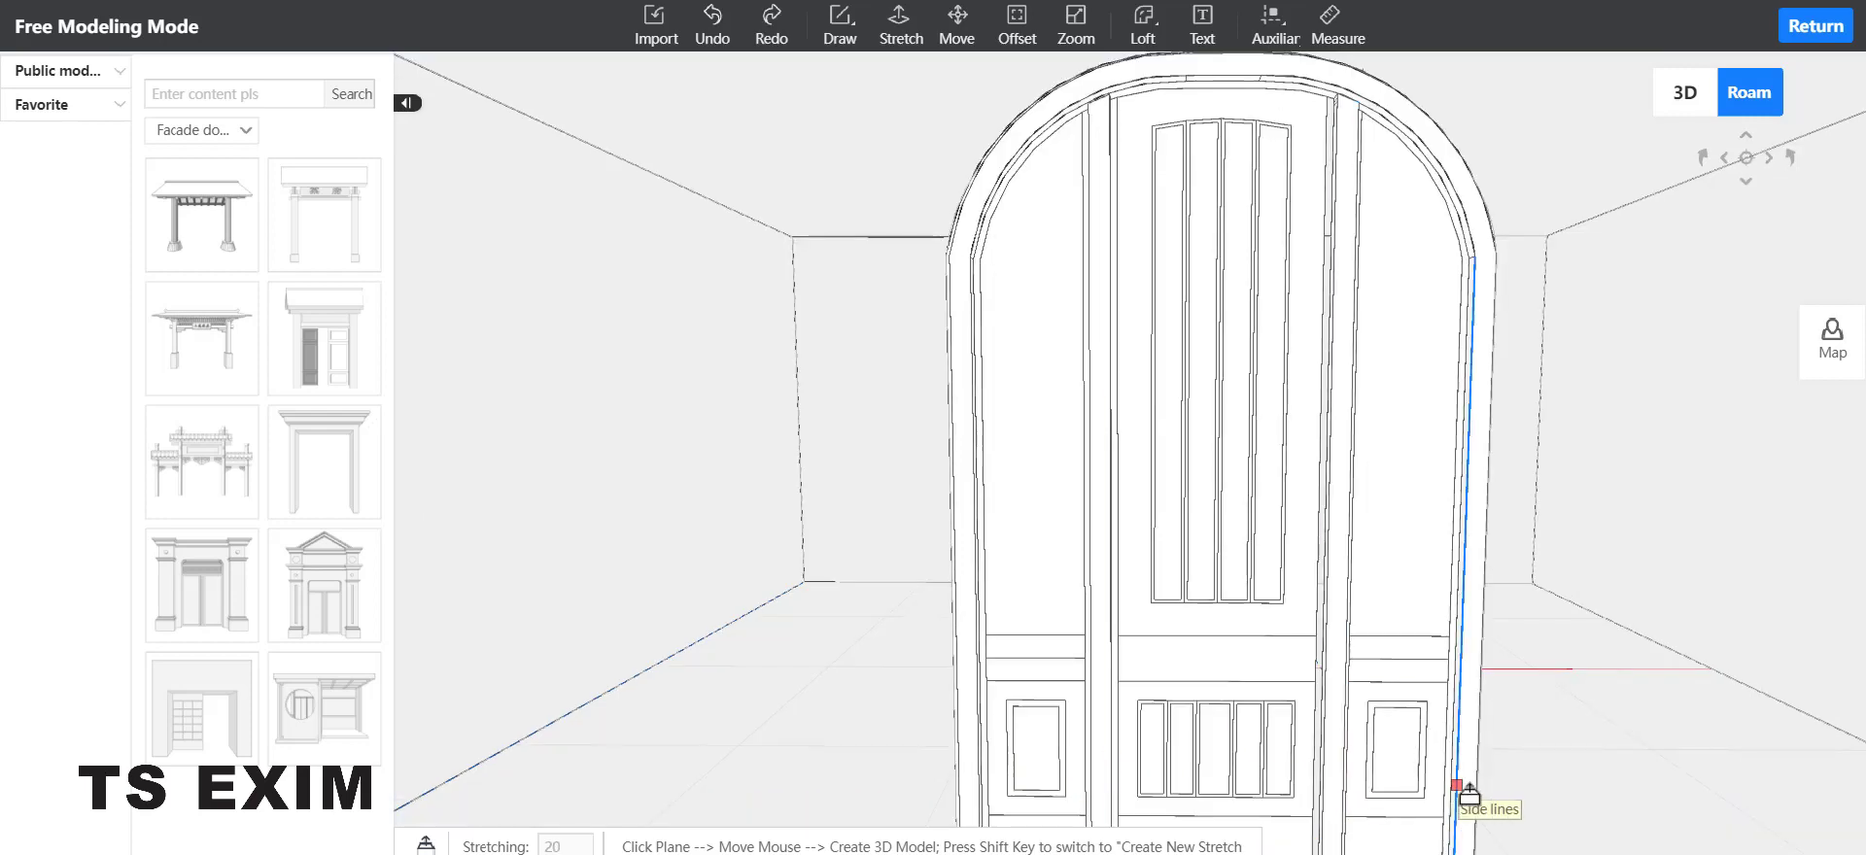
# Step: Stretch the narrow inset band along the inner side of the arched frame by 30 mm
pyautogui.scroll(-3, 1469, 782)
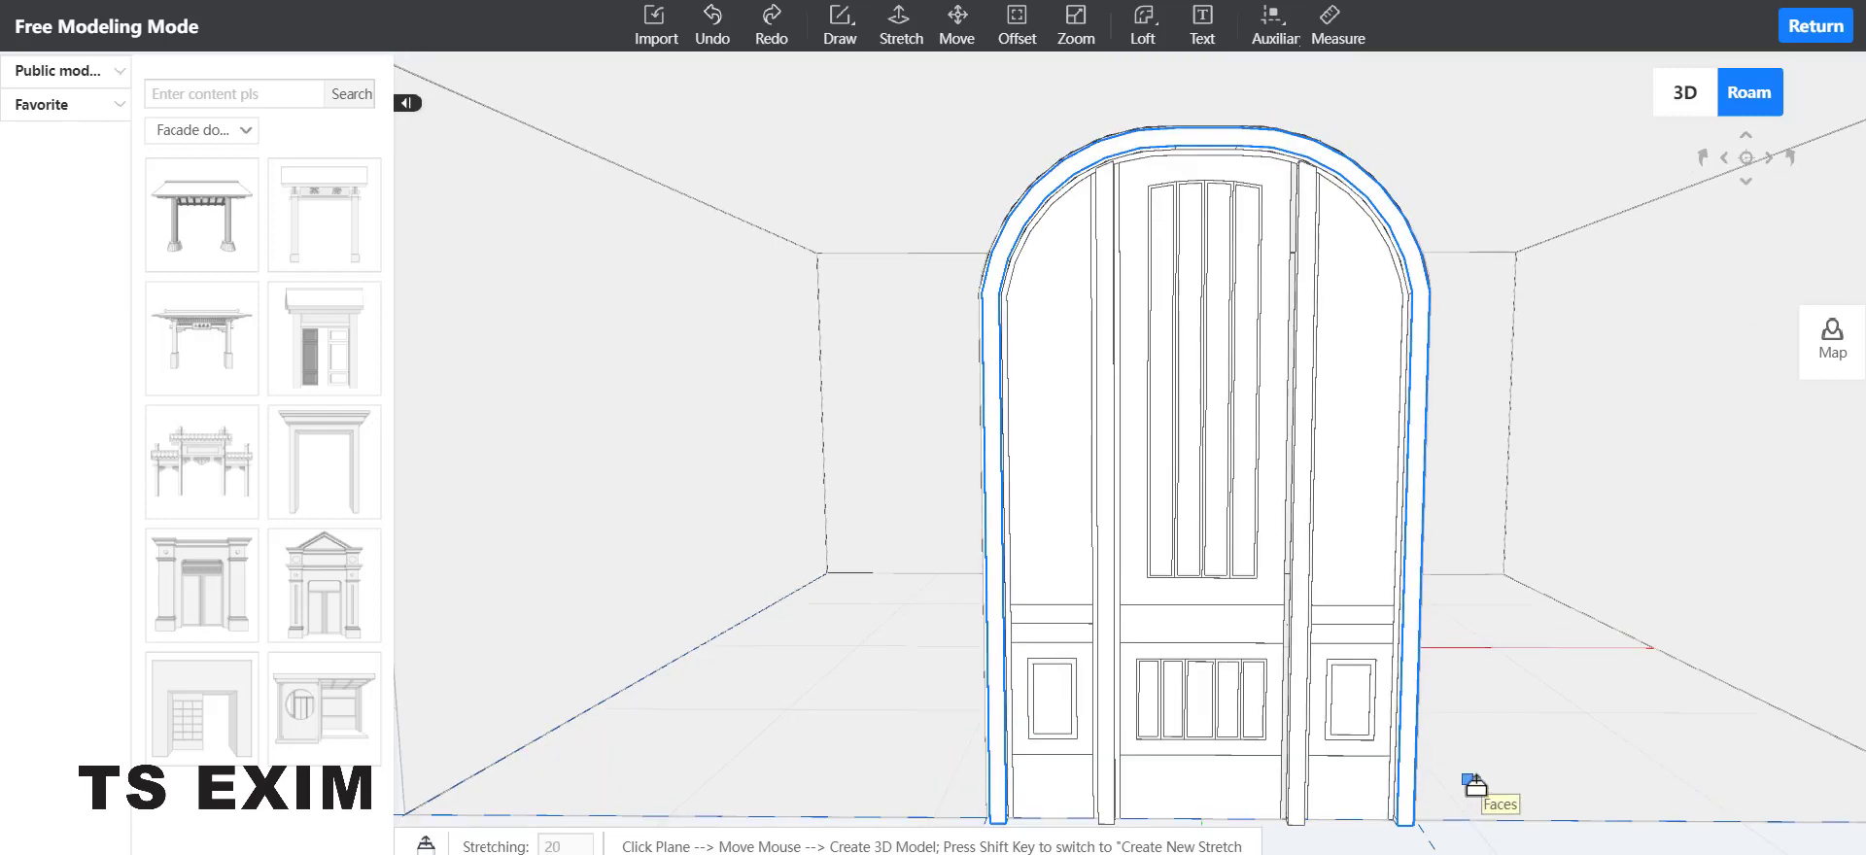
pyautogui.scroll(-2, 1470, 783)
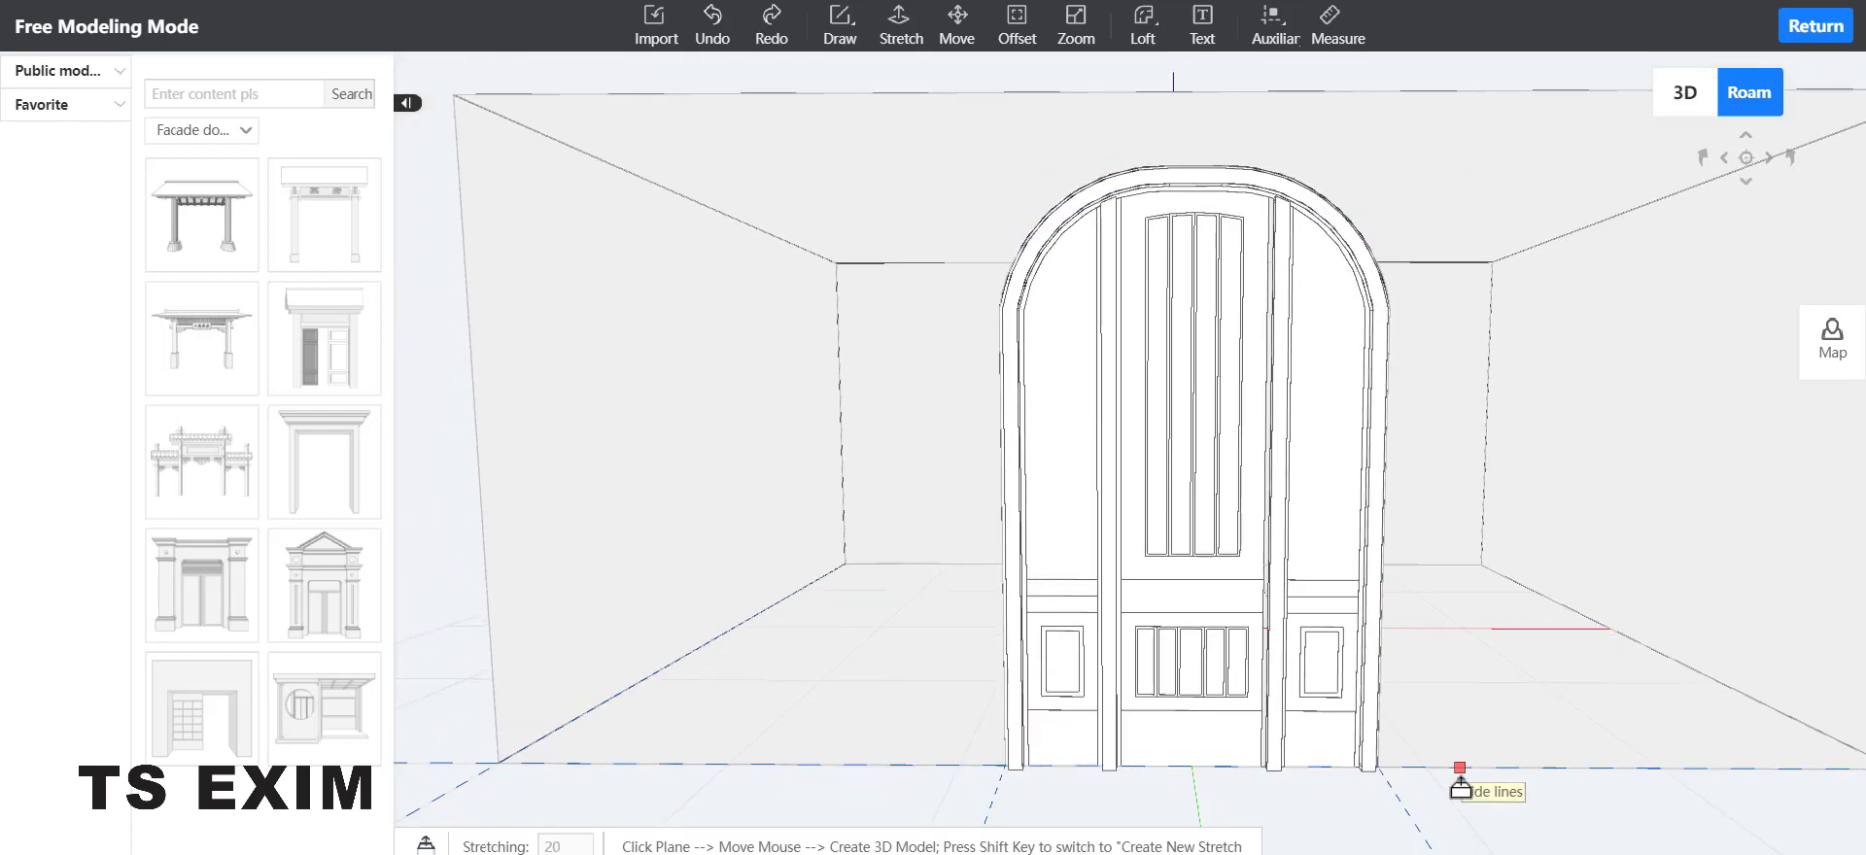
pyautogui.press('e')
pyautogui.scroll(2, 1449, 779)
pyautogui.scroll(5, 1282, 700)
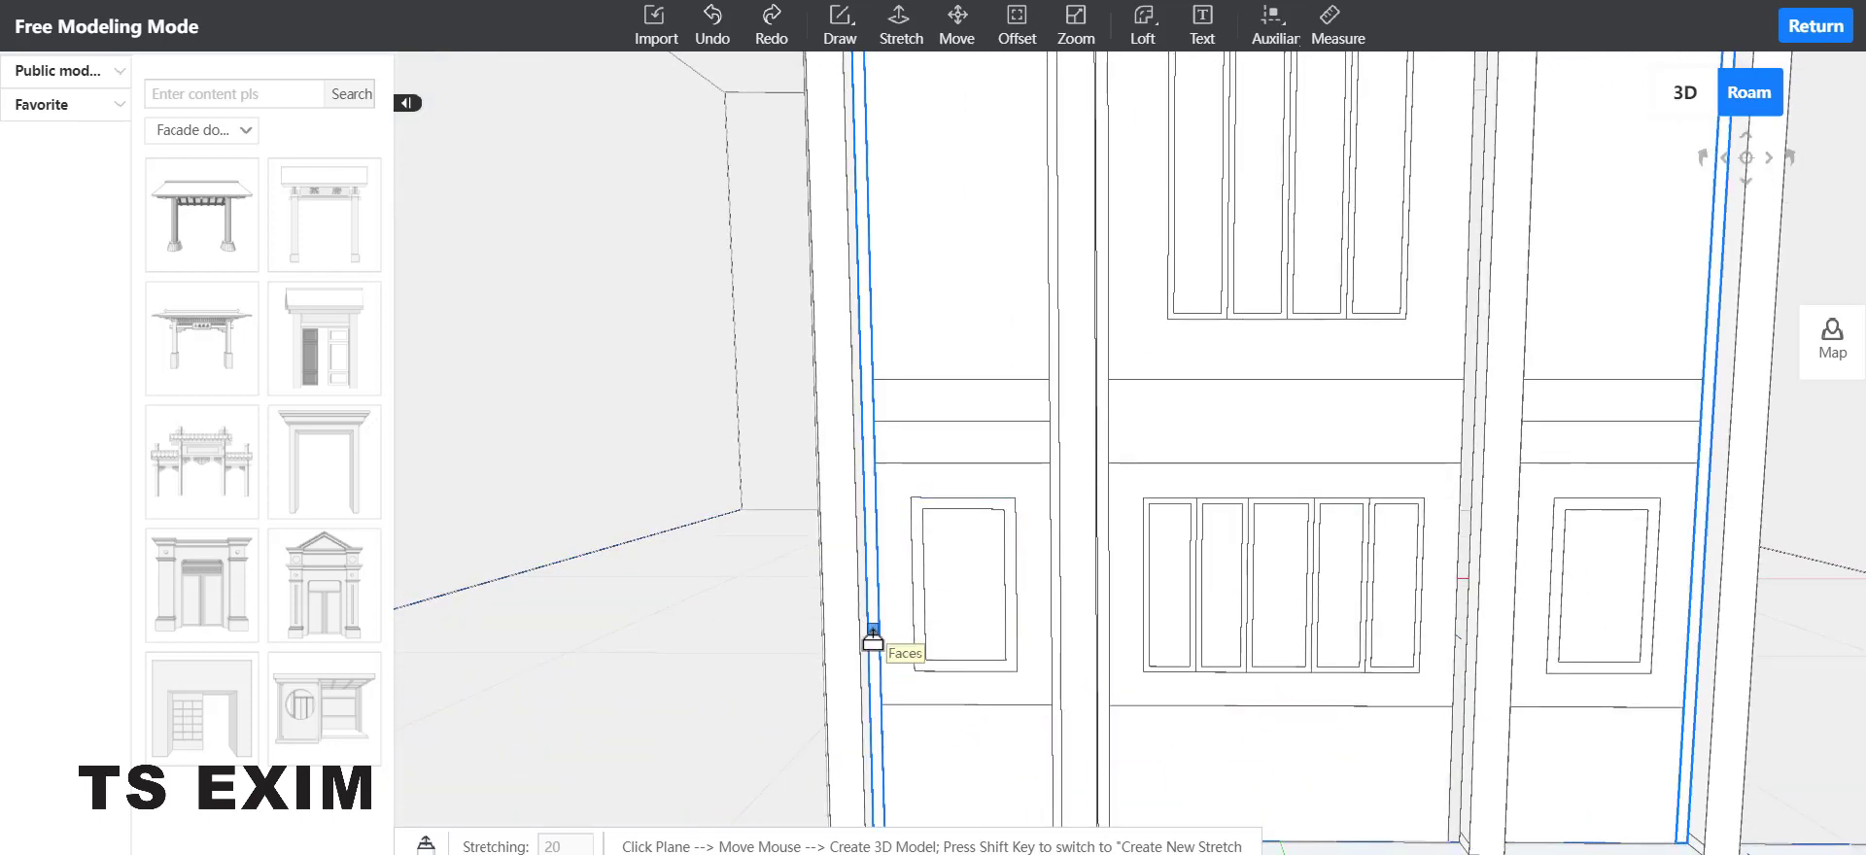
pyautogui.click(872, 637)
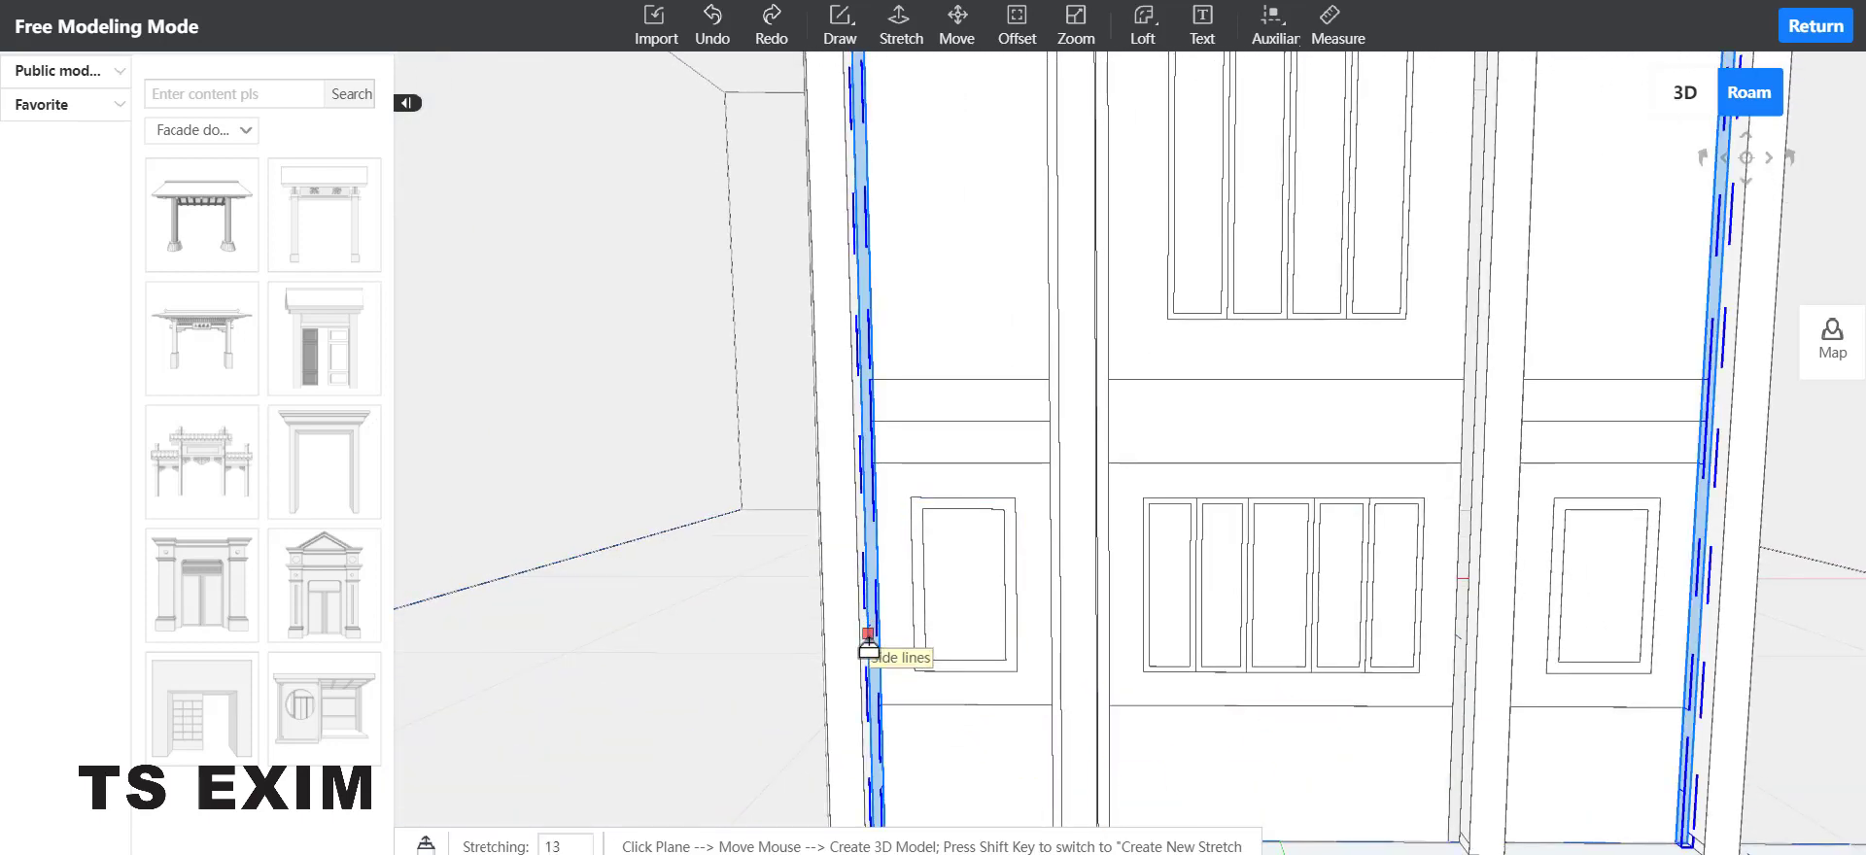
pyautogui.press('Return')
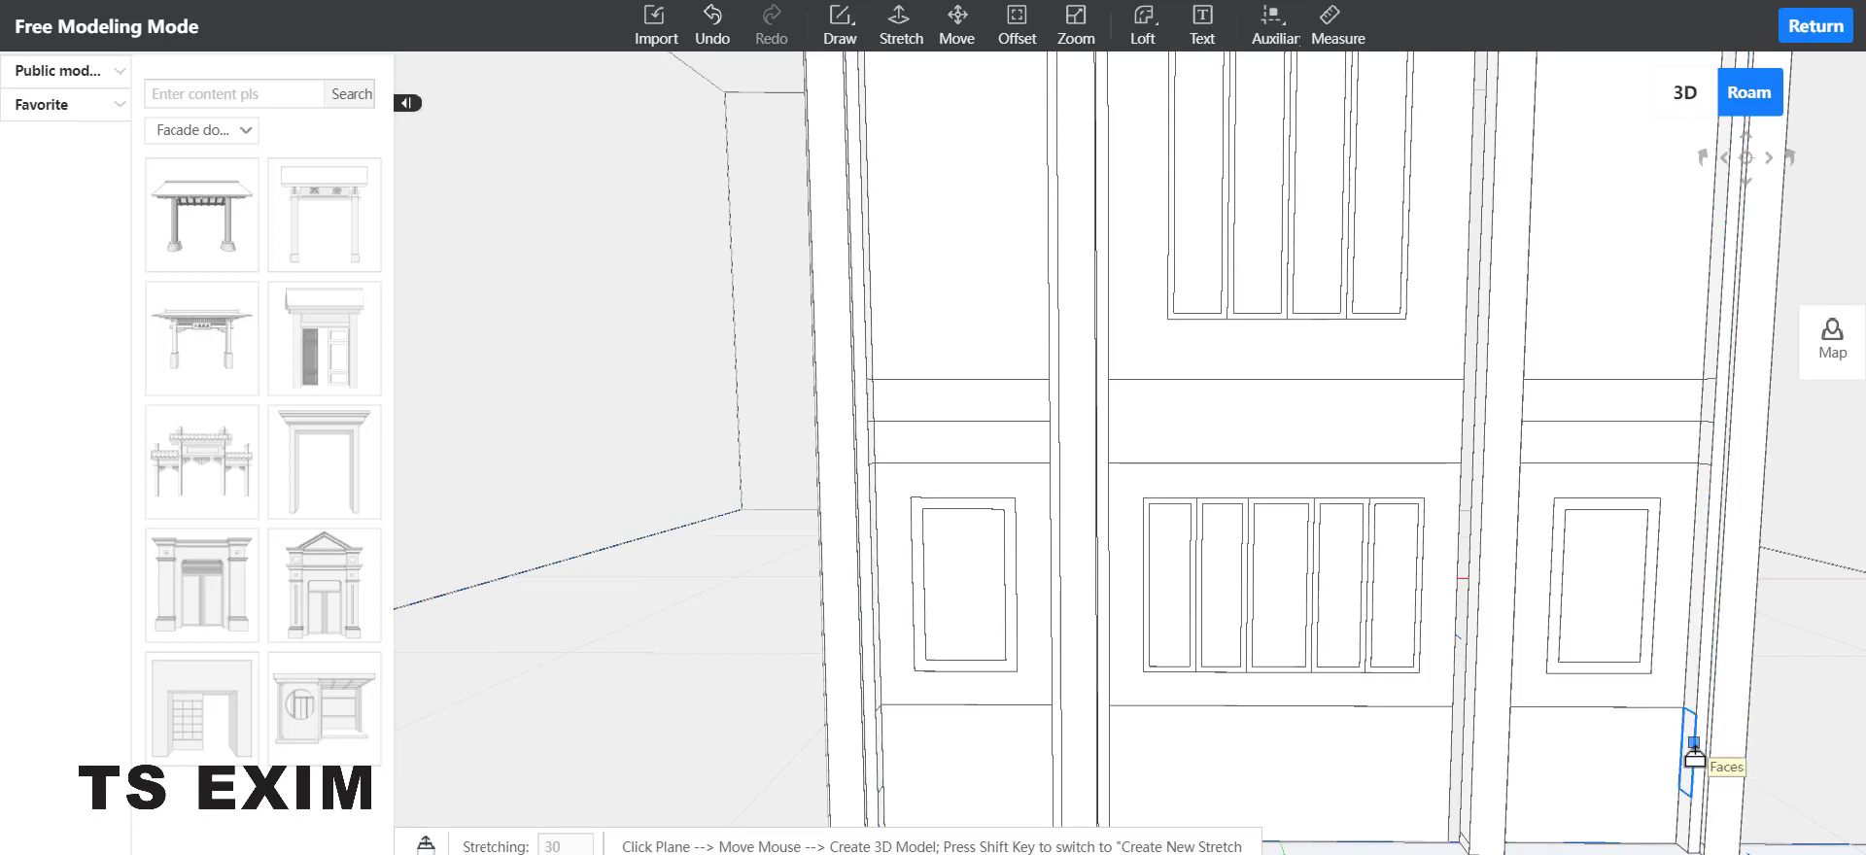
pyautogui.press('a')
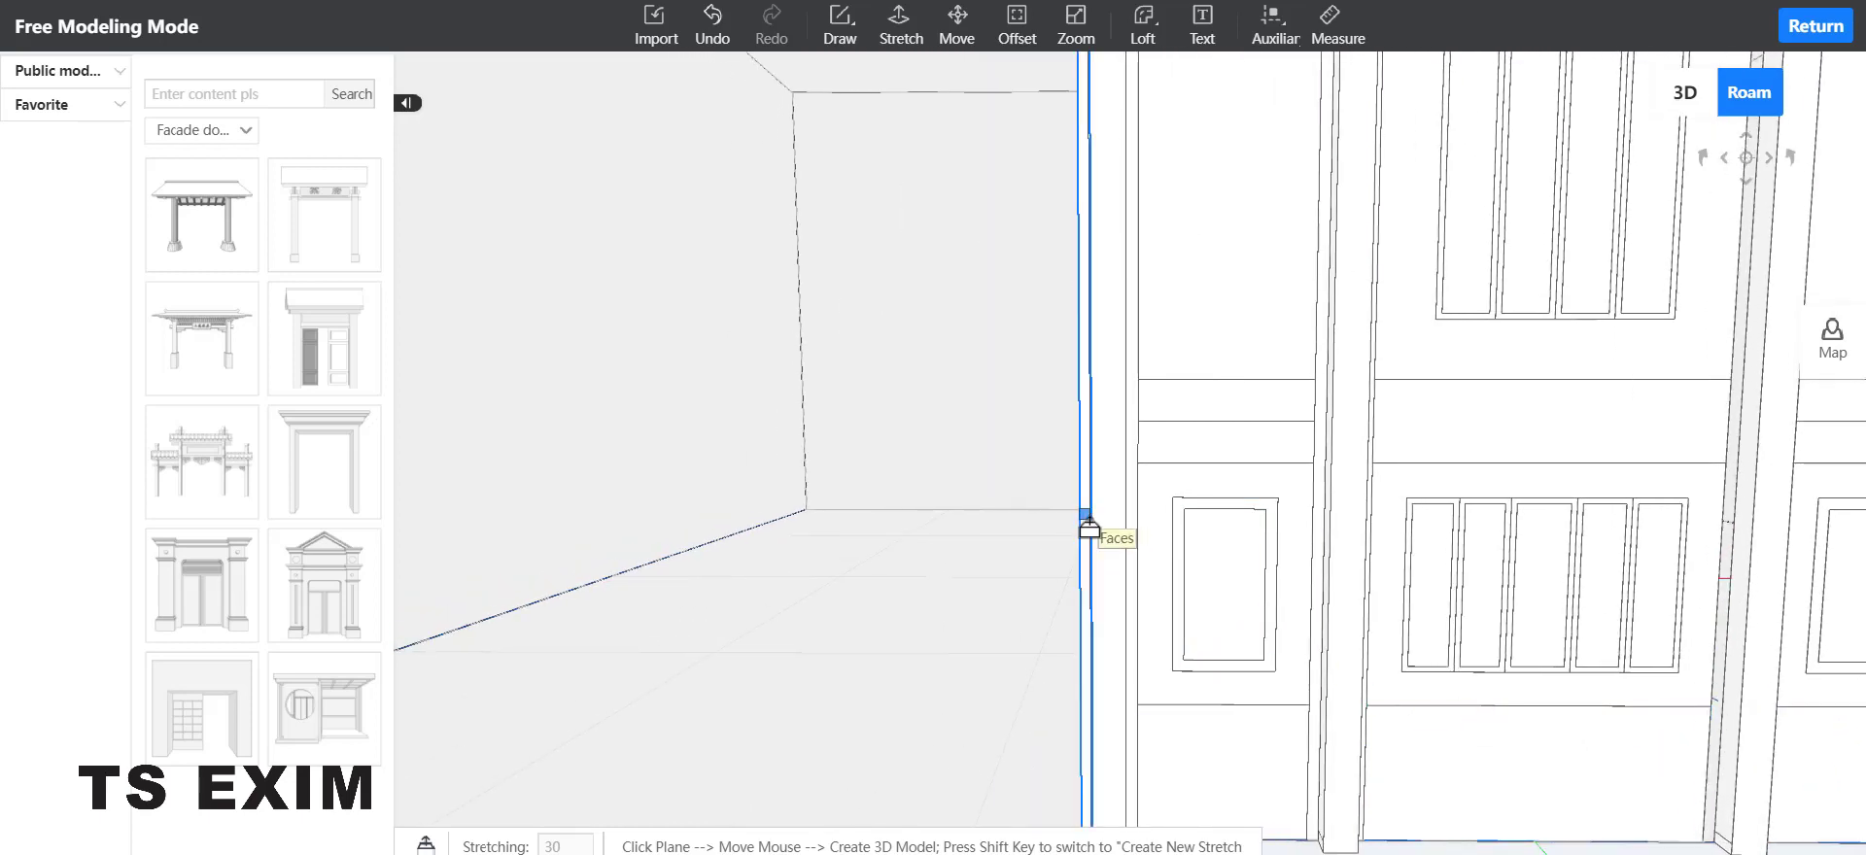
pyautogui.press('a')
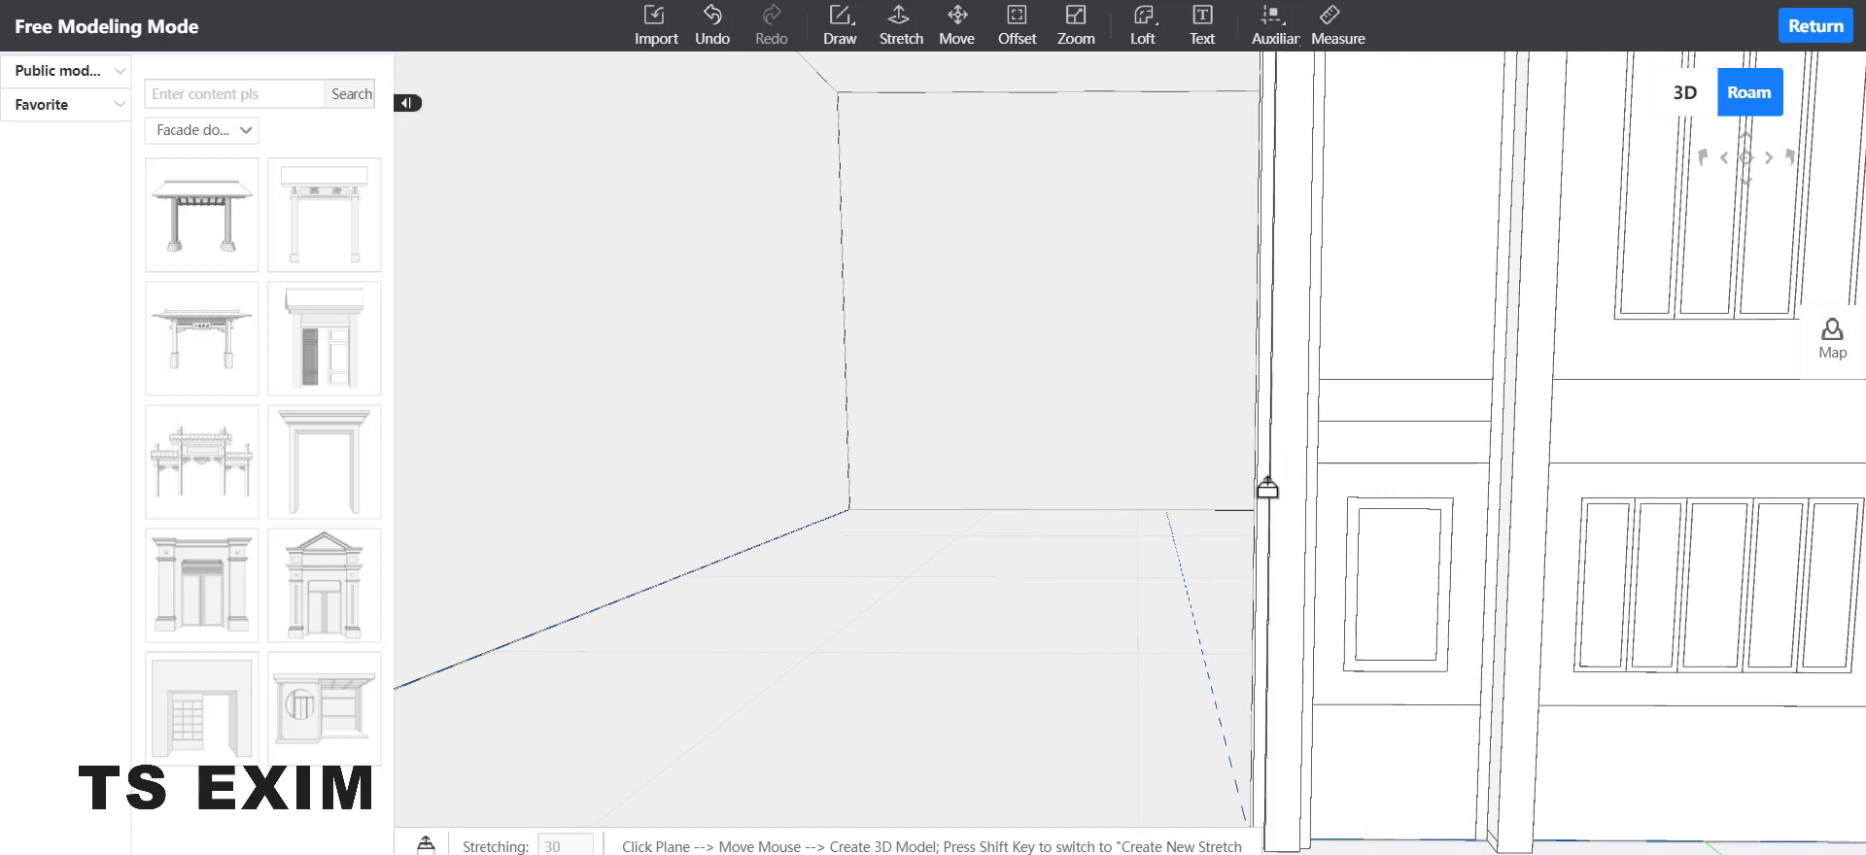
# Step: Stretch the narrow strip along the outer side of the right inner pillar by 30
pyautogui.press('s')
pyautogui.press('d')
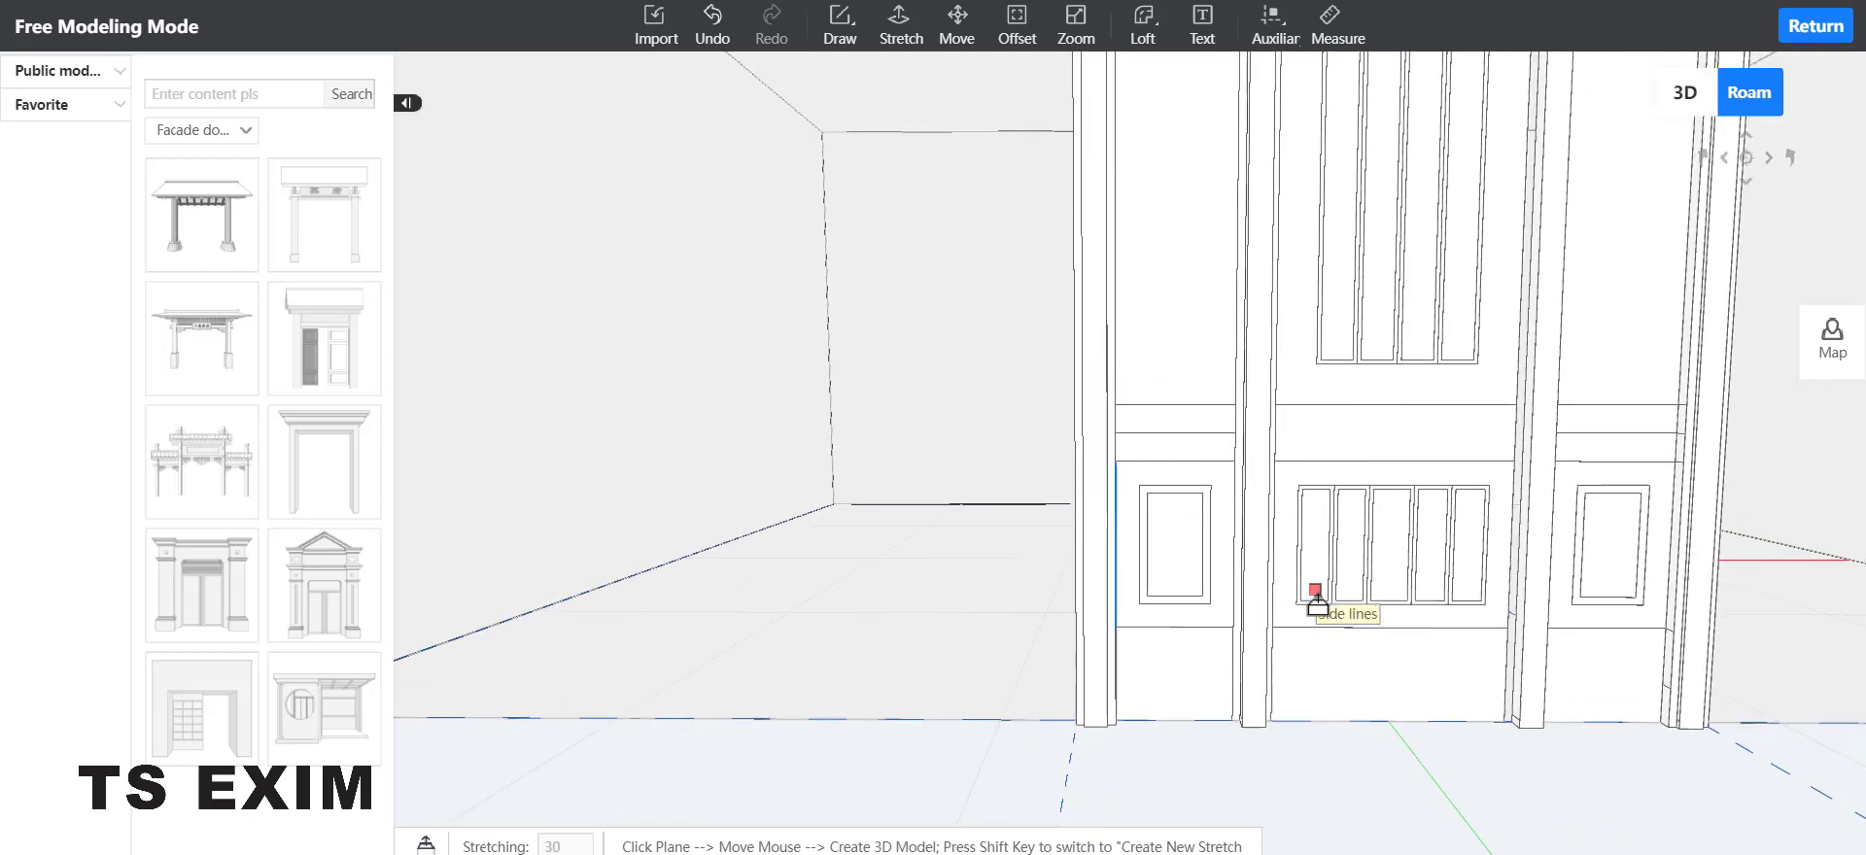
pyautogui.press('w')
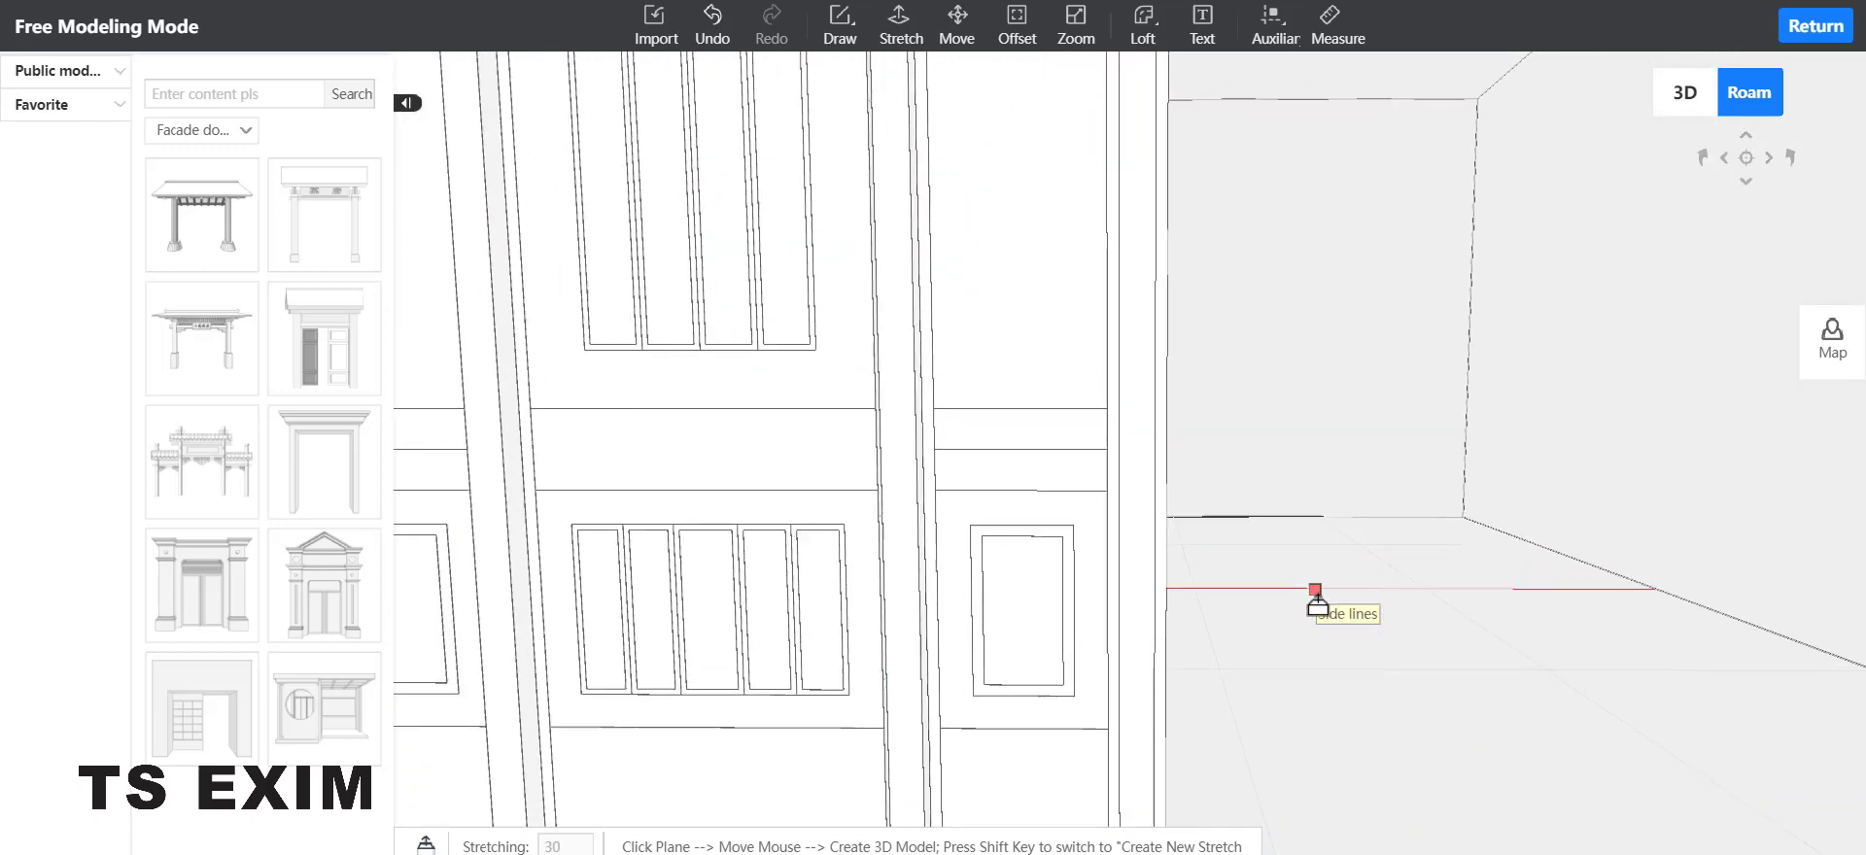
pyautogui.press('a')
pyautogui.press('a')
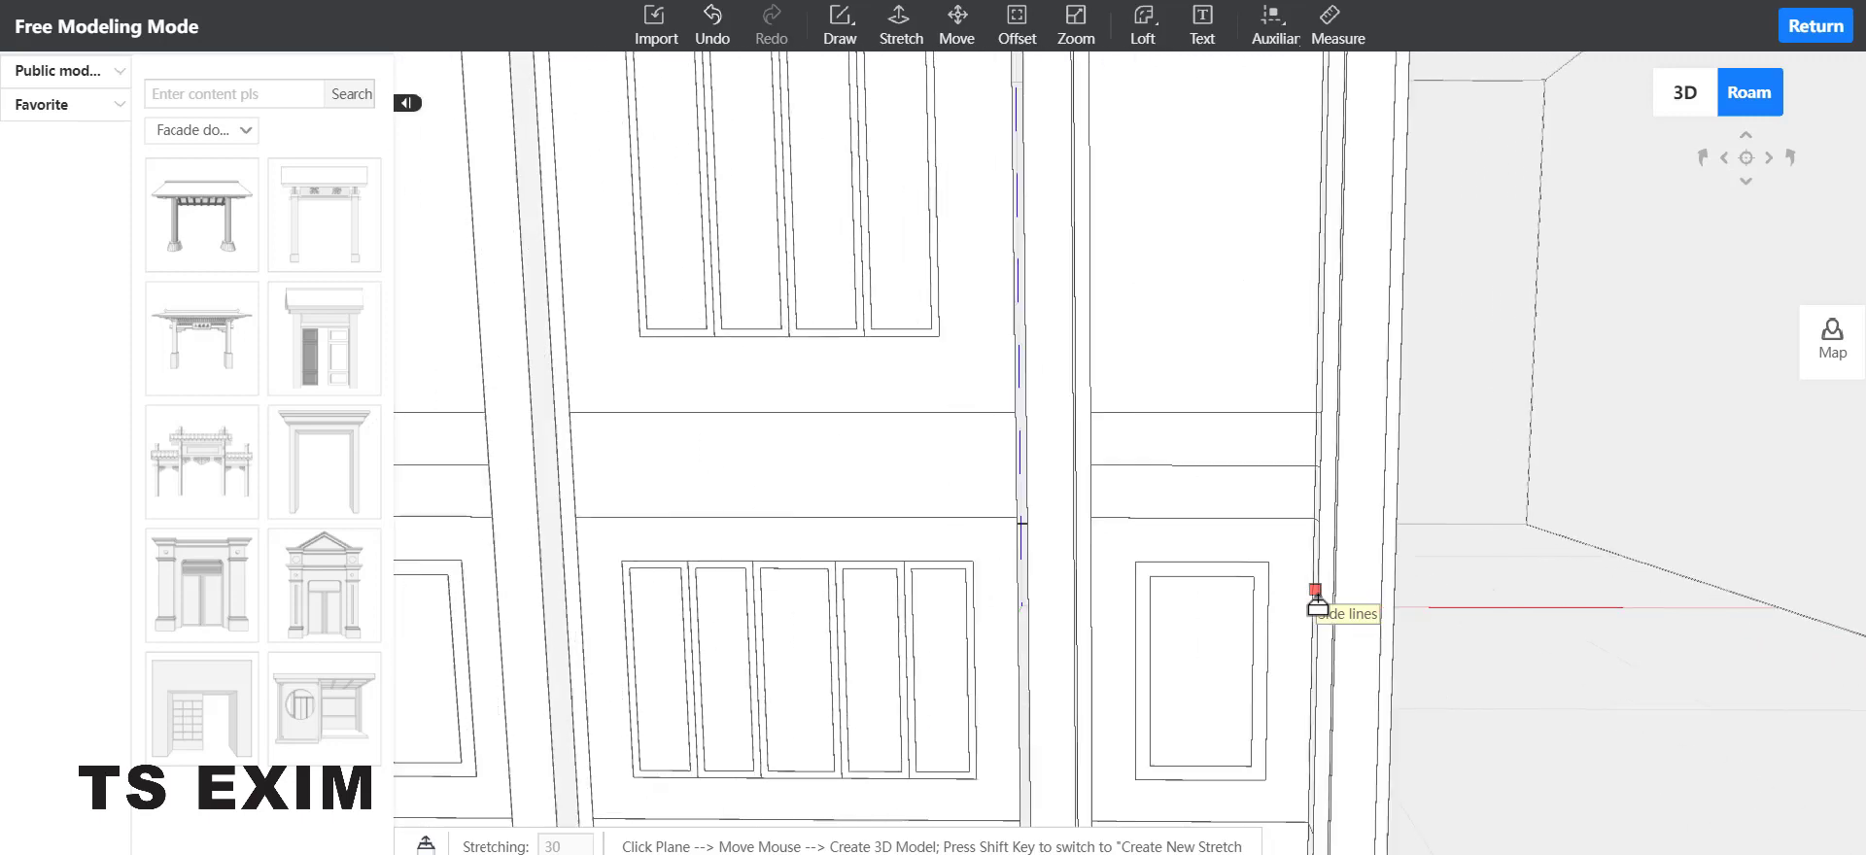
pyautogui.click(1091, 541)
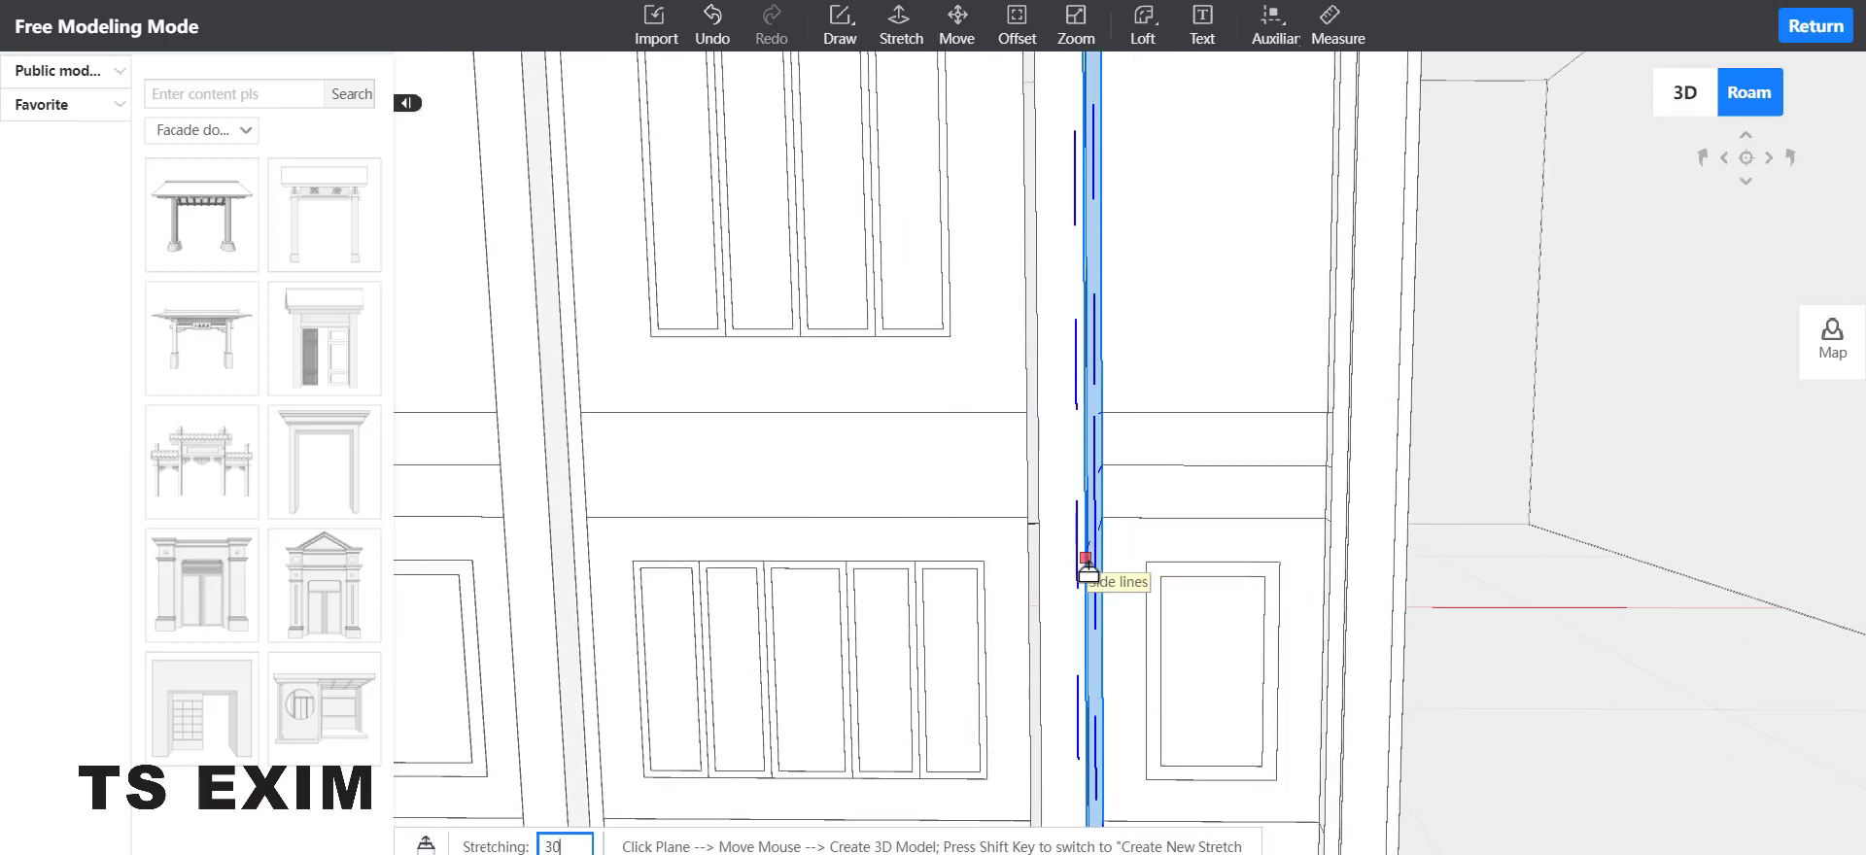
pyautogui.press('Return')
pyautogui.press('Escape')
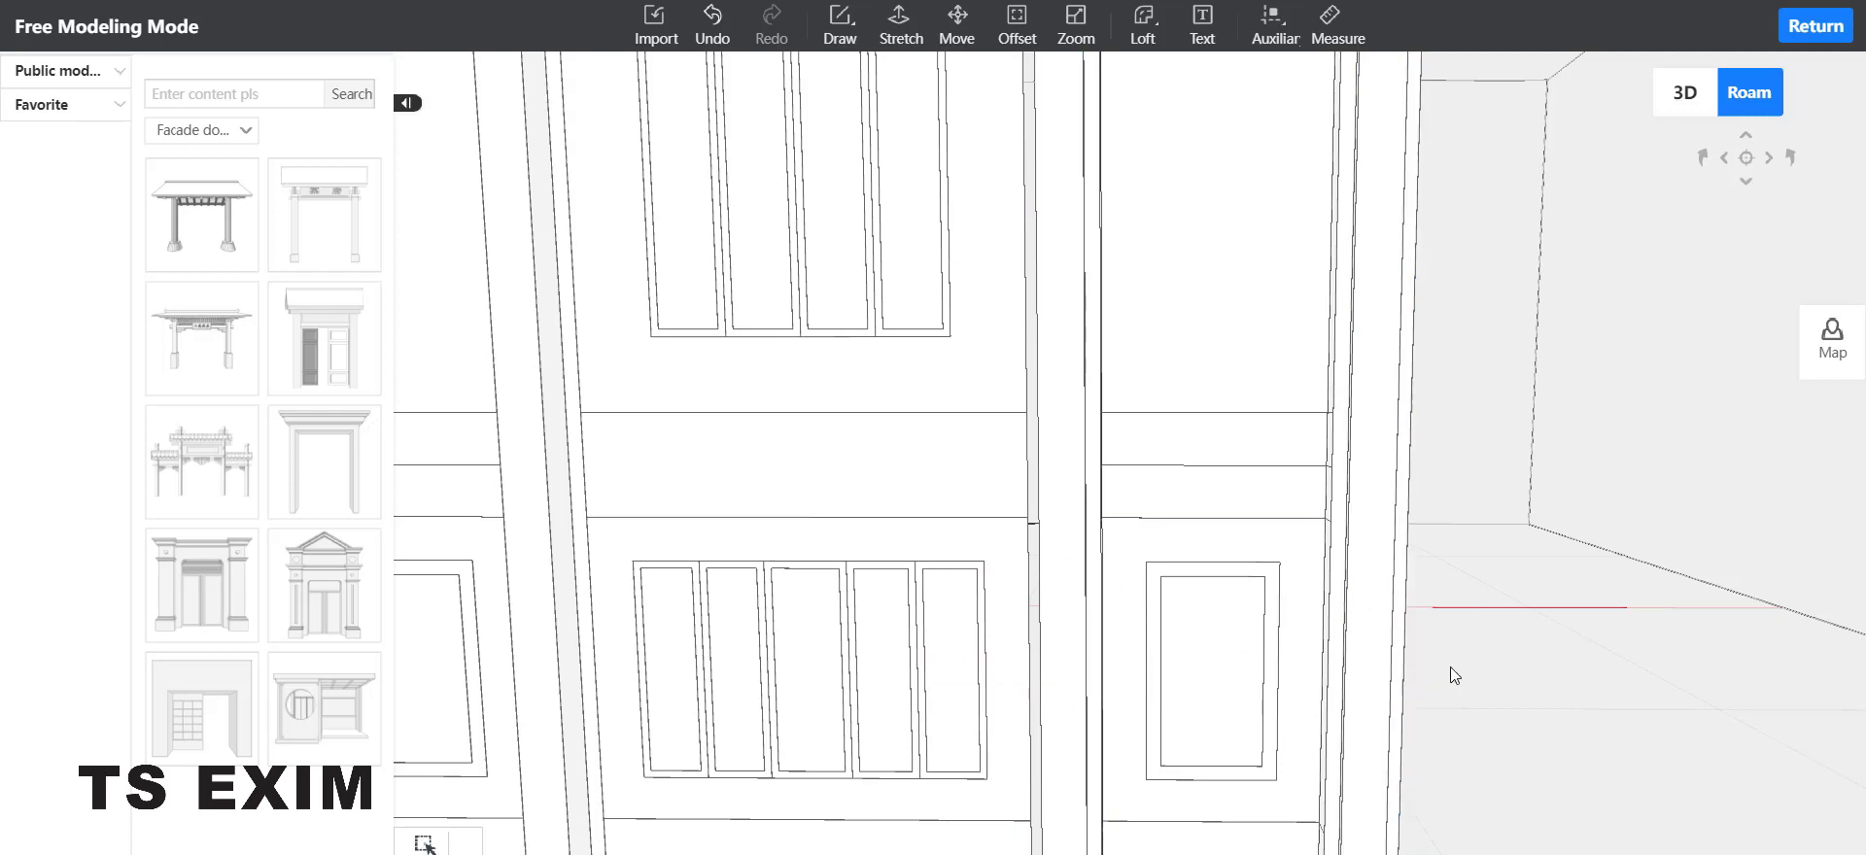
pyautogui.press('a')
pyautogui.press('s')
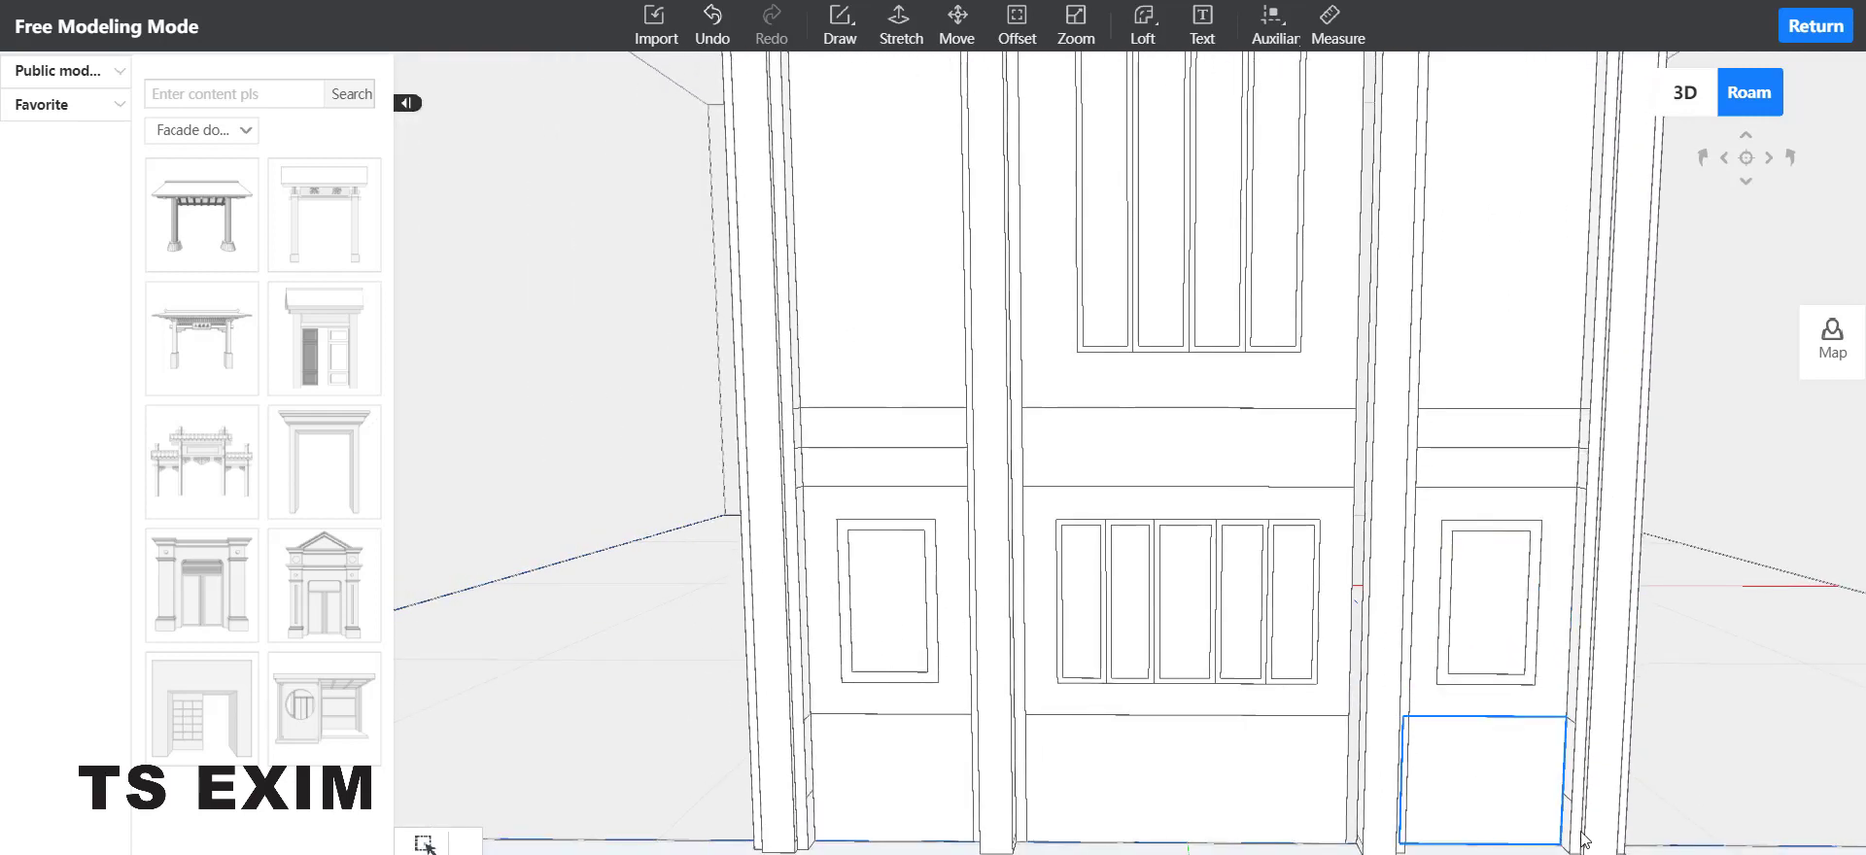
pyautogui.press('s')
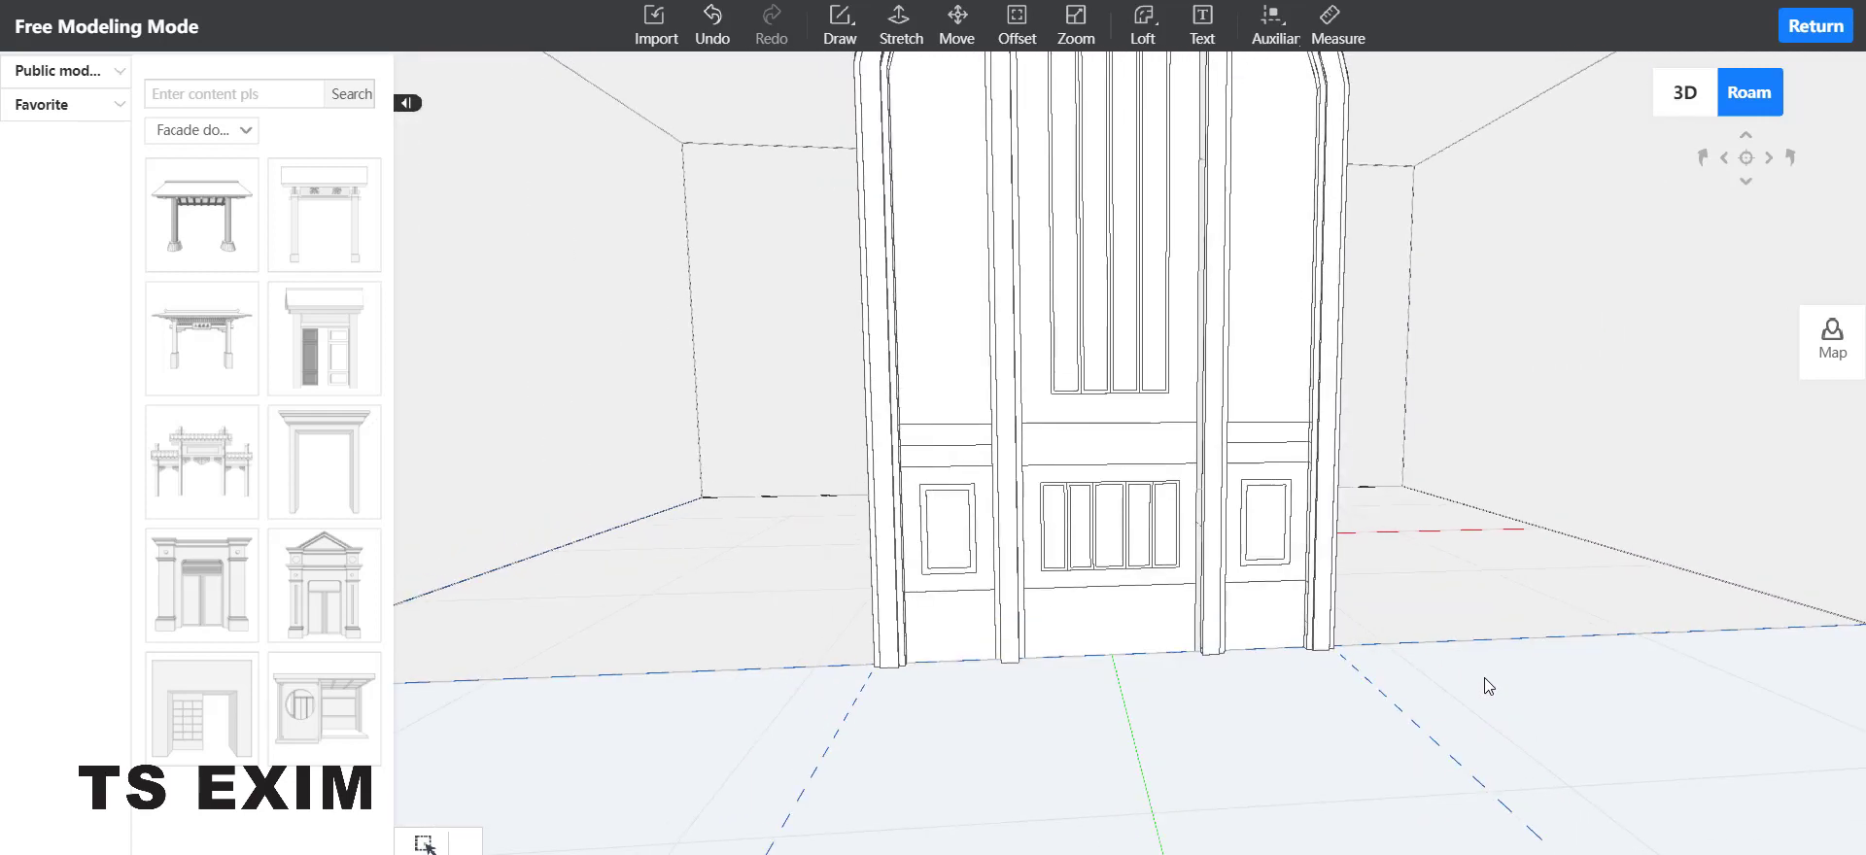
pyautogui.press('s')
pyautogui.moveTo(1487, 678)
pyautogui.mouseDown()
pyautogui.moveTo(1478, 611)
pyautogui.moveTo(1469, 681)
pyautogui.mouseUp()
pyautogui.press('w')
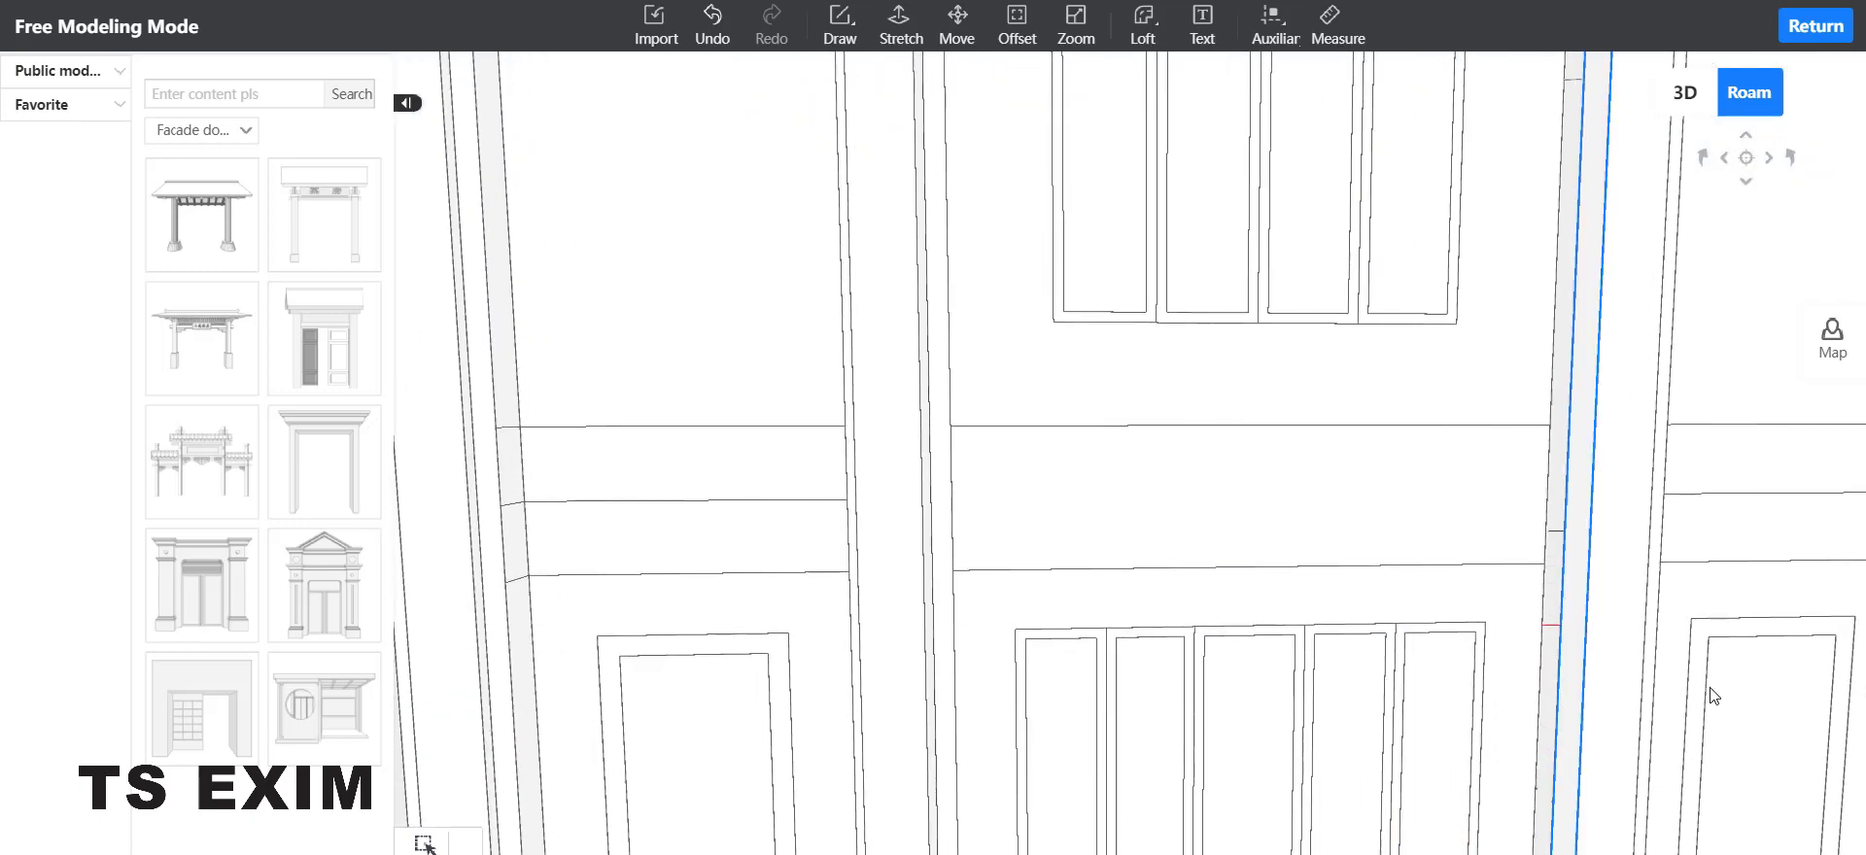
pyautogui.moveTo(1739, 740); pyautogui.dragTo(1786, 831)
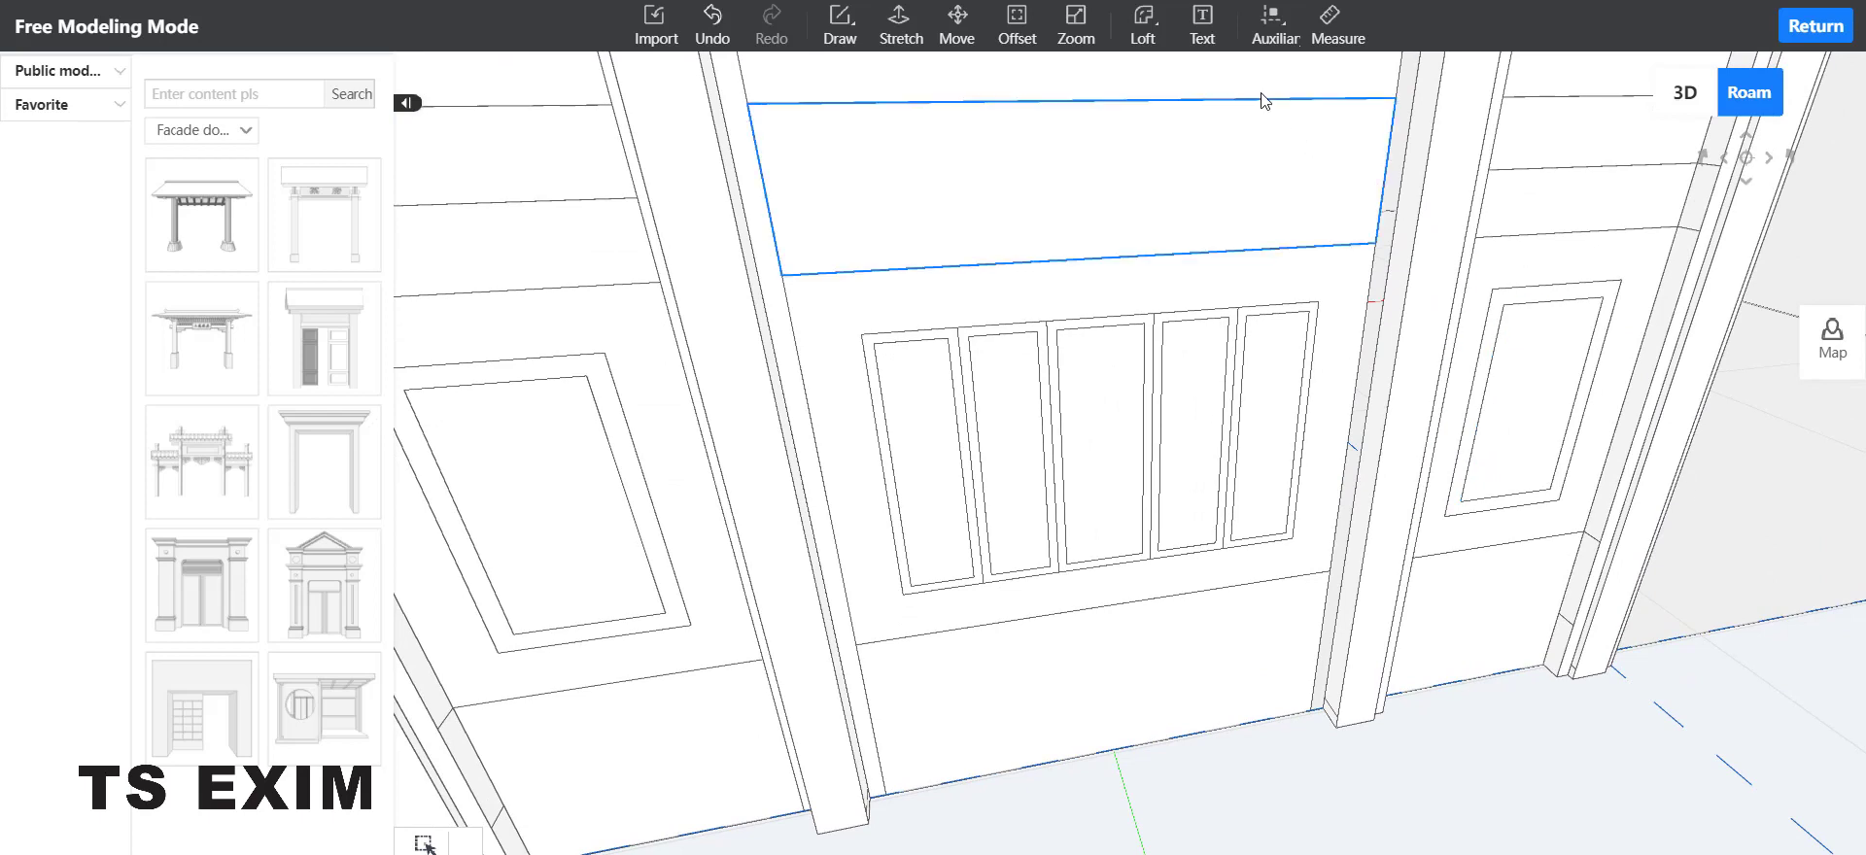
pyautogui.click(883, 37)
pyautogui.click(842, 24)
pyautogui.click(855, 79)
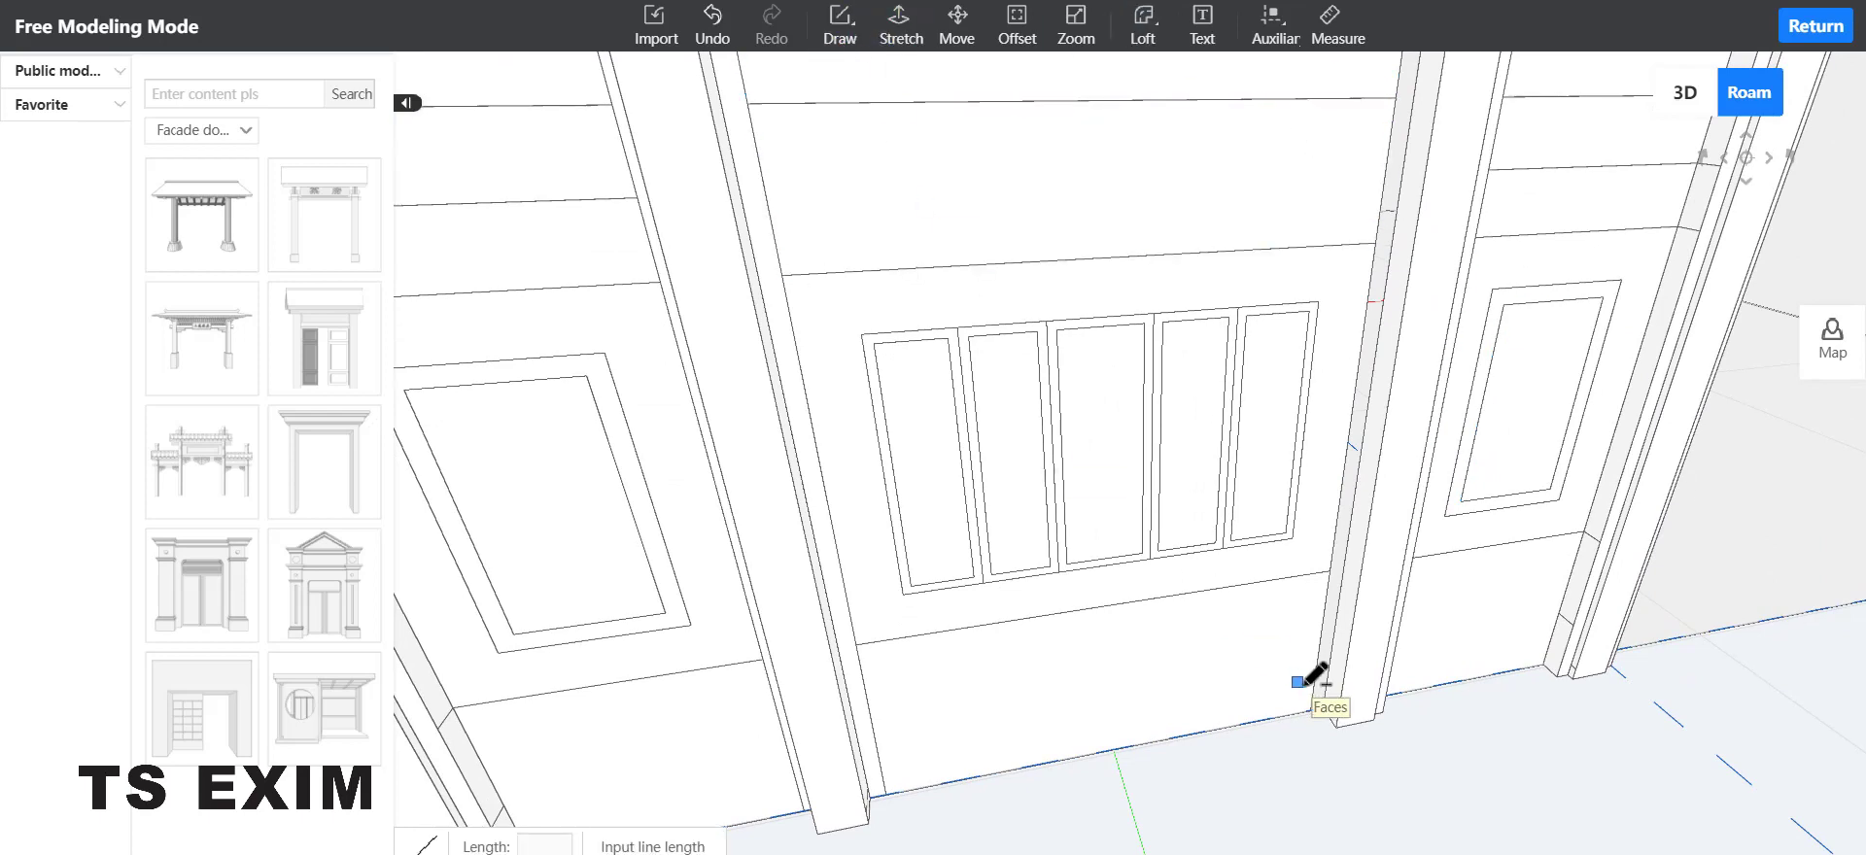
pyautogui.click(1314, 709)
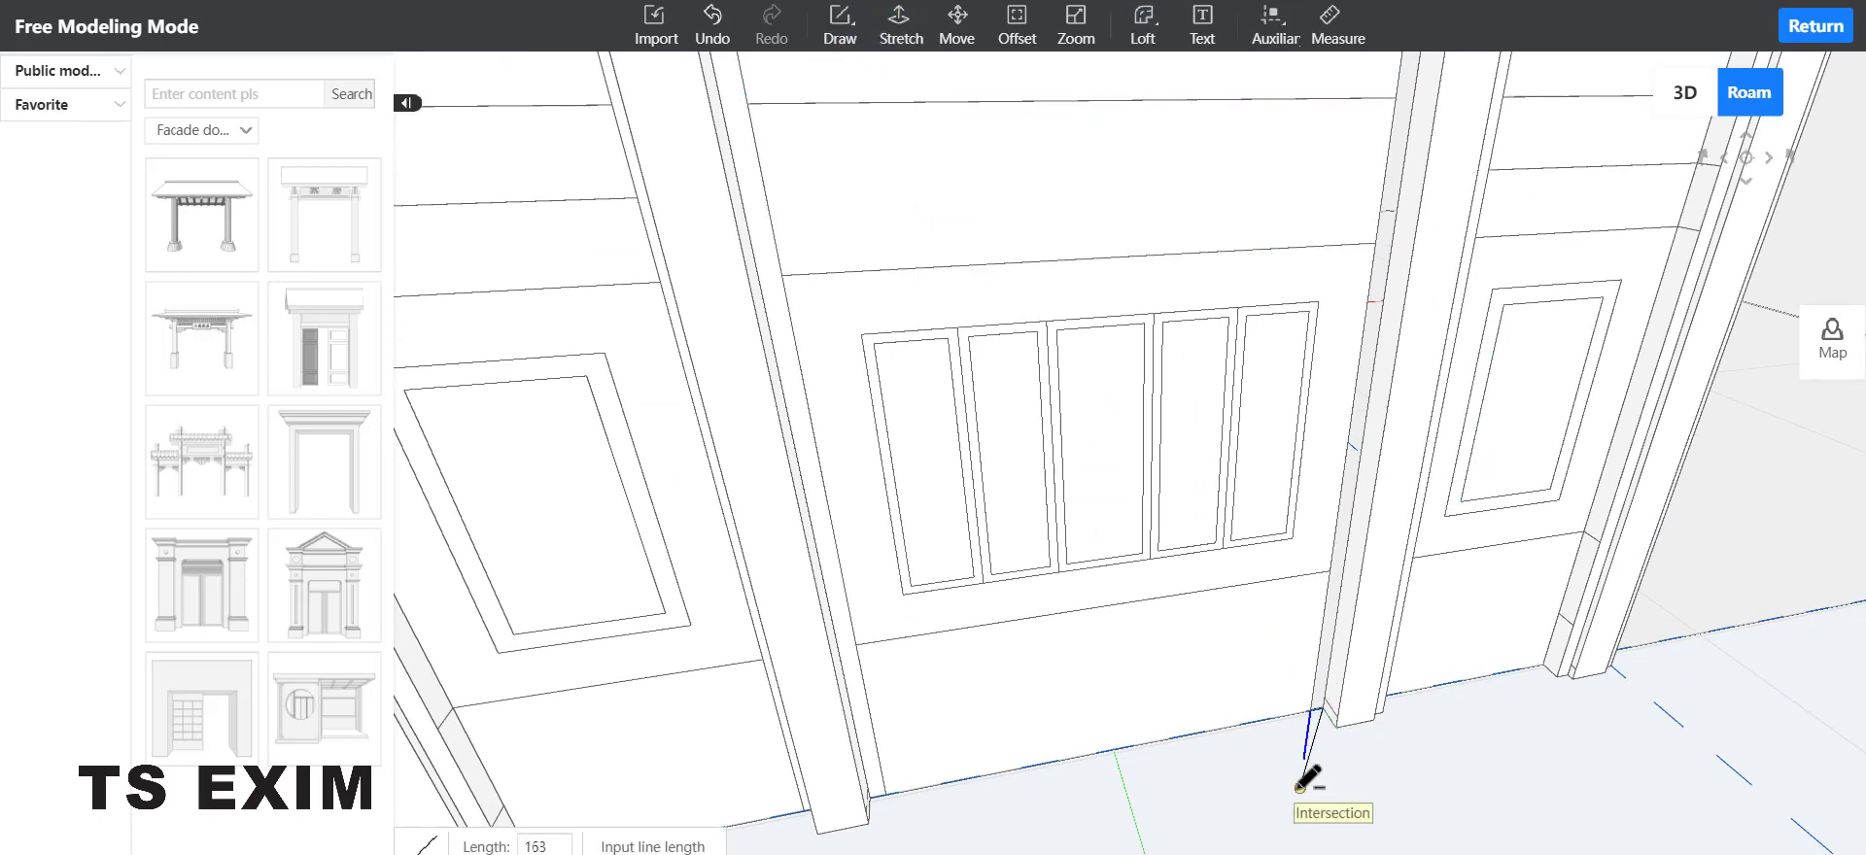
pyautogui.press('Escape')
pyautogui.press('Escape')
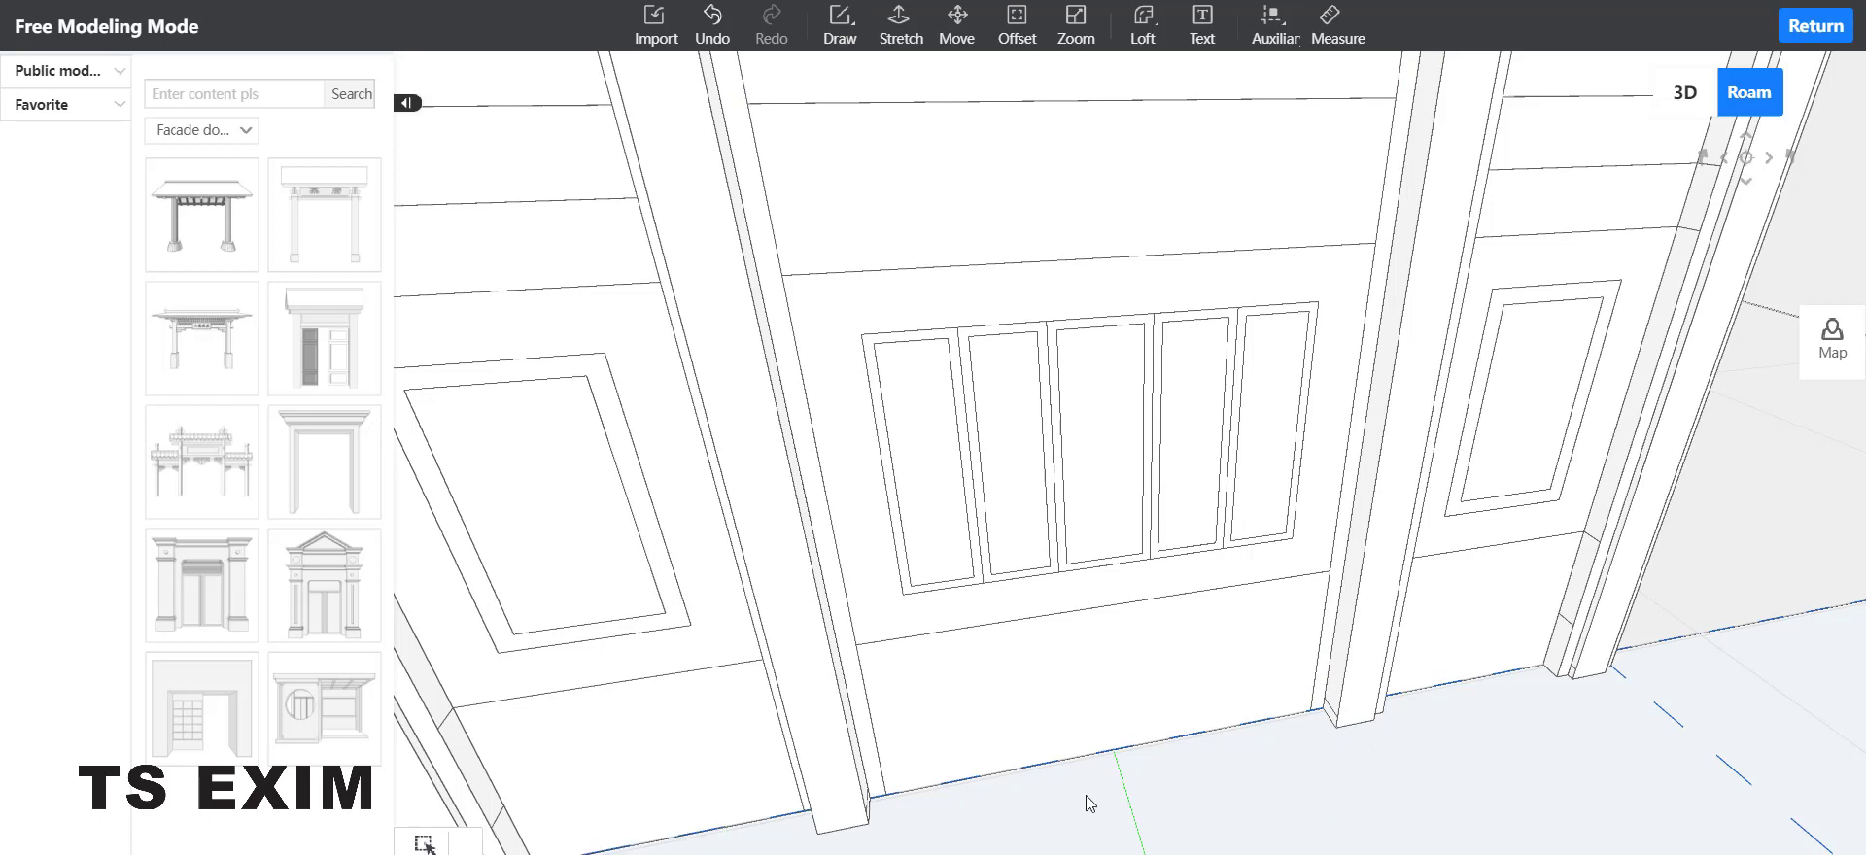
# Step: Try to stretch the strip along the inner side of the right inner pillar by 3, and undo it
pyautogui.press('s')
pyautogui.press('d')
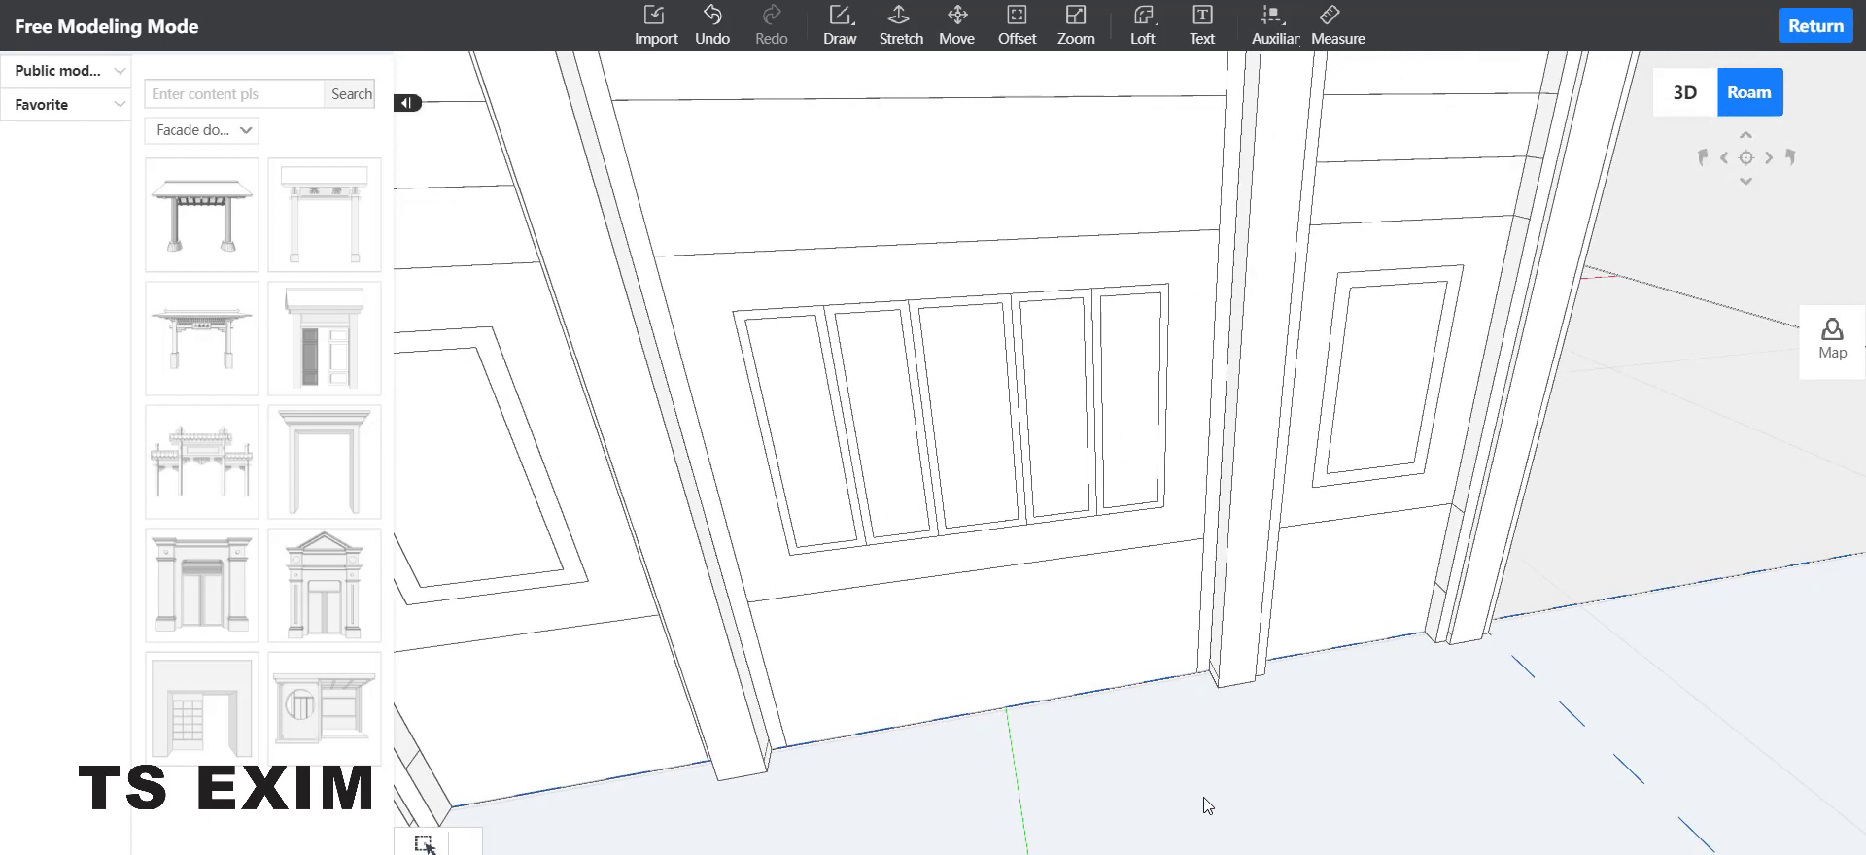
pyautogui.moveTo(1215, 793); pyautogui.dragTo(1214, 787, button='right')
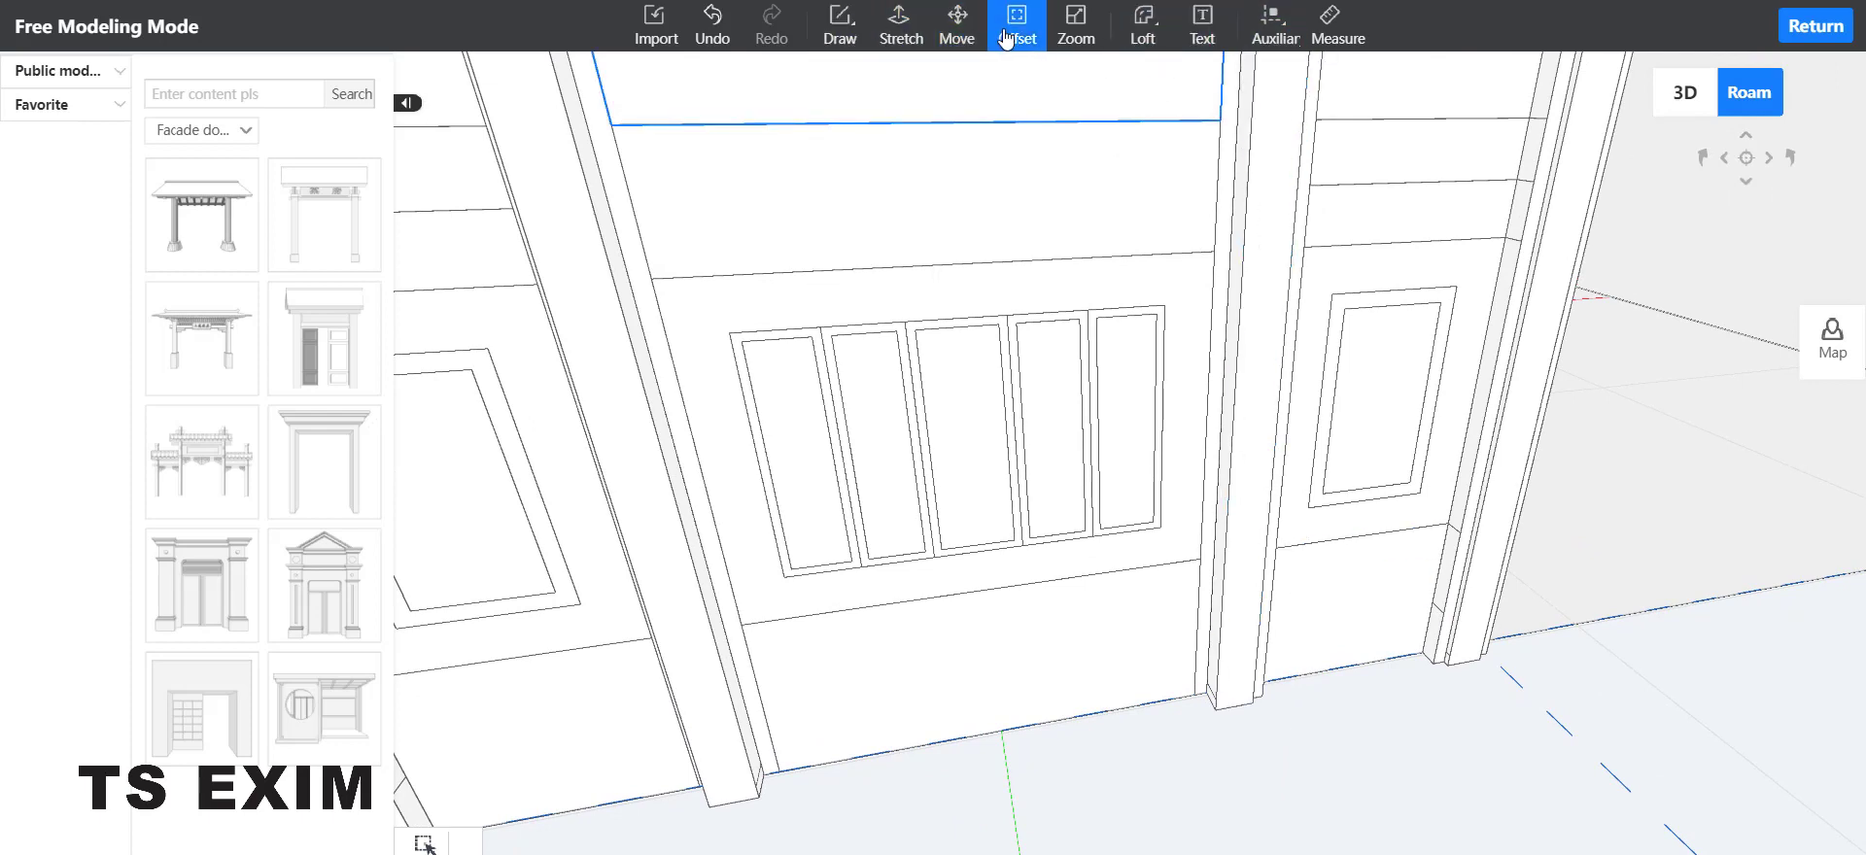
pyautogui.click(919, 39)
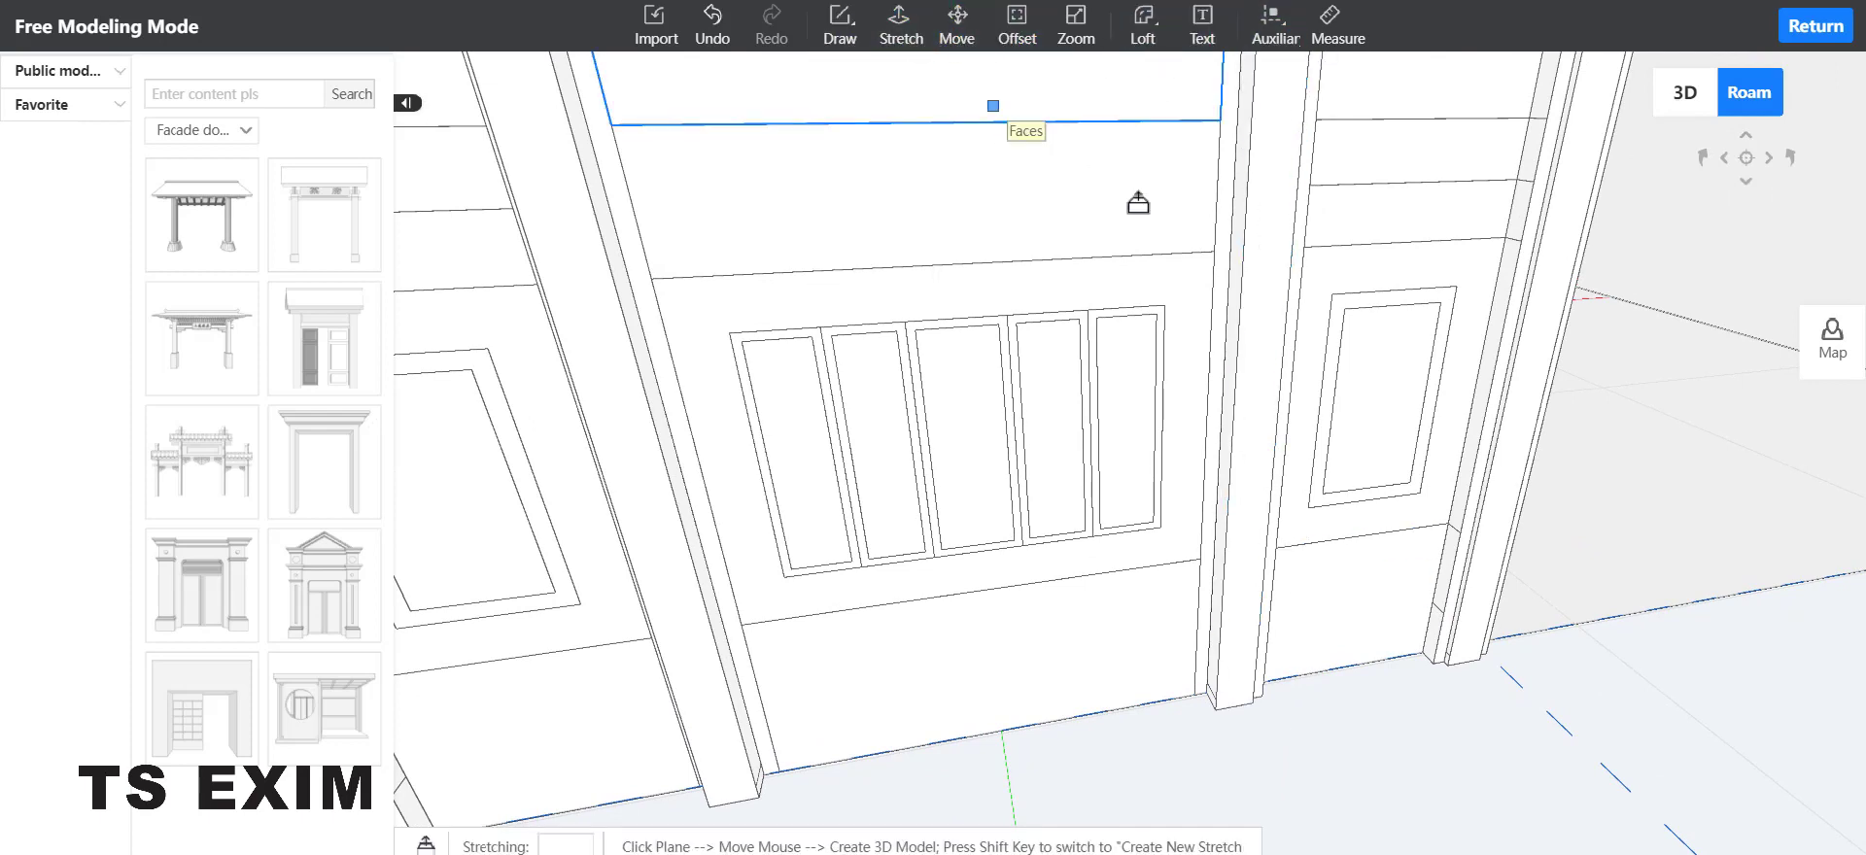
pyautogui.click(1240, 263)
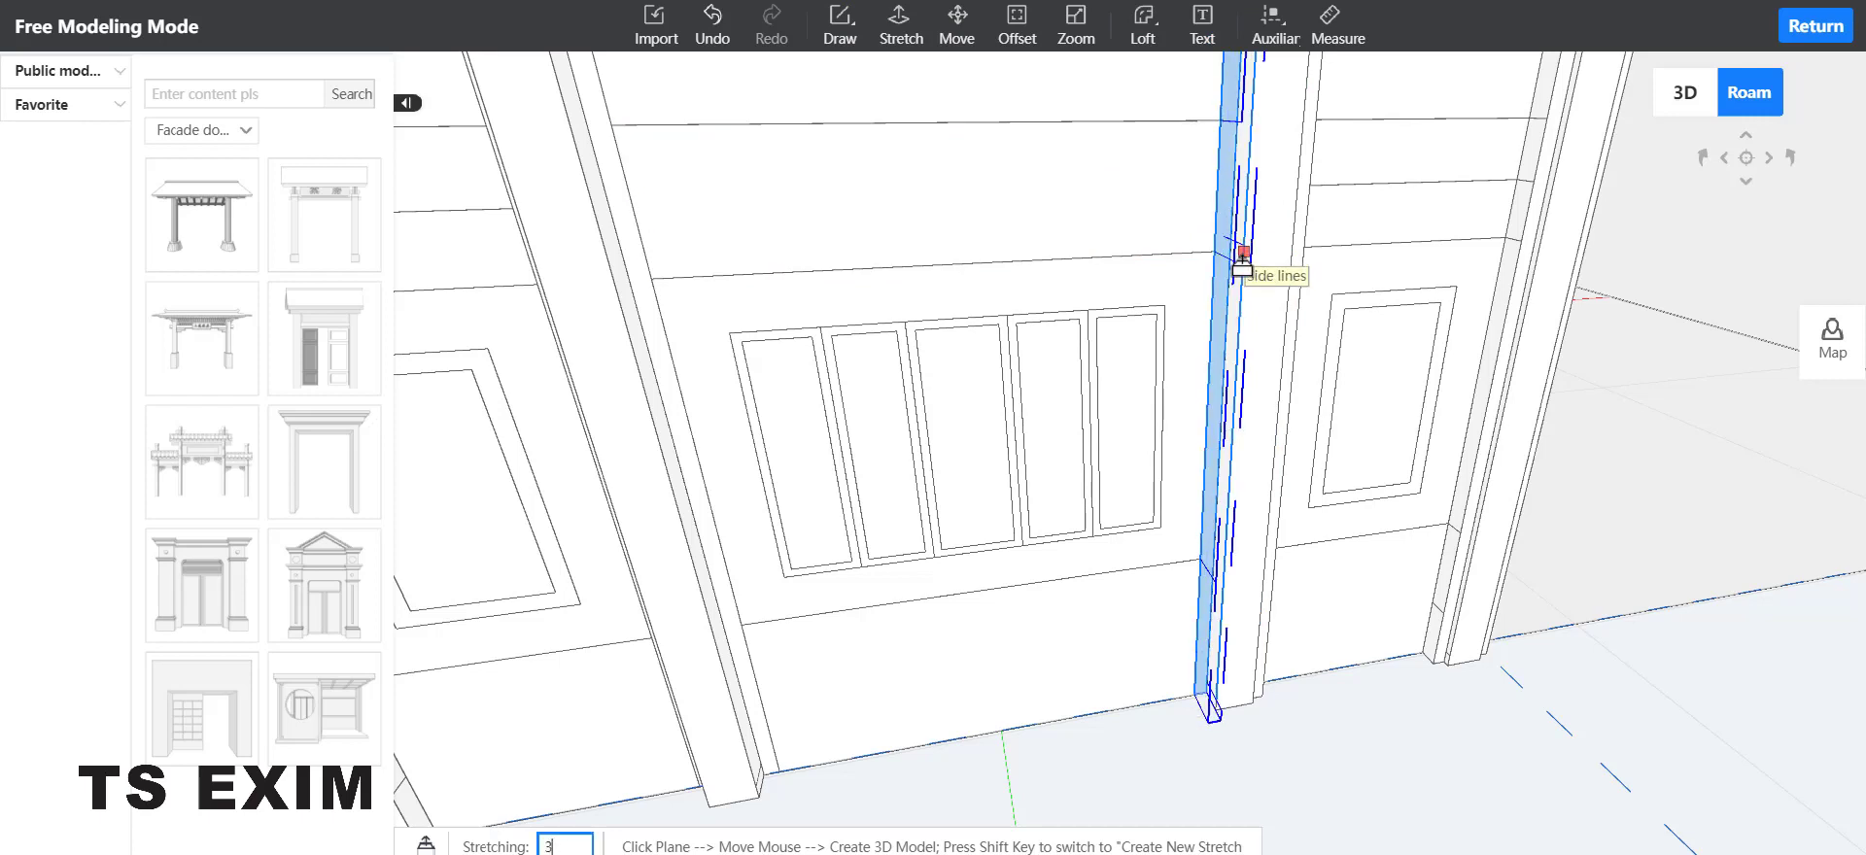
pyautogui.press('Return')
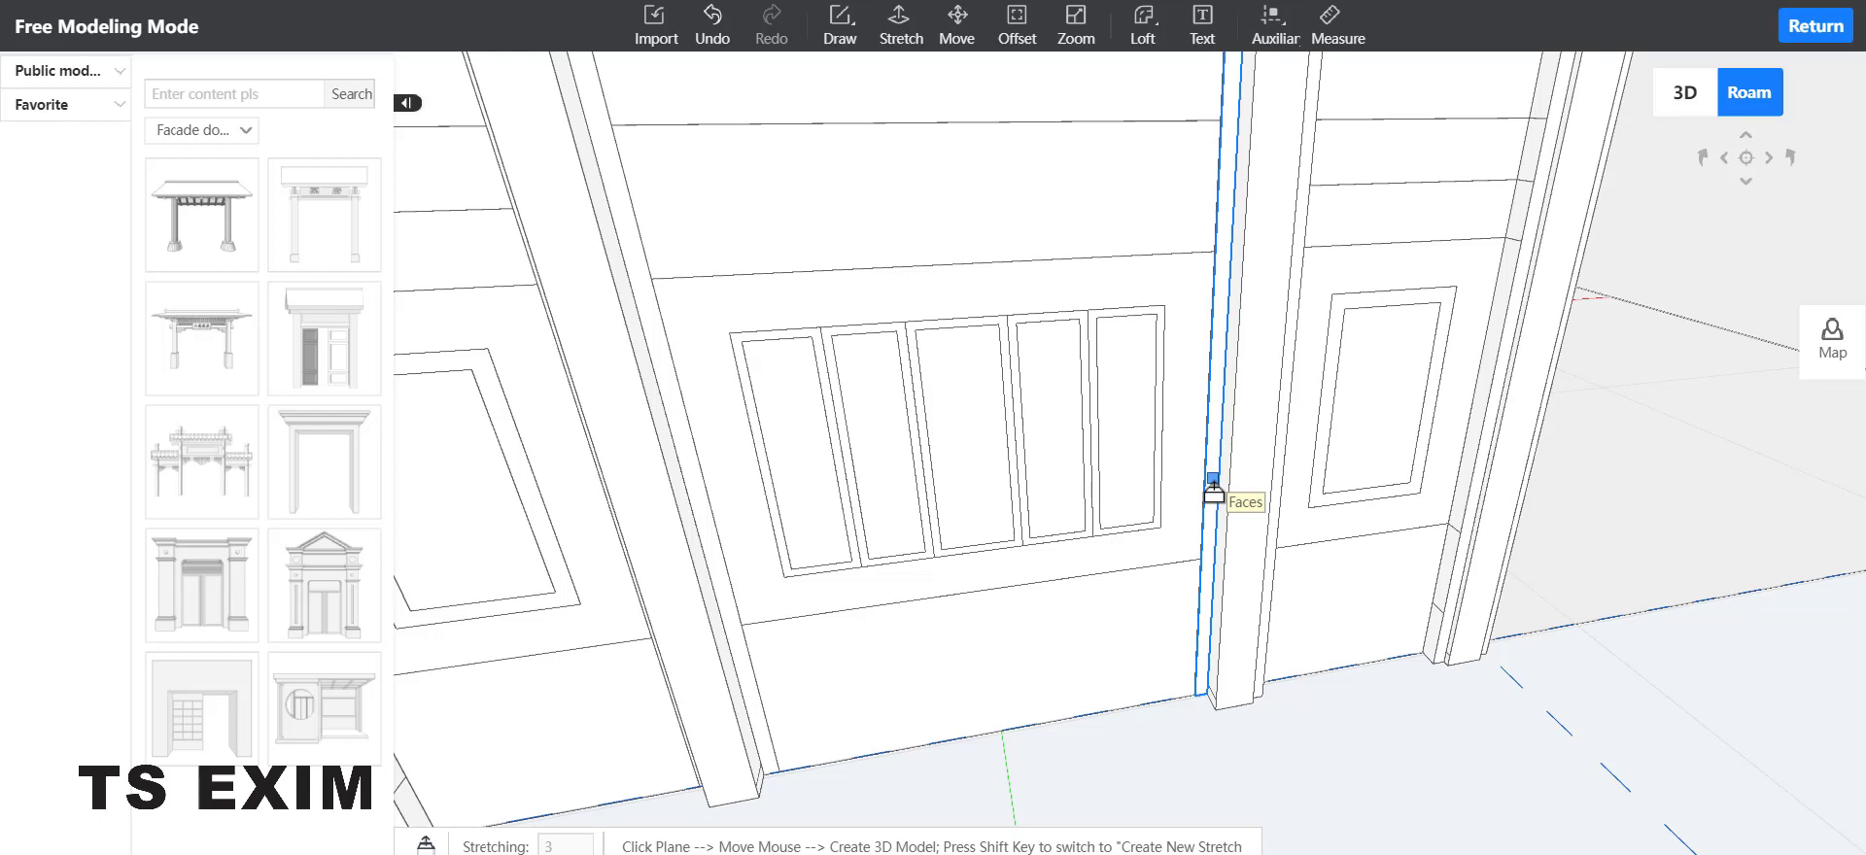
pyautogui.hotkey('ctrl', 'z')
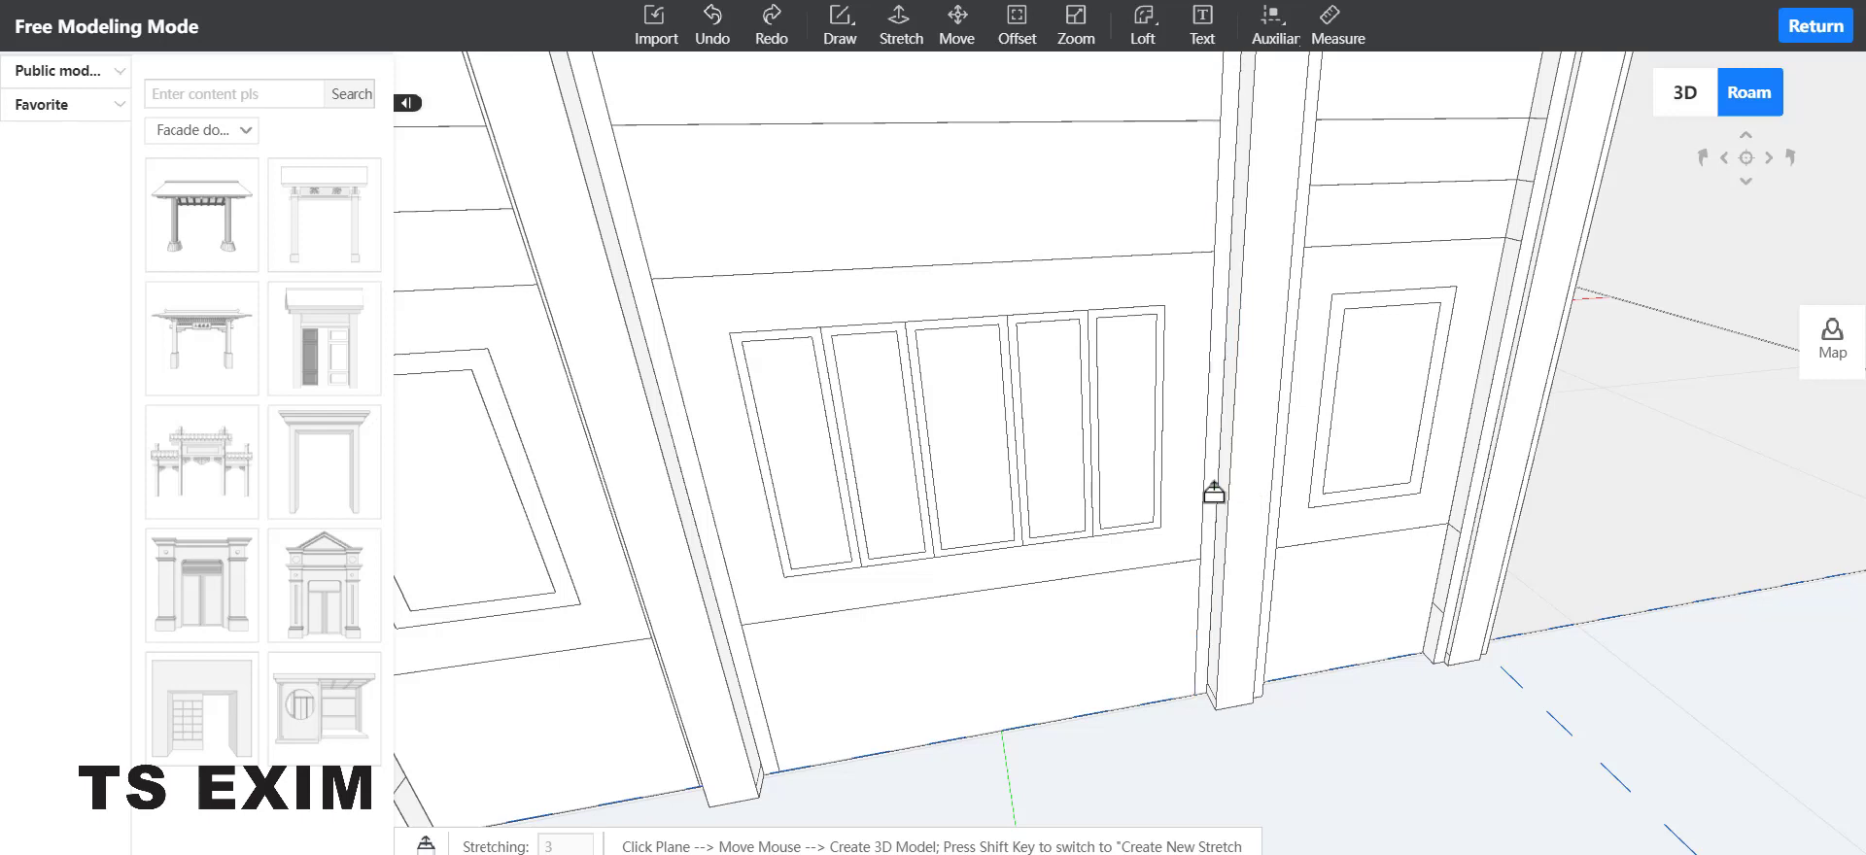
# Step: Stretch the narrow strips along the inner sides of the right and left inner pillars by 30
pyautogui.click(1224, 396)
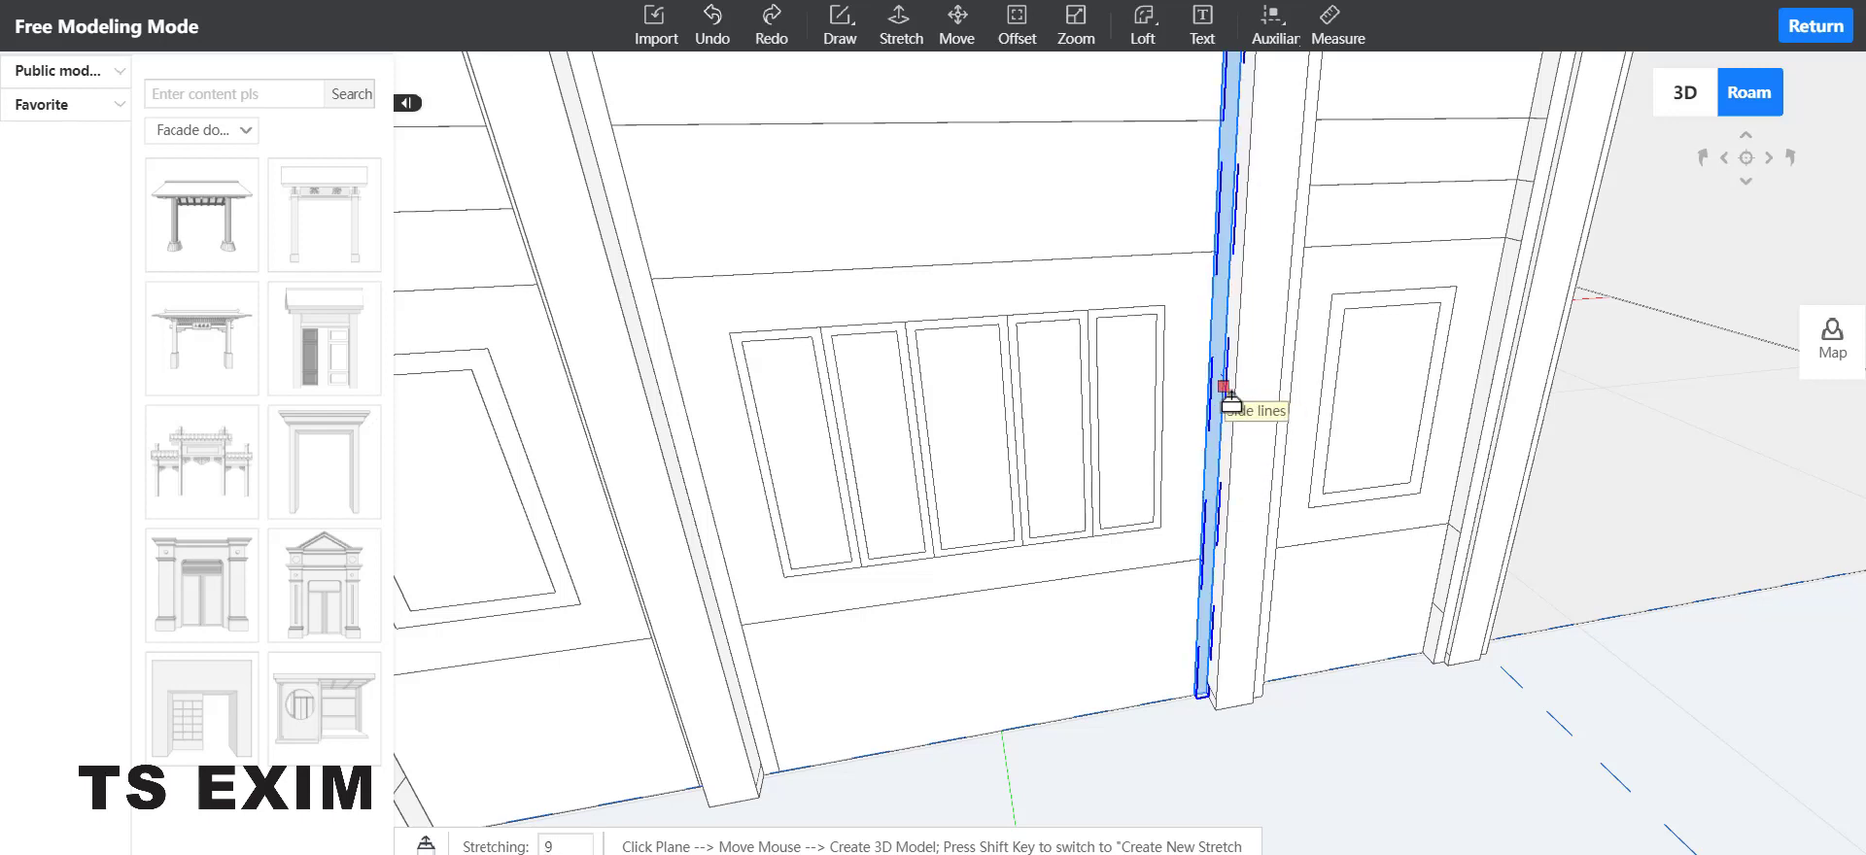
pyautogui.press('Return')
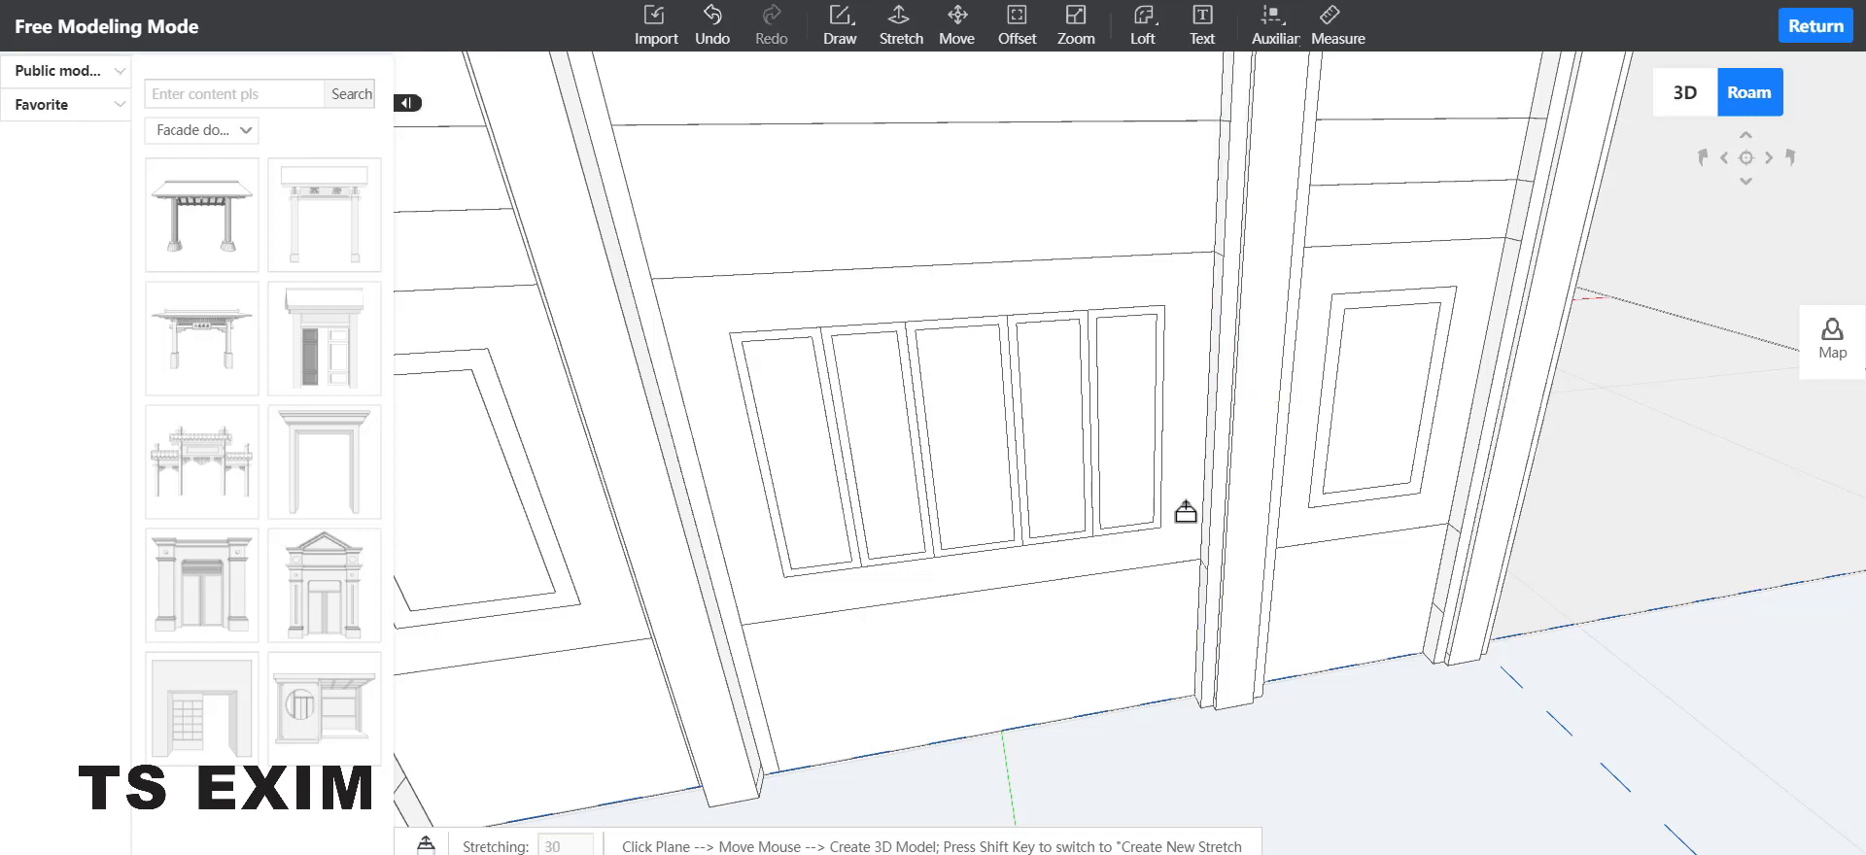
pyautogui.press('a')
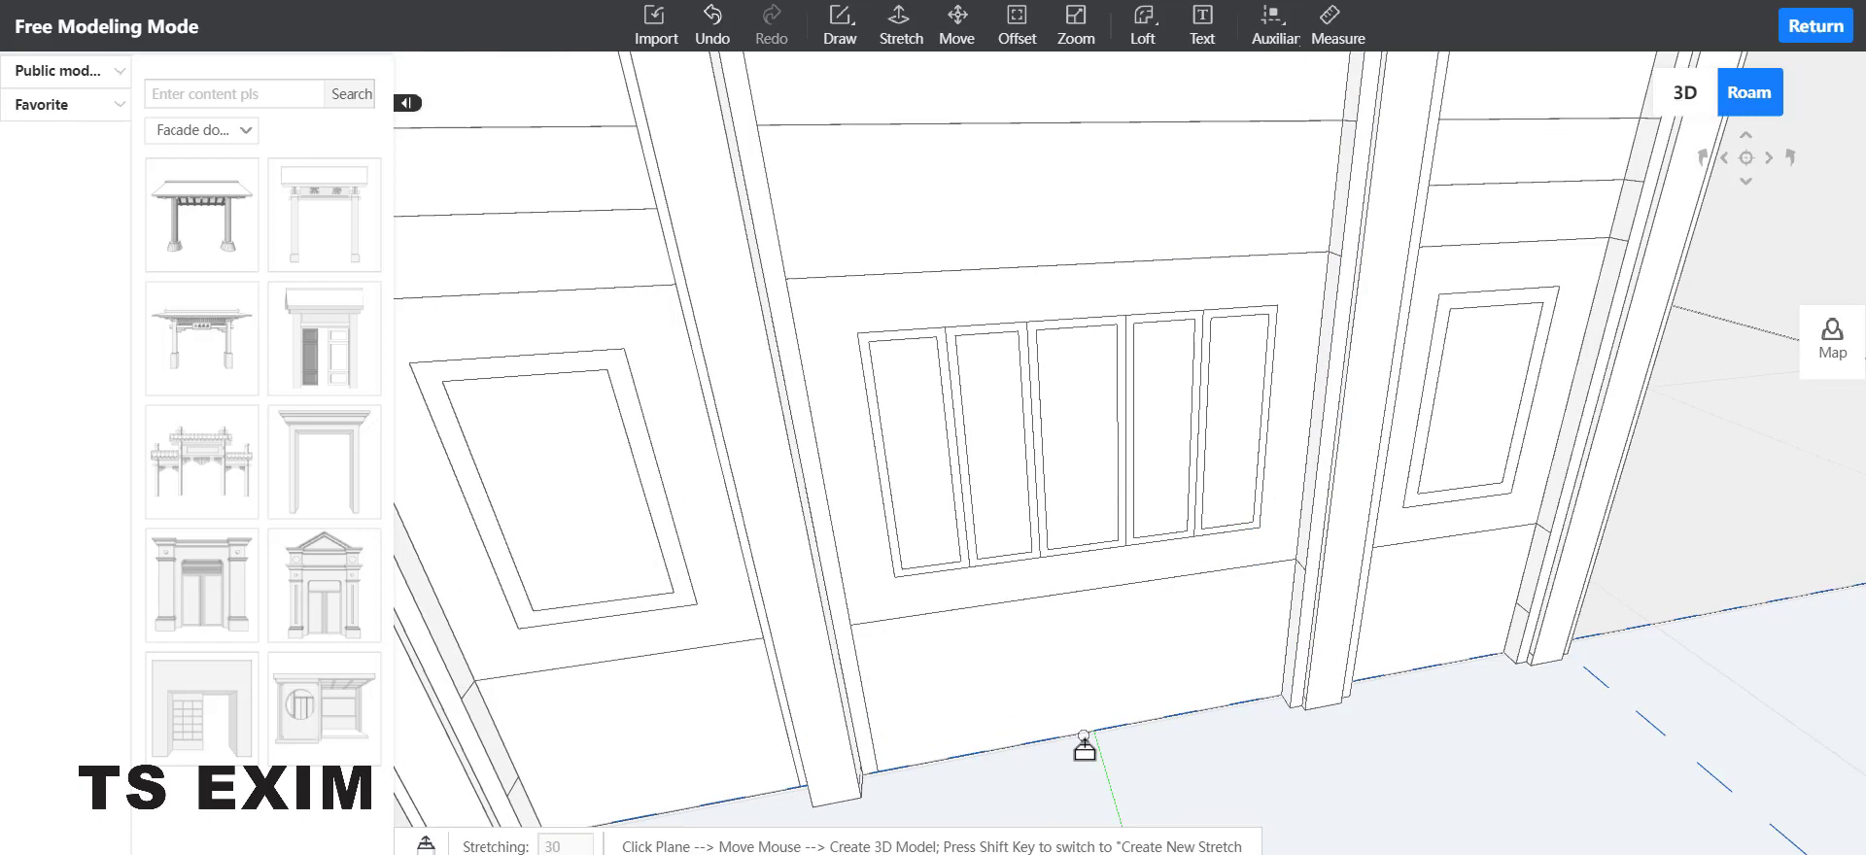
pyautogui.press('d')
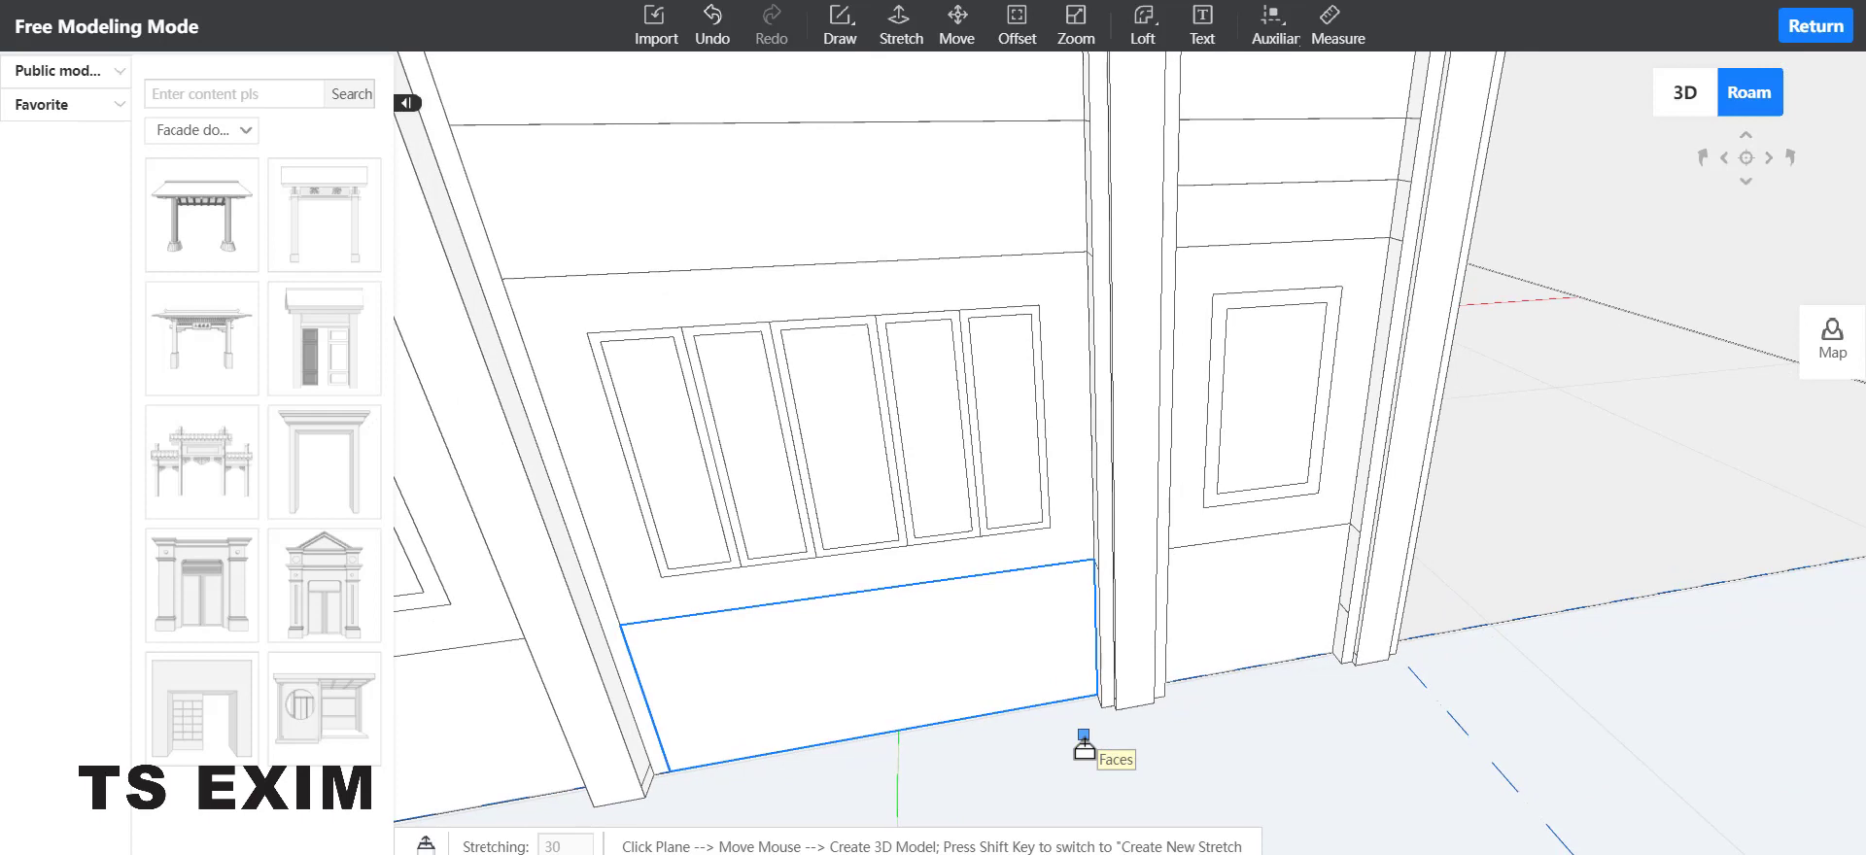
pyautogui.press('d')
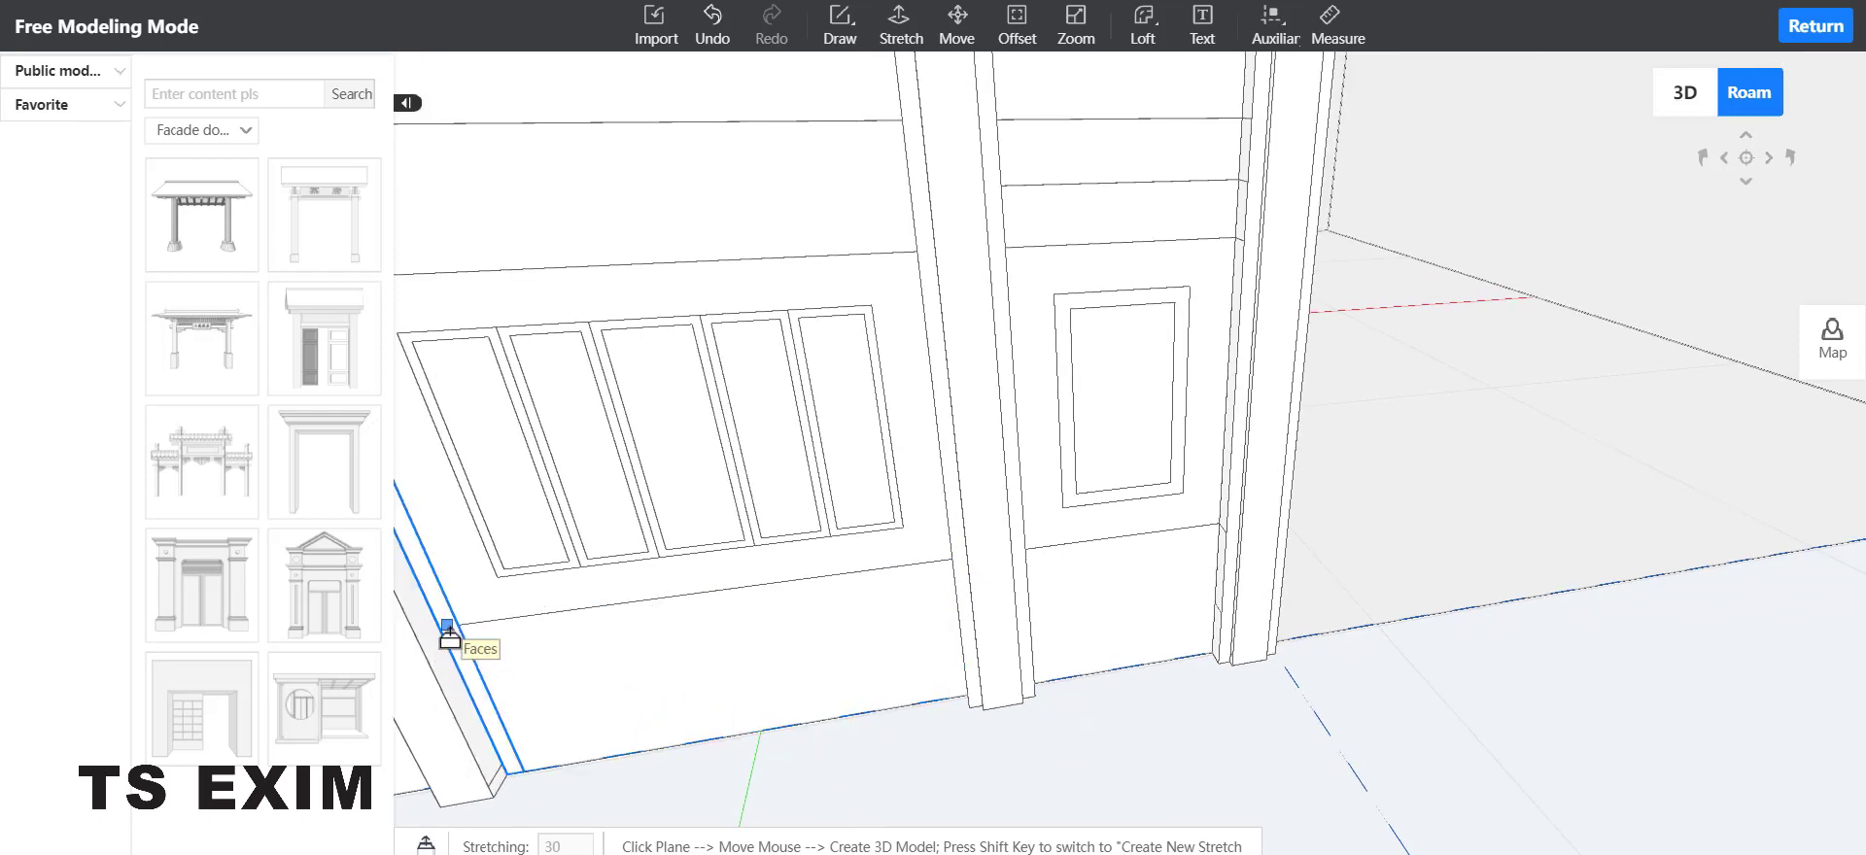
pyautogui.click(444, 636)
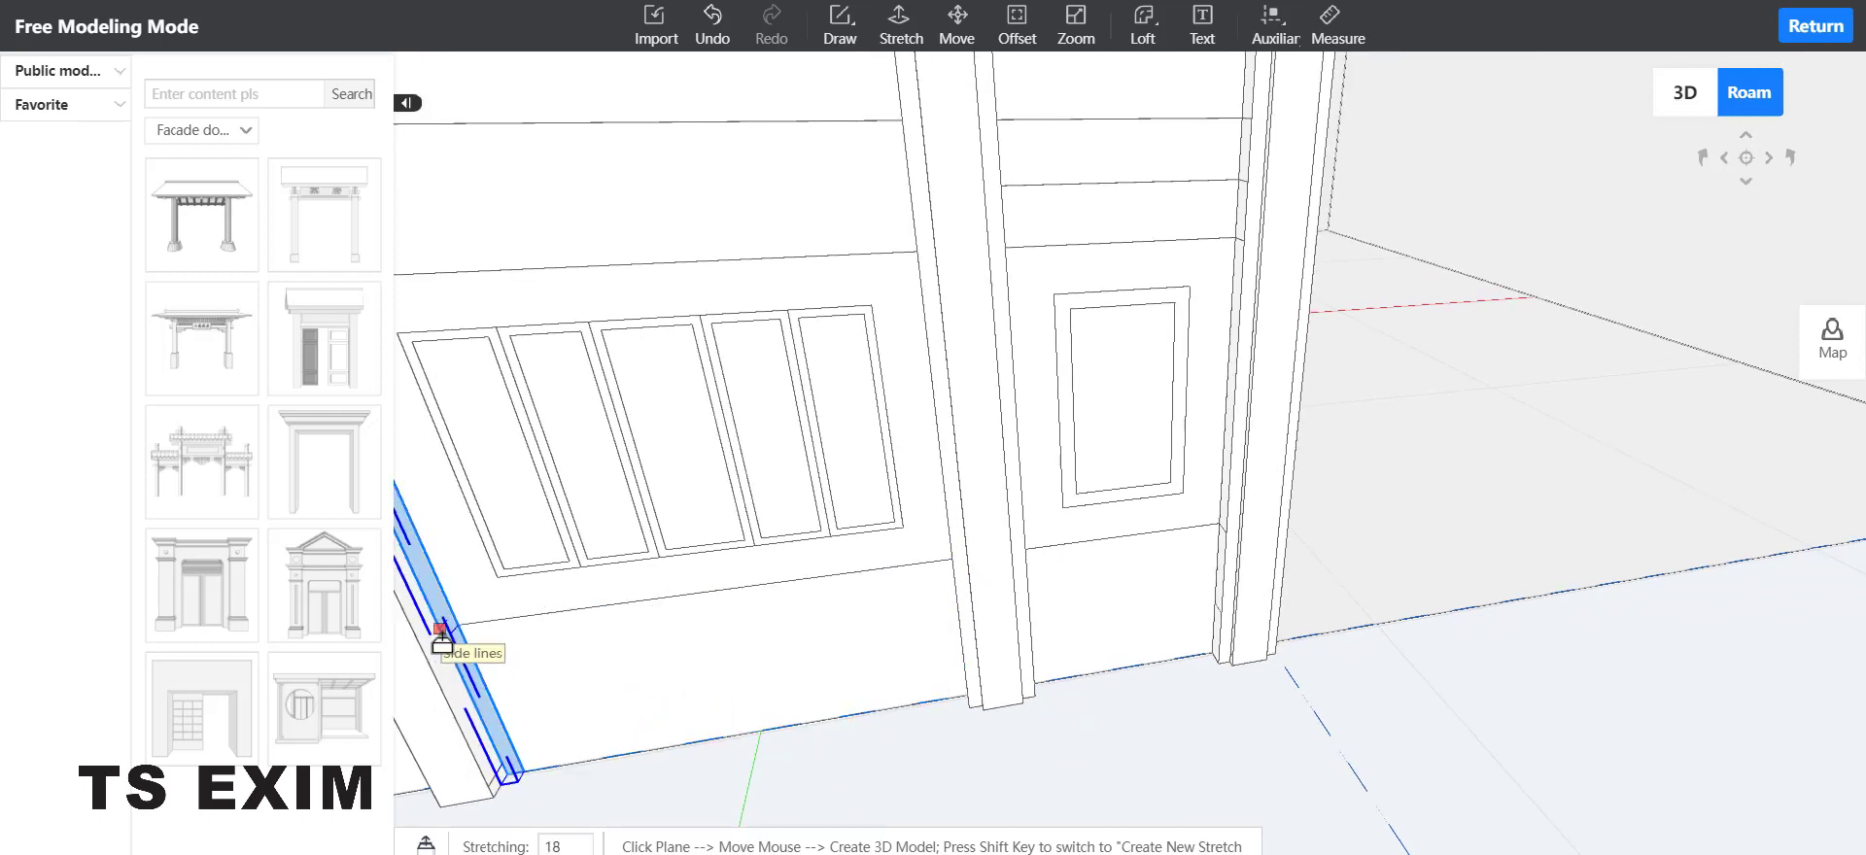
pyautogui.press('Return')
# Step: Stretch the narrow strip along the outer side of the left inner pillar by 30
pyautogui.press('a')
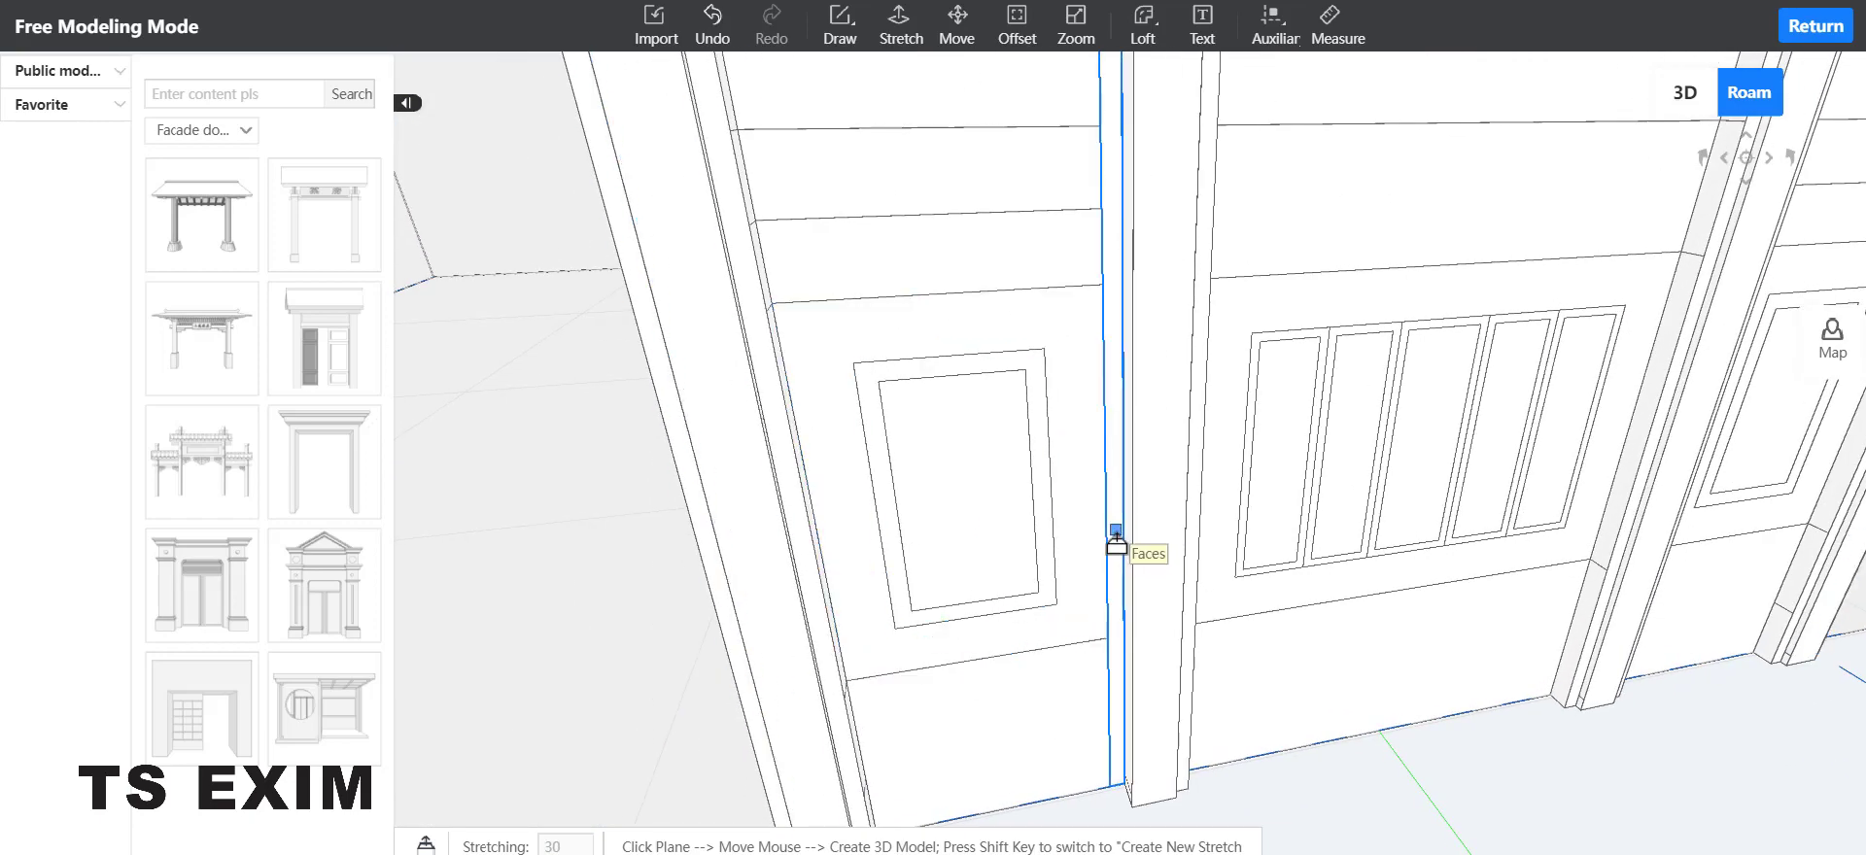
pyautogui.click(1117, 550)
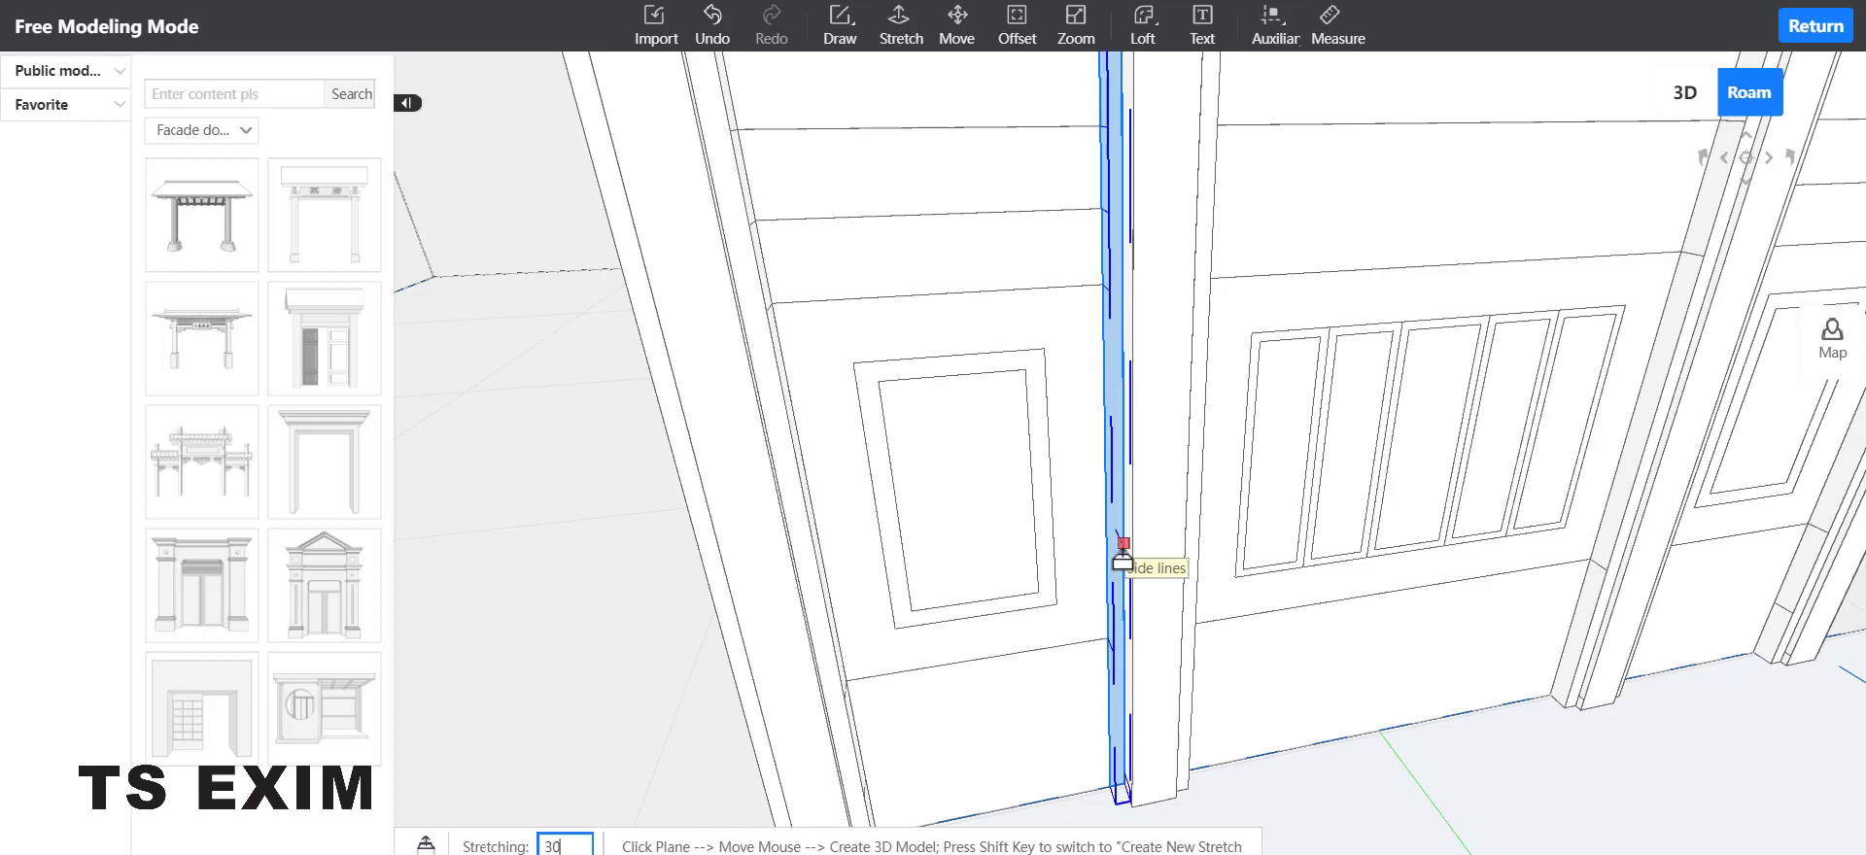
pyautogui.click(1122, 554)
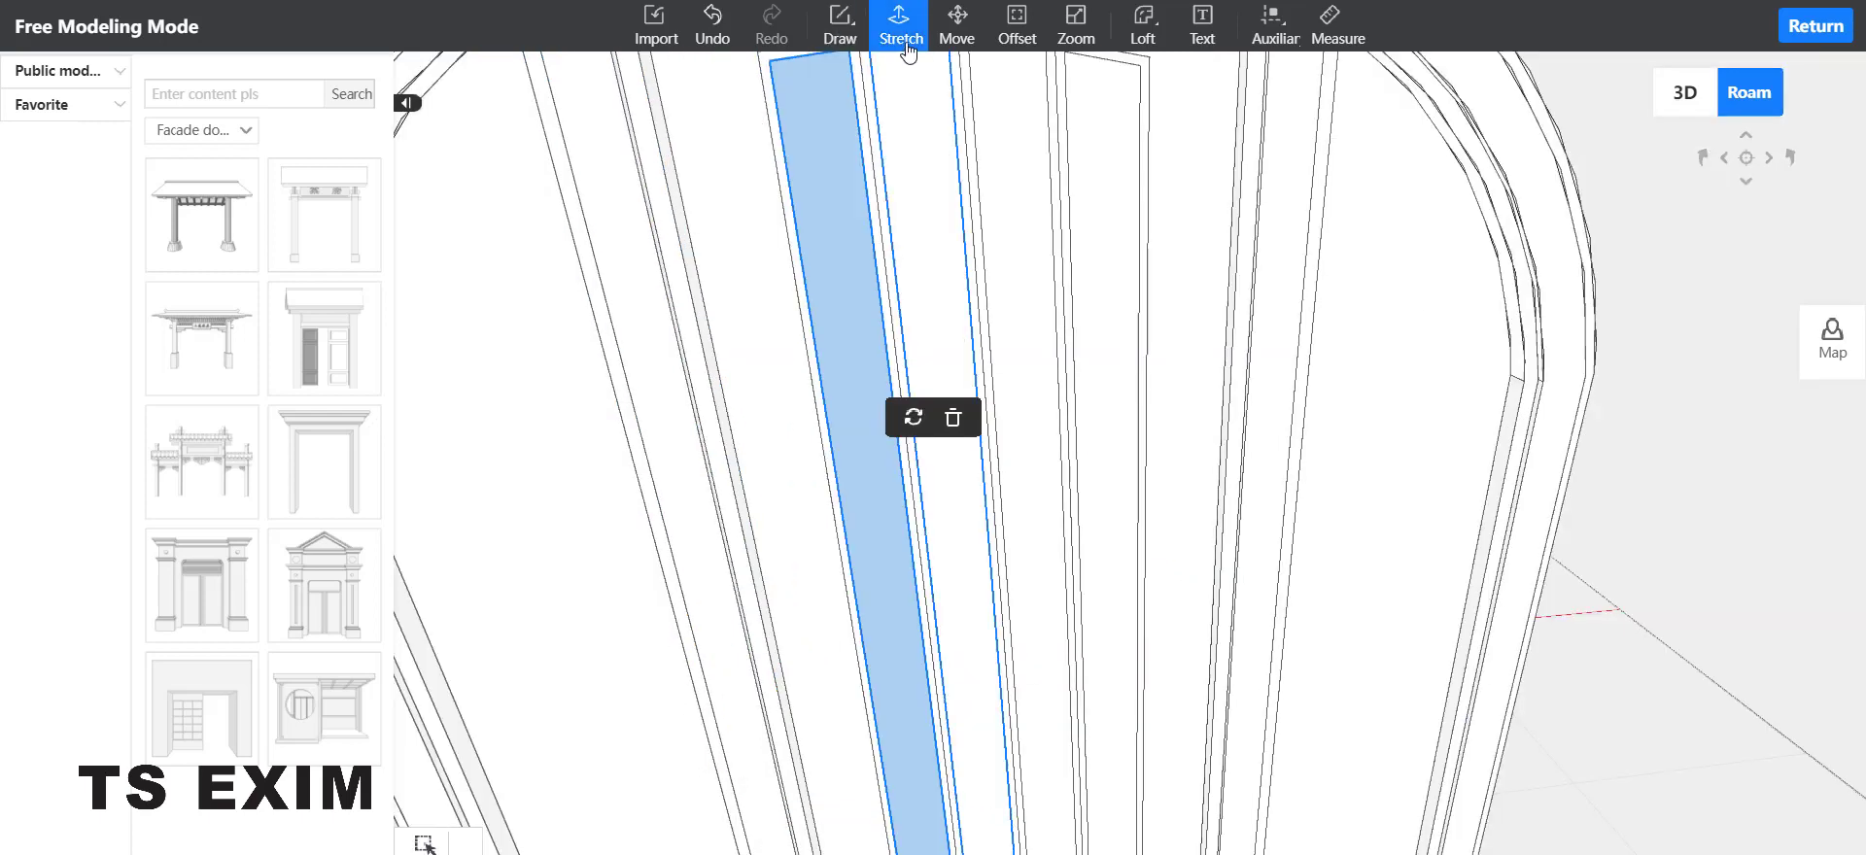
# Step: Stretch the four tall framed panels in the upper middle section between the inner pillars by 10
pyautogui.click(899, 23)
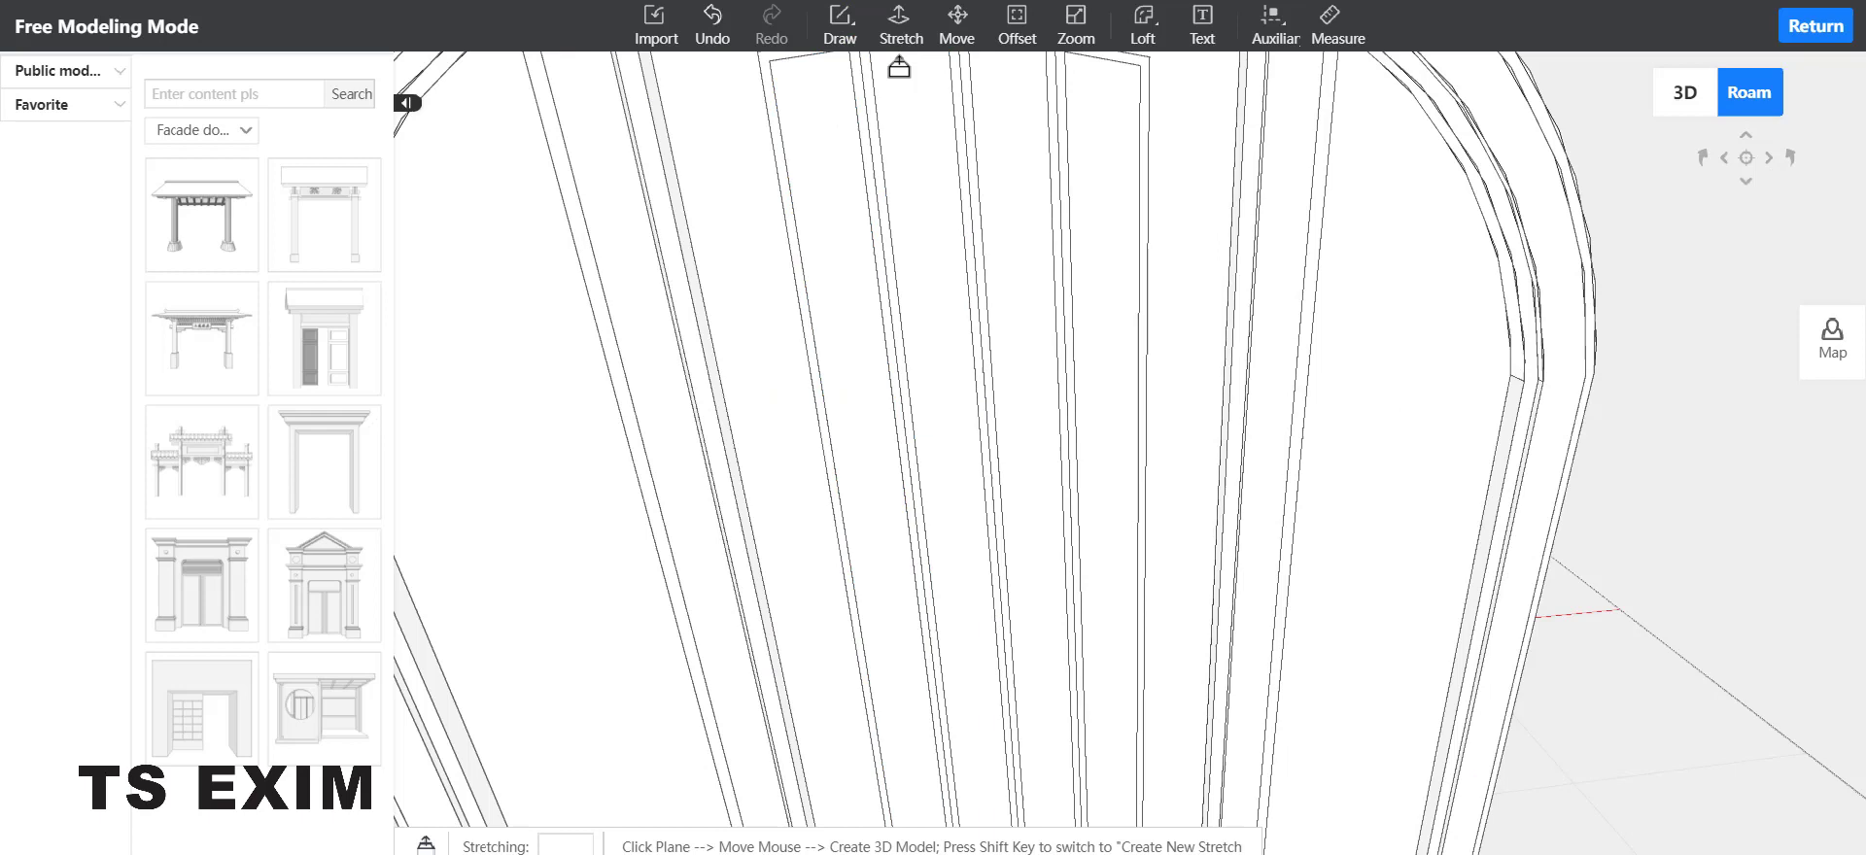
pyautogui.click(824, 155)
pyautogui.write('10')
pyautogui.press('Return')
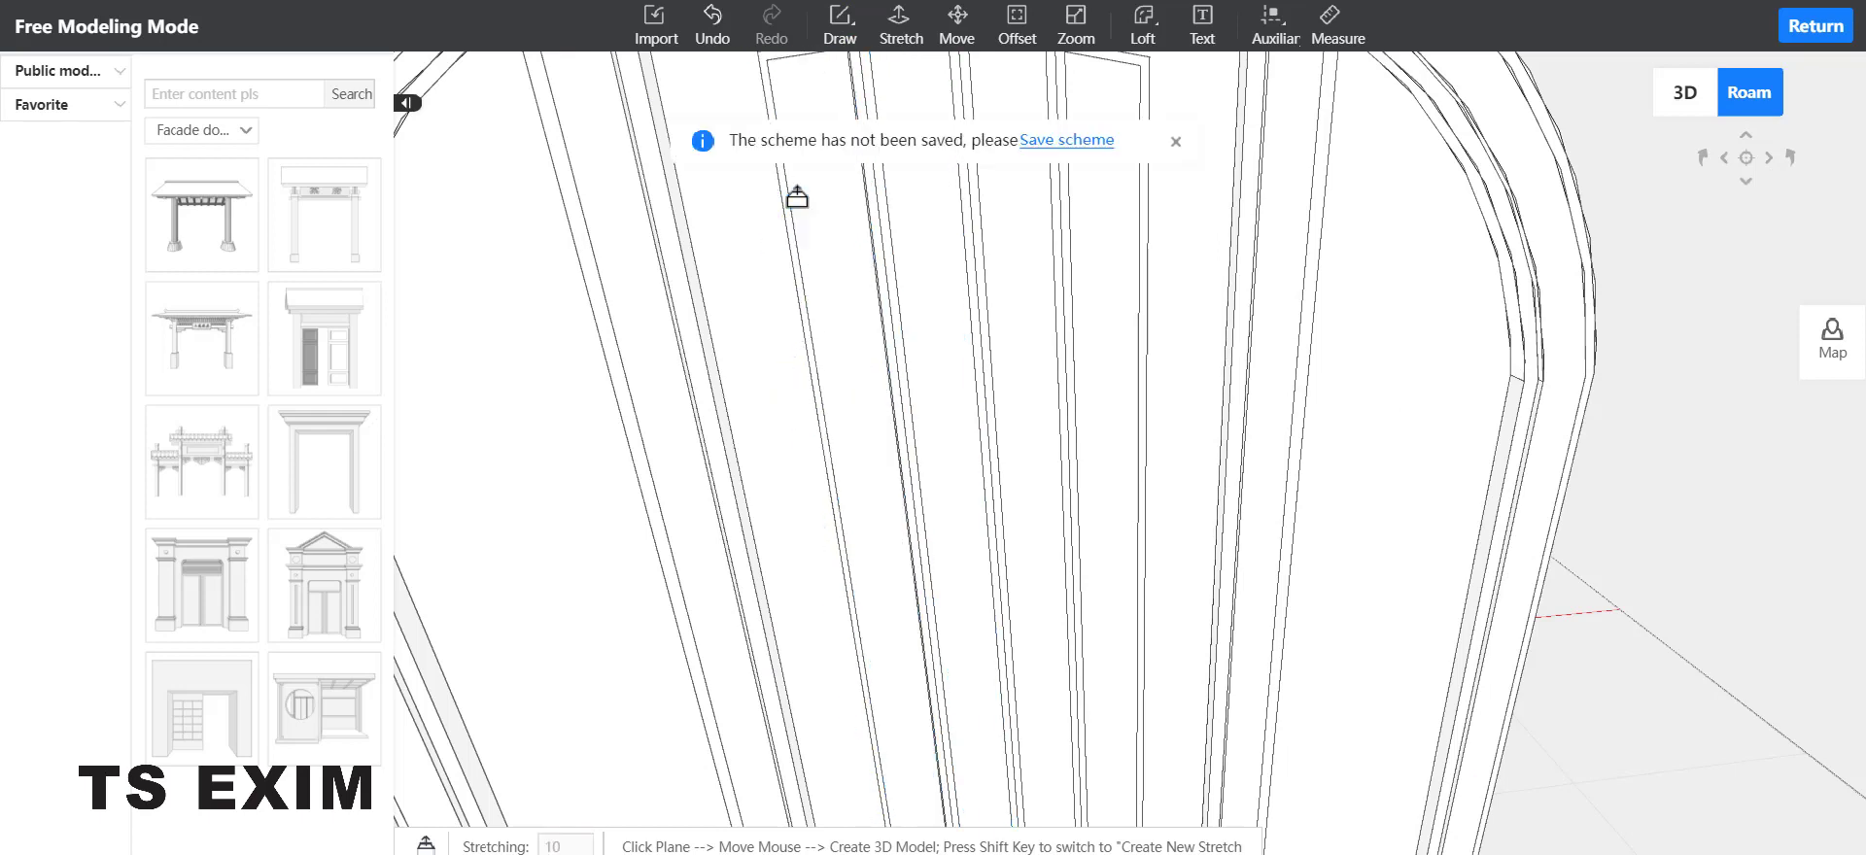
pyautogui.click(895, 307)
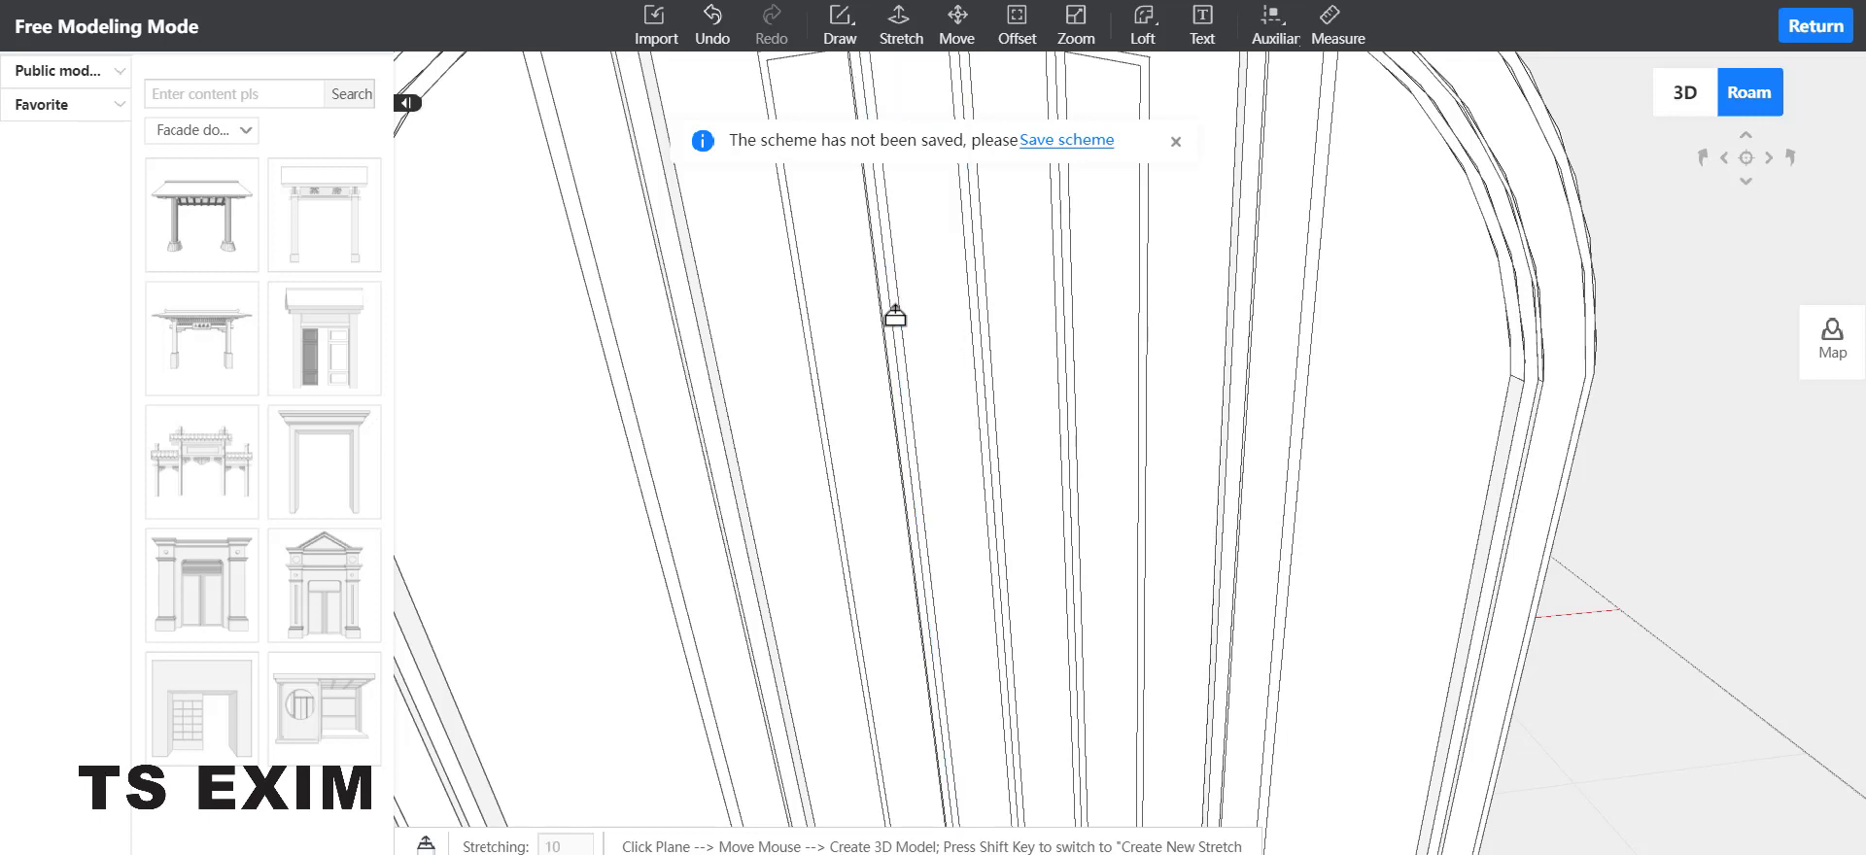
pyautogui.click(1036, 464)
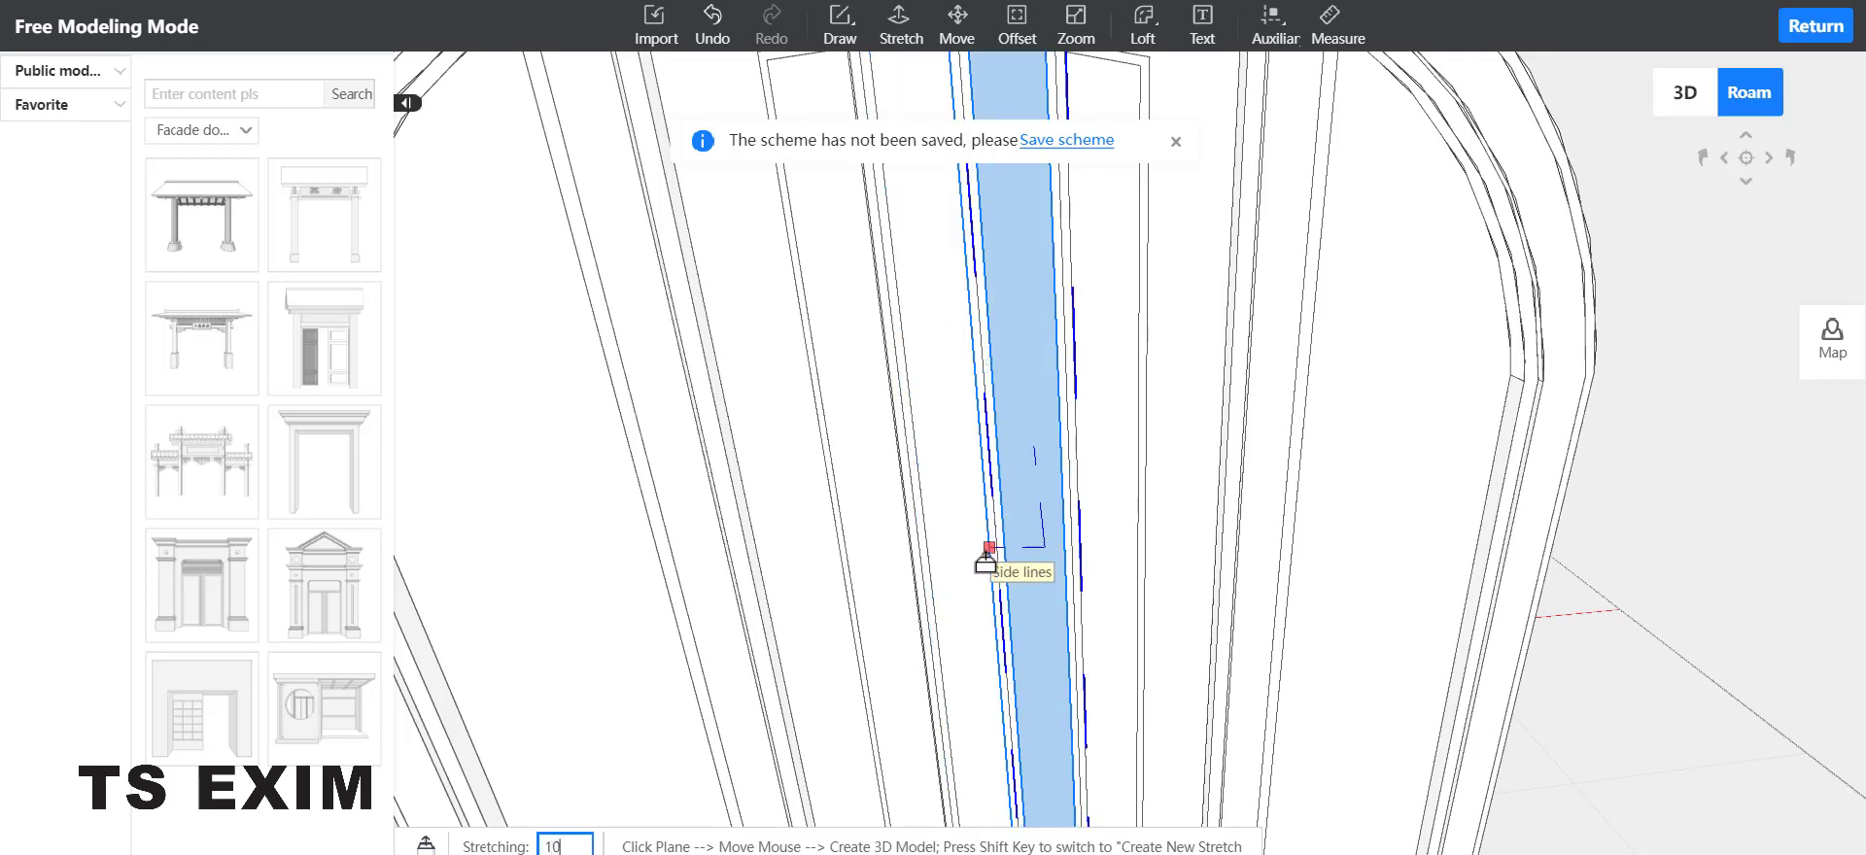
pyautogui.write('10')
pyautogui.press('Return')
pyautogui.click(1104, 598)
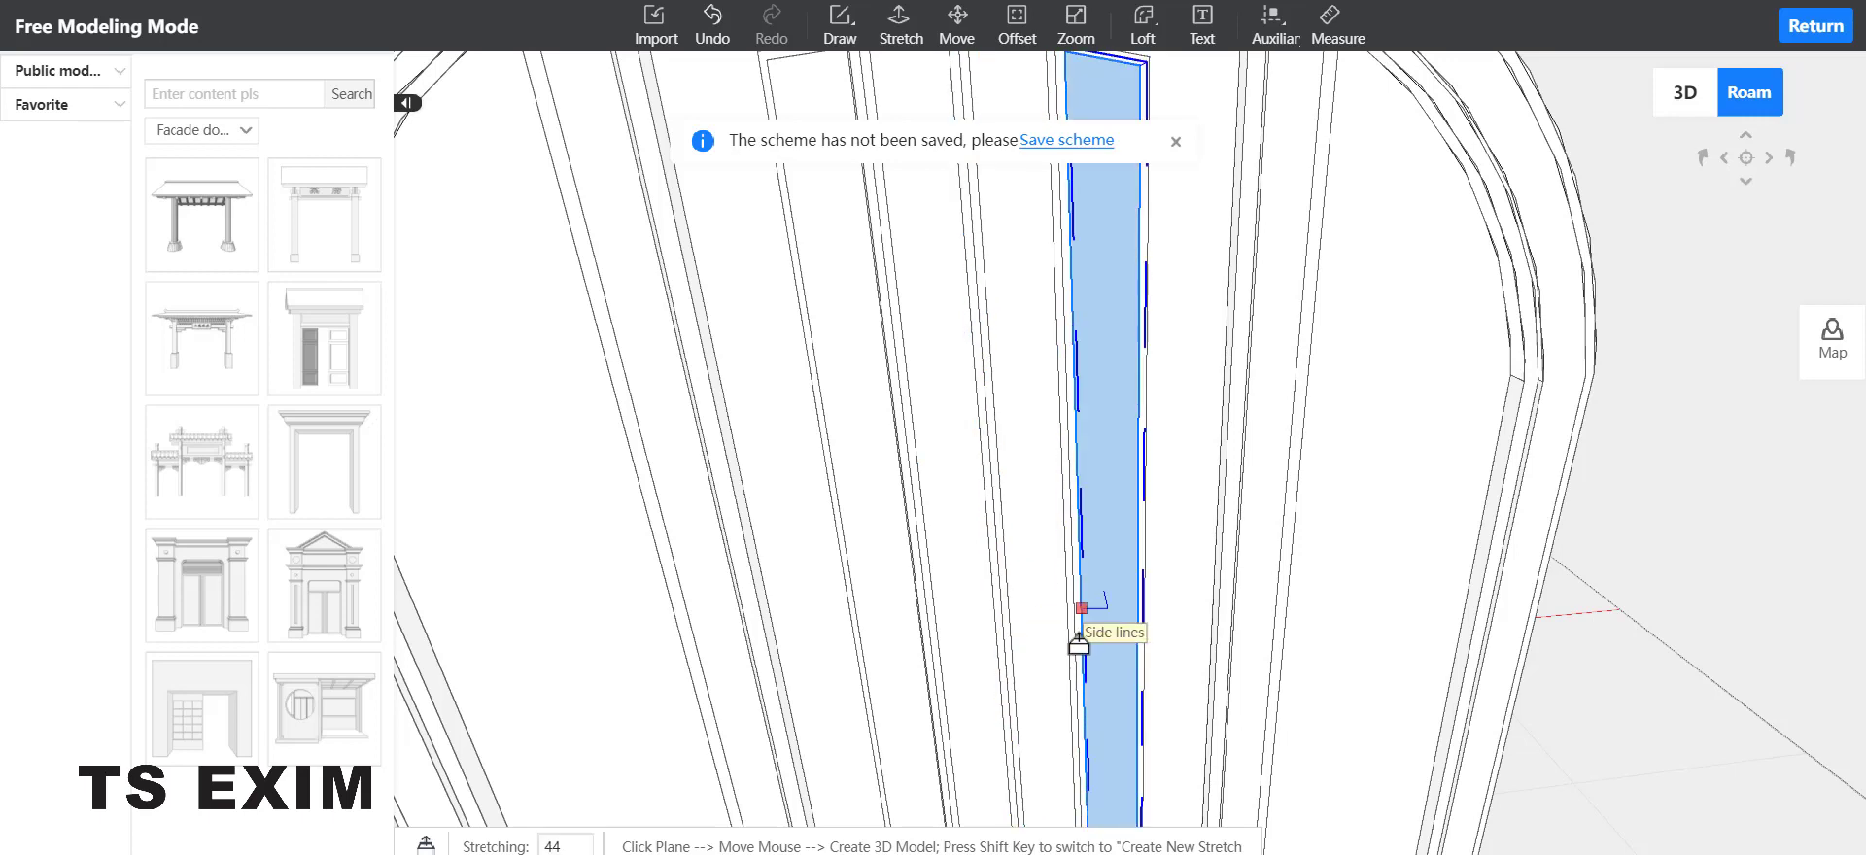
pyautogui.press('Return')
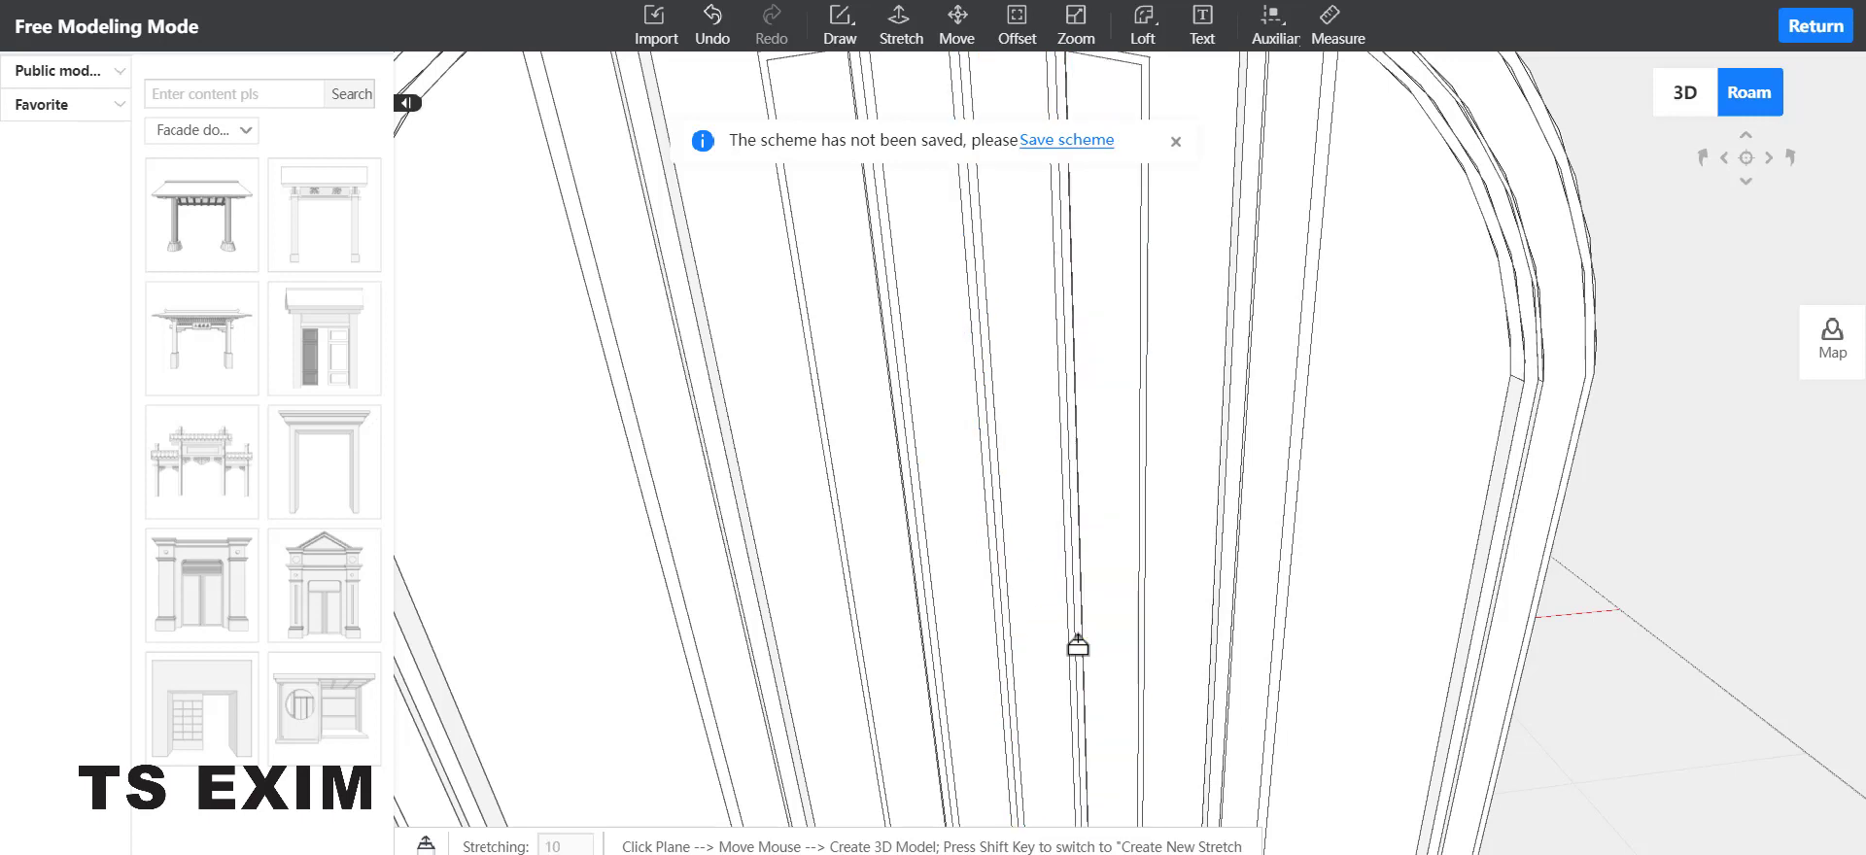
pyautogui.click(1179, 602)
pyautogui.write('10')
pyautogui.press('Return')
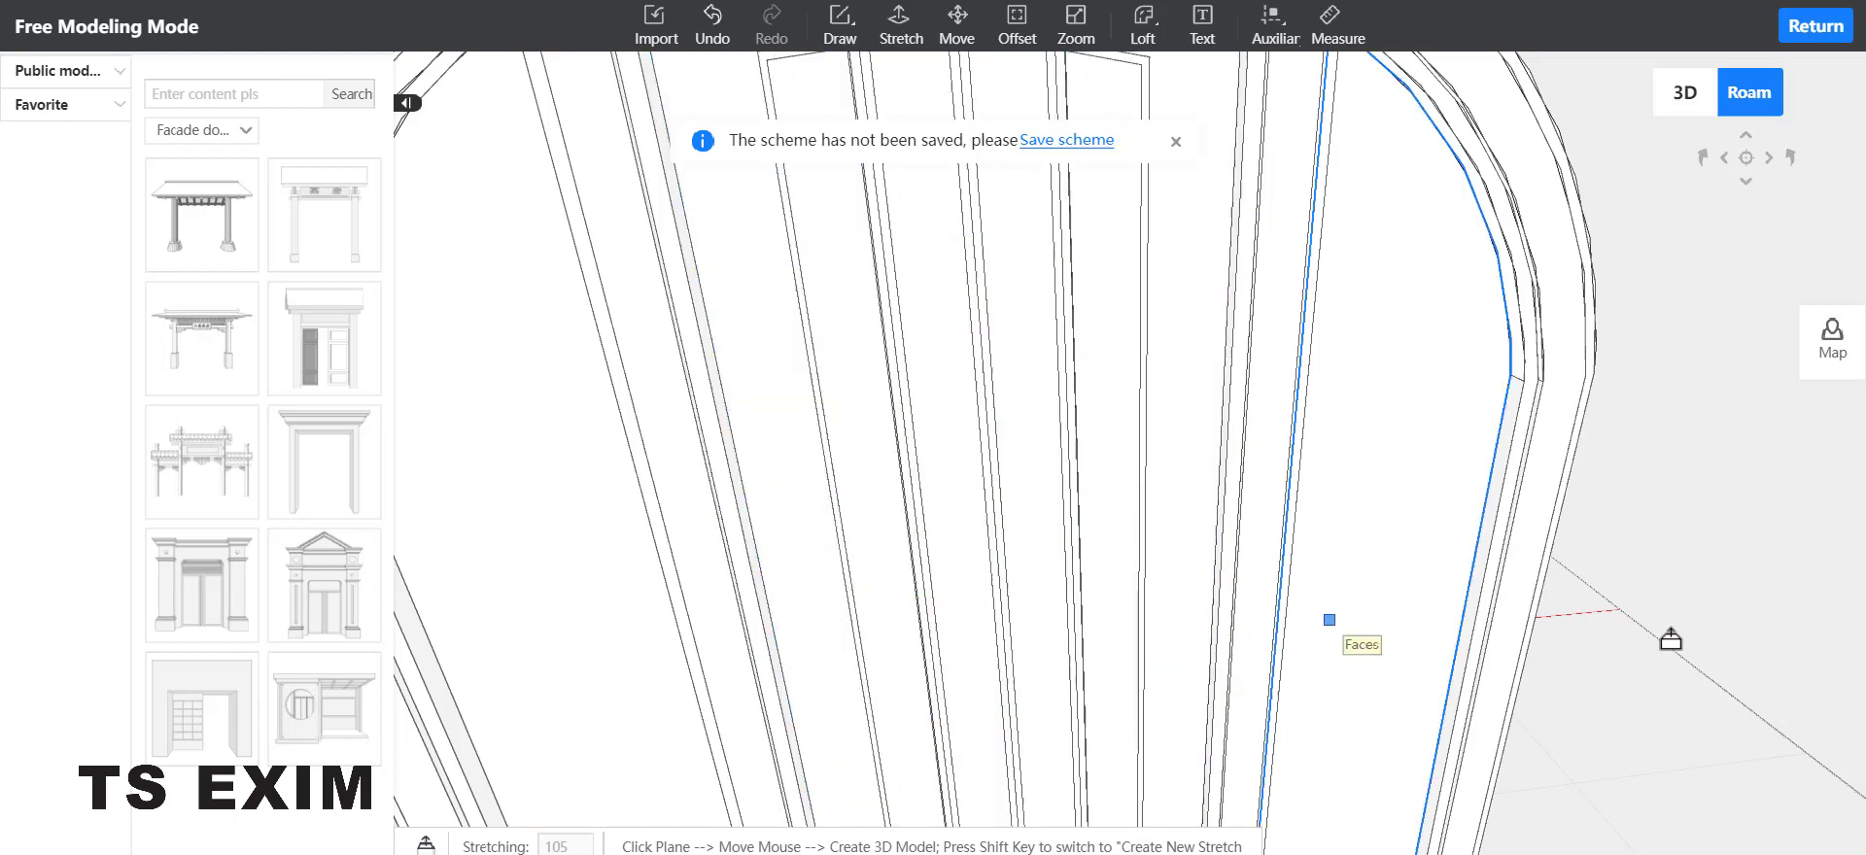
# Step: Leave the Stretch command and dismiss the unsaved-scheme reminder
pyautogui.press('Escape')
pyautogui.moveTo(1681, 632); pyautogui.dragTo(1195, 165, button='right')
pyautogui.click(1175, 141)
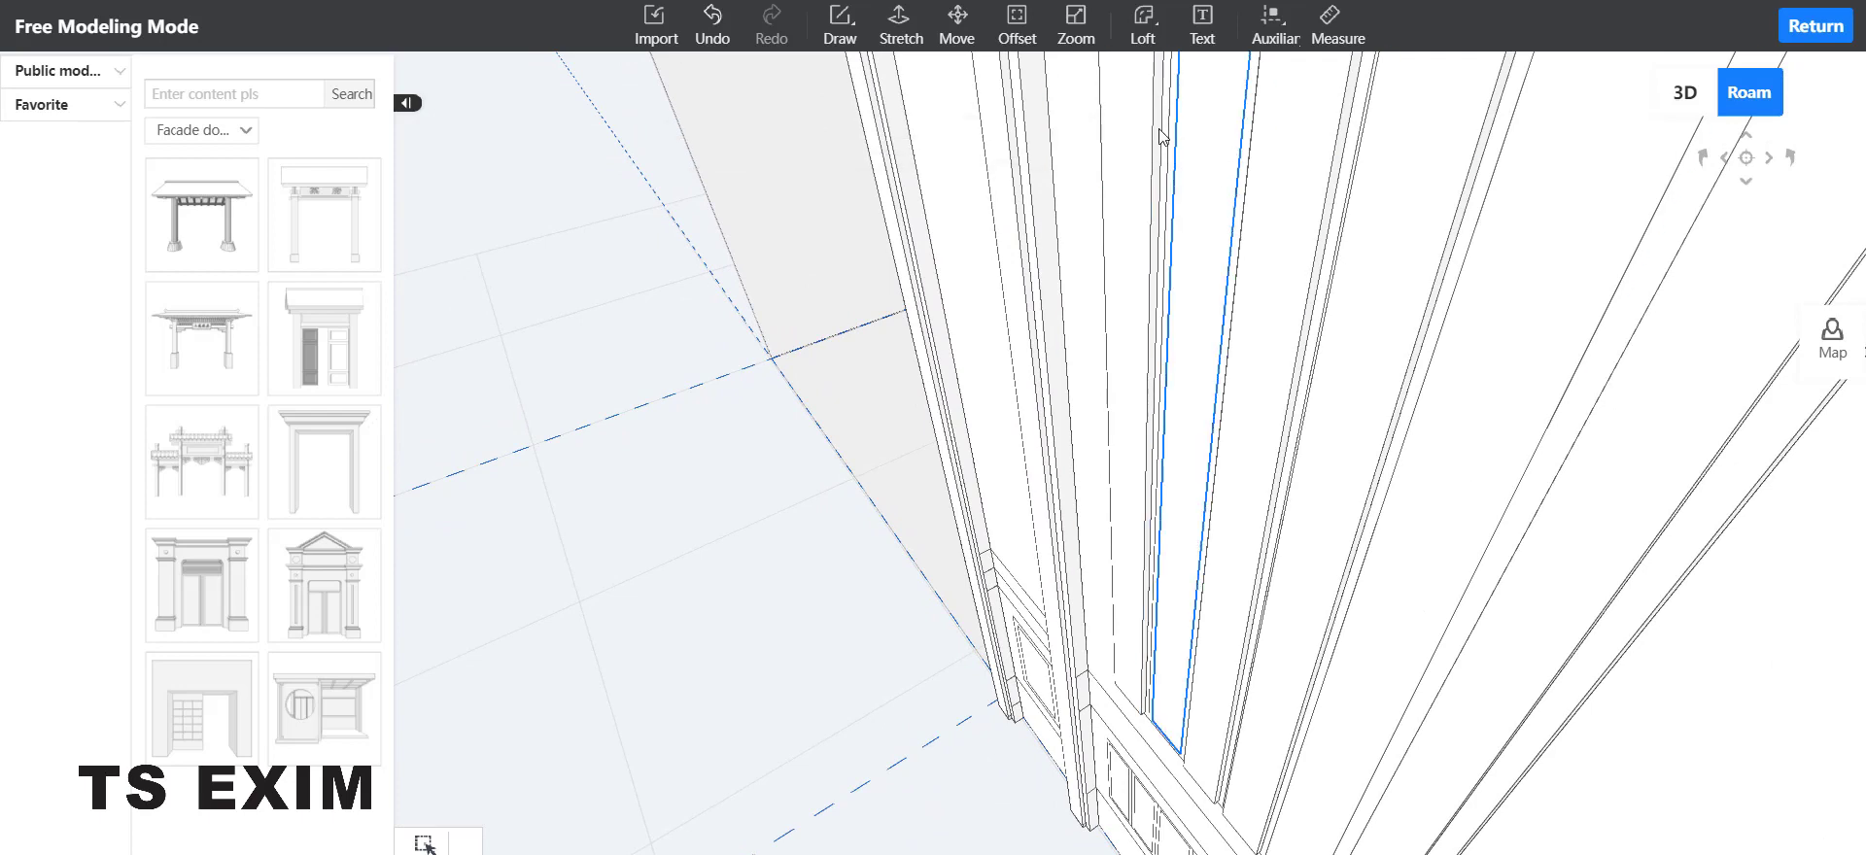
# Step: Stretch the second tall framed panel from the left in the upper middle section by 10
pyautogui.click(899, 27)
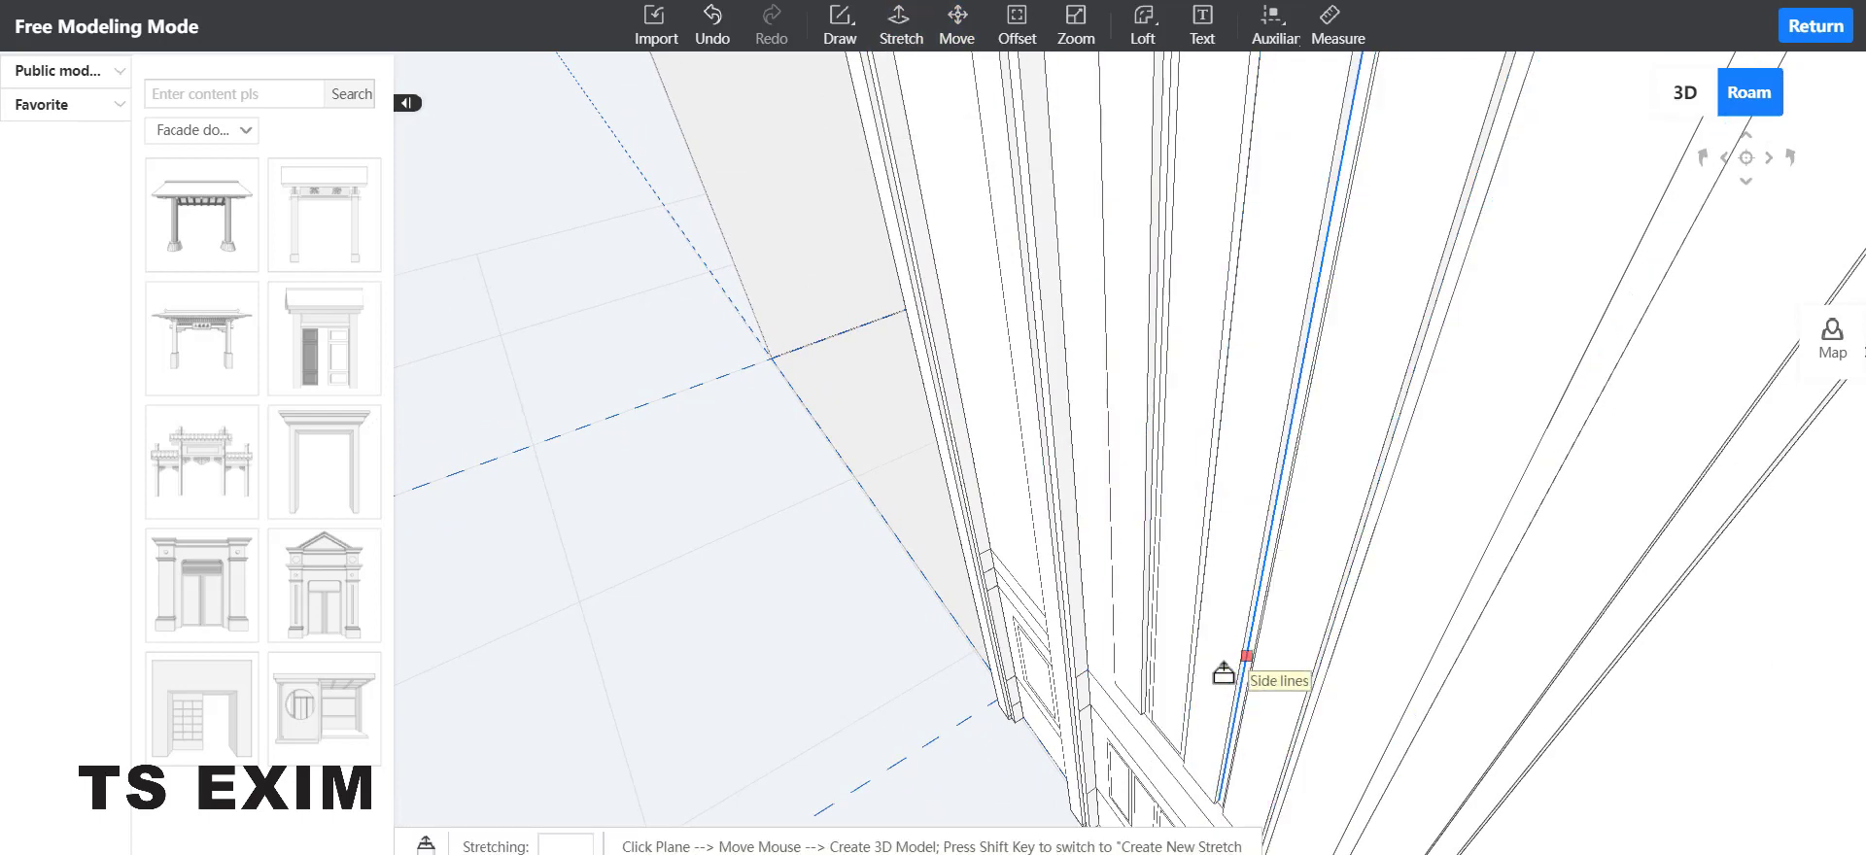
pyautogui.click(1176, 627)
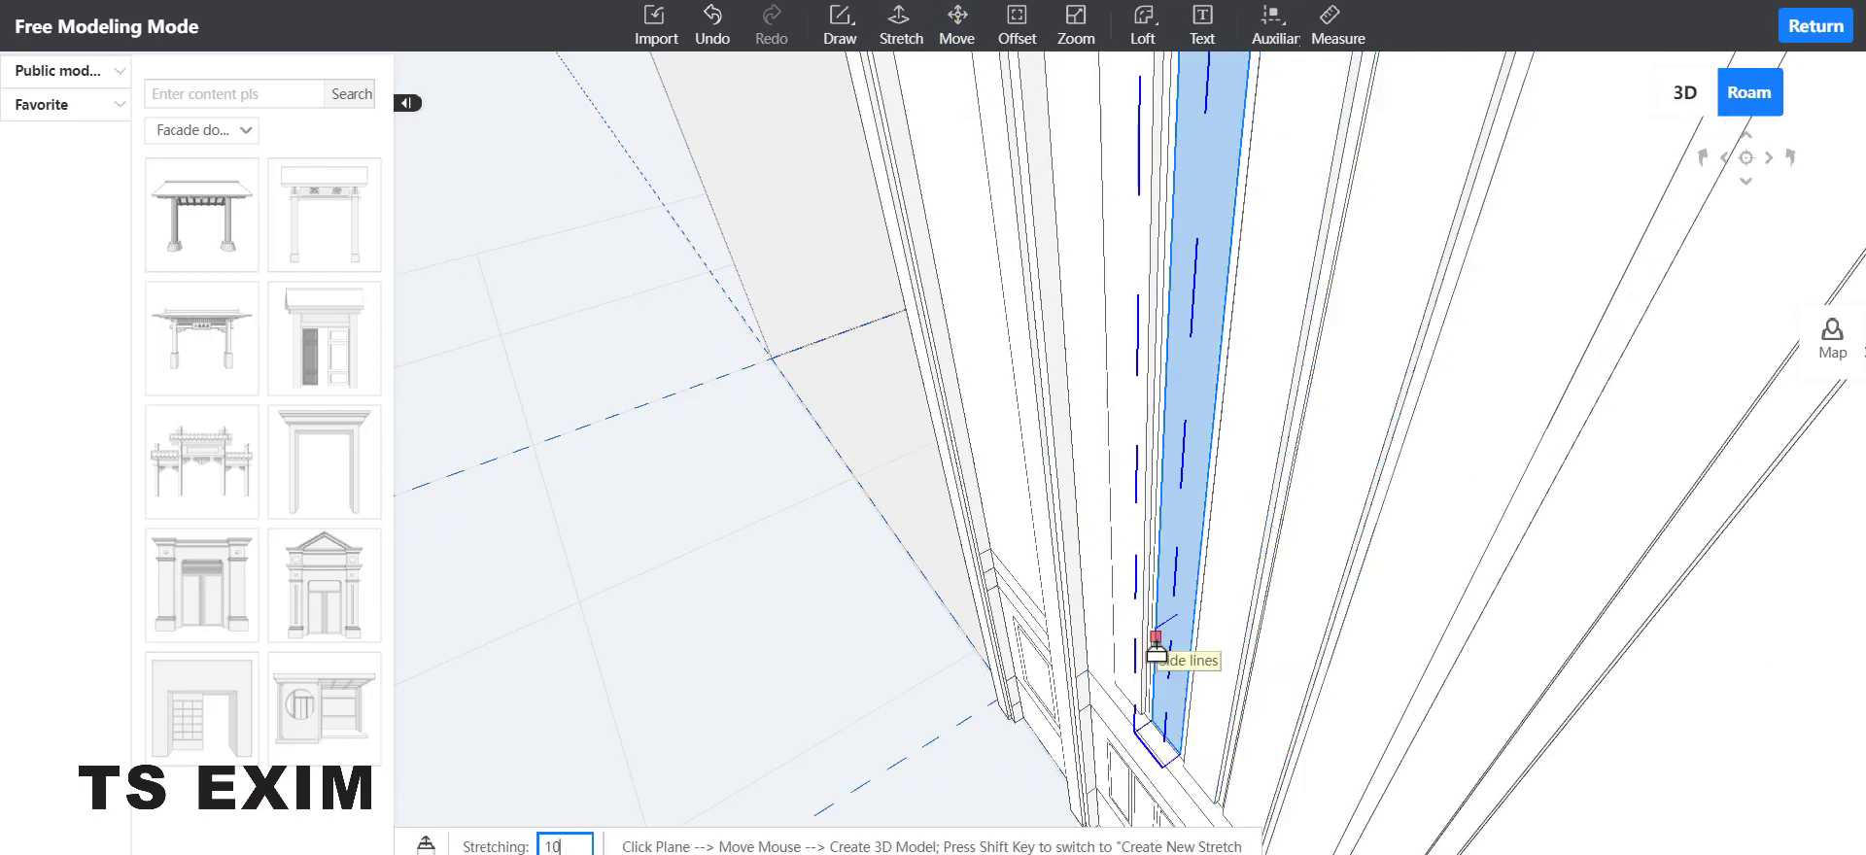
pyautogui.write('10')
pyautogui.press('Return')
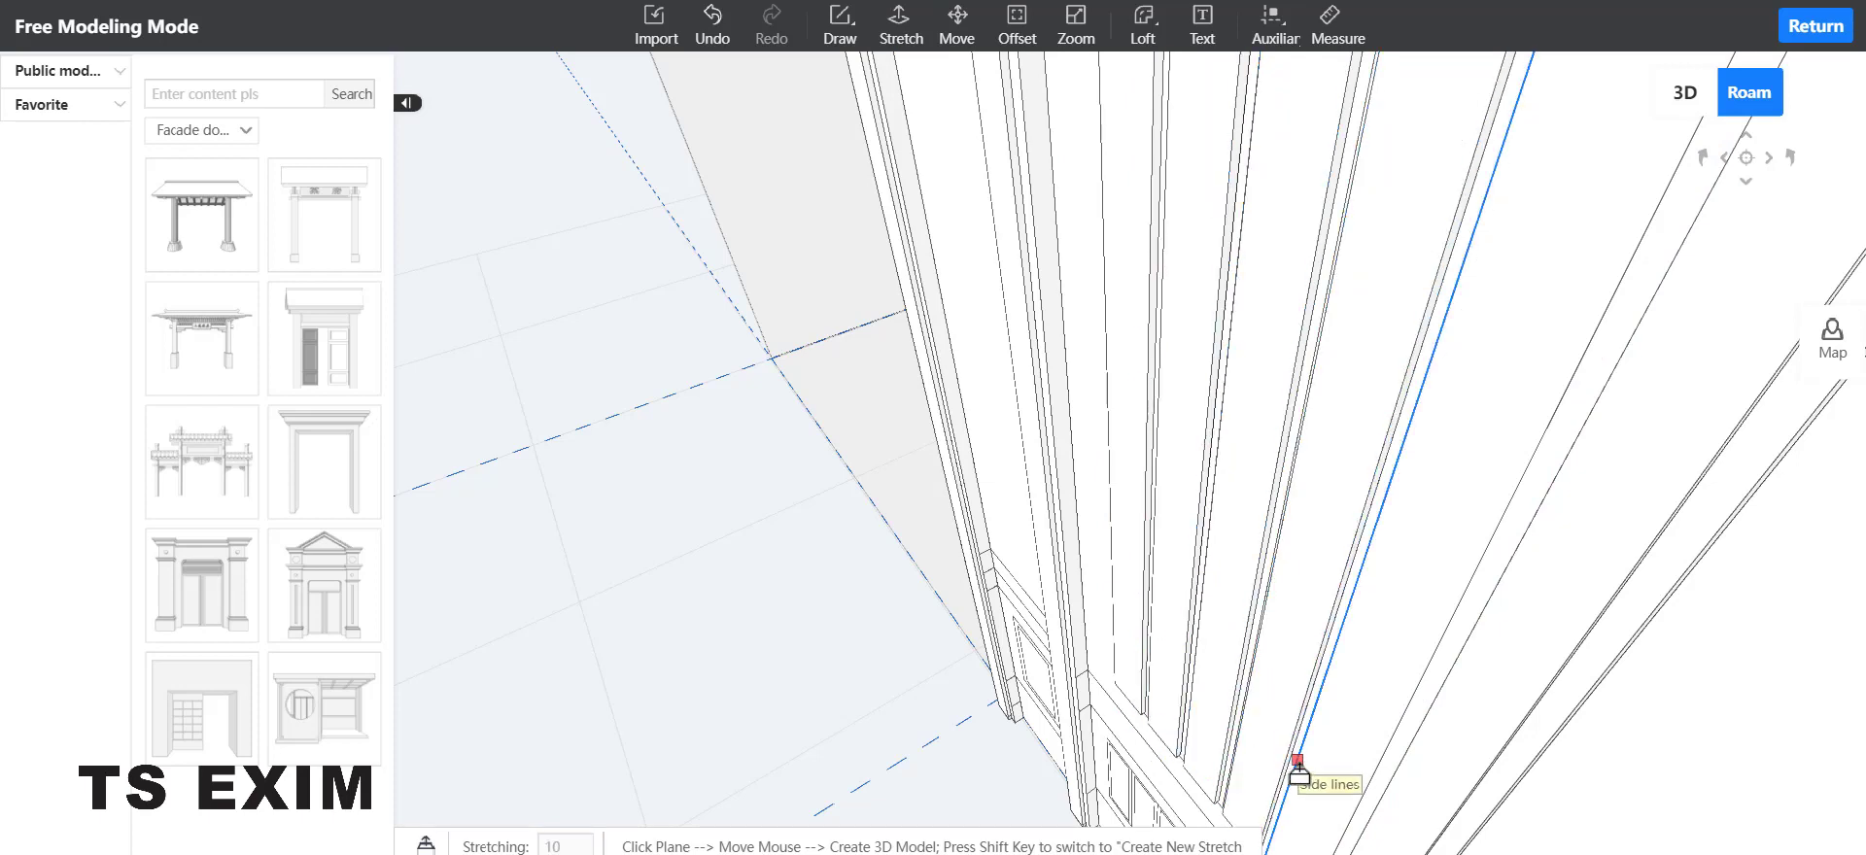
pyautogui.scroll(-5, 1298, 773)
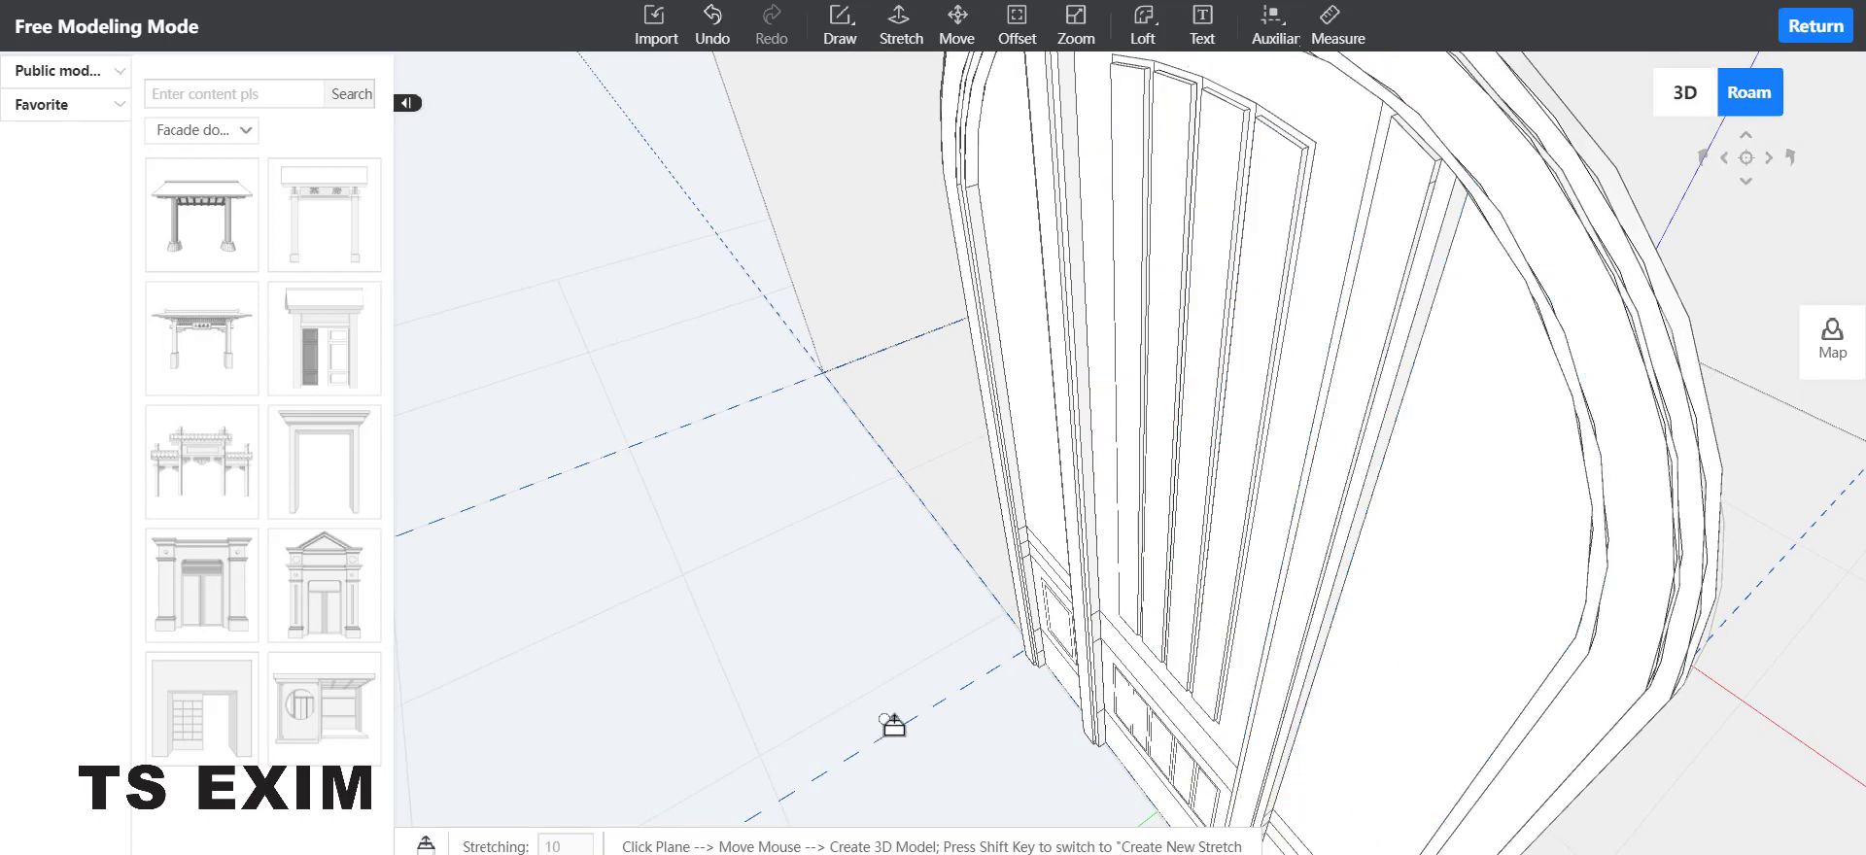
pyautogui.press('Escape')
pyautogui.moveTo(977, 670); pyautogui.dragTo(919, 677, button='right')
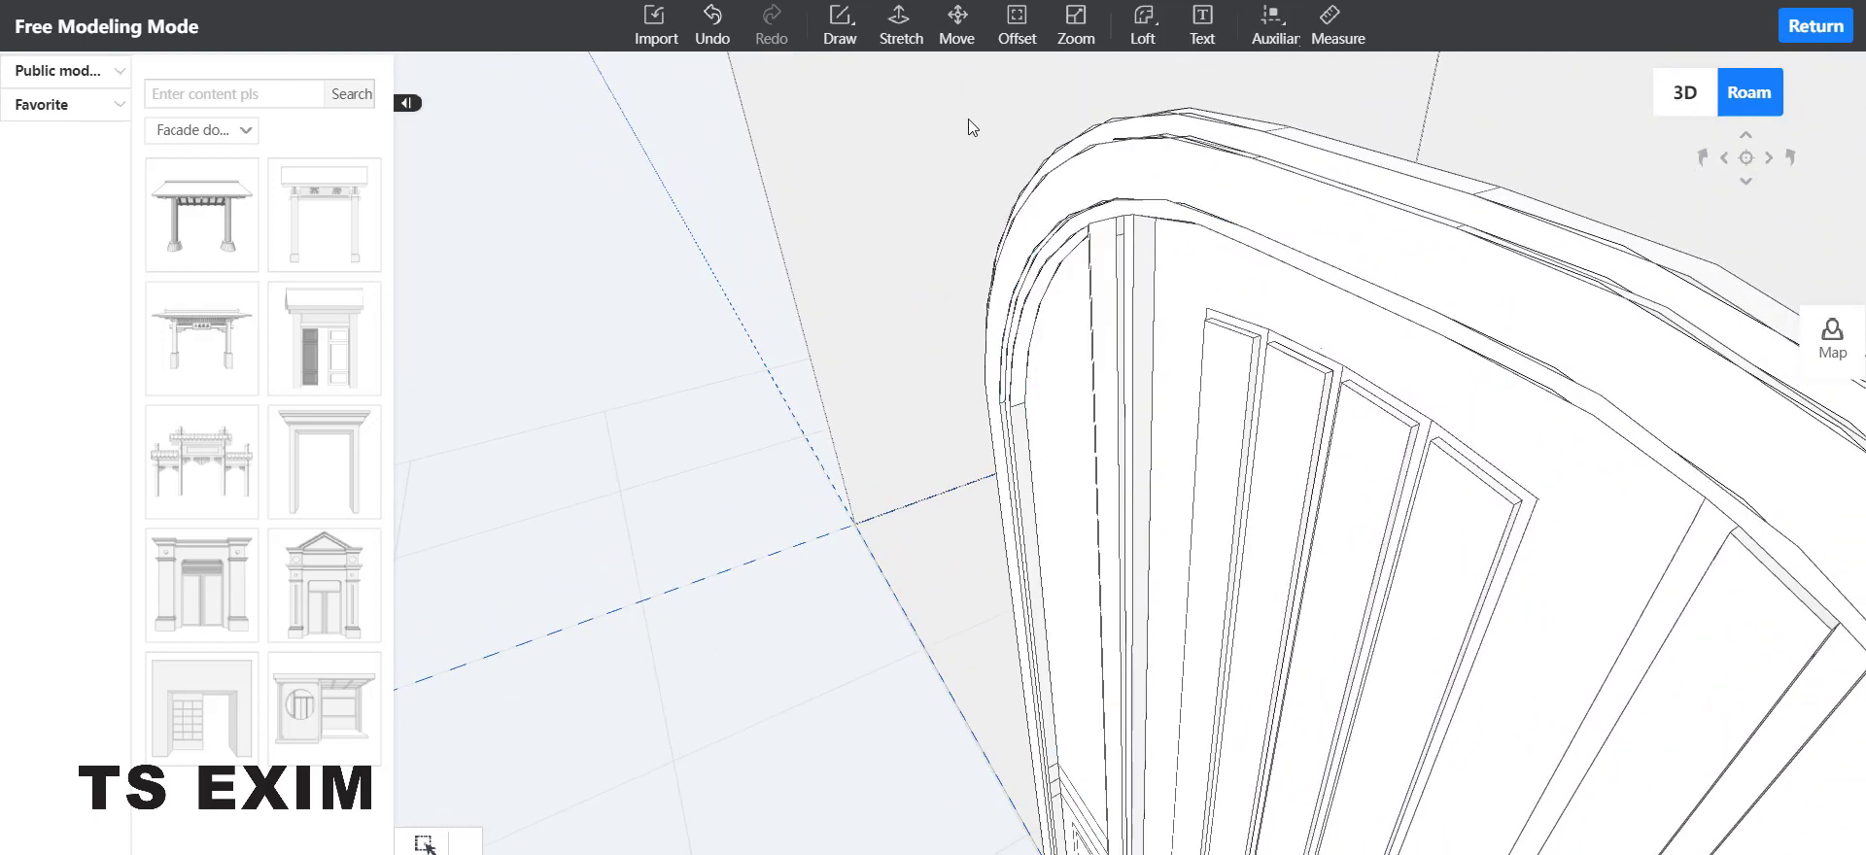
pyautogui.click(898, 39)
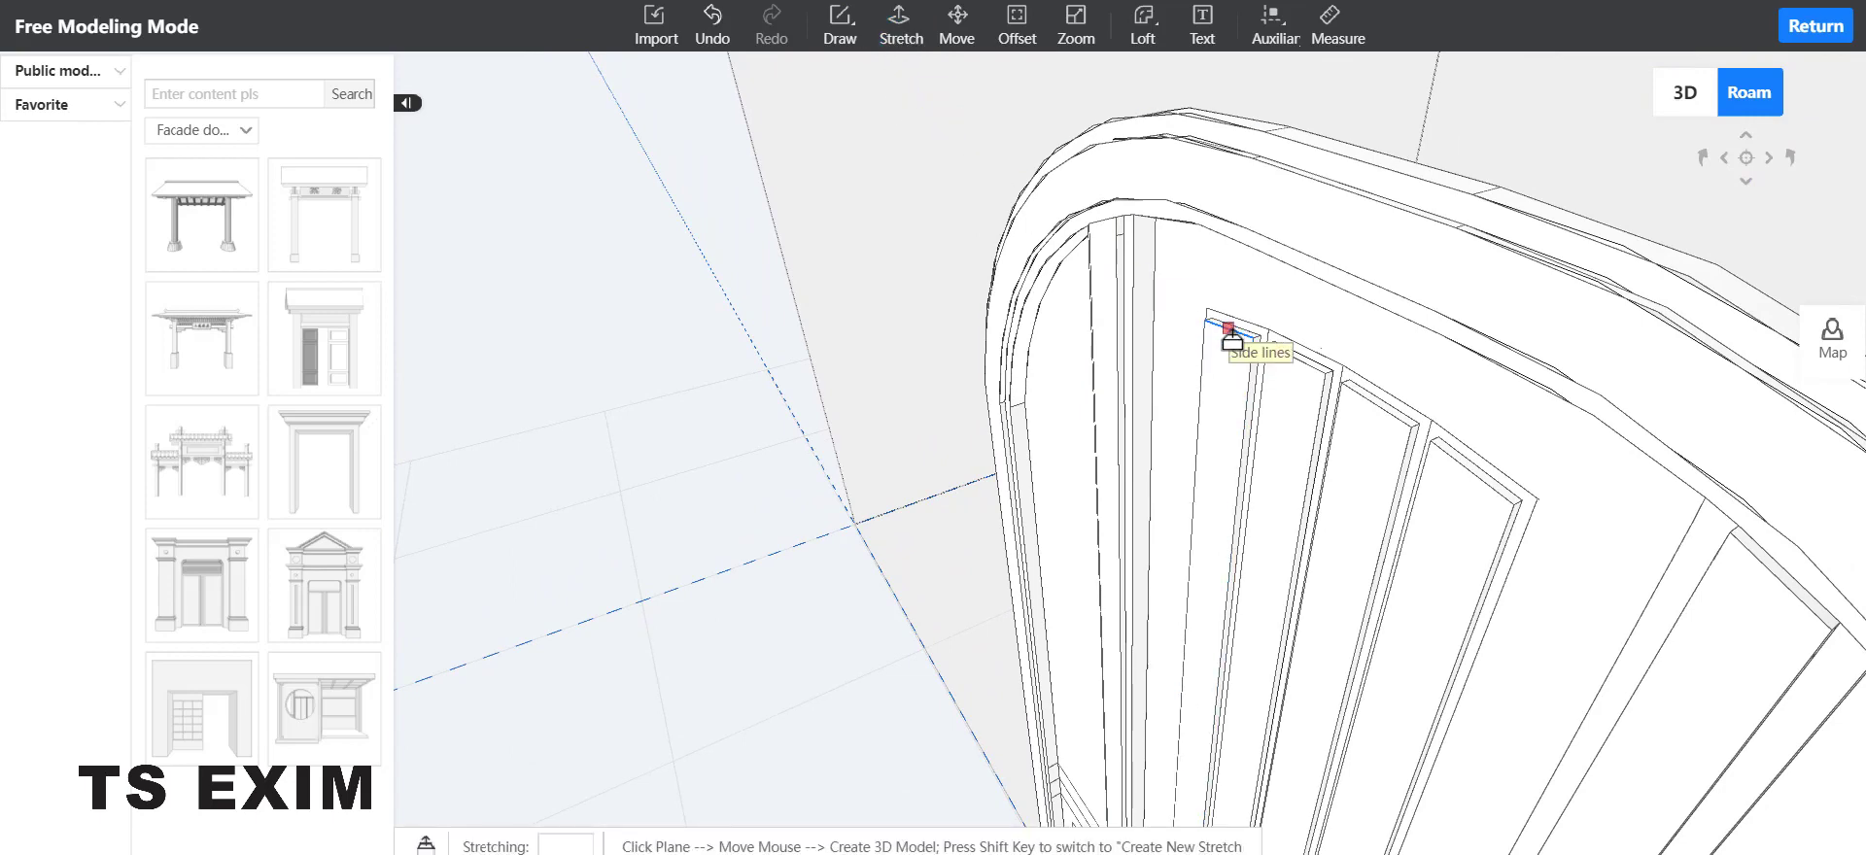
pyautogui.scroll(3, 1277, 355)
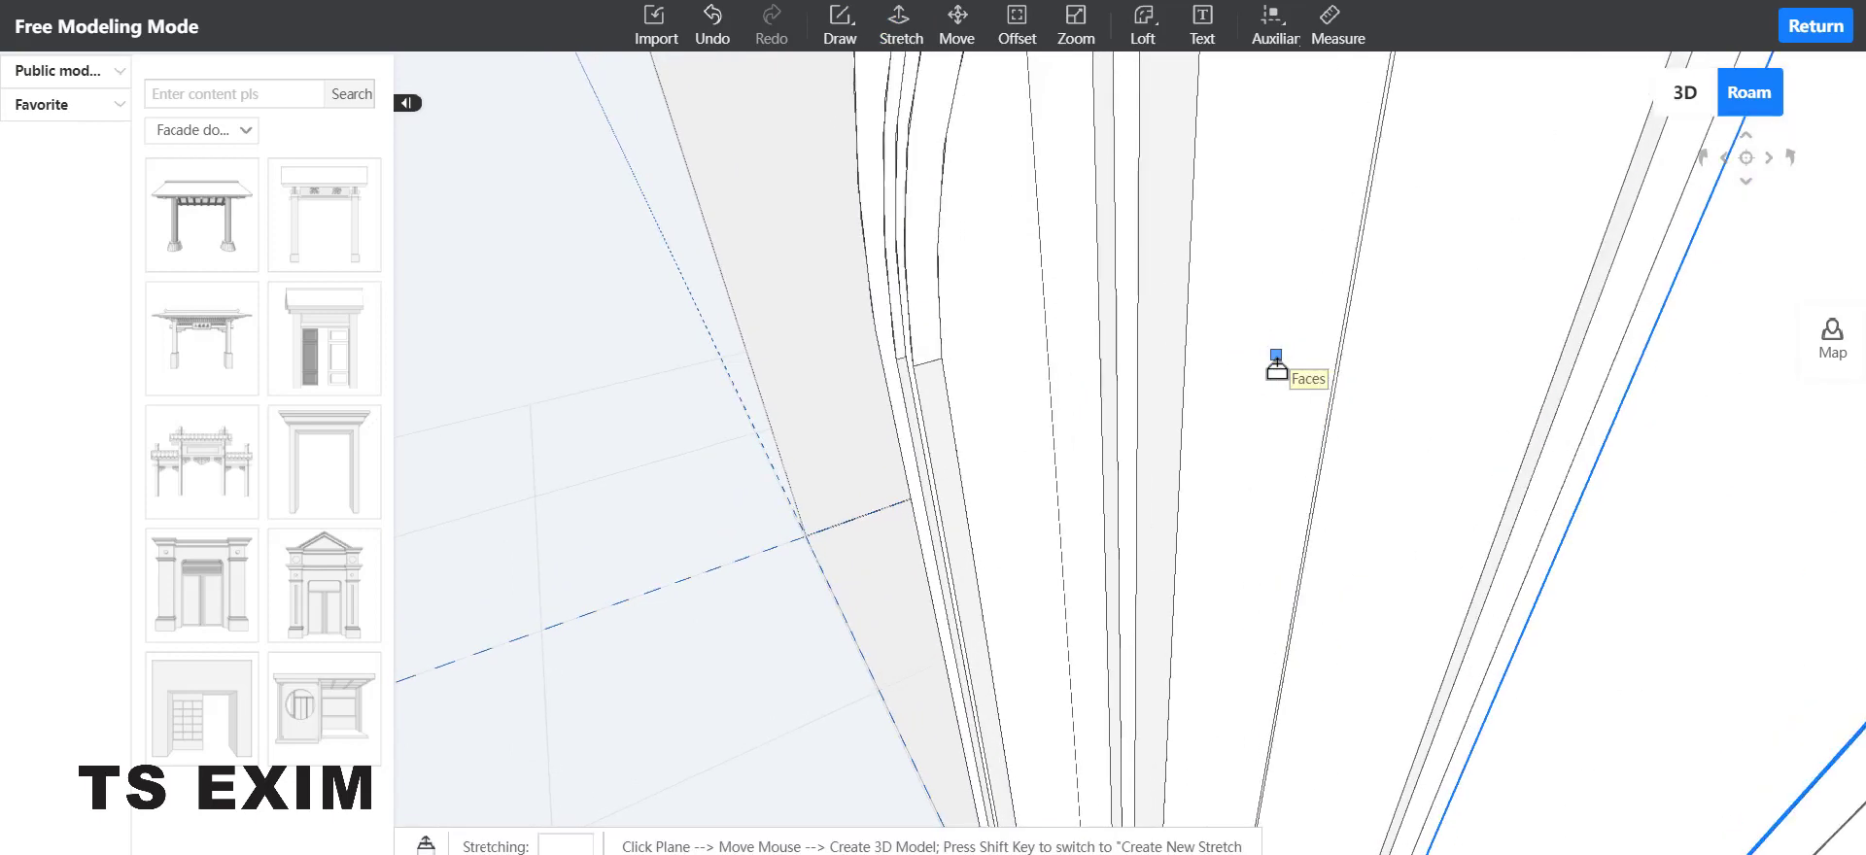
pyautogui.scroll(-2, 1277, 355)
pyautogui.scroll(-1, 1277, 355)
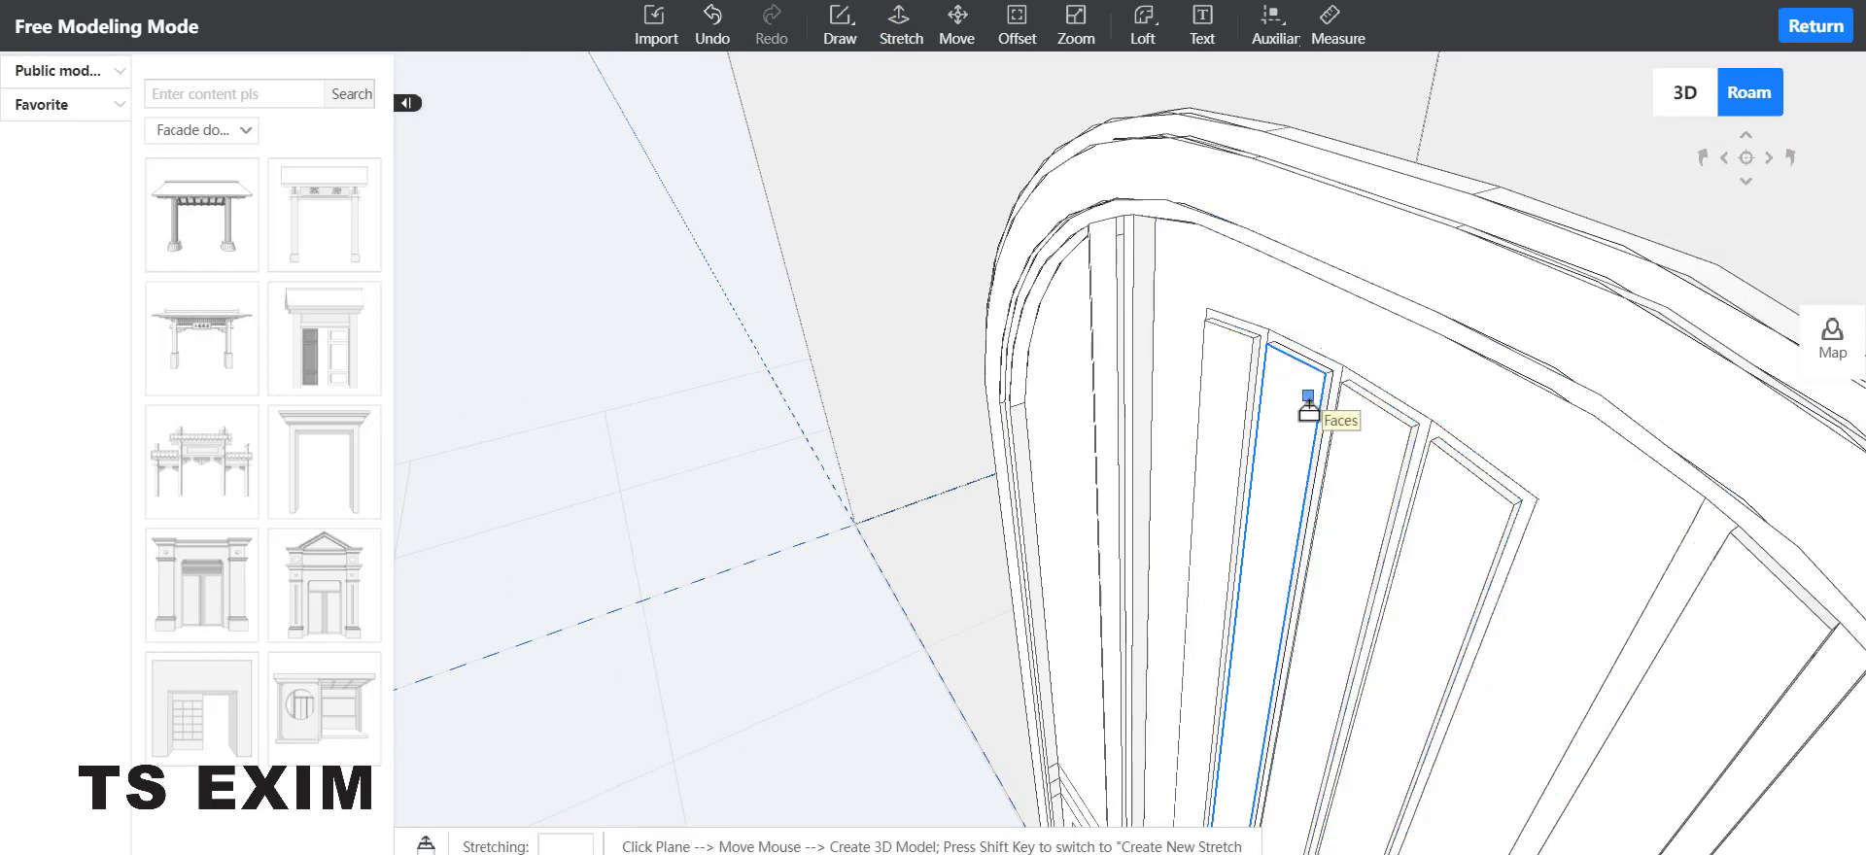
pyautogui.scroll(-1, 1302, 406)
pyautogui.scroll(2, 1283, 427)
pyautogui.scroll(3, 1250, 467)
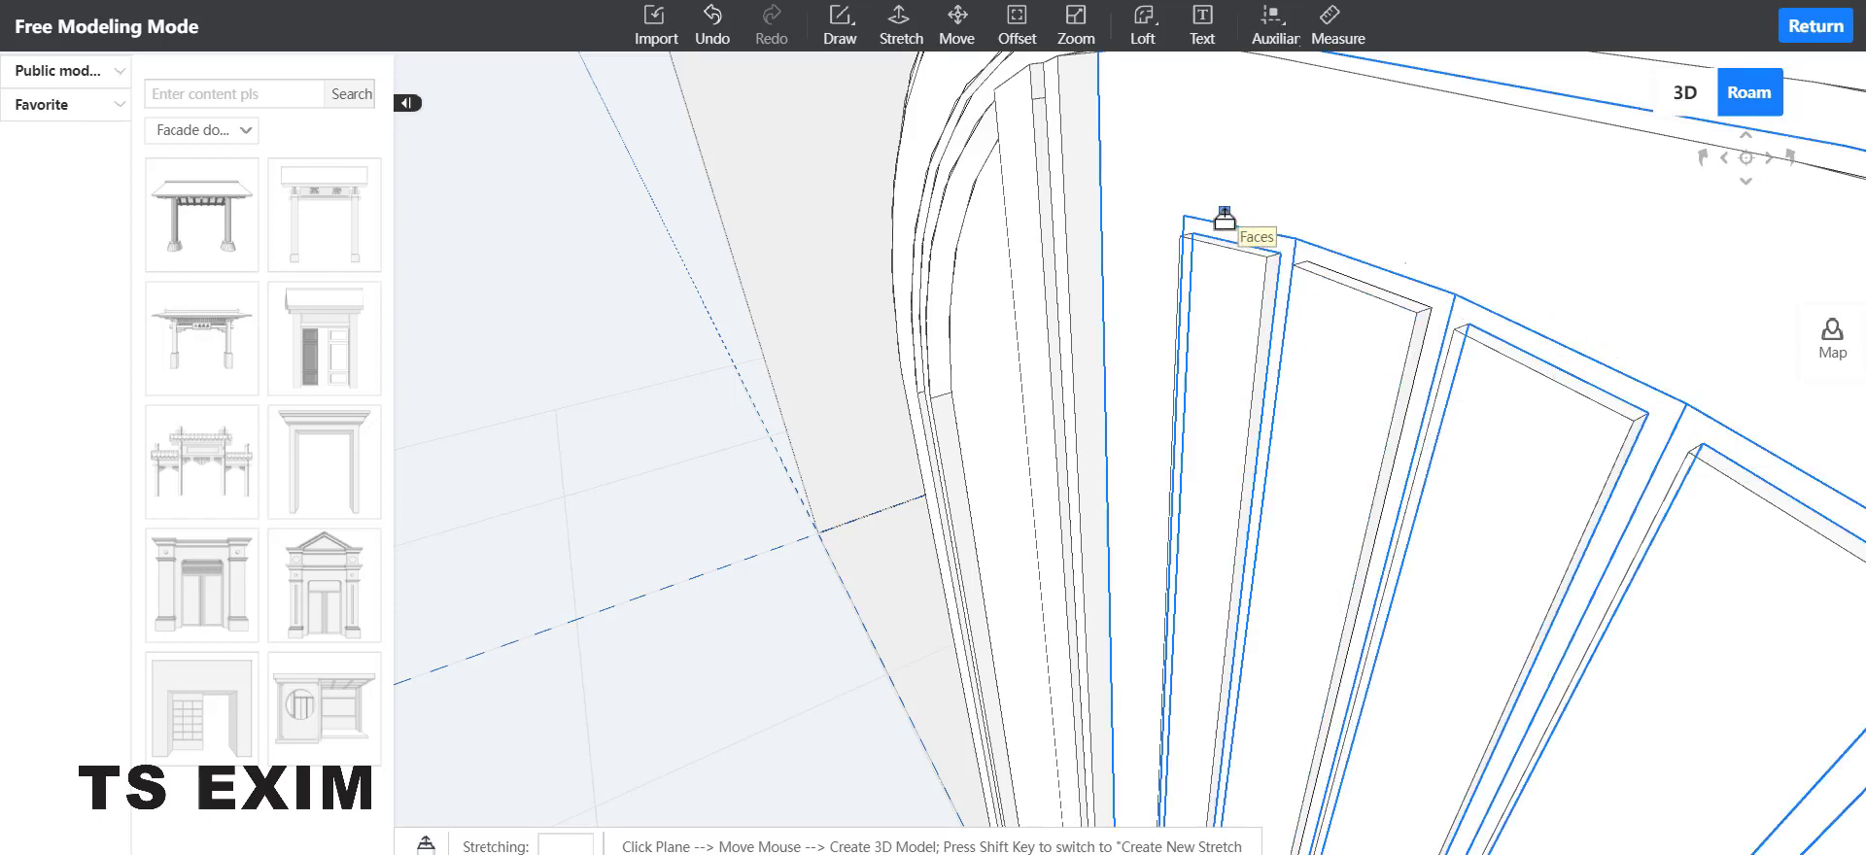
pyautogui.press('Escape')
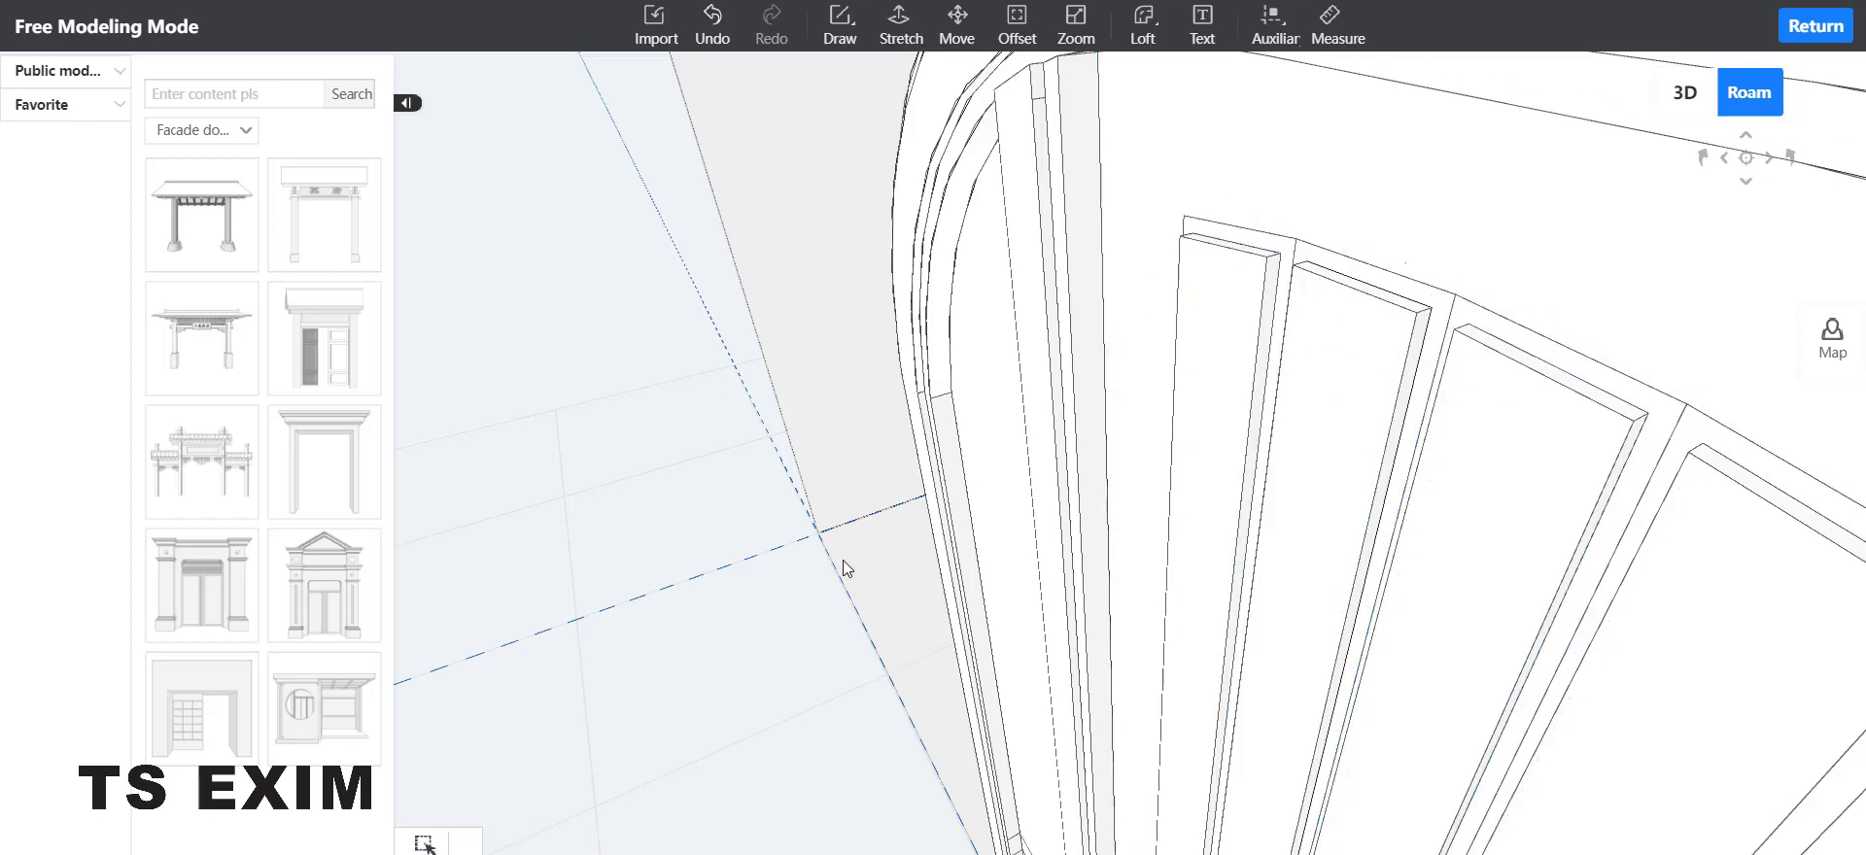
# Step: Stretch the large faces above the horizontal rails in the left and right outer sections inward by 30
pyautogui.moveTo(794, 698); pyautogui.dragTo(899, 750)
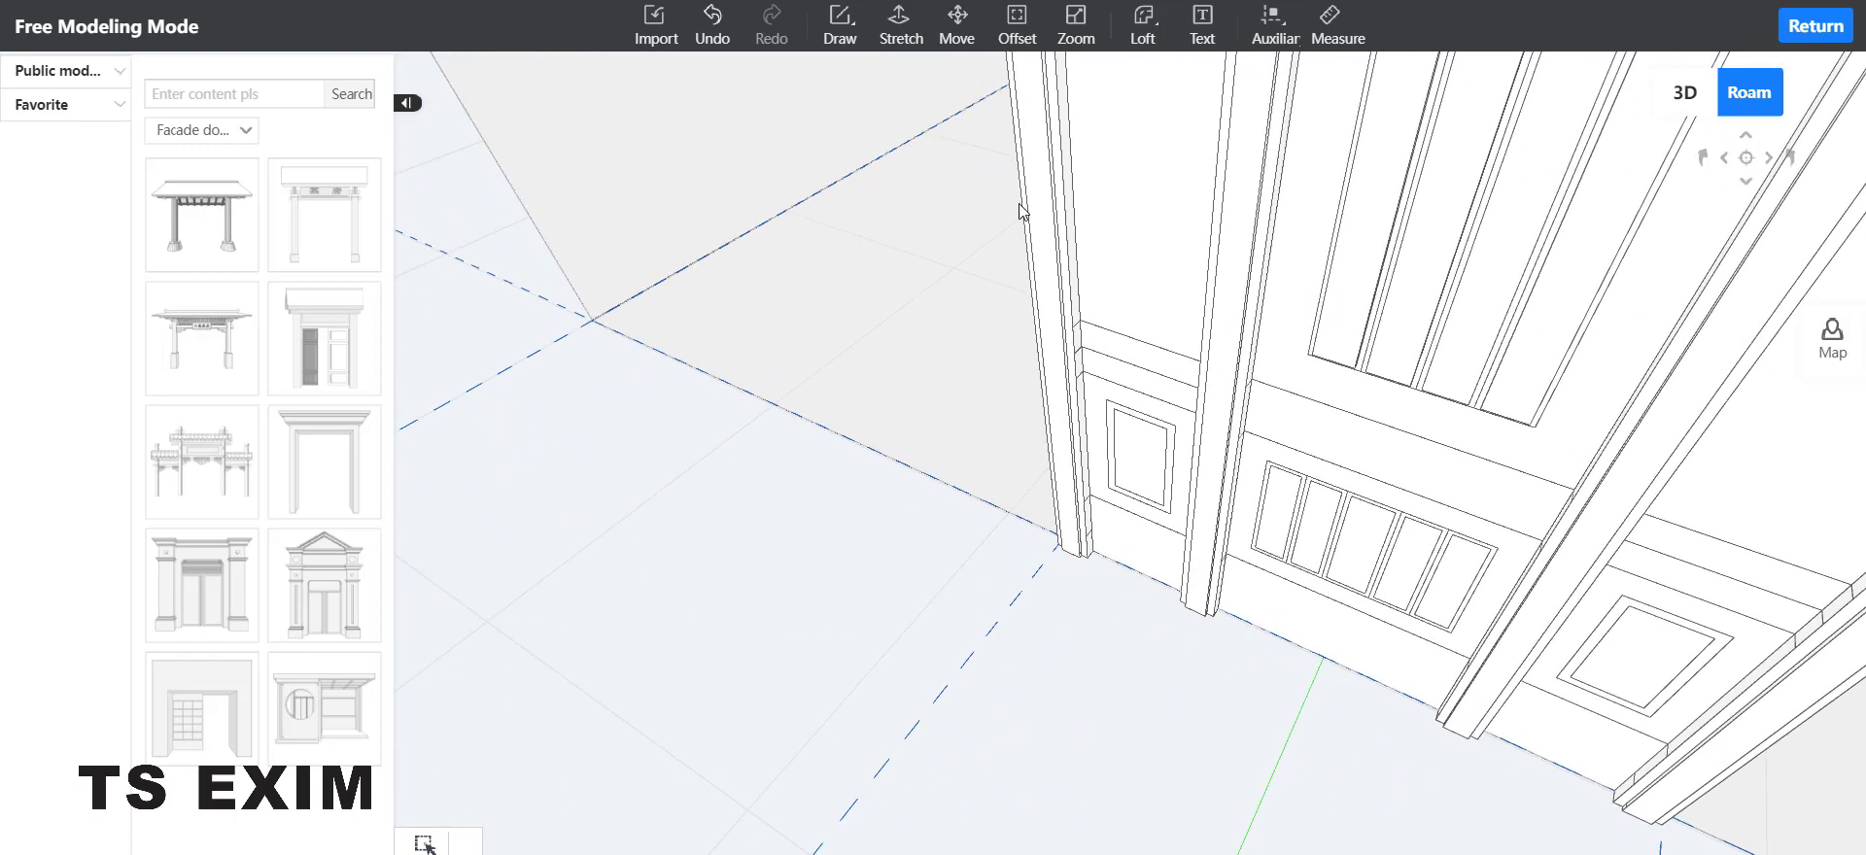
pyautogui.click(901, 24)
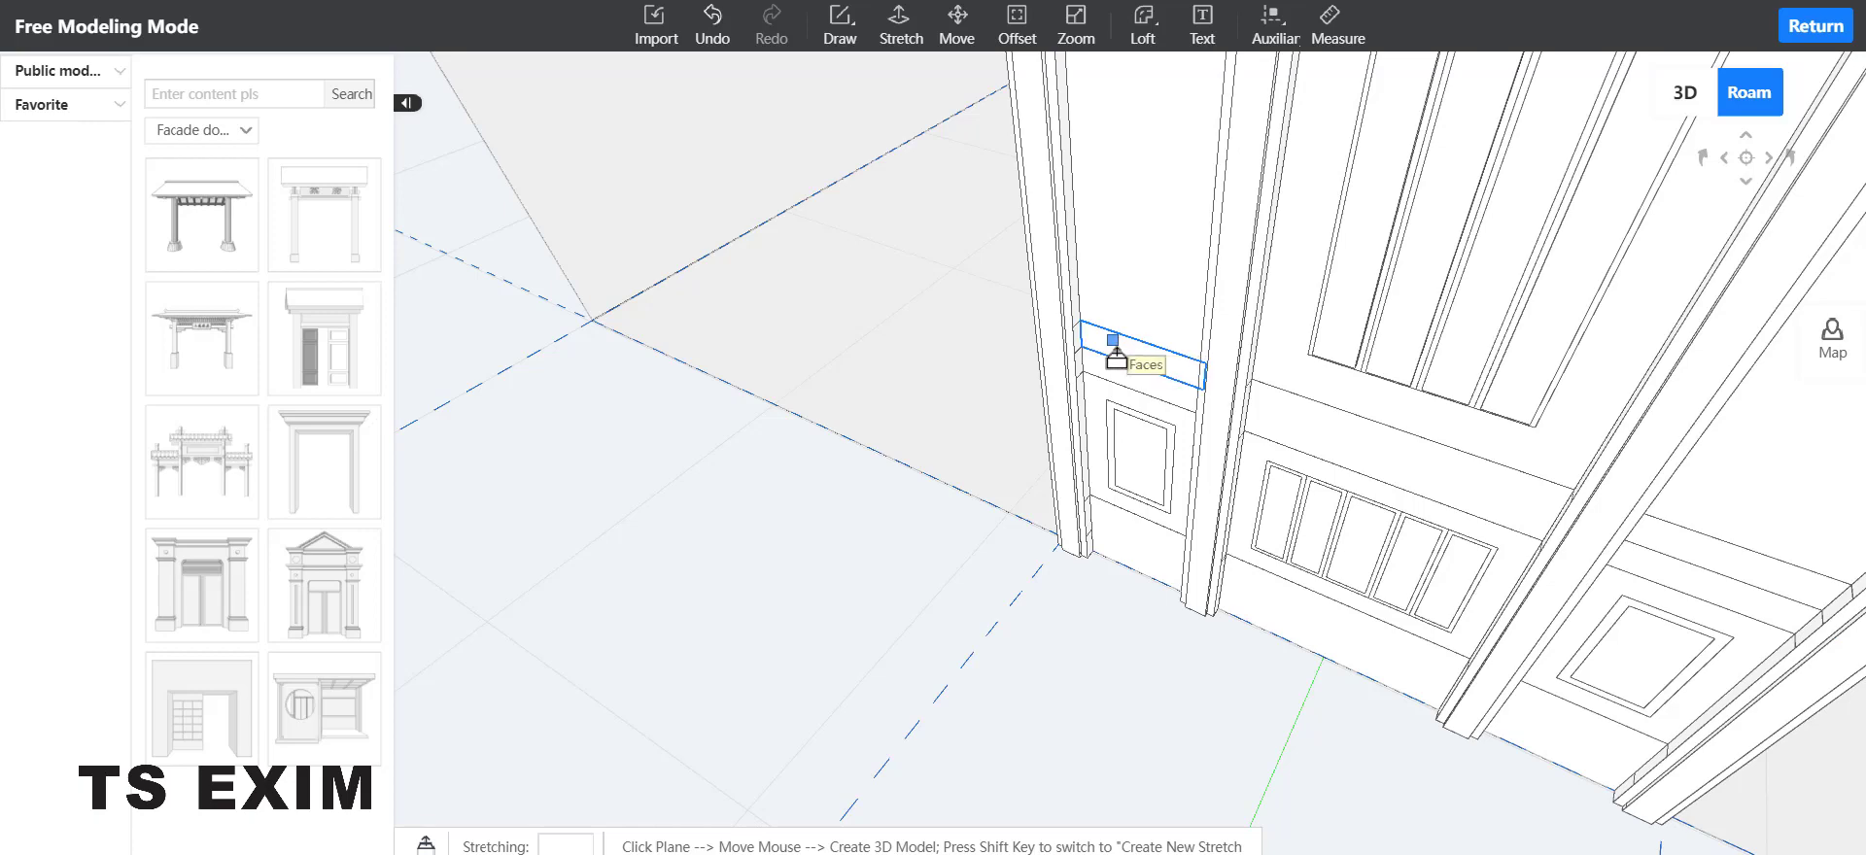
pyautogui.moveTo(1116, 360); pyautogui.dragTo(1569, 638)
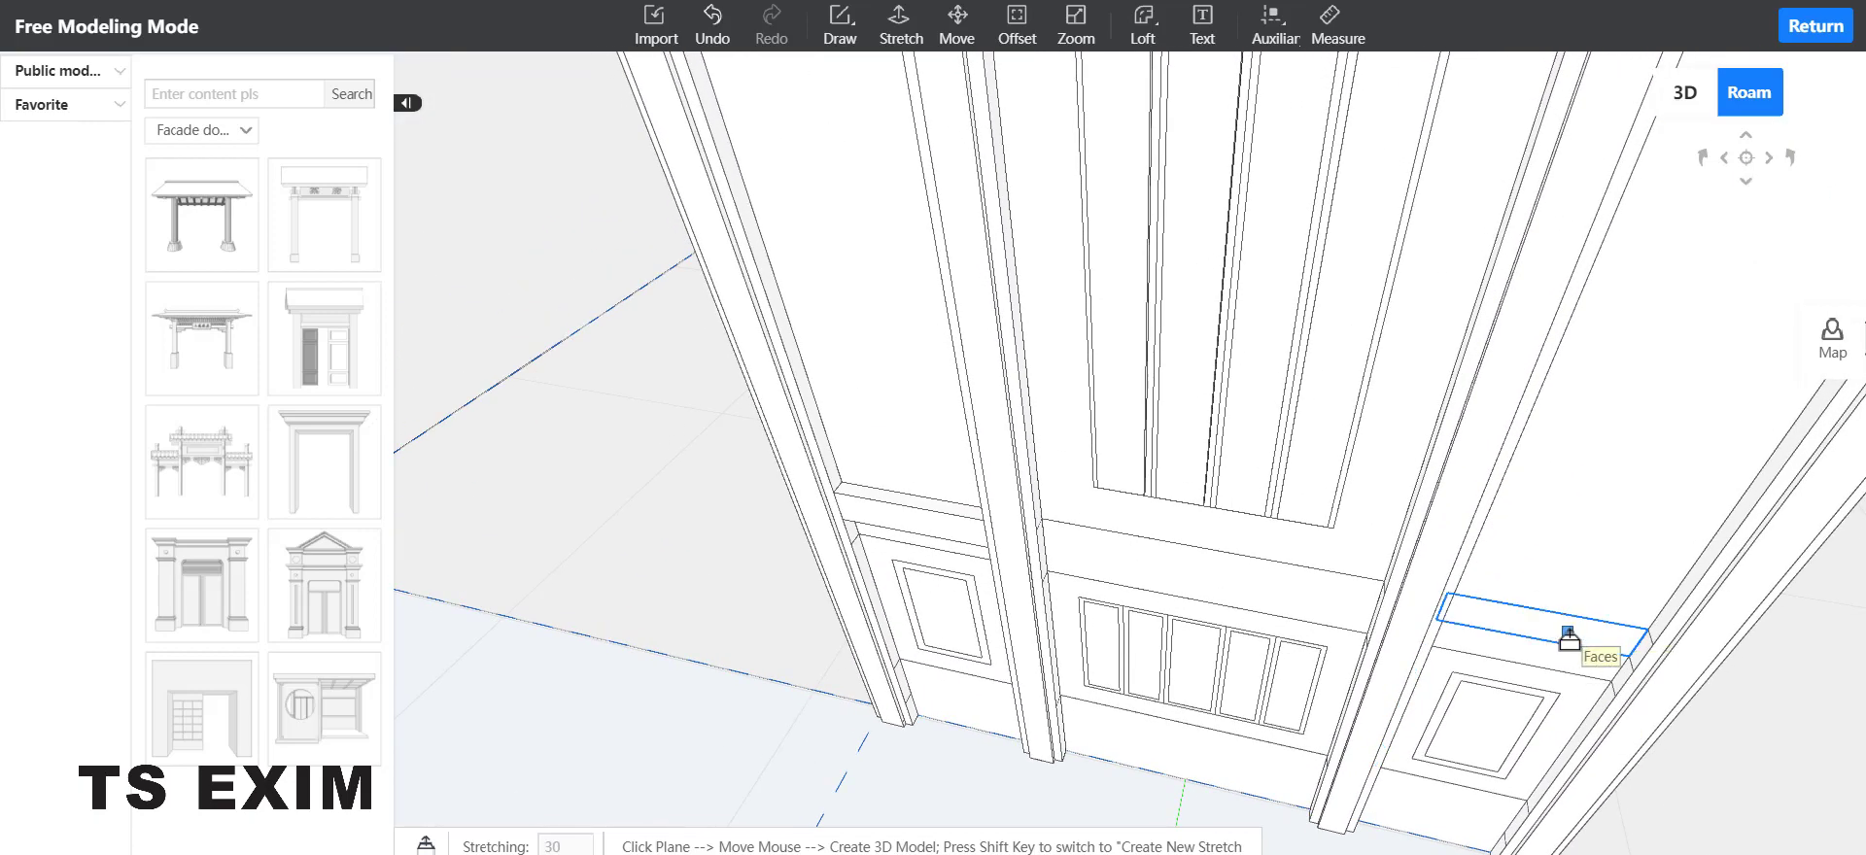
pyautogui.click(1569, 638)
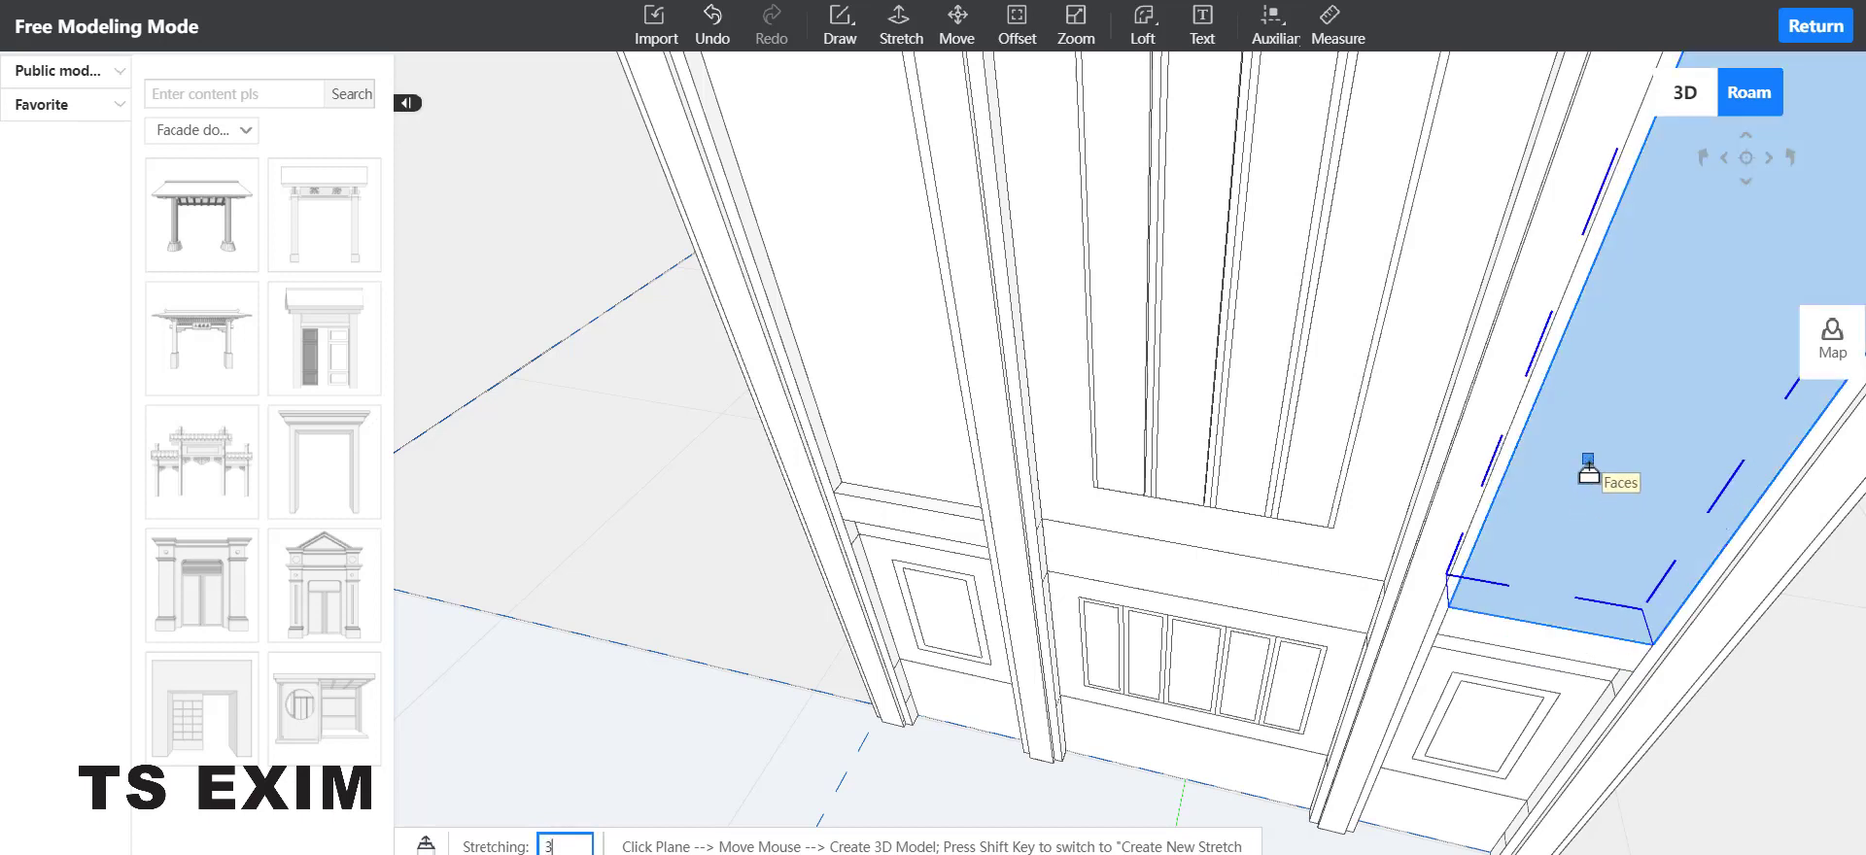
pyautogui.press('Return')
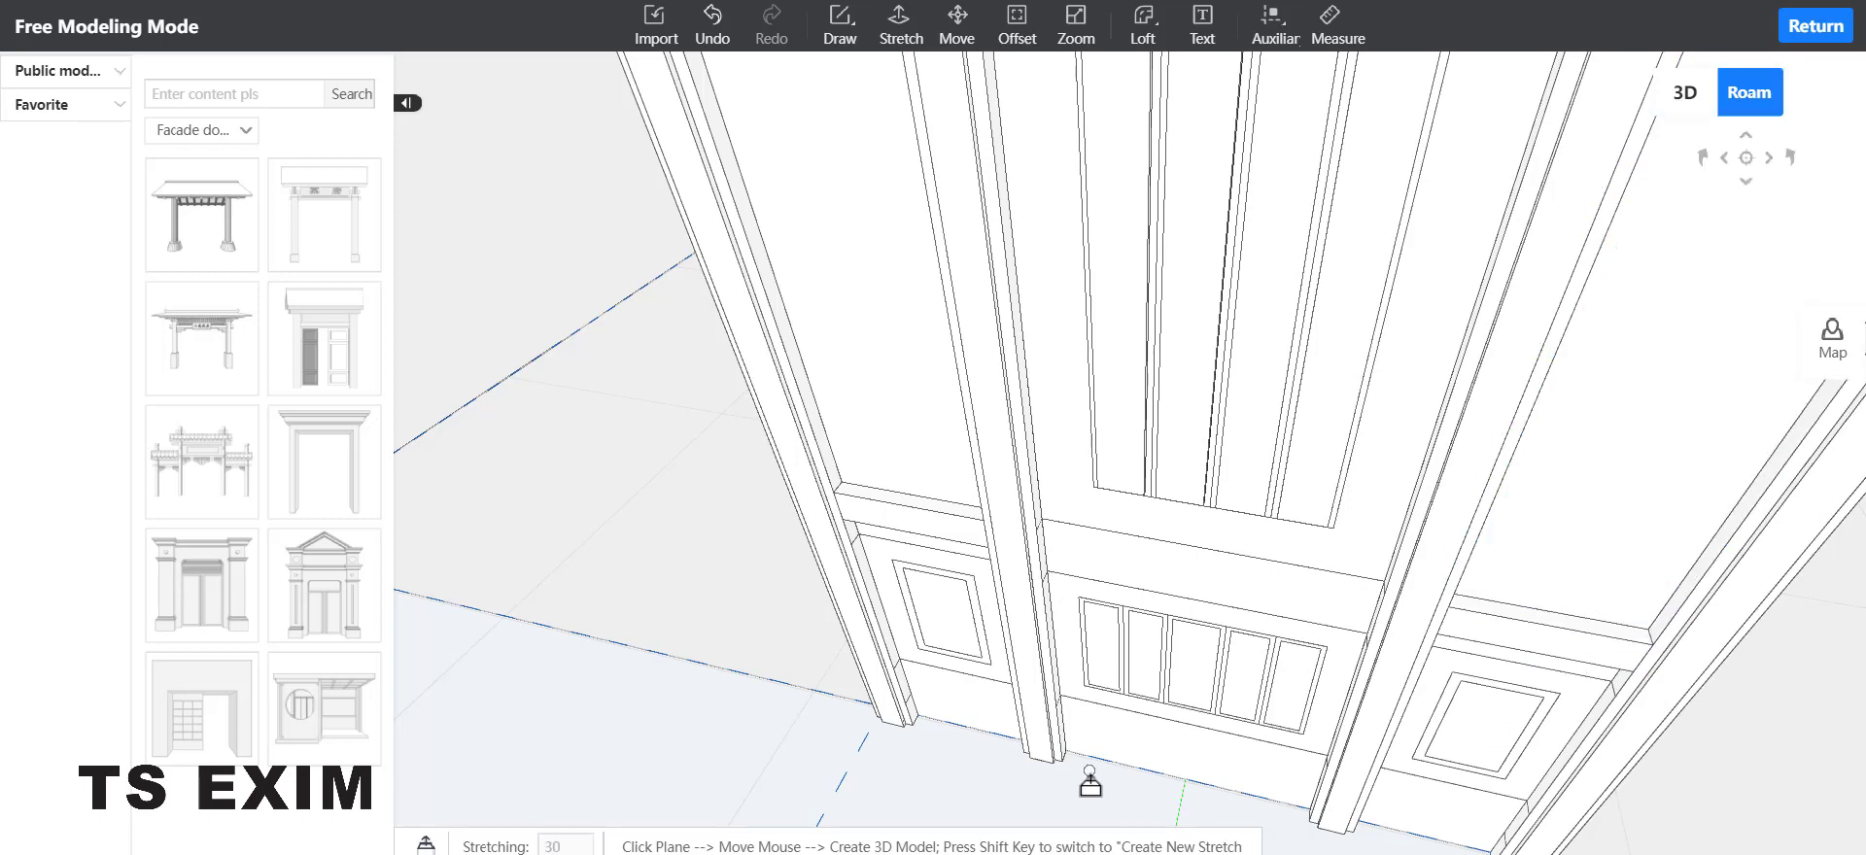
pyautogui.press('Escape')
# Step: Stretch the narrow horizontal band above the lower framed panel in the left outer section by 10
pyautogui.scroll(-3, 1110, 731)
pyautogui.moveTo(1111, 731); pyautogui.dragTo(1134, 741)
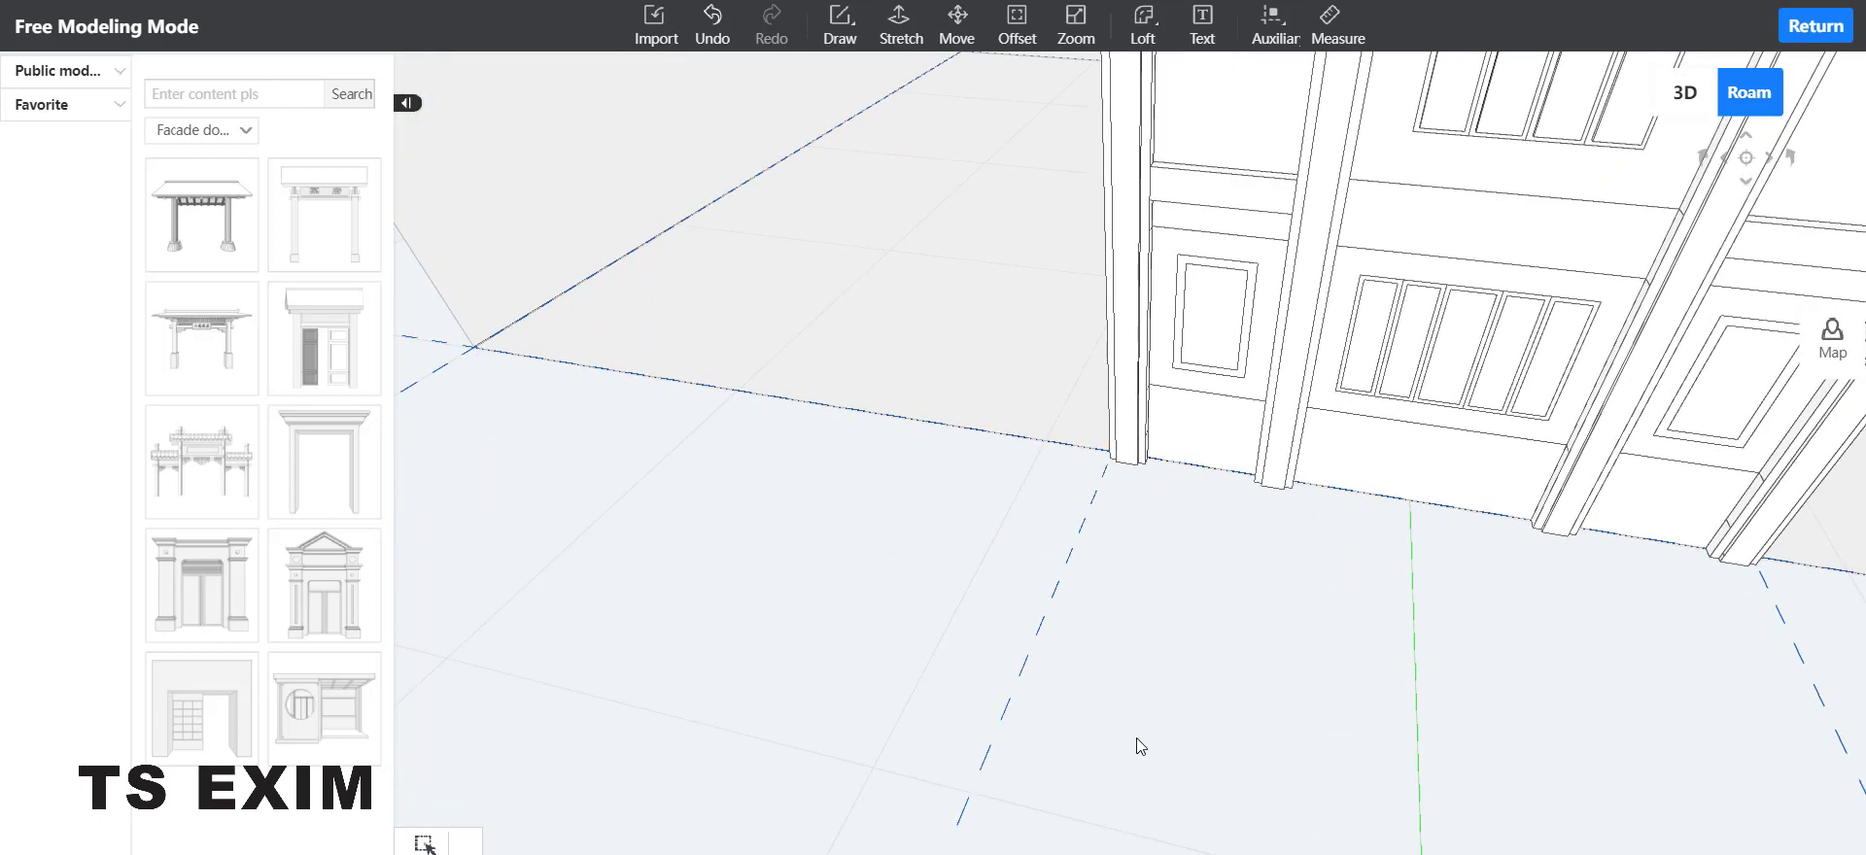
pyautogui.scroll(4, 1243, 777)
pyautogui.scroll(5, 1242, 777)
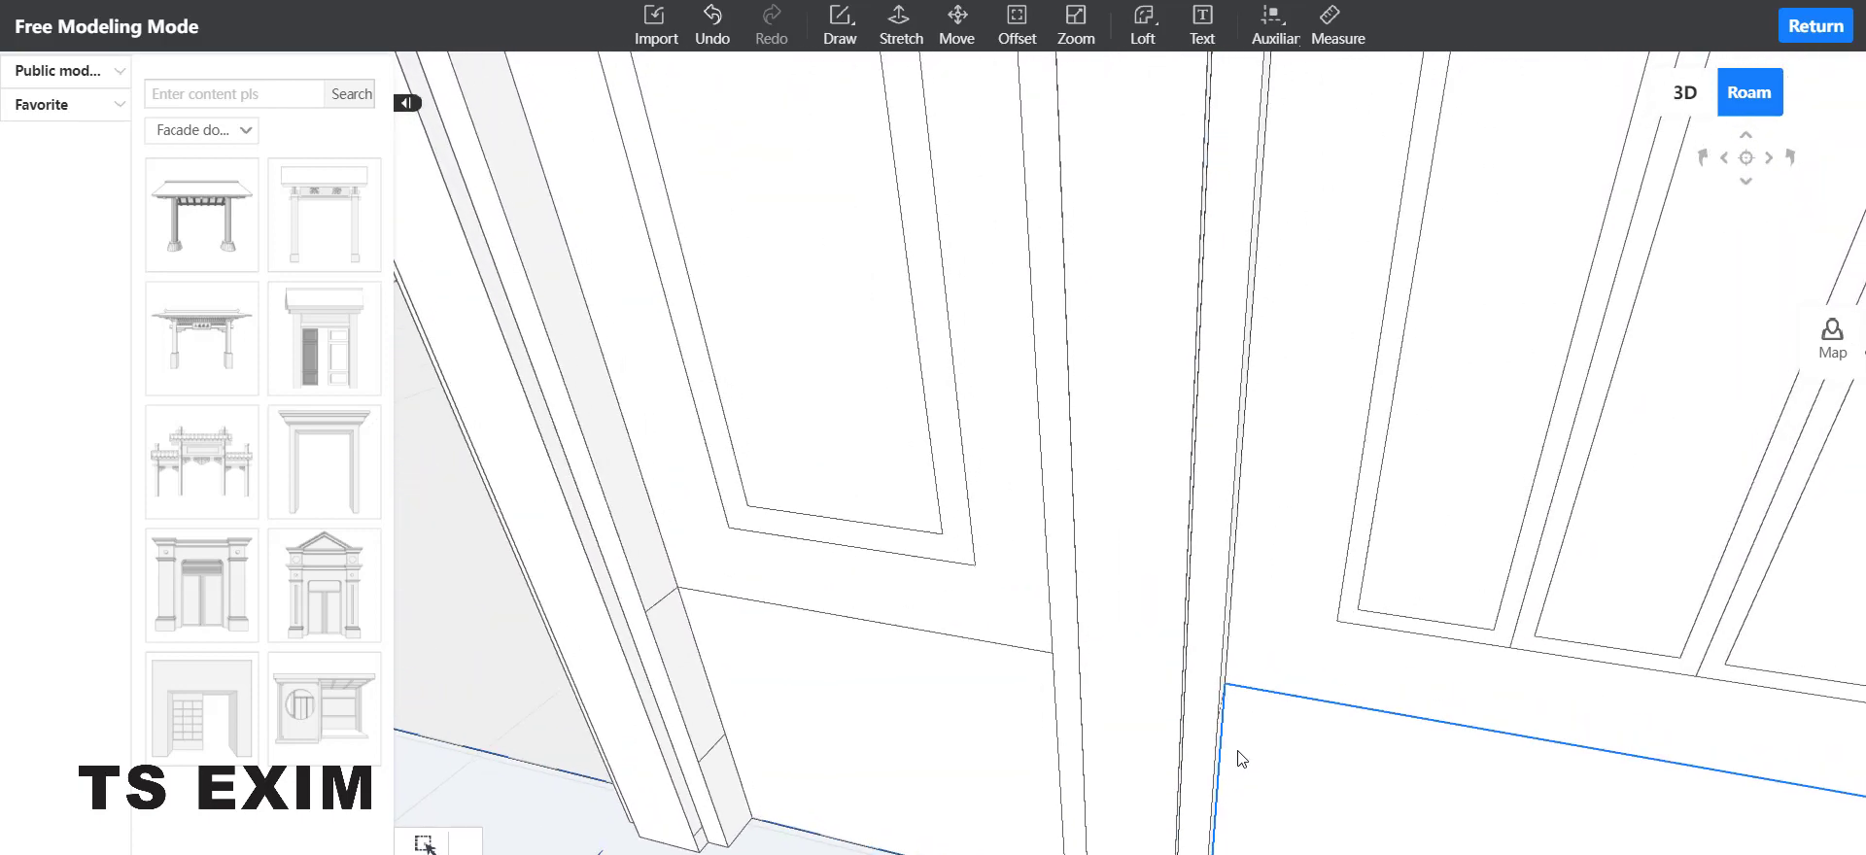
pyautogui.scroll(-4, 1229, 748)
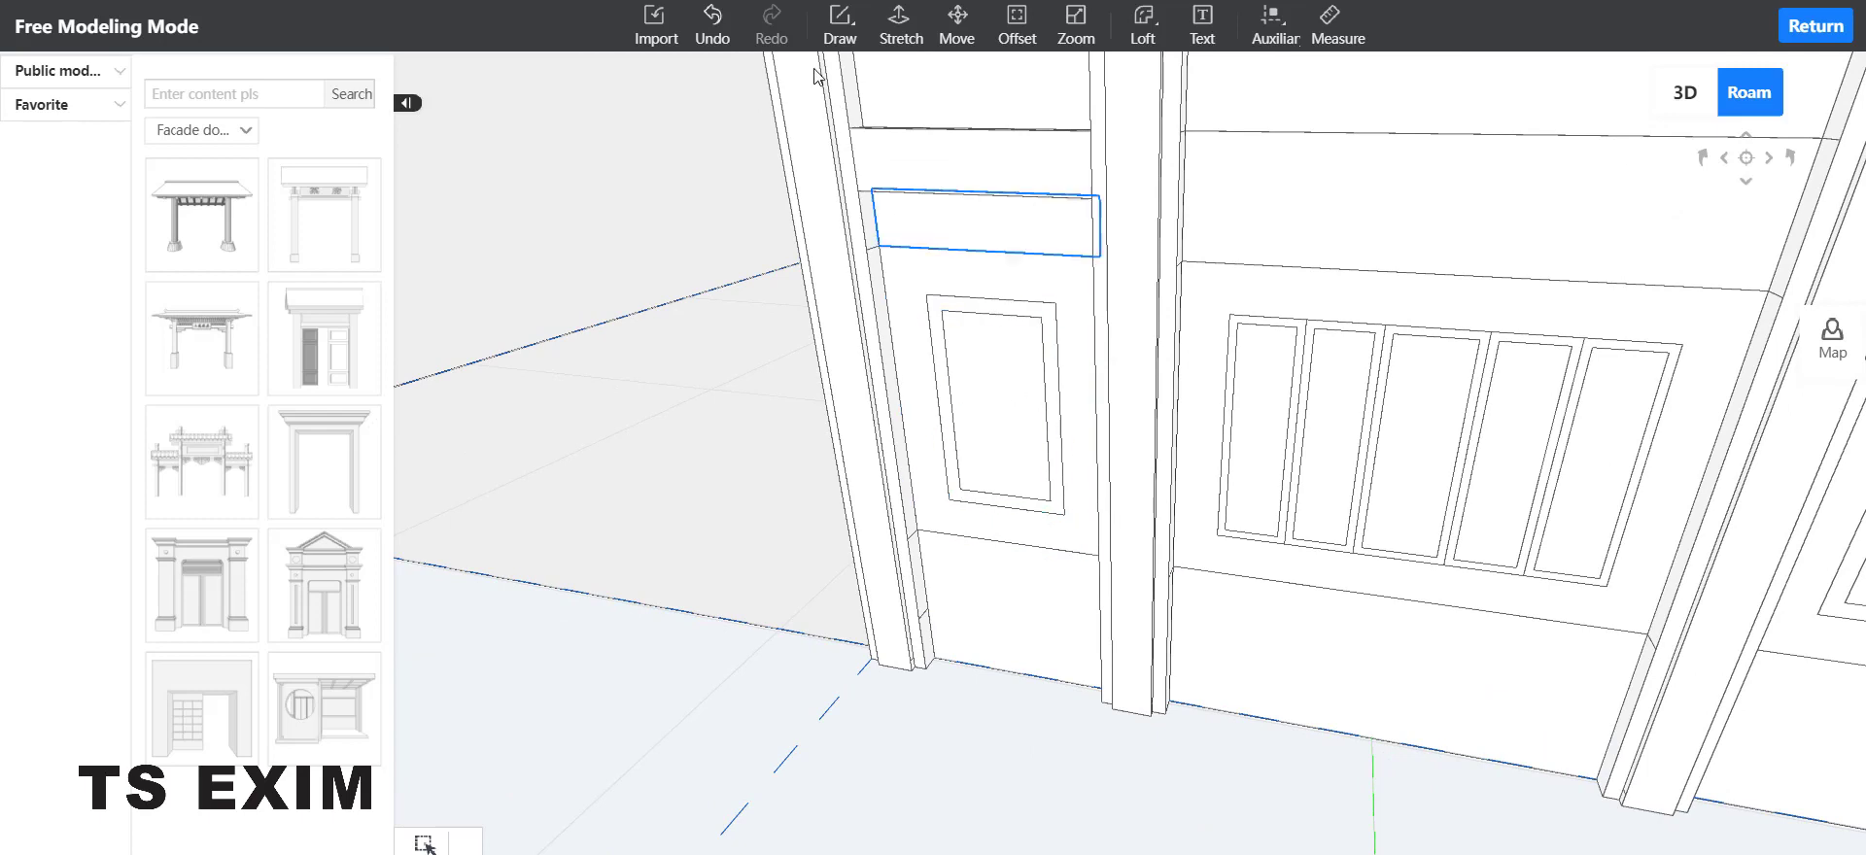
pyautogui.click(821, 37)
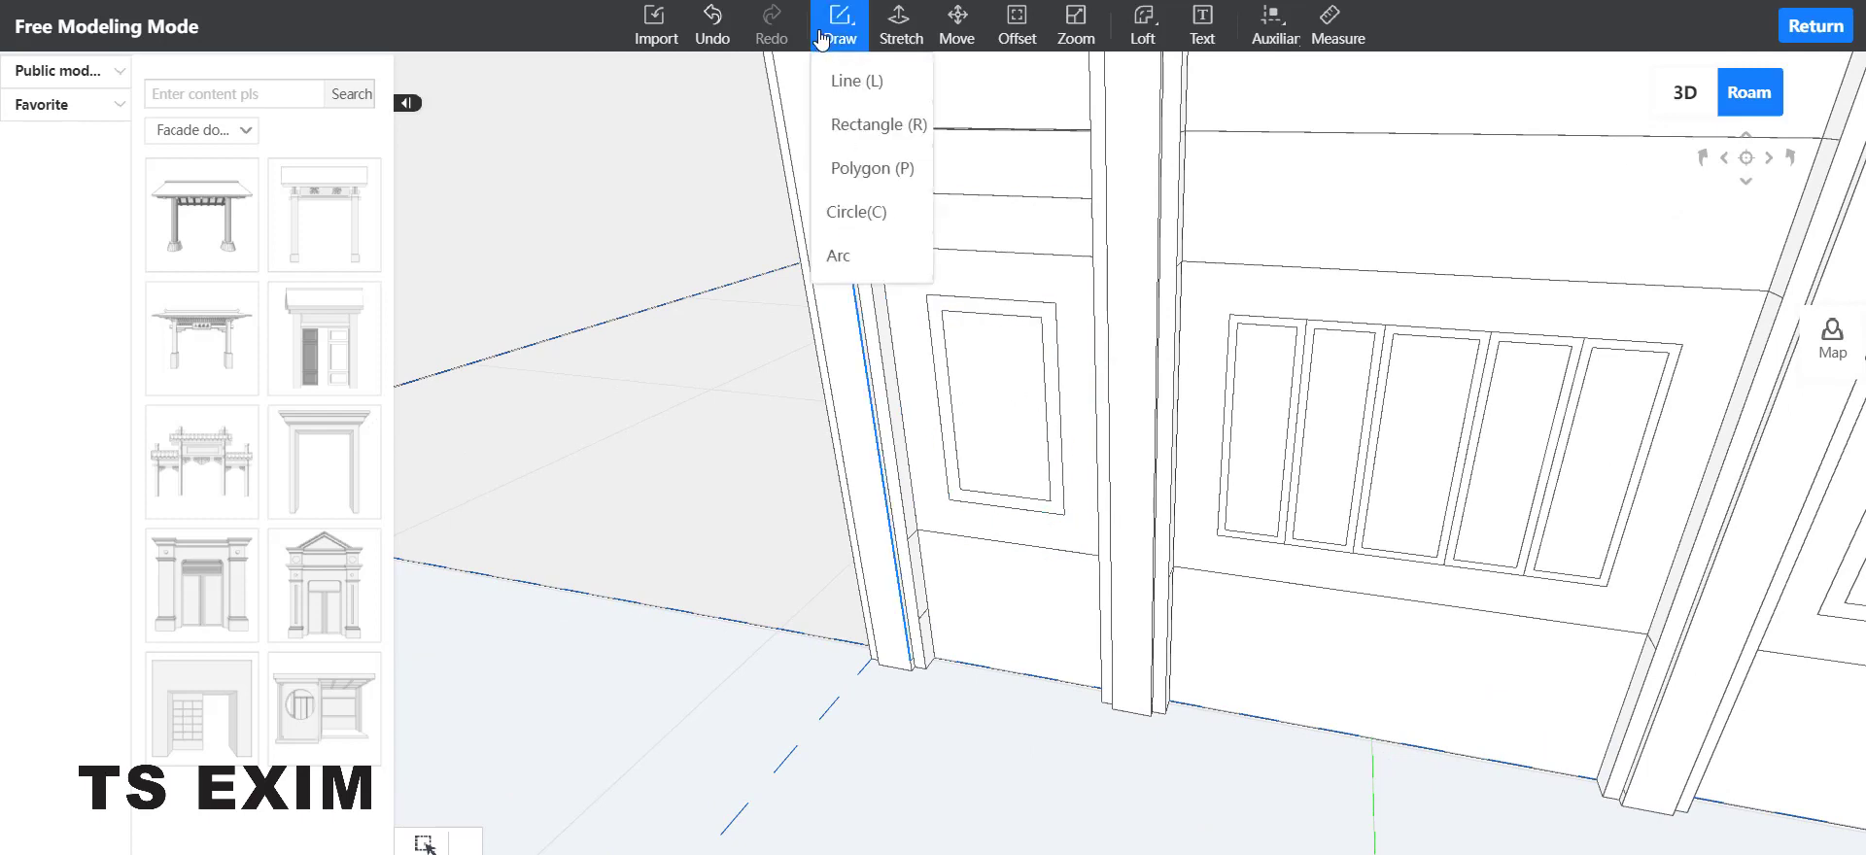
pyautogui.click(901, 29)
pyautogui.click(971, 231)
pyautogui.press('Return')
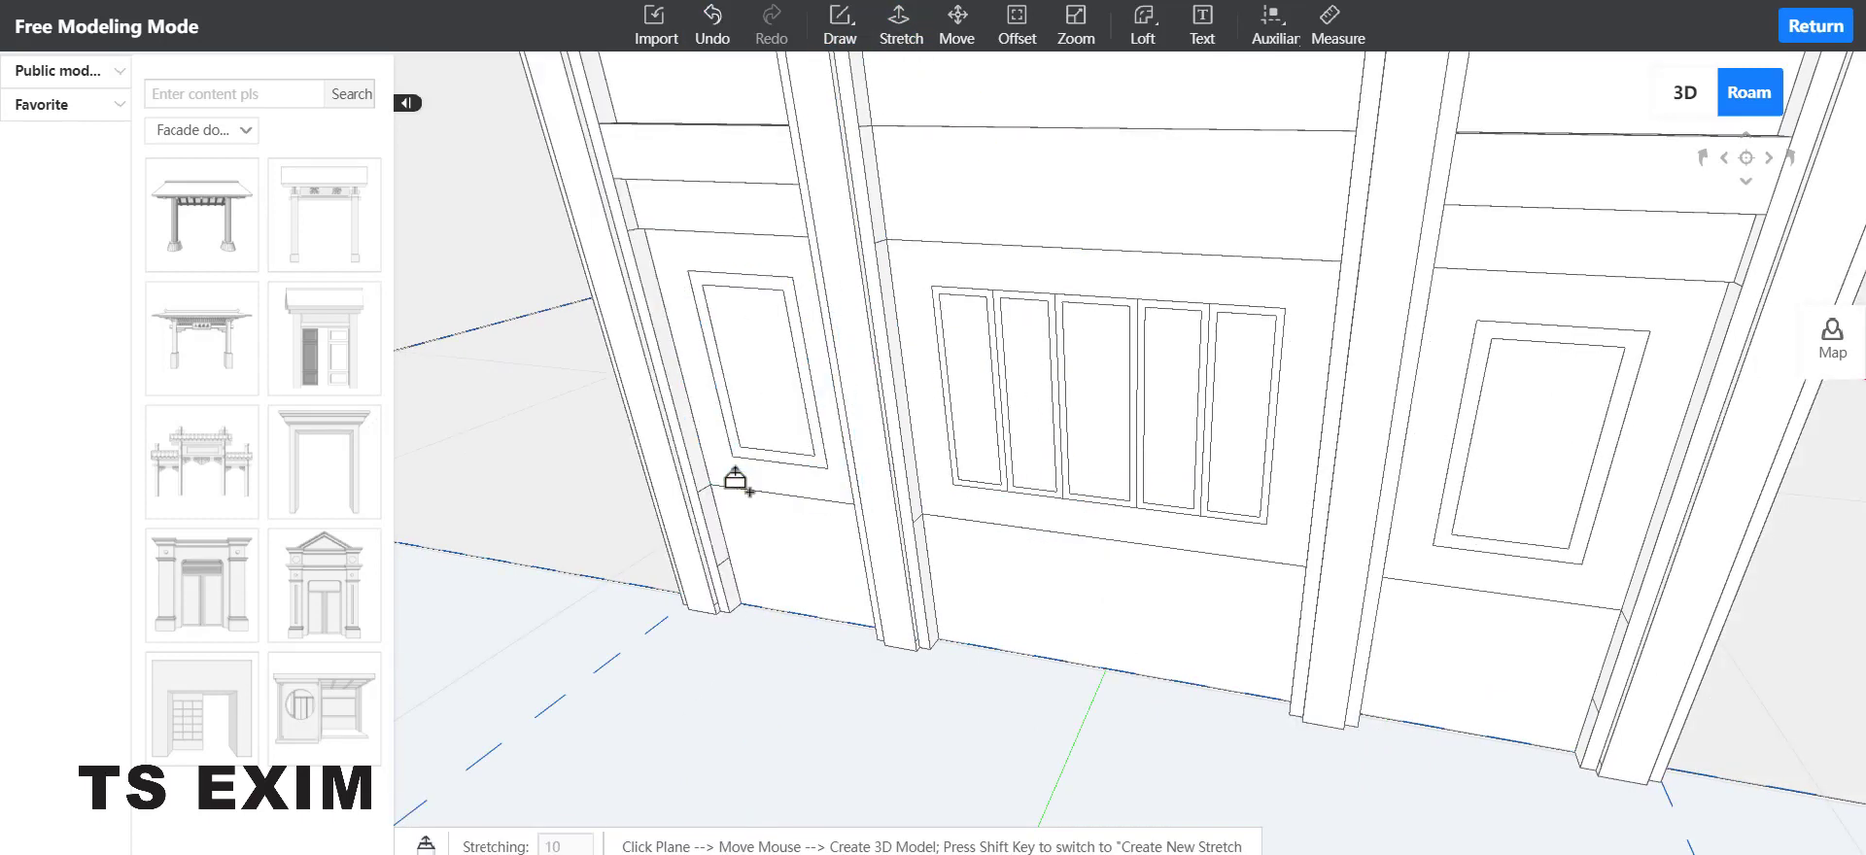
# Step: Stretch the frame faces surrounding the lower panels in the left, middle and right sections by 10 as new stretches
pyautogui.scroll(3, 832, 696)
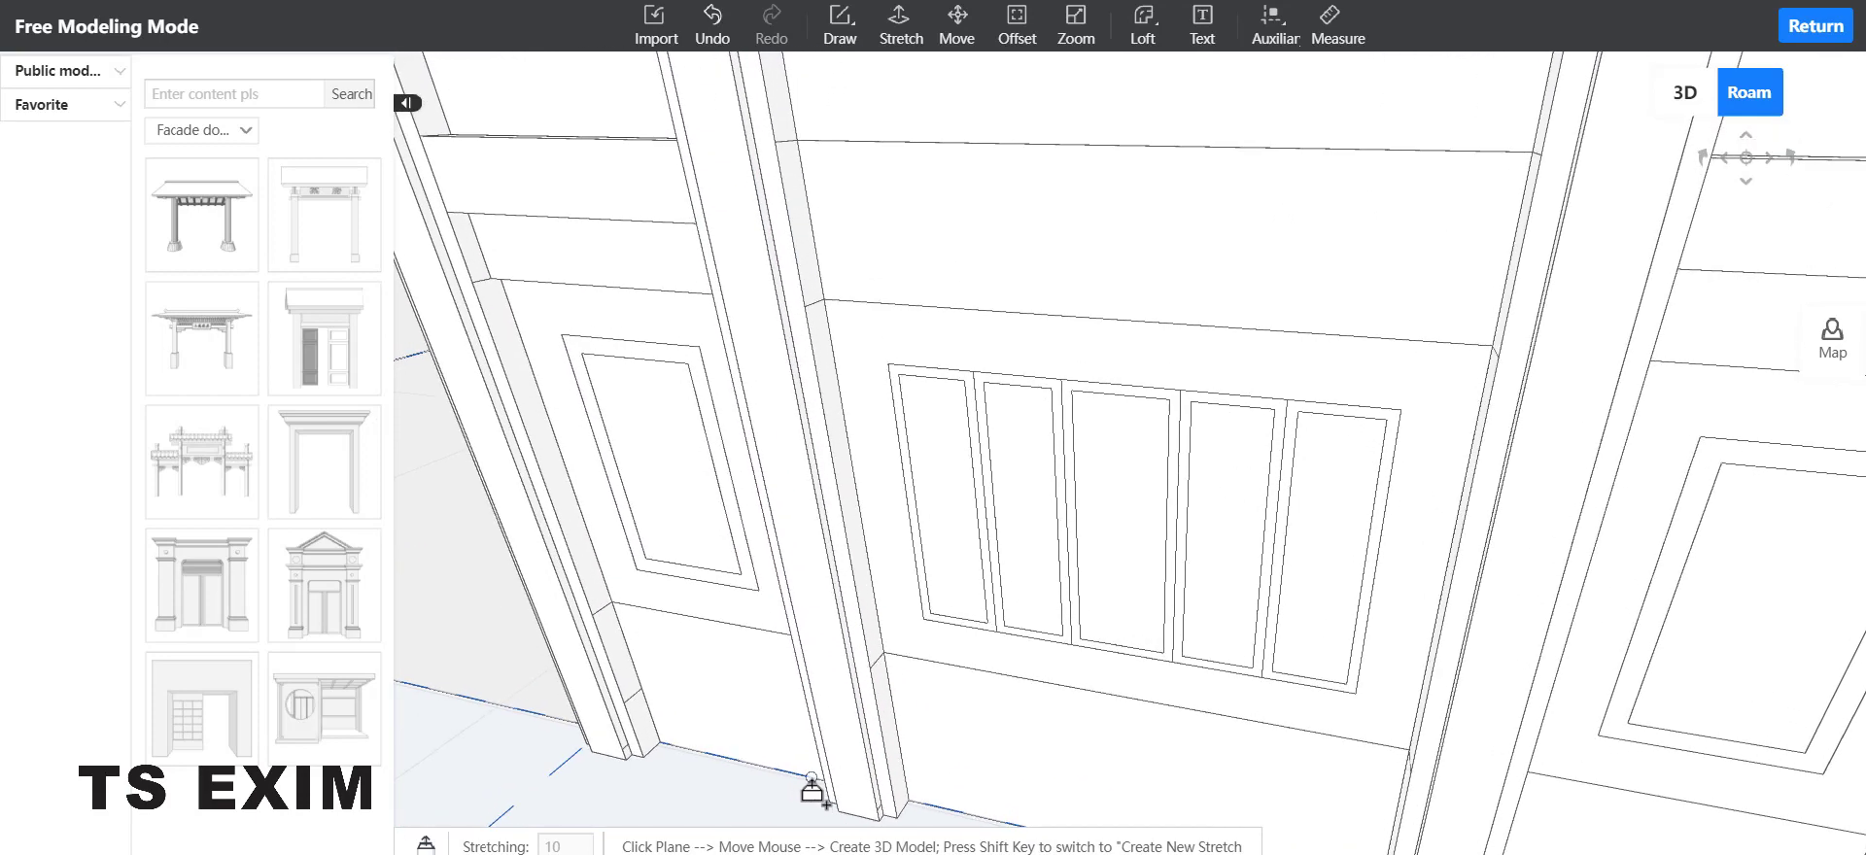
pyautogui.click(659, 600)
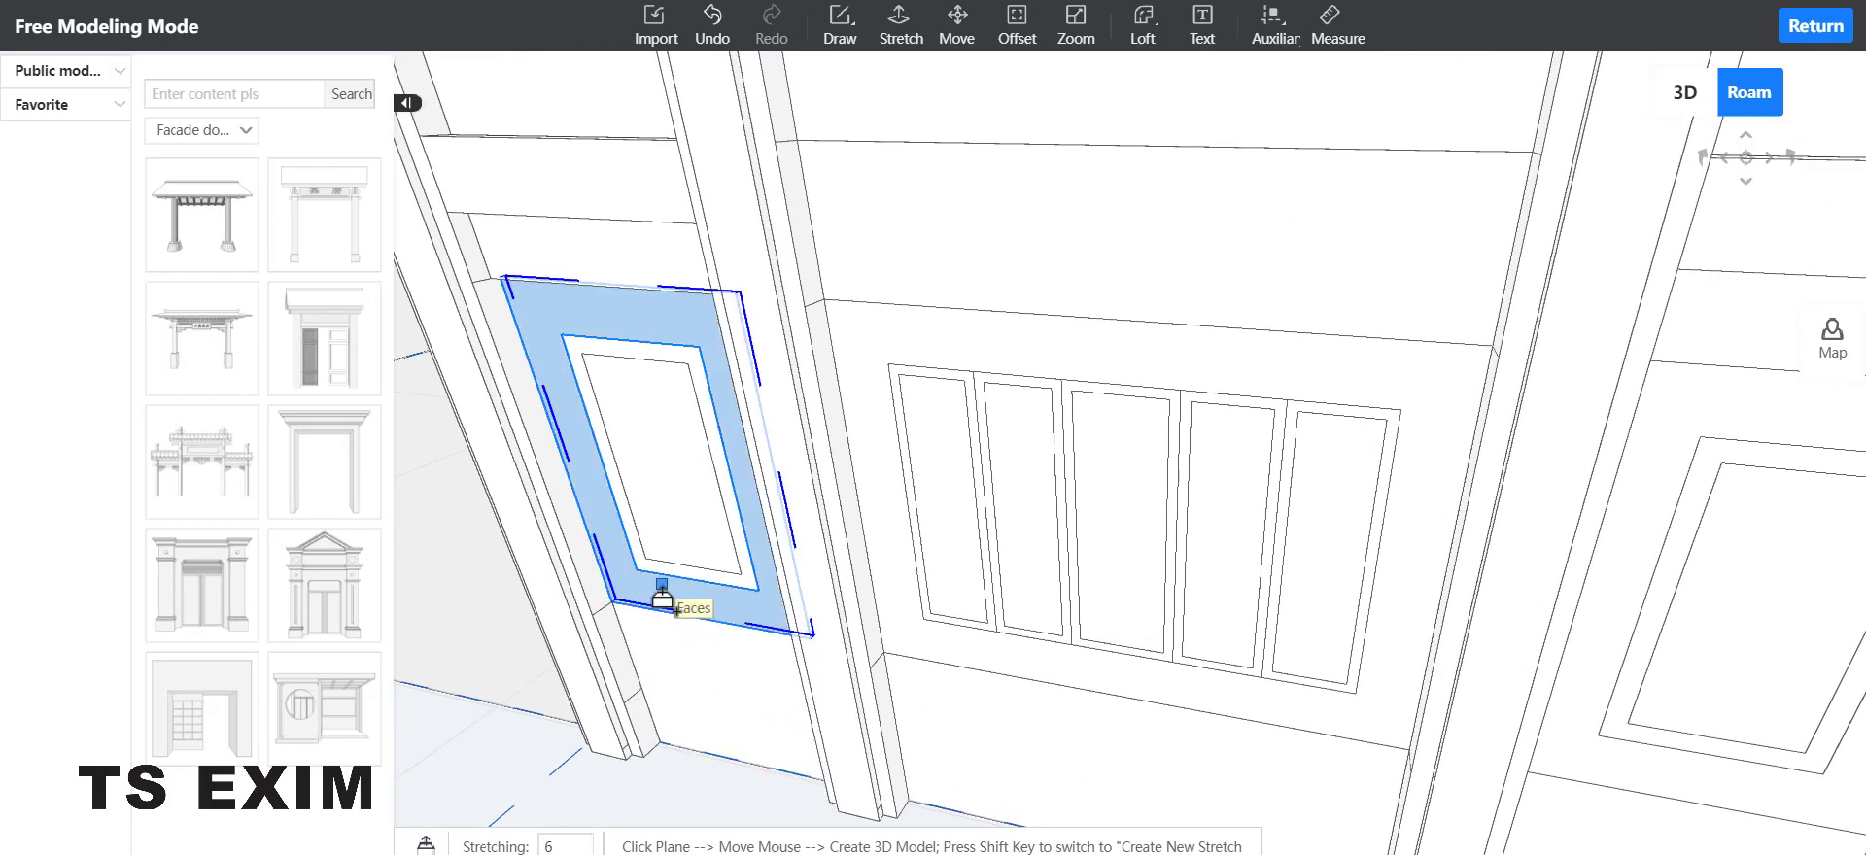
pyautogui.press('Return')
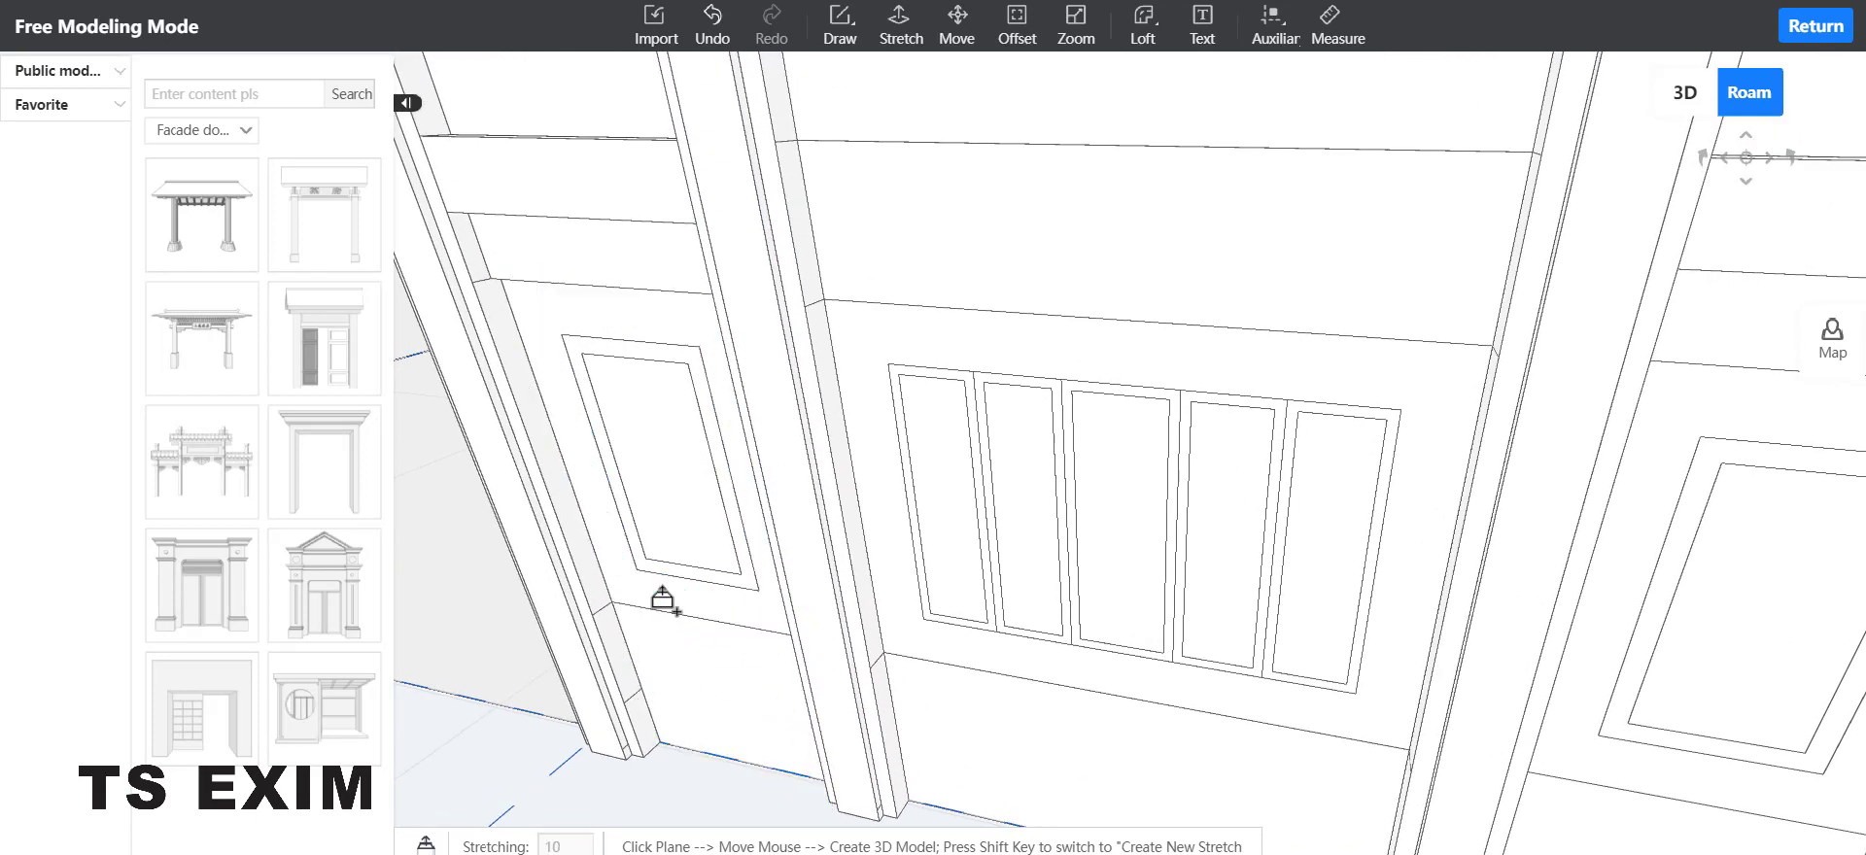
pyautogui.click(921, 627)
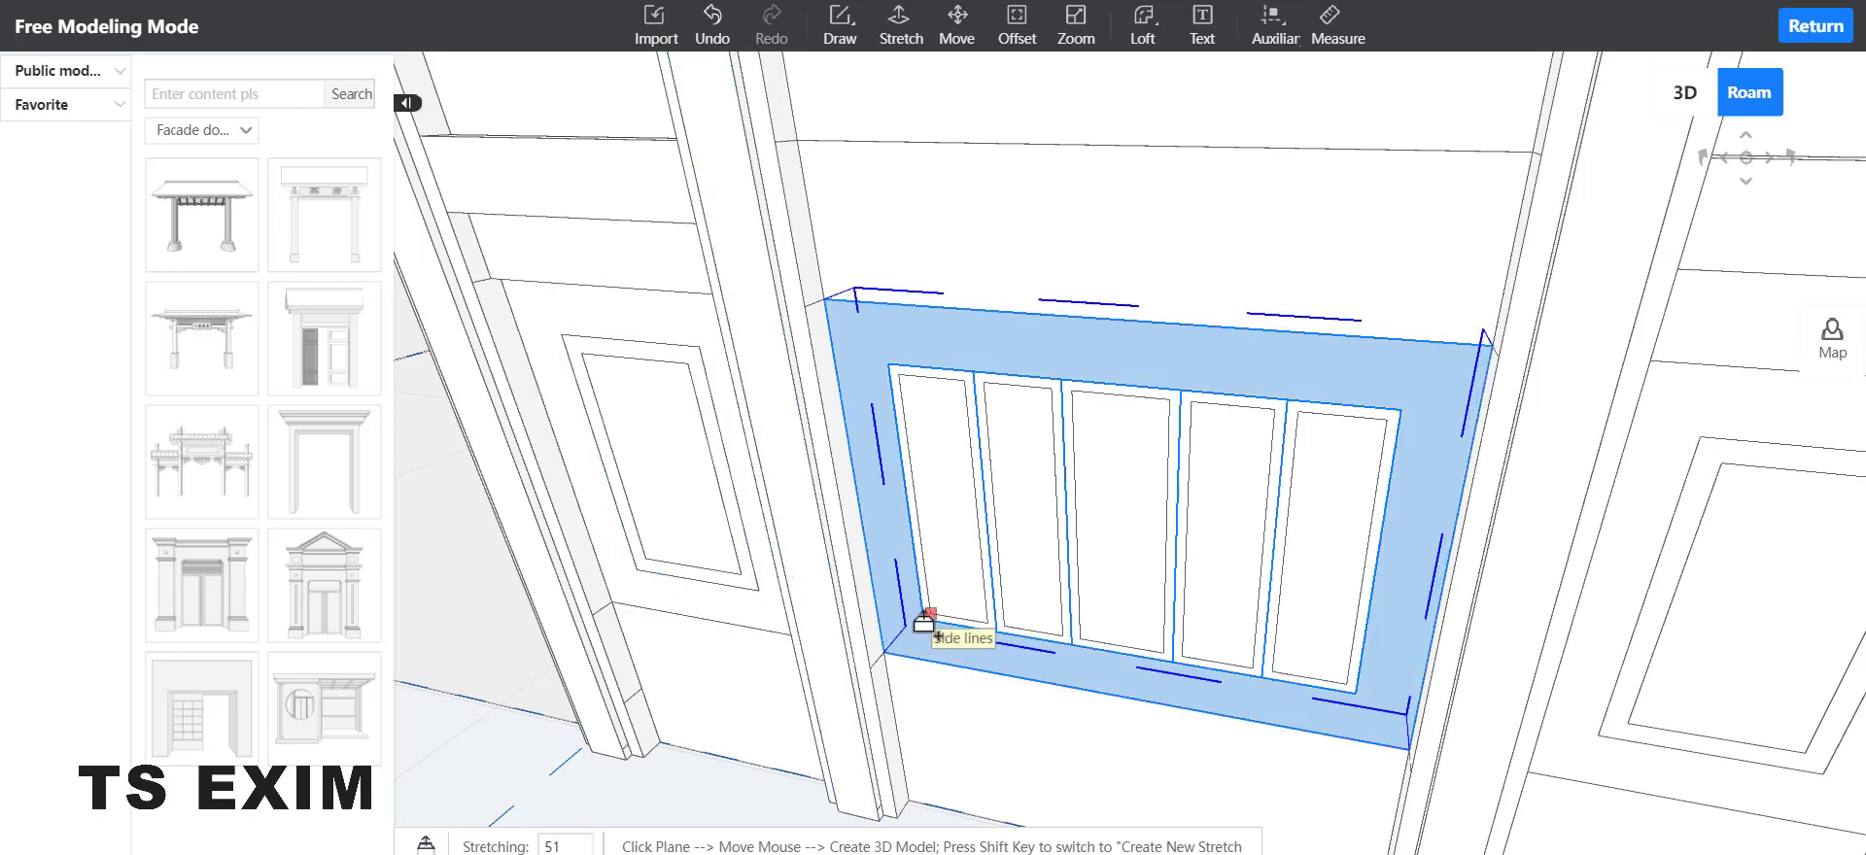
pyautogui.press('Return')
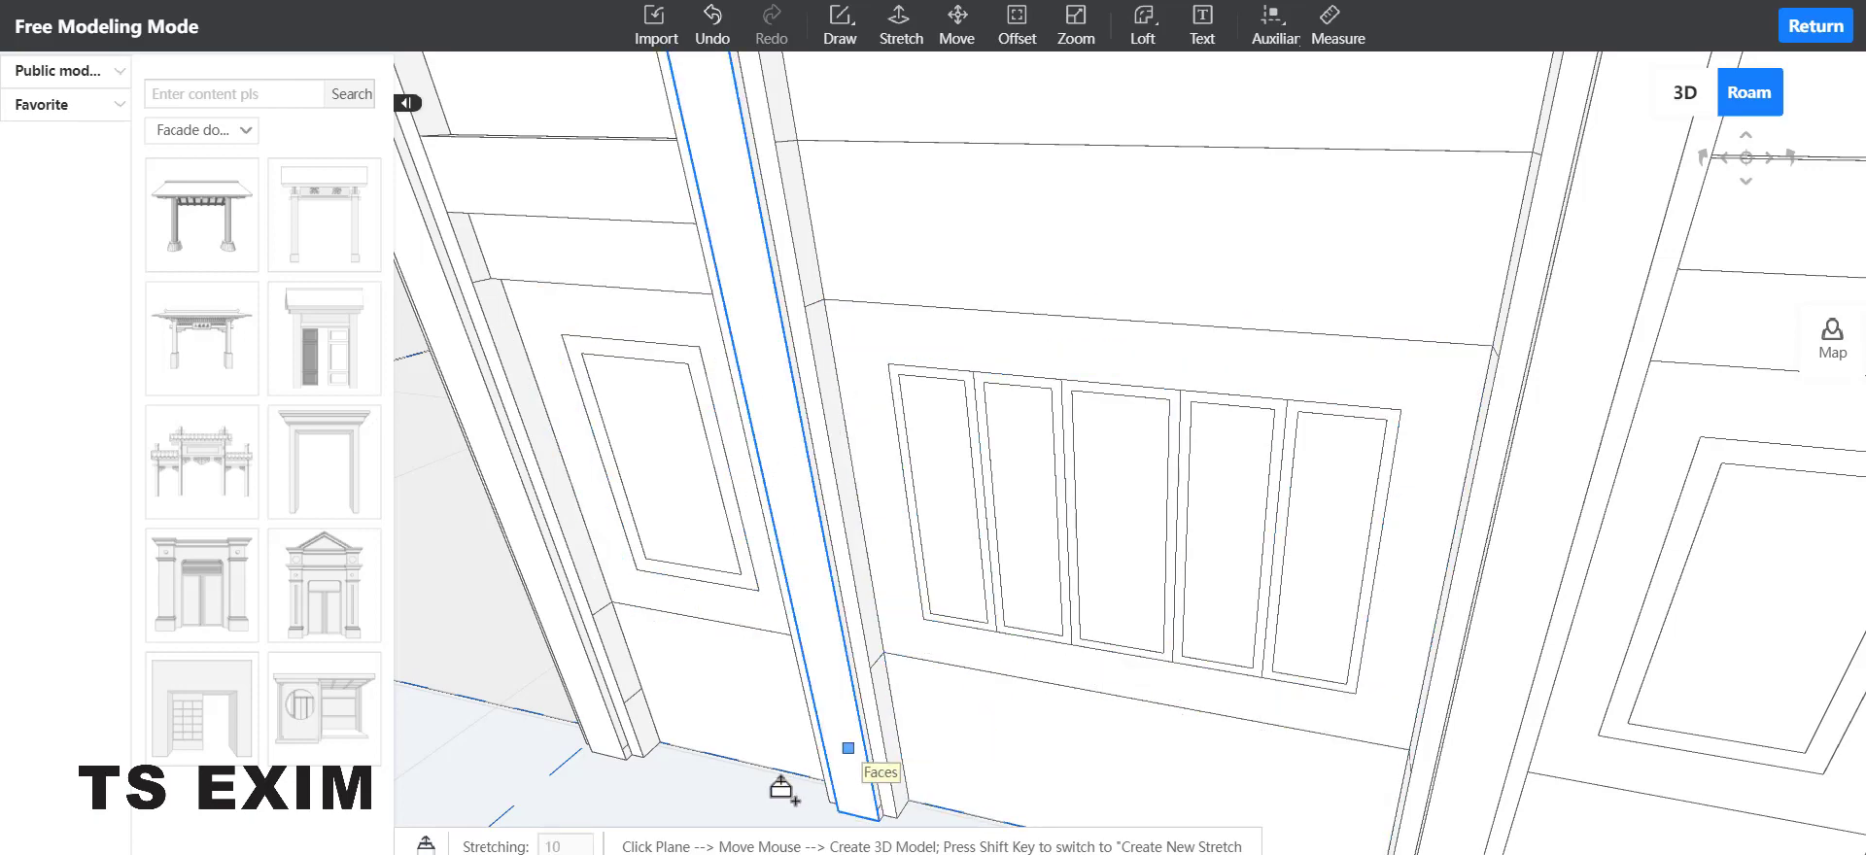
pyautogui.moveTo(646, 750); pyautogui.dragTo(1130, 738)
pyautogui.click(1236, 655)
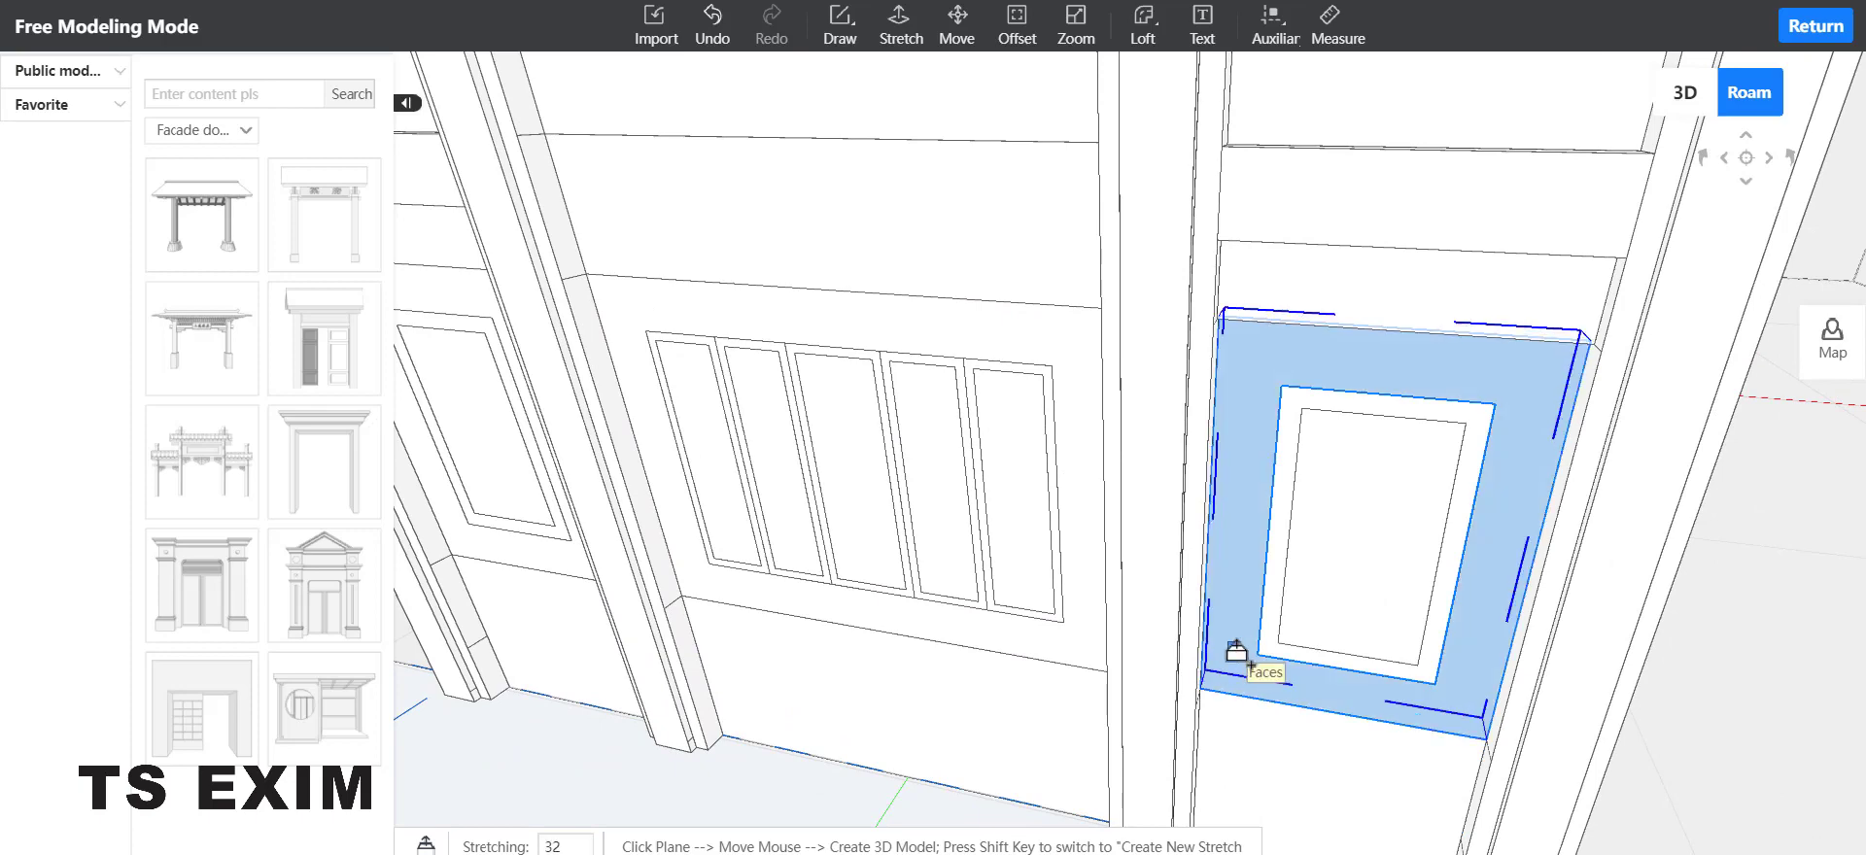
pyautogui.click(1236, 653)
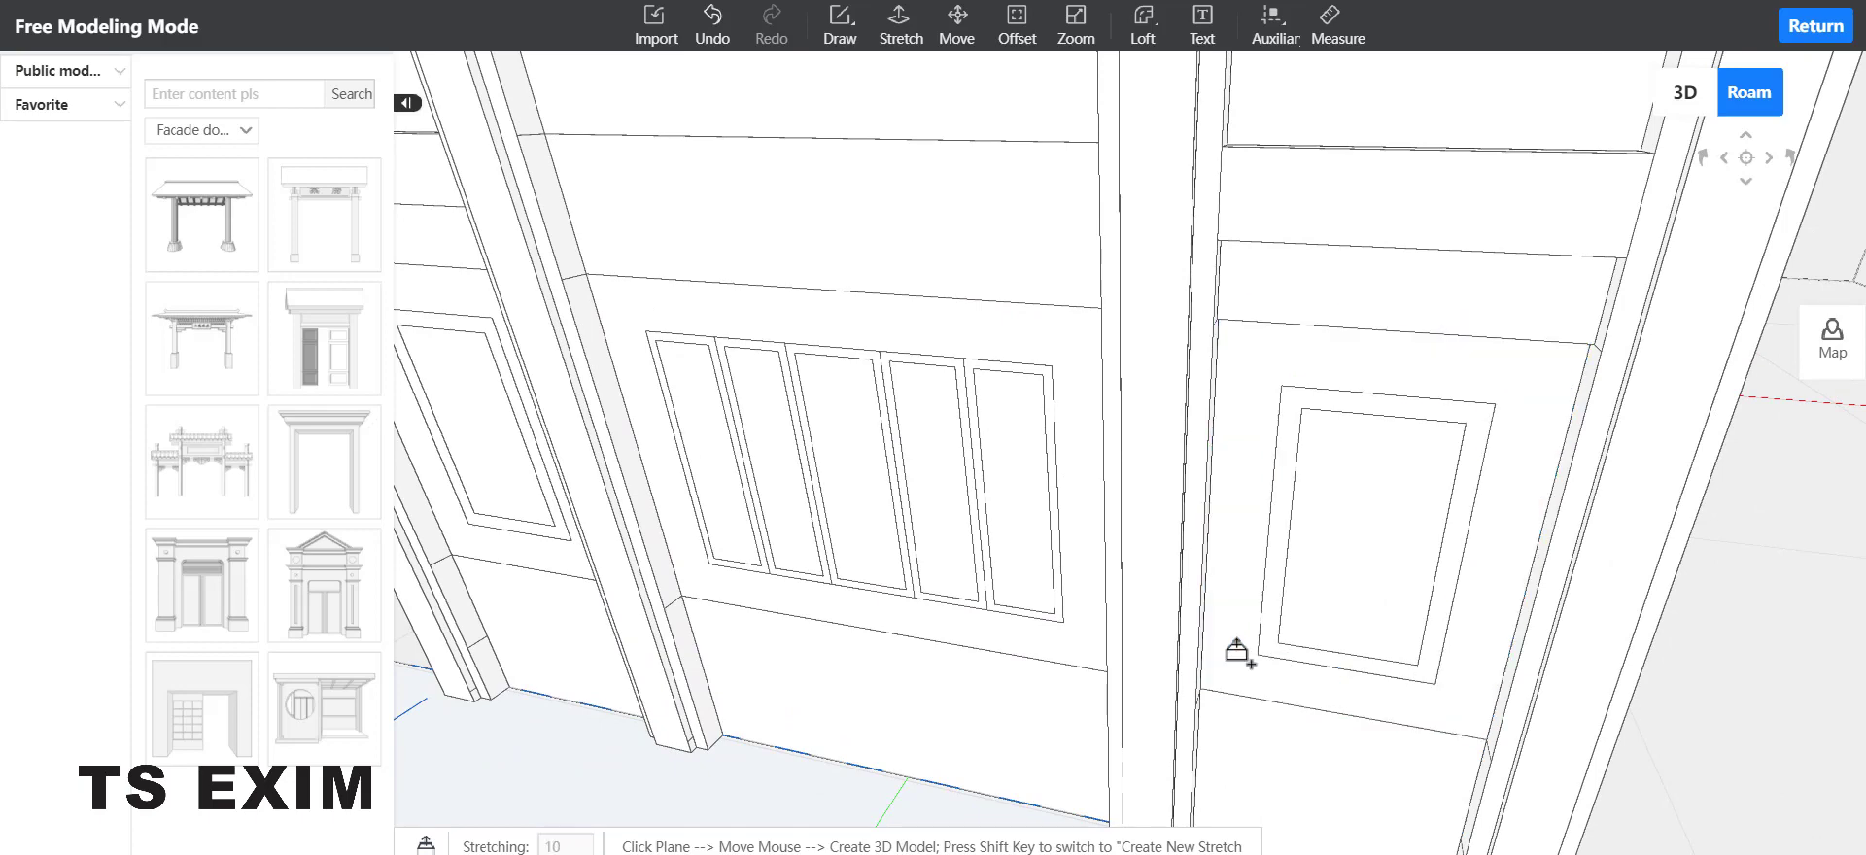
# Step: Stretch the first two of the five small panels in the lower middle section outward by 10
pyautogui.press('s')
pyautogui.moveTo(833, 836)
pyautogui.mouseDown()
pyautogui.moveTo(902, 745)
pyautogui.moveTo(907, 665)
pyautogui.moveTo(937, 635)
pyautogui.moveTo(882, 673)
pyautogui.moveTo(850, 736)
pyautogui.moveTo(946, 797)
pyautogui.moveTo(797, 837)
pyautogui.mouseUp()
pyautogui.press('a')
pyautogui.press('d')
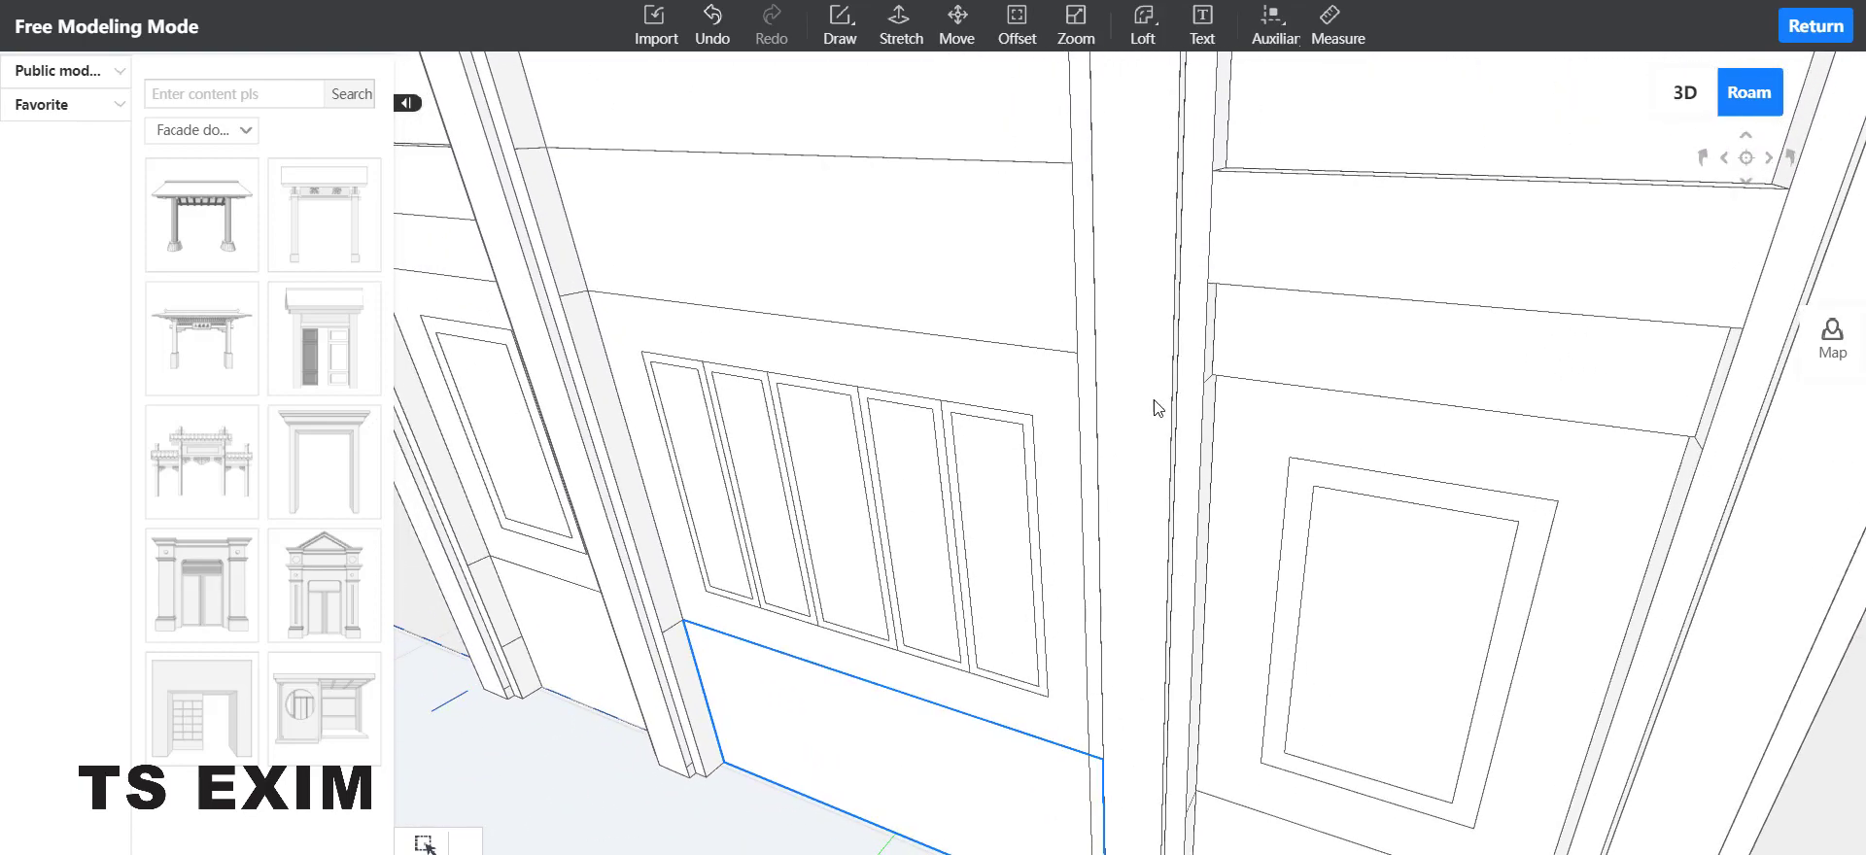
pyautogui.click(900, 26)
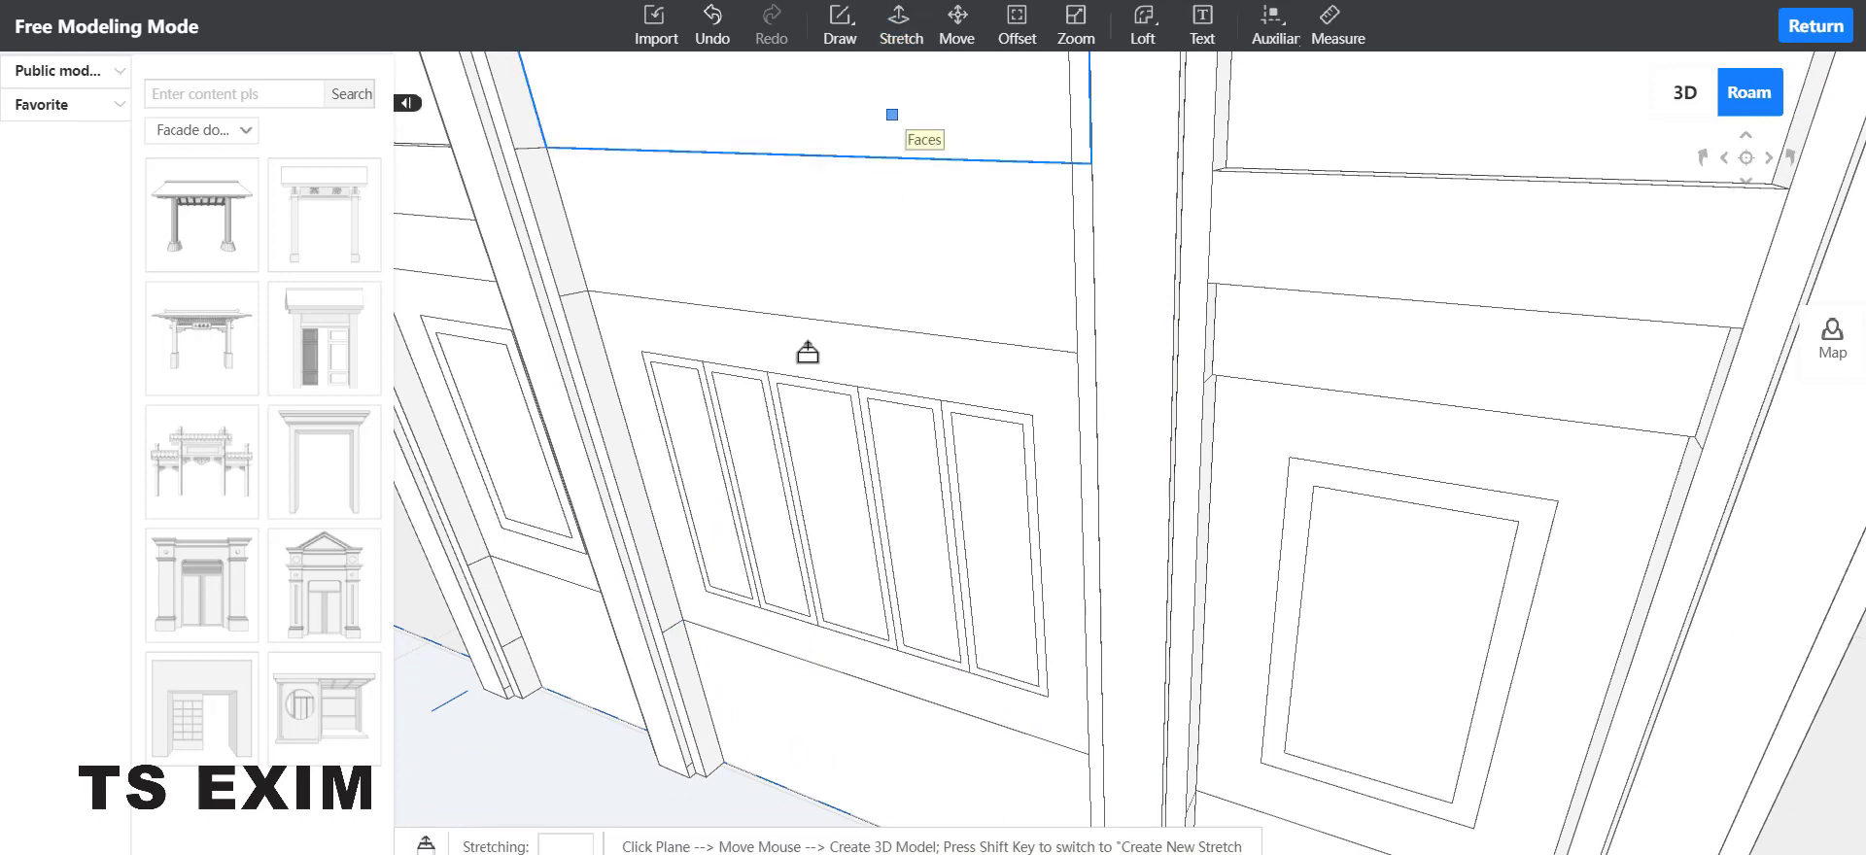
pyautogui.click(666, 478)
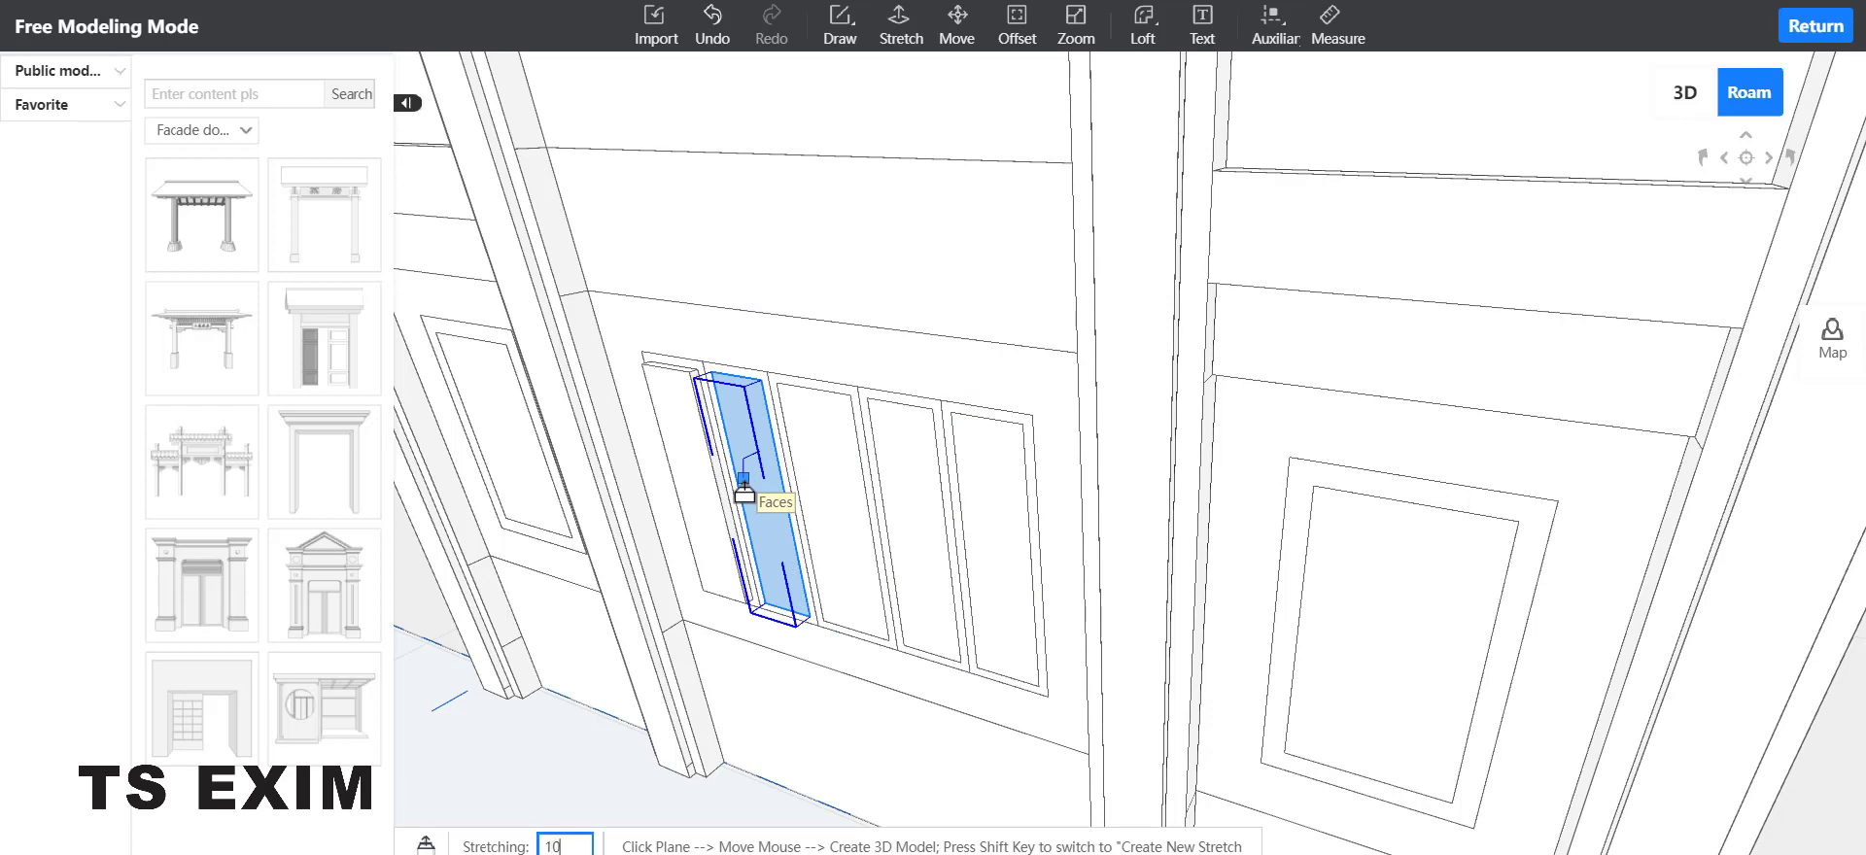
pyautogui.click(743, 486)
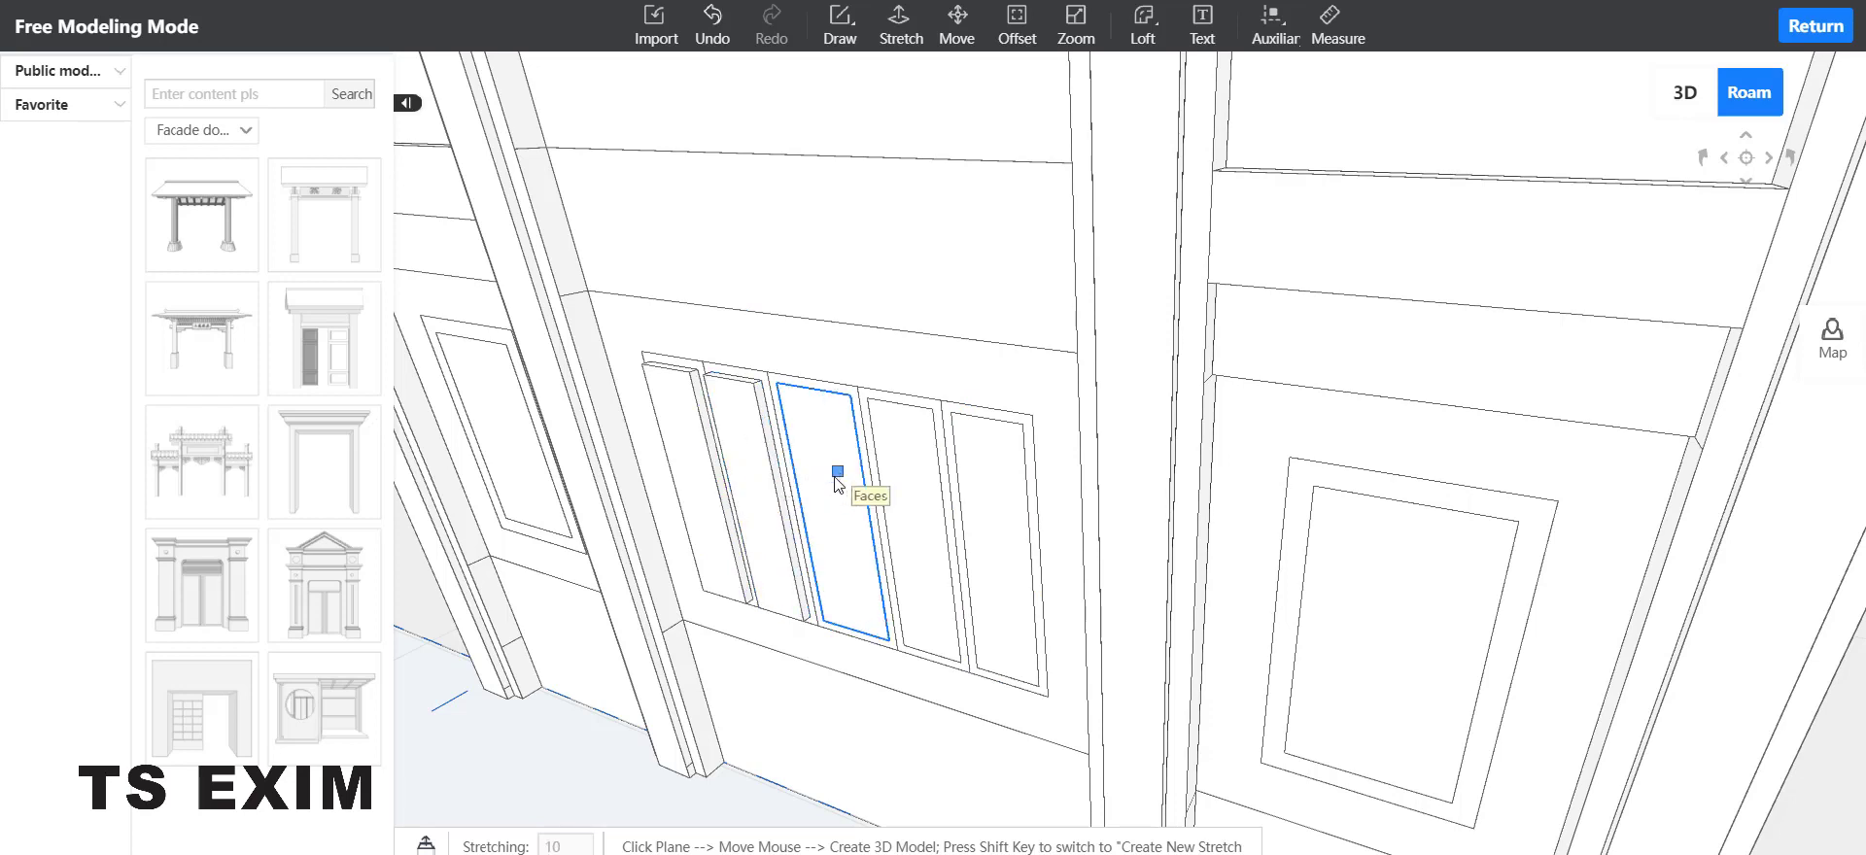
pyautogui.press('Escape')
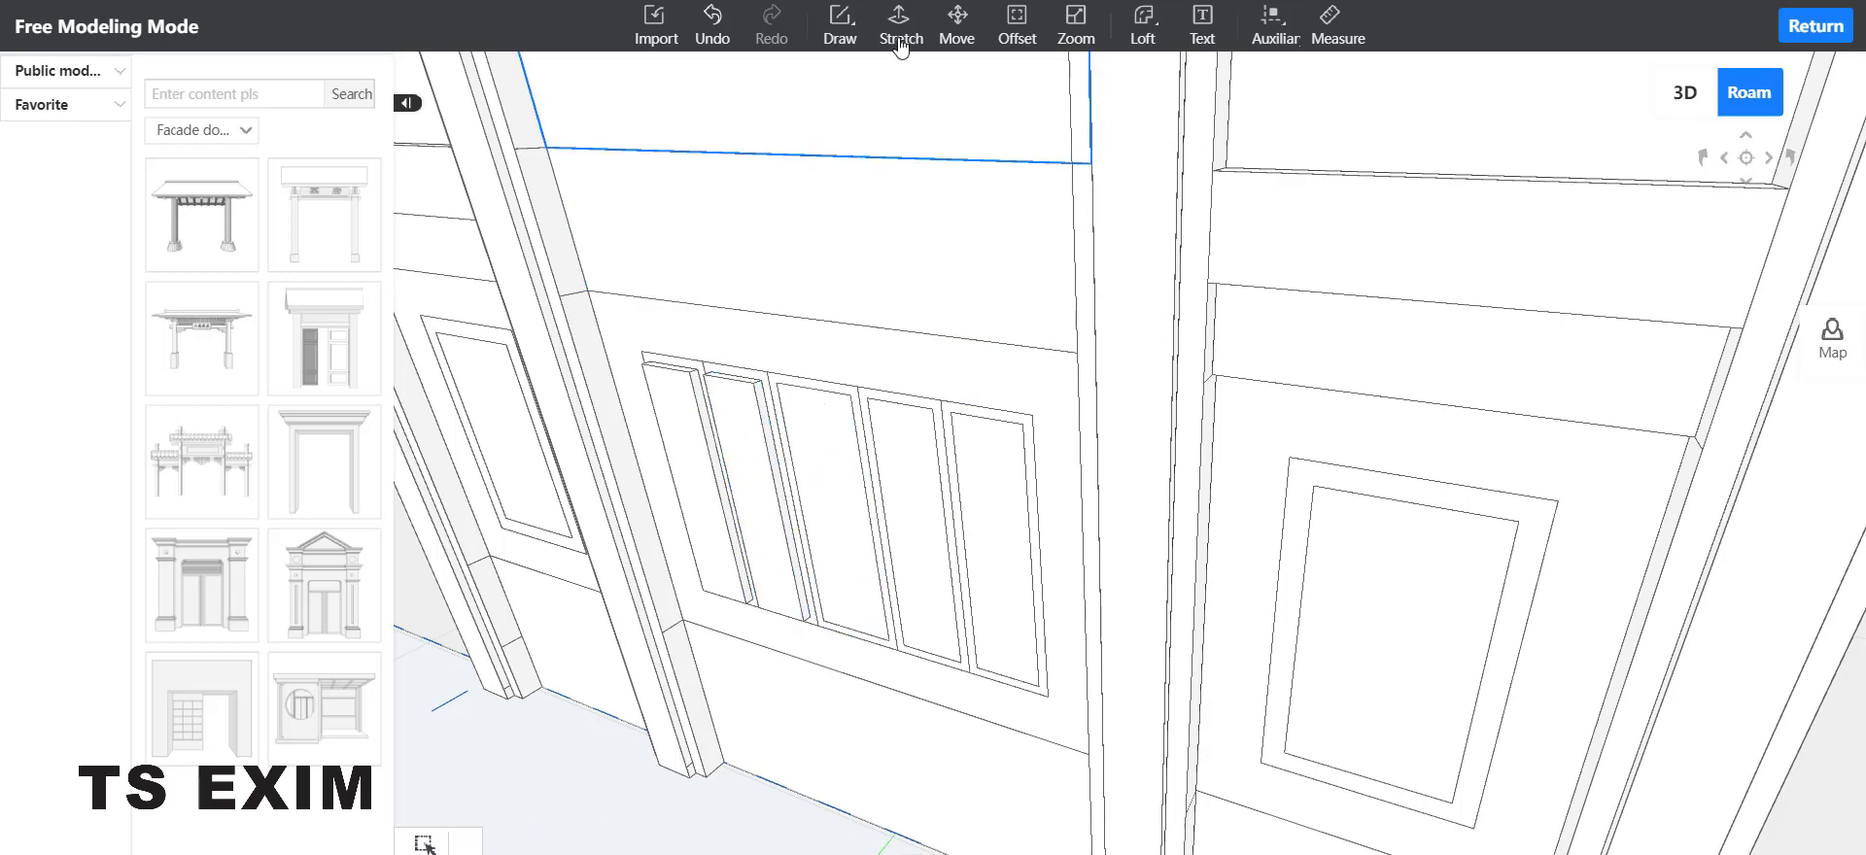
# Step: Stretch the third and fourth small panels in the lower middle section outward by 10
pyautogui.click(901, 27)
pyautogui.click(795, 493)
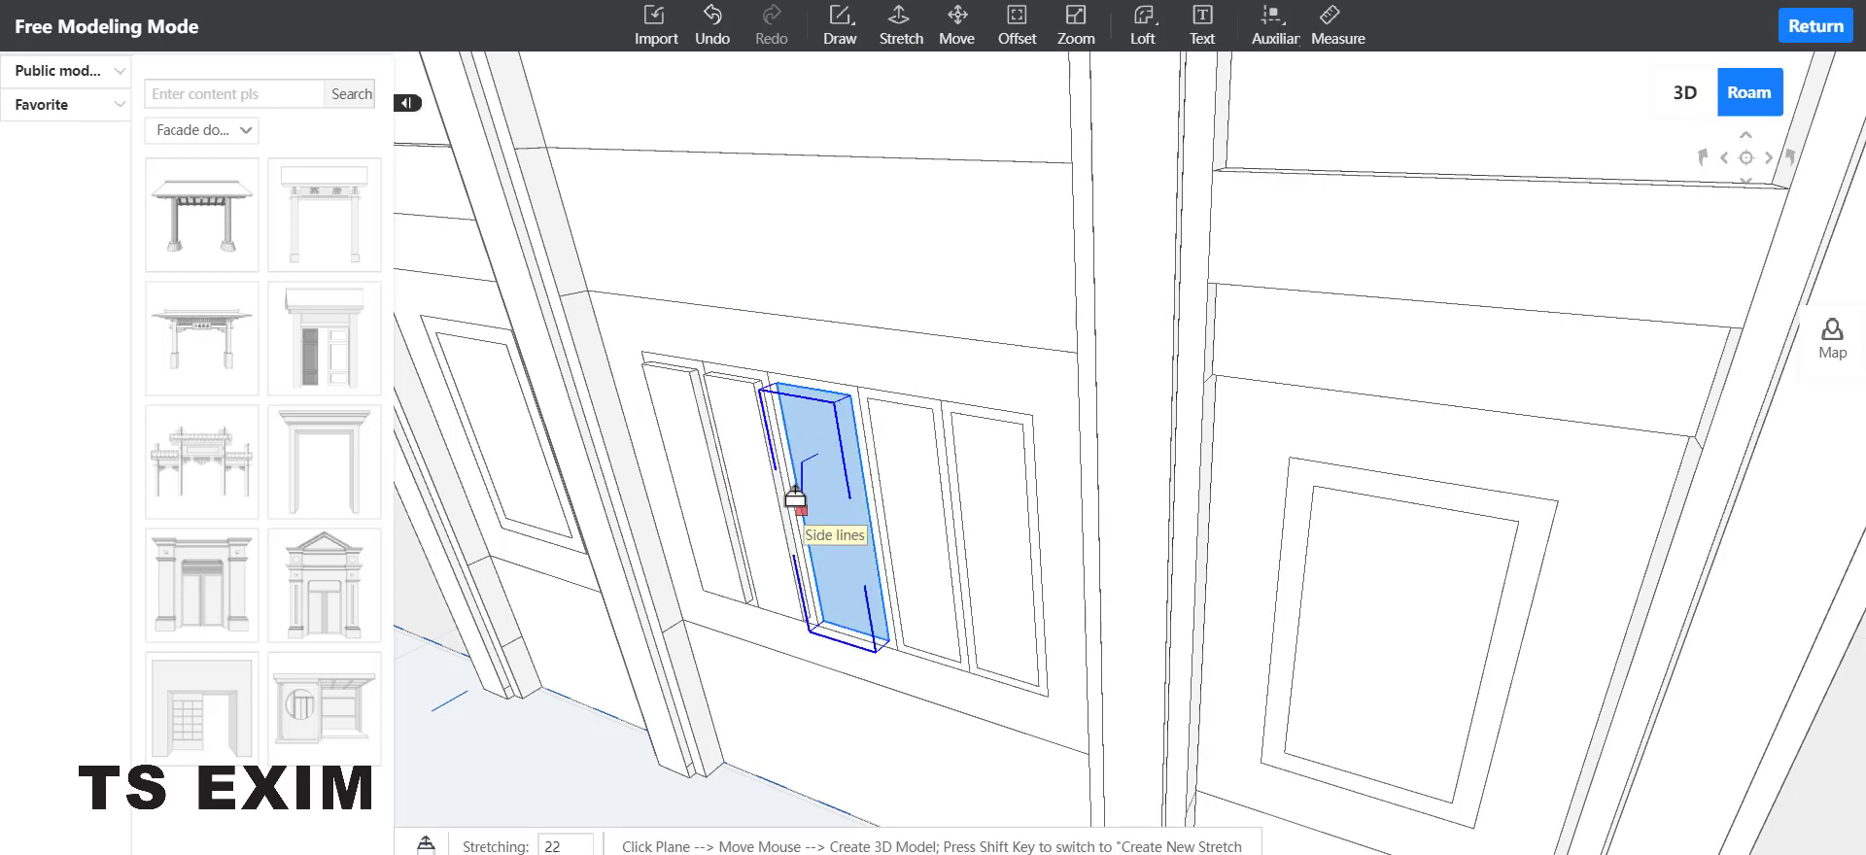
pyautogui.write('1')
pyautogui.press('Return')
pyautogui.click(886, 515)
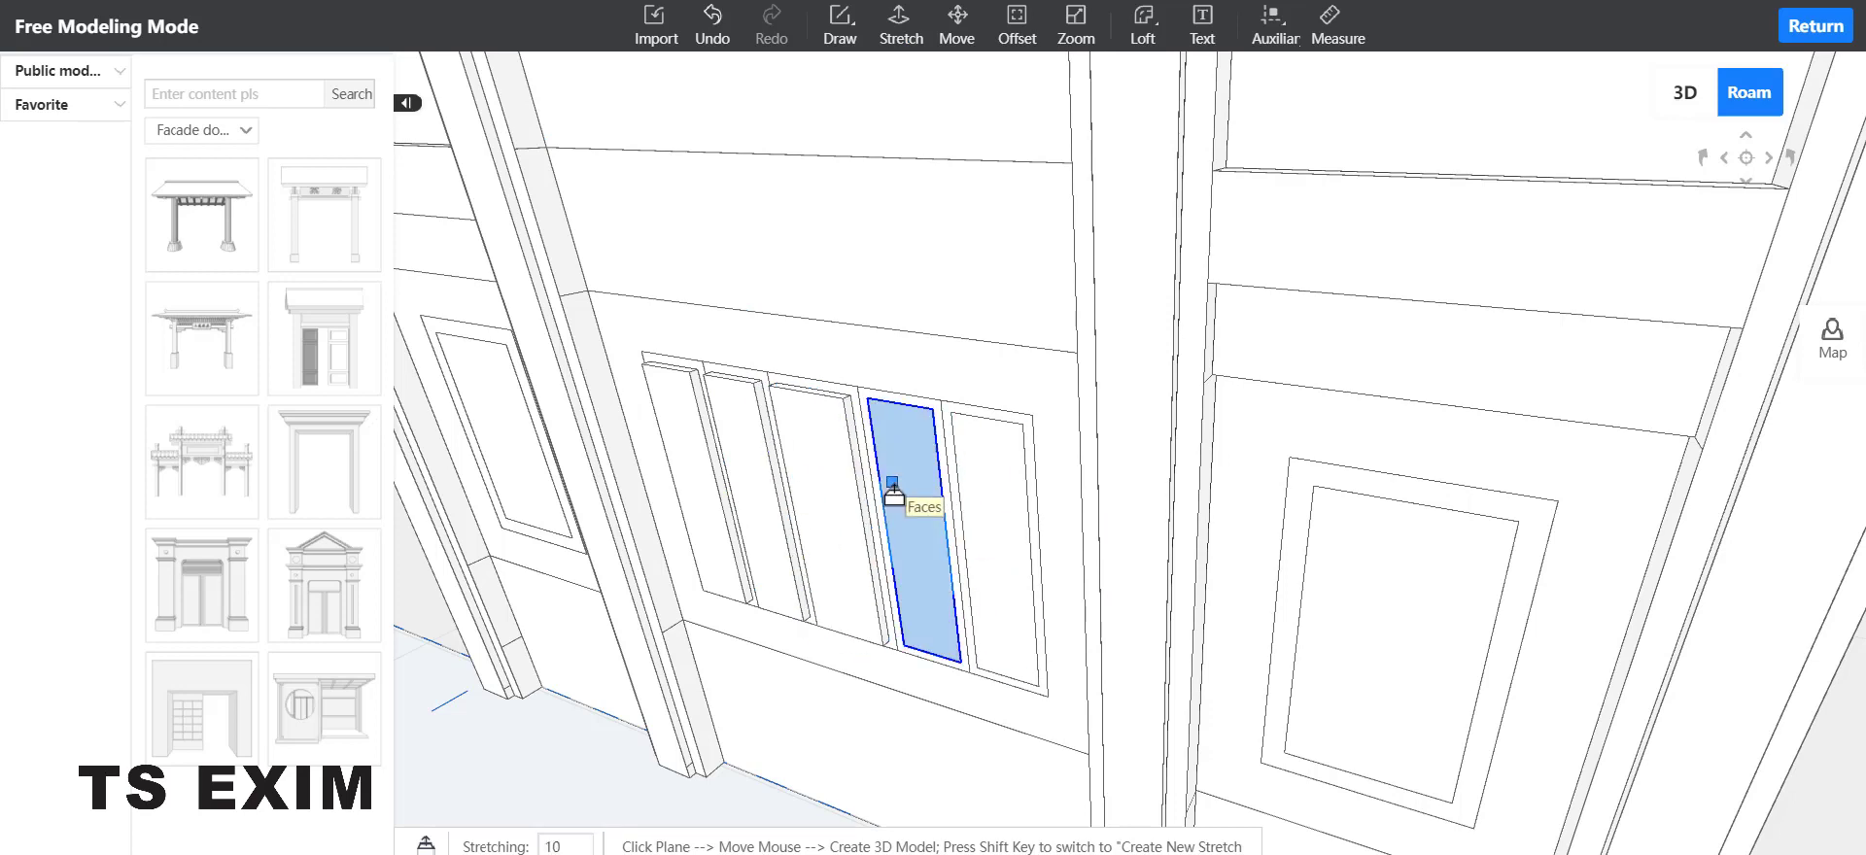
pyautogui.write('10')
pyautogui.press('Return')
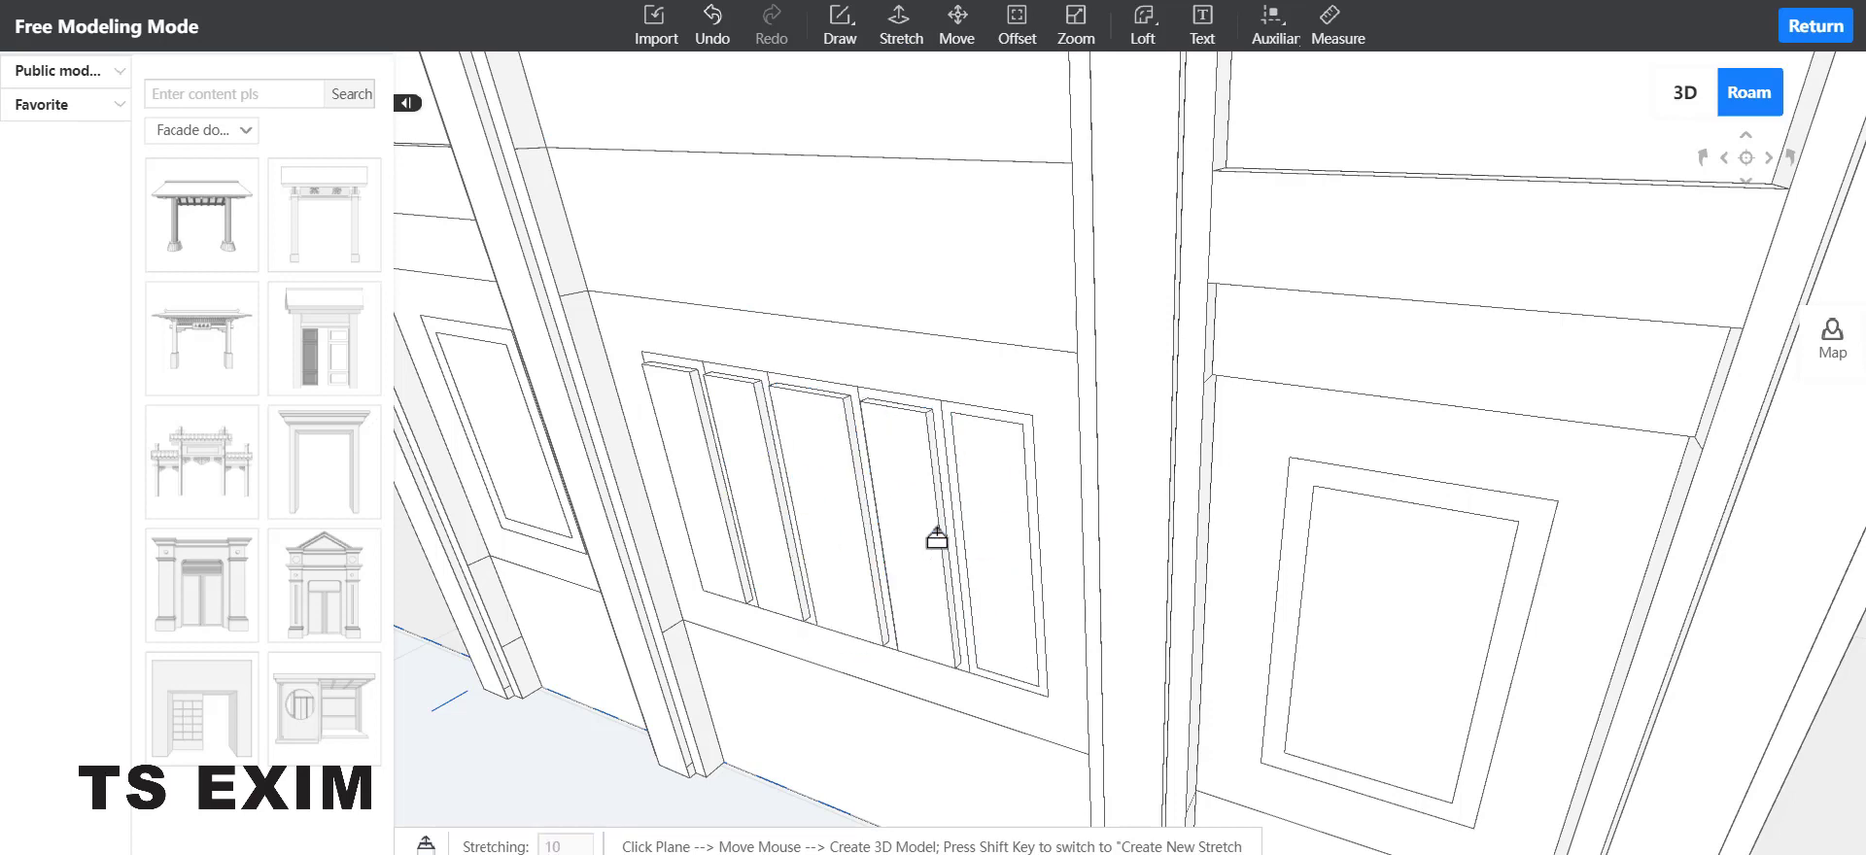
# Step: Stretch the fifth small panel in the lower middle section outward by 10
pyautogui.click(985, 520)
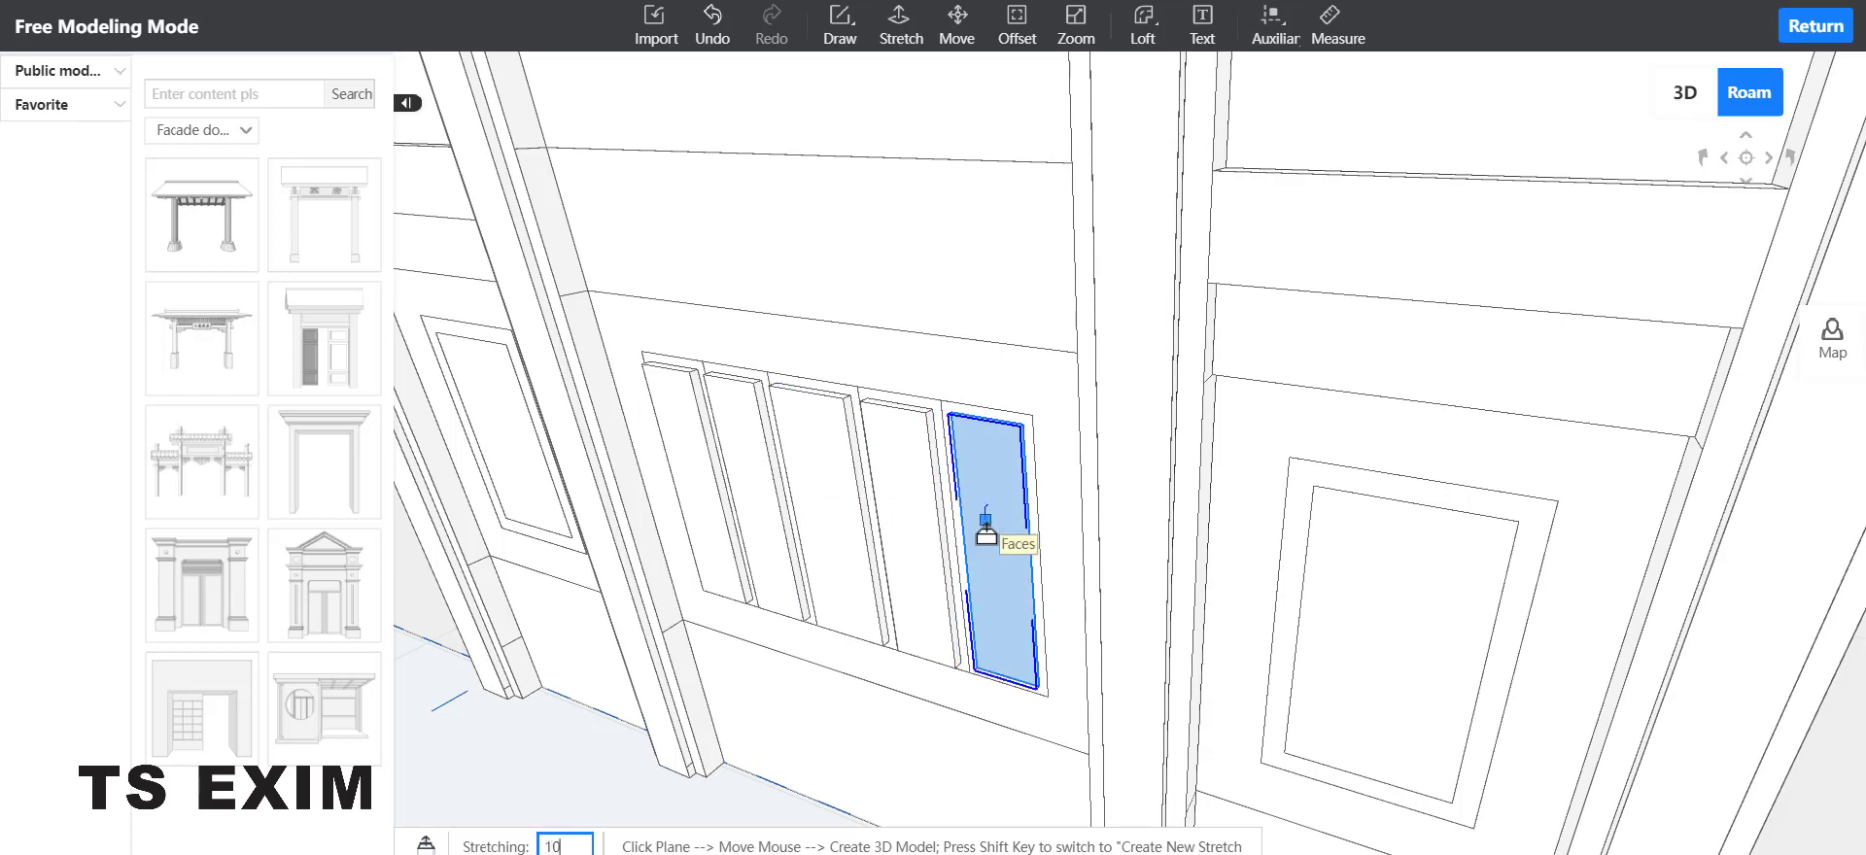
pyautogui.write('10')
pyautogui.press('Return')
# Step: Stretch the inner panel faces of the lower right and lower left sections outward by 10
pyautogui.click(1415, 686)
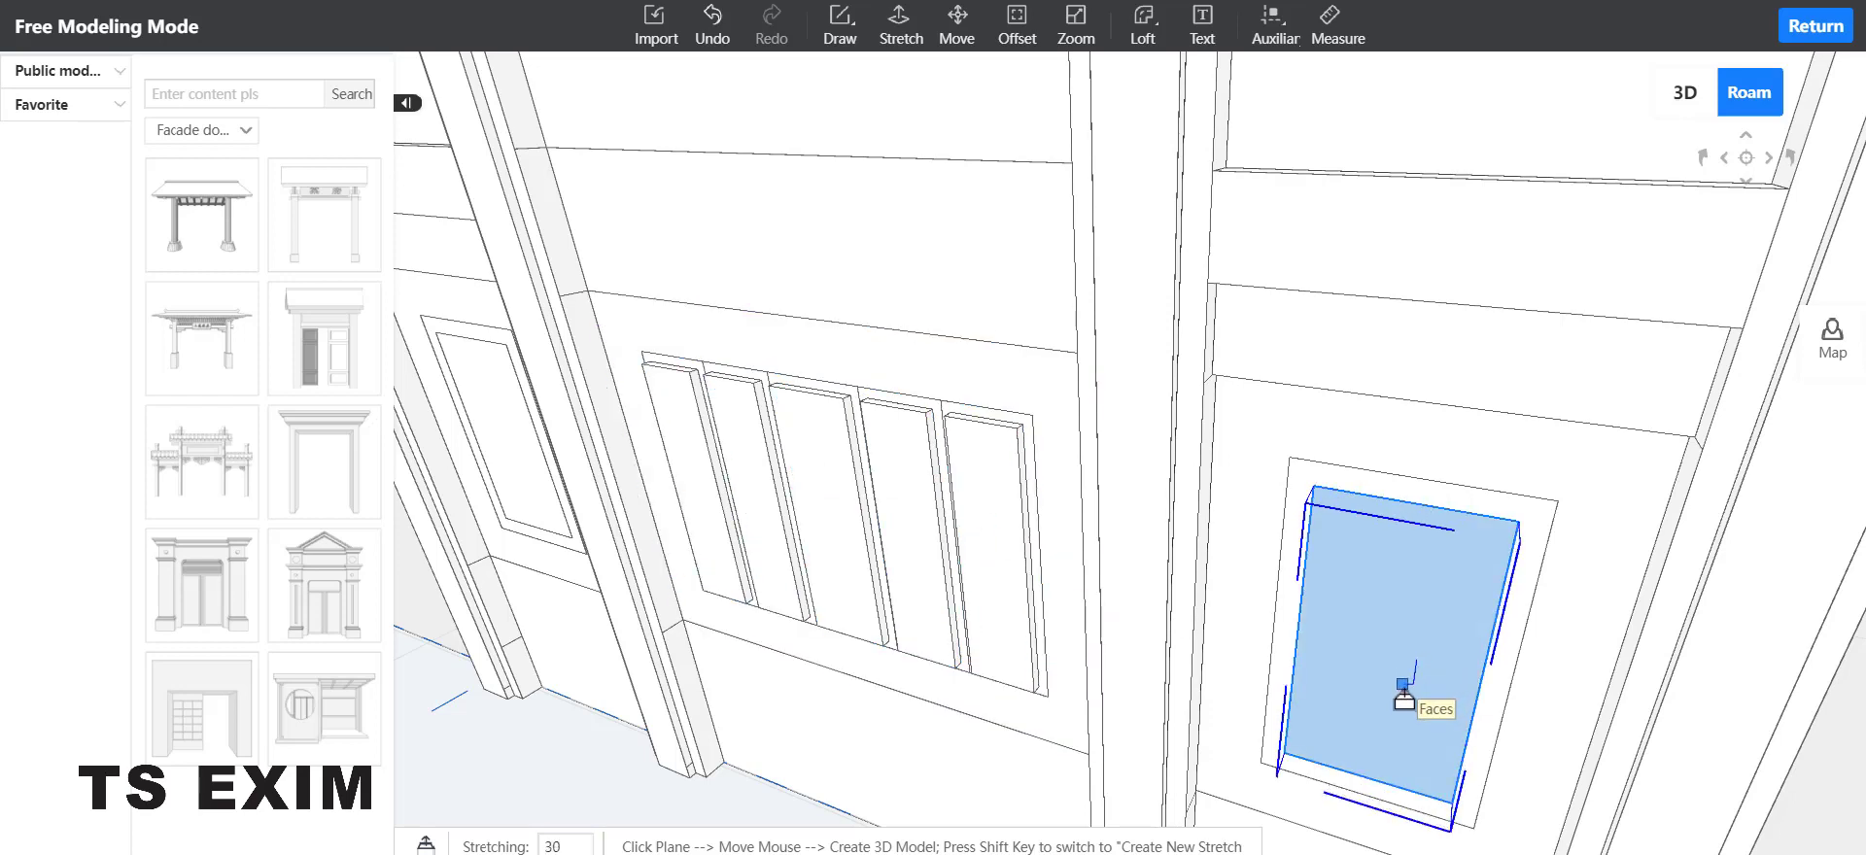
pyautogui.press('Return')
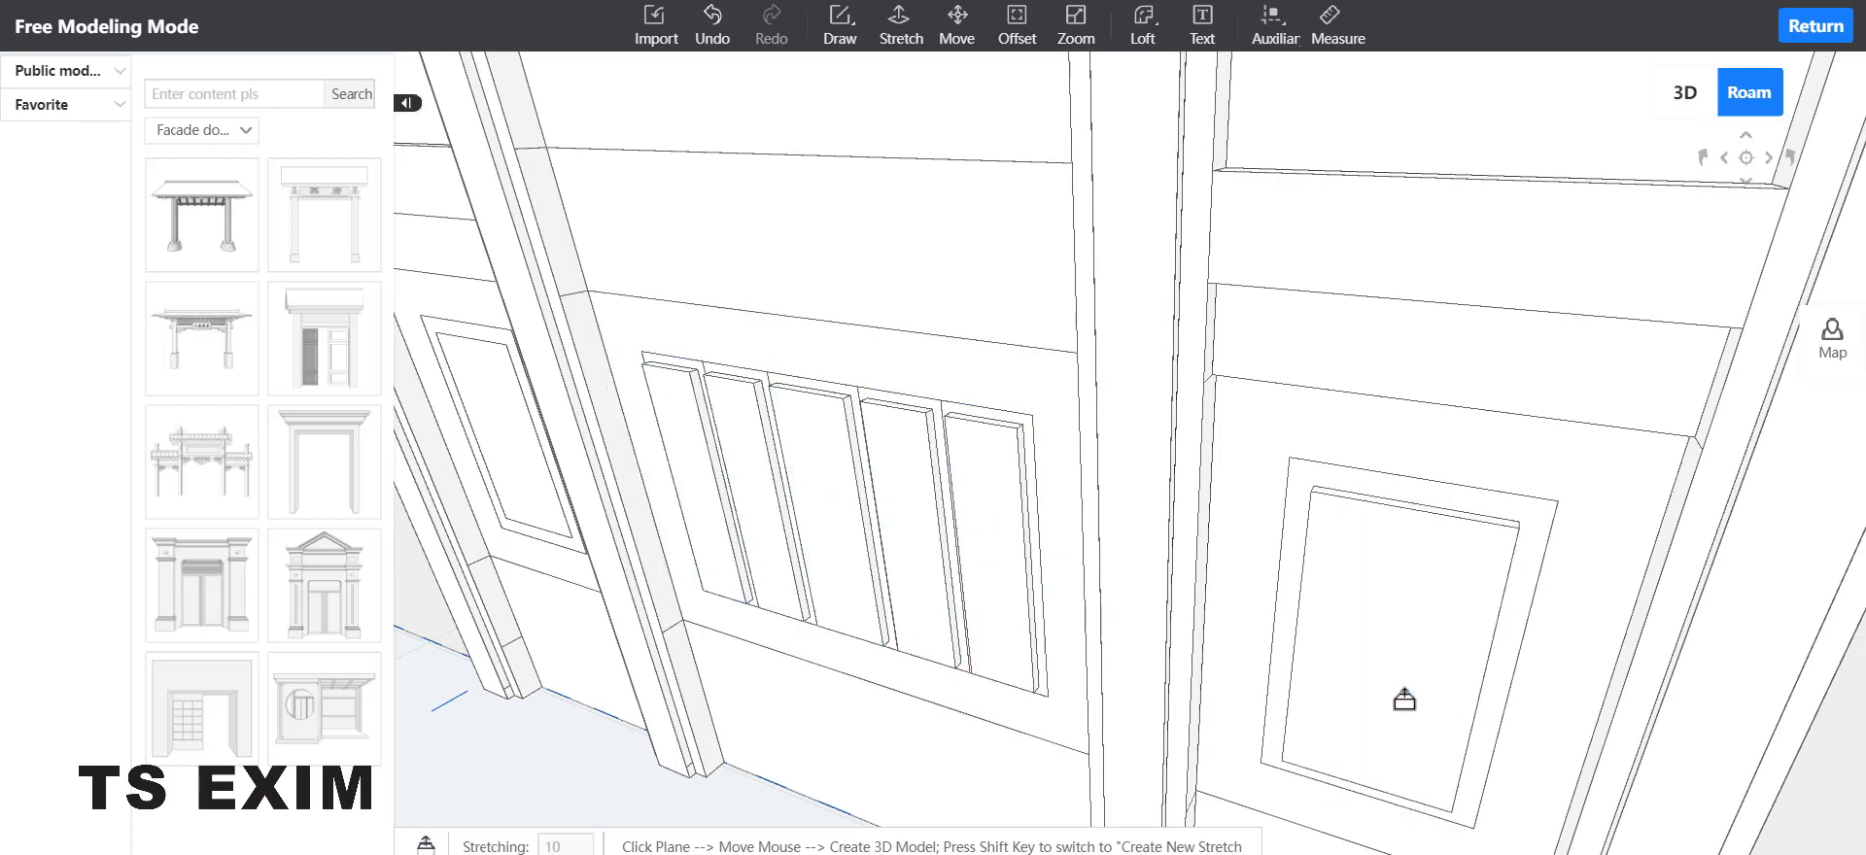
pyautogui.click(499, 455)
pyautogui.write('10')
pyautogui.press('Return')
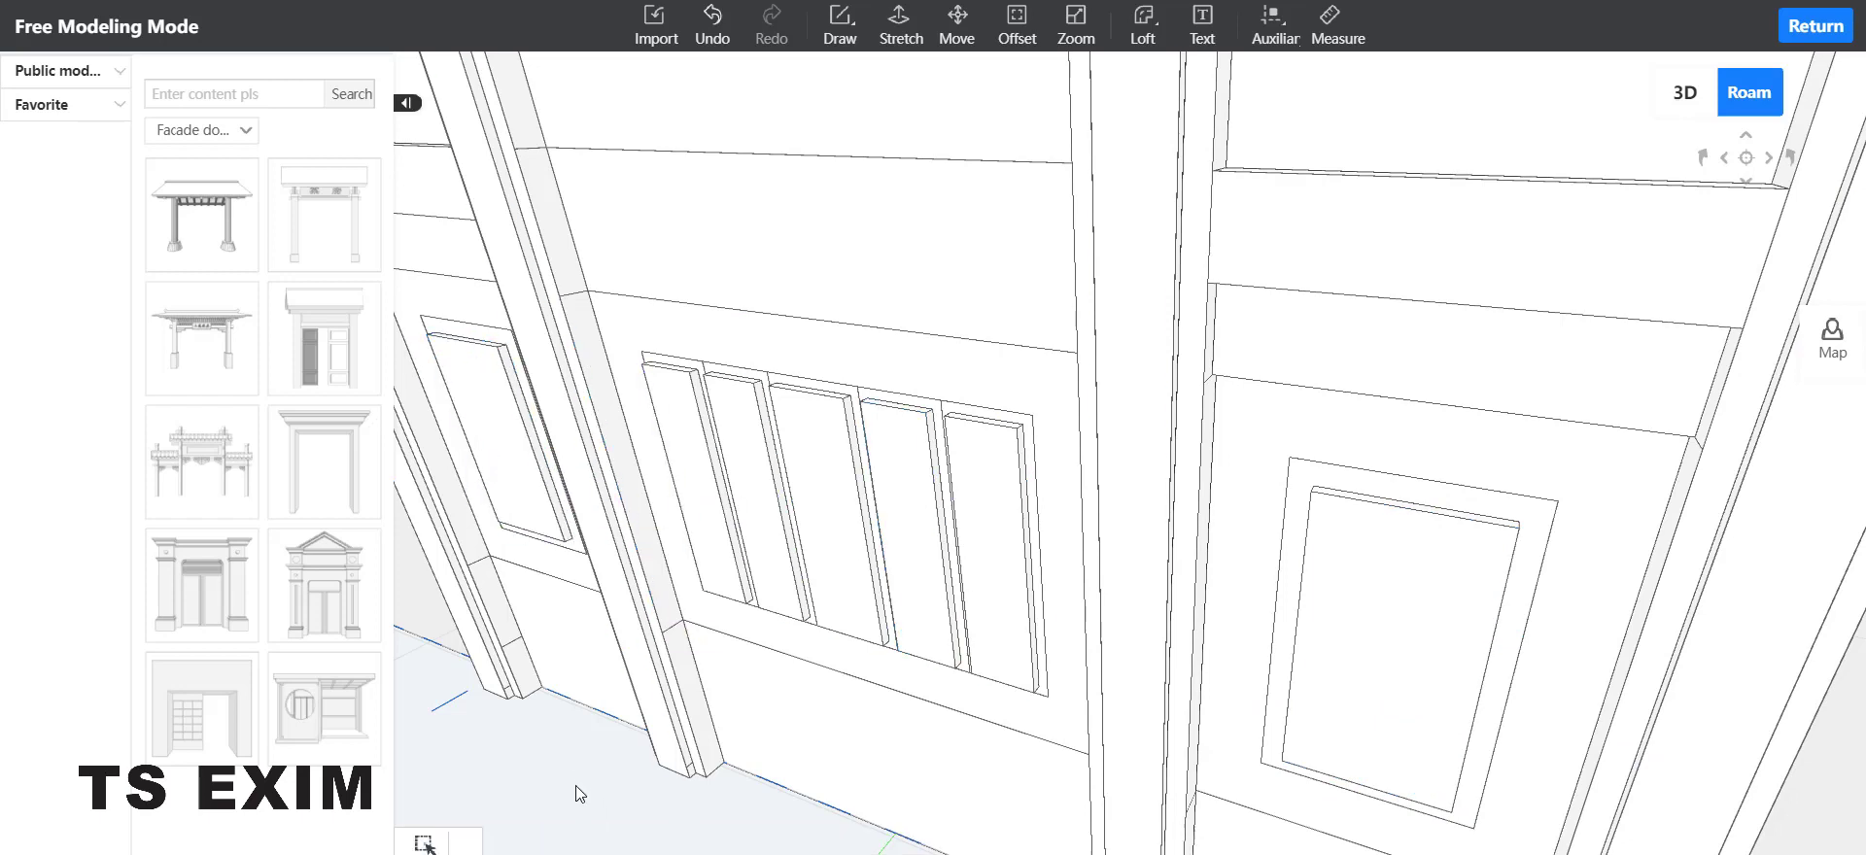
# Step: Scale the raised panel face in the lower left section by 60
pyautogui.scroll(-2, 591, 782)
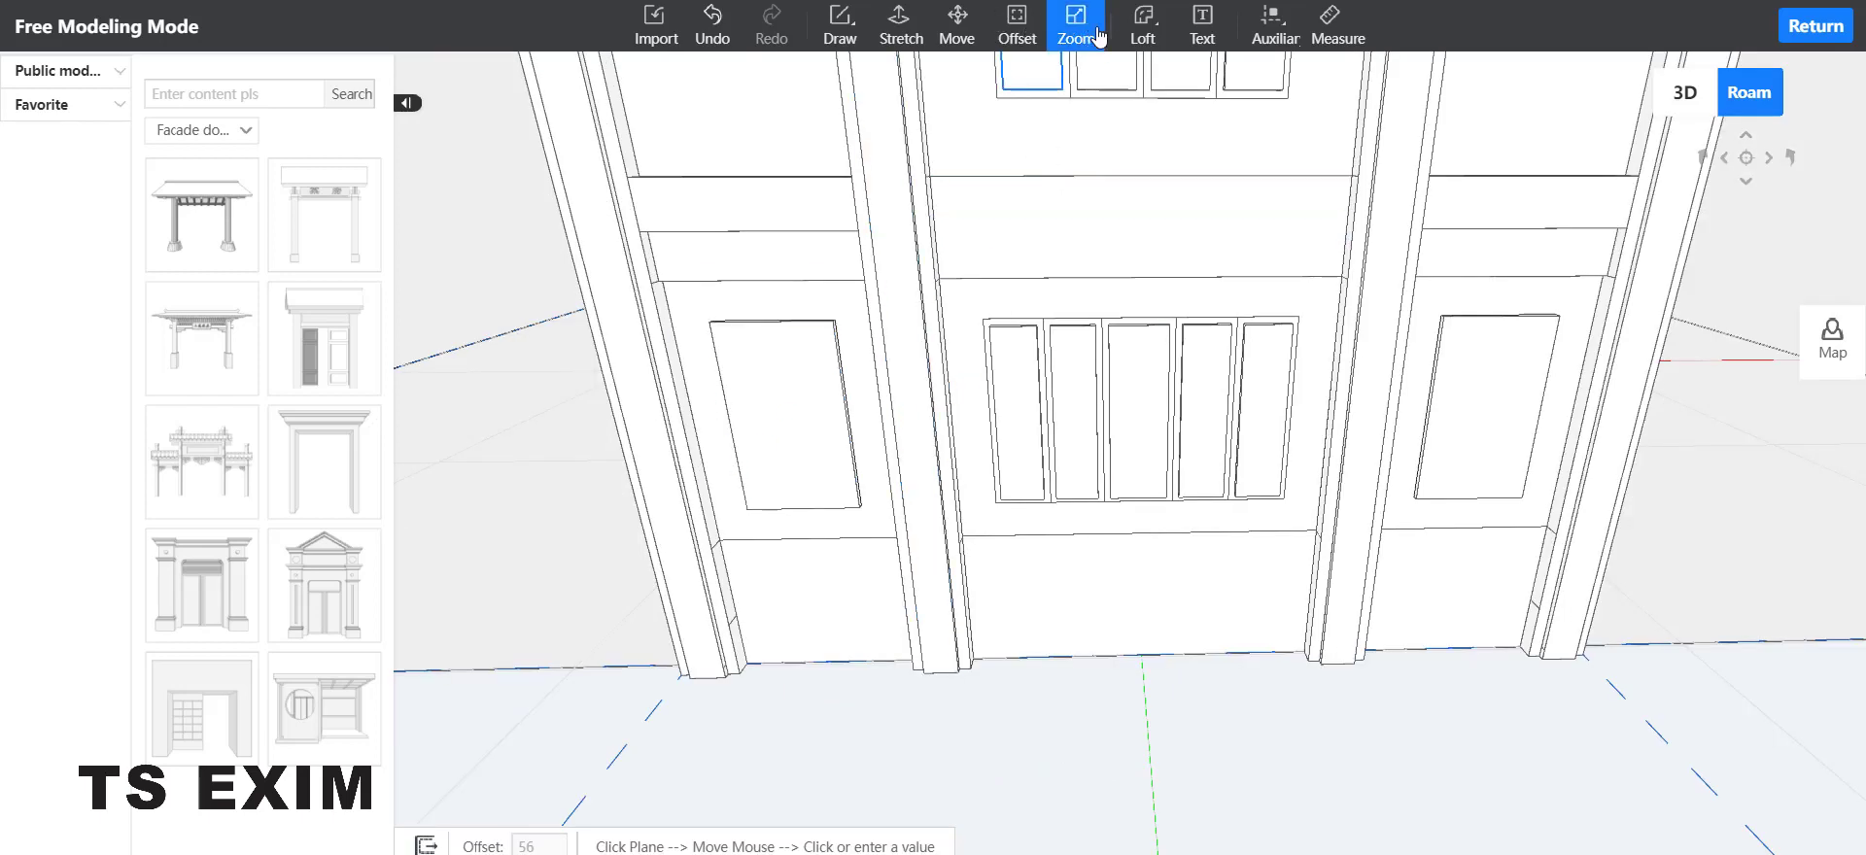
pyautogui.click(1099, 37)
pyautogui.click(770, 393)
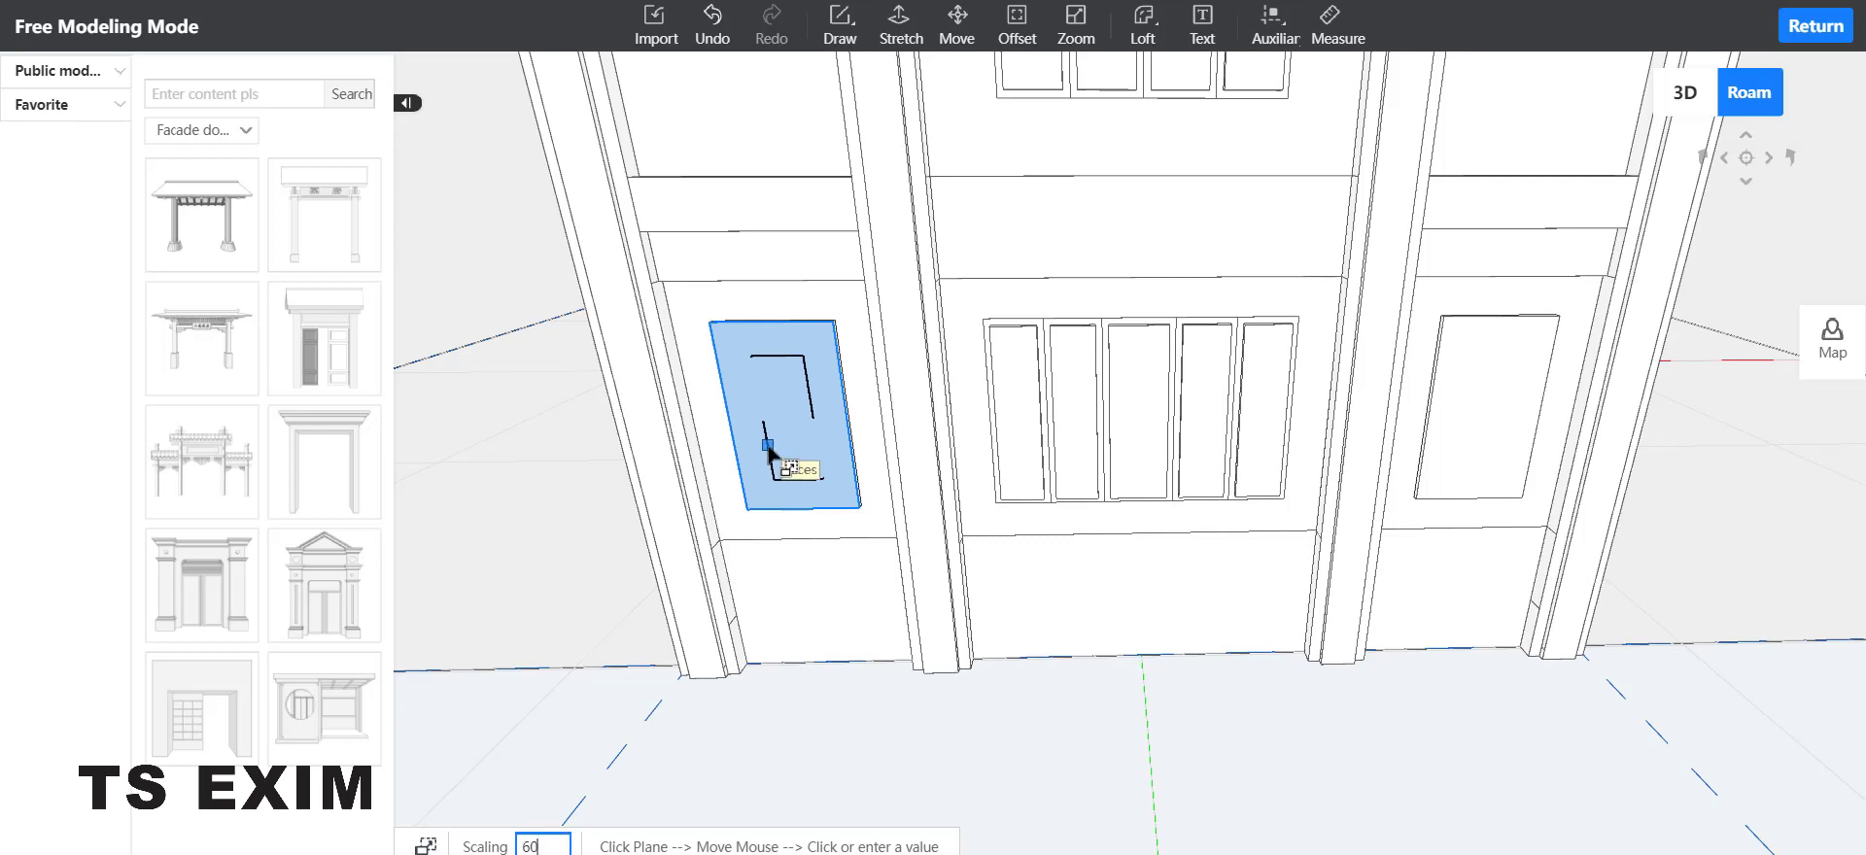
pyautogui.press('Return')
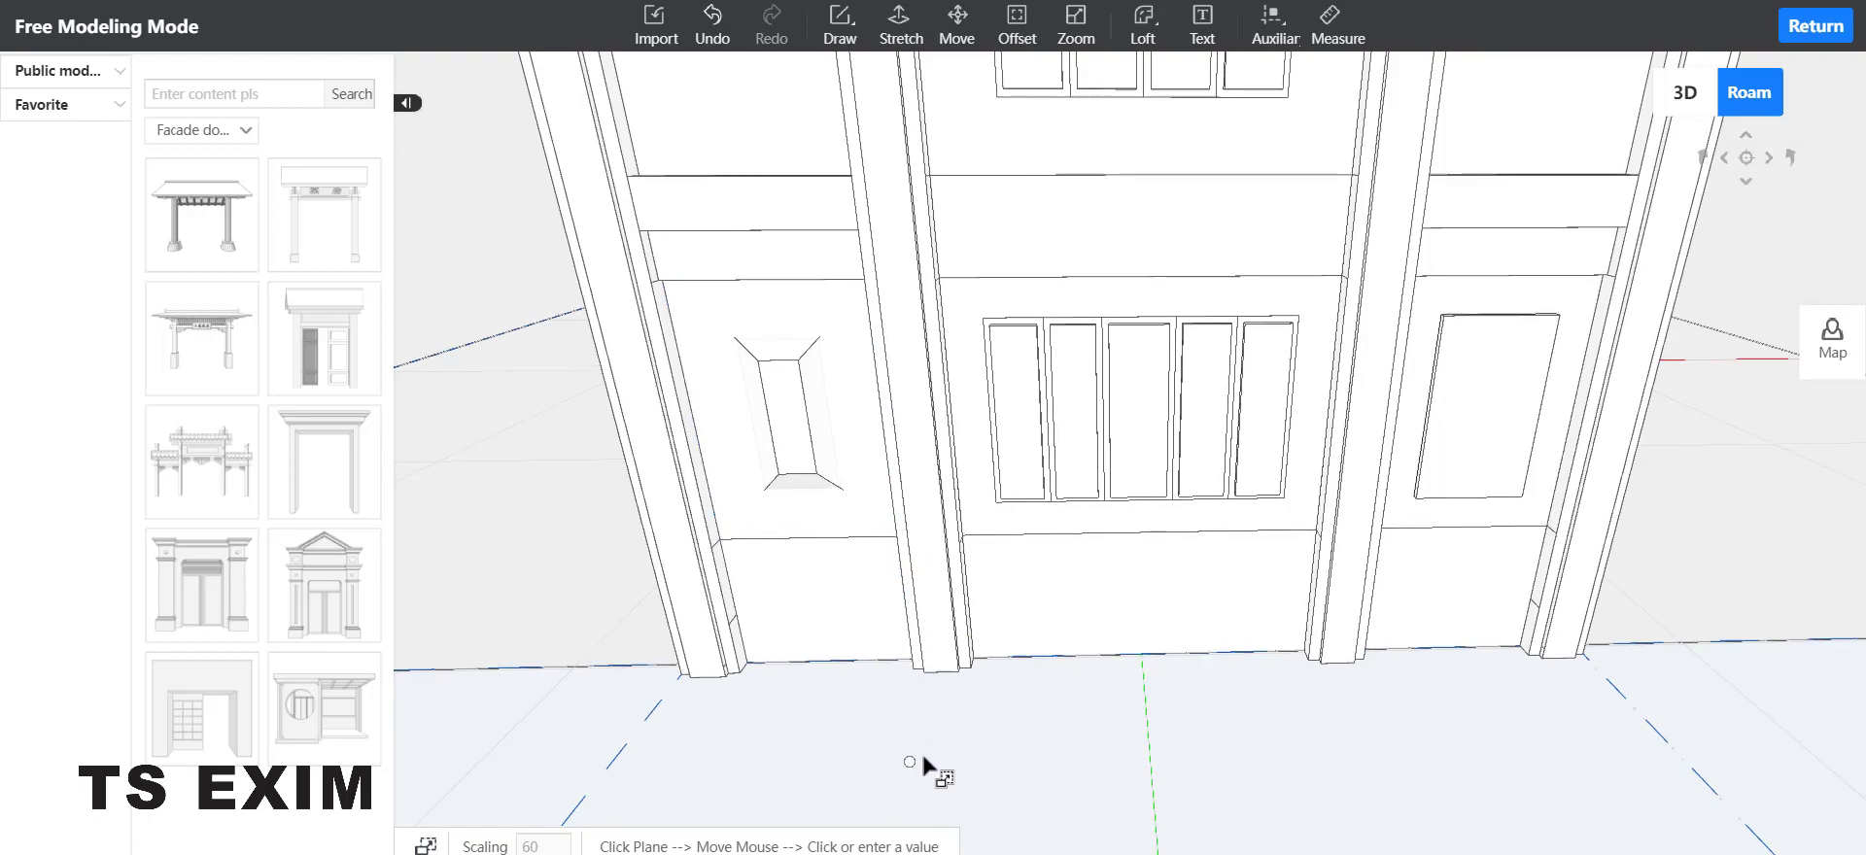
# Step: Scale the raised panel face in the lower right section by 50
pyautogui.moveTo(924, 762); pyautogui.dragTo(1257, 616, button='middle')
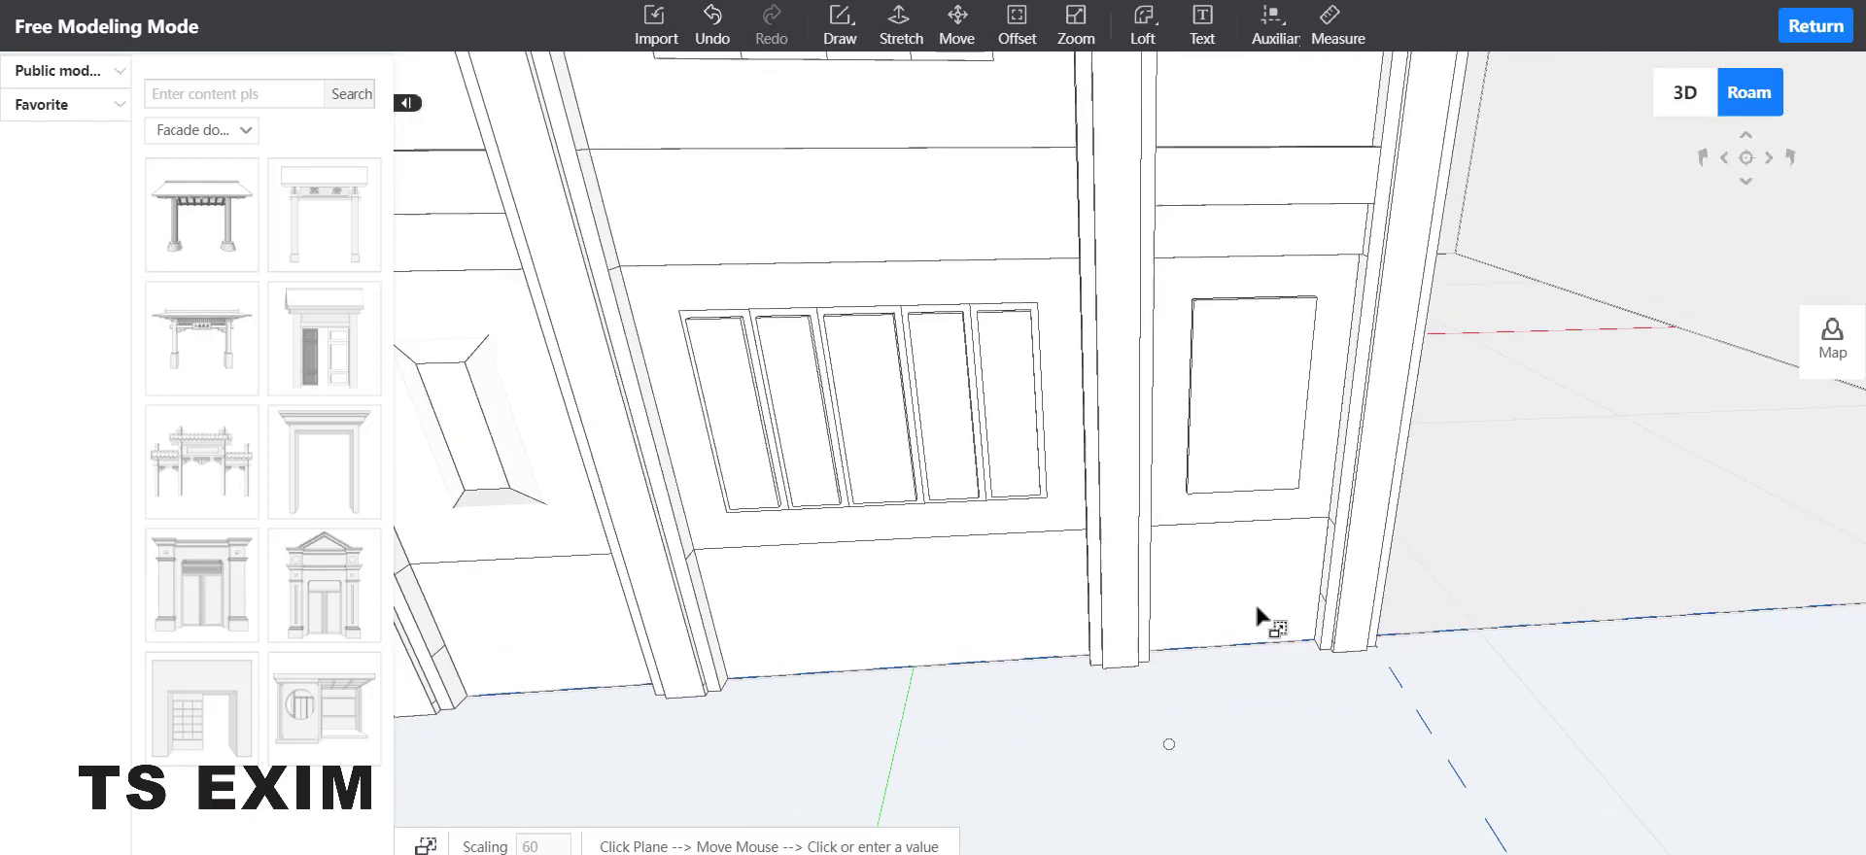
pyautogui.click(1242, 391)
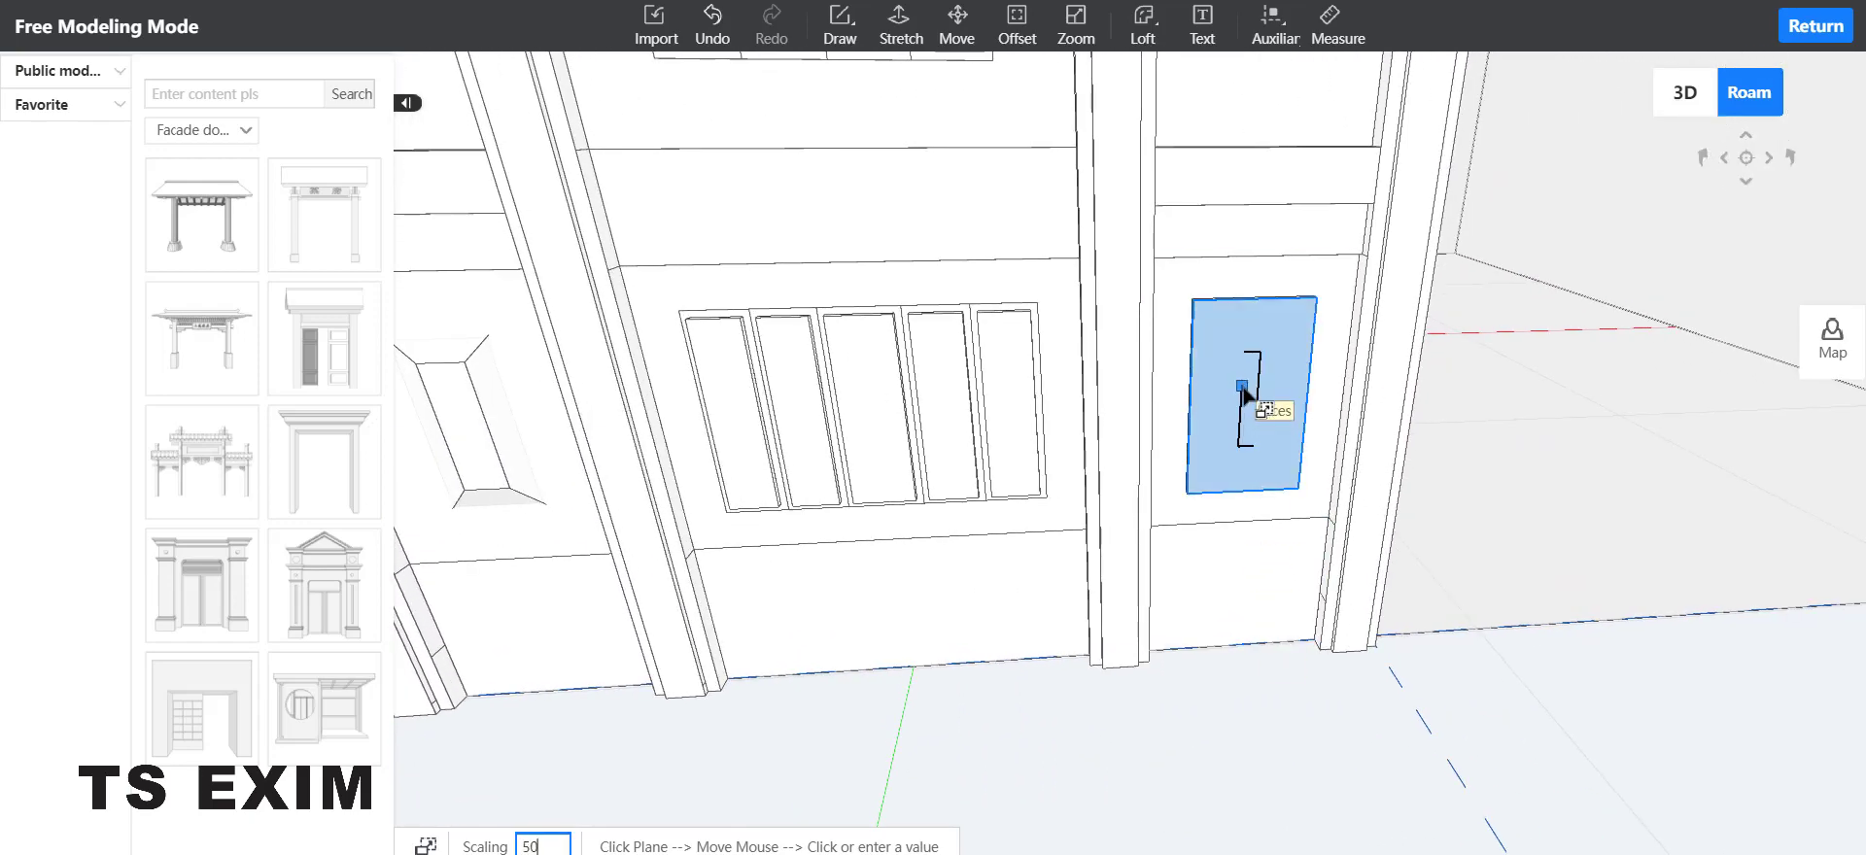
pyautogui.press('Return')
pyautogui.press('Escape')
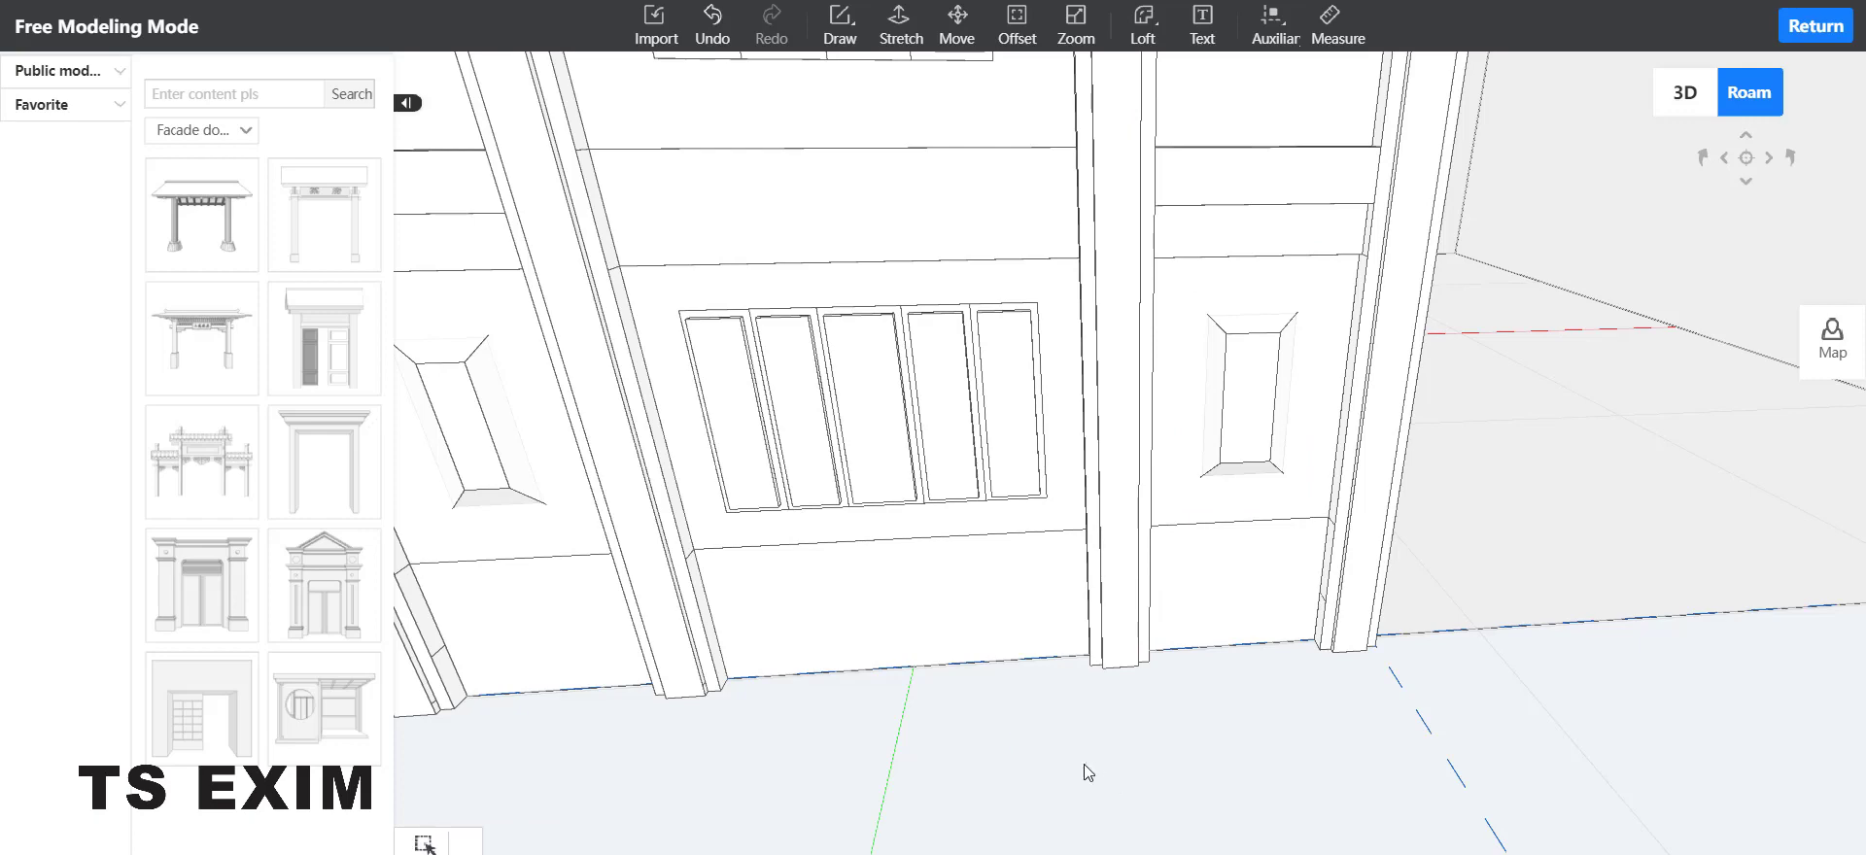
pyautogui.moveTo(1082, 764)
pyautogui.mouseDown(button='middle')
pyautogui.moveTo(1069, 717)
pyautogui.moveTo(1048, 727)
pyautogui.moveTo(1114, 766)
pyautogui.mouseUp(button='middle')
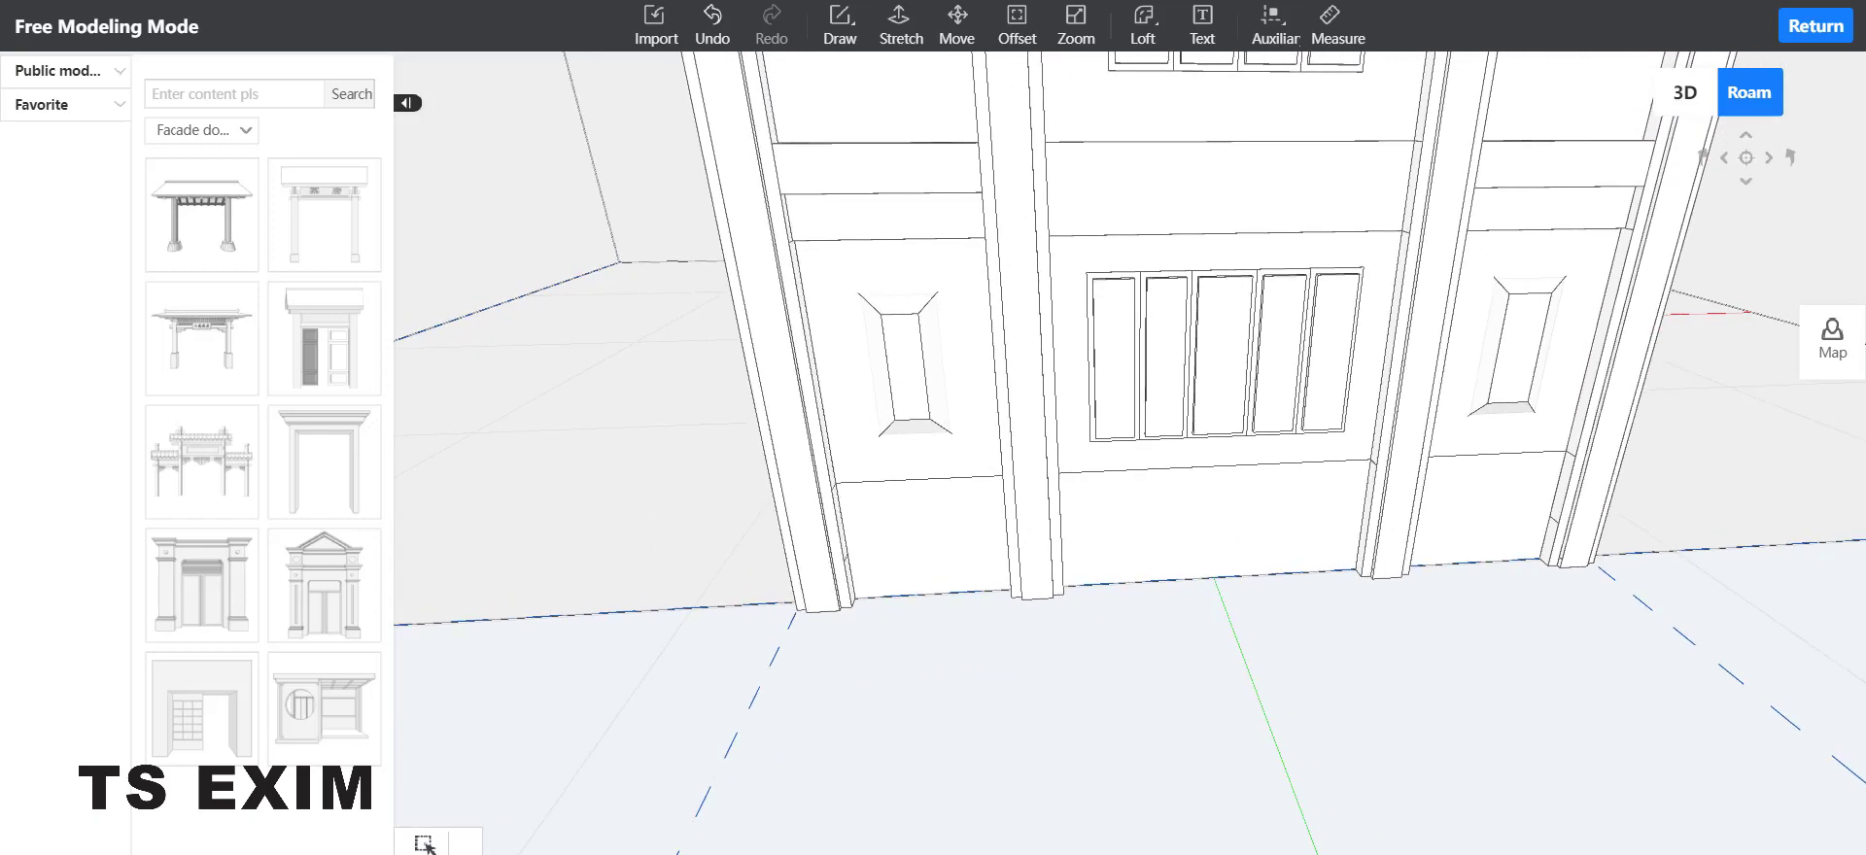
# Step: Undo the scaling of the lower left and lower right panel faces
pyautogui.hotkey('alt', 'Tab')
pyautogui.click(941, 447)
pyautogui.click(934, 363)
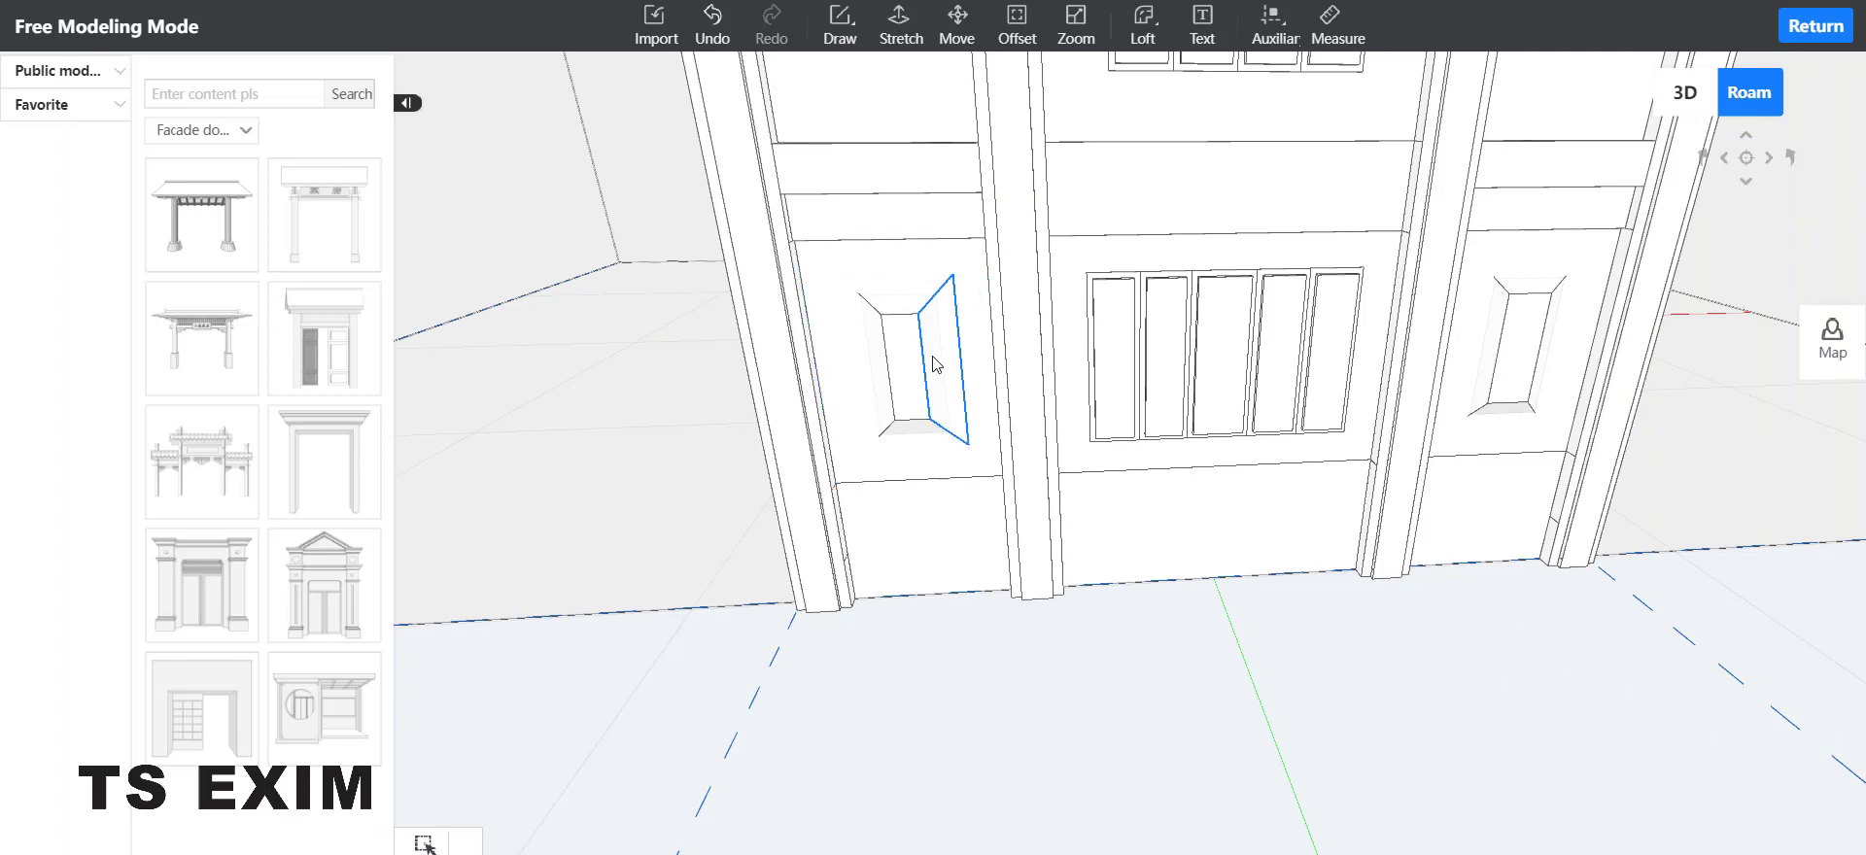
pyautogui.hotkey('ctrl', 'z')
pyautogui.hotkey('ctrl', 'z')
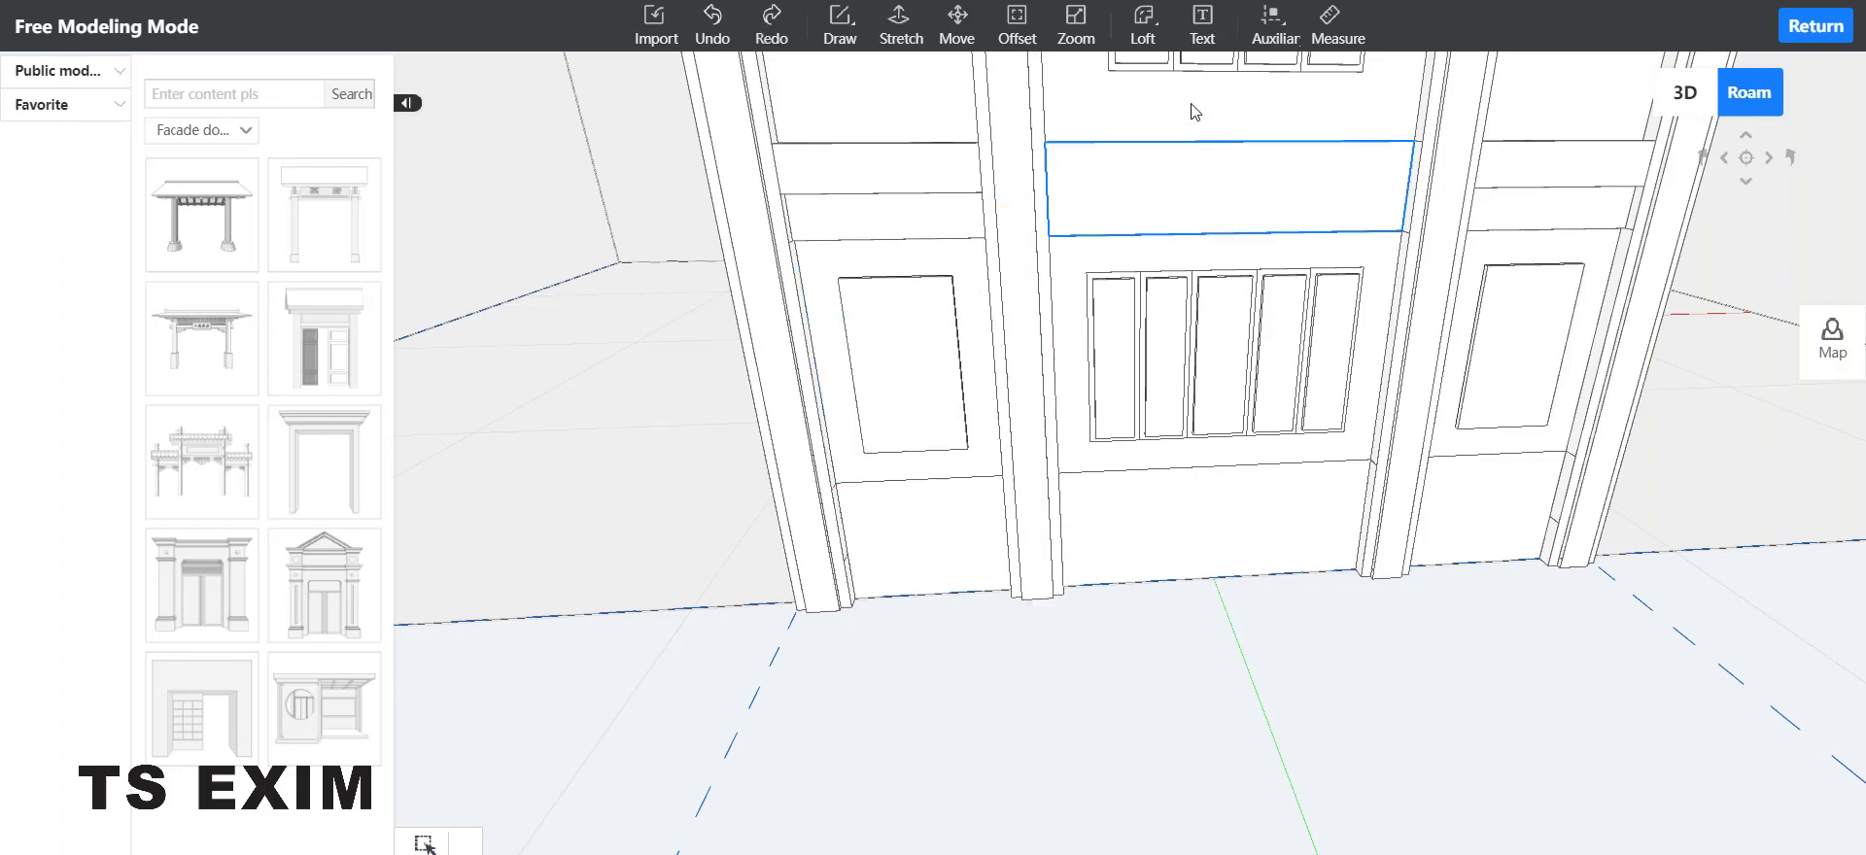
# Step: Scale the raised panel faces in the lower left and lower right sections by 50 each to bevel them
pyautogui.click(1086, 35)
pyautogui.click(919, 356)
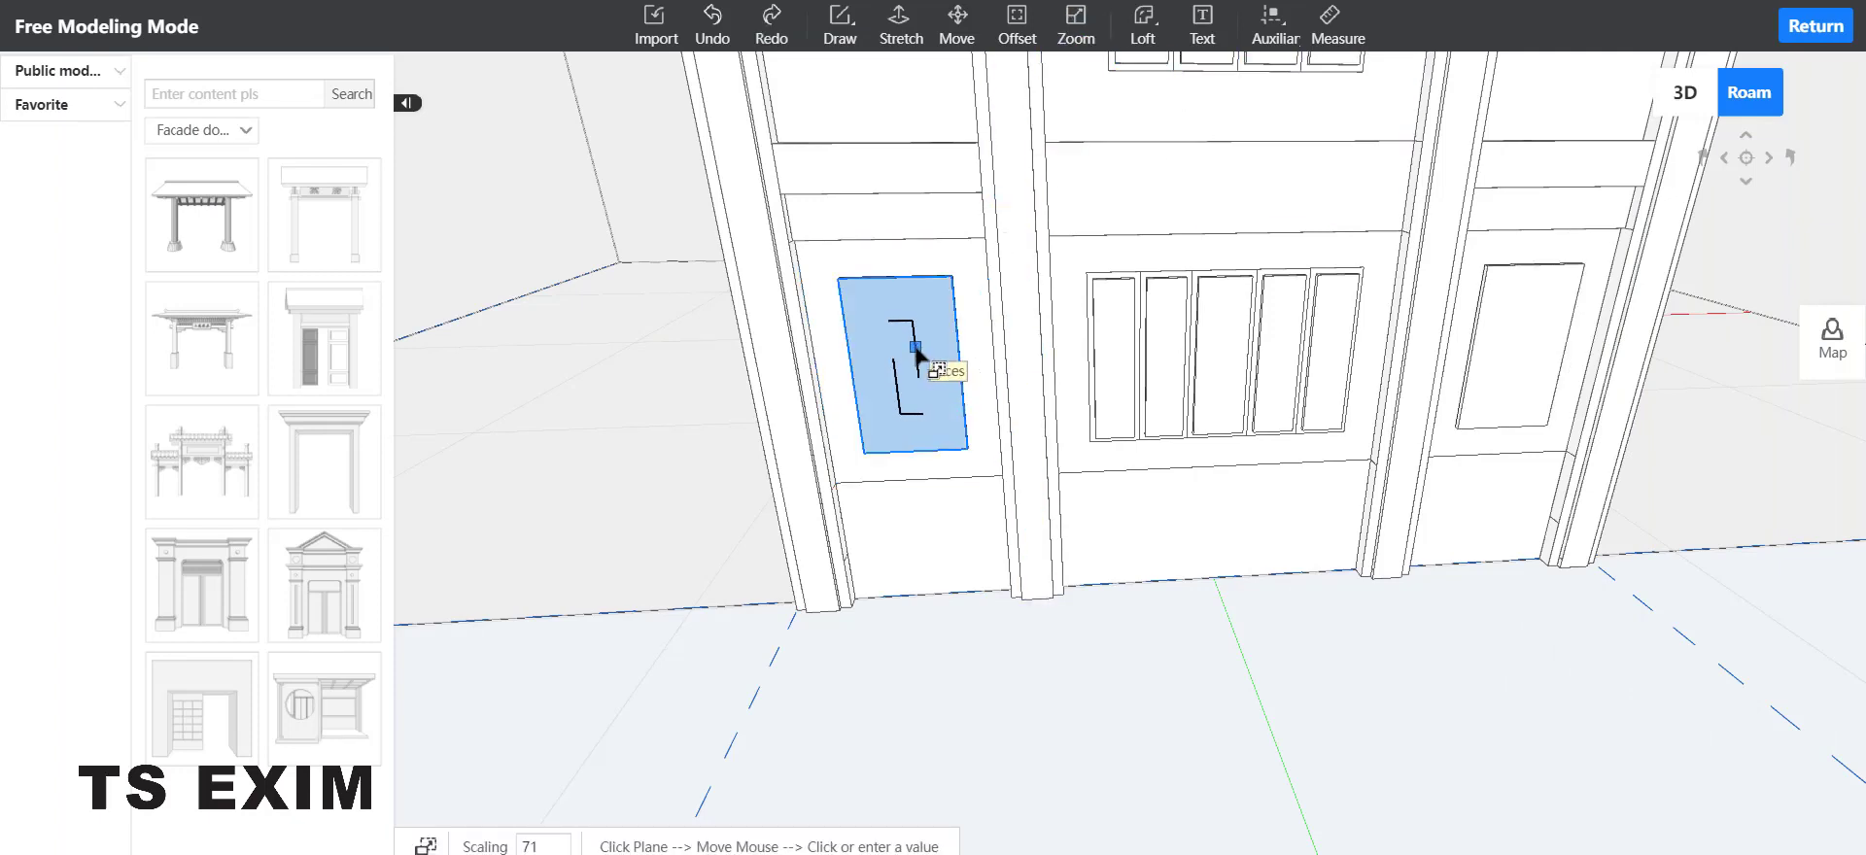
pyautogui.click(919, 355)
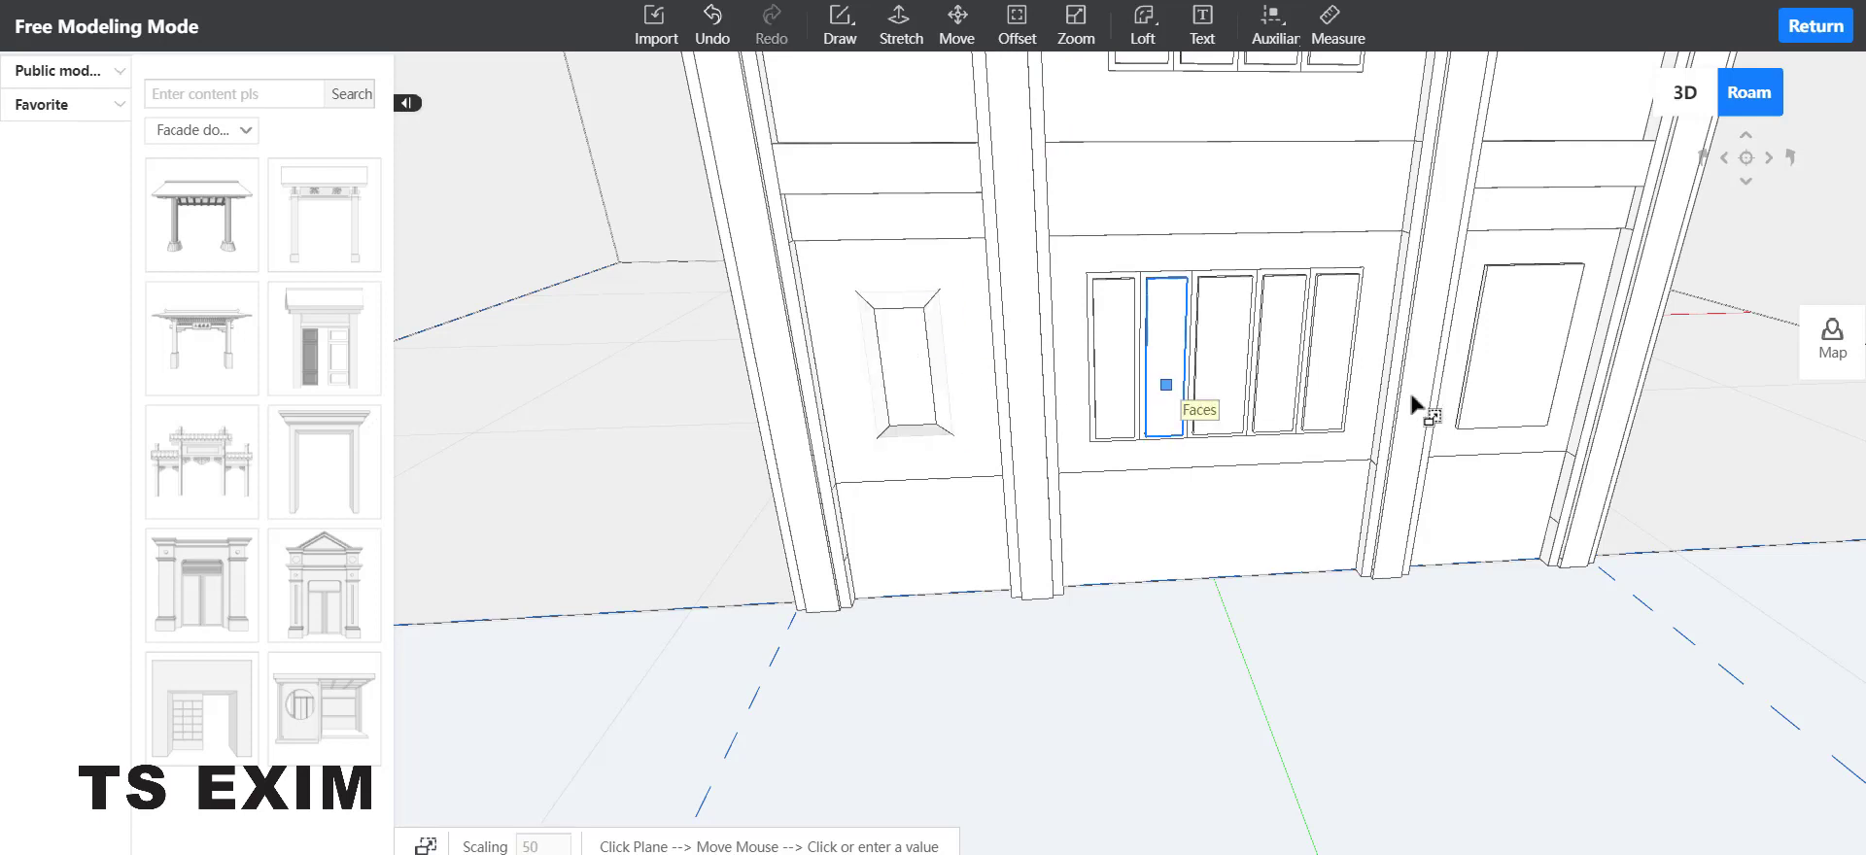
pyautogui.click(1505, 330)
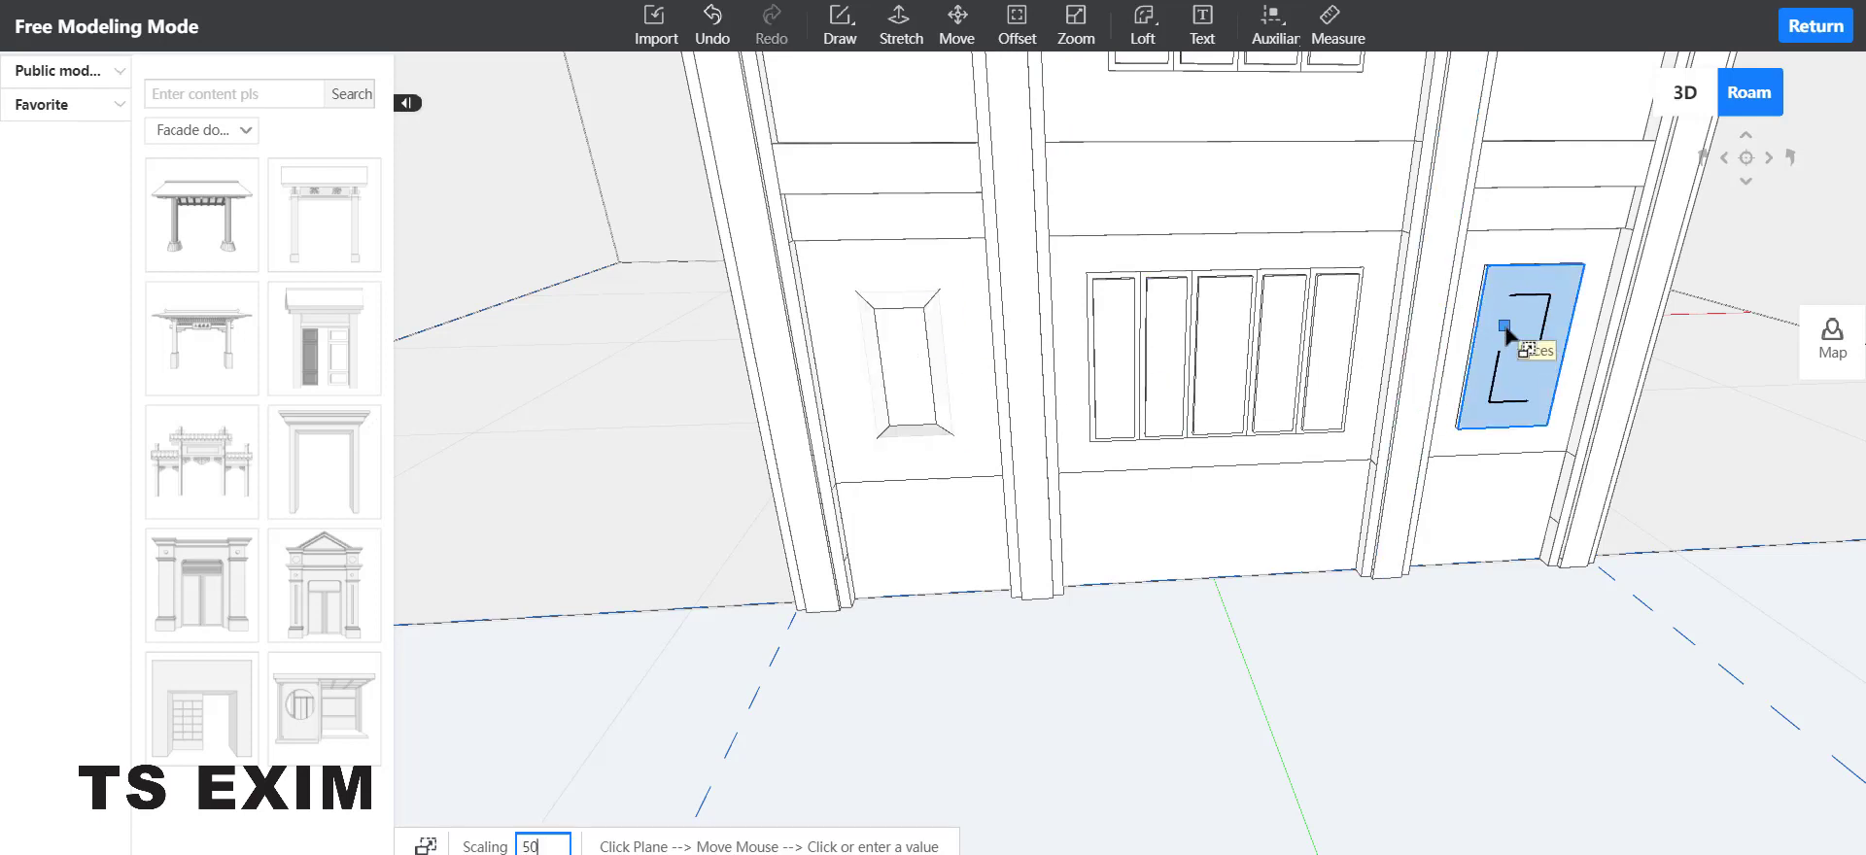
pyautogui.click(1505, 331)
pyautogui.press('Escape')
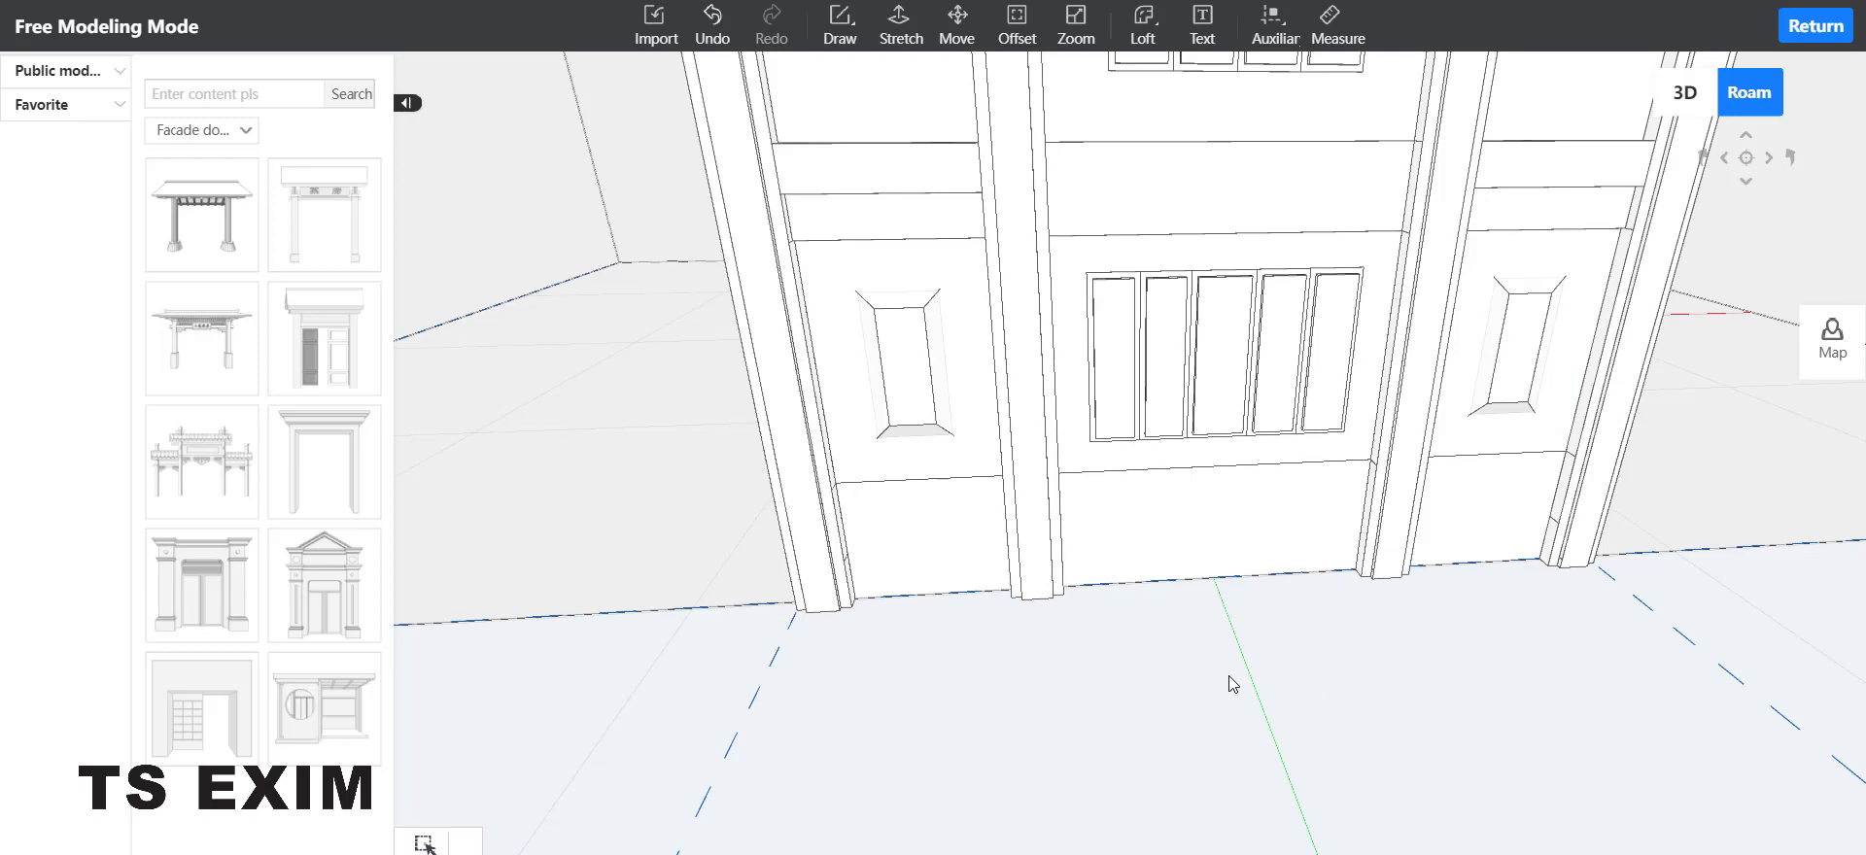
# Step: Stretch the frame faces around the beveled panels in the lower left and lower right sections inward by 10
pyautogui.scroll(4, 1220, 717)
pyautogui.scroll(2, 1334, 779)
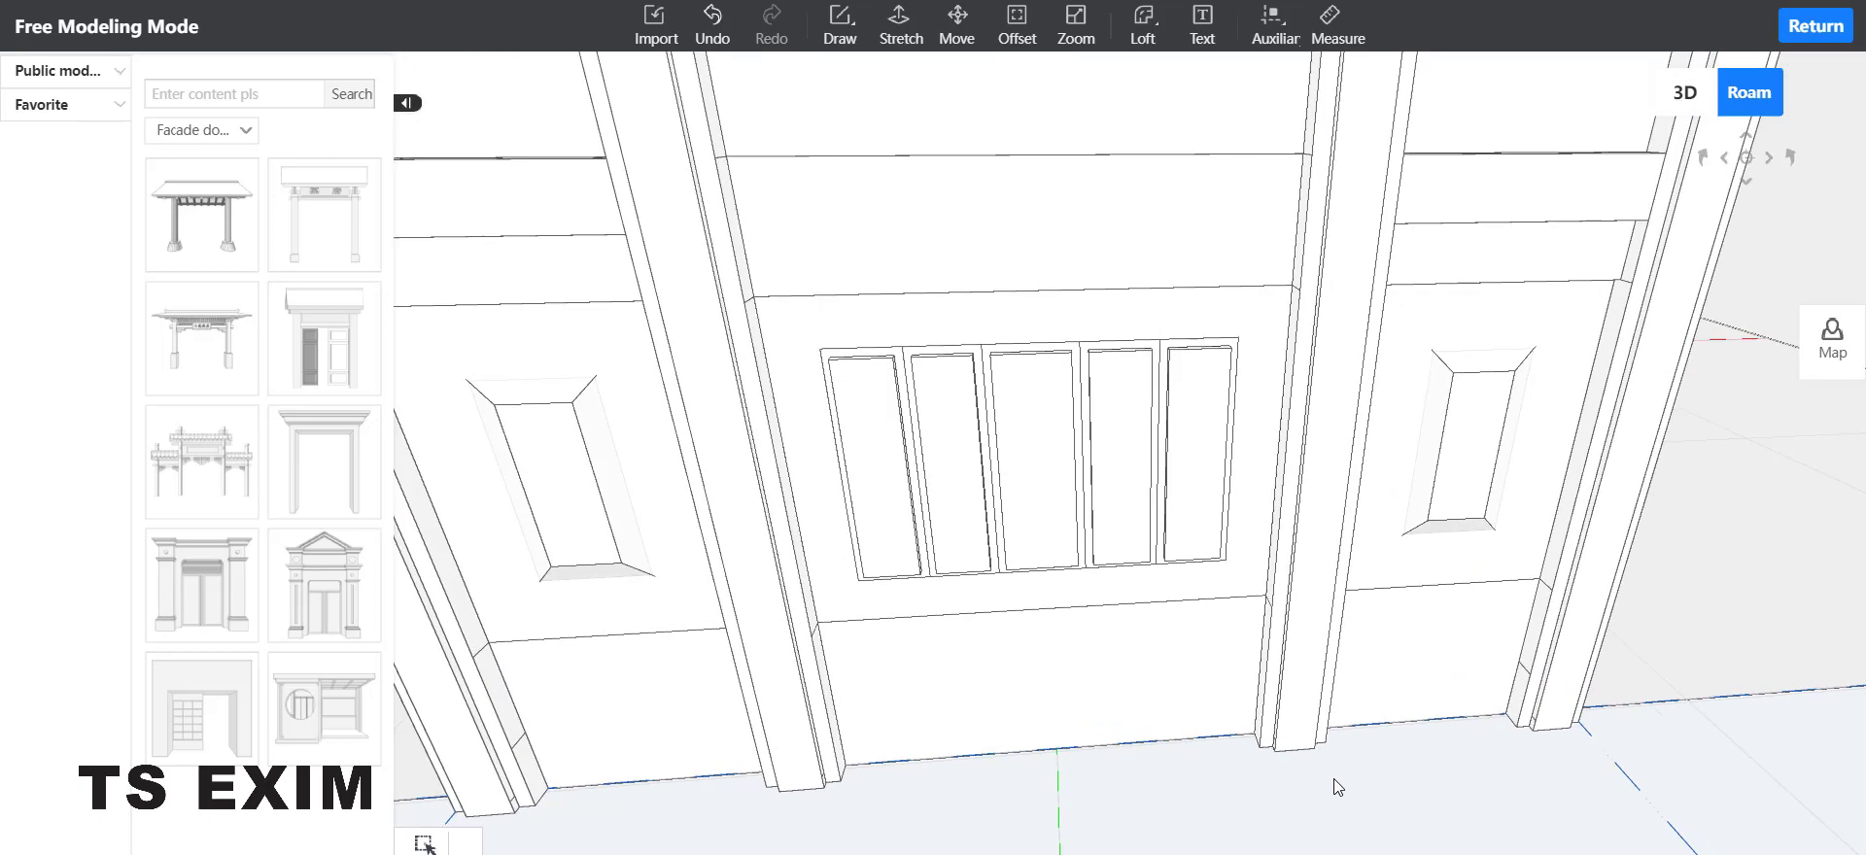
pyautogui.moveTo(1334, 779); pyautogui.dragTo(1142, 774)
pyautogui.scroll(2, 1060, 751)
pyautogui.scroll(-4, 1059, 751)
pyautogui.moveTo(915, 729); pyautogui.dragTo(1087, 845, button='right')
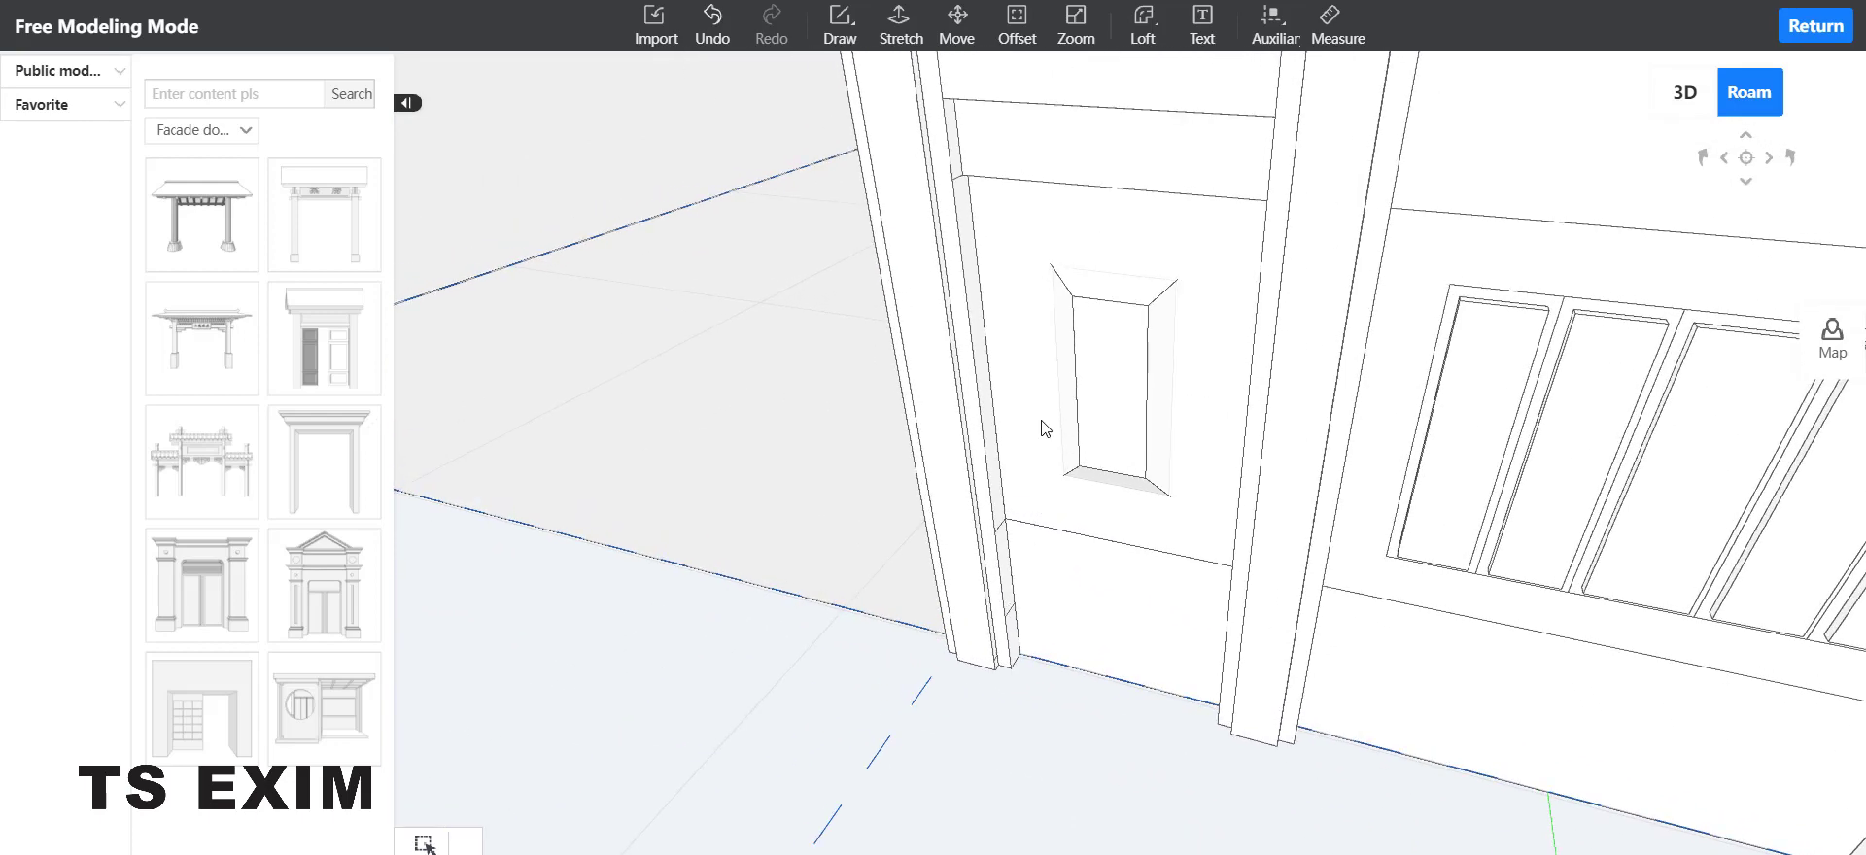
pyautogui.click(914, 32)
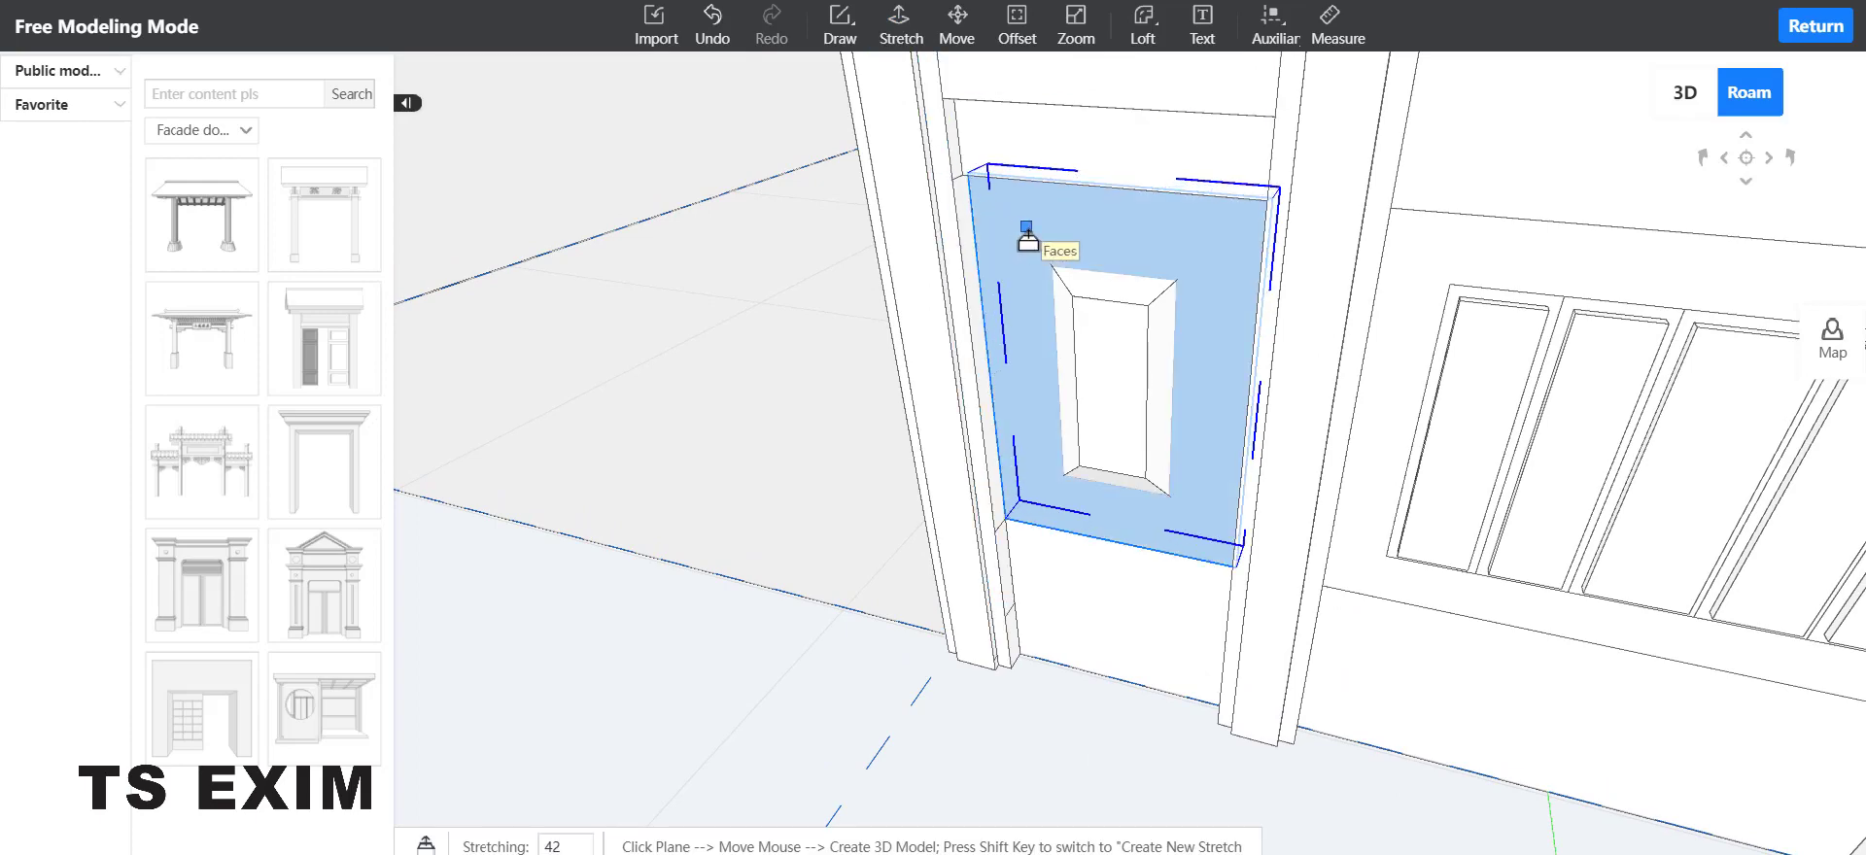
pyautogui.press('Return')
pyautogui.moveTo(977, 684); pyautogui.dragTo(821, 527, button='right')
pyautogui.click(1211, 356)
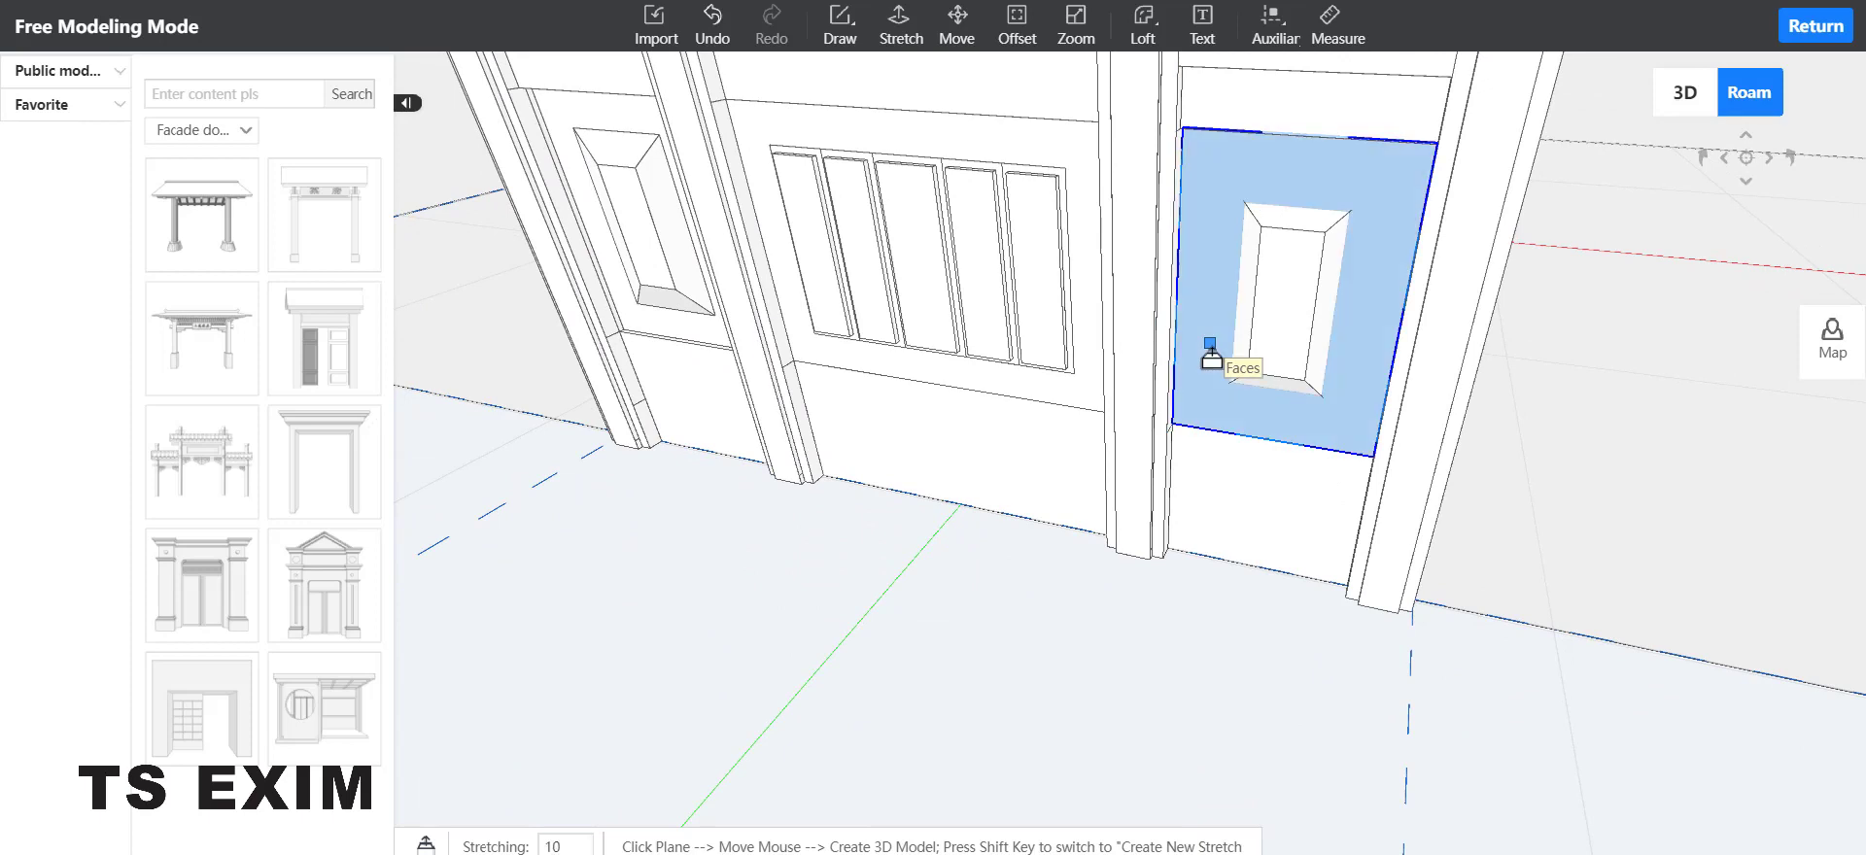
pyautogui.write('1')
pyautogui.press('Return')
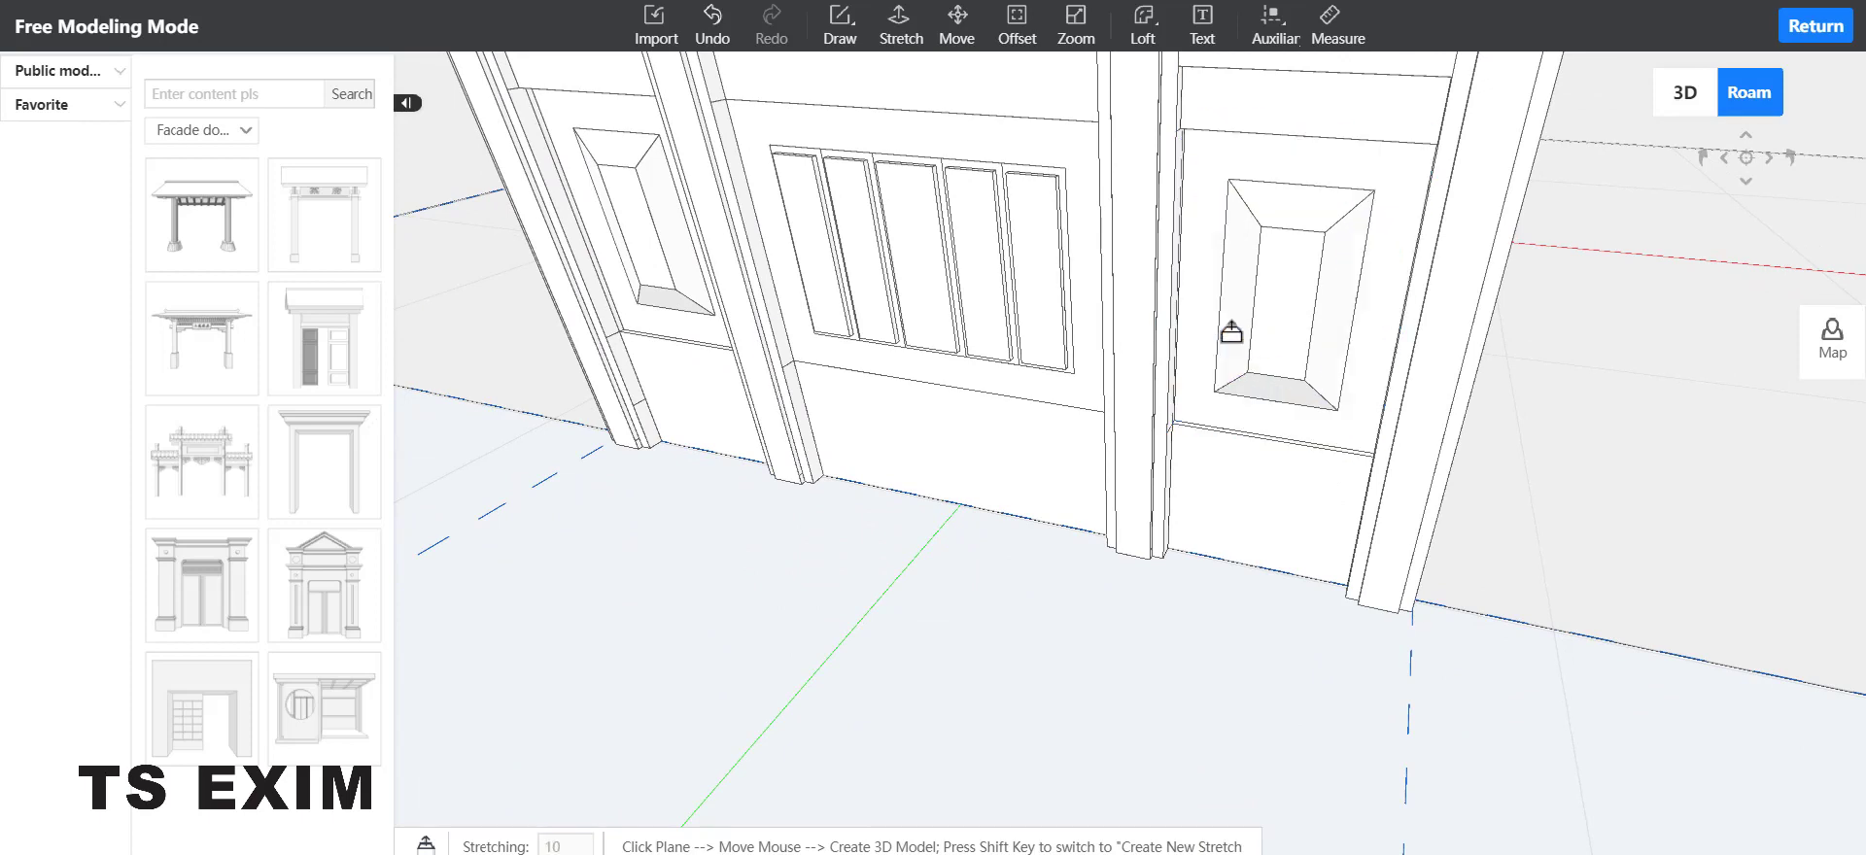
pyautogui.press('Escape')
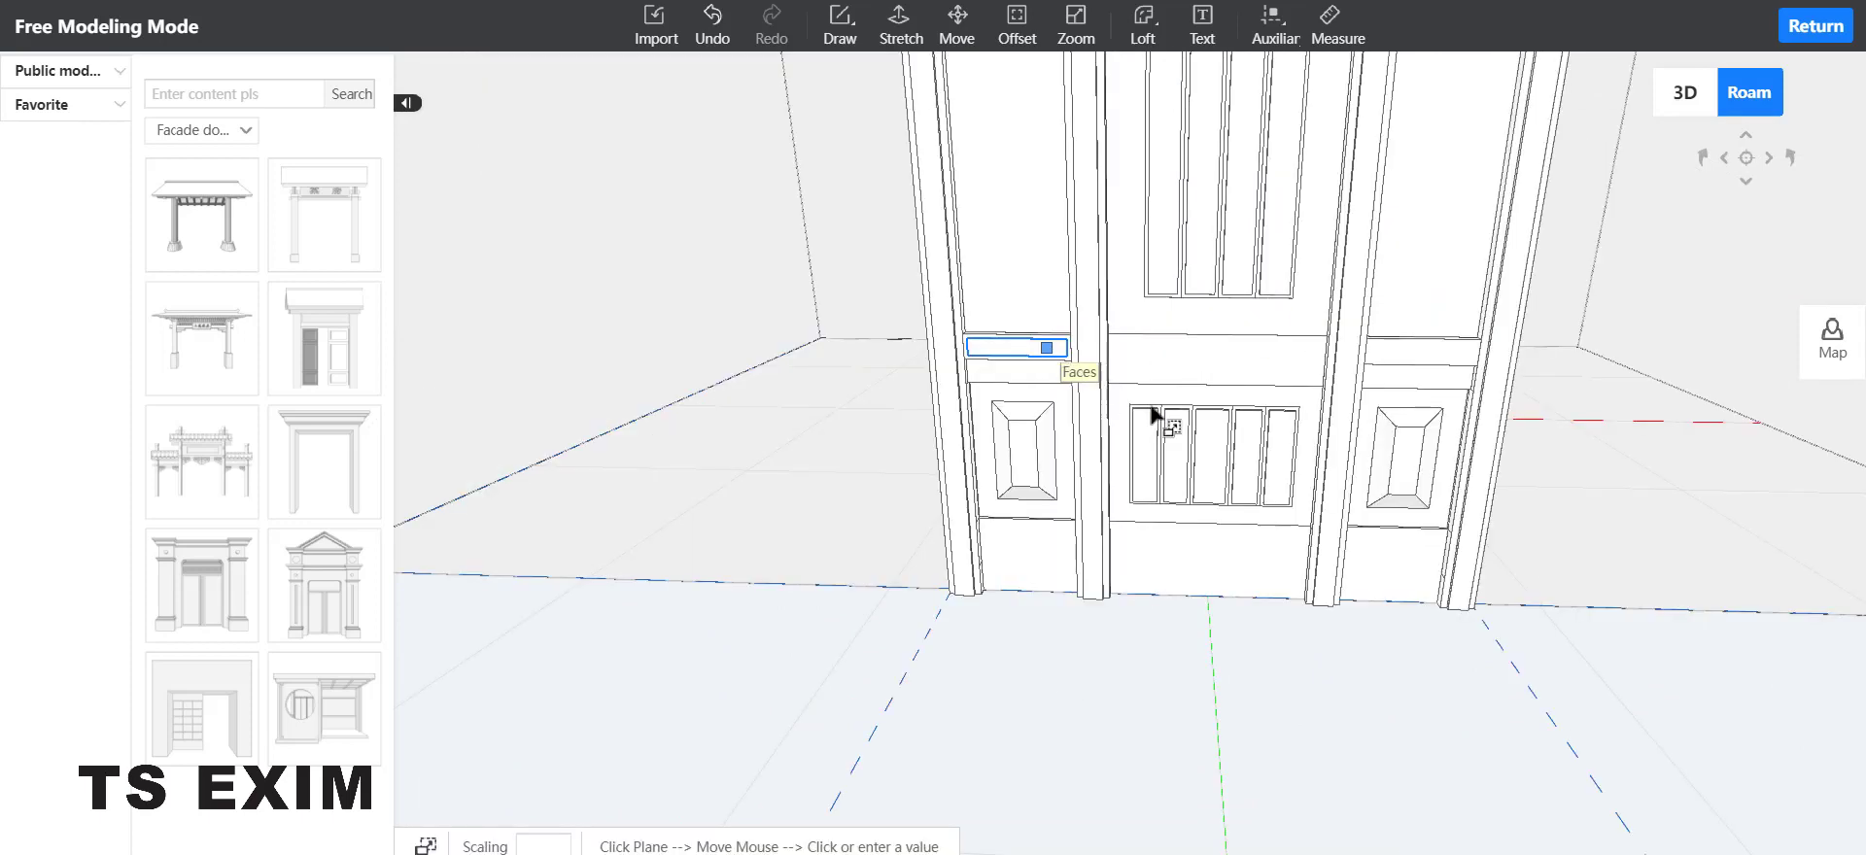
# Step: Try to scale the first small panel in the lower middle section by 20
pyautogui.scroll(6, 1151, 414)
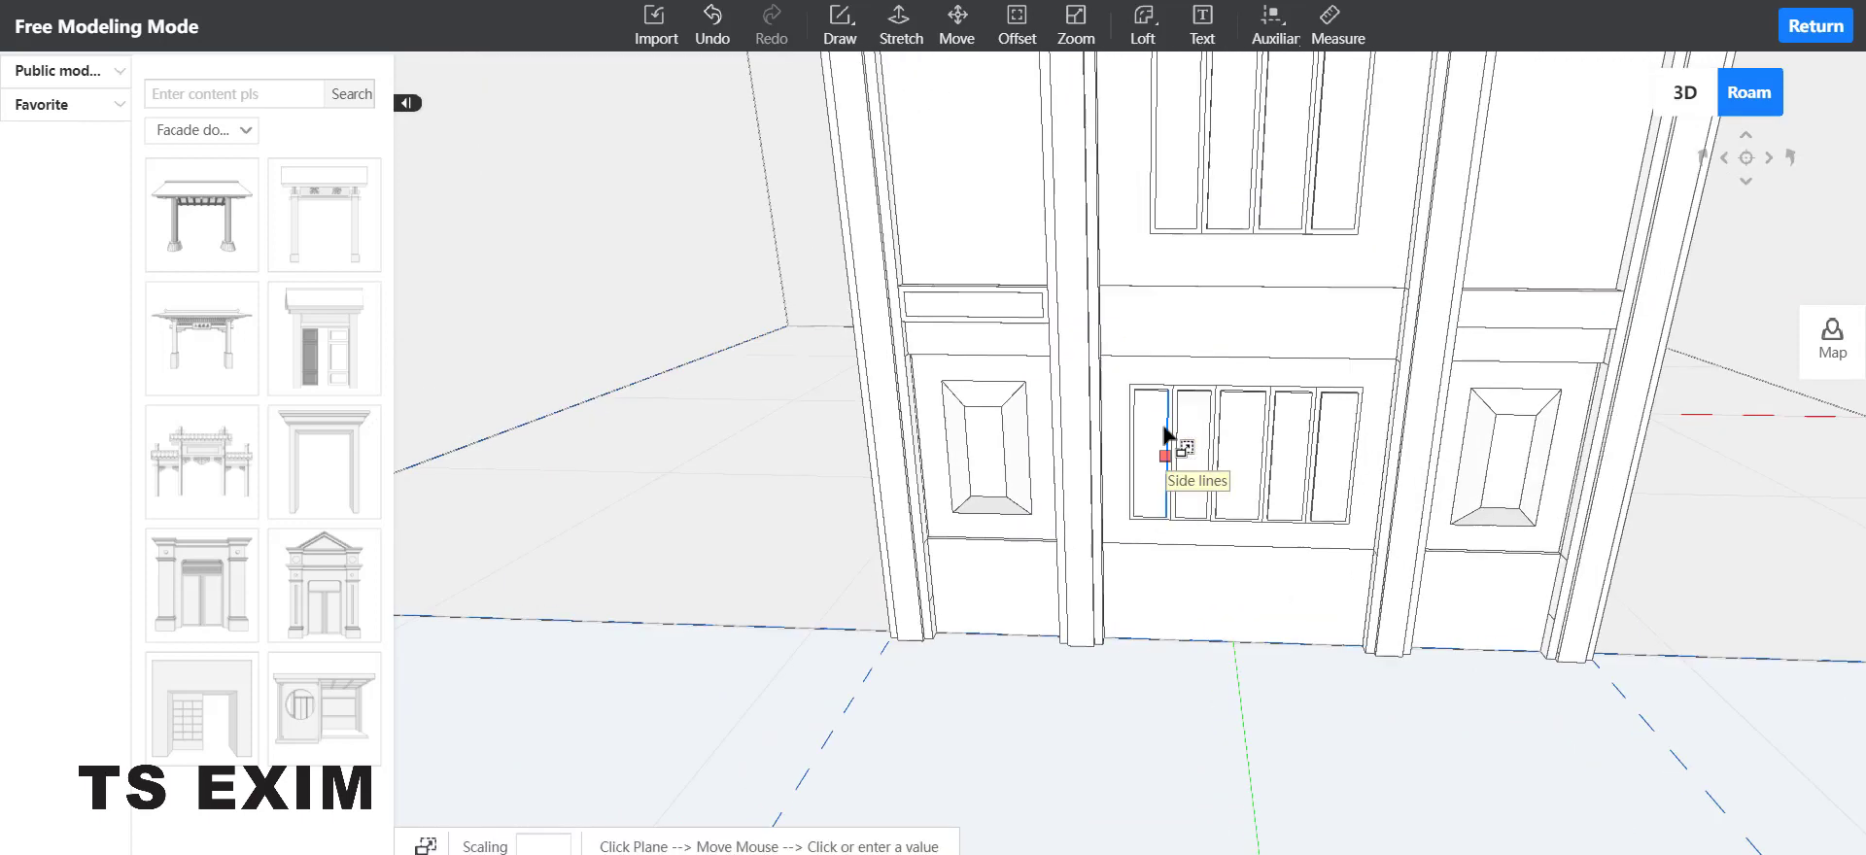
pyautogui.click(1164, 455)
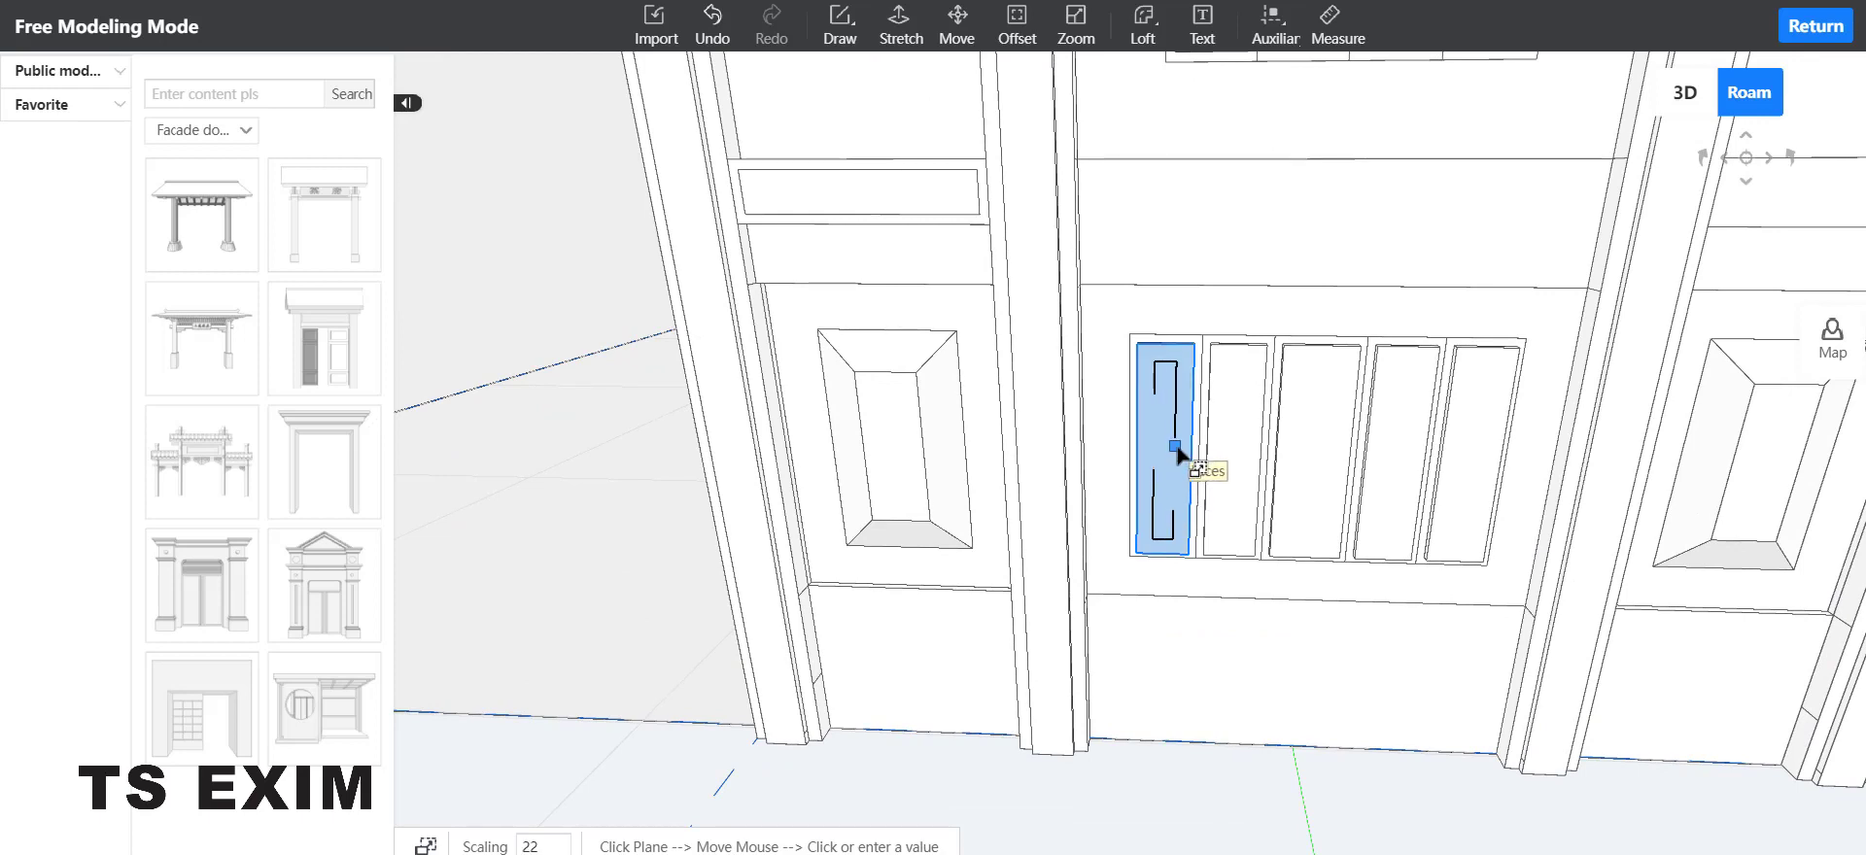
pyautogui.click(1178, 452)
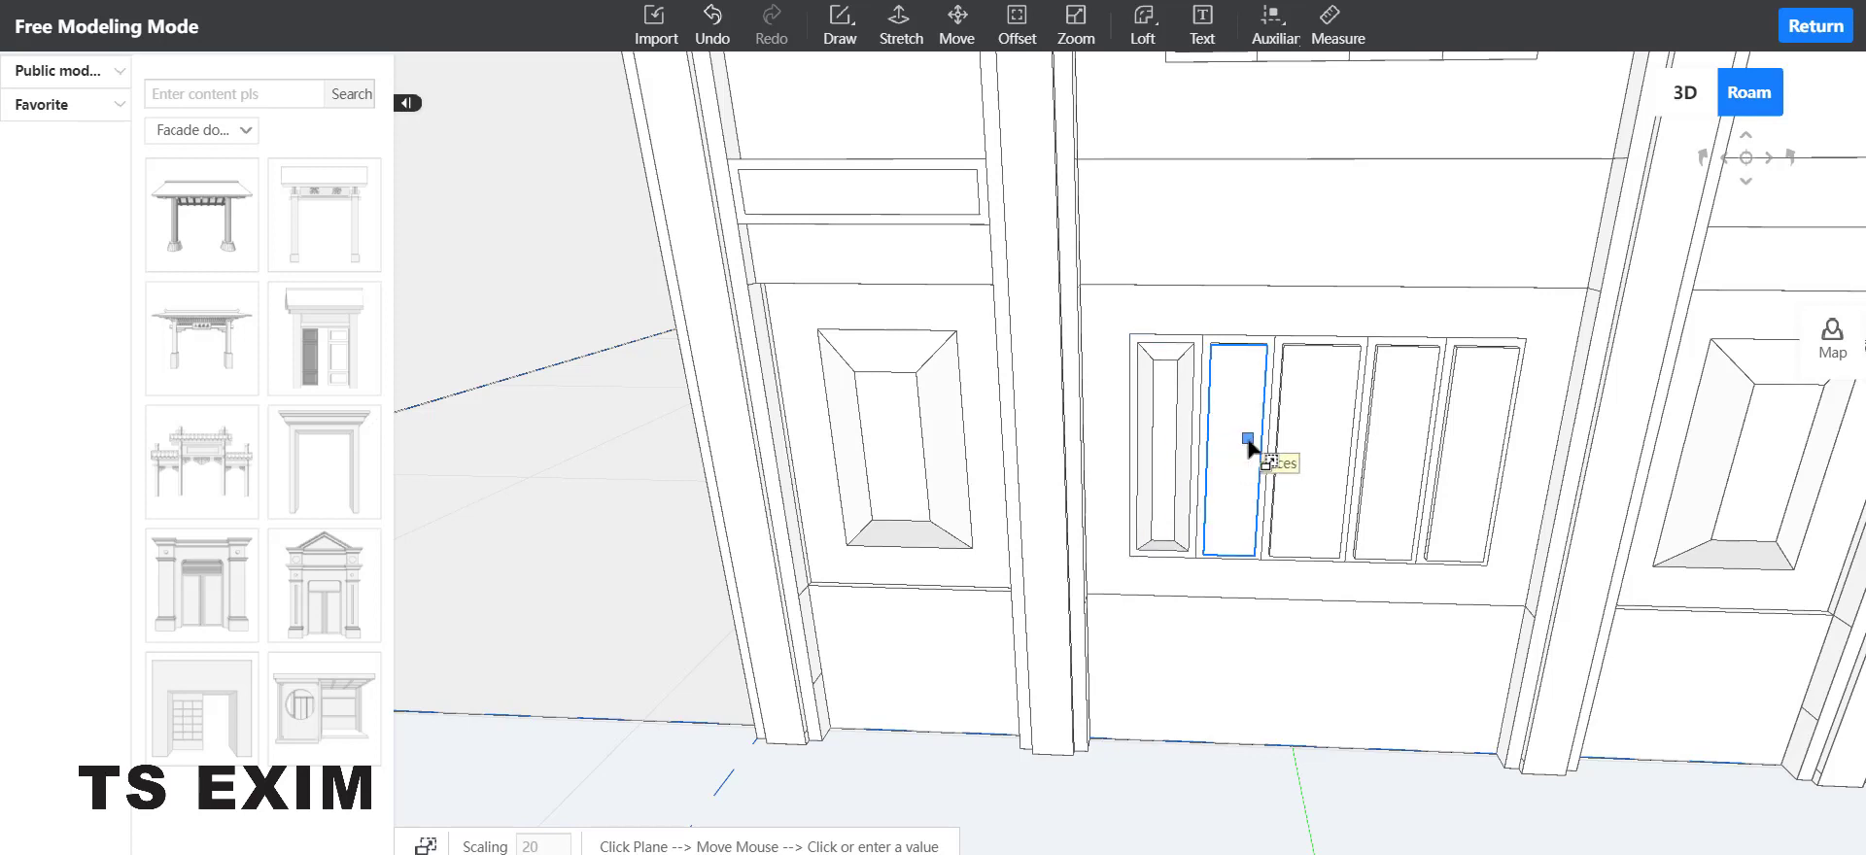
pyautogui.click(1174, 393)
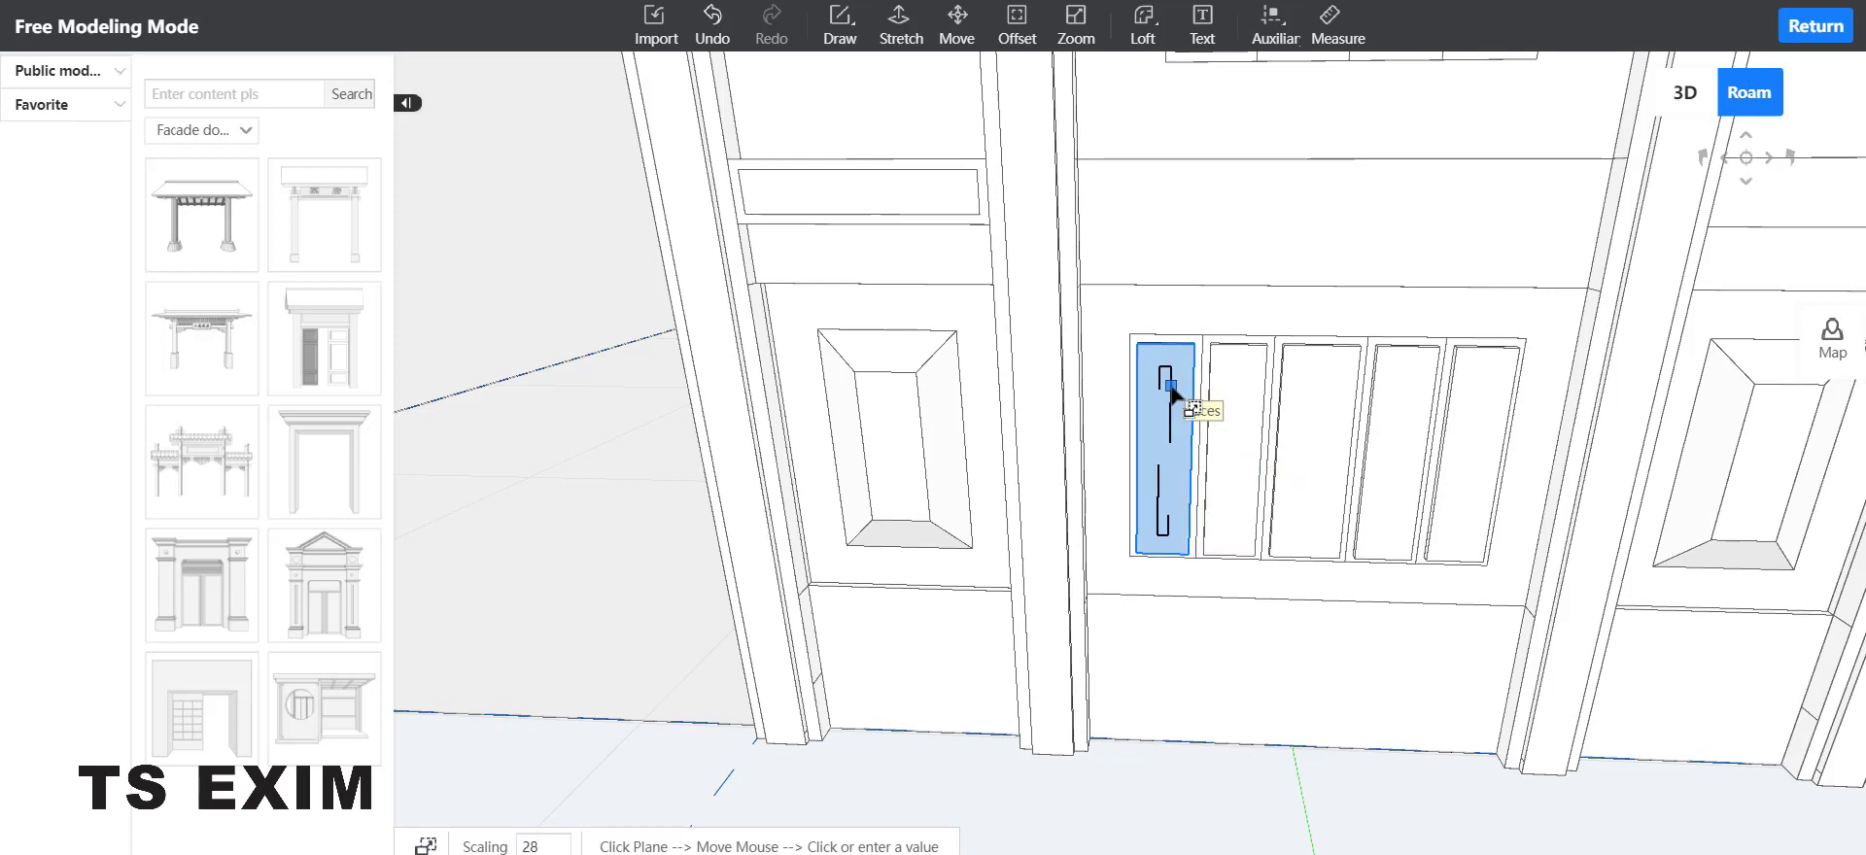
pyautogui.press('Escape')
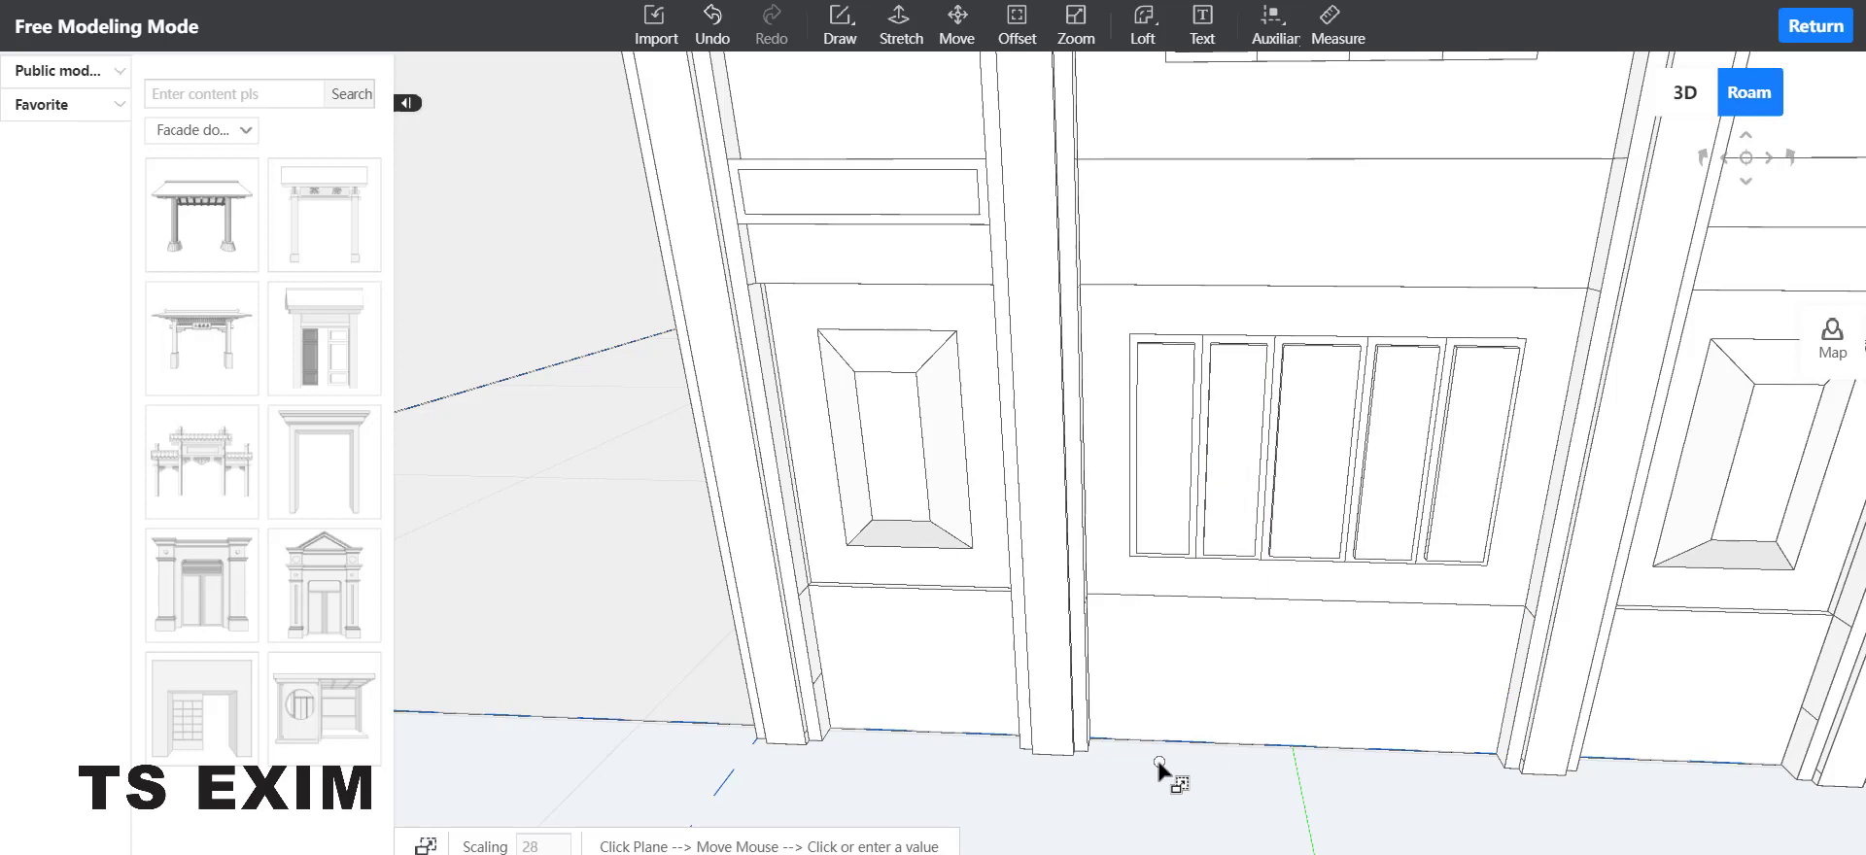
# Step: Scale the faces of the first and second small panels in the lower middle section by 10
pyautogui.click(1172, 406)
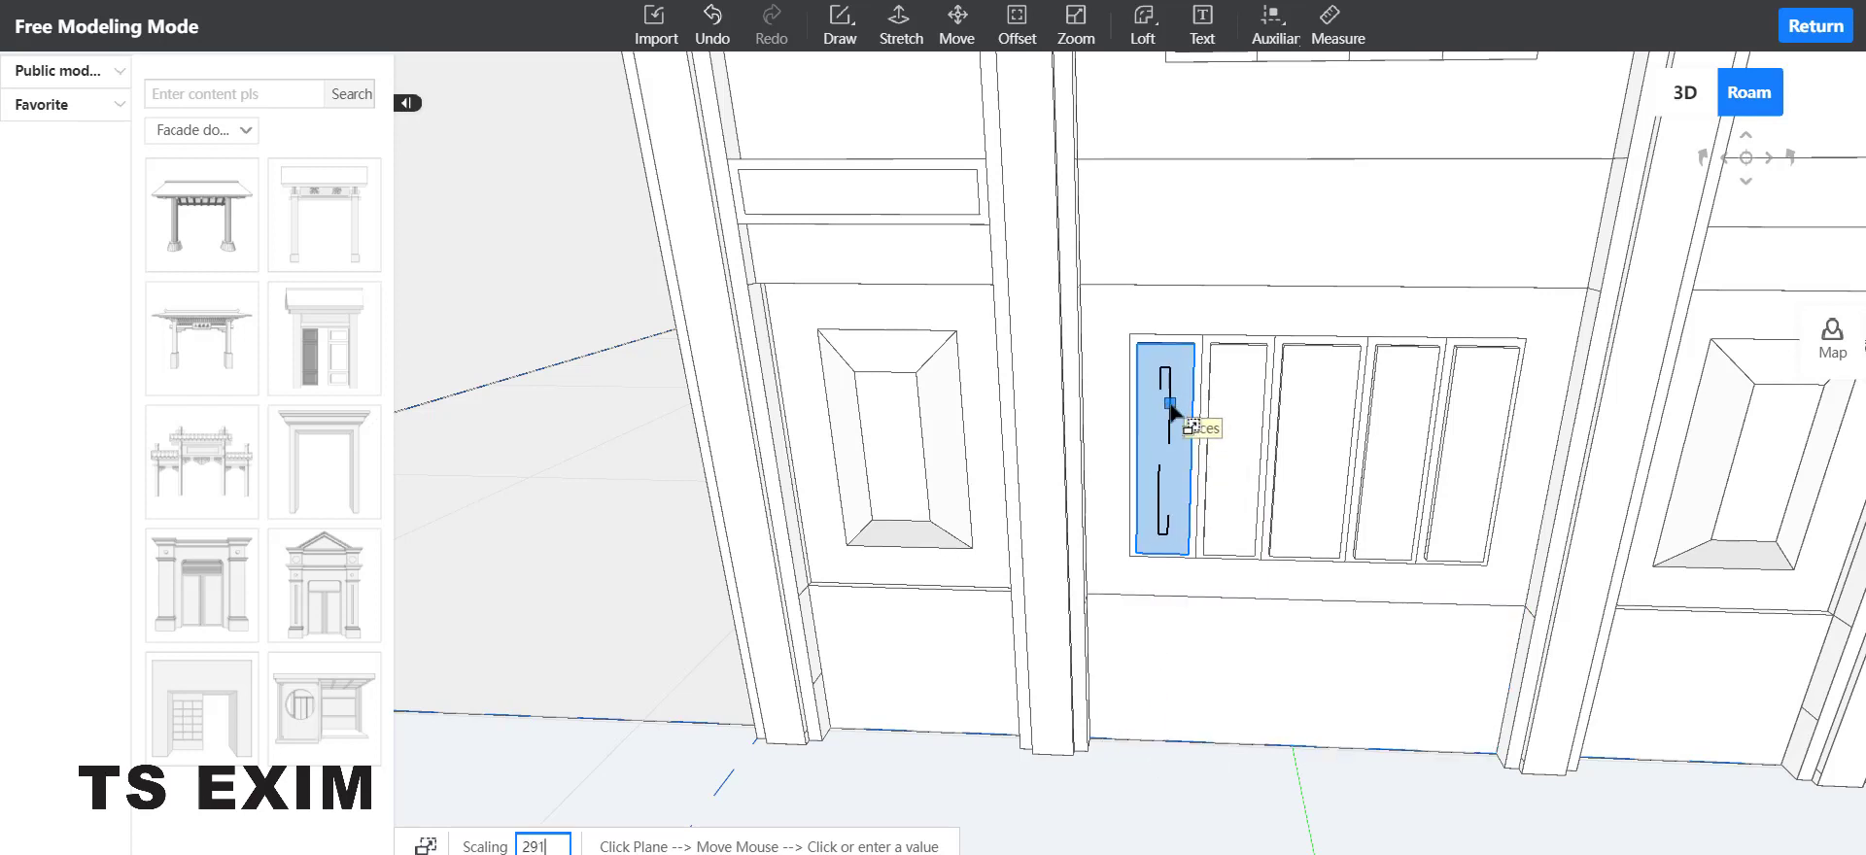
pyautogui.write('10')
pyautogui.press('Return')
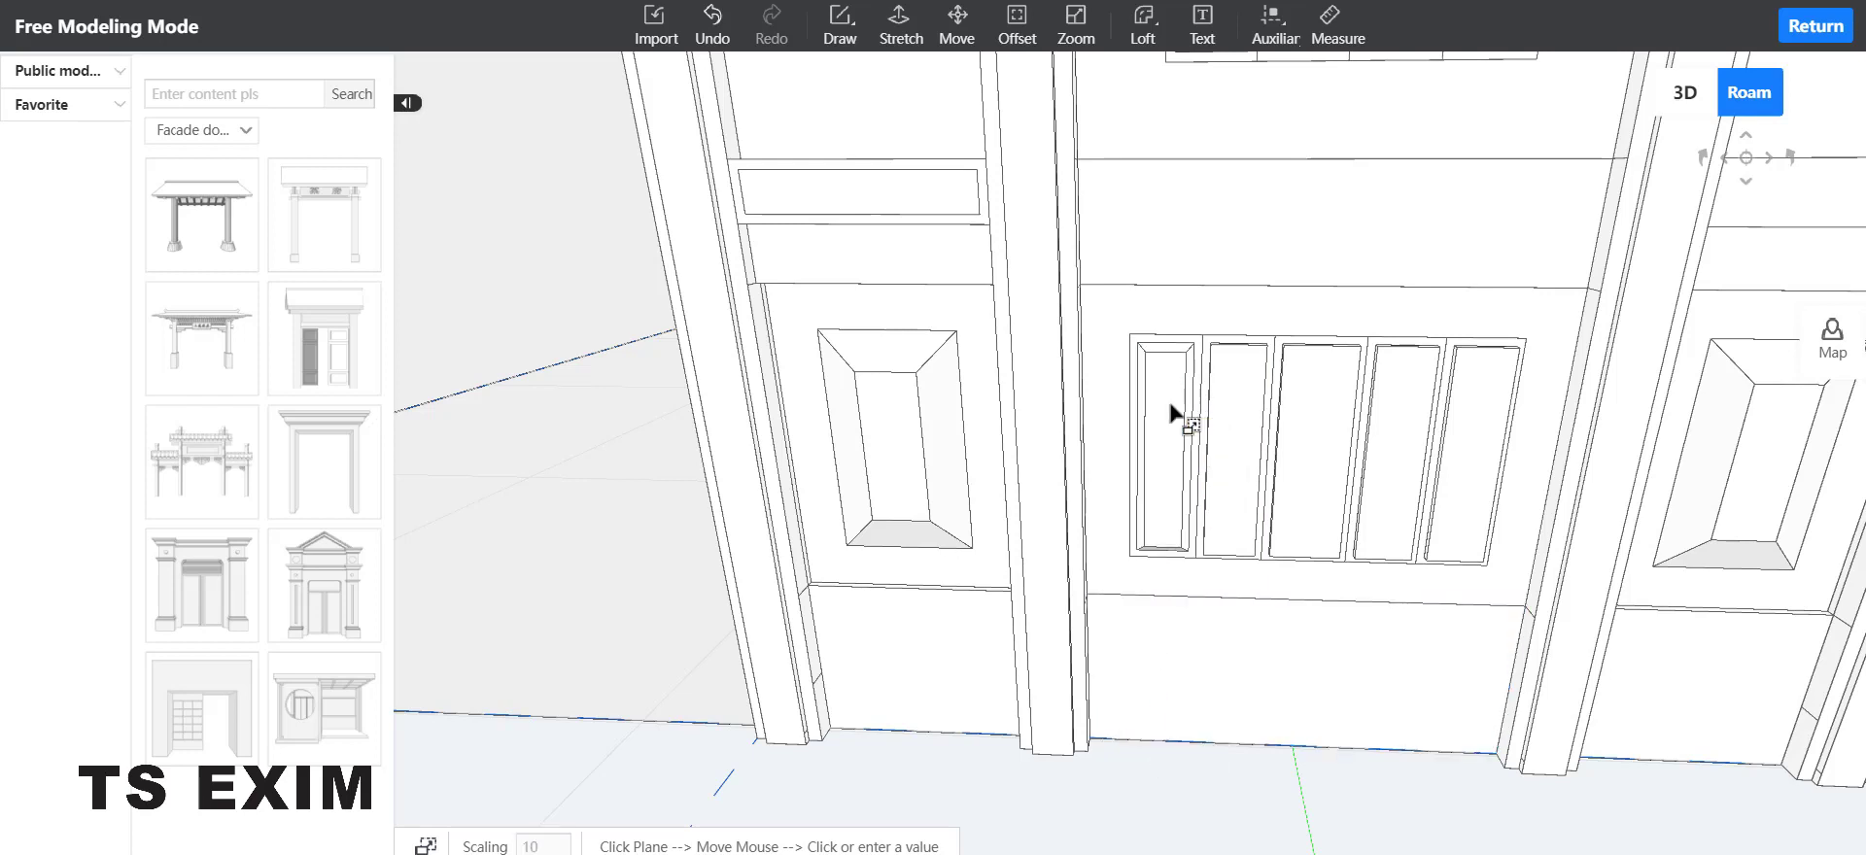
pyautogui.click(1241, 380)
pyautogui.write('10')
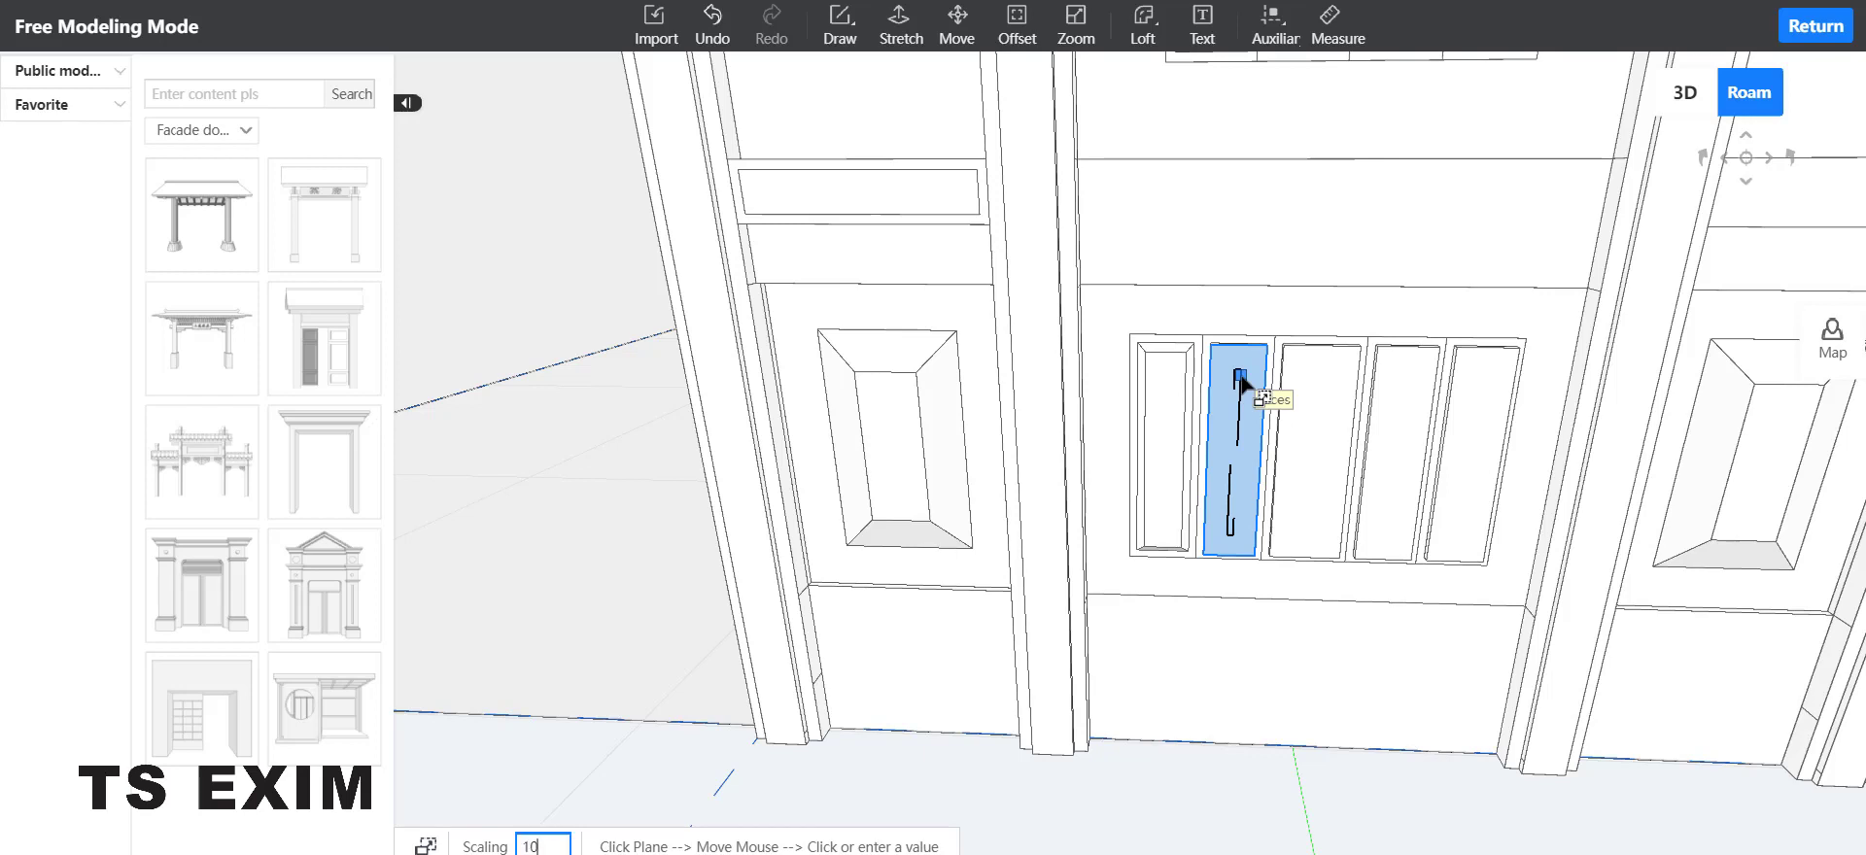
pyautogui.press('Return')
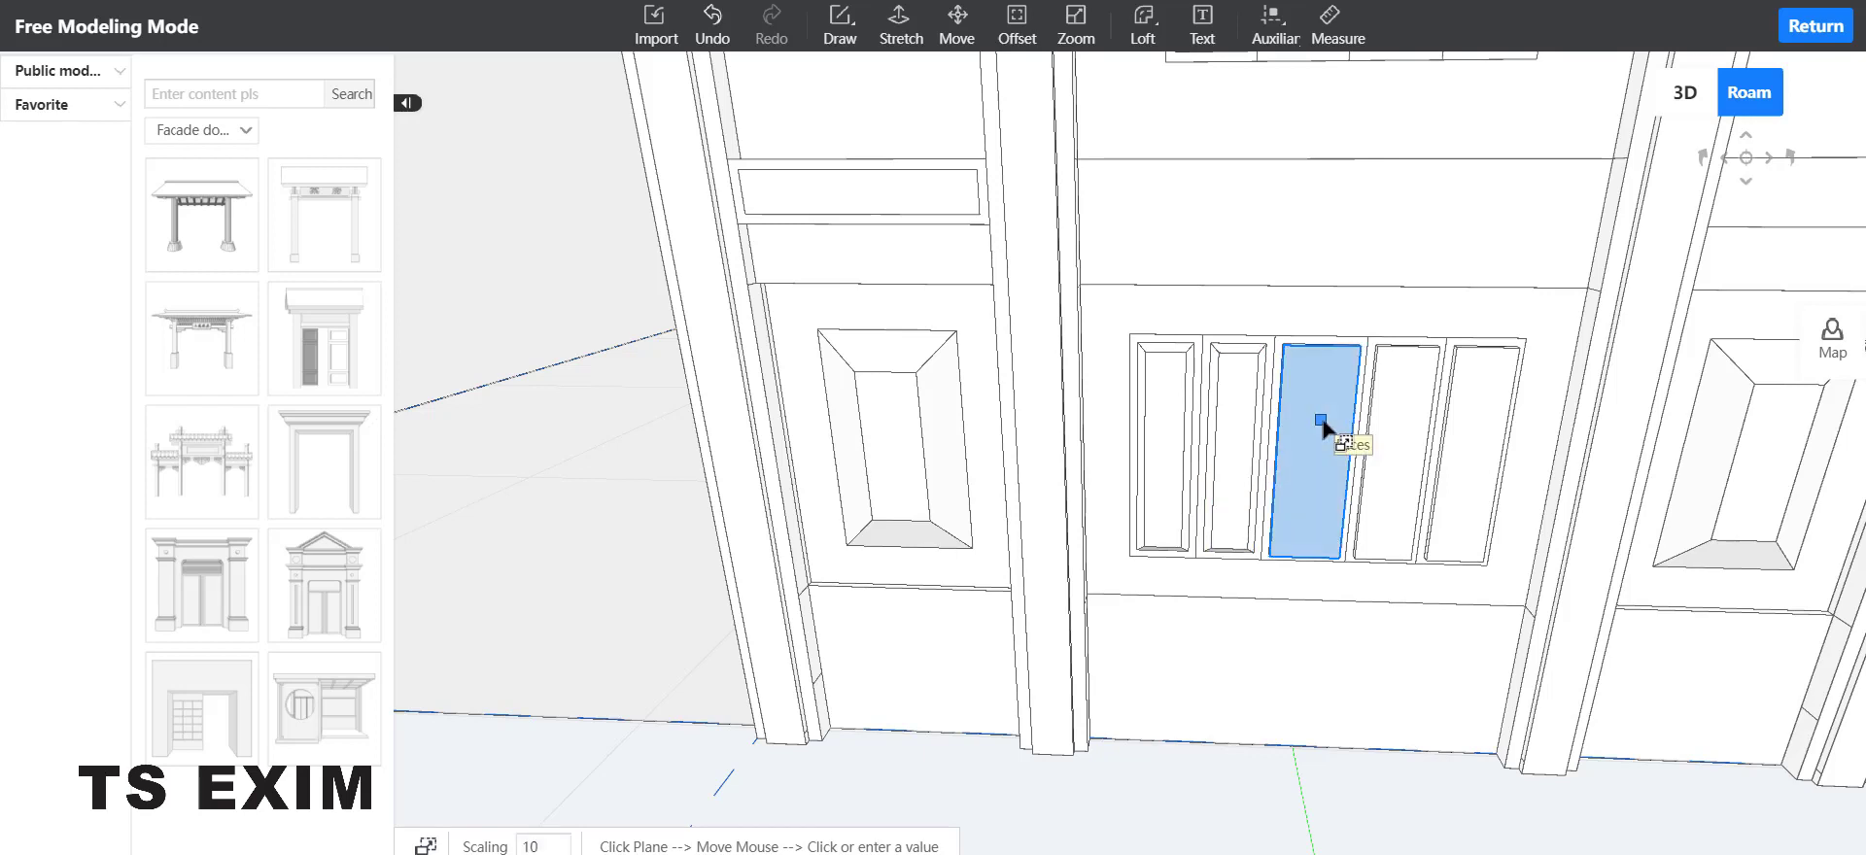
# Step: Scale the faces of the third, fourth and fifth small panels in the lower middle section by 10
pyautogui.click(1323, 421)
pyautogui.write('1')
pyautogui.press('Return')
pyautogui.click(1414, 386)
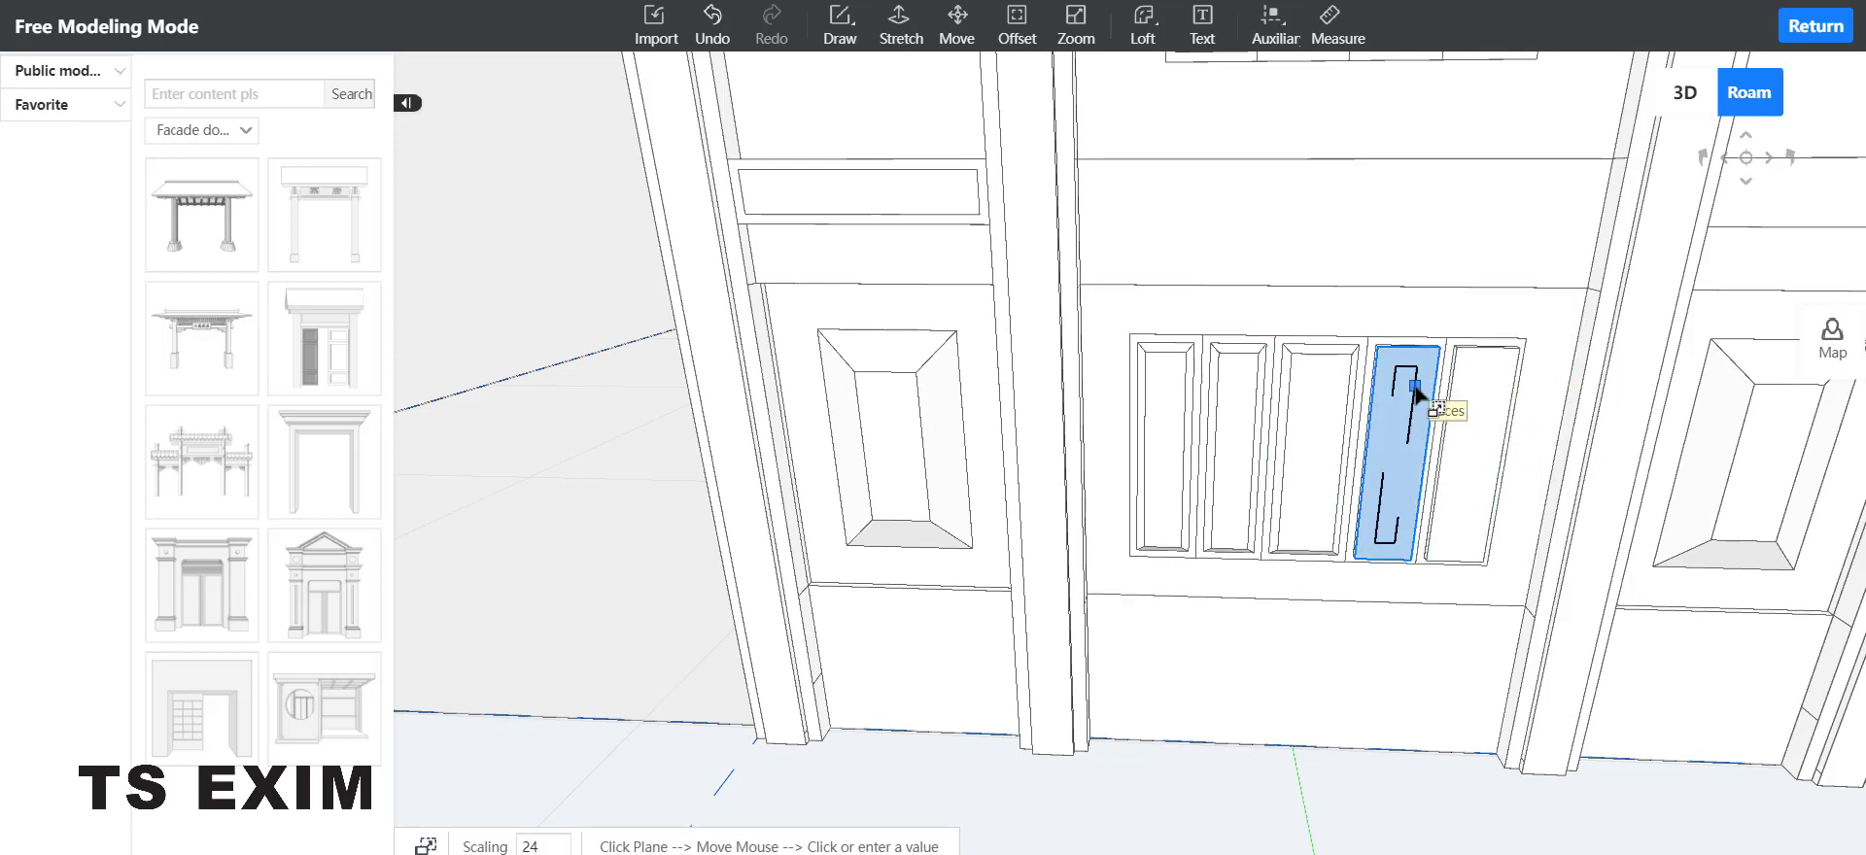
pyautogui.write('10')
pyautogui.press('Return')
pyautogui.click(1470, 428)
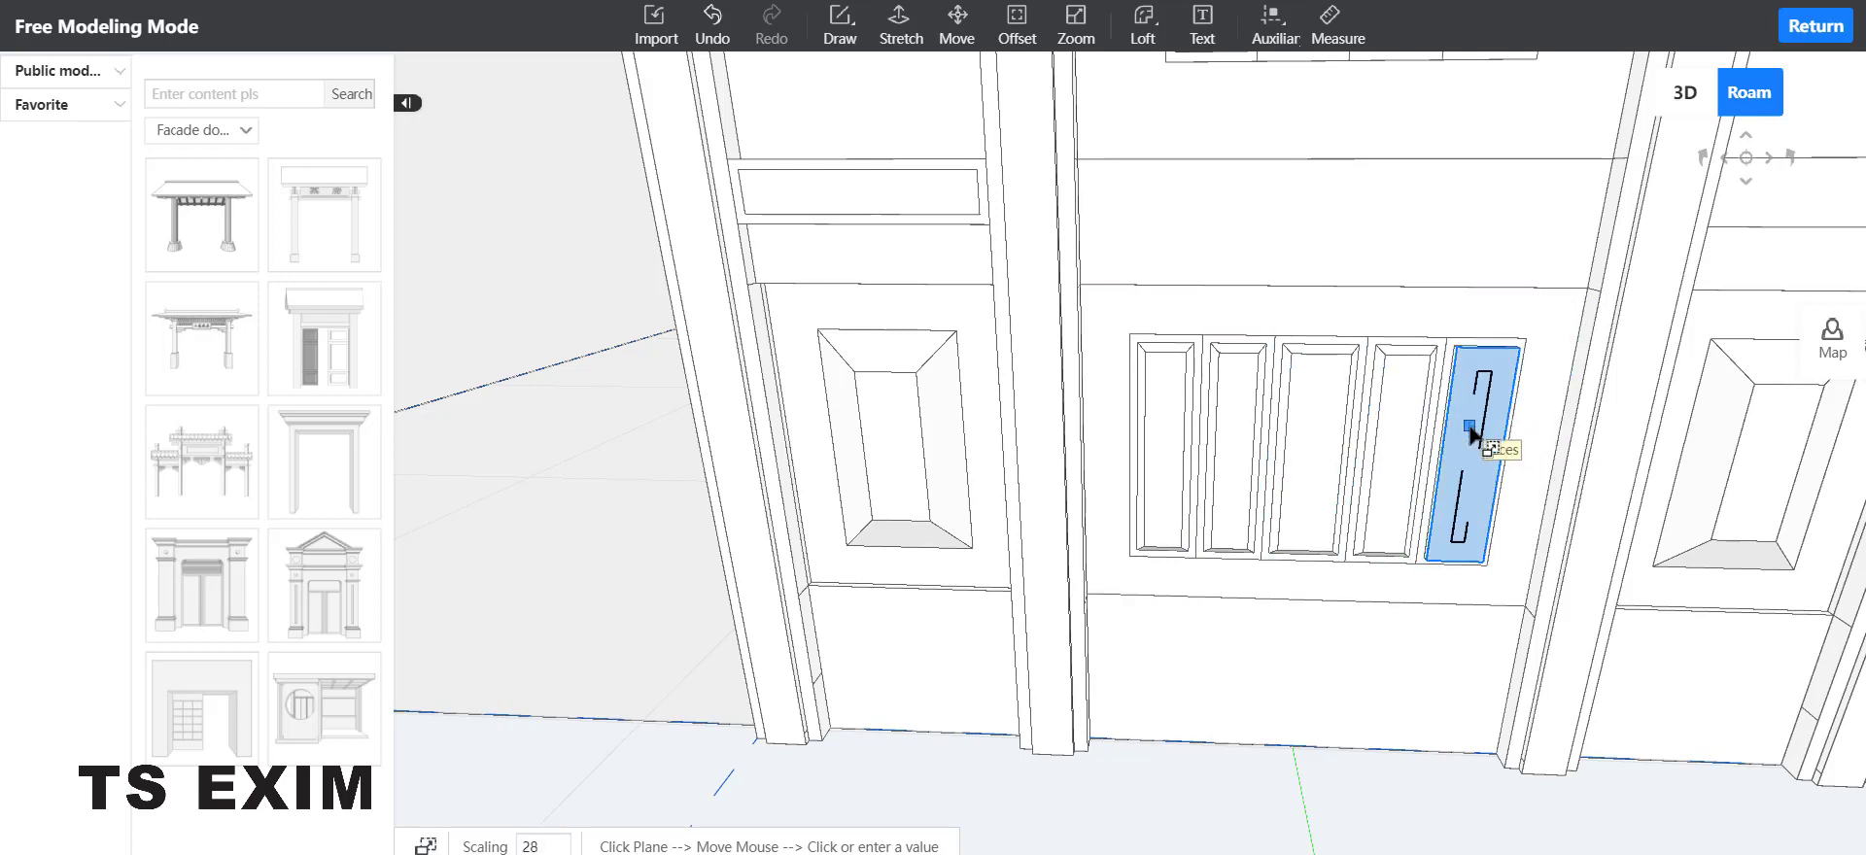
pyautogui.write('10')
pyautogui.press('Return')
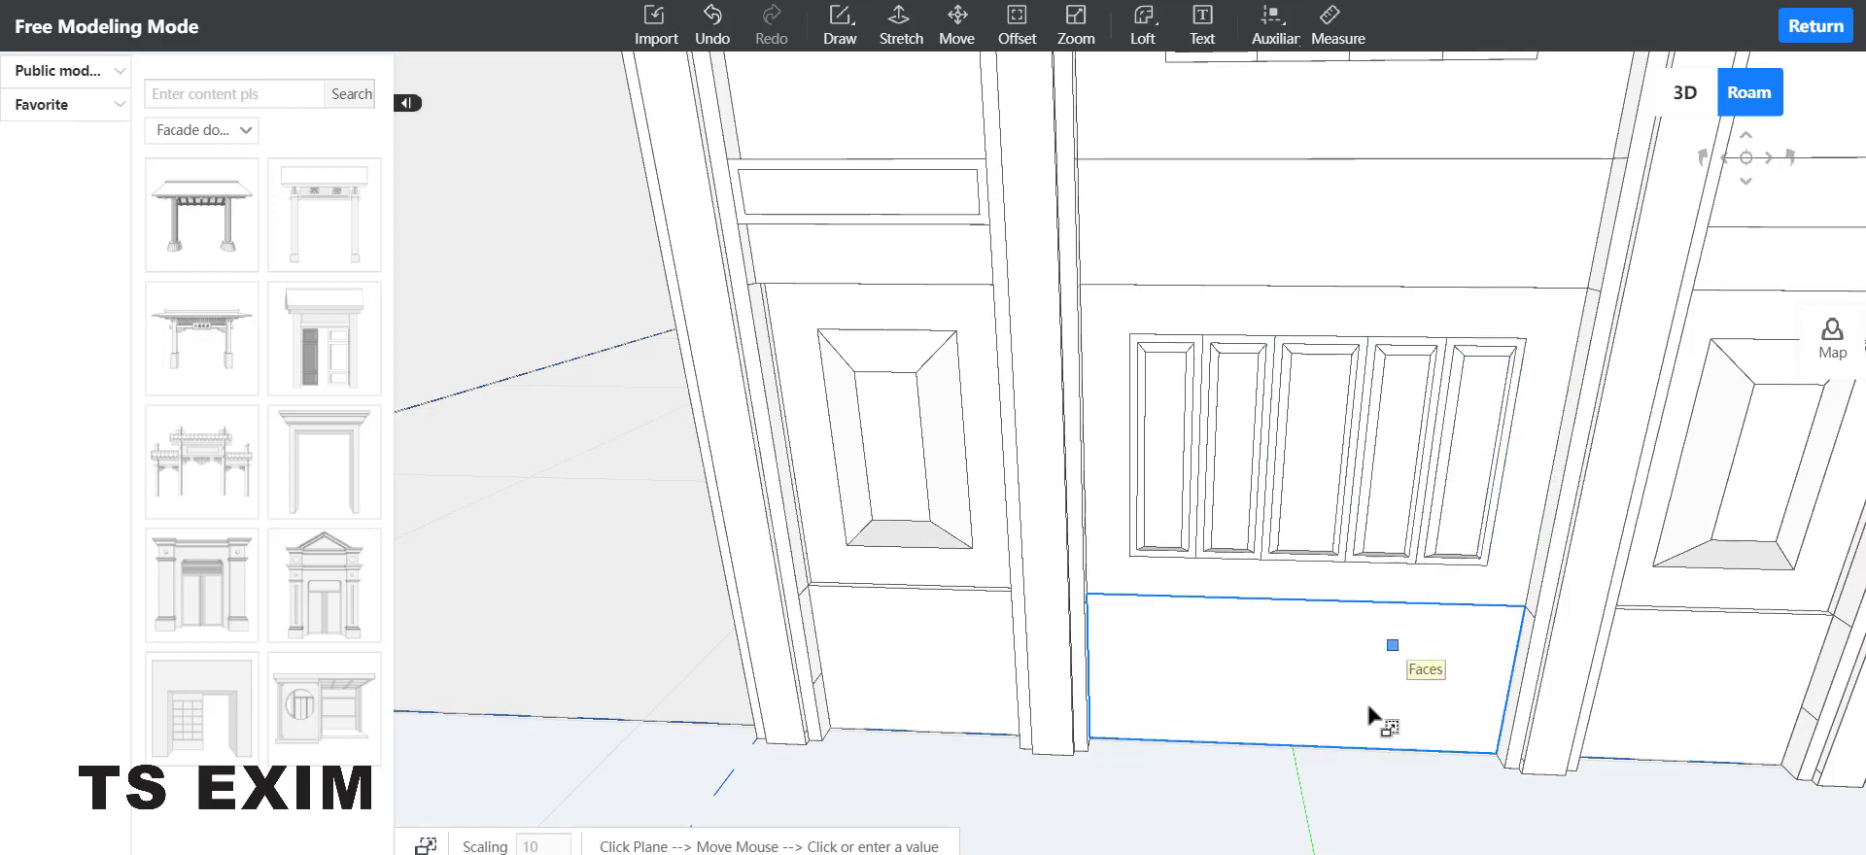
# Step: Stretch the frame face around the five small panels in the lower middle section inward by 10
pyautogui.press('Escape')
pyautogui.scroll(-6, 1399, 787)
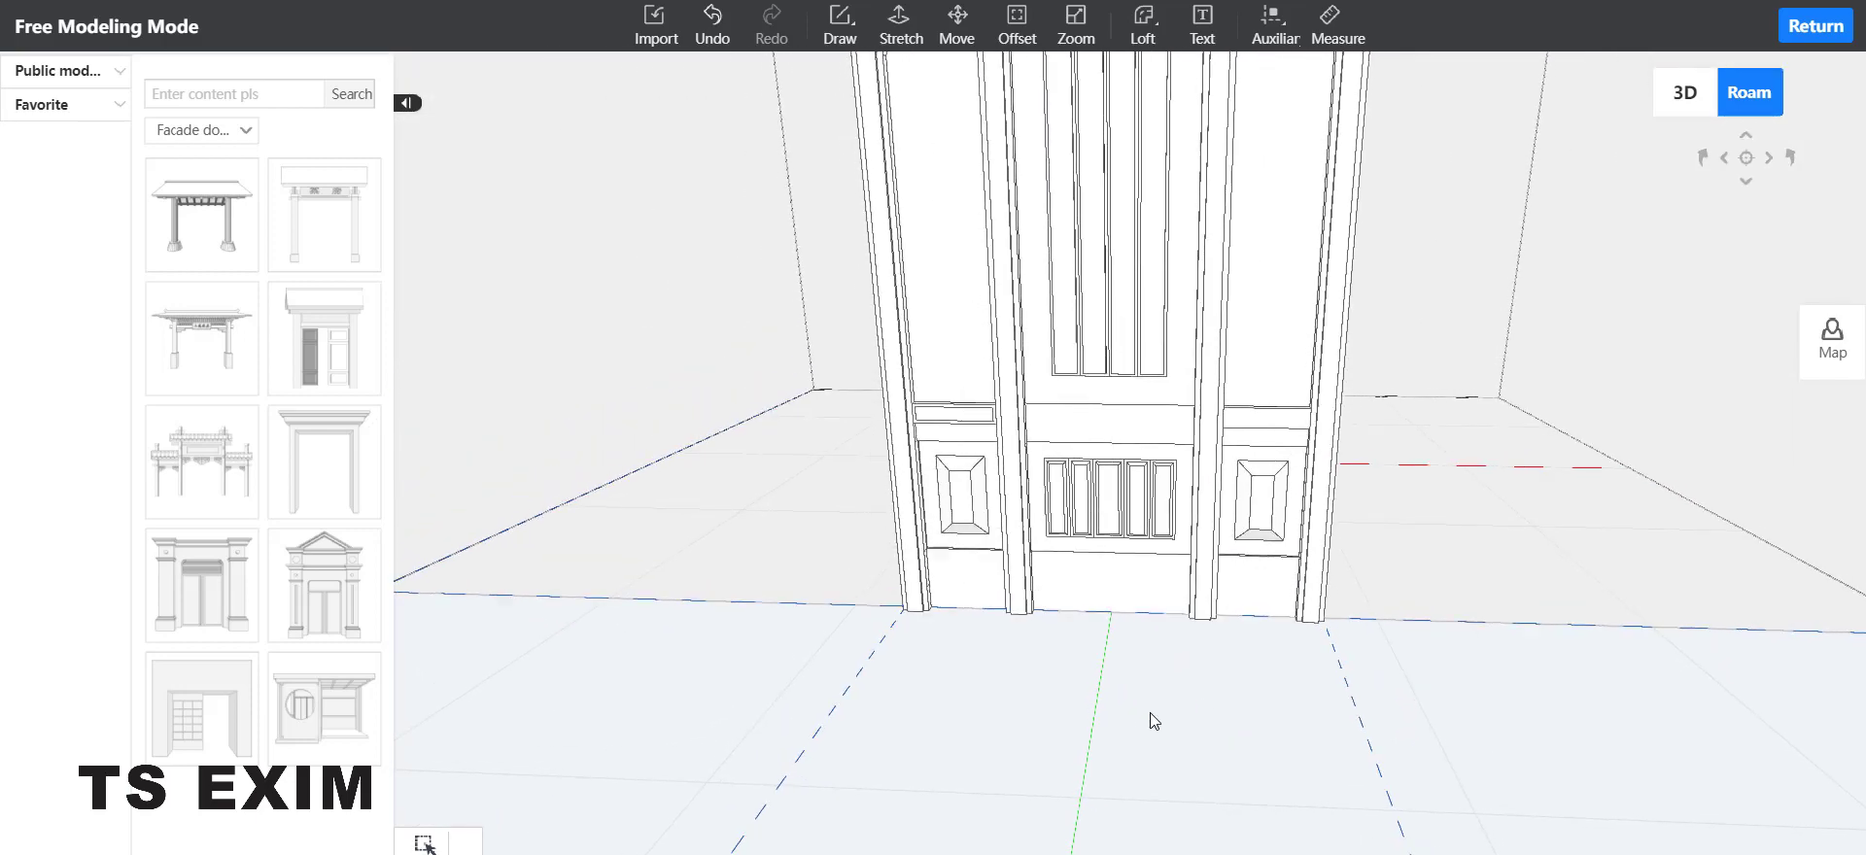
pyautogui.scroll(5, 1154, 719)
pyautogui.scroll(3, 1156, 738)
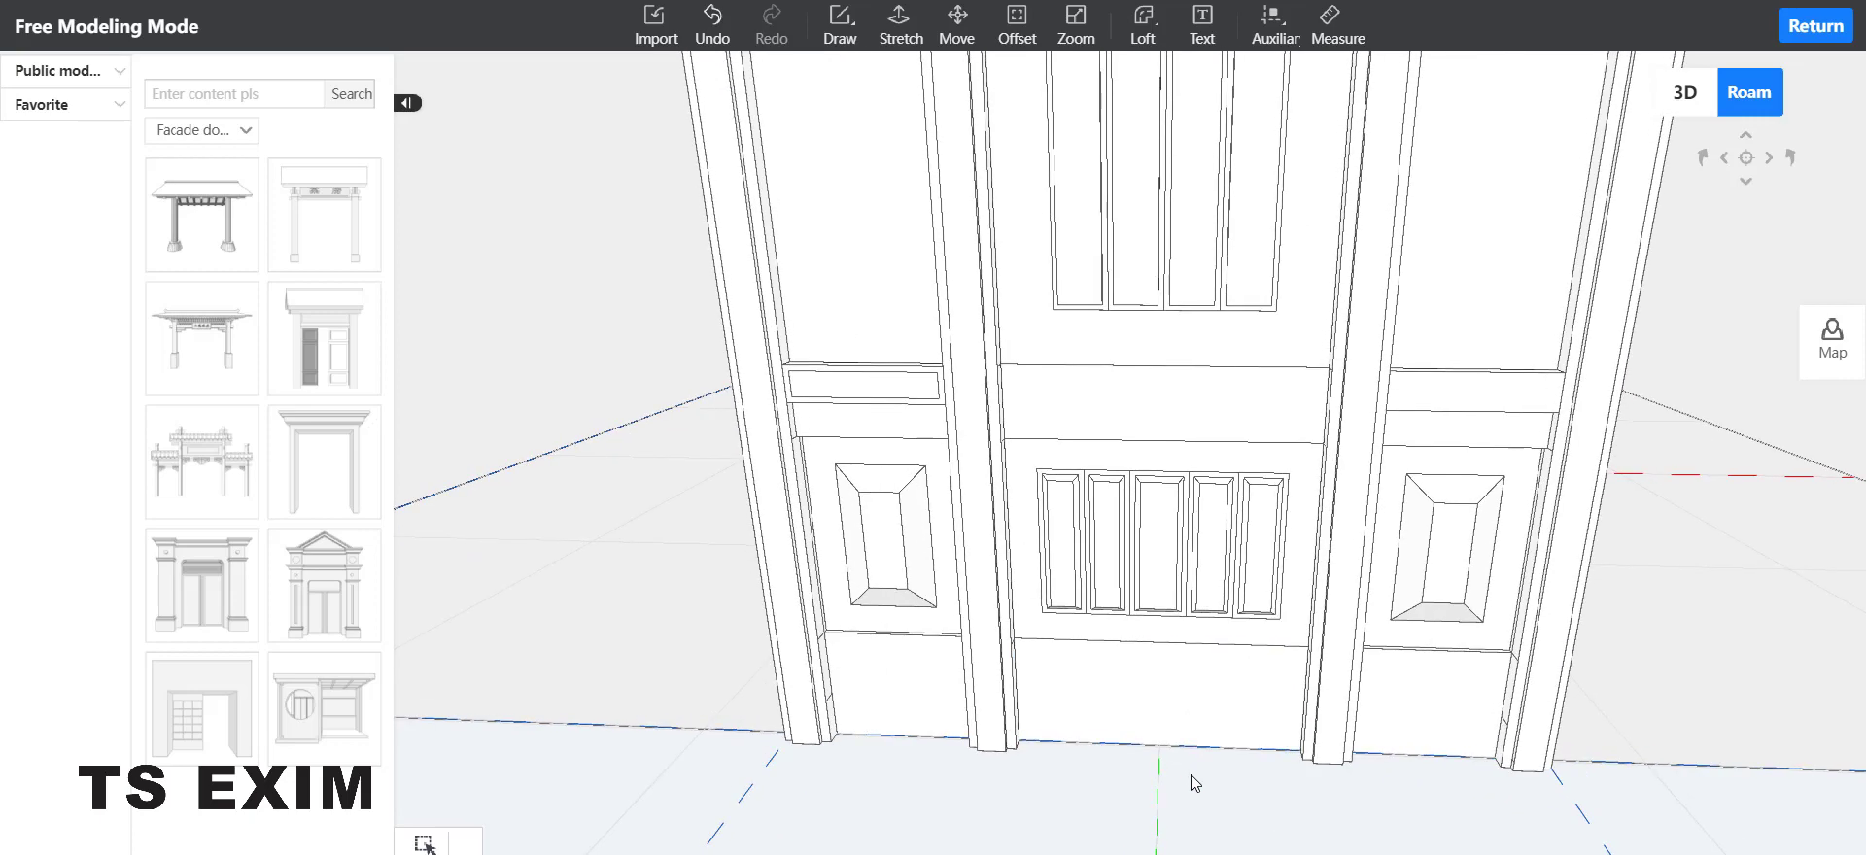
pyautogui.click(901, 25)
pyautogui.click(1020, 547)
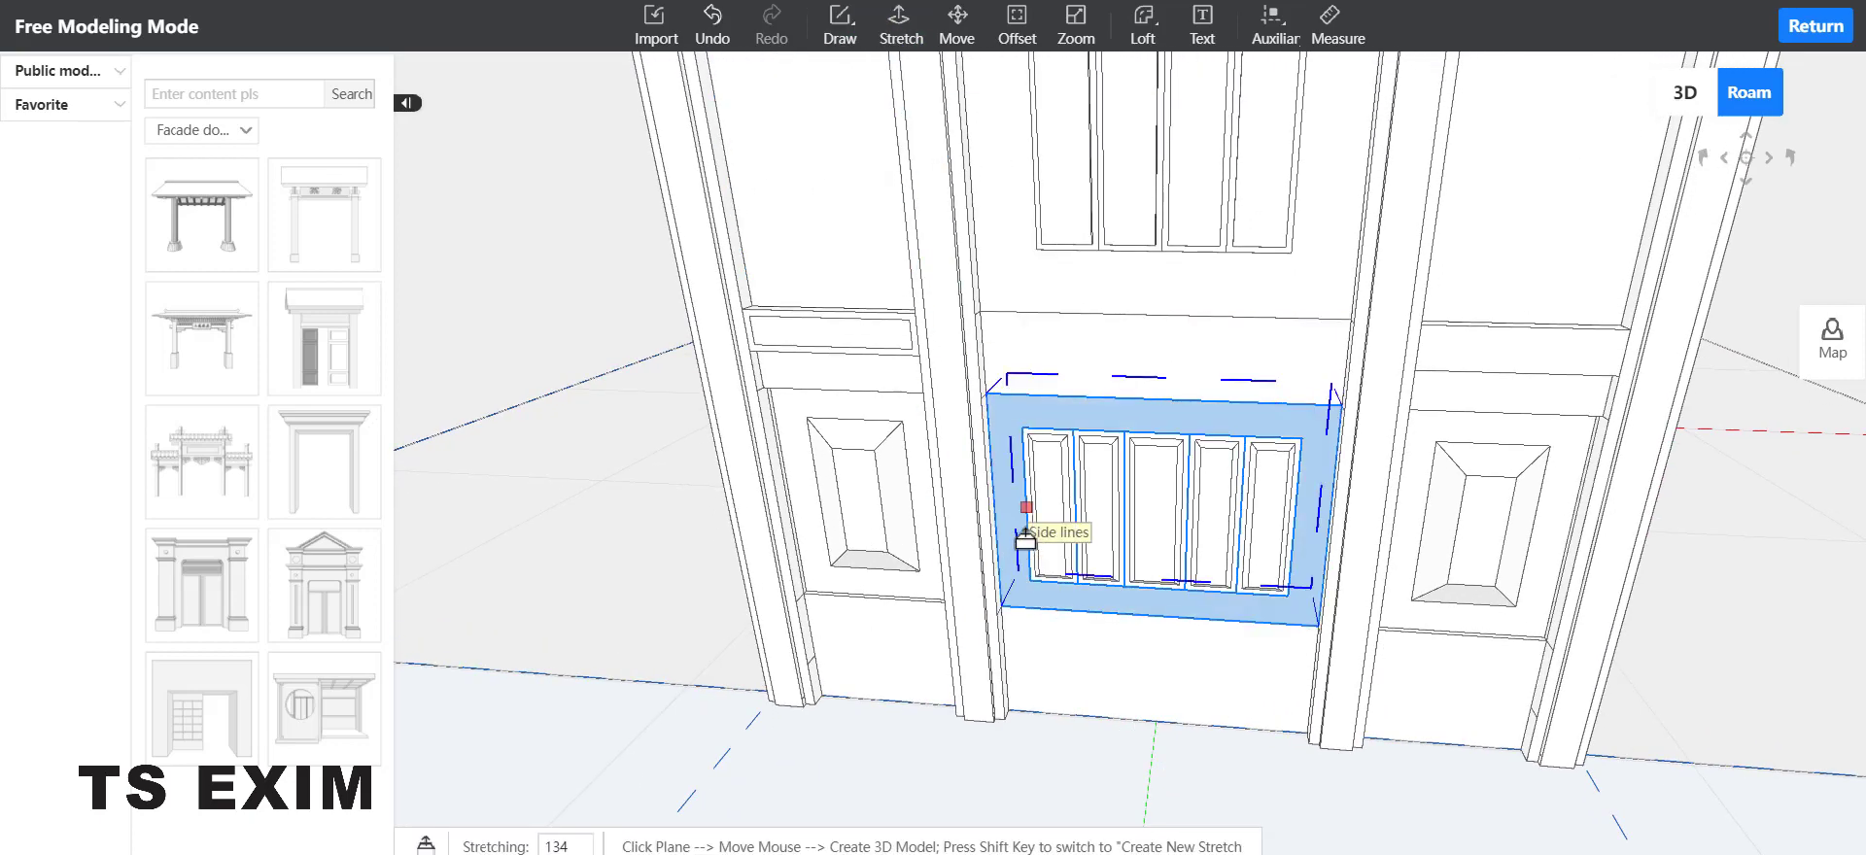
pyautogui.write('10')
pyautogui.press('Return')
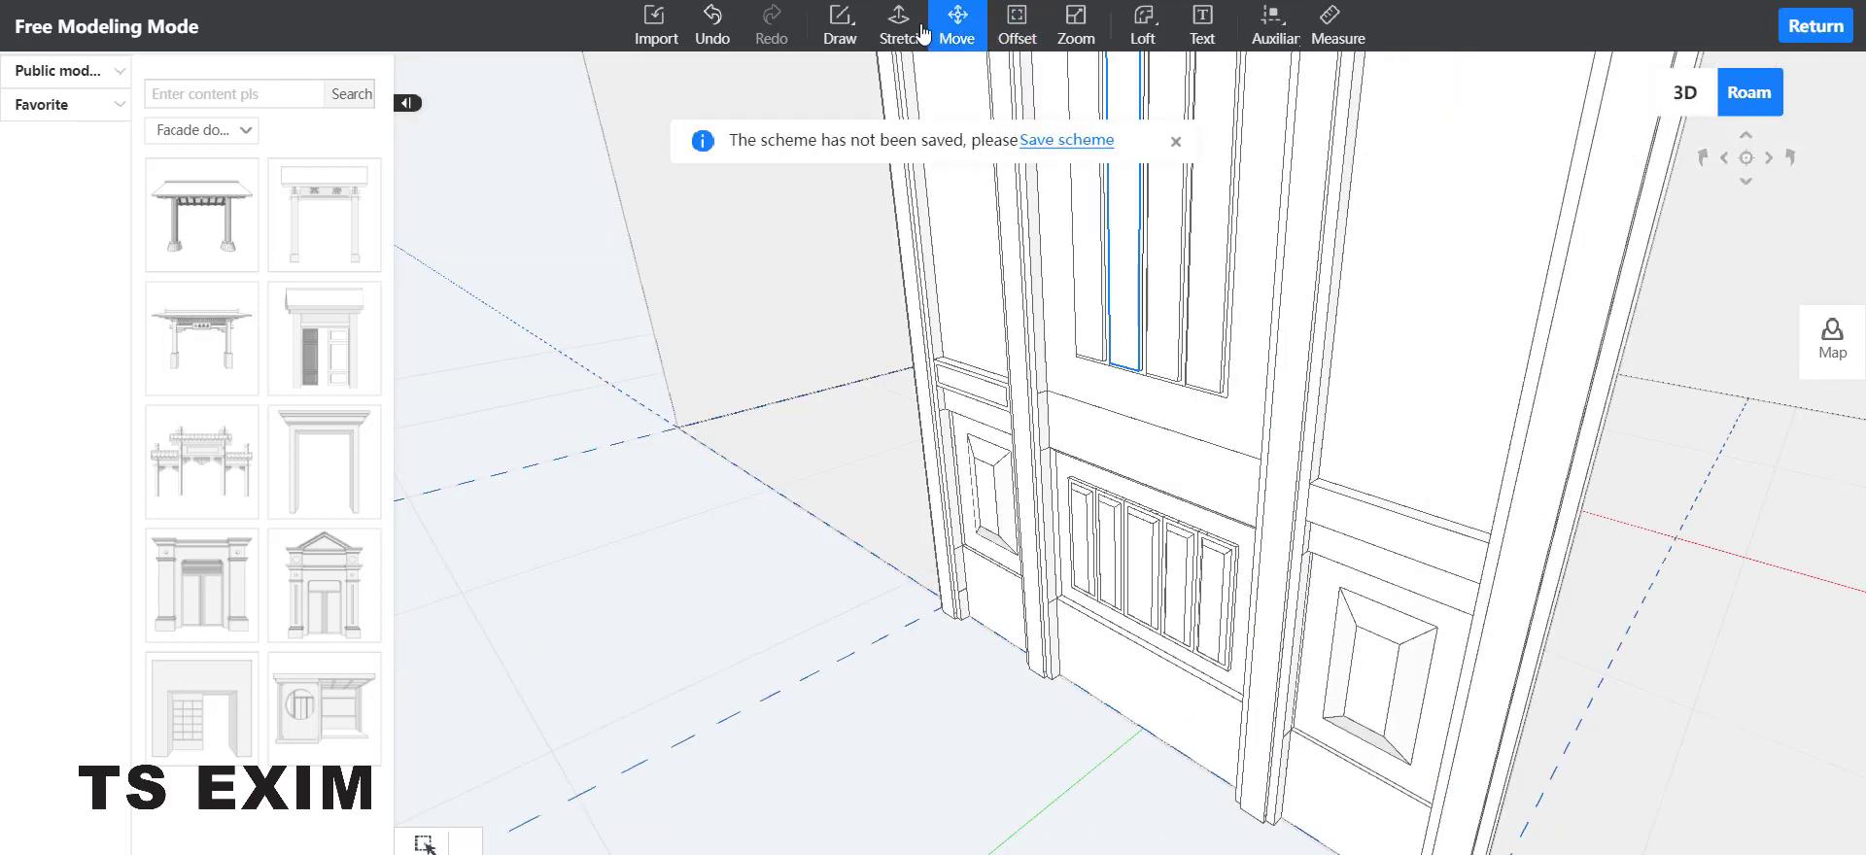
pyautogui.click(922, 29)
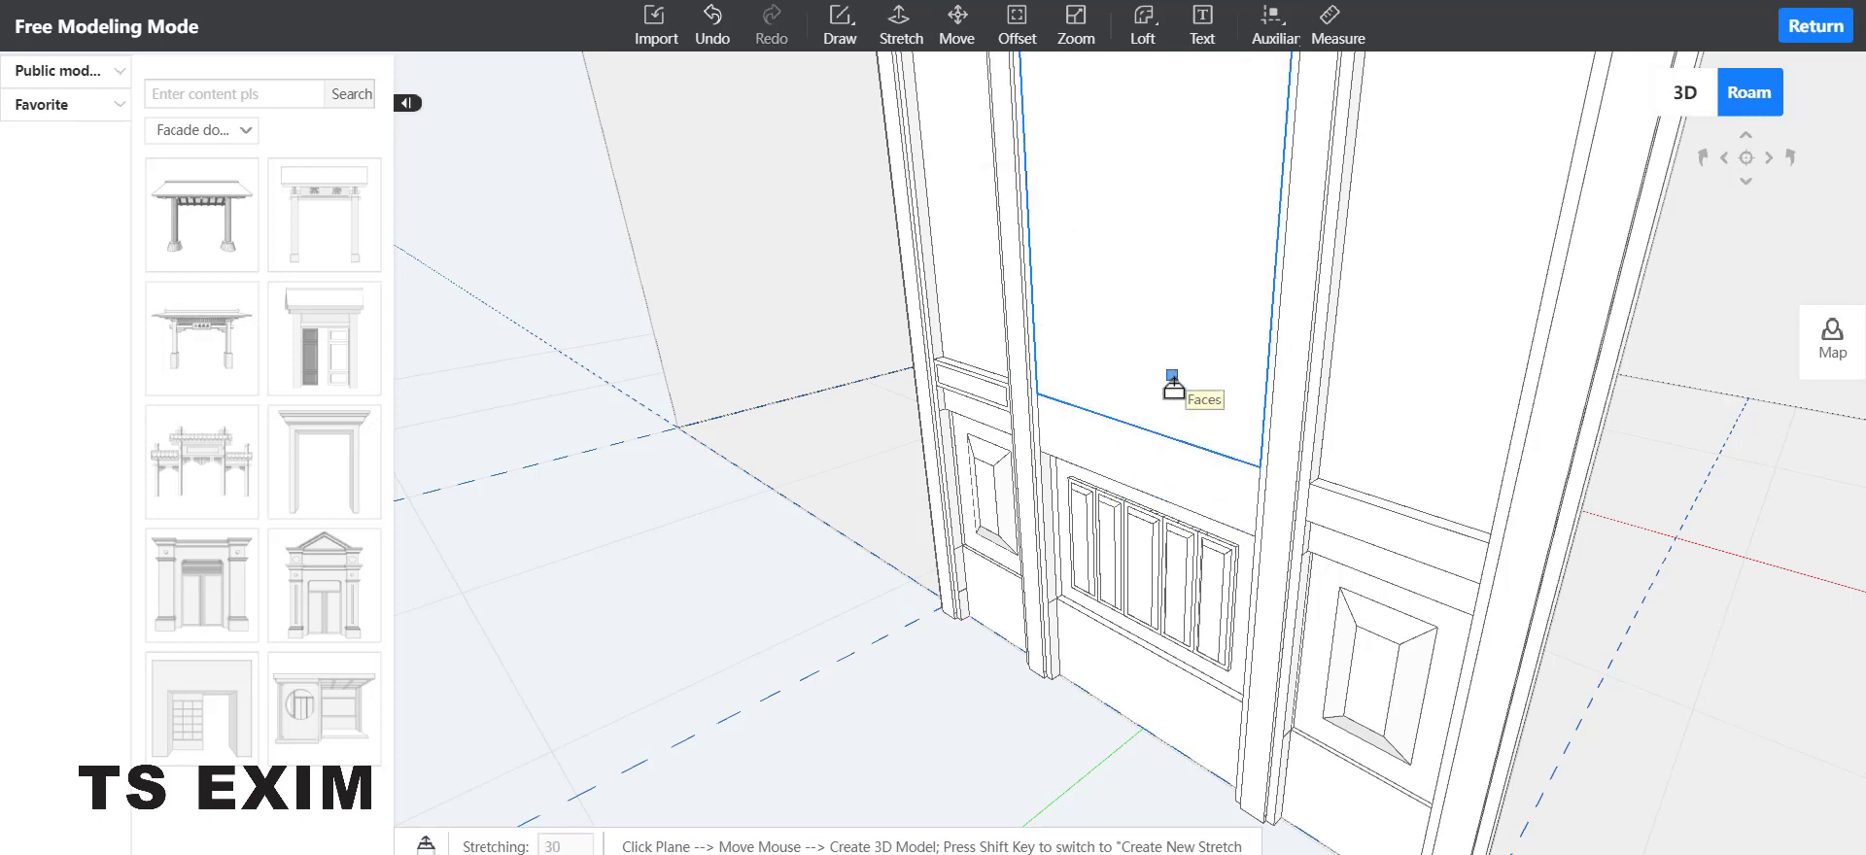
pyautogui.press('Escape')
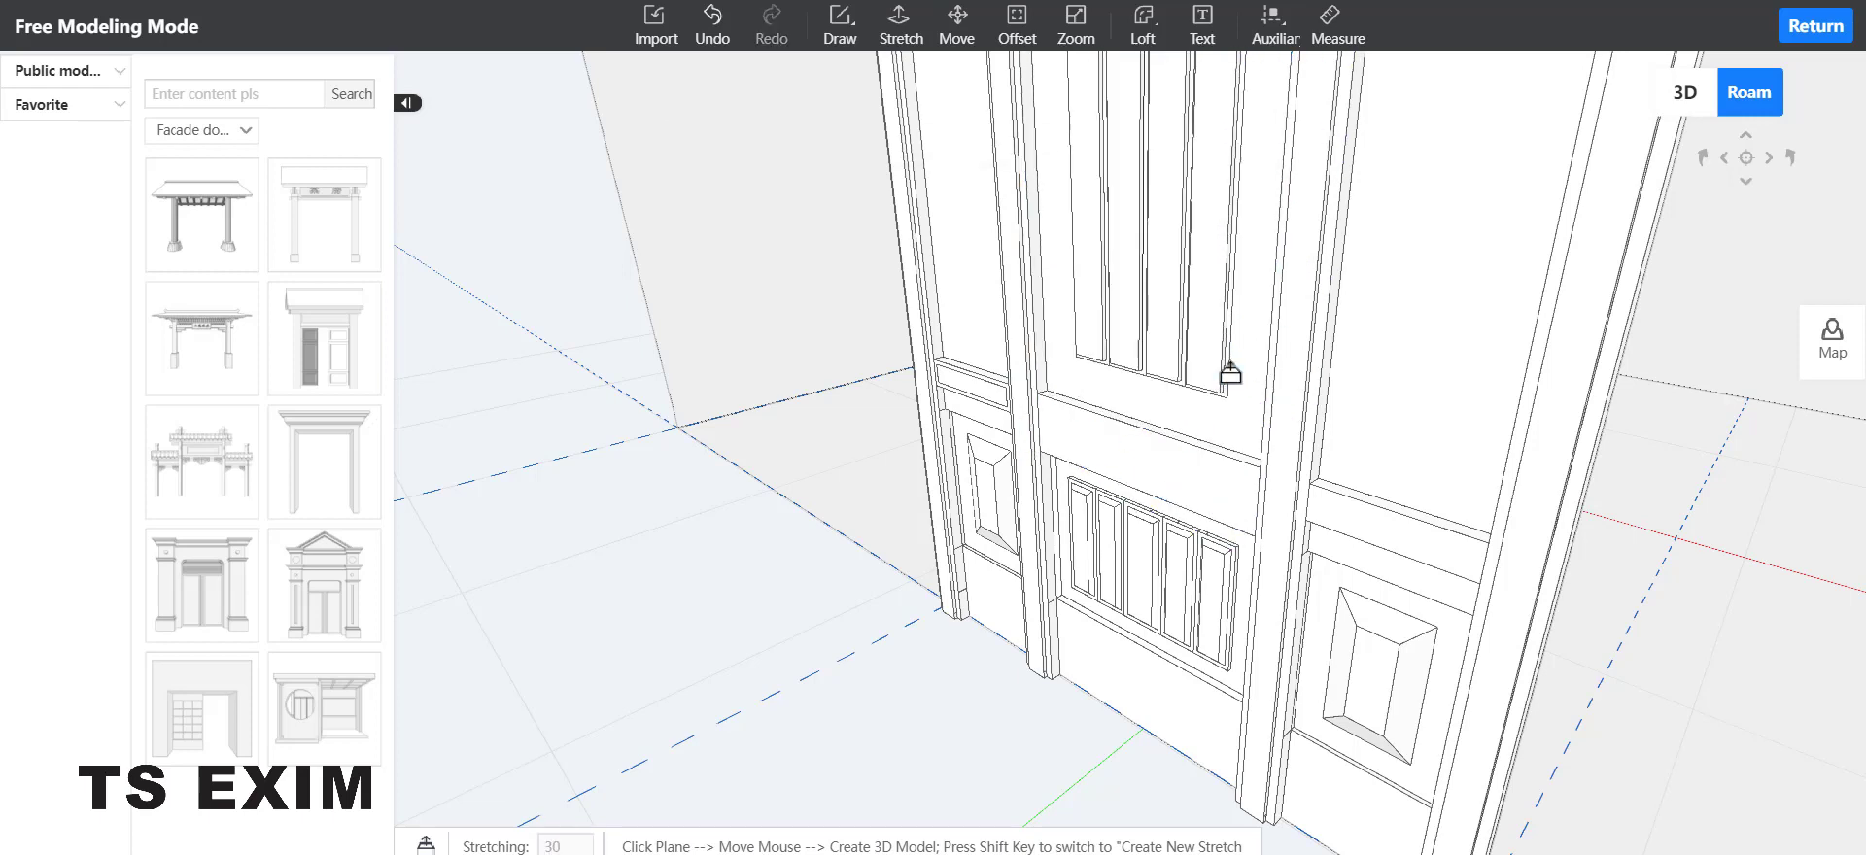
pyautogui.press('Escape')
# Step: Delete the large upper faces between the outer arch and the inner posts on both sides to open them up
pyautogui.scroll(-5, 948, 622)
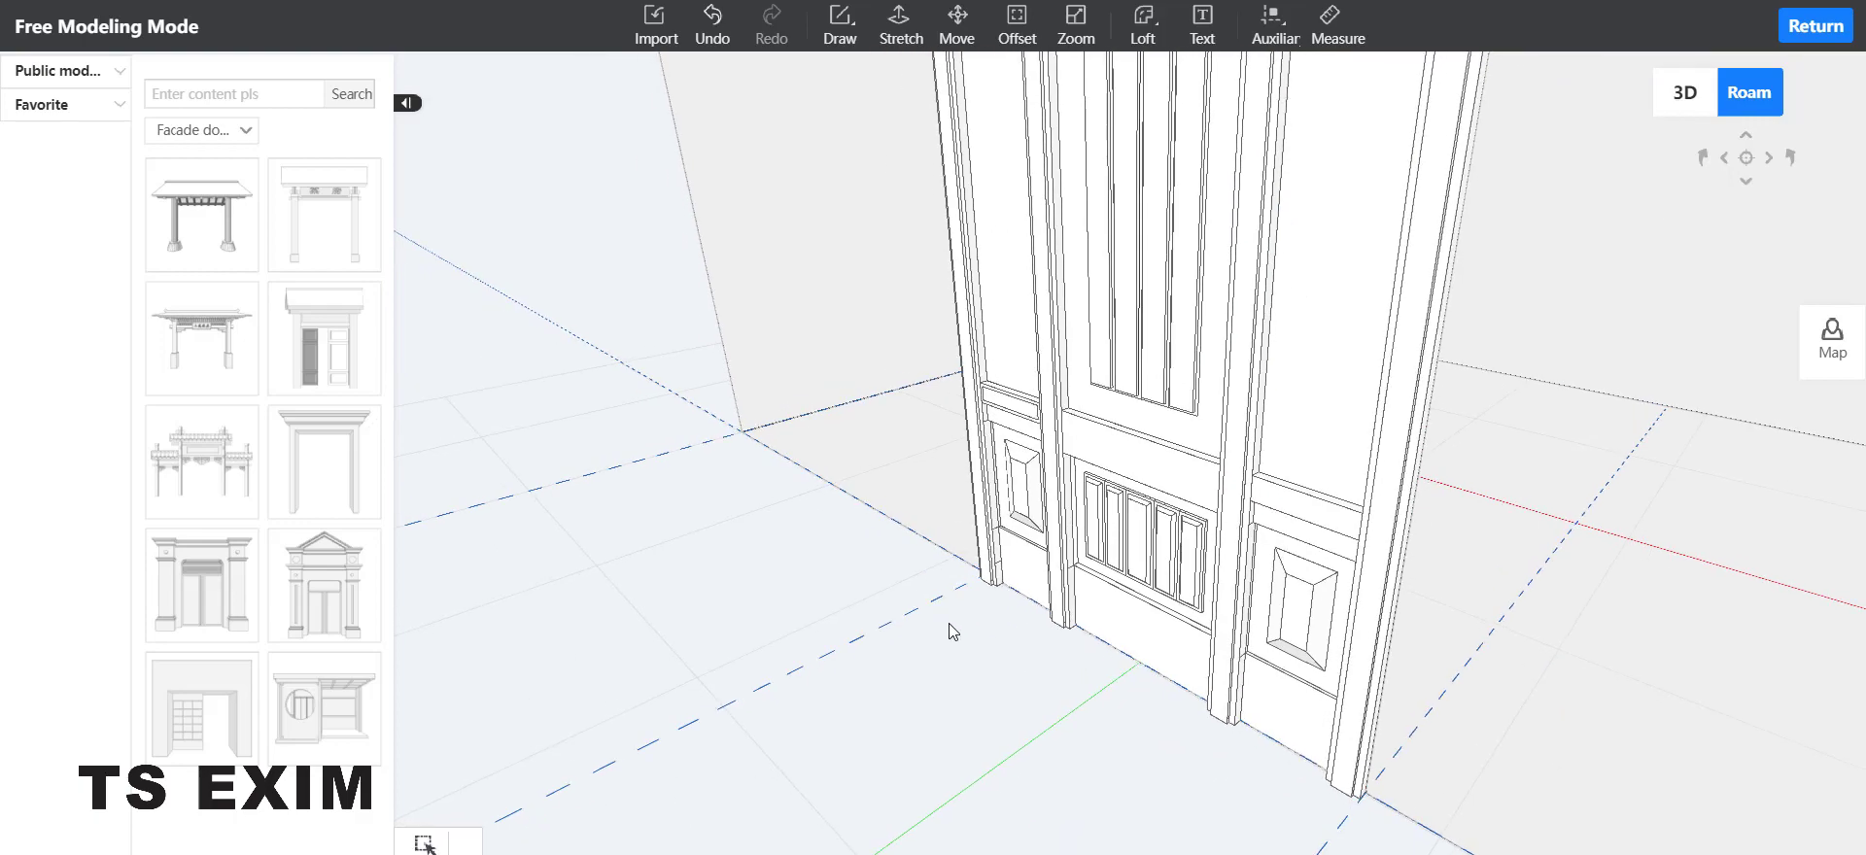
pyautogui.moveTo(842, 601); pyautogui.dragTo(962, 637)
pyautogui.moveTo(962, 638); pyautogui.dragTo(1118, 693, button='right')
pyautogui.moveTo(992, 643); pyautogui.dragTo(861, 591)
pyautogui.press('w')
pyautogui.press('a')
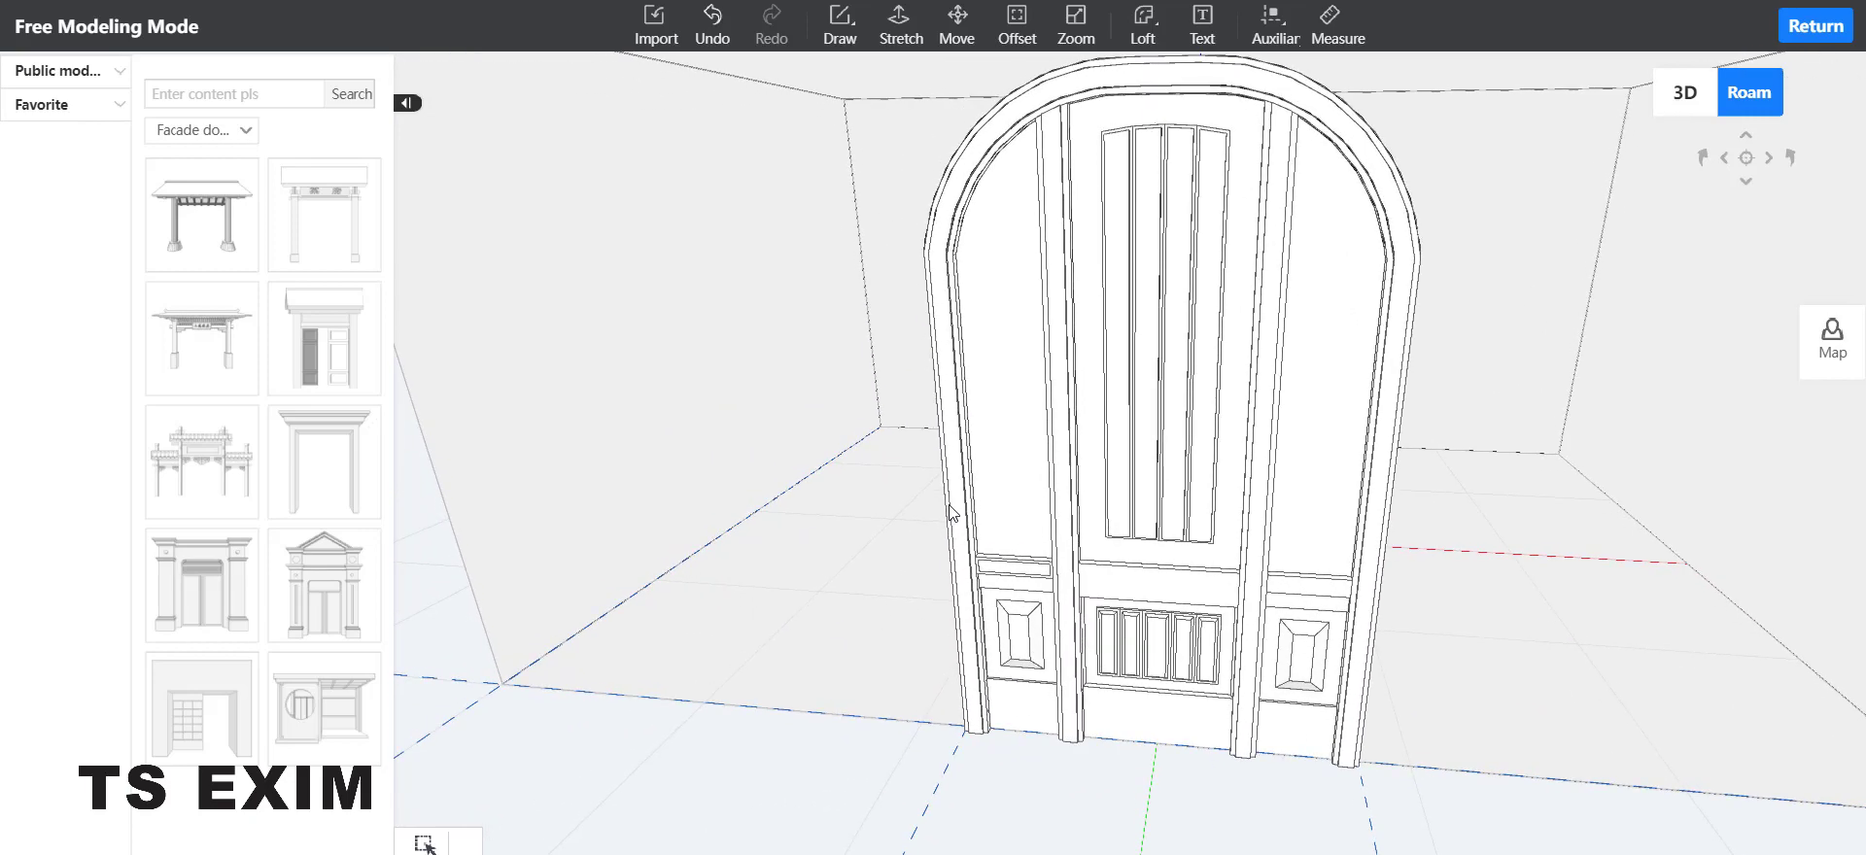
pyautogui.click(1007, 451)
pyautogui.press('Delete')
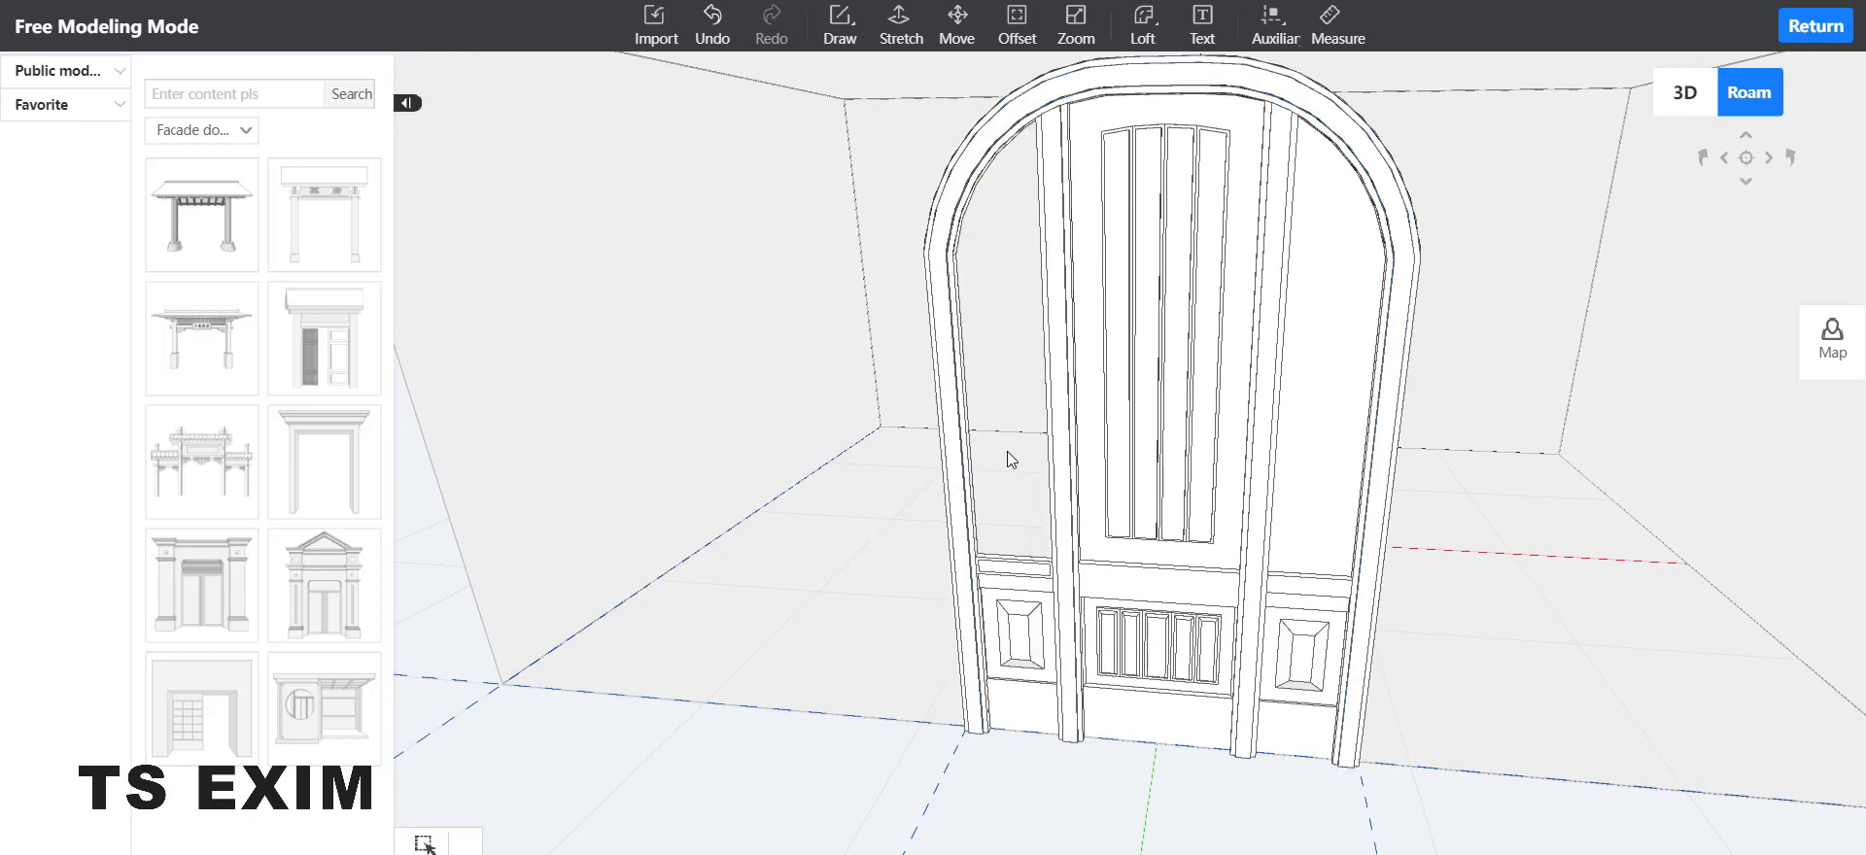
pyautogui.click(1321, 461)
pyautogui.press('Delete')
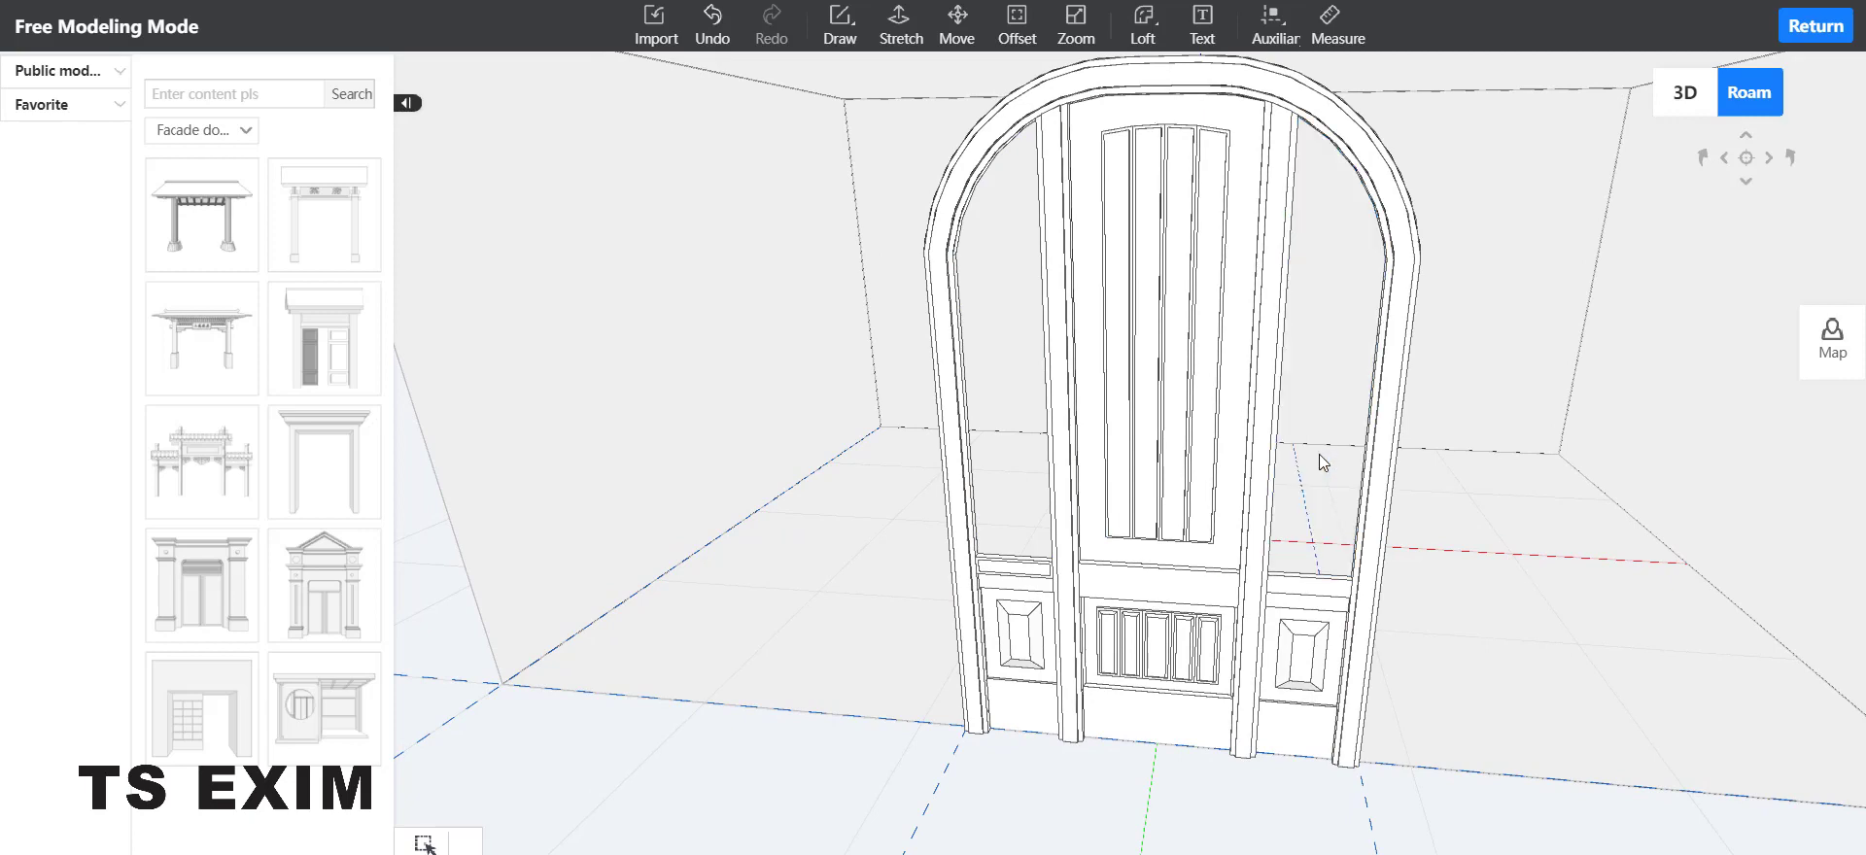
# Step: Remove the inset rectangle from the horizontal strip directly below the left side opening
pyautogui.scroll(5, 1018, 583)
pyautogui.press('s')
pyautogui.press('a')
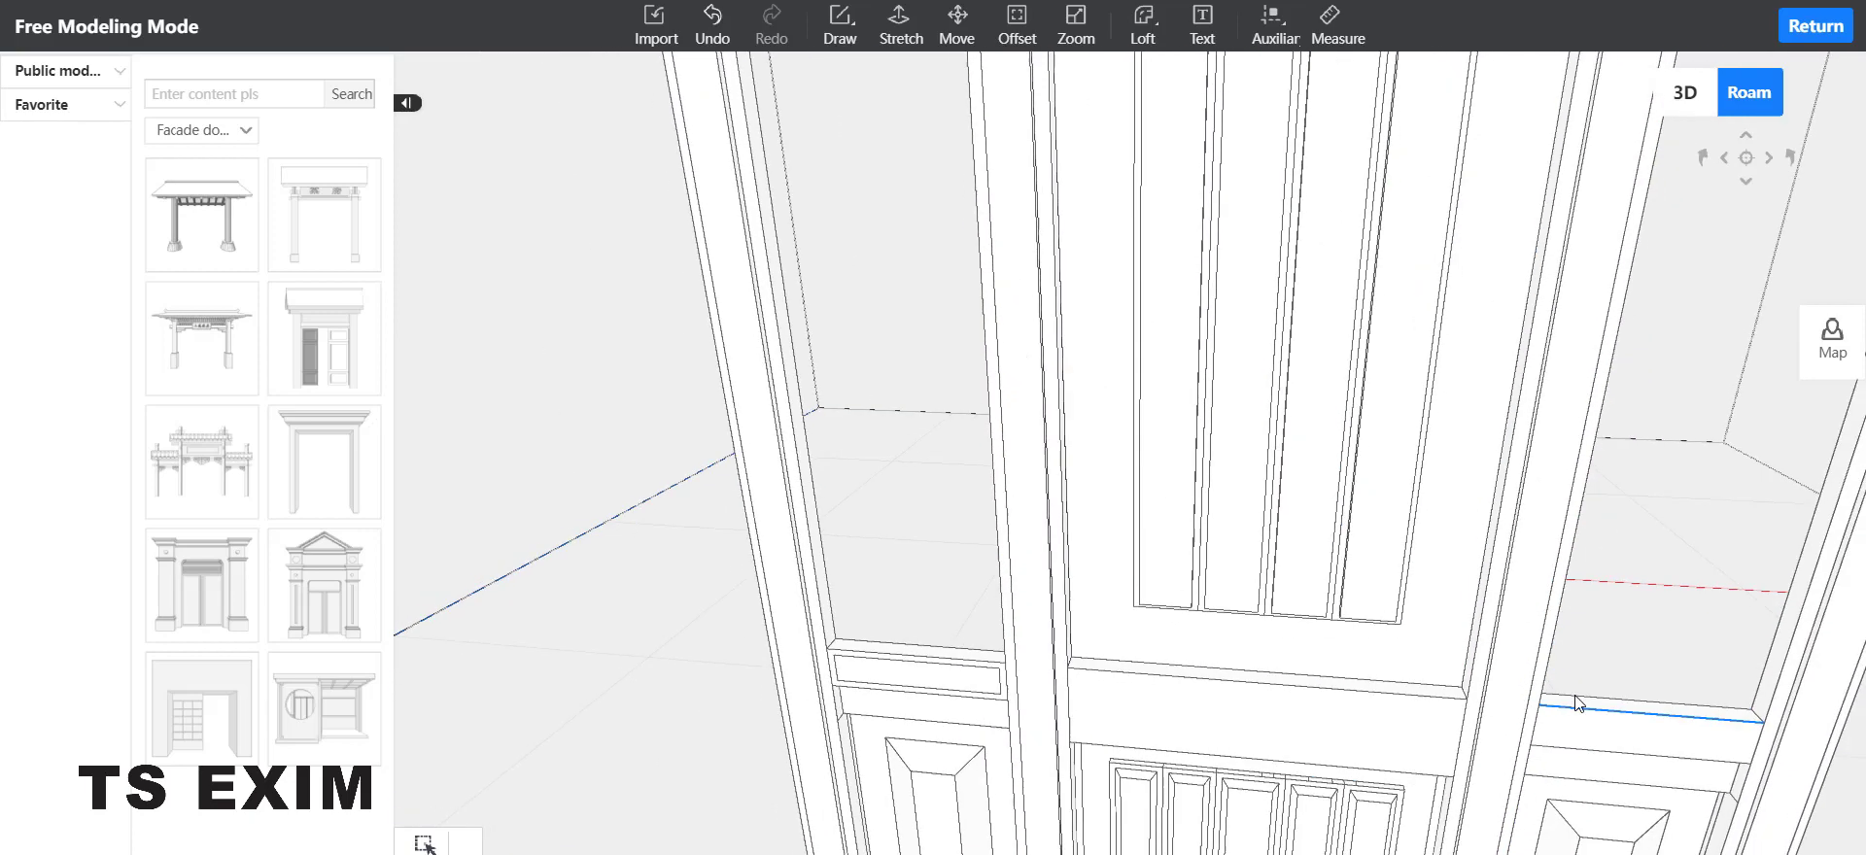
pyautogui.moveTo(1060, 832); pyautogui.dragTo(1085, 827, button='right')
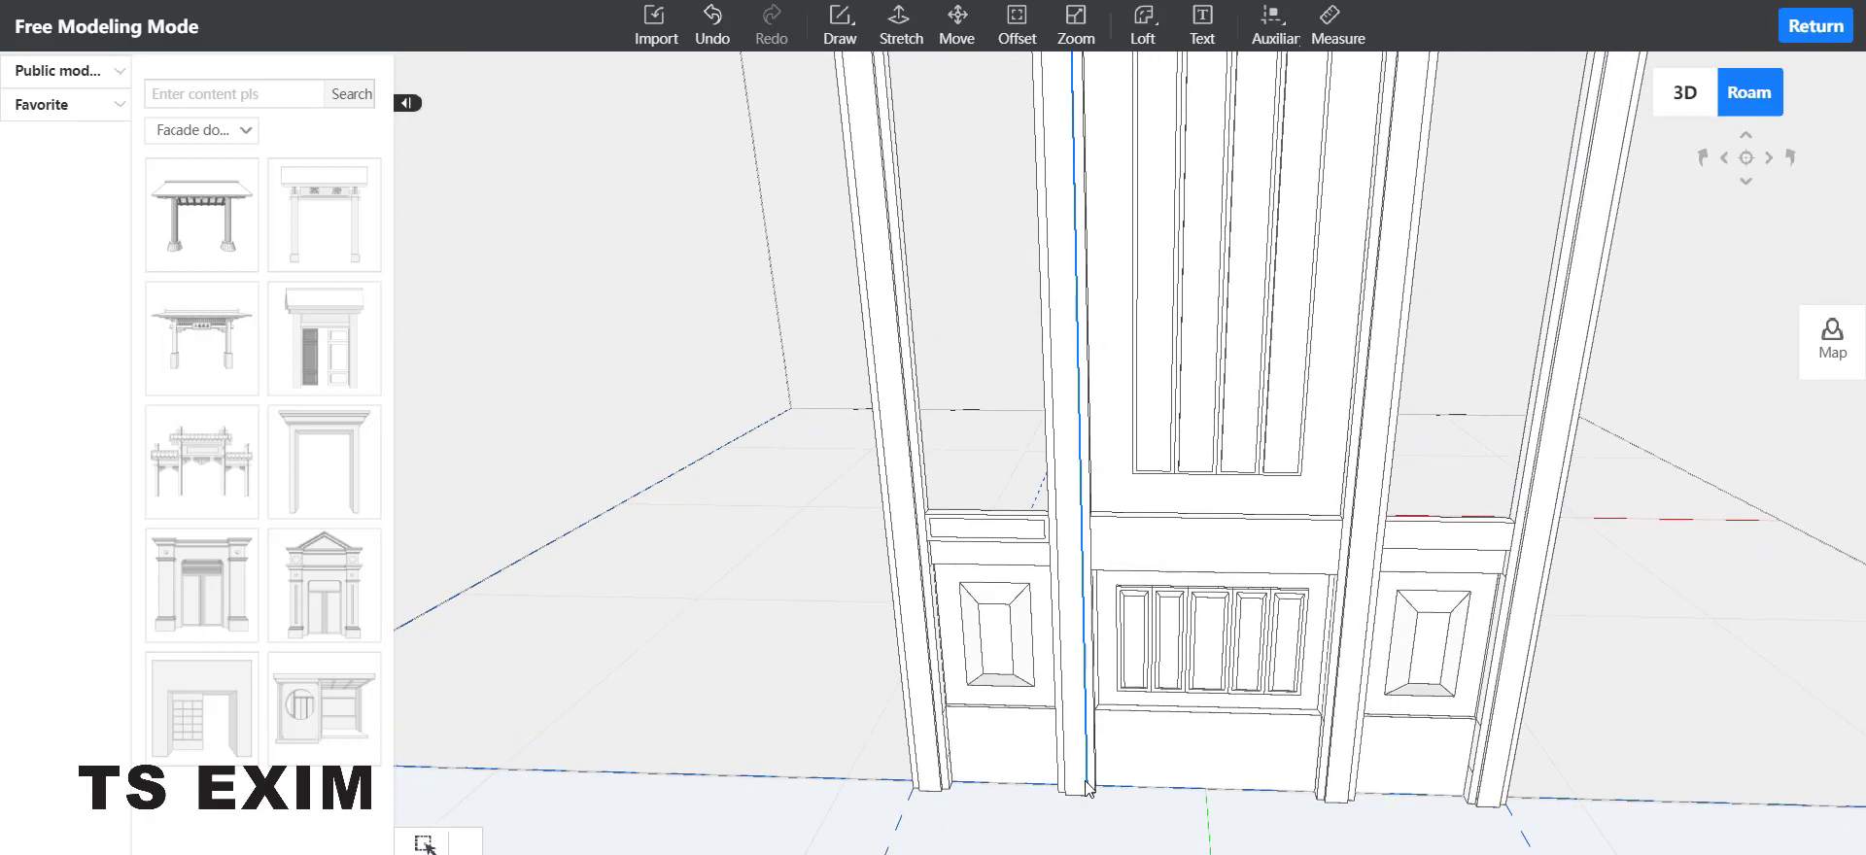
pyautogui.scroll(3, 1174, 834)
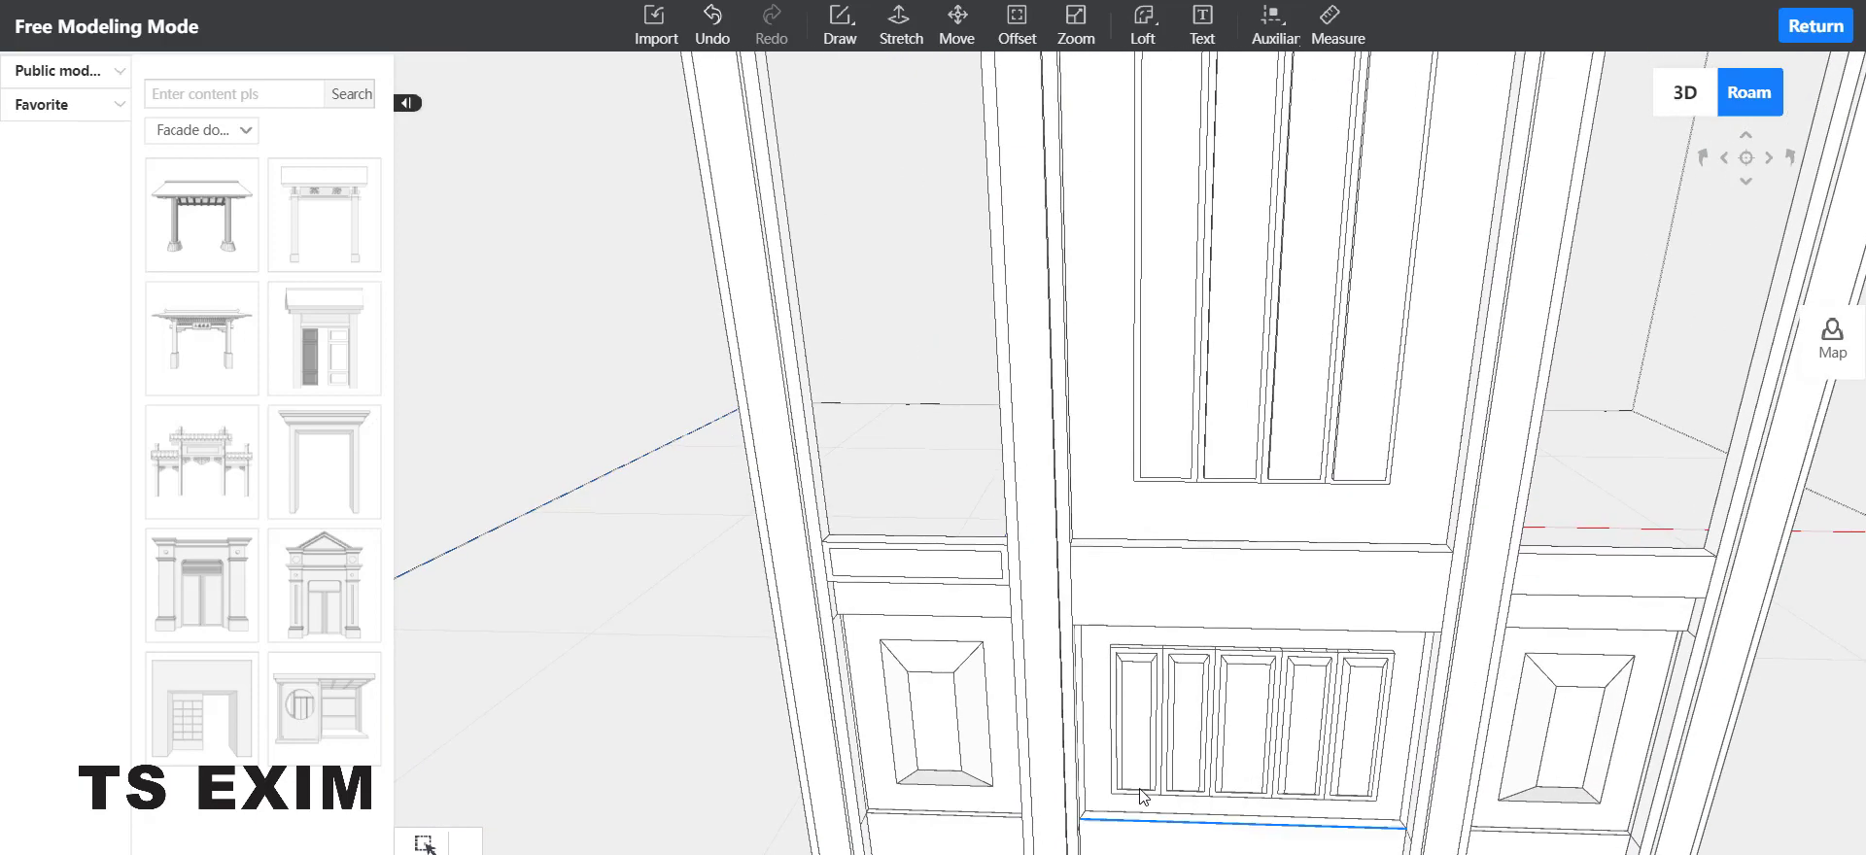
pyautogui.click(1001, 562)
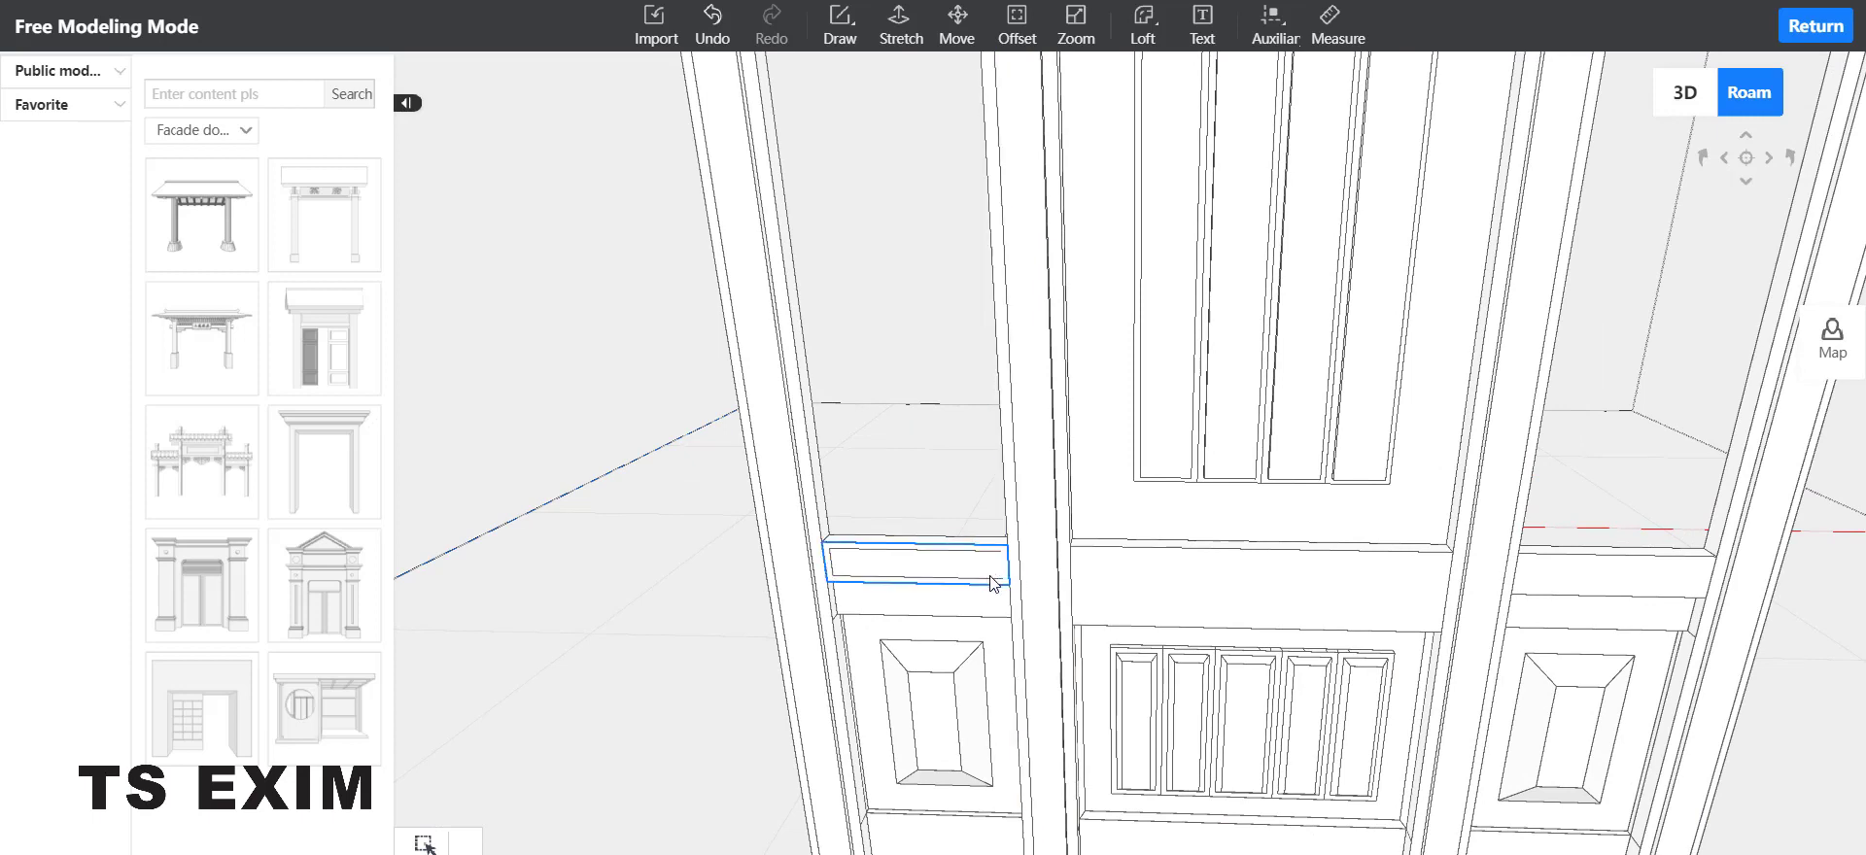
pyautogui.click(993, 580)
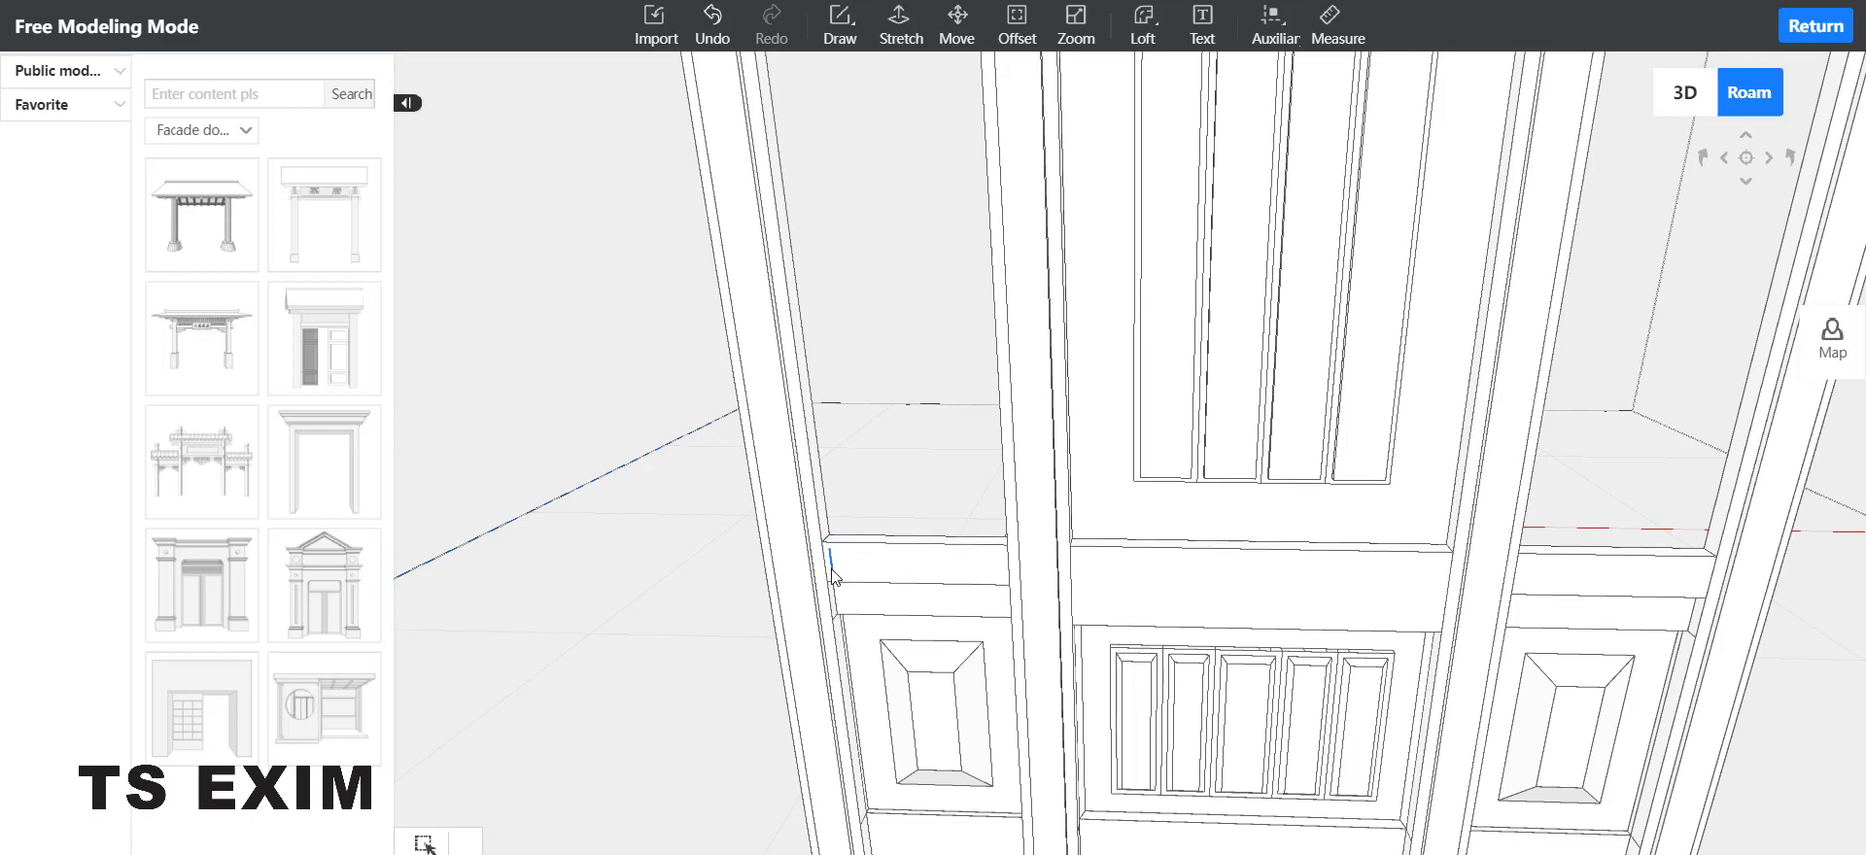
pyautogui.scroll(-5, 771, 649)
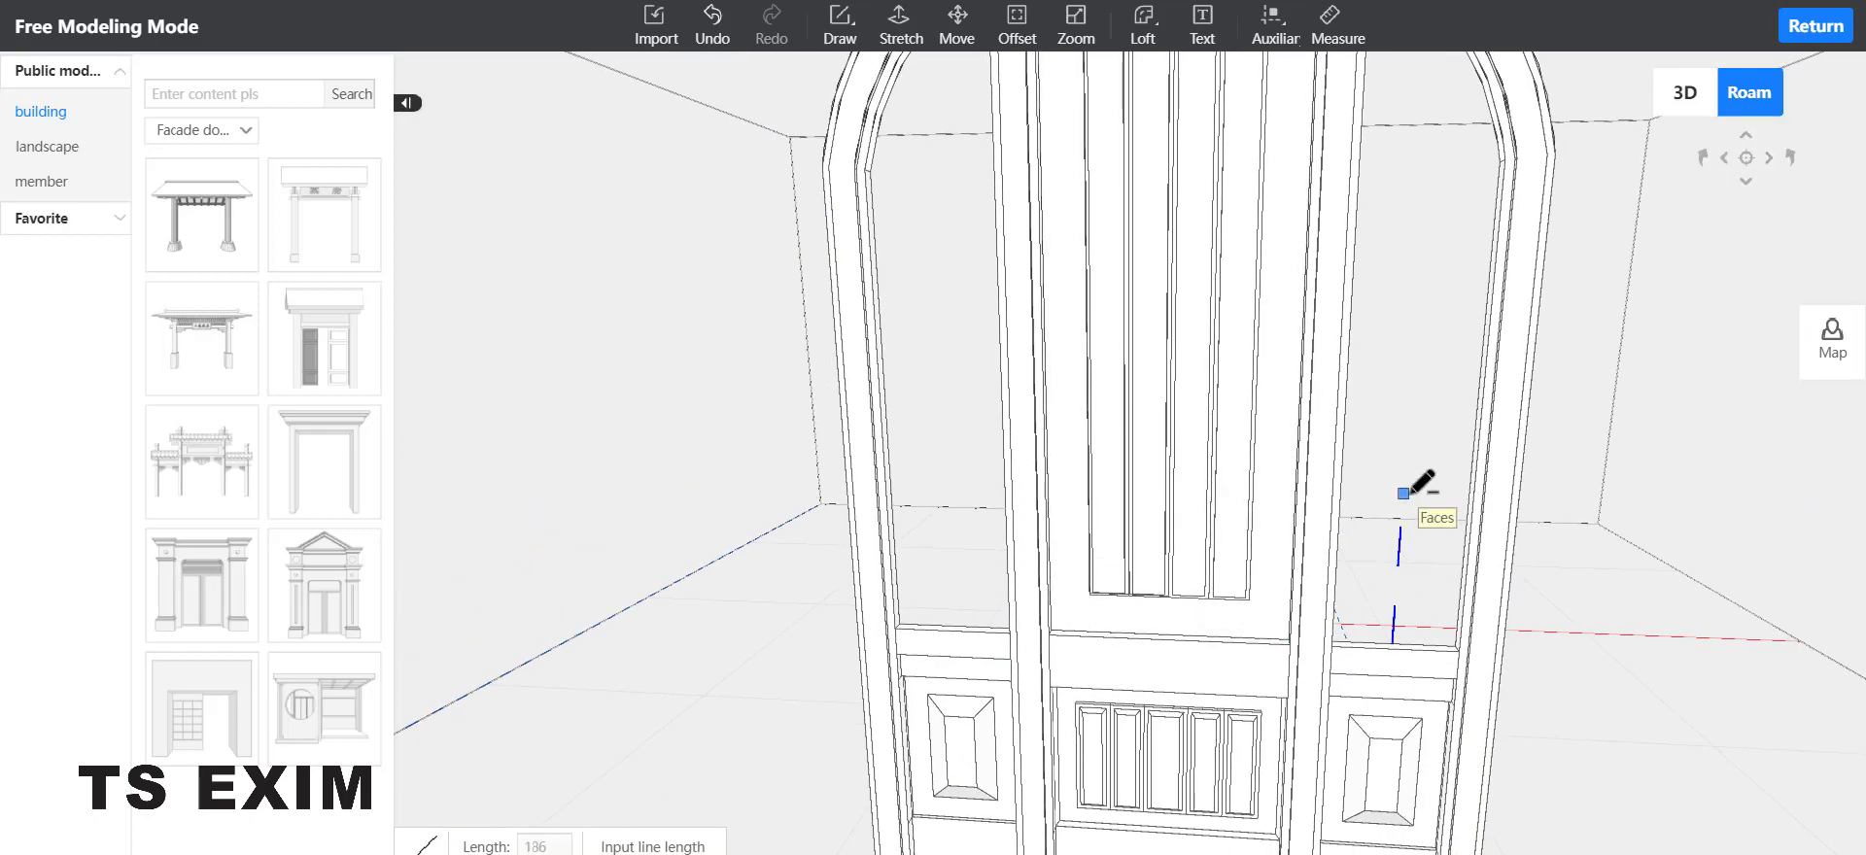
pyautogui.press('Escape')
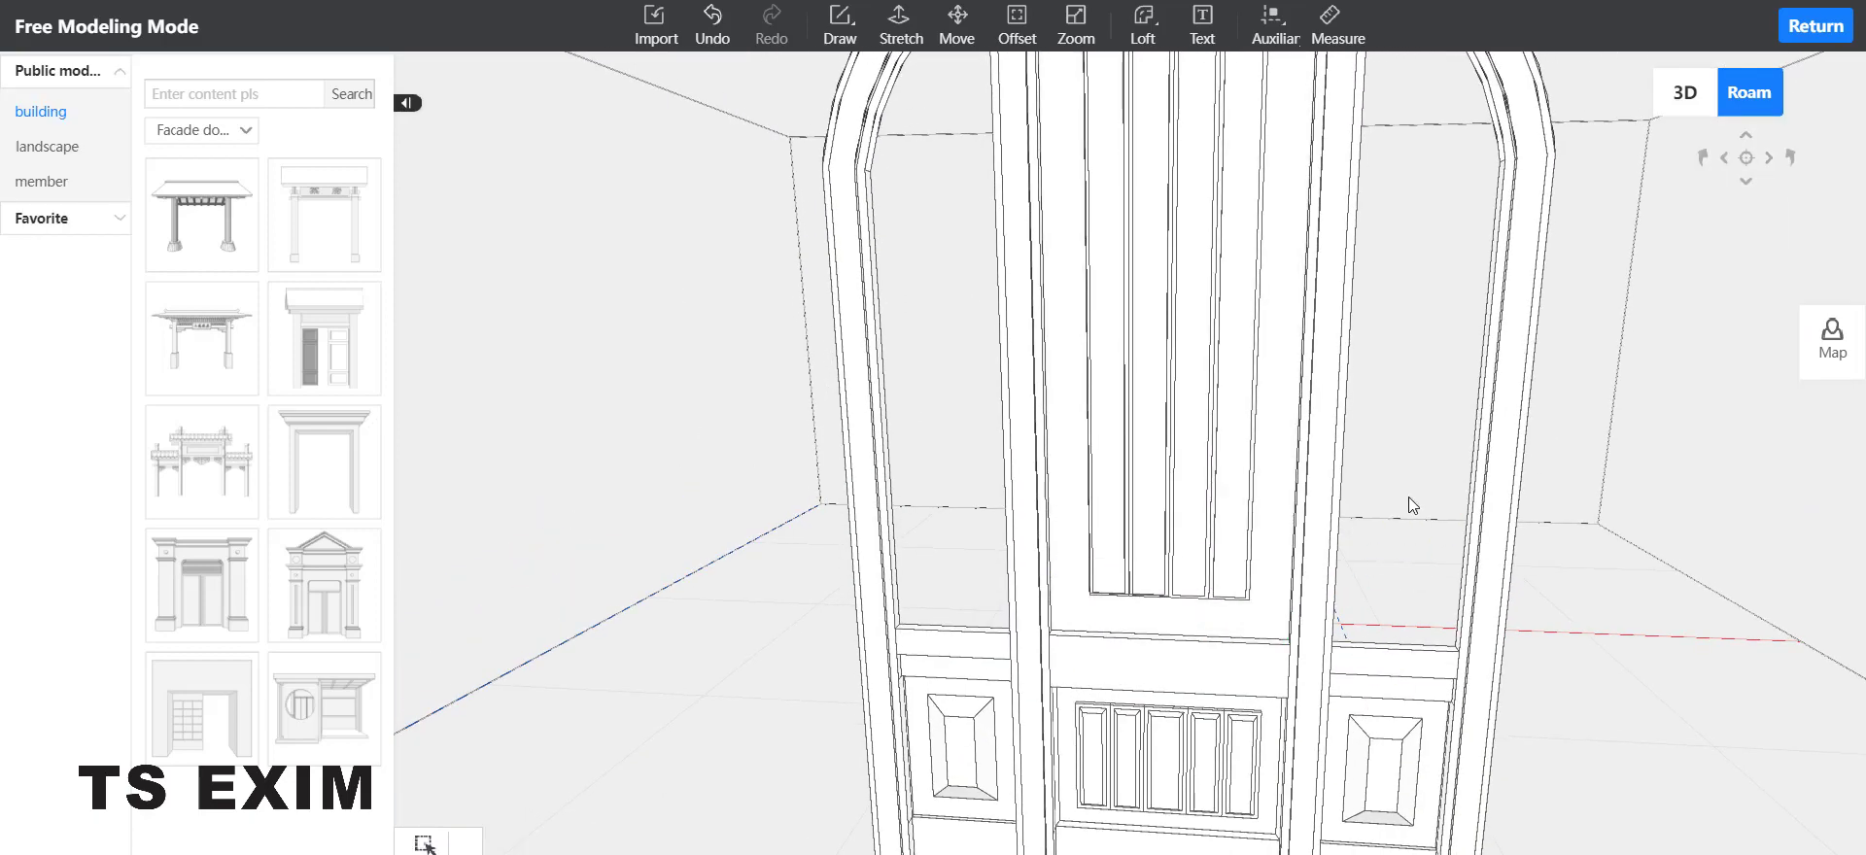
# Step: Combine the whole arched model into one object and return from free modeling to the room design
pyautogui.scroll(3, 1411, 515)
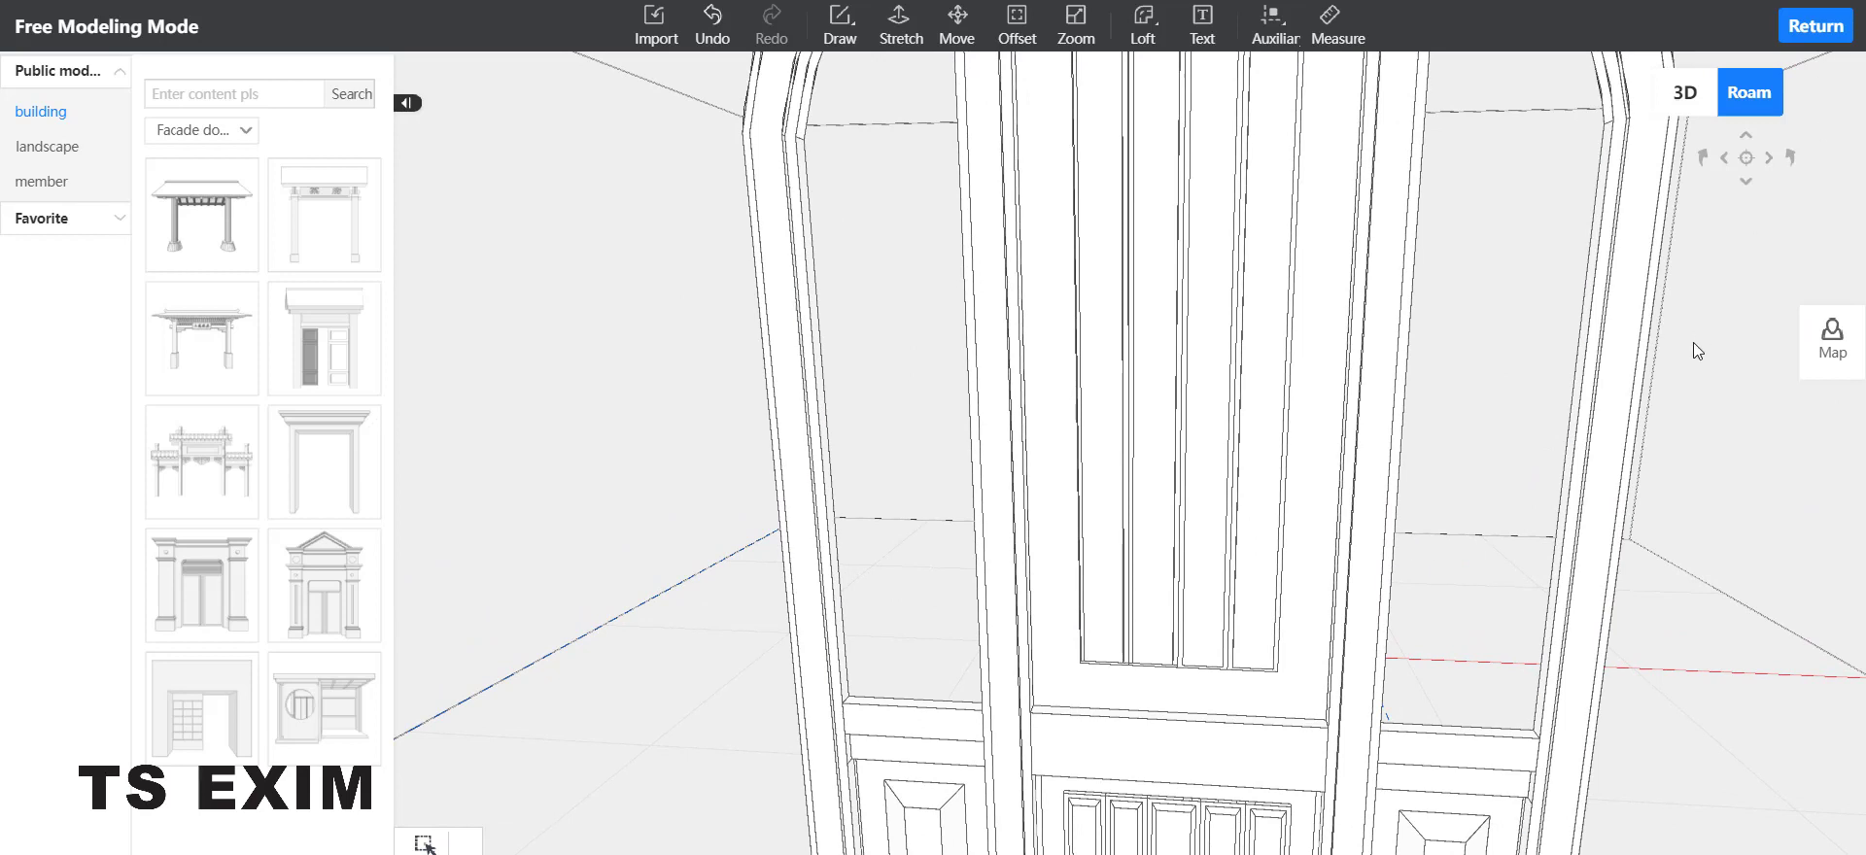
pyautogui.scroll(-3, 1691, 343)
pyautogui.moveTo(854, 77); pyautogui.dragTo(1436, 841)
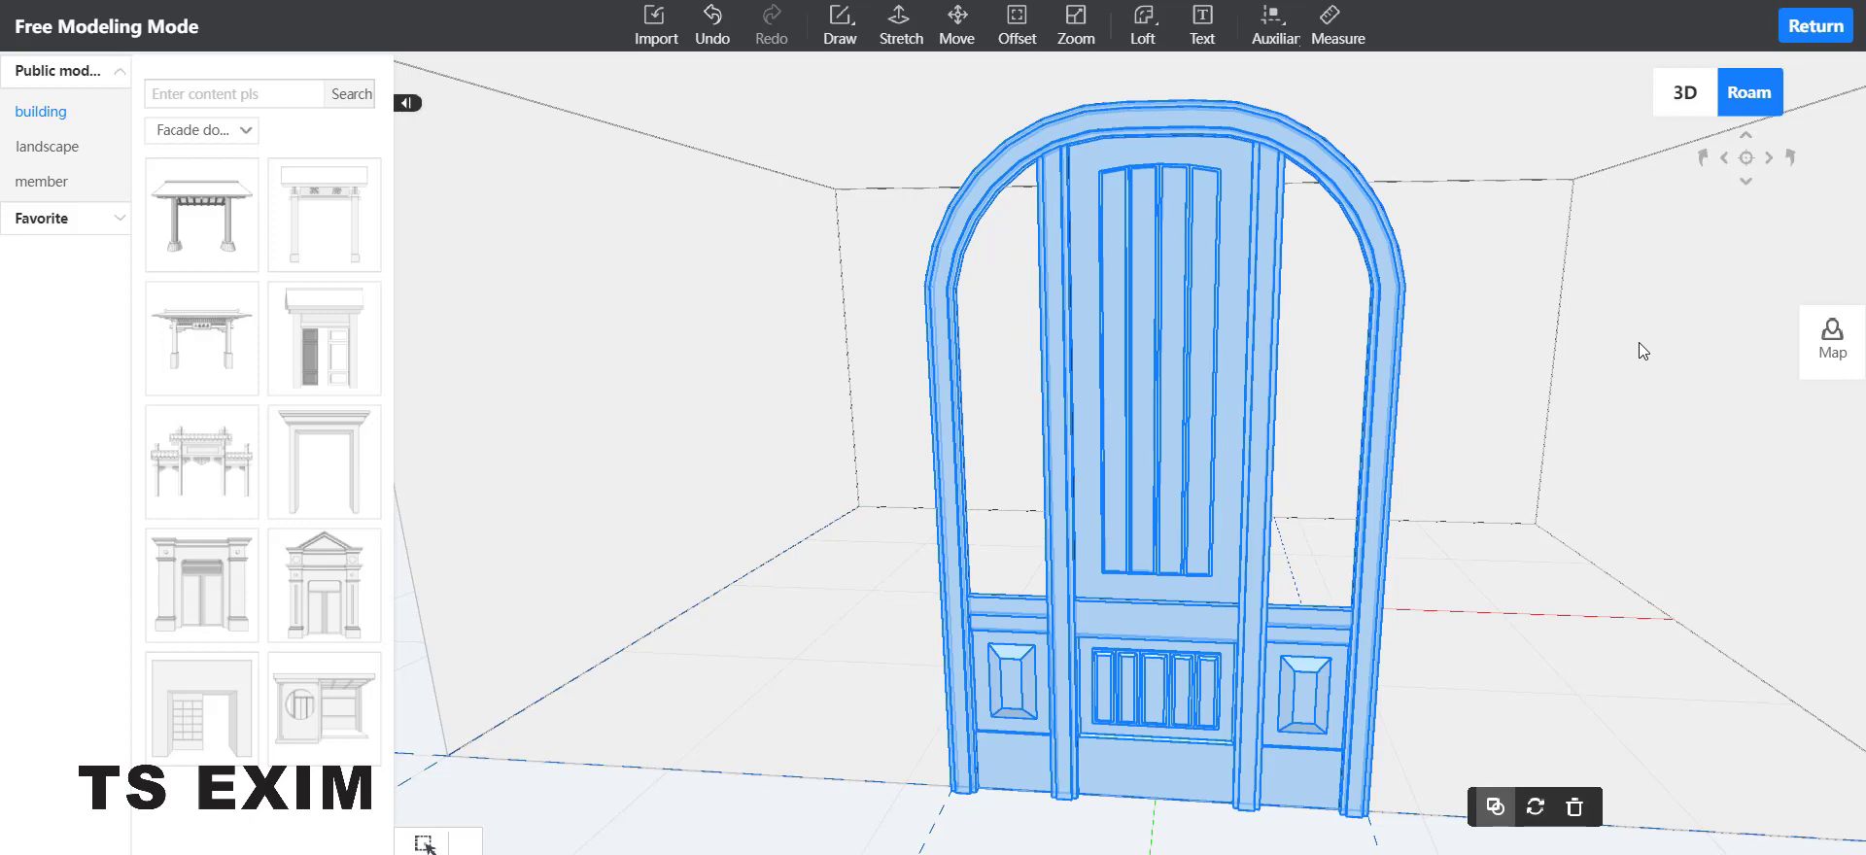
pyautogui.click(1501, 807)
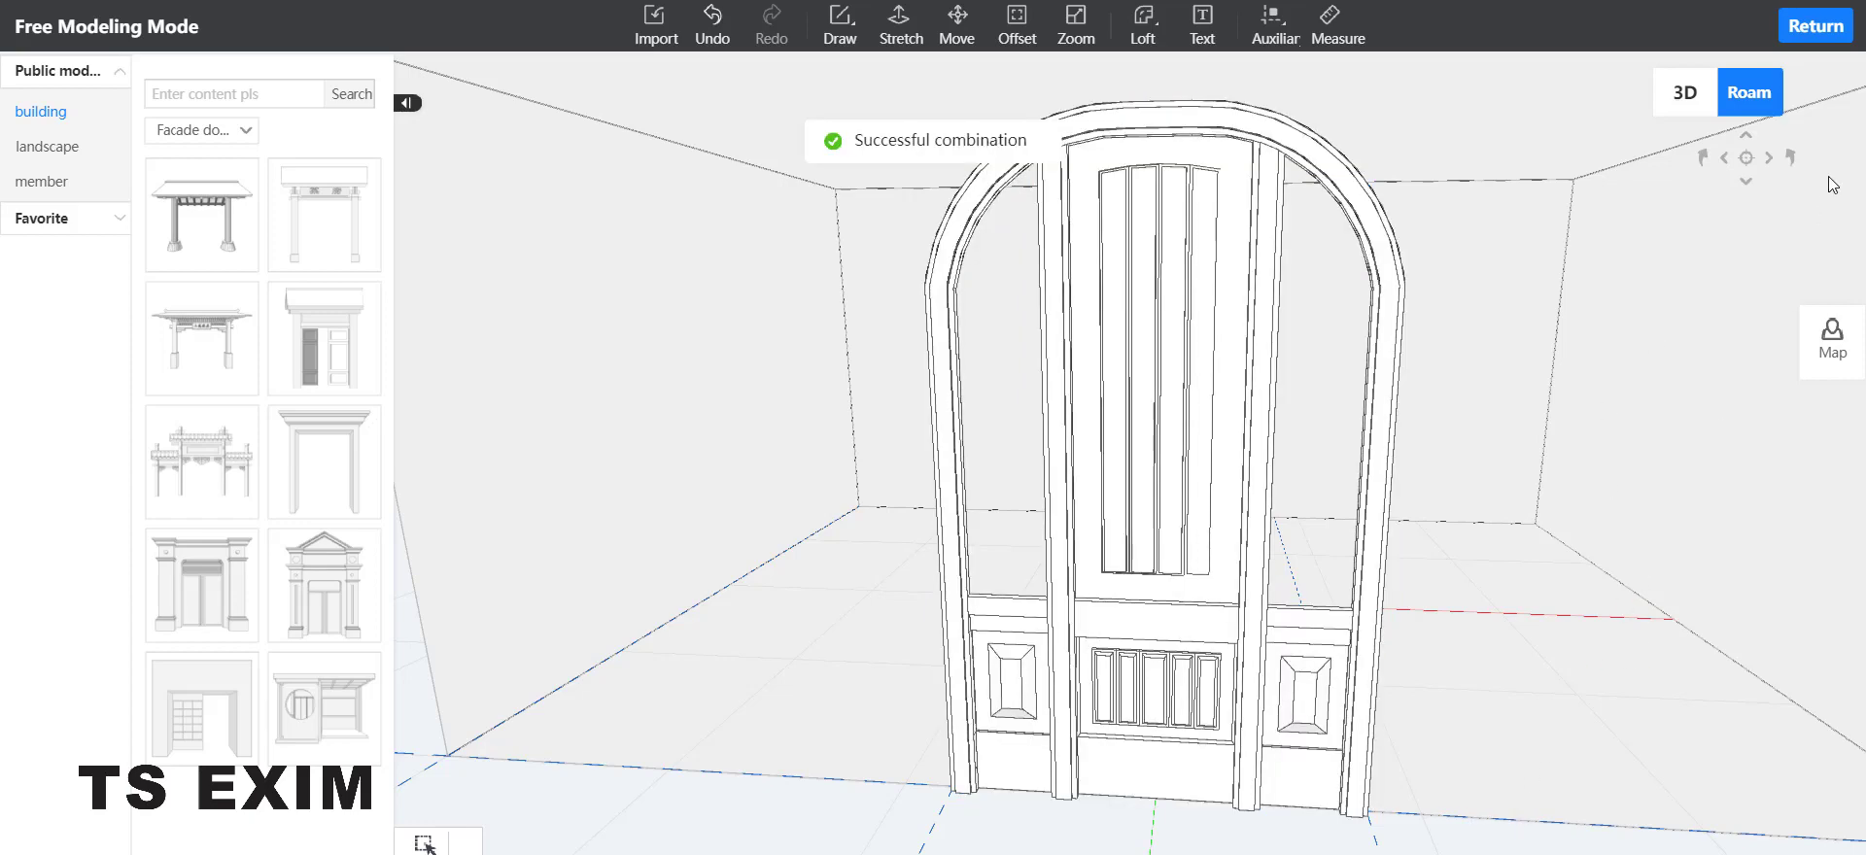
pyautogui.click(1815, 27)
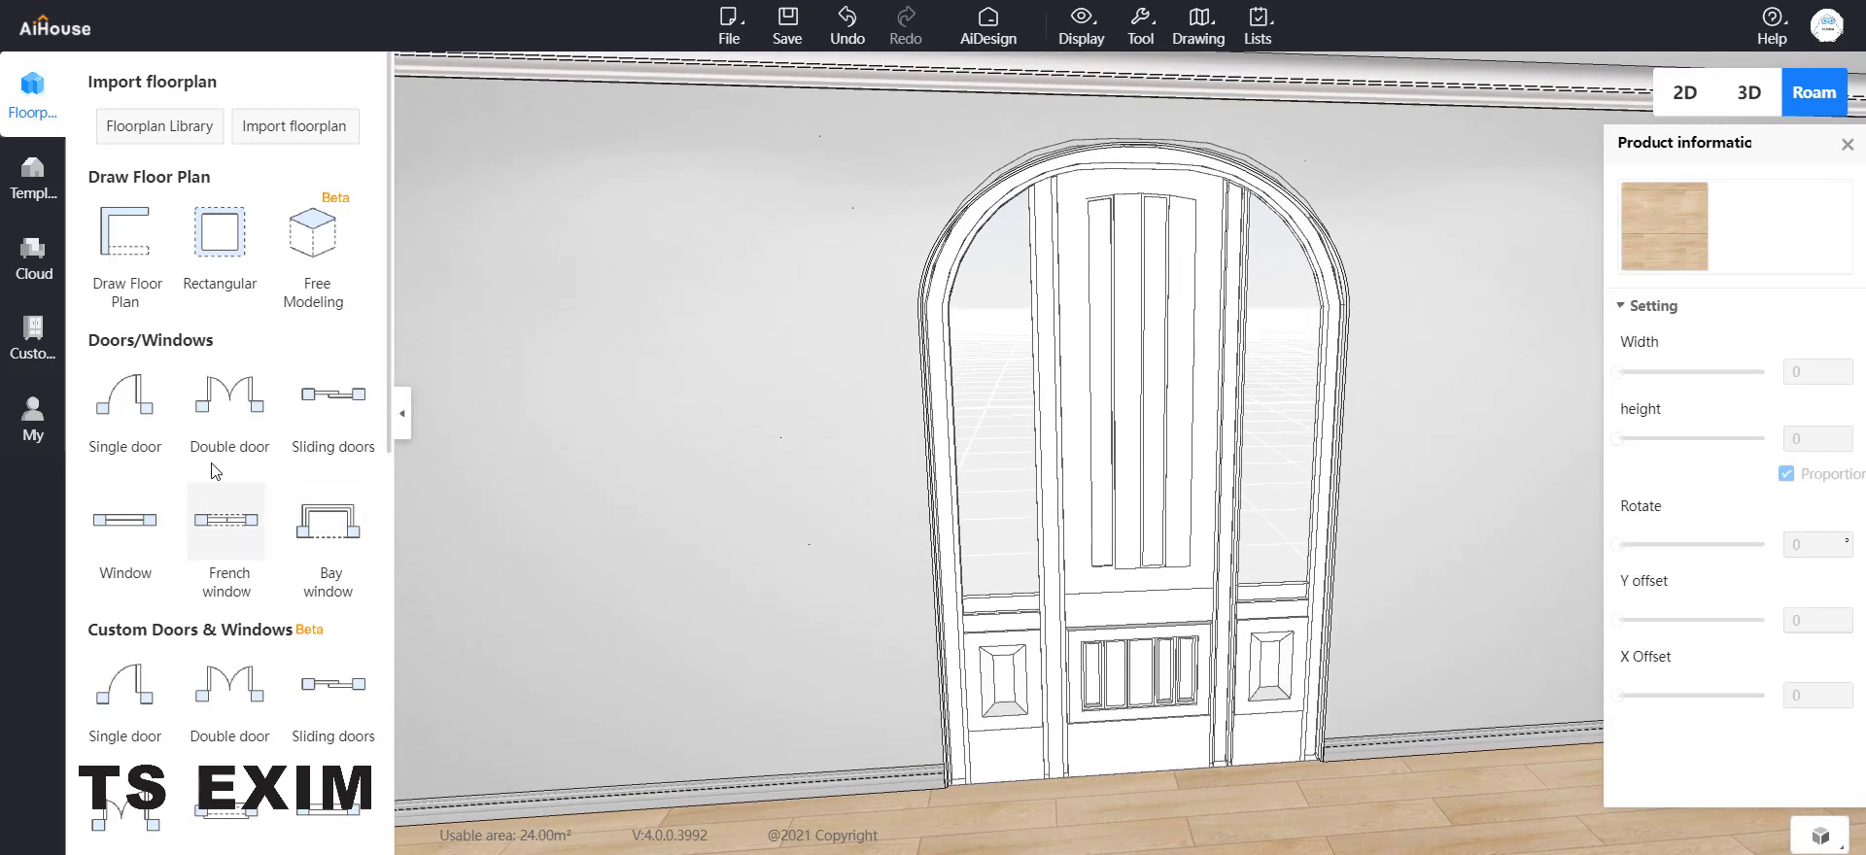
# Step: Open the System Cabinet design library and show the Panel class products of the Parts category
pyautogui.click(27, 367)
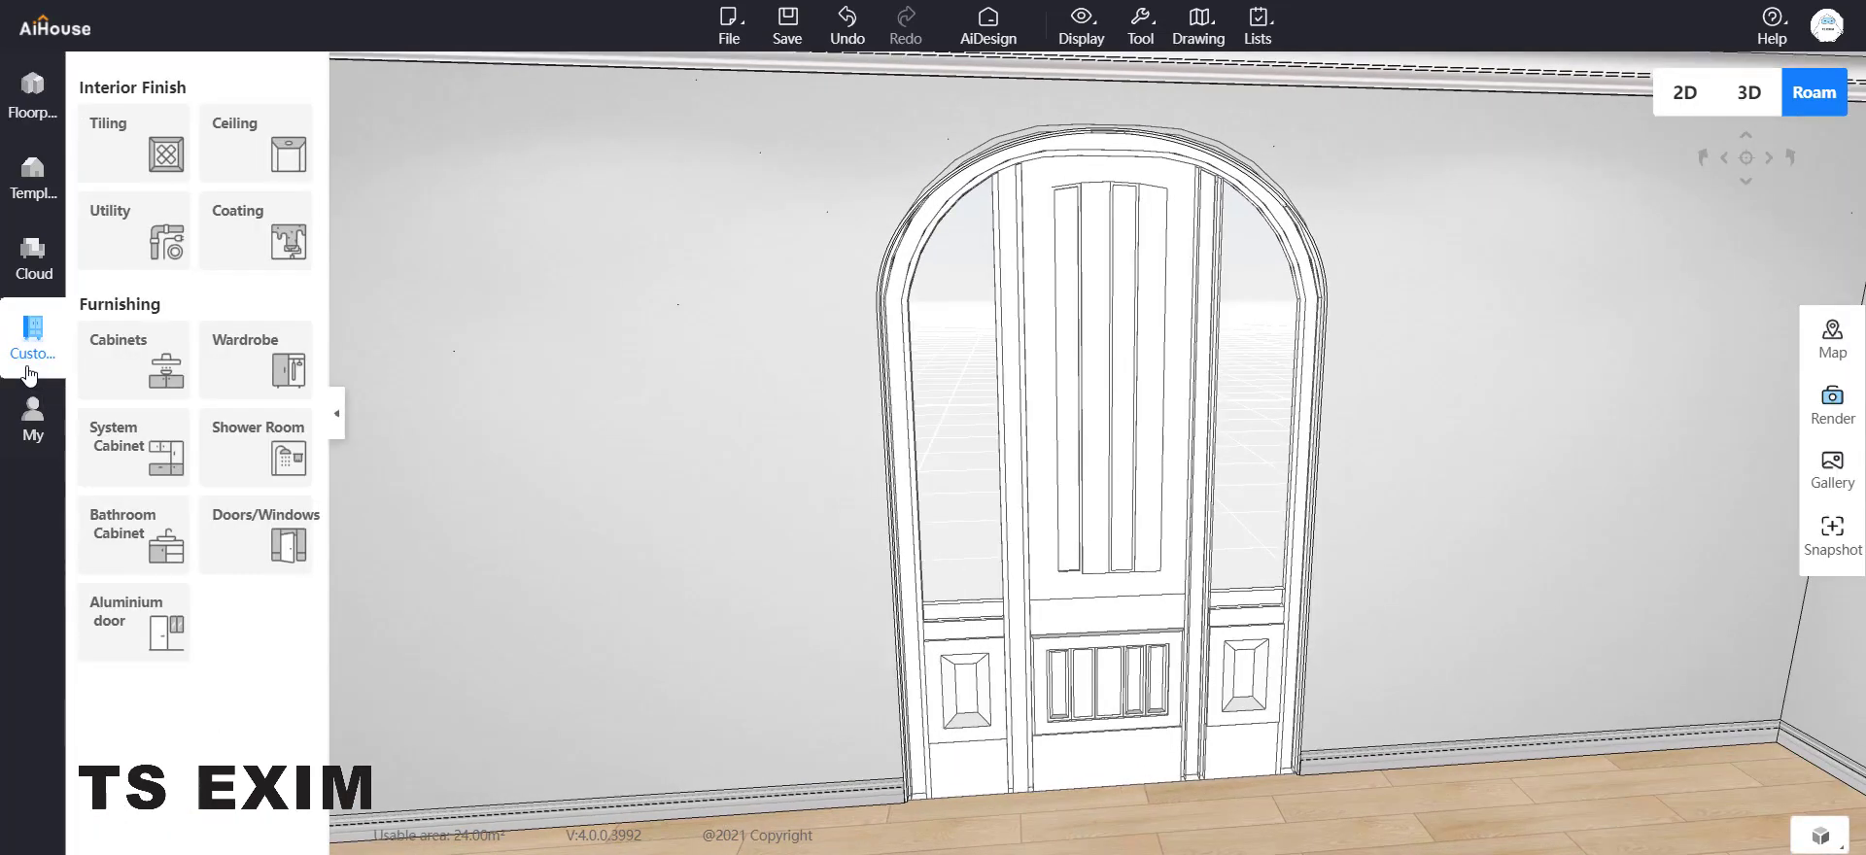
pyautogui.click(143, 471)
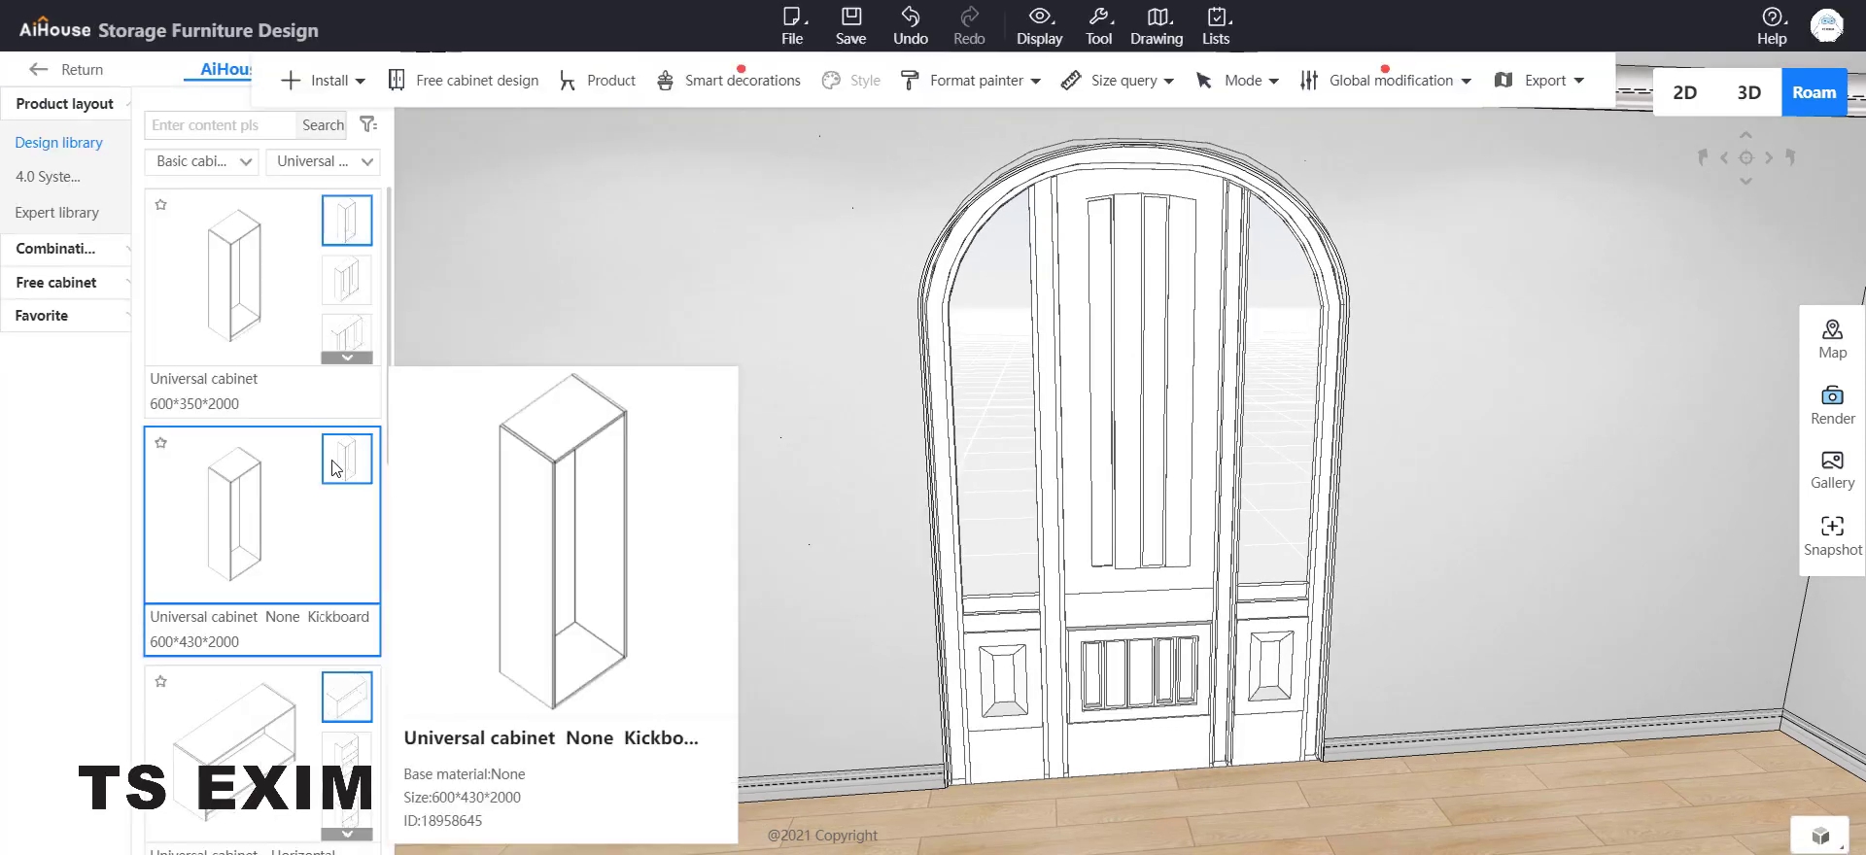
pyautogui.scroll(-5, 340, 469)
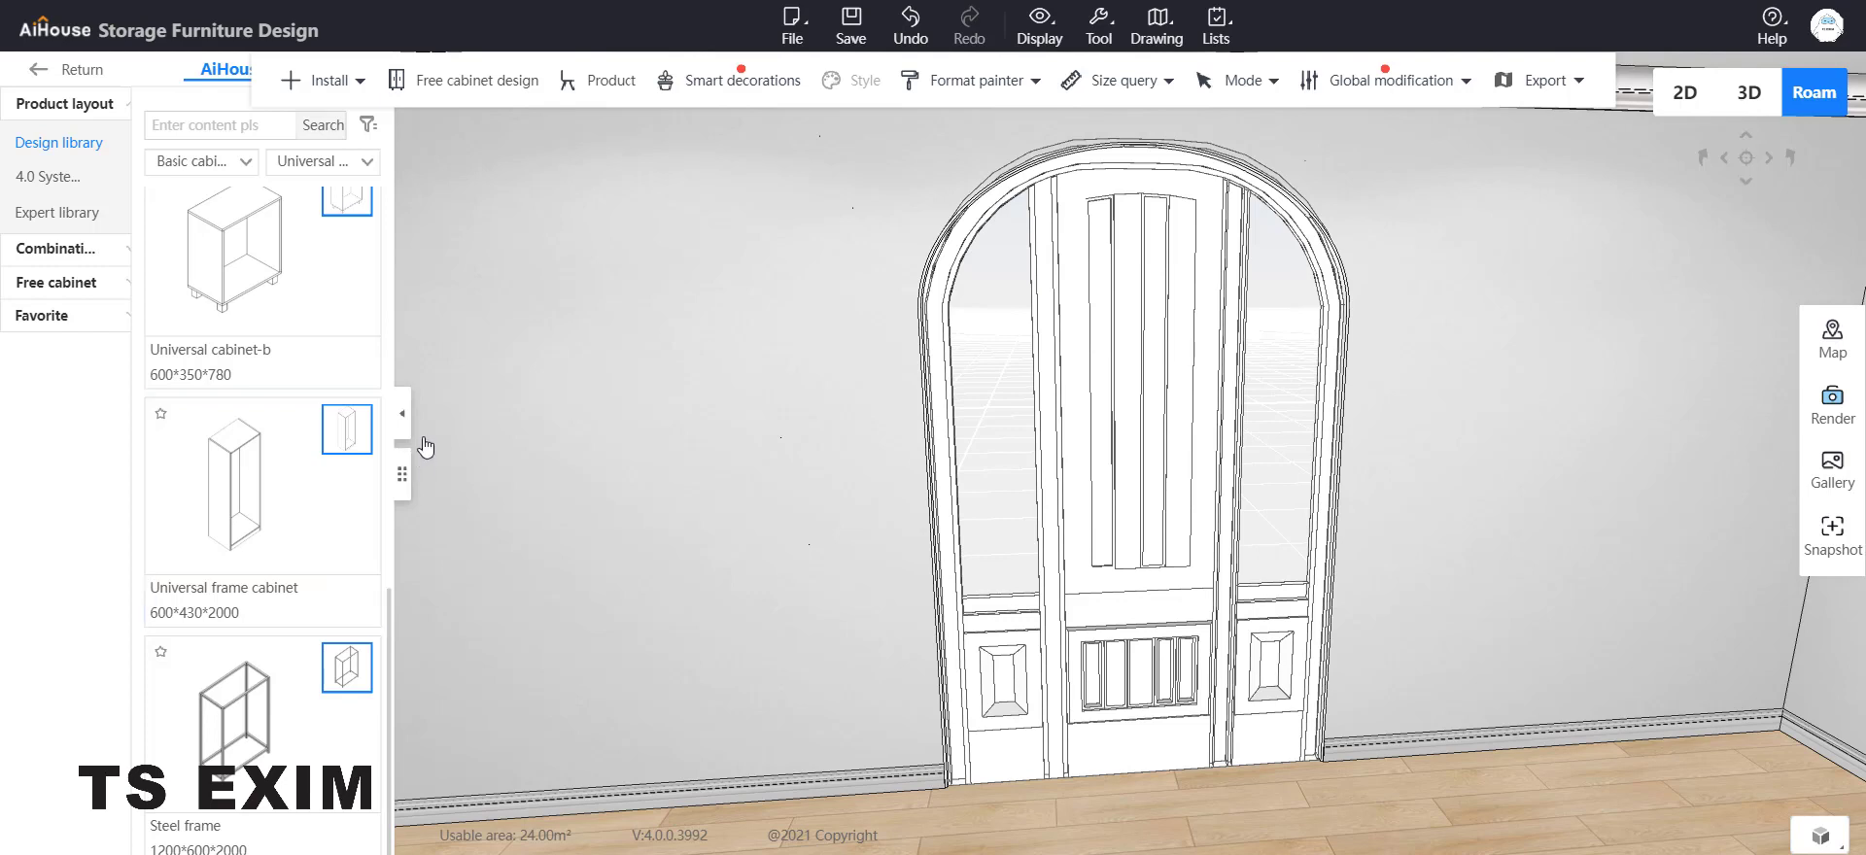
pyautogui.click(189, 166)
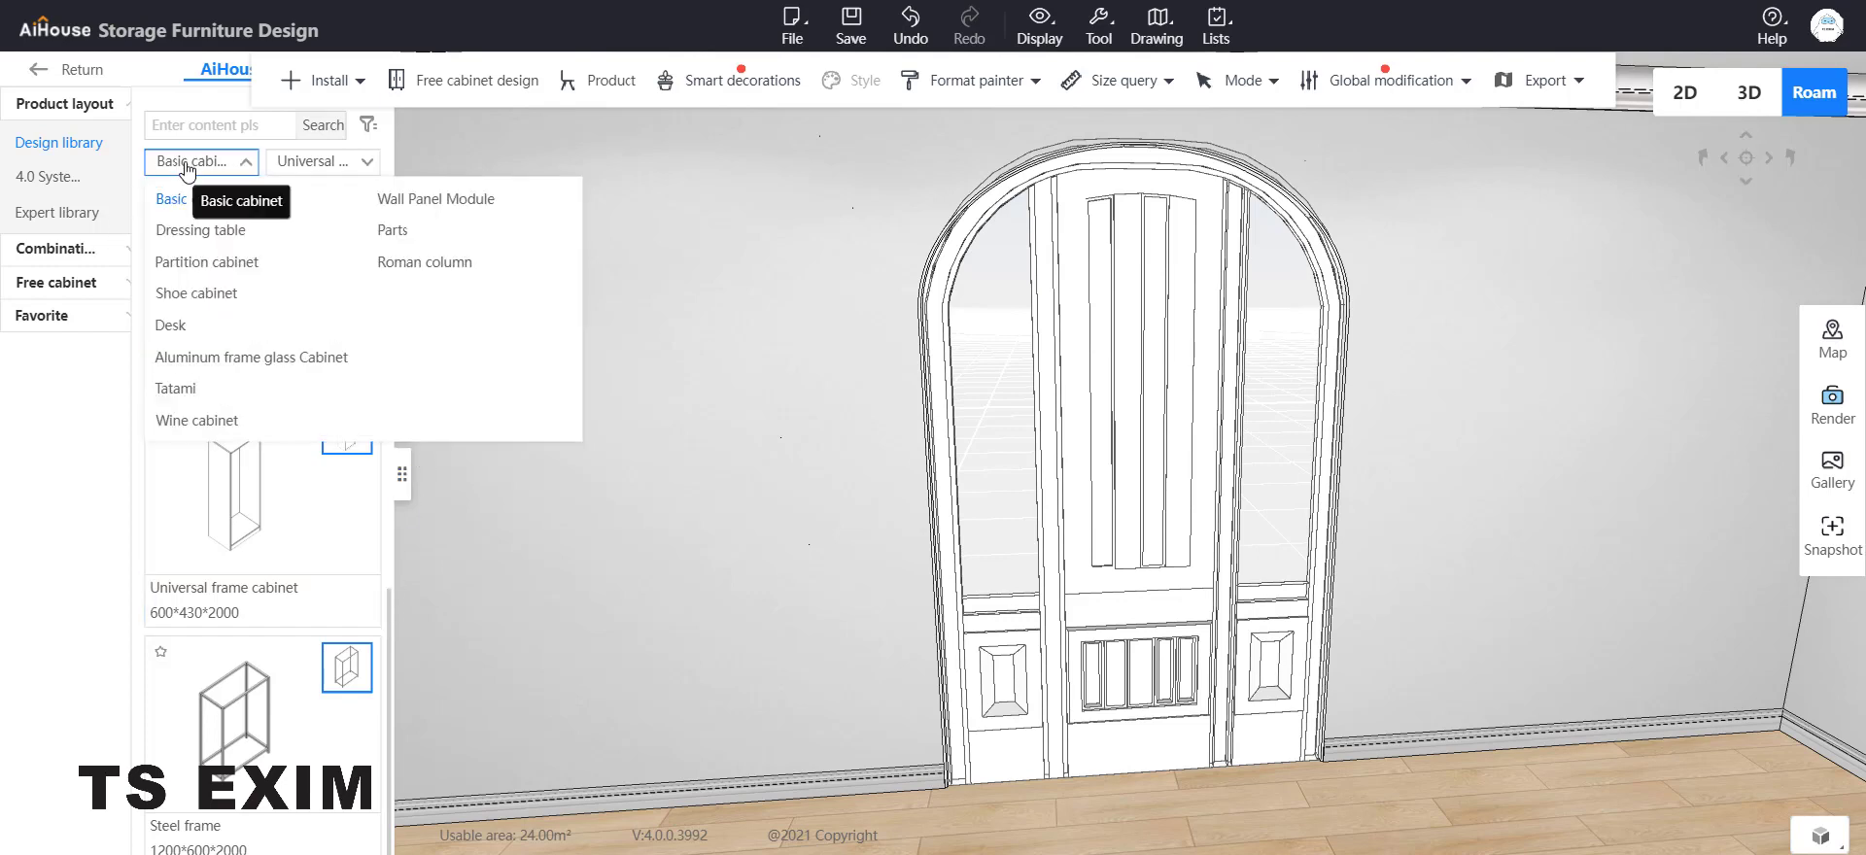
pyautogui.click(393, 232)
pyautogui.click(367, 173)
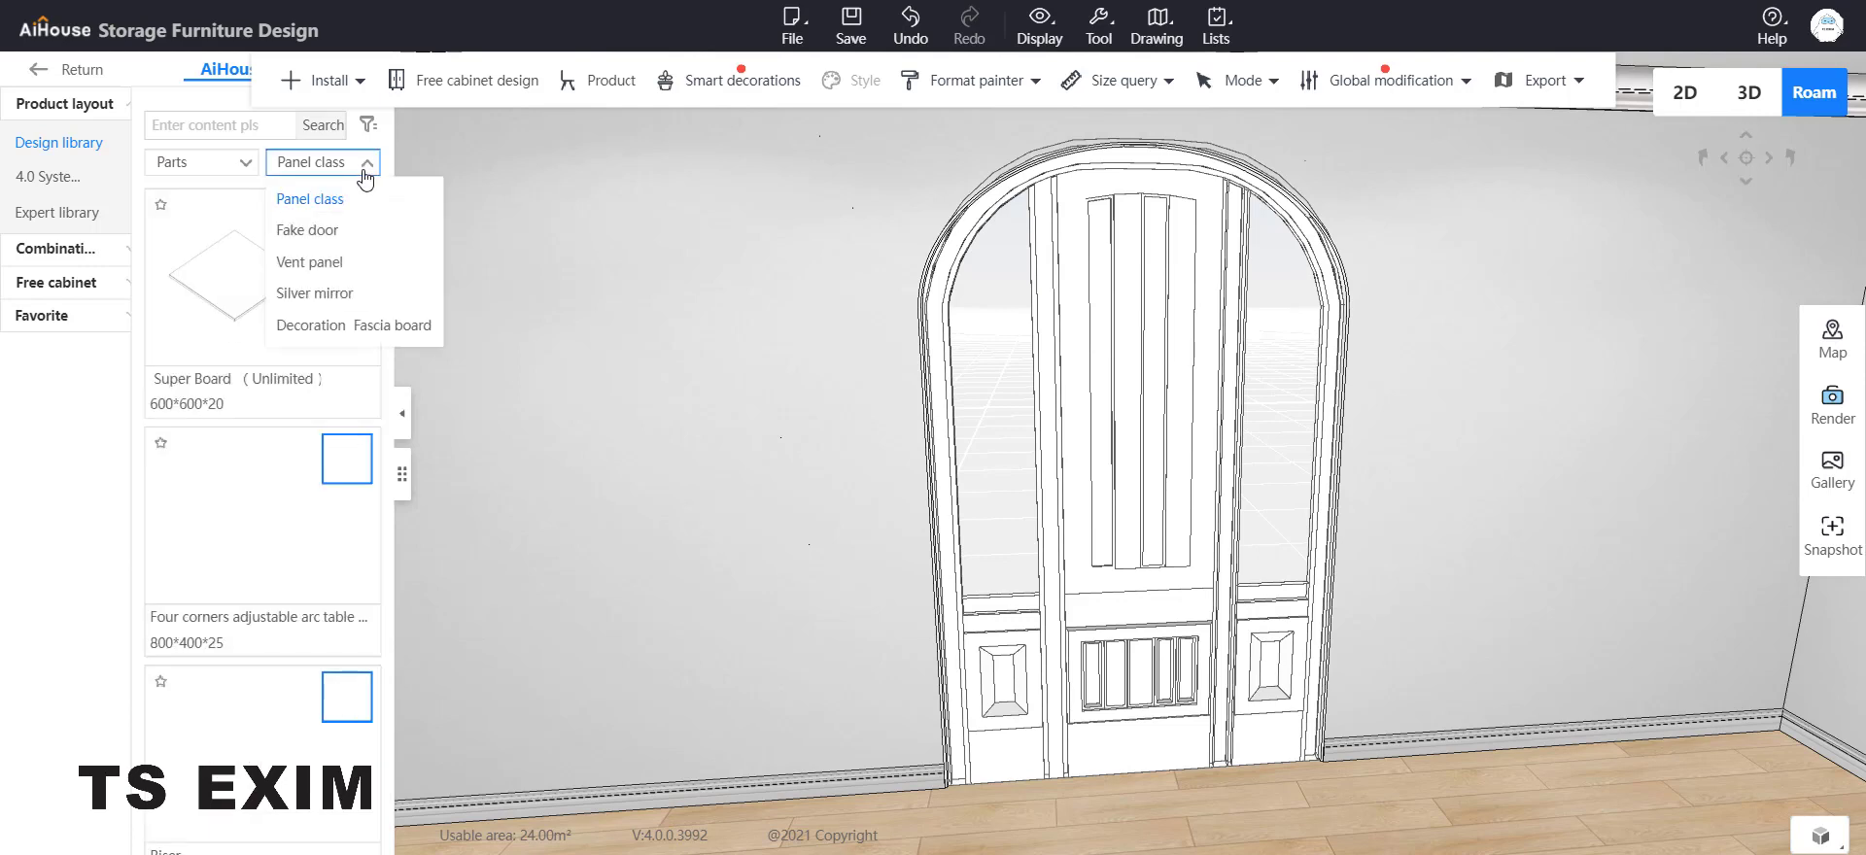
# Step: Place a 600×600×20 Super Board (Unlimited) flat on the floor to the left of the arched model
pyautogui.click(364, 175)
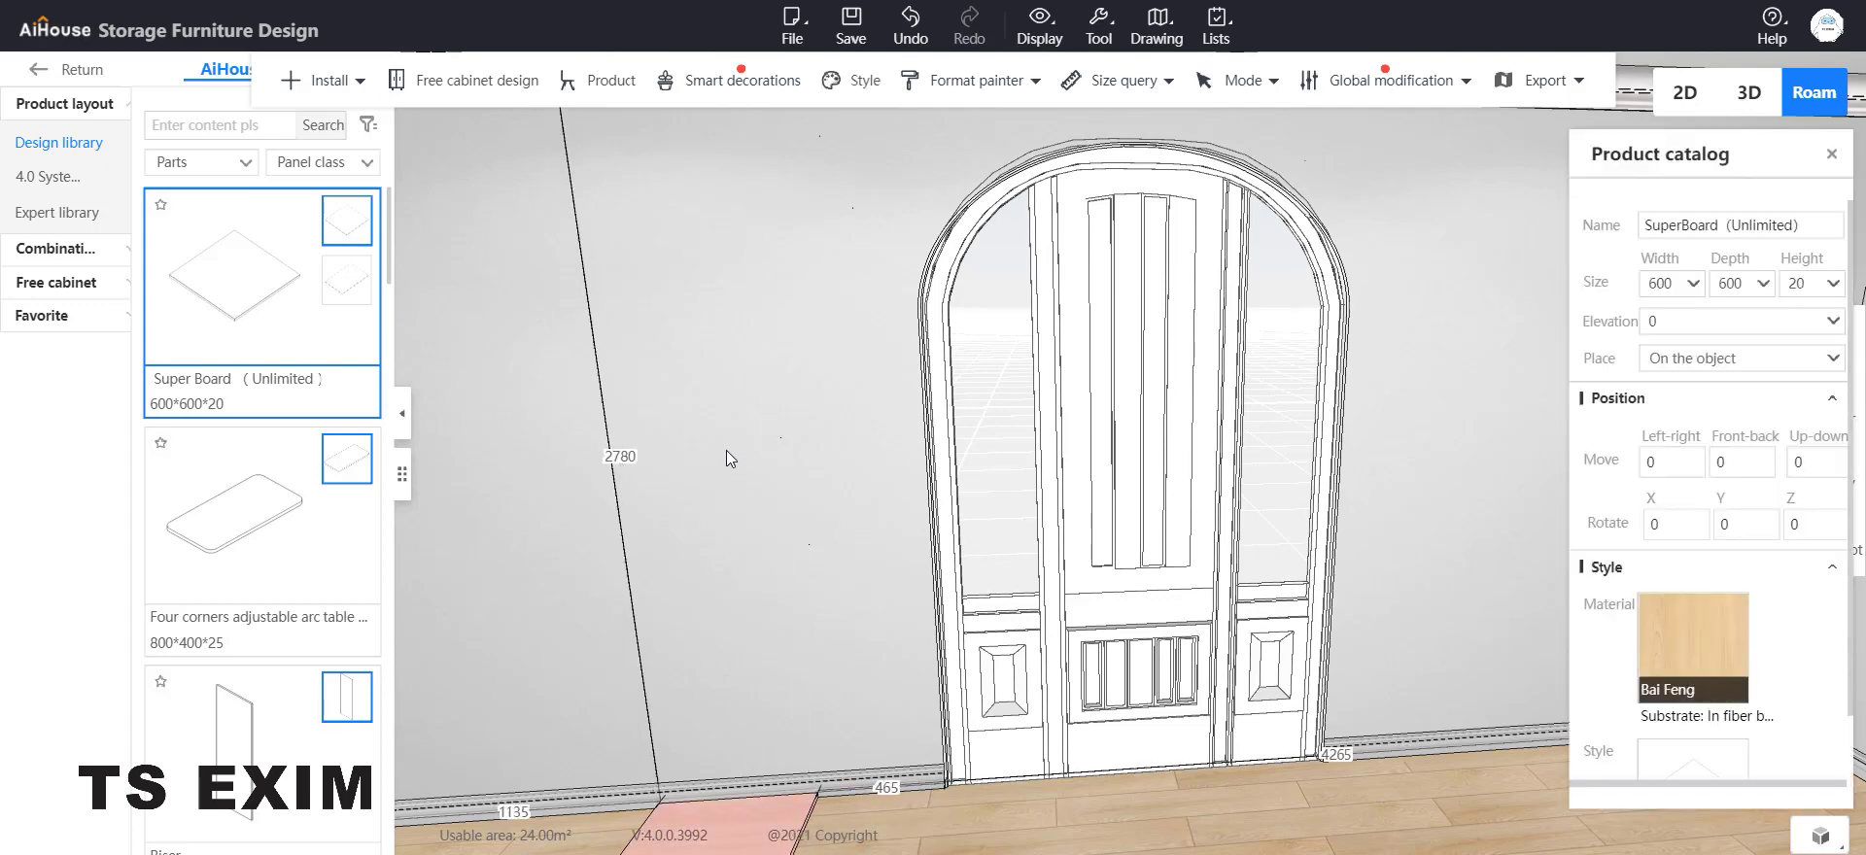
pyautogui.scroll(-3, 806, 659)
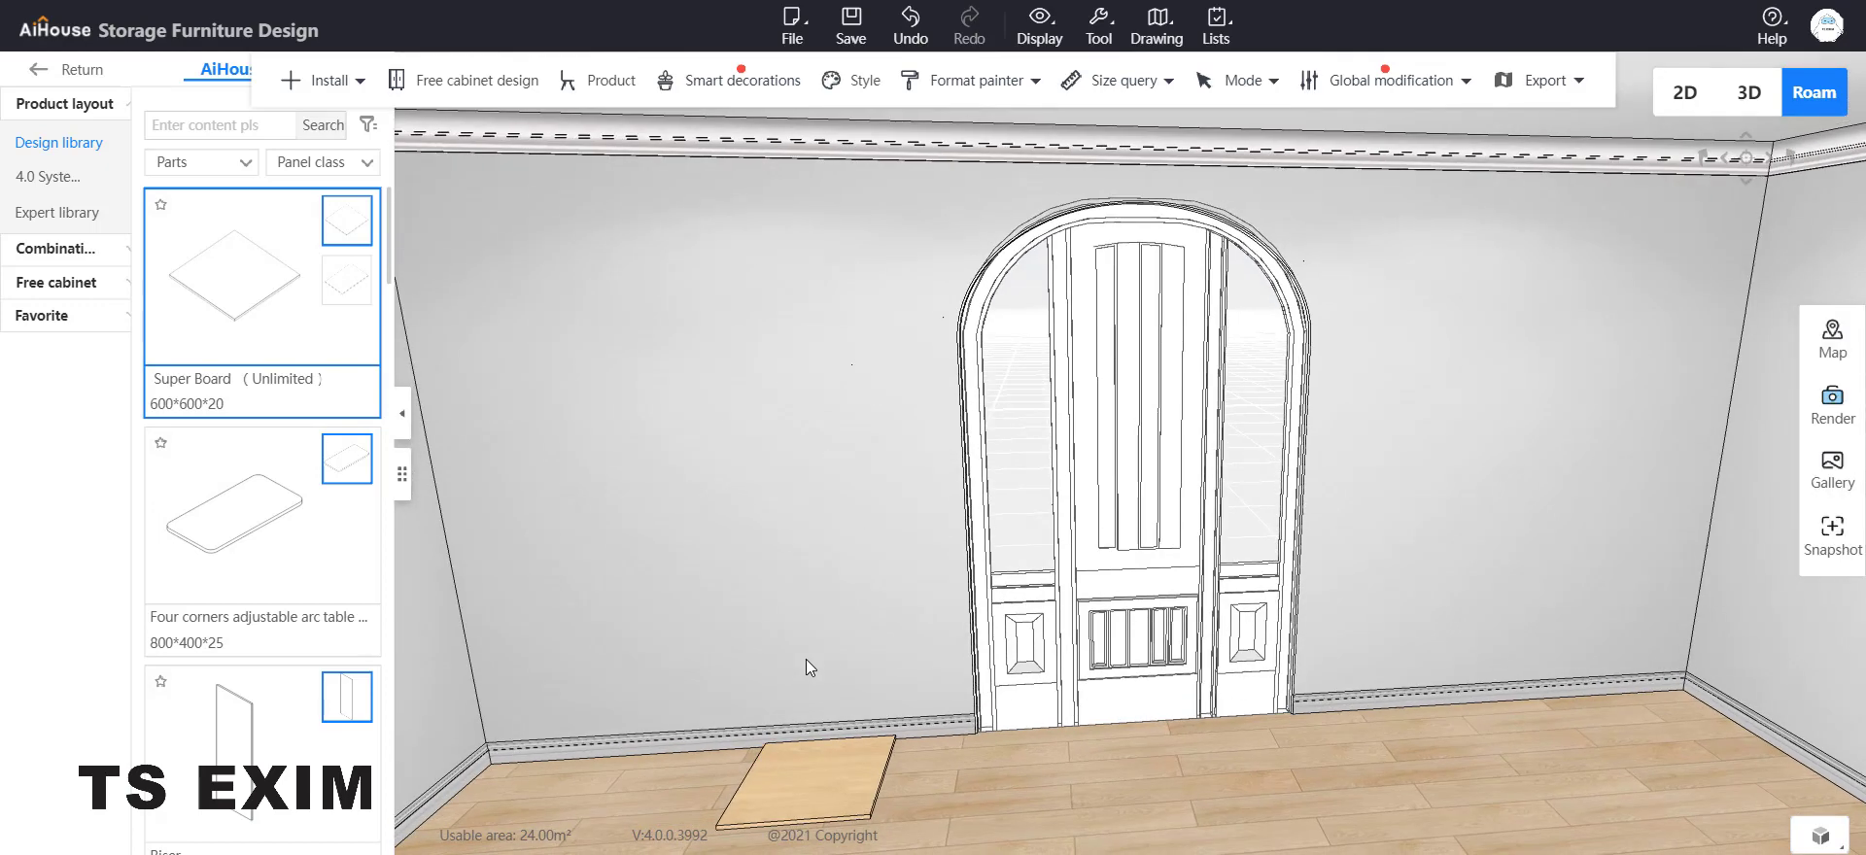
pyautogui.scroll(2, 852, 761)
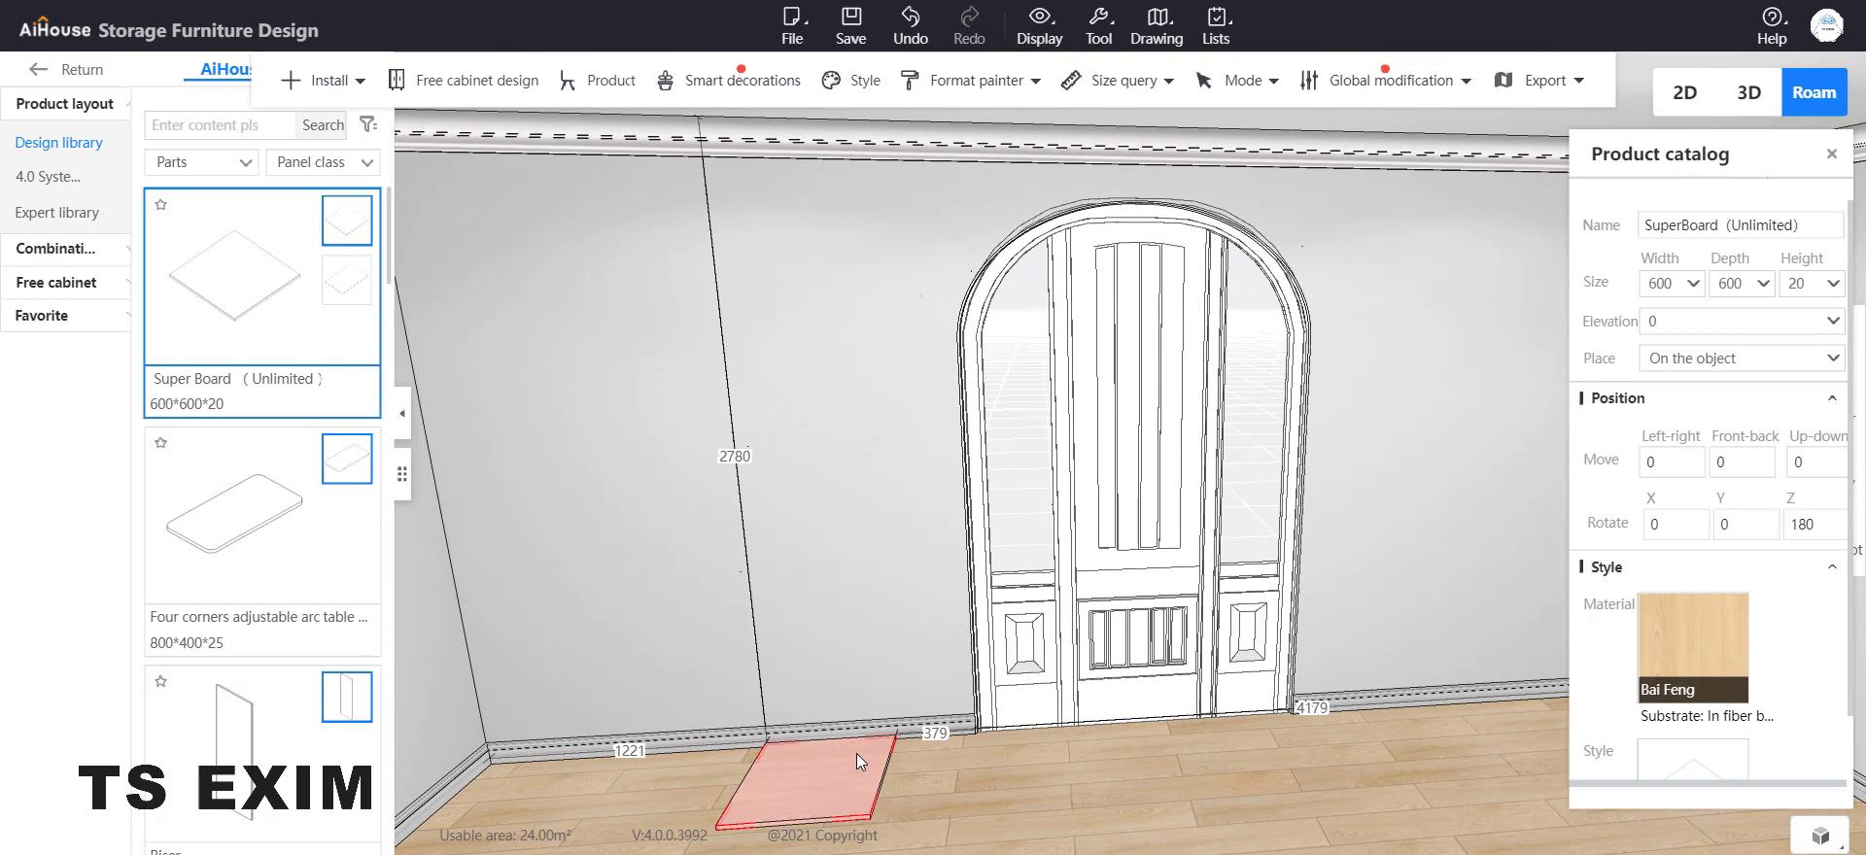
# Step: Rotate the Super Board to -90° about the X axis so it stands upright
pyautogui.press('c')
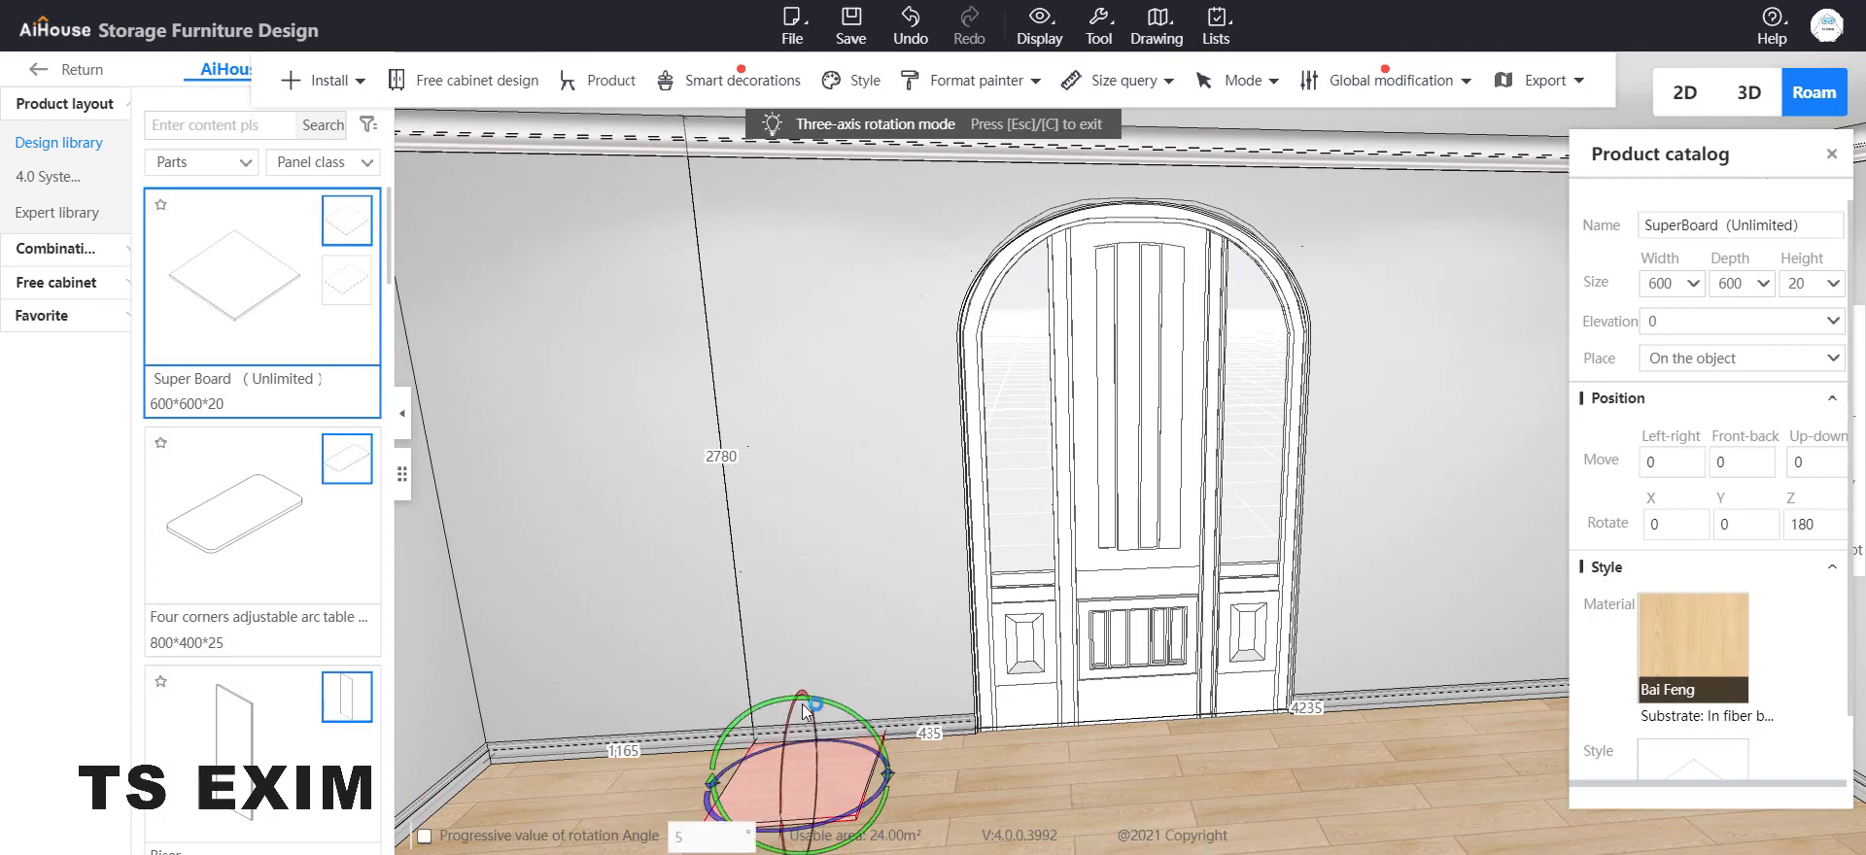
pyautogui.moveTo(914, 803); pyautogui.dragTo(844, 817)
pyautogui.click(1009, 709)
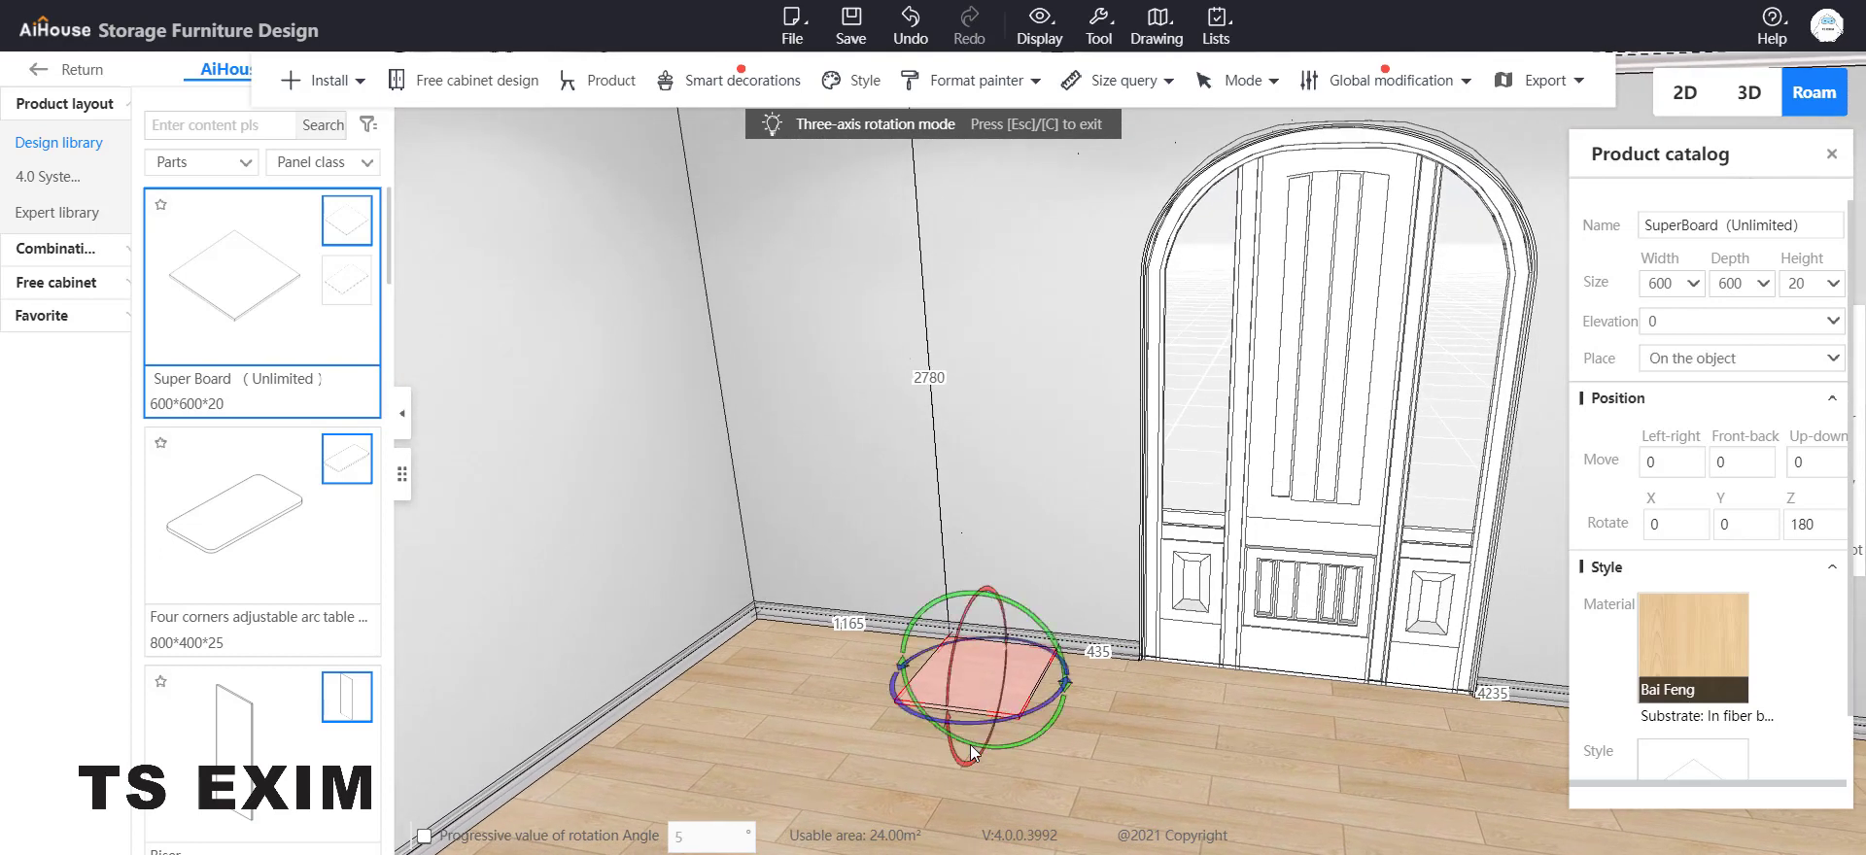
pyautogui.moveTo(970, 762); pyautogui.dragTo(931, 645)
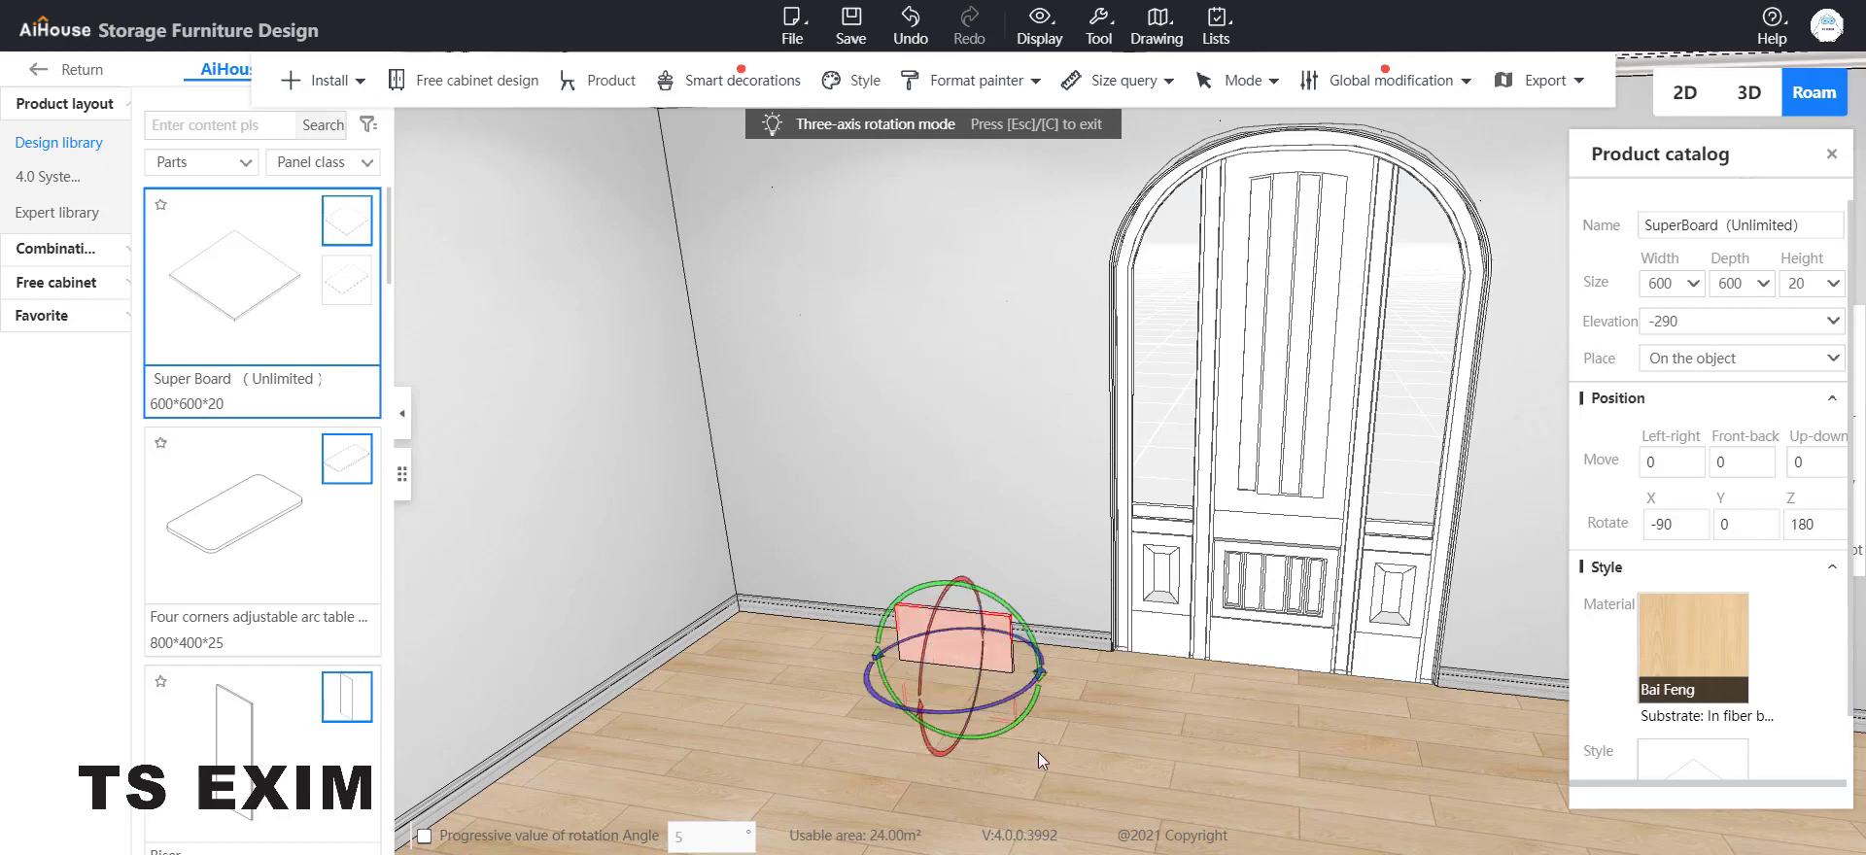
pyautogui.rightClick(1039, 753)
pyautogui.click(948, 750)
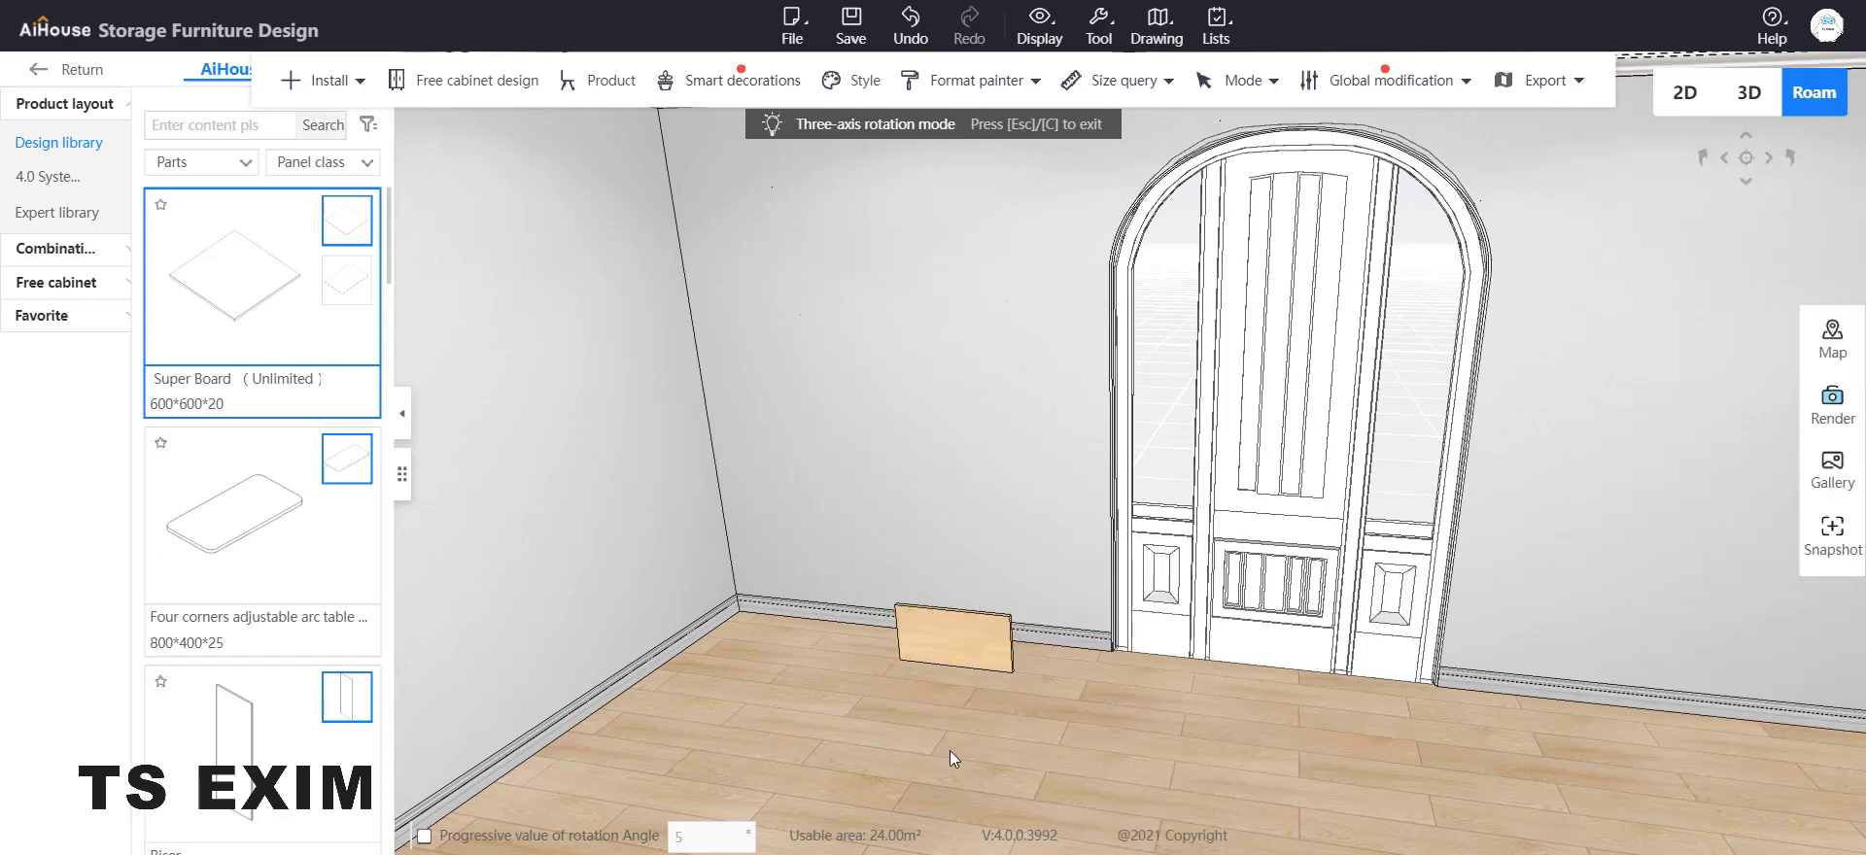
pyautogui.click(974, 661)
pyautogui.press('Escape')
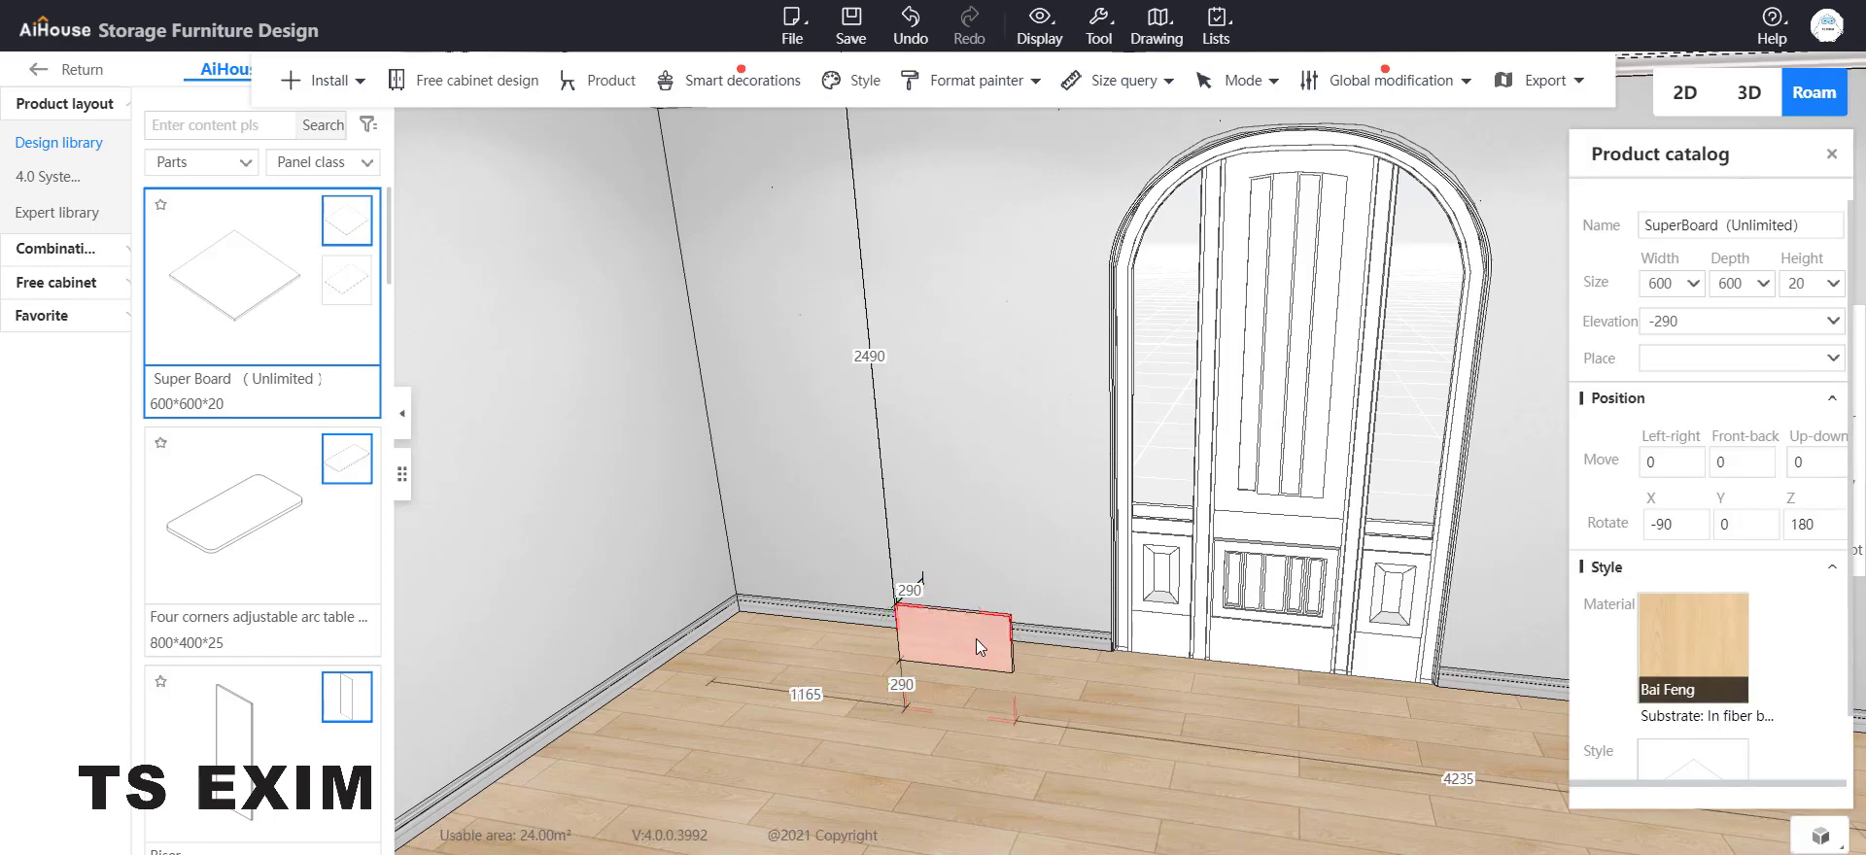
# Step: Raise the upright board with three-axis movement to an elevation of about 462.5
pyautogui.click(976, 639)
pyautogui.moveTo(952, 545); pyautogui.dragTo(962, 408)
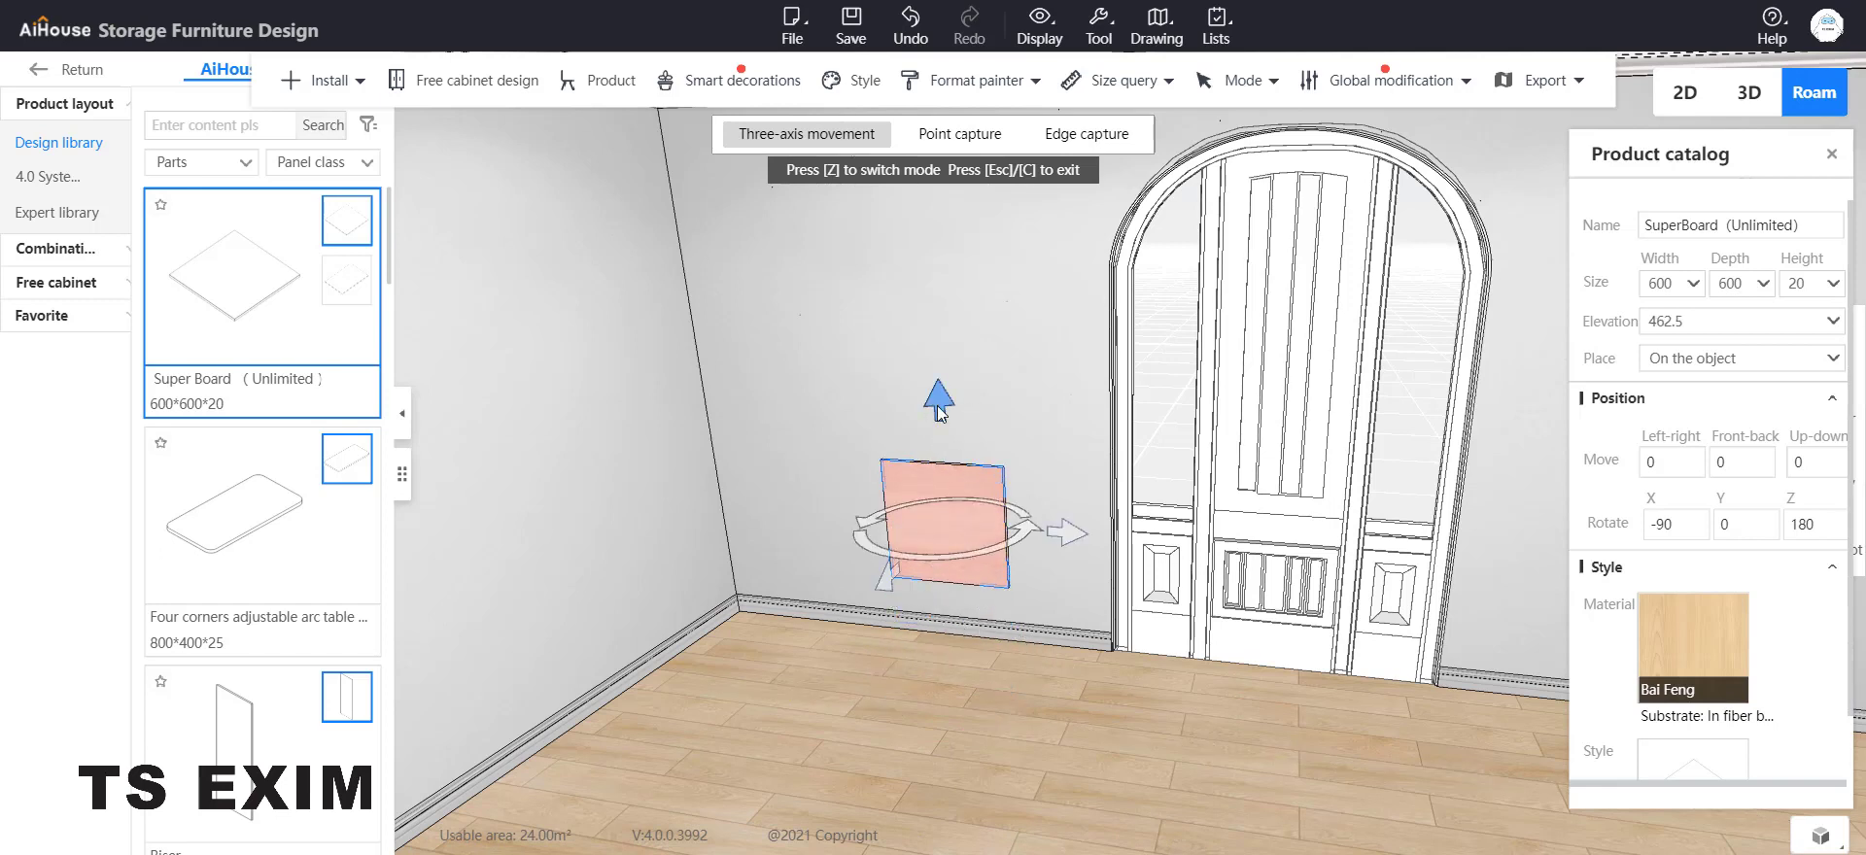
# Step: Set the upright board's width to 400
pyautogui.click(1683, 282)
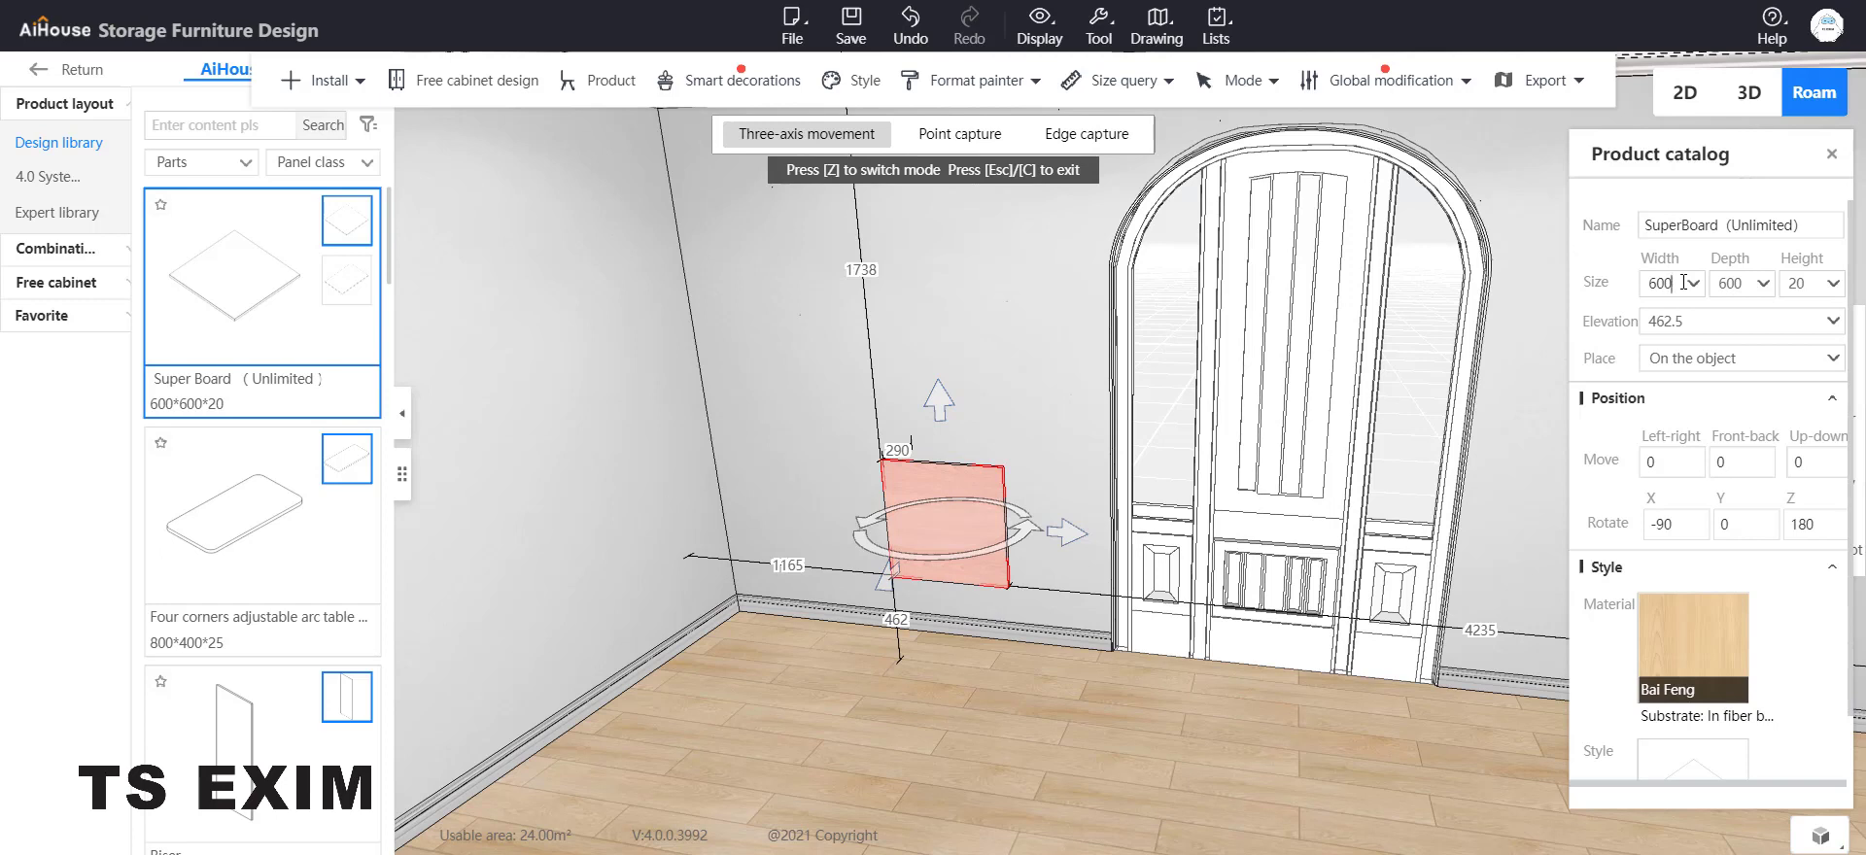
pyautogui.press('BackSpace')
pyautogui.press('Return')
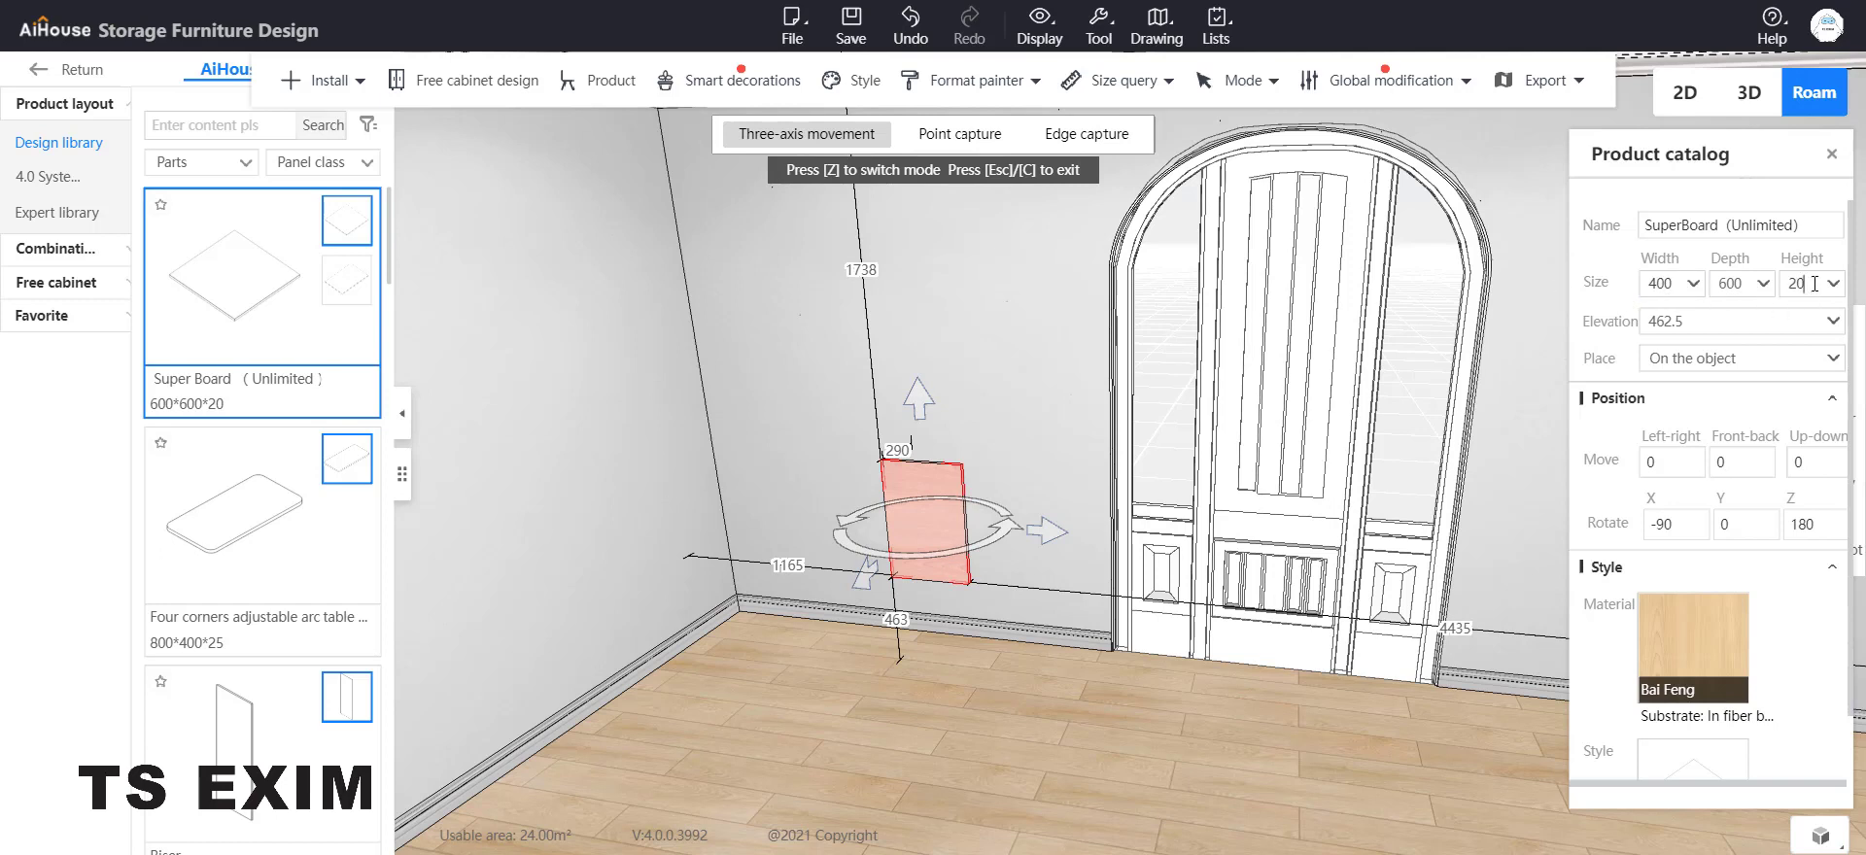
# Step: Try a height of 1300 on the upright board and undo that change
pyautogui.press('BackSpace')
pyautogui.press('BackSpace')
pyautogui.write('130')
pyautogui.press('Return')
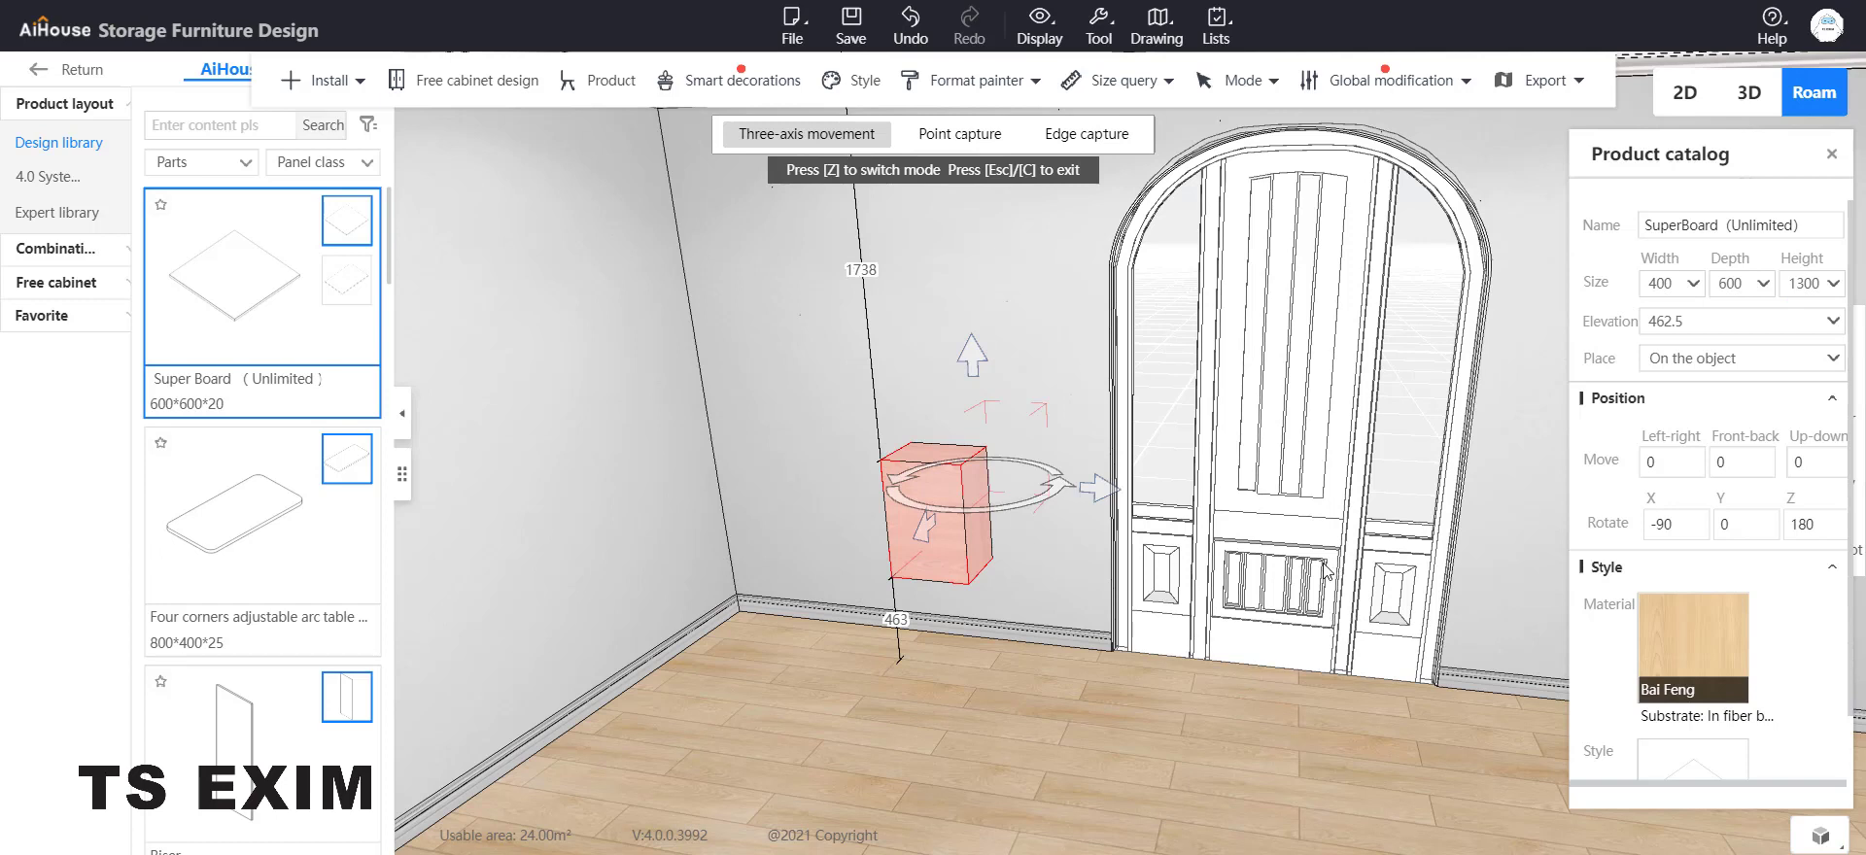
pyautogui.hotkey('ctrl', 'z')
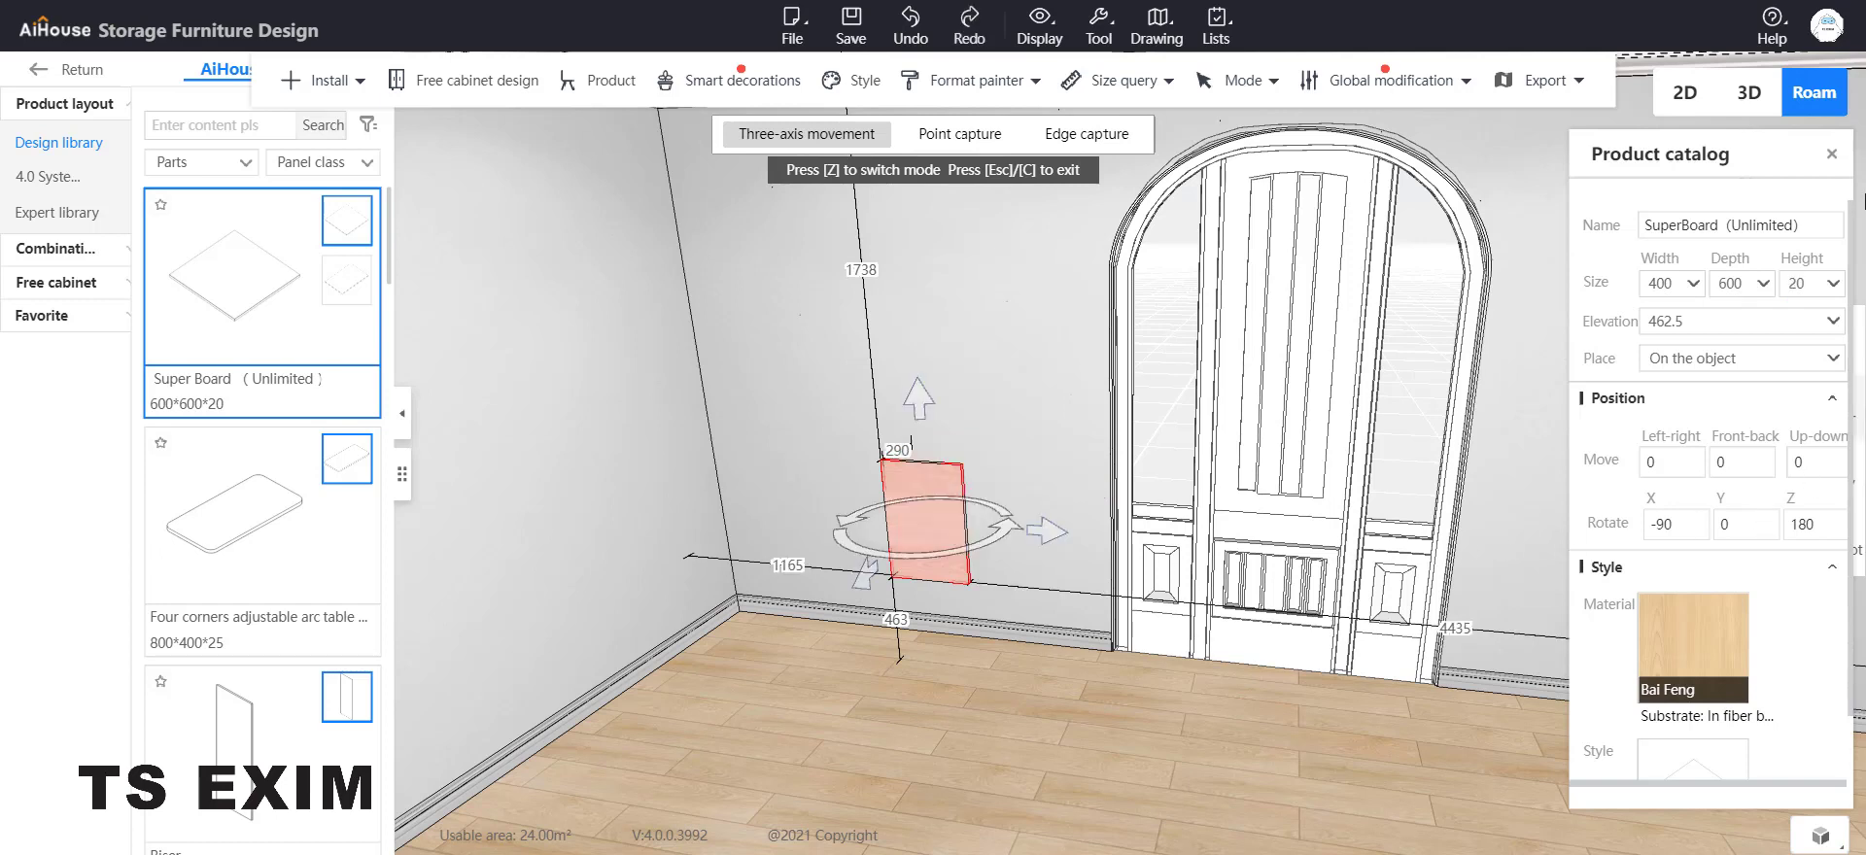
# Step: Set the upright board's depth to 1300
pyautogui.click(1743, 285)
pyautogui.press('BackSpace')
pyautogui.press('BackSpace')
pyautogui.write('1300')
pyautogui.press('Return')
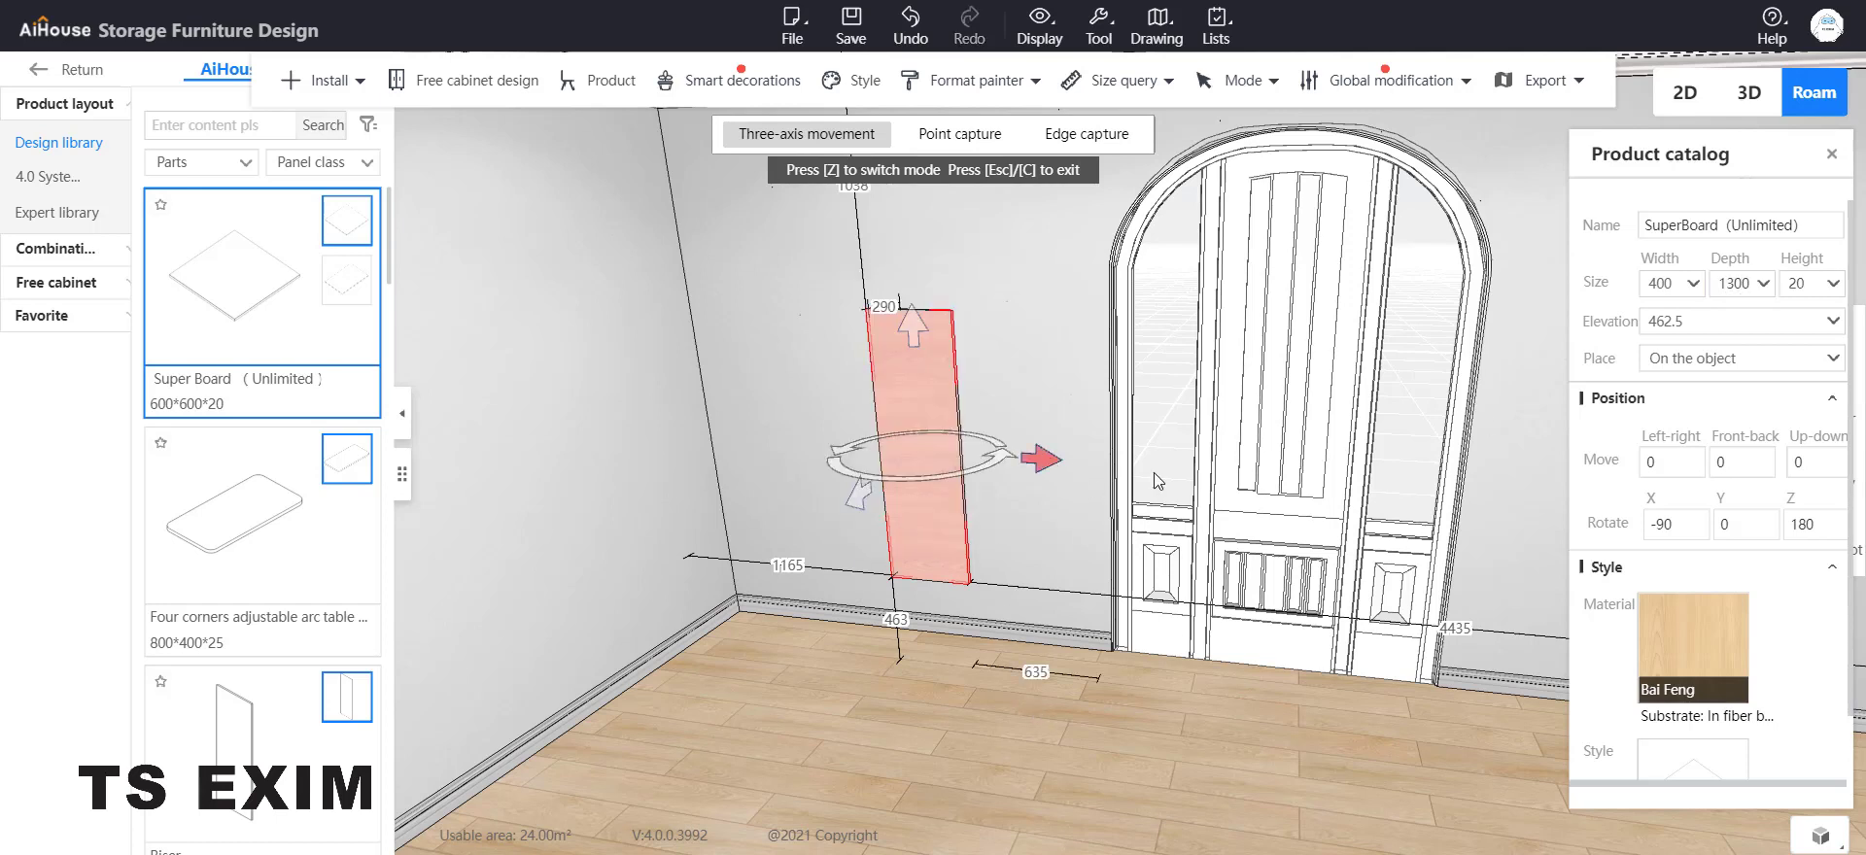
# Step: Move the board sideways along the wall until it stands in front of the arched door's right side opening
pyautogui.moveTo(1152, 473); pyautogui.dragTo(1580, 500)
pyautogui.moveTo(1465, 733); pyautogui.dragTo(1205, 802)
pyautogui.click(768, 559)
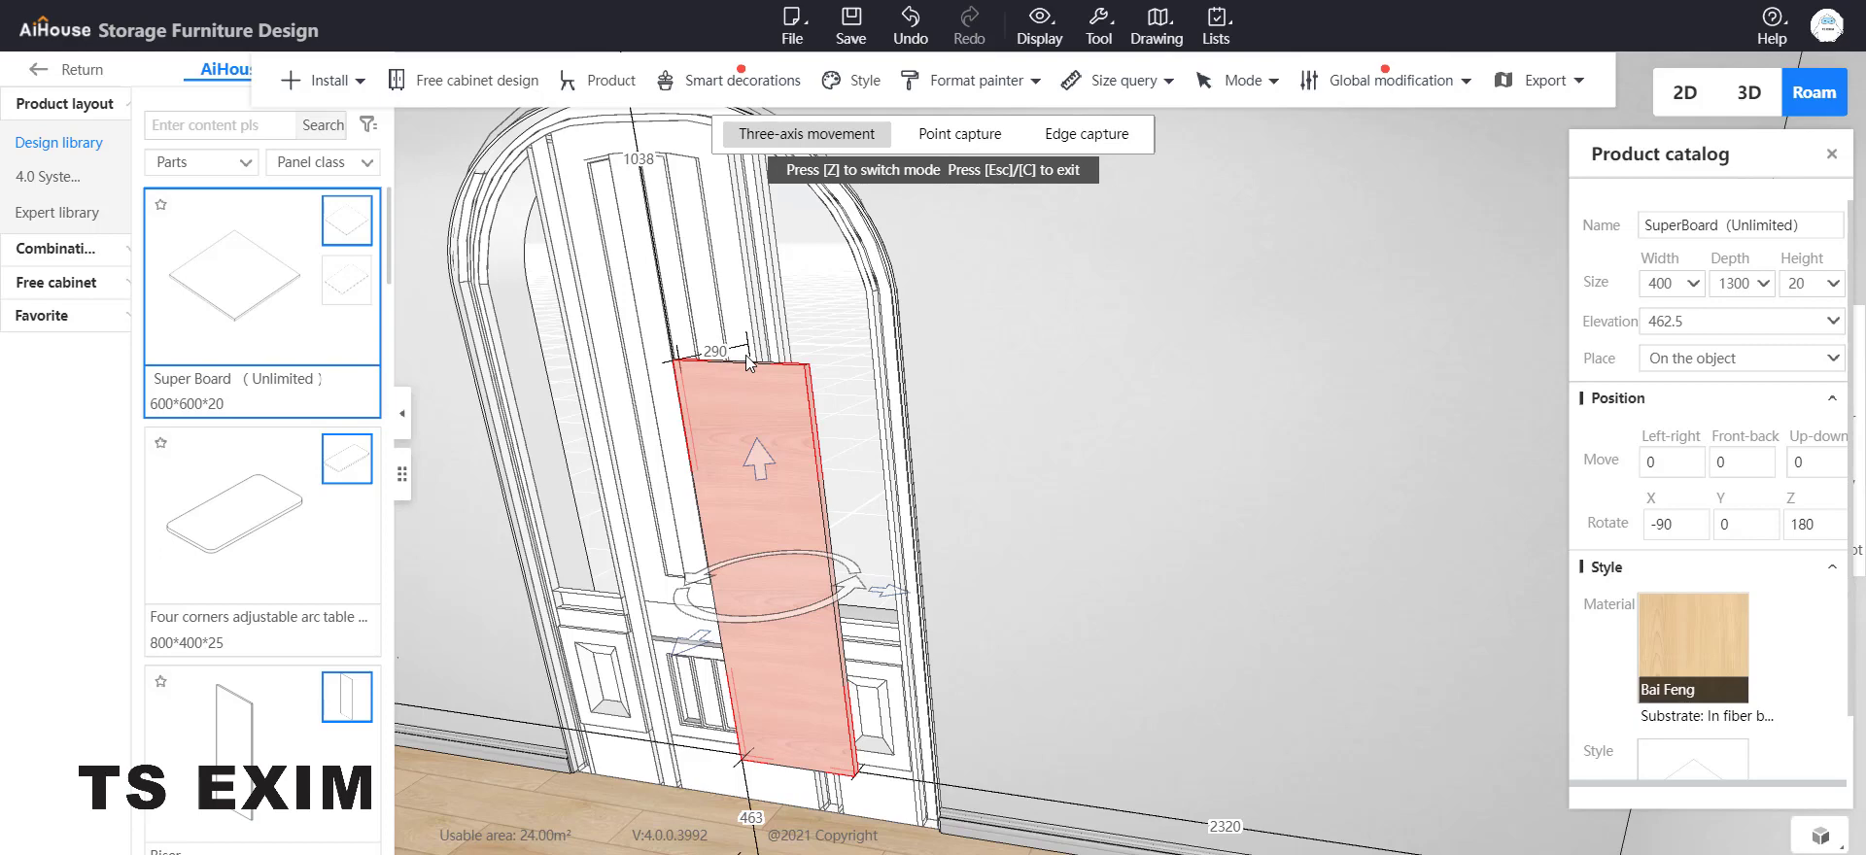
pyautogui.press('Return')
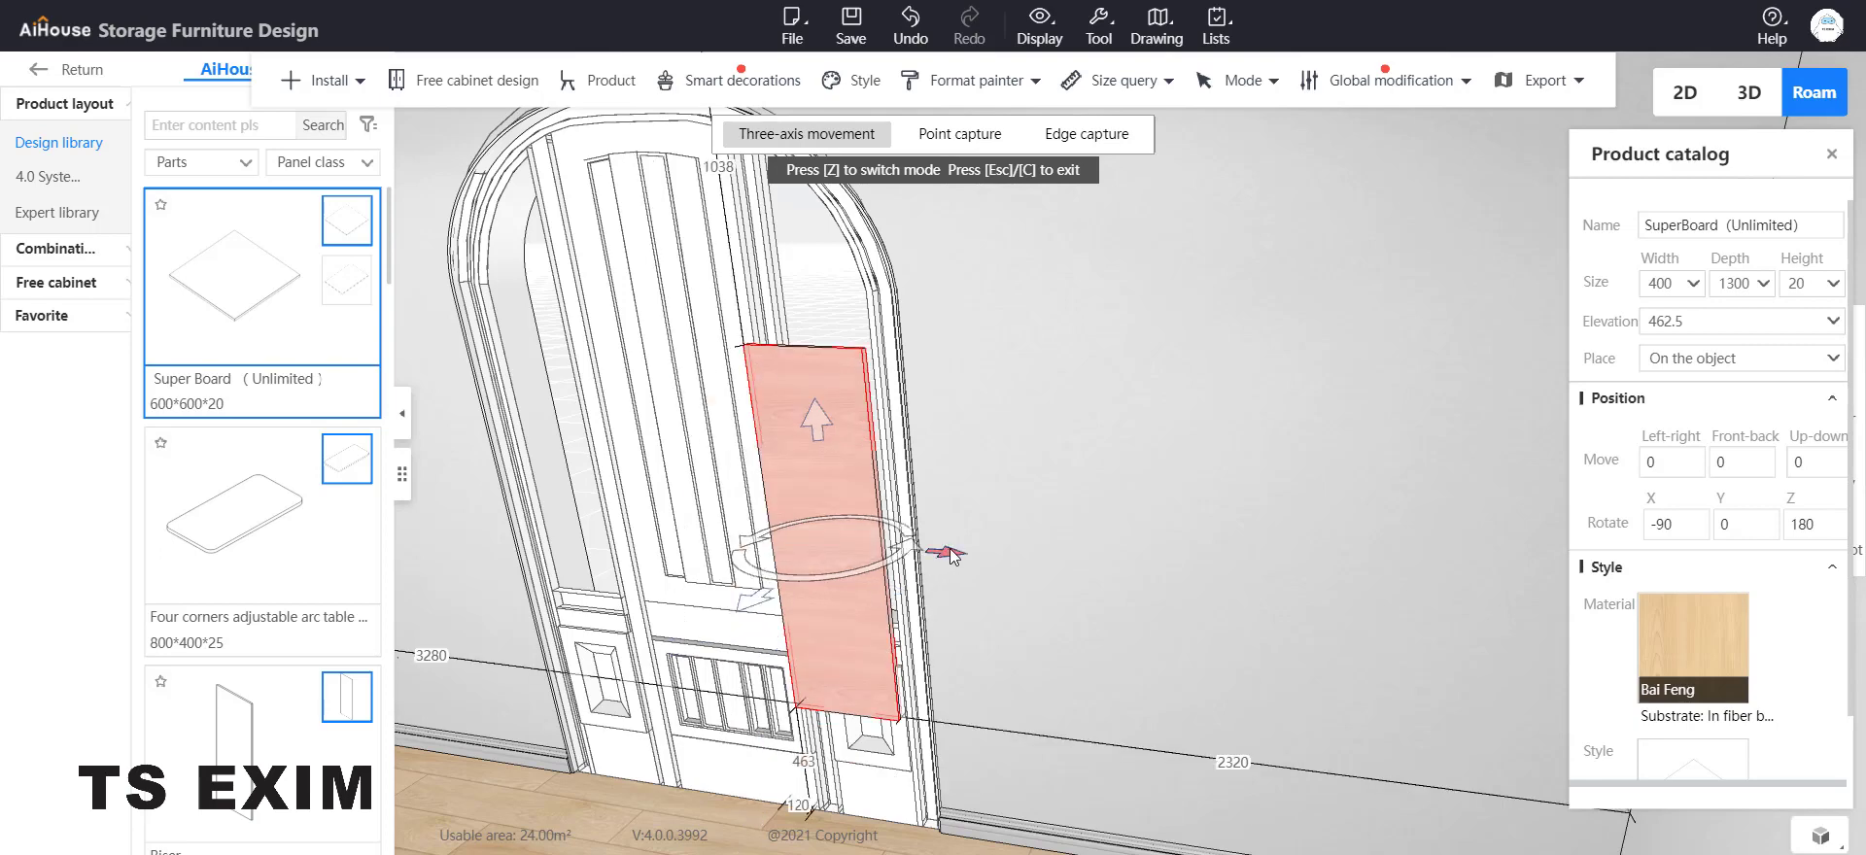
pyautogui.moveTo(942, 554); pyautogui.dragTo(958, 553)
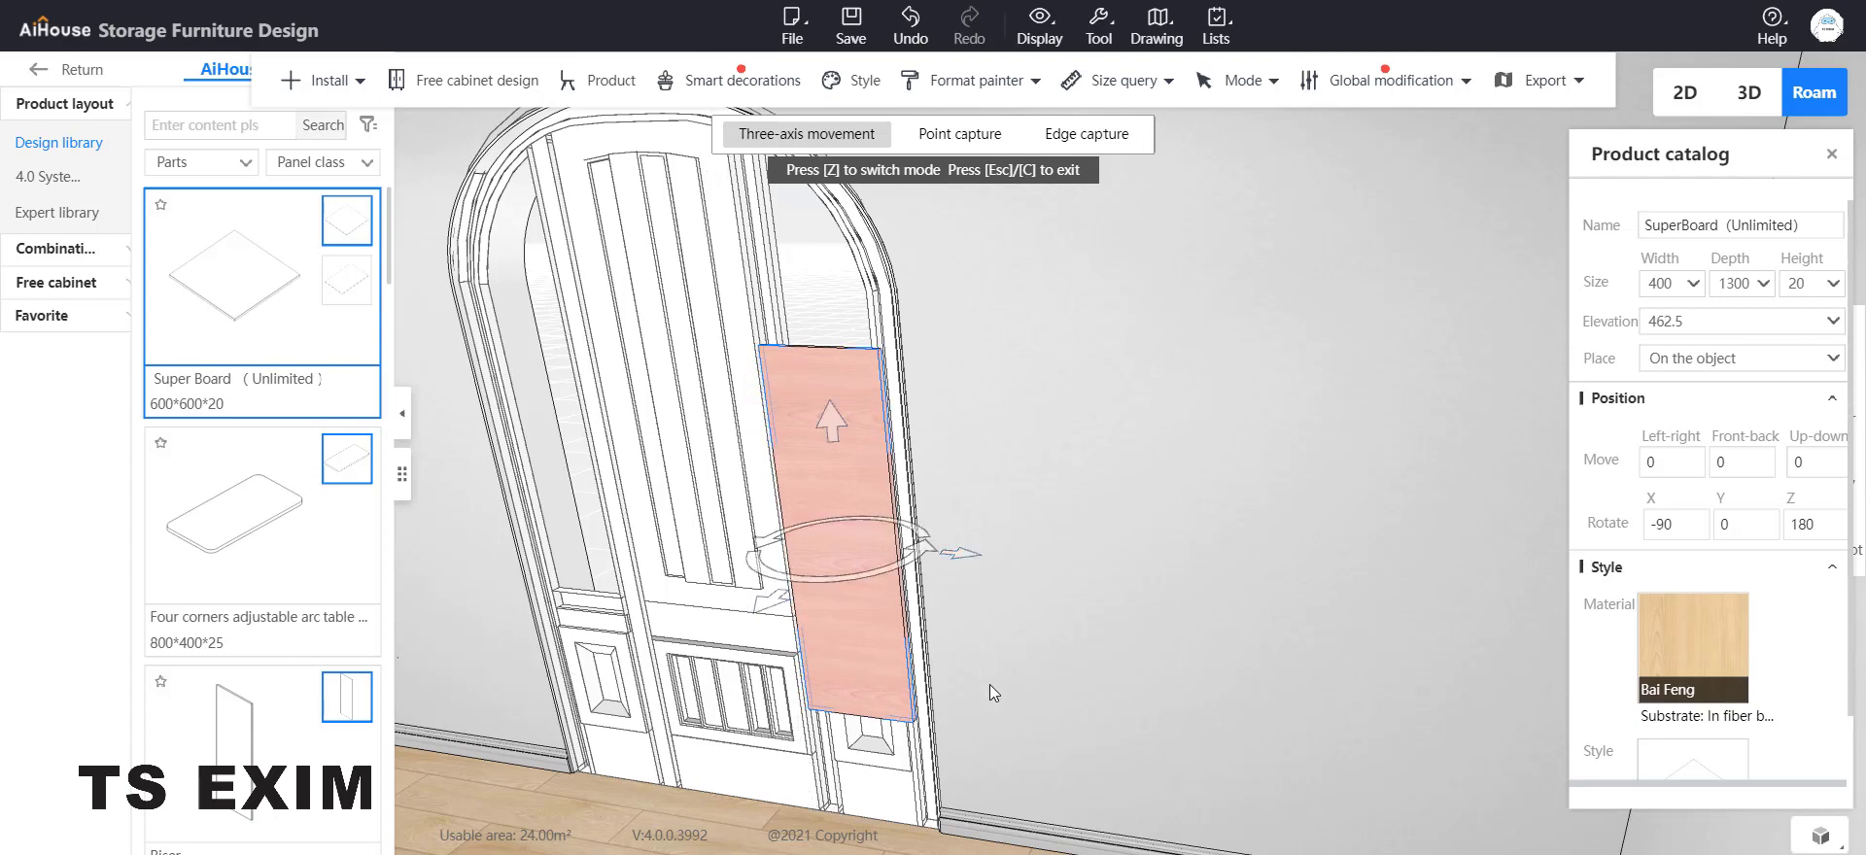
# Step: Set the board's depth to 1600 and position it vertically over the door's side opening at an elevation of about 771.2
pyautogui.moveTo(989, 684); pyautogui.dragTo(1096, 676)
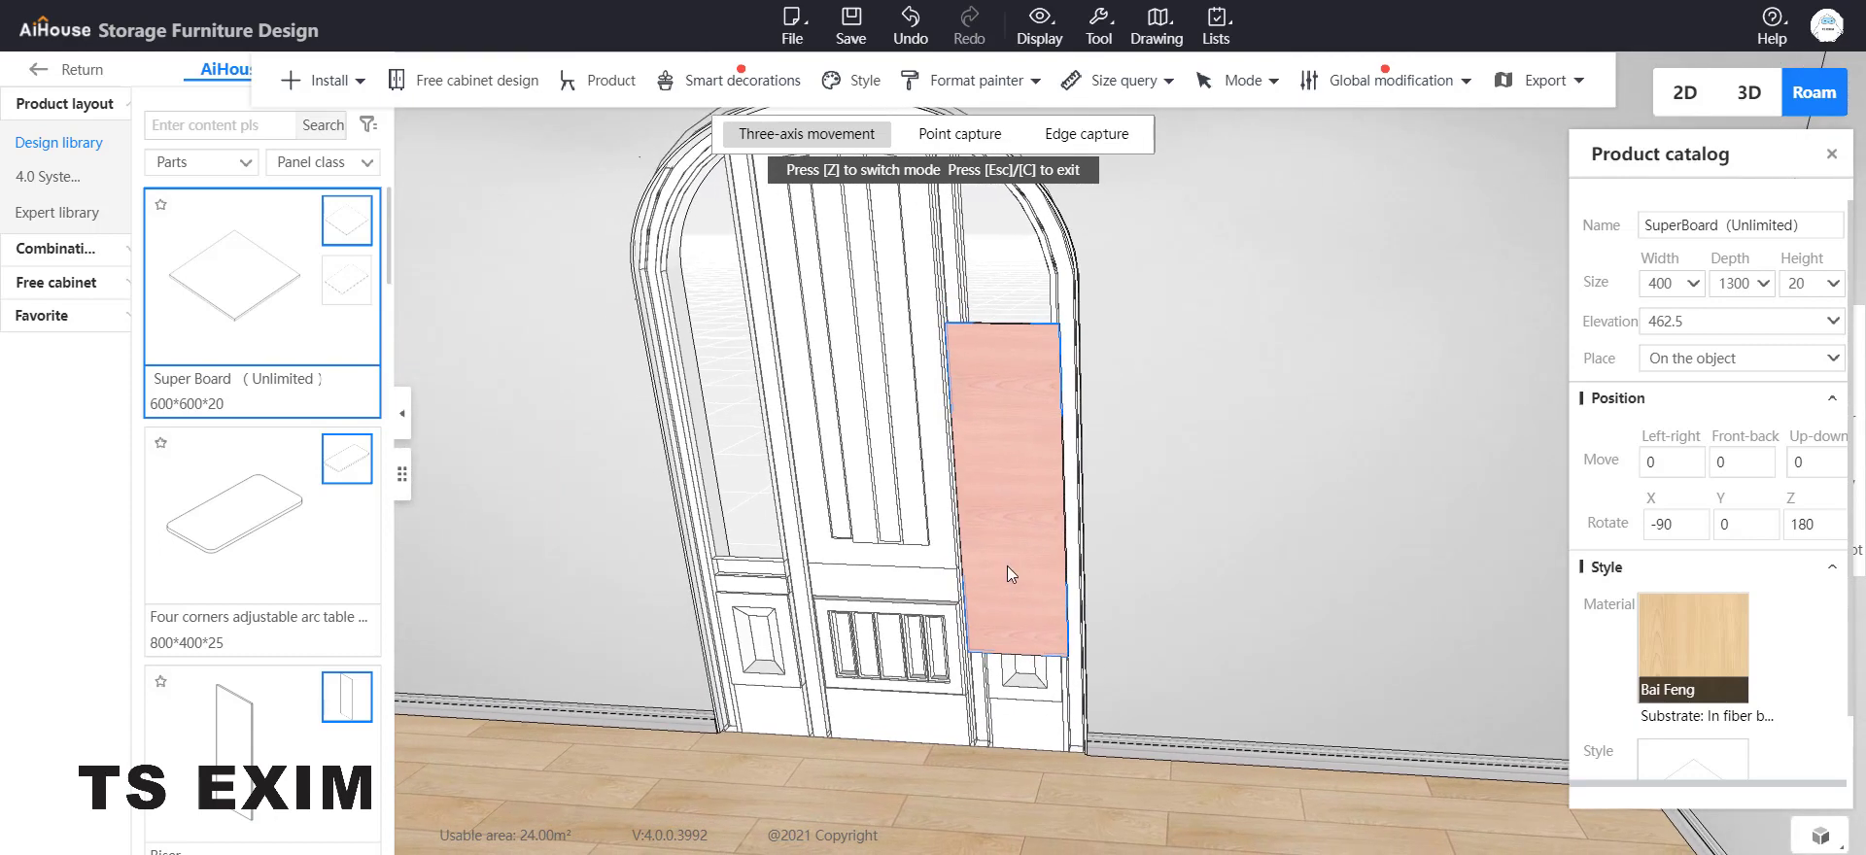
pyautogui.moveTo(1174, 578); pyautogui.dragTo(1178, 519)
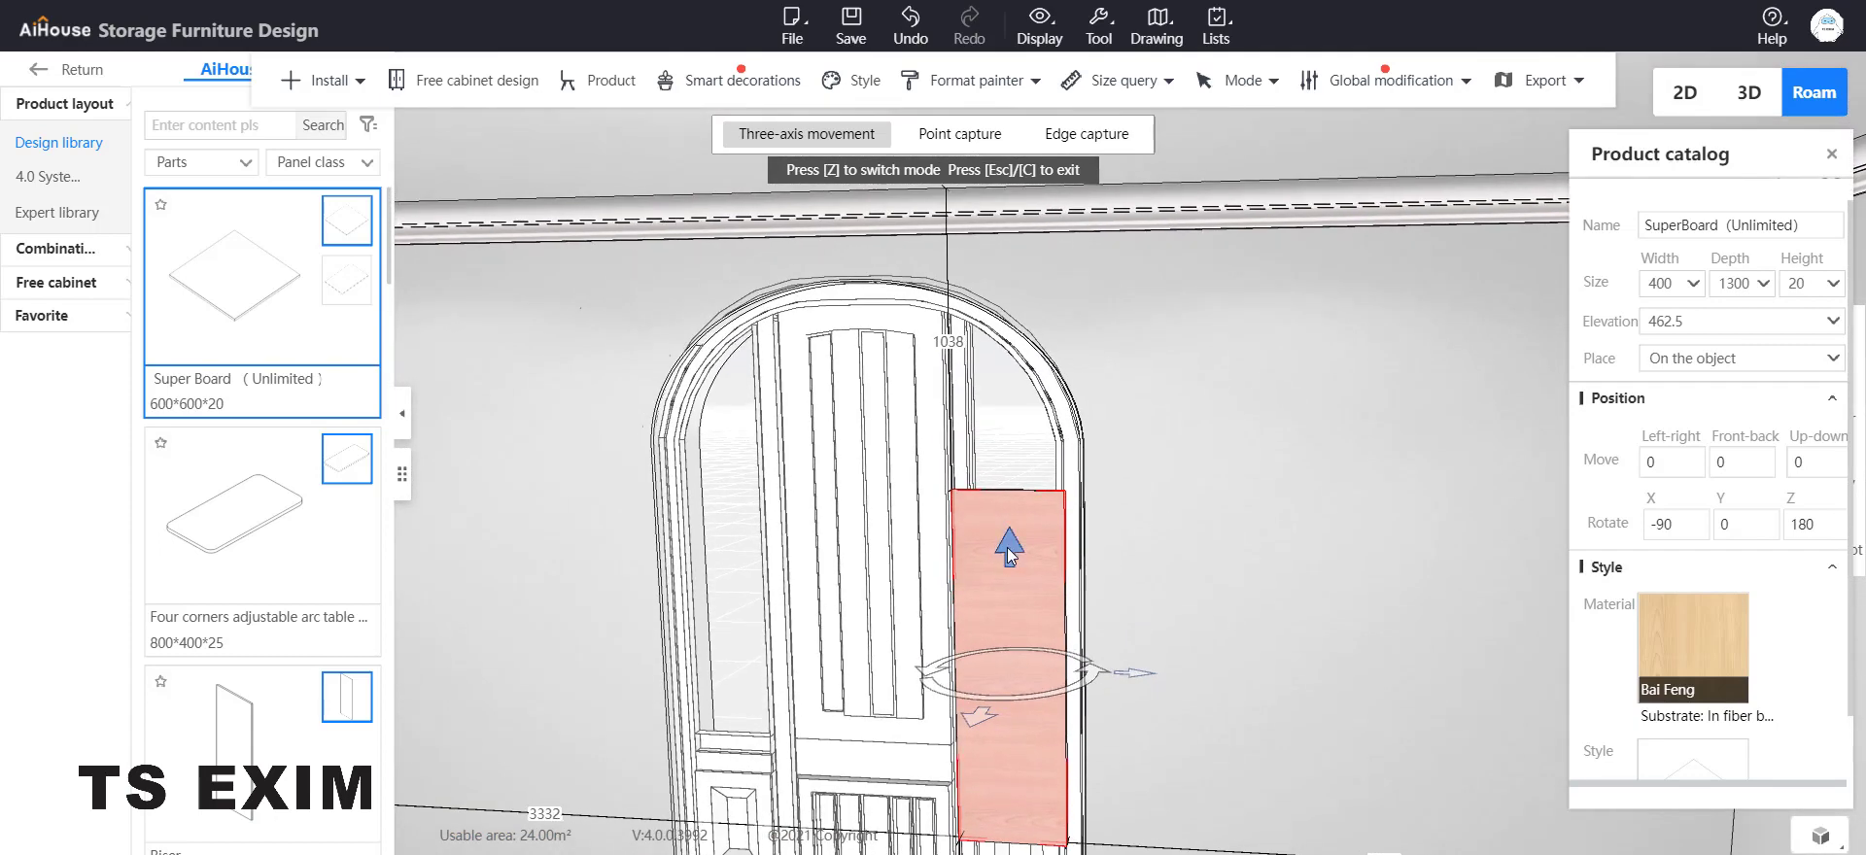
pyautogui.moveTo(1007, 546); pyautogui.dragTo(1022, 372)
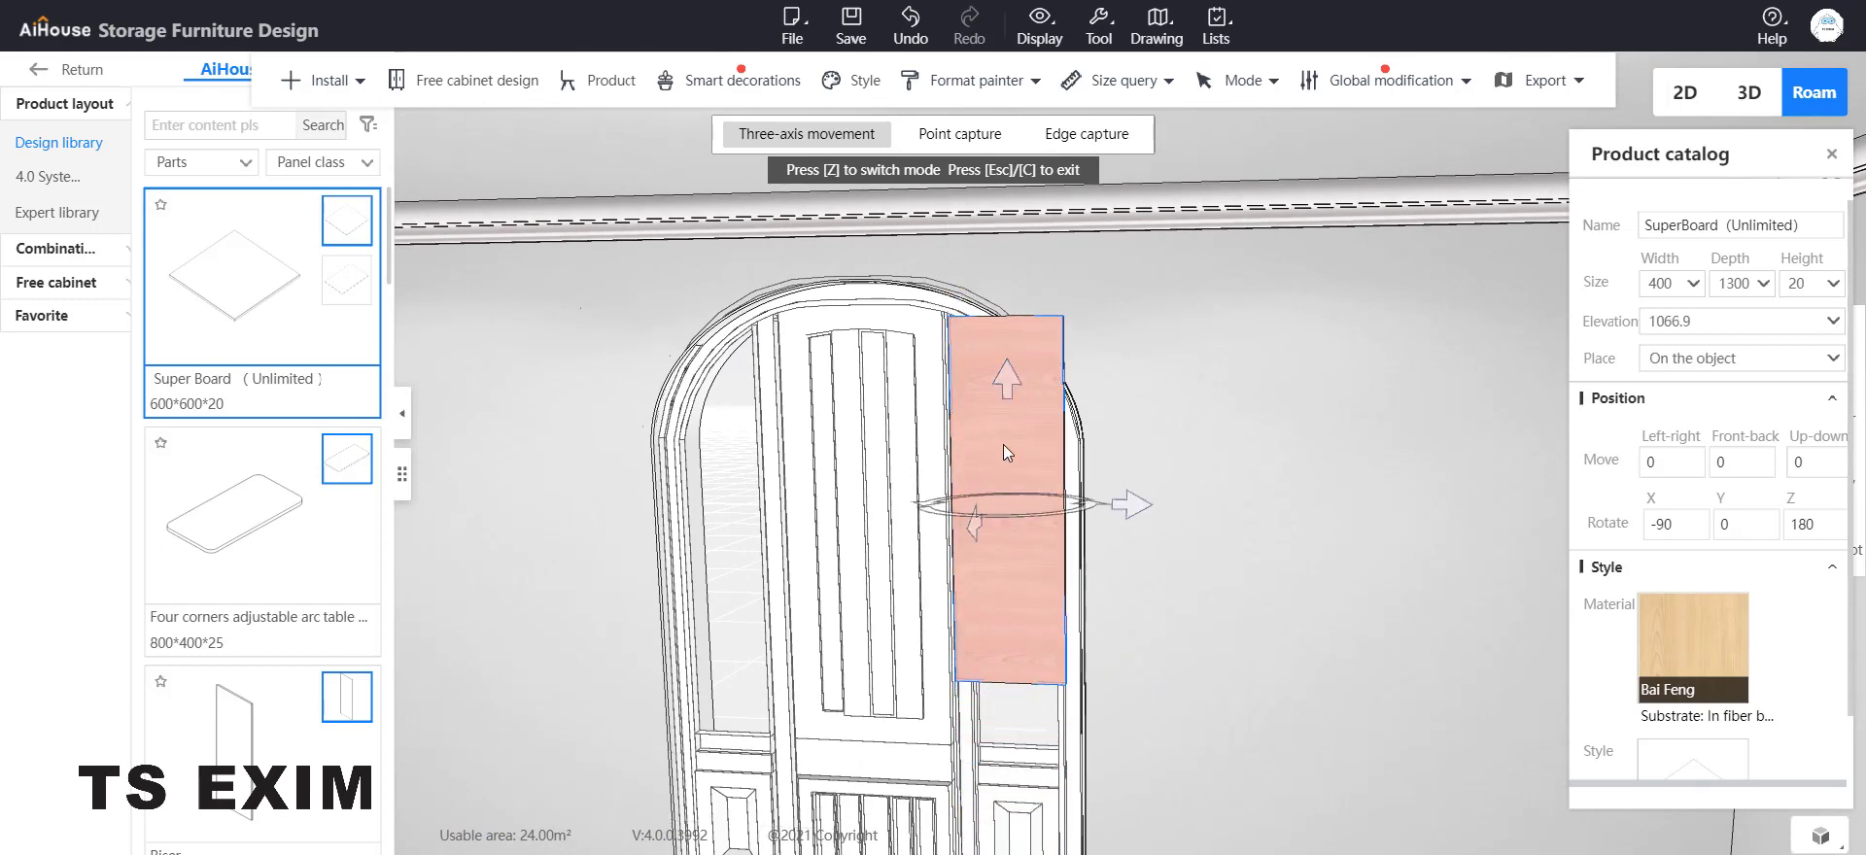
pyautogui.click(1744, 285)
pyautogui.write('6')
pyautogui.press('Return')
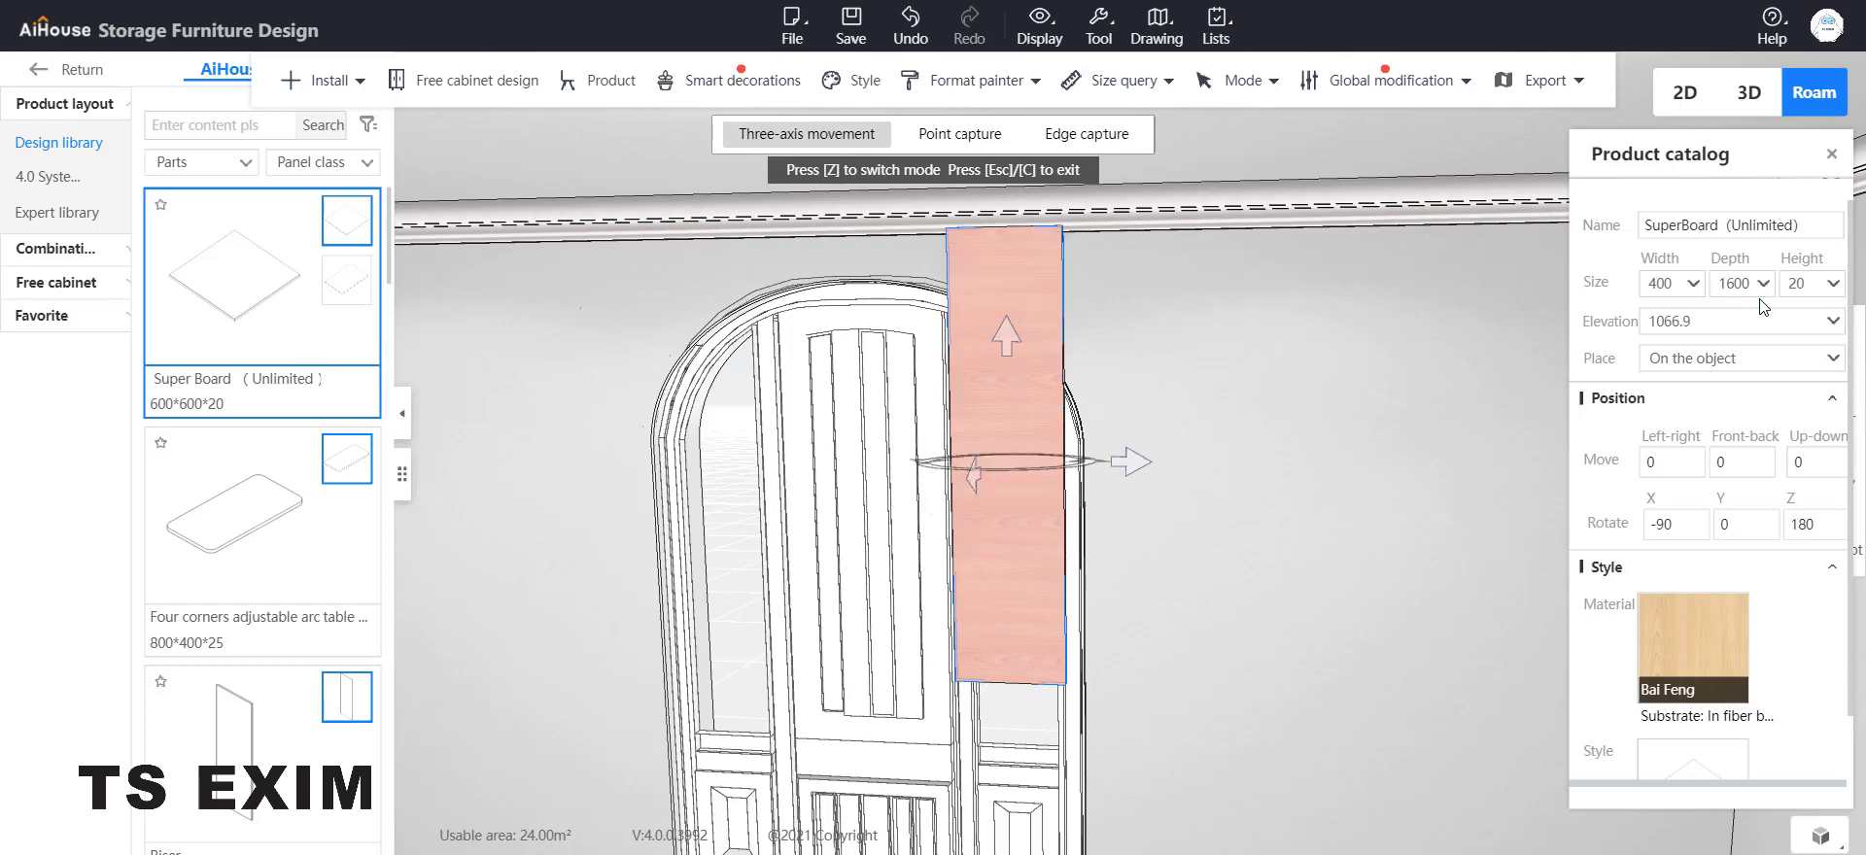
pyautogui.moveTo(1003, 348); pyautogui.dragTo(1008, 427)
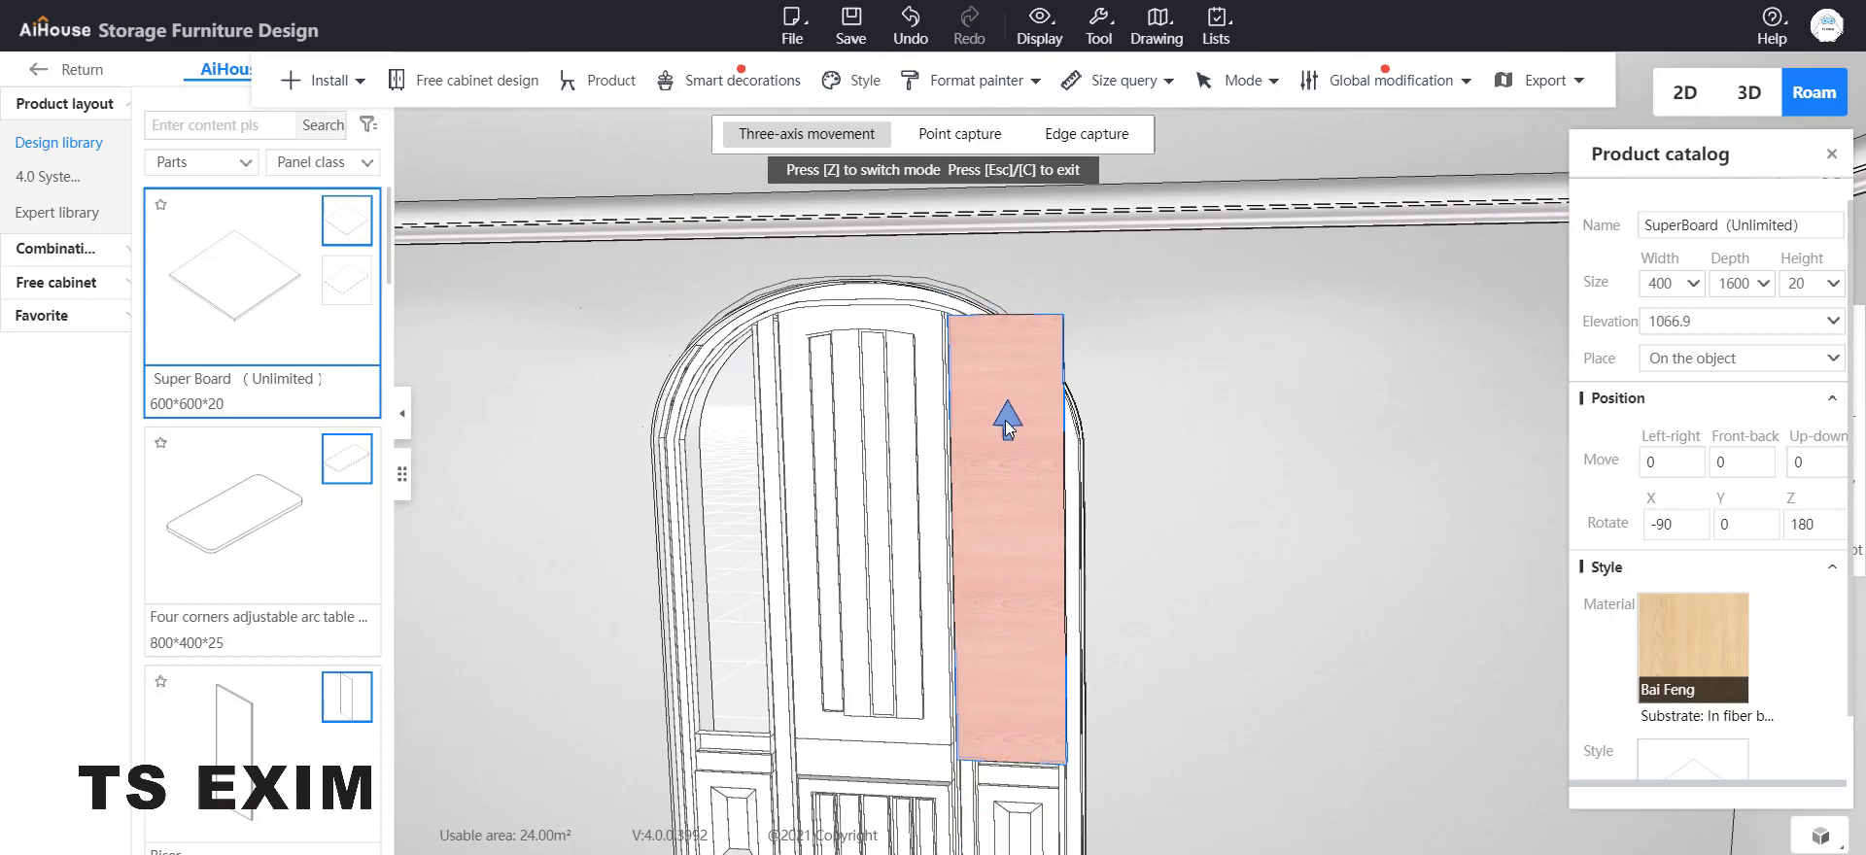
# Step: Check the board against the edges of the side opening and set its width to 350
pyautogui.moveTo(1106, 692); pyautogui.dragTo(1137, 753)
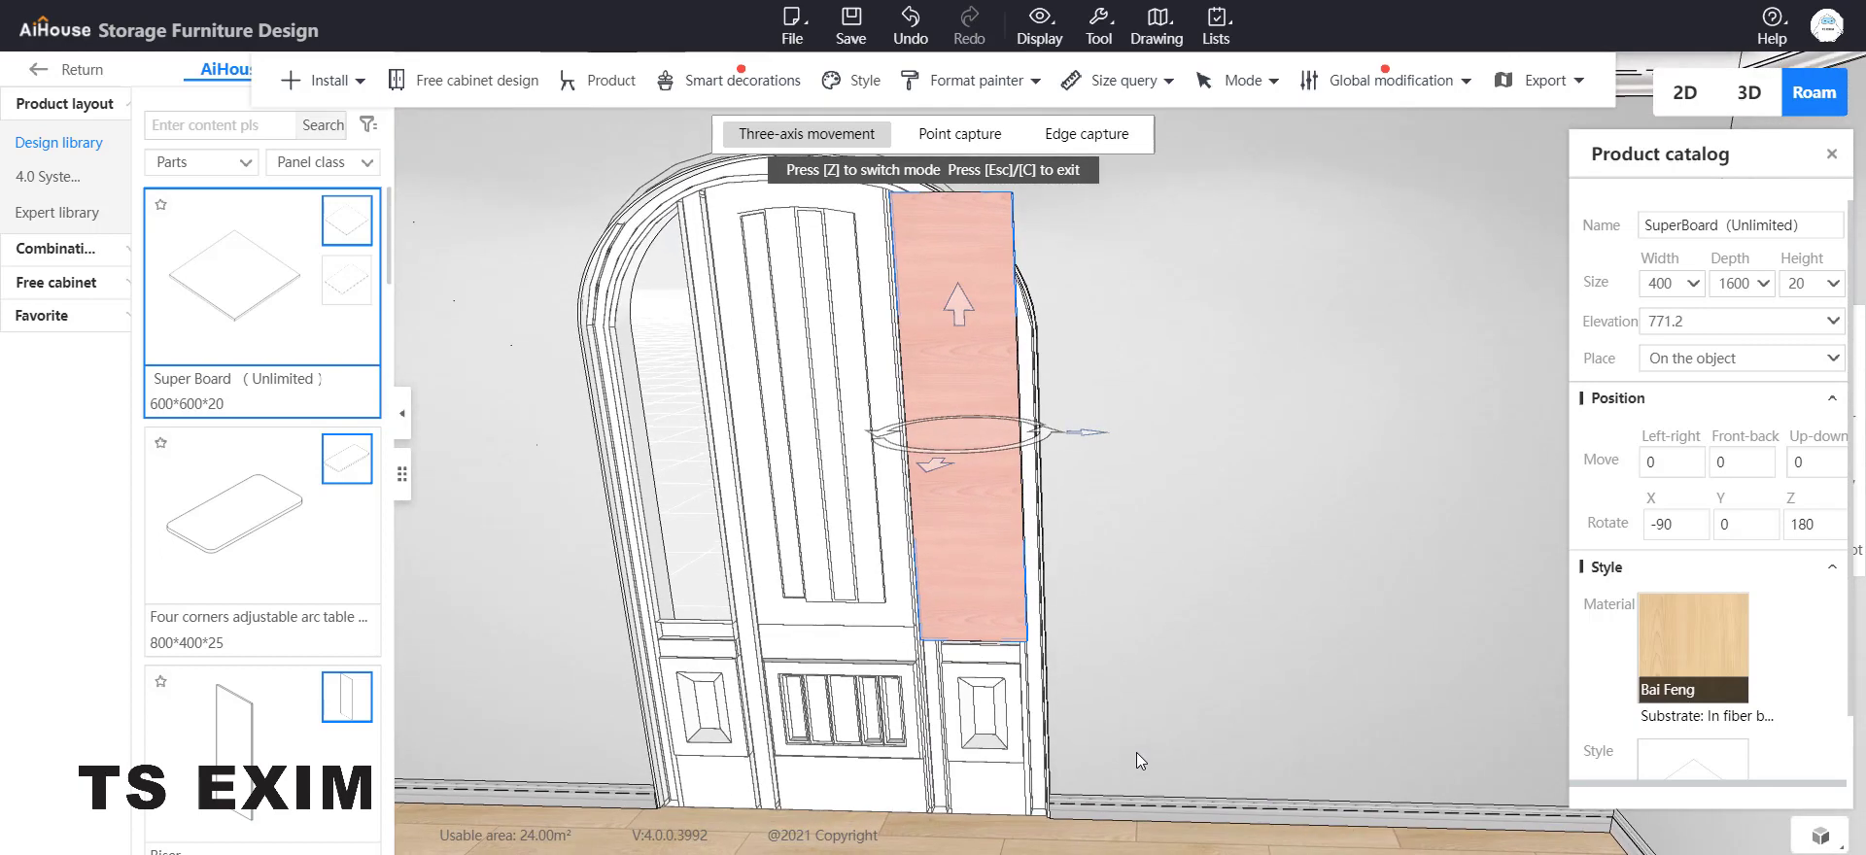
pyautogui.scroll(2, 1135, 751)
pyautogui.moveTo(1098, 638); pyautogui.dragTo(1096, 630)
pyautogui.scroll(2, 1094, 629)
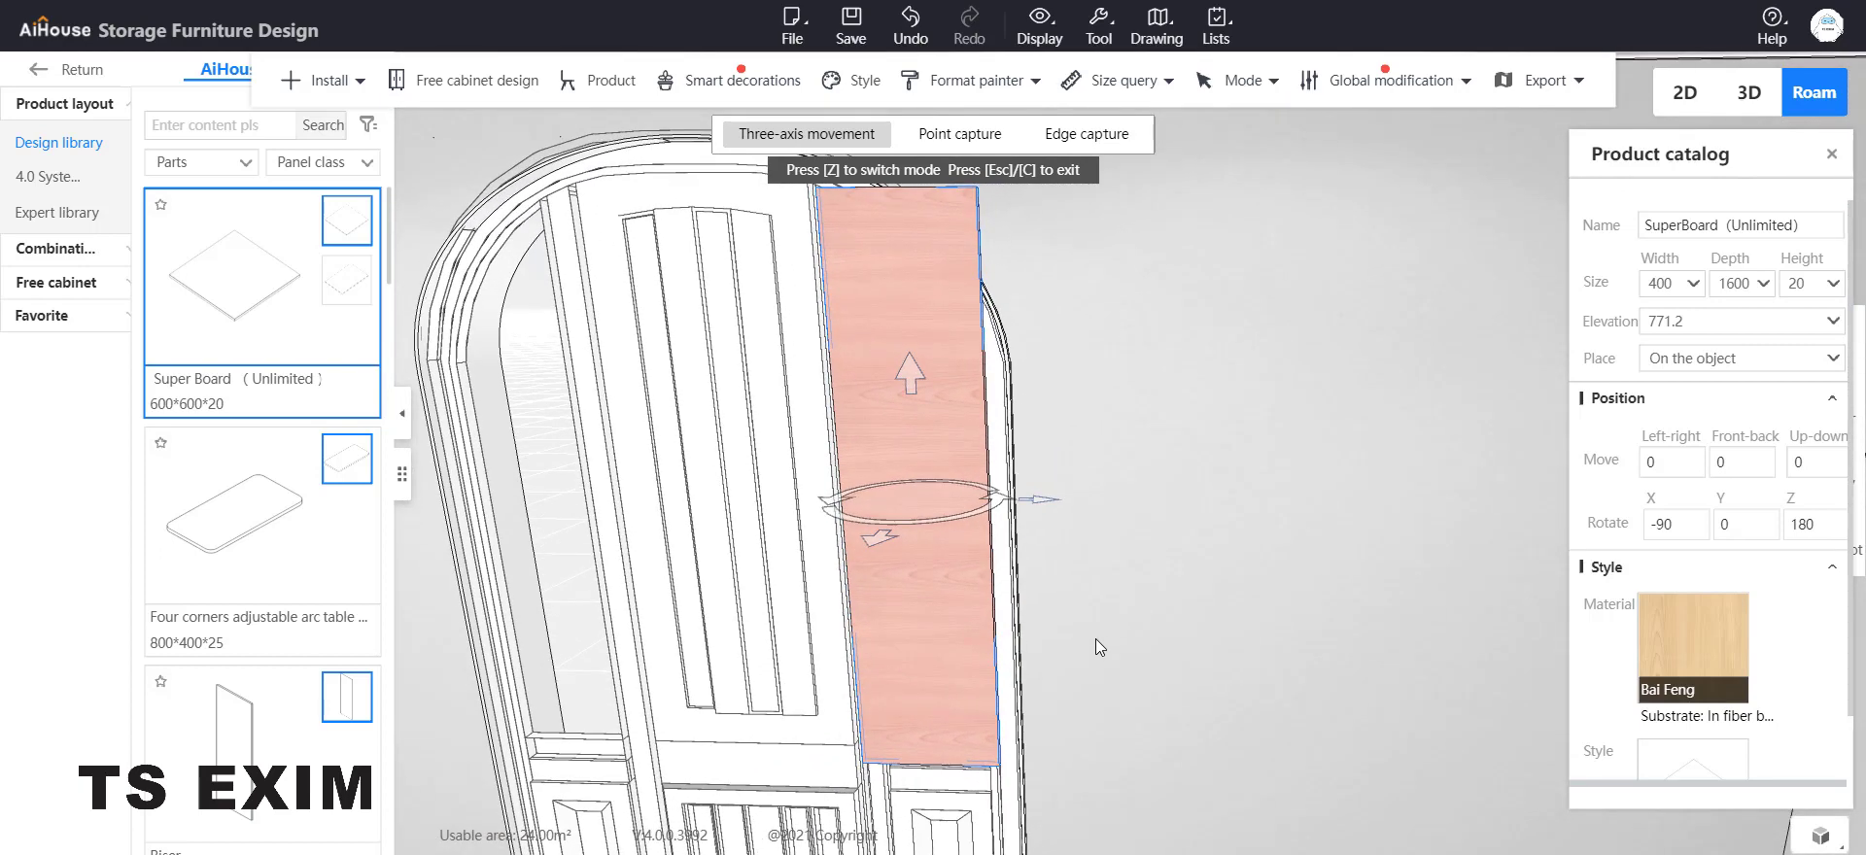
pyautogui.scroll(2, 1095, 697)
pyautogui.scroll(-5, 1094, 696)
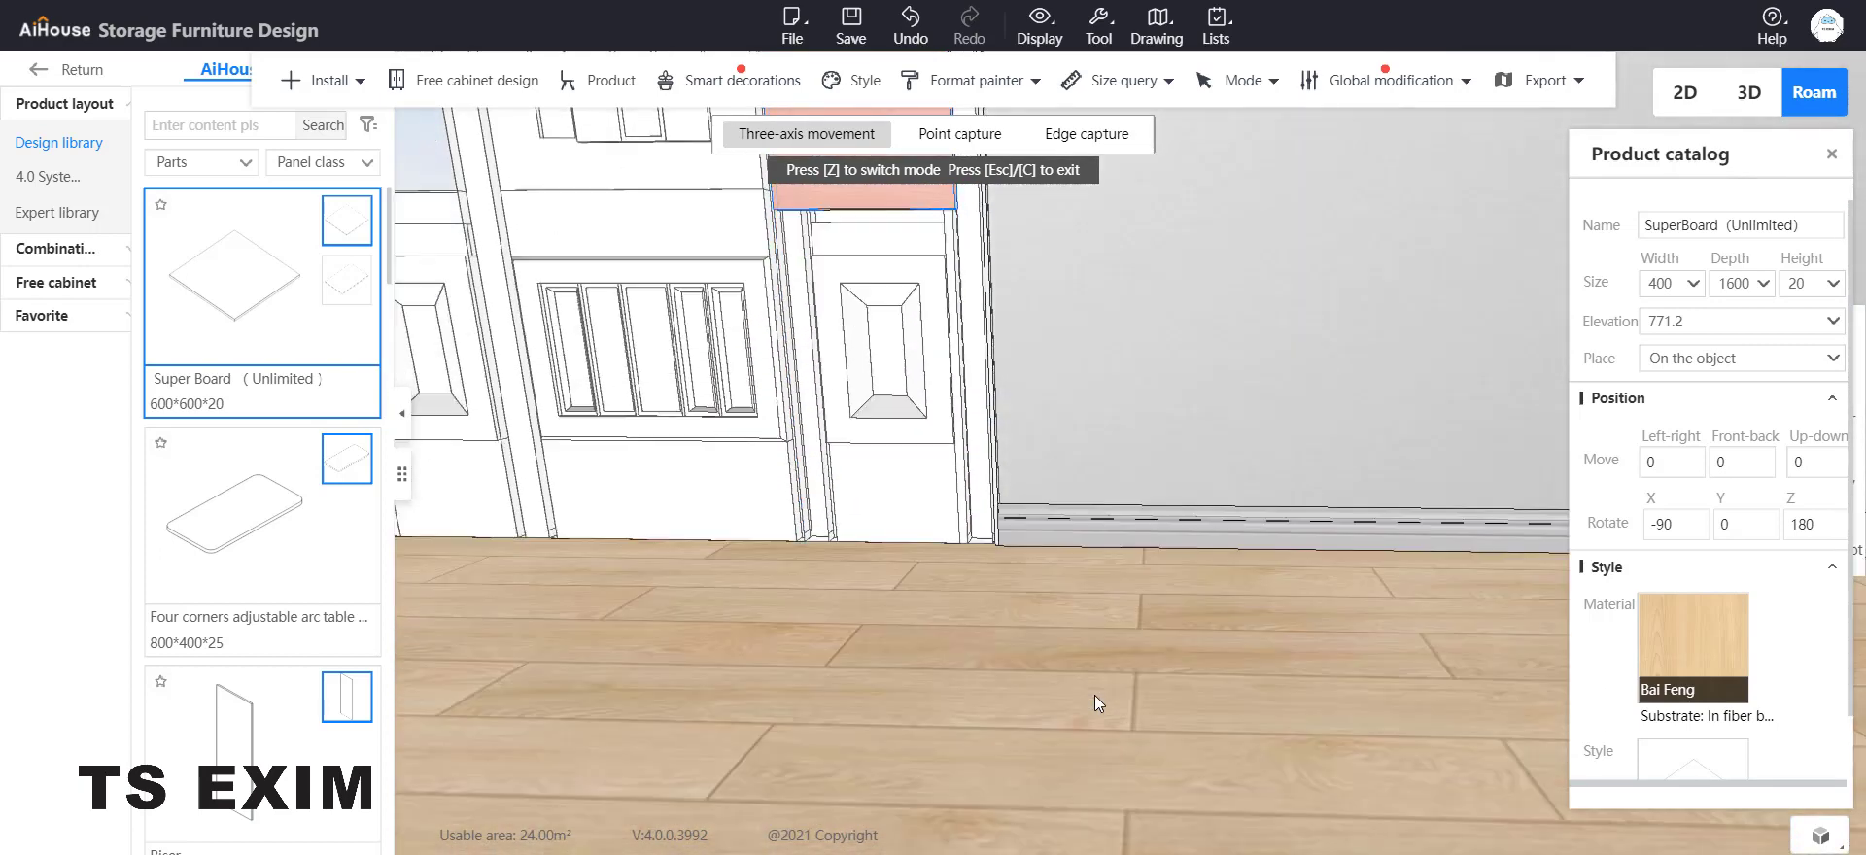
pyautogui.scroll(5, 1105, 628)
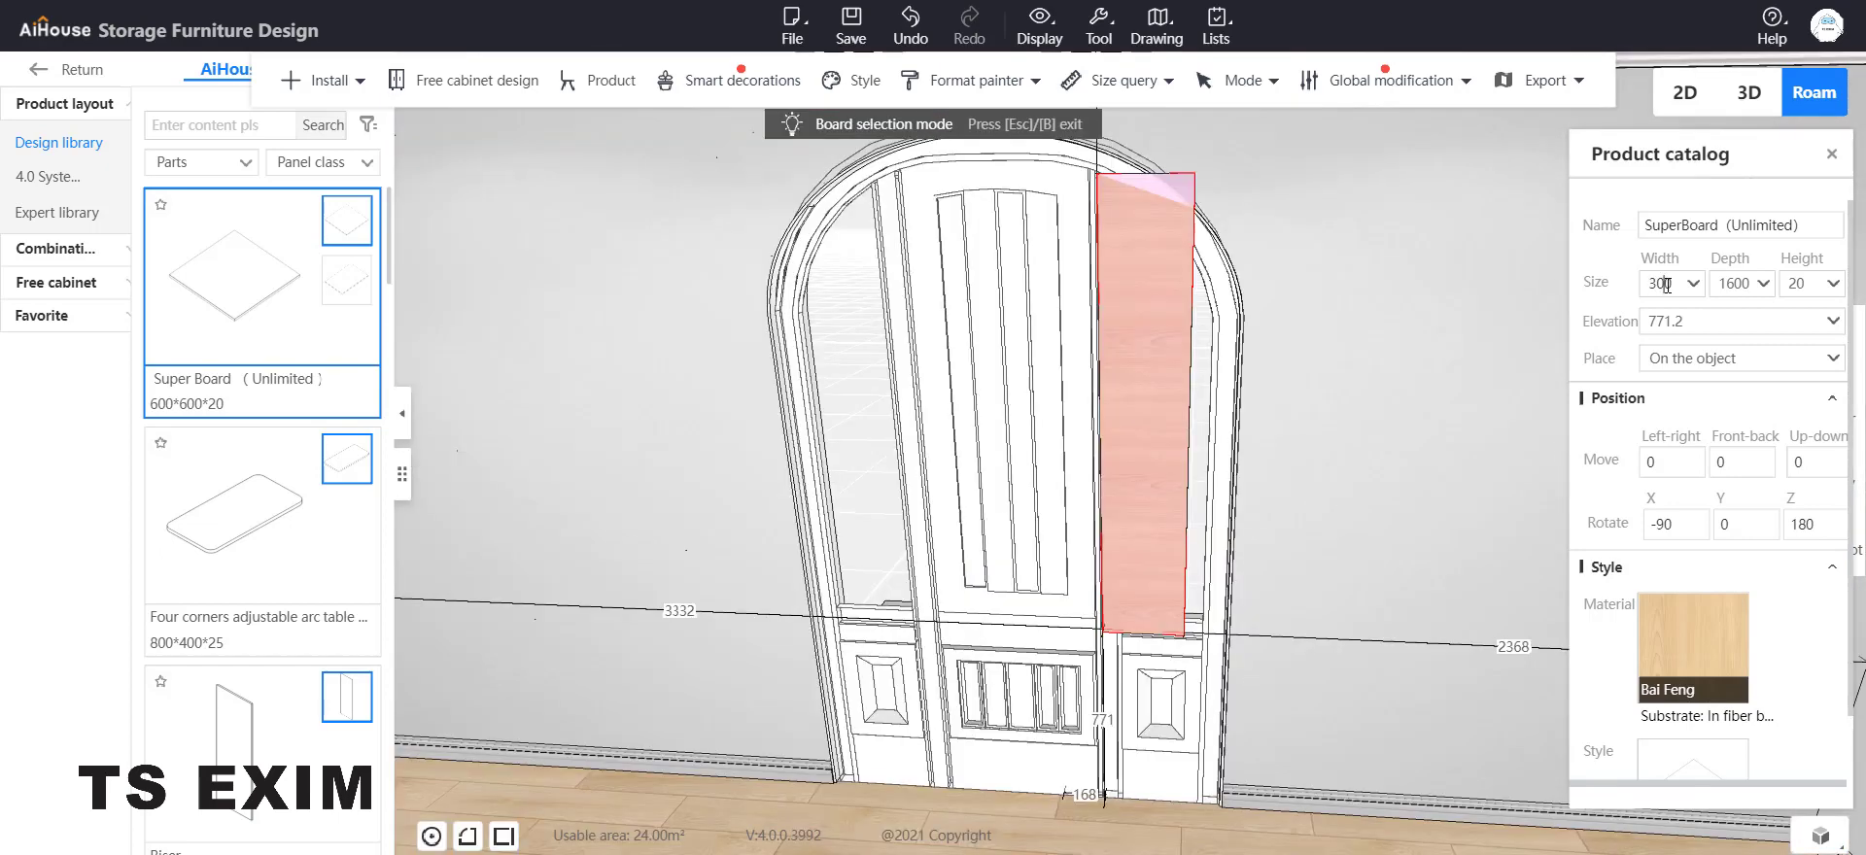
pyautogui.doubleClick(1663, 283)
pyautogui.write('350')
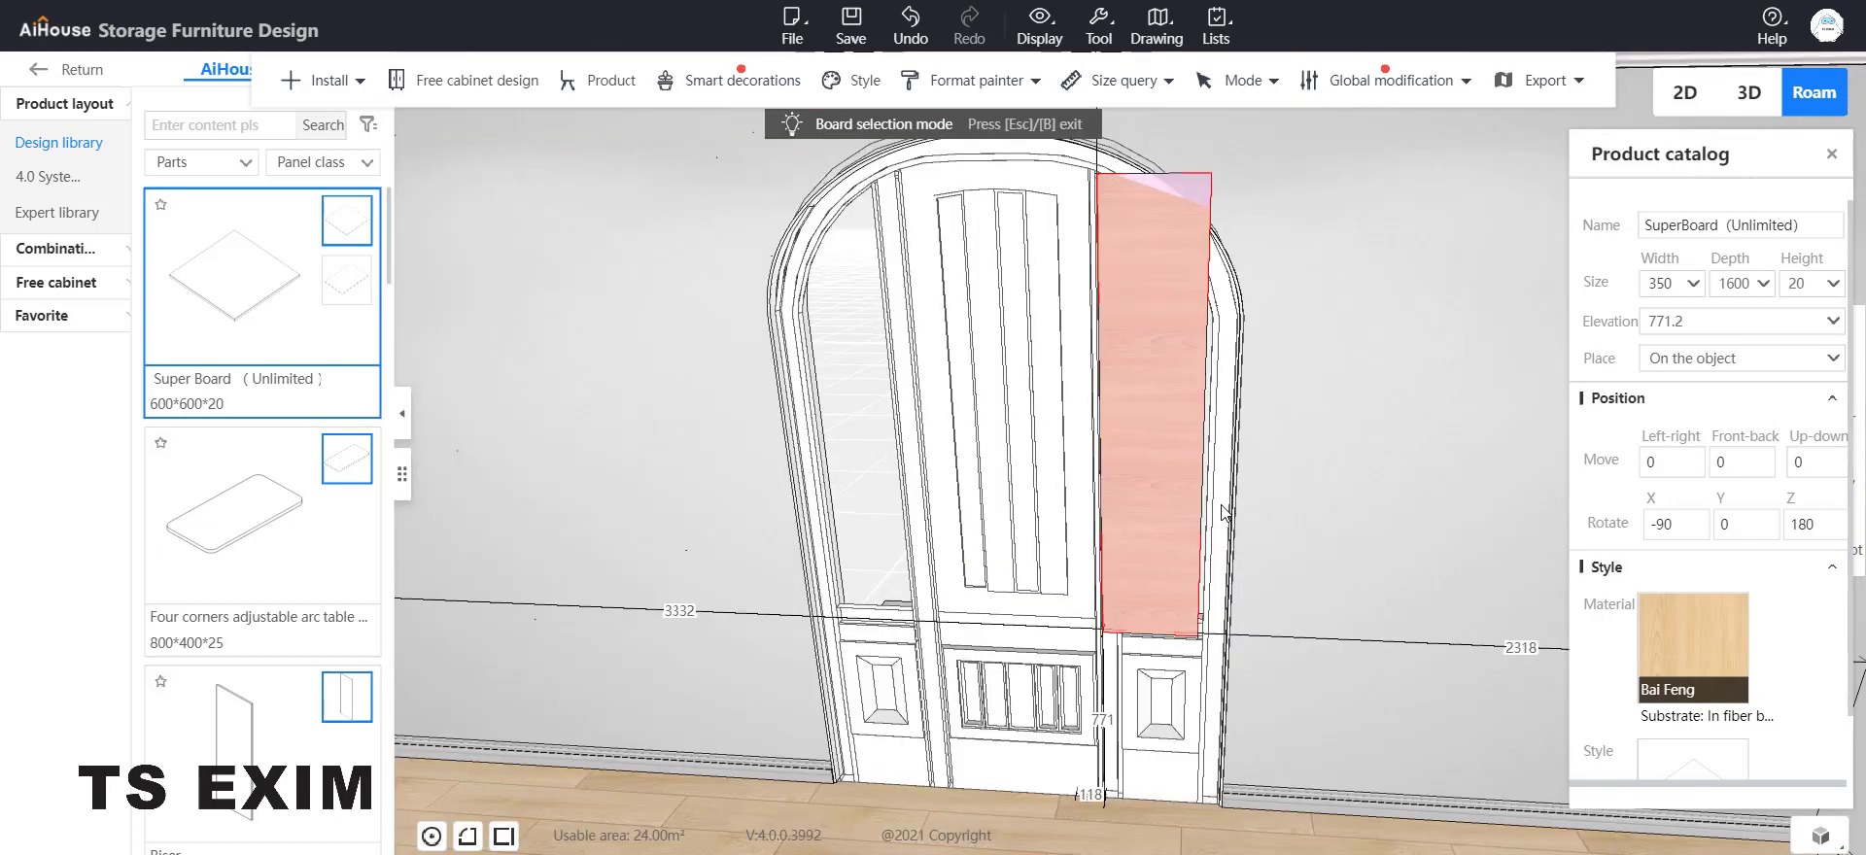
# Step: Shift the board slightly to the right with three-axis movement so it sits over the side opening
pyautogui.click(1831, 156)
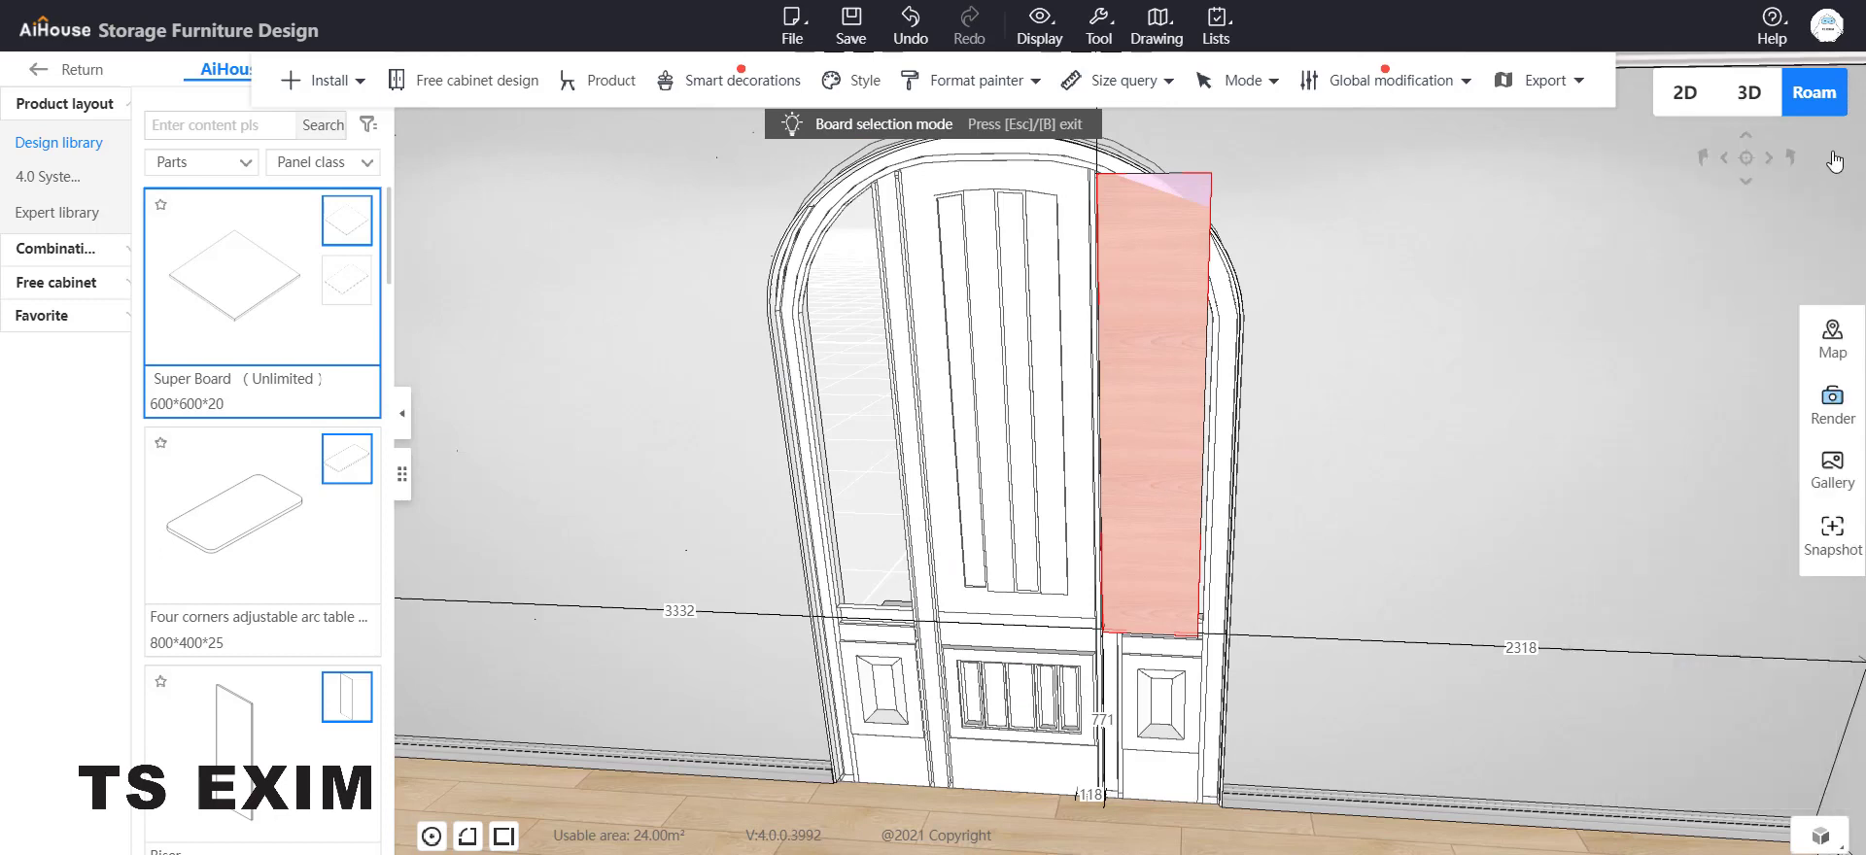
pyautogui.click(1182, 365)
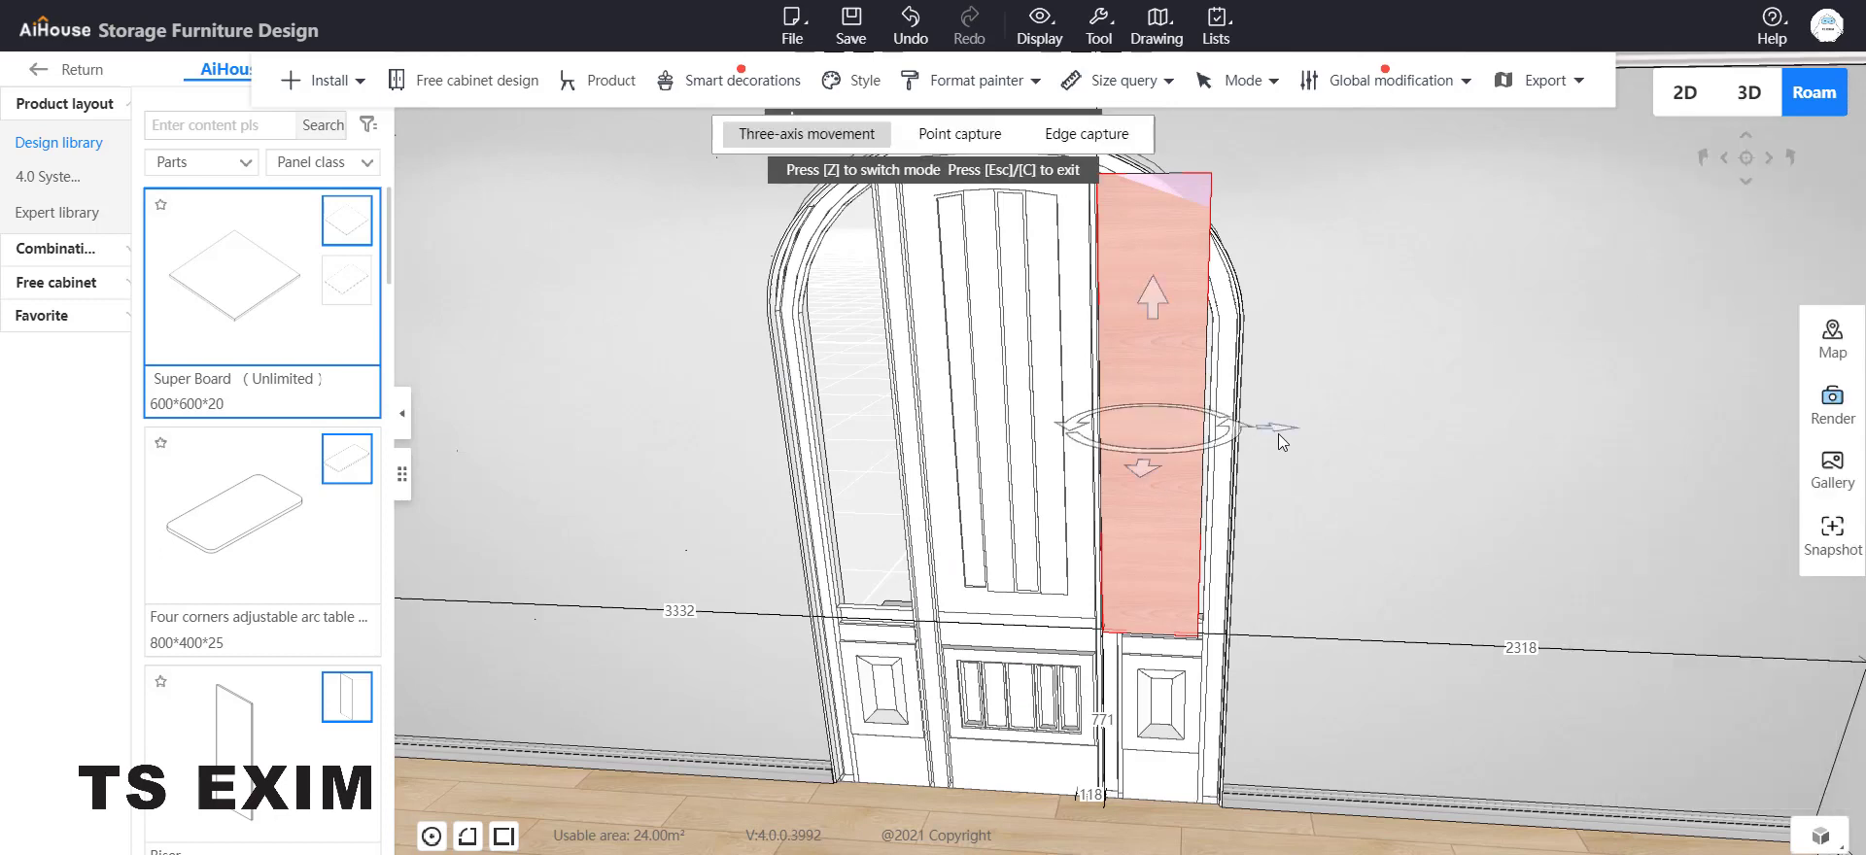
pyautogui.moveTo(1279, 434); pyautogui.dragTo(1291, 429)
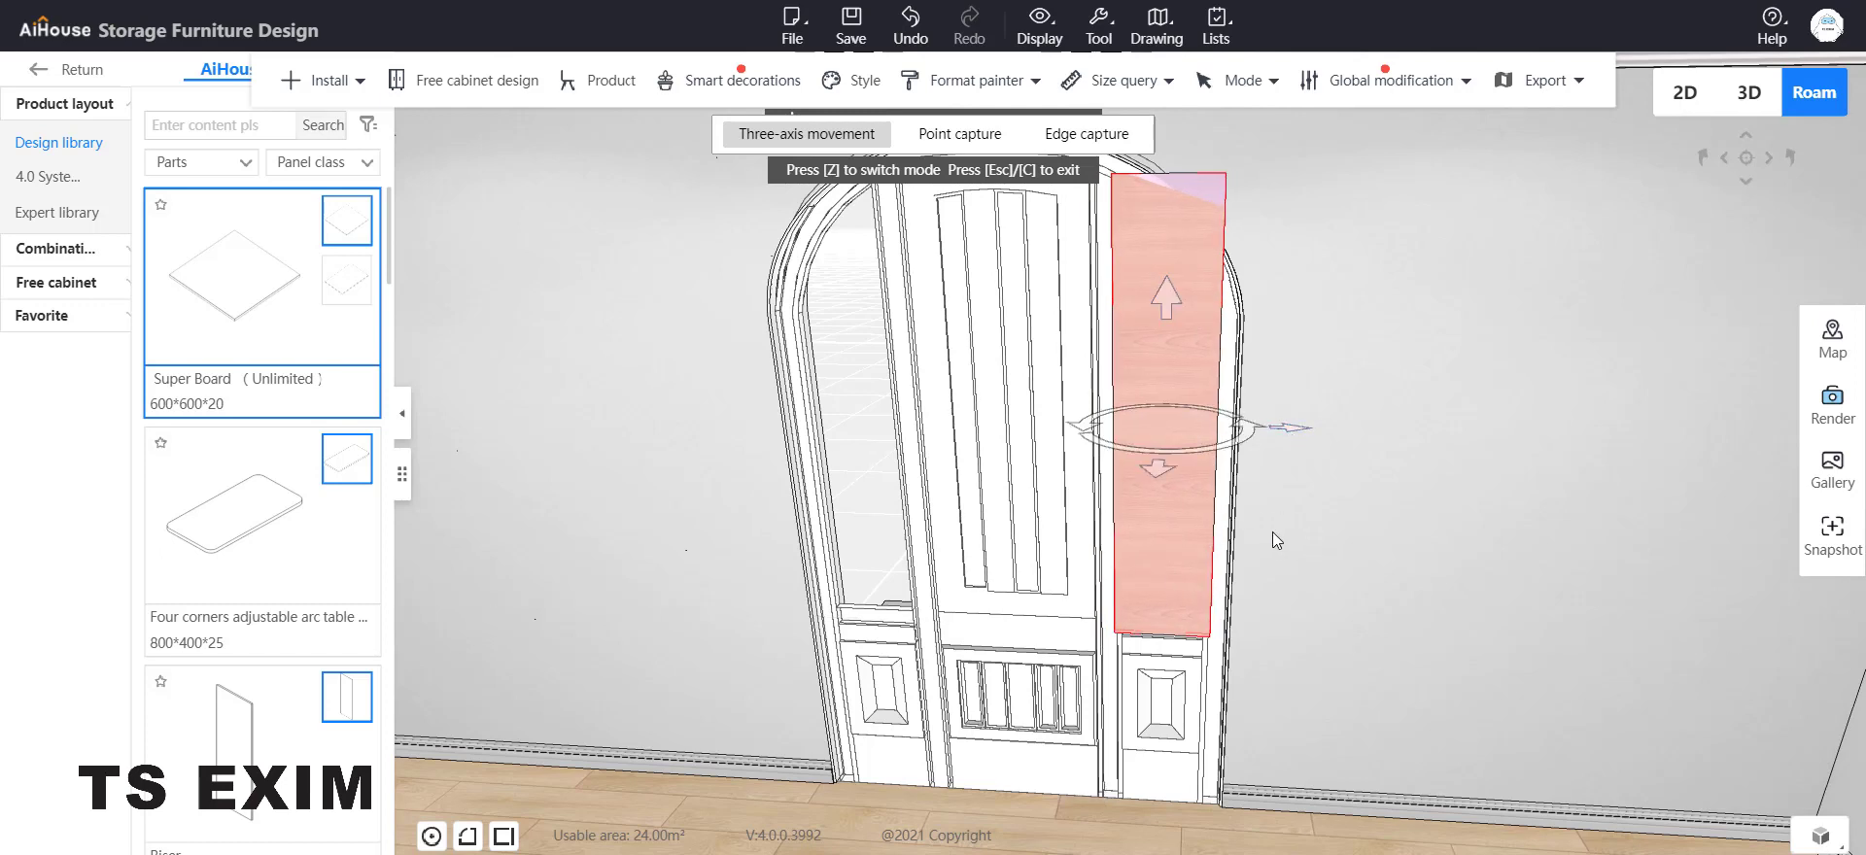
# Step: Chamfer the board's upper outer corner with the straight-cut type, using D1 350 and D2 300
pyautogui.rightClick(1199, 511)
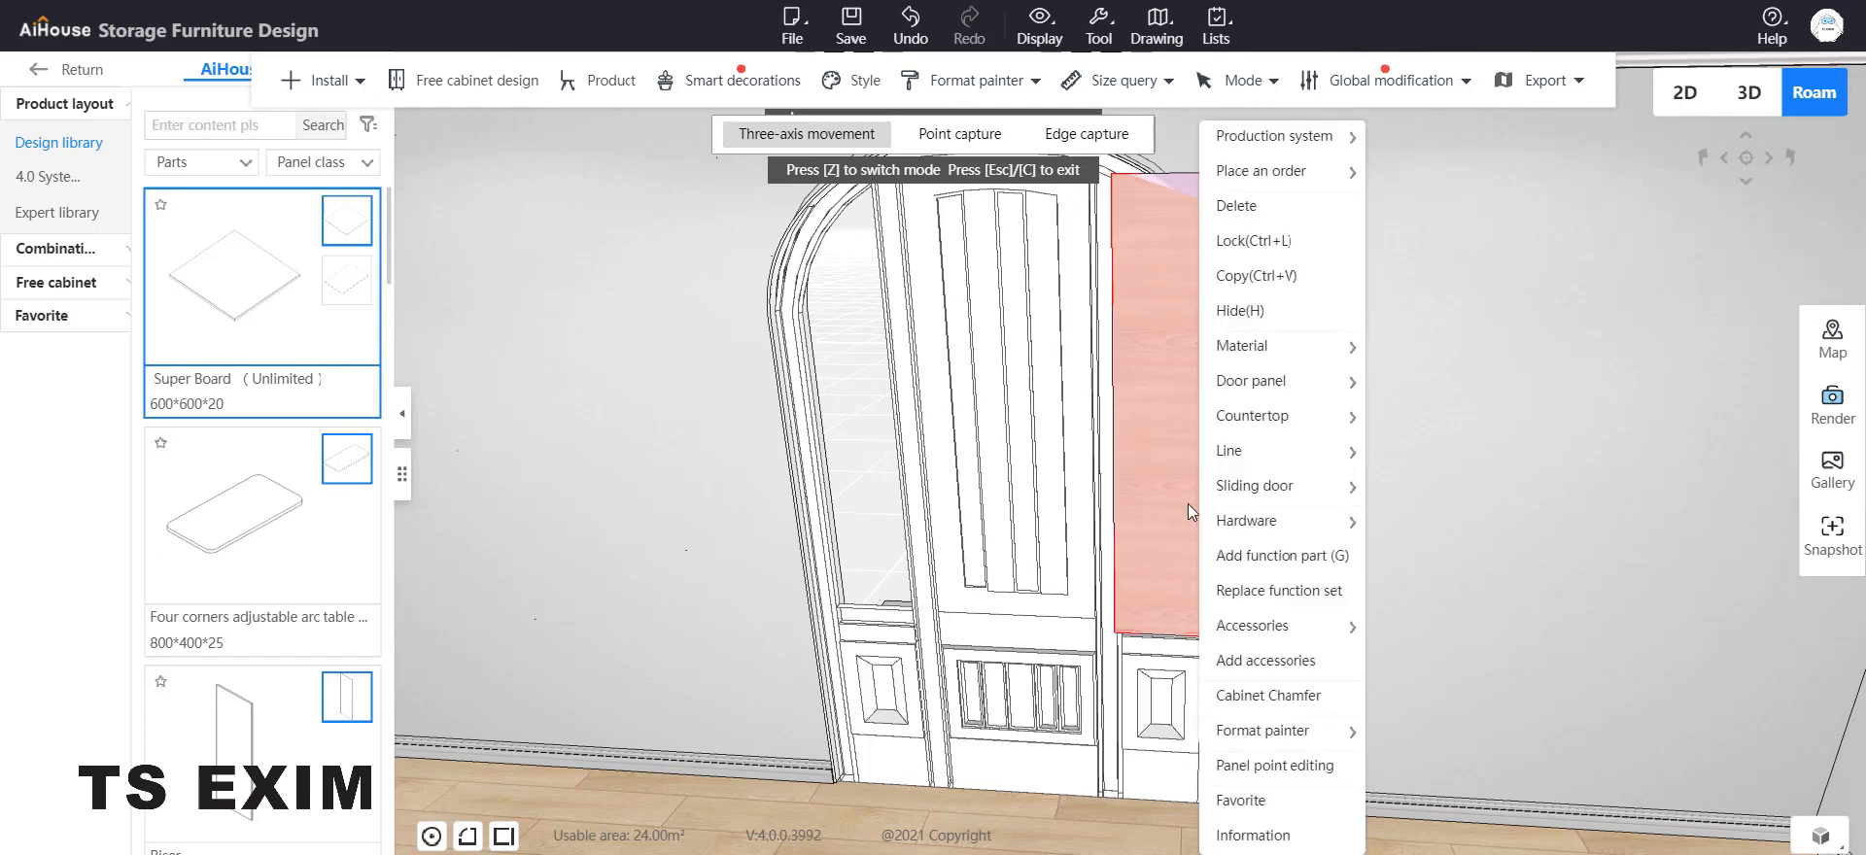
pyautogui.click(1268, 695)
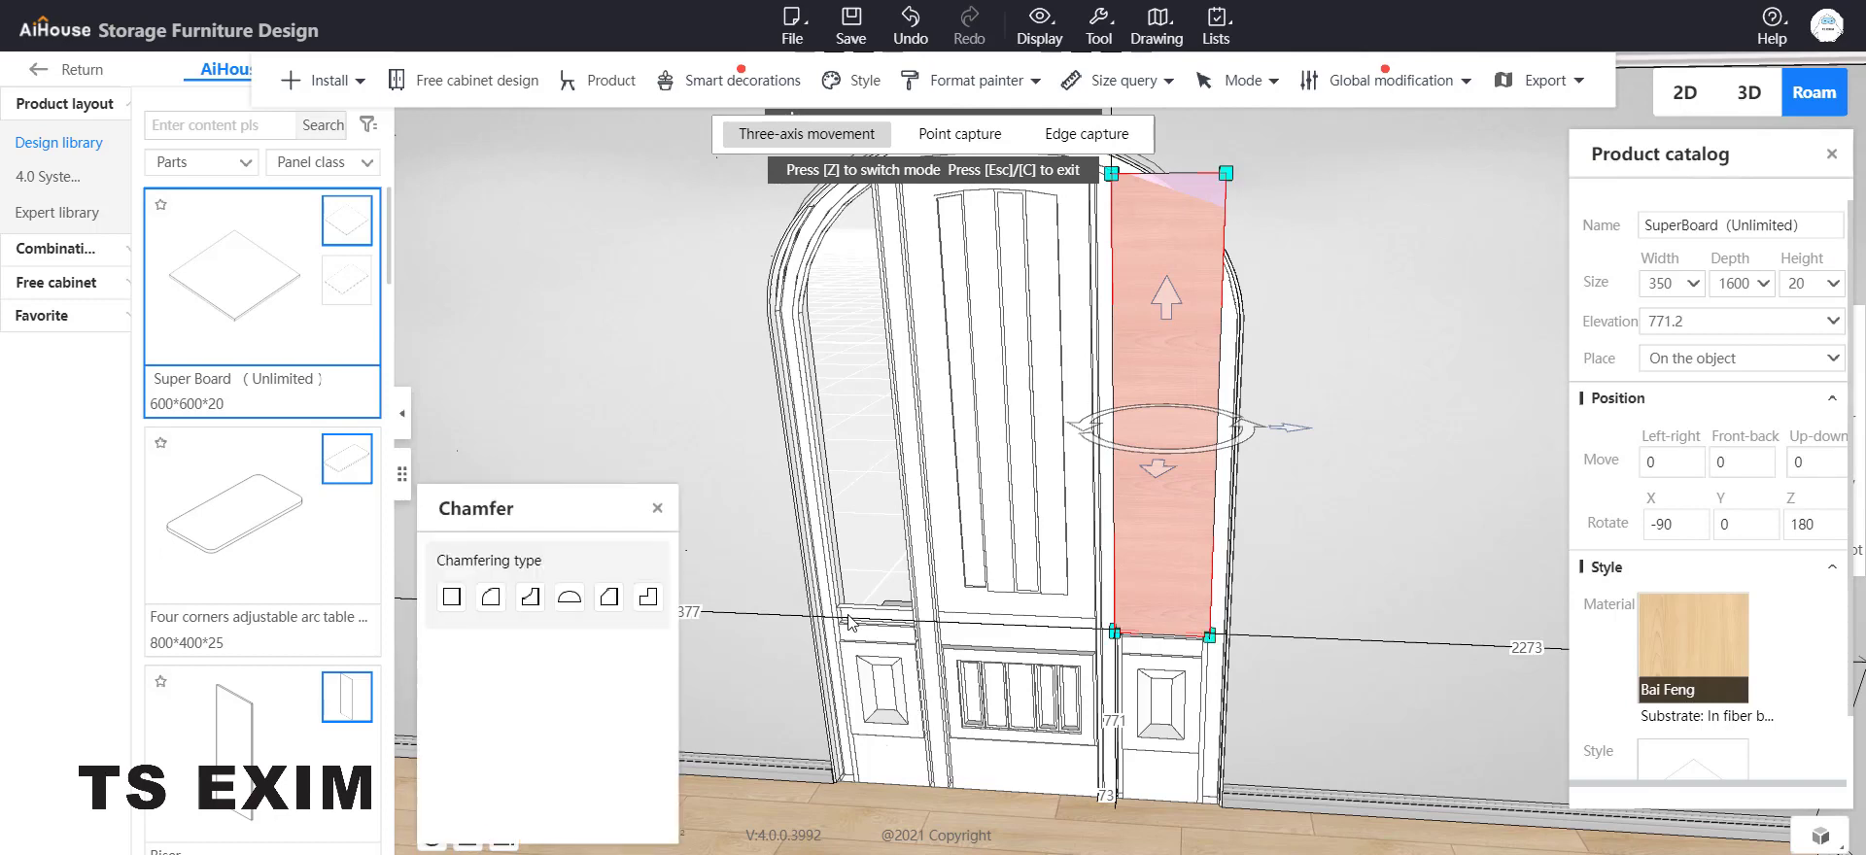
pyautogui.click(1226, 171)
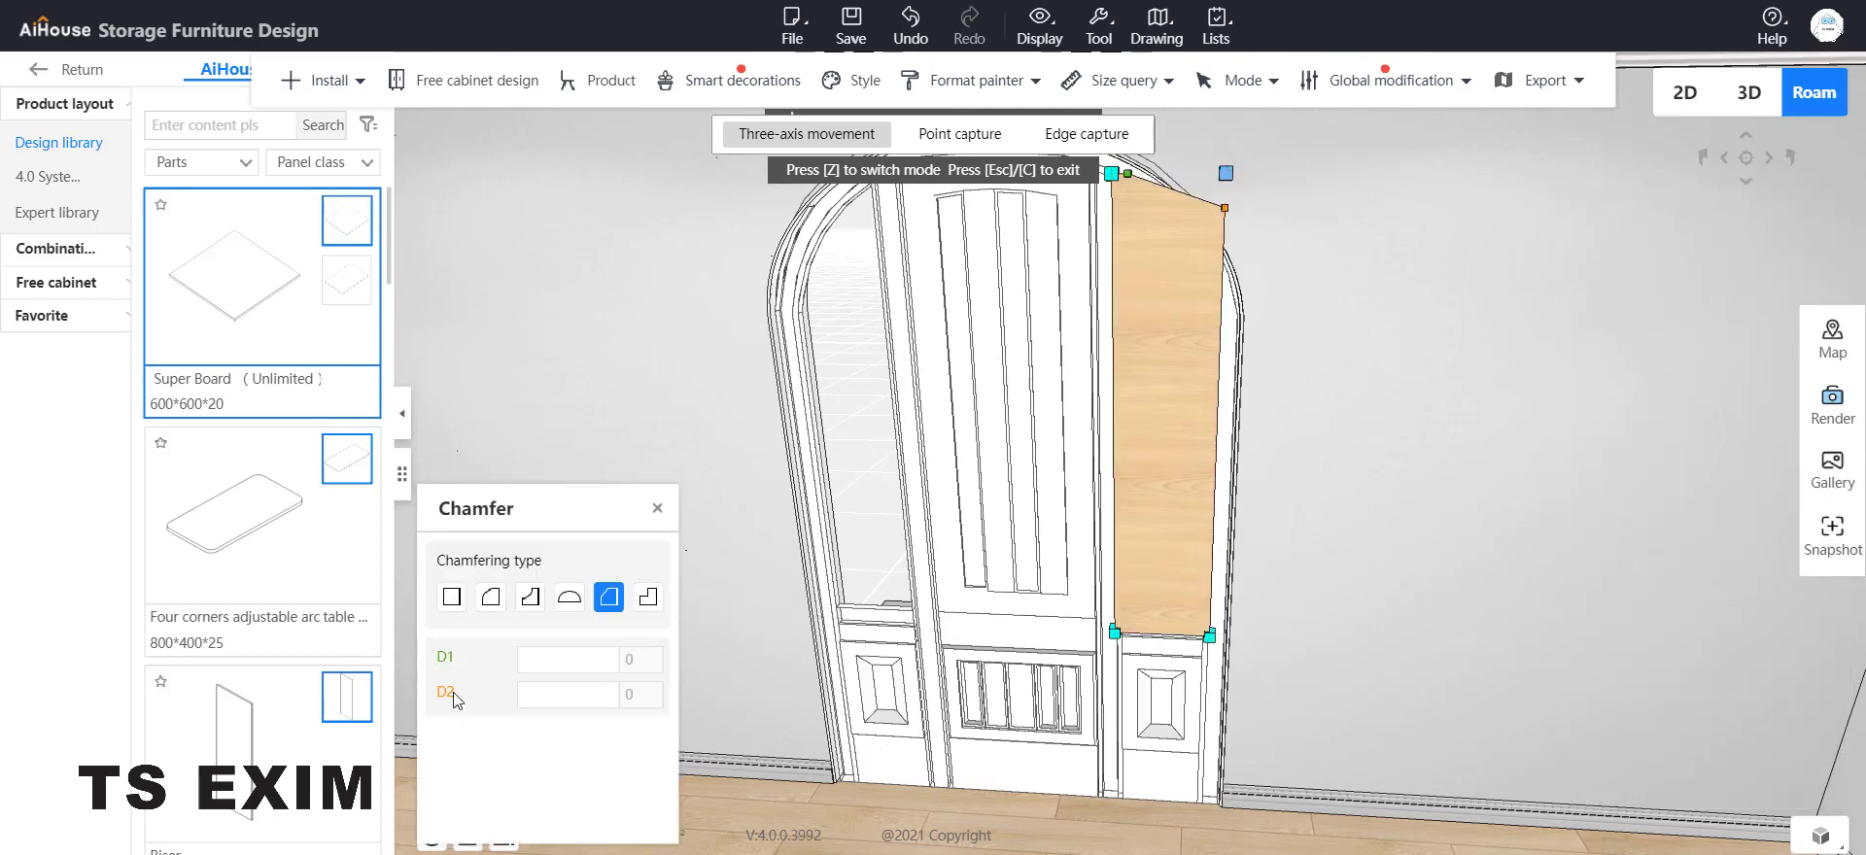
pyautogui.click(551, 662)
pyautogui.write('100')
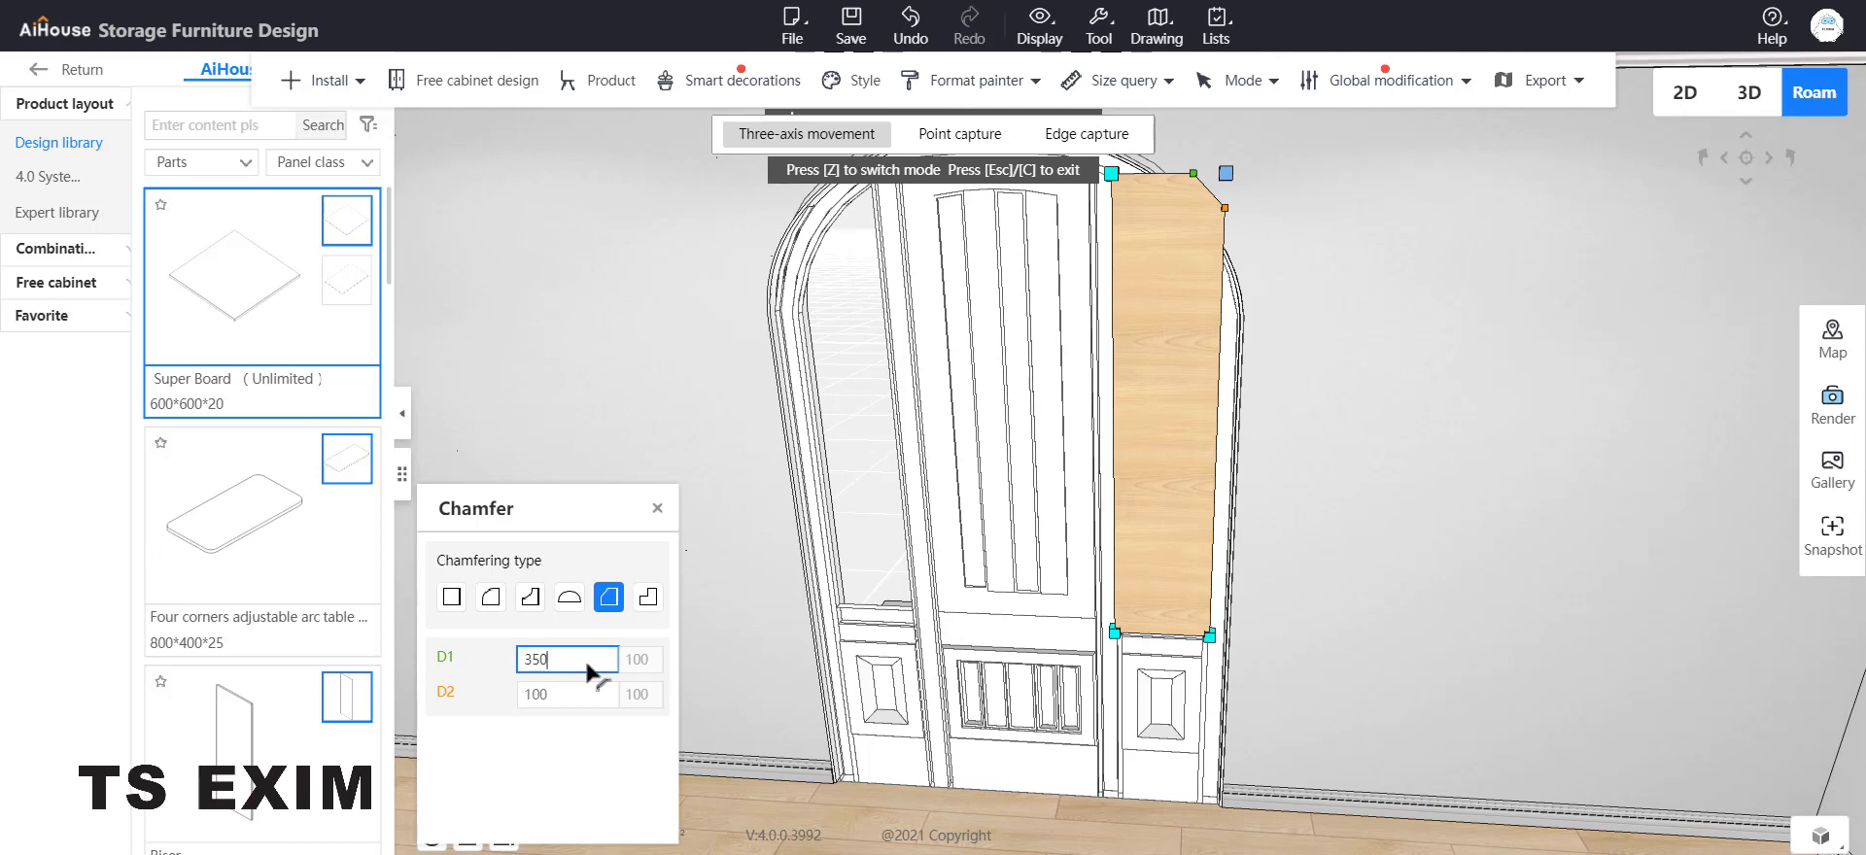
pyautogui.press('Return')
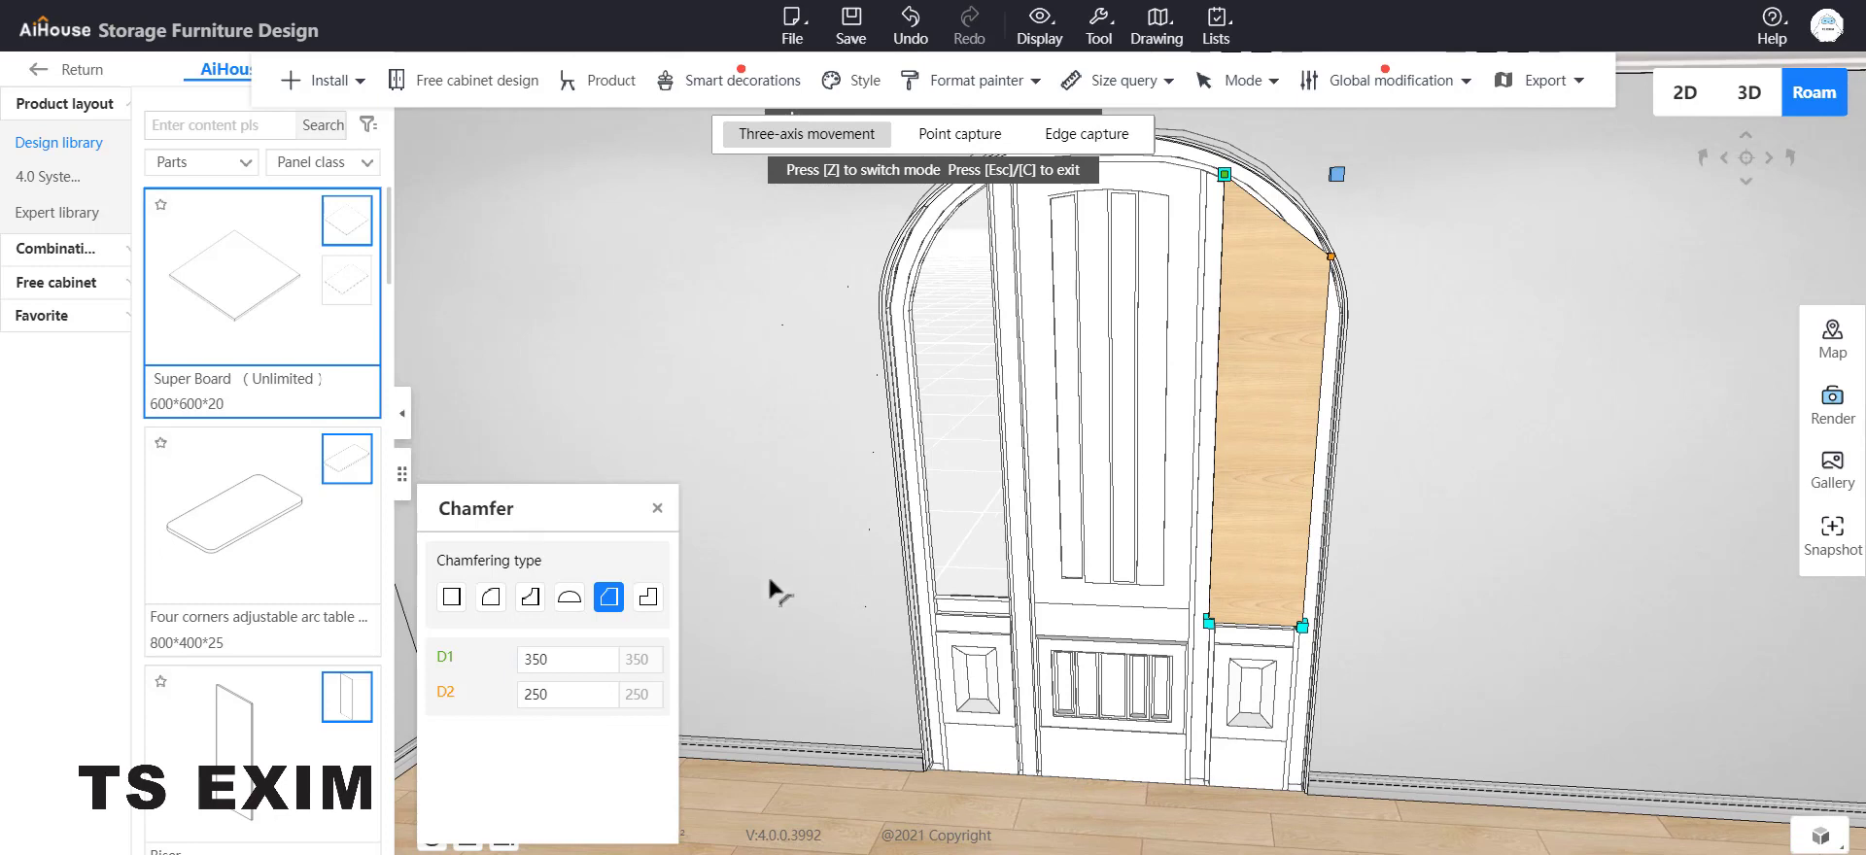
pyautogui.click(570, 691)
pyautogui.write('300')
pyautogui.press('Return')
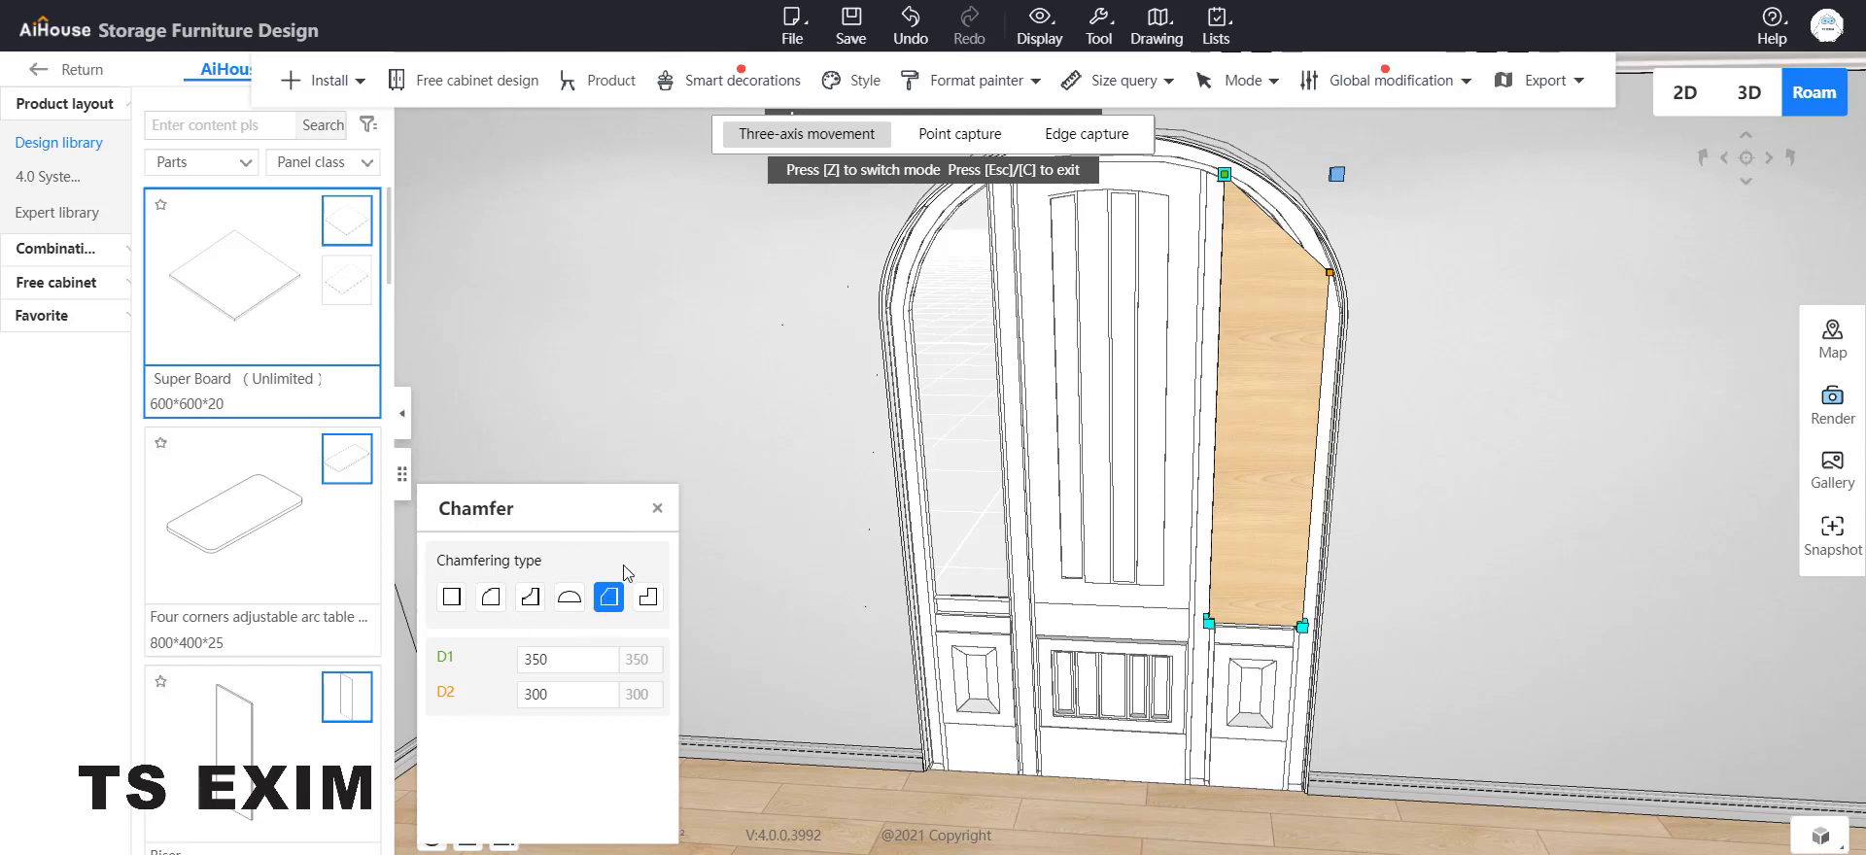
pyautogui.click(657, 507)
# Step: Apply the frosting material from the cloud library's Glass material category to the chamfered board
pyautogui.click(1690, 649)
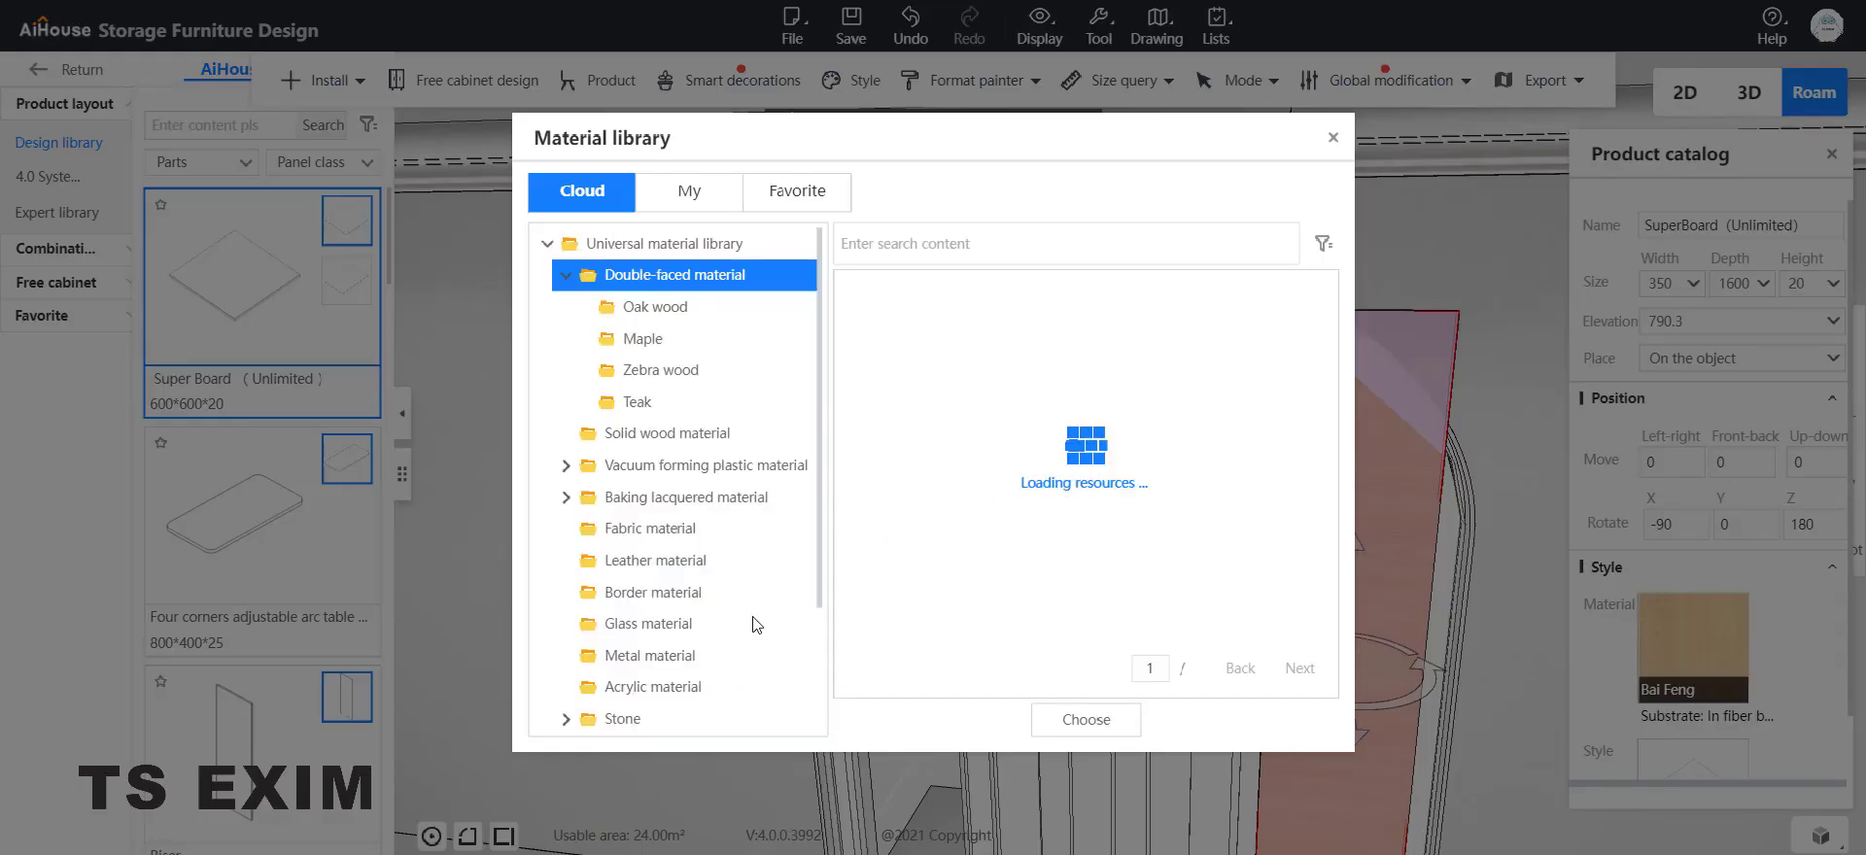
pyautogui.click(647, 627)
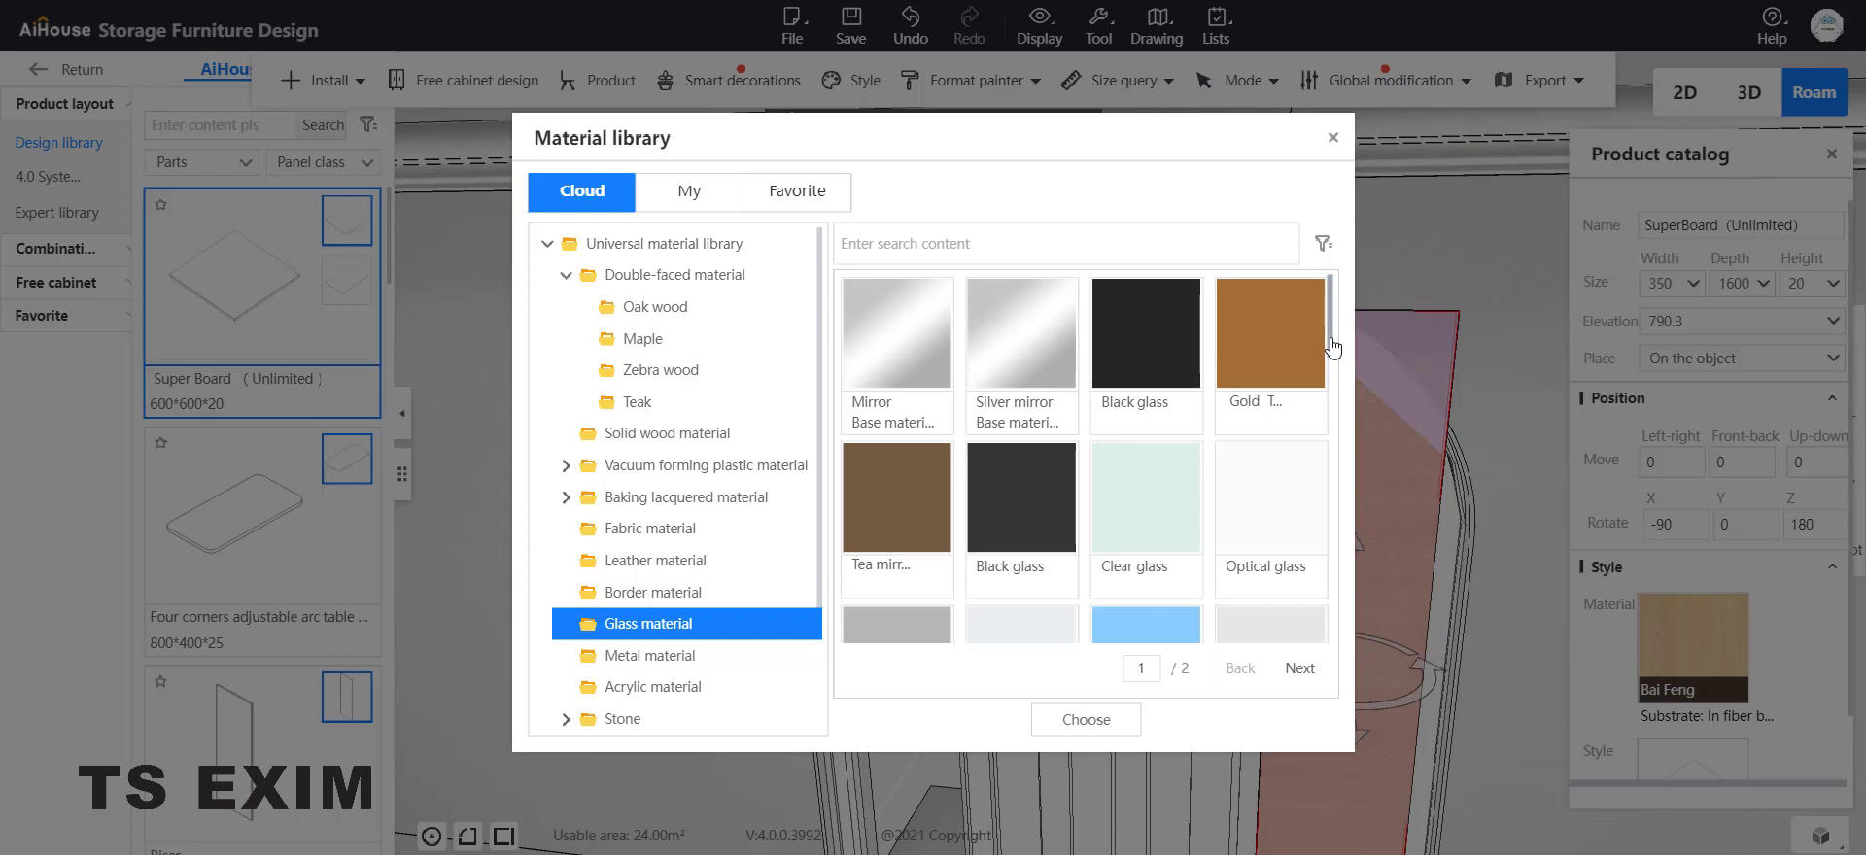
pyautogui.moveTo(1340, 350); pyautogui.dragTo(1350, 398)
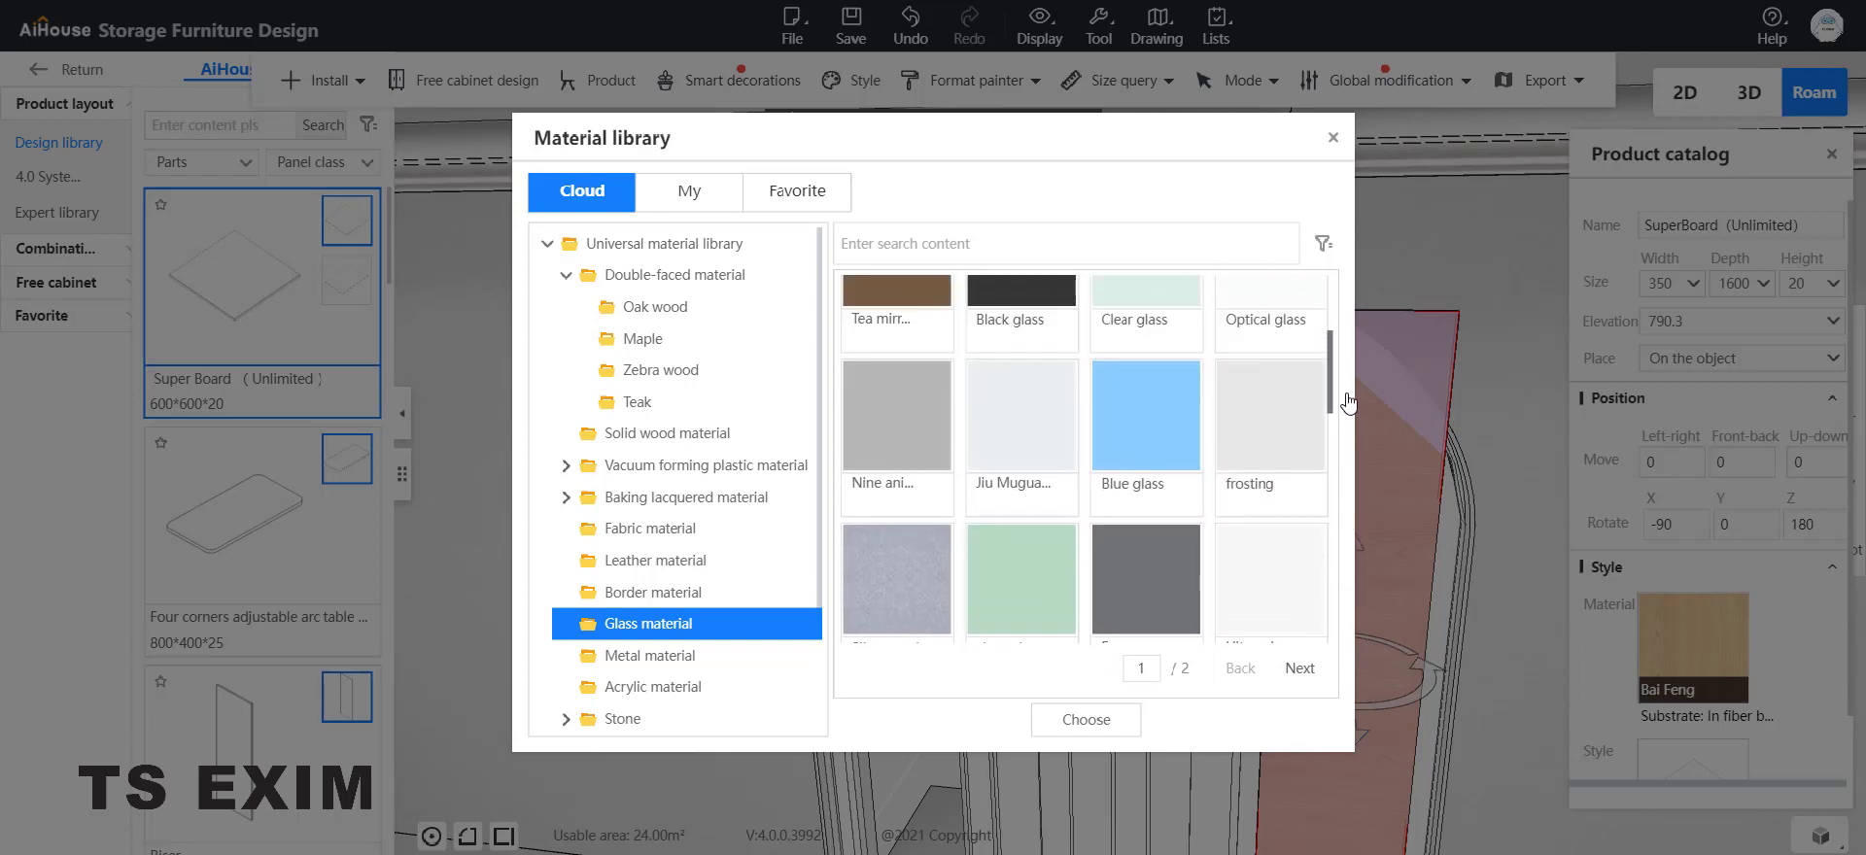
pyautogui.click(1290, 435)
pyautogui.click(1087, 721)
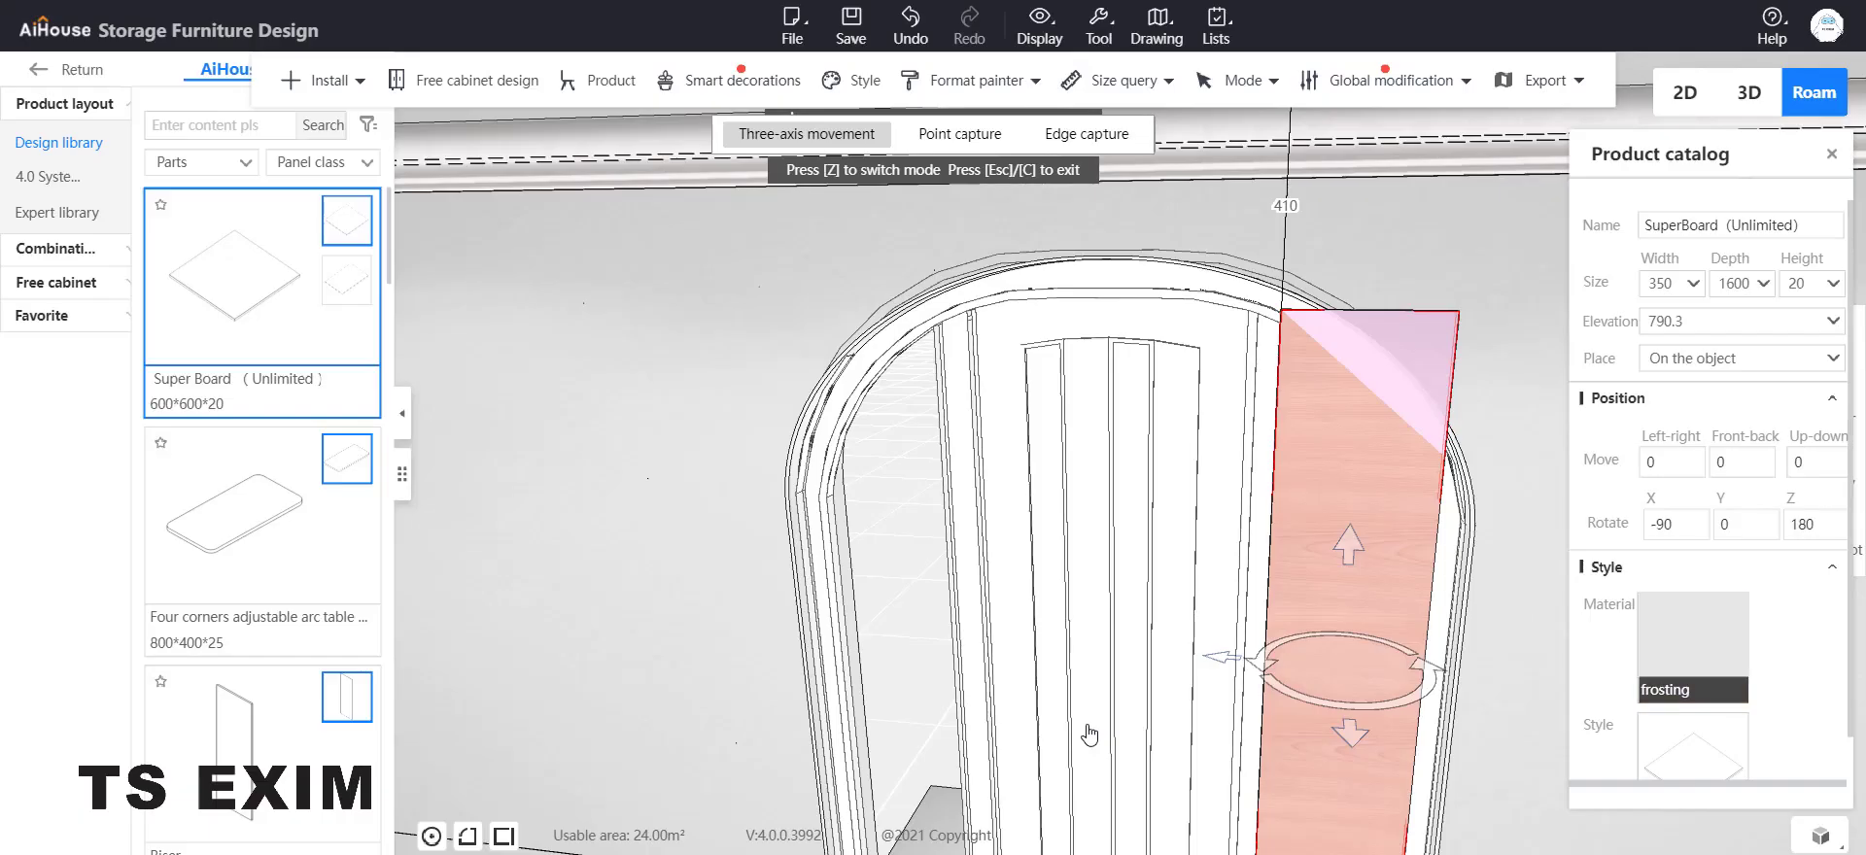
# Step: Deselect the frosted board, examine how it fits the door's side opening, and select it again
pyautogui.scroll(-3, 1356, 691)
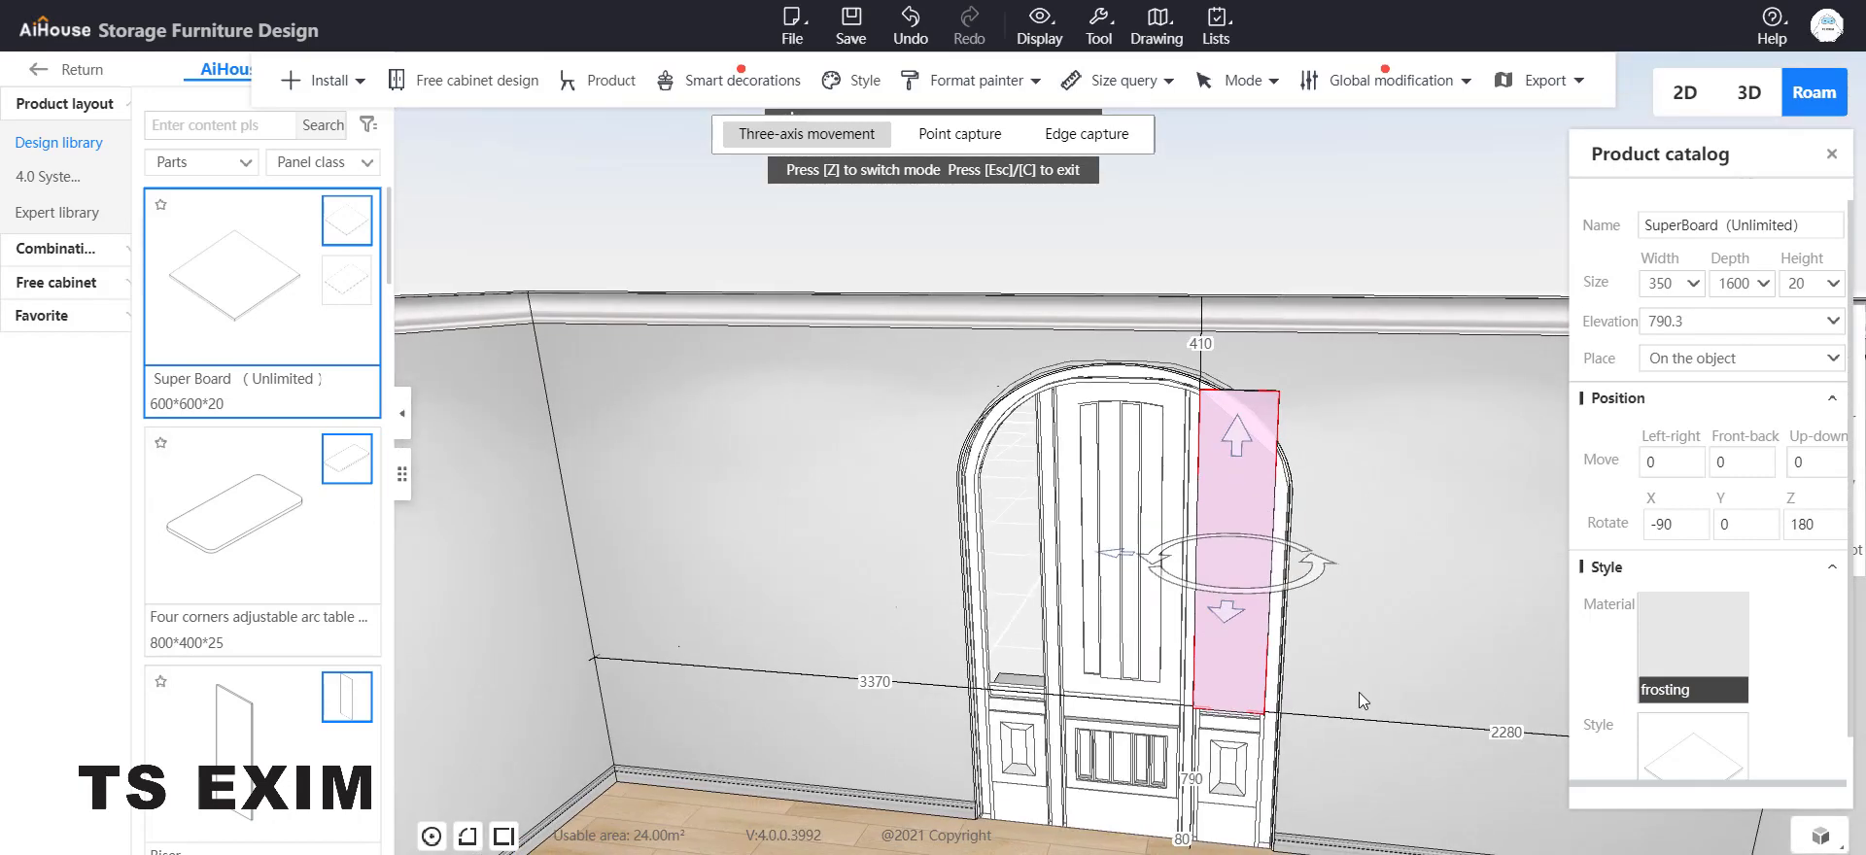
pyautogui.click(1349, 645)
pyautogui.scroll(3, 1349, 646)
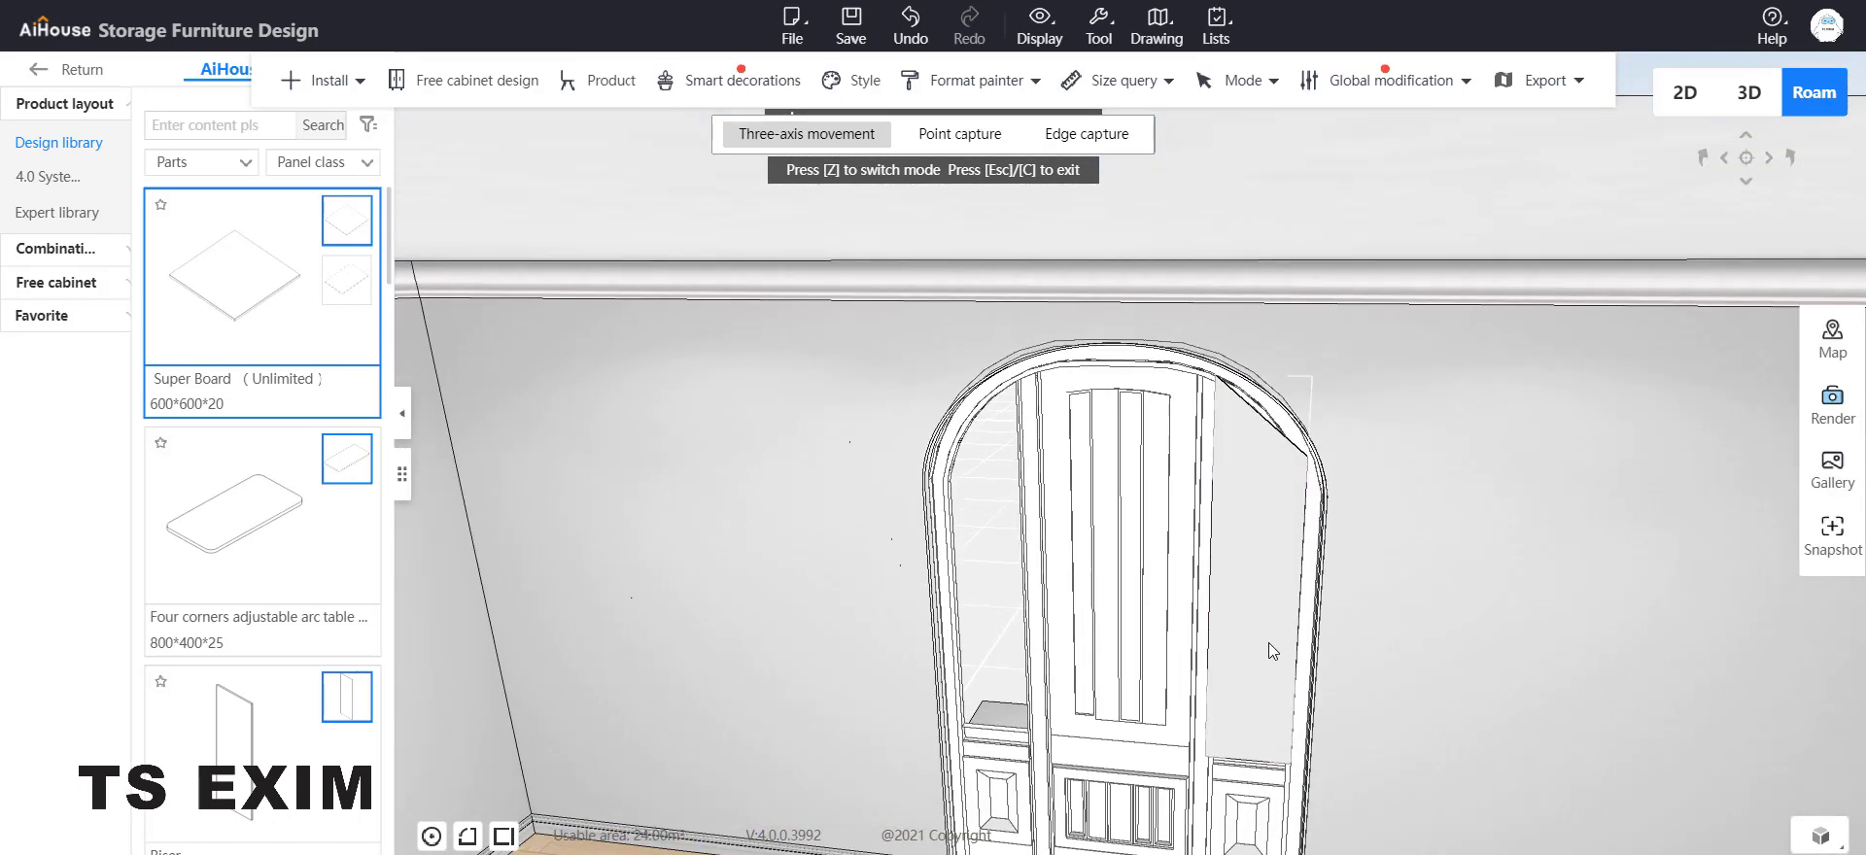
pyautogui.scroll(-2, 1268, 645)
pyautogui.scroll(2, 1268, 647)
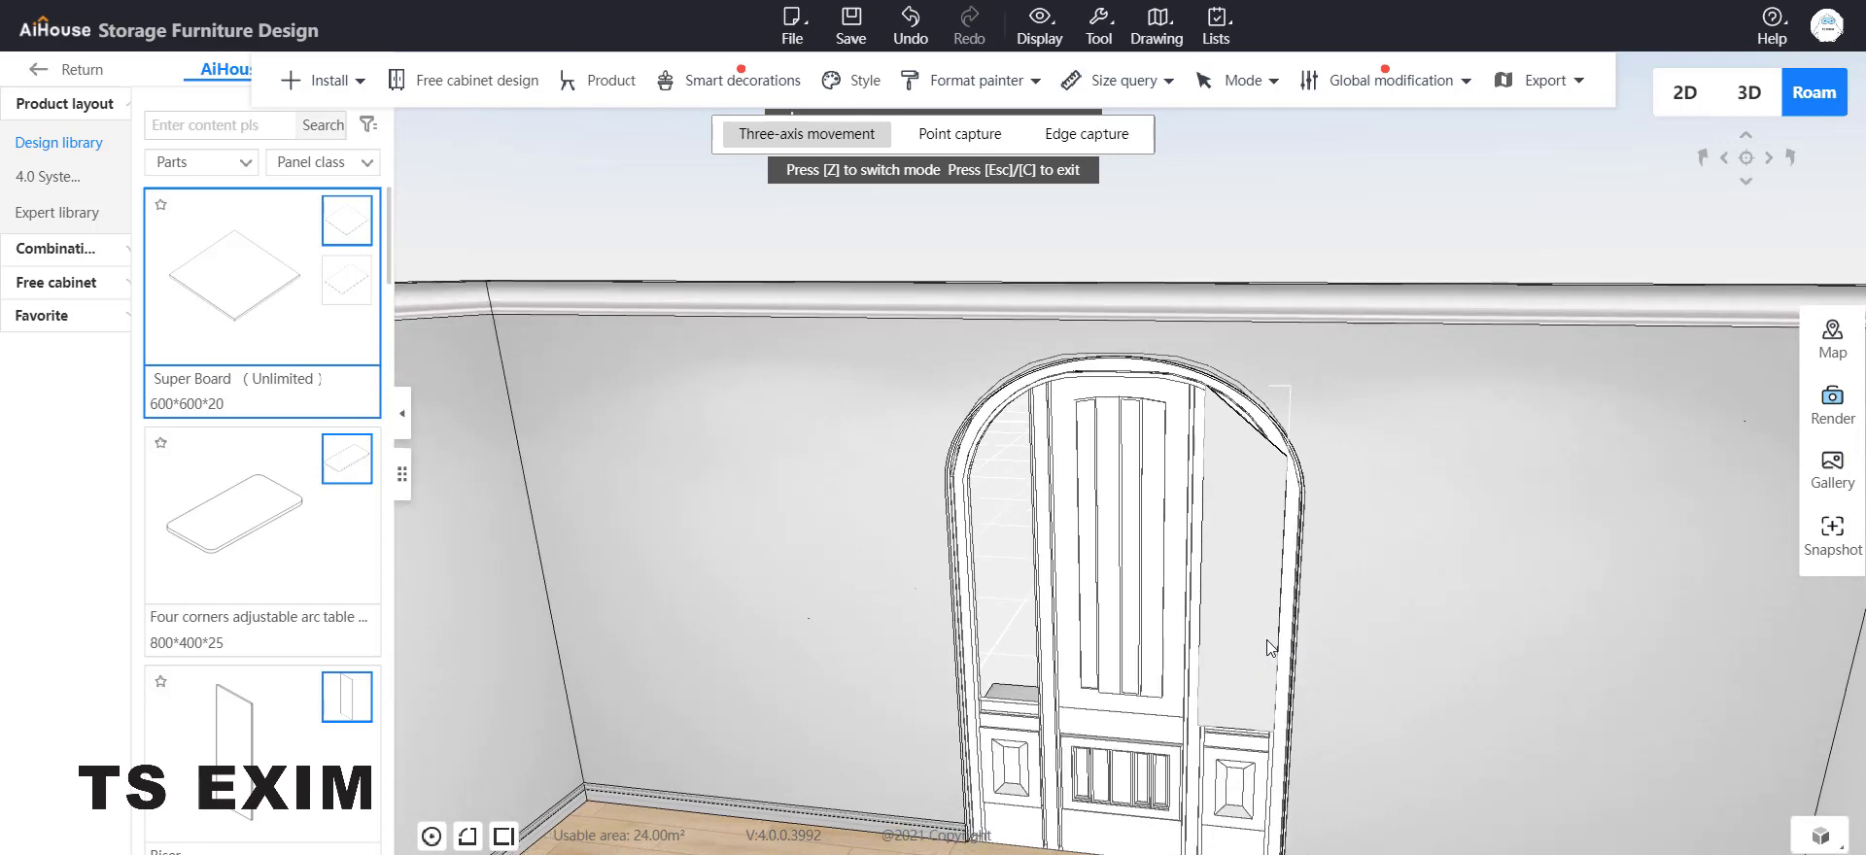
pyautogui.click(1262, 628)
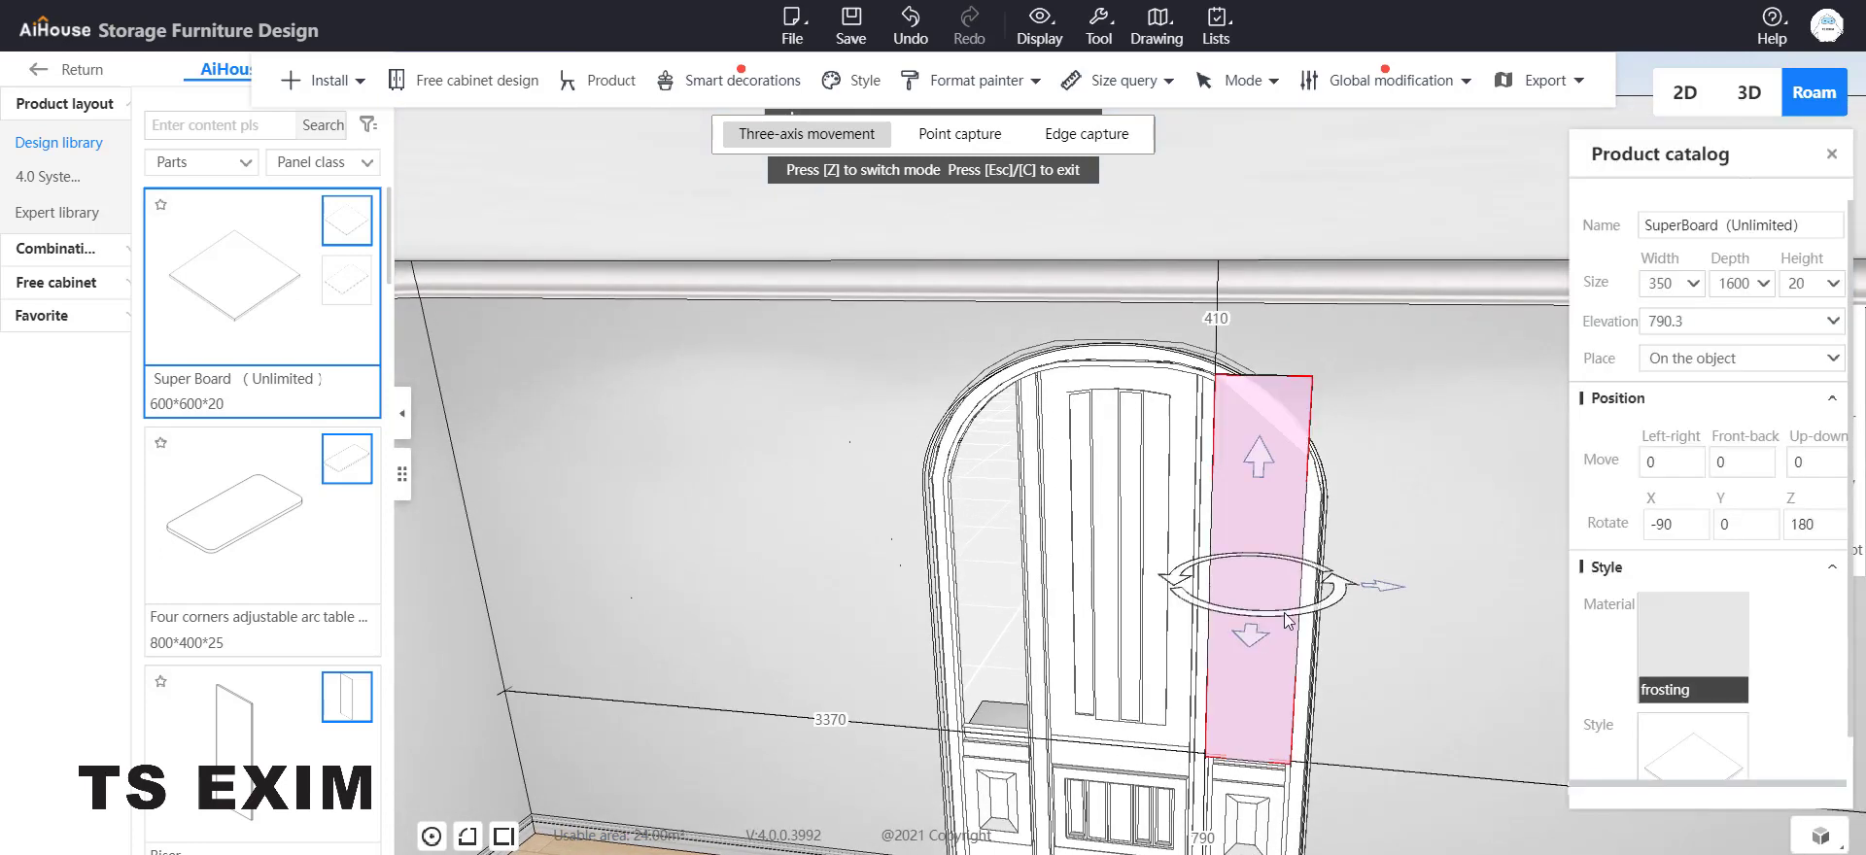
# Step: Duplicate the chamfered frosted board so the copy sits beside the door's side opening
pyautogui.rightClick(1261, 534)
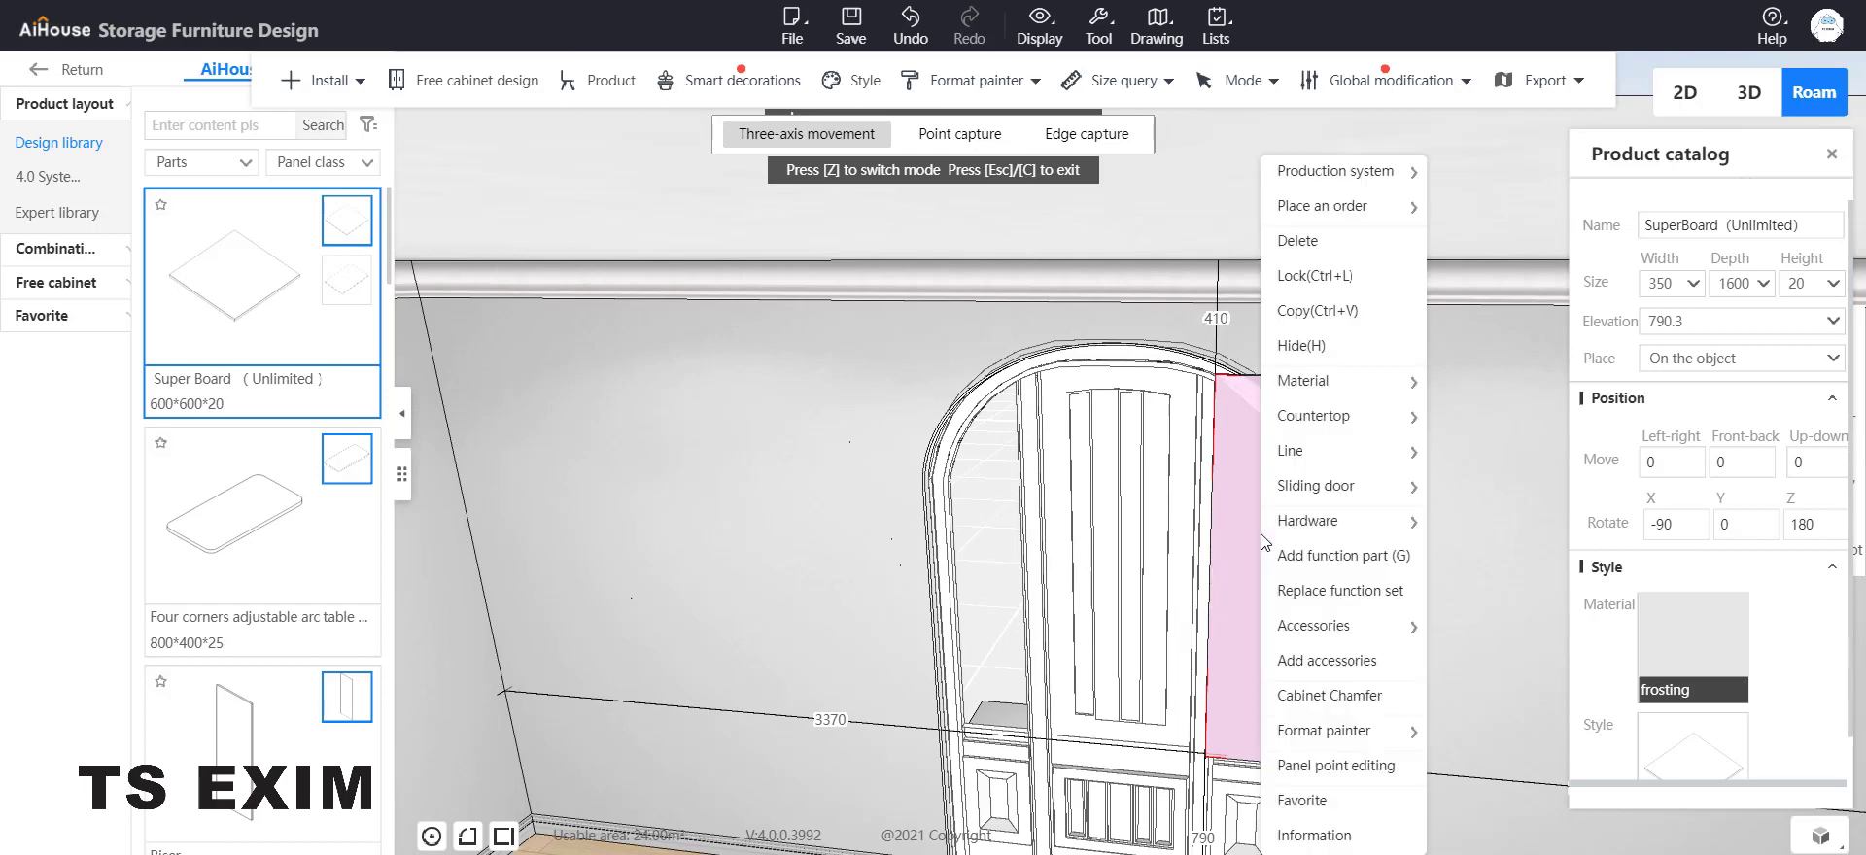
pyautogui.click(1314, 309)
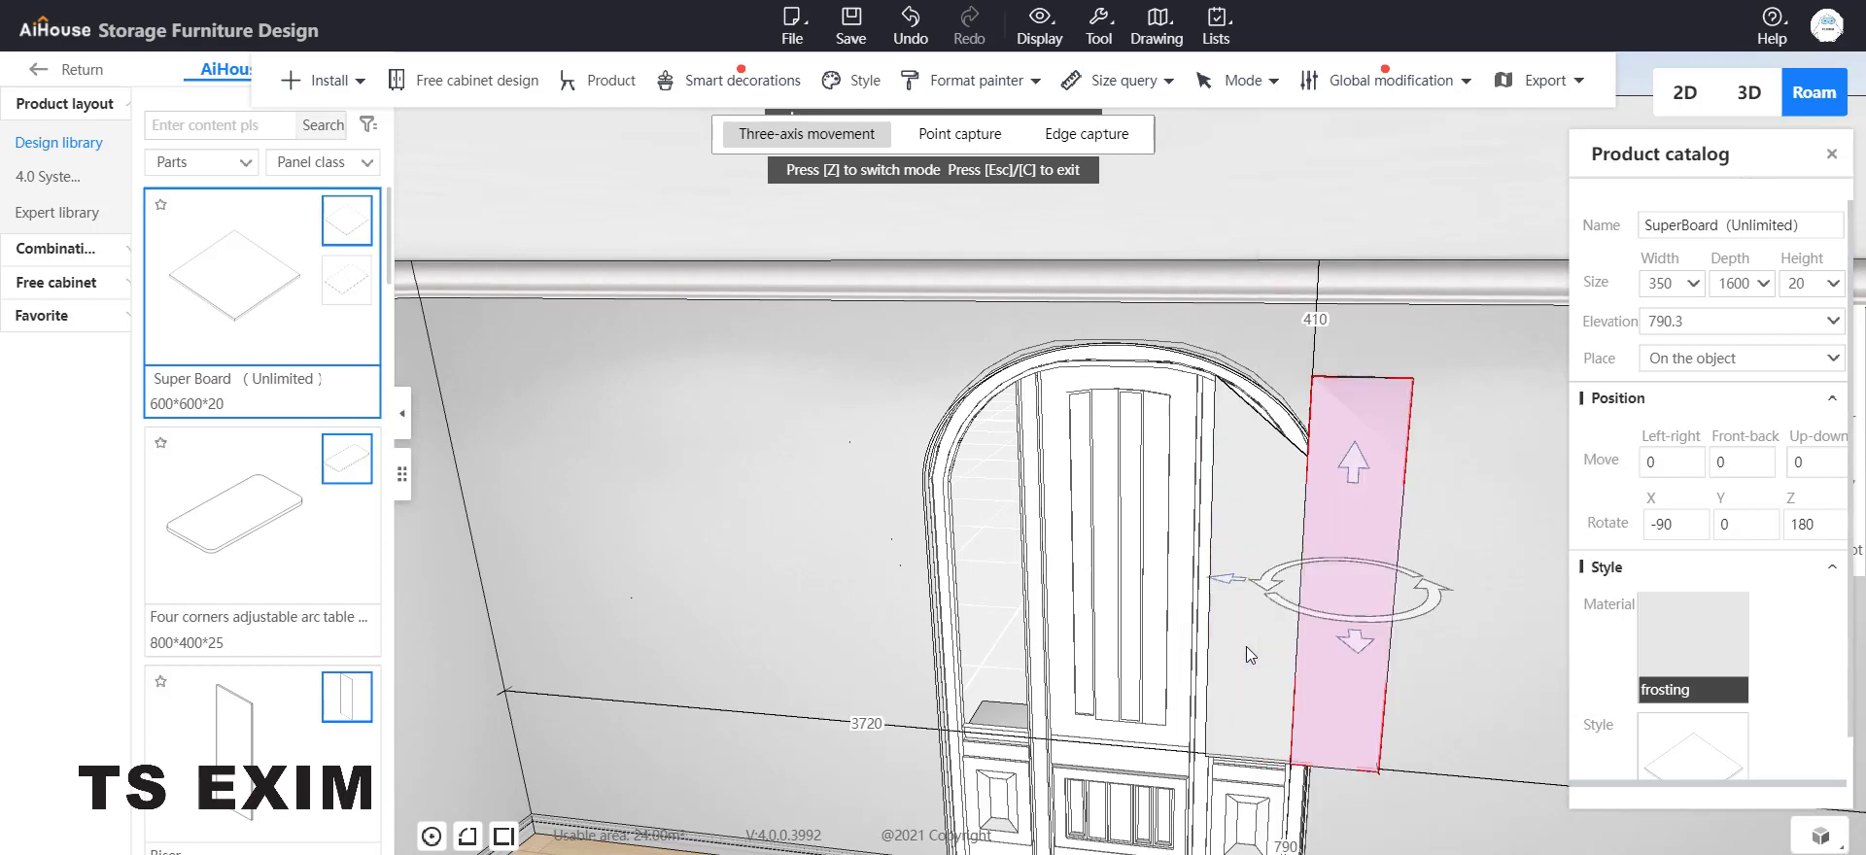
pyautogui.press('z')
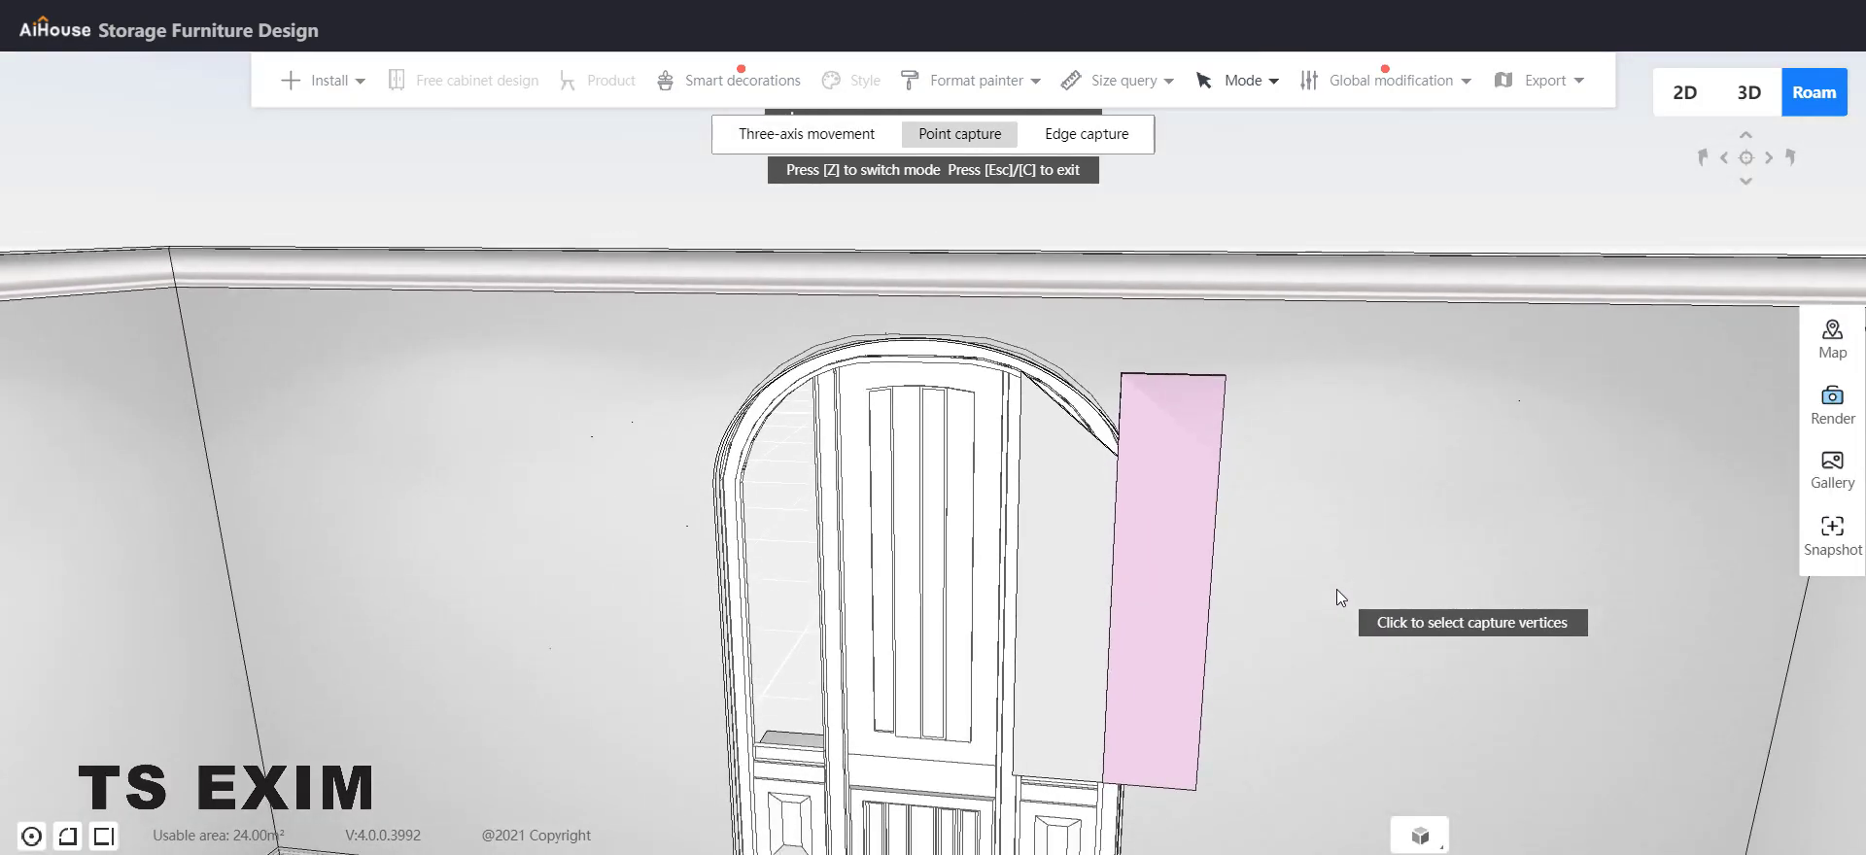
pyautogui.moveTo(1146, 507)
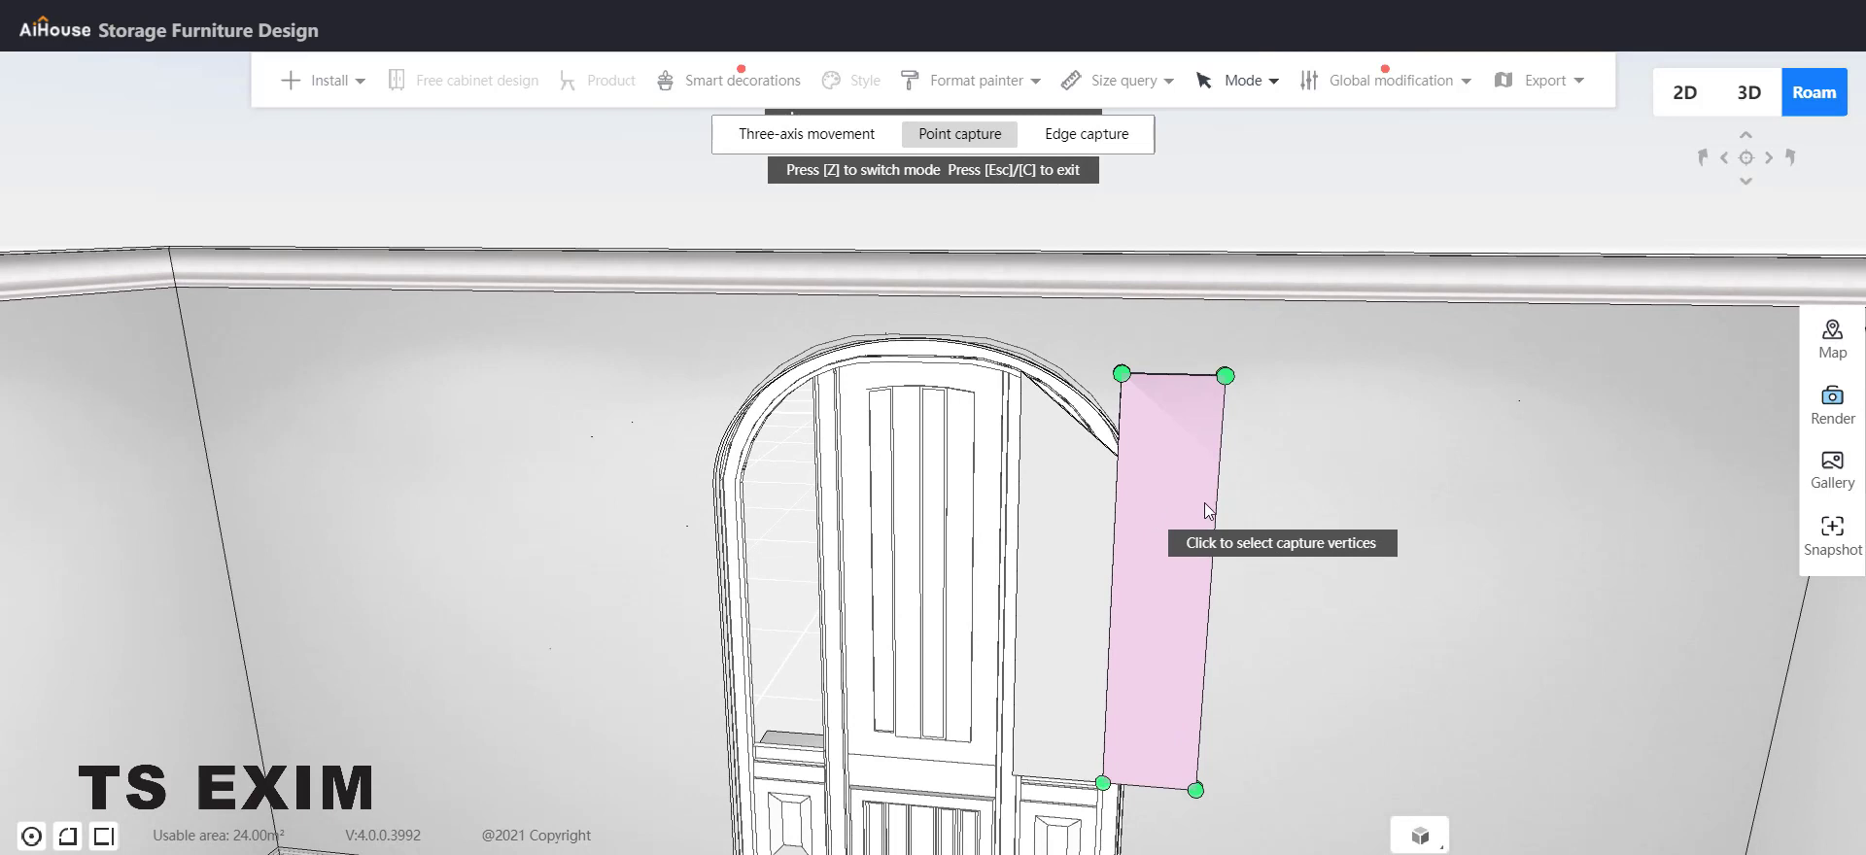
pyautogui.press('Escape')
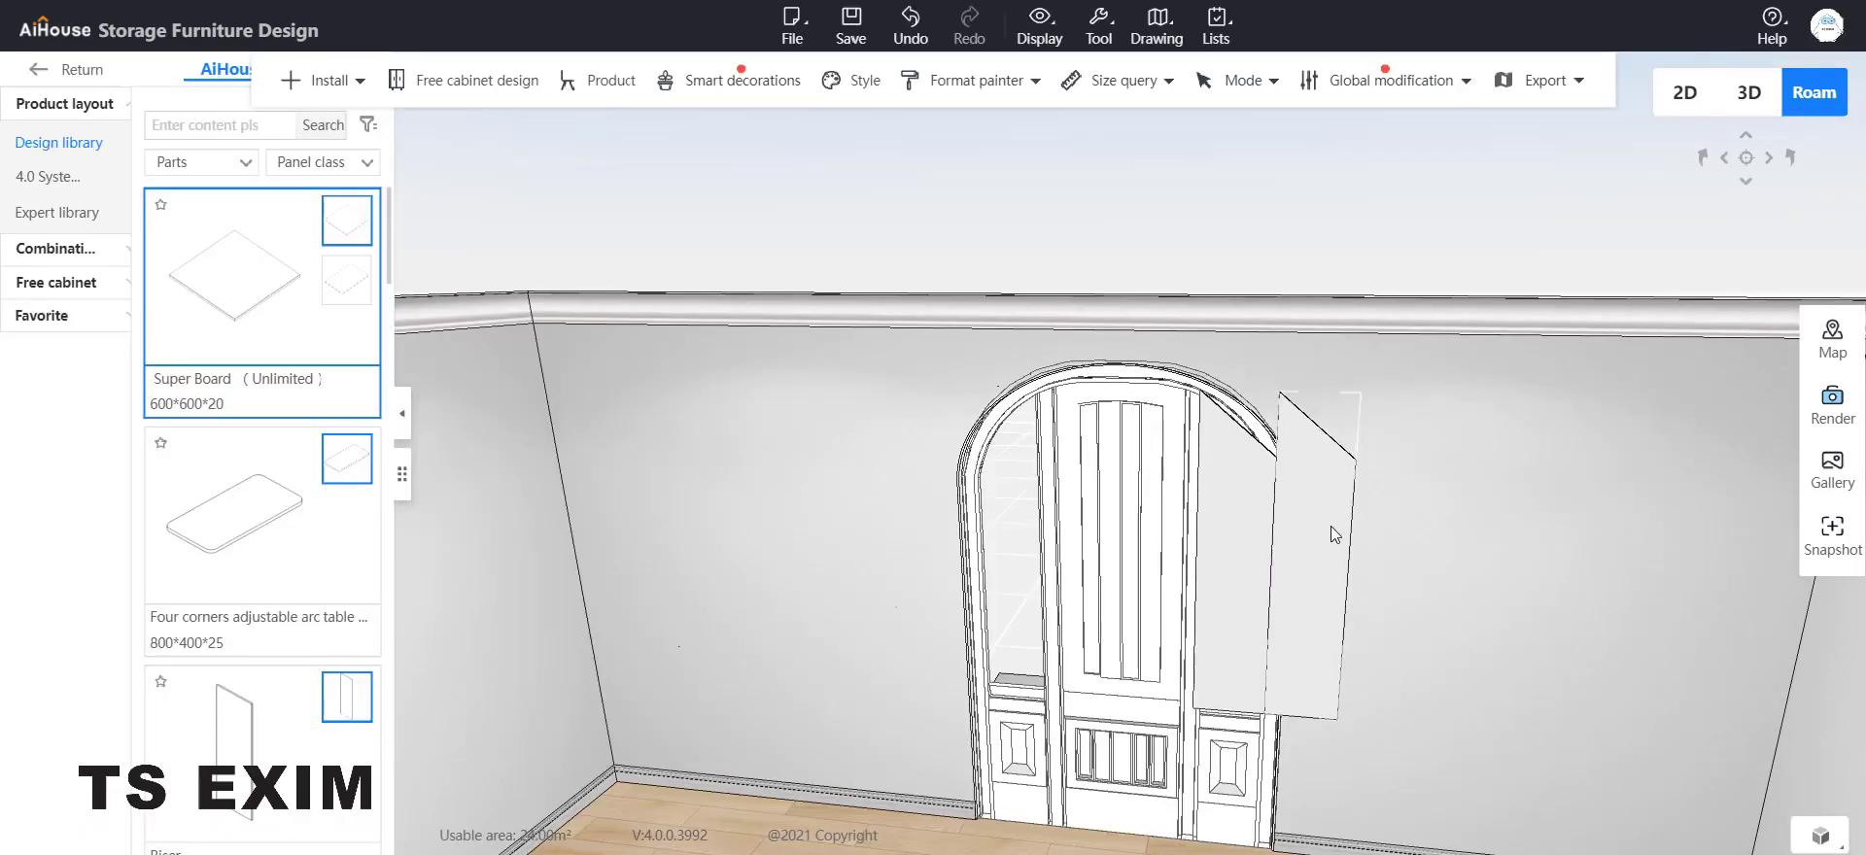
# Step: Rotate the copied board 180° about its vertical axis so its chamfer faces the opposite way
pyautogui.press('c')
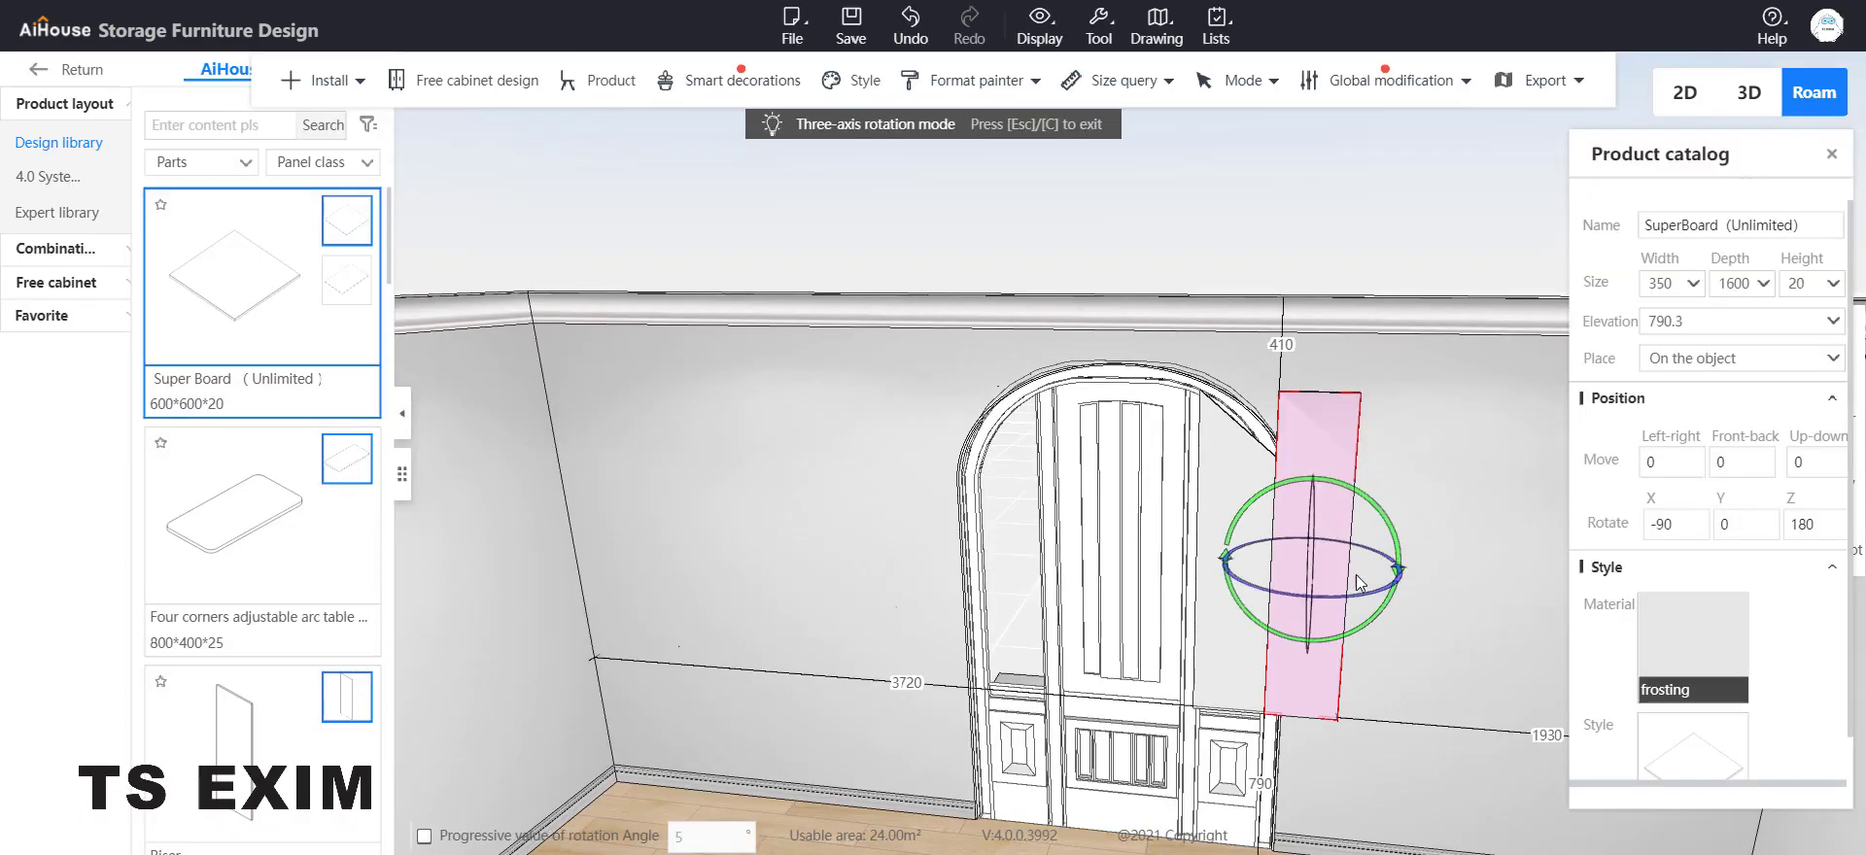
pyautogui.moveTo(1374, 602); pyautogui.dragTo(1218, 517)
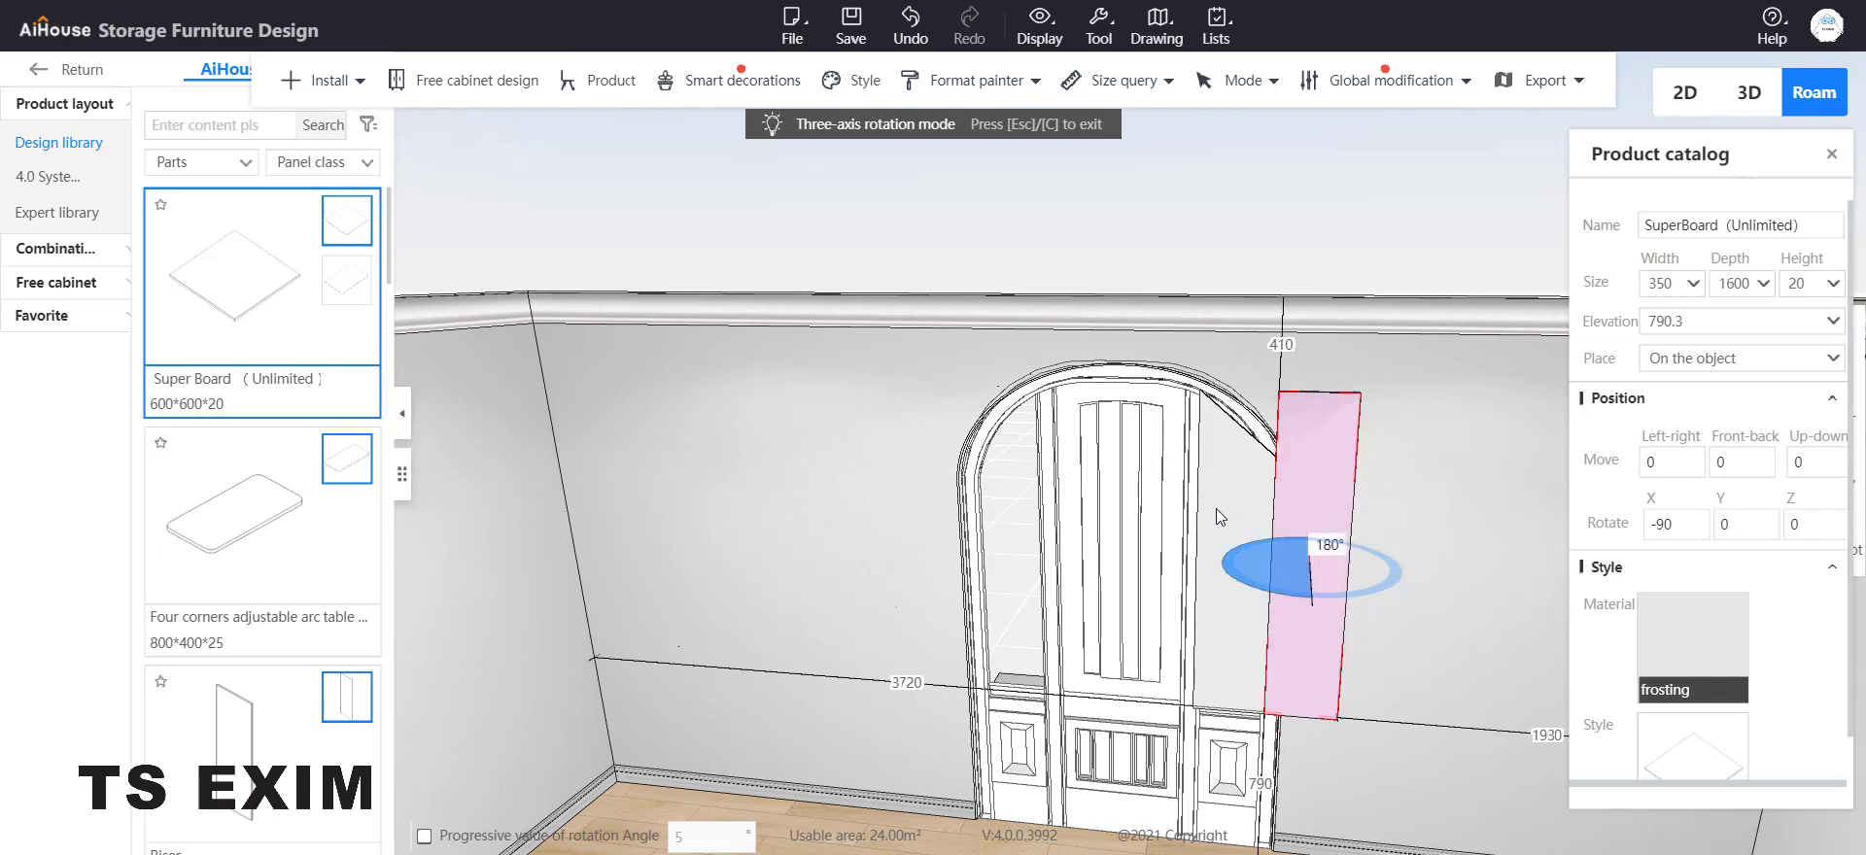
pyautogui.rightClick(1378, 750)
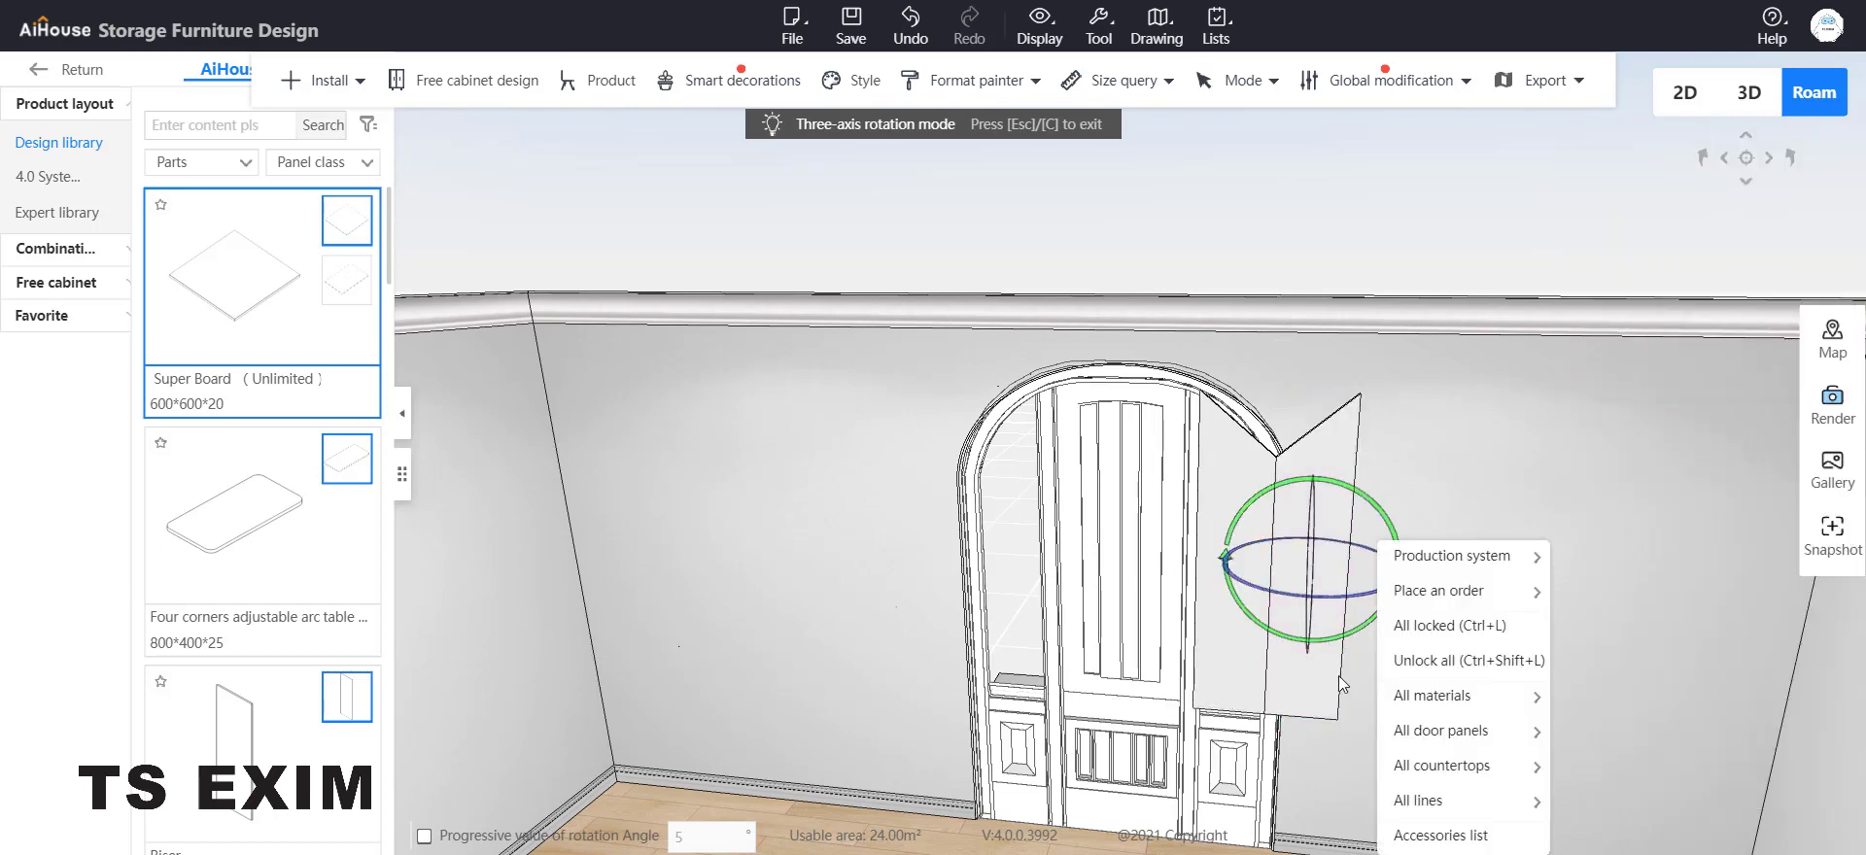
pyautogui.click(1312, 460)
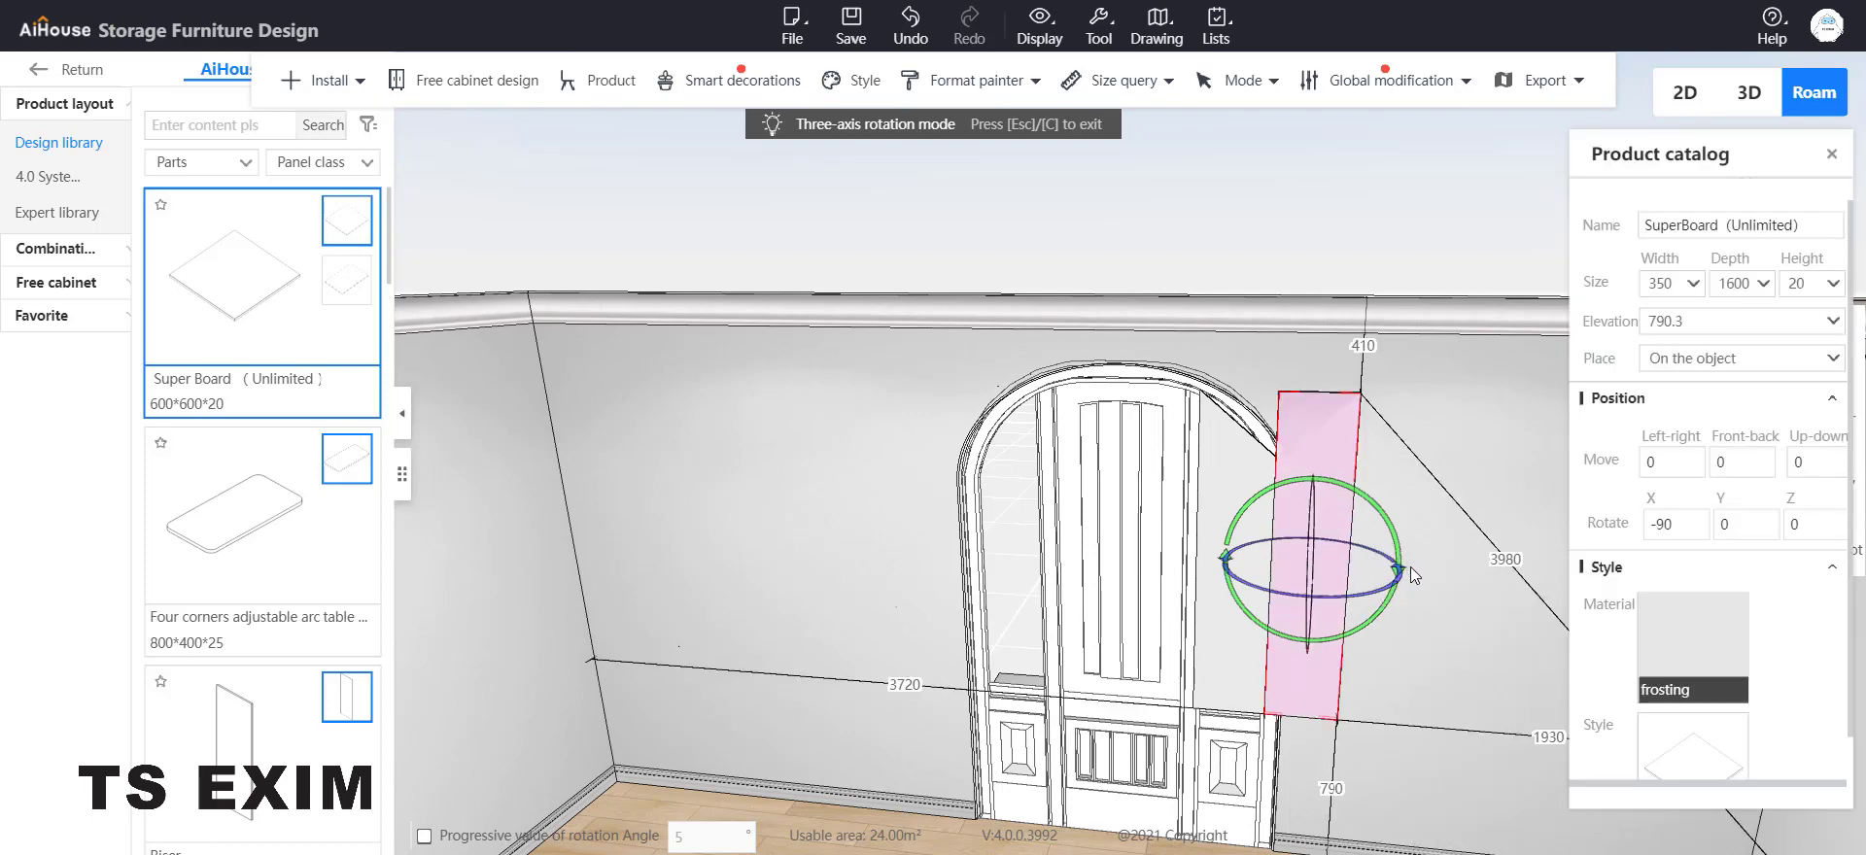
# Step: Move the rotated board horizontally across the door panel to the opposite side opening using three-axis movement
pyautogui.press('z')
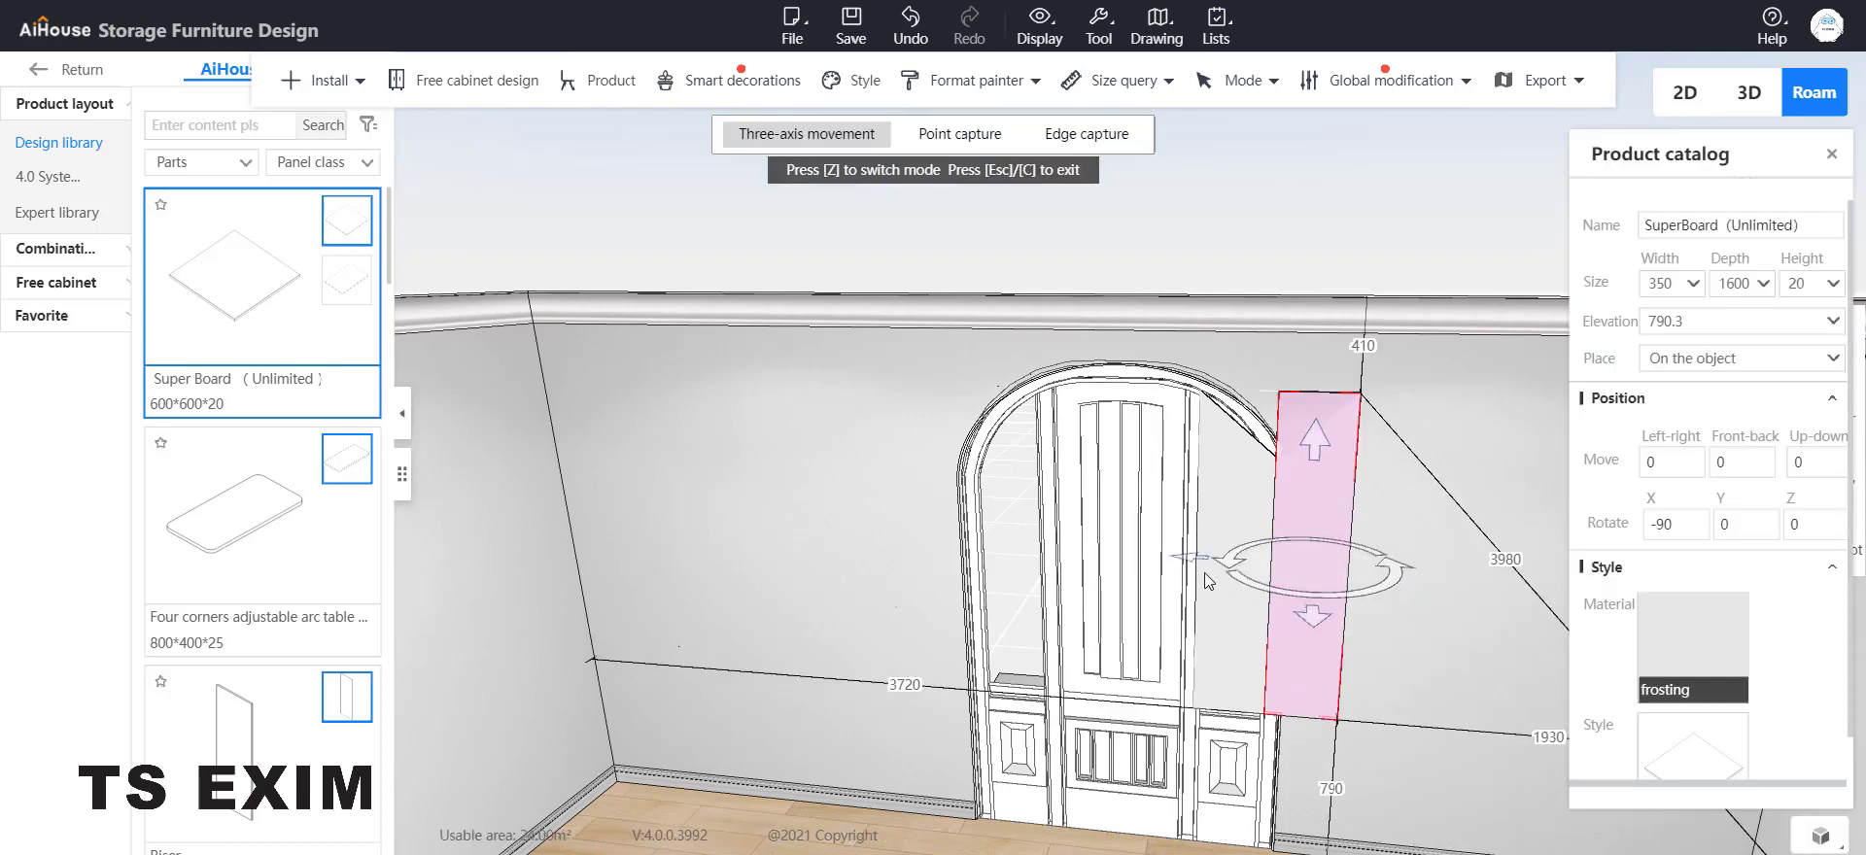
pyautogui.moveTo(1192, 562); pyautogui.dragTo(905, 546)
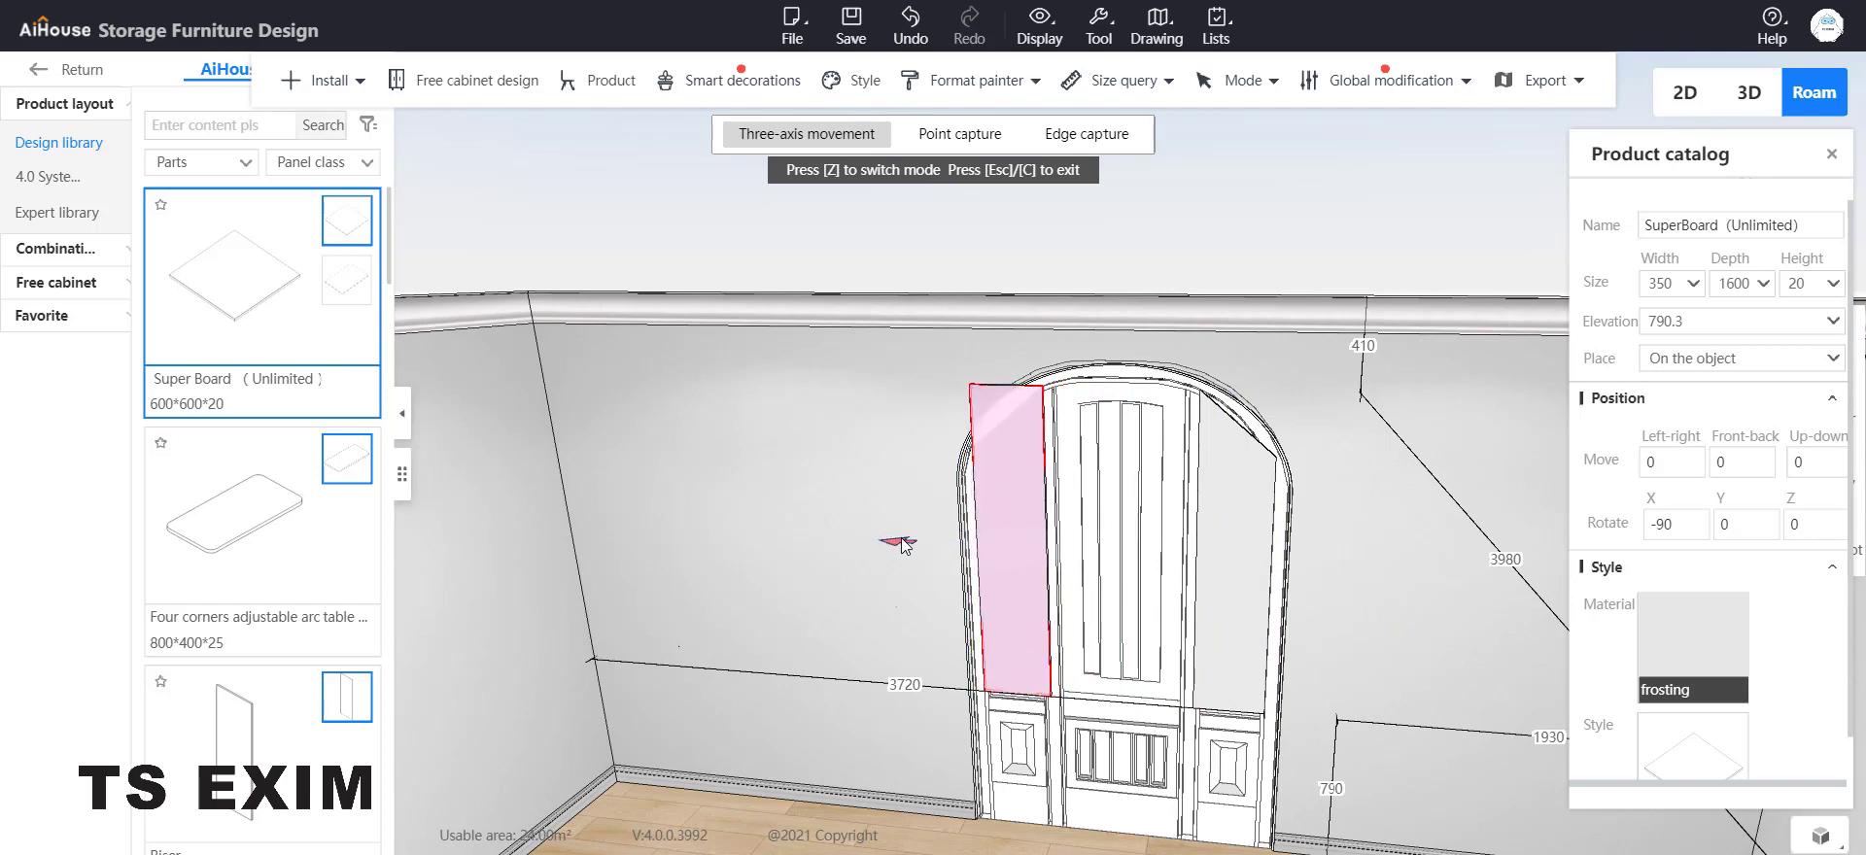
pyautogui.rightClick(902, 581)
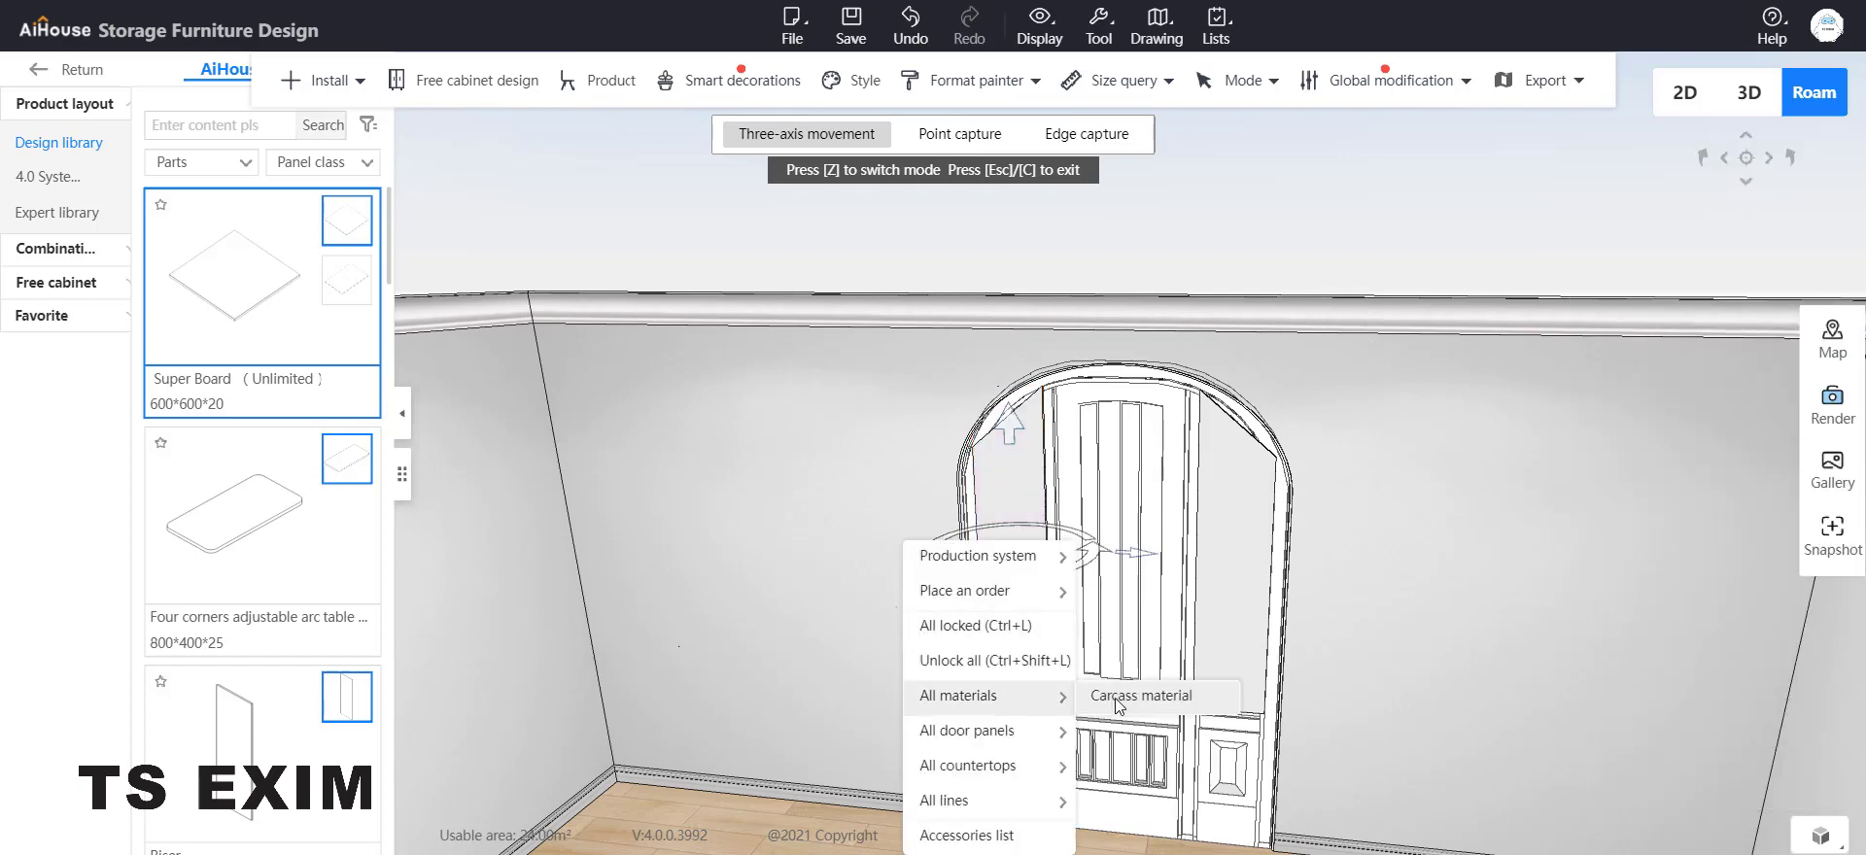
pyautogui.moveTo(1356, 610); pyautogui.dragTo(1408, 658)
pyautogui.scroll(4, 1095, 621)
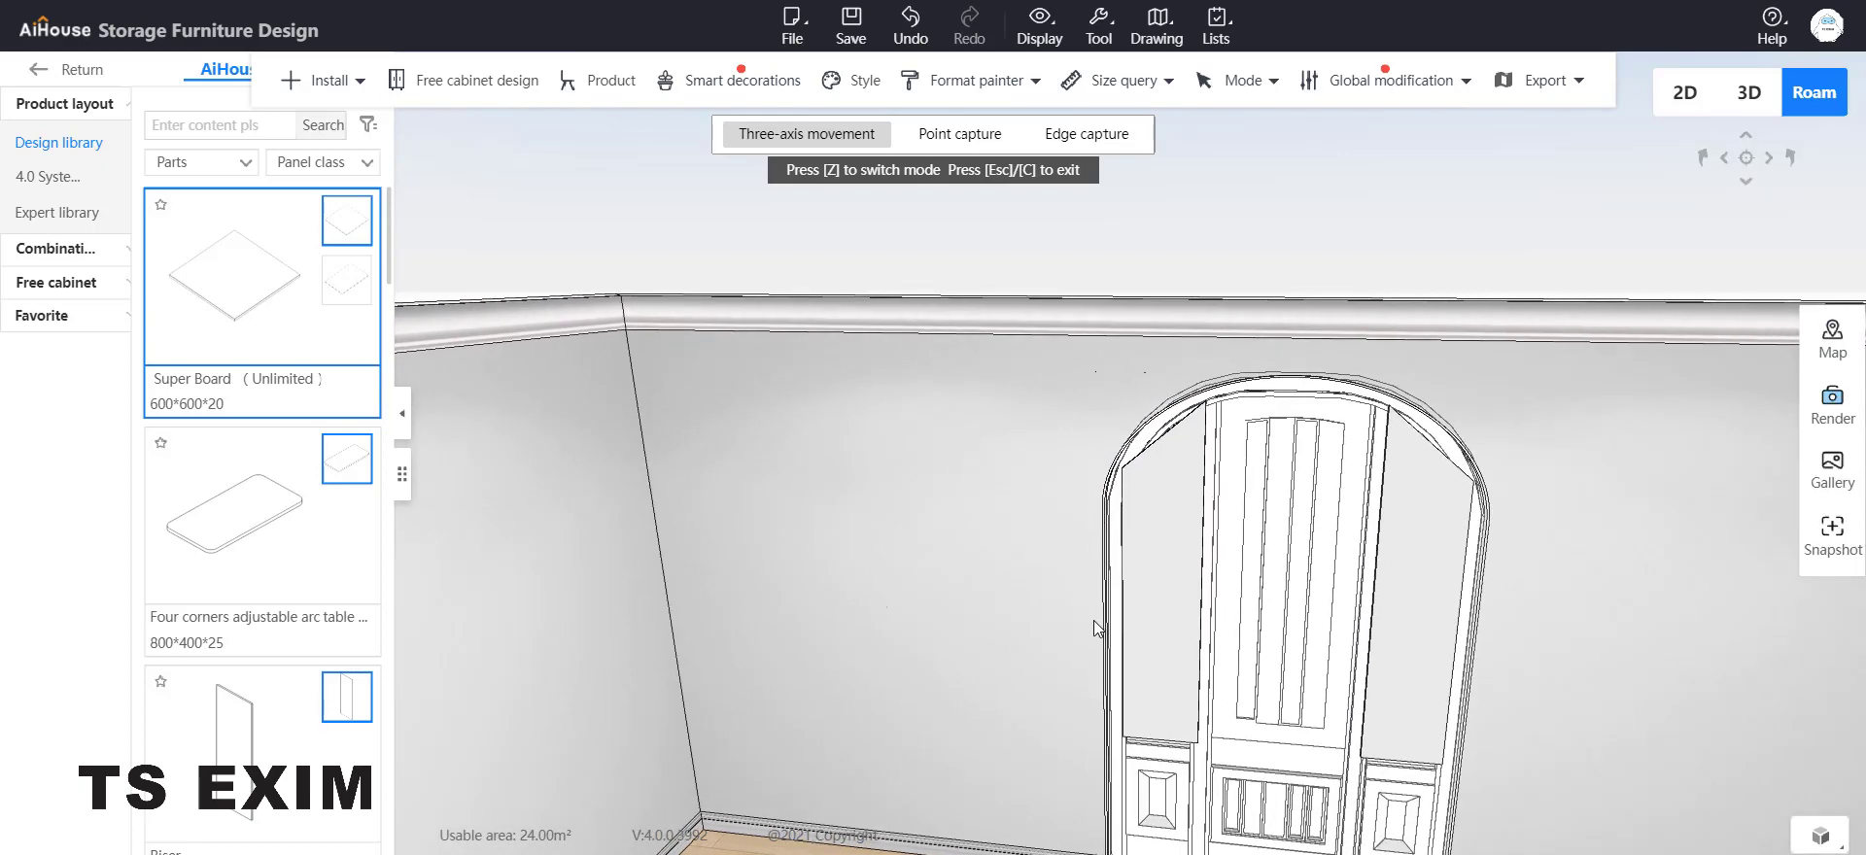
pyautogui.scroll(2, 1095, 628)
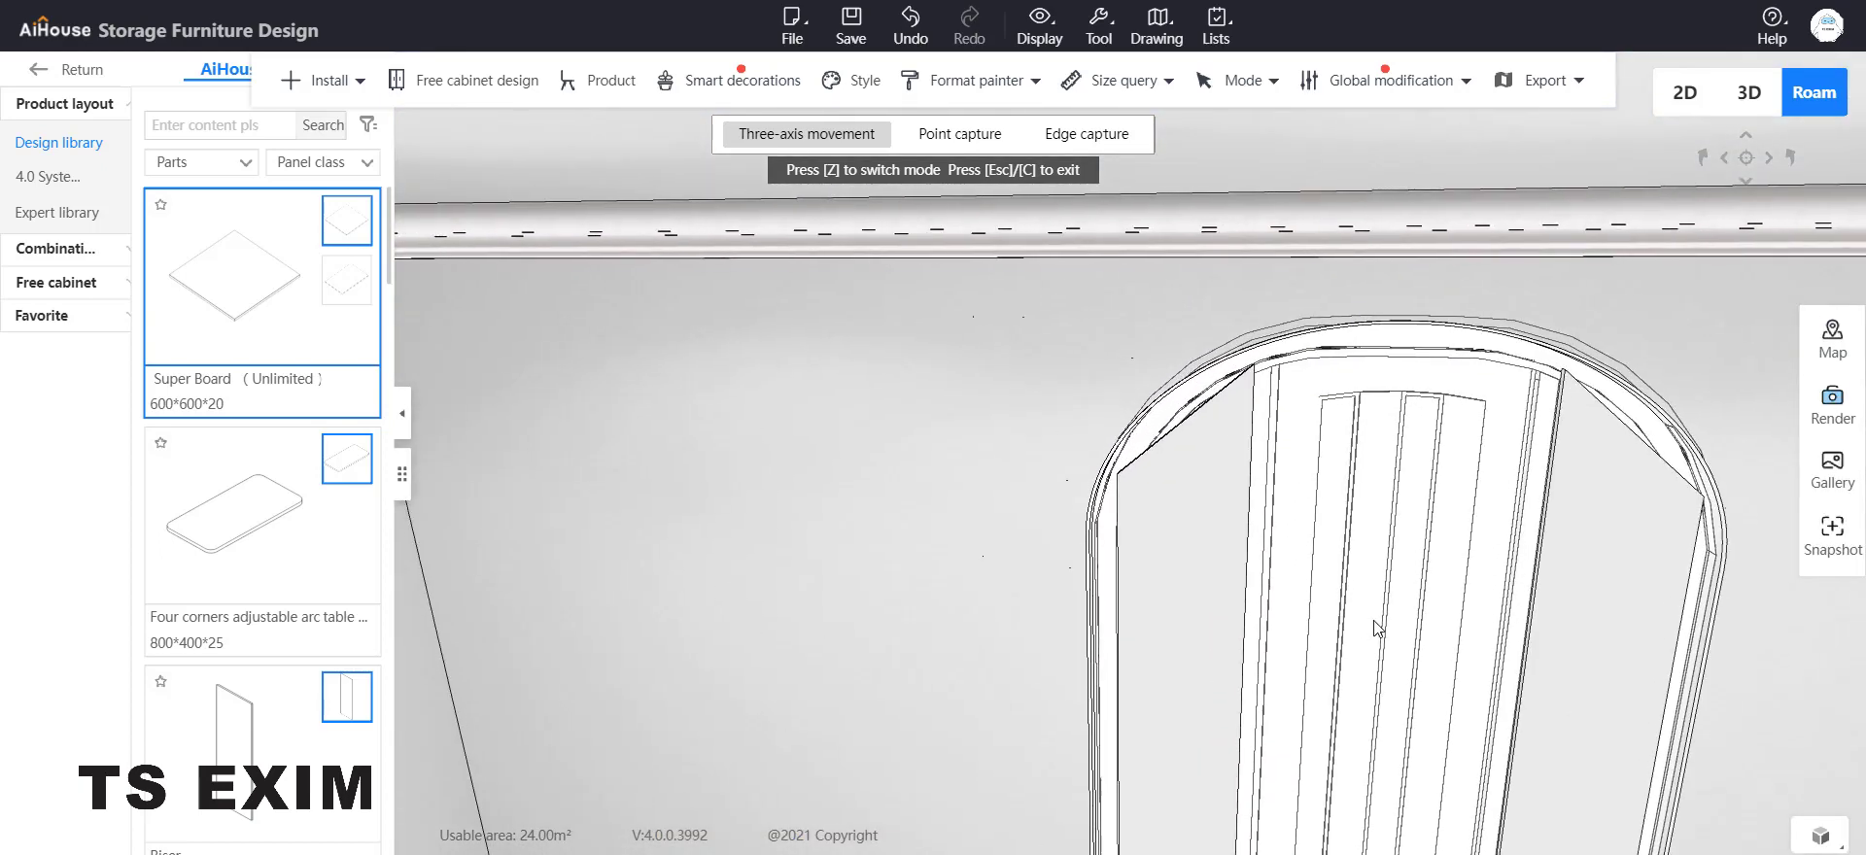
pyautogui.scroll(-2, 1373, 627)
# Step: Raise the rotated board to an elevation of 822.8 and shift it slightly toward the central door panel
pyautogui.click(1191, 600)
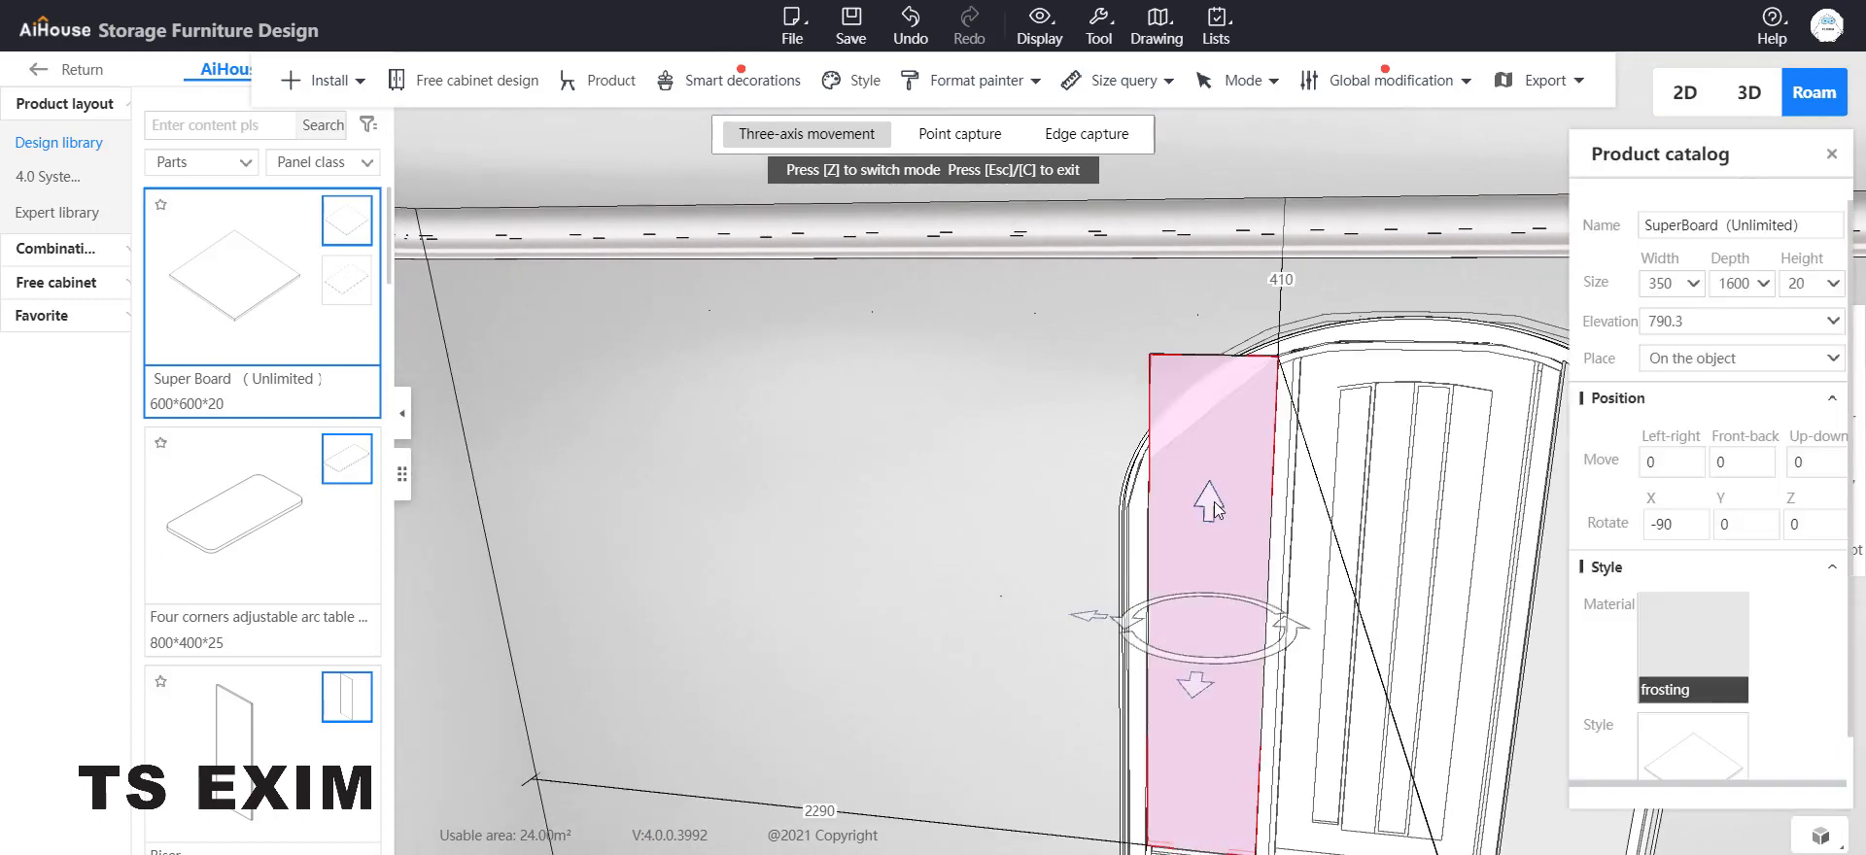
pyautogui.moveTo(1214, 511); pyautogui.dragTo(1213, 504)
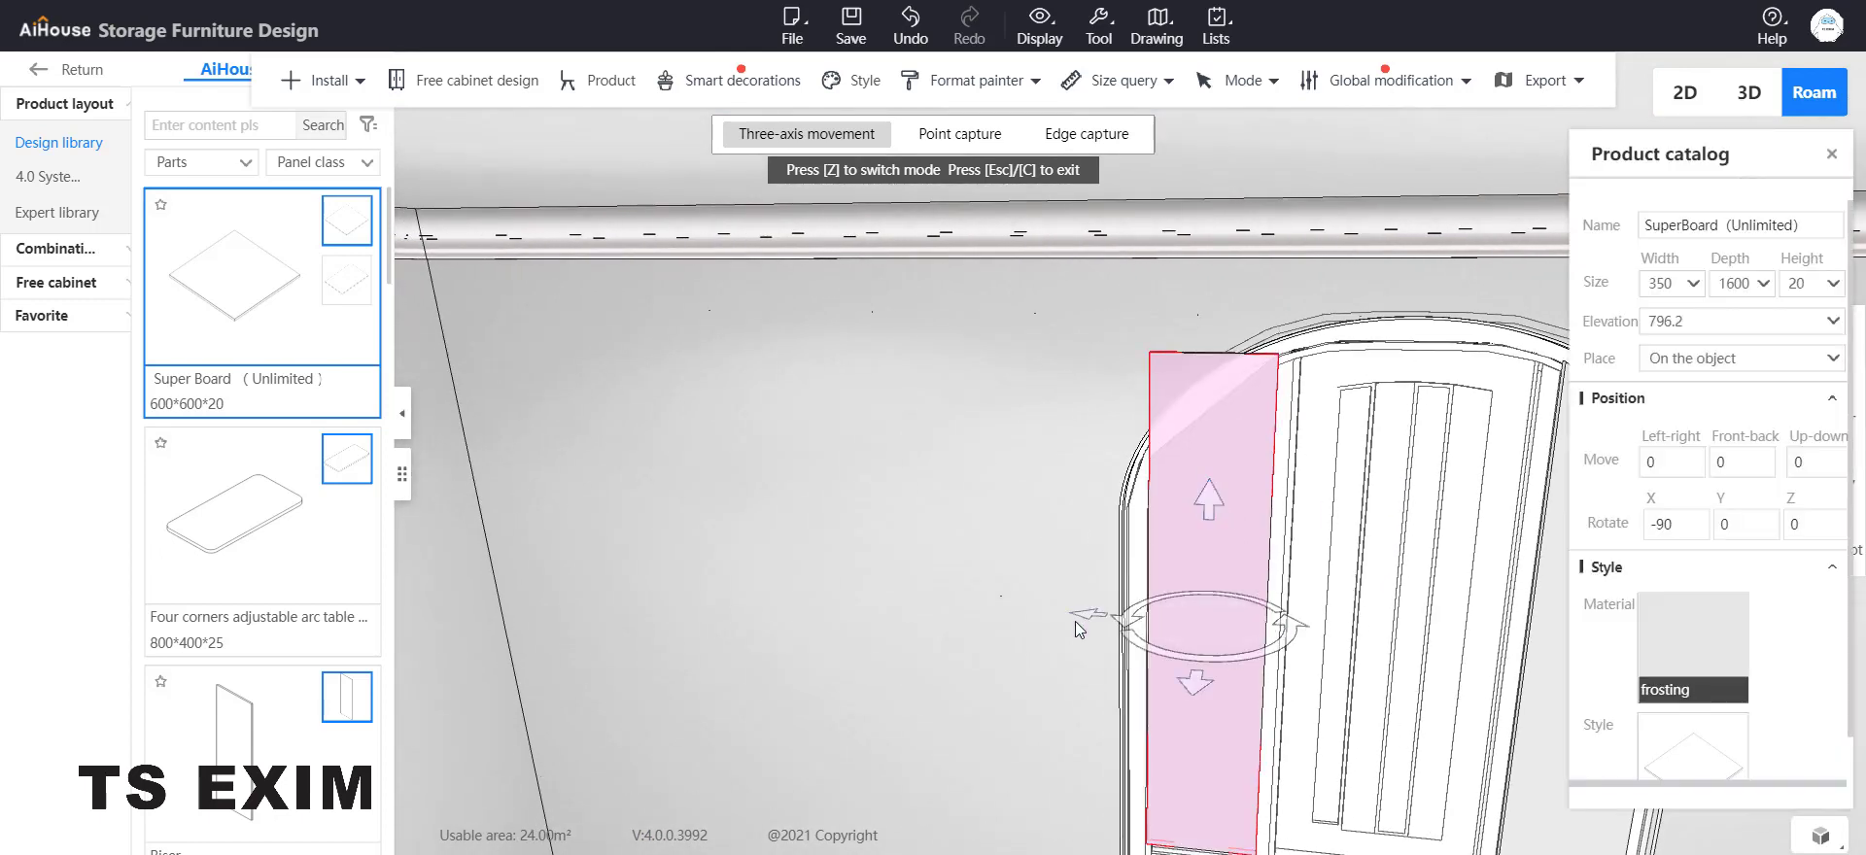
pyautogui.moveTo(1079, 613); pyautogui.dragTo(1085, 612)
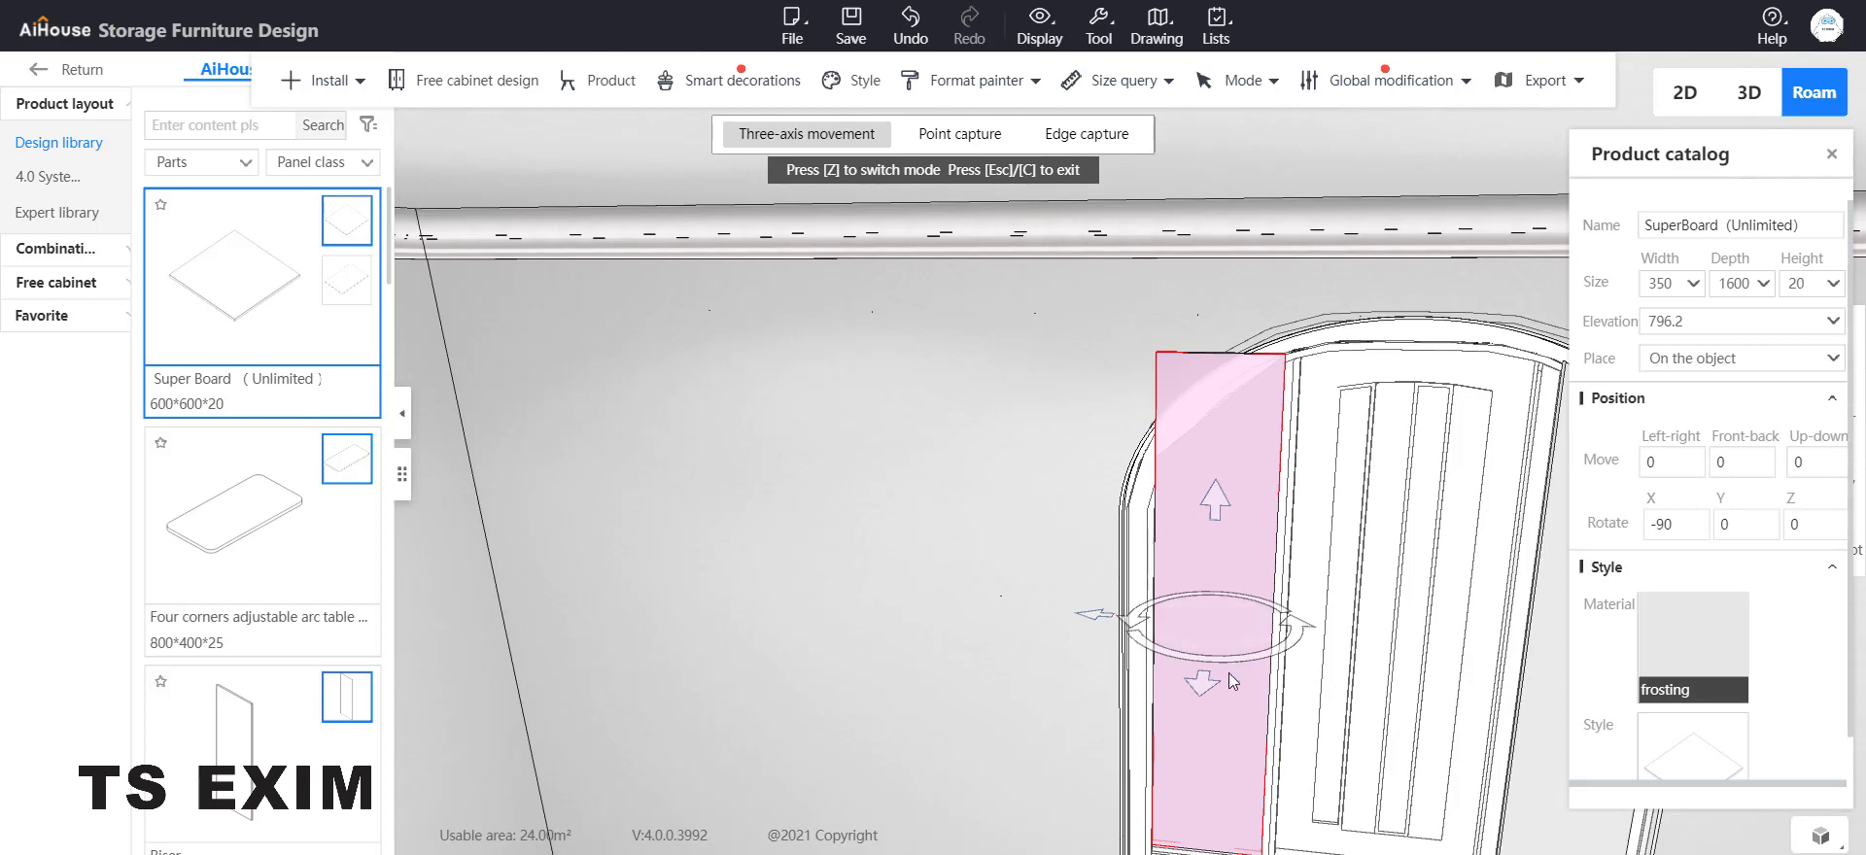
pyautogui.click(1019, 662)
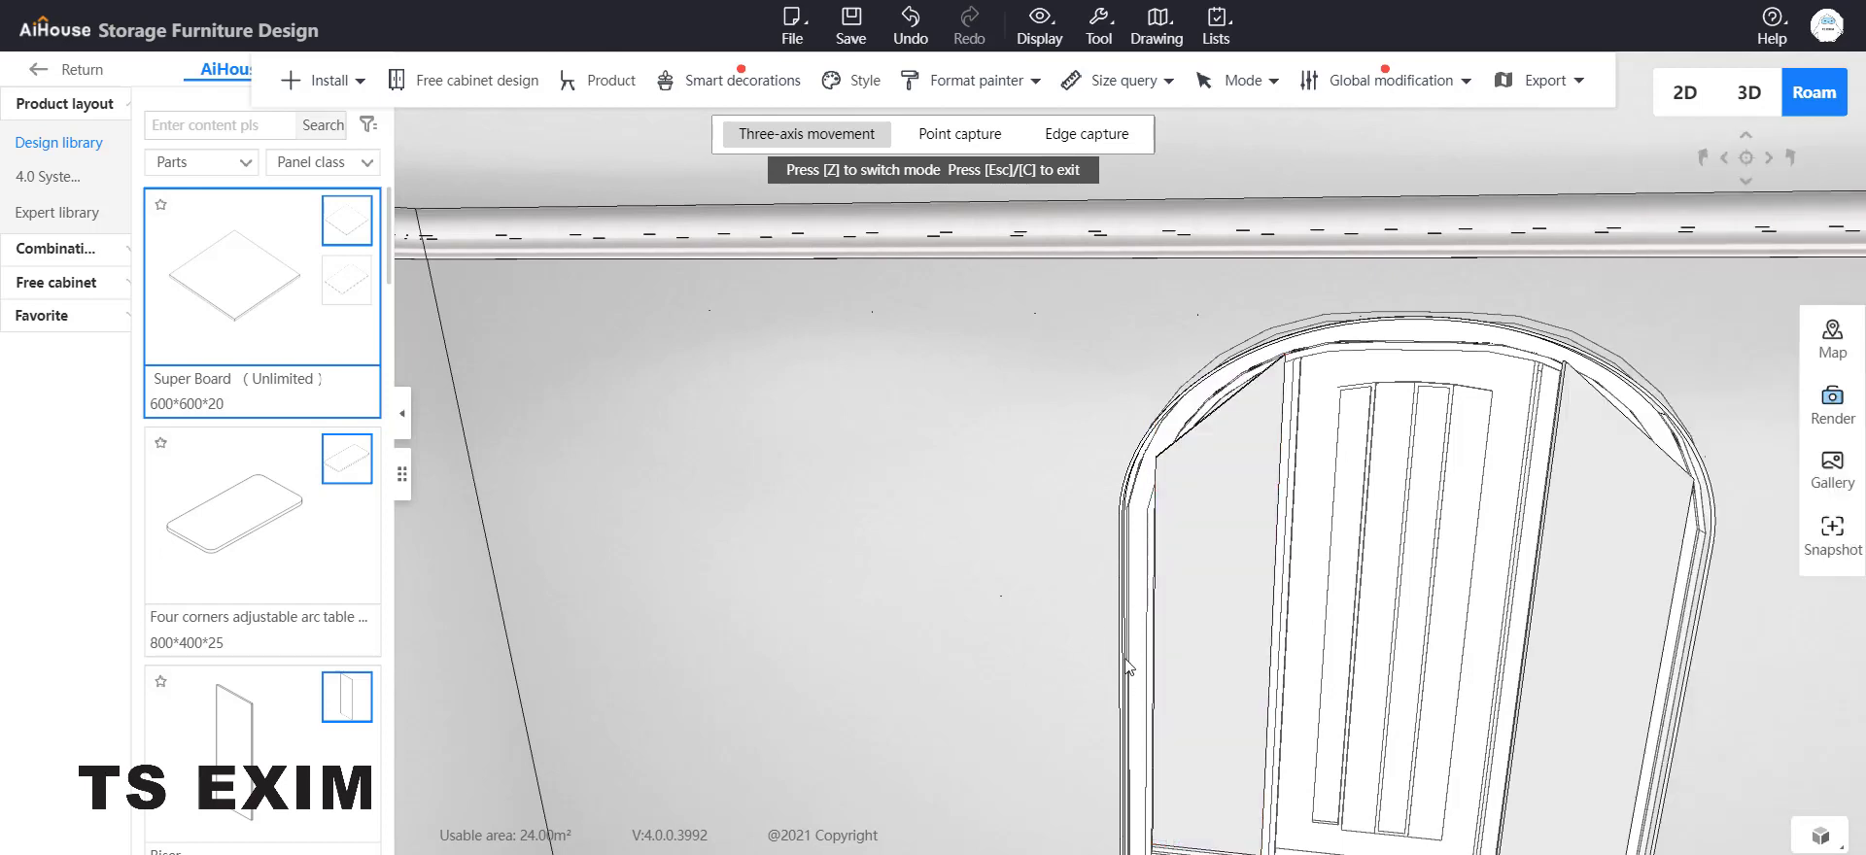
pyautogui.click(1204, 620)
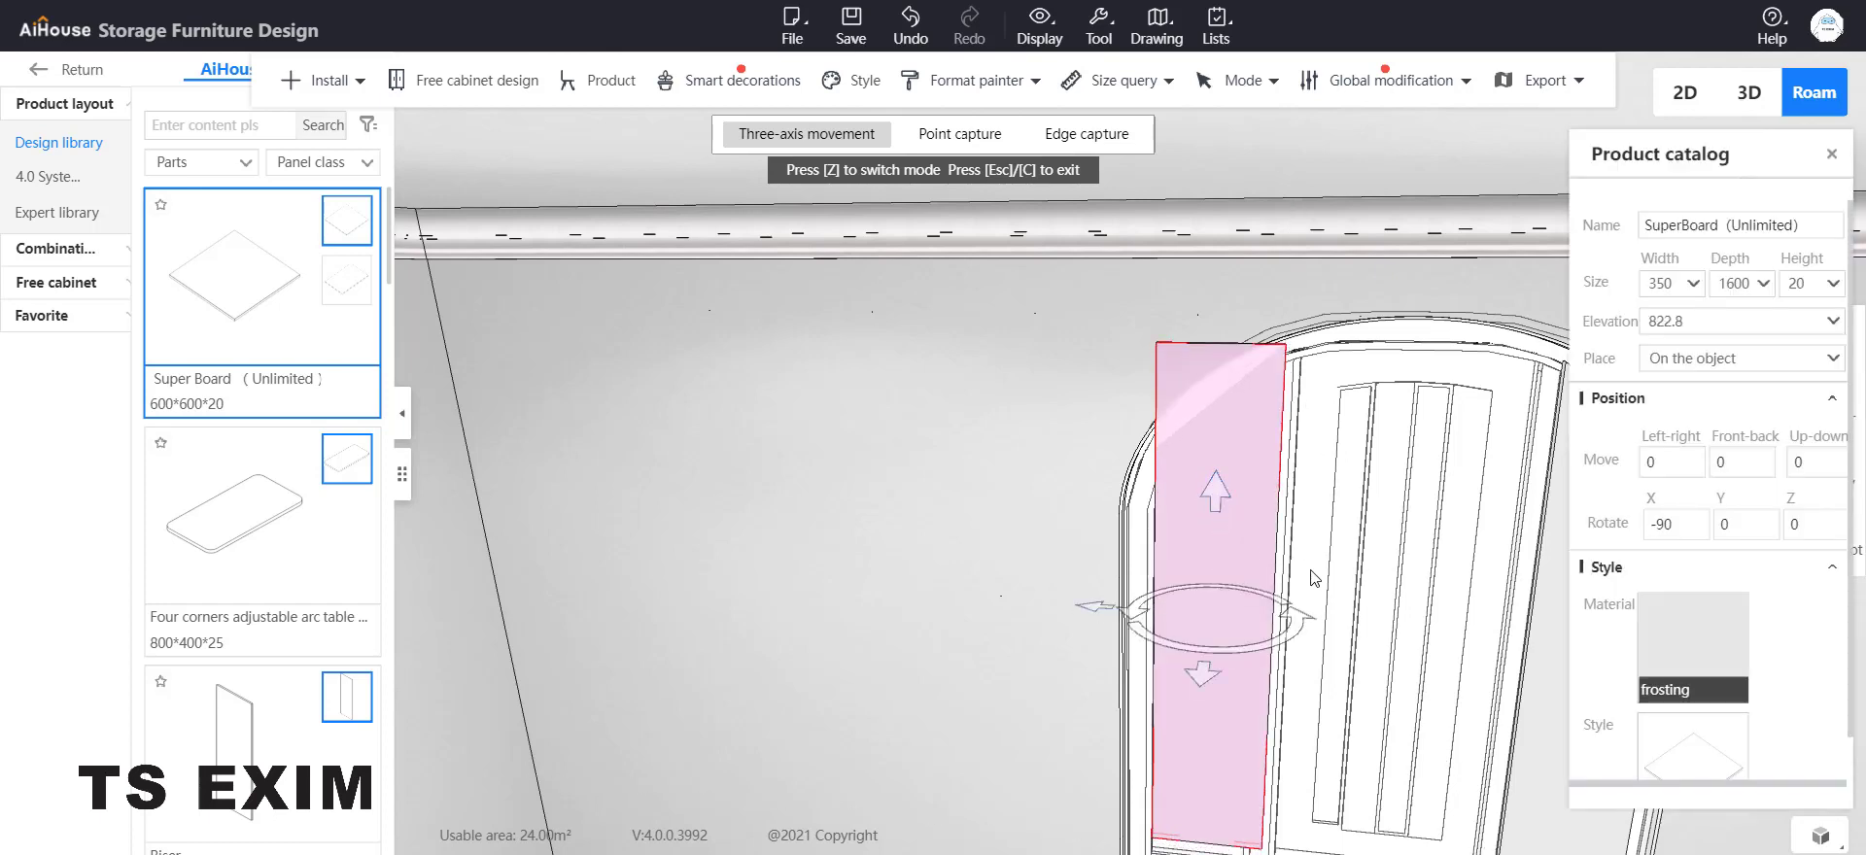
pyautogui.press('Delete')
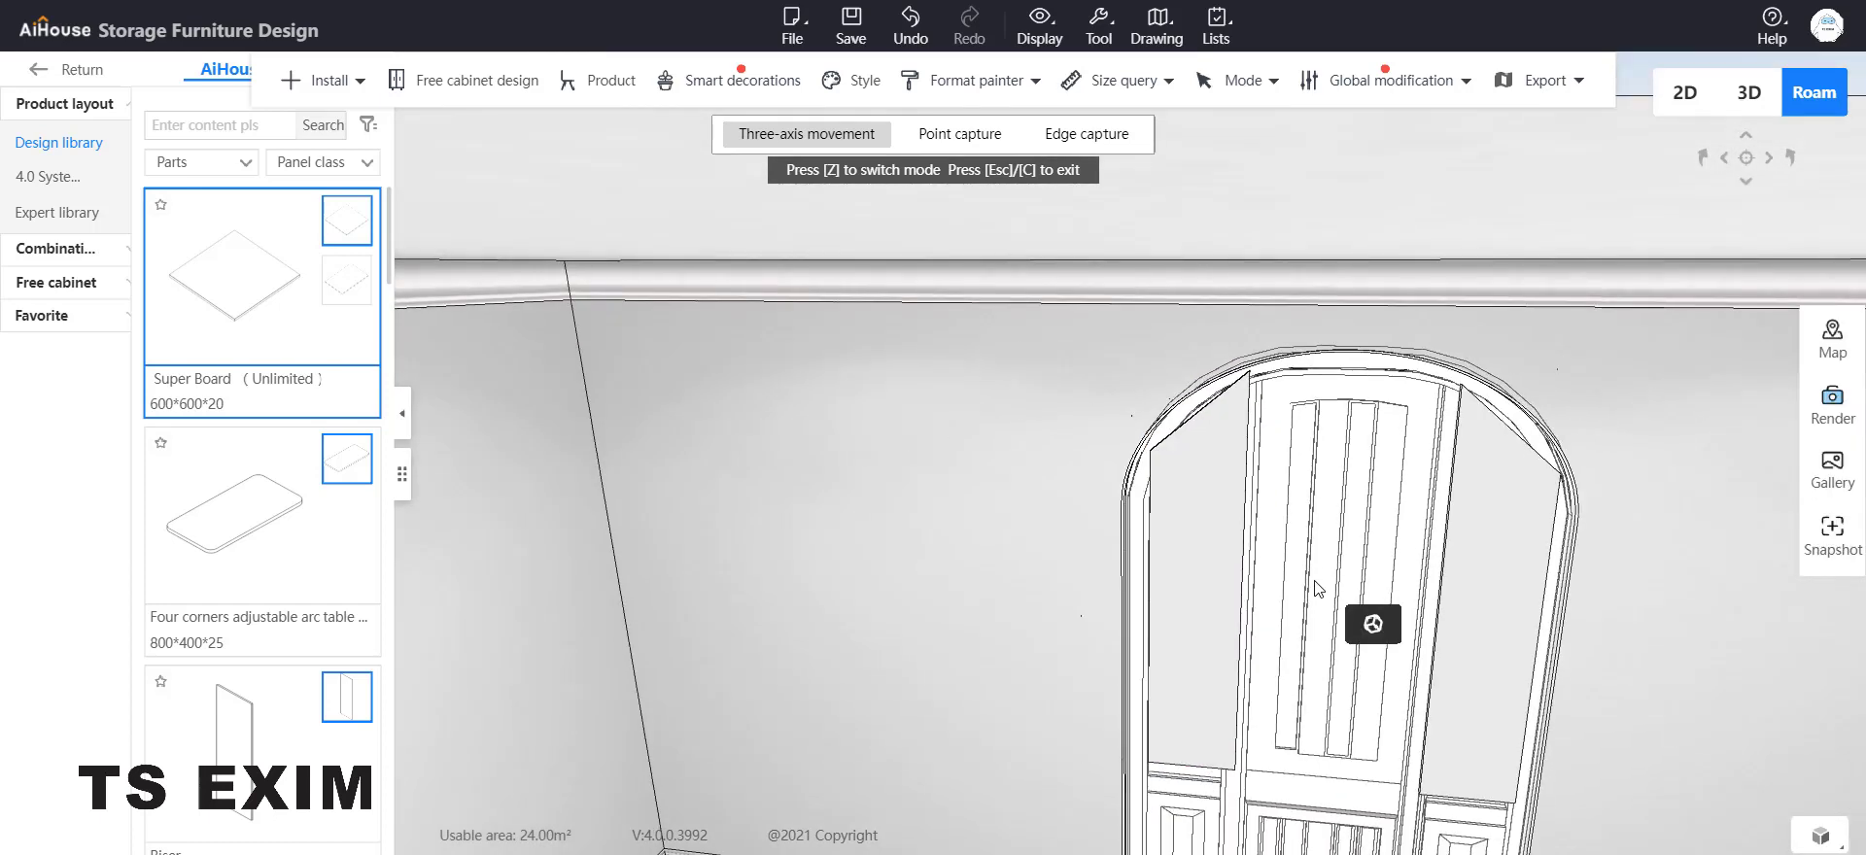
# Step: Push the rotated board back in depth so it sits inside its side opening behind the arched frame
pyautogui.scroll(1, 1315, 589)
pyautogui.press('Escape')
pyautogui.scroll(1, 1314, 589)
pyautogui.press('q')
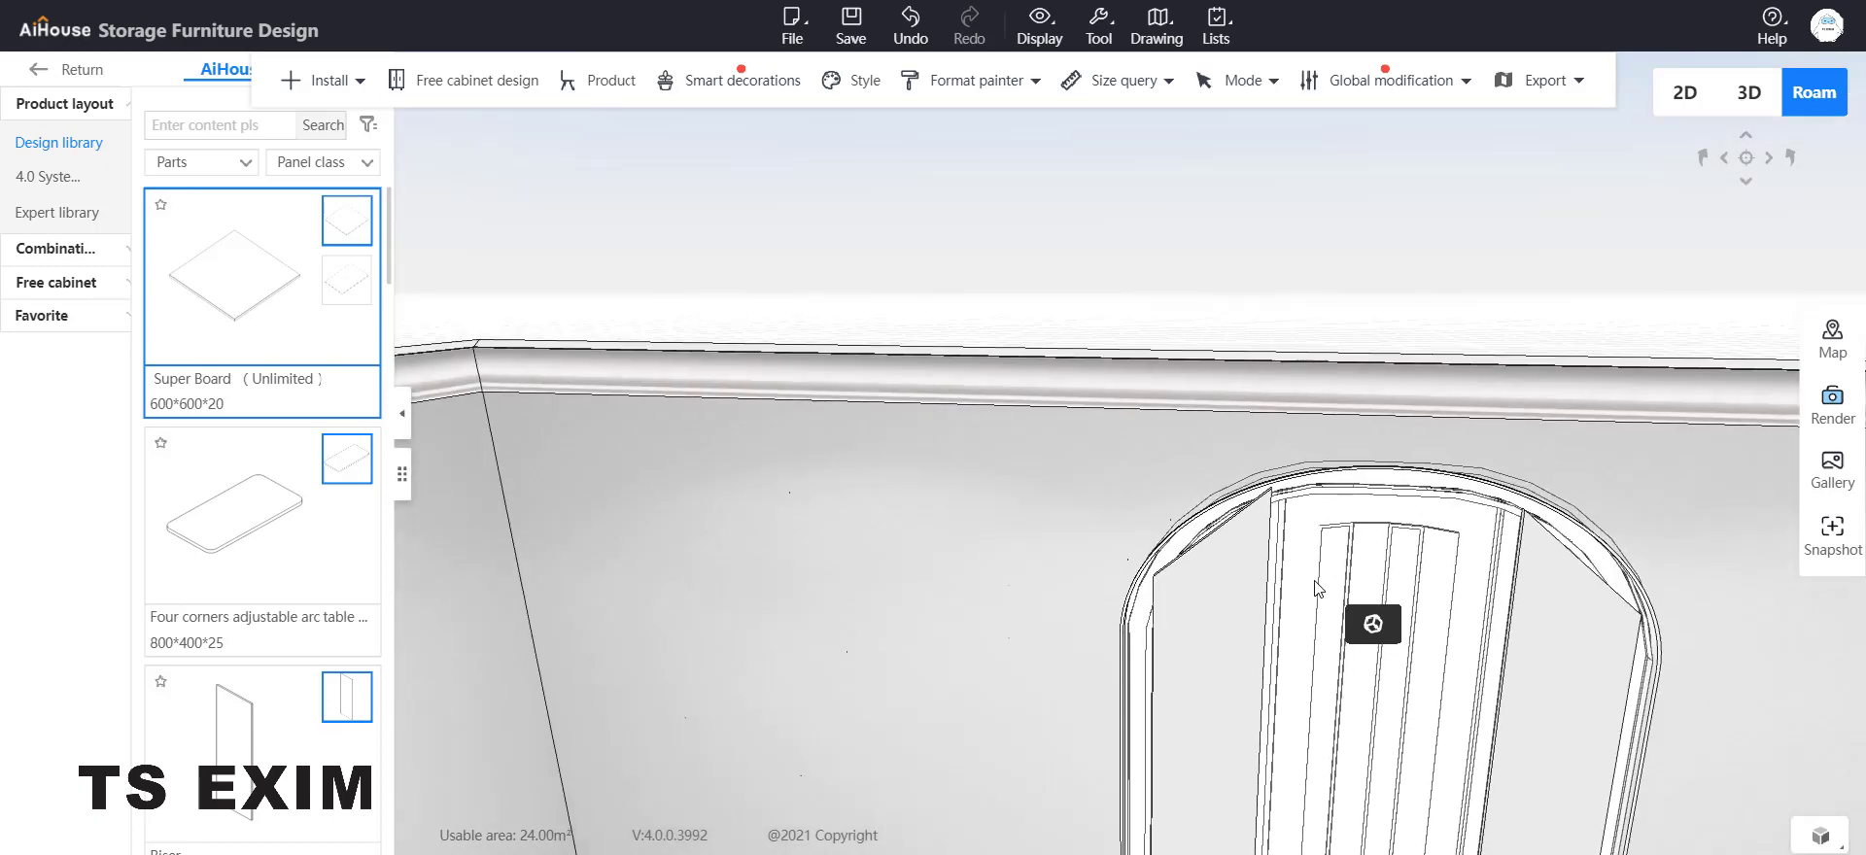
pyautogui.press('e')
pyautogui.press('e')
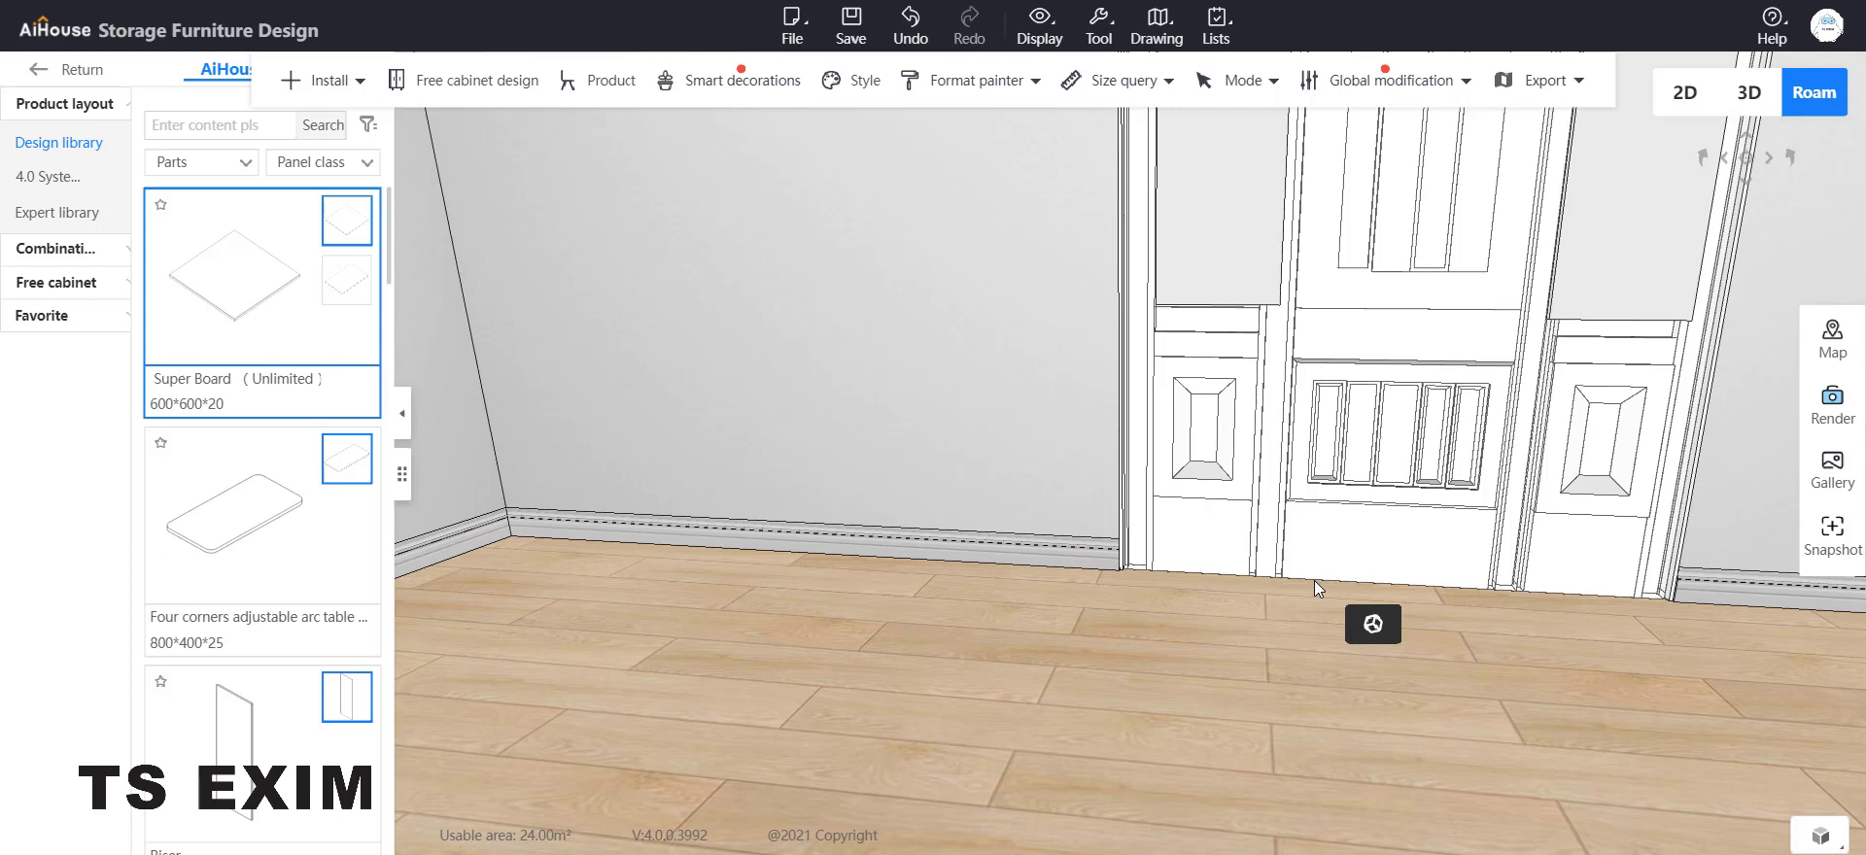
pyautogui.press('q')
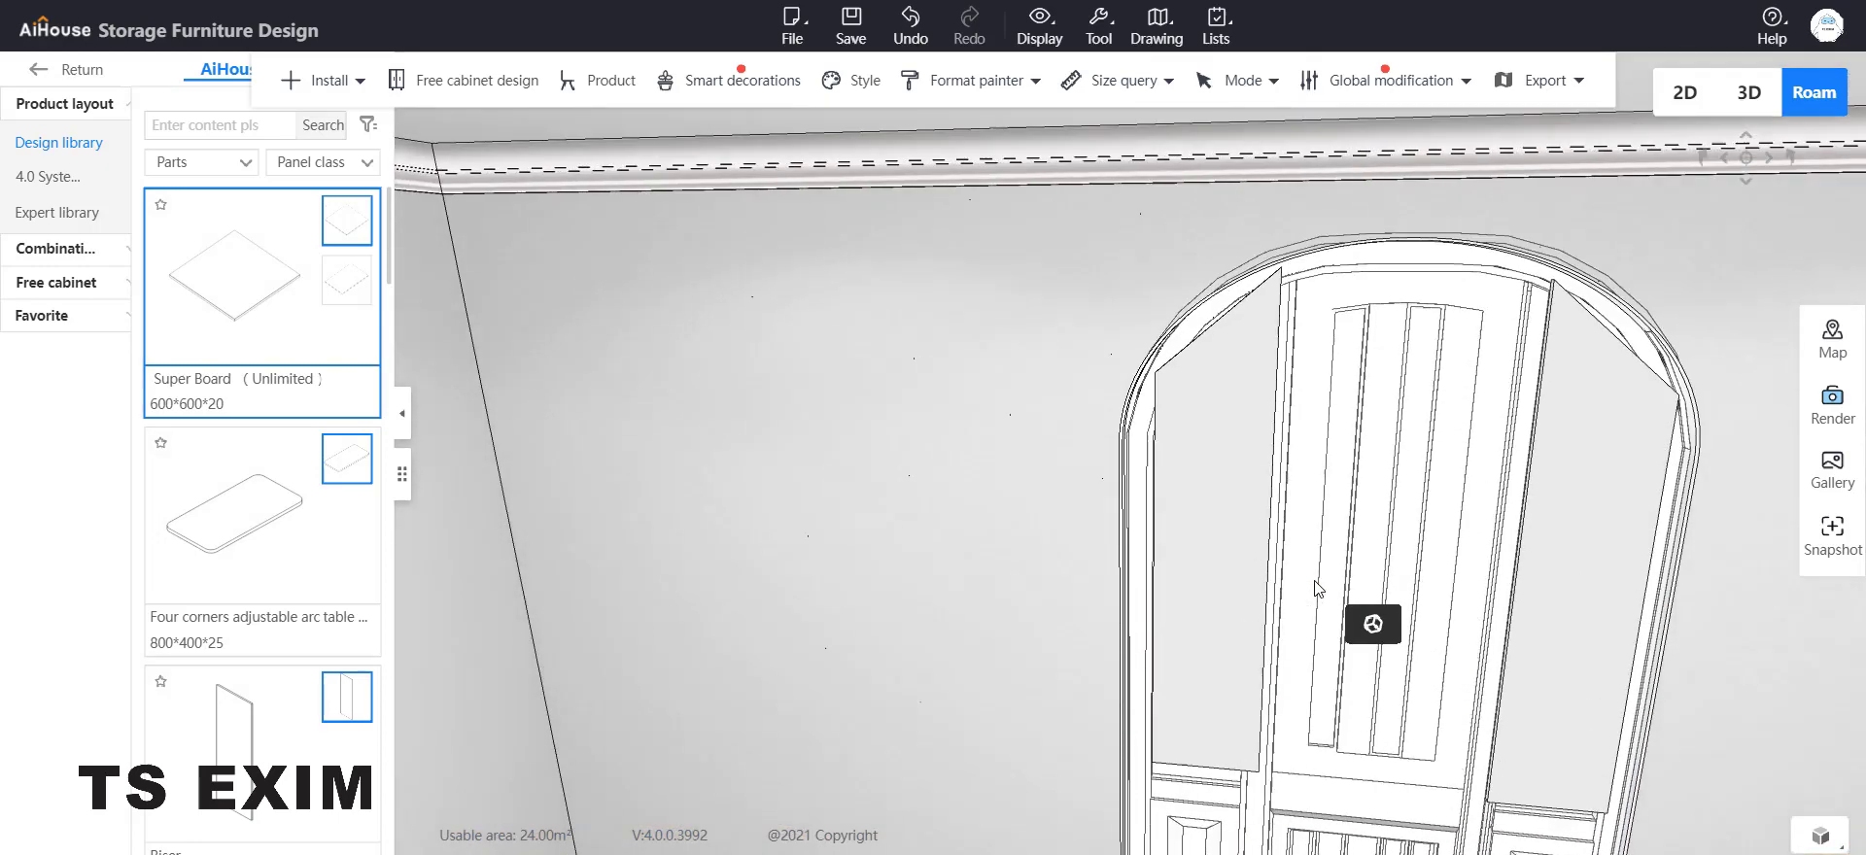
pyautogui.click(1203, 578)
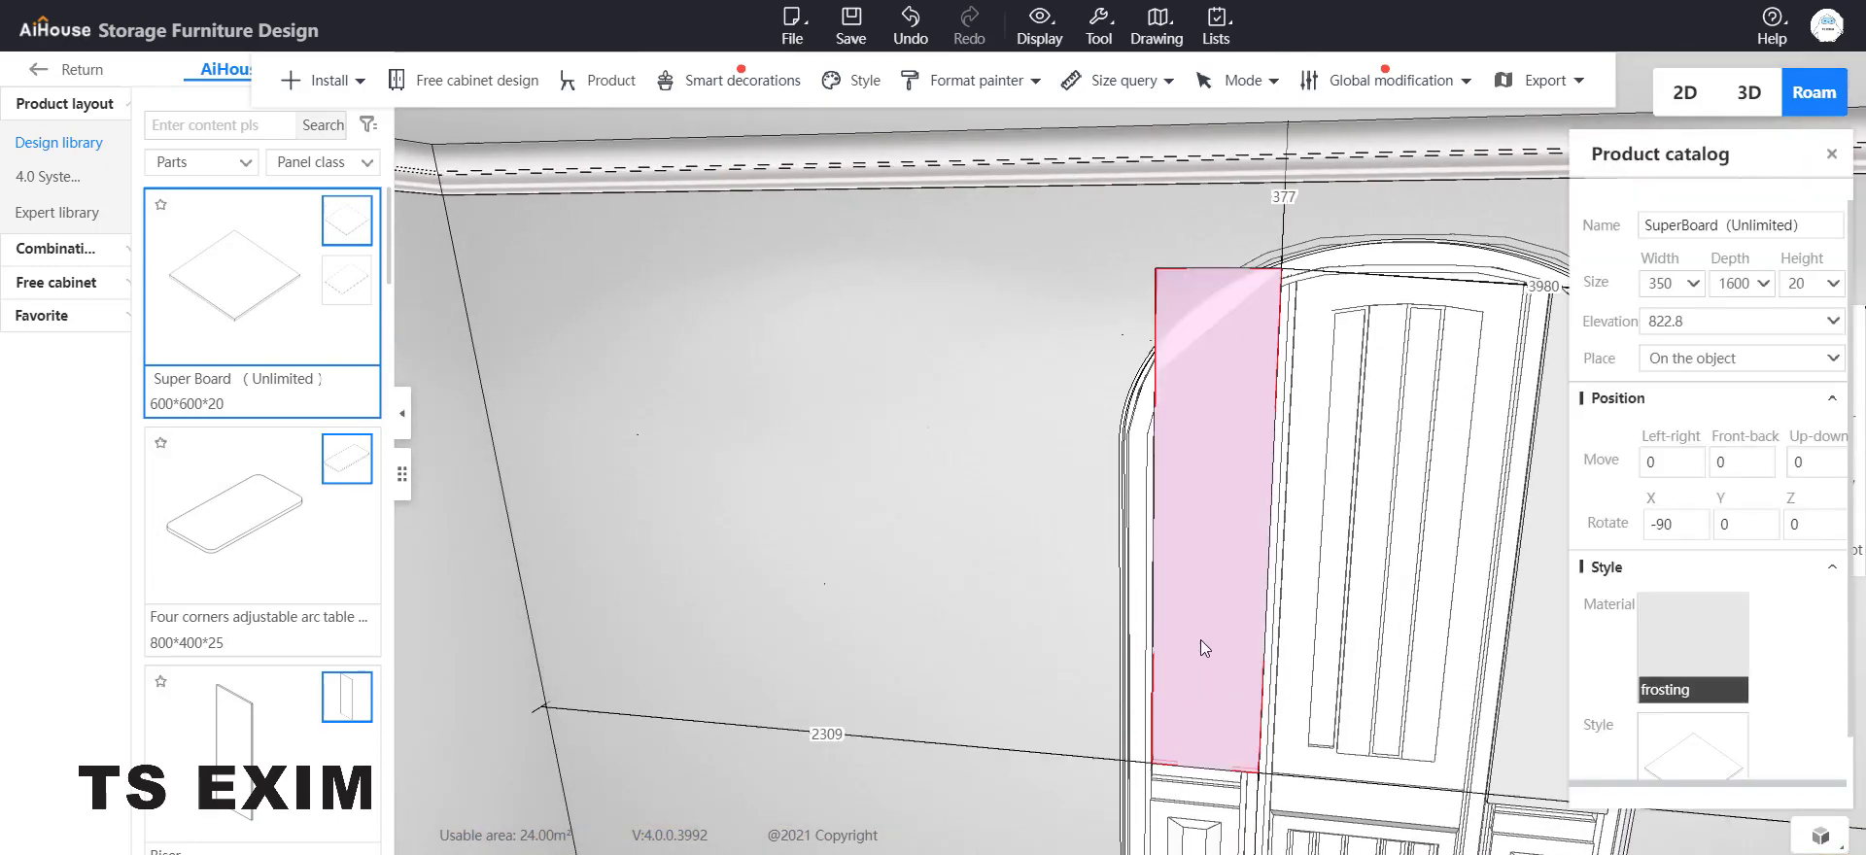
pyautogui.press('c')
pyautogui.moveTo(1199, 589); pyautogui.dragTo(1201, 583)
pyautogui.press('d')
pyautogui.press('s')
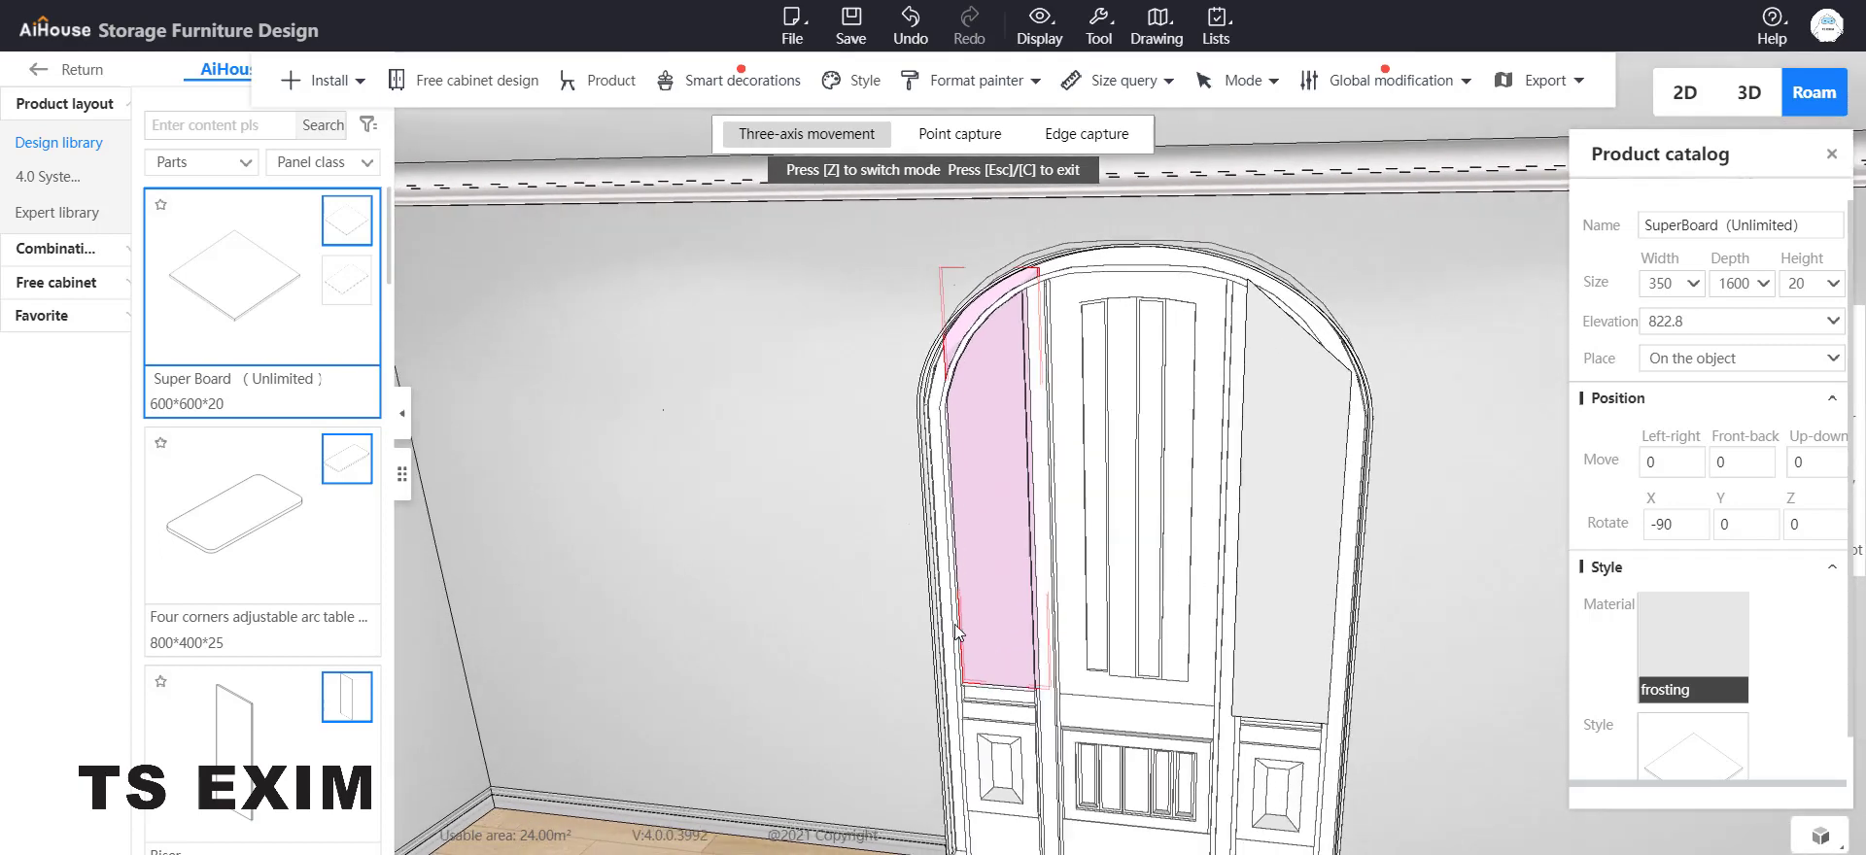
# Step: Push the original frosted board back in depth so it sits behind the arched frame in its own side opening
pyautogui.click(1279, 639)
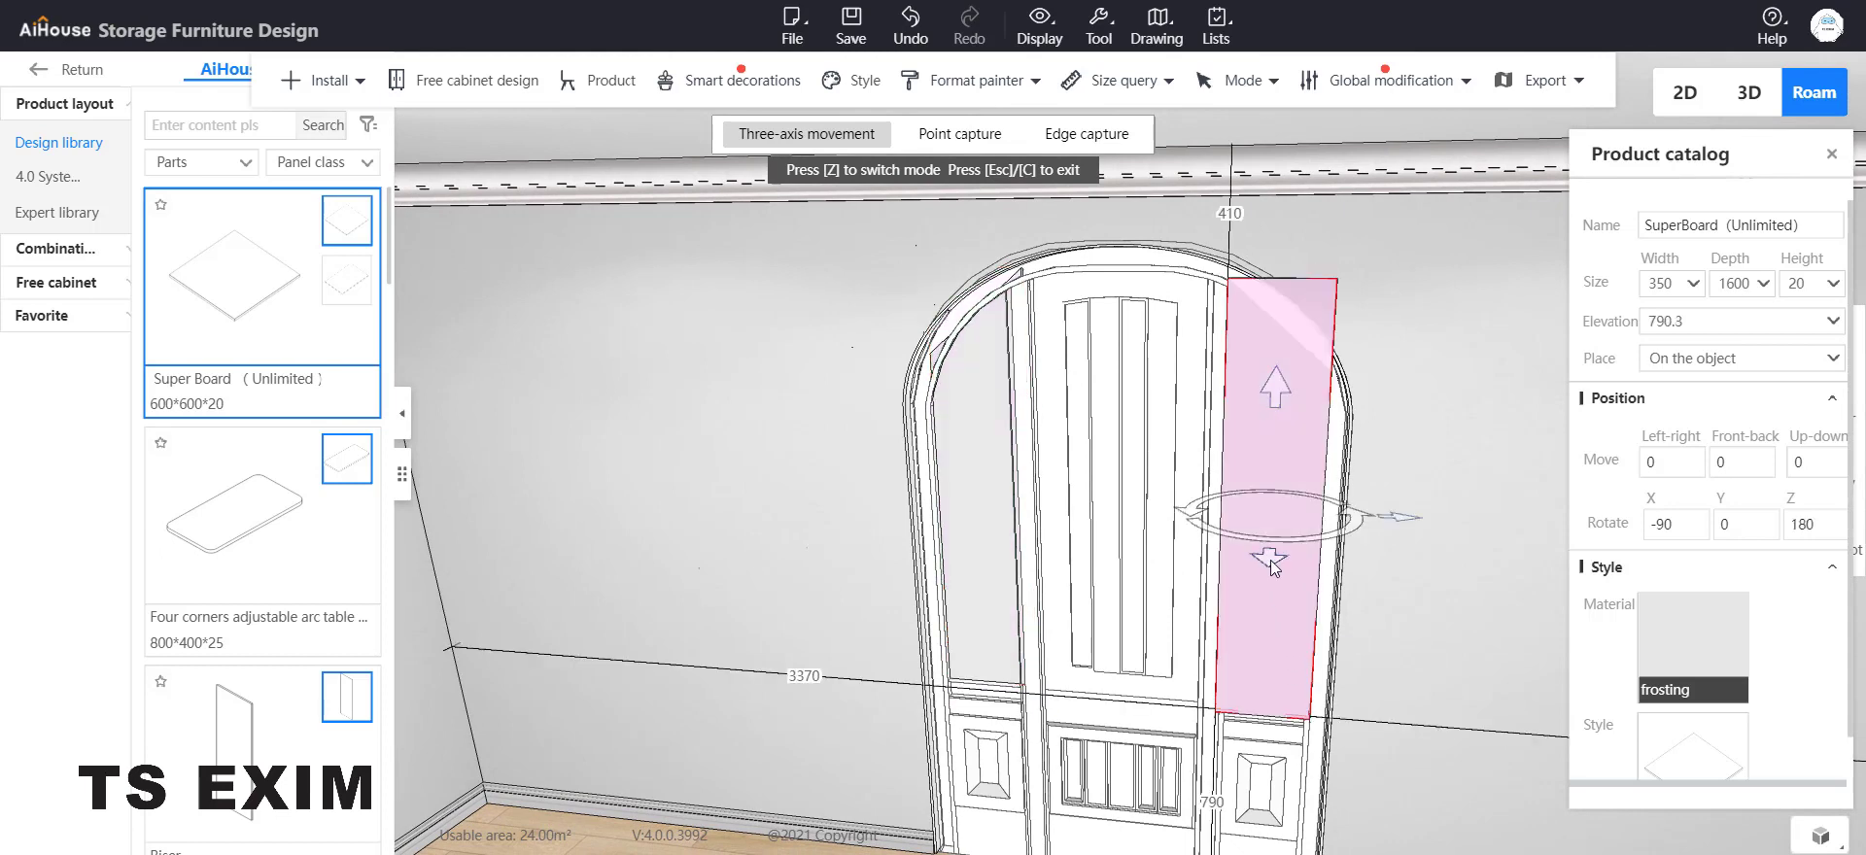
pyautogui.moveTo(1270, 560); pyautogui.dragTo(1274, 564)
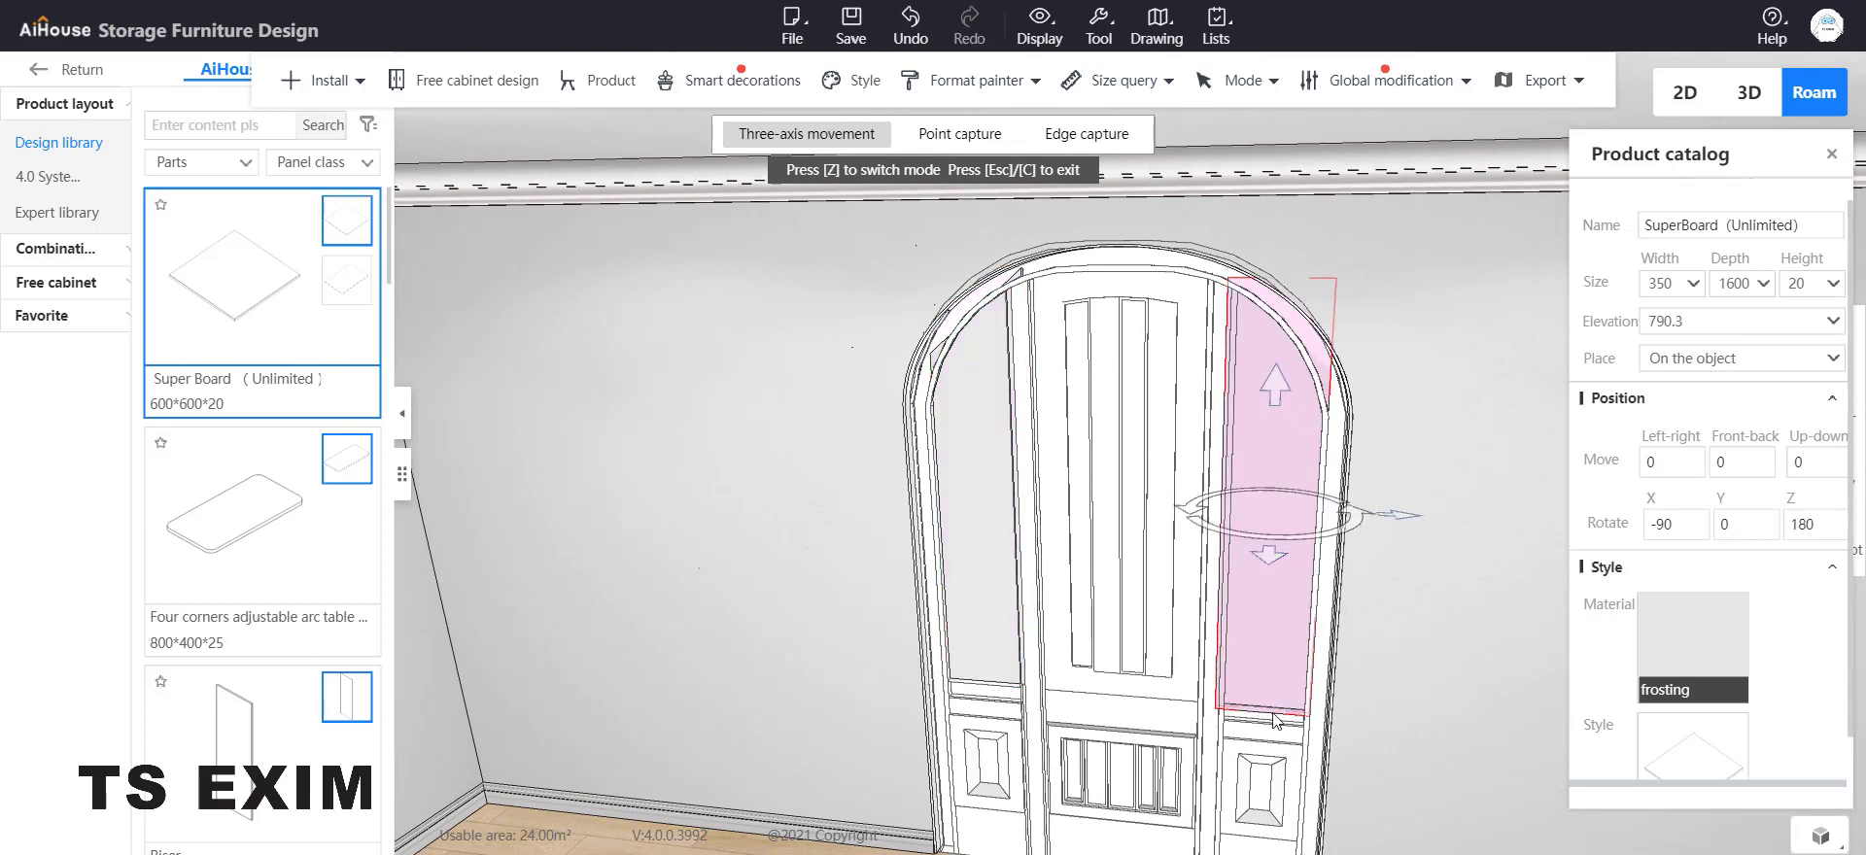
pyautogui.click(1356, 775)
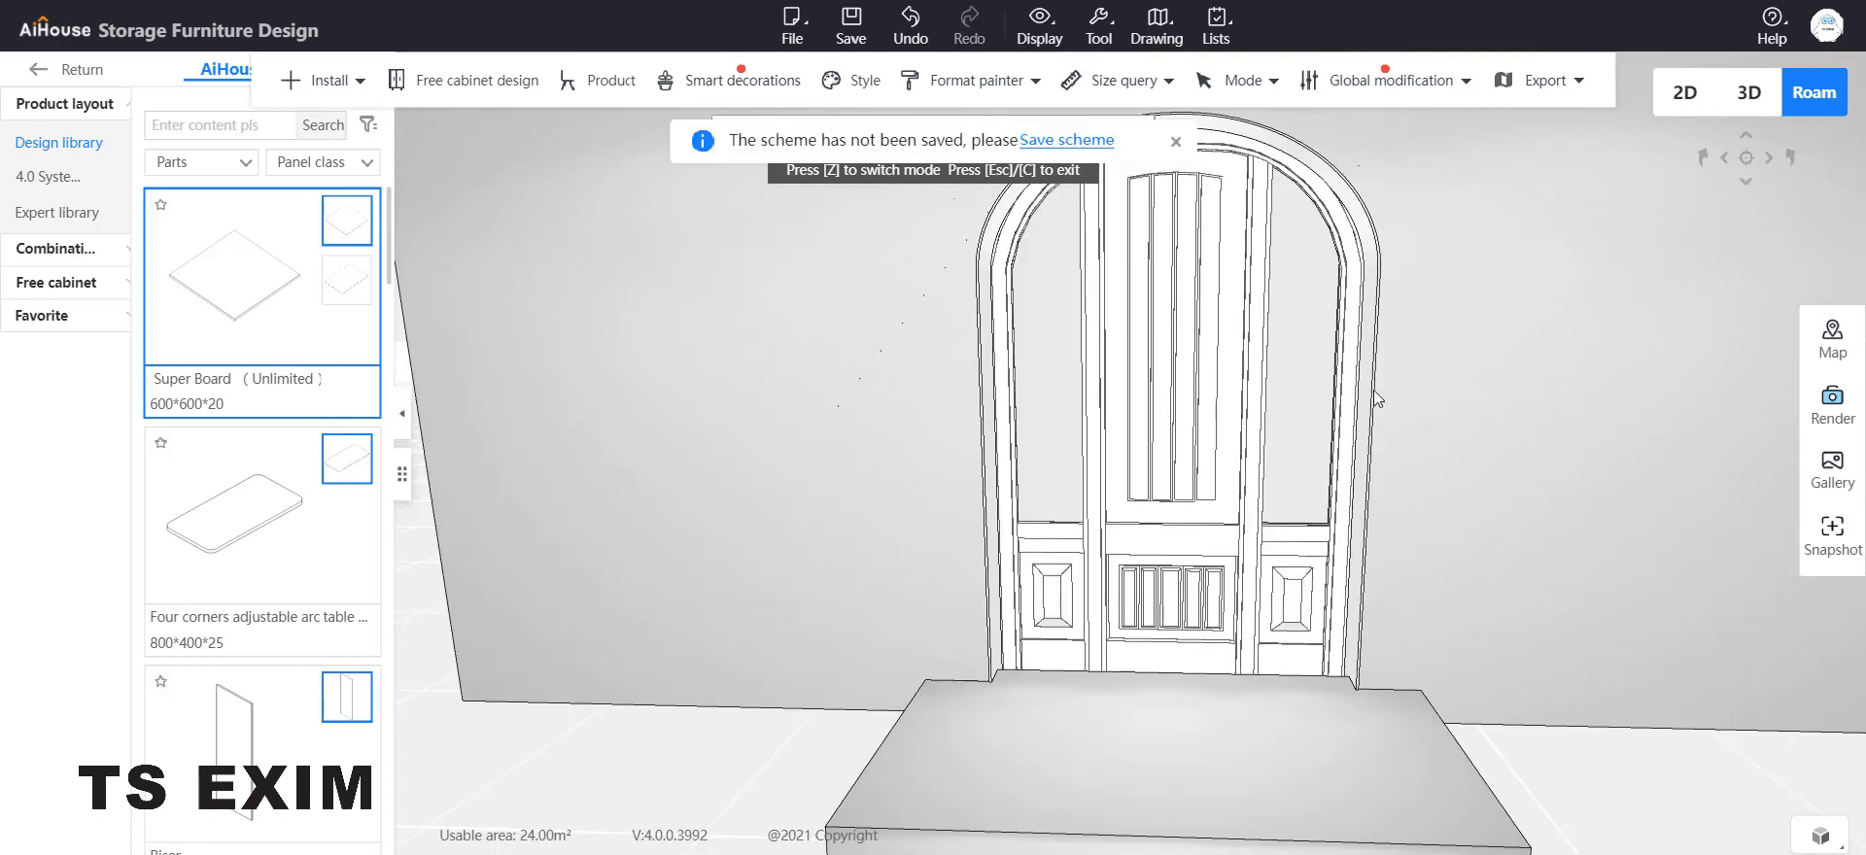
pyautogui.click(1176, 142)
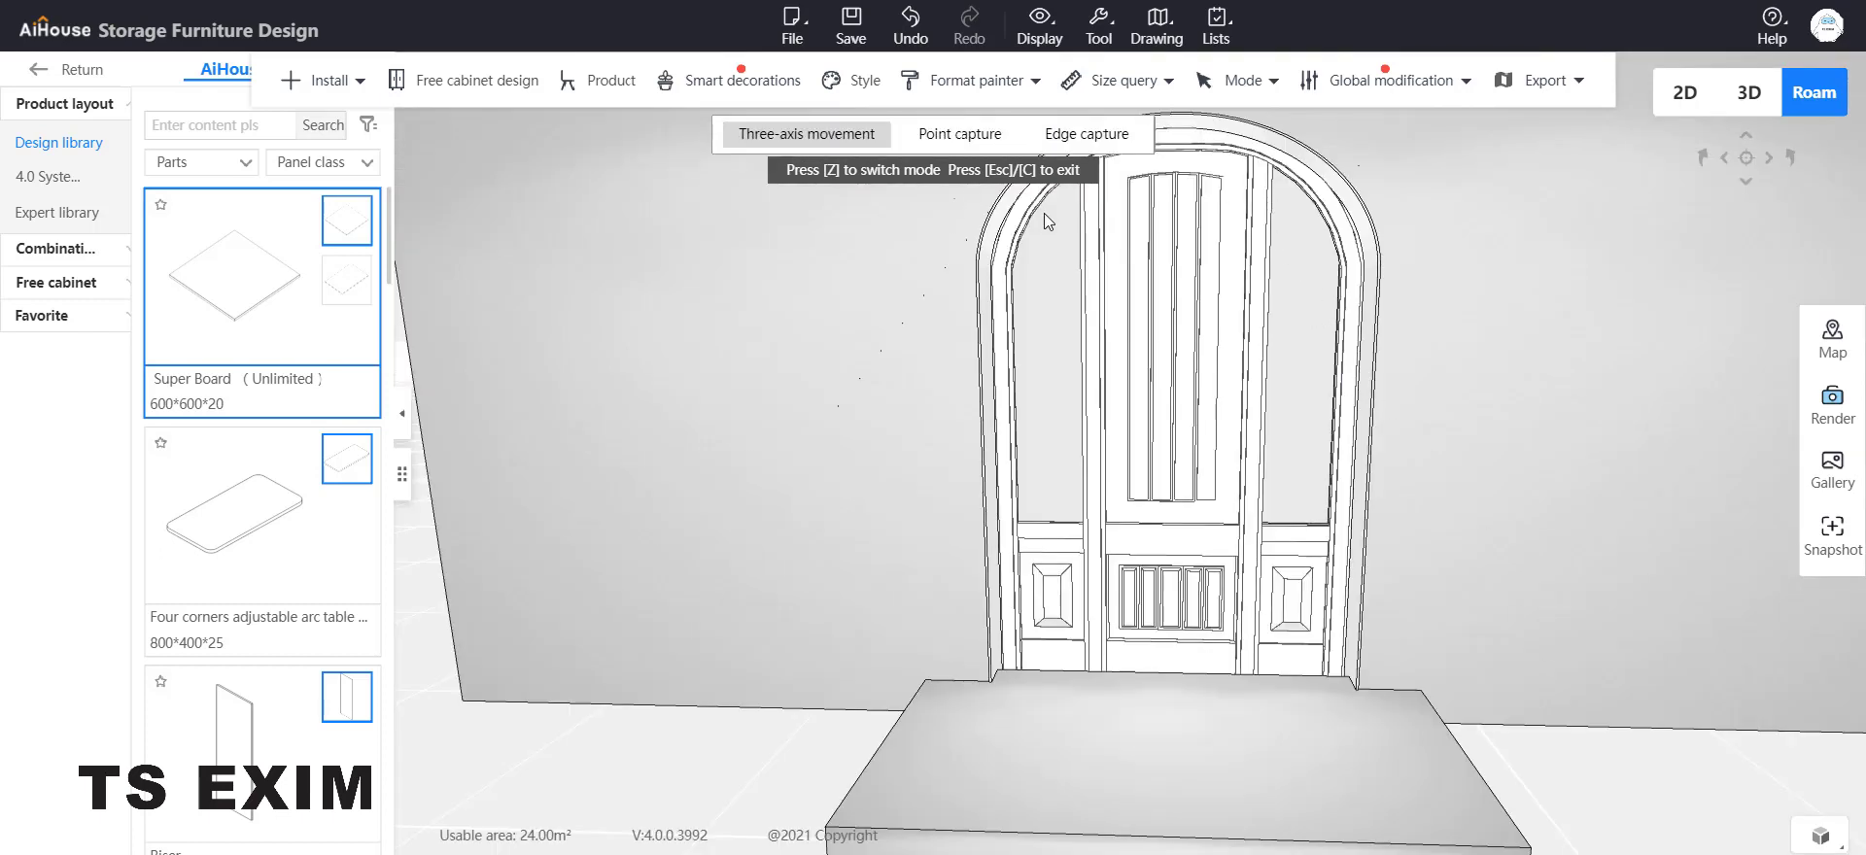
pyautogui.press('Escape')
pyautogui.scroll(-2, 546, 307)
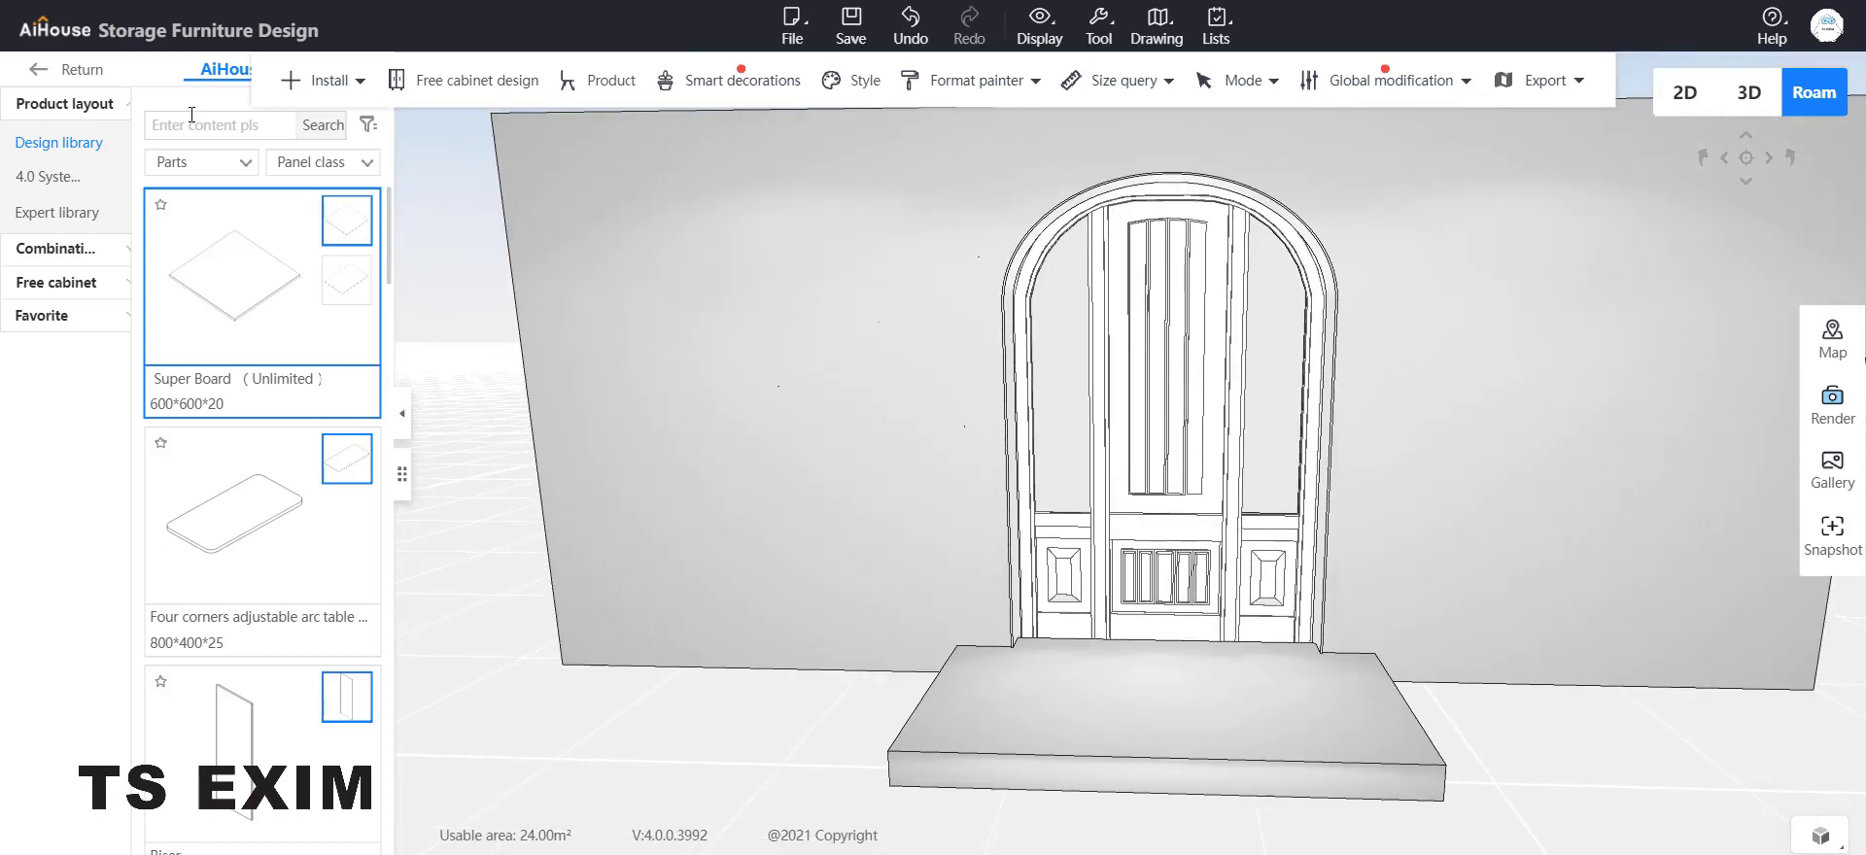
# Step: Leave the storage furniture design and open the solid wood materials of the public cloud's universal material library
pyautogui.click(53, 69)
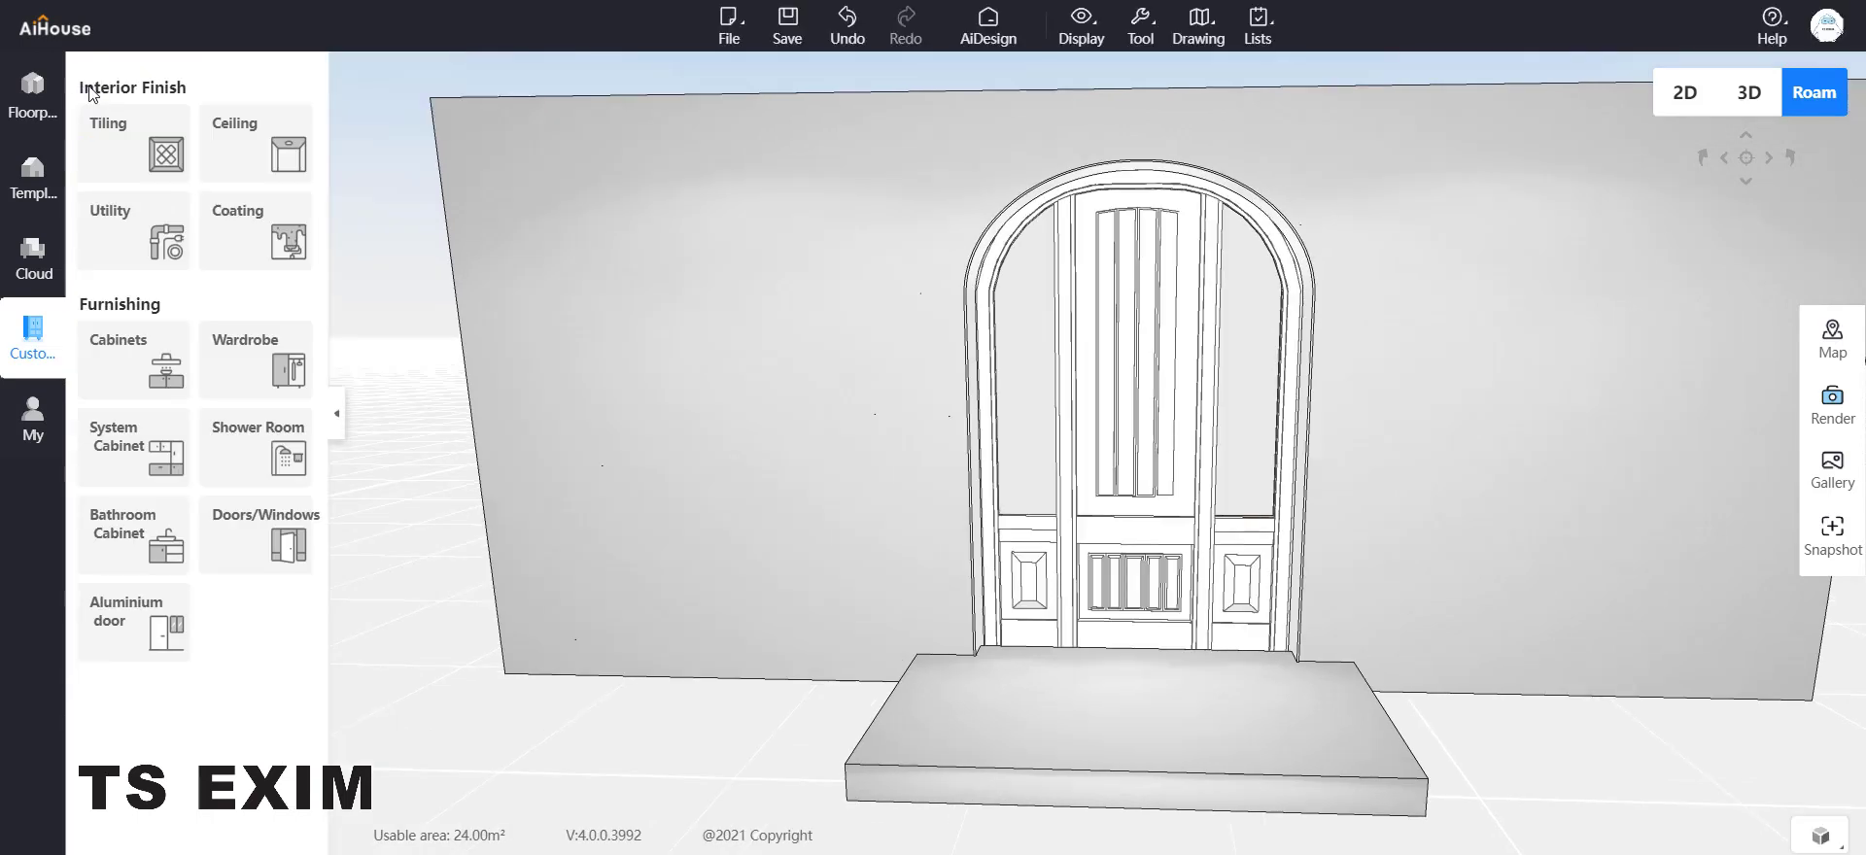
pyautogui.click(44, 270)
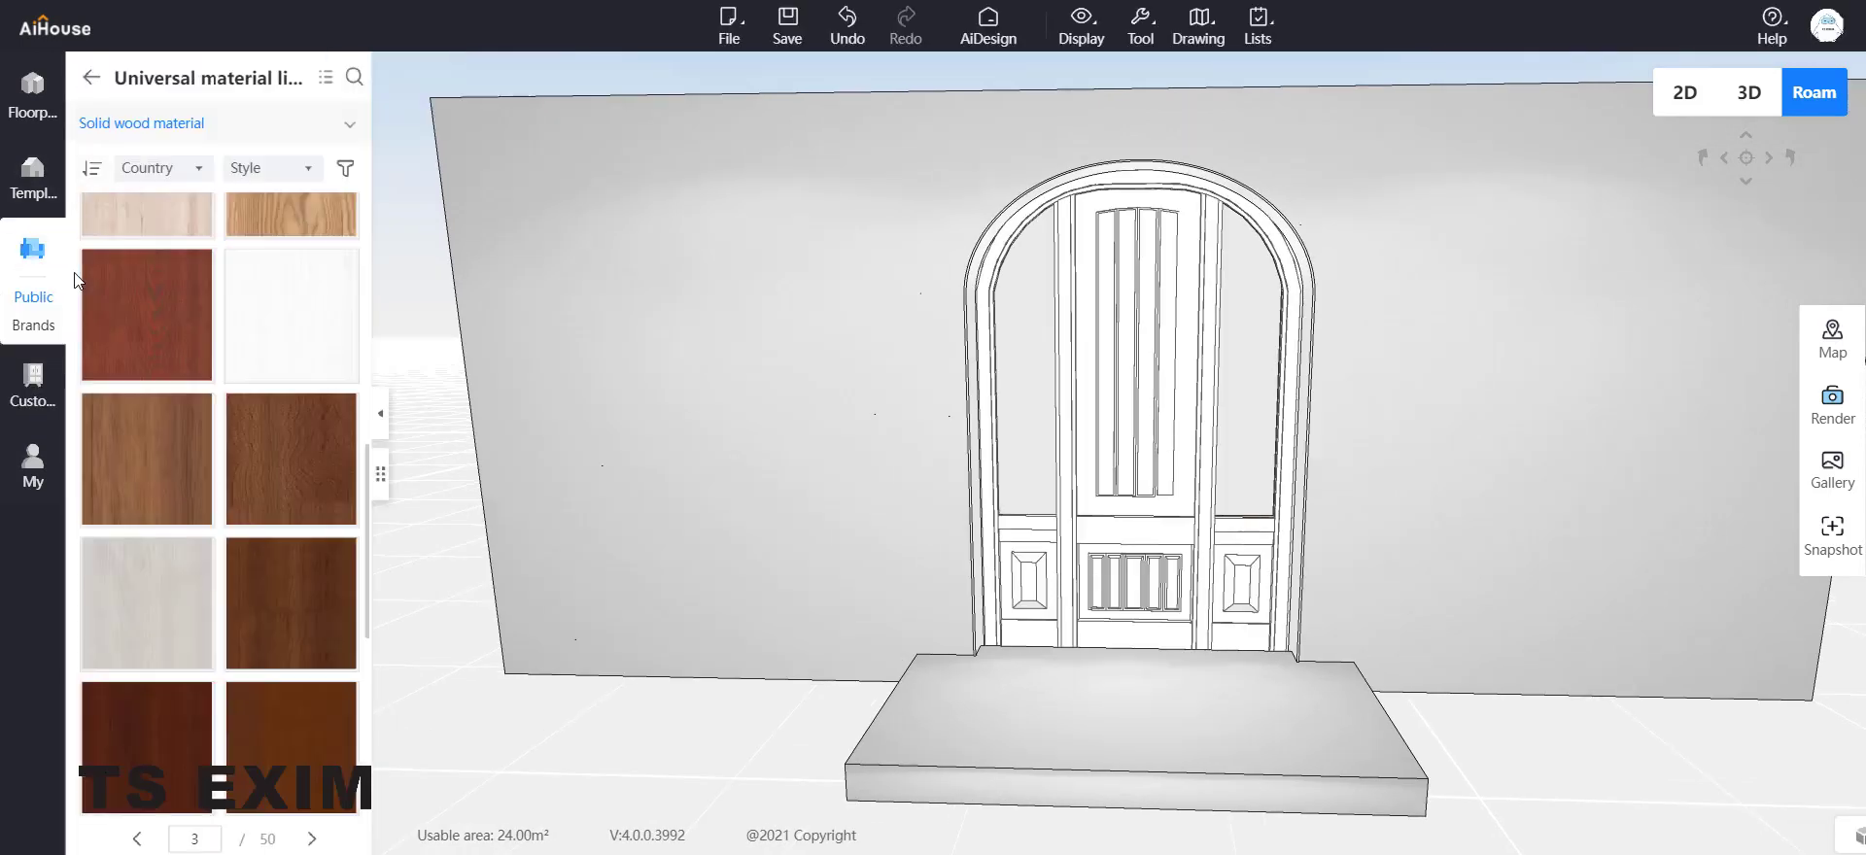
pyautogui.click(90, 79)
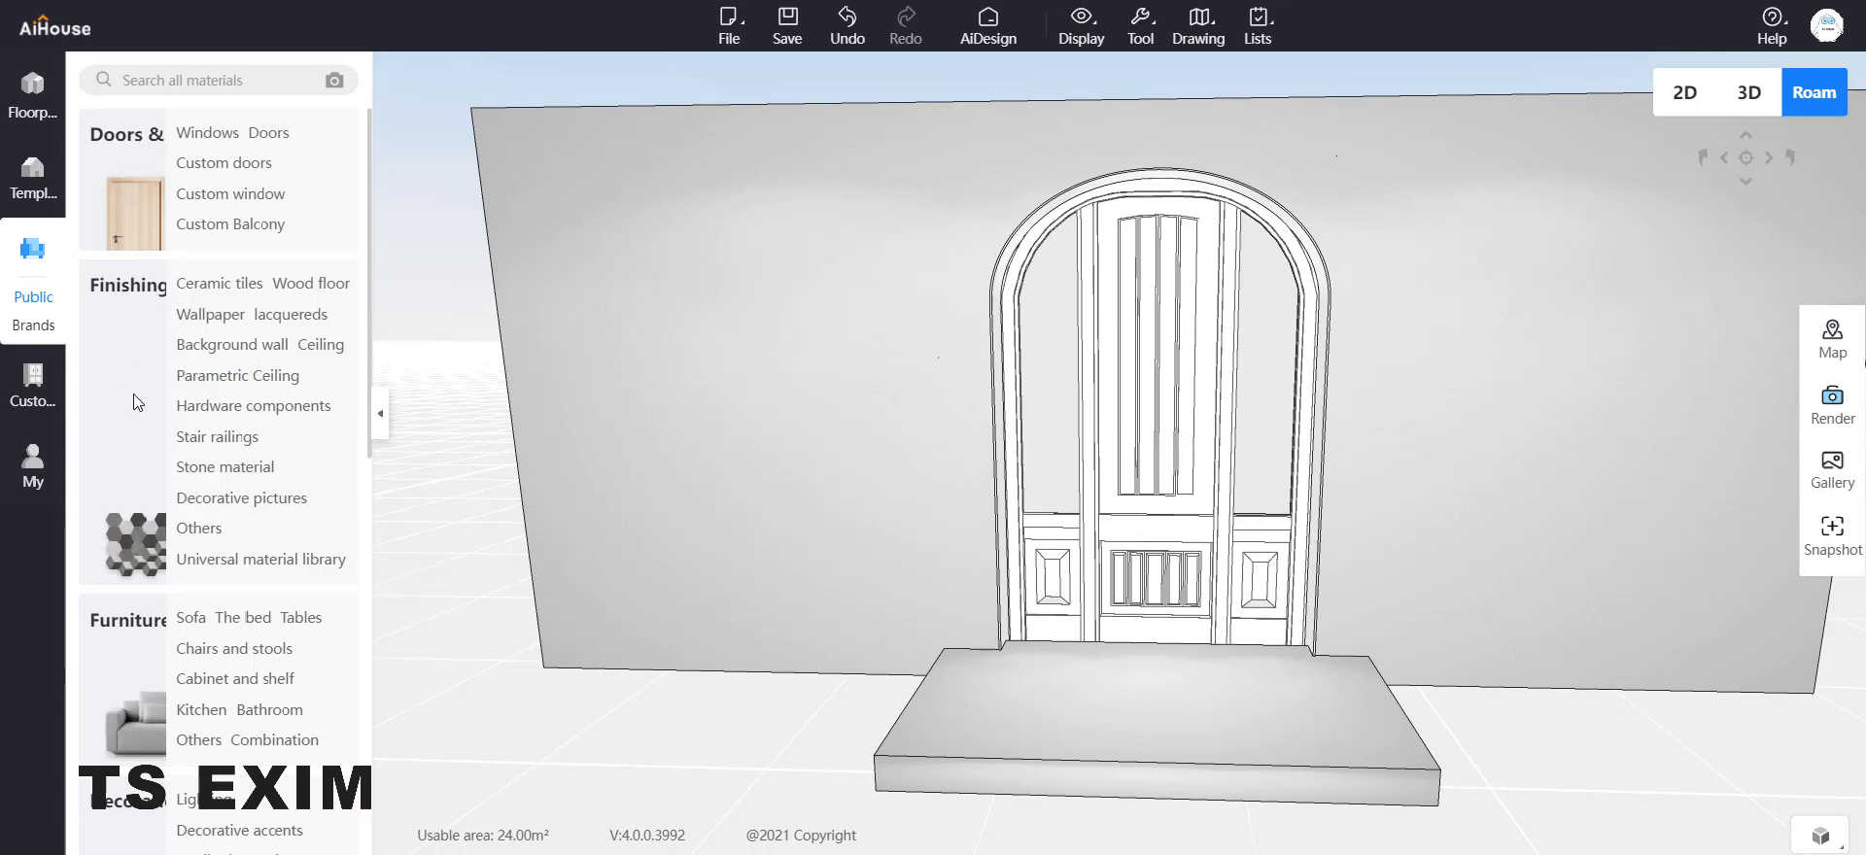
pyautogui.click(284, 566)
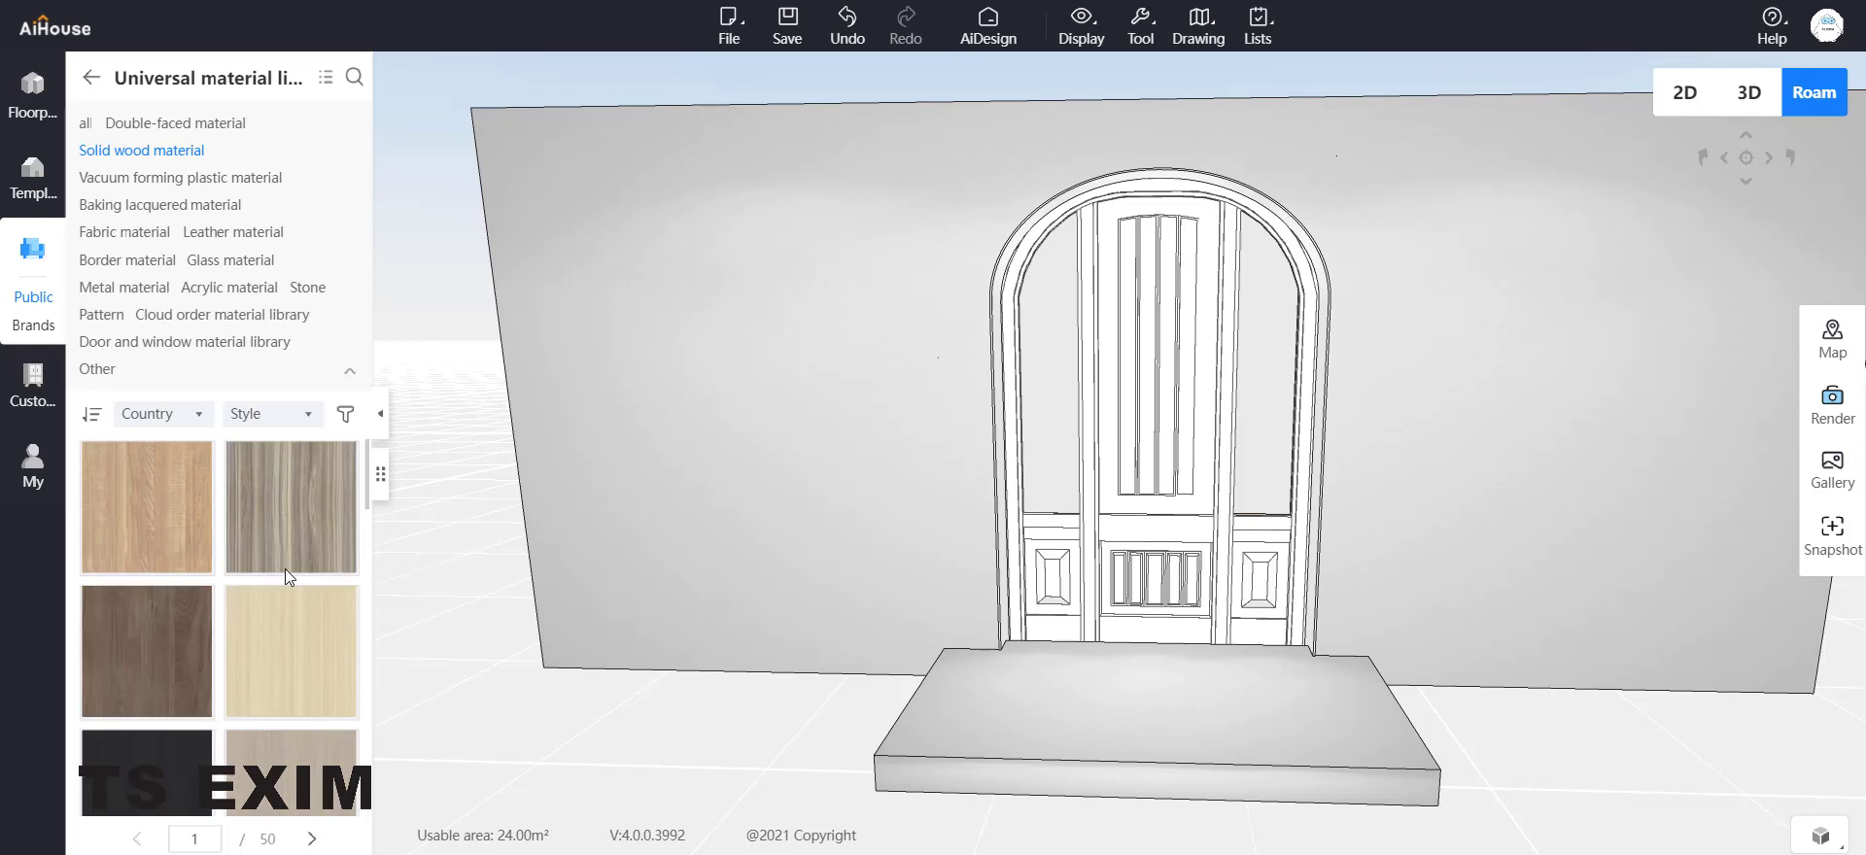
# Step: Find the reddish-brown Spend pear wood on page 3 of the solid wood materials and apply it to the arched door unit
pyautogui.scroll(-6, 348, 538)
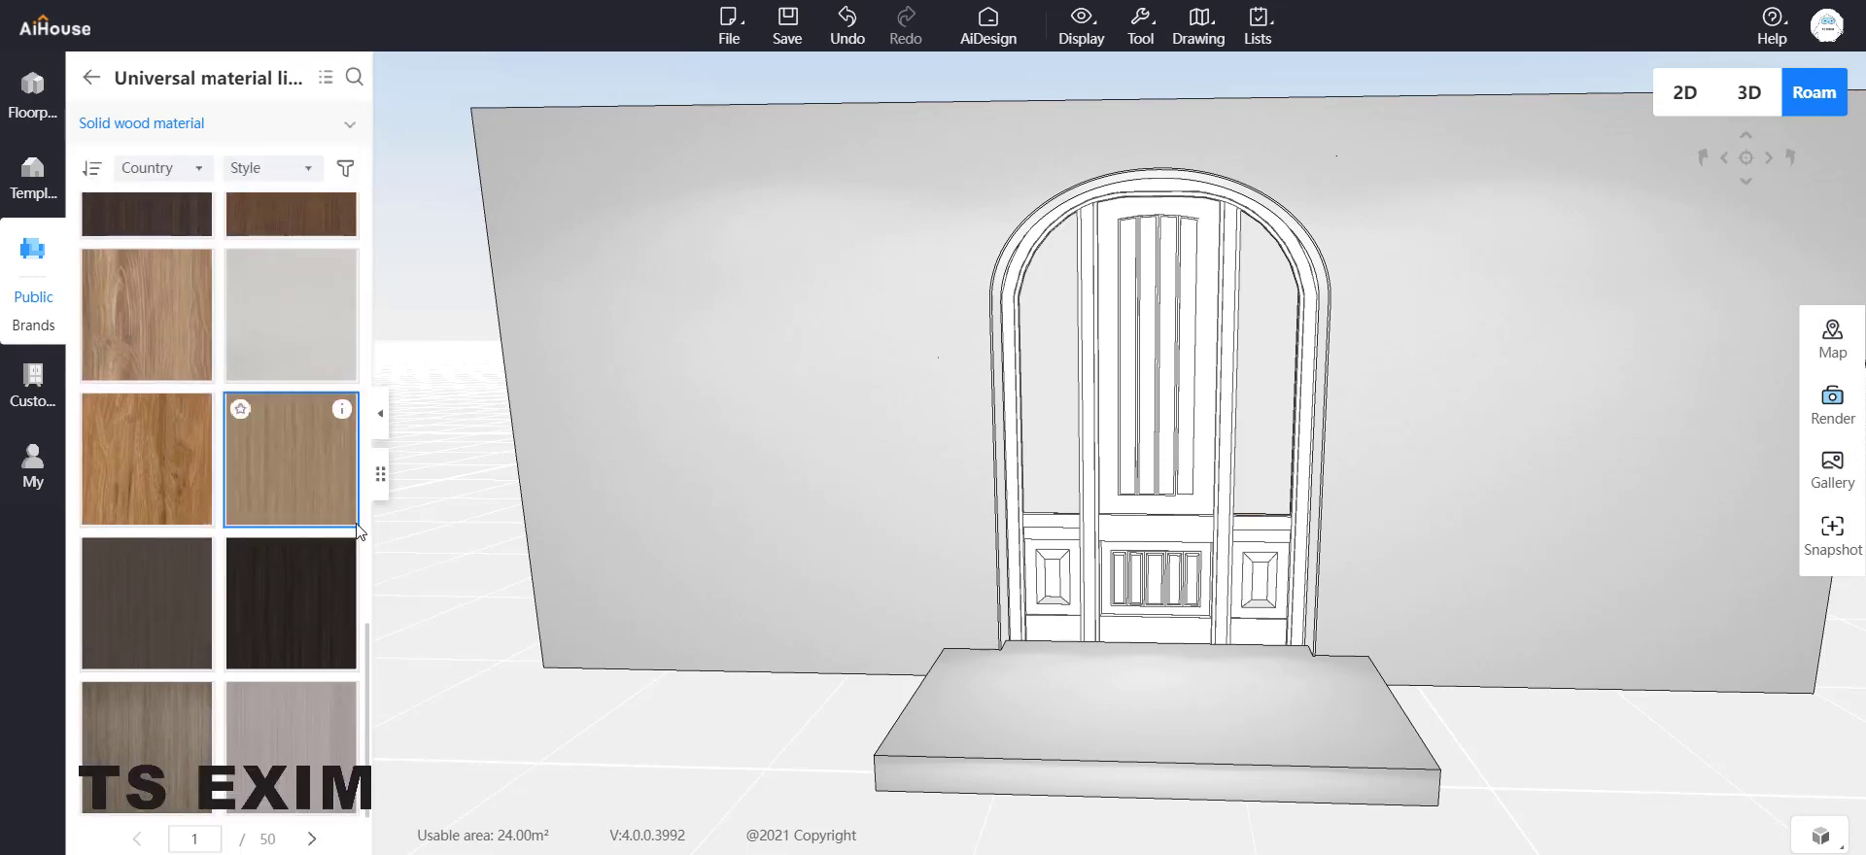
pyautogui.scroll(6, 355, 524)
pyautogui.scroll(-10, 325, 442)
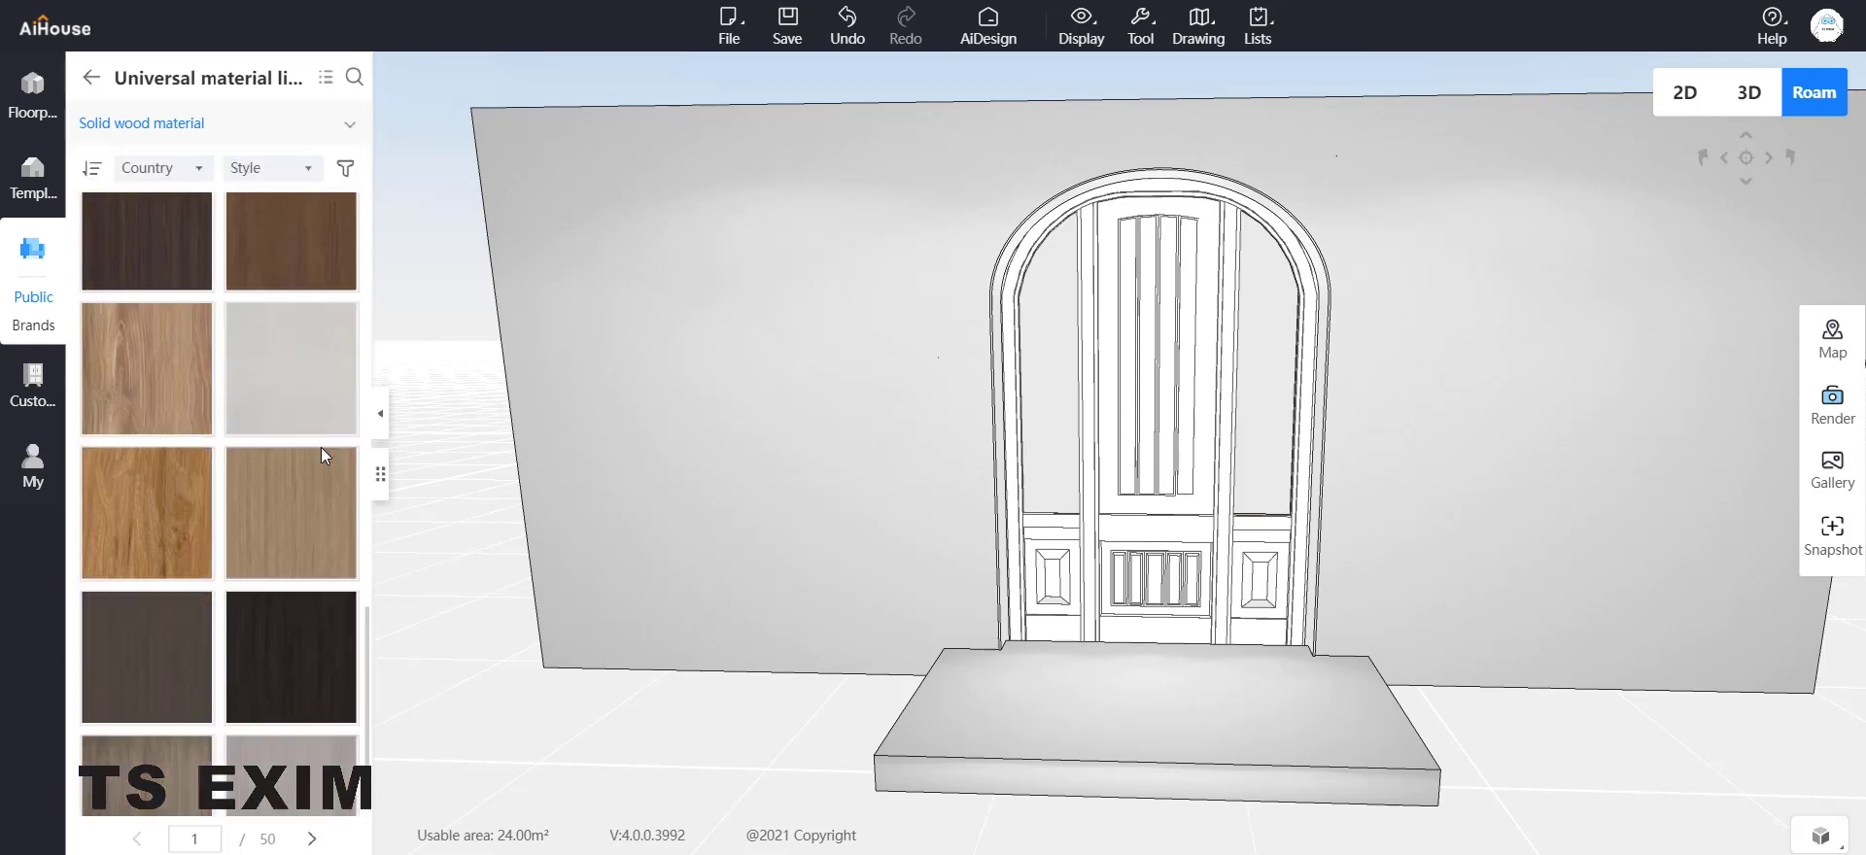
pyautogui.click(312, 838)
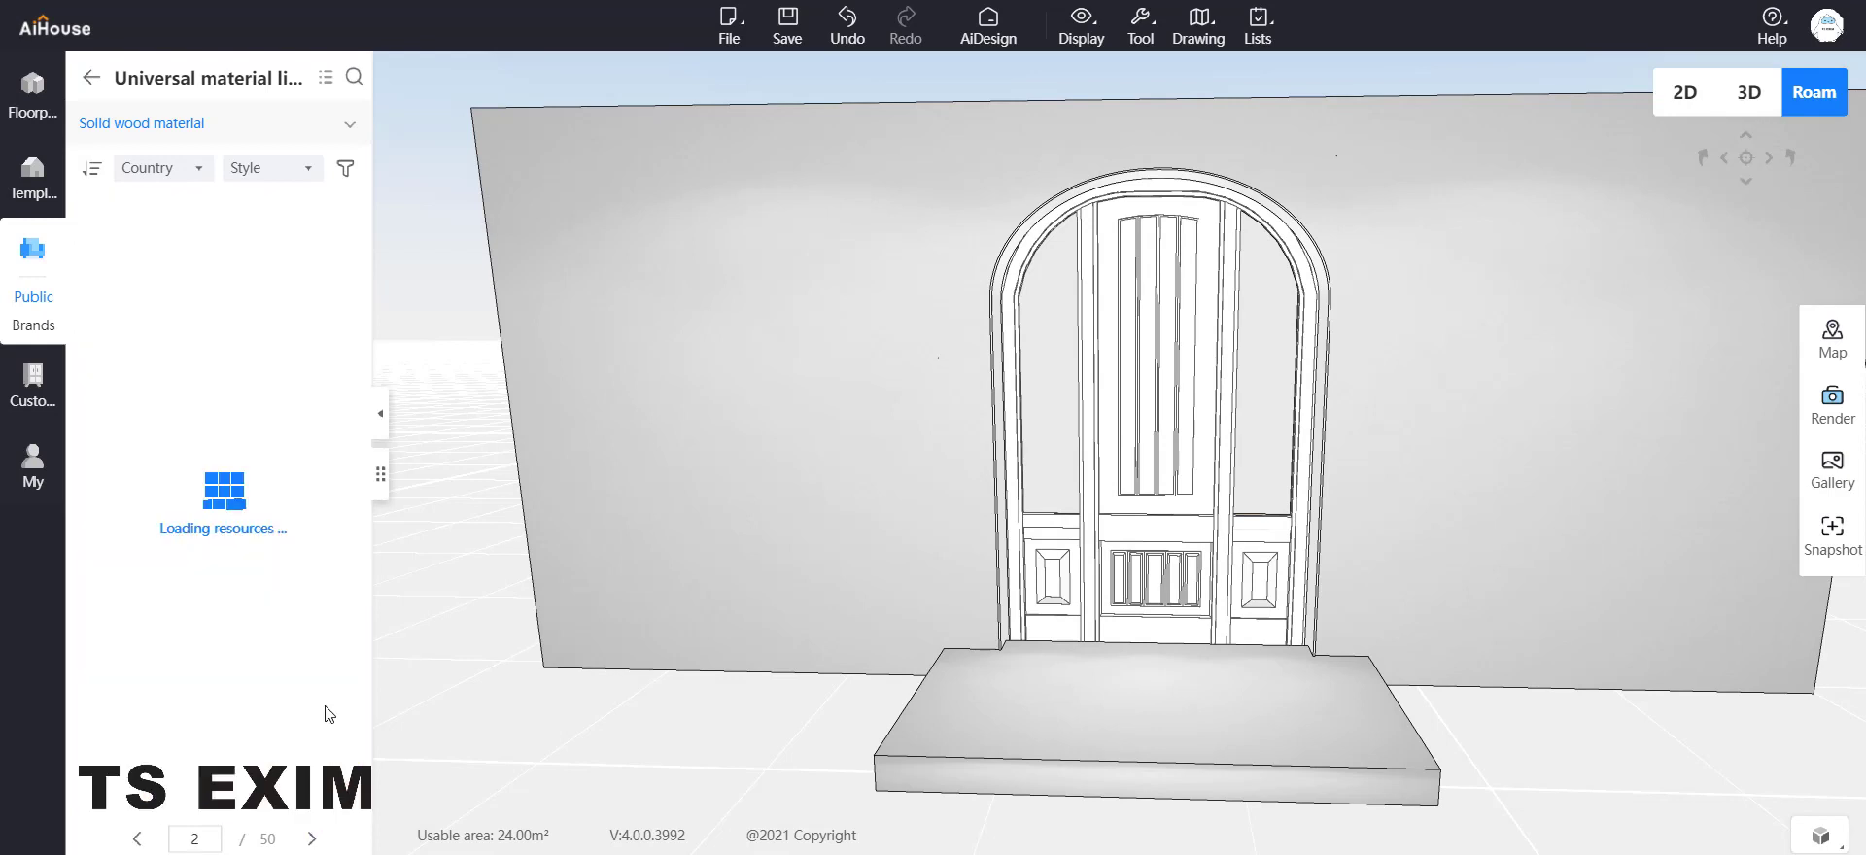
pyautogui.scroll(-5, 328, 680)
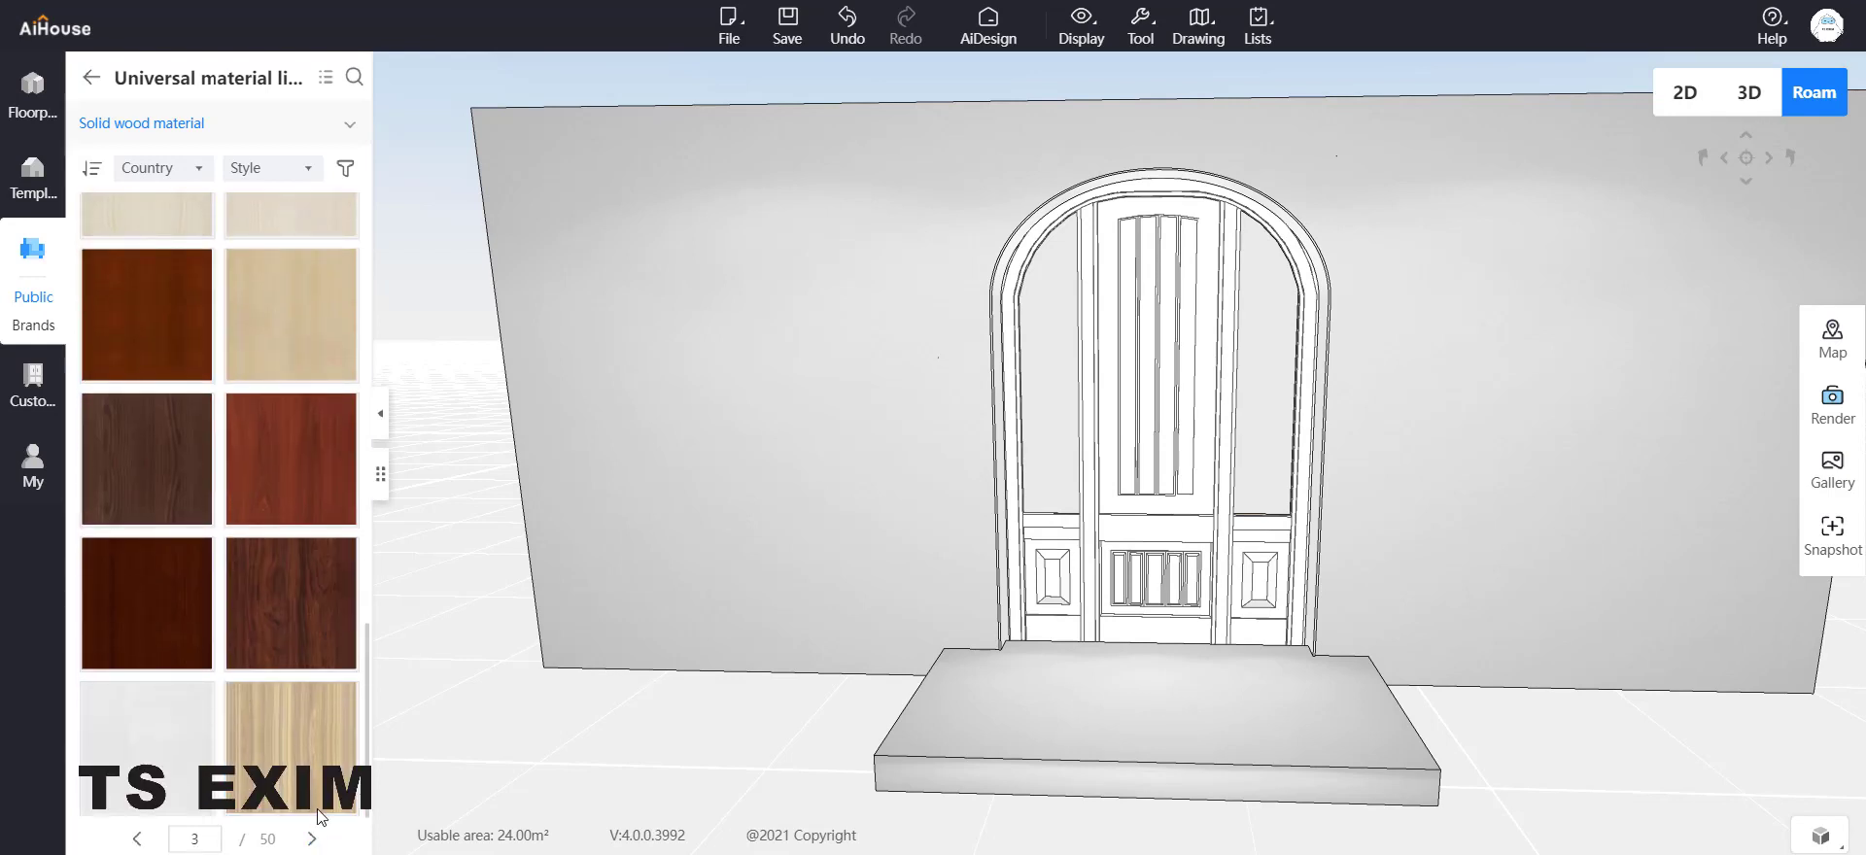
pyautogui.click(311, 838)
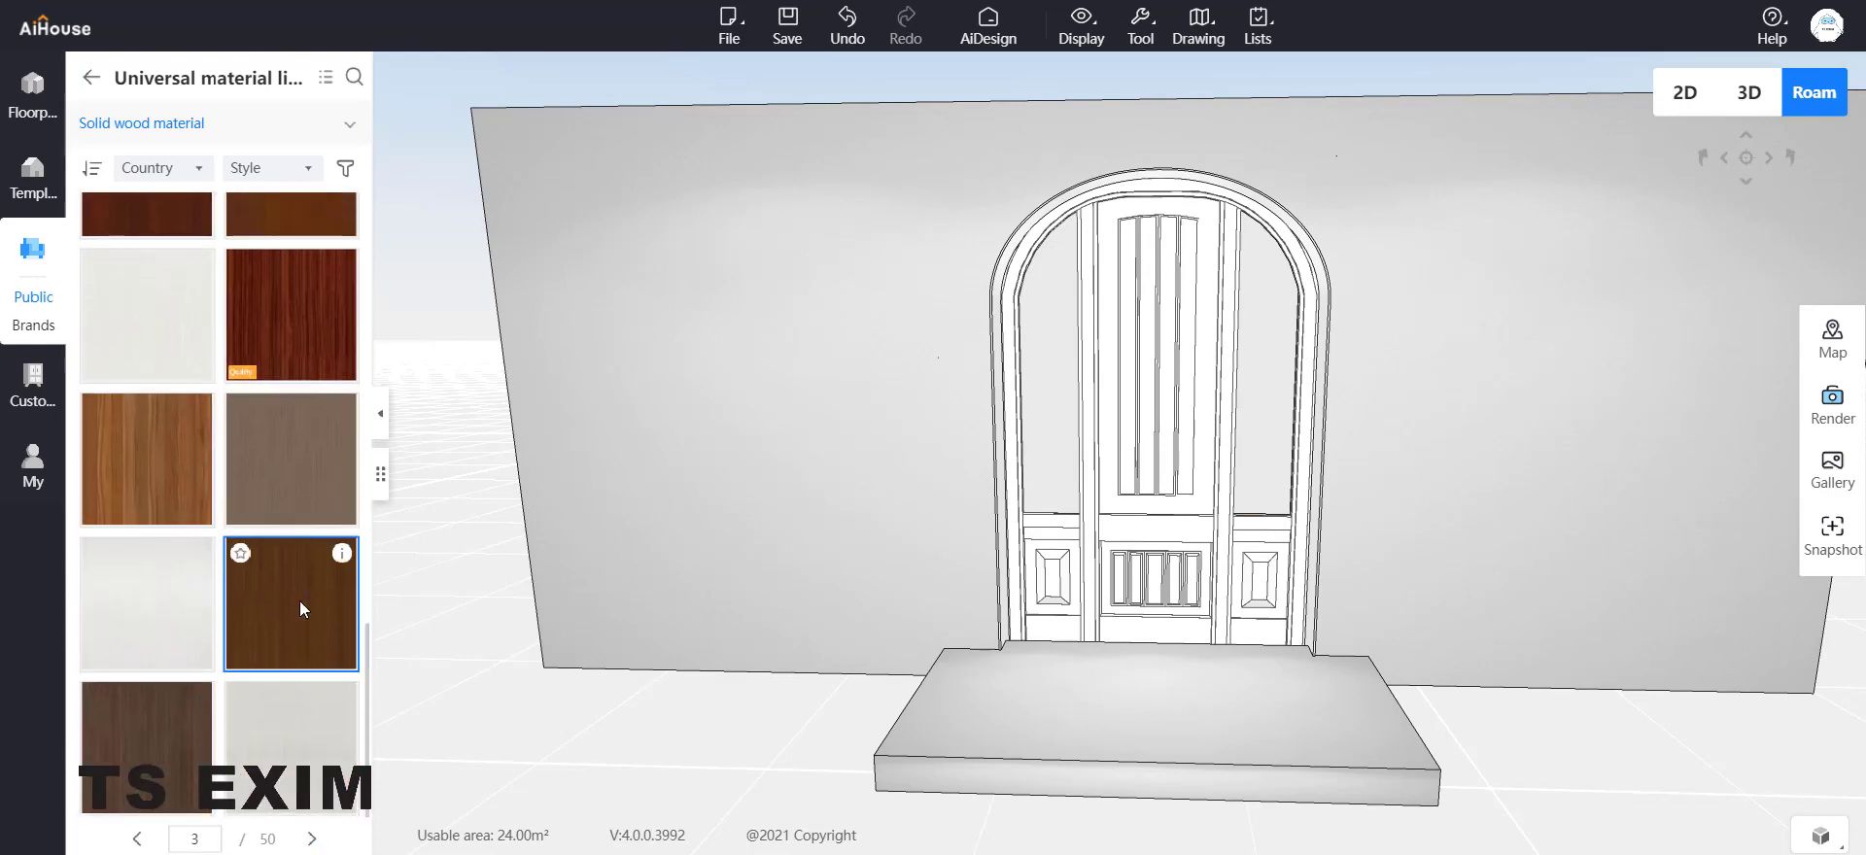
pyautogui.moveTo(366, 688); pyautogui.dragTo(379, 480)
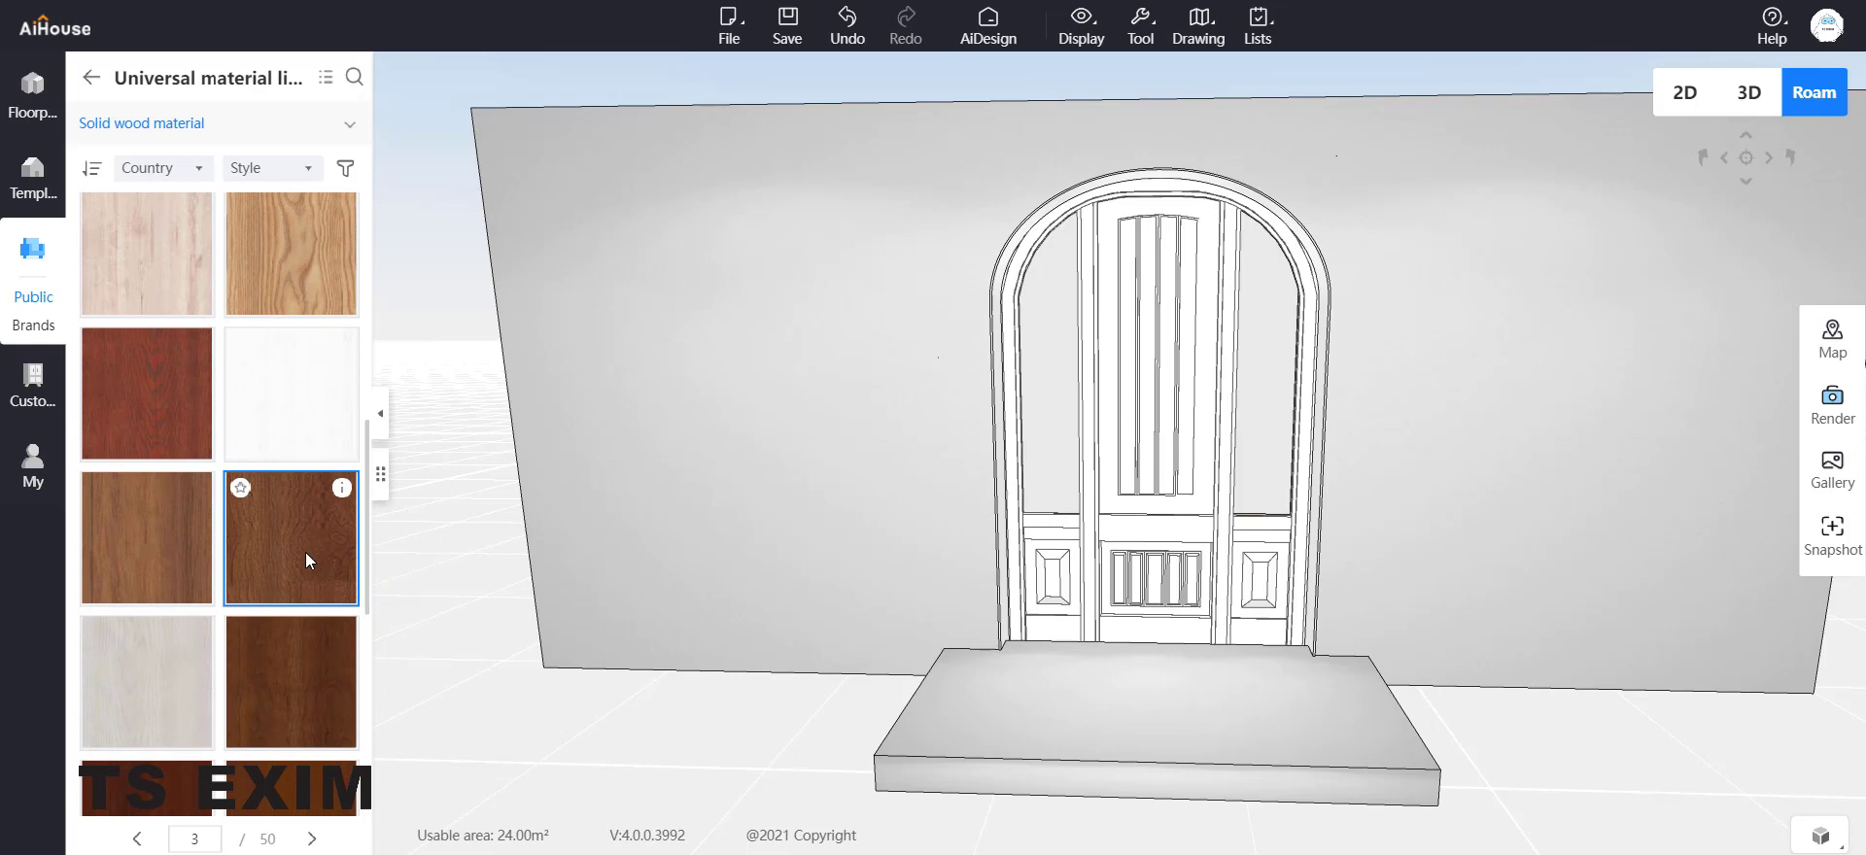
pyautogui.moveTo(305, 552); pyautogui.dragTo(1162, 533)
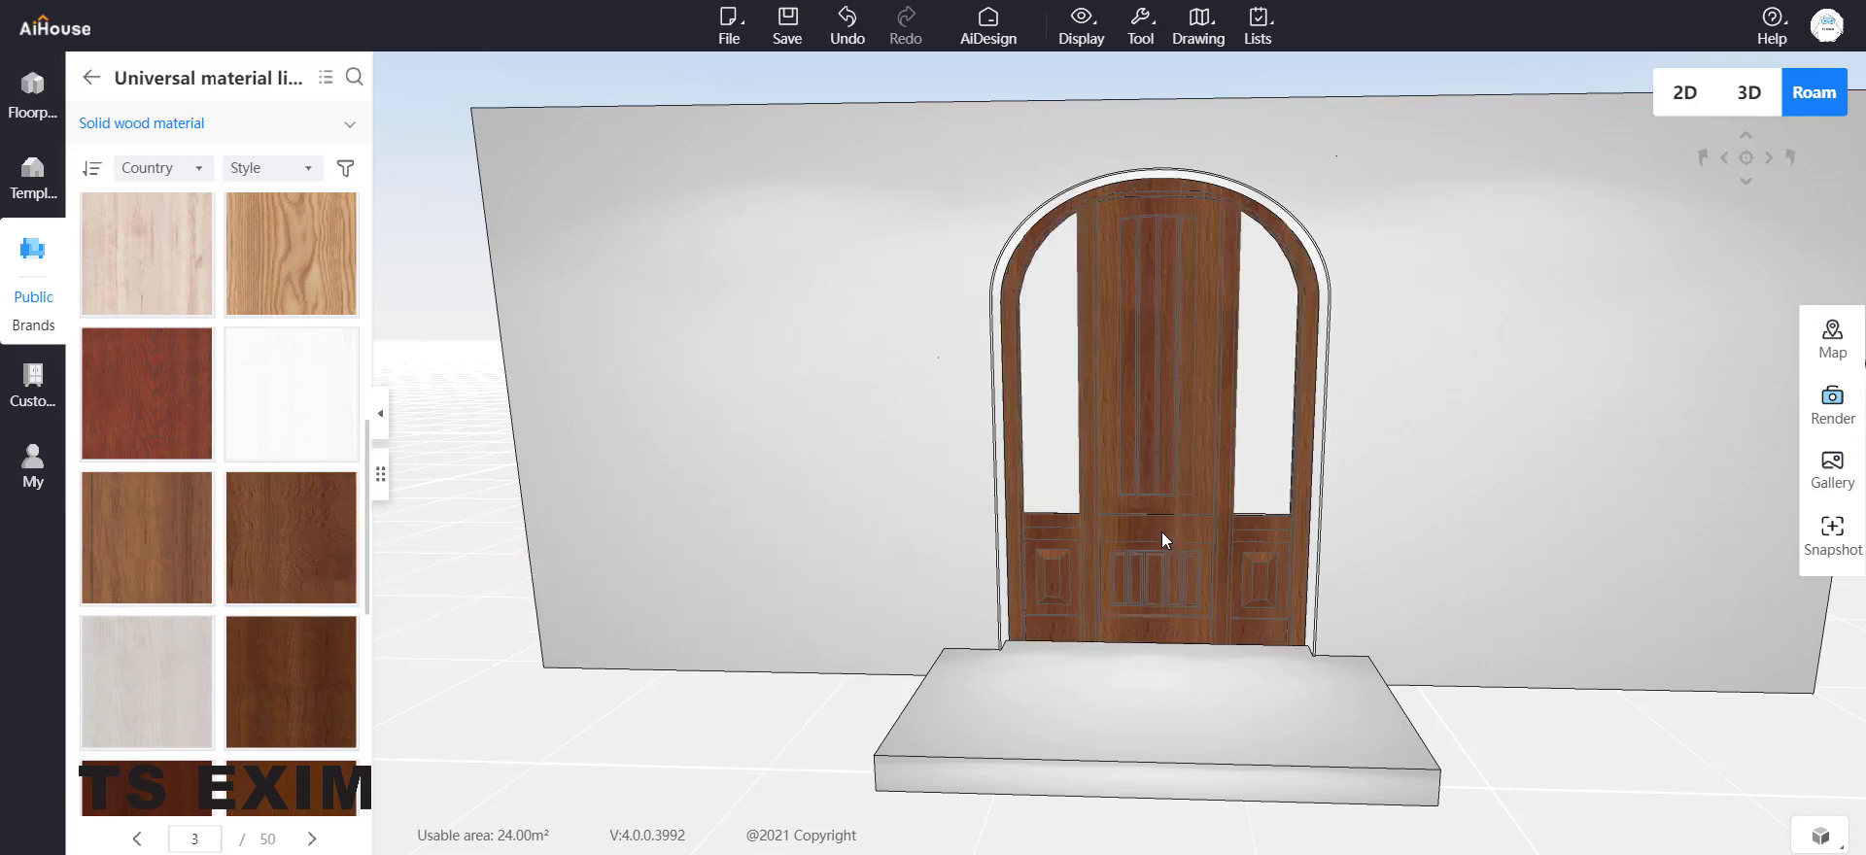
# Step: Search the public library for "handle" and go to page 2 of the results
pyautogui.moveTo(1437, 697); pyautogui.dragTo(1430, 717)
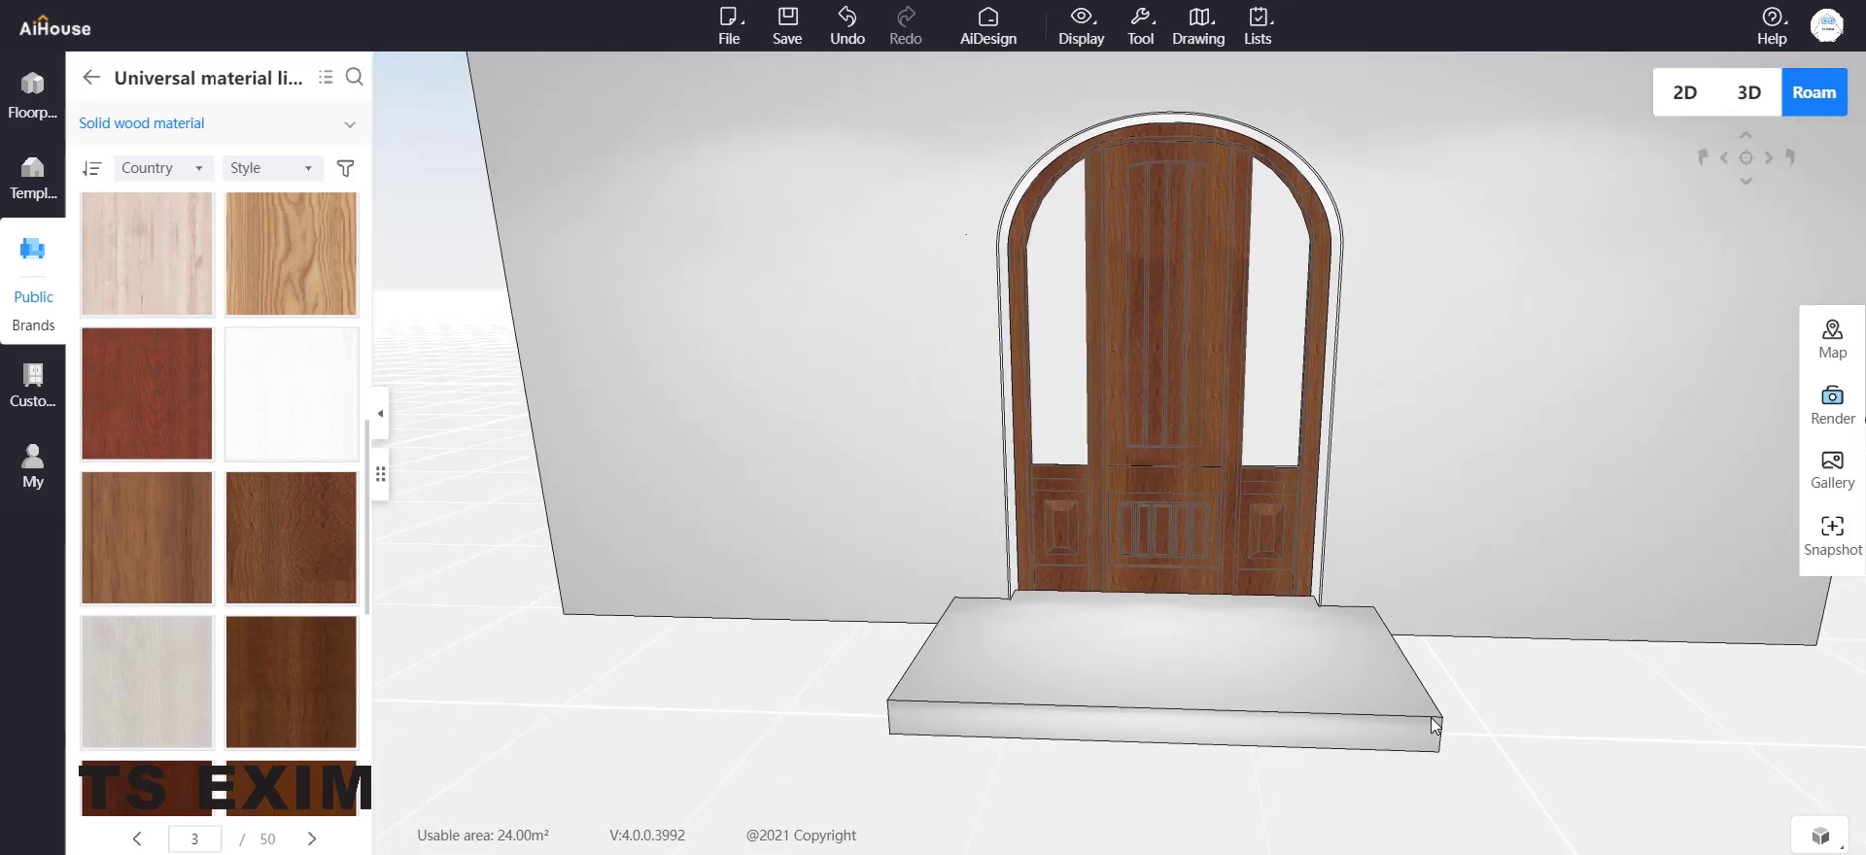
pyautogui.moveTo(690, 610); pyautogui.dragTo(691, 654)
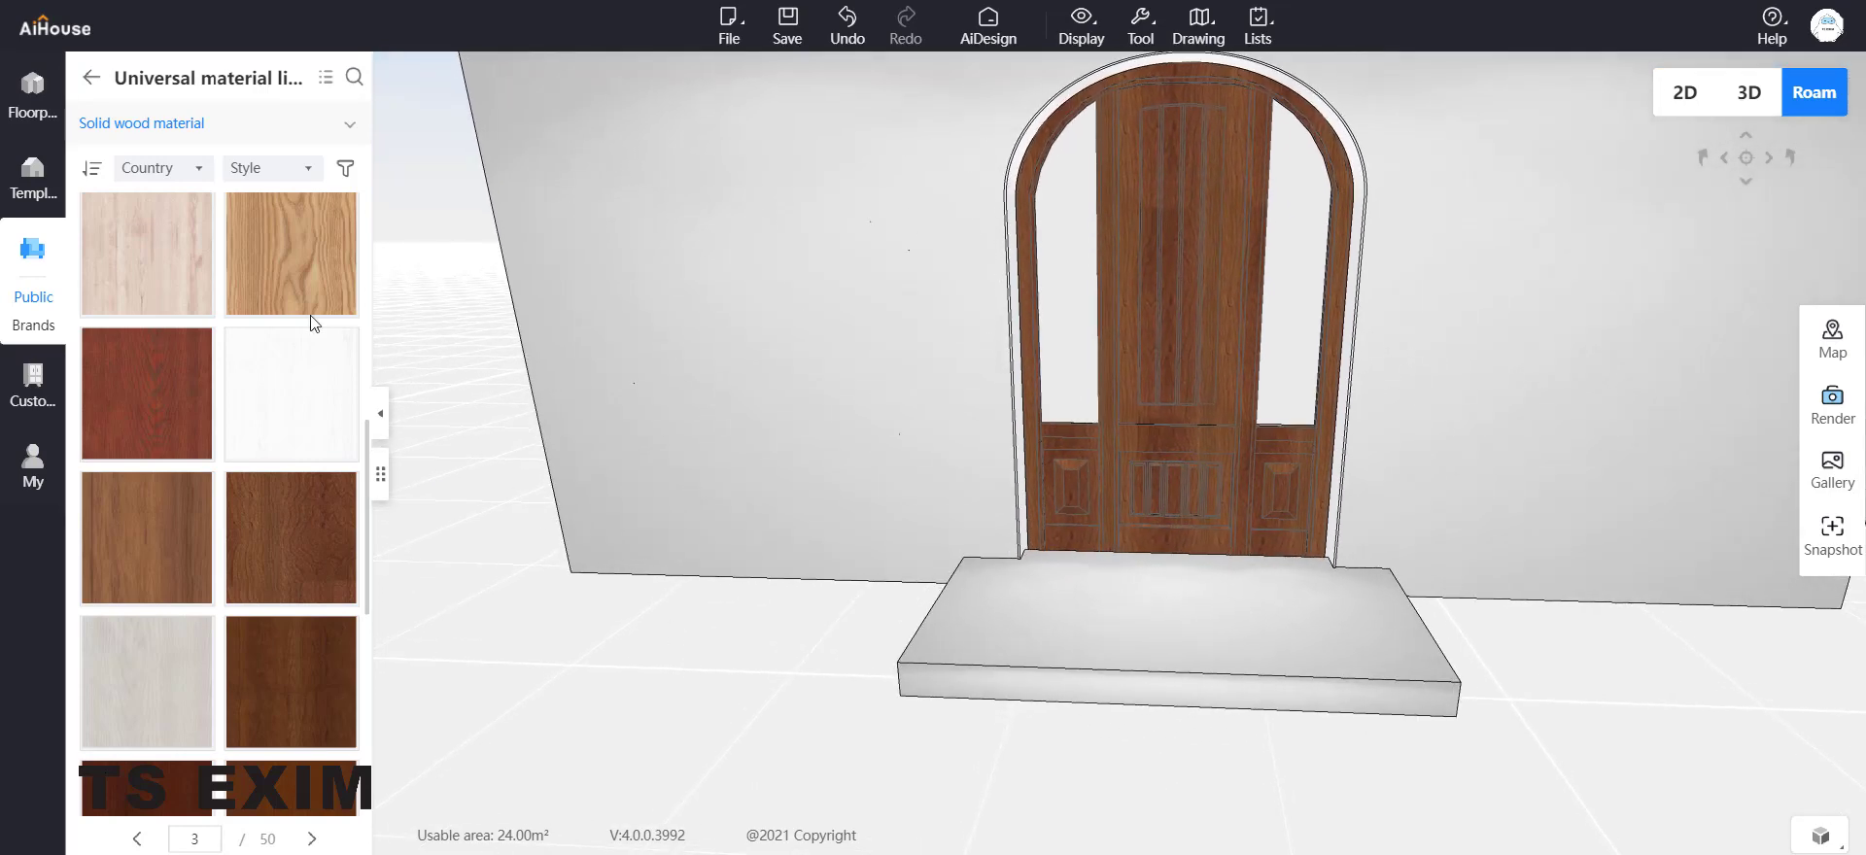
pyautogui.click(88, 76)
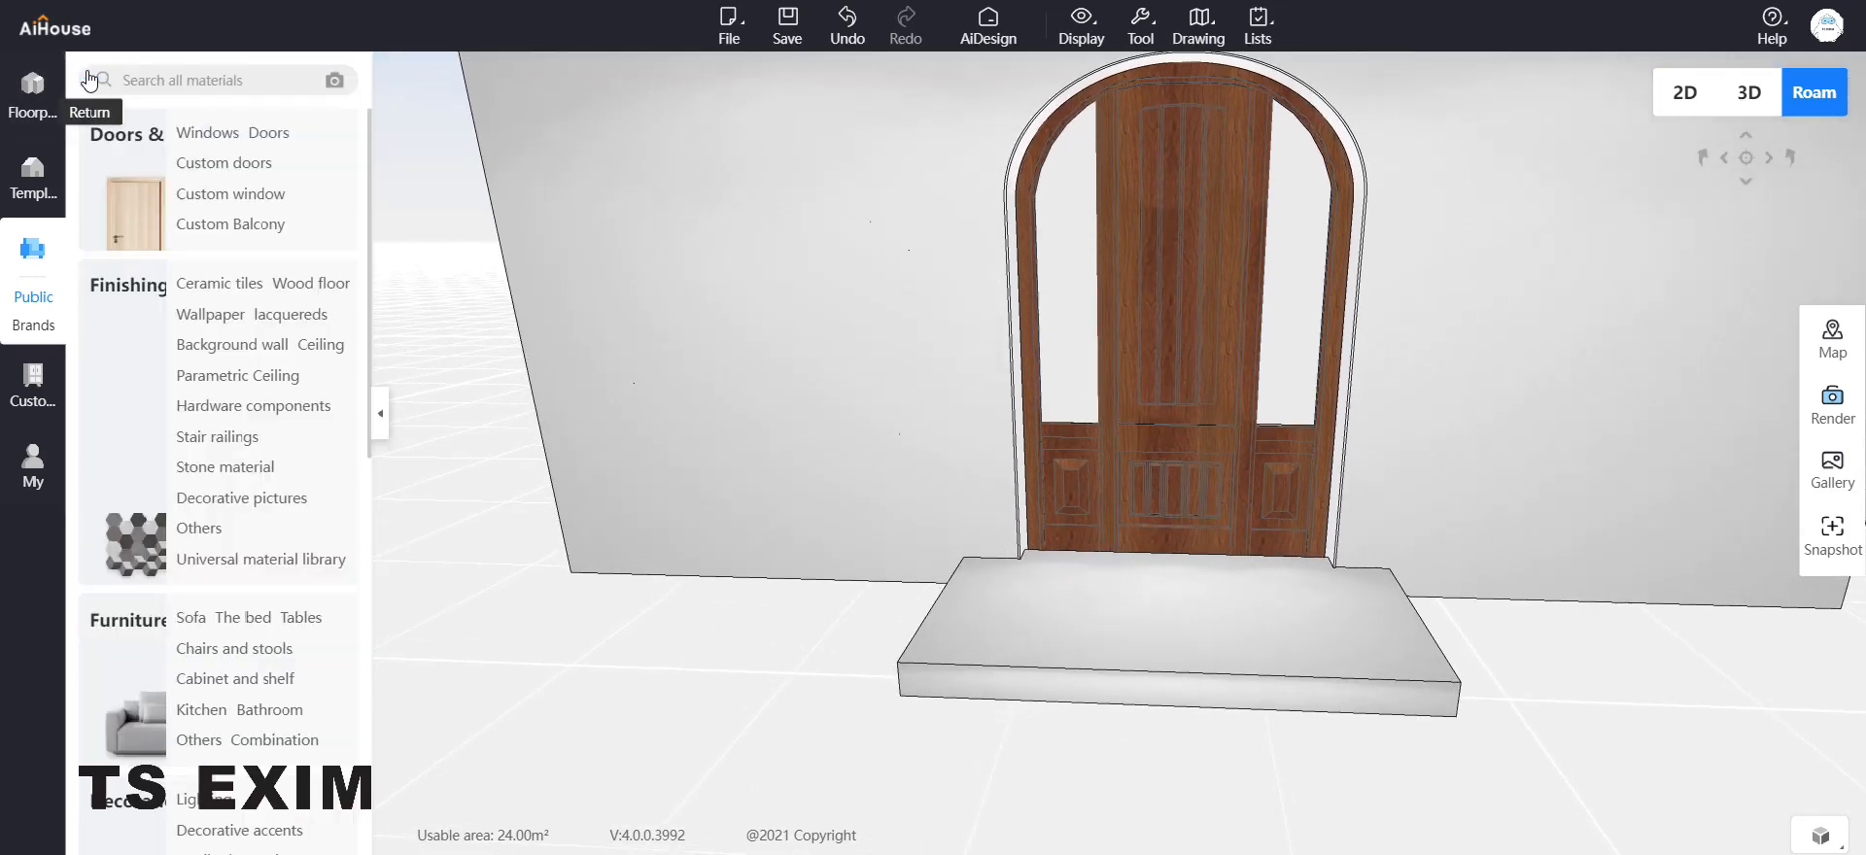
pyautogui.click(213, 86)
pyautogui.write('handle')
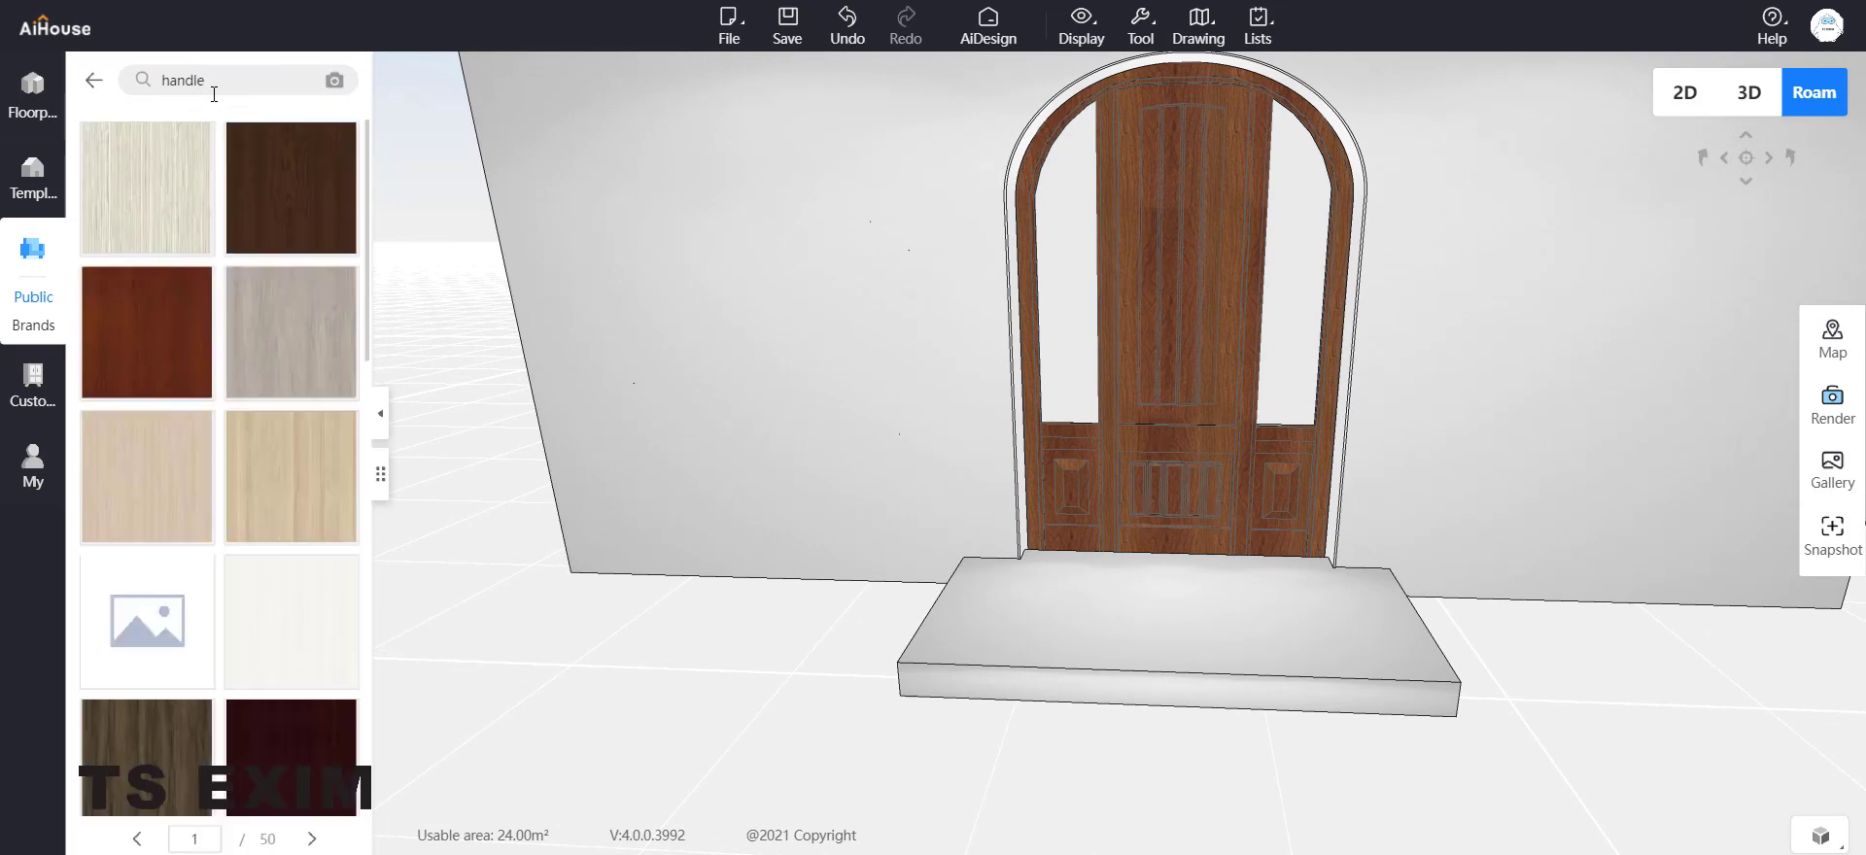
pyautogui.press('Return')
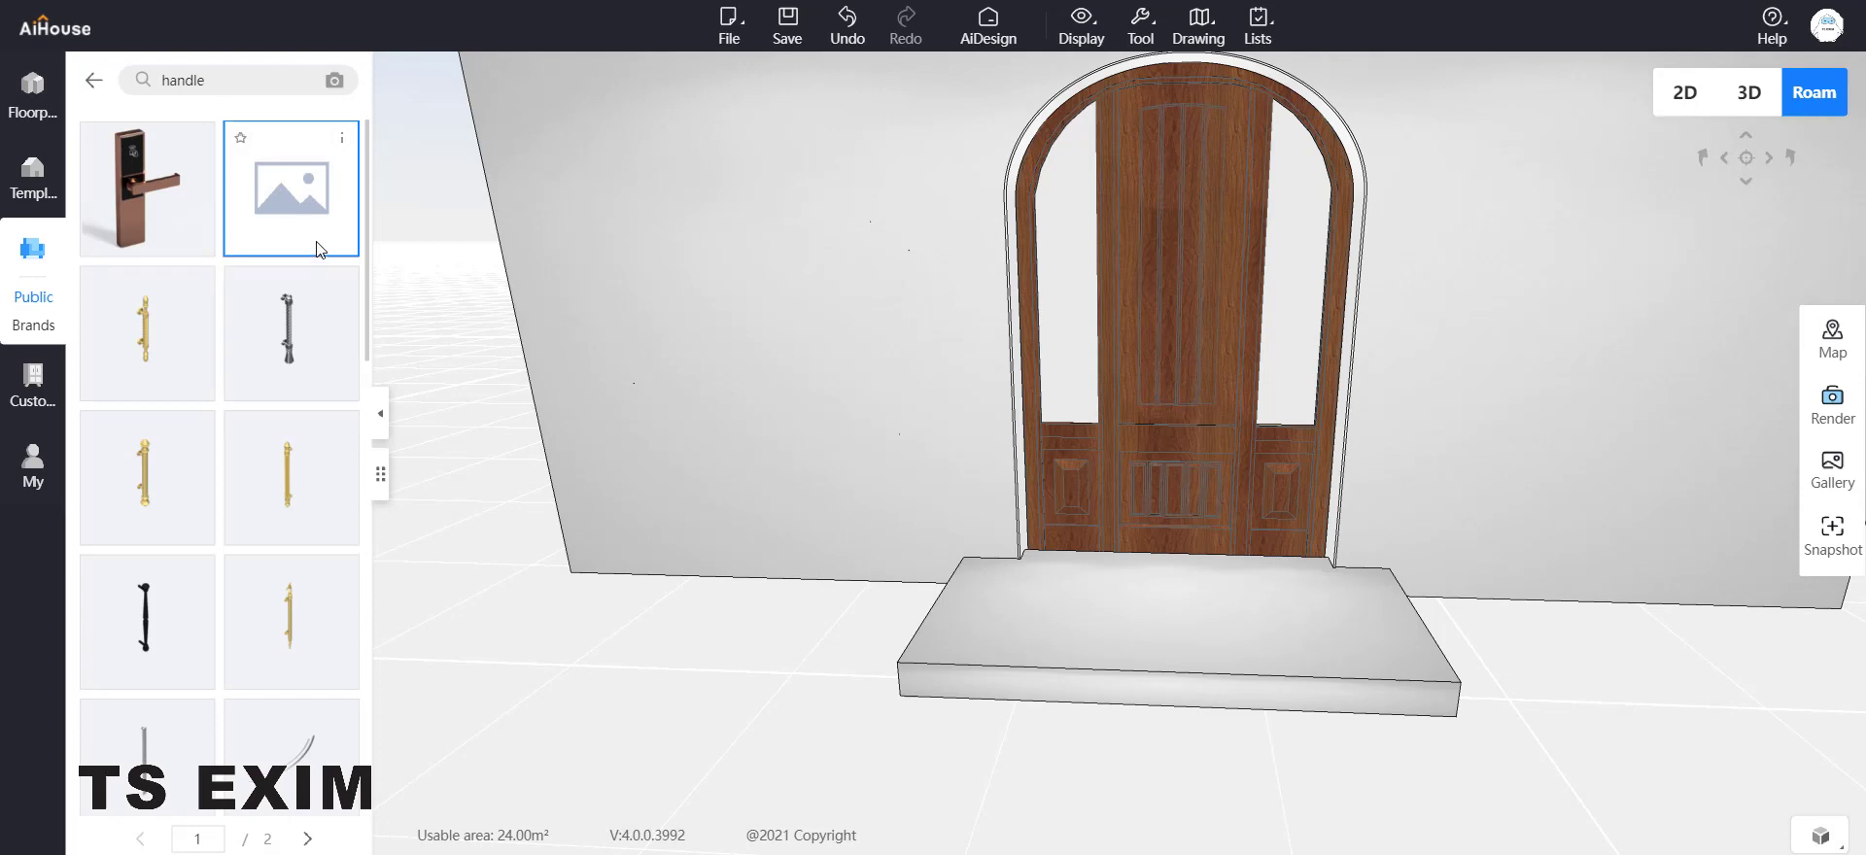
pyautogui.scroll(-10, 321, 249)
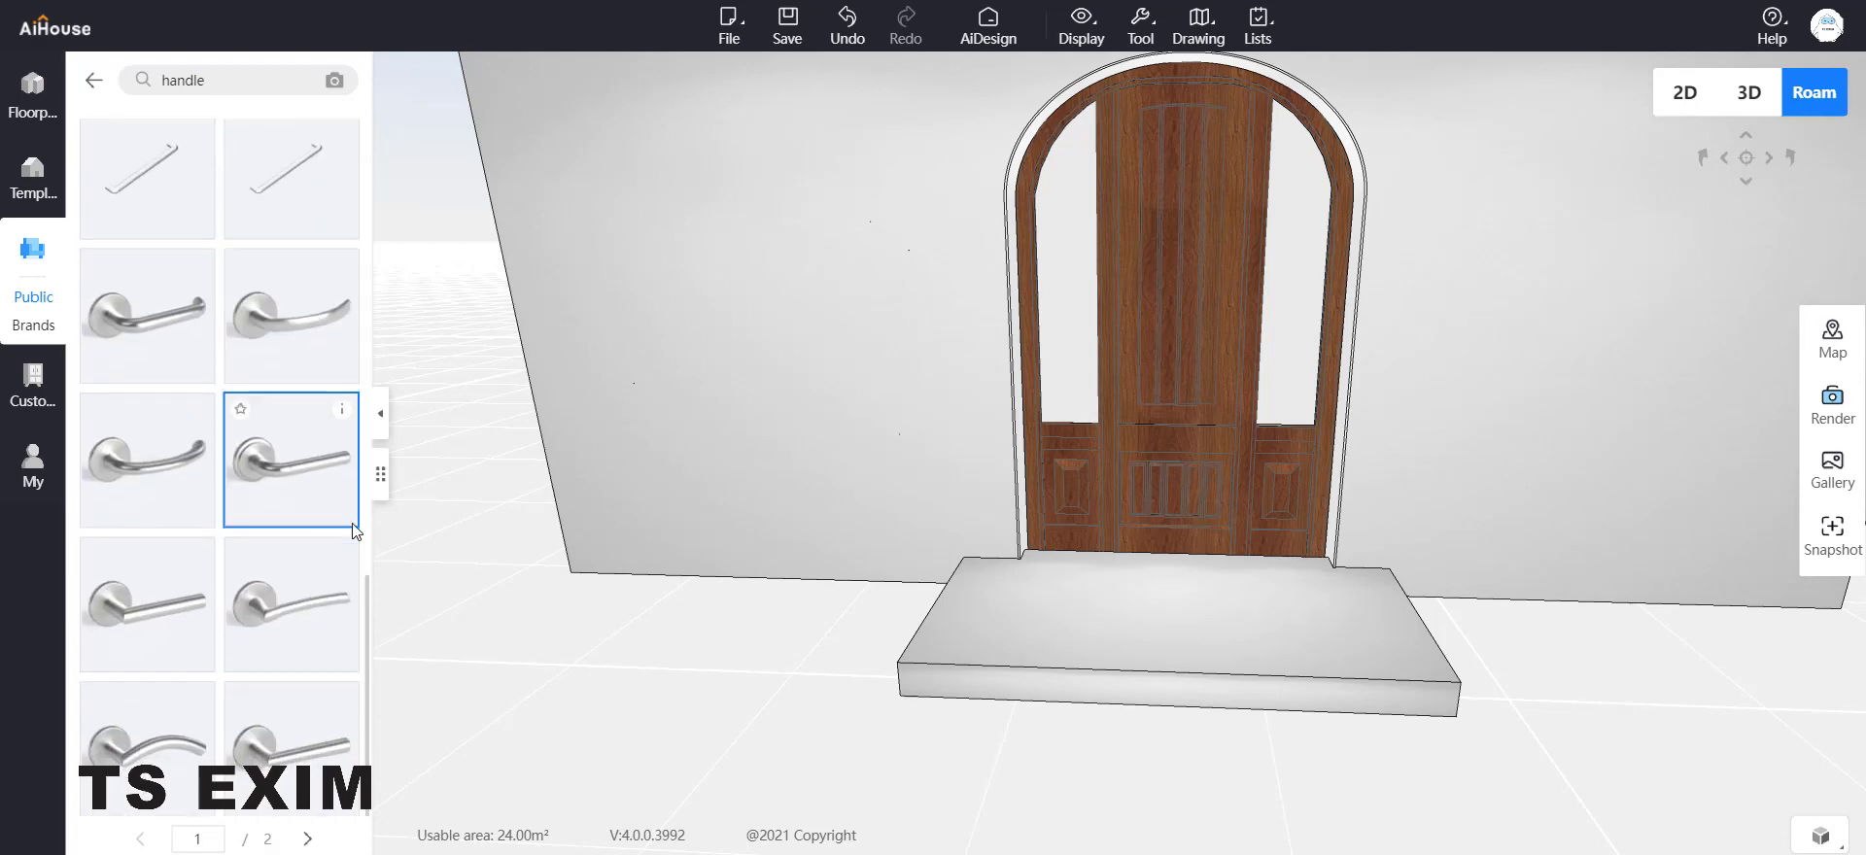
pyautogui.click(307, 839)
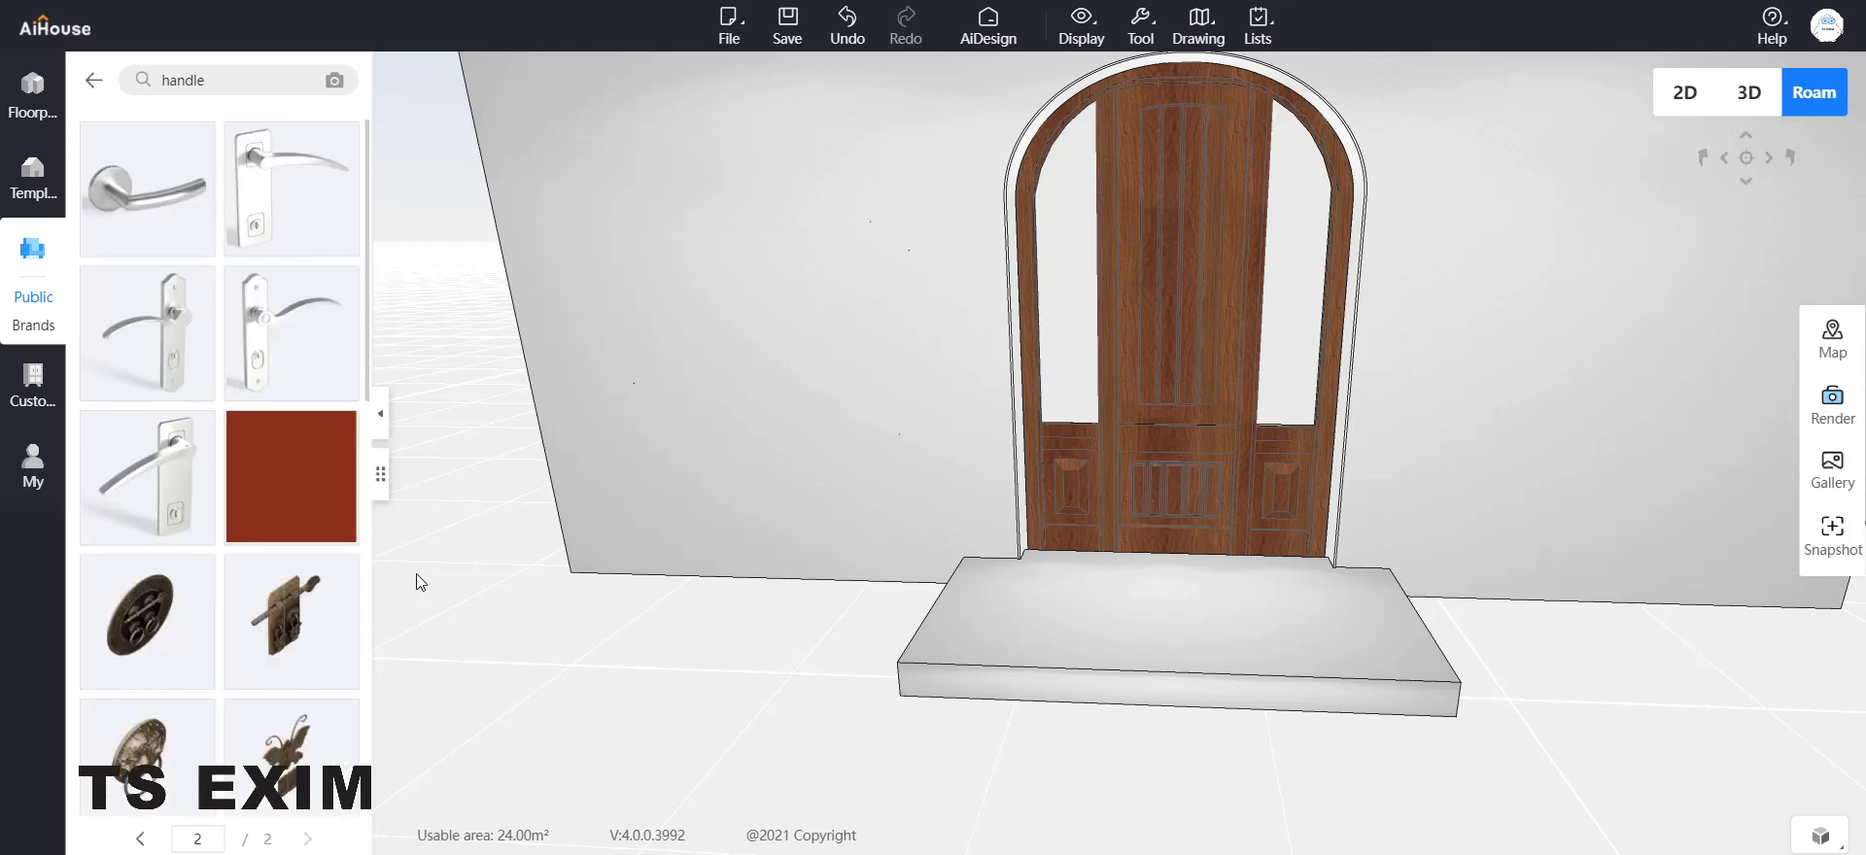
pyautogui.moveTo(204, 442)
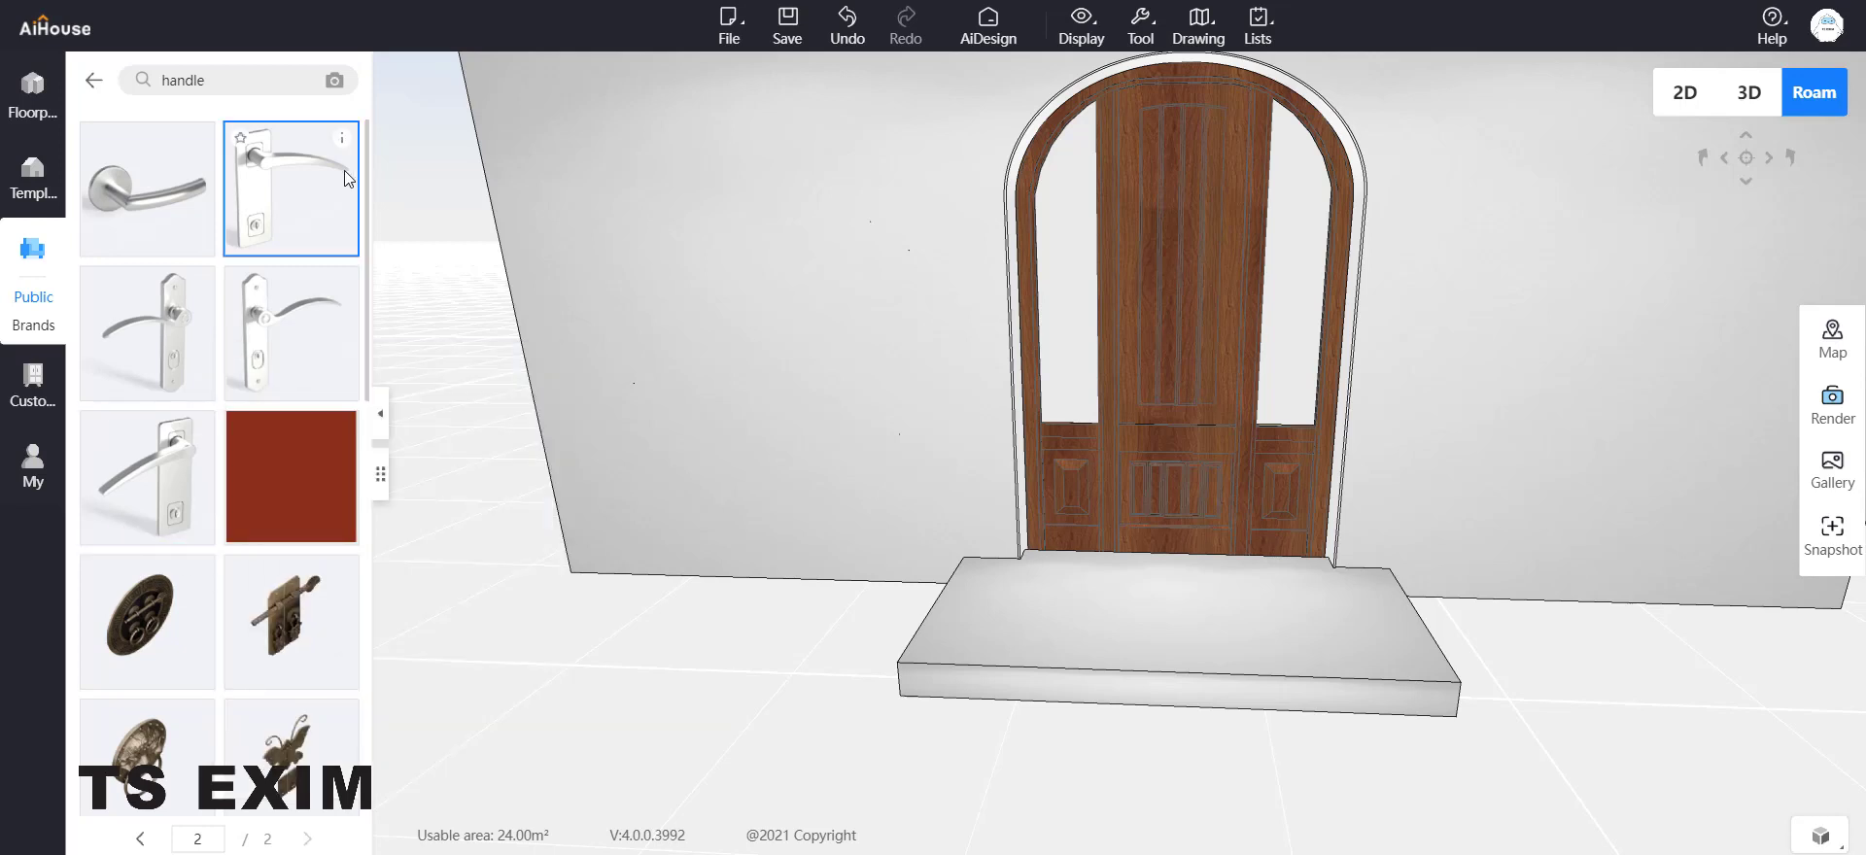
# Step: Place the silver 147*42*159 lever door handle with a rectangular plate at the central door and raise it to just above the lower panel
pyautogui.moveTo(287, 201); pyautogui.dragTo(1154, 354)
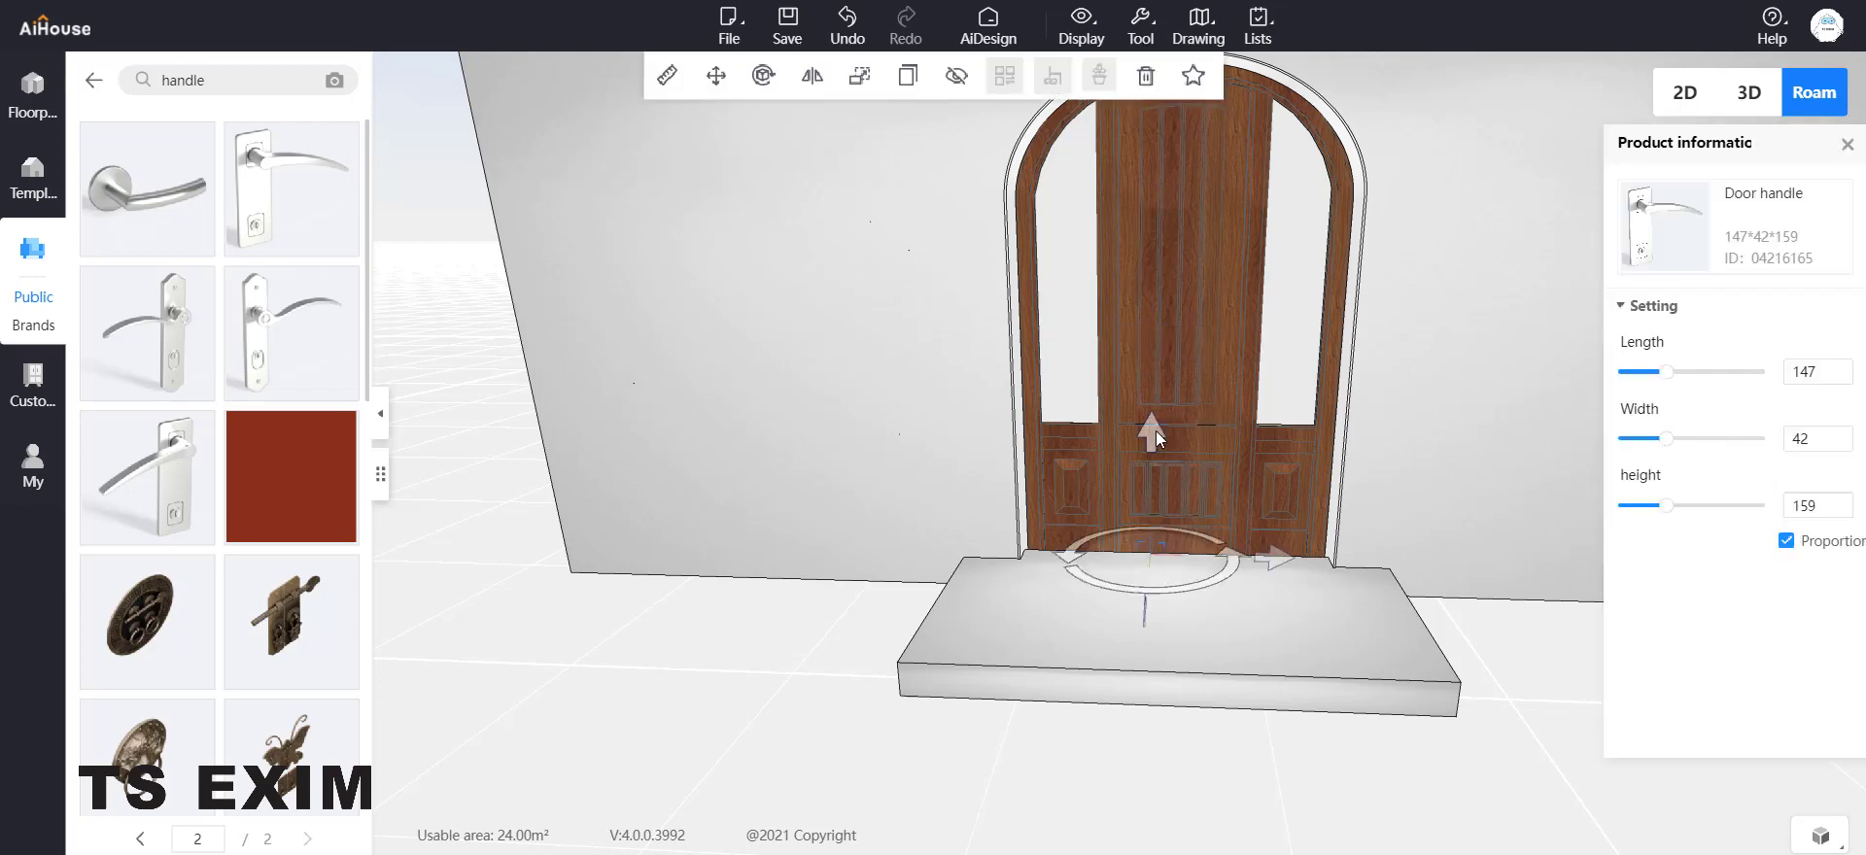
pyautogui.moveTo(1156, 430); pyautogui.dragTo(1174, 241)
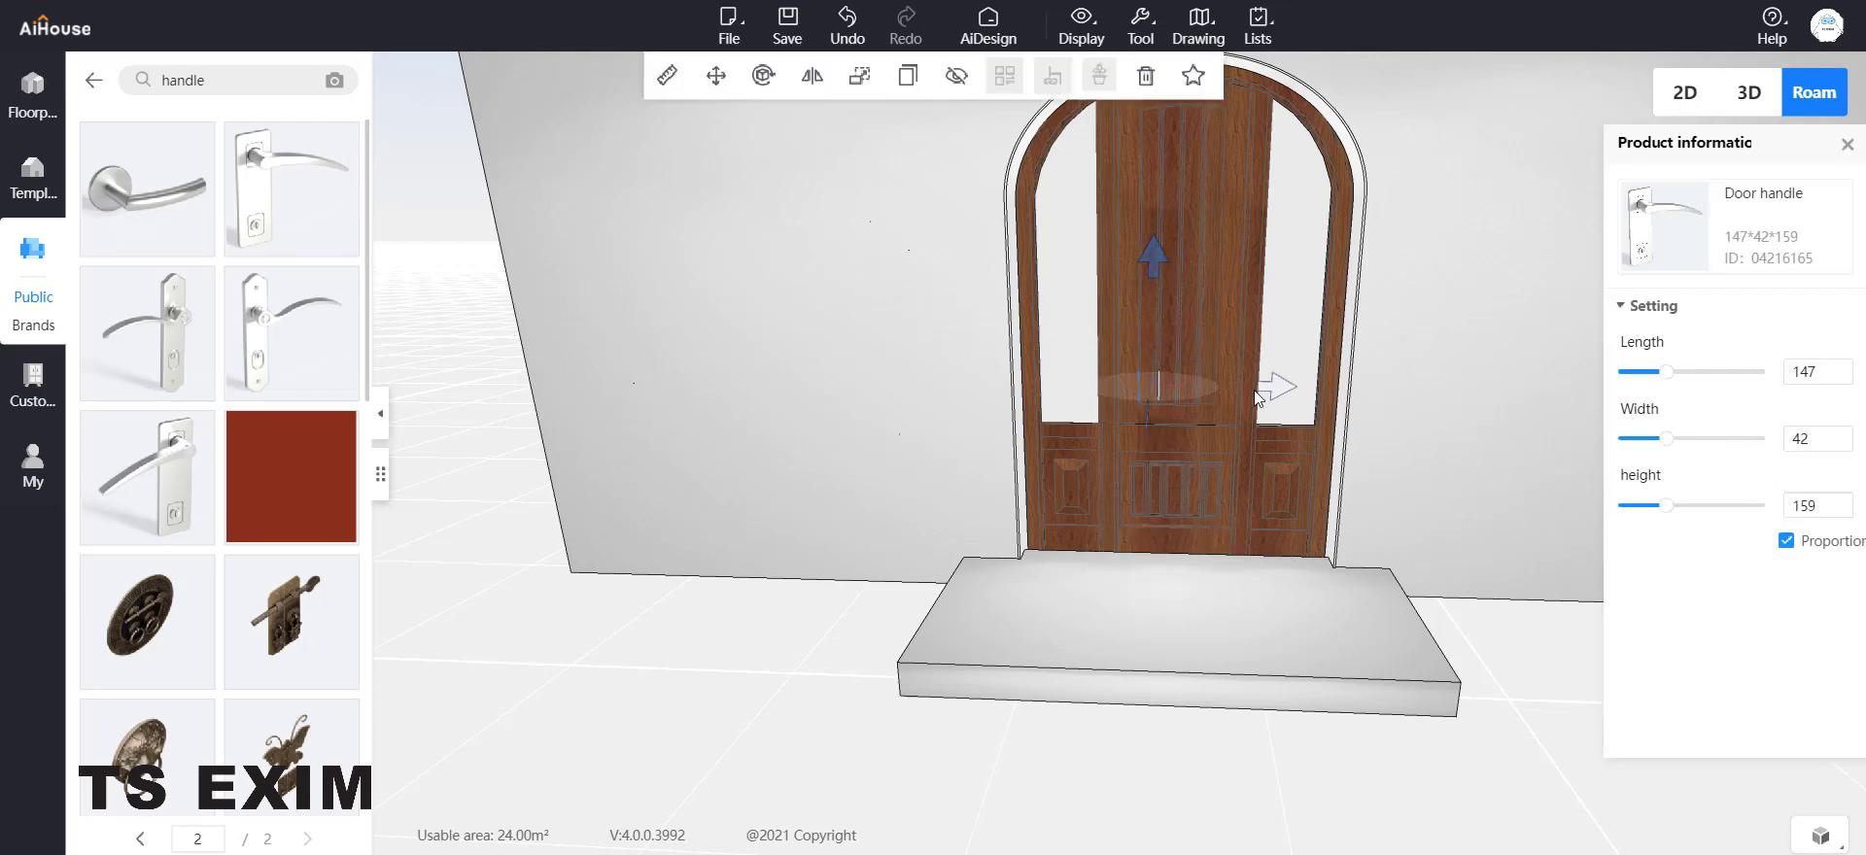
pyautogui.click(1145, 433)
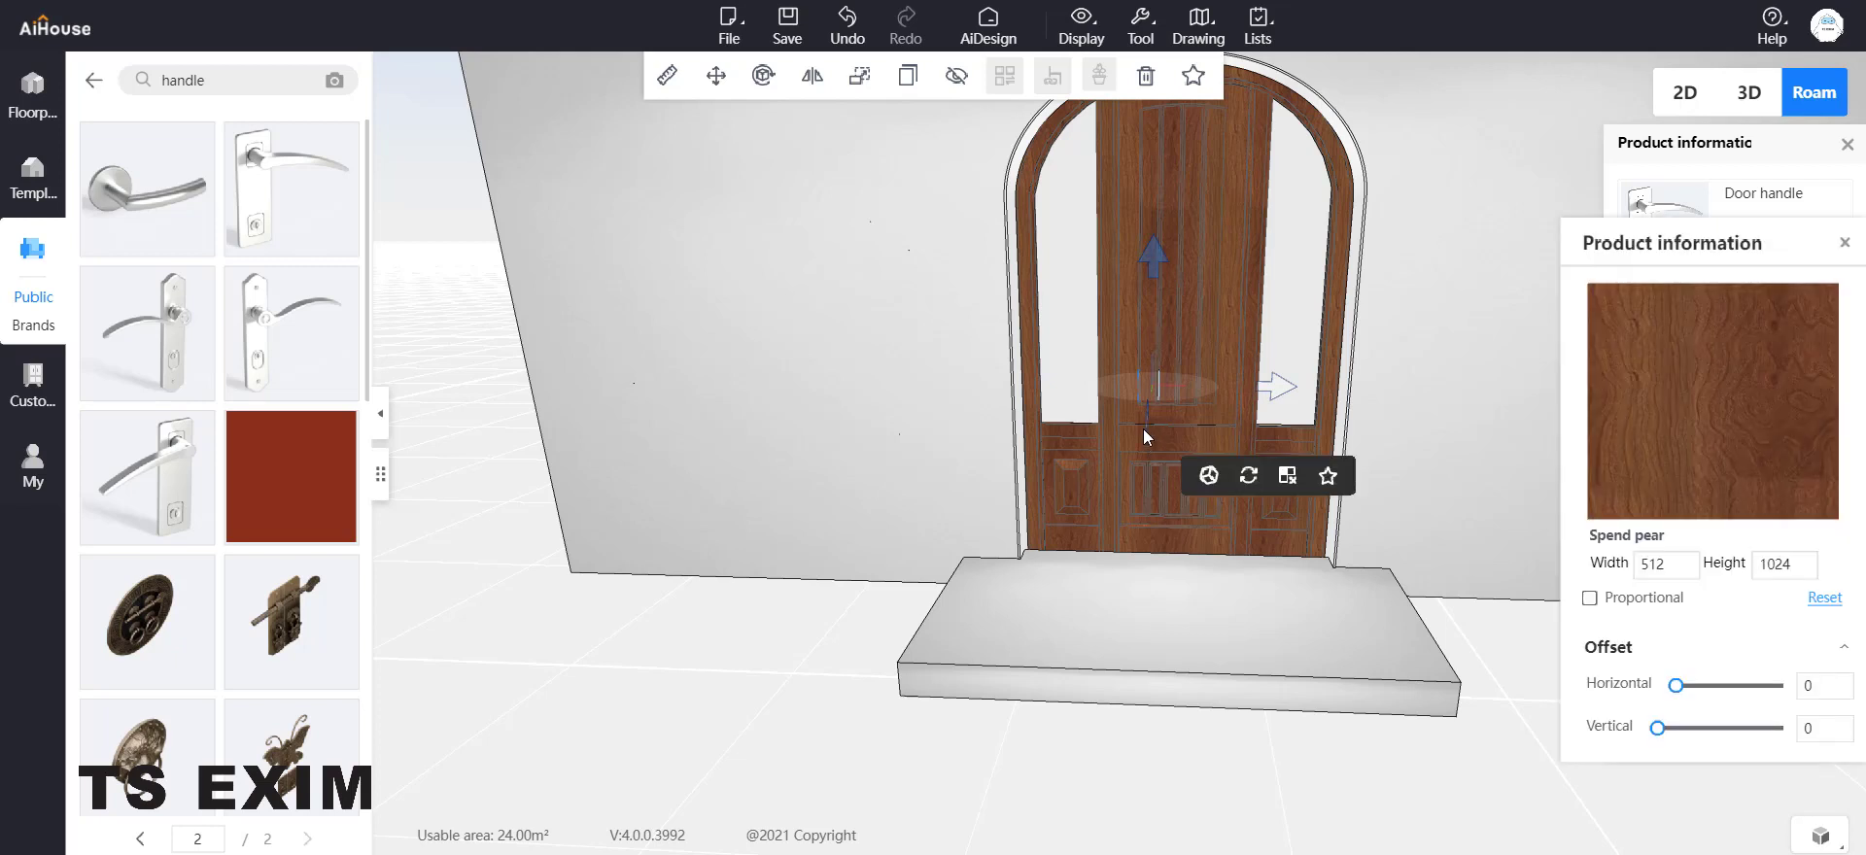
pyautogui.click(1148, 422)
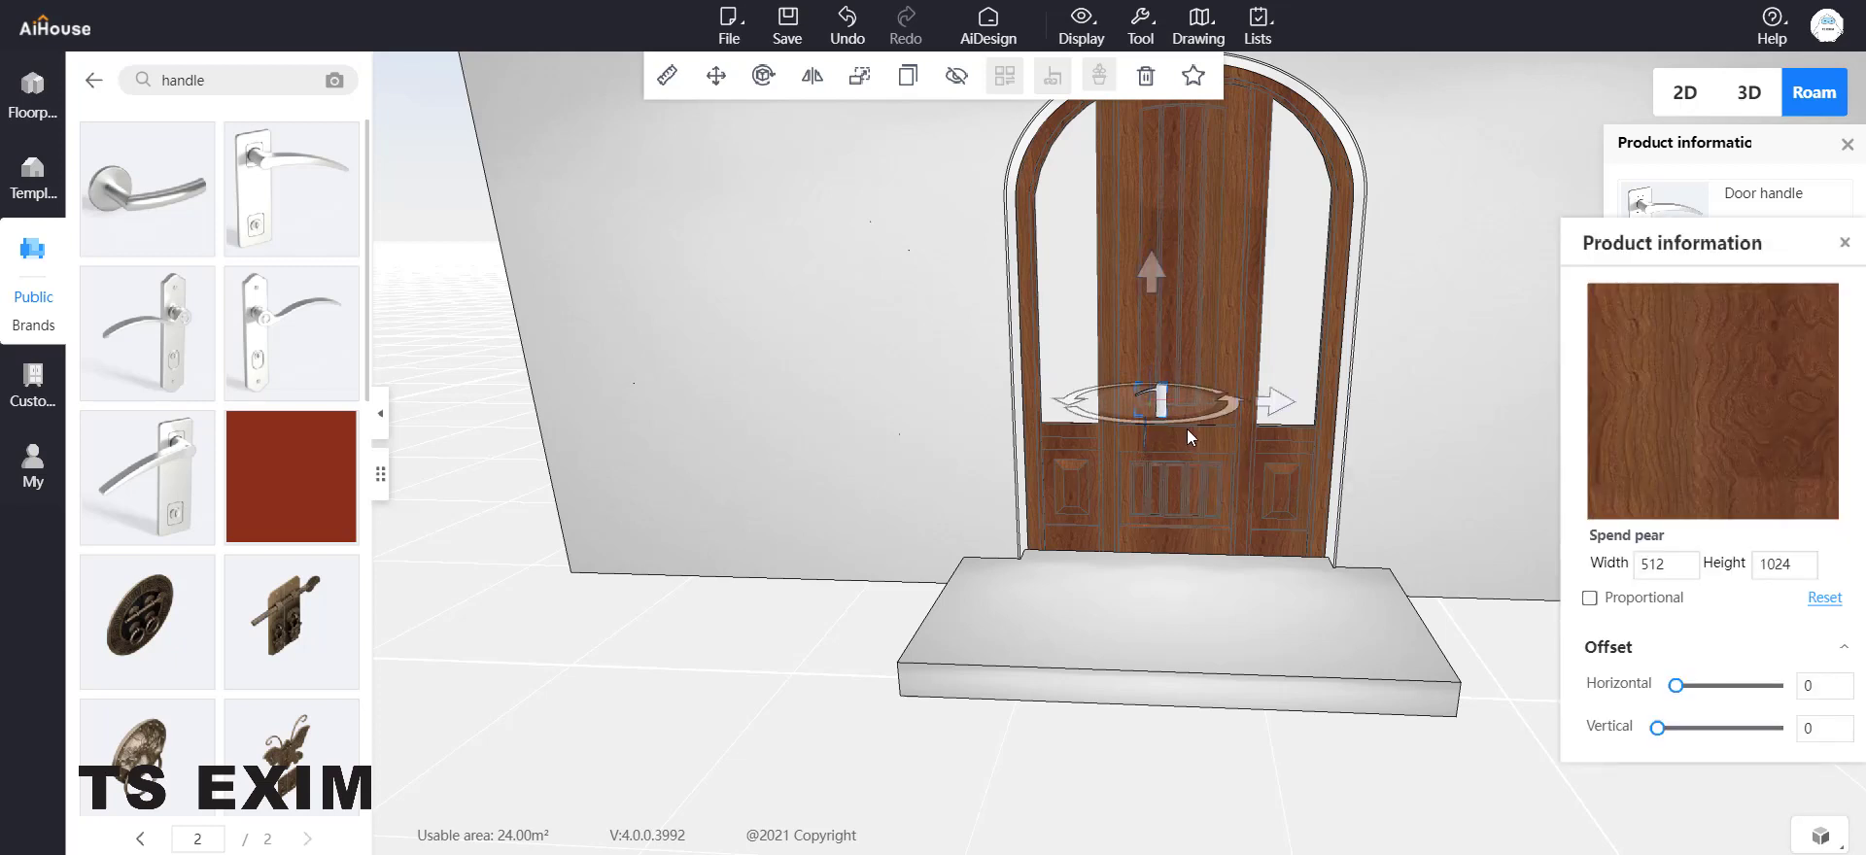
pyautogui.click(1175, 428)
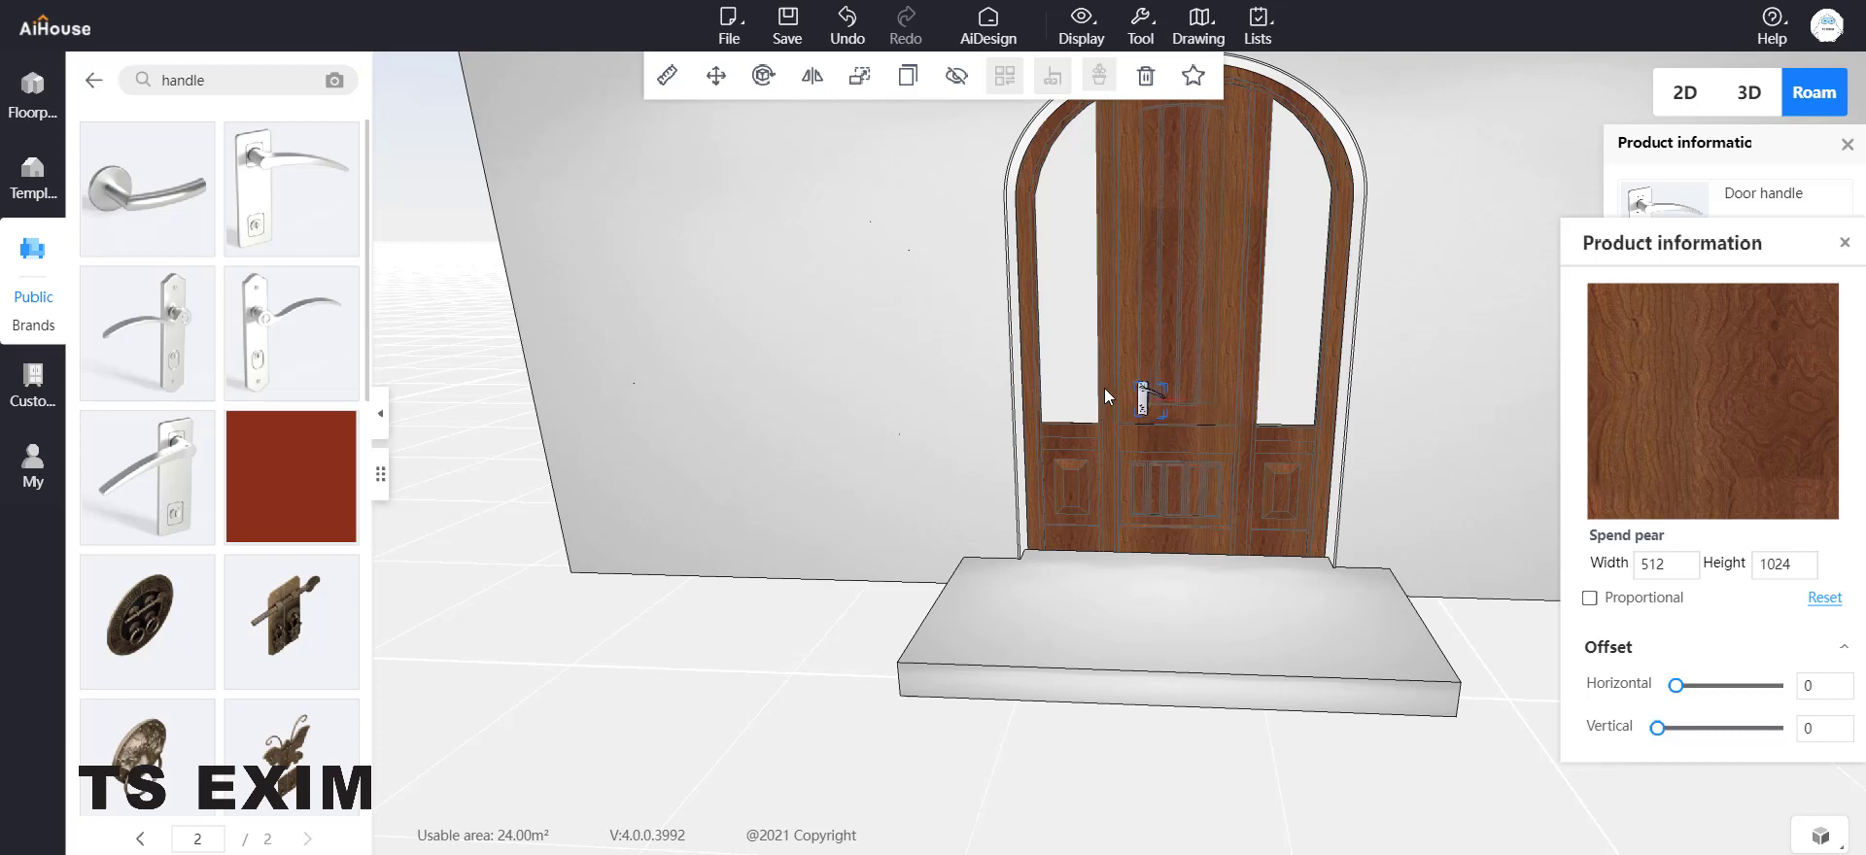
pyautogui.click(1127, 397)
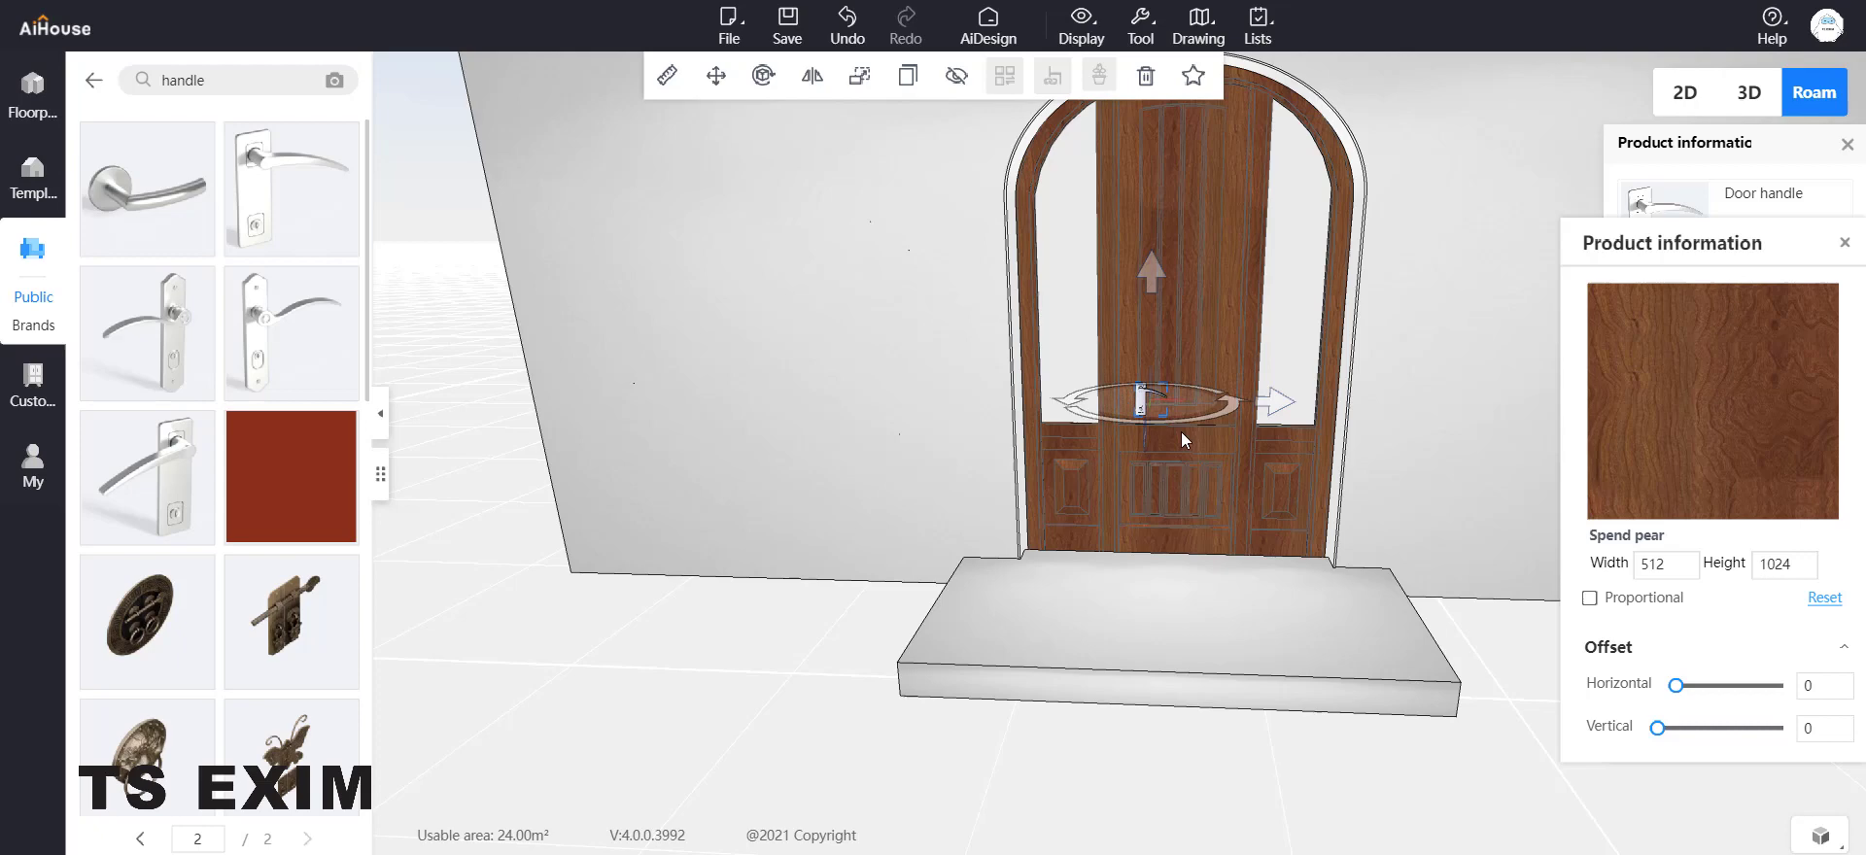
# Step: Push the door handle back in depth against the central door and shift it sideways onto the door's left stile
pyautogui.click(1164, 645)
pyautogui.press('w')
pyautogui.press('d')
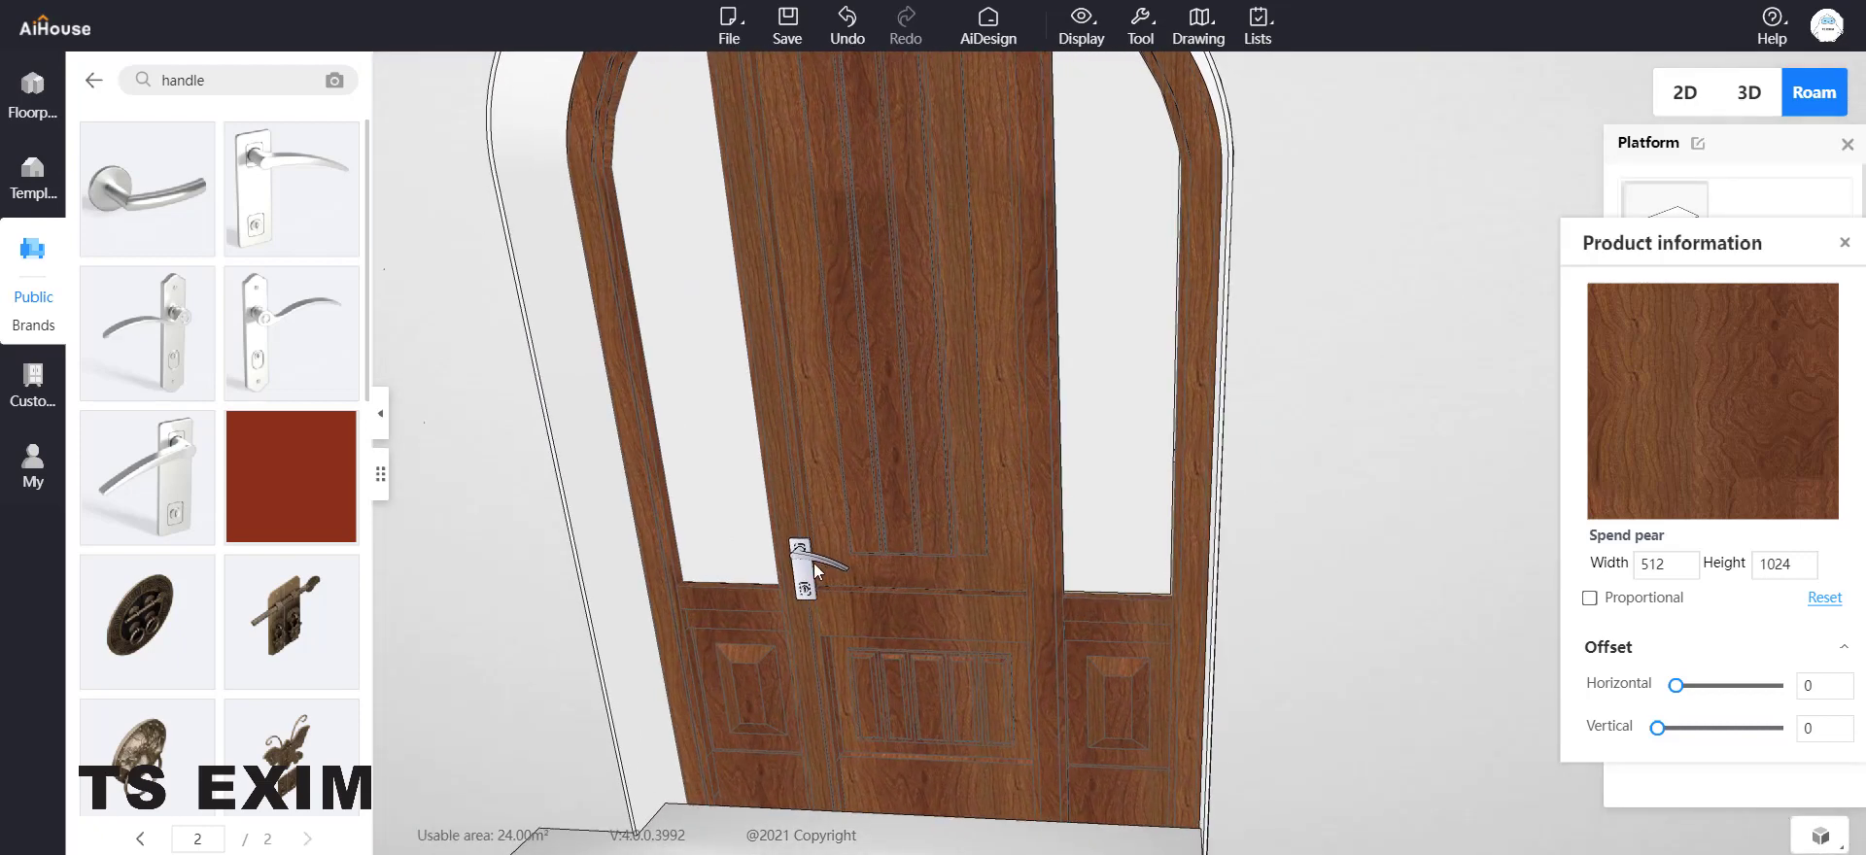
pyautogui.click(848, 563)
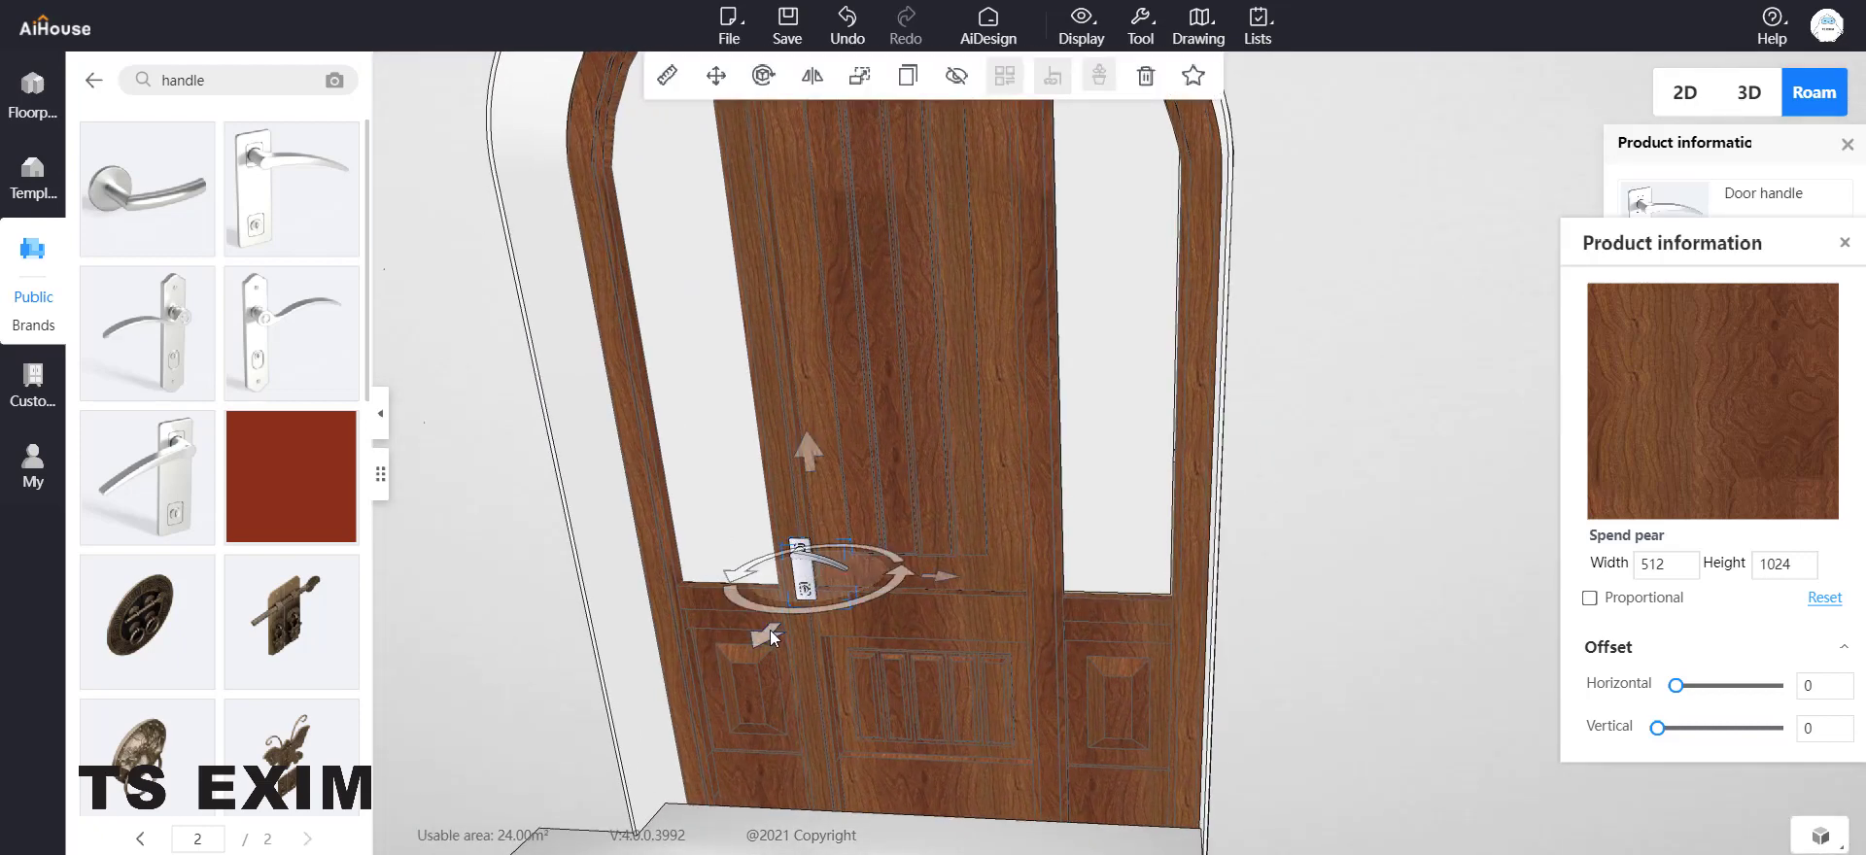
pyautogui.moveTo(777, 632); pyautogui.dragTo(831, 581)
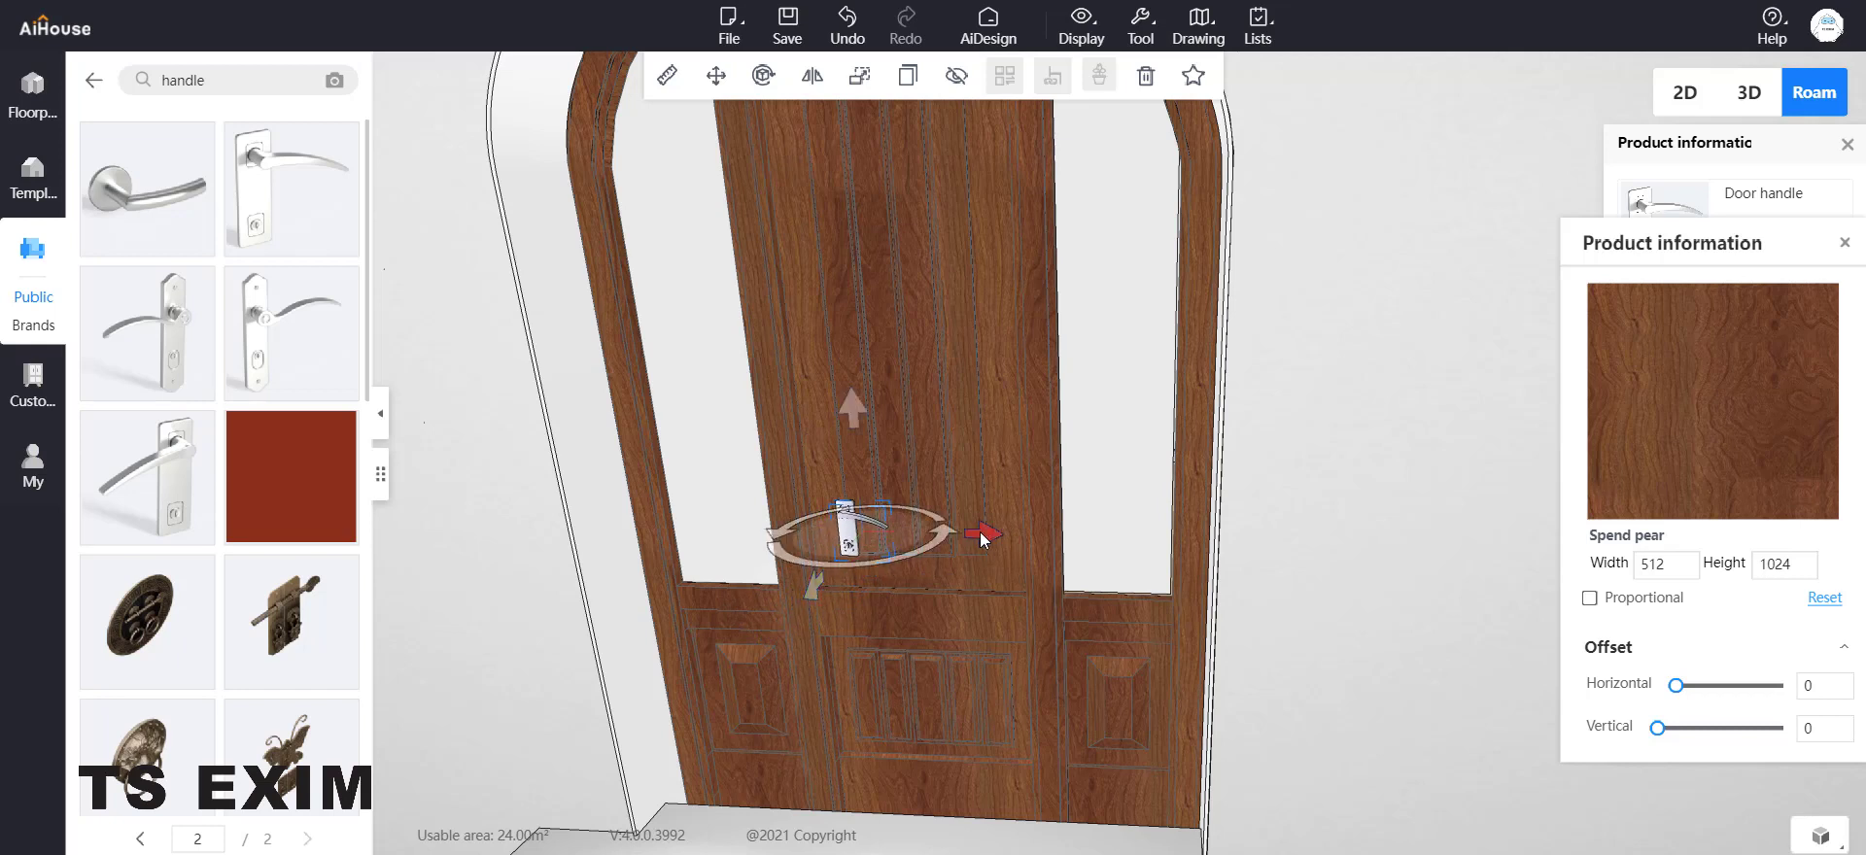
pyautogui.moveTo(979, 533); pyautogui.dragTo(925, 515)
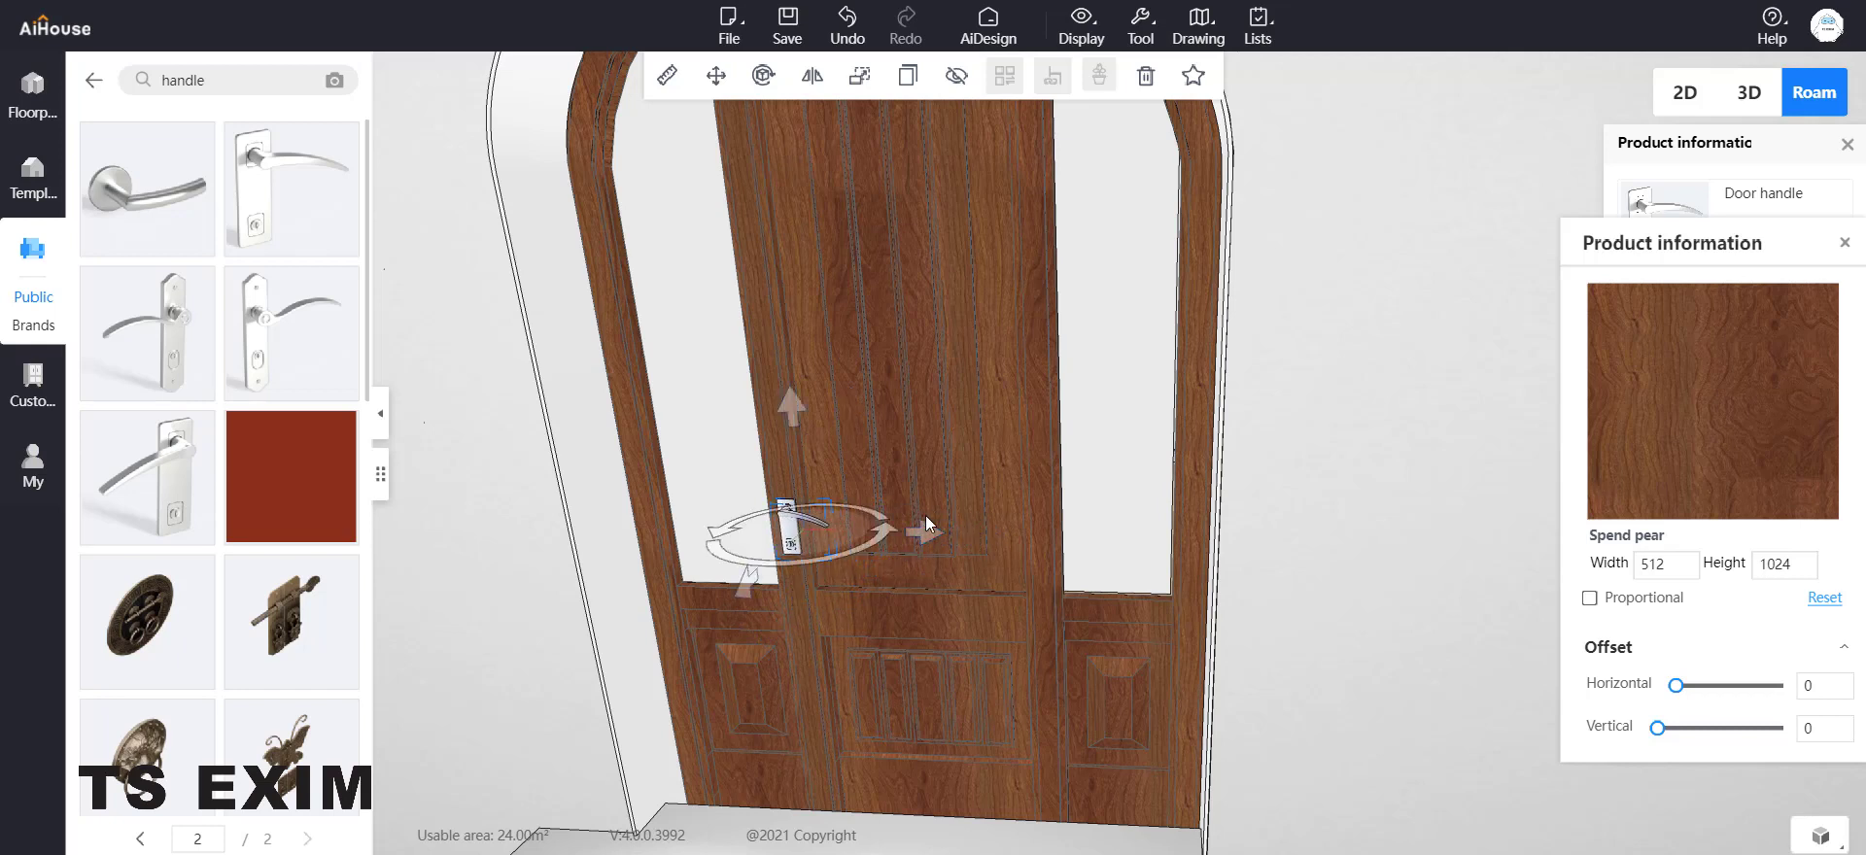
# Step: Raise the door handle slightly along the left stile, then deselect it and close the product information
pyautogui.scroll(-3, 950, 527)
pyautogui.scroll(3, 967, 571)
pyautogui.scroll(2, 970, 575)
pyautogui.scroll(4, 970, 576)
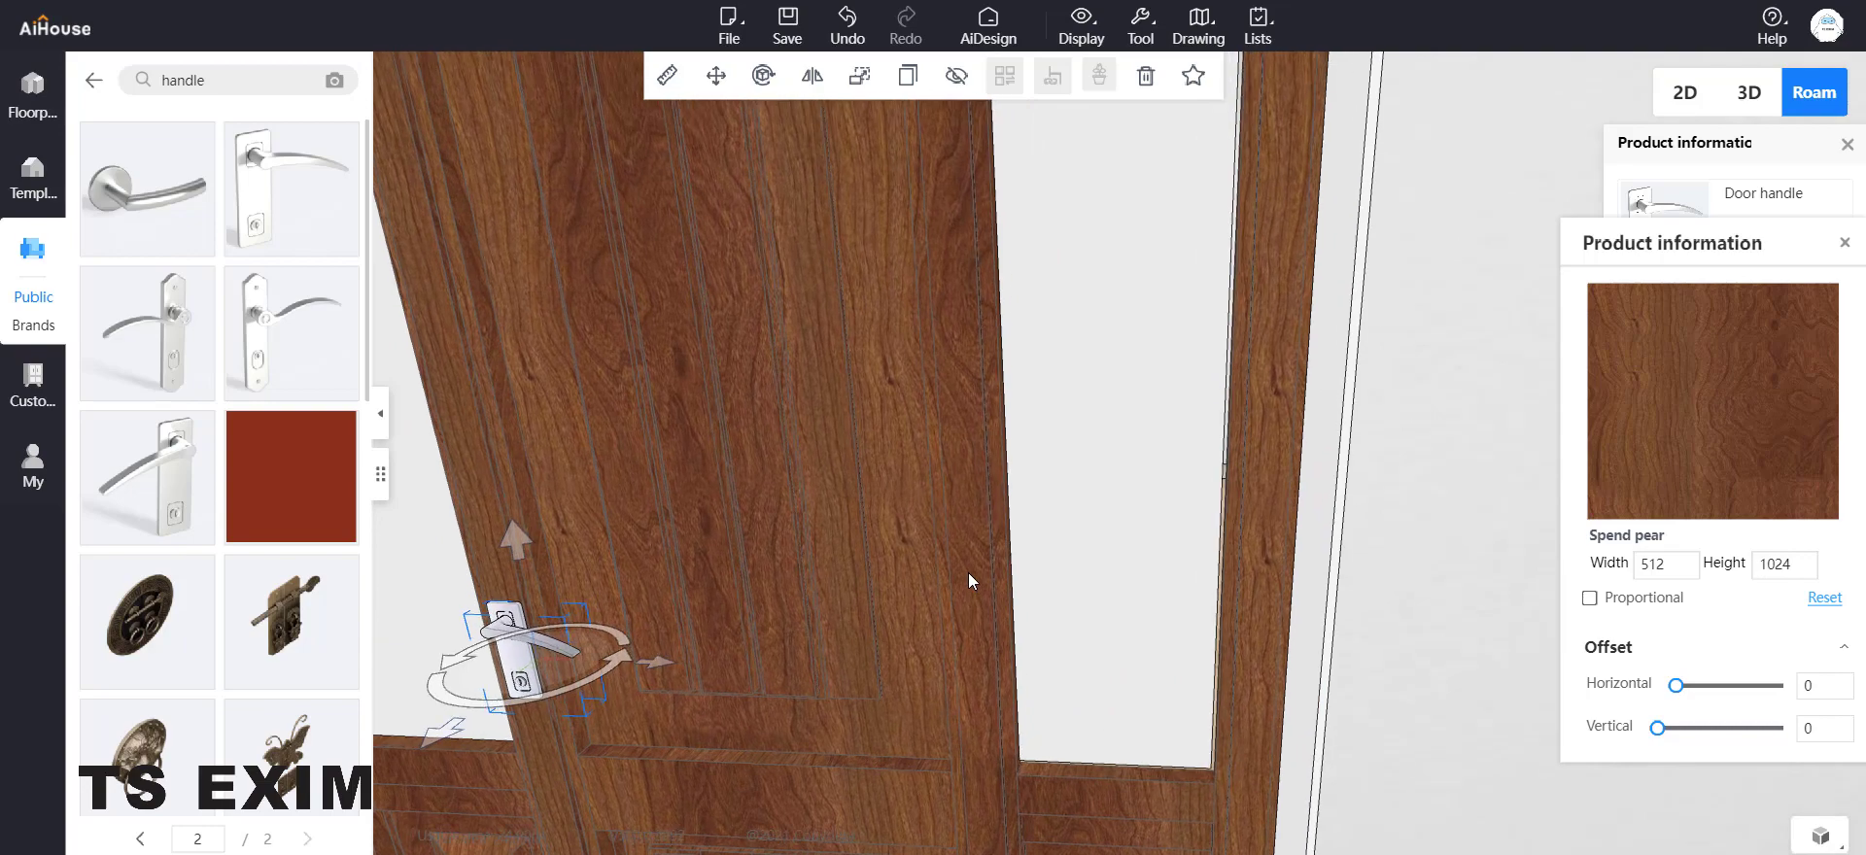
pyautogui.moveTo(952, 581); pyautogui.dragTo(803, 614)
pyautogui.click(854, 612)
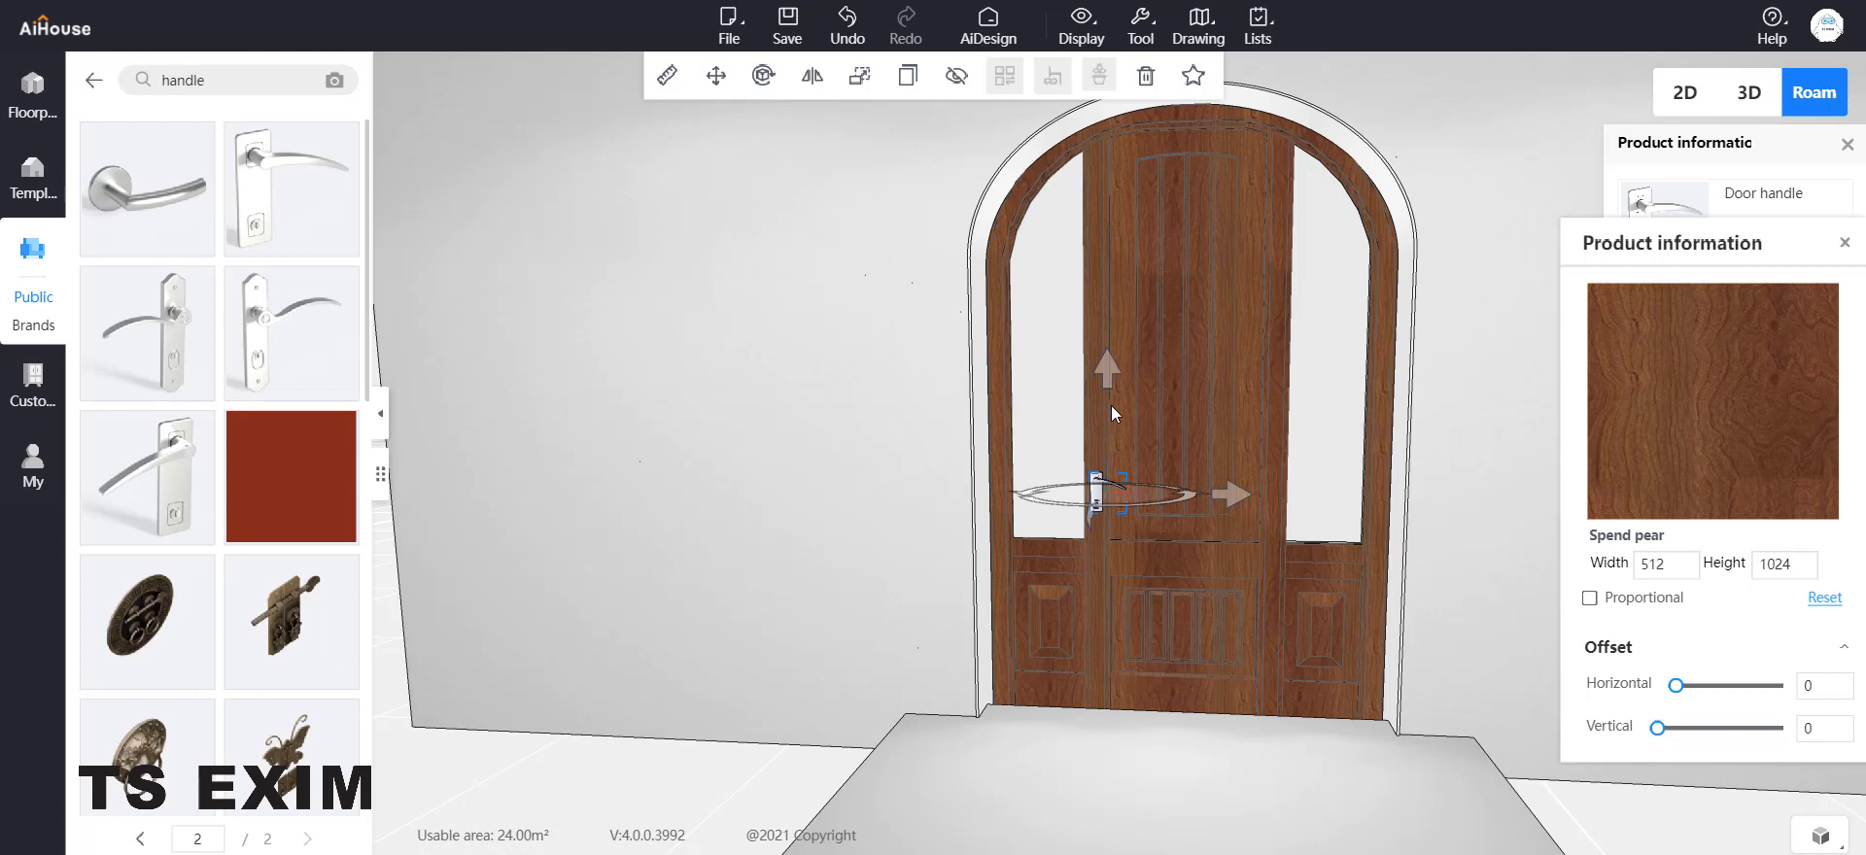
pyautogui.moveTo(1108, 375); pyautogui.dragTo(1106, 348)
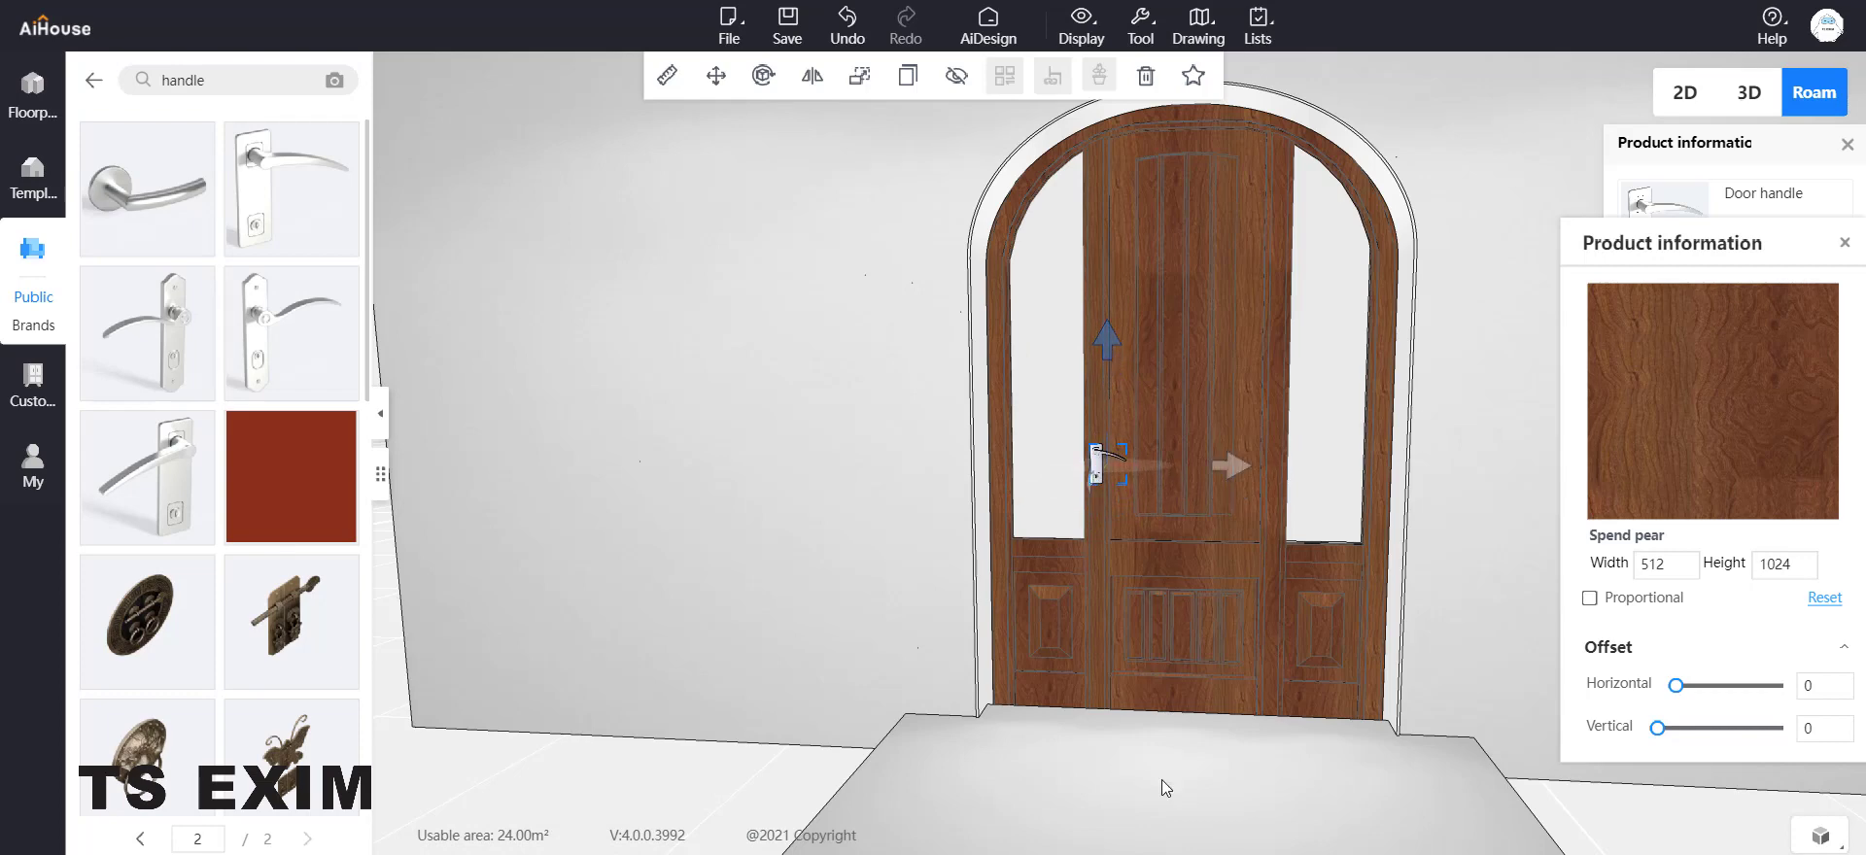
pyautogui.scroll(-3, 1162, 779)
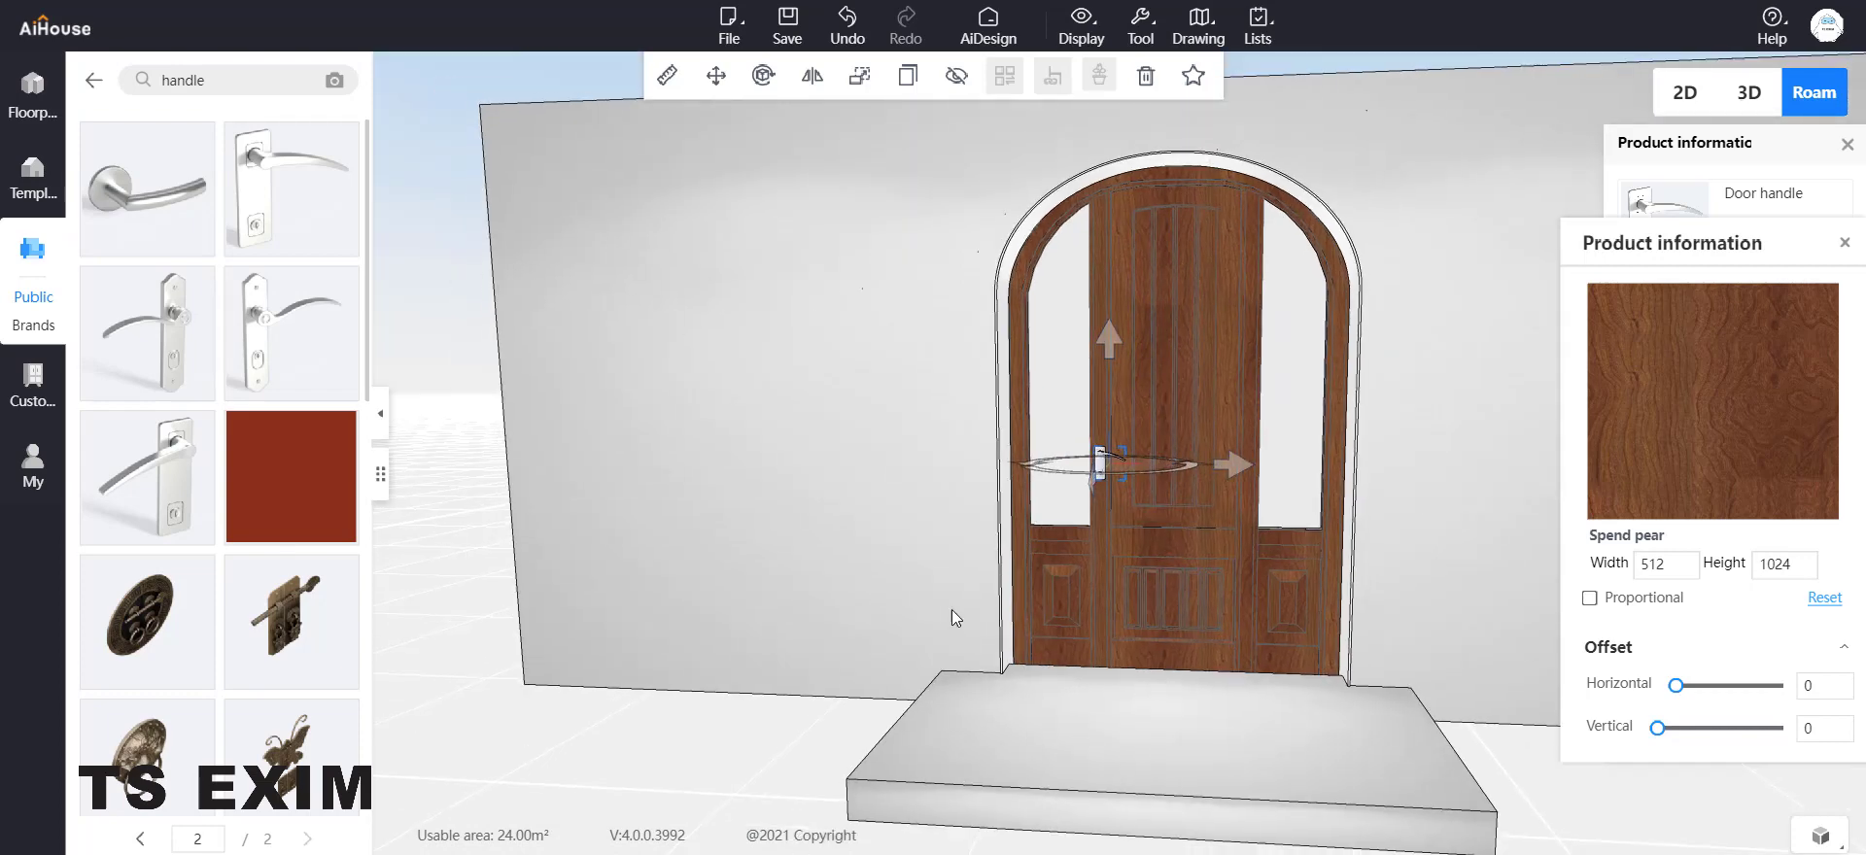
pyautogui.click(936, 574)
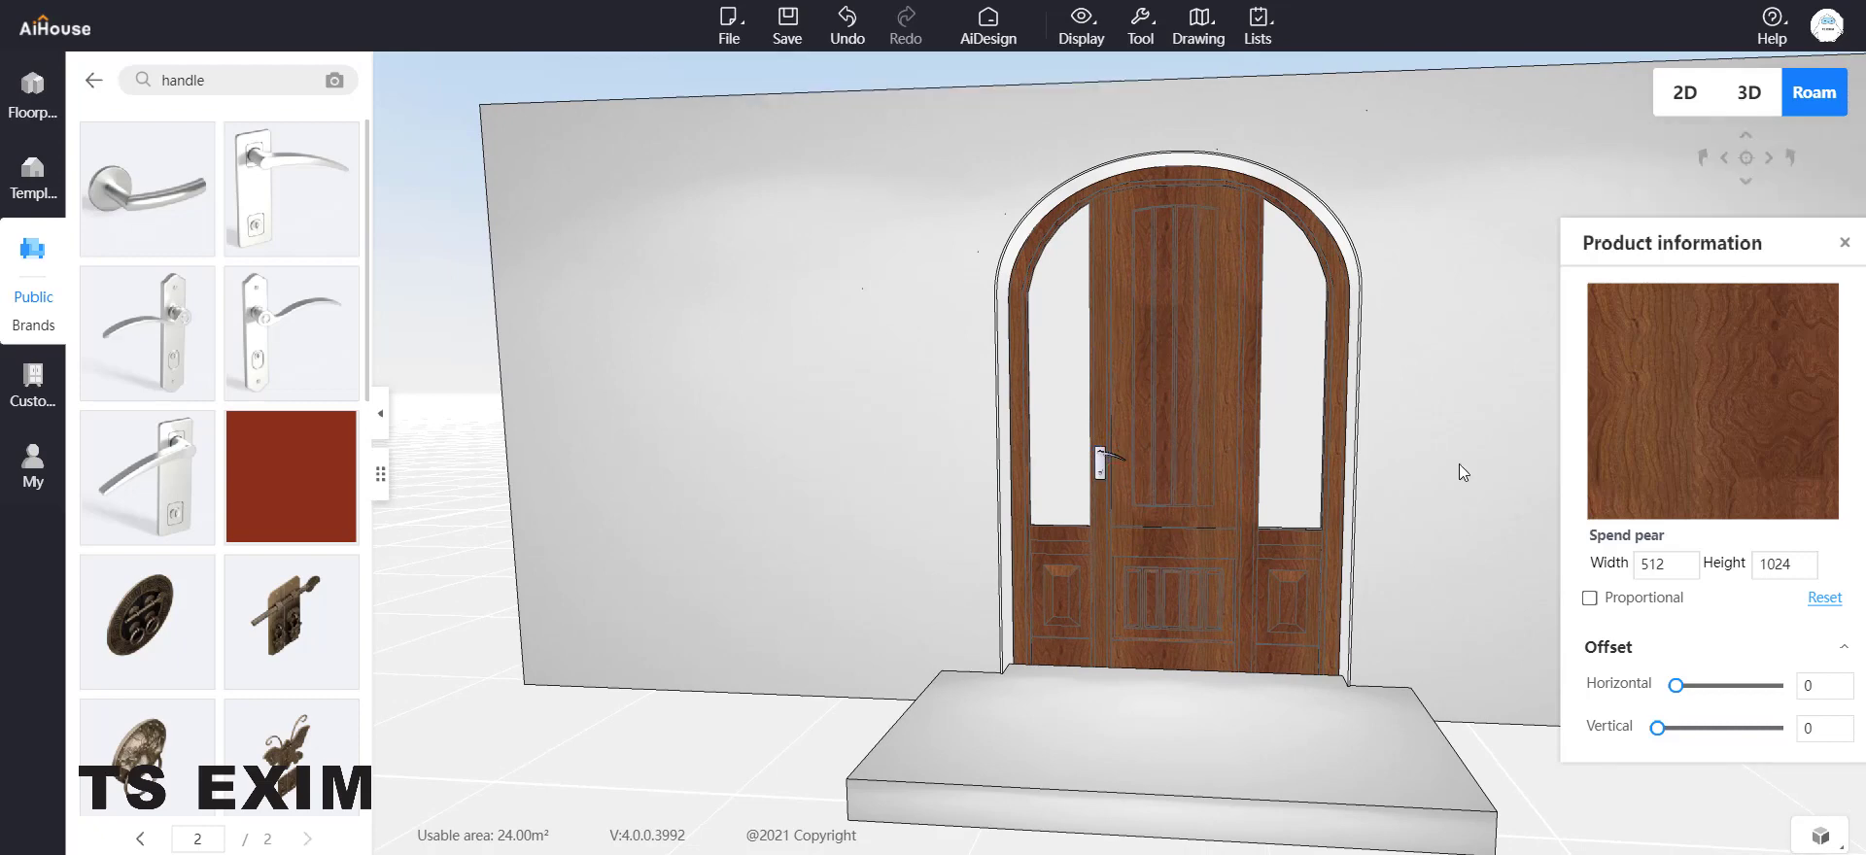
pyautogui.click(1844, 243)
pyautogui.click(1847, 144)
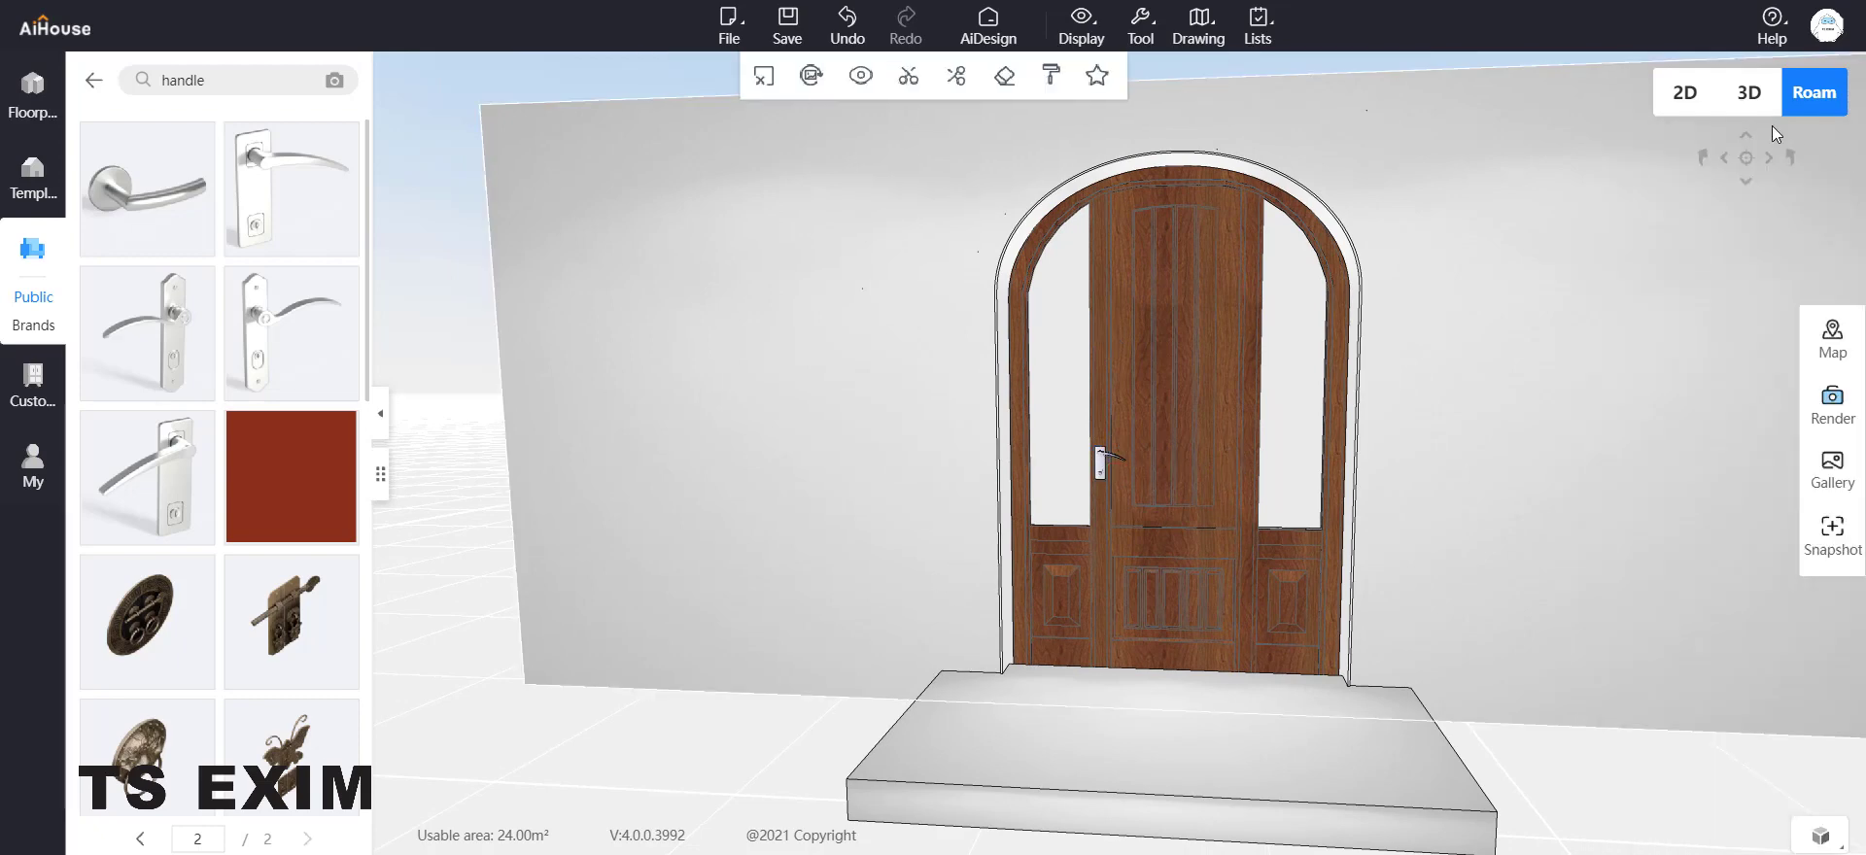
# Step: Unlock the entrance platform's proportions, set its height to 100 mm, and shift it slightly outward from the door wall
pyautogui.click(1684, 93)
pyautogui.click(1083, 710)
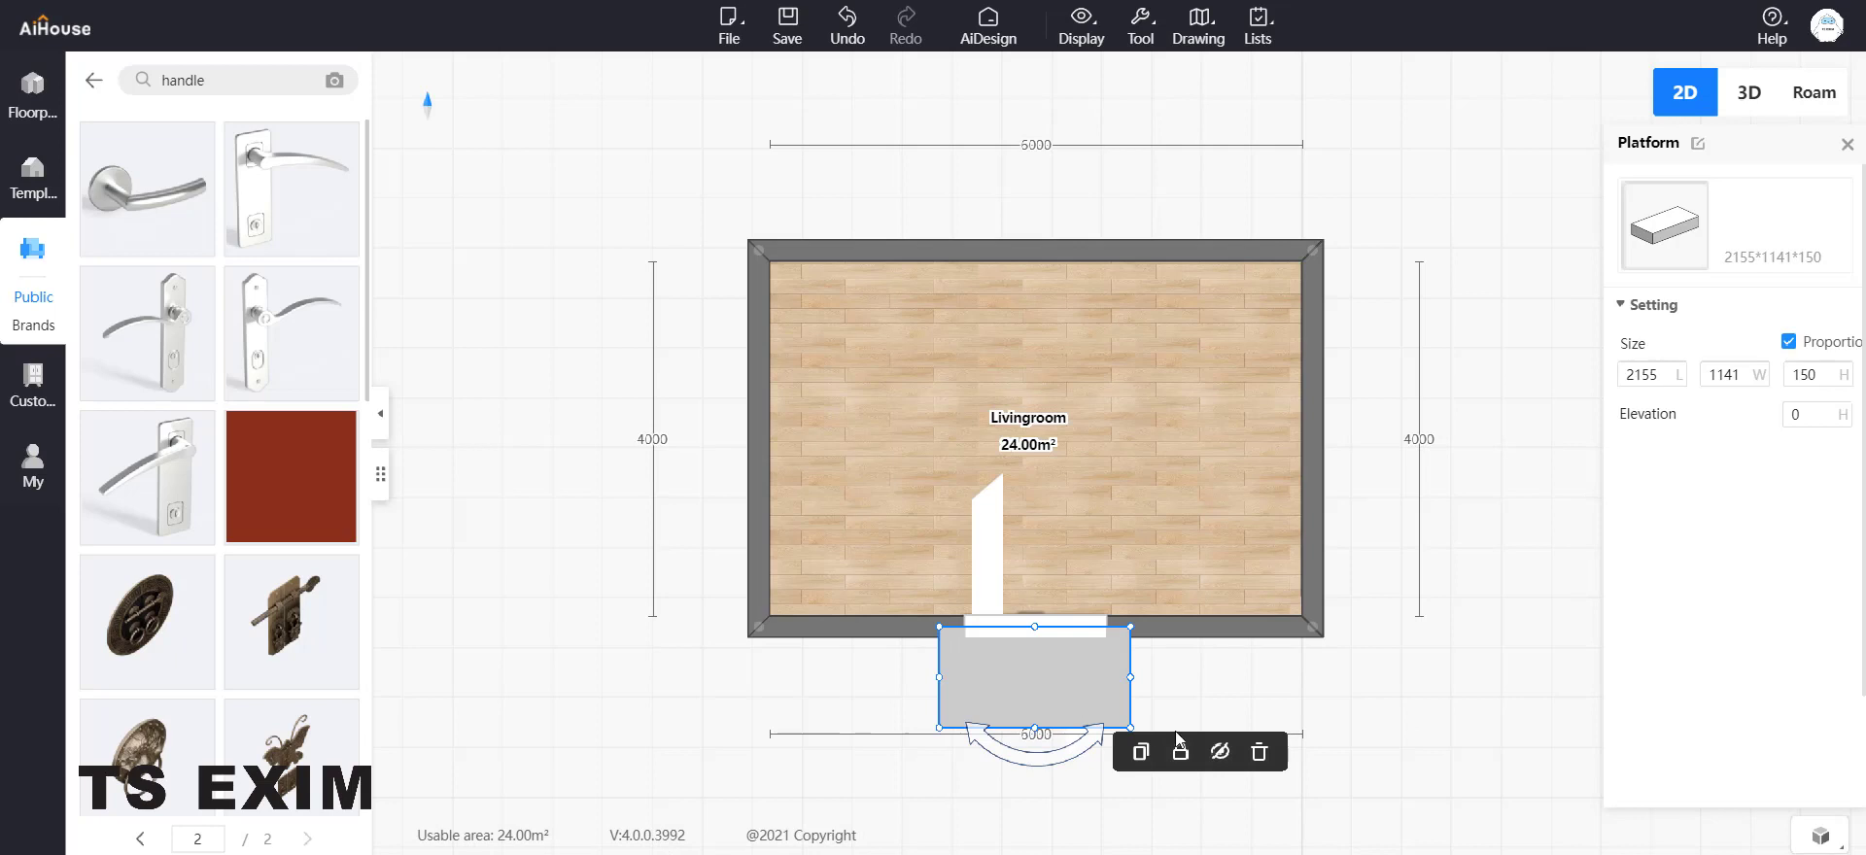
pyautogui.click(1789, 341)
pyautogui.click(1829, 374)
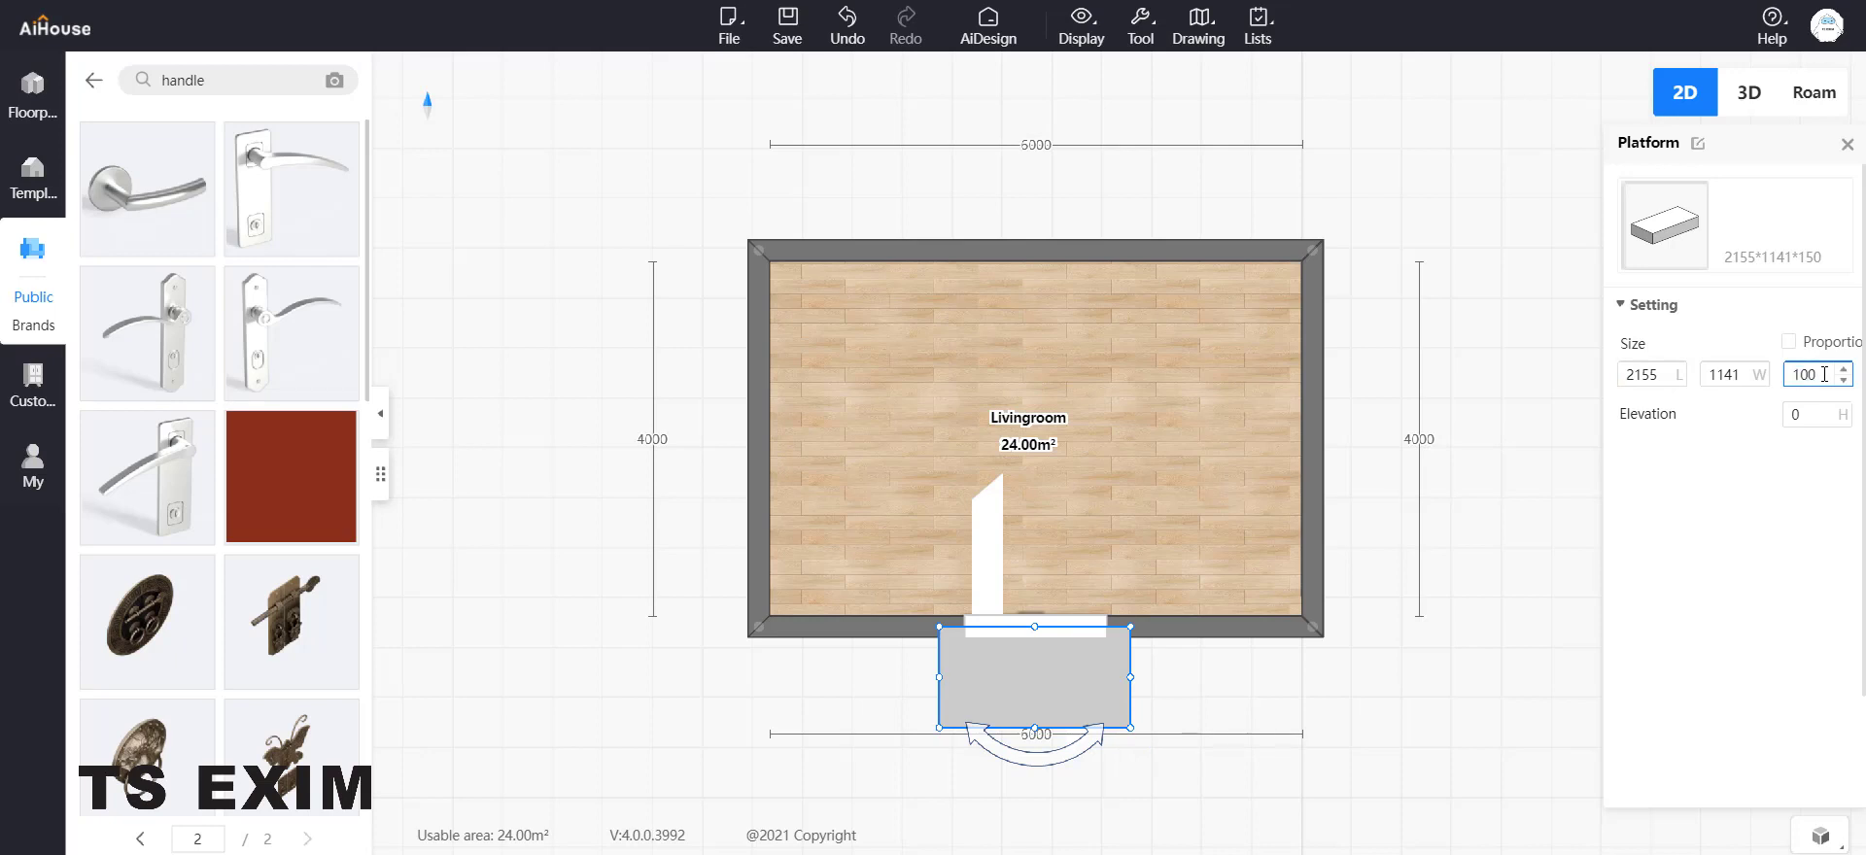
pyautogui.write('100')
pyautogui.press('Return')
pyautogui.moveTo(1067, 680); pyautogui.dragTo(1067, 683)
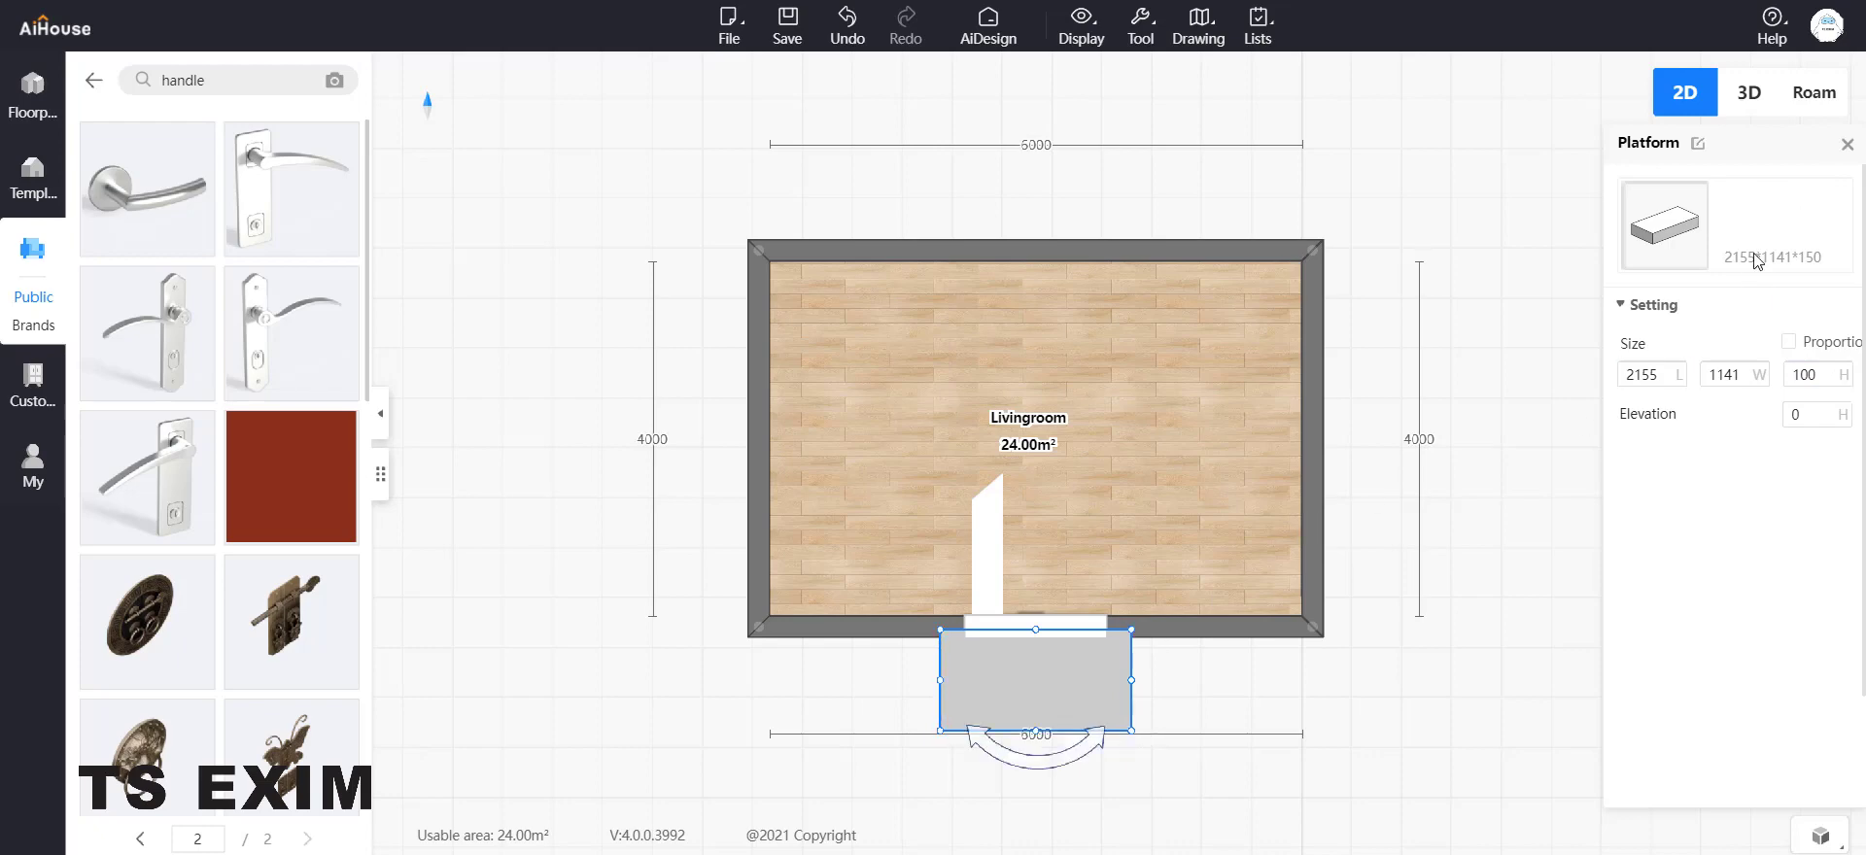
pyautogui.click(1830, 108)
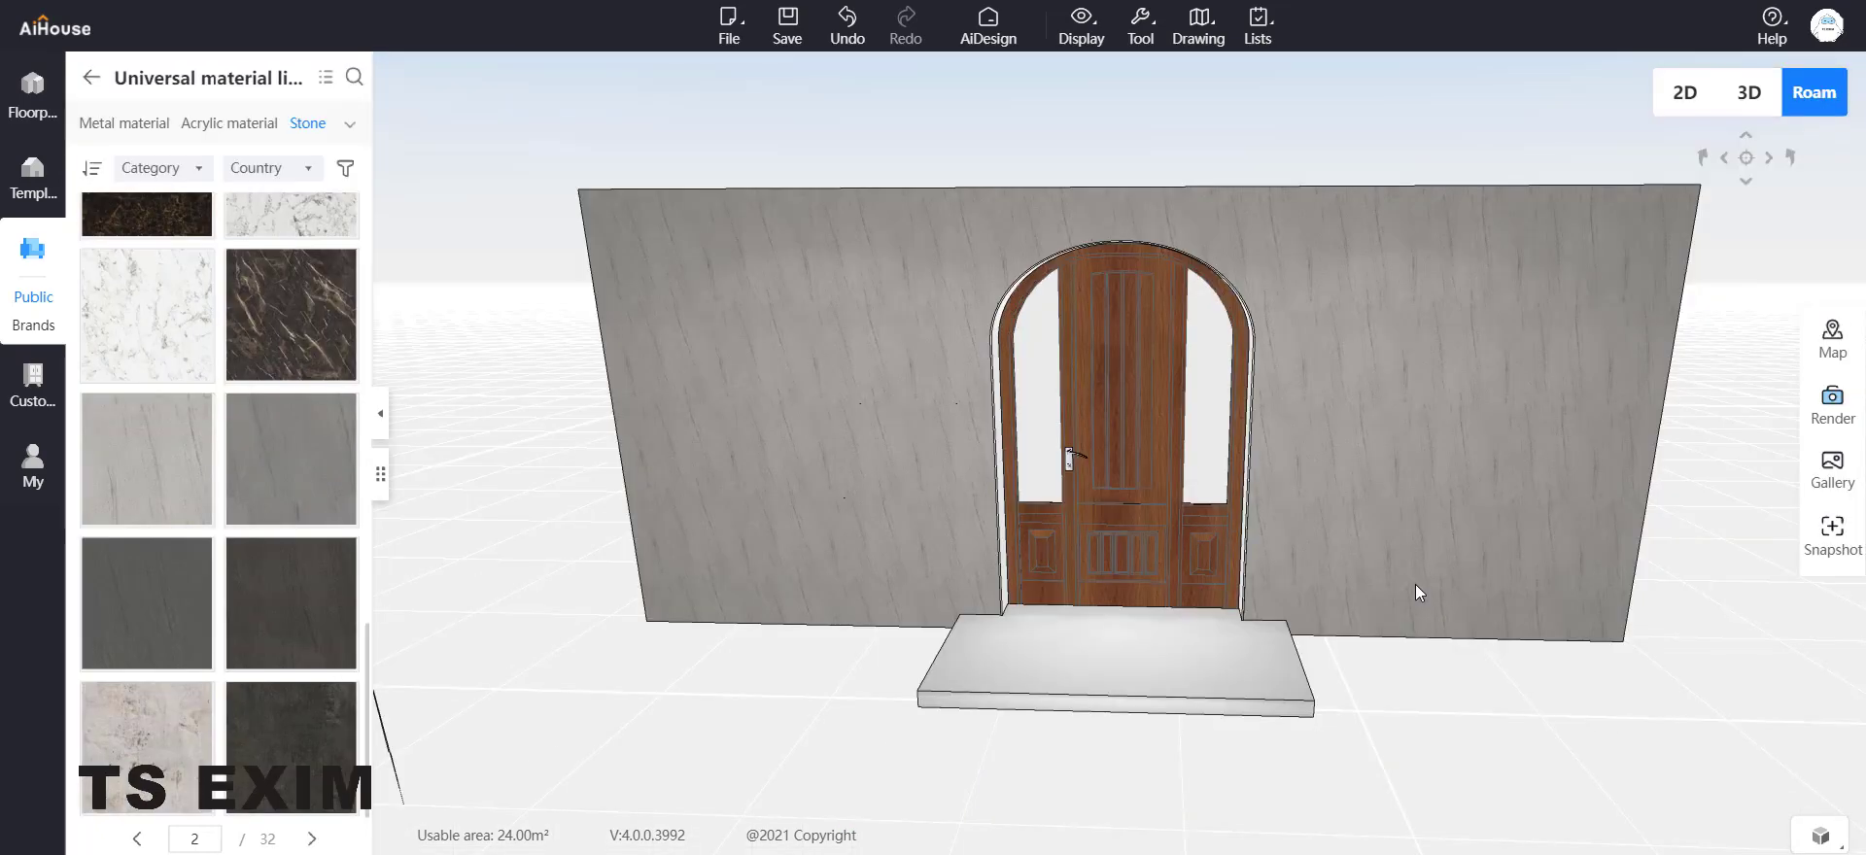
# Step: Try deleting the platform in front of the door to inspect the door's base, and undo the deletion
pyautogui.scroll(4, 1409, 589)
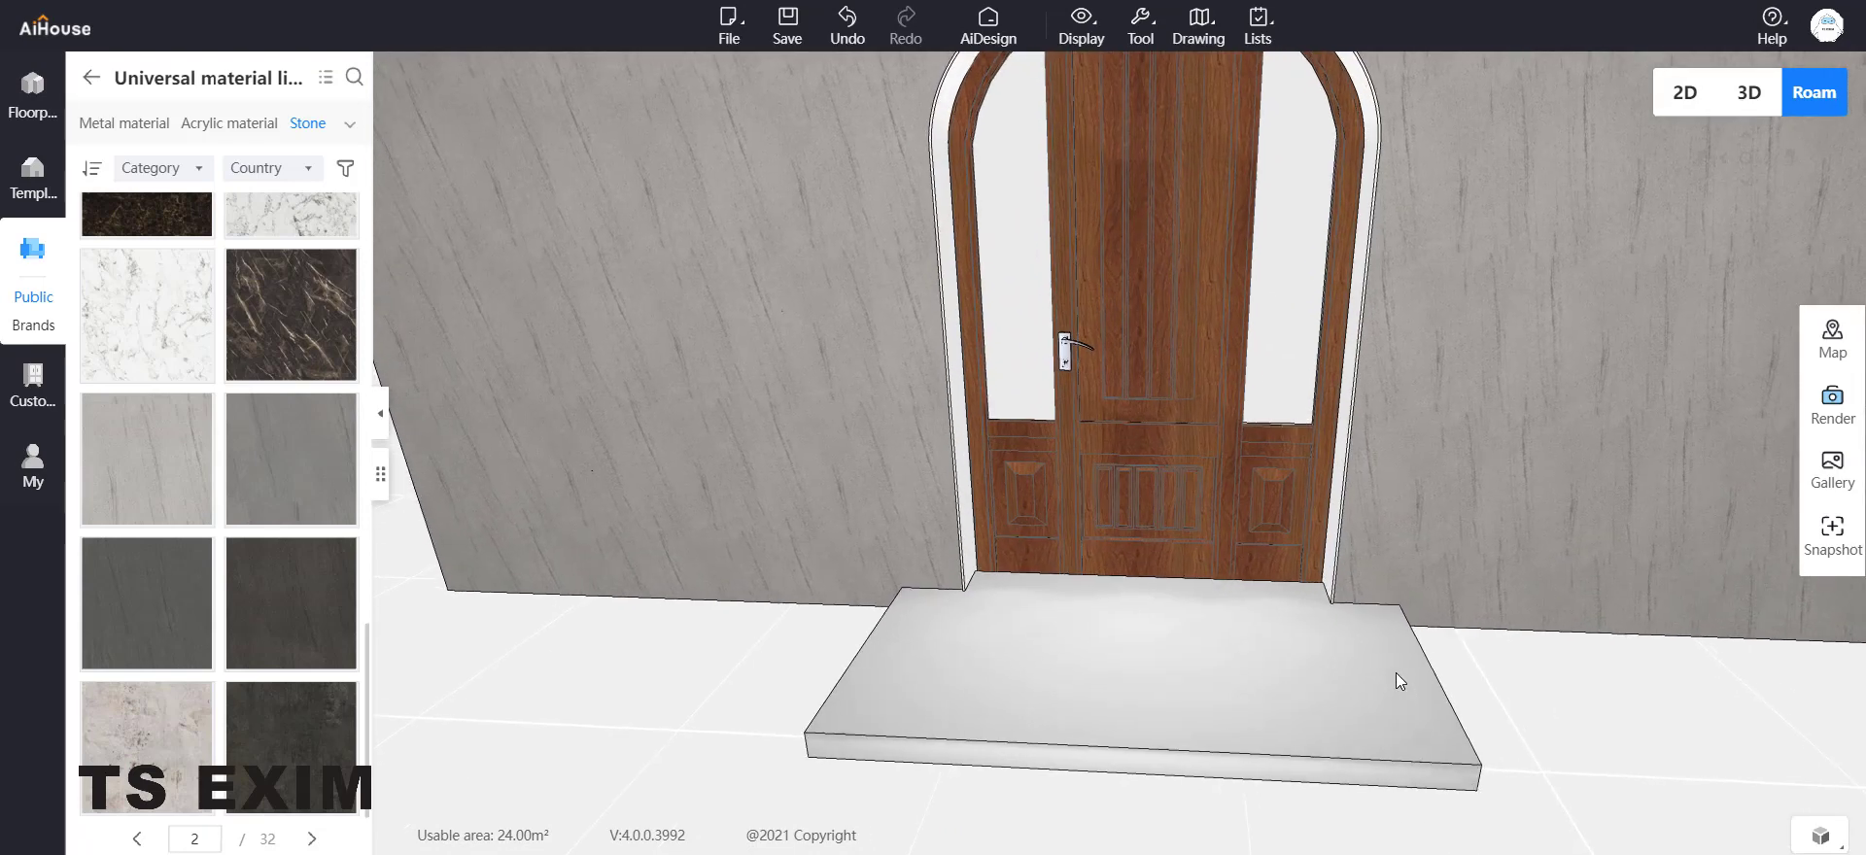
pyautogui.click(1310, 657)
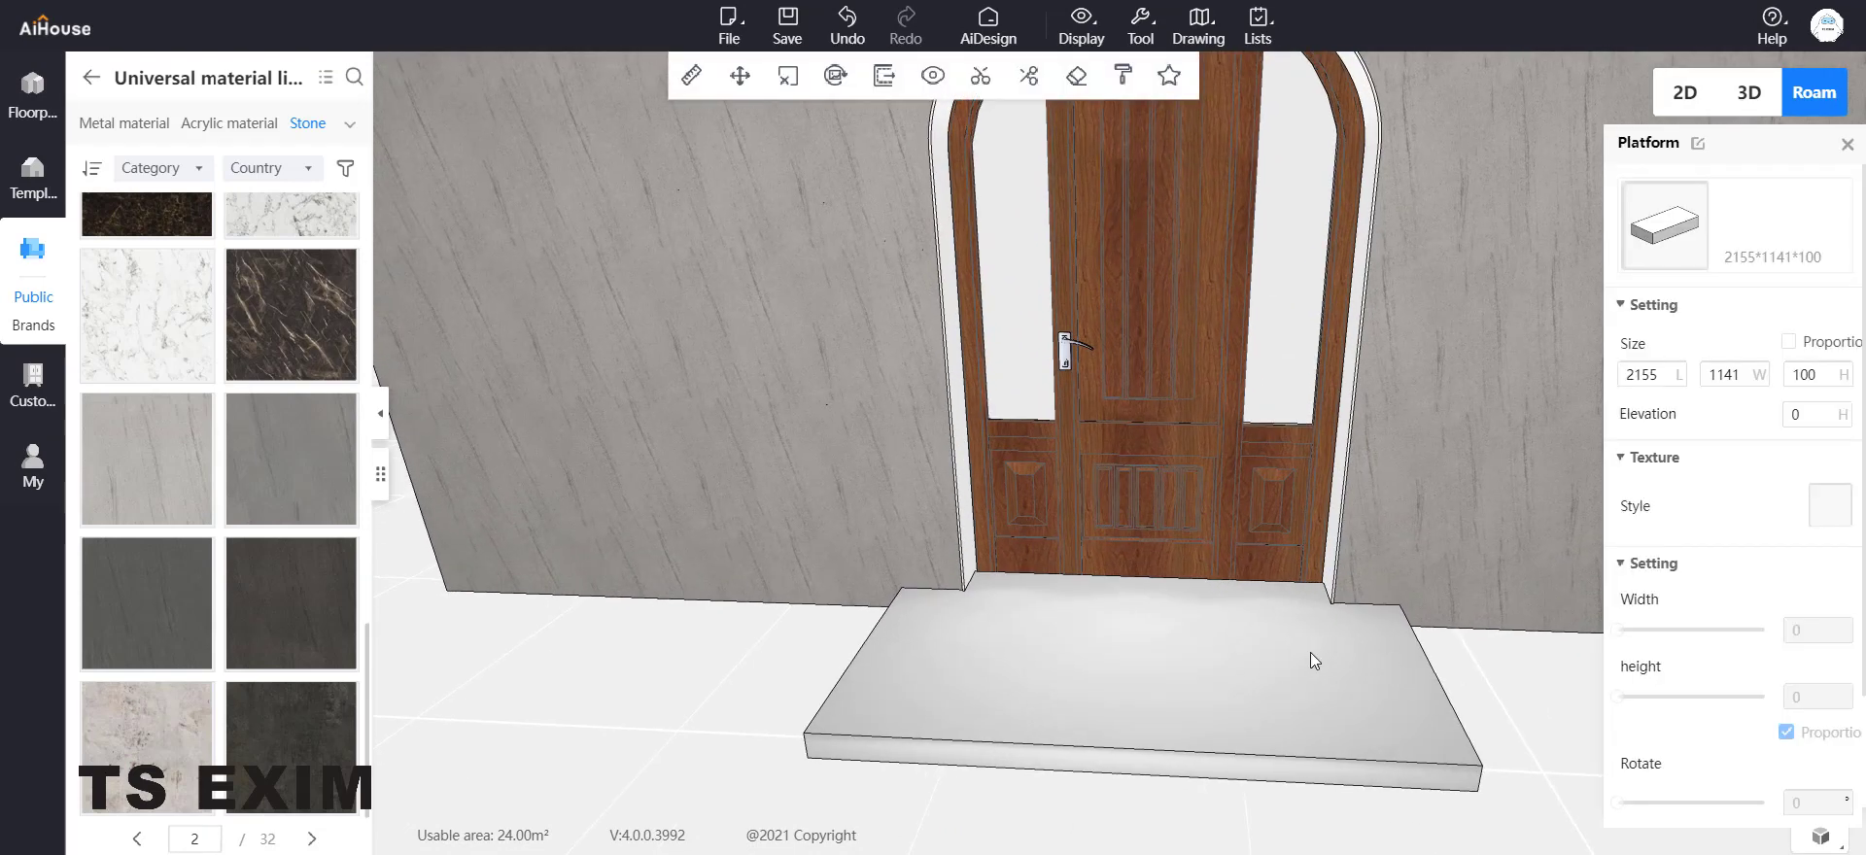
pyautogui.click(1658, 93)
pyautogui.click(1108, 691)
pyautogui.press('Delete')
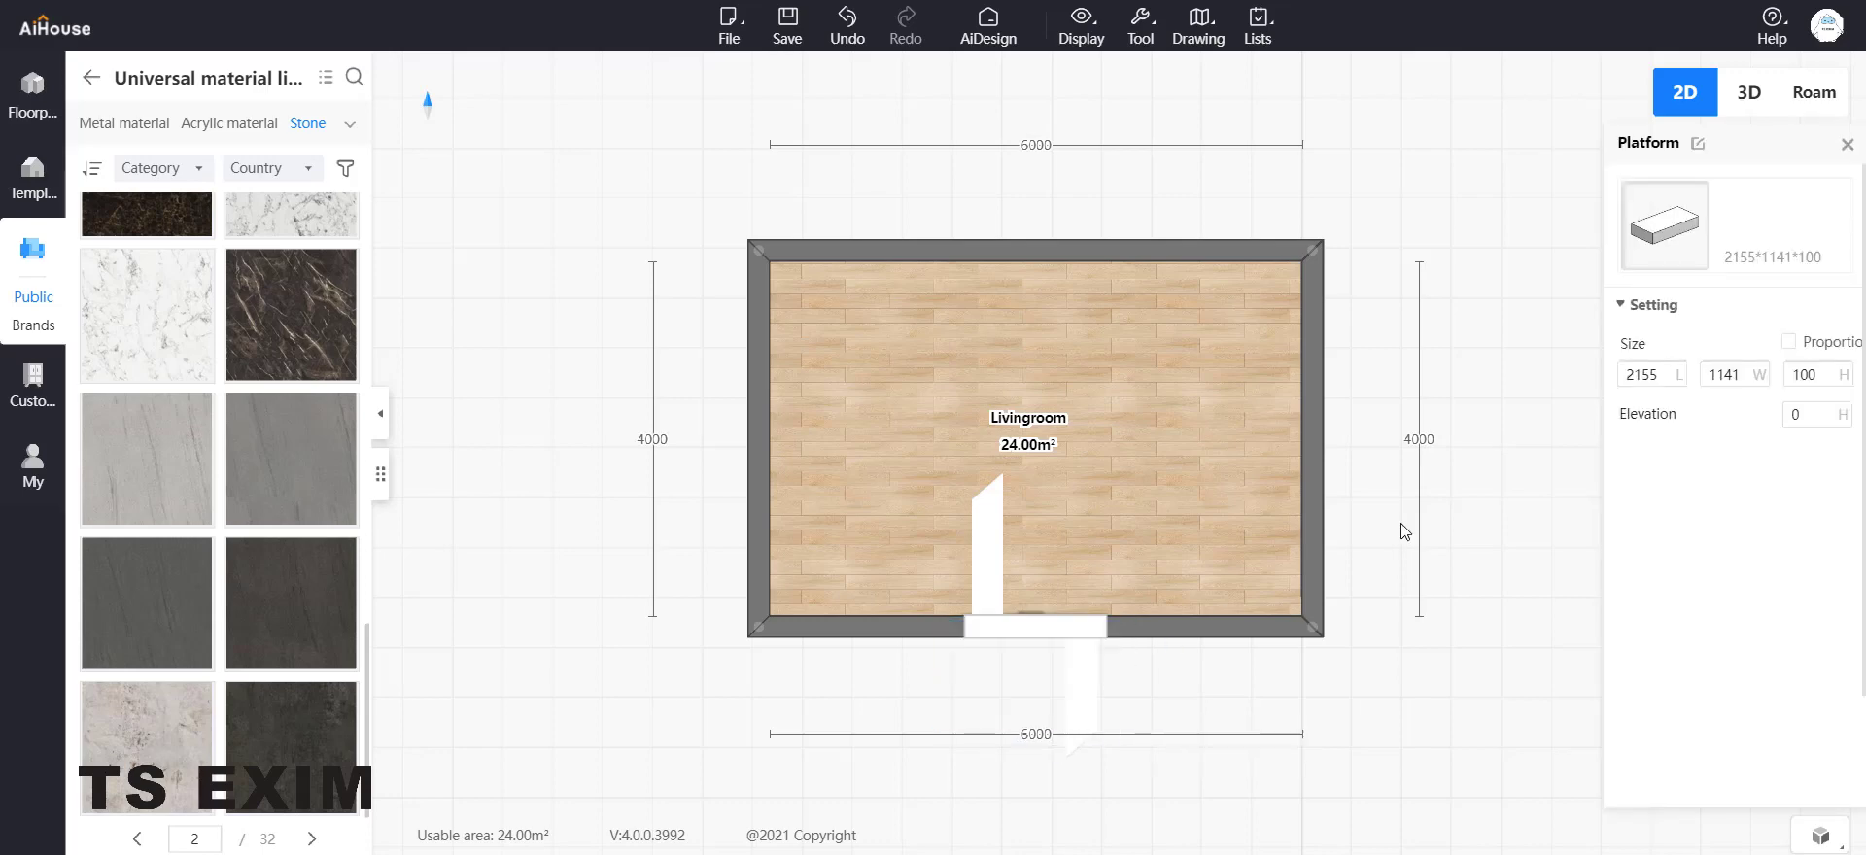
pyautogui.click(1813, 92)
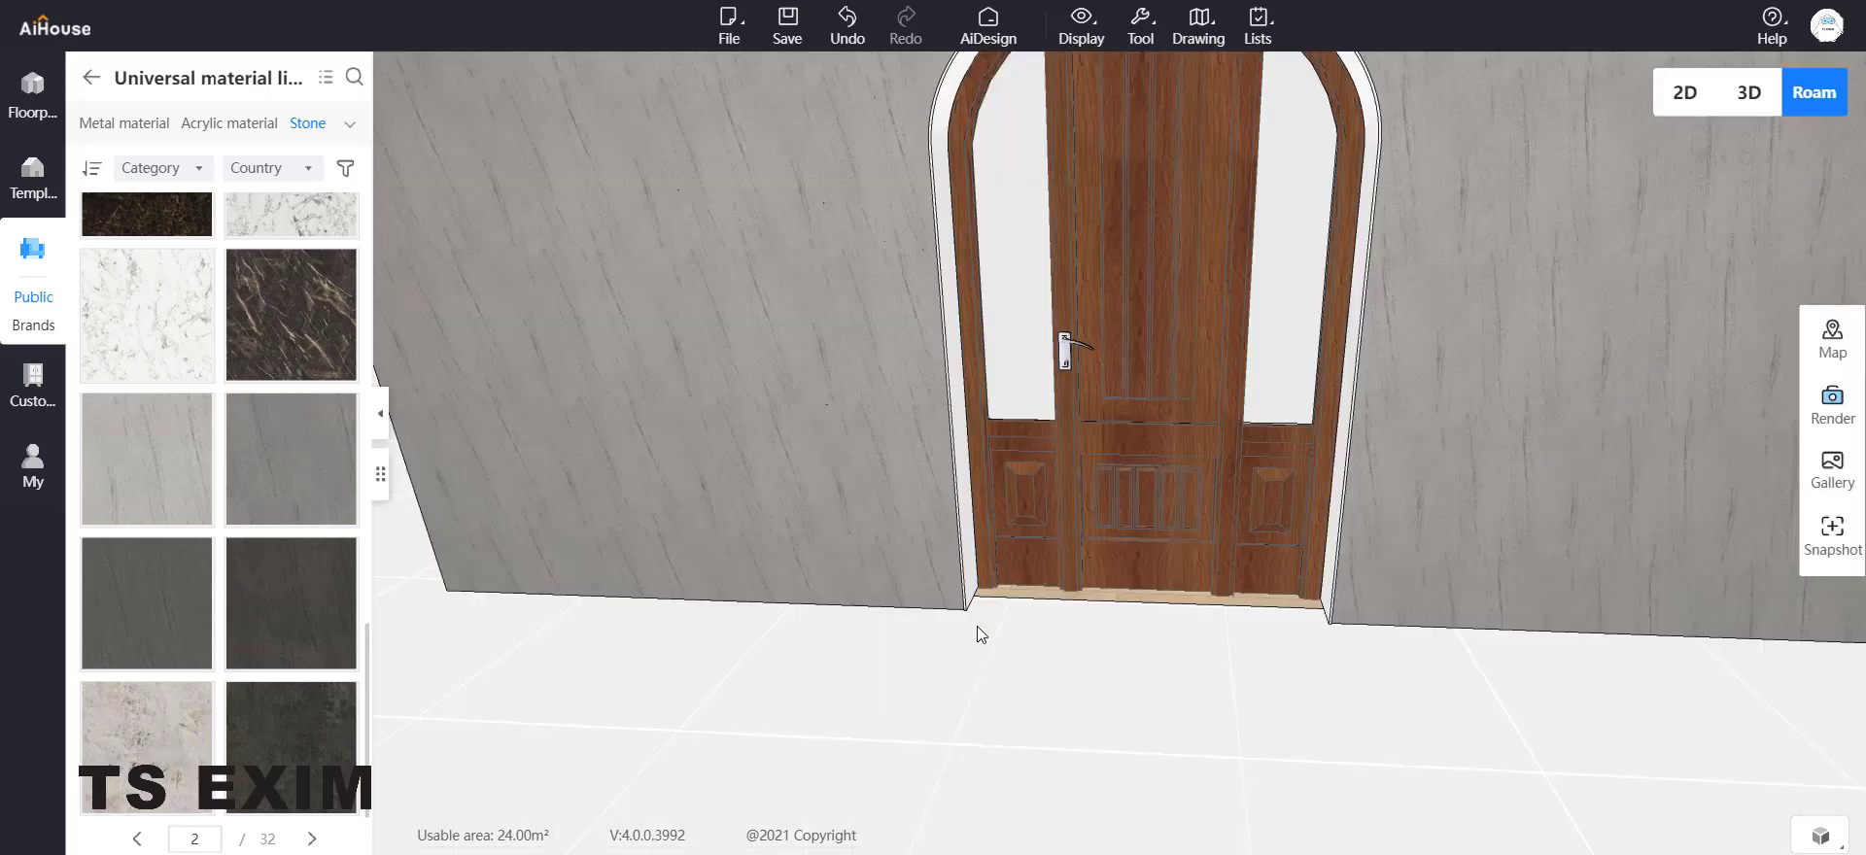
pyautogui.scroll(2, 1214, 738)
pyautogui.moveTo(1214, 703); pyautogui.dragTo(1257, 692)
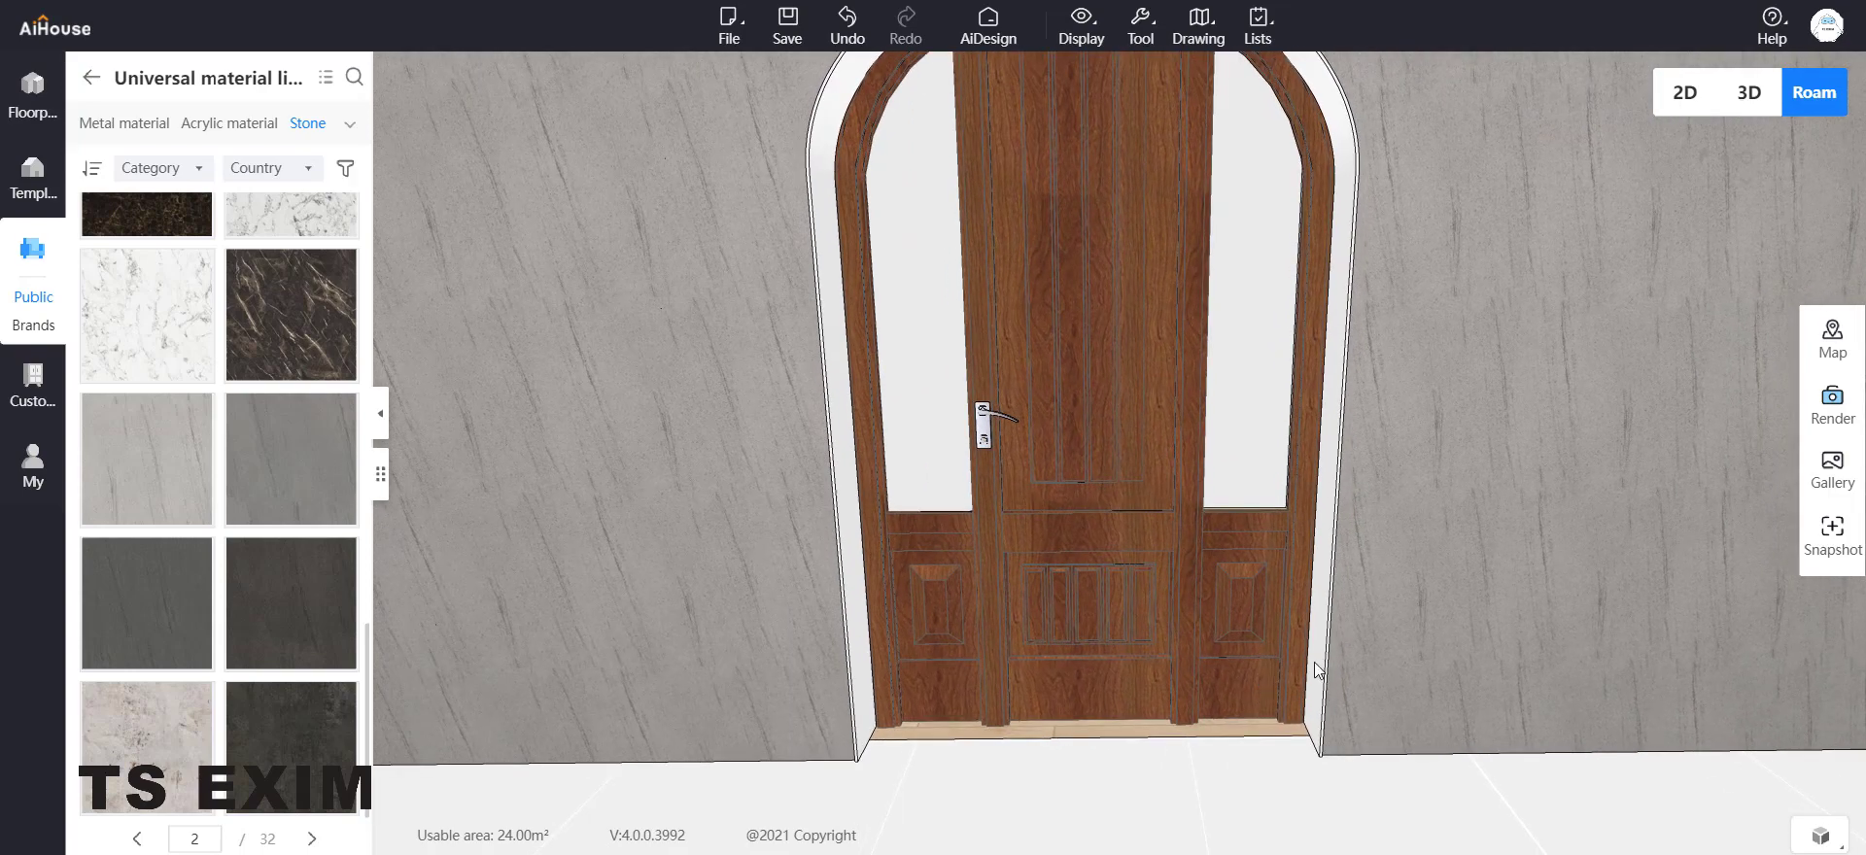
pyautogui.hotkey('ctrl', 'z')
pyautogui.scroll(-3, 1437, 738)
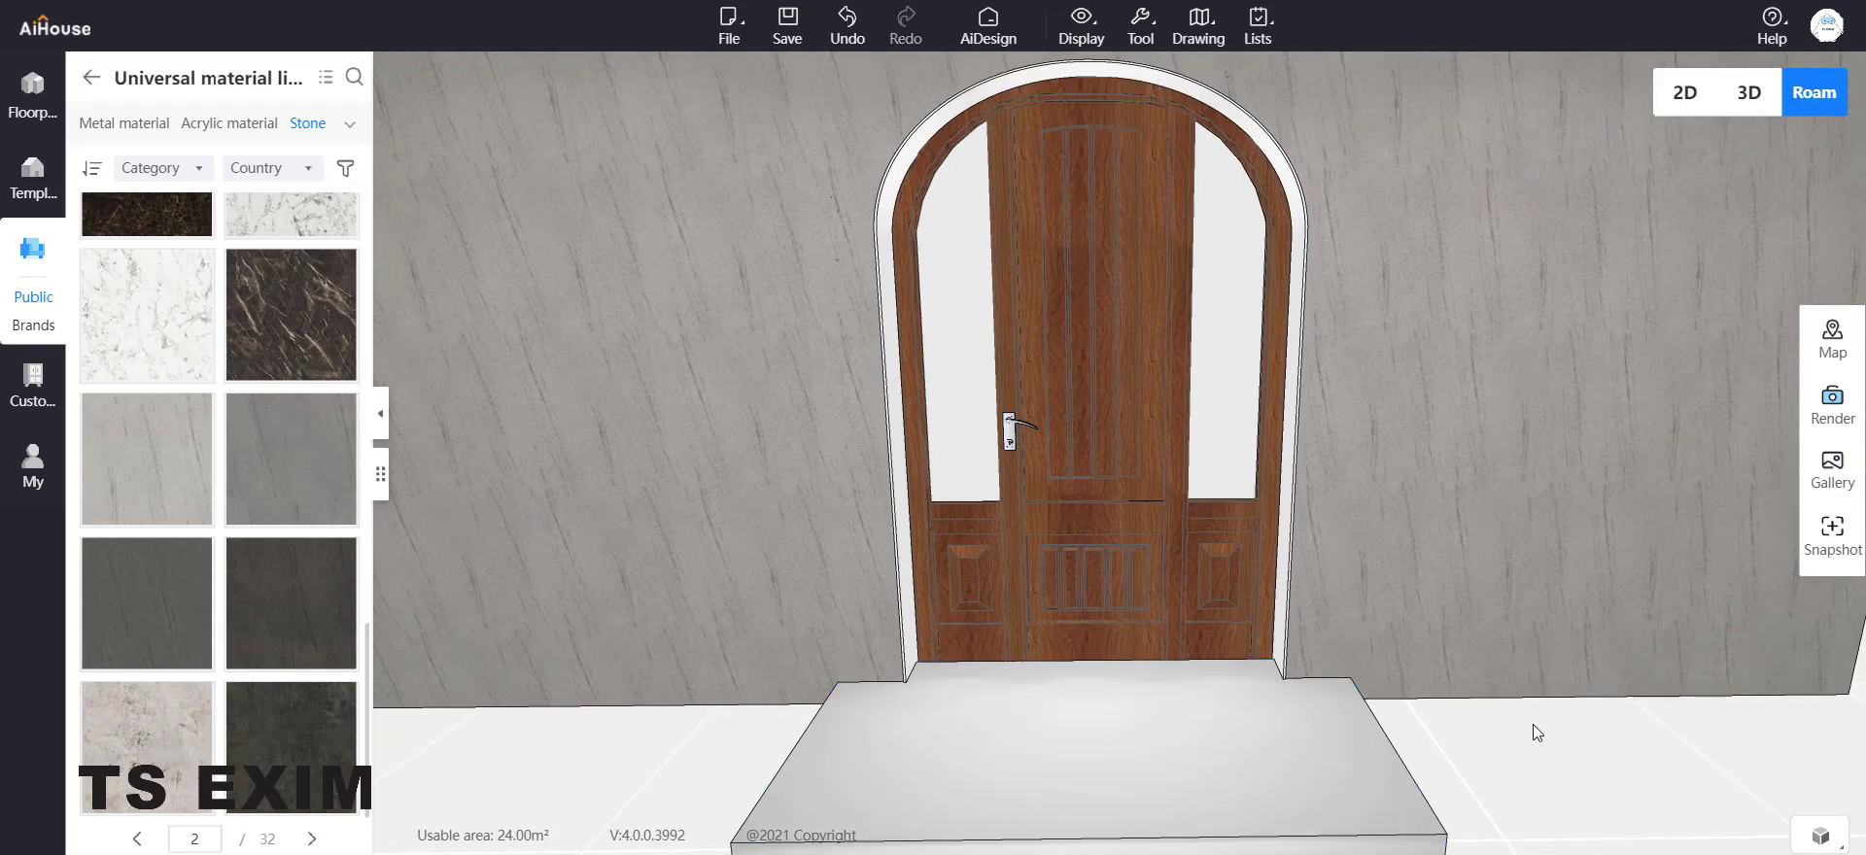